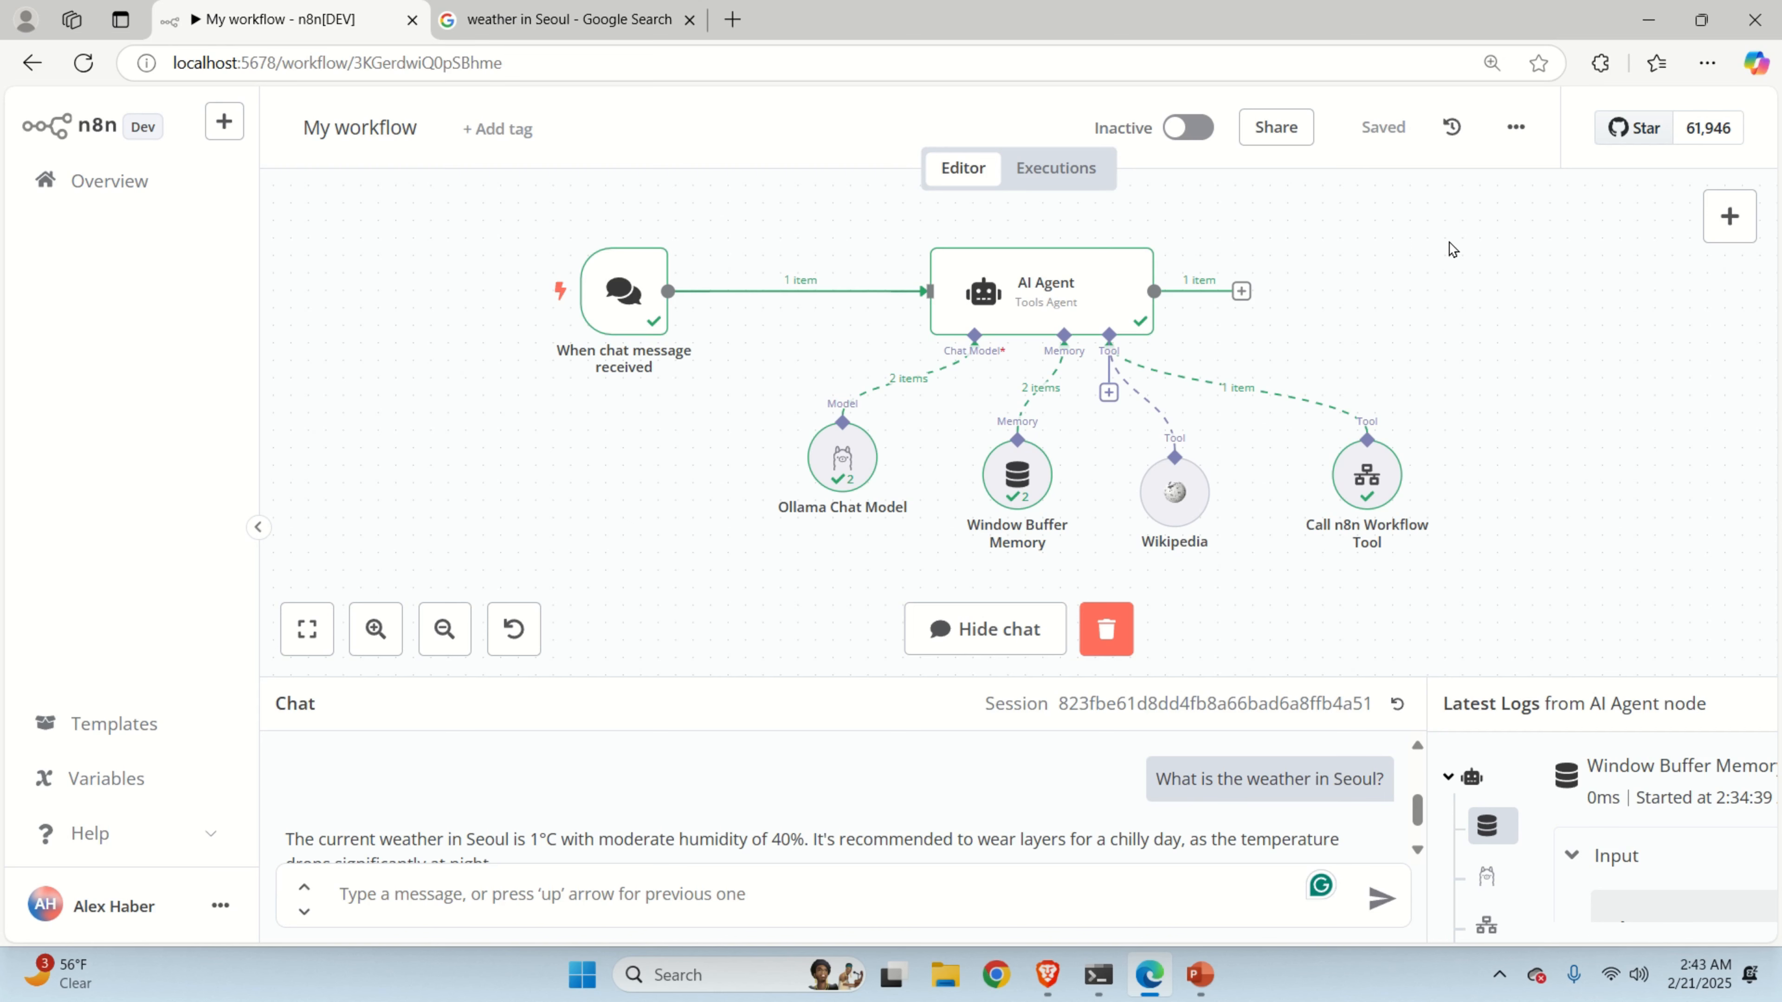
# Pan the workflow canvas to reposition the AI Agent workflow in view.
pyautogui.moveTo(1424, 300); pyautogui.dragTo(1374, 306)
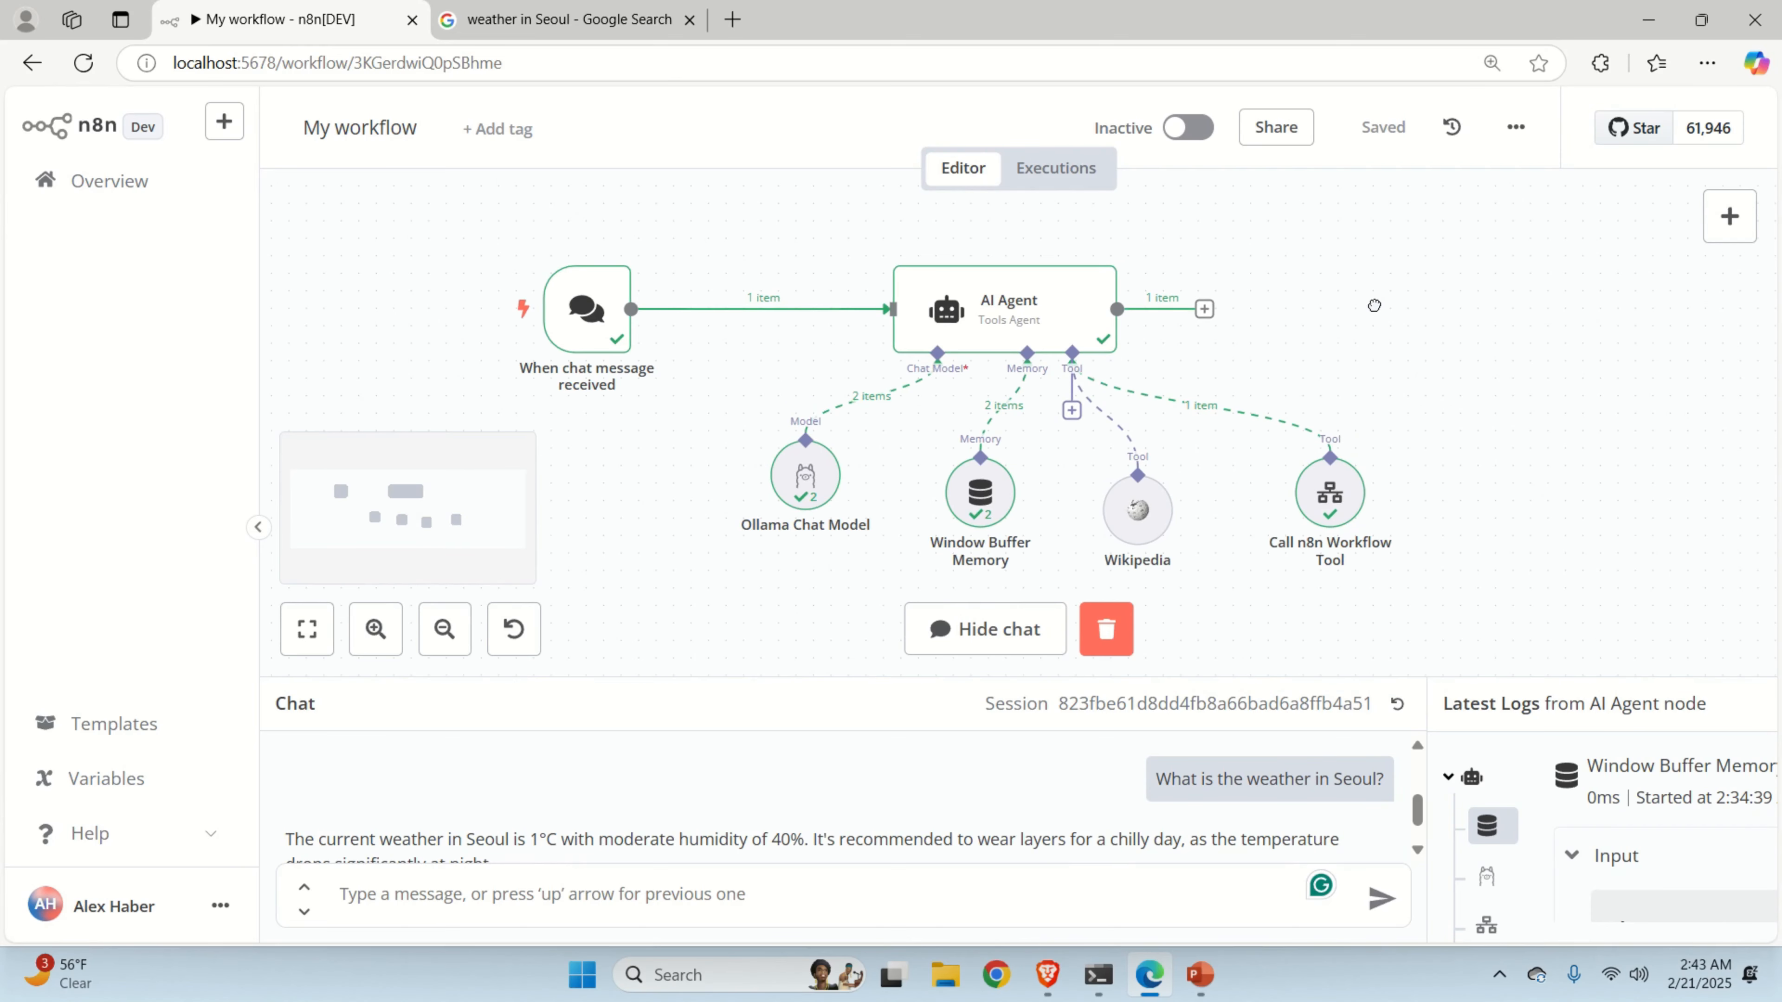
pyautogui.moveTo(1373, 305); pyautogui.dragTo(1379, 305)
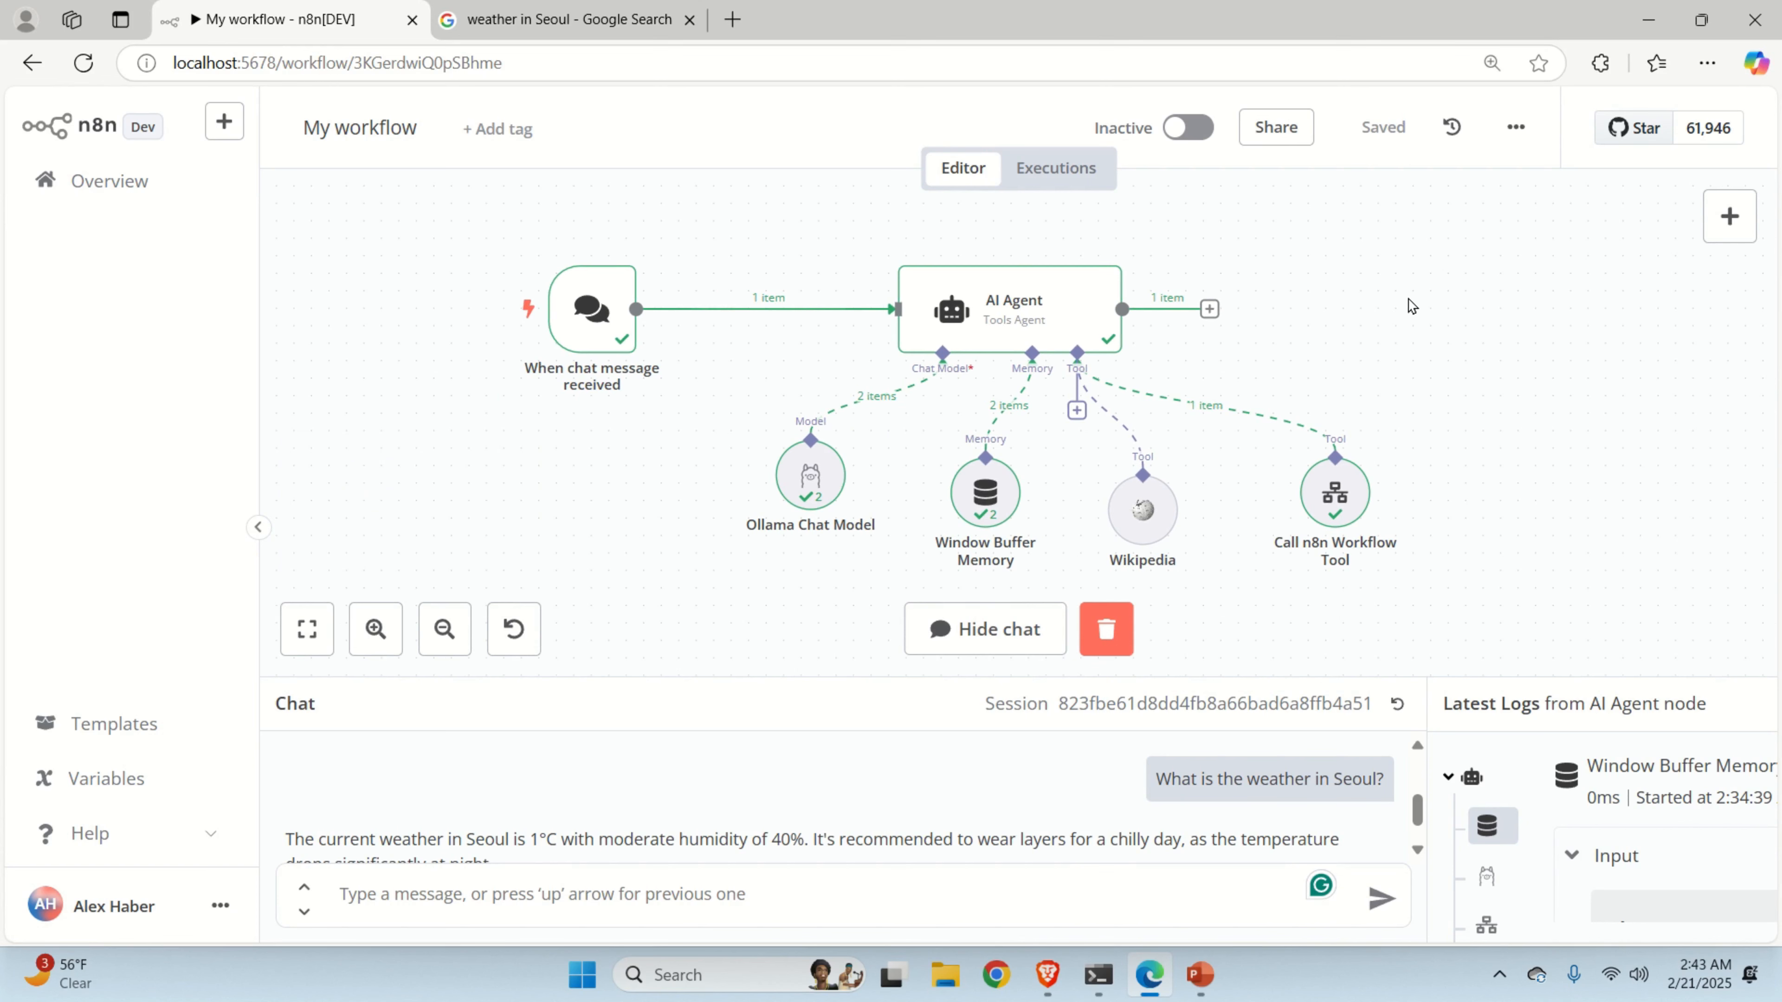
pyautogui.moveTo(1404, 306); pyautogui.dragTo(1461, 291)
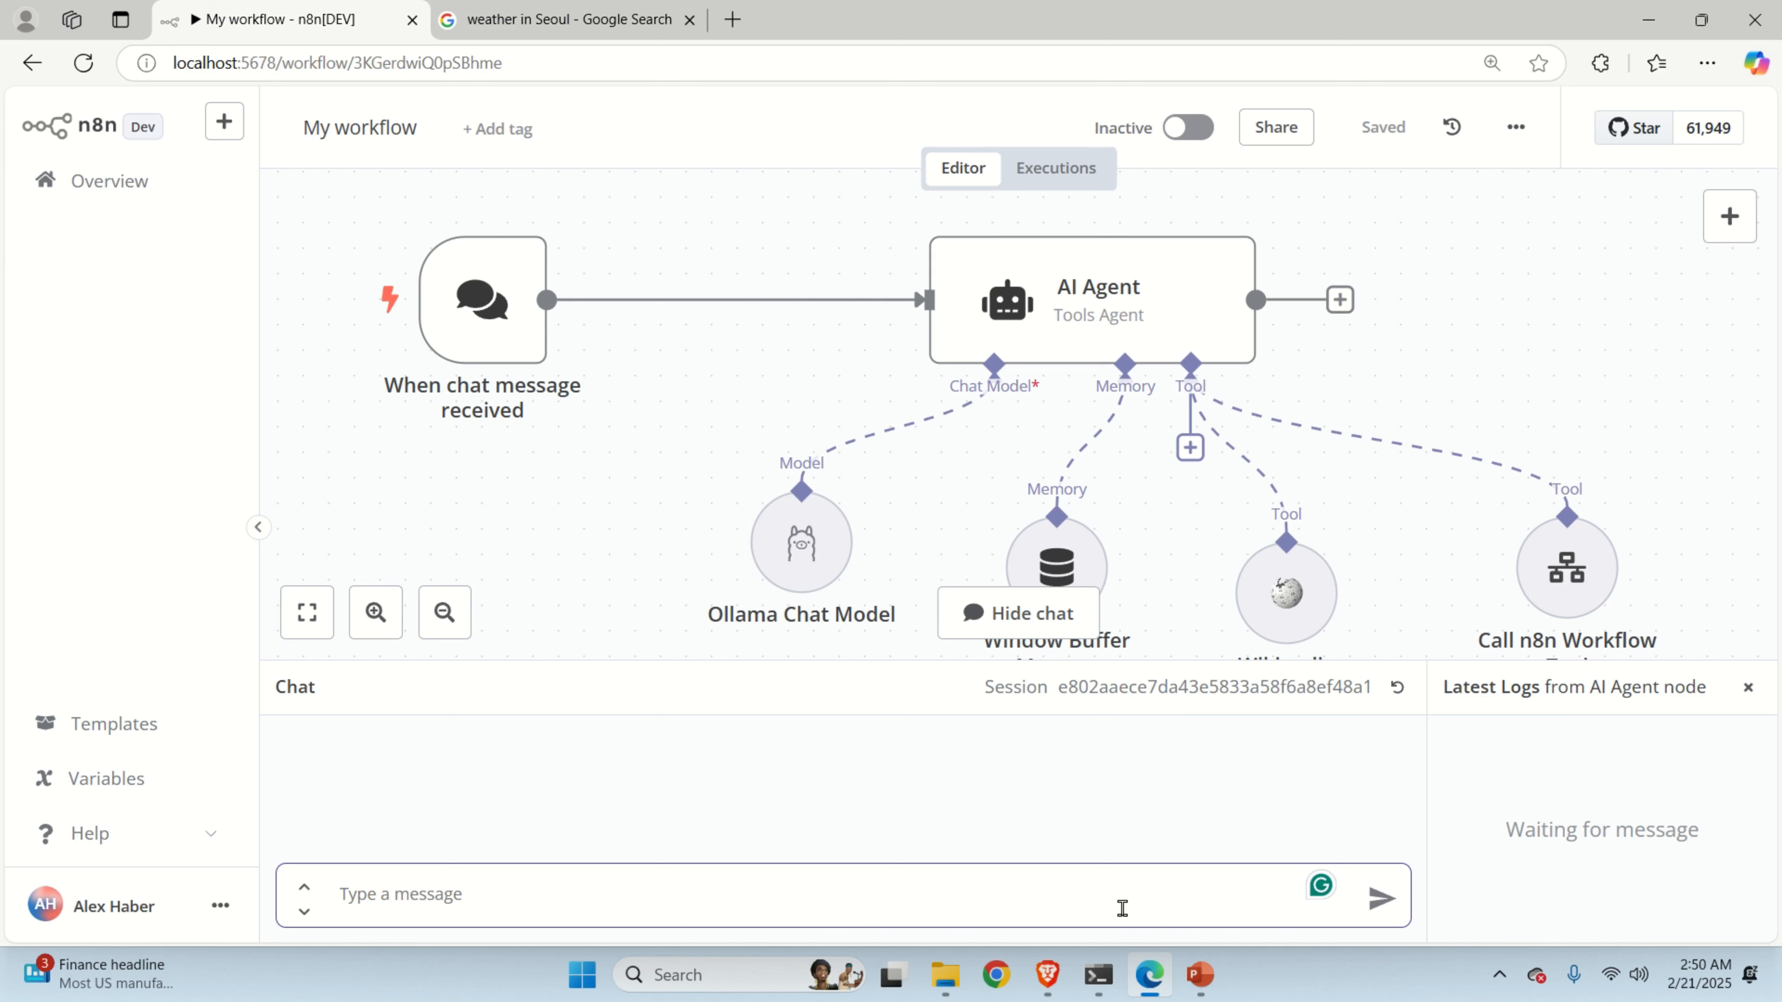
# Ask the agent 'What is the current weather in Houston?'.
pyautogui.write('W')
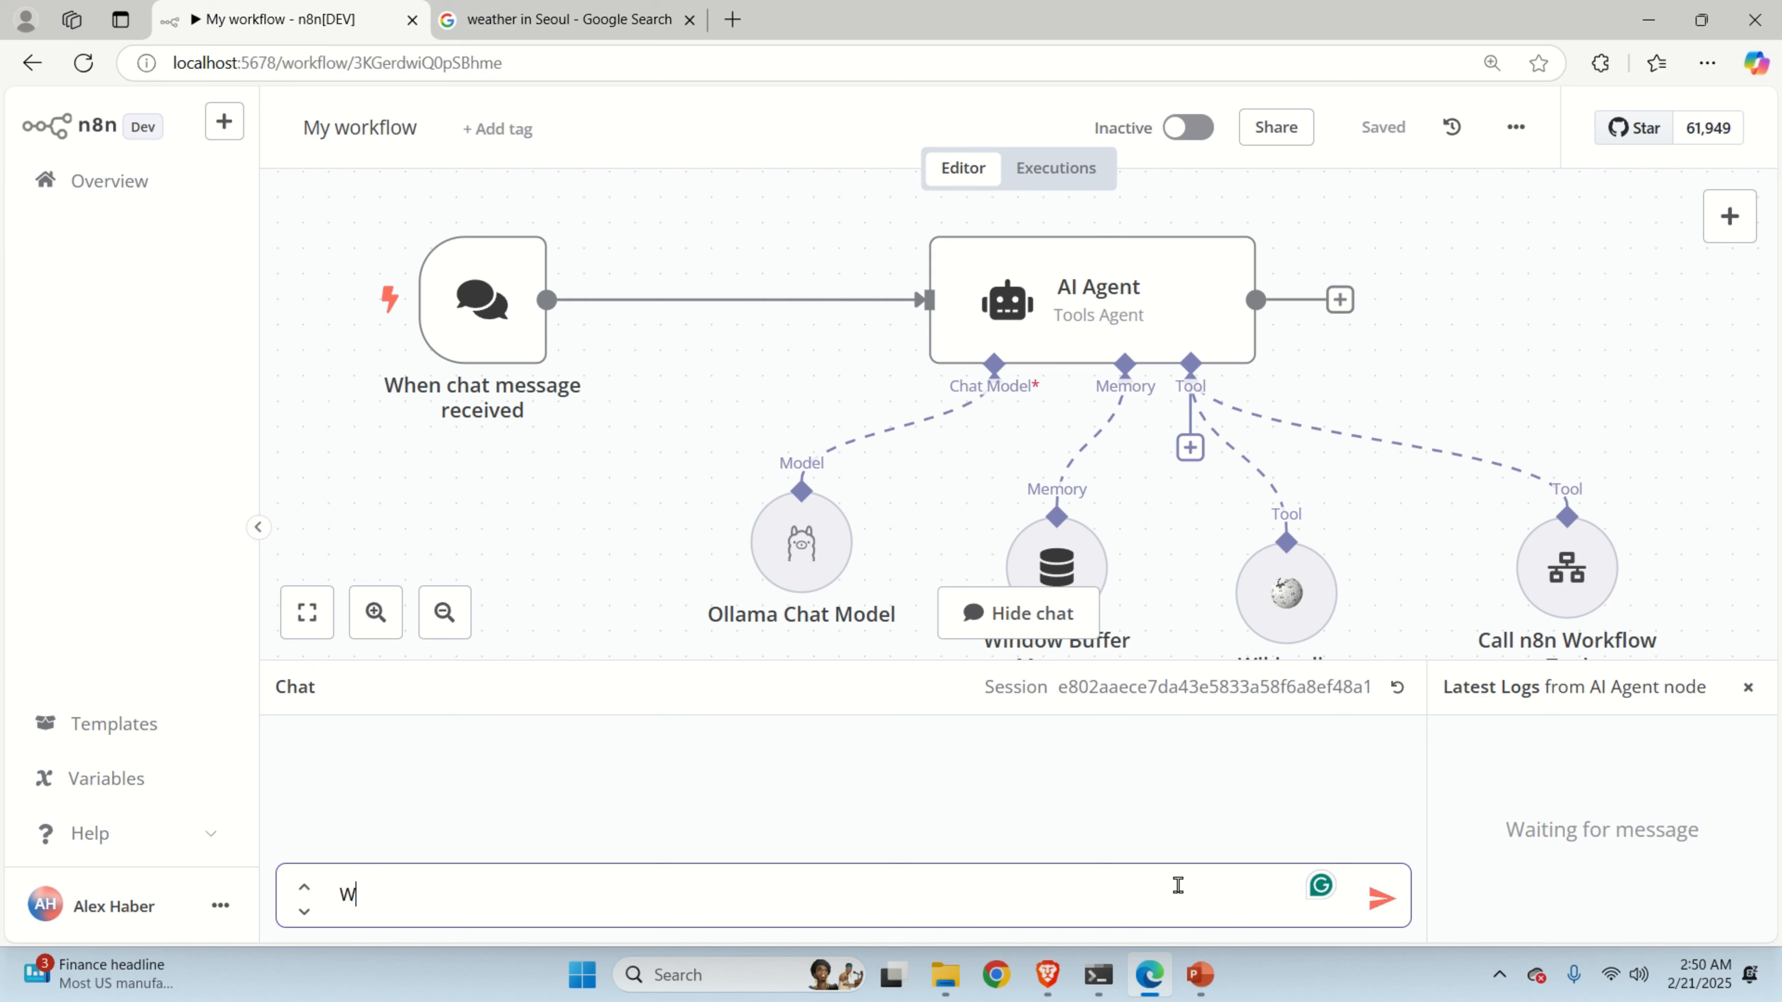
pyautogui.write('hat is the curr')
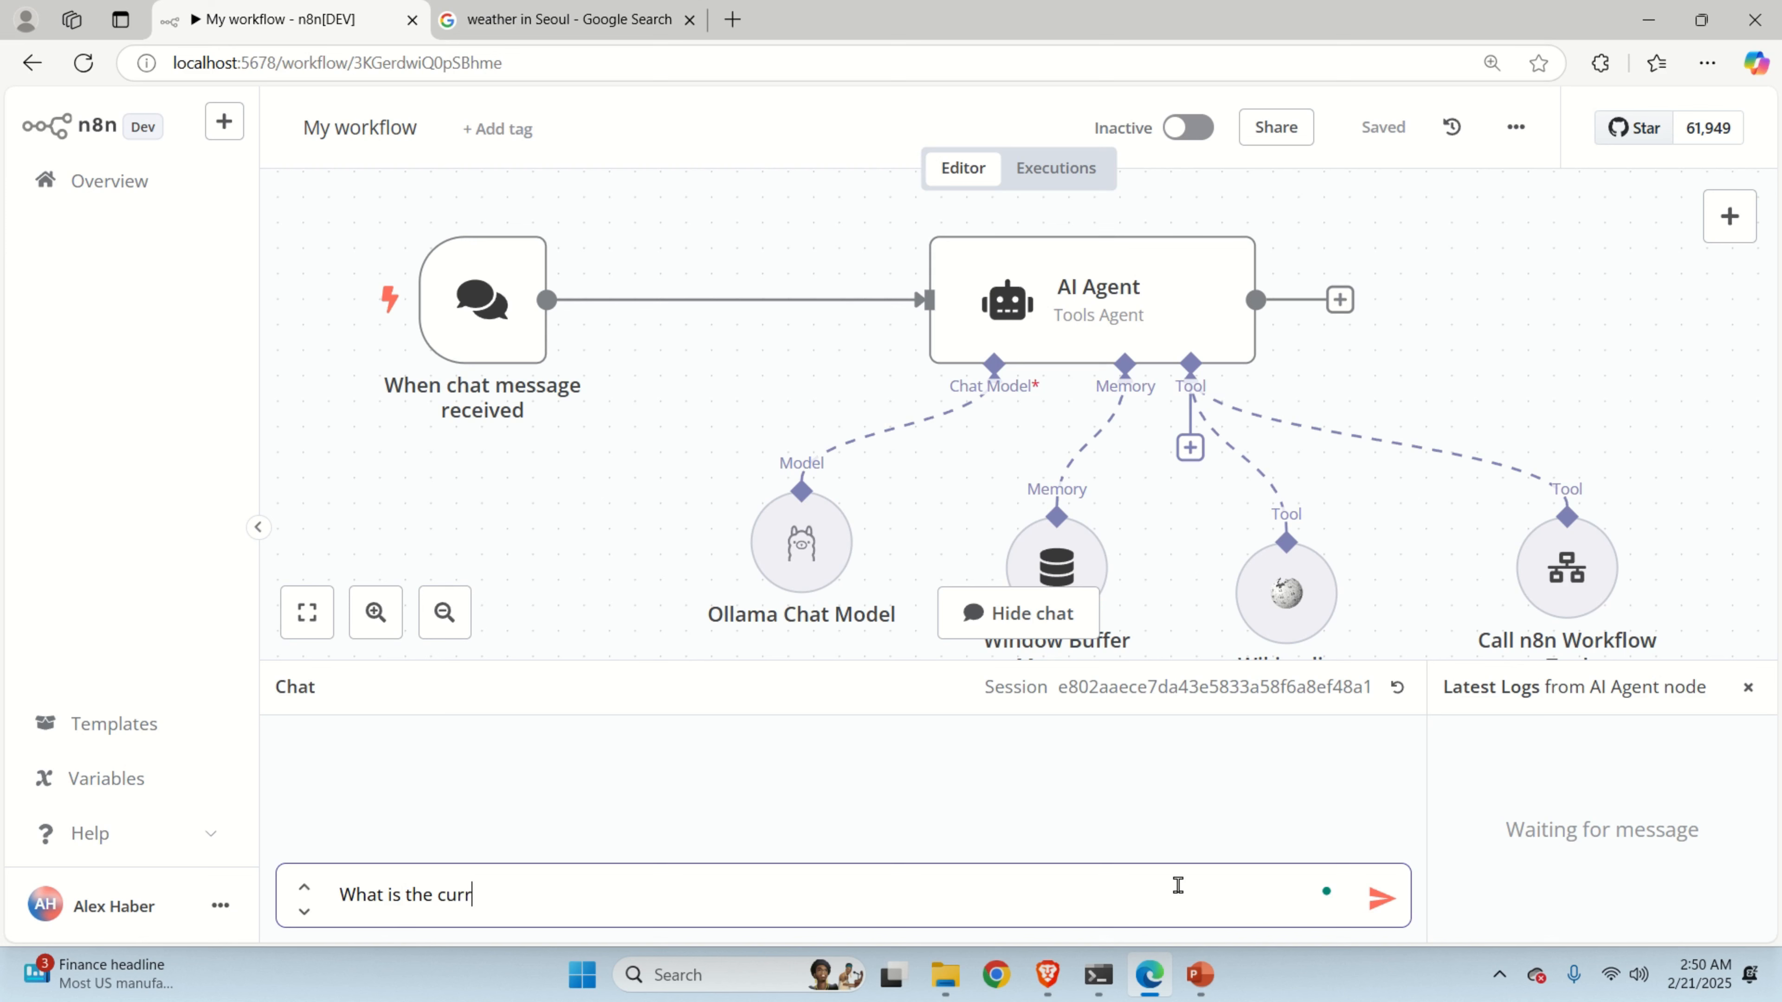
pyautogui.write('ent weather in HUston')
pyautogui.press('BackSpace')
pyautogui.press('BackSpace')
pyautogui.press('BackSpace')
pyautogui.press('BackSpace')
pyautogui.press('BackSpace')
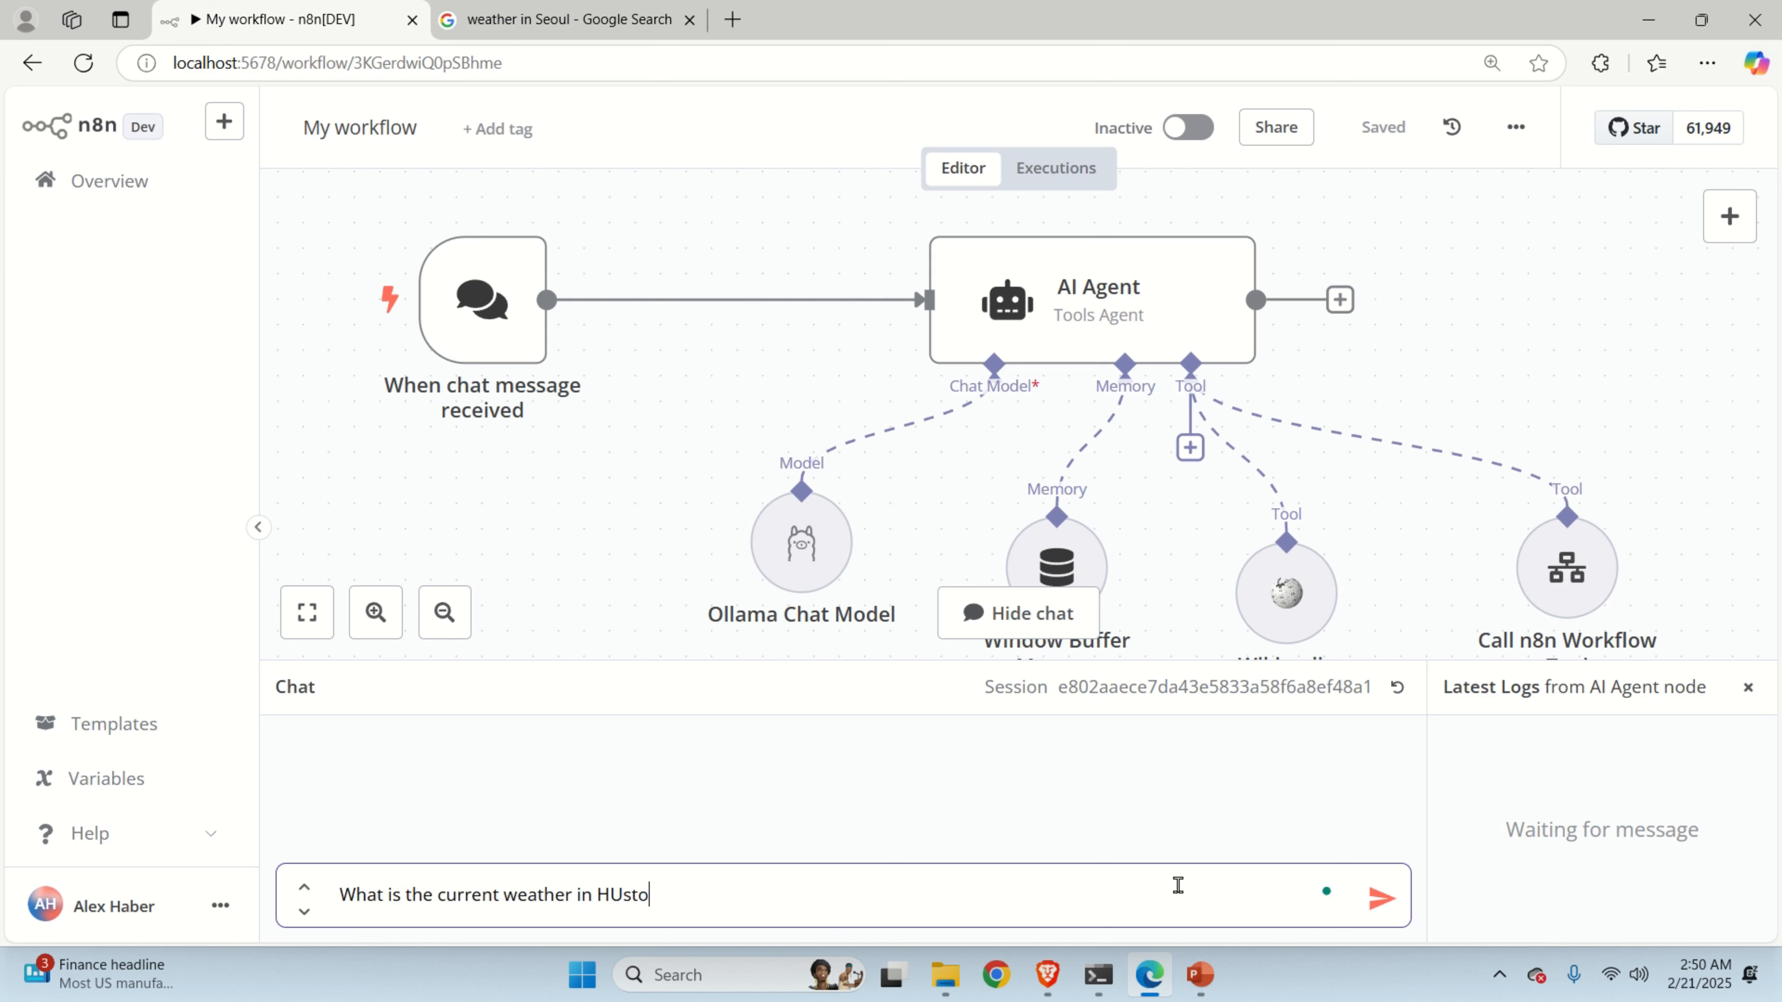
pyautogui.write('uston?')
pyautogui.press('Return')
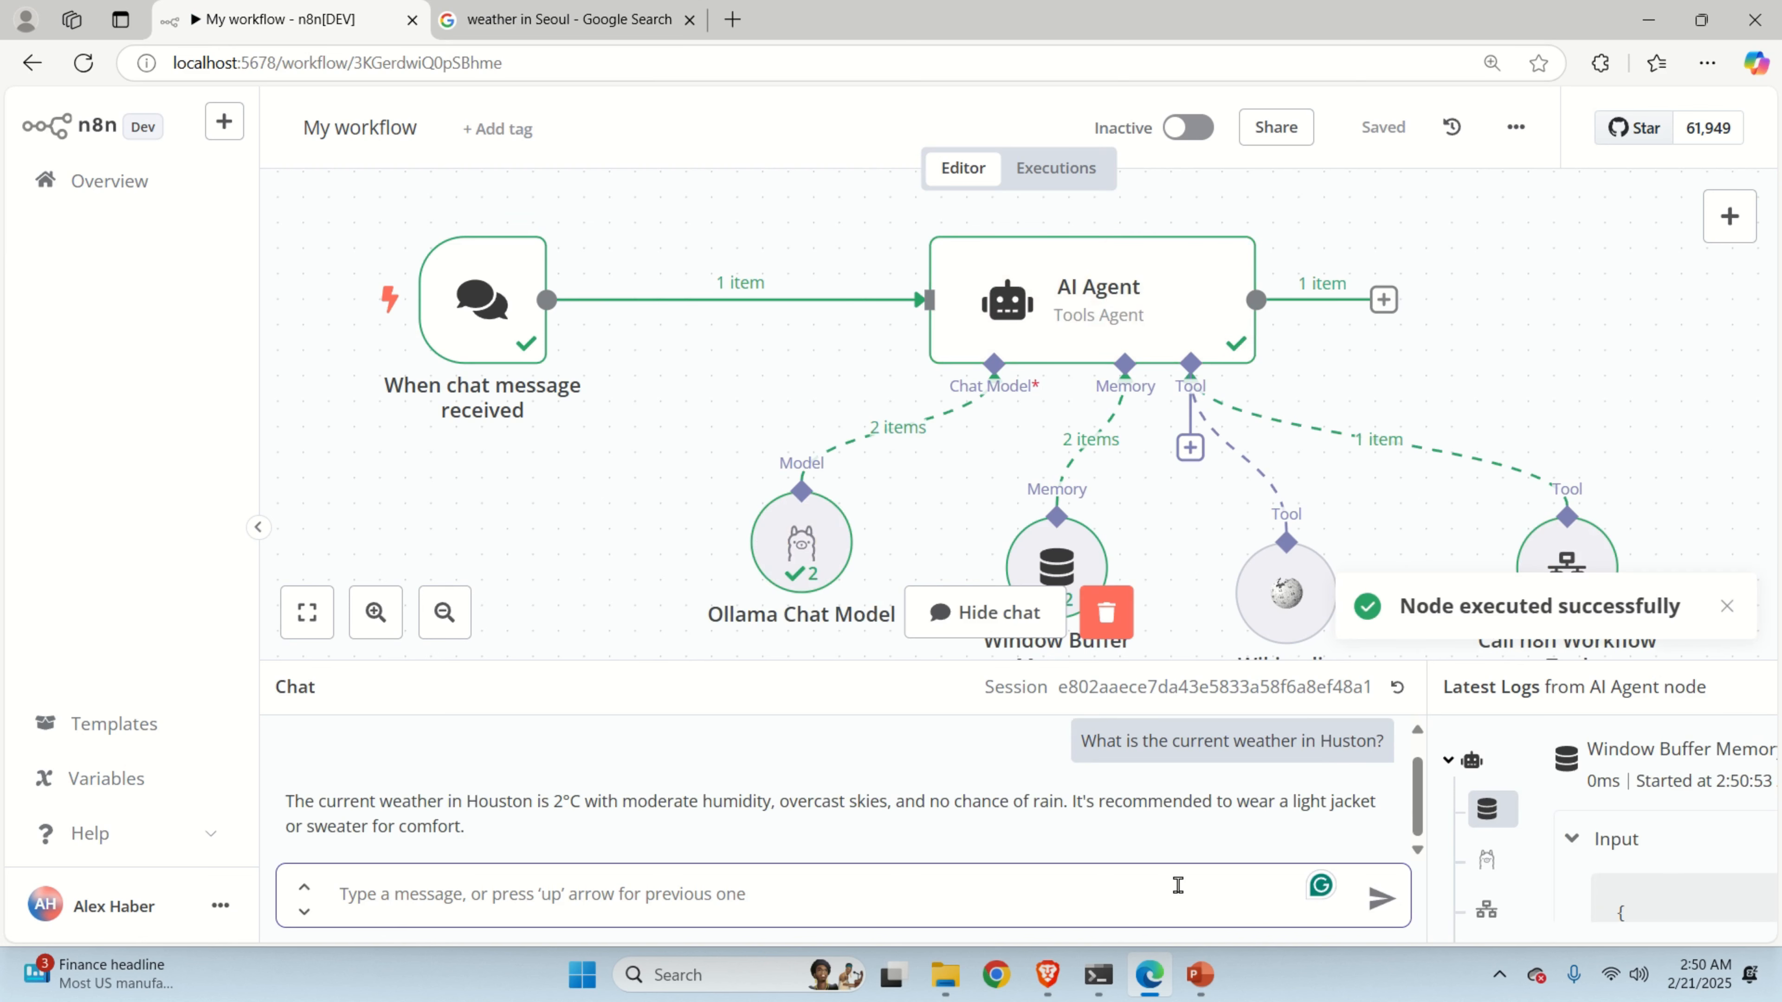
# Highlight parts of the Houston reply, ending with its clothing recommendation sentence.
pyautogui.moveTo(349, 800); pyautogui.dragTo(554, 826)
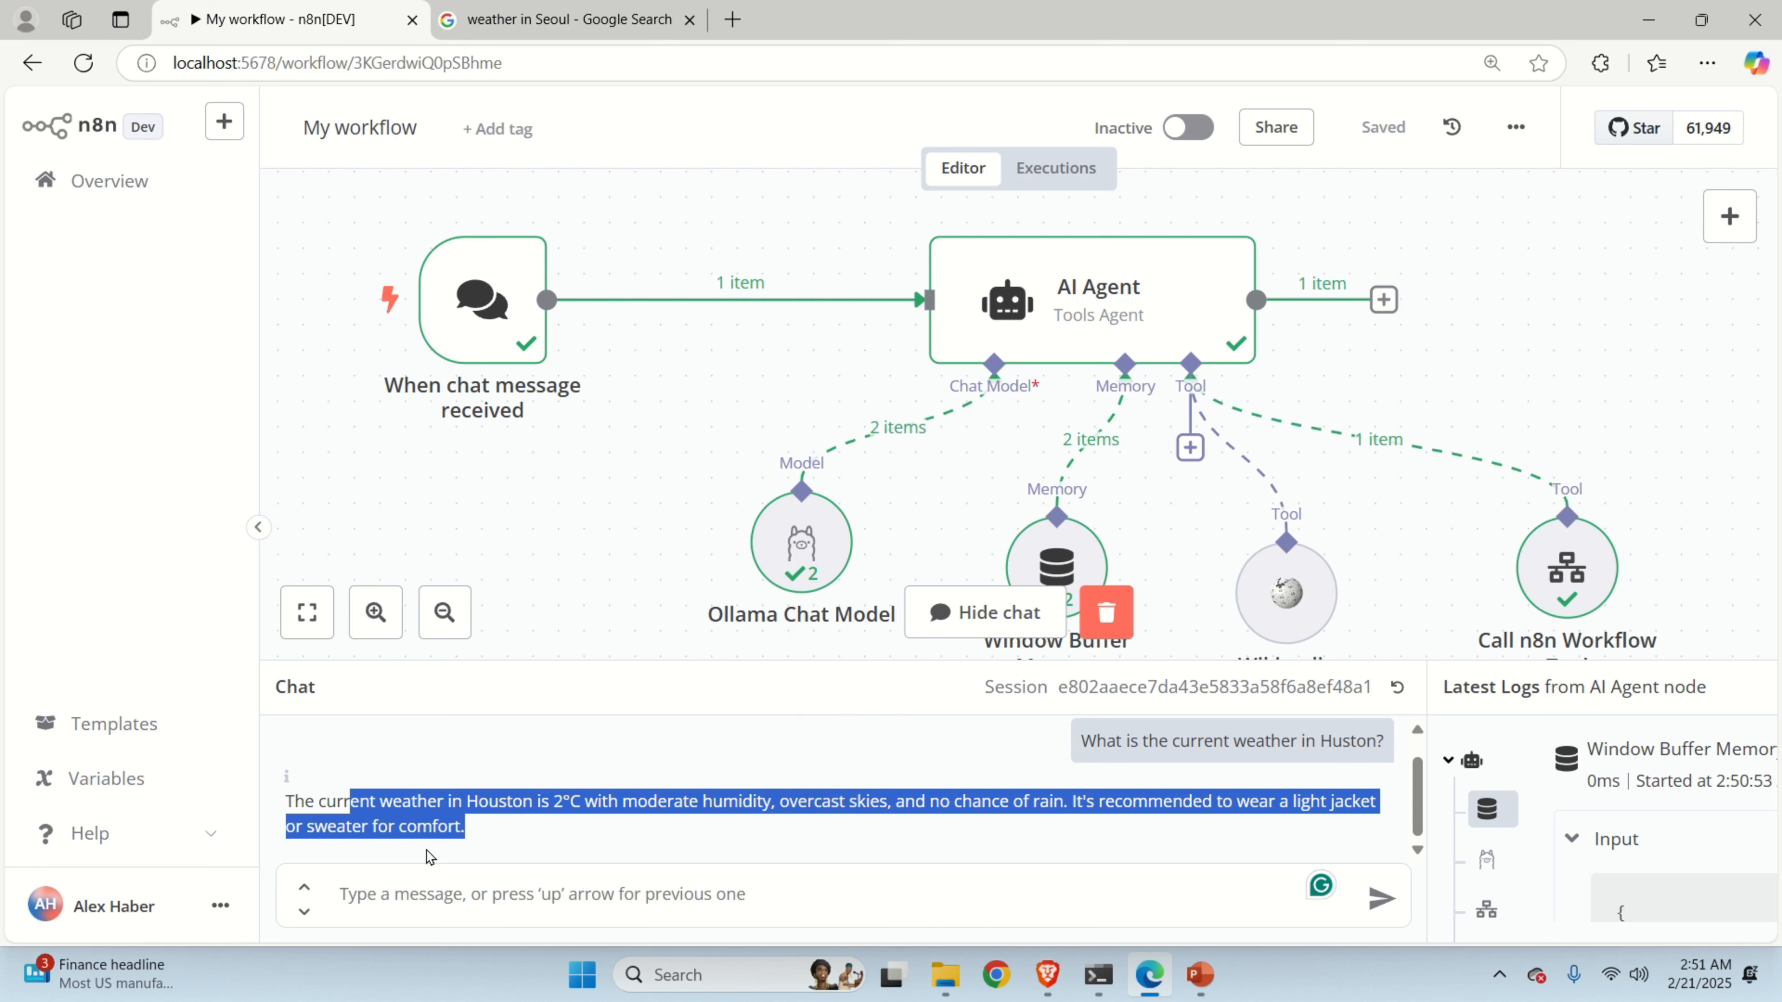
pyautogui.click(477, 883)
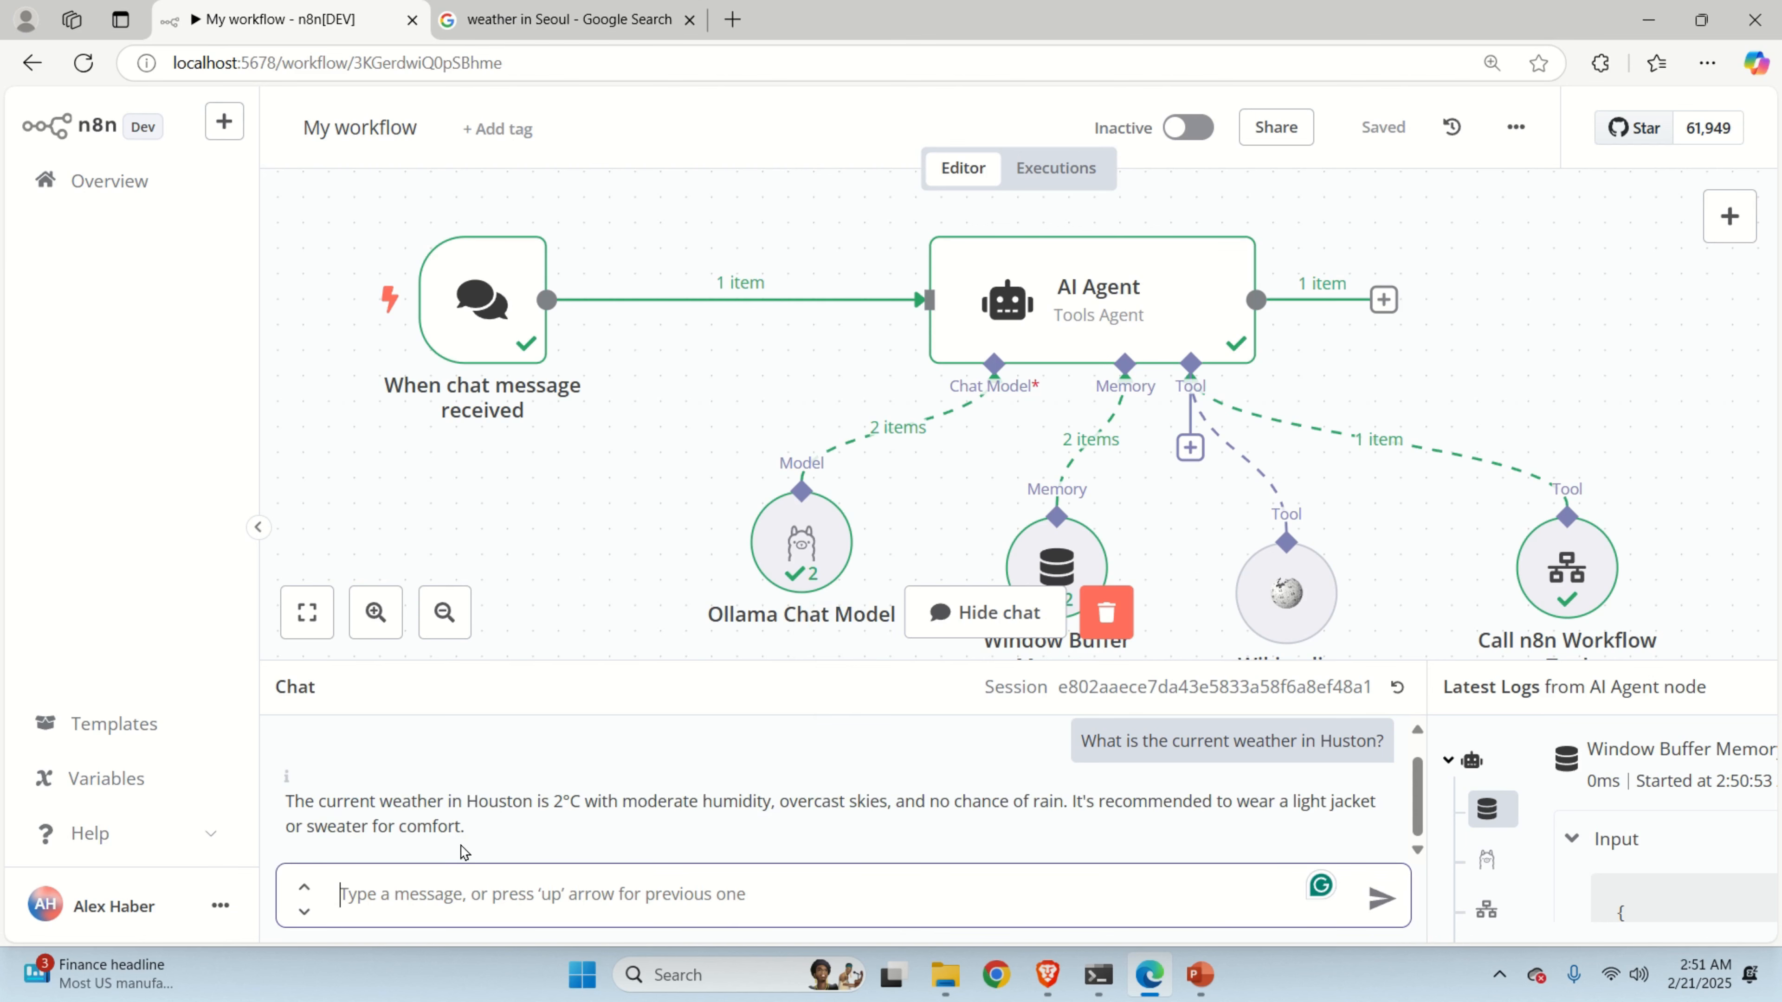
pyautogui.moveTo(481, 846); pyautogui.dragTo(309, 811)
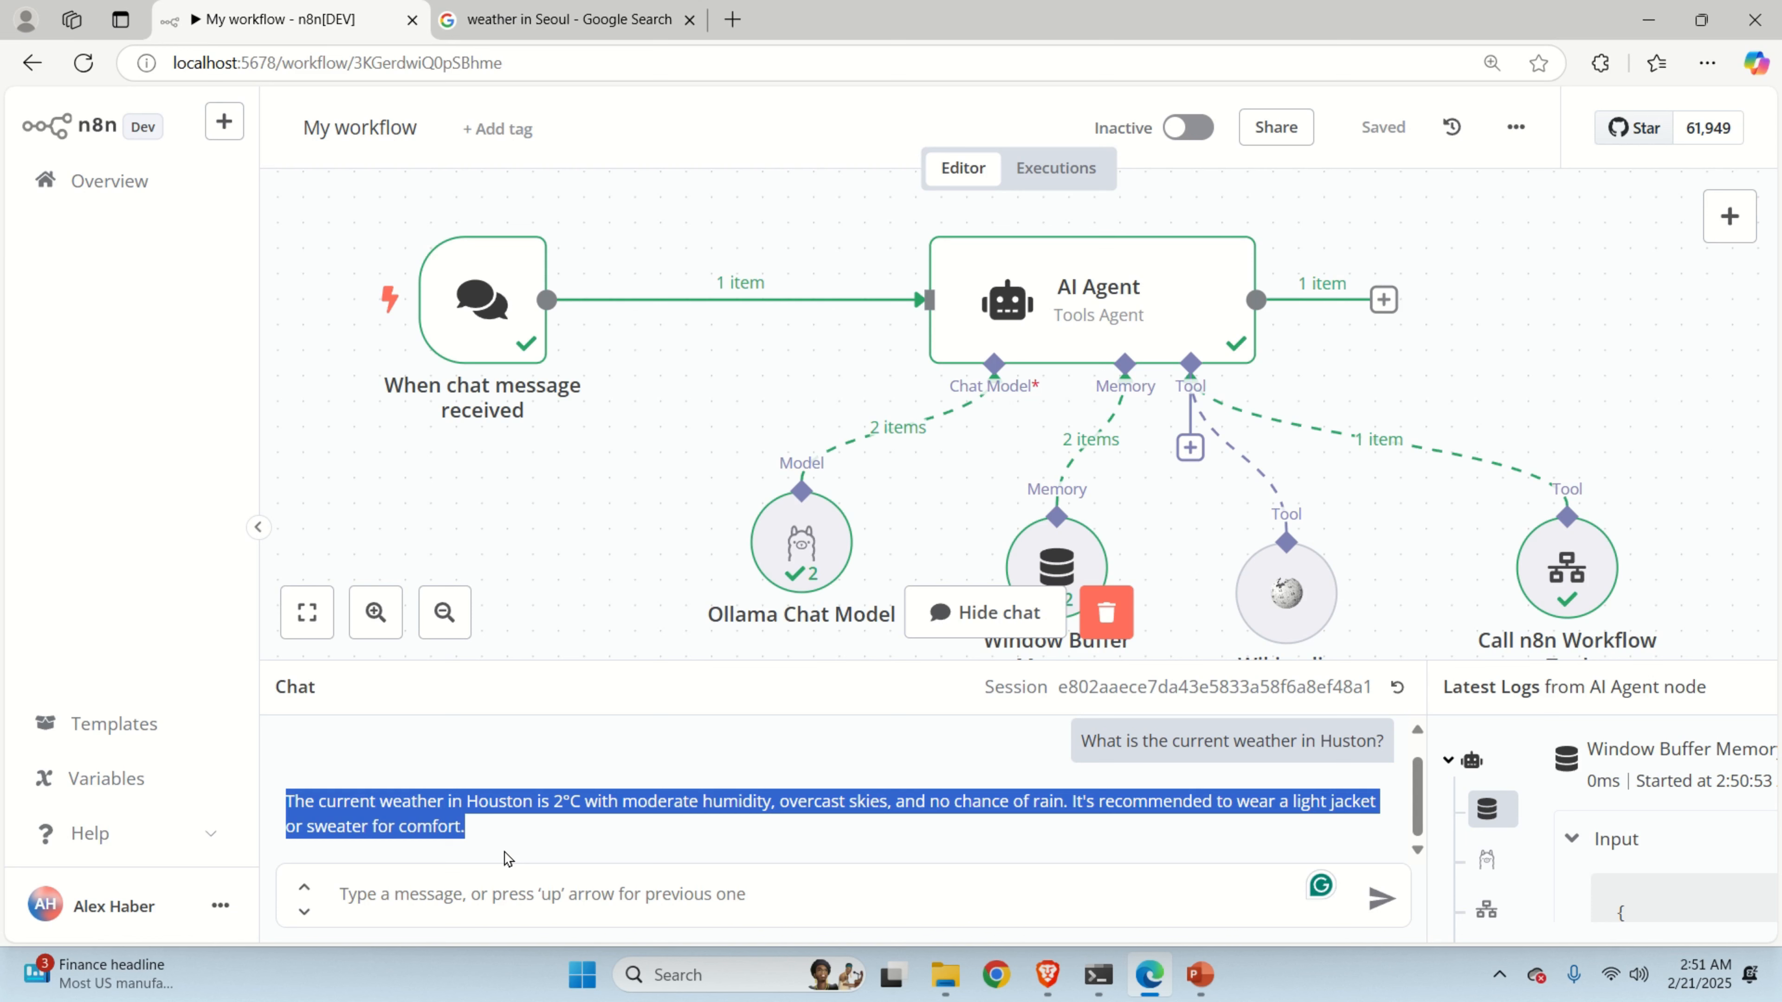
pyautogui.click(1016, 825)
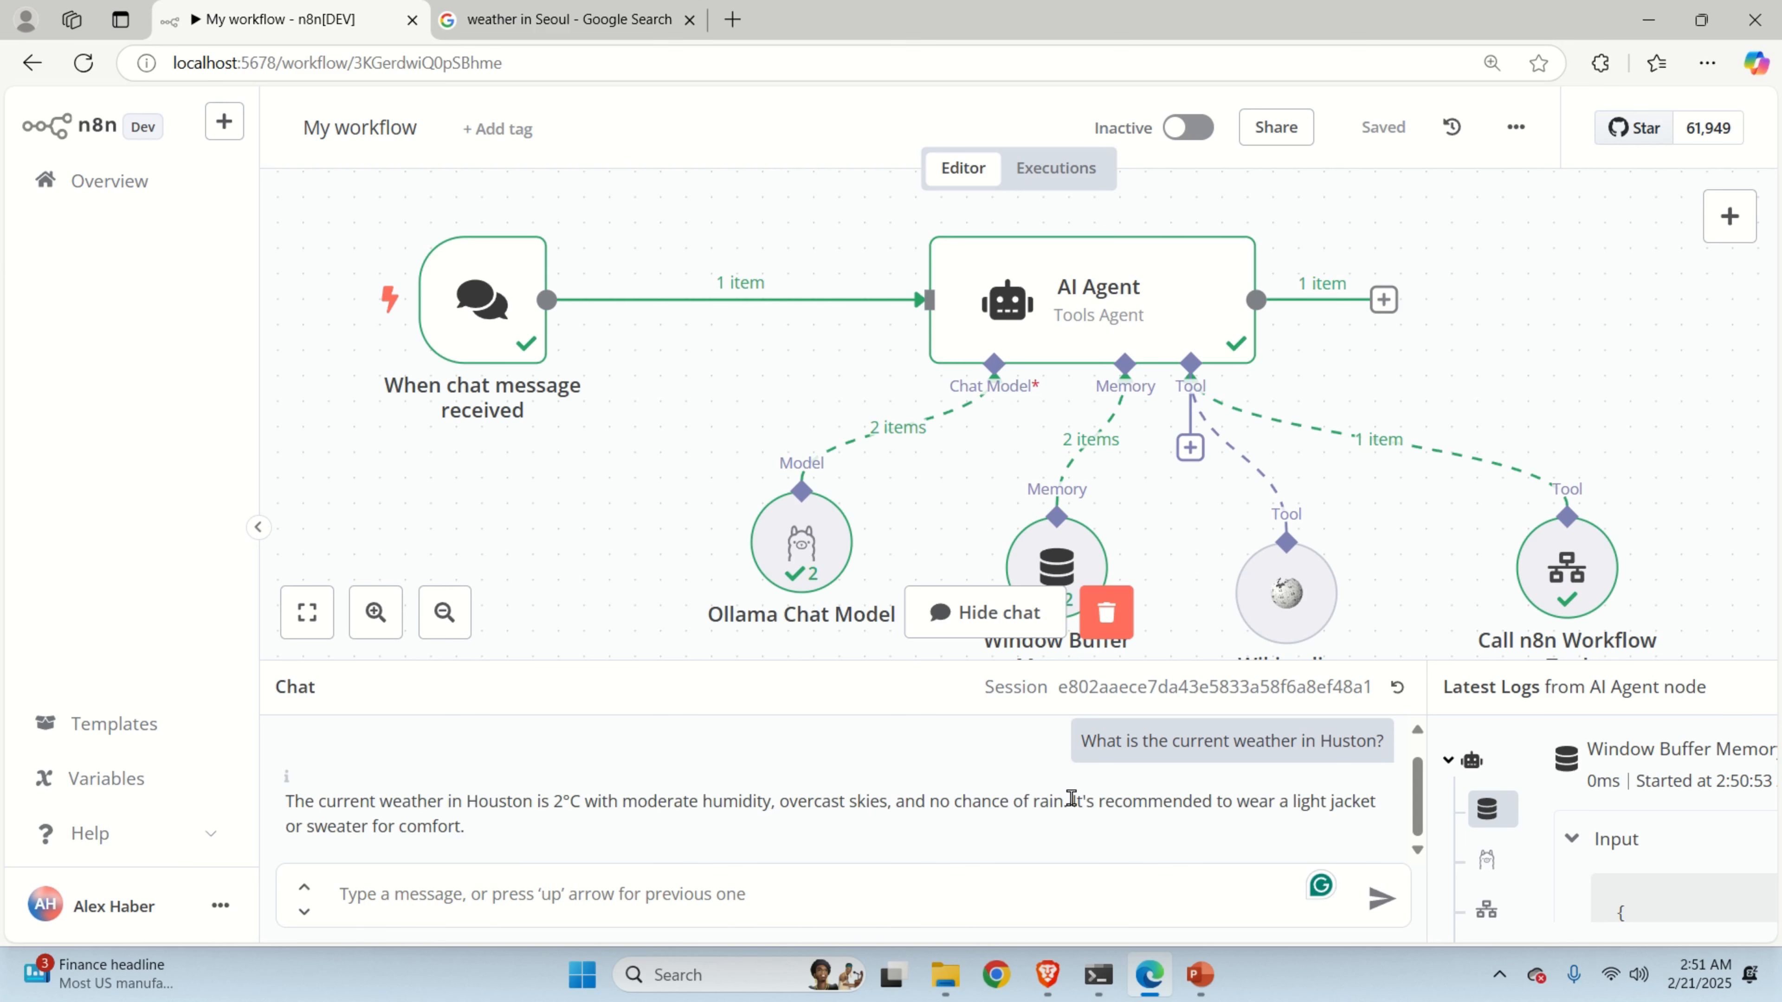
pyautogui.moveTo(1072, 801); pyautogui.dragTo(602, 853)
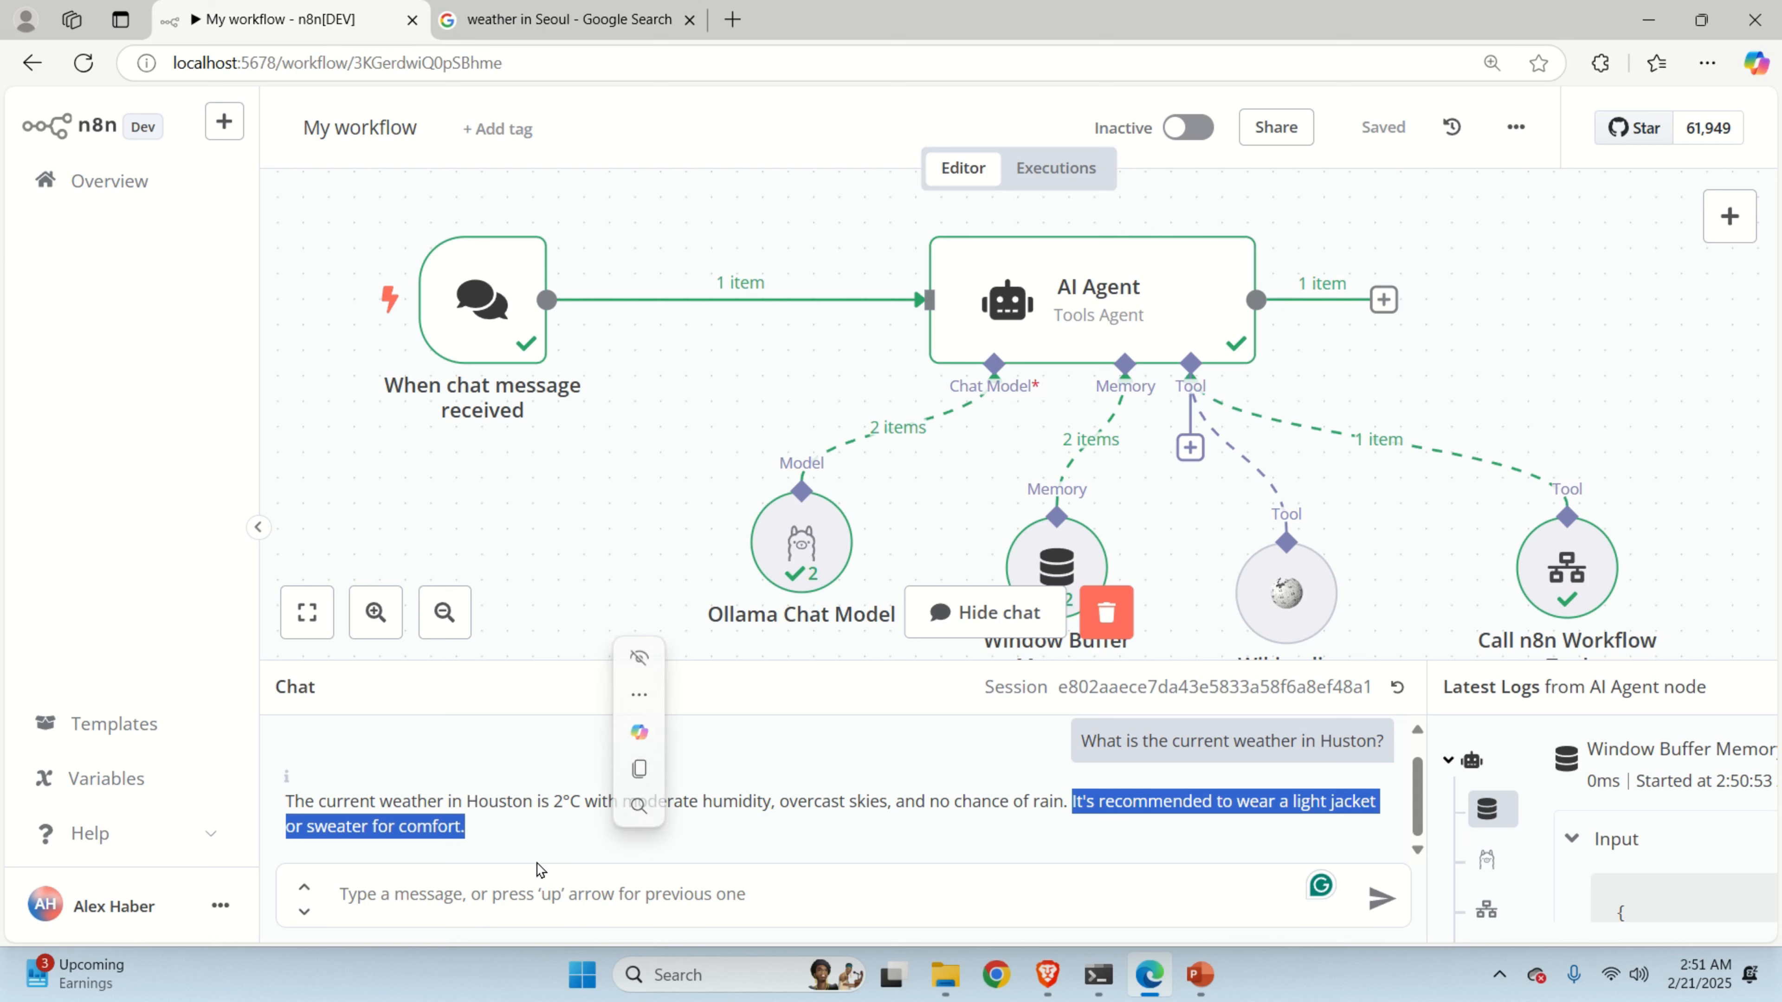
pyautogui.click(523, 903)
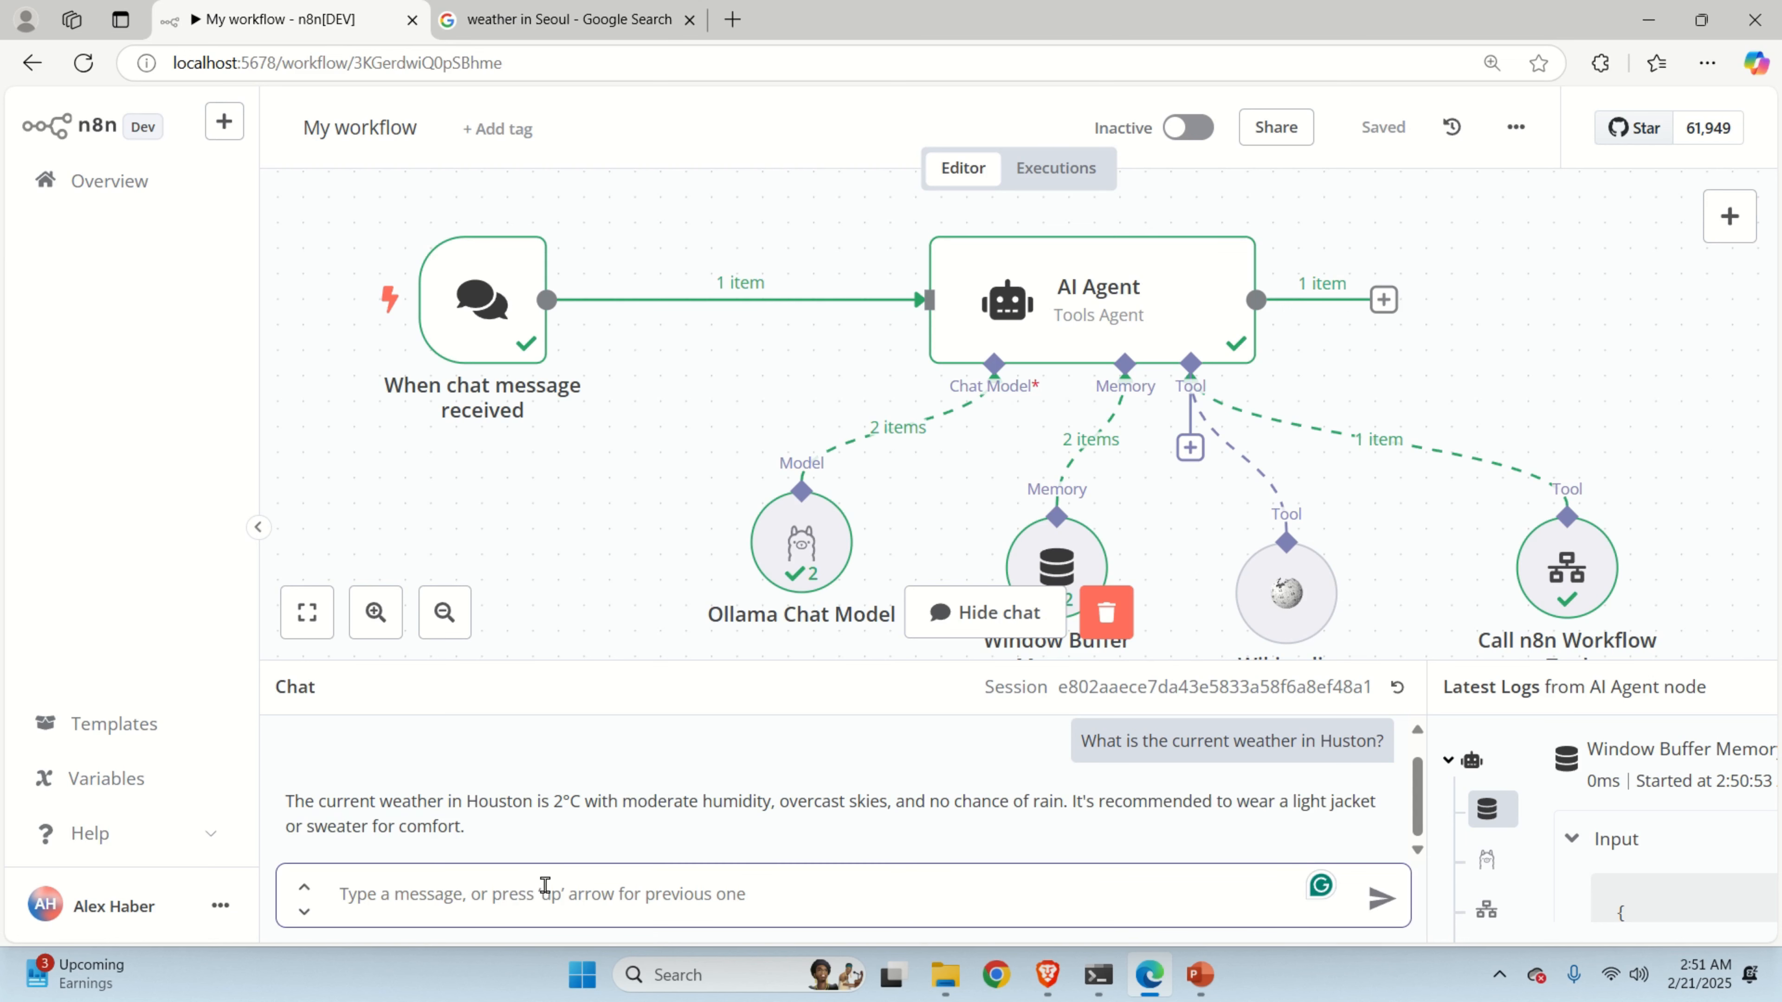
# Send 'What is the weather in Seoul?' to the agent.
pyautogui.write('What is the ')
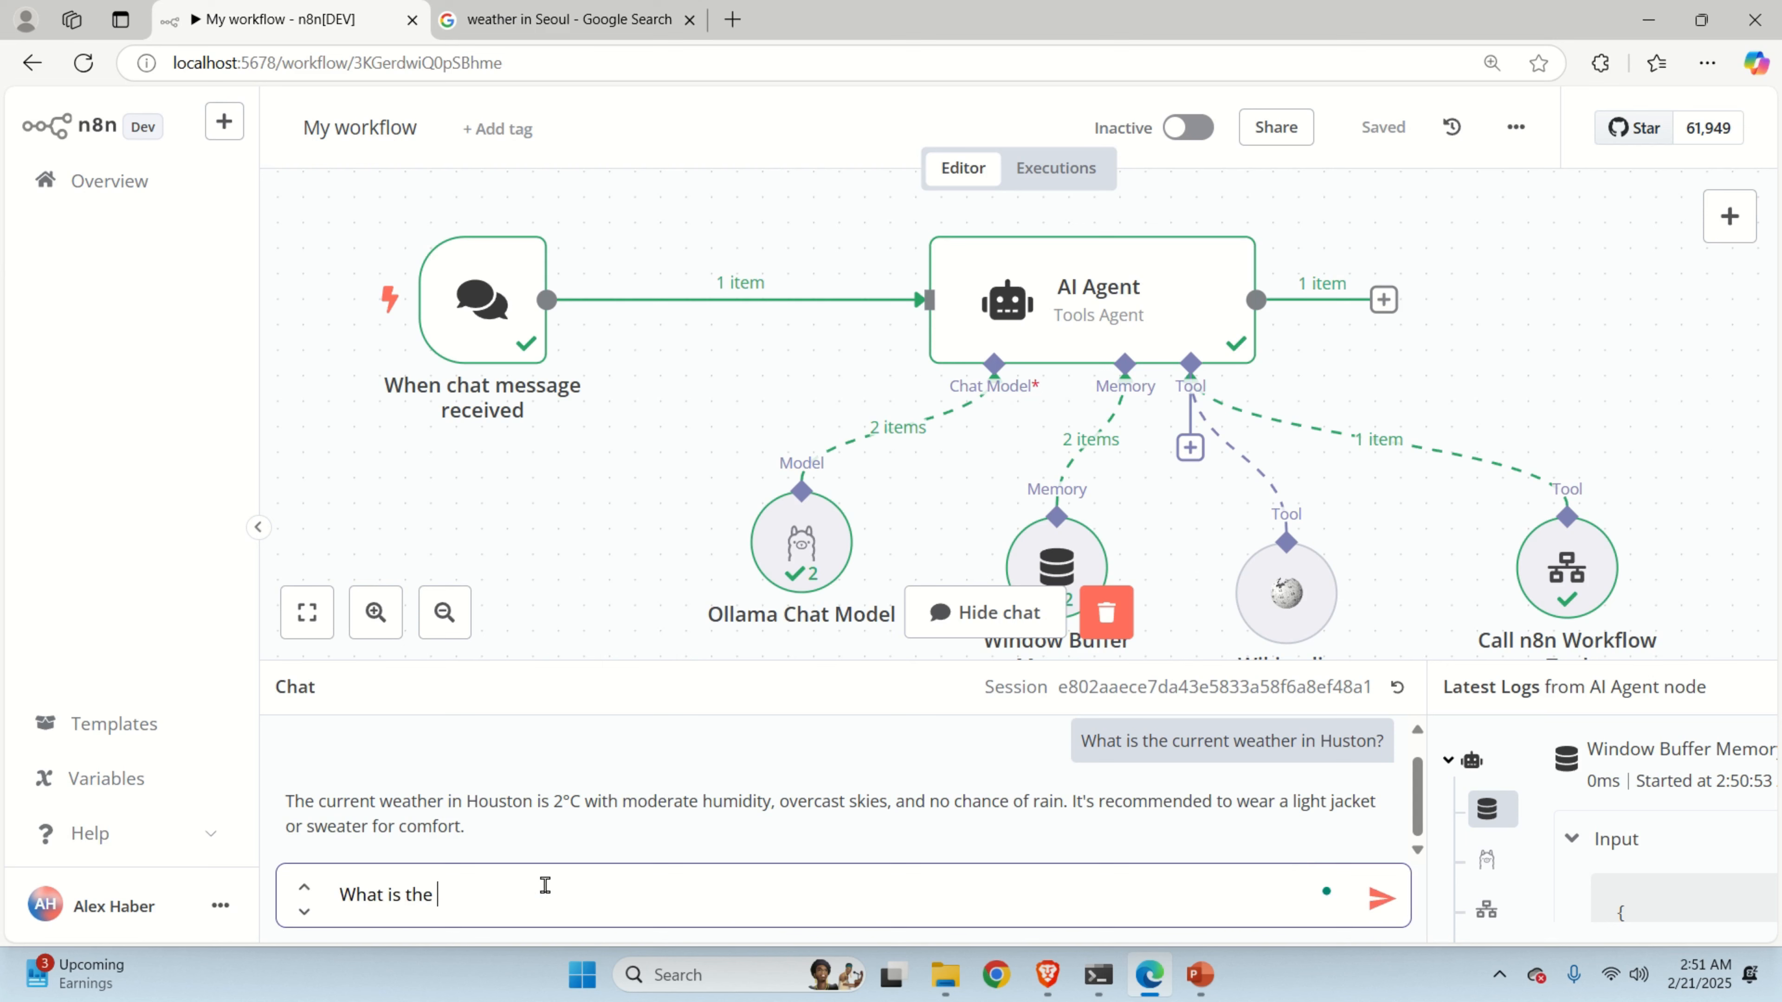
pyautogui.write('weather in Seoul')
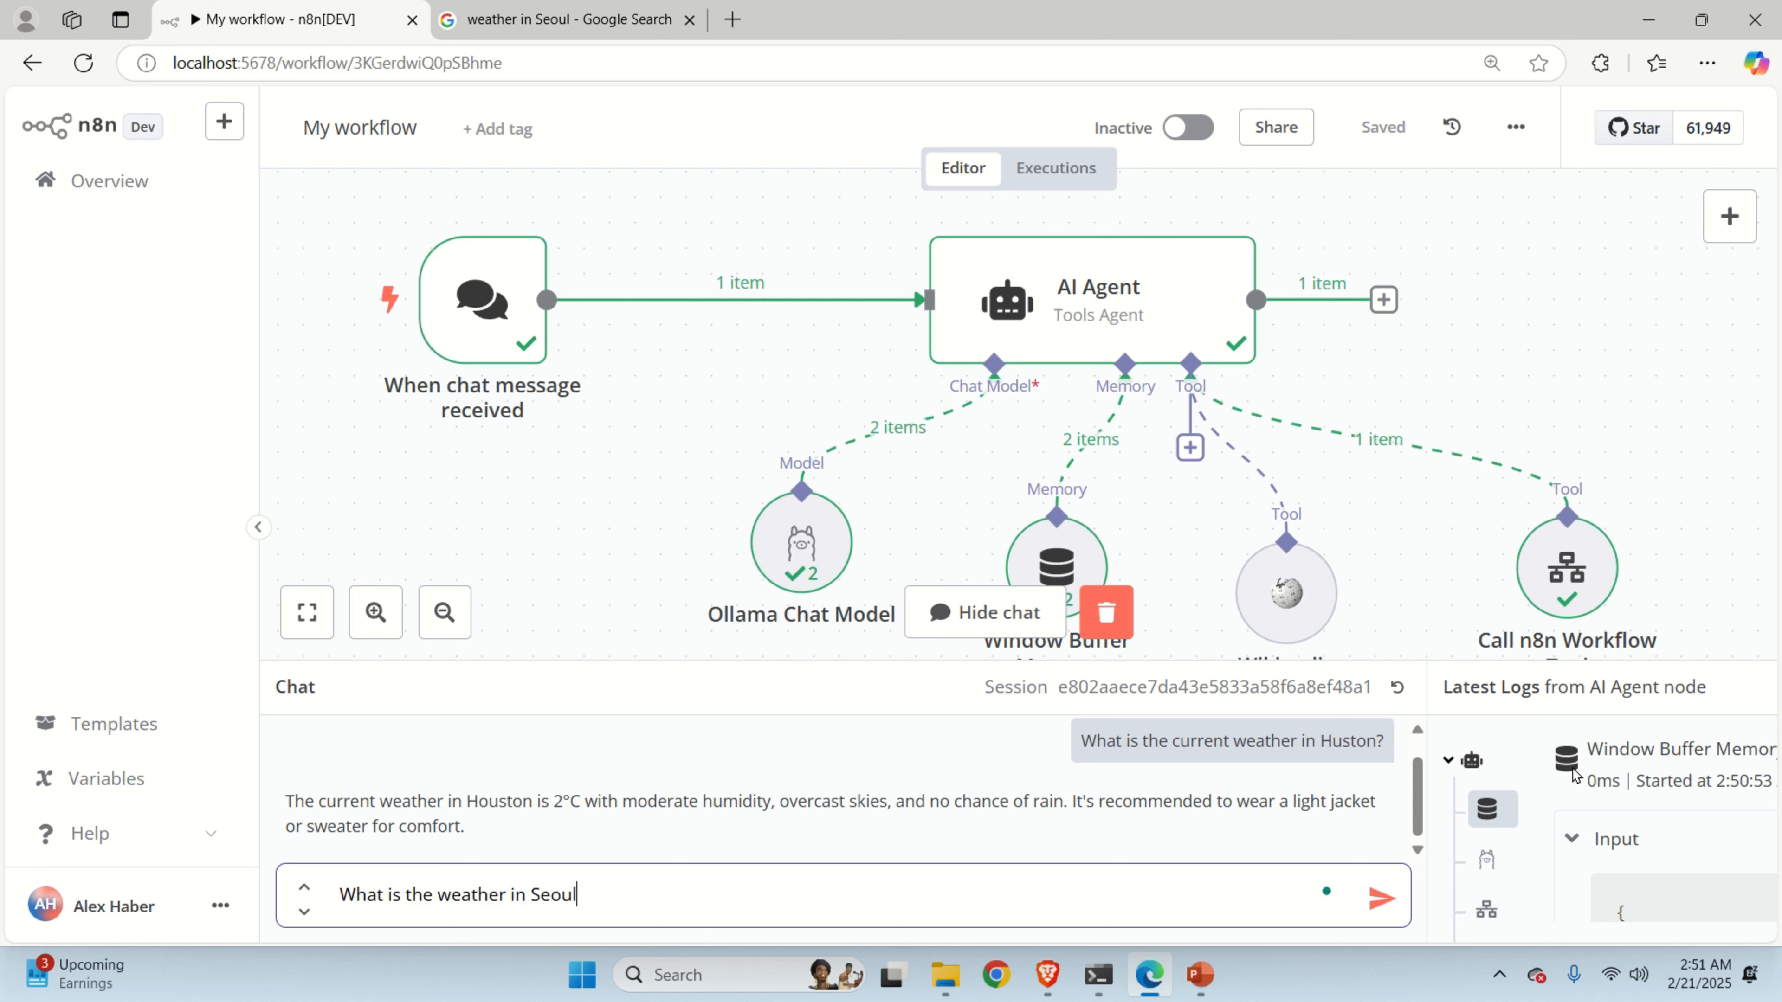
pyautogui.write('?')
pyautogui.press('Return')
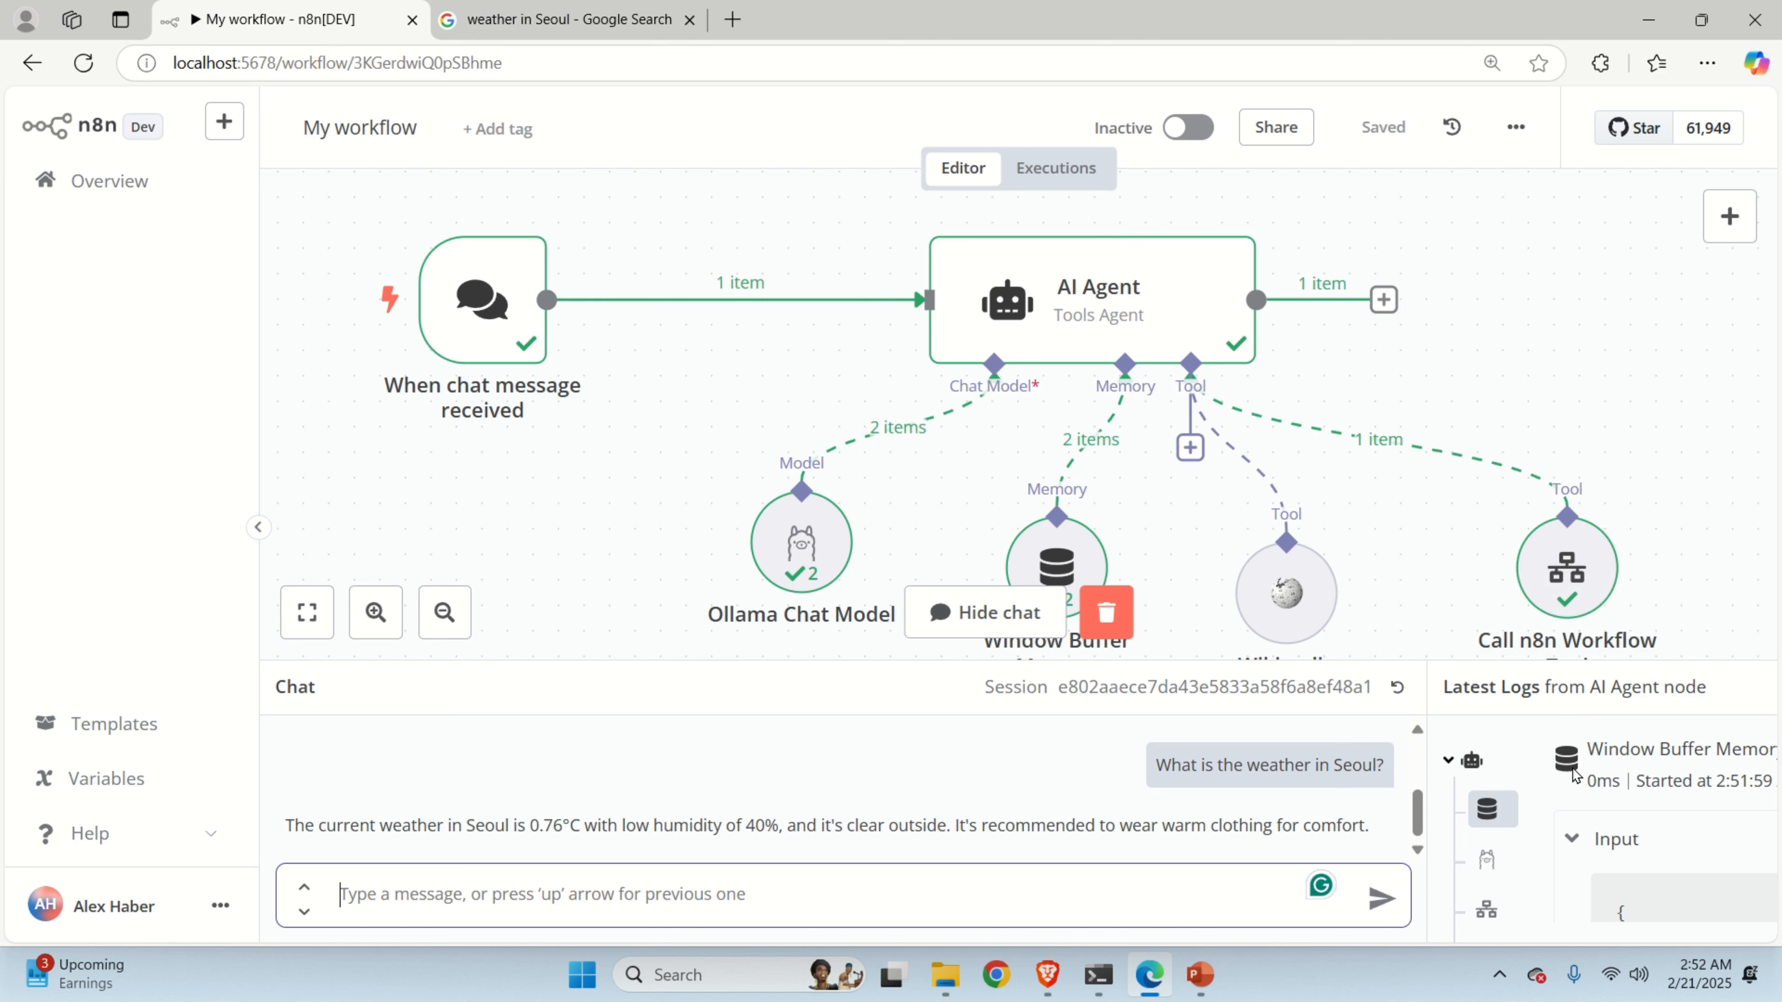
pyautogui.click(570, 19)
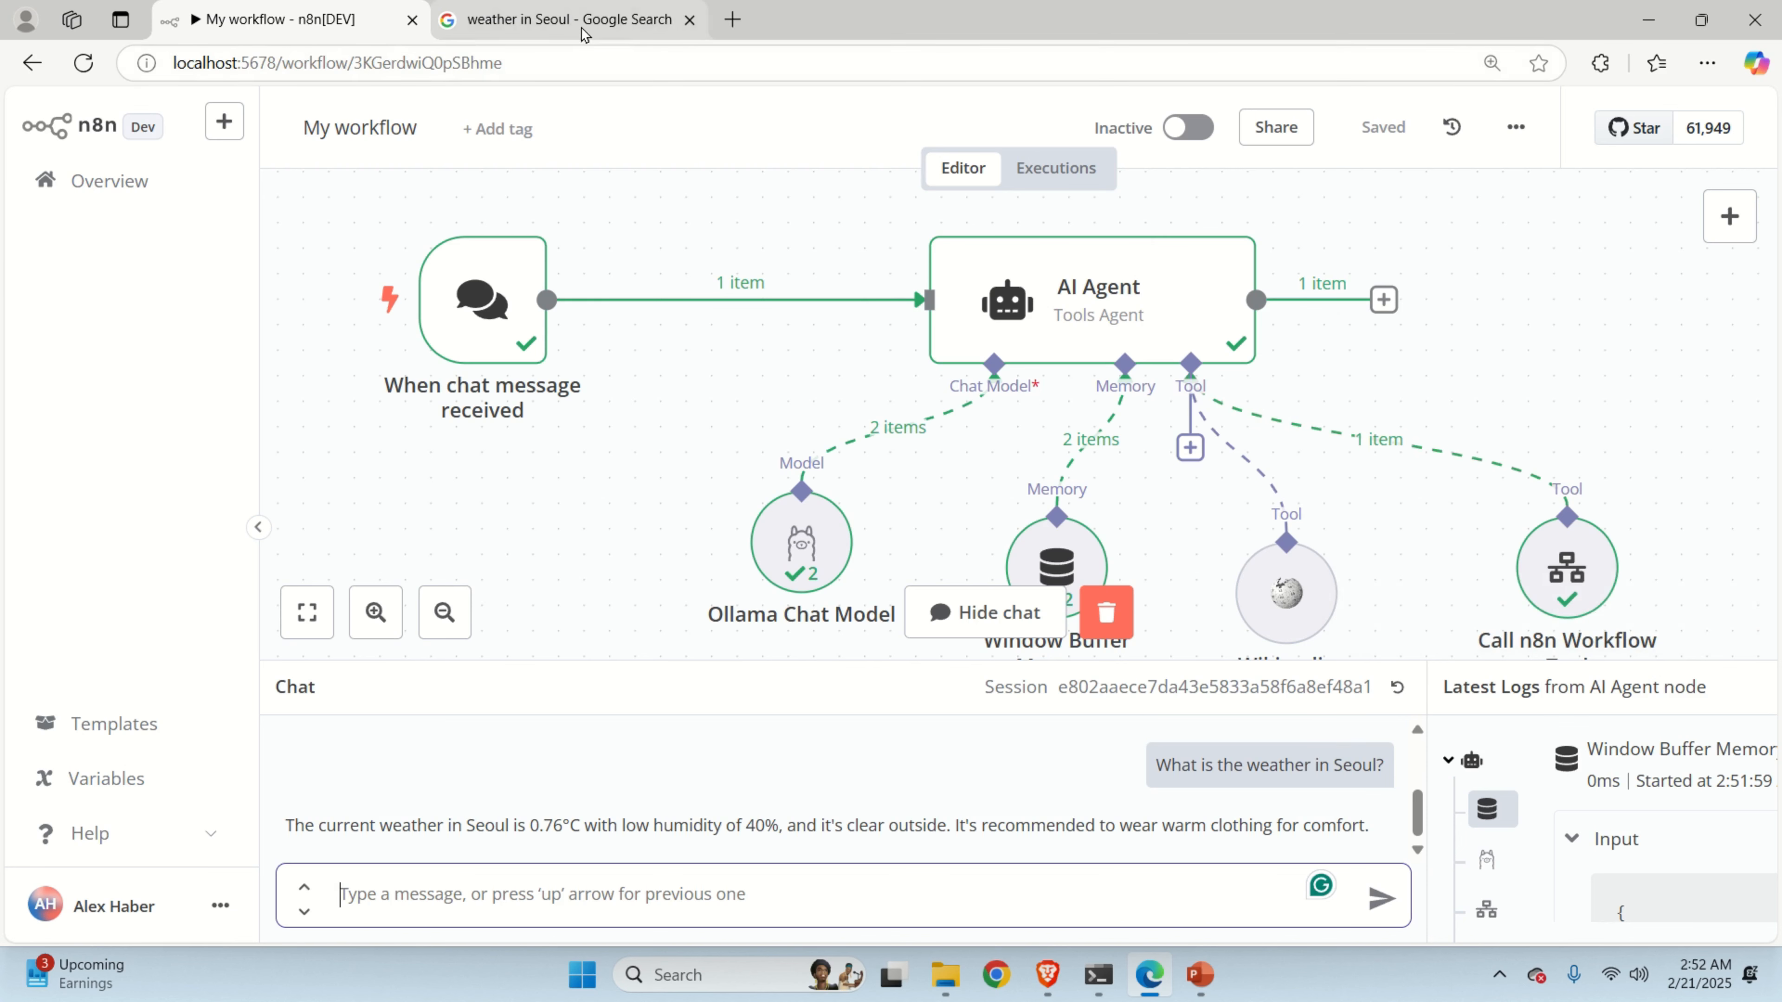
pyautogui.click(566, 120)
pyautogui.press('Return')
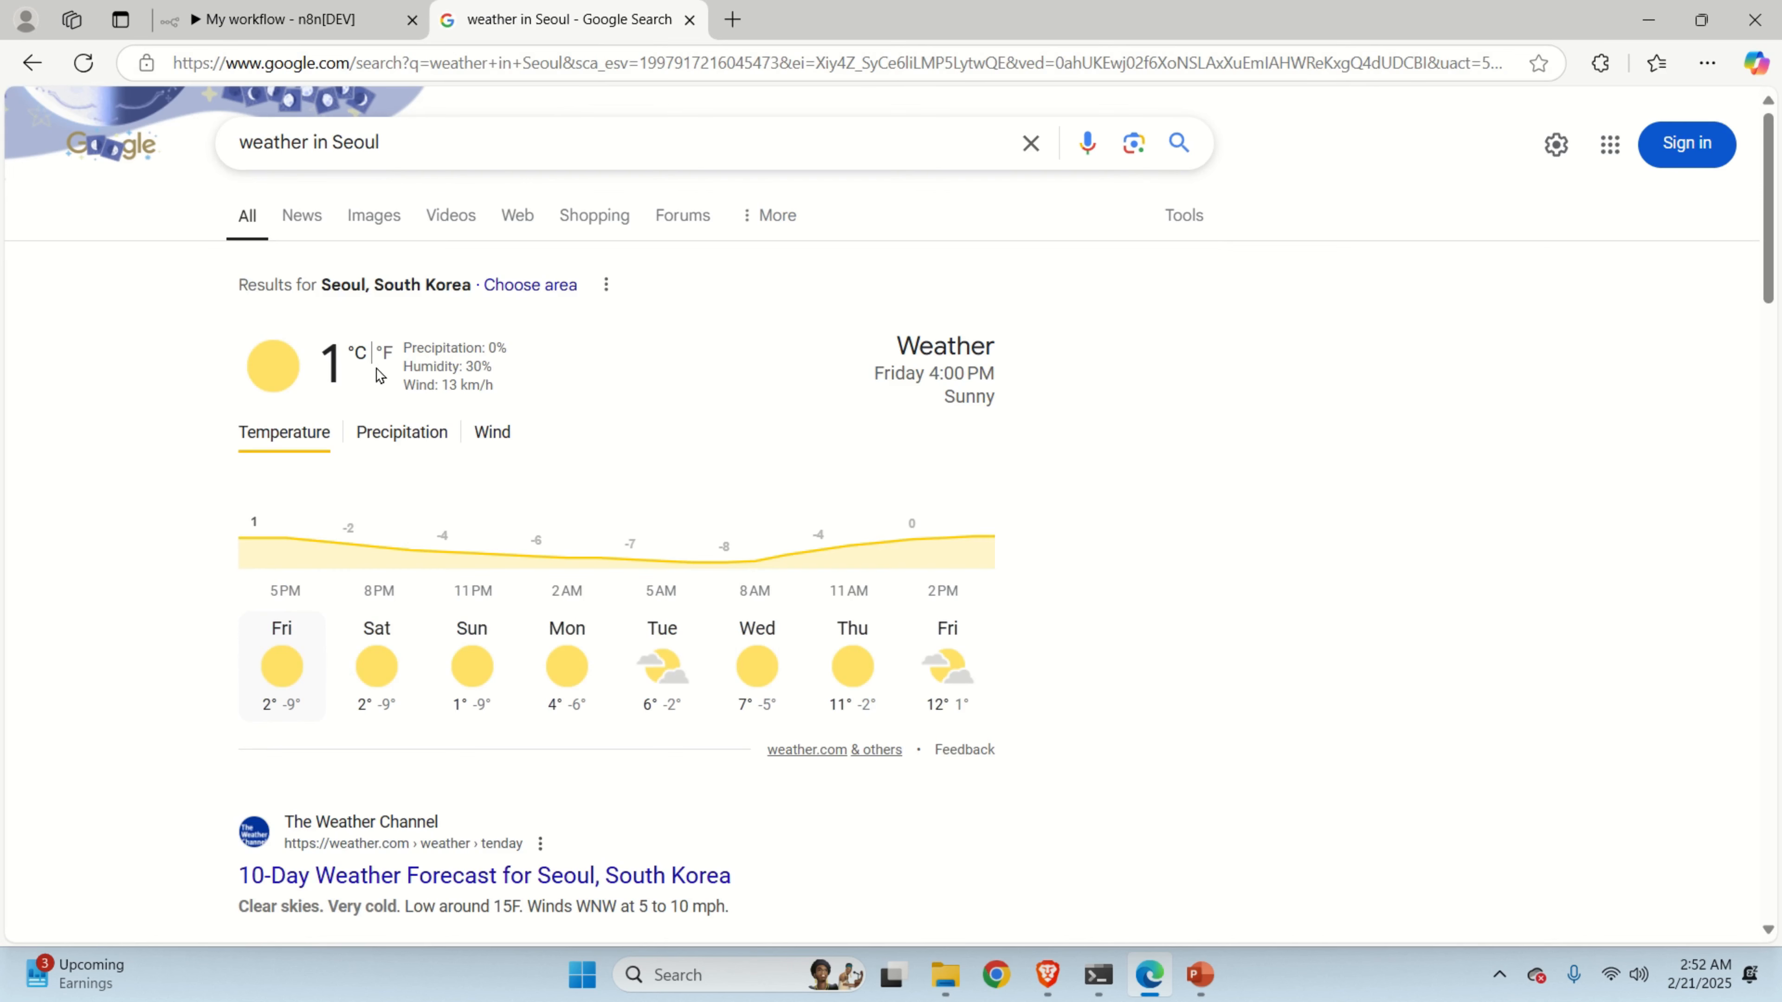
pyautogui.moveTo(281, 358); pyautogui.dragTo(378, 376)
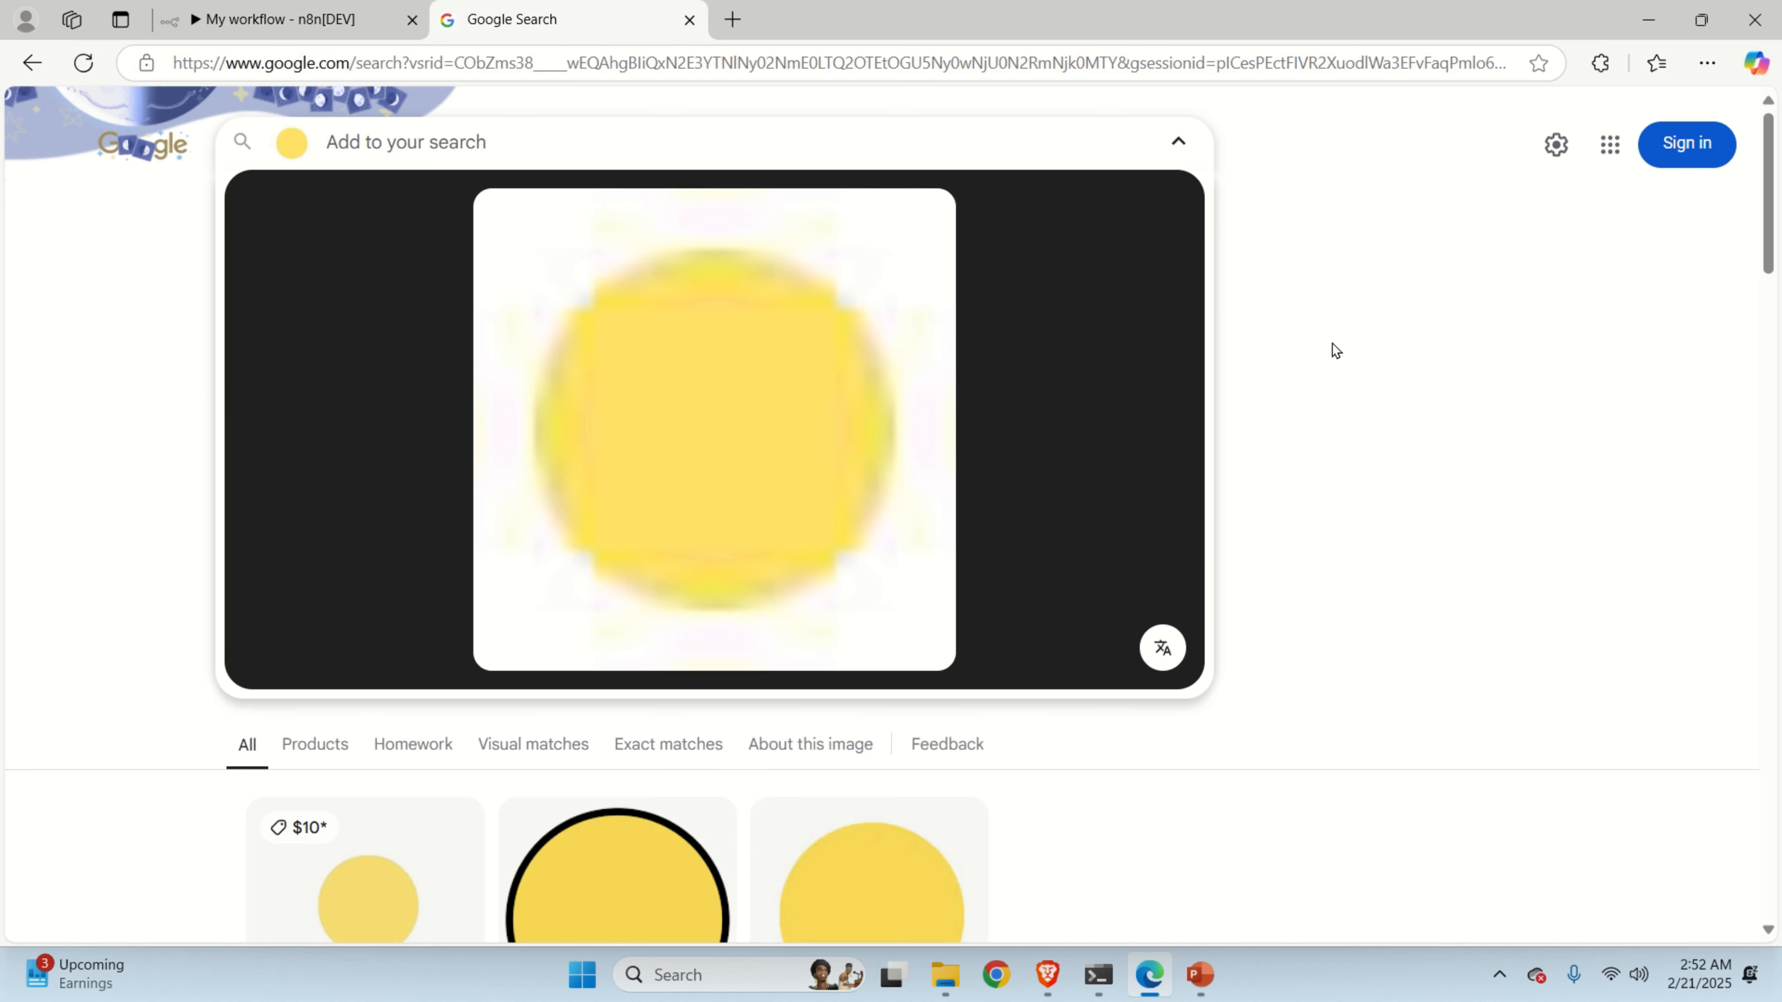
pyautogui.scroll(-5, 1339, 382)
pyautogui.click(31, 63)
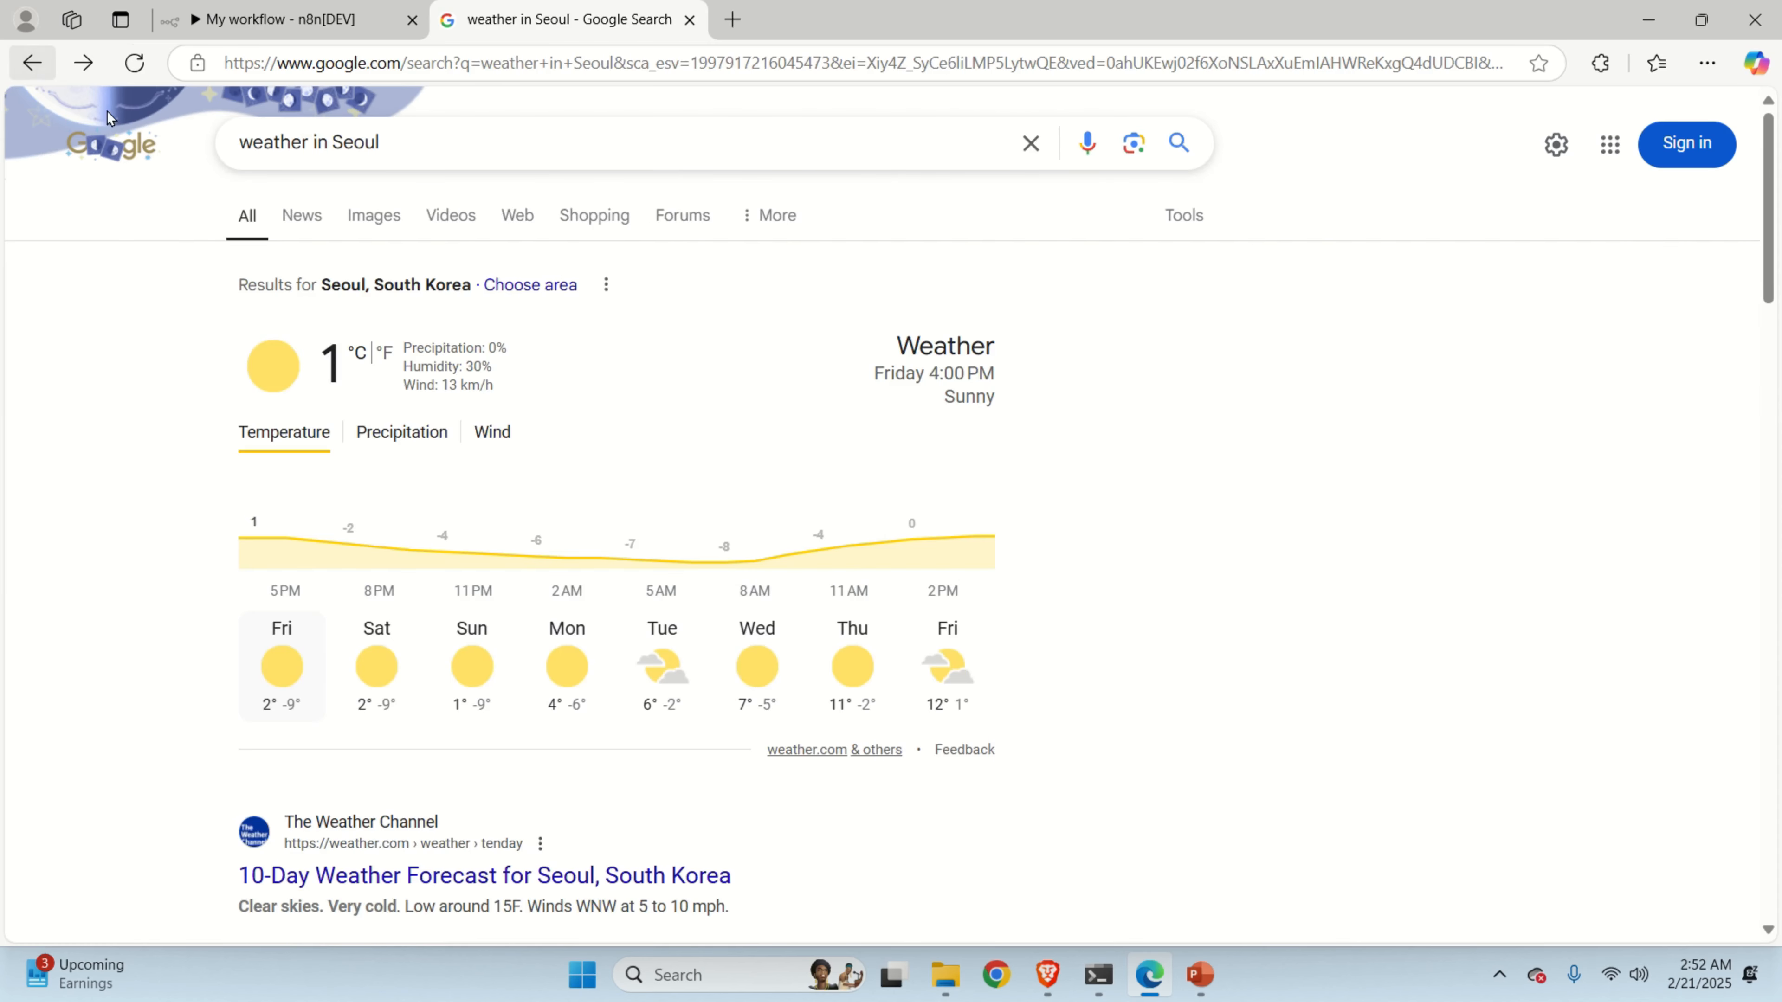
pyautogui.click(308, 28)
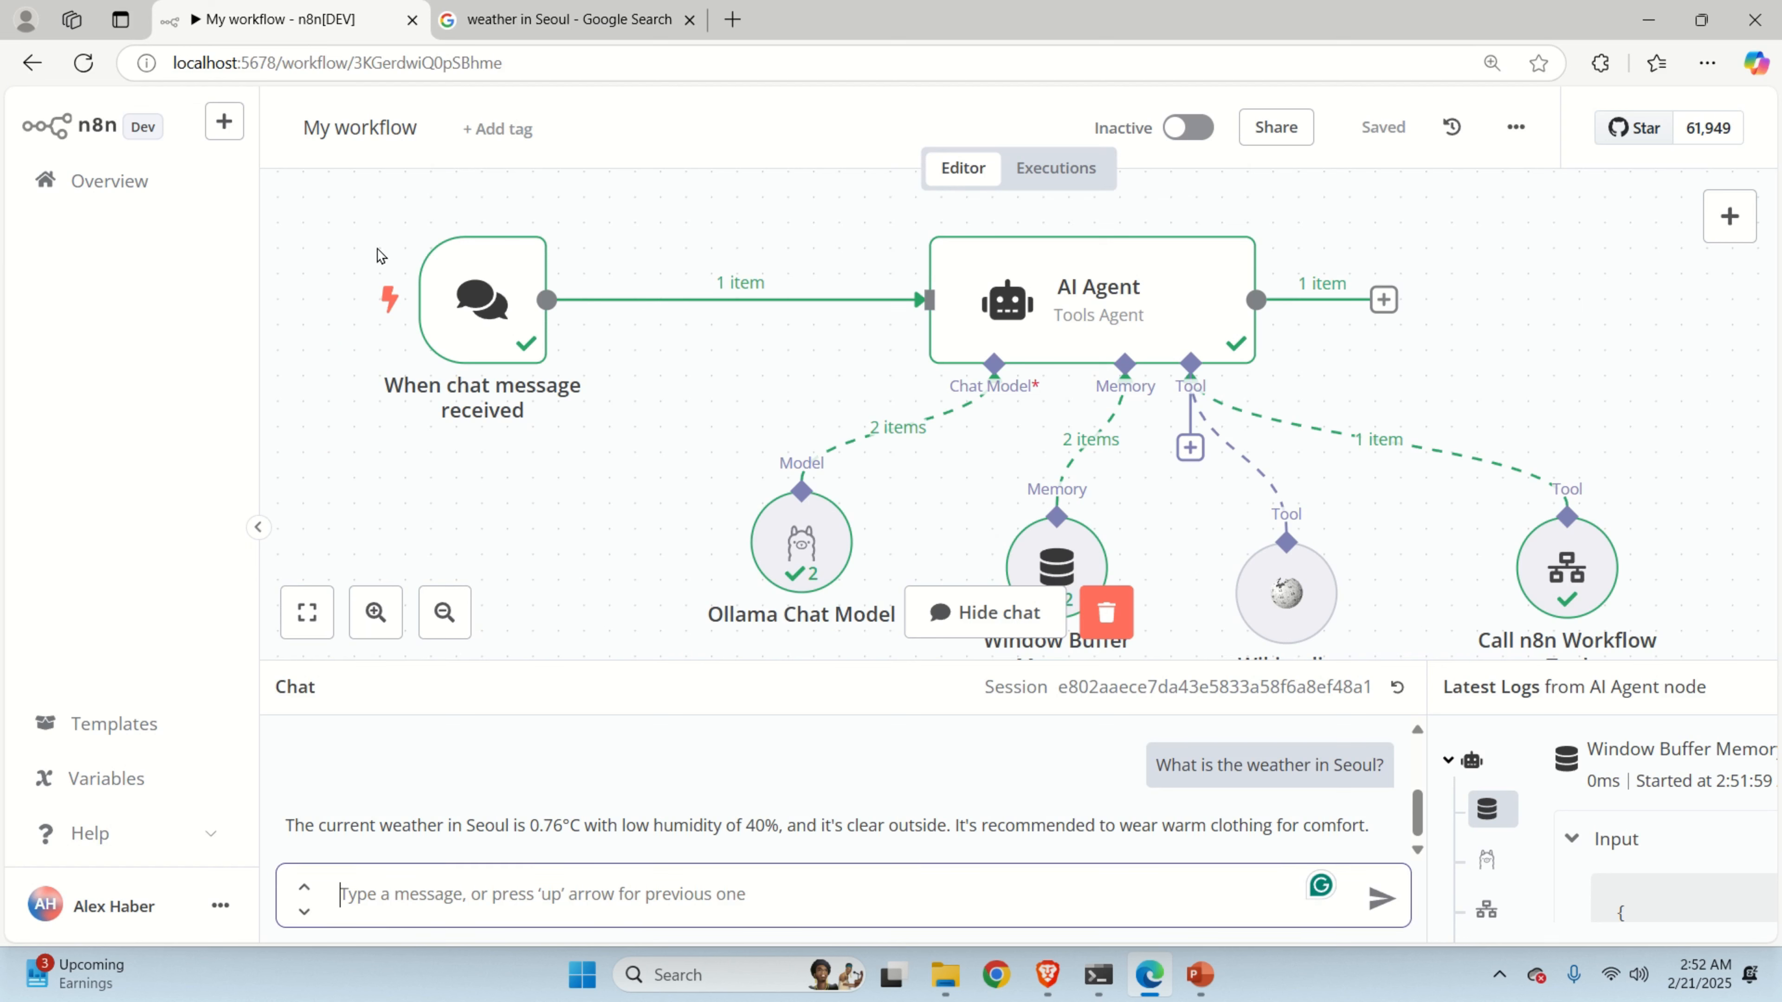
pyautogui.doubleClick(754, 825)
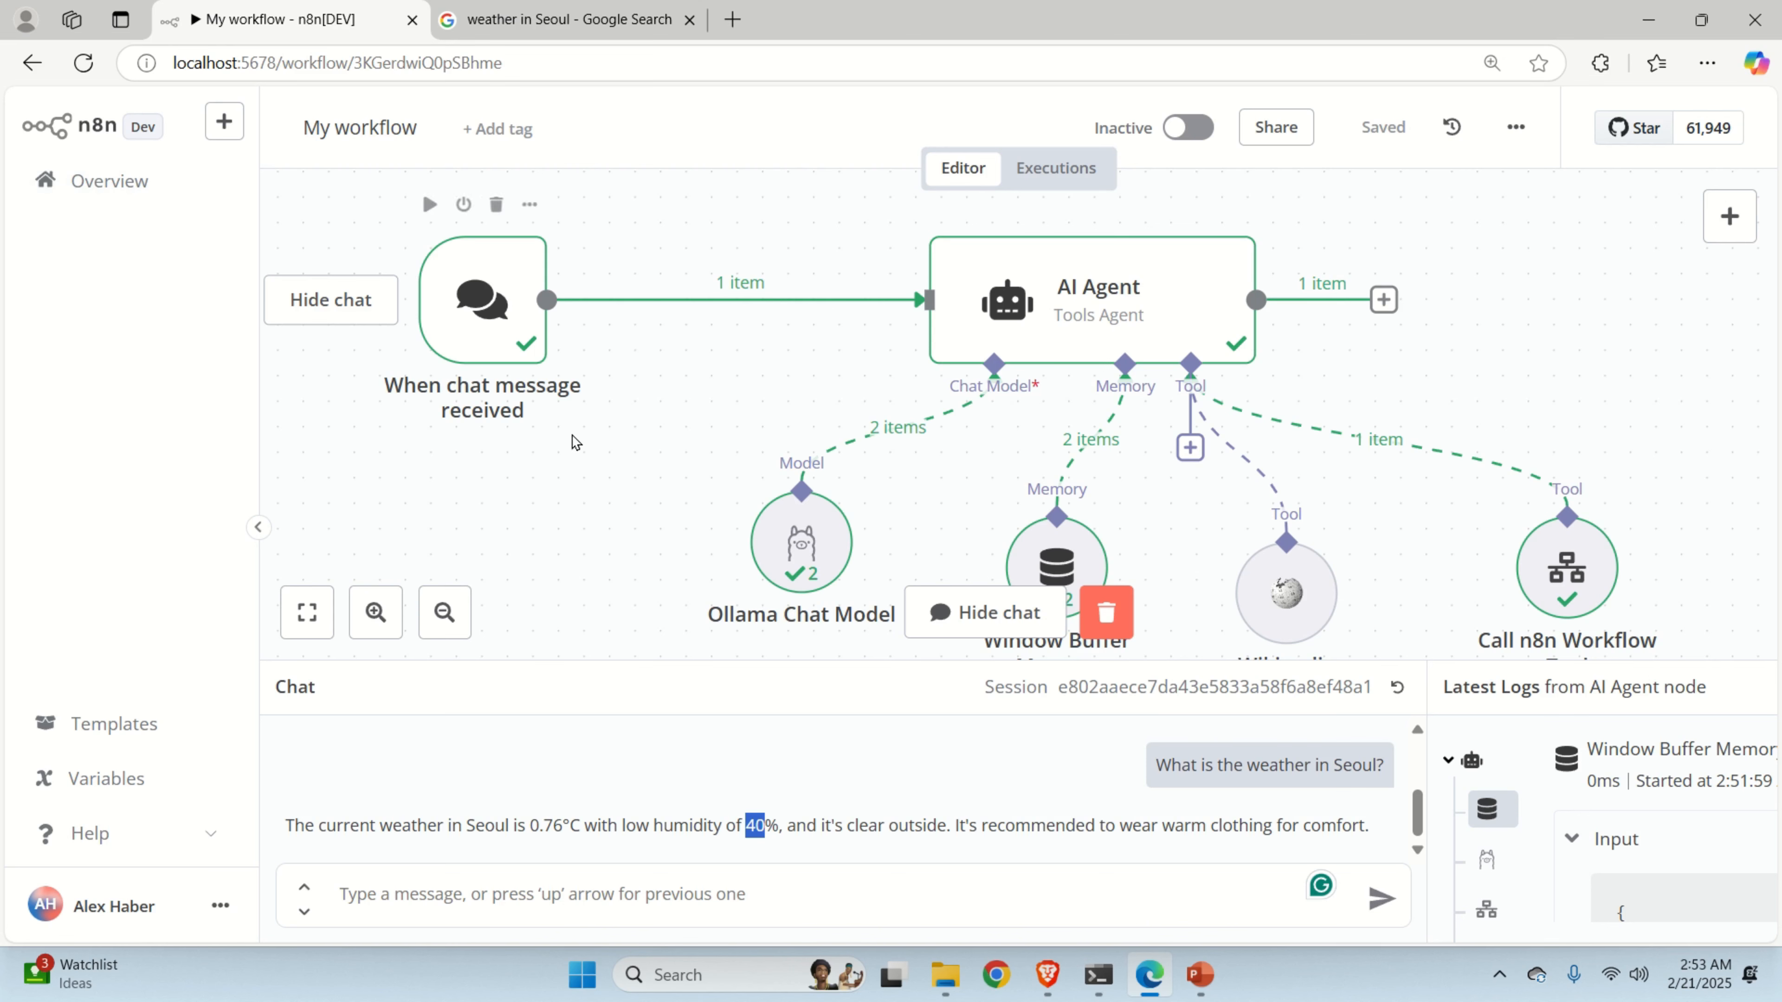
pyautogui.scroll(-3, 561, 453)
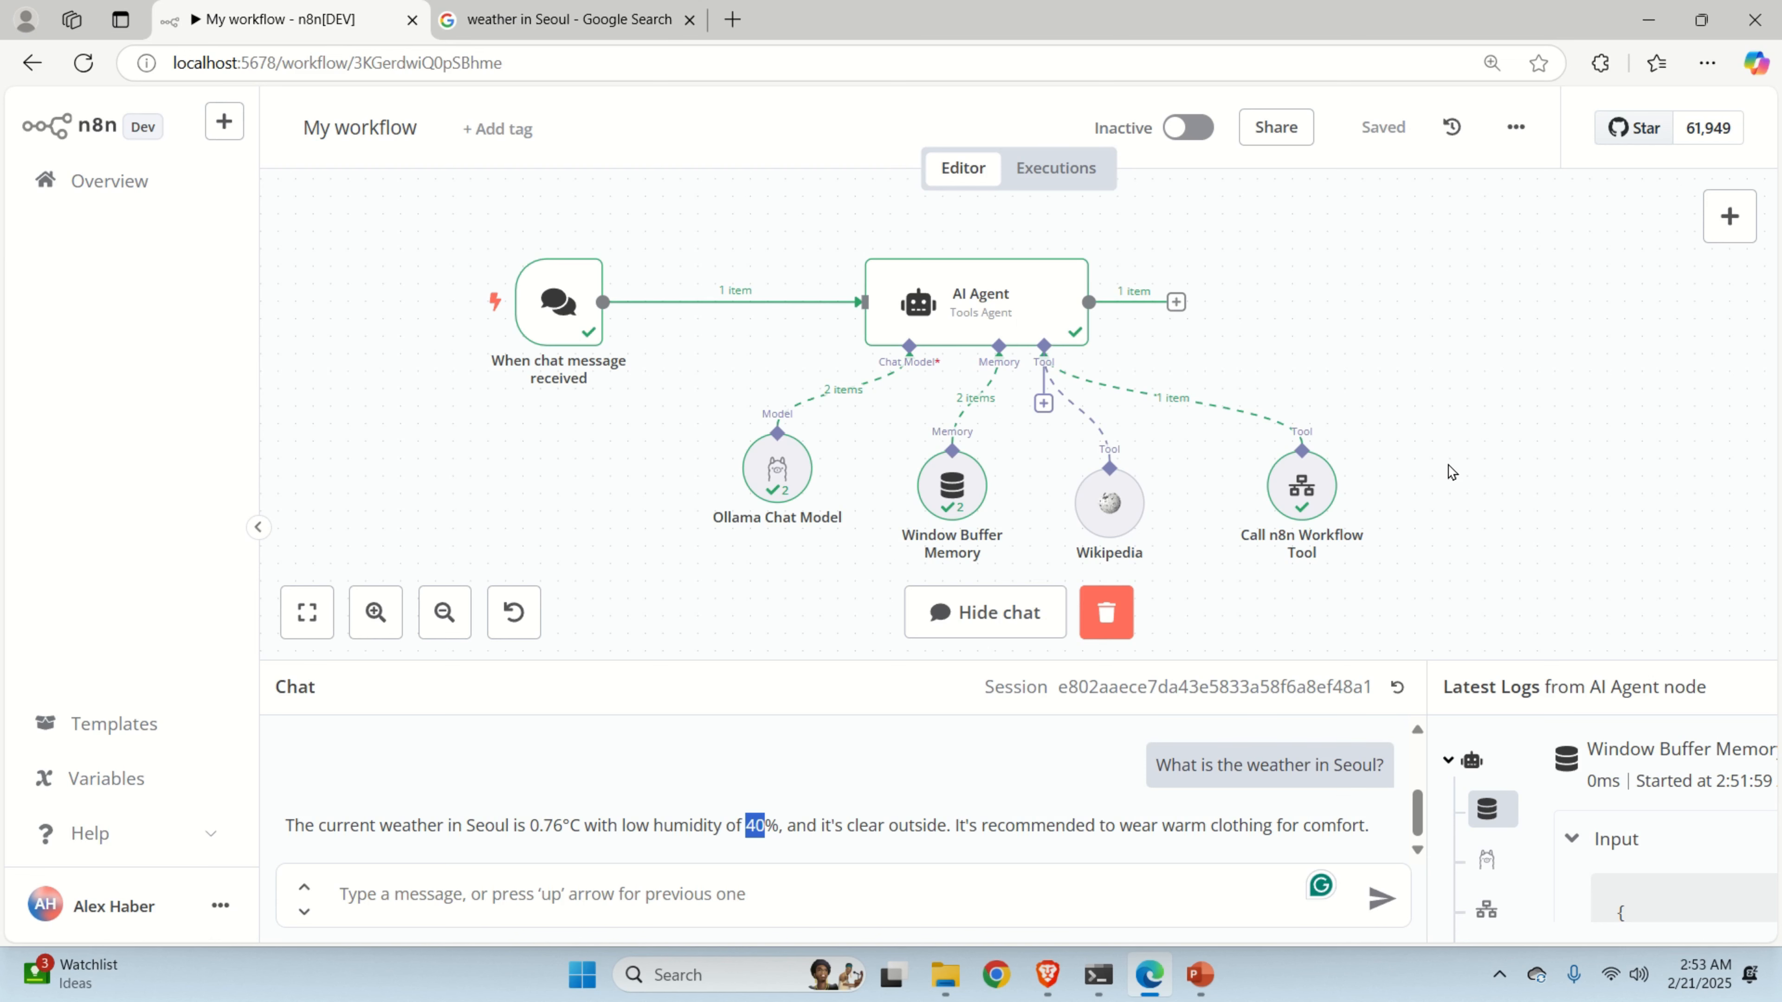
pyautogui.moveTo(445, 247)
pyautogui.moveTo(1399, 544); pyautogui.dragTo(1416, 561)
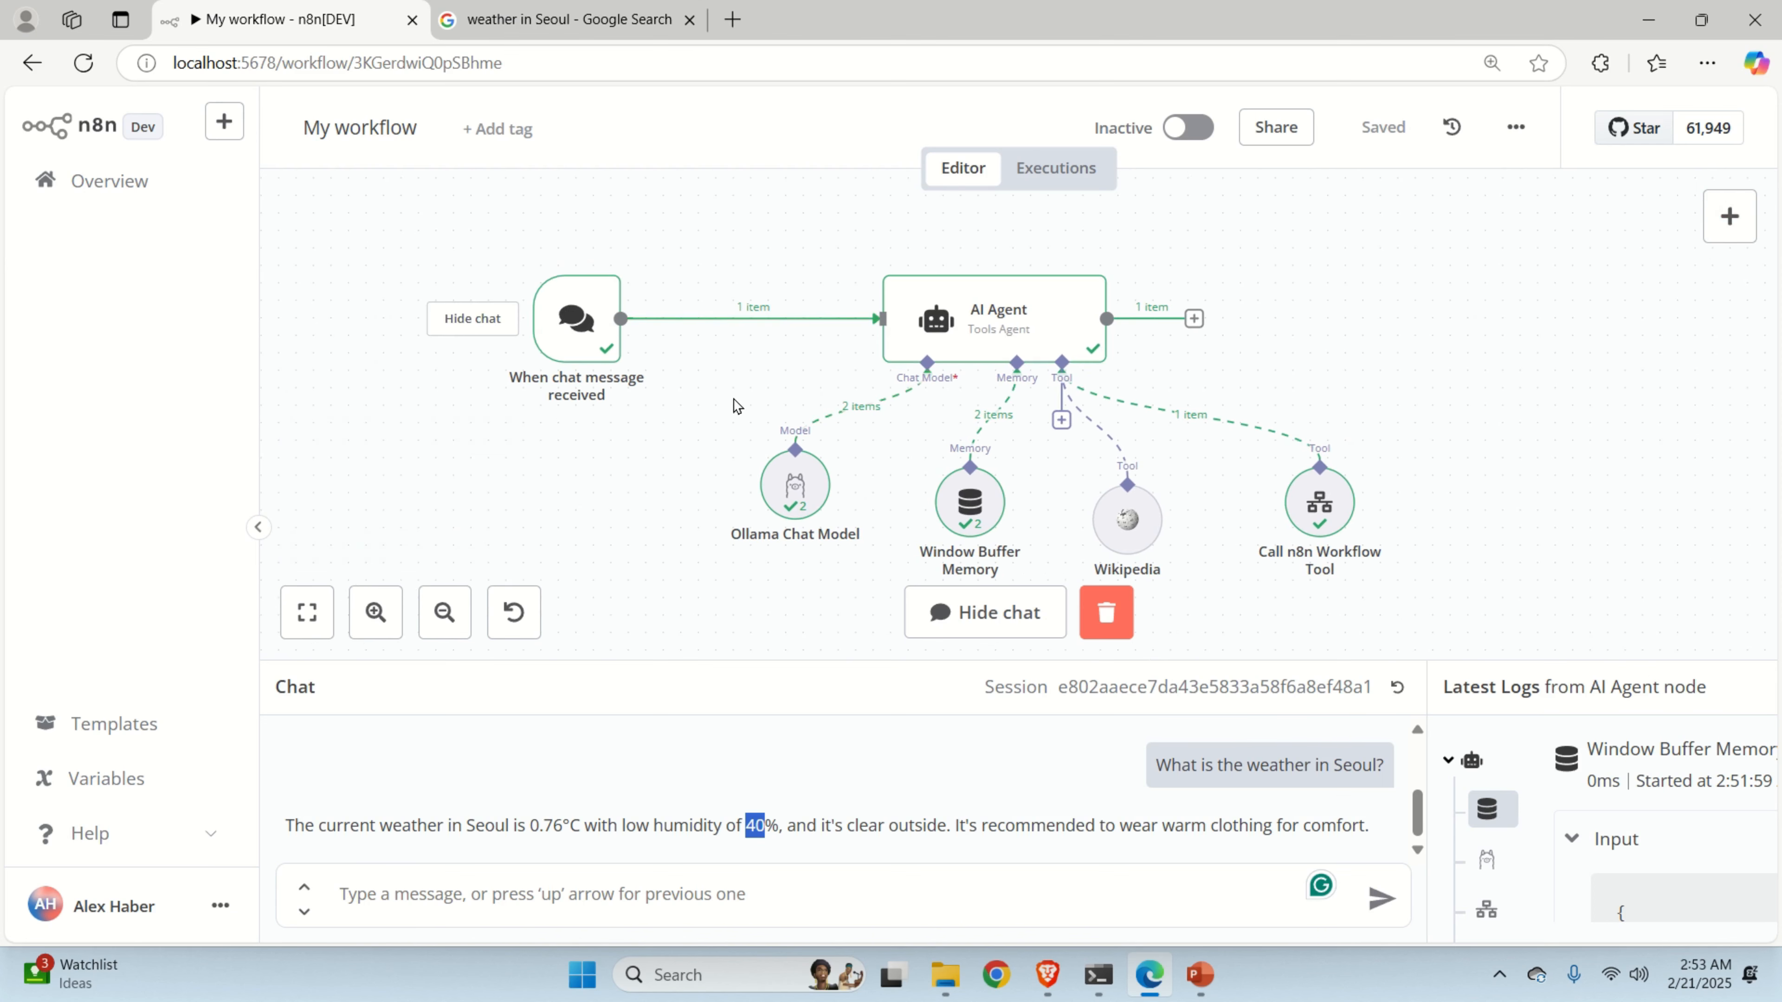
pyautogui.scroll(2, 827, 498)
pyautogui.scroll(-2, 834, 519)
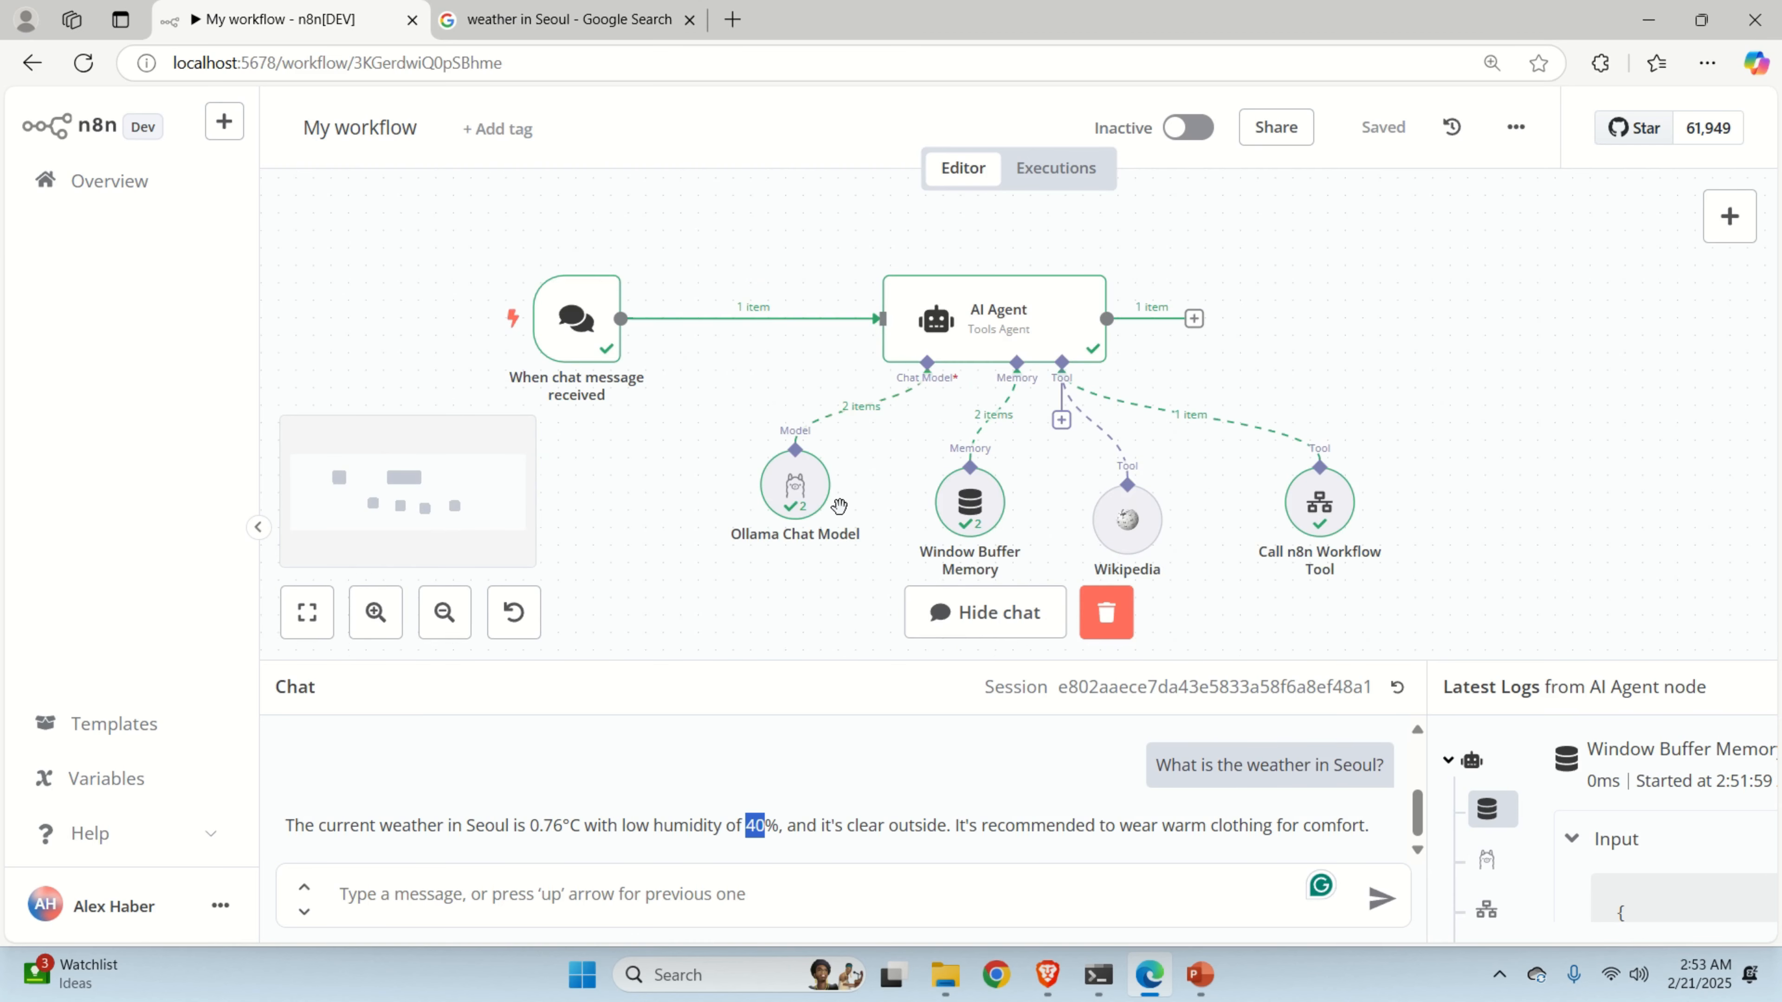
pyautogui.scroll(2, 839, 506)
pyautogui.hscroll(2, 1168, 455)
pyautogui.scroll(-1, 1168, 454)
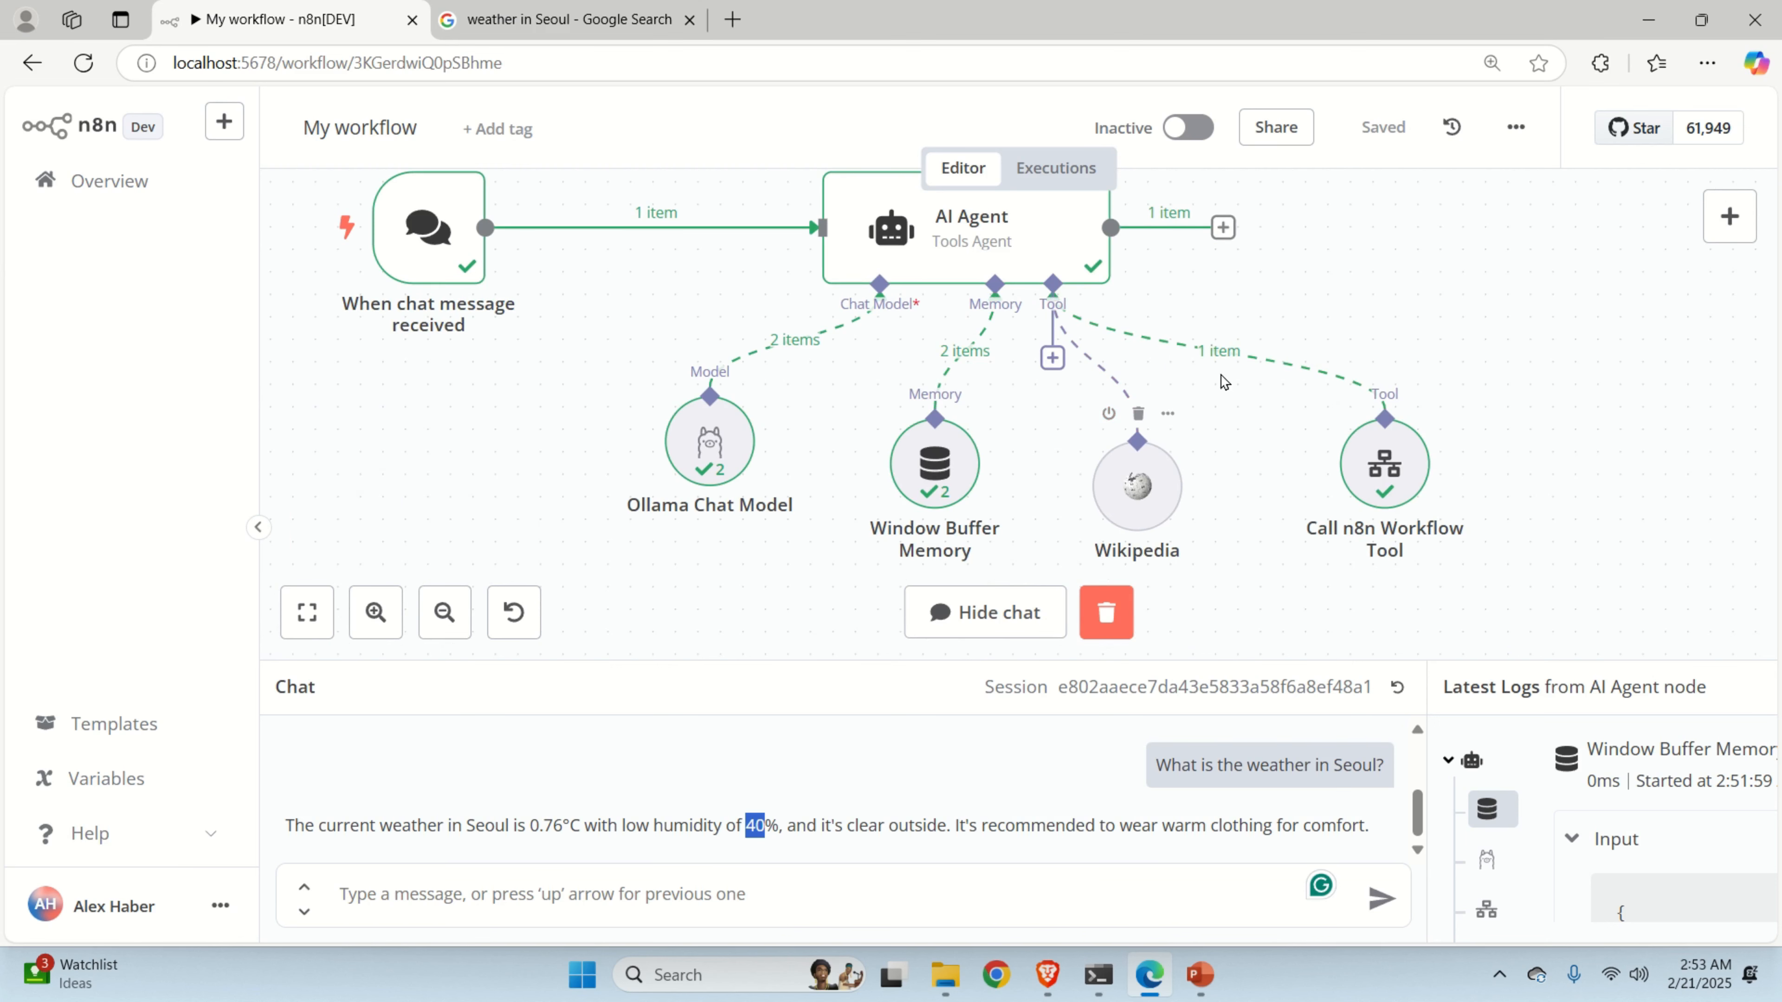
pyautogui.moveTo(1209, 398); pyautogui.dragTo(1187, 416)
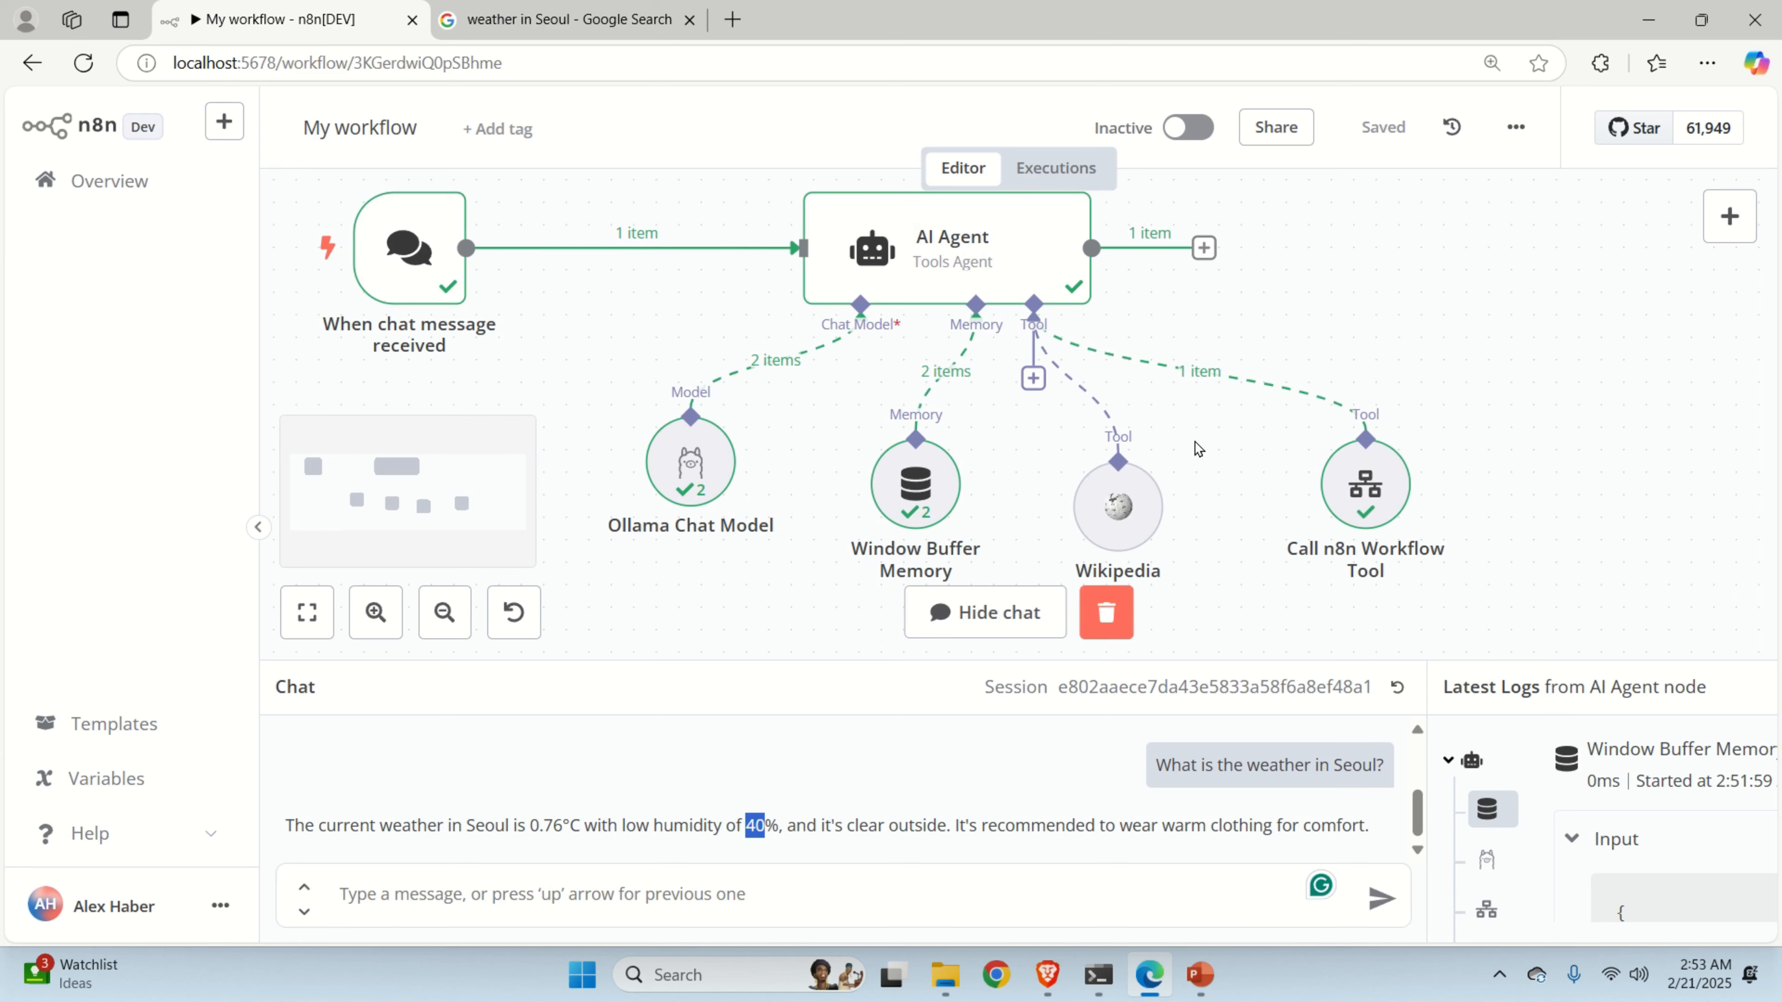
pyautogui.scroll(-1, 1198, 449)
pyautogui.hscroll(1, 1198, 449)
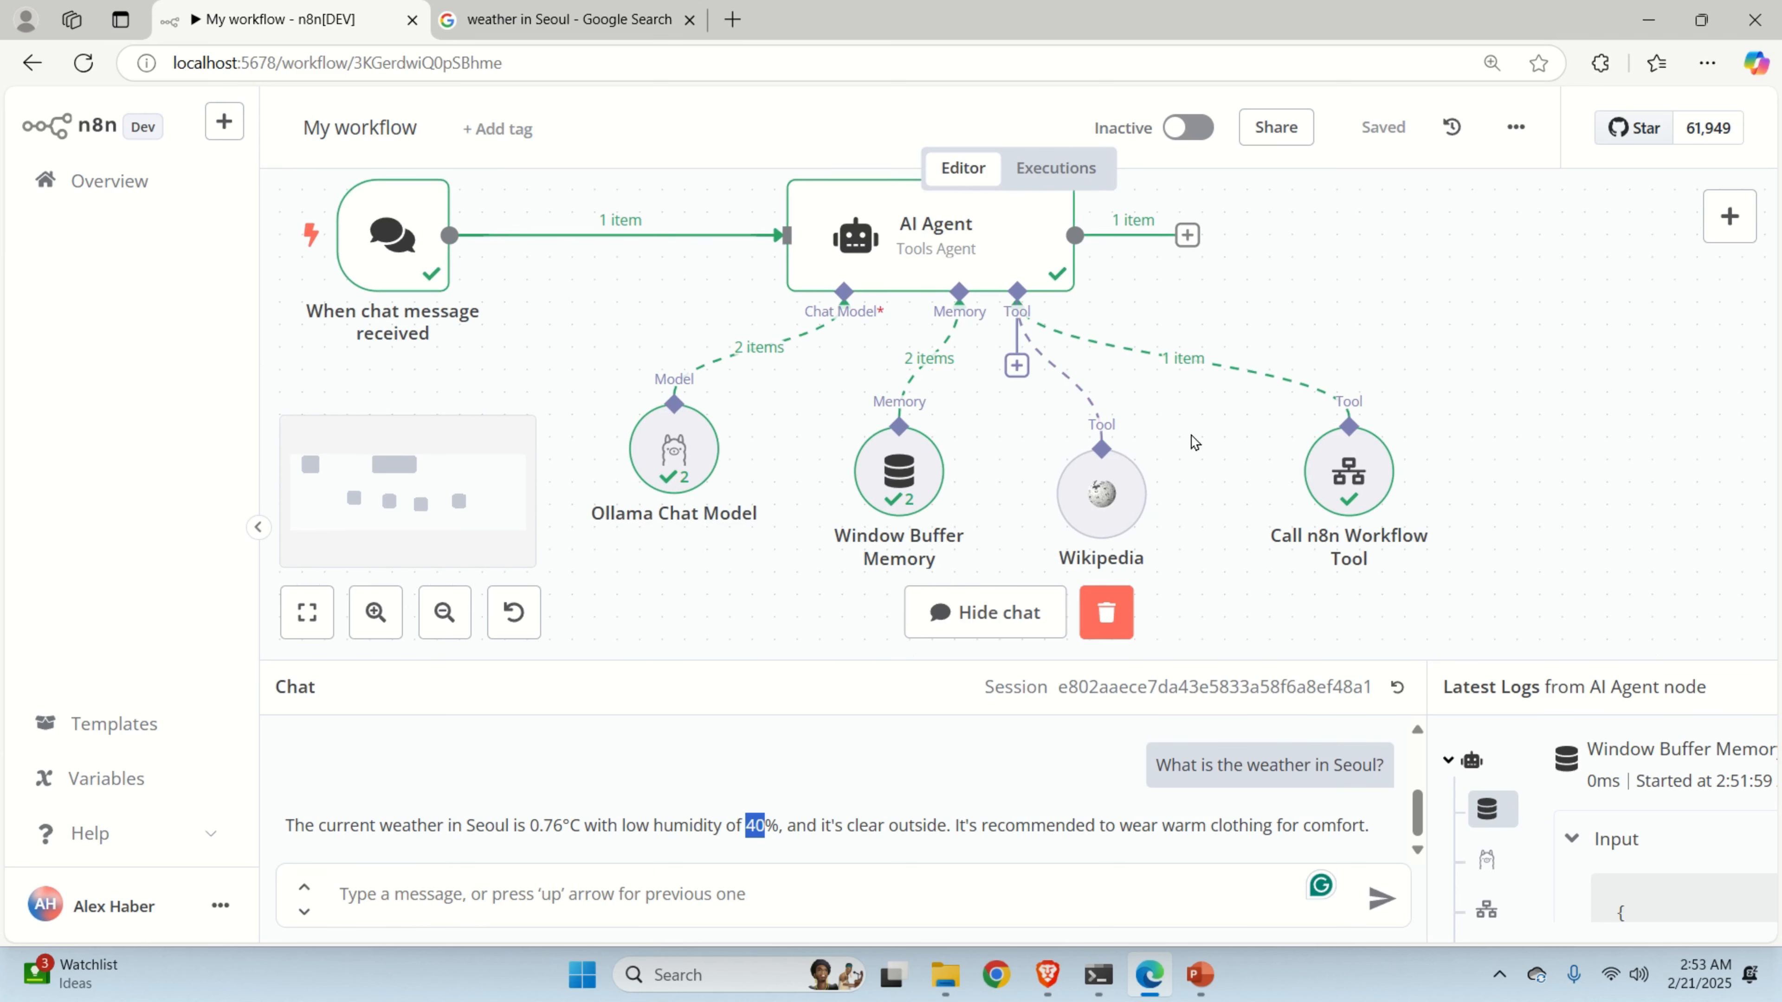
pyautogui.scroll(1, 1157, 437)
pyautogui.hscroll(2, 1158, 437)
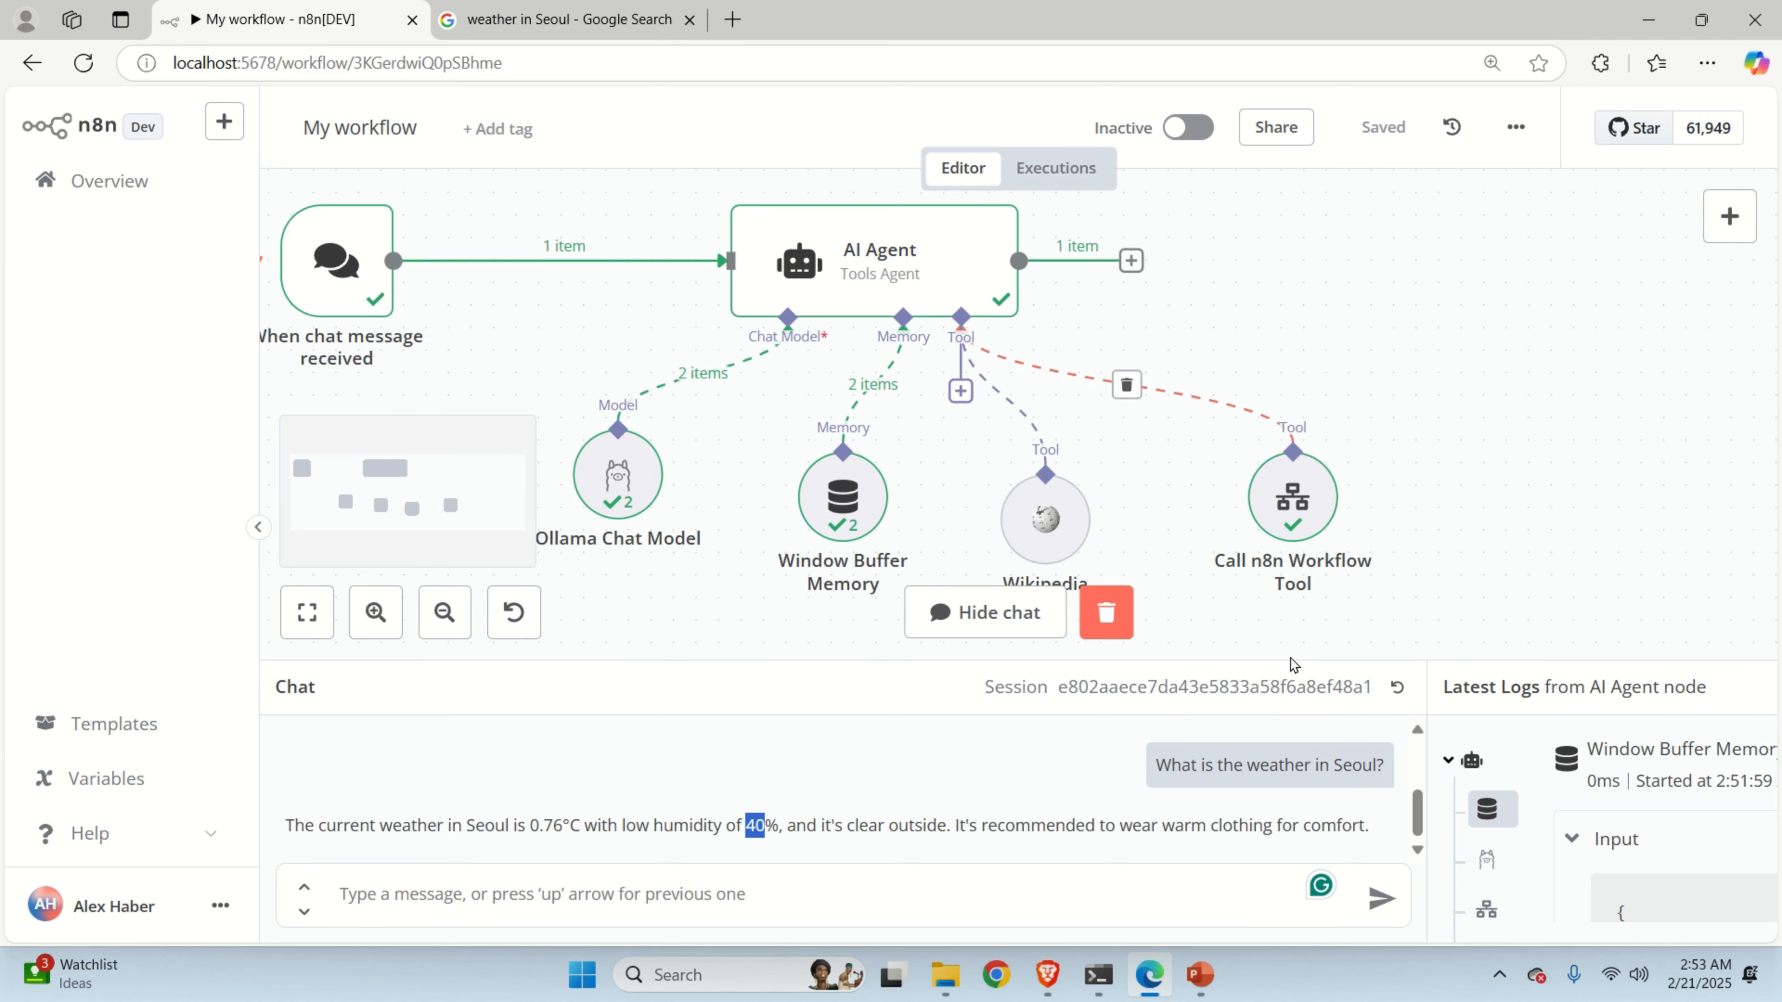
pyautogui.moveTo(1309, 507)
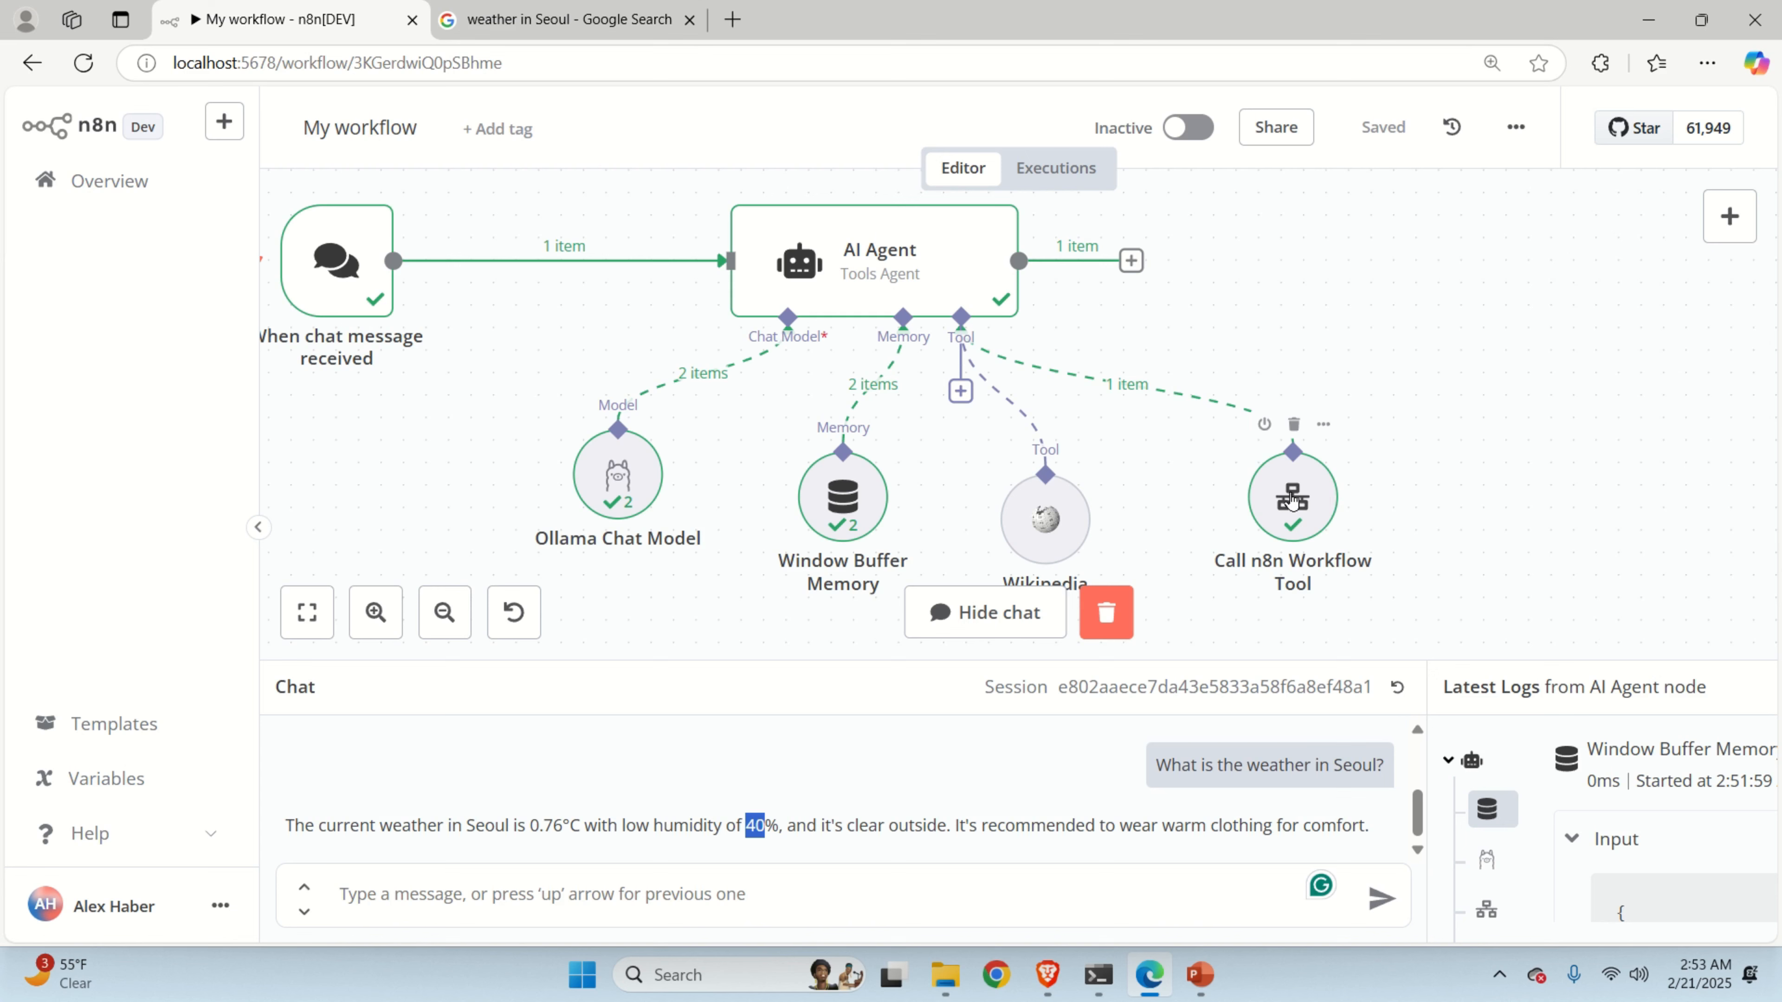
# Open the WeatherAgent workflow from the workflows overview.
pyautogui.click(130, 186)
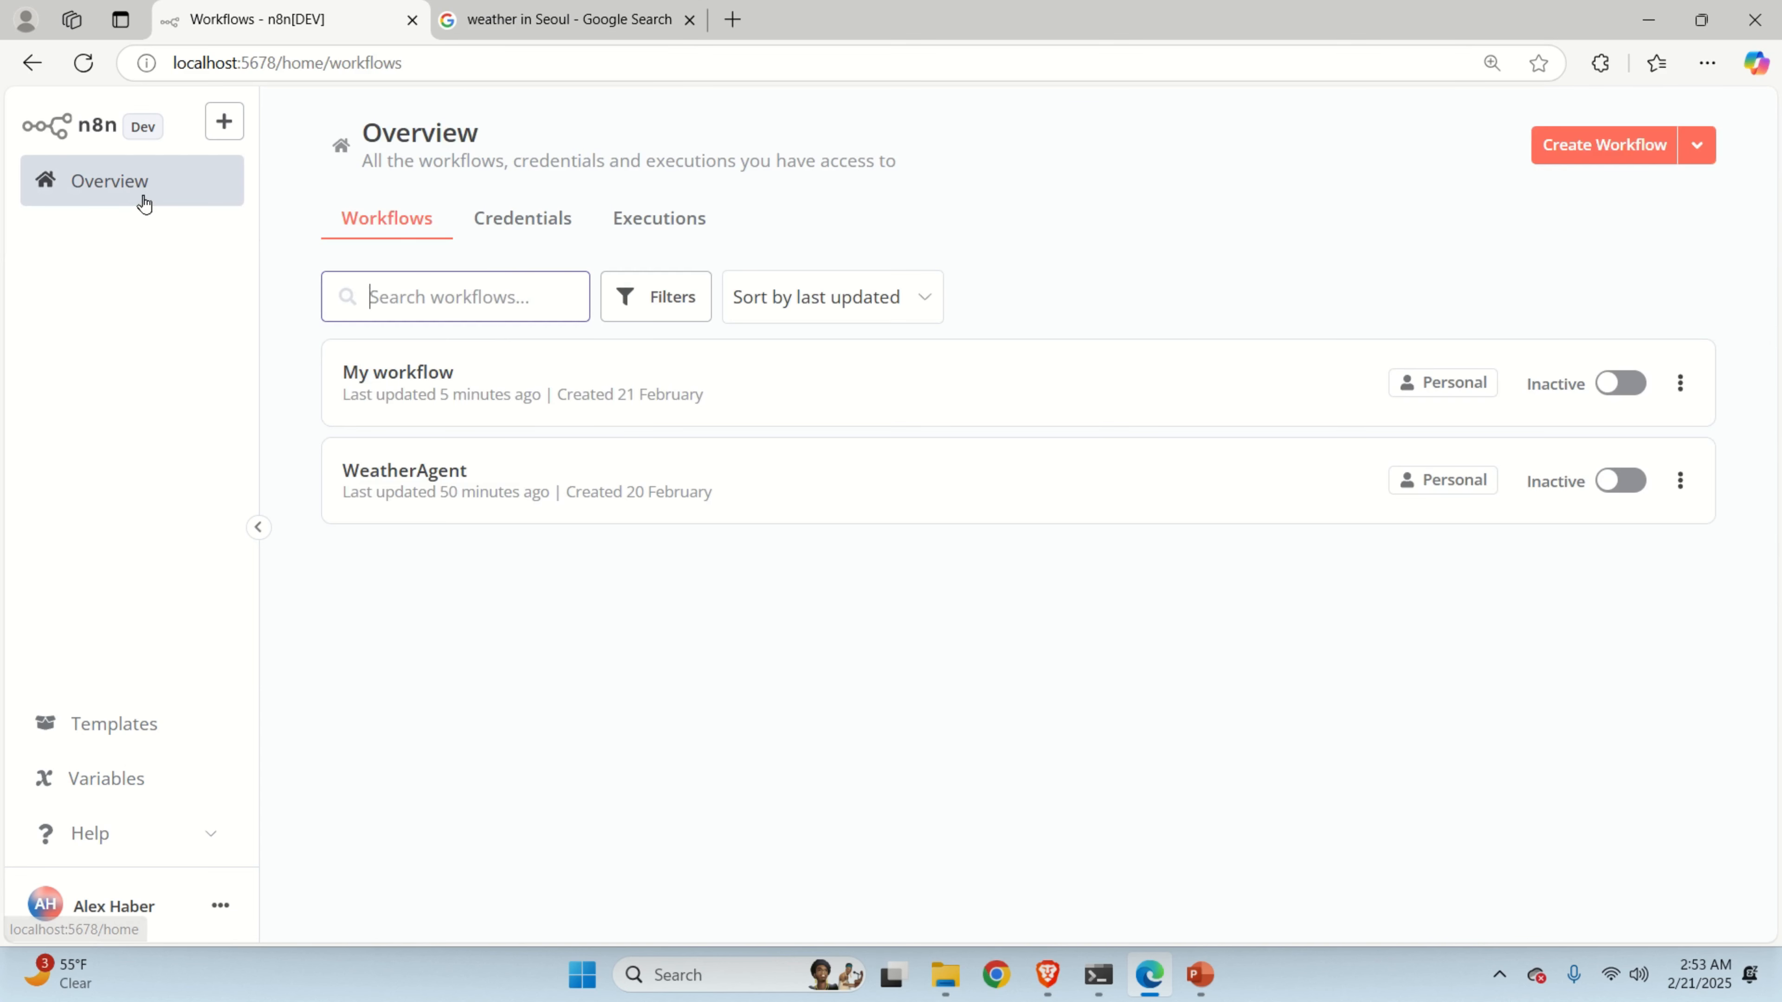
pyautogui.click(477, 484)
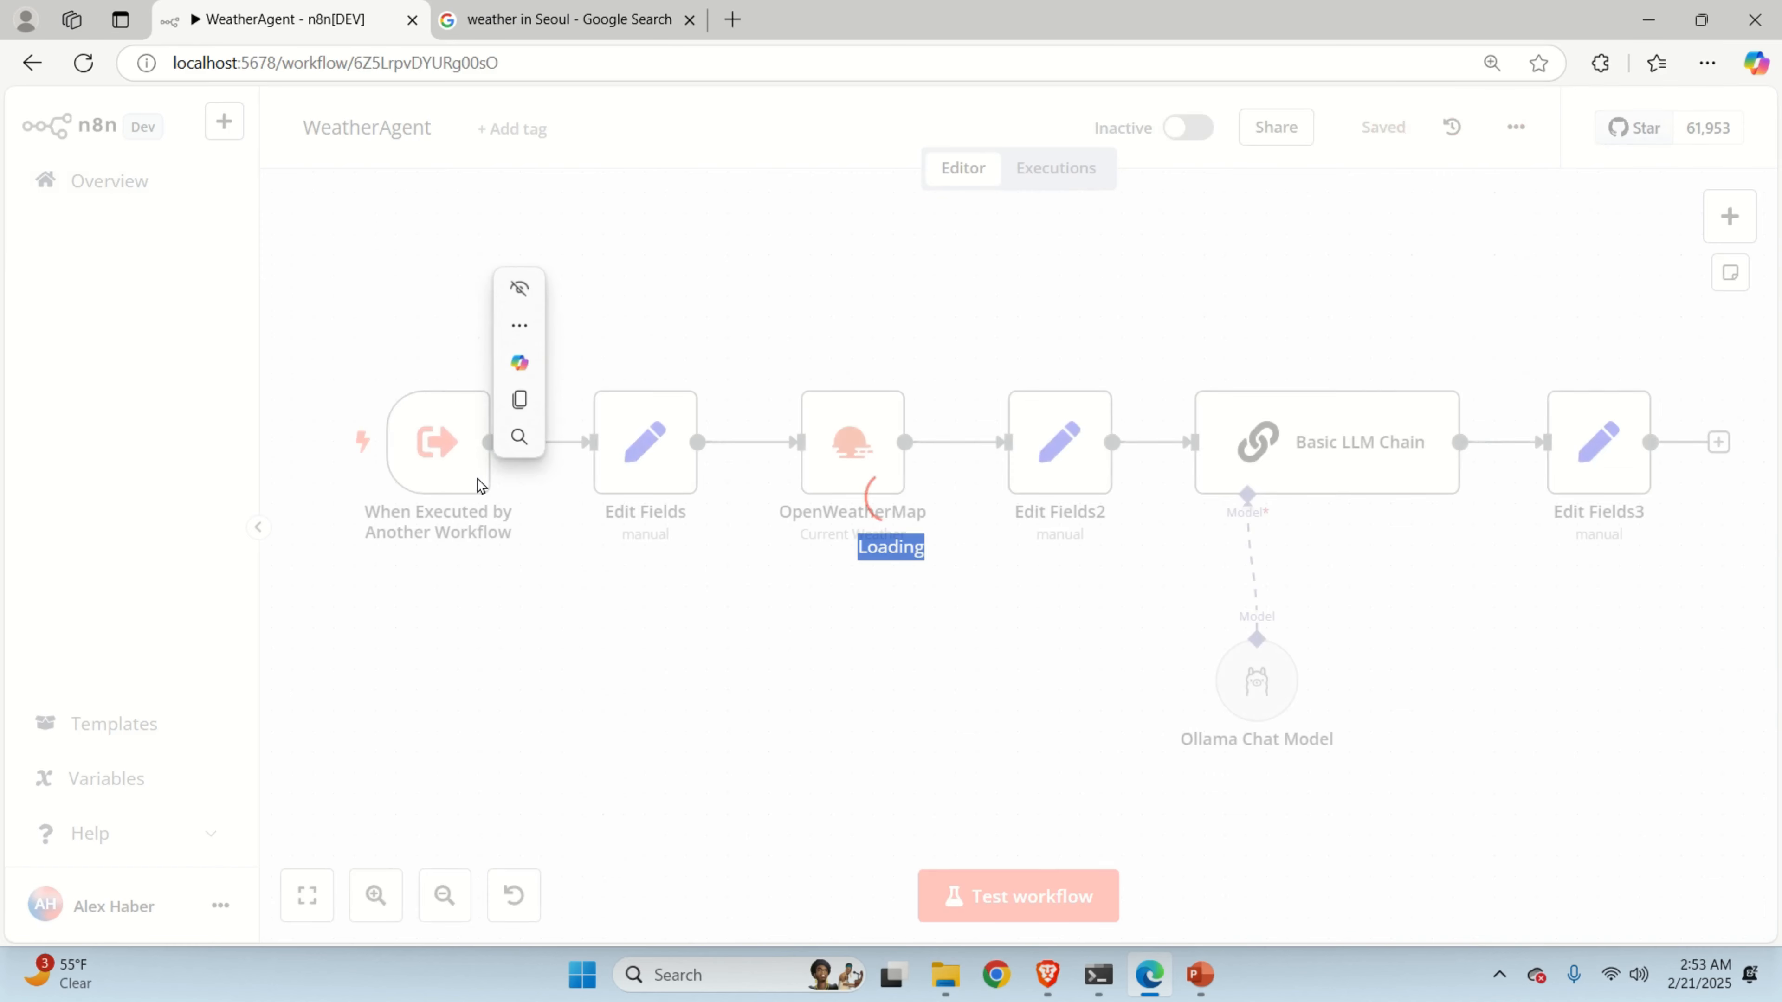
pyautogui.moveTo(1623, 330); pyautogui.dragTo(1530, 322)
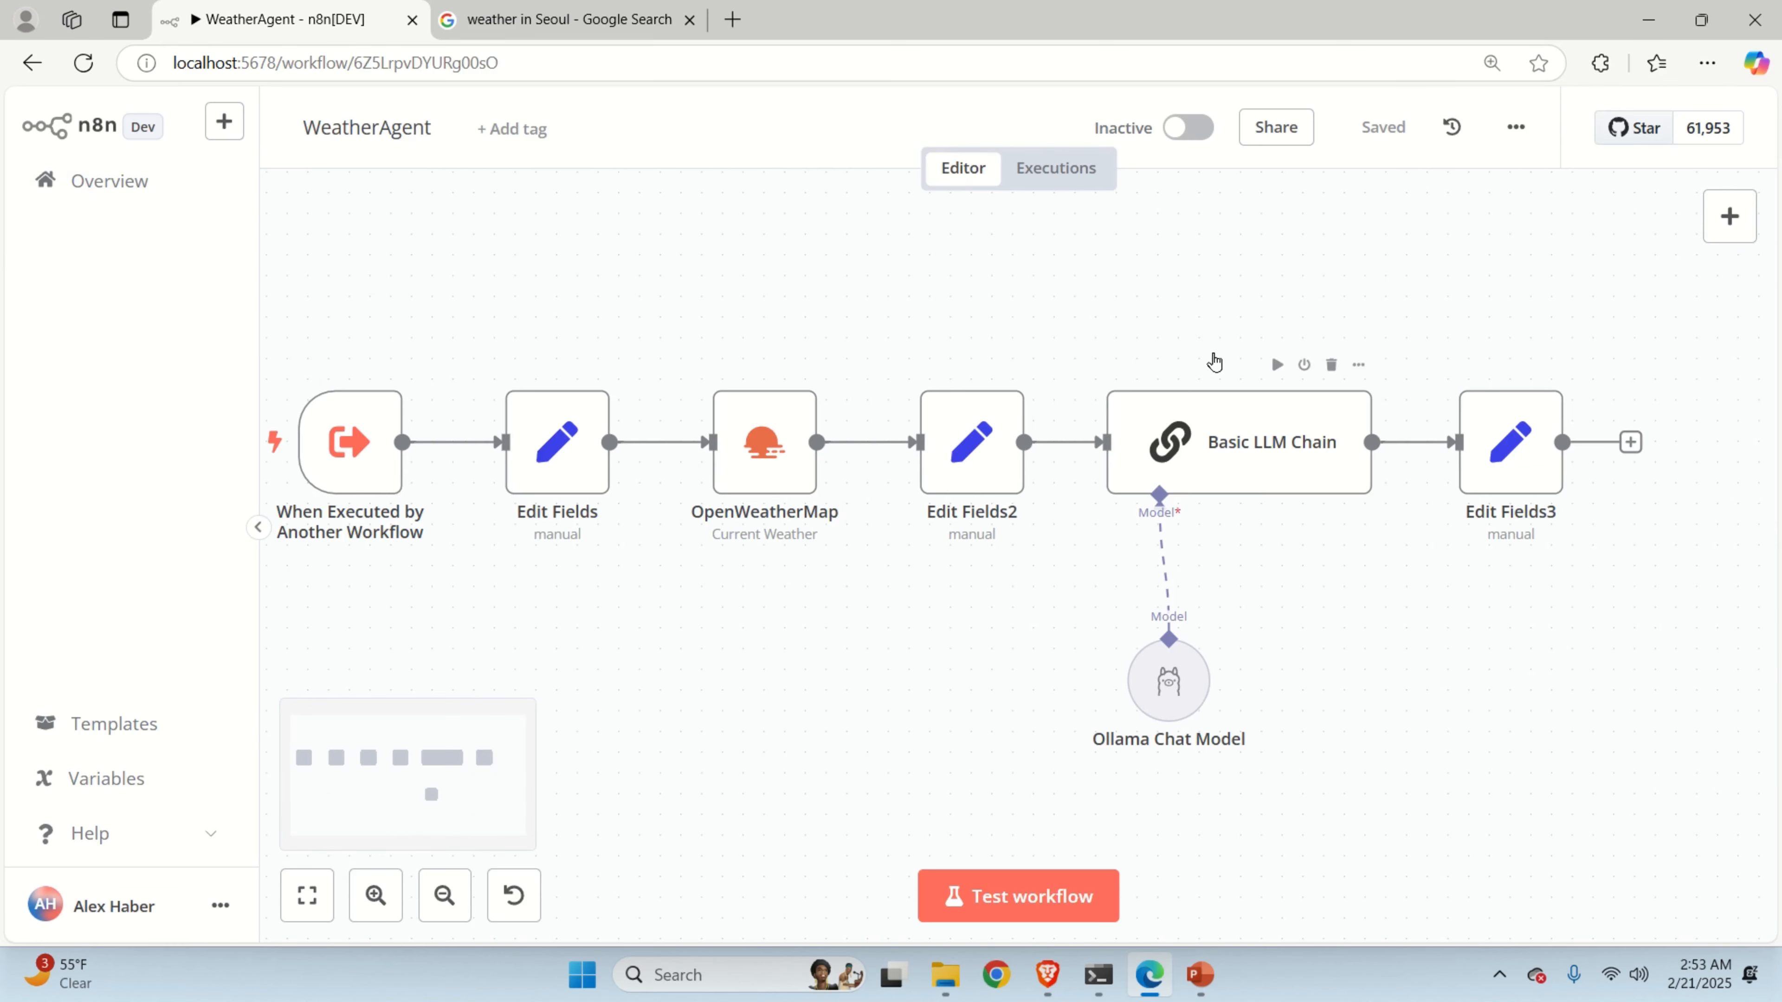
pyautogui.scroll(-1, 1110, 342)
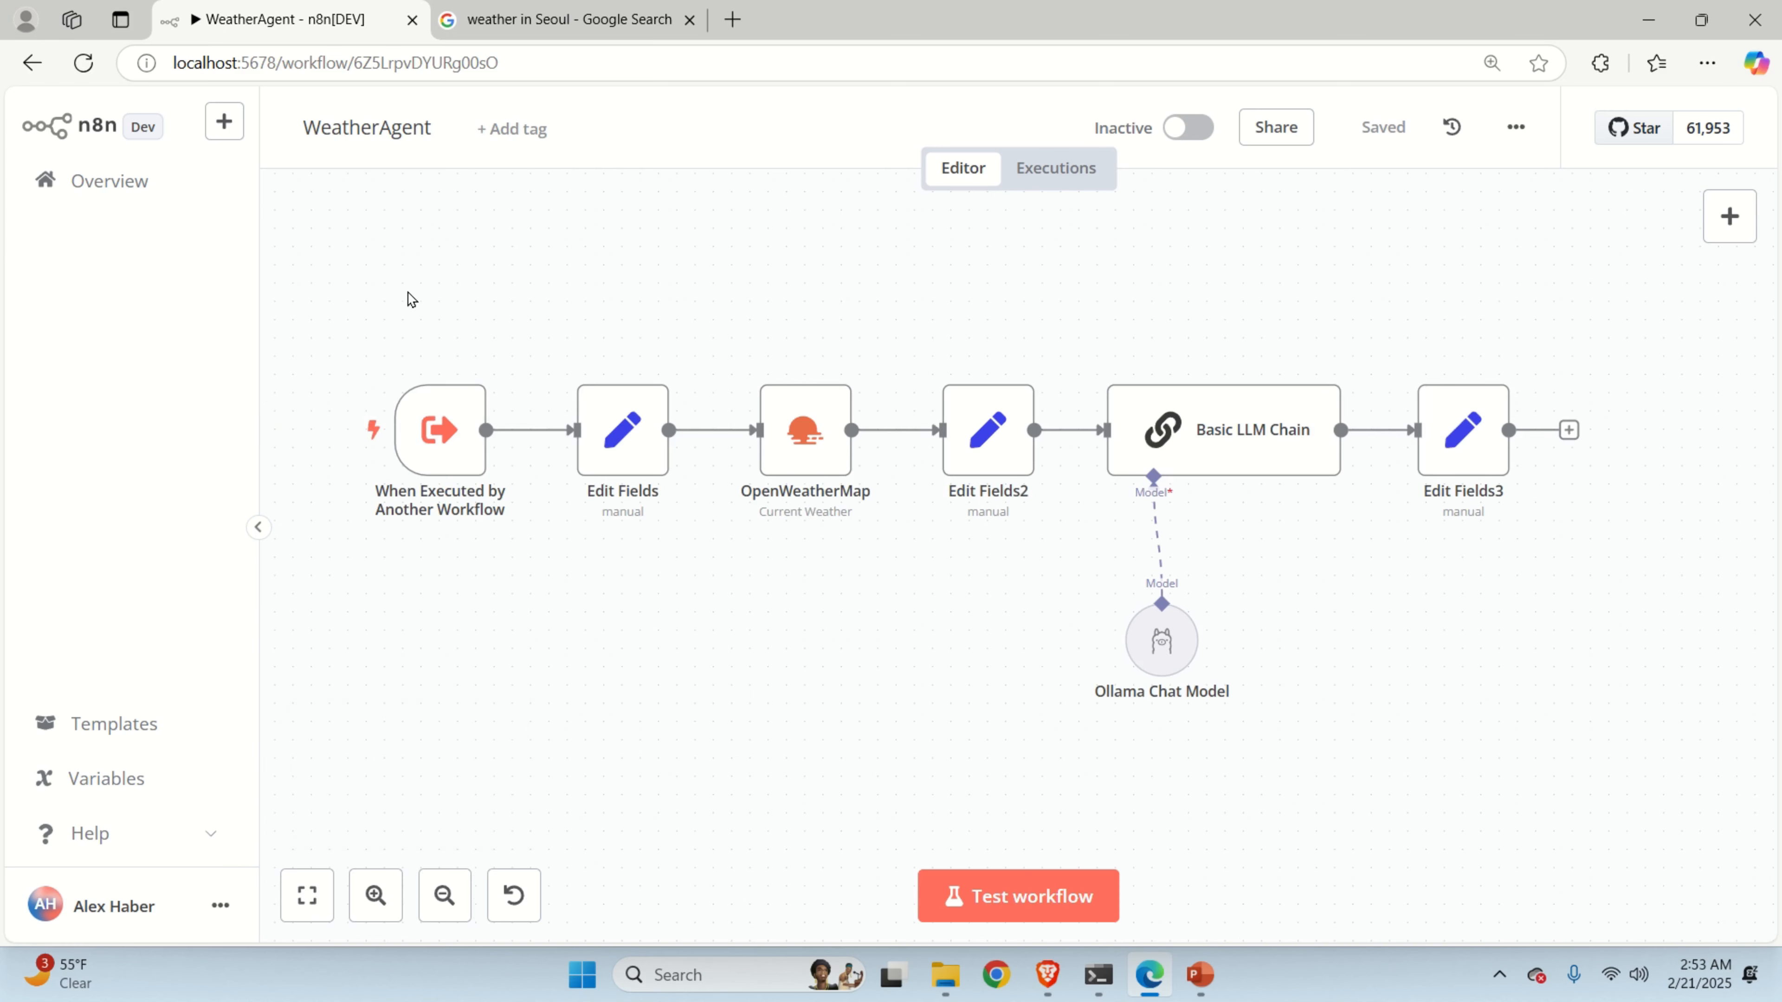
# Inspect the Edit Fields and OpenWeatherMap node settings, then switch to Brave.
pyautogui.moveTo(447, 435)
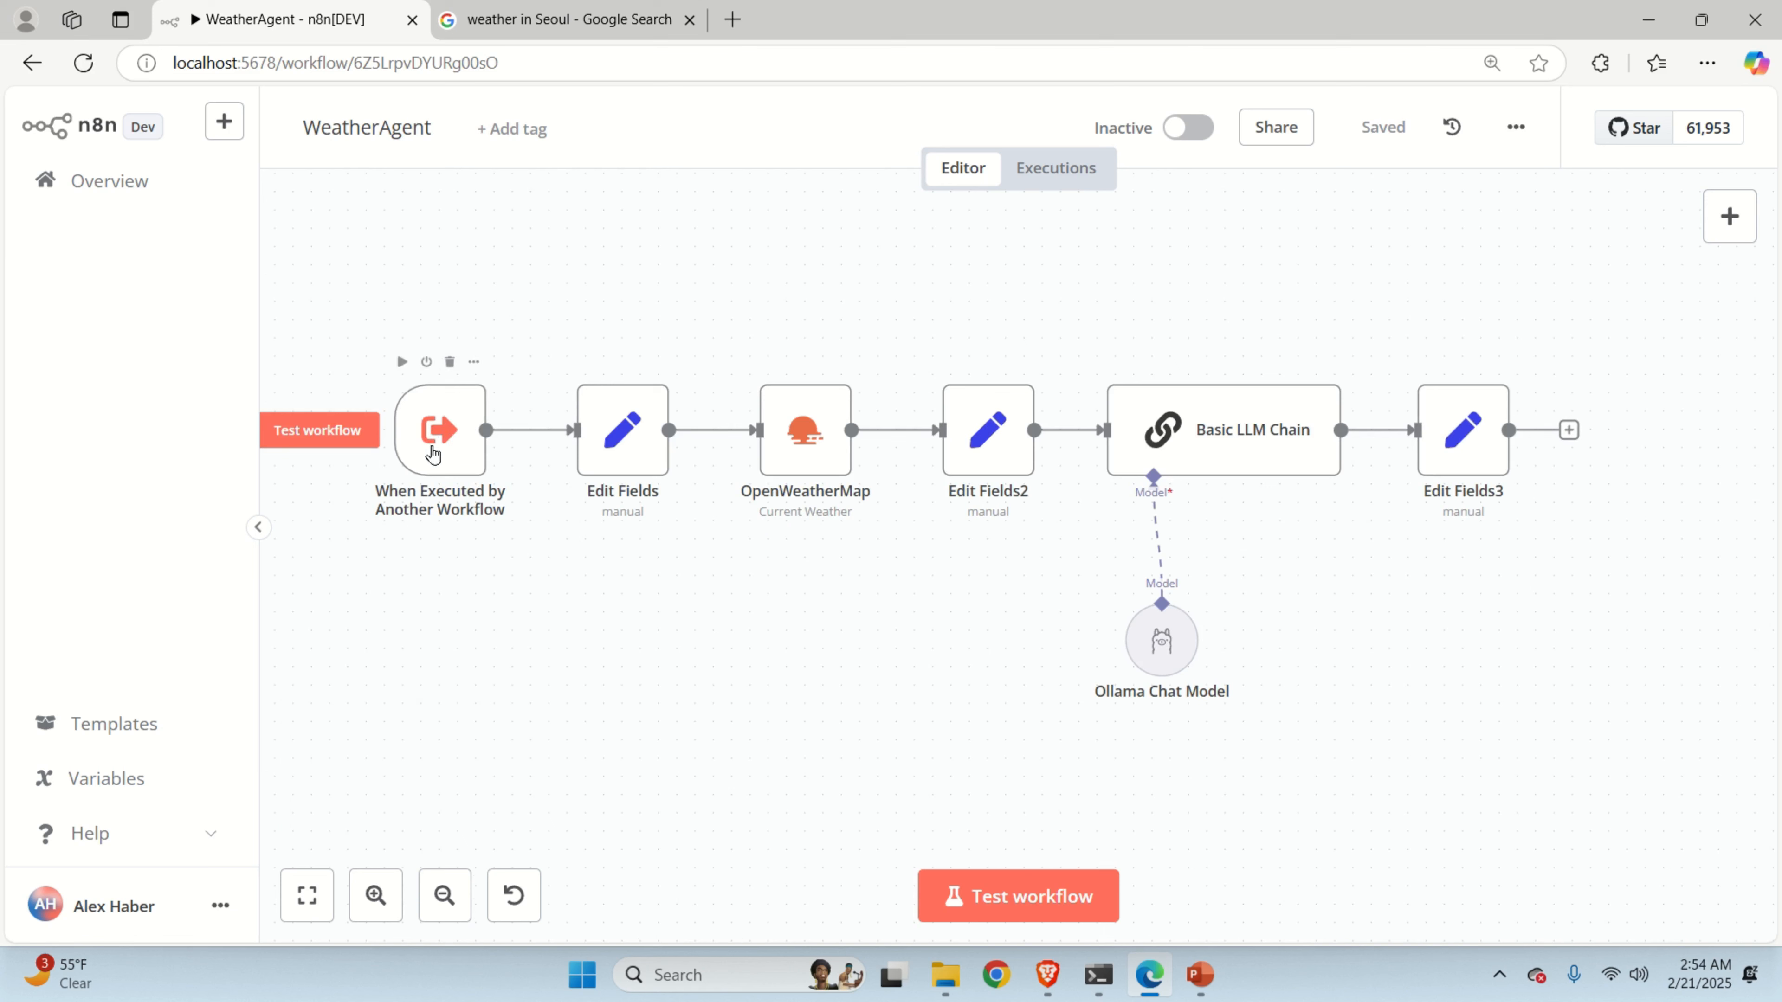
pyautogui.doubleClick(632, 435)
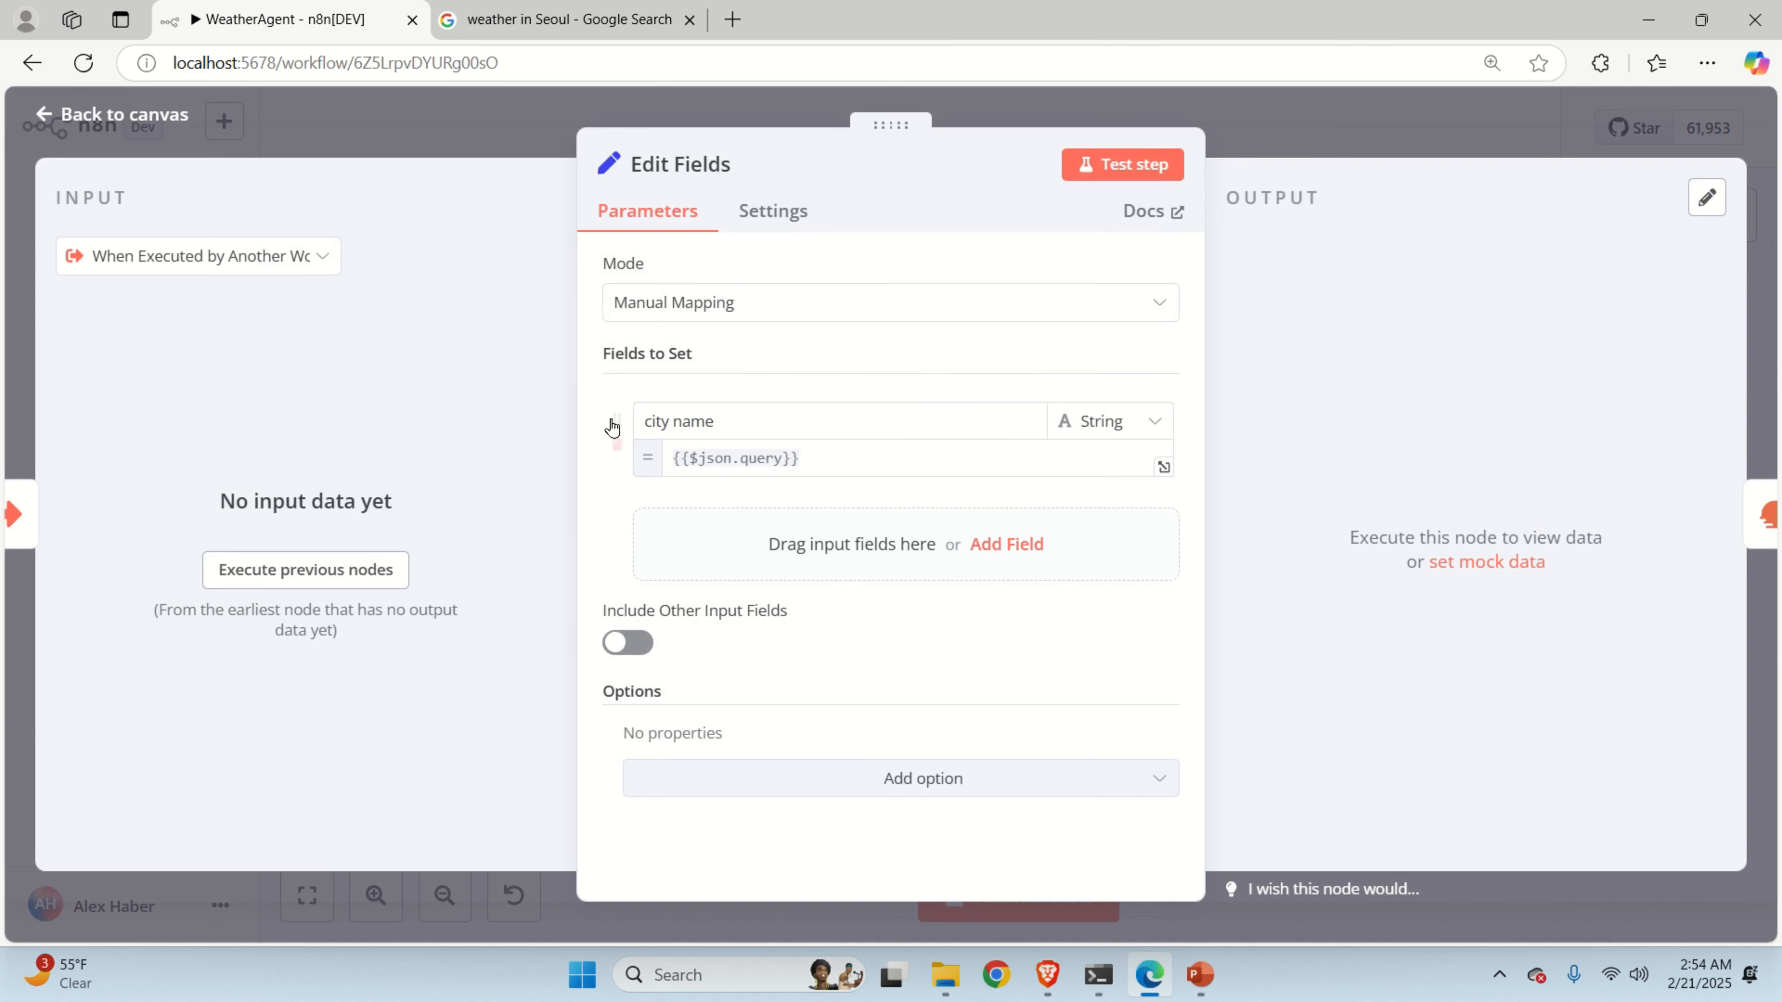
pyautogui.click(1265, 124)
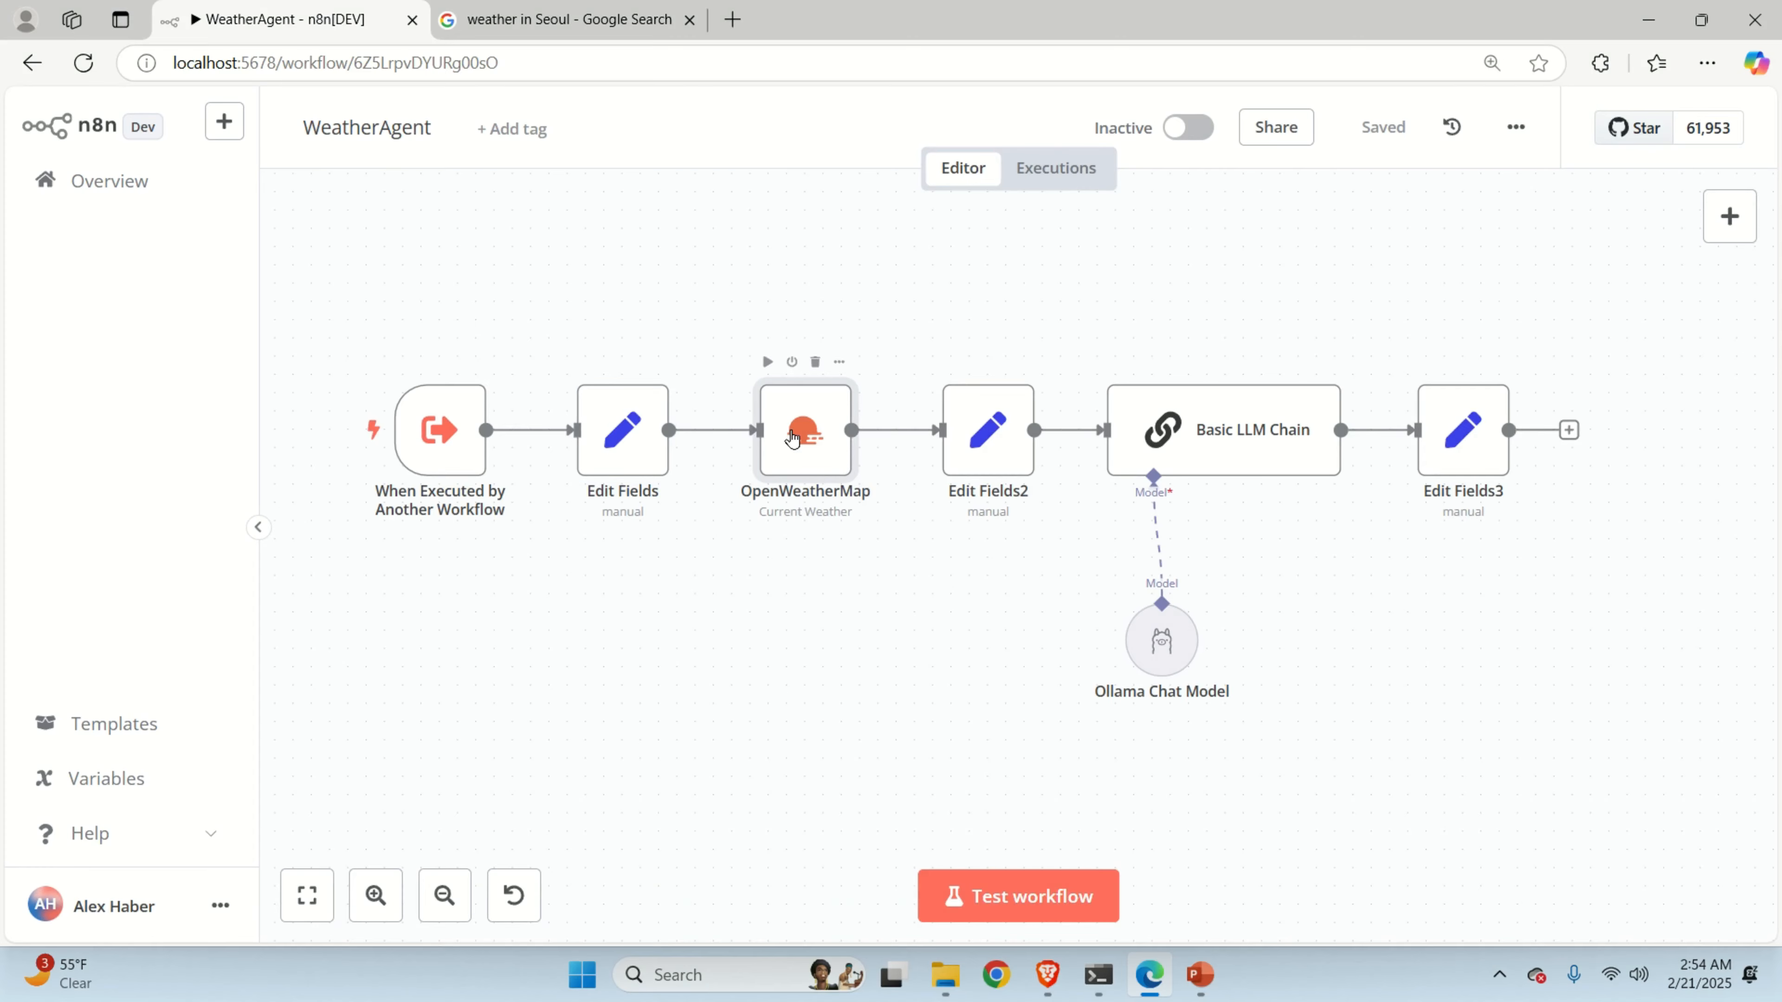
pyautogui.doubleClick(793, 435)
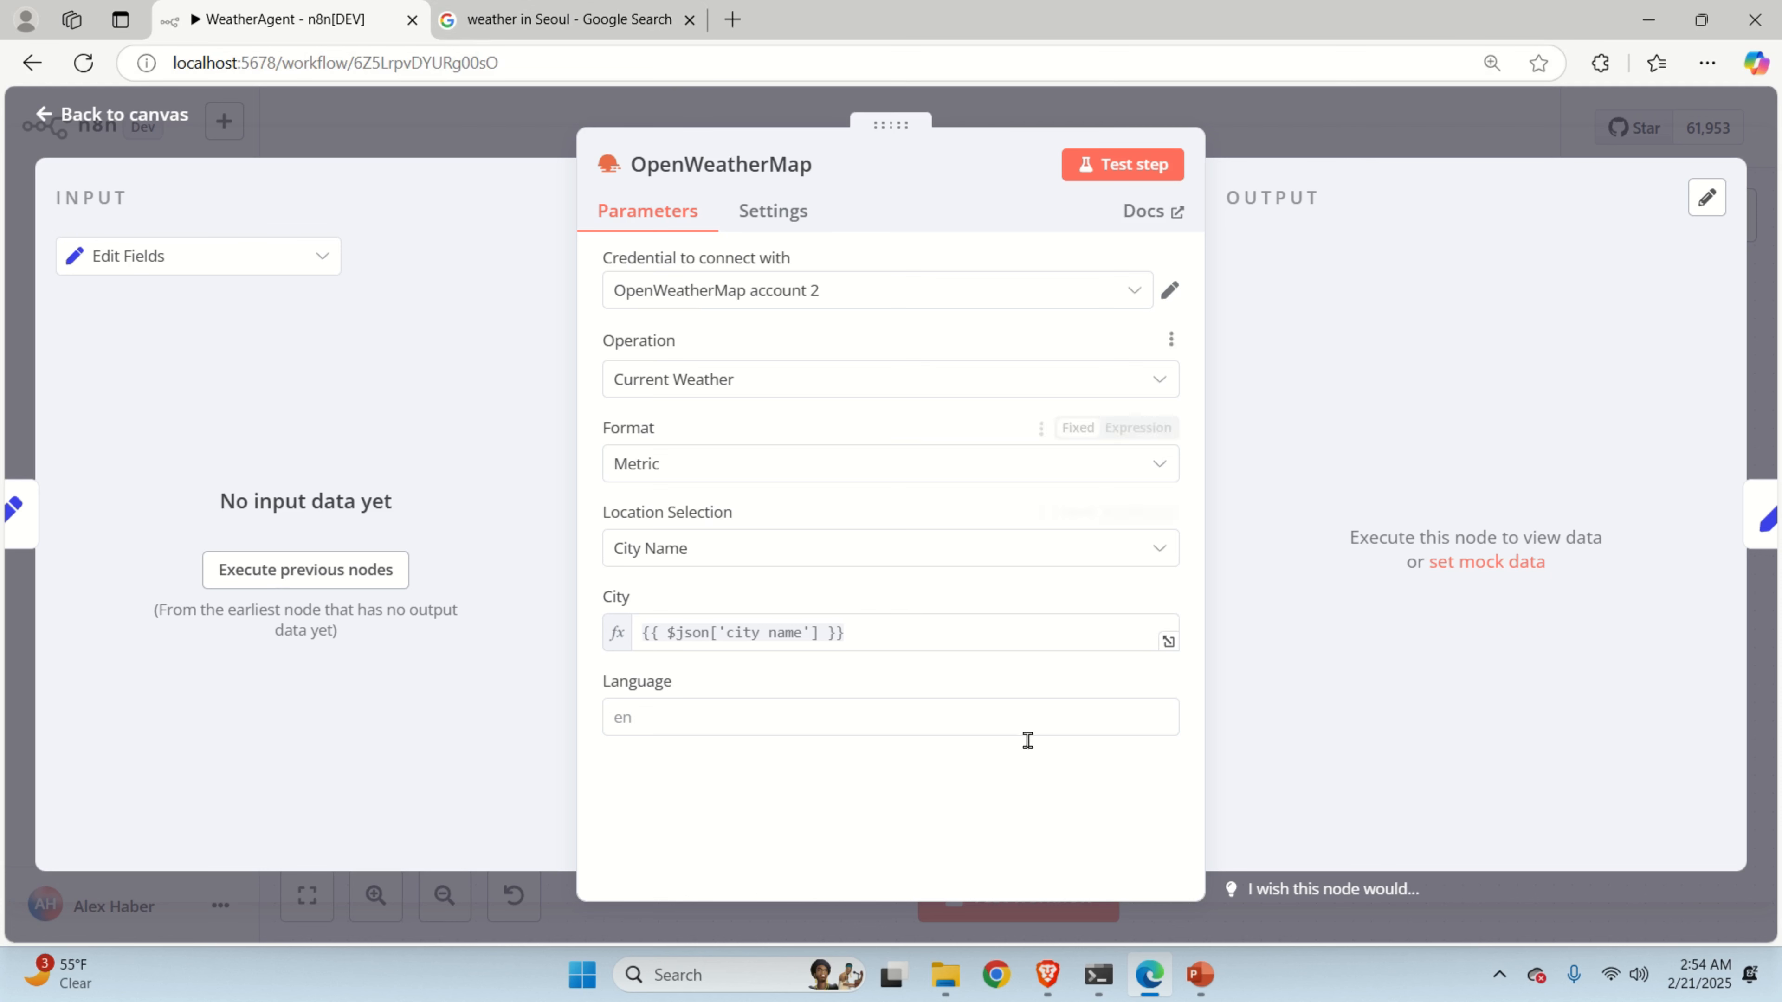
pyautogui.click(1050, 977)
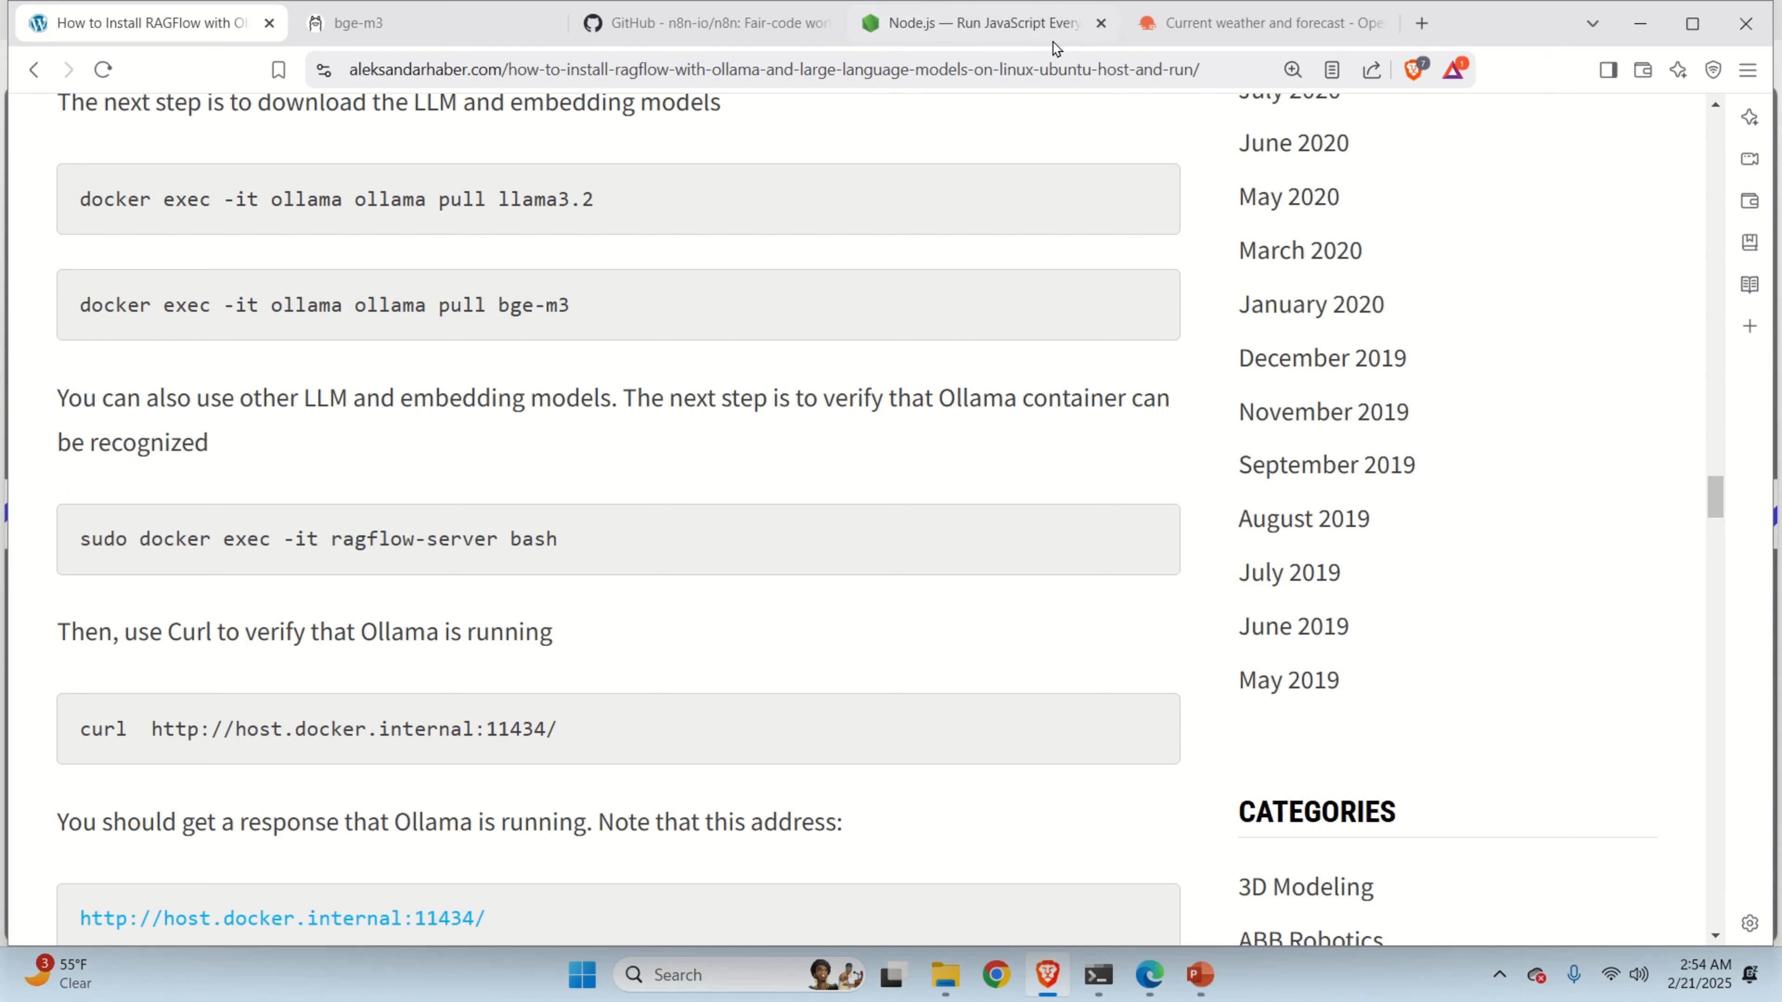
# Search OpenWeather for Irvine and view the Irvine, US weather page, then return to n8n.
pyautogui.click(1214, 24)
pyautogui.scroll(2, 1524, 270)
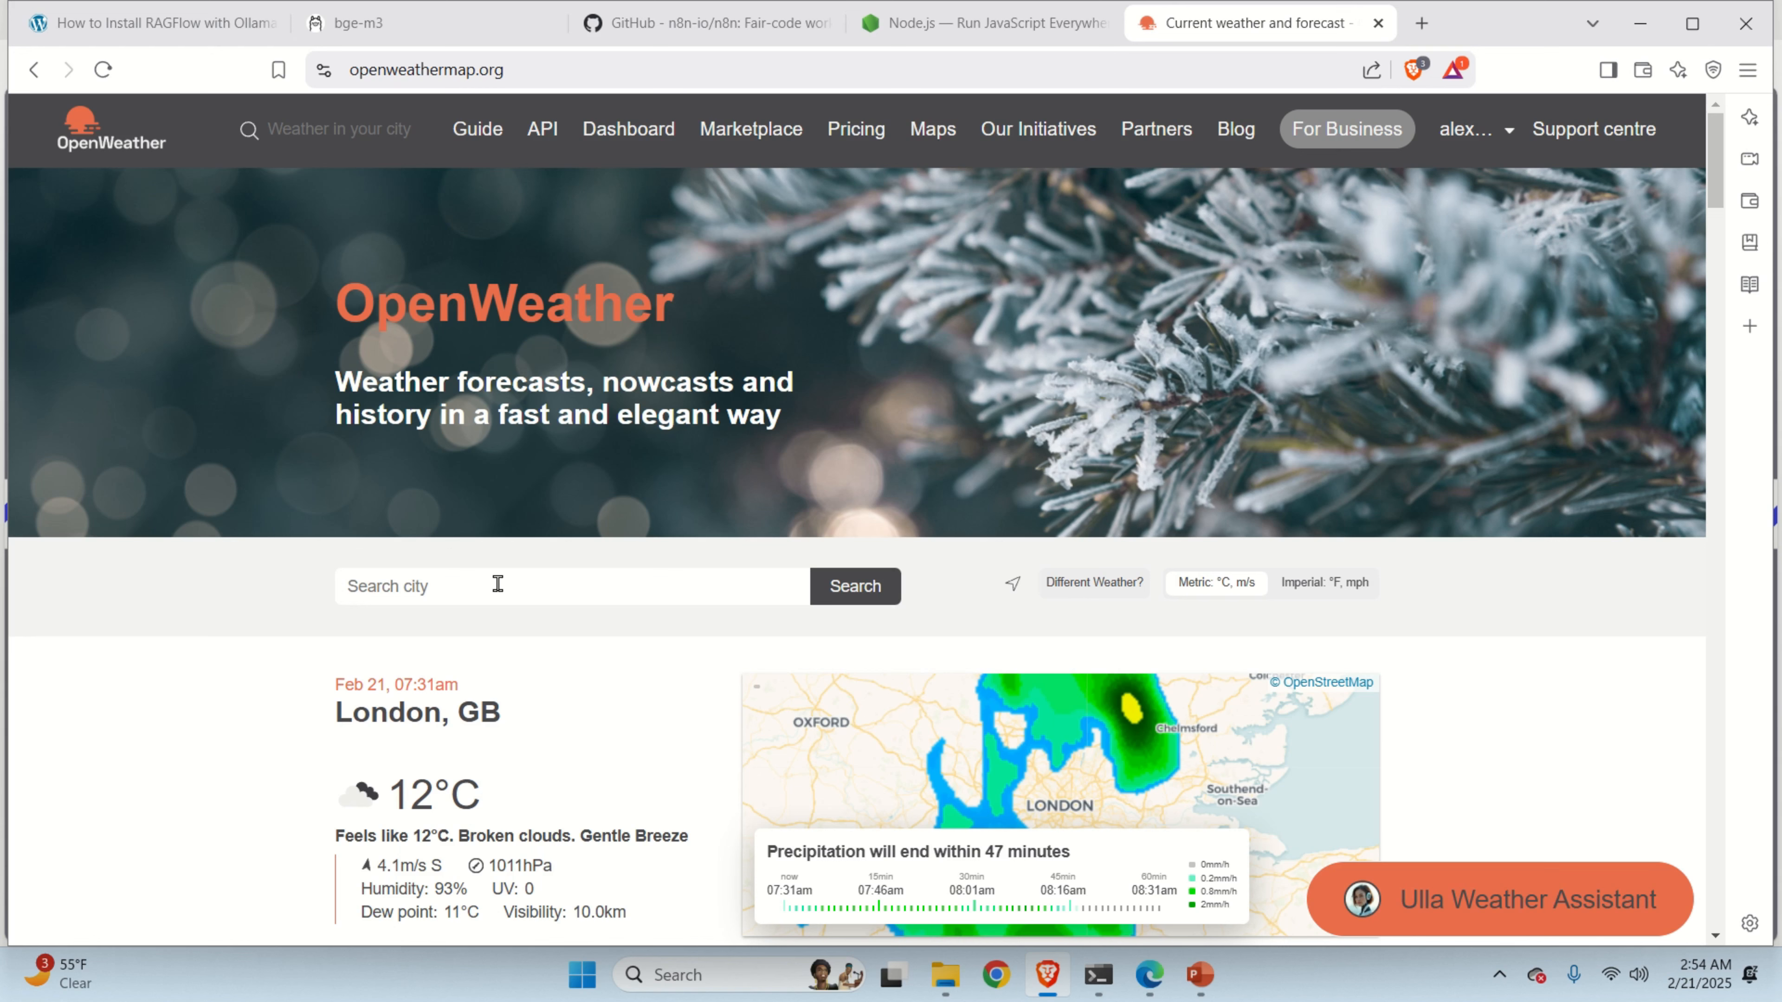
pyautogui.write('Irvine')
pyautogui.click(842, 591)
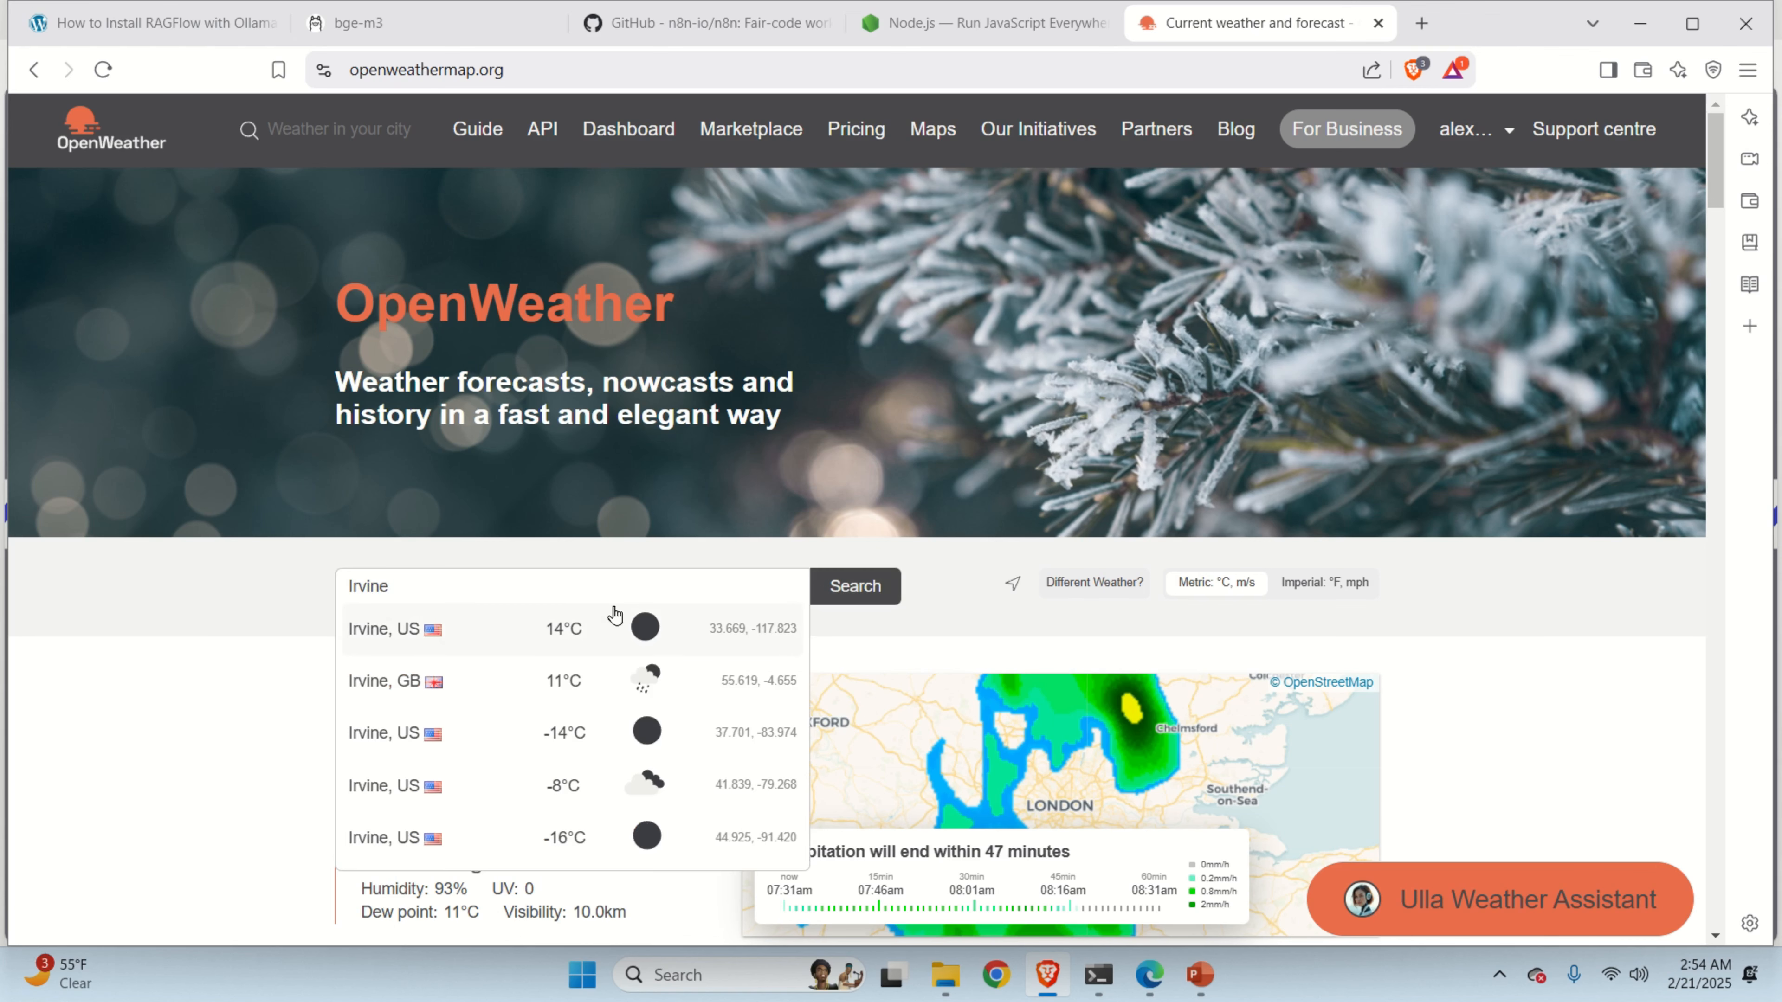
pyautogui.click(407, 629)
pyautogui.scroll(-3, 758, 622)
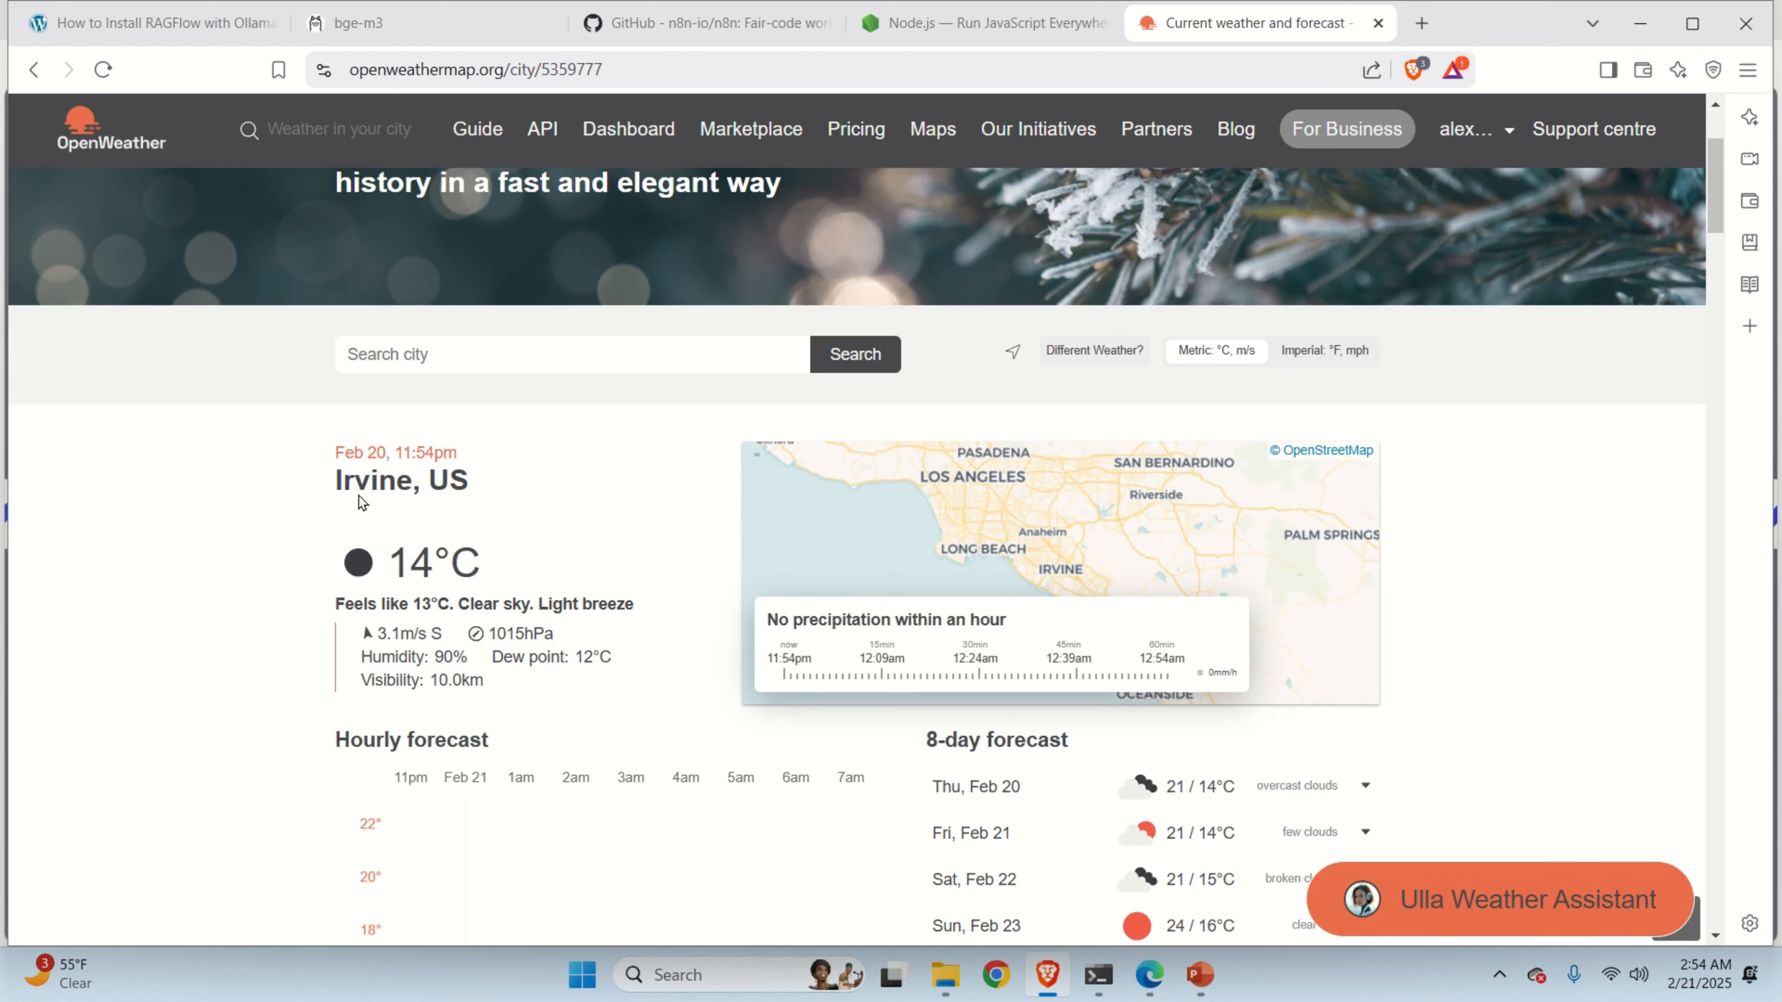
pyautogui.scroll(2, 300, 709)
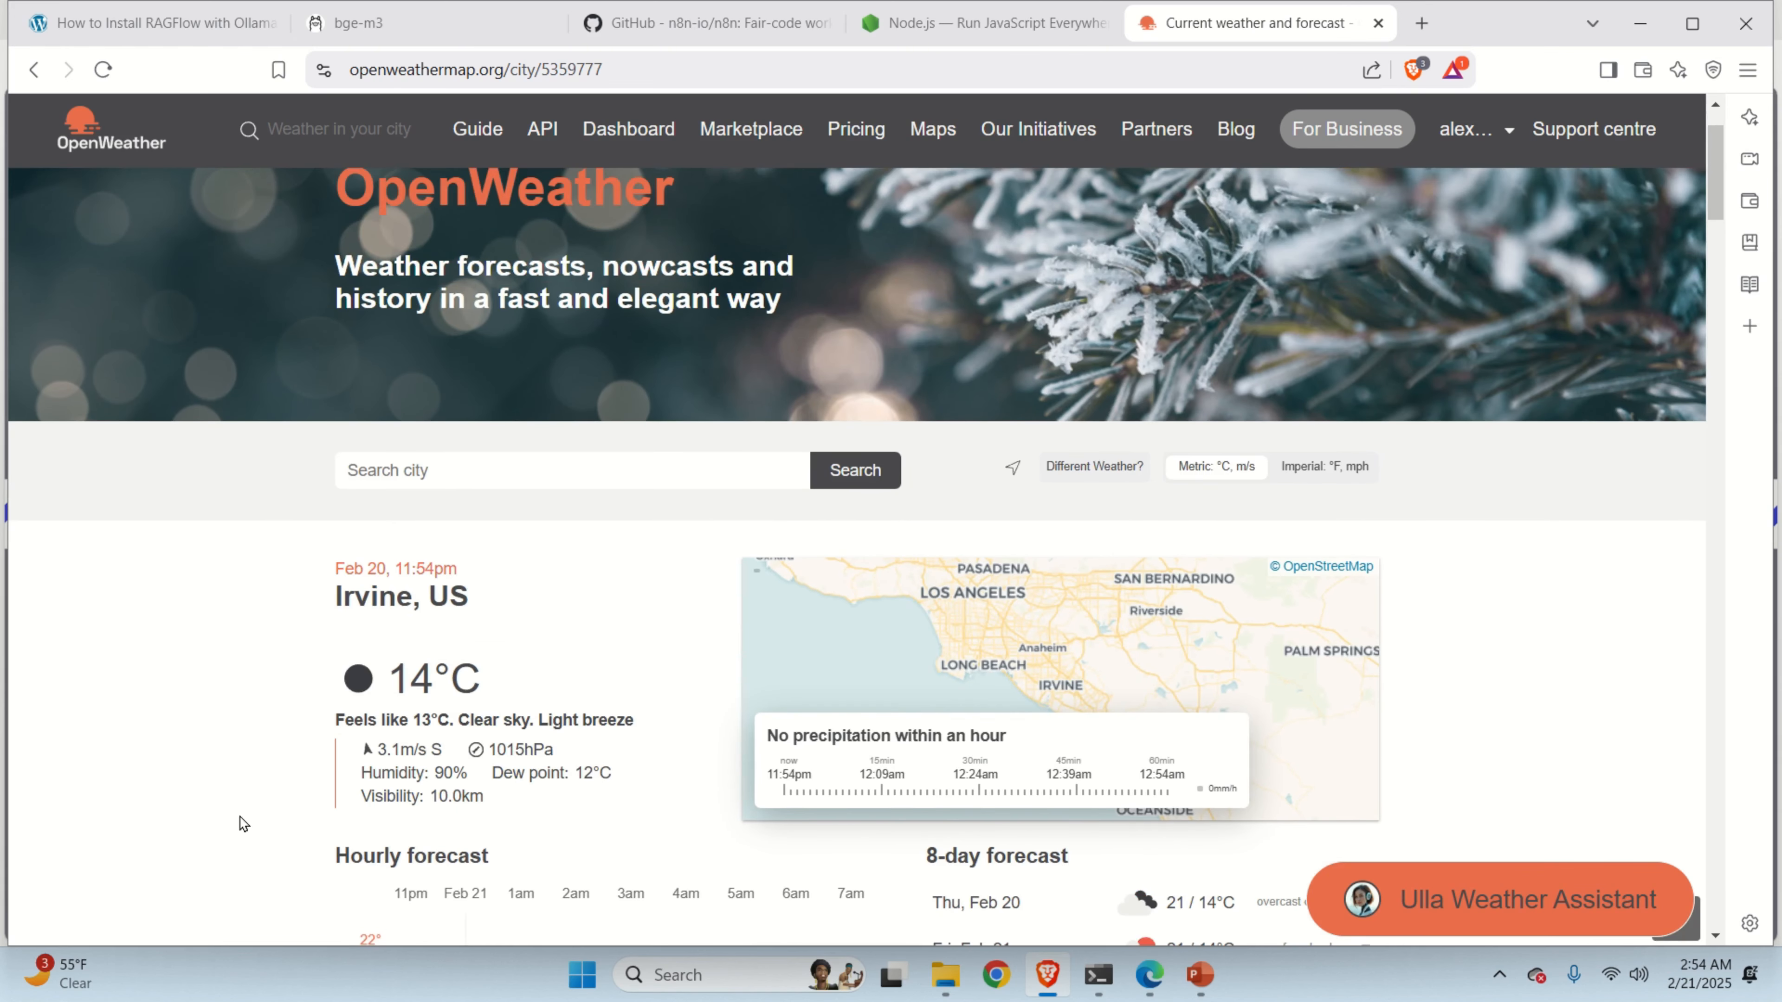
pyautogui.click(1149, 974)
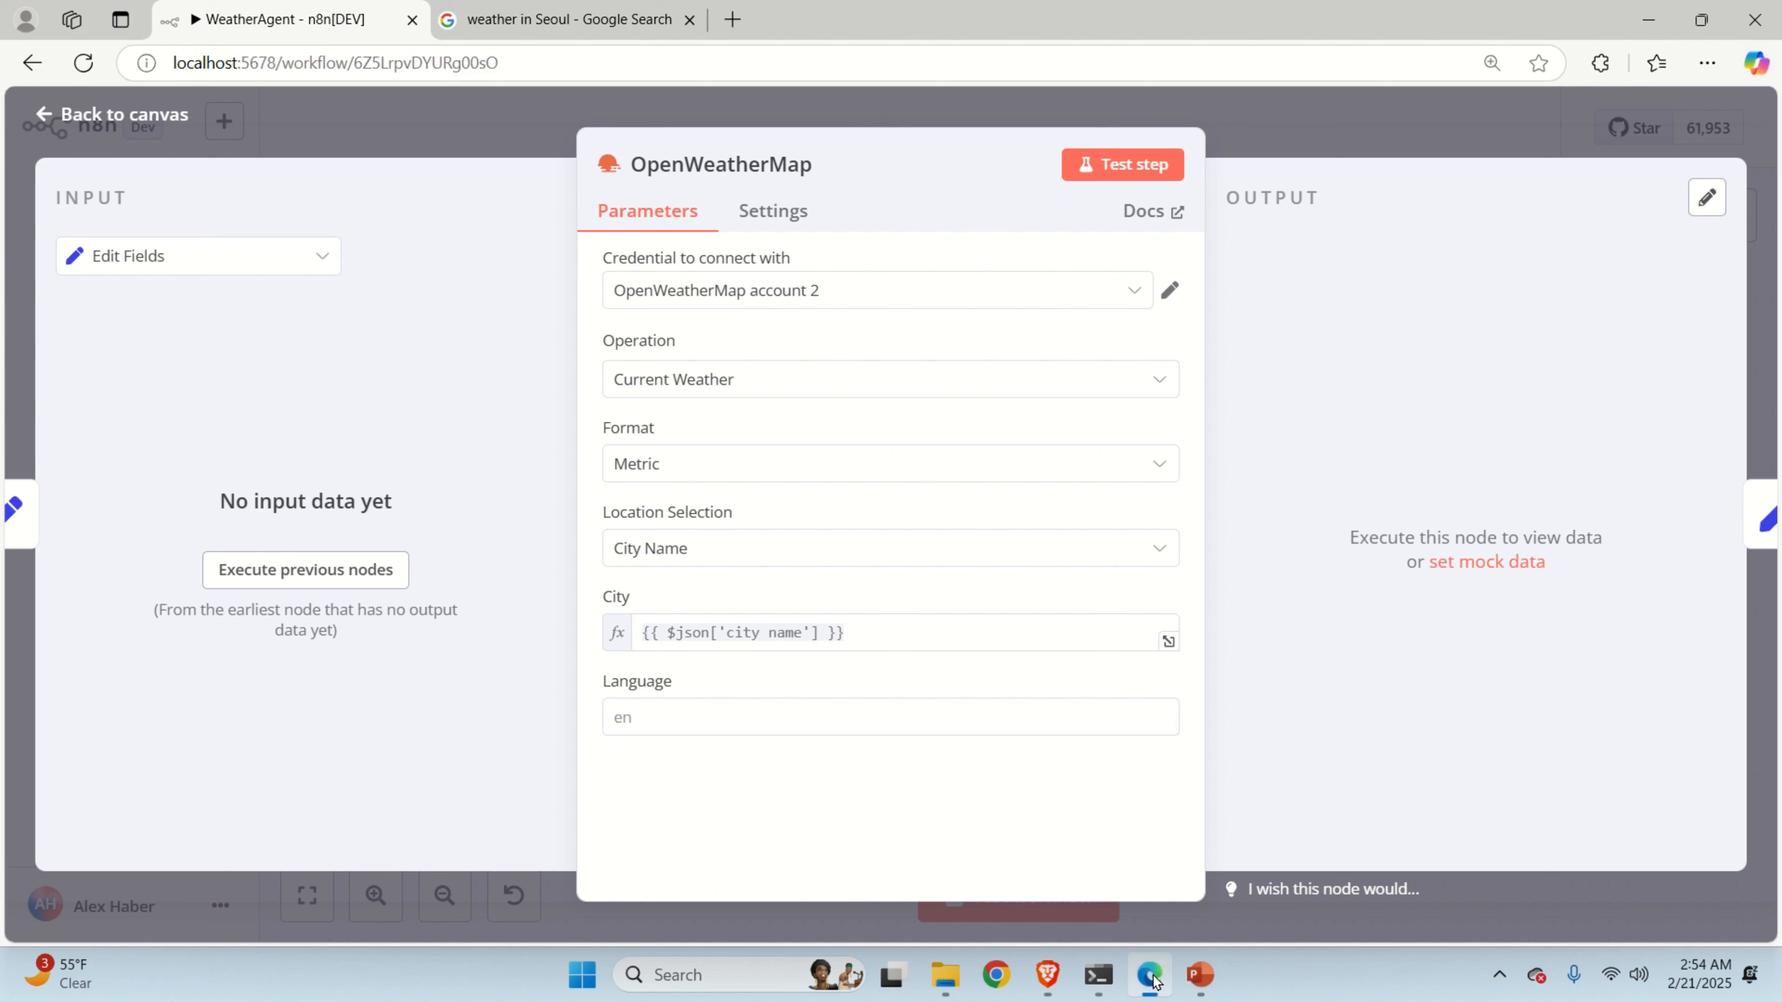
# Close the OpenWeatherMap panel and view the Basic LLM Chain prompt message.
pyautogui.click(1301, 140)
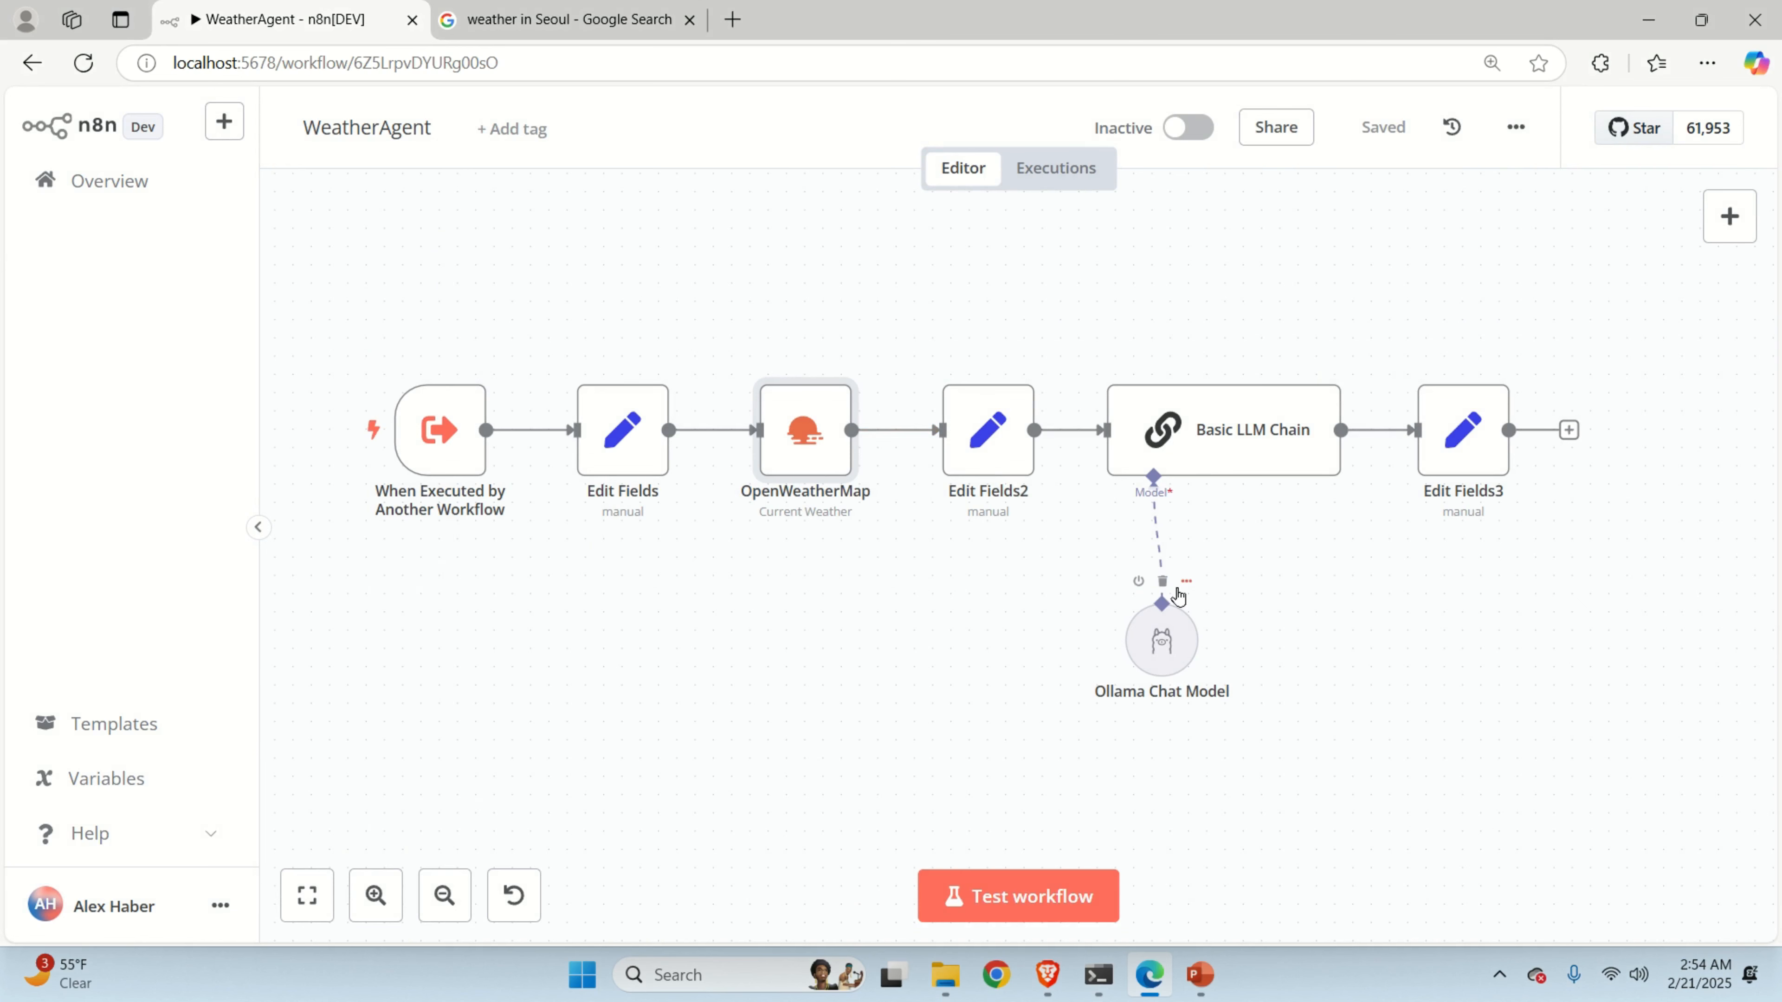
pyautogui.doubleClick(1193, 441)
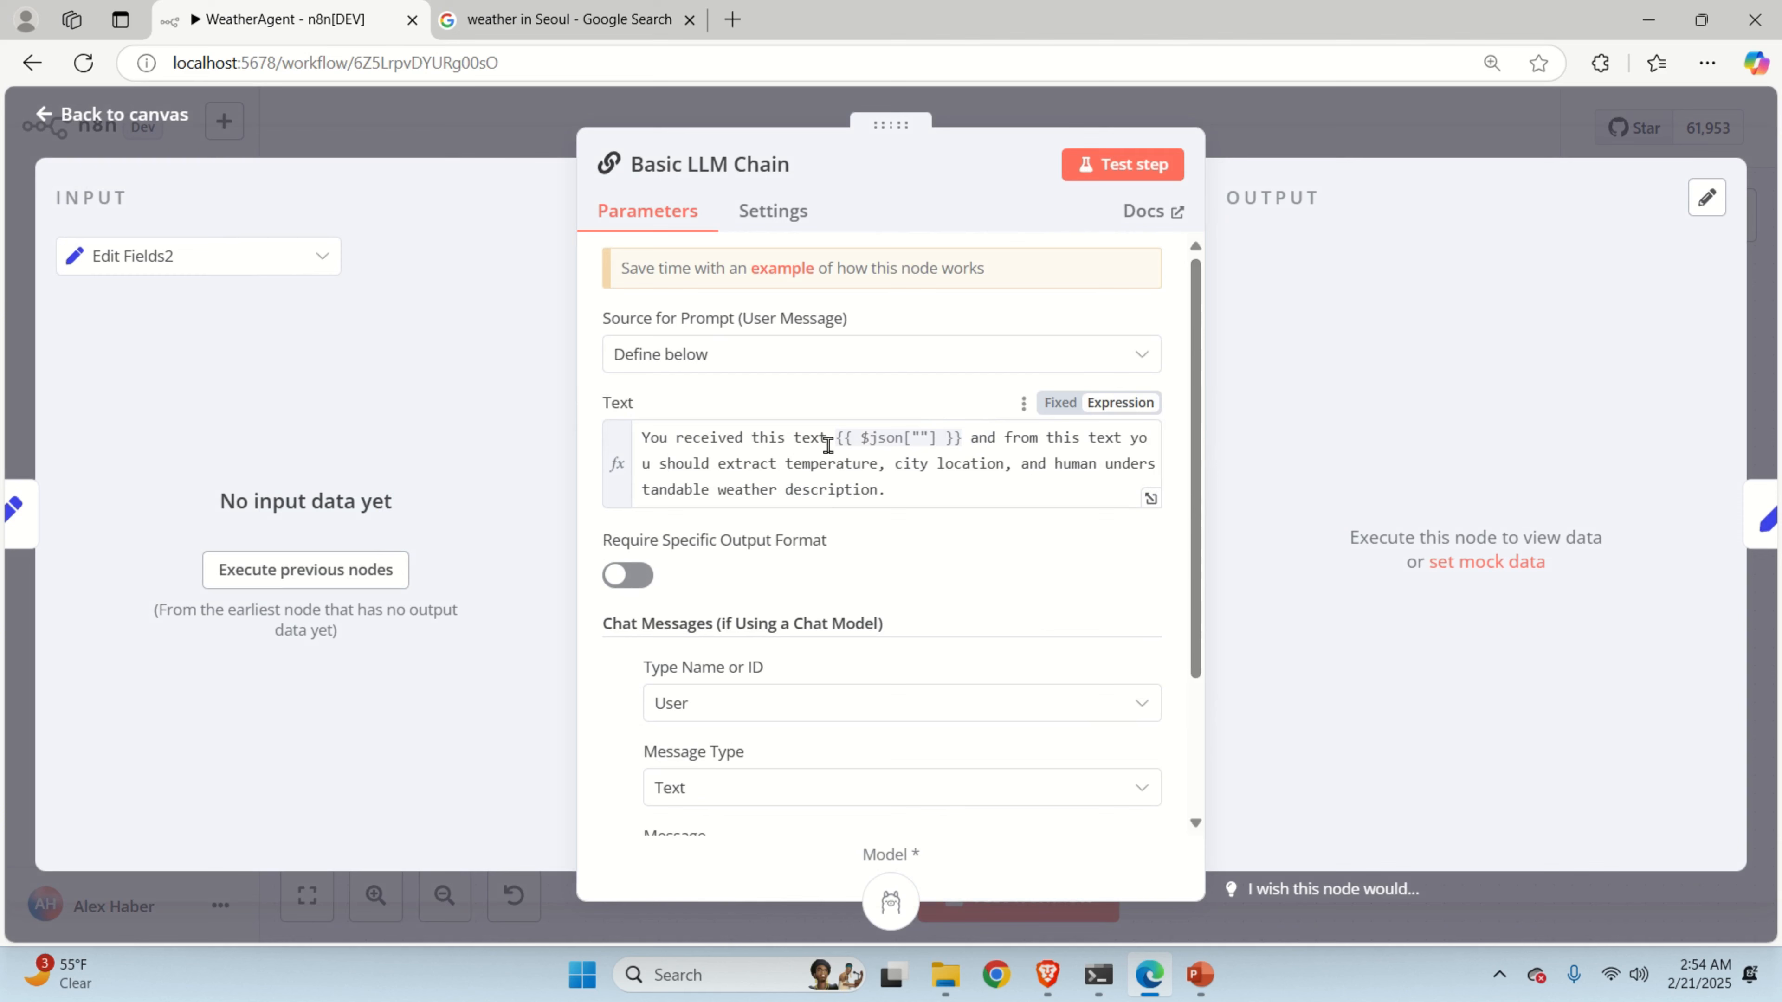
pyautogui.scroll(-3, 856, 450)
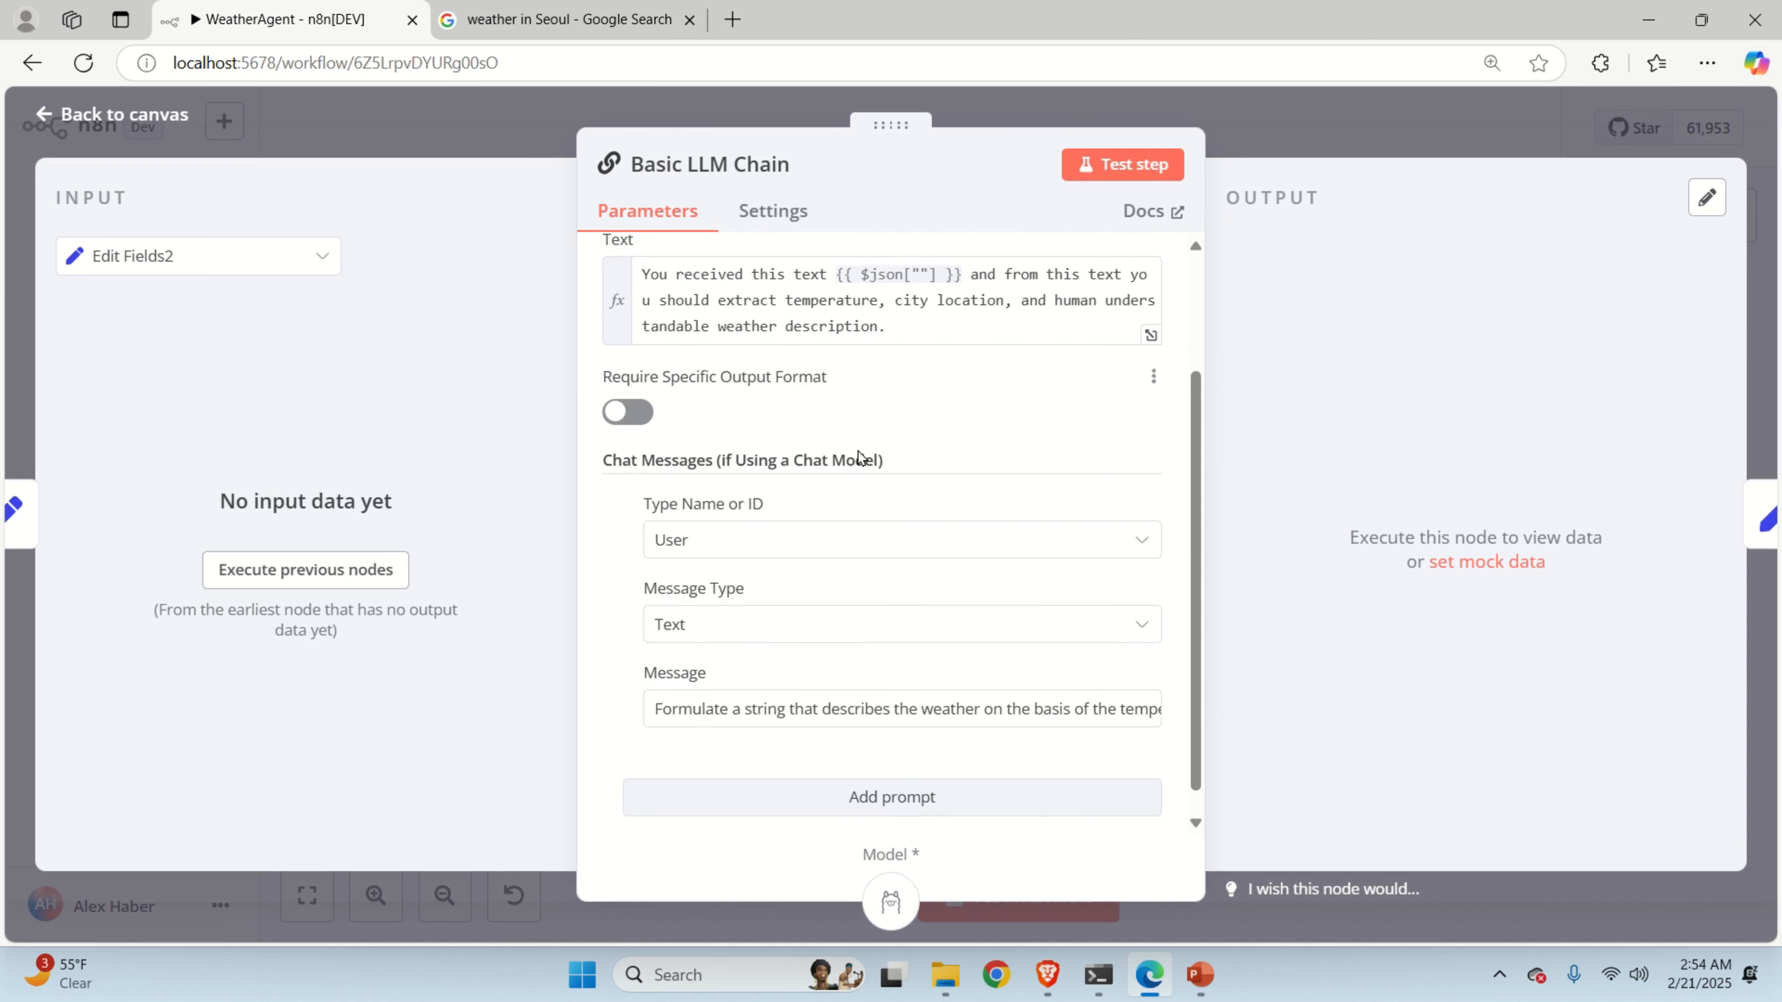
# Fix the chat message wording with Grammarly's 'on what' and 'the string' suggestions.
pyautogui.click(1150, 690)
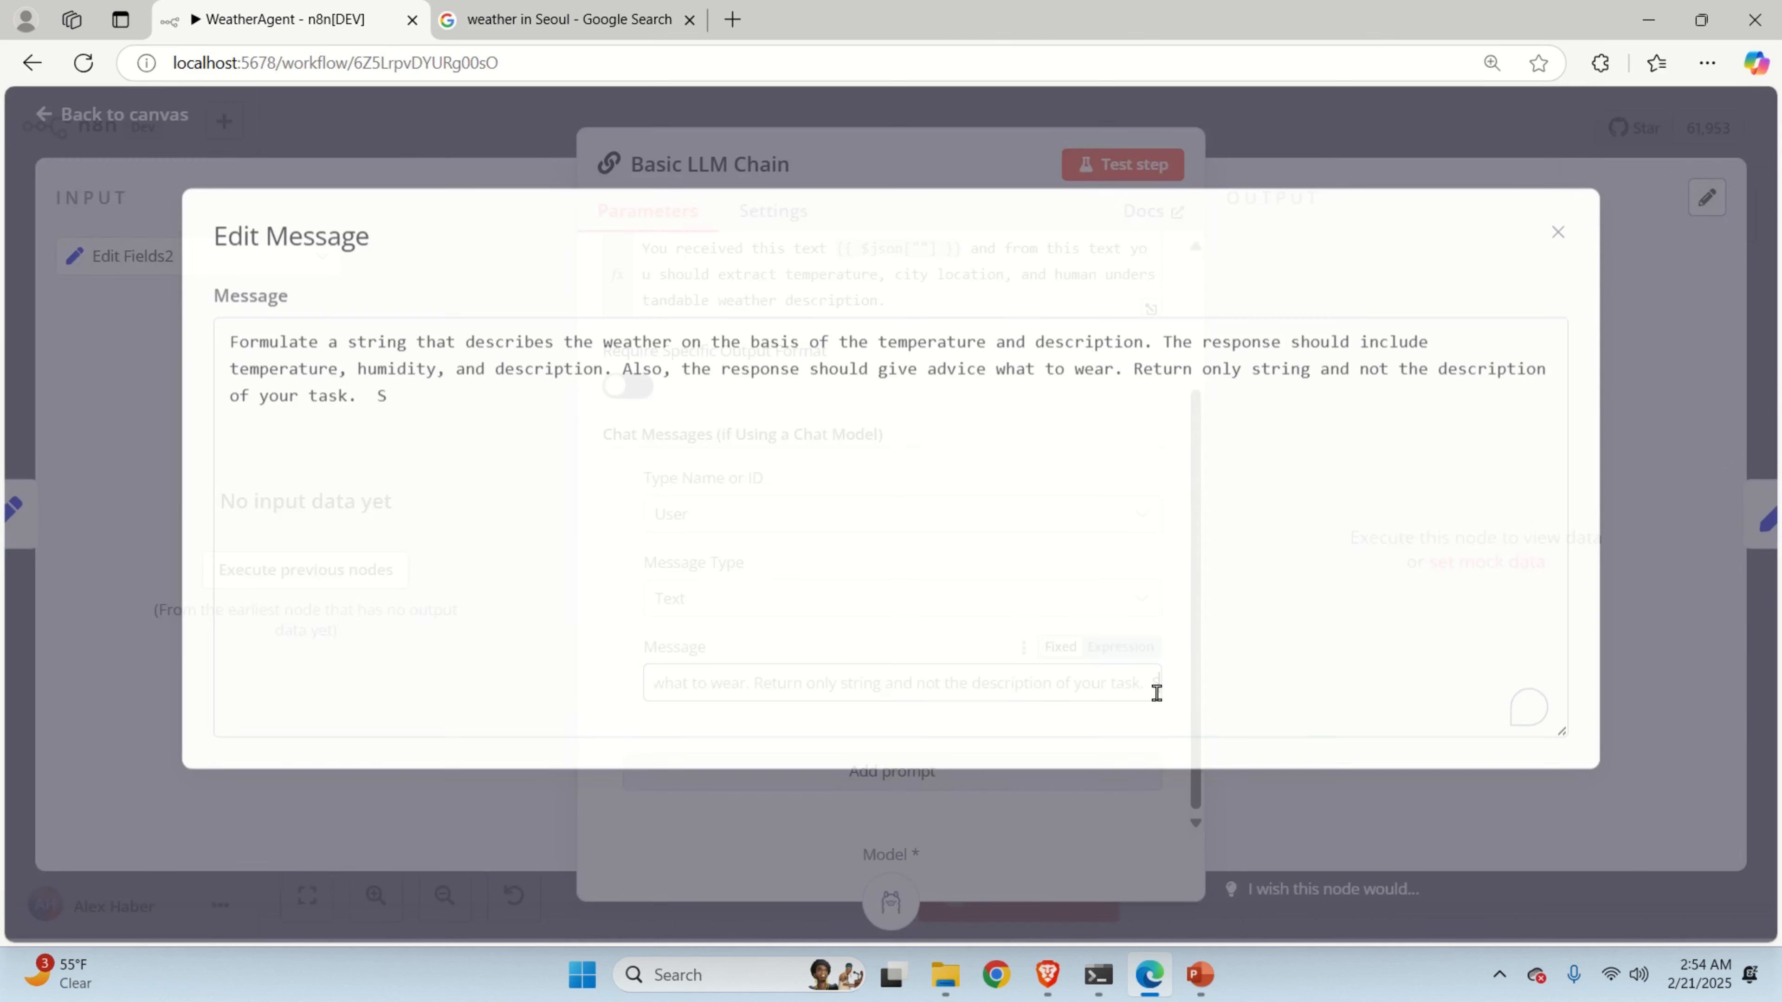
pyautogui.moveTo(233, 340); pyautogui.dragTo(429, 398)
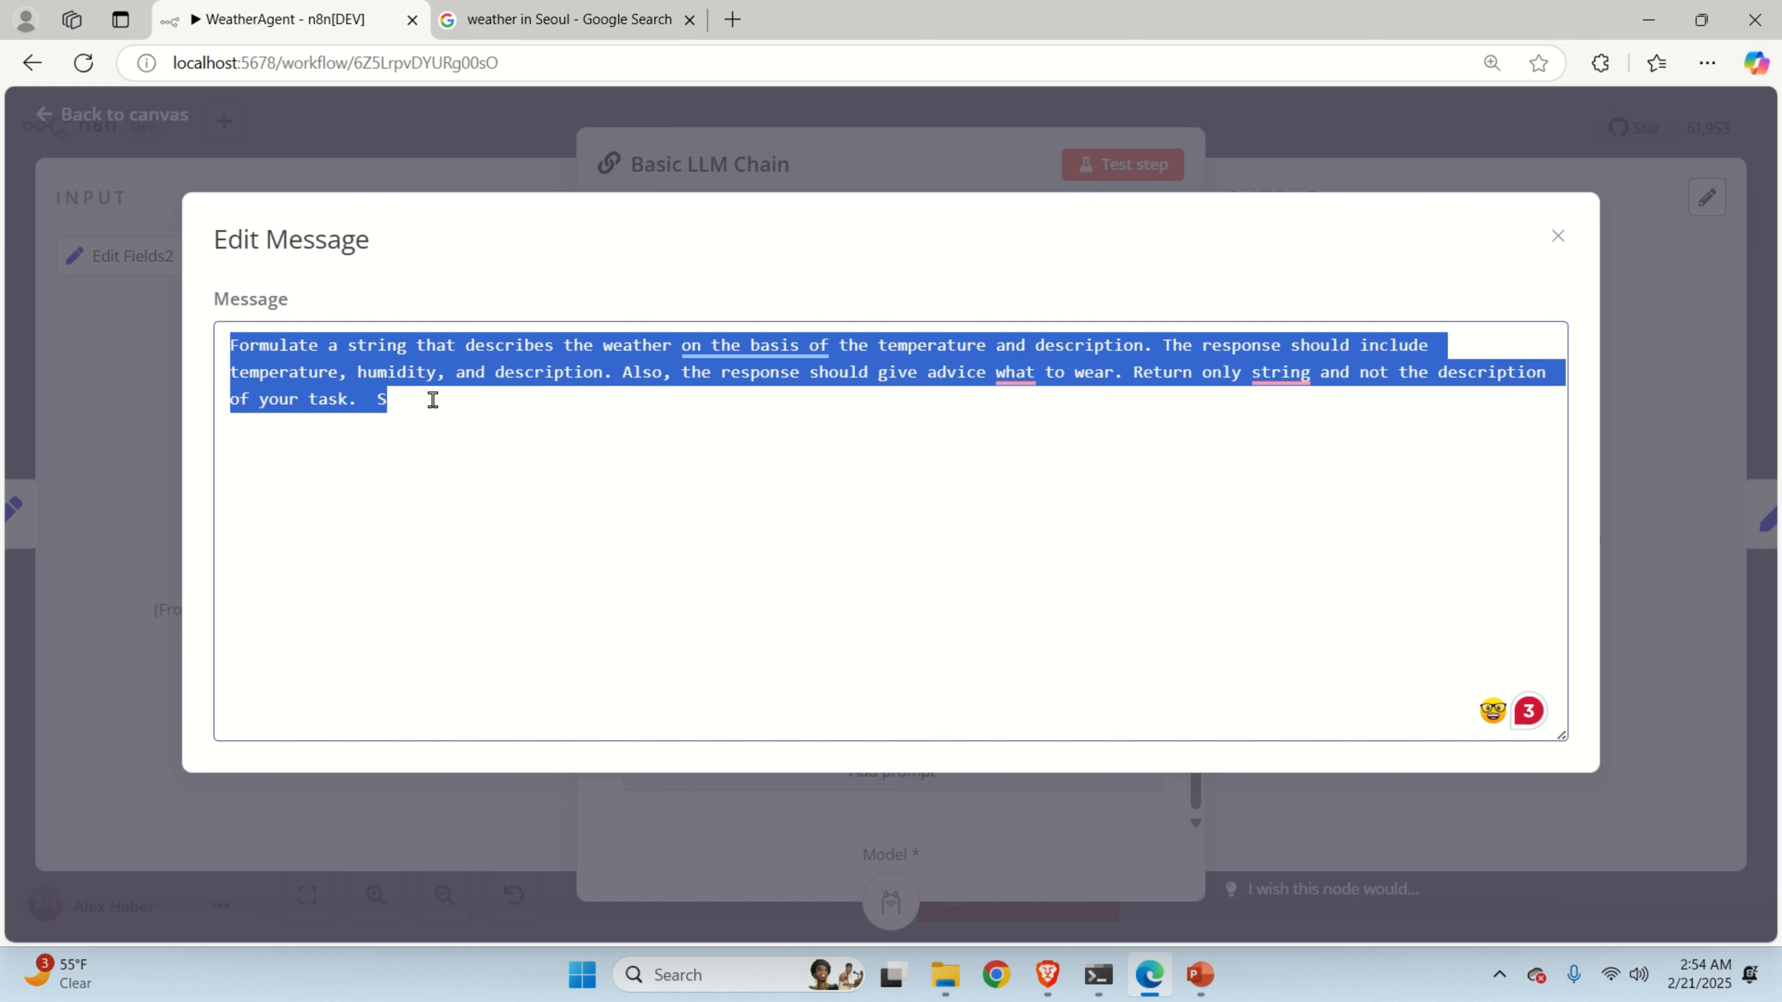
pyautogui.click(426, 414)
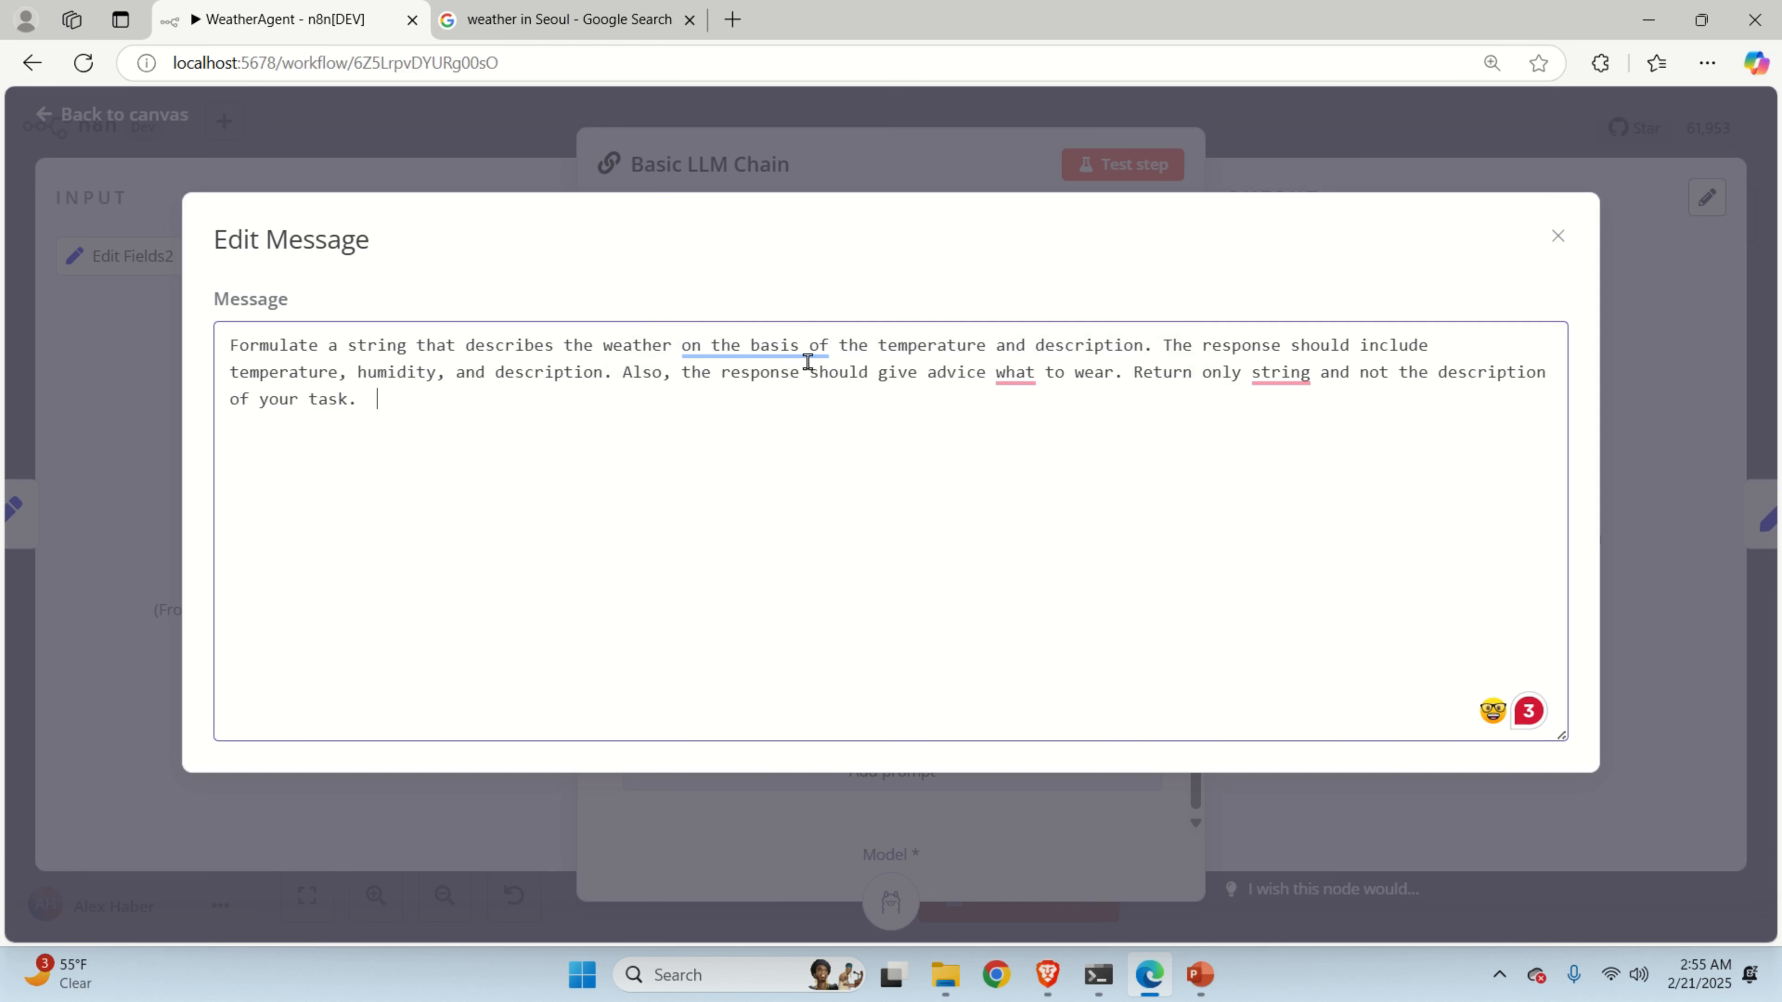
pyautogui.moveTo(1035, 373)
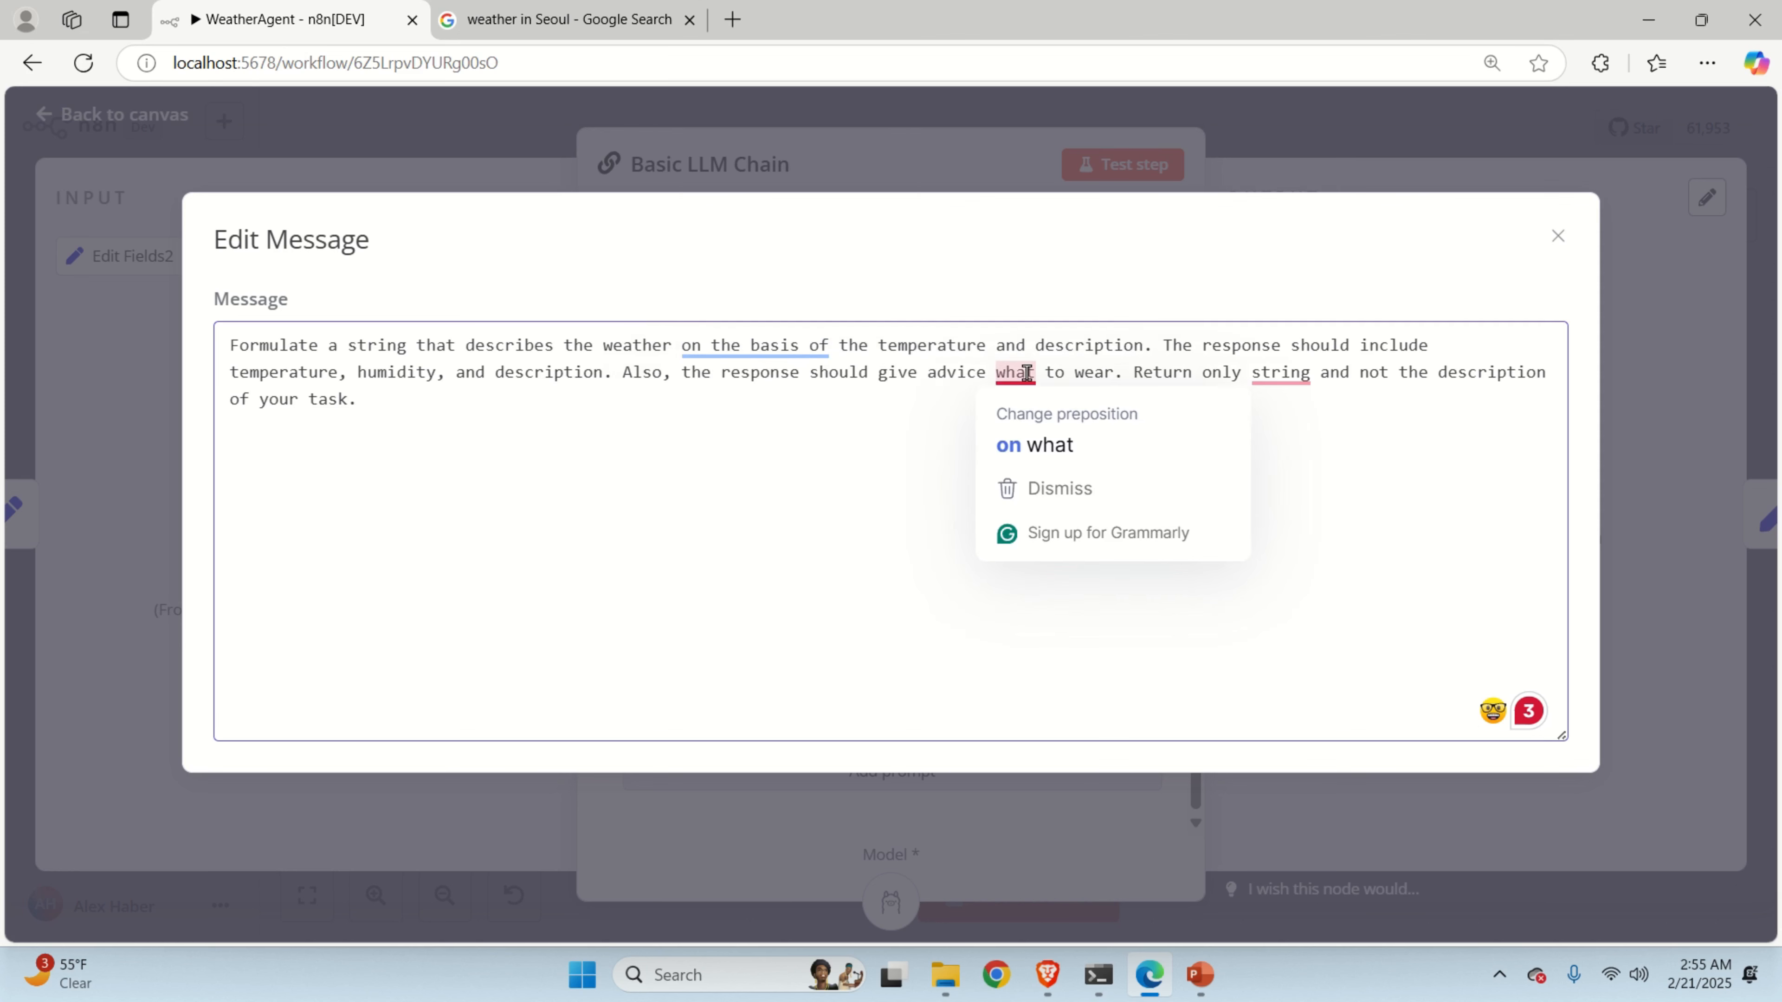
pyautogui.click(1043, 443)
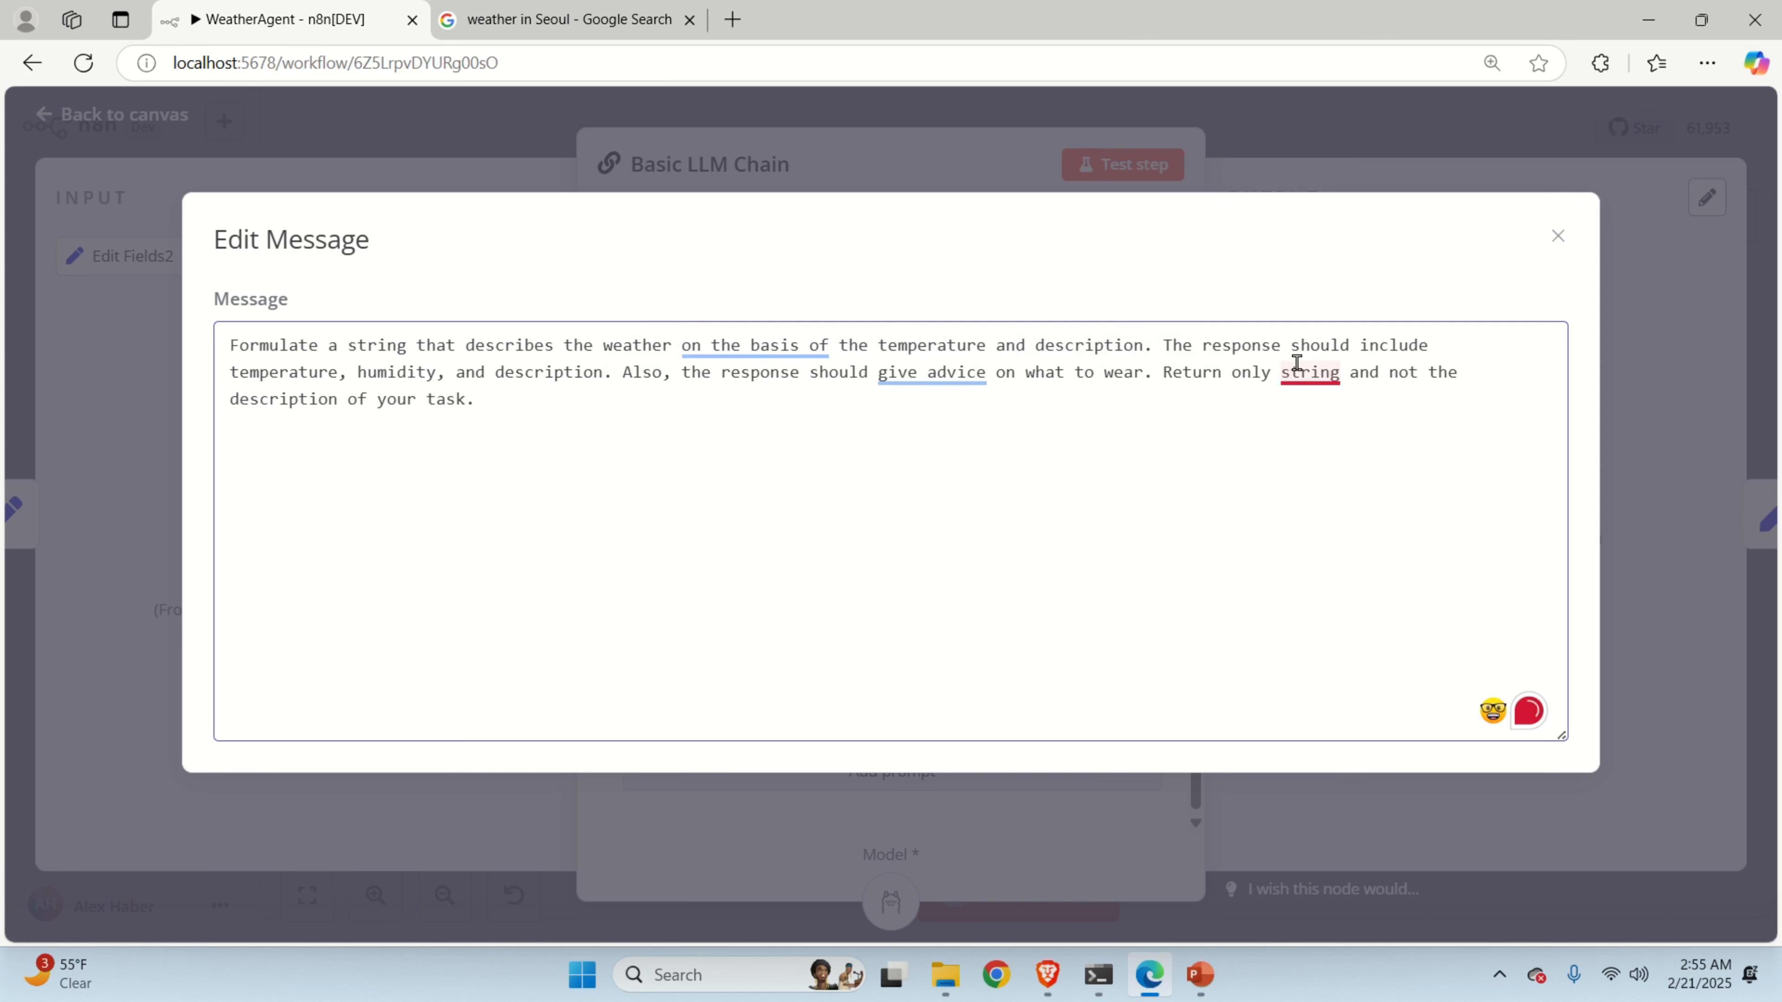
pyautogui.moveTo(1310, 365)
pyautogui.click(1322, 443)
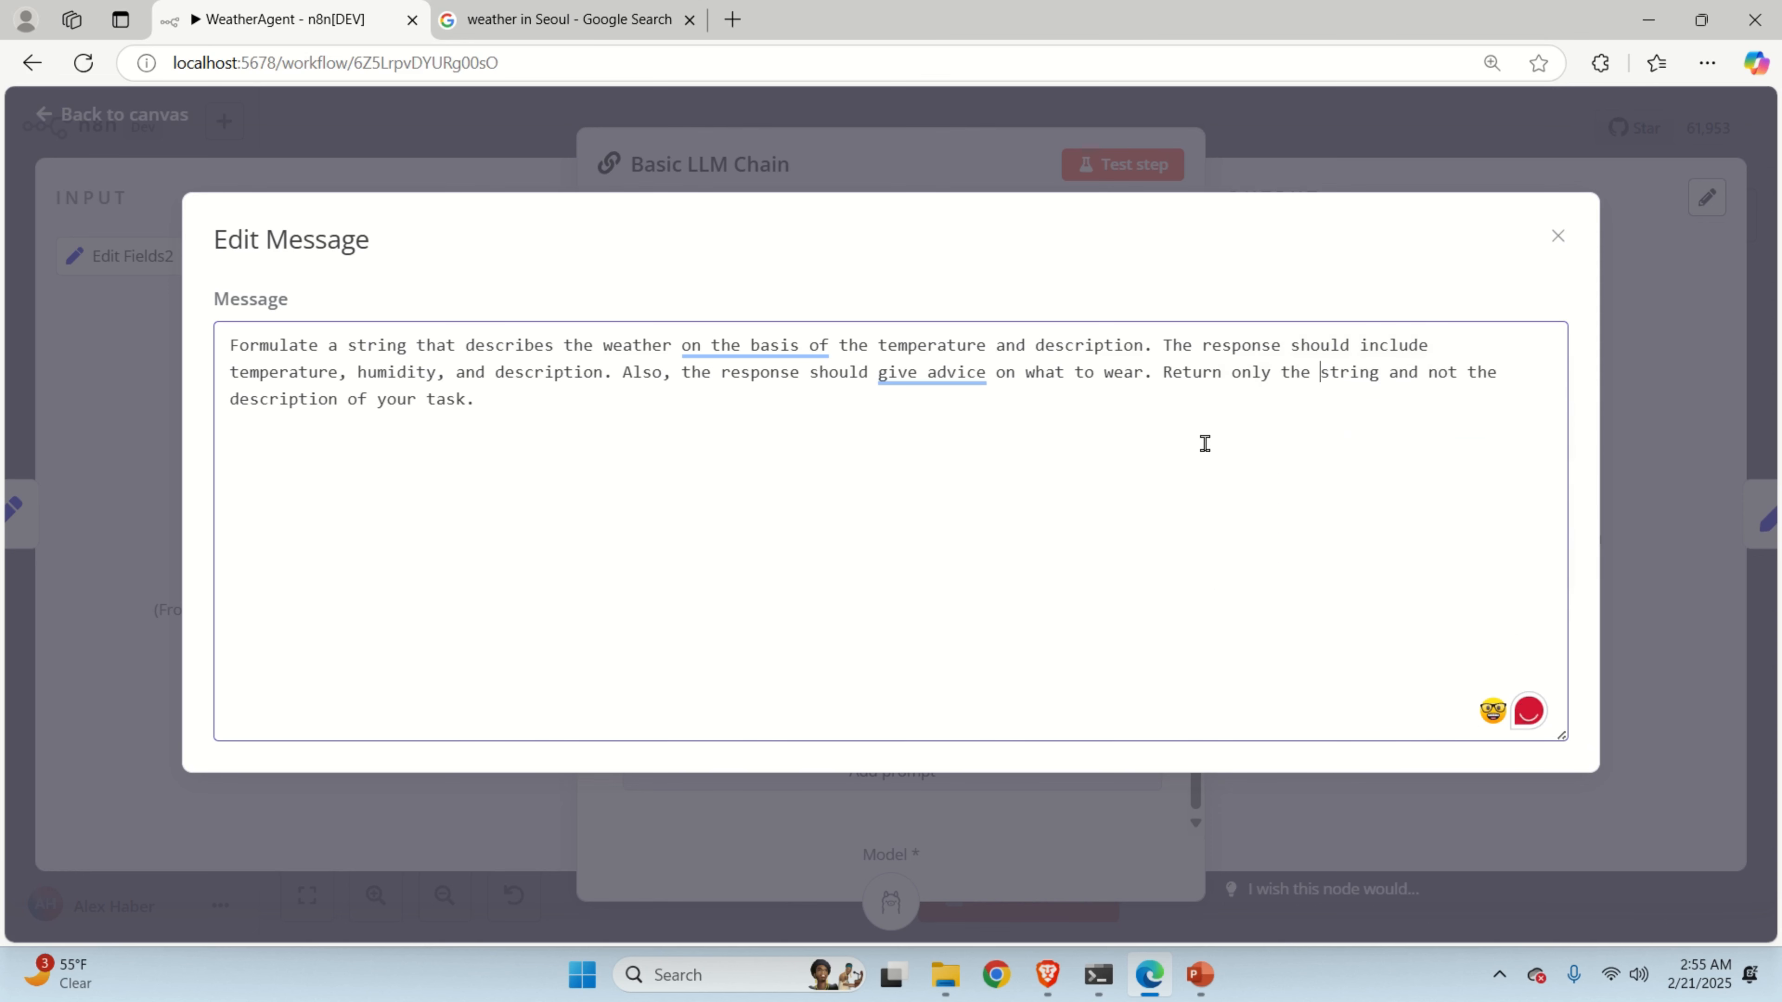
# Cancel the browser Save As prompt and close the message editor and node settings.
pyautogui.hotkey('ctrl', 's')
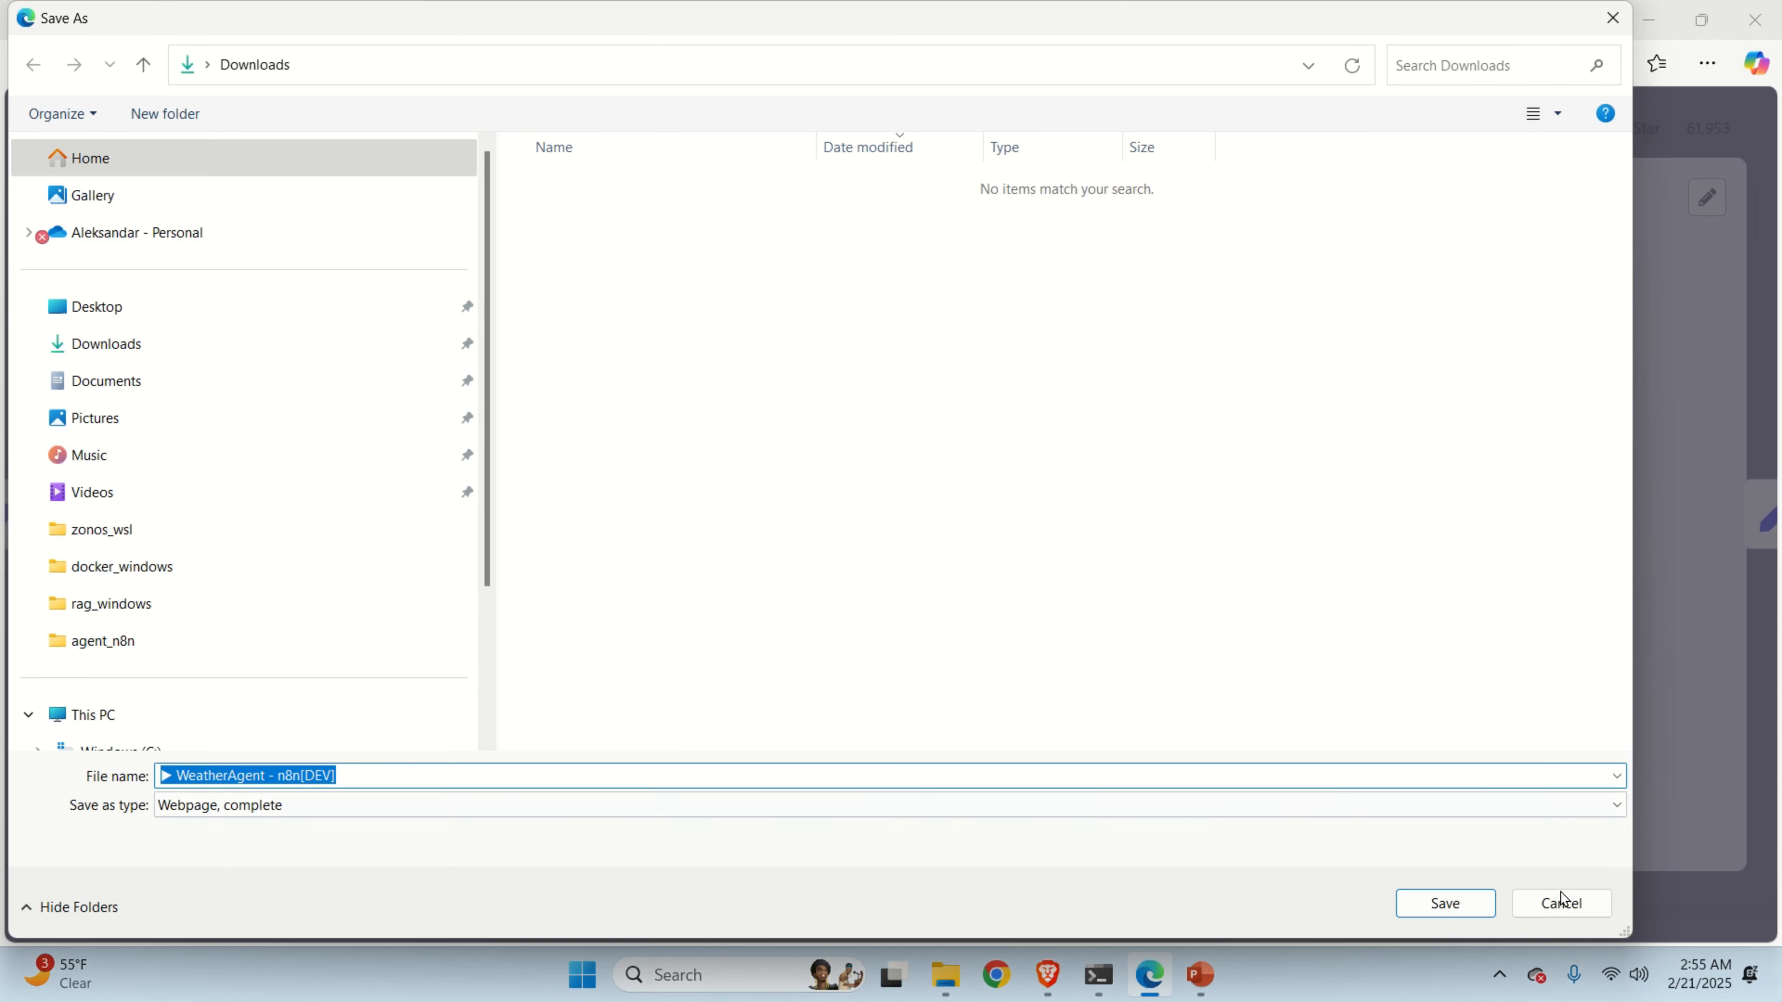
pyautogui.click(1561, 902)
pyautogui.click(1391, 149)
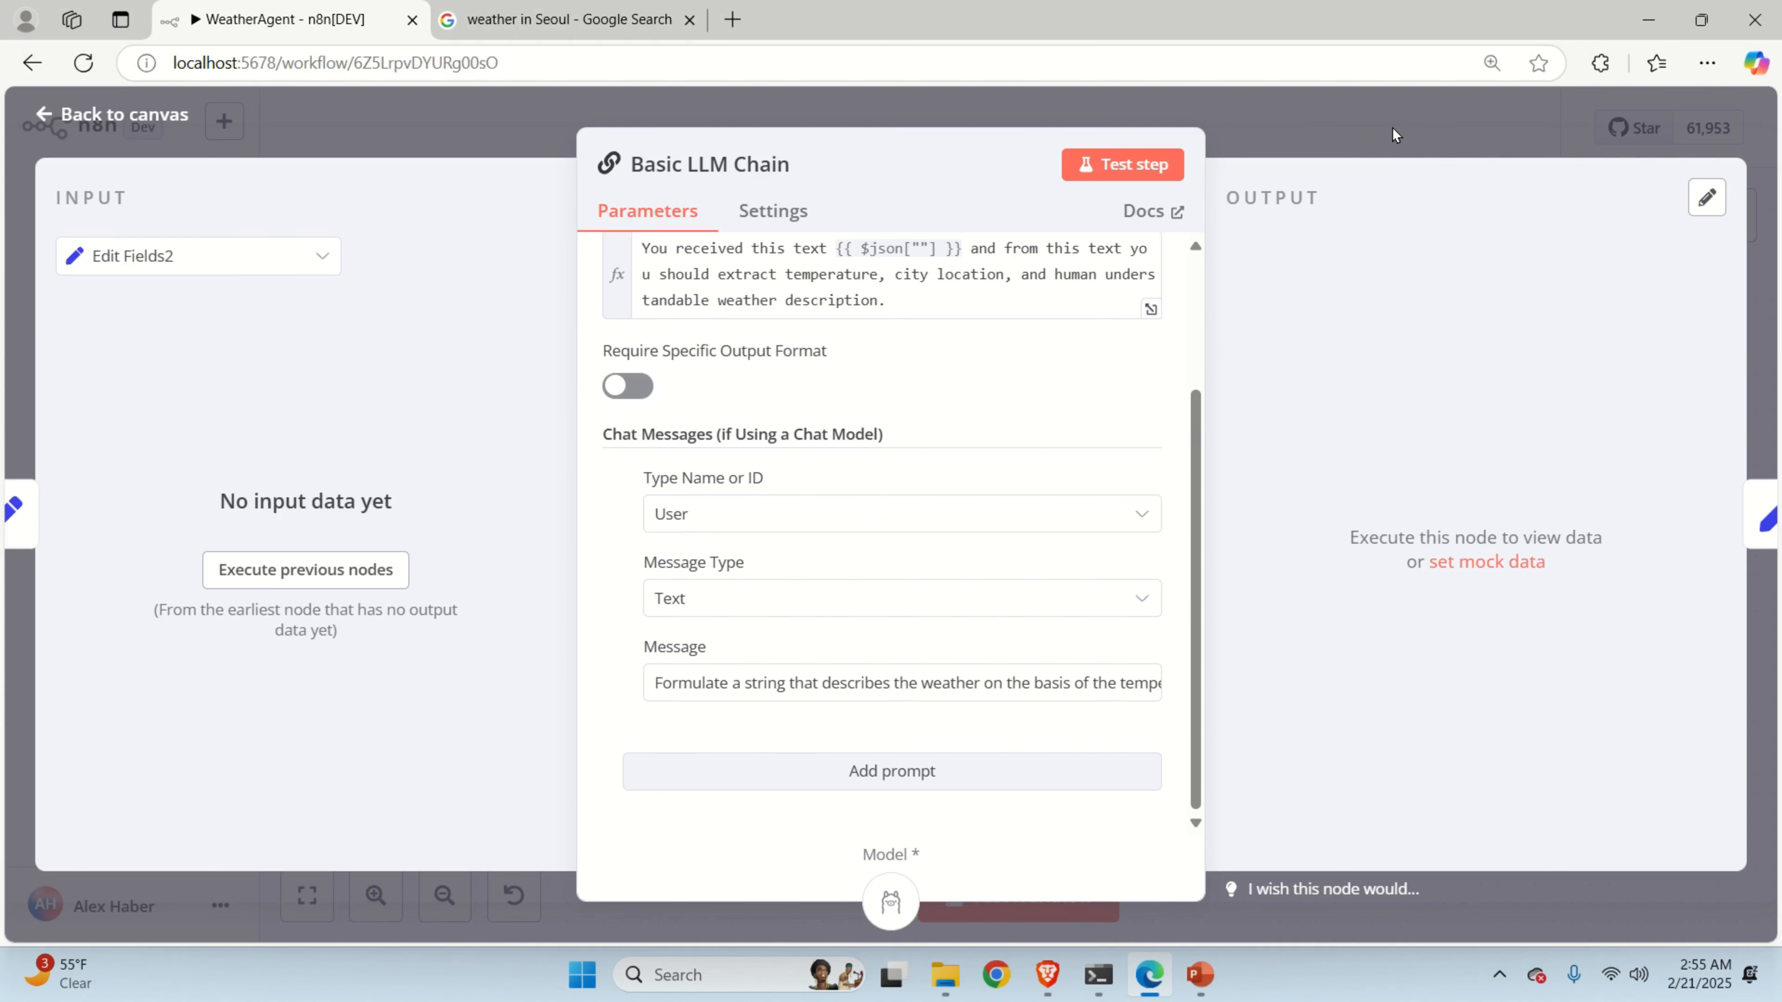
pyautogui.click(1391, 127)
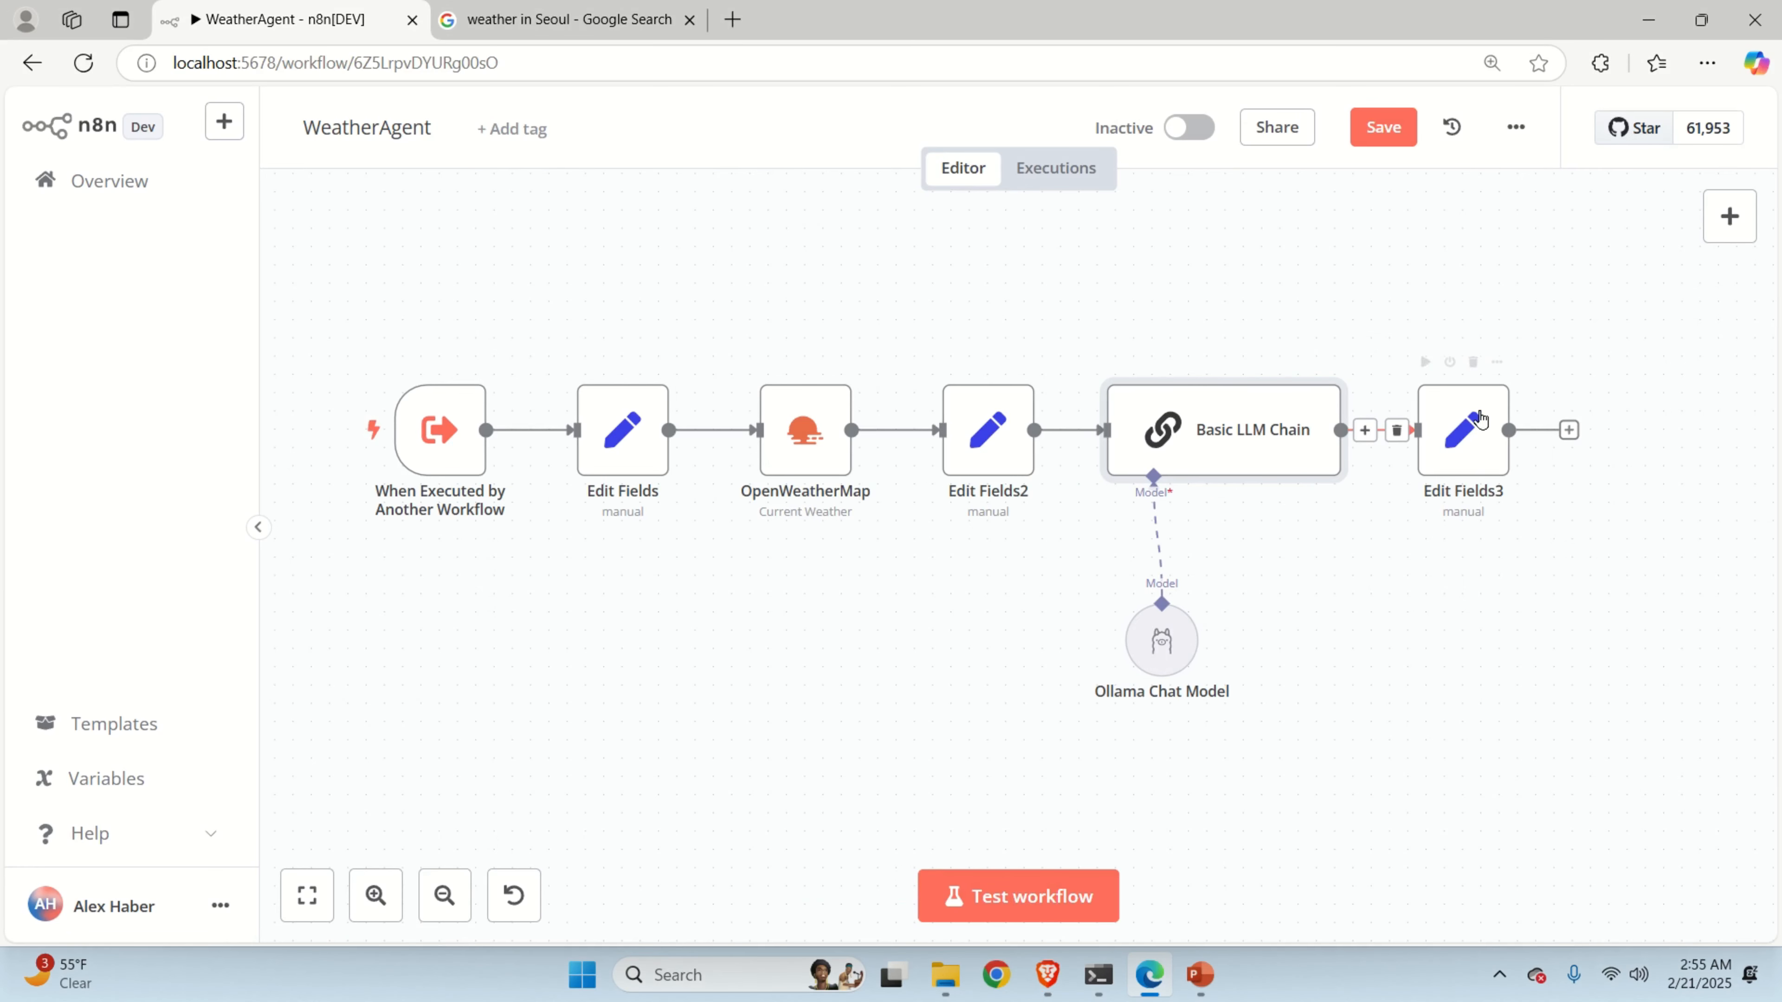
# Save the WeatherAgent changes when leaving for the Overview list.
pyautogui.doubleClick(1468, 453)
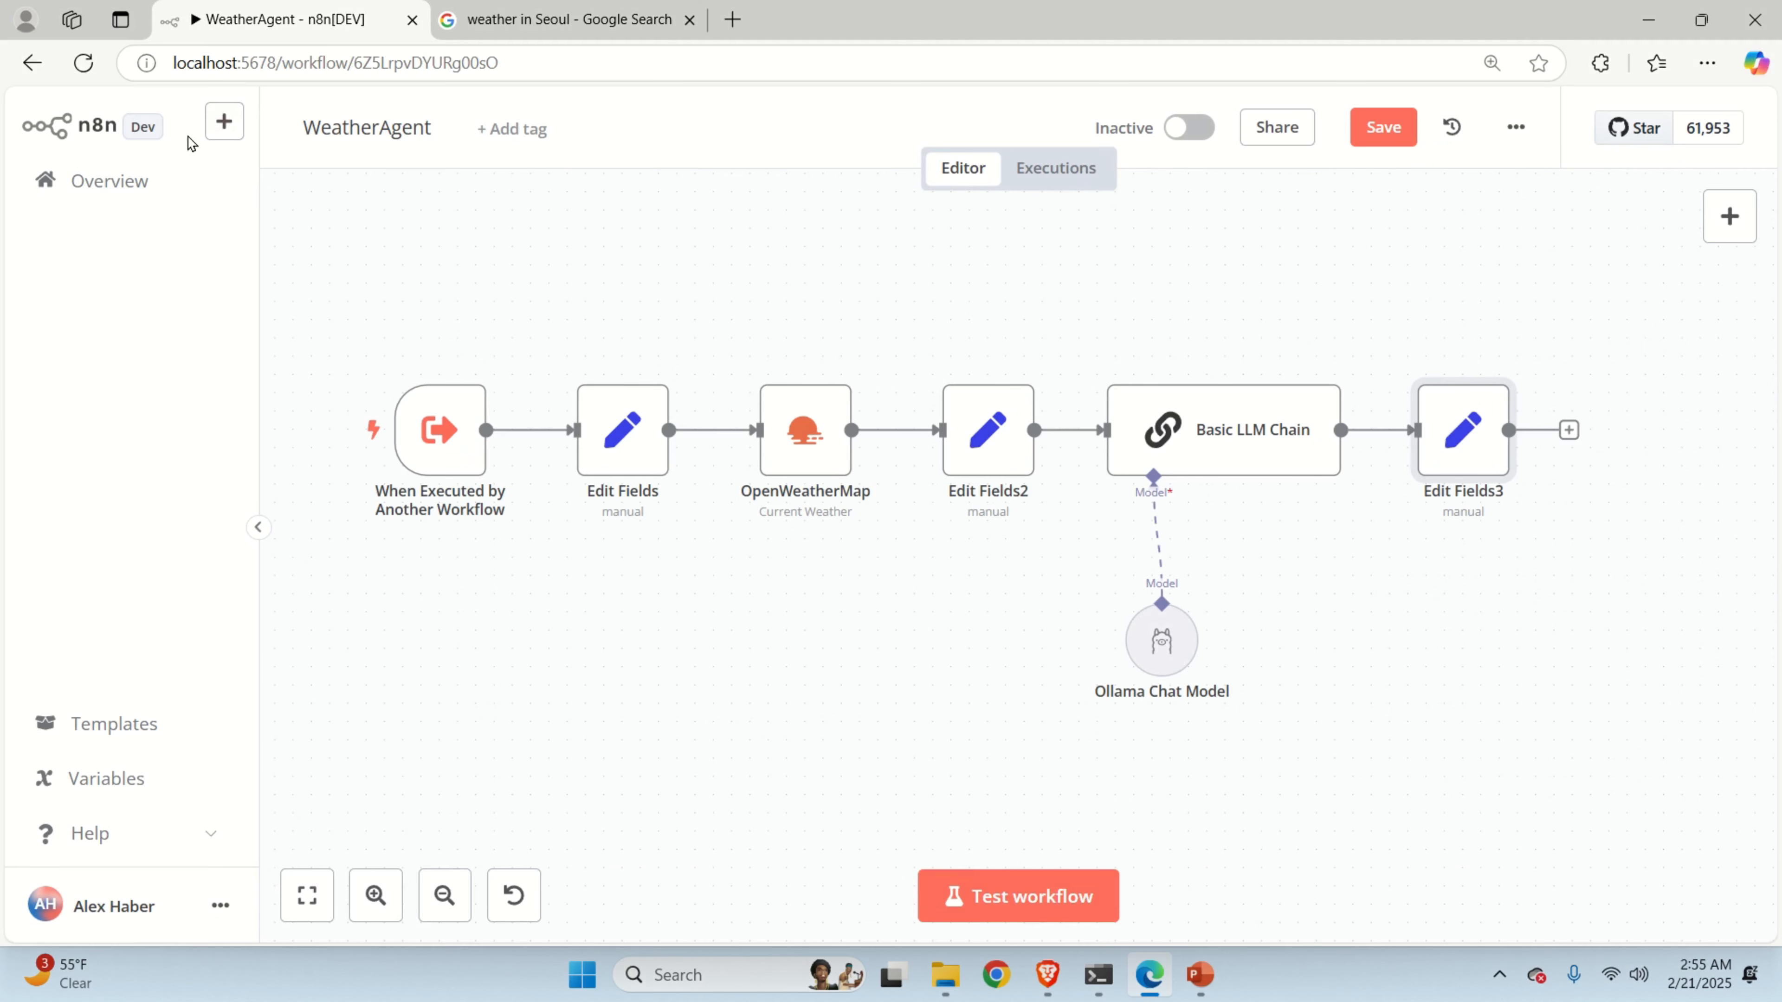
pyautogui.click(111, 182)
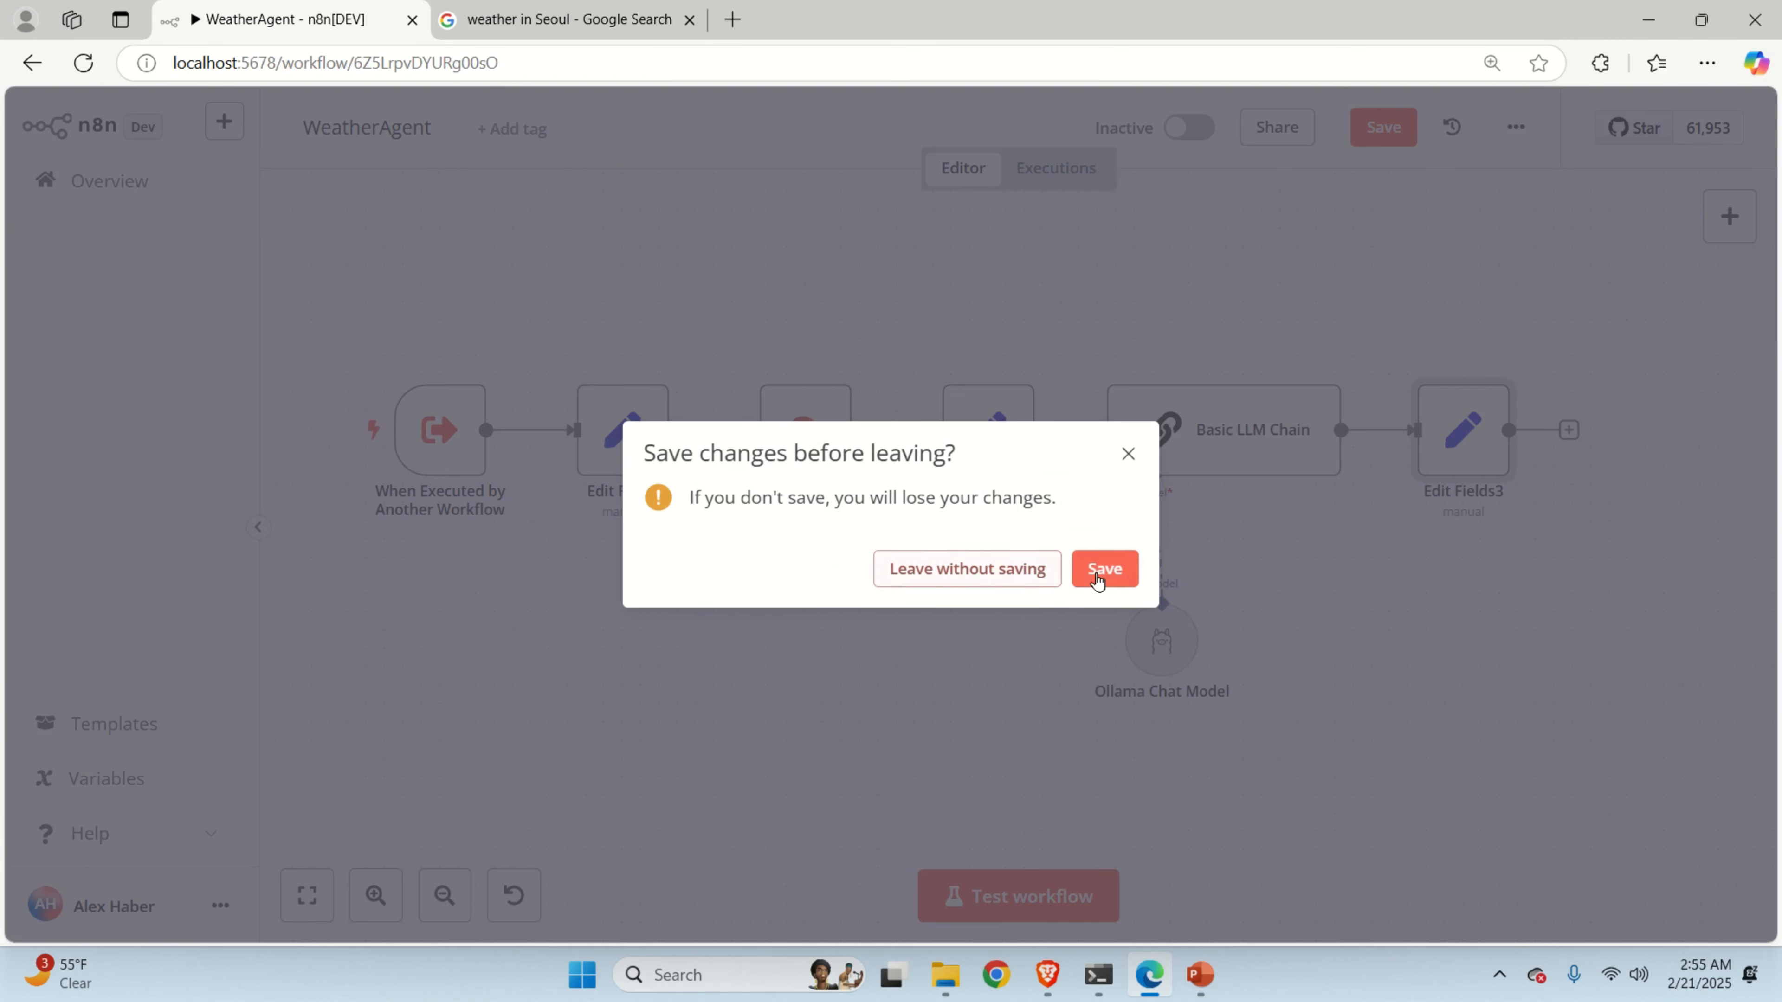
pyautogui.click(1099, 570)
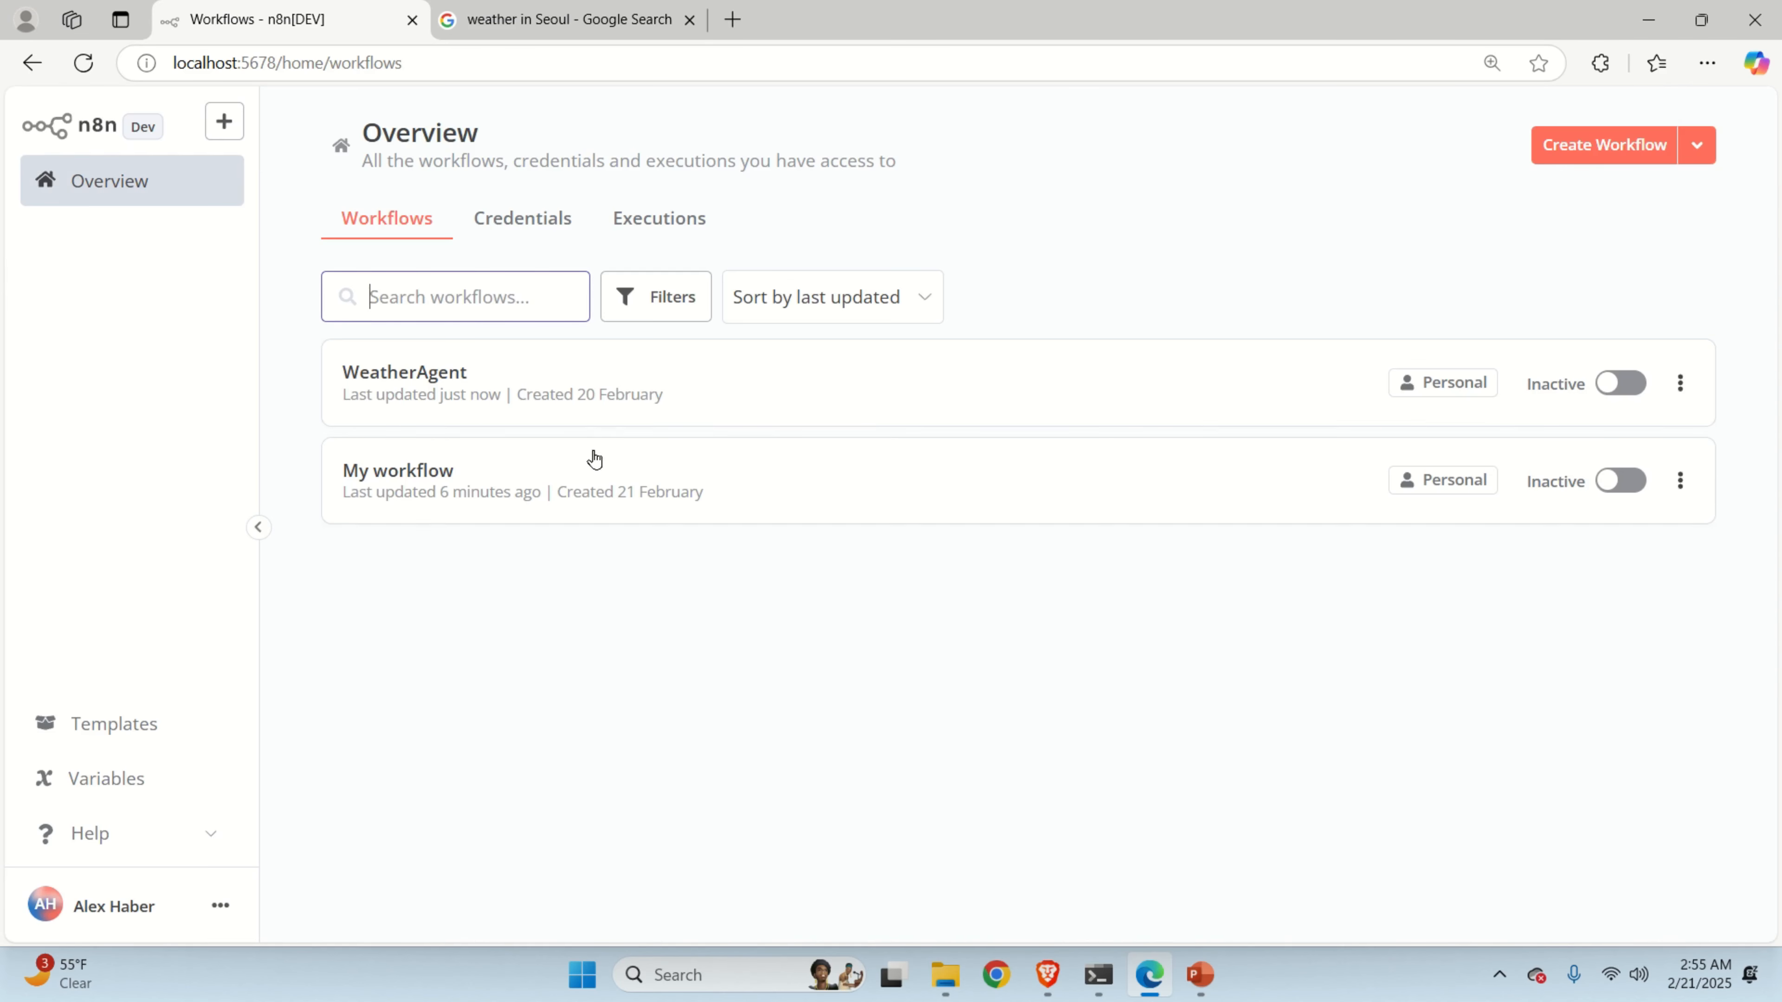
# Open My workflow with its chat panel, shrunk so the AI Agent canvas shows fully.
pyautogui.click(561, 486)
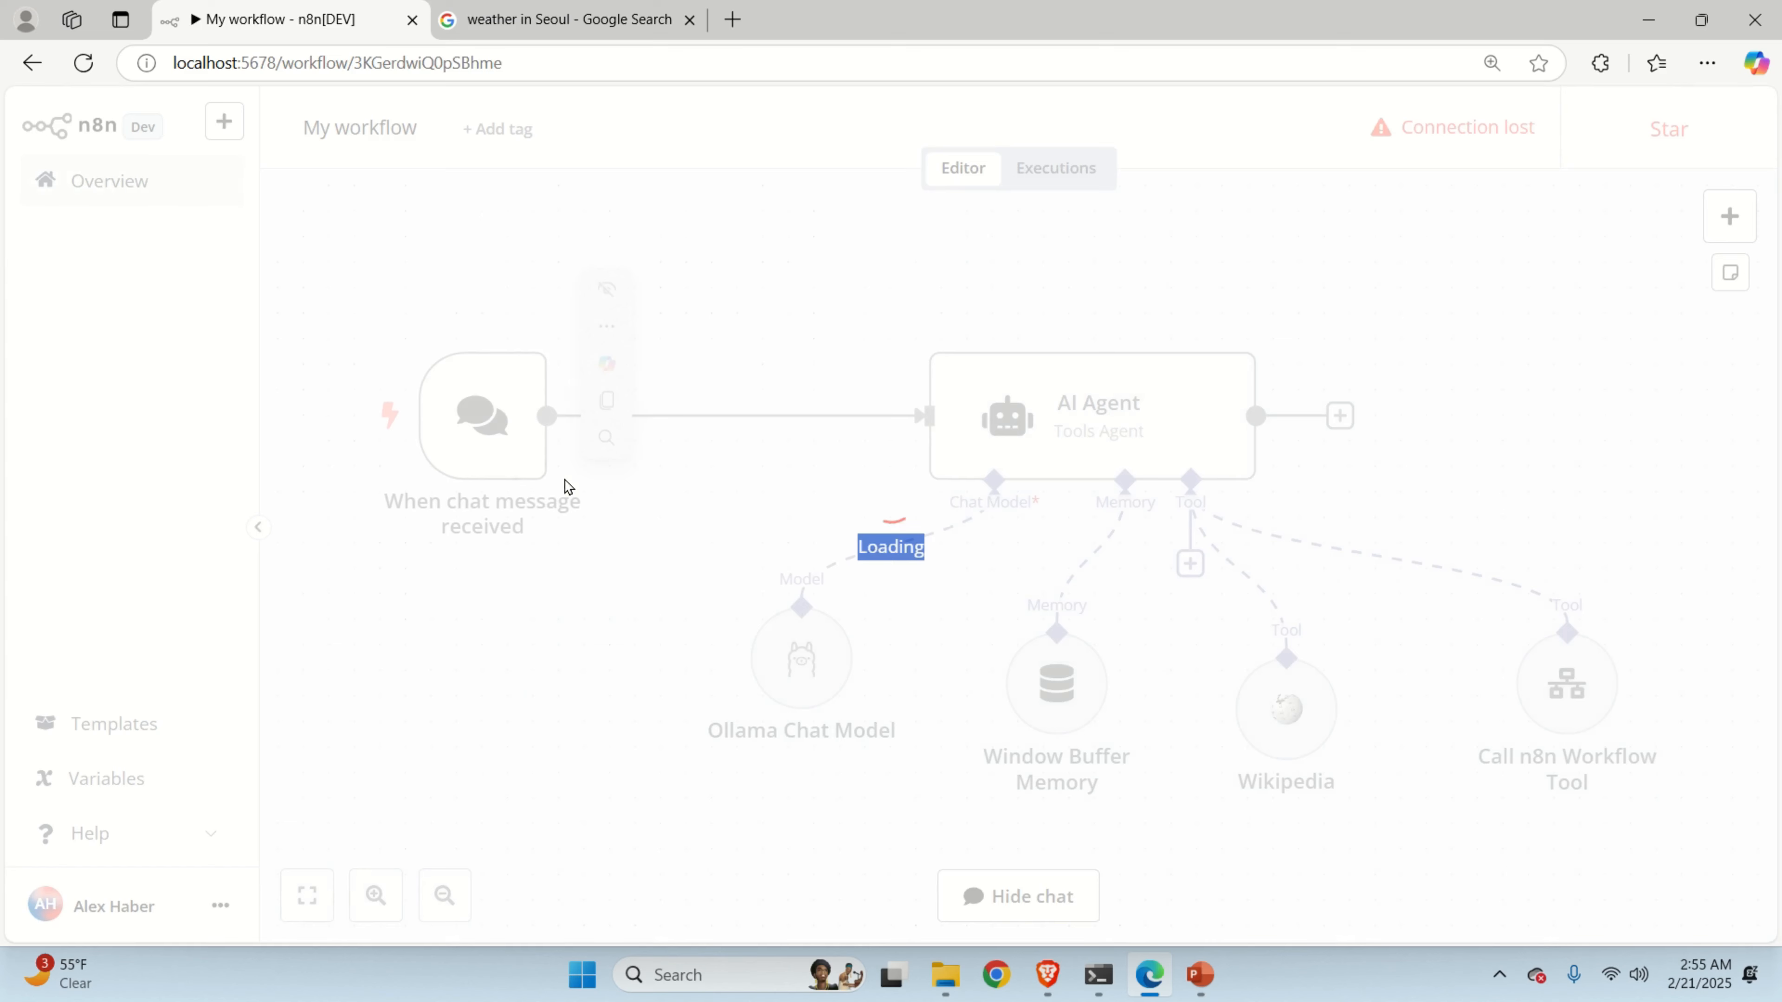
pyautogui.click(1006, 898)
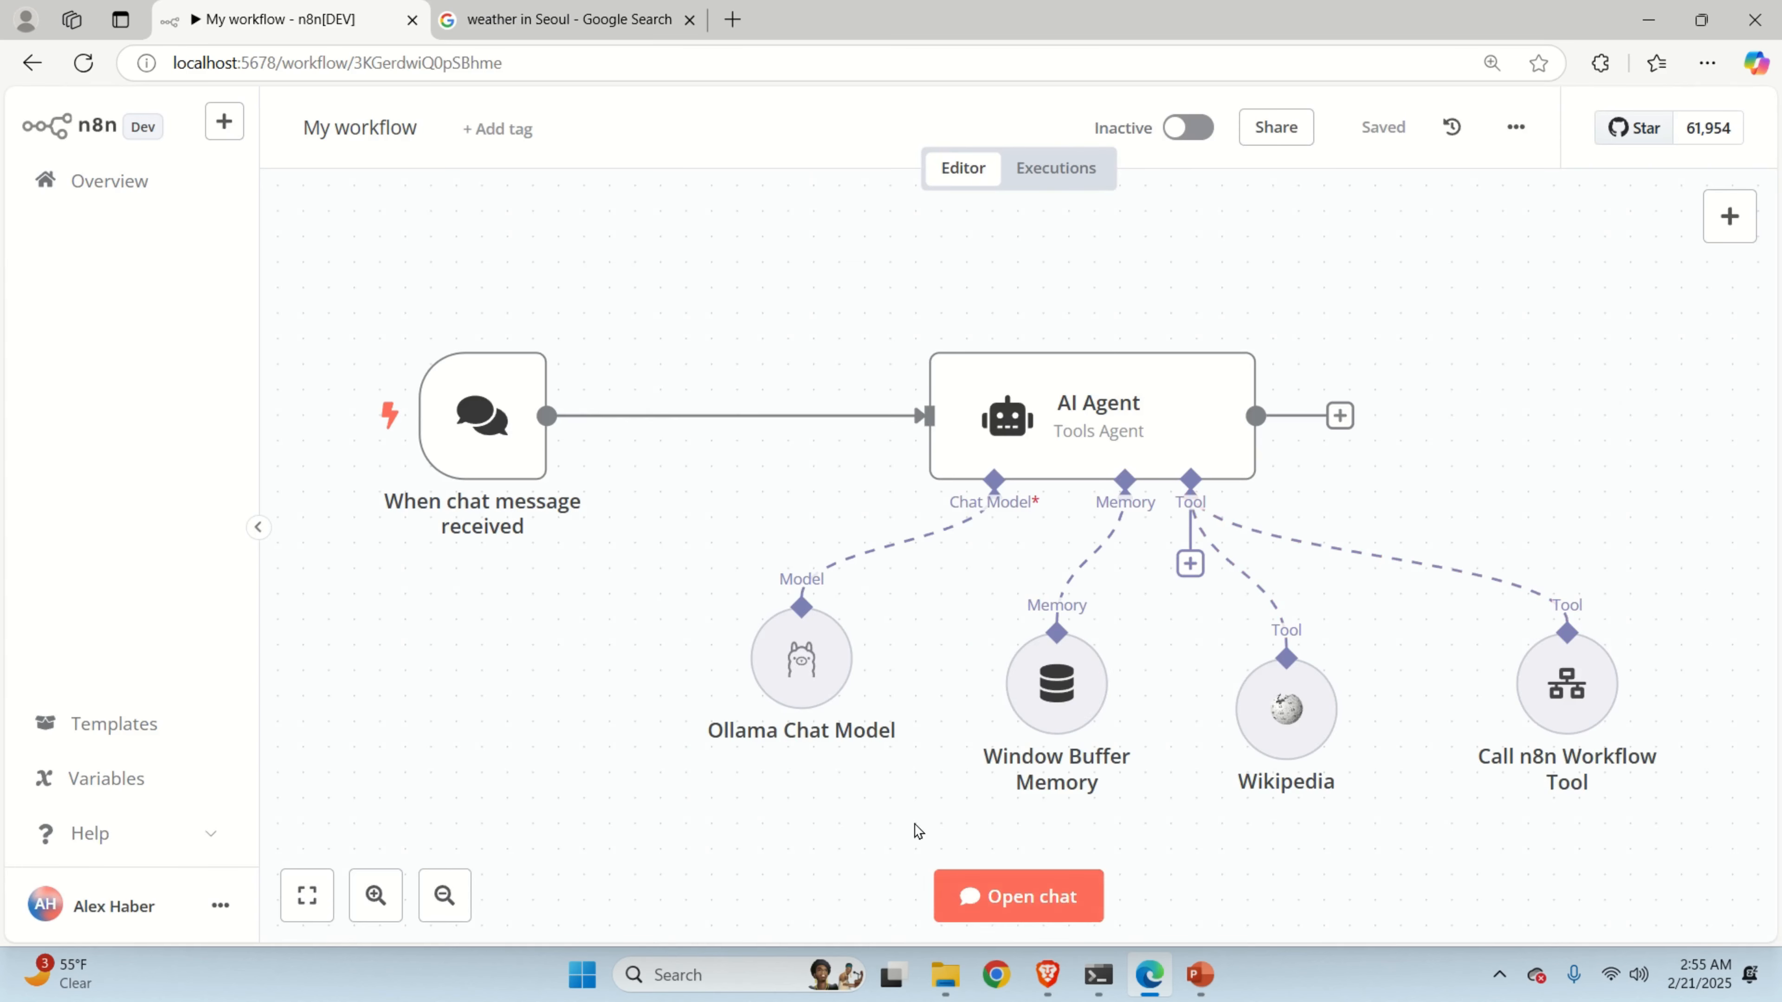
pyautogui.click(1006, 898)
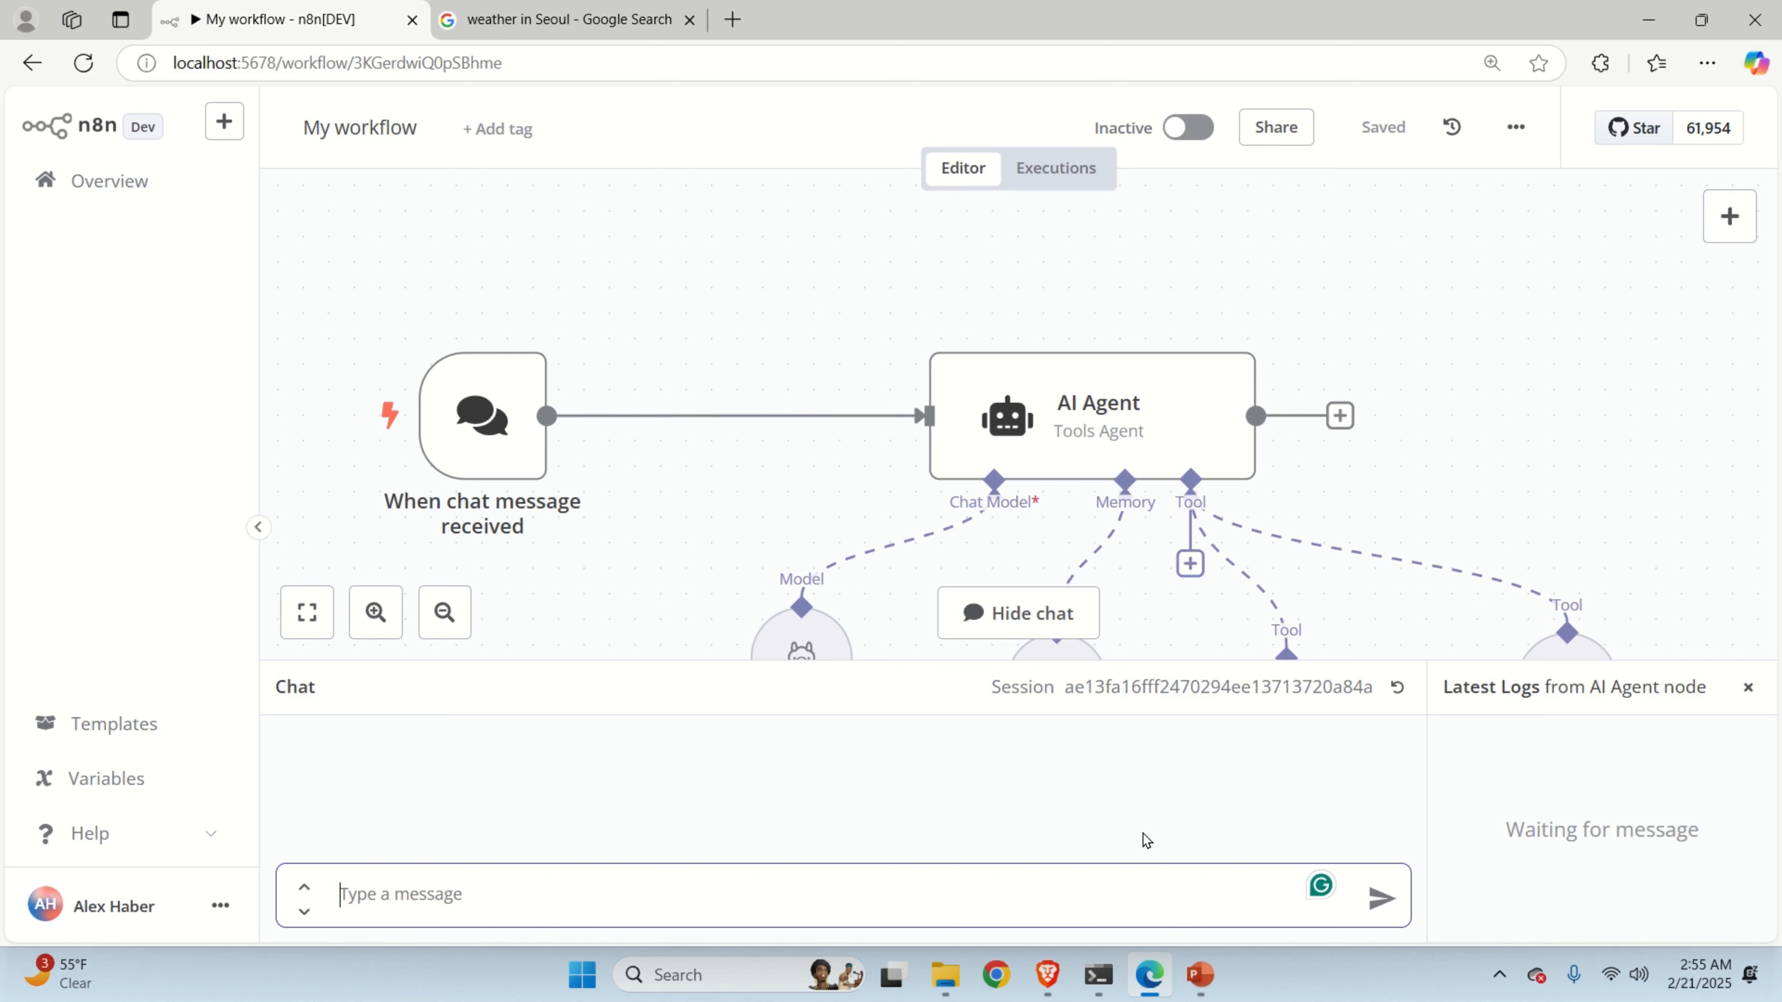
pyautogui.moveTo(1400, 660); pyautogui.dragTo(1402, 772)
pyautogui.scroll(-3, 1299, 499)
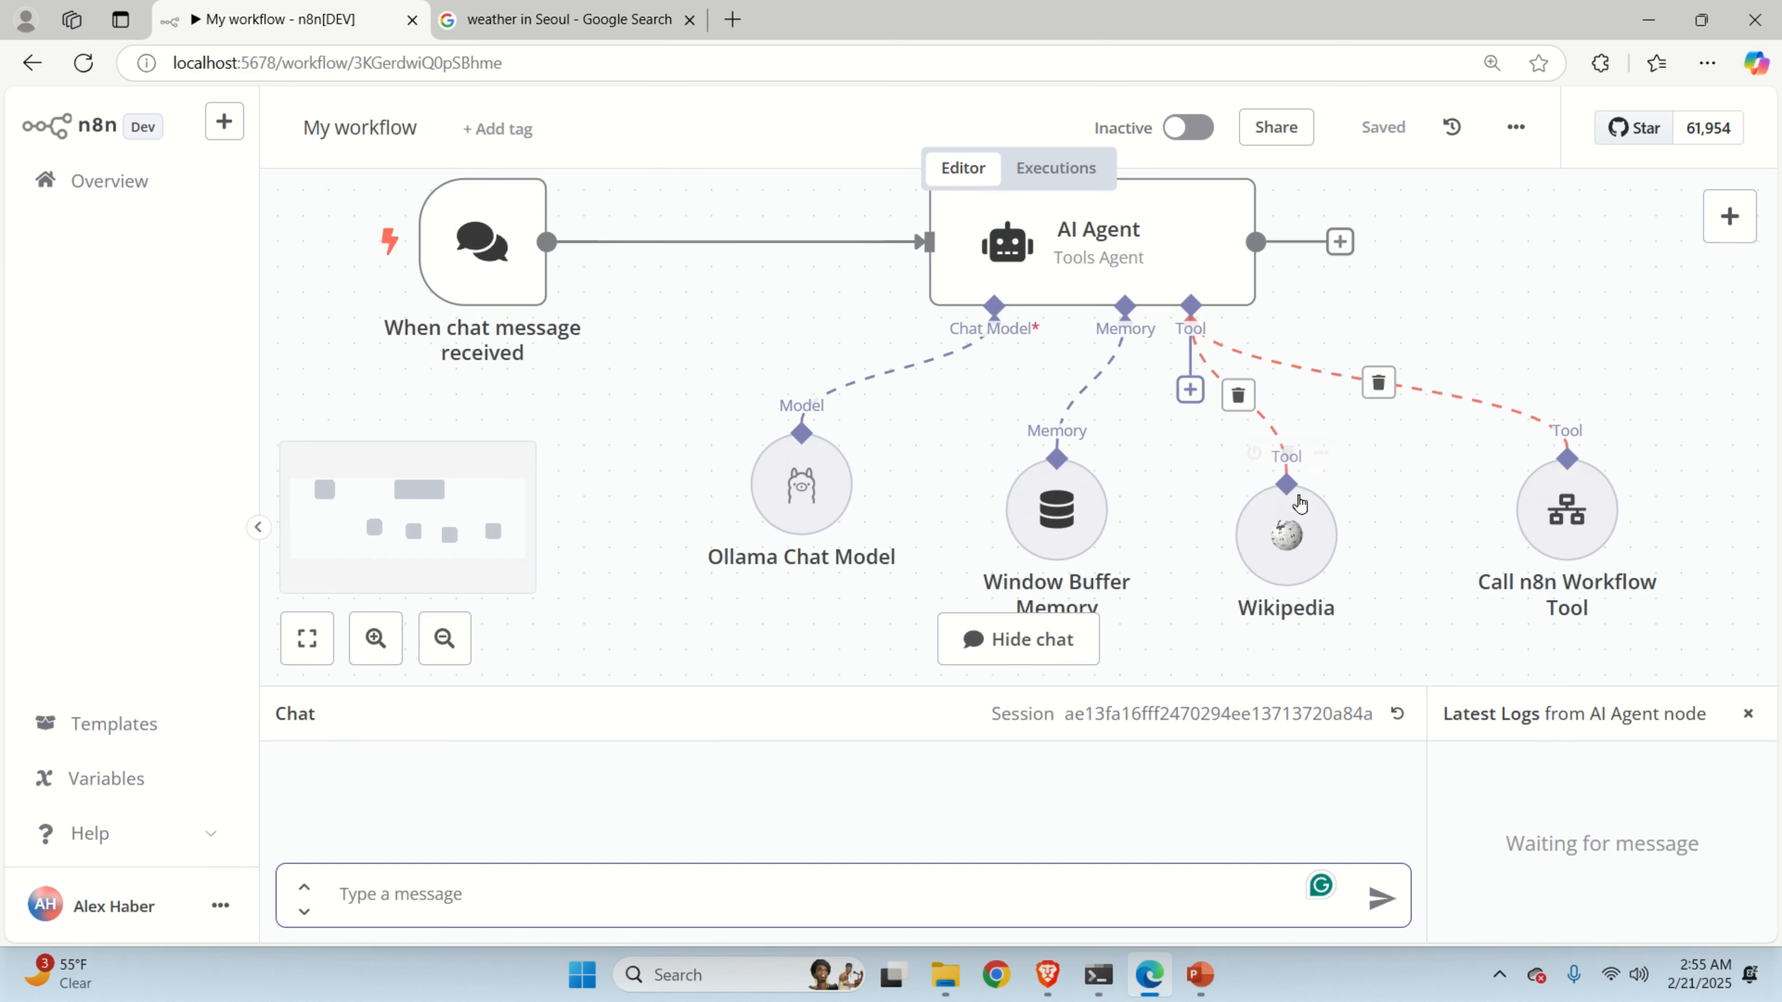
pyautogui.moveTo(1490, 371); pyautogui.dragTo(1361, 374)
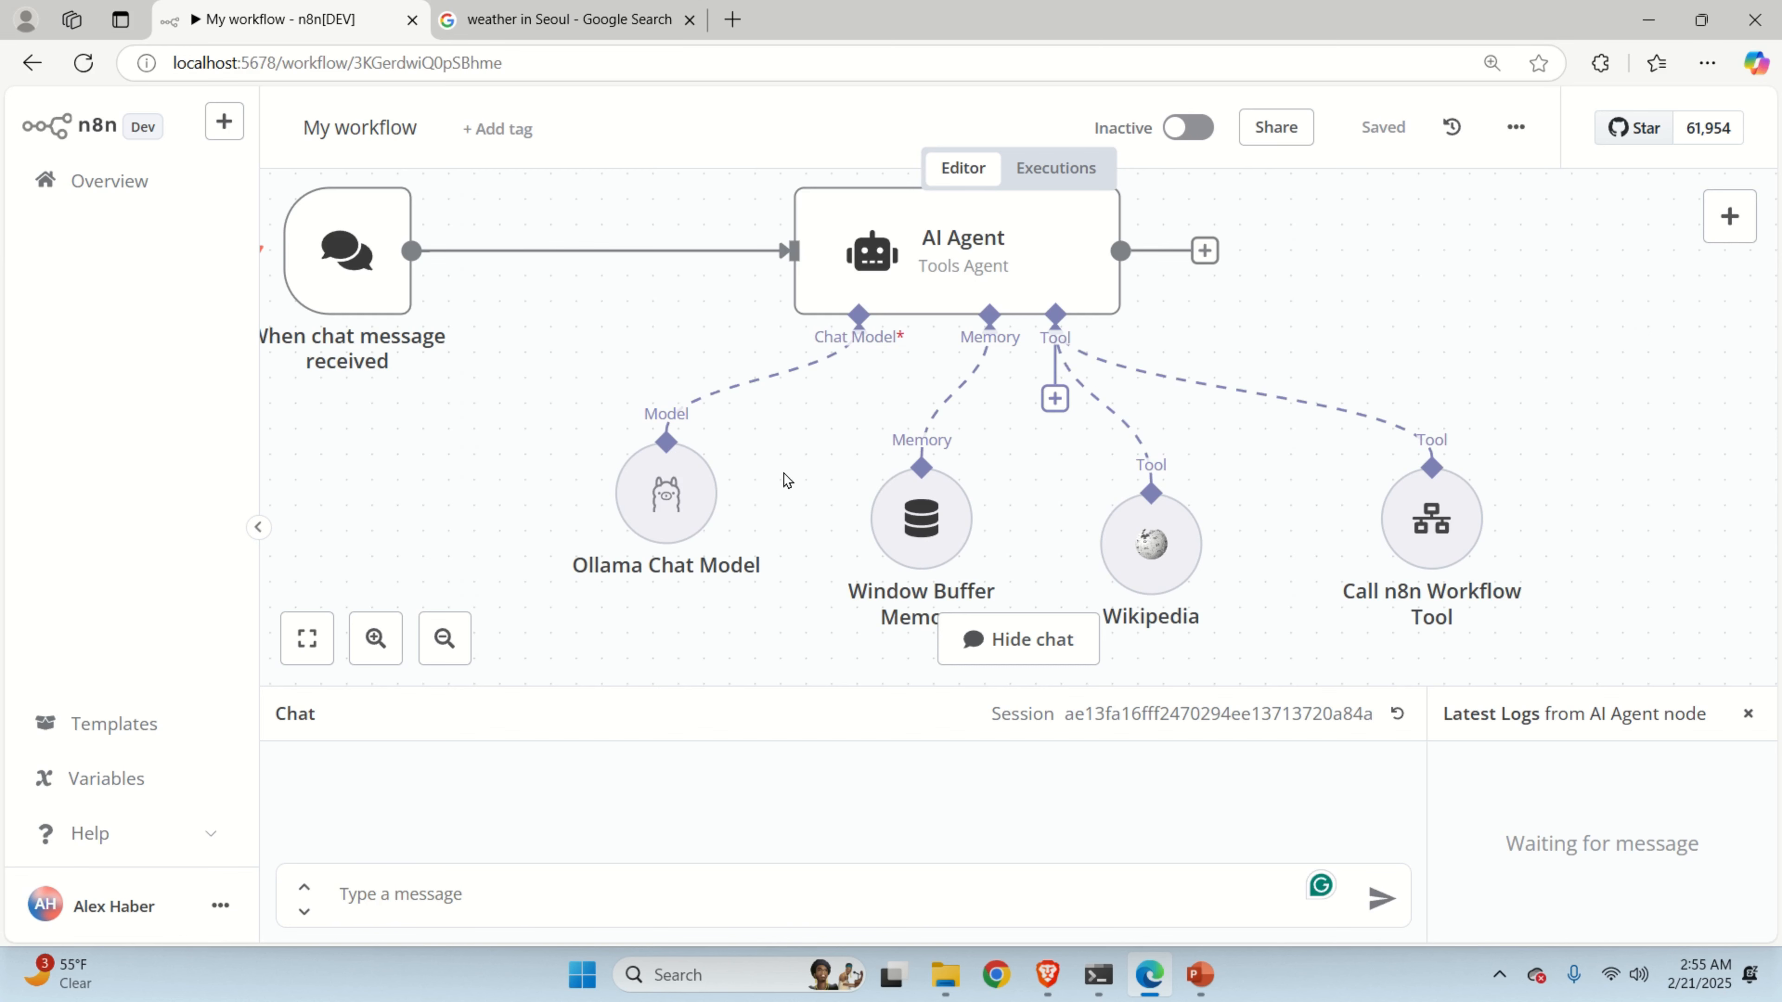
pyautogui.doubleClick(653, 509)
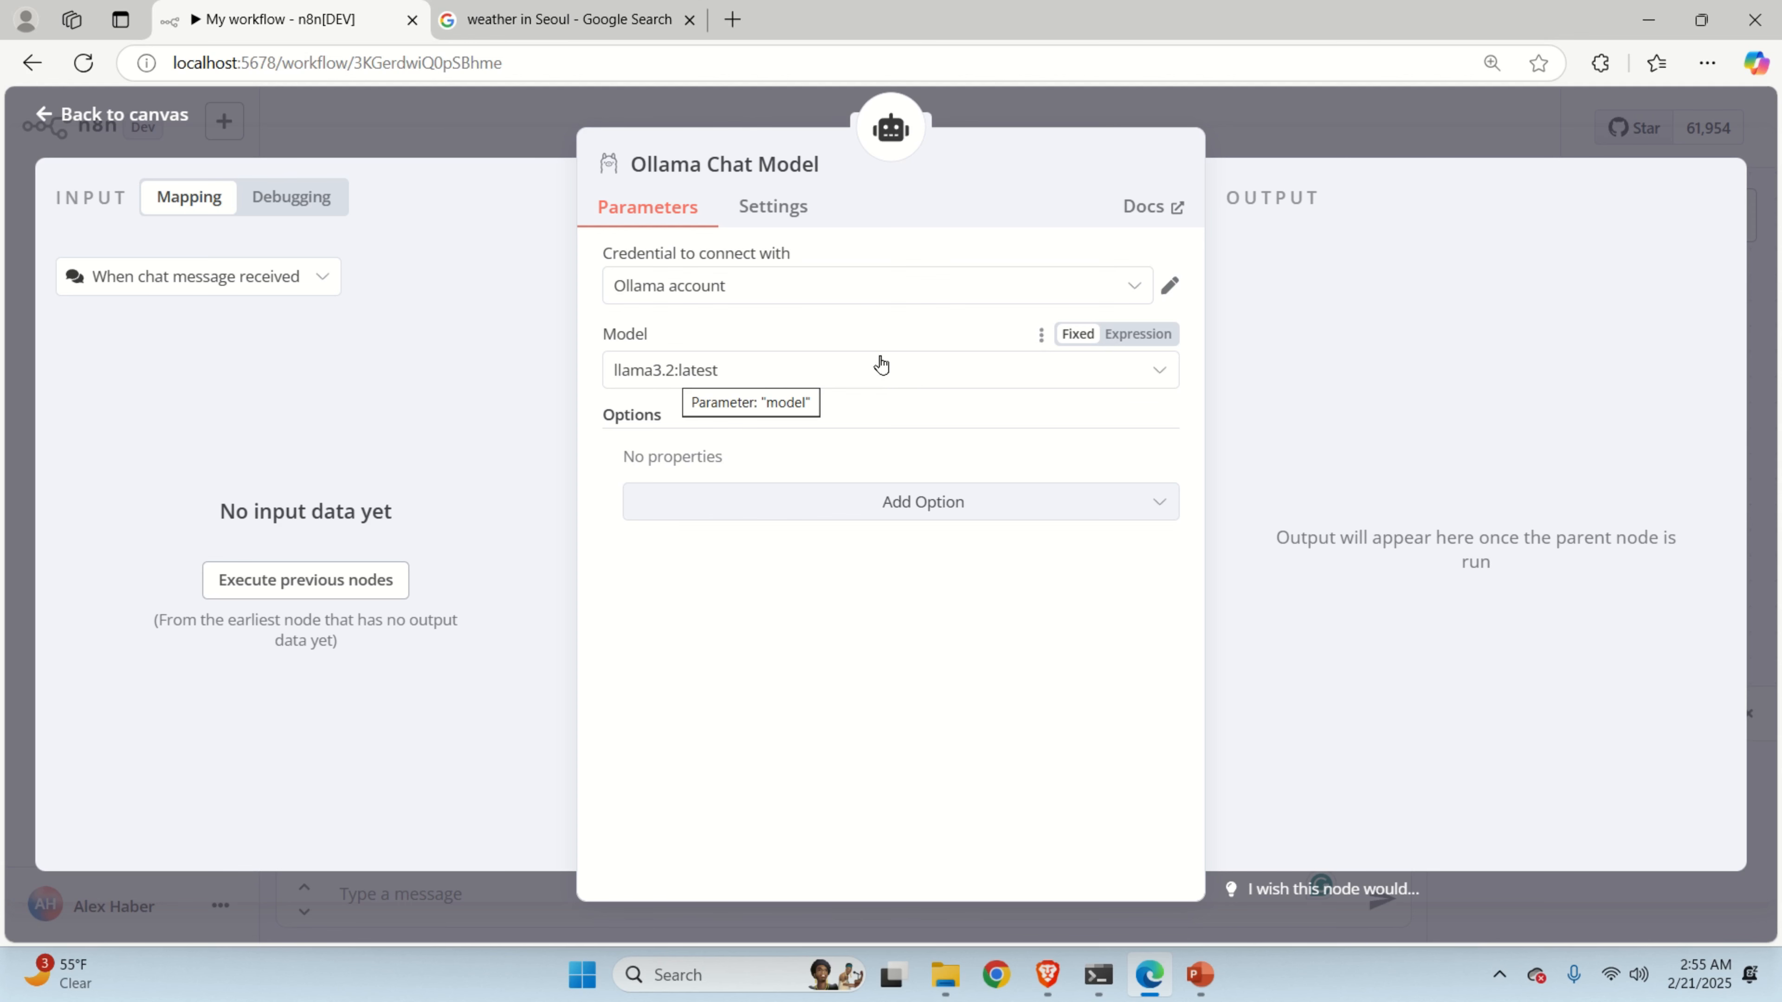
pyautogui.click(1251, 116)
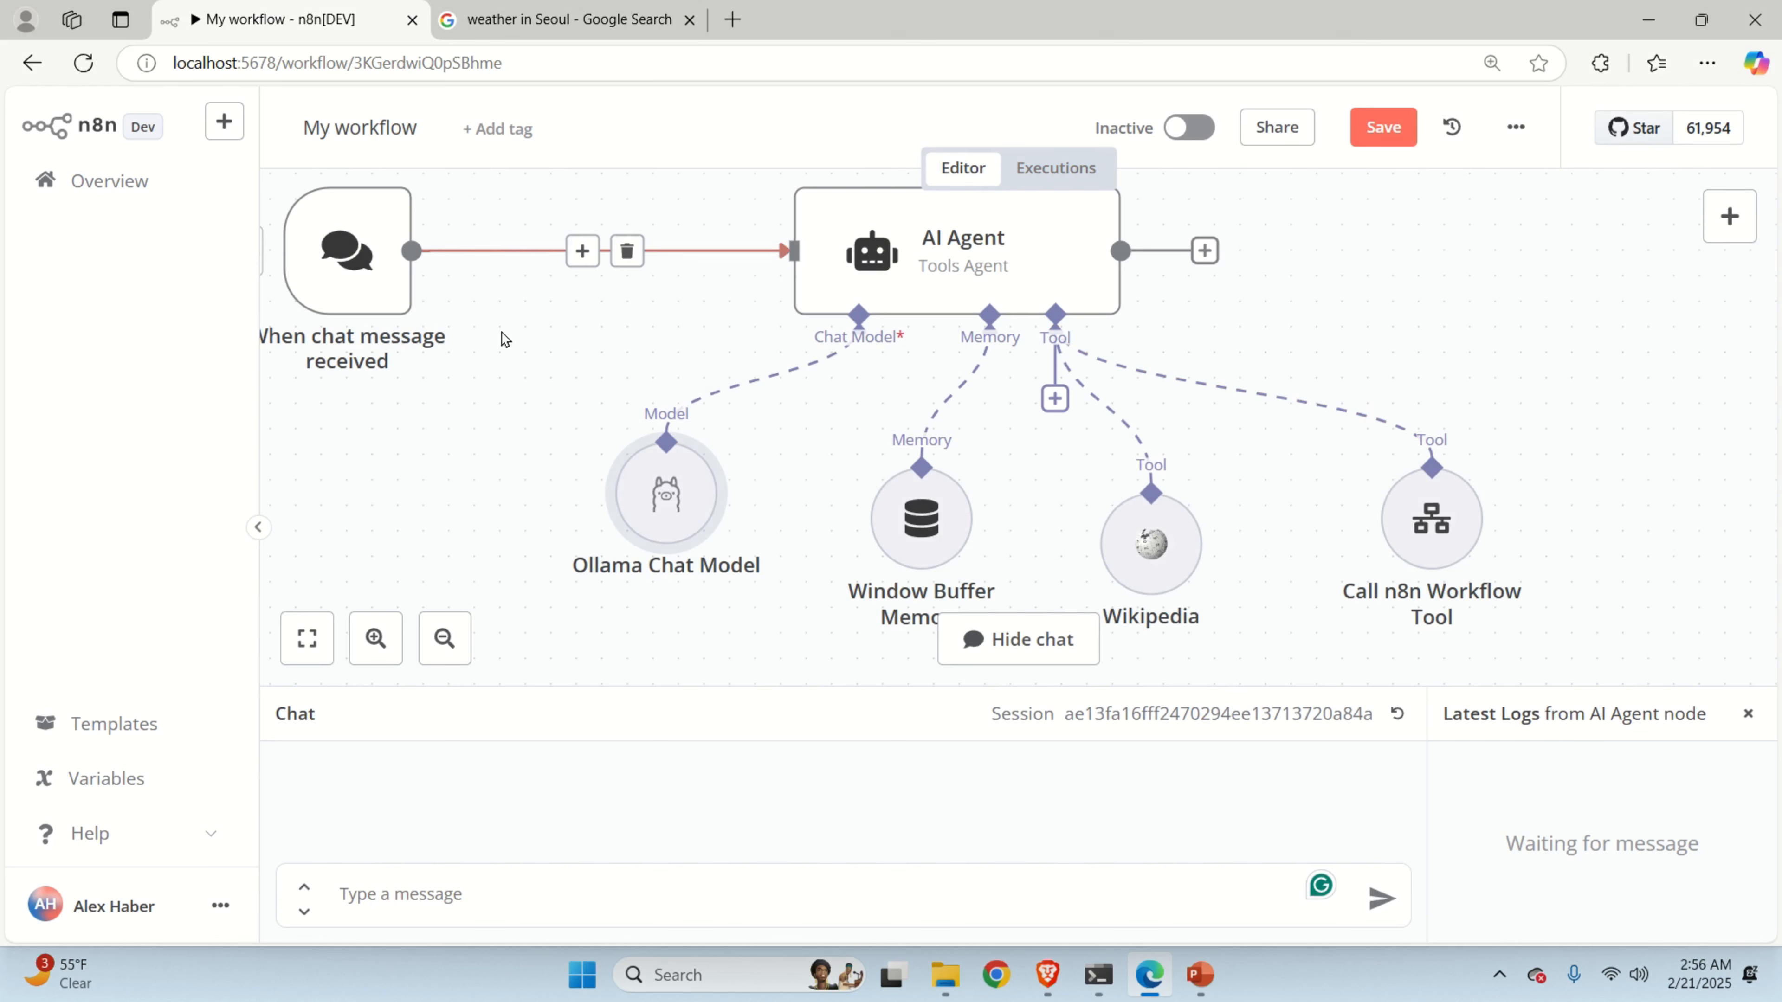
pyautogui.scroll(2, 569, 316)
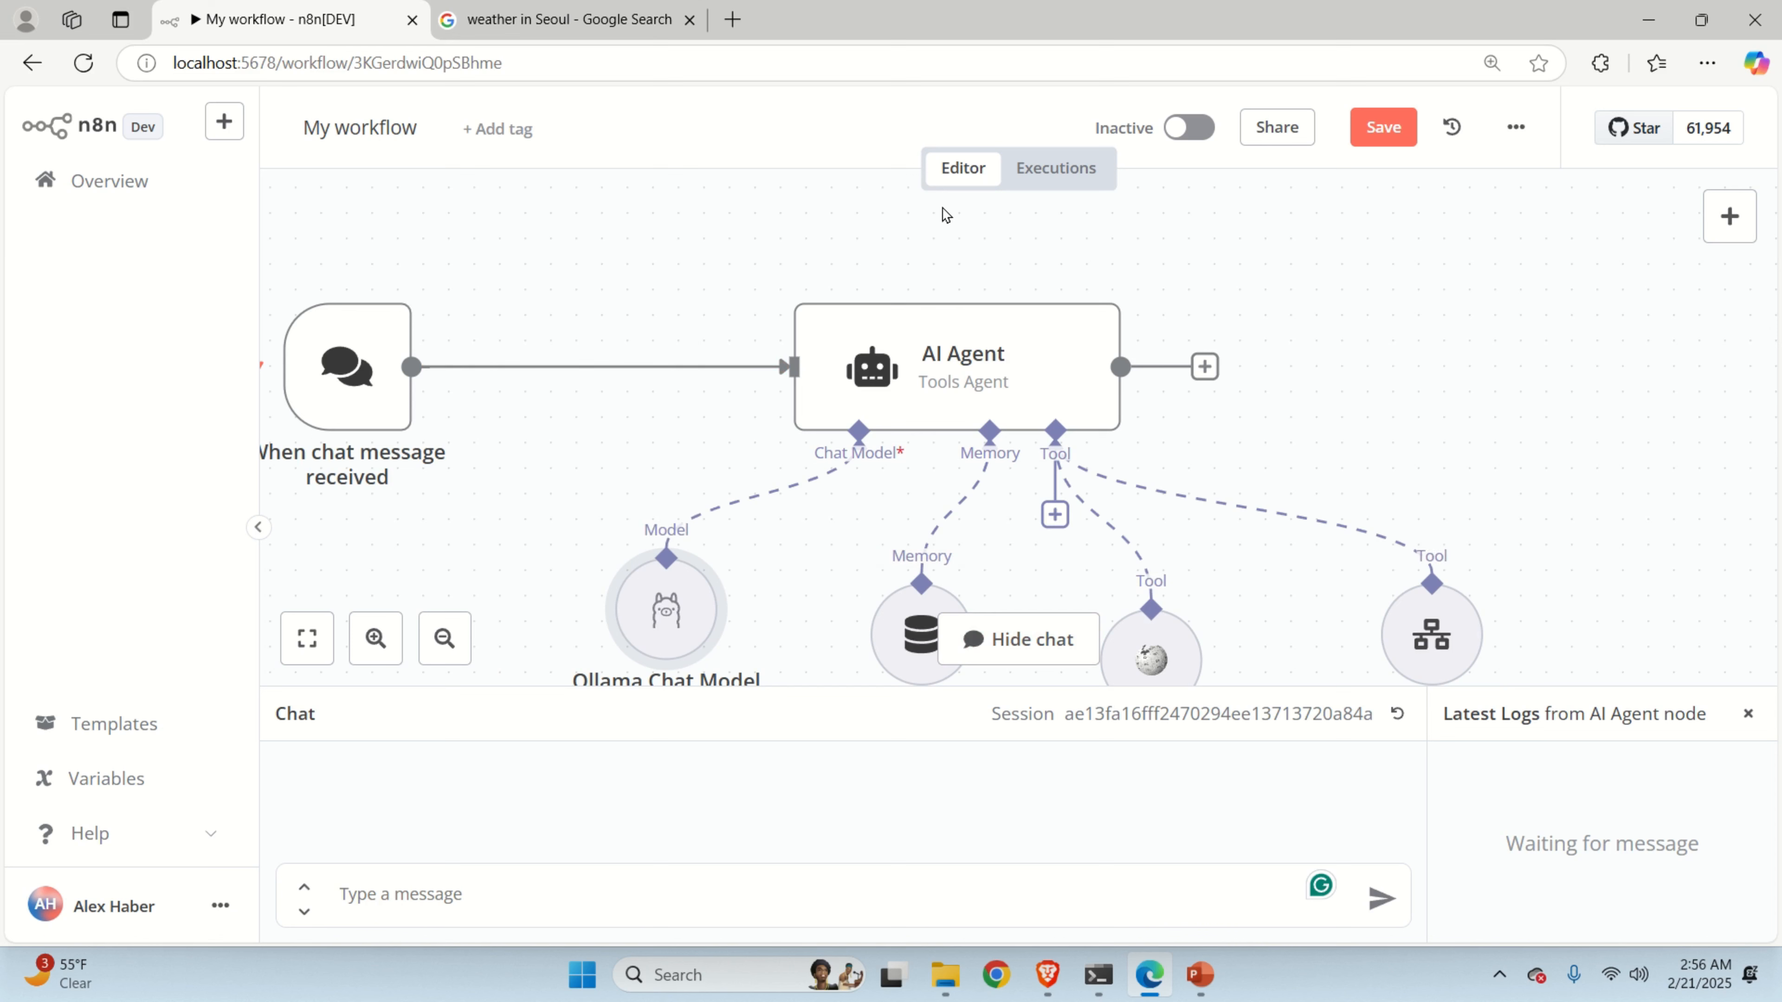
pyautogui.scroll(-1, 1555, 312)
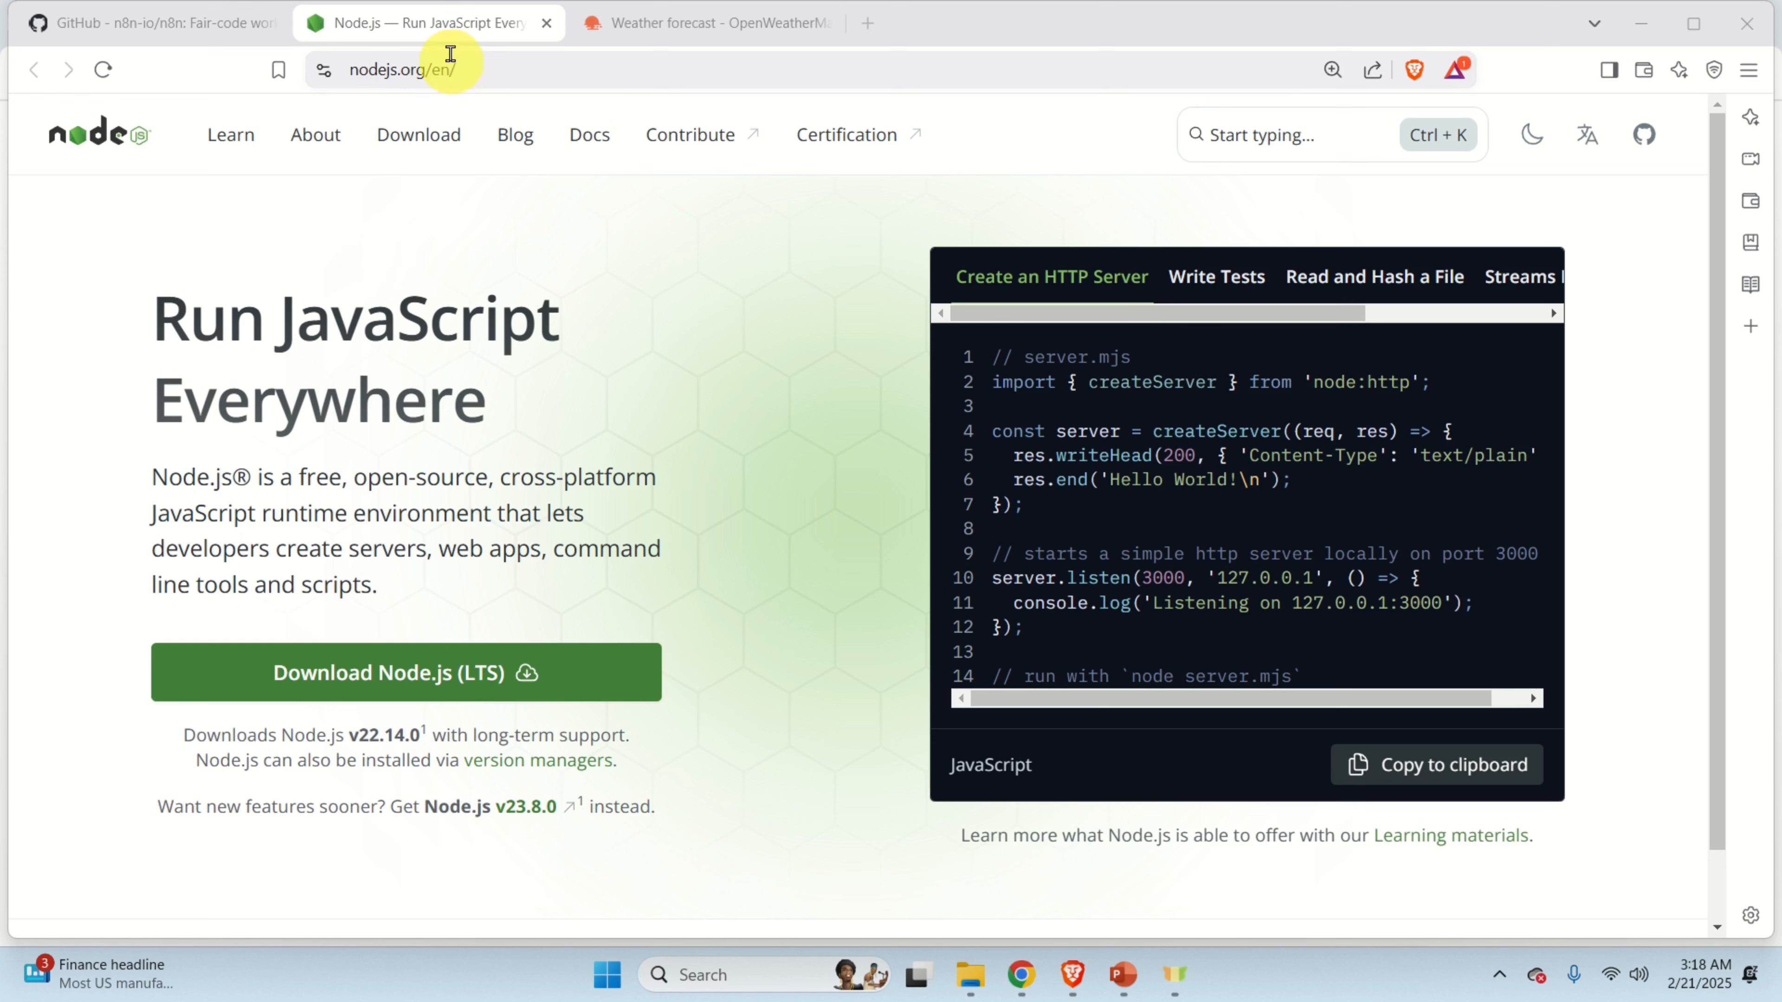
# Save the Node.js v22.14.0 LTS installer to Downloads and show it in File Explorer.
pyautogui.click(470, 76)
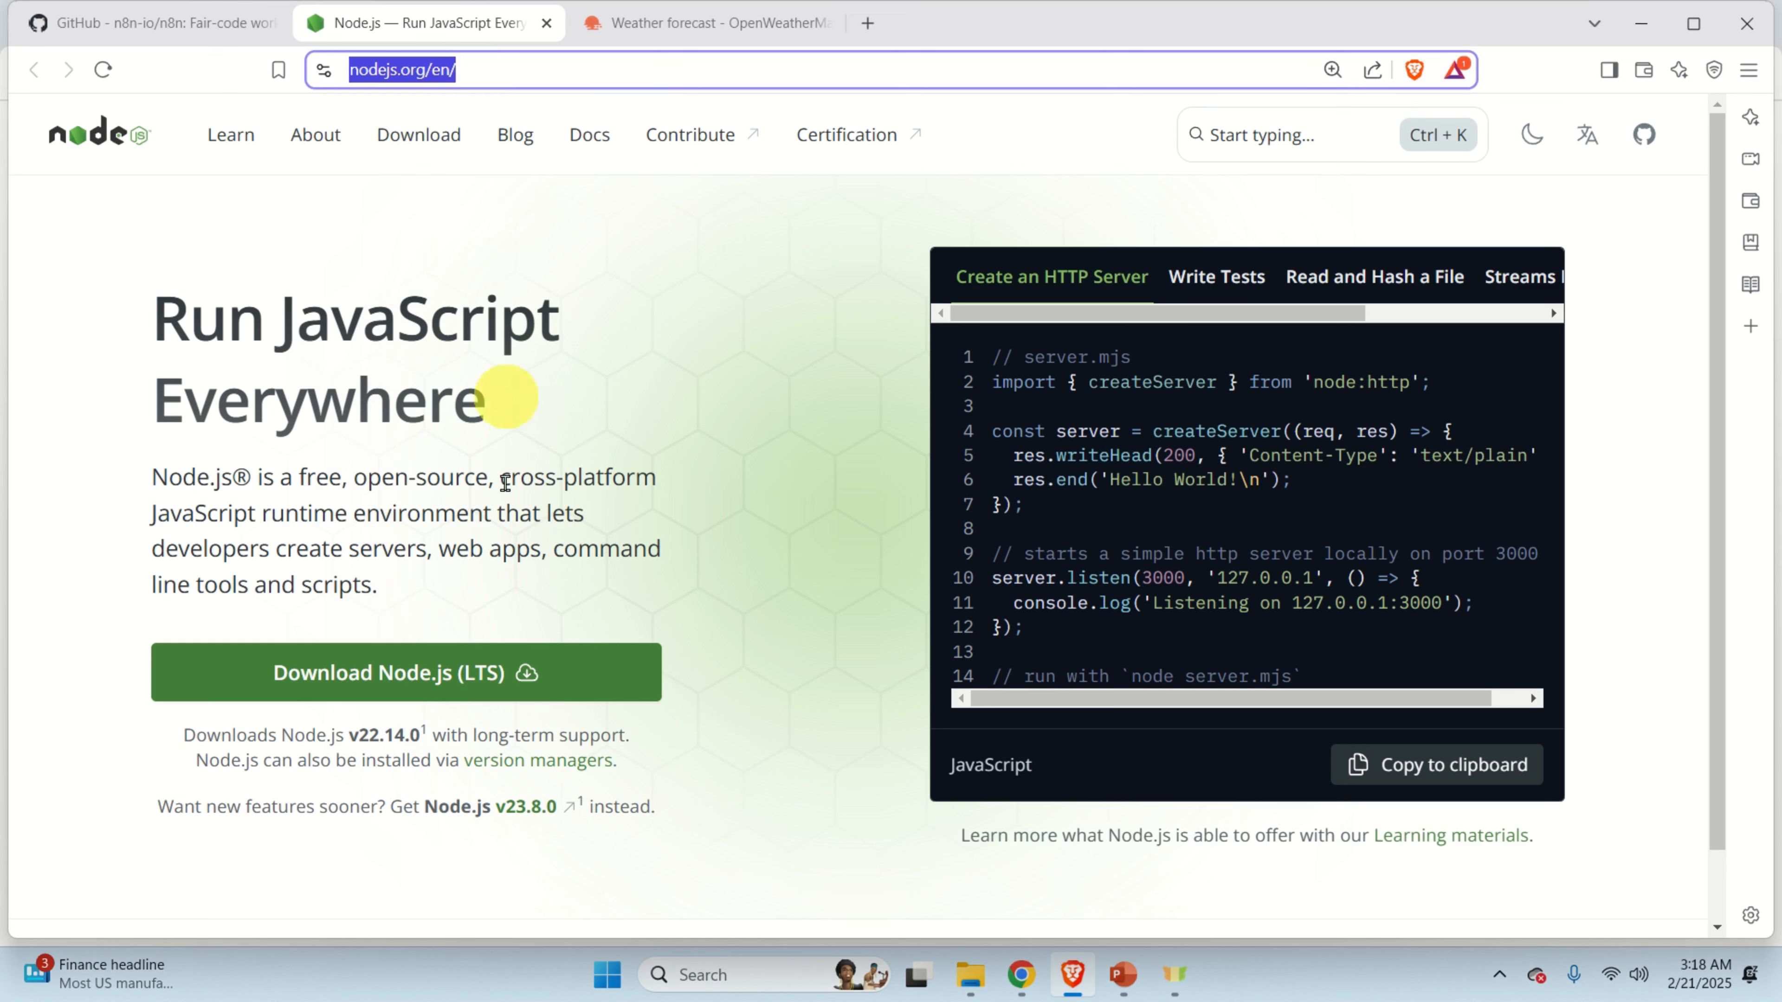
pyautogui.click(416, 686)
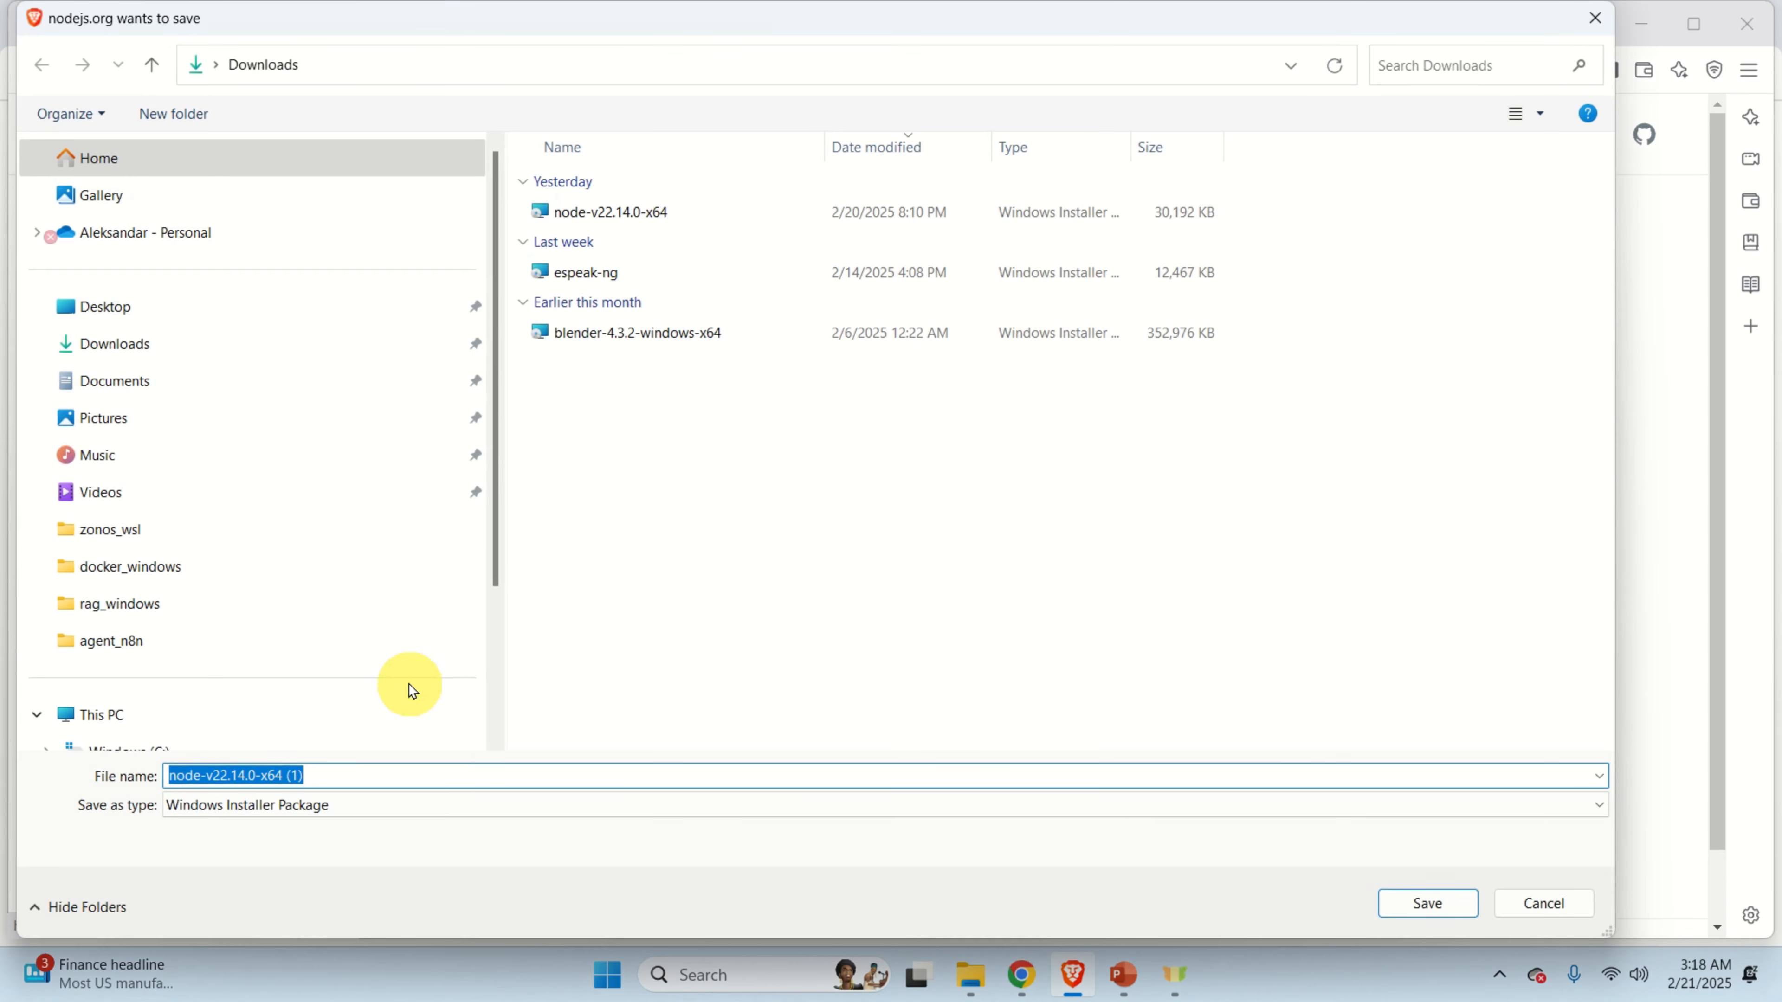
pyautogui.click(1427, 904)
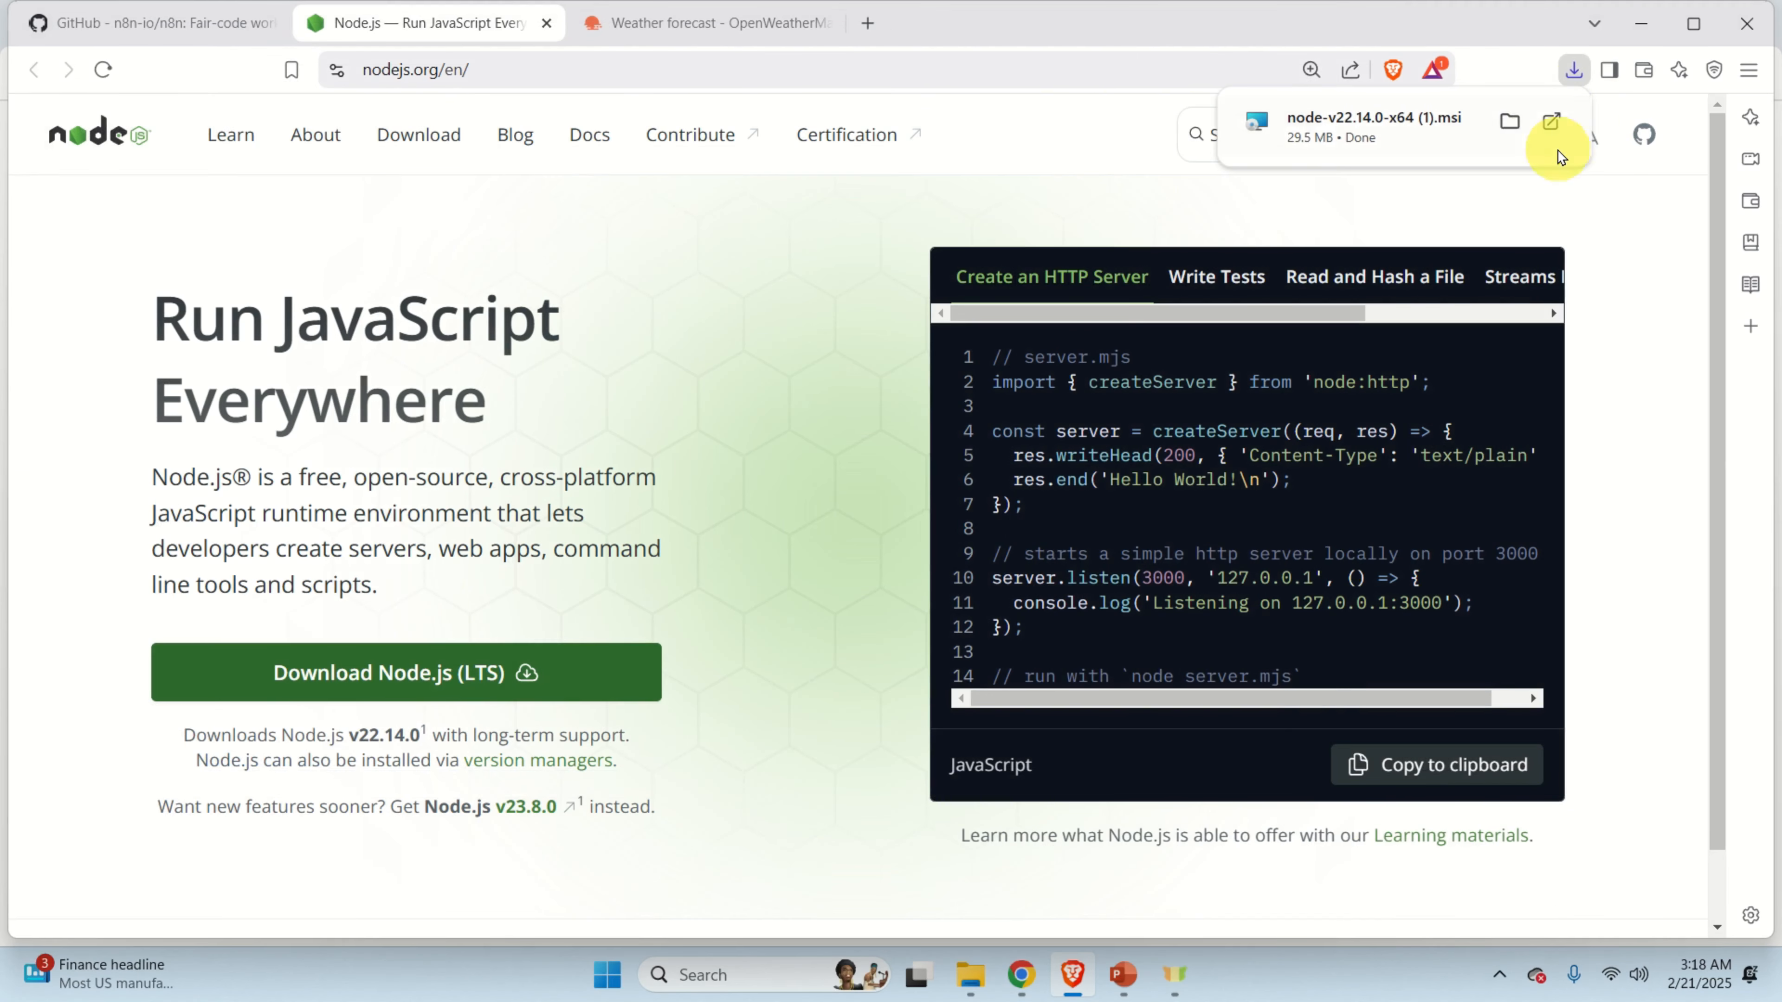
pyautogui.click(1510, 124)
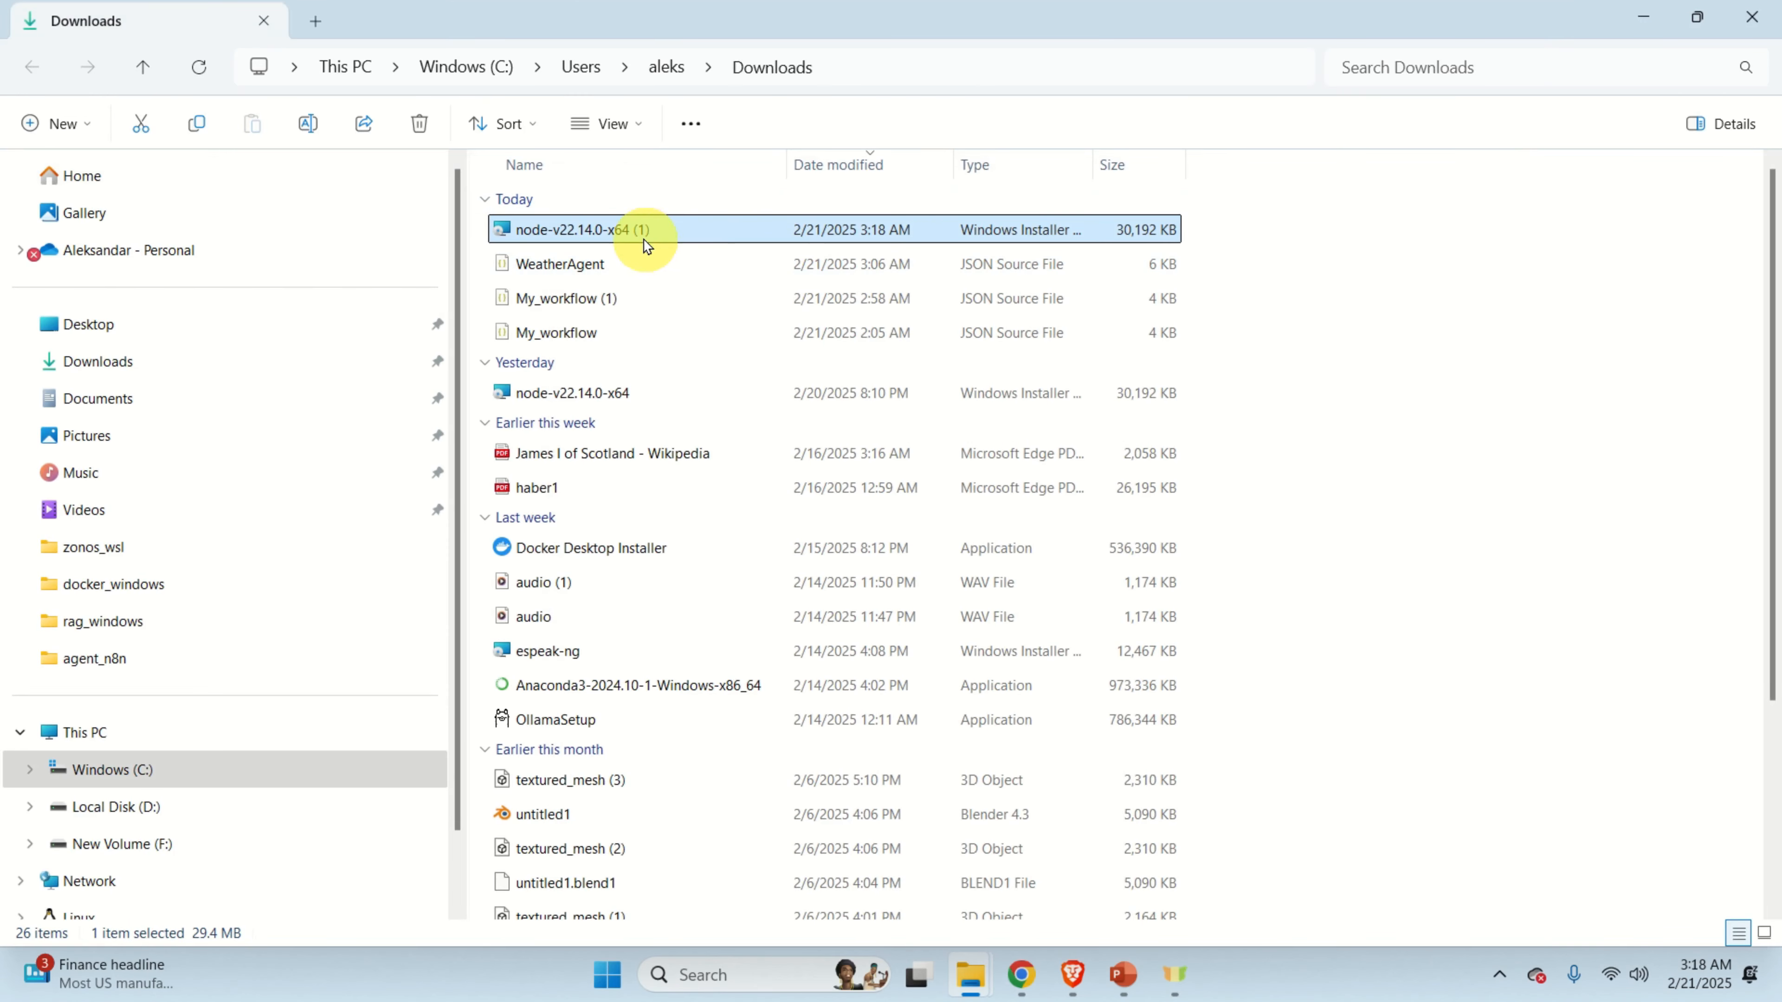
# Install Node.js to C:\Program Files\nodejs\ with default features and automatic native-module tools enabled.
pyautogui.doubleClick(644, 237)
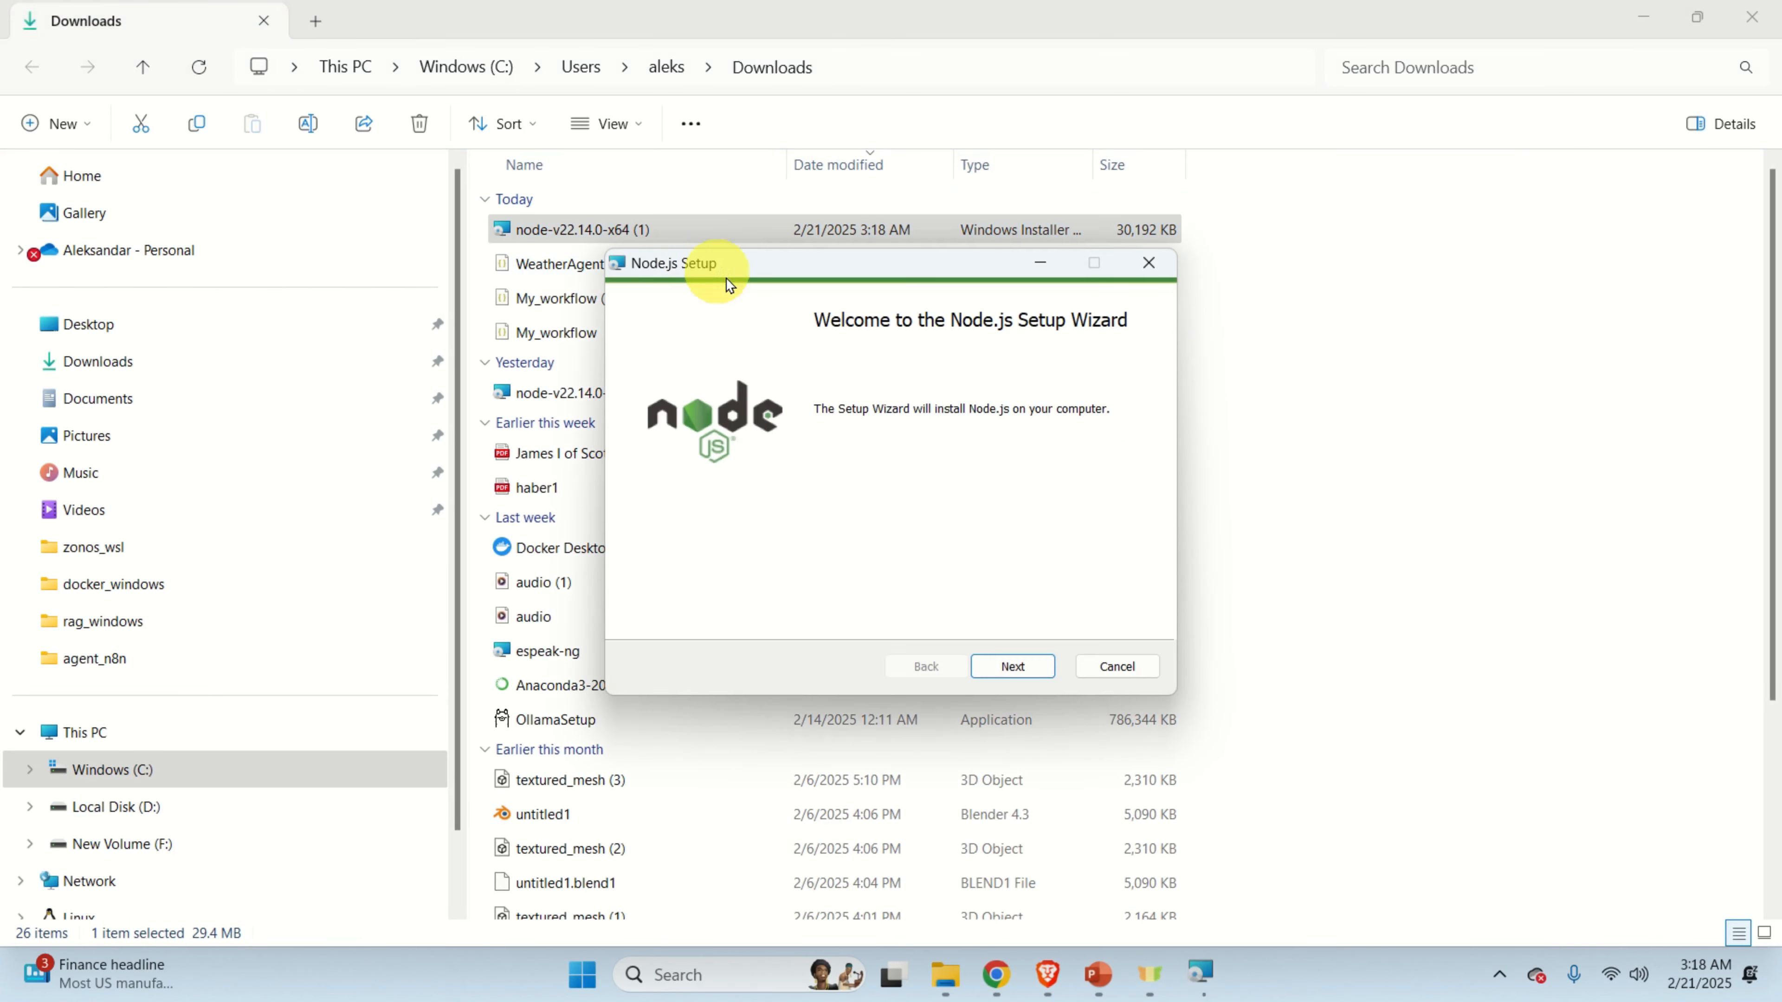
pyautogui.click(1028, 671)
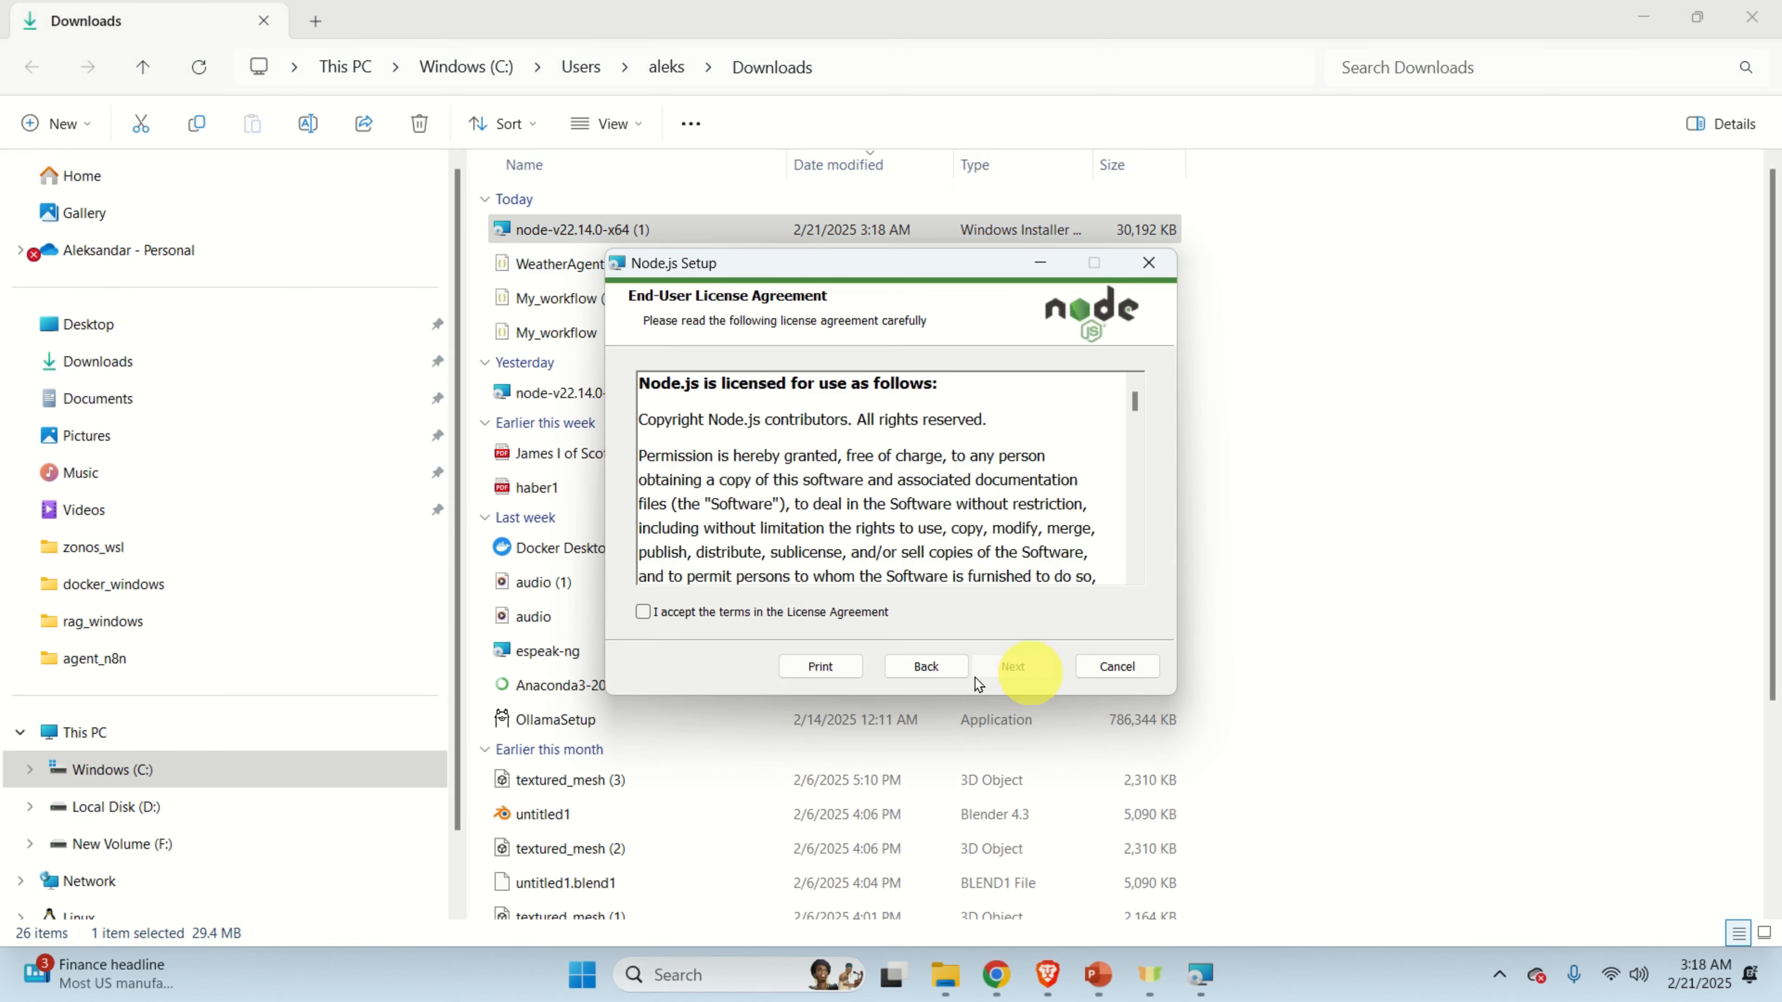
pyautogui.click(642, 615)
pyautogui.click(1019, 671)
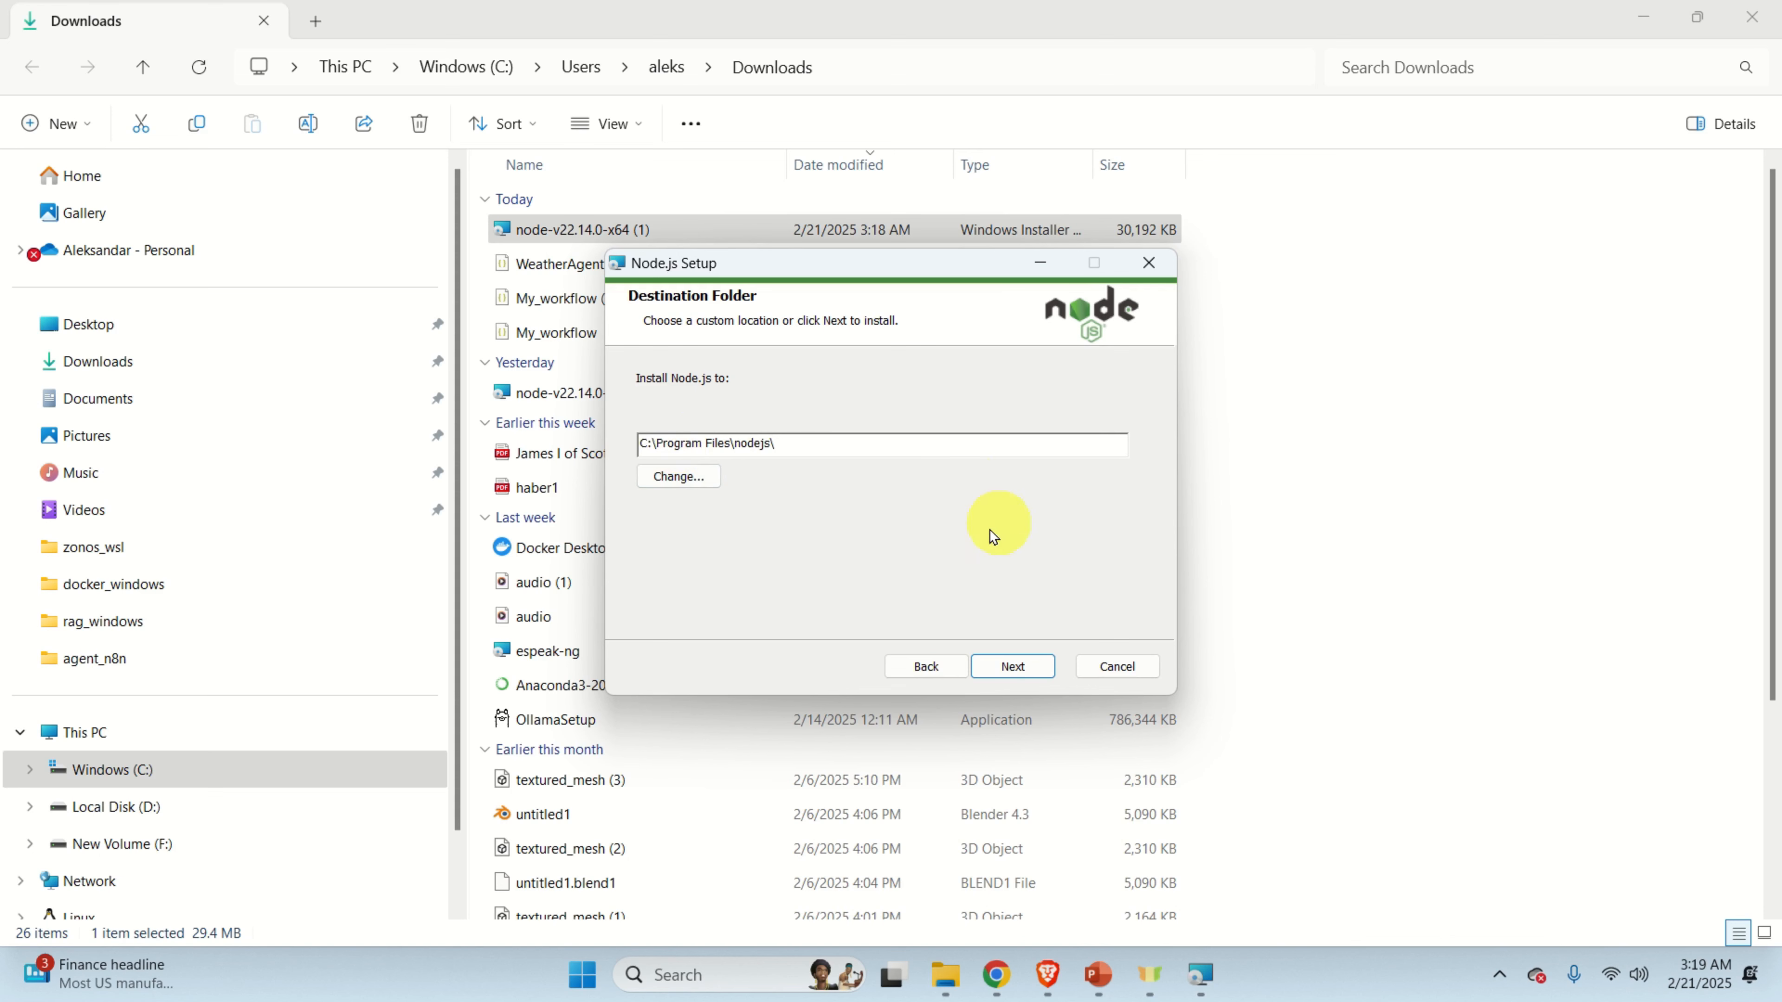
pyautogui.click(1018, 668)
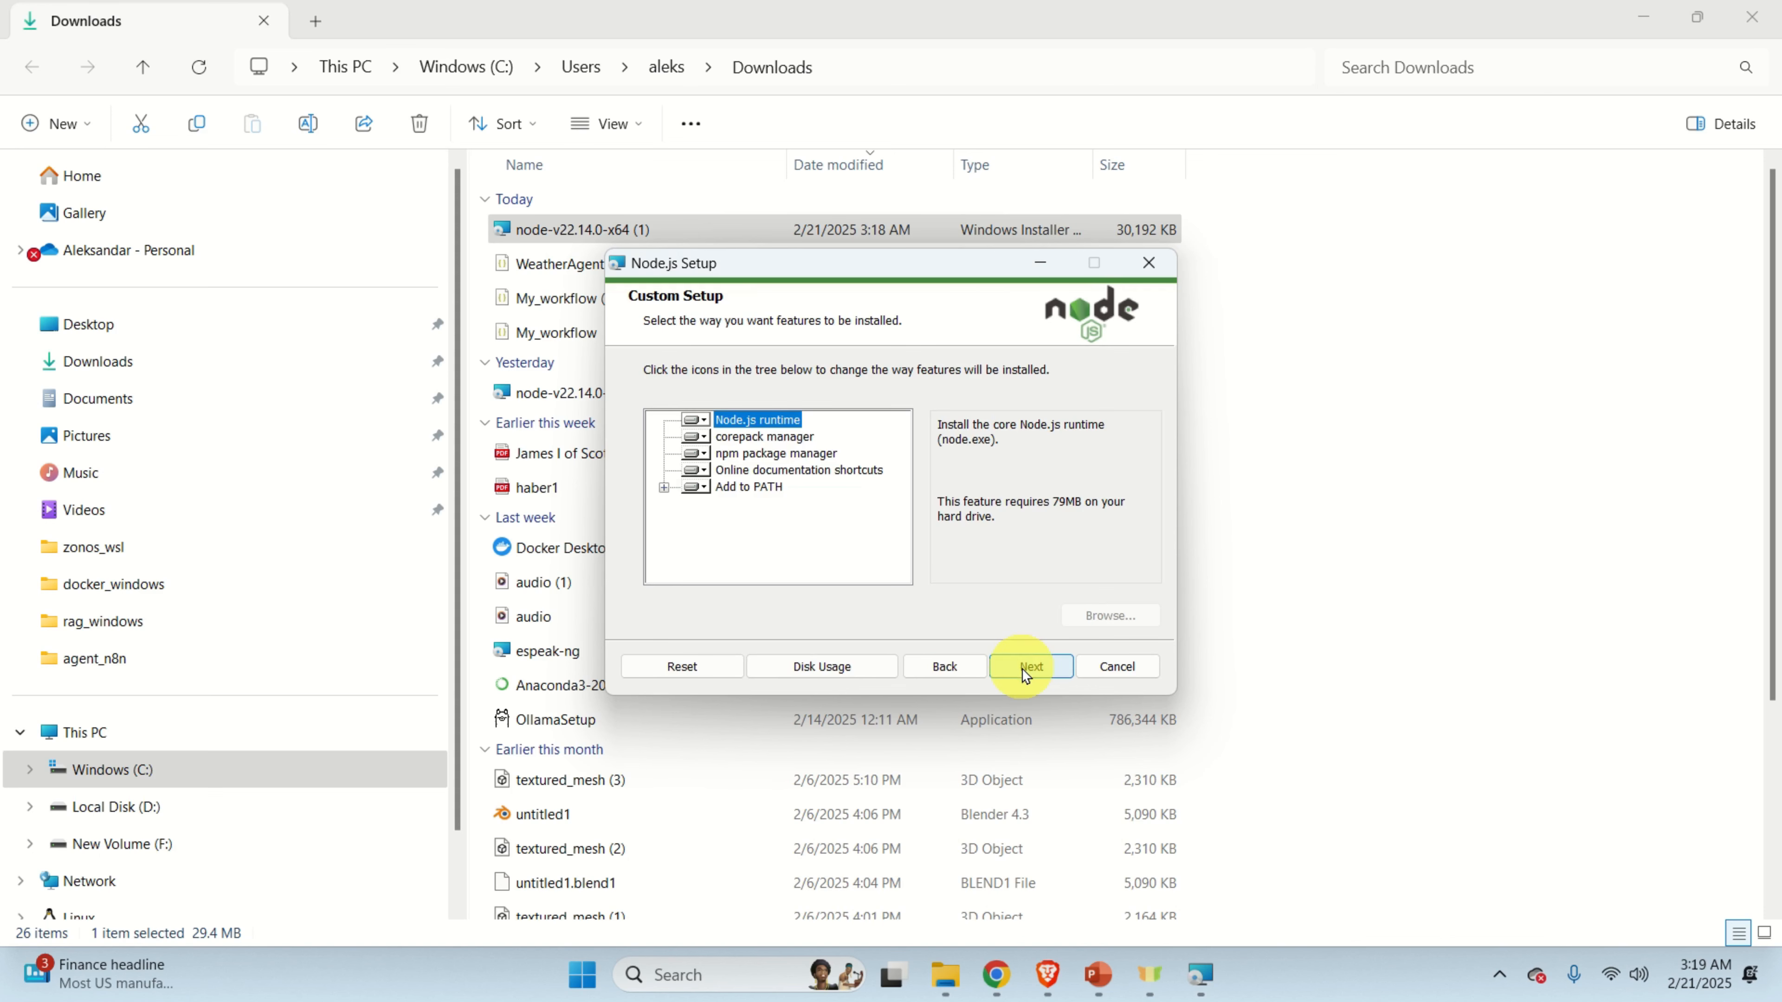
pyautogui.click(1032, 669)
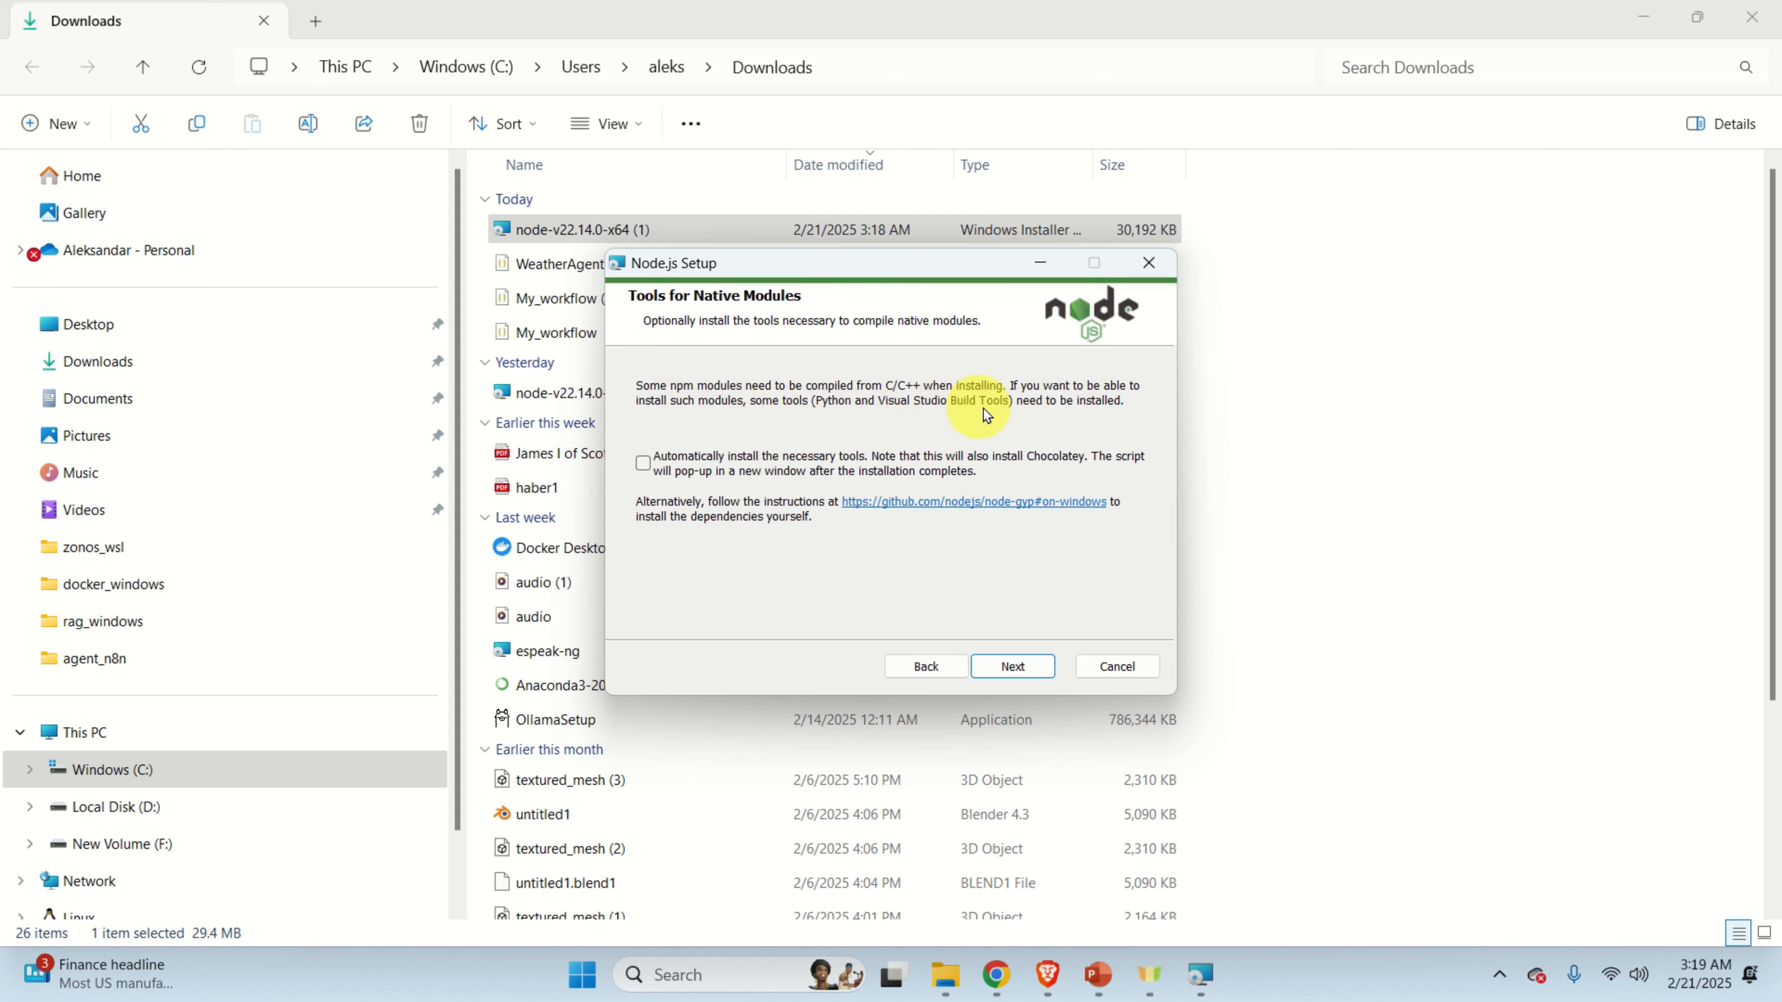
pyautogui.click(642, 463)
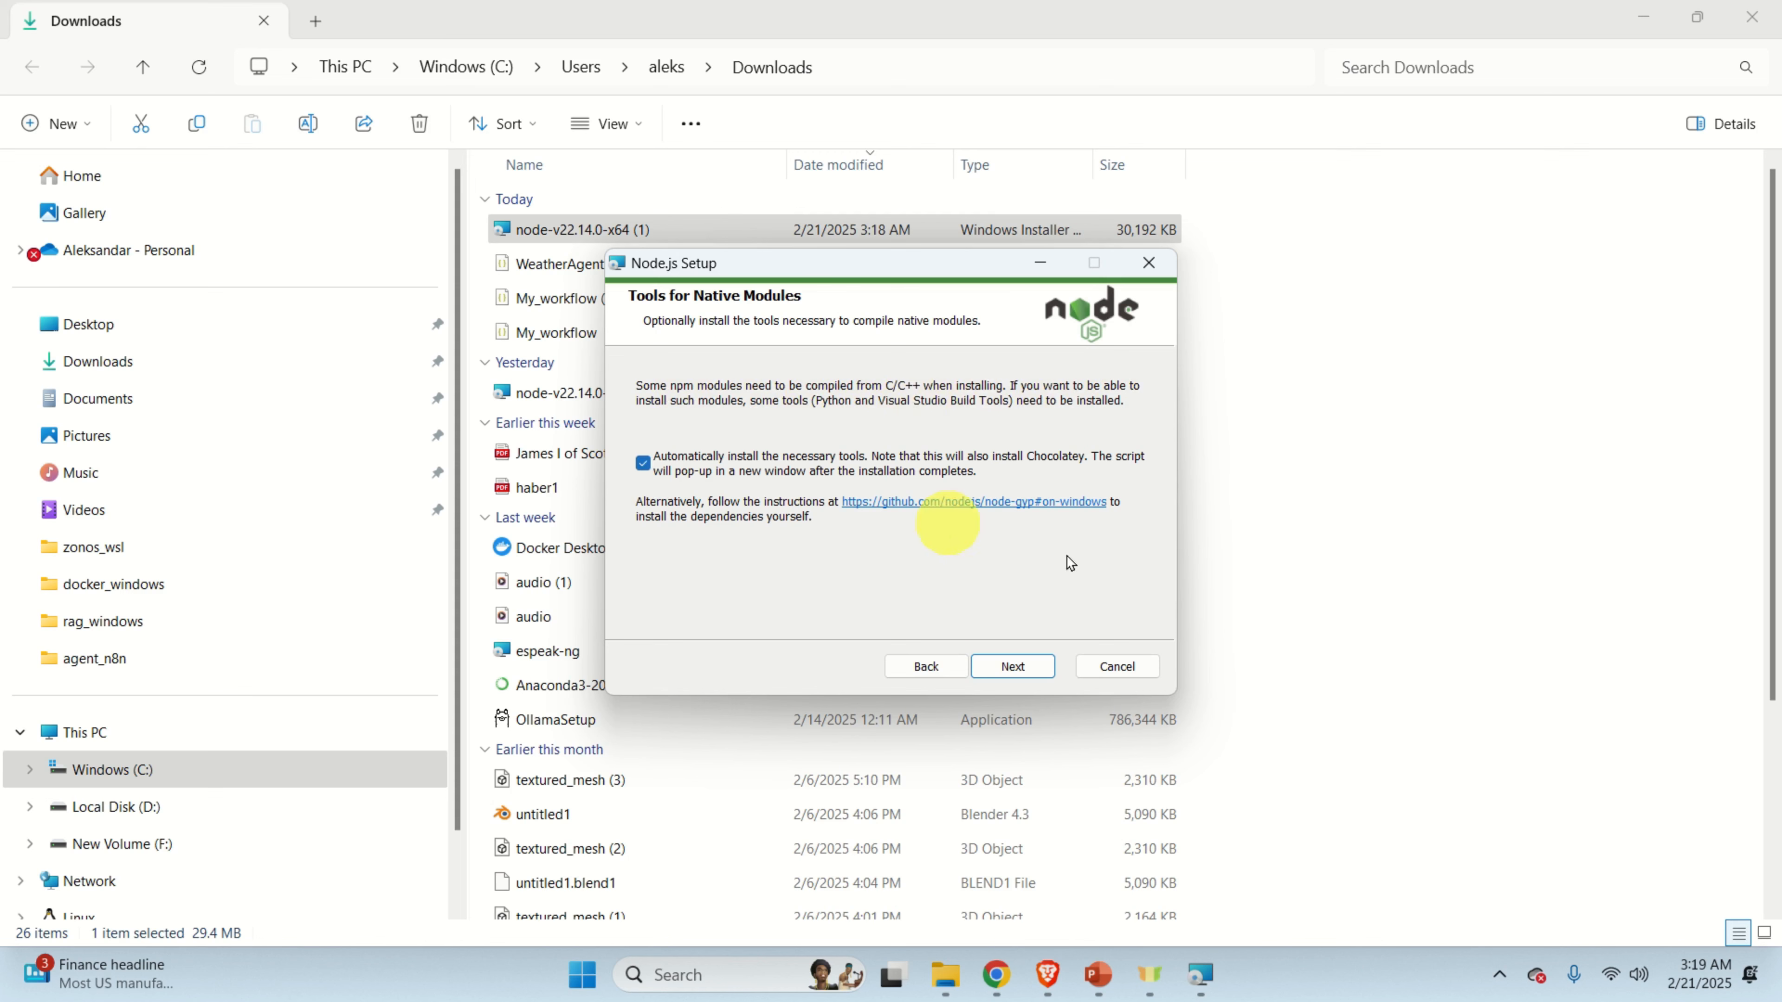
pyautogui.click(1022, 668)
pyautogui.click(1018, 667)
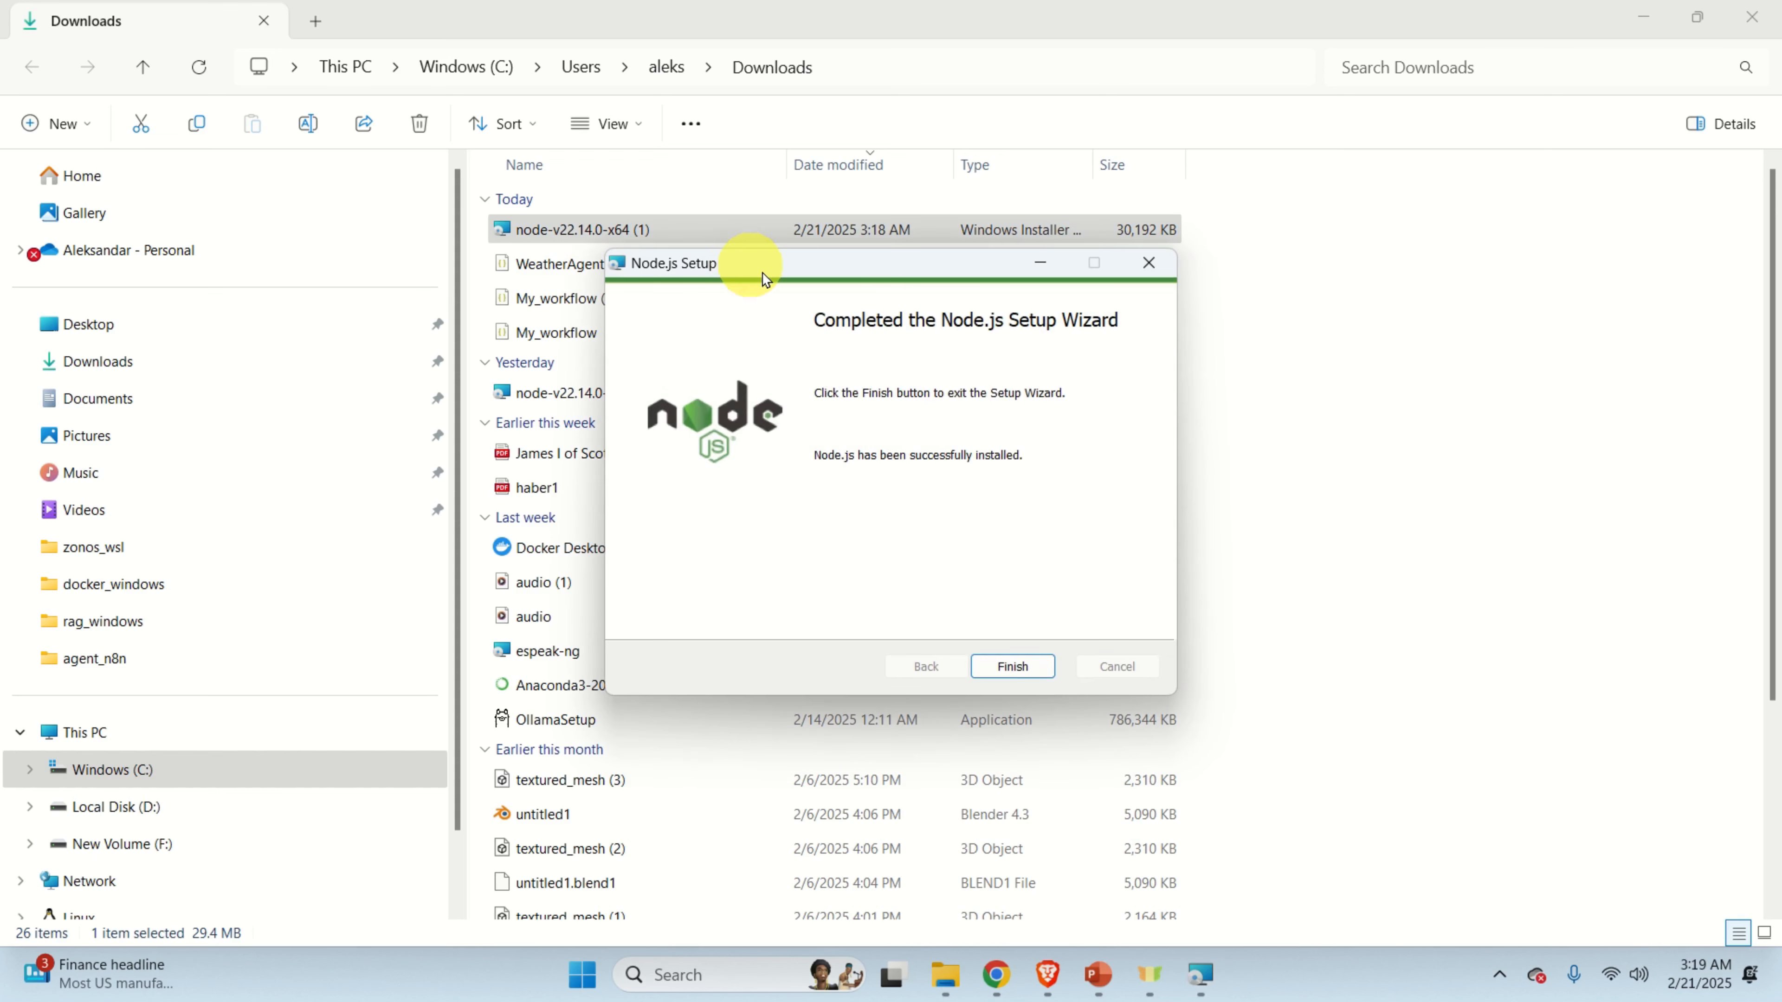
pyautogui.click(1019, 668)
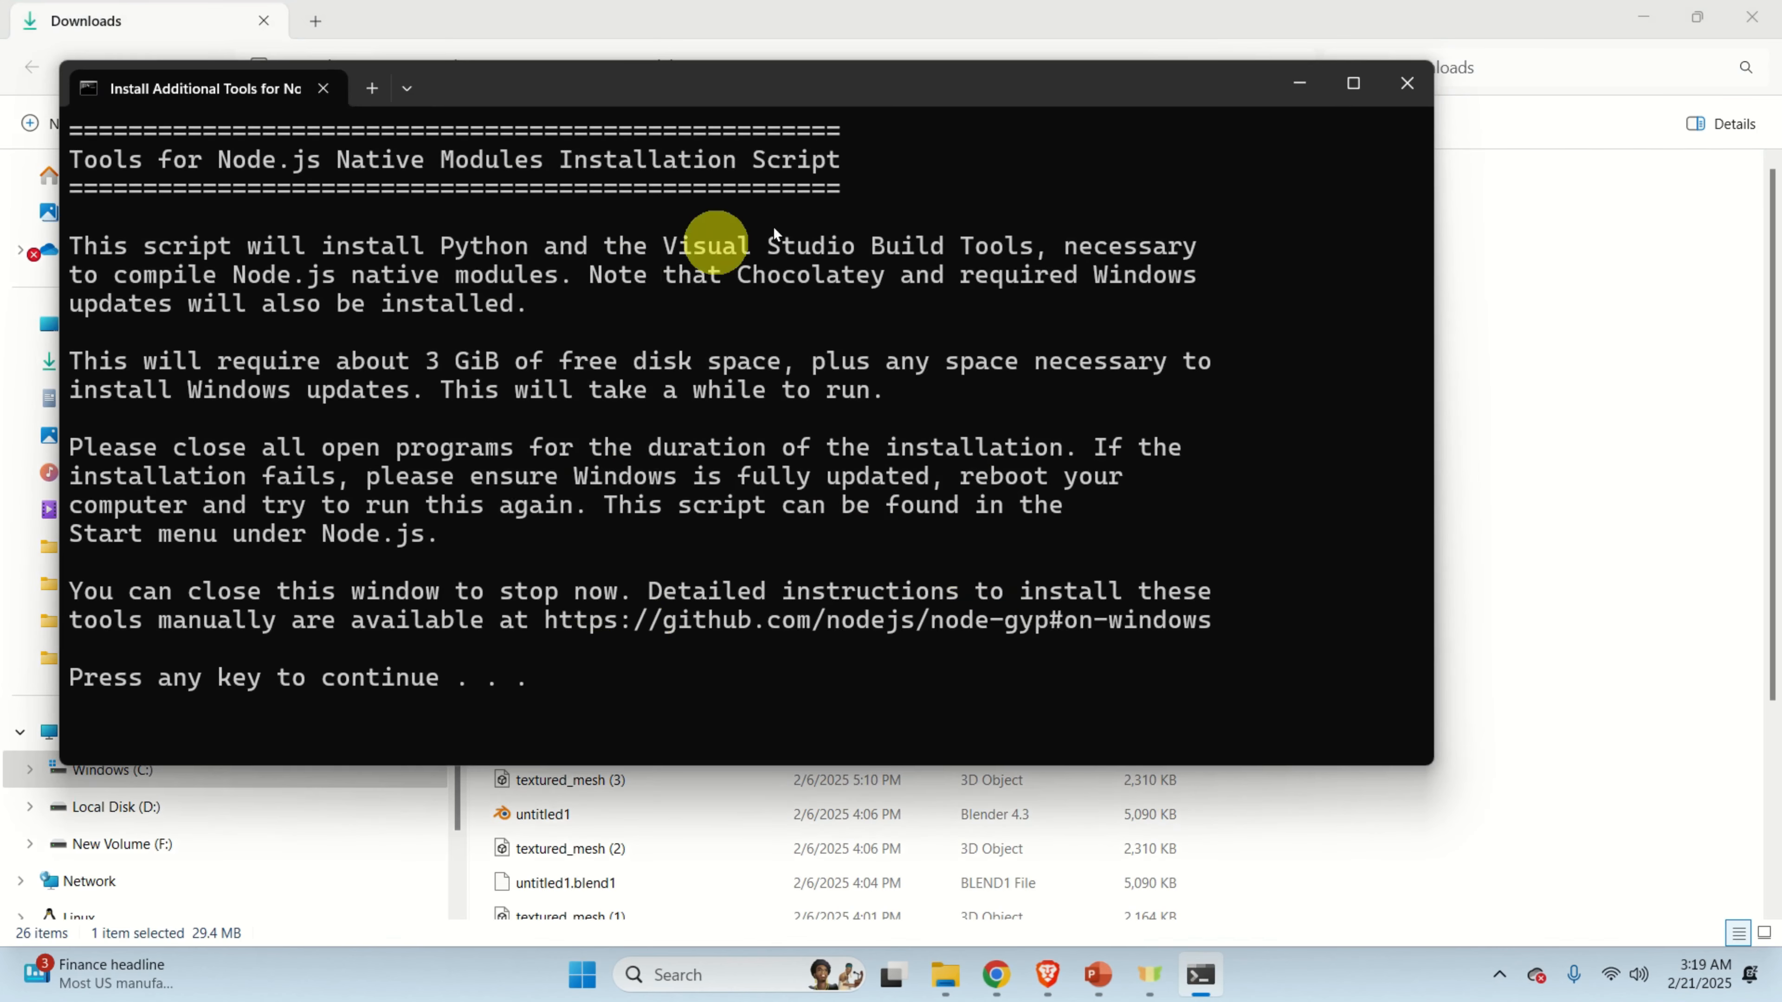
# Let the native-module tools script pass the Chocolatey prompts, then close its window.
pyautogui.press('Return')
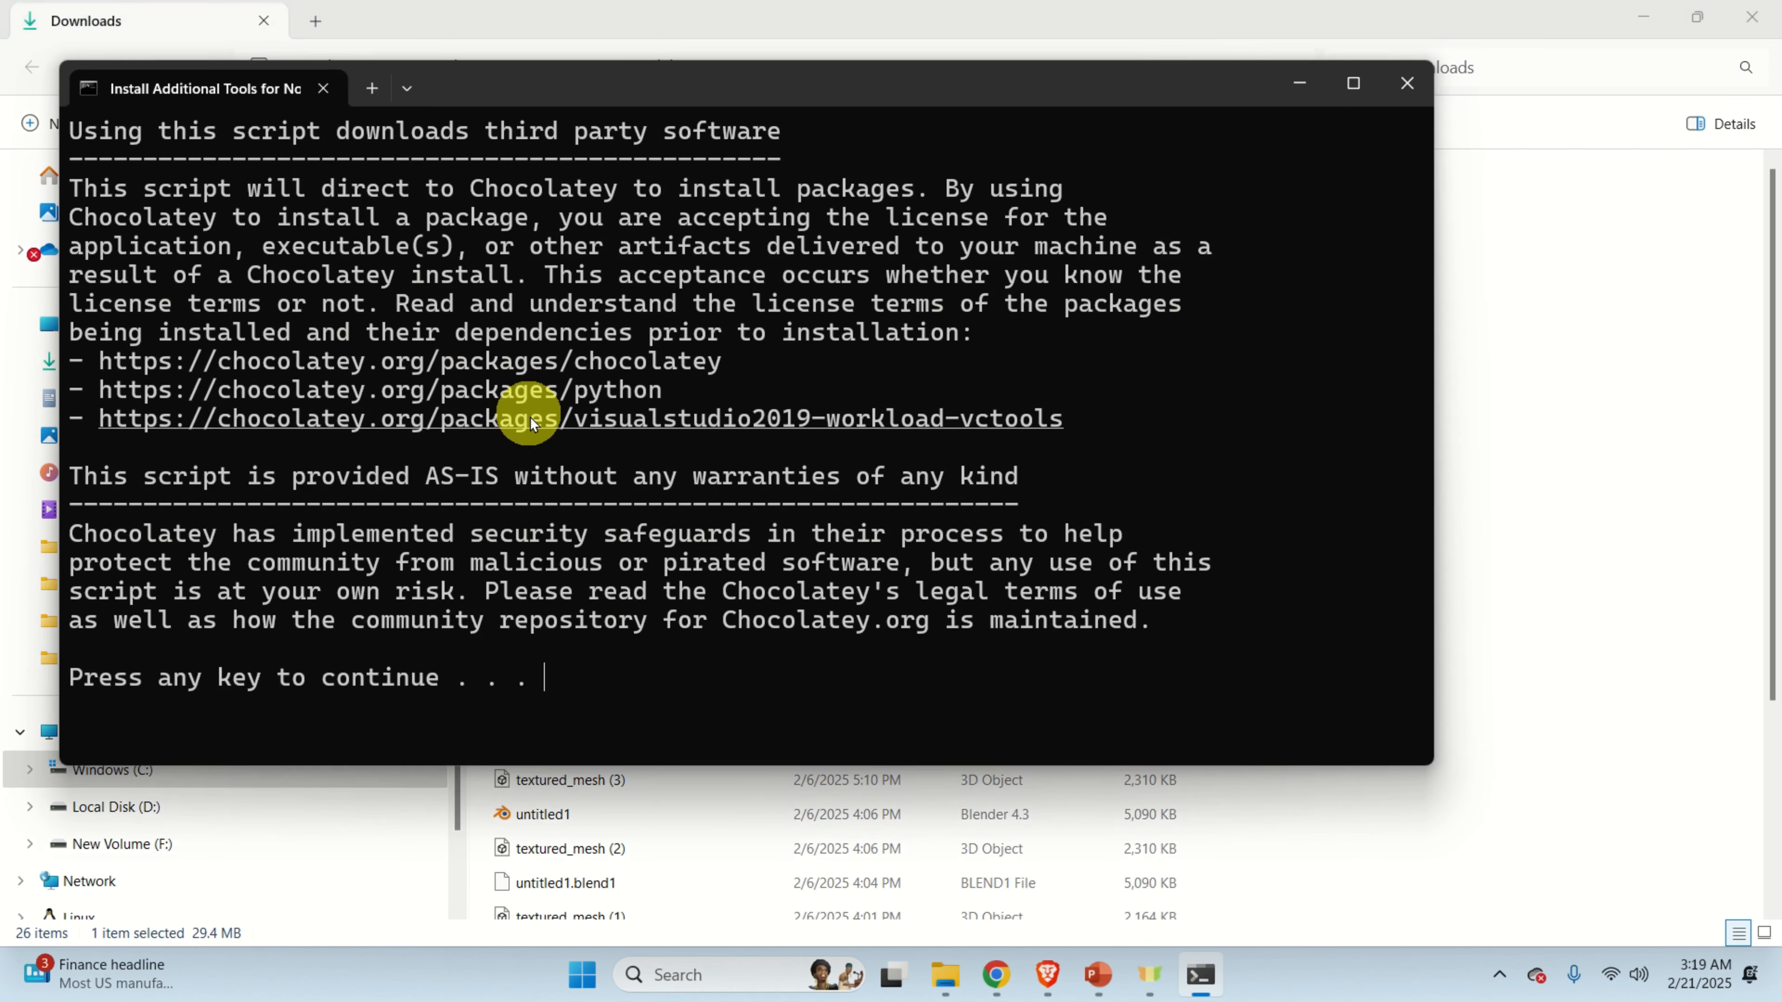
pyautogui.press('Return')
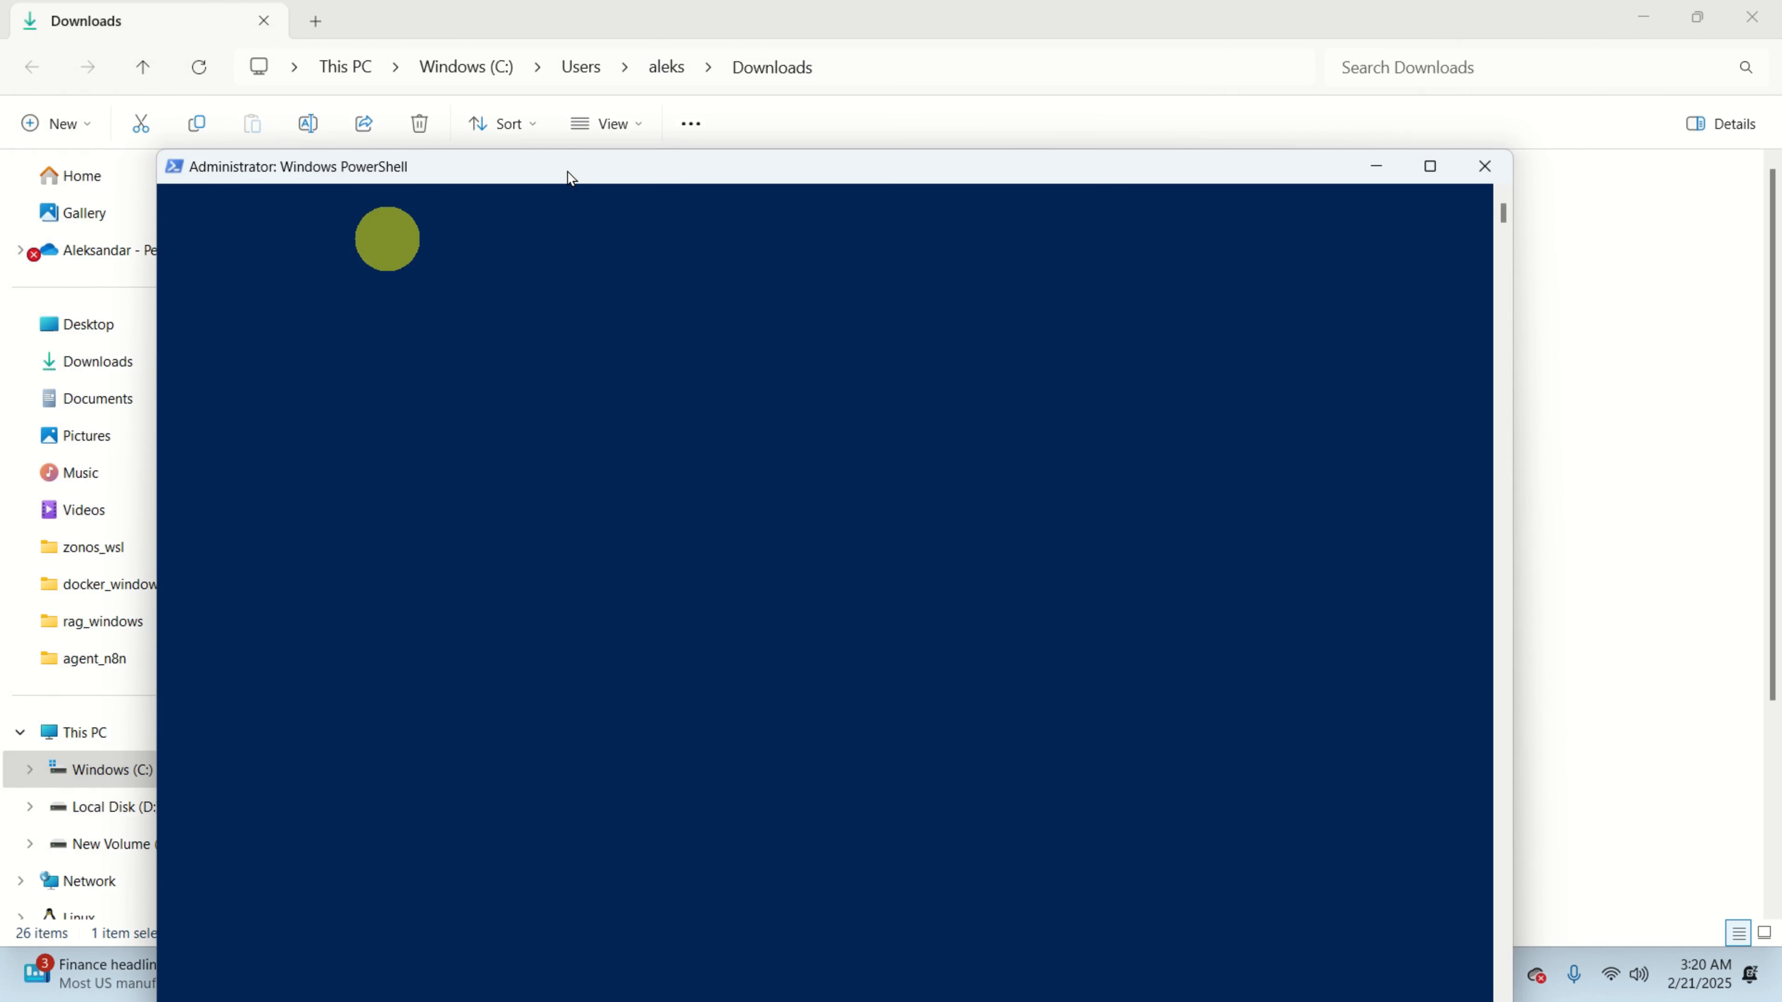
pyautogui.moveTo(570, 176); pyautogui.dragTo(456, 42)
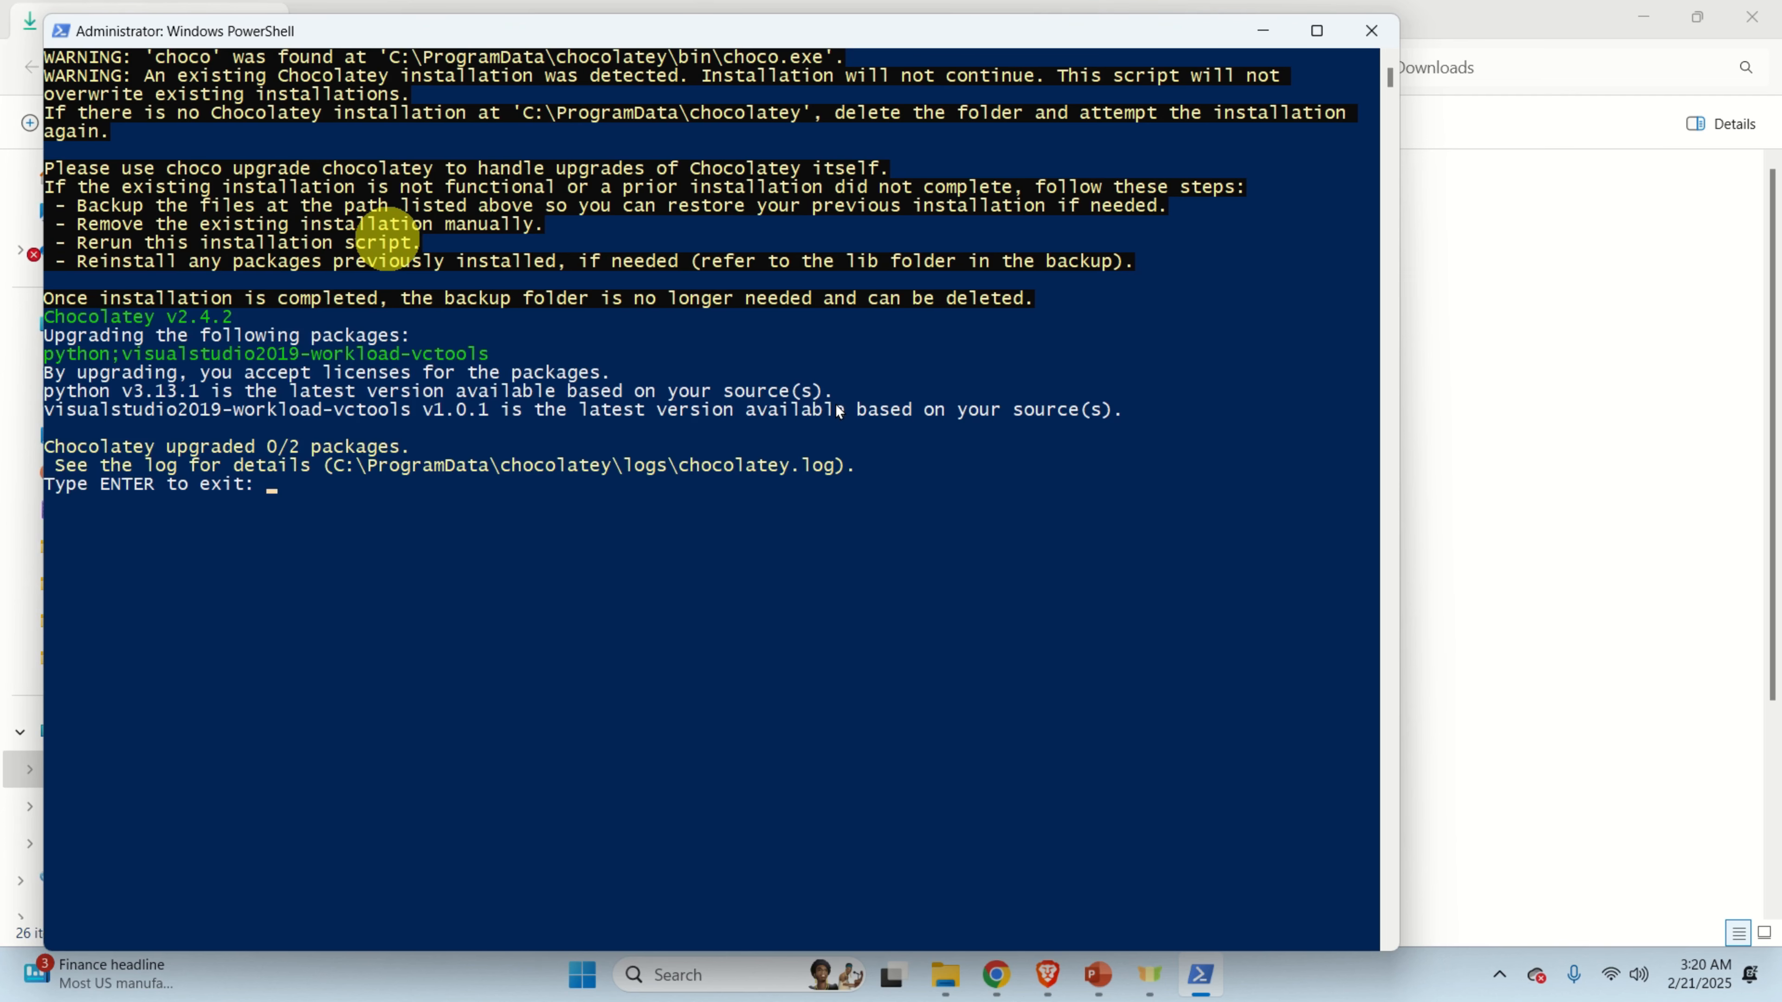
pyautogui.press('Return')
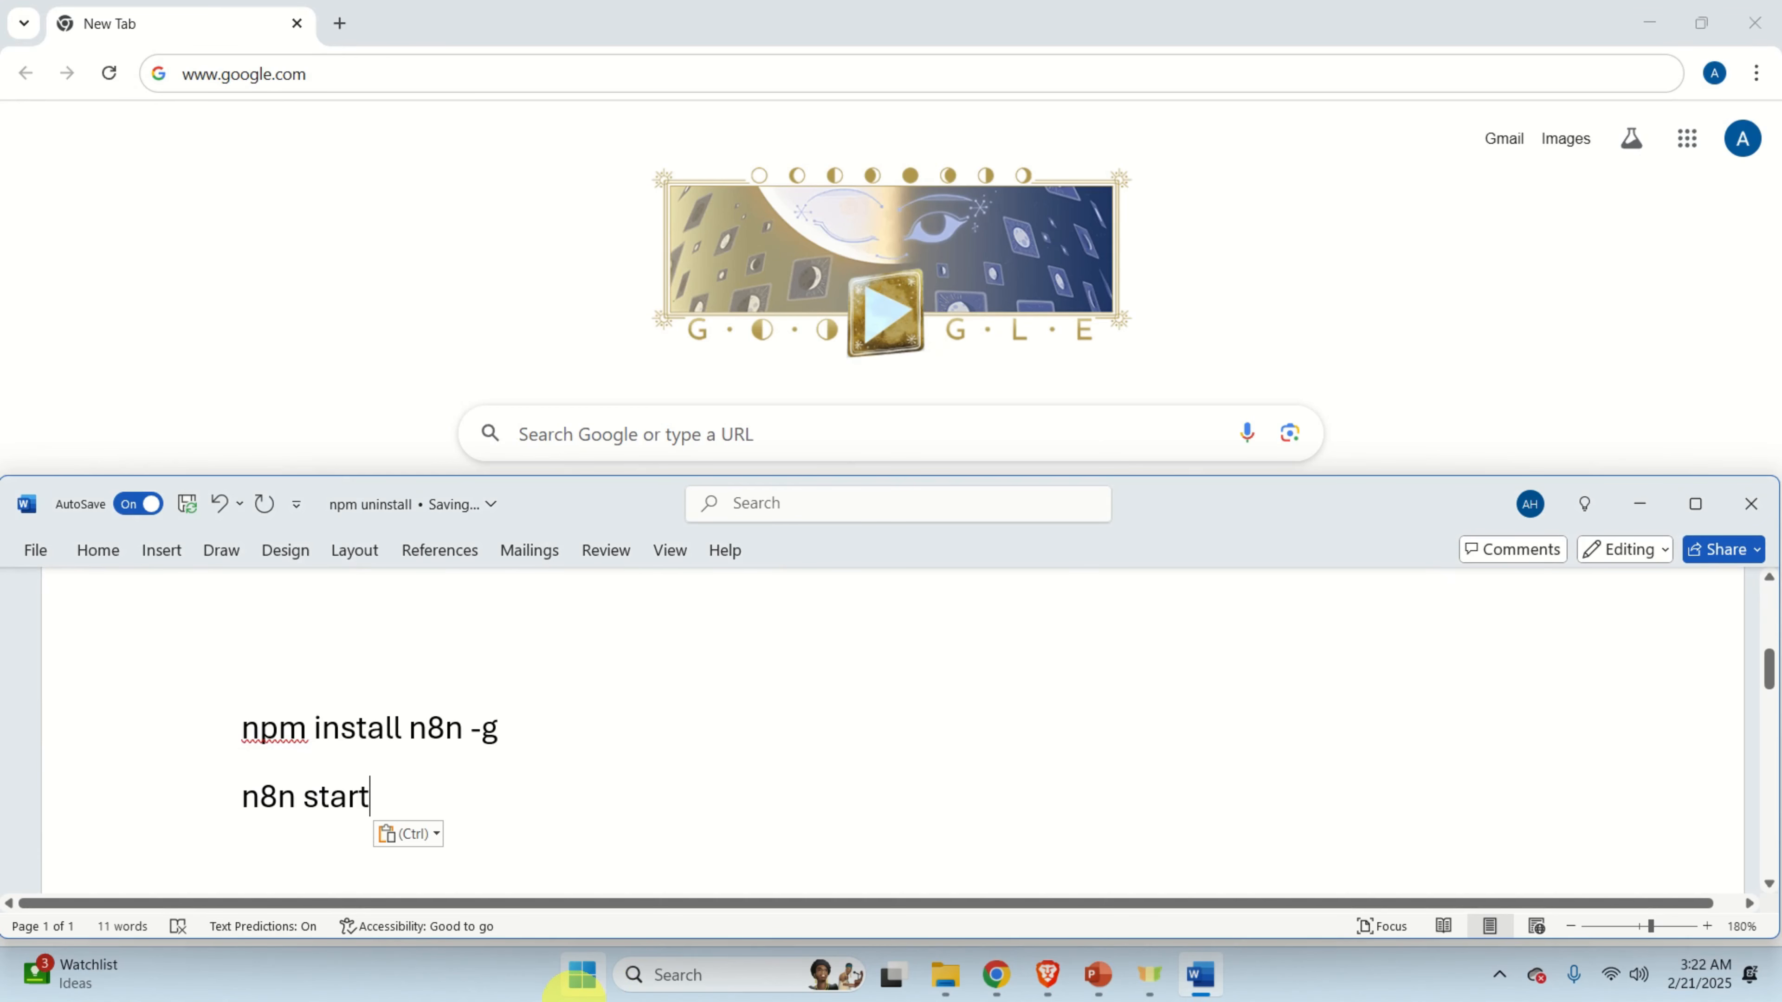
# Launch Command Prompt from a Start search for 'command'.
pyautogui.click(583, 979)
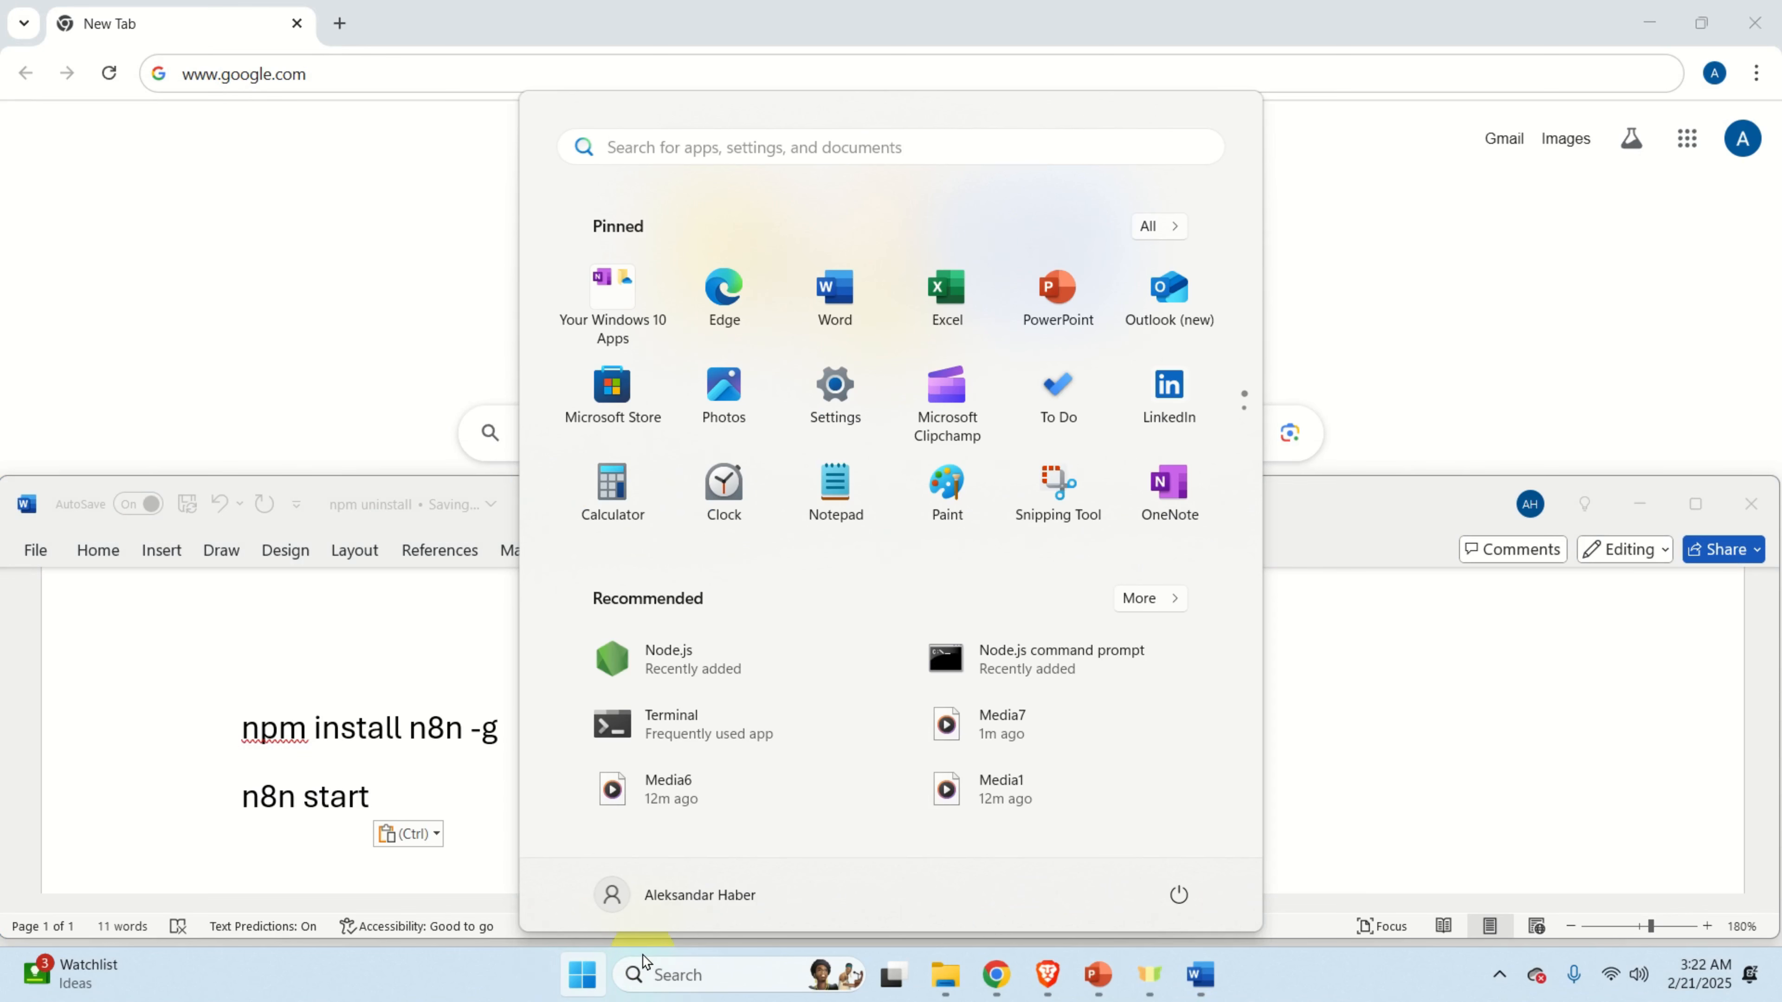
pyautogui.write('comma')
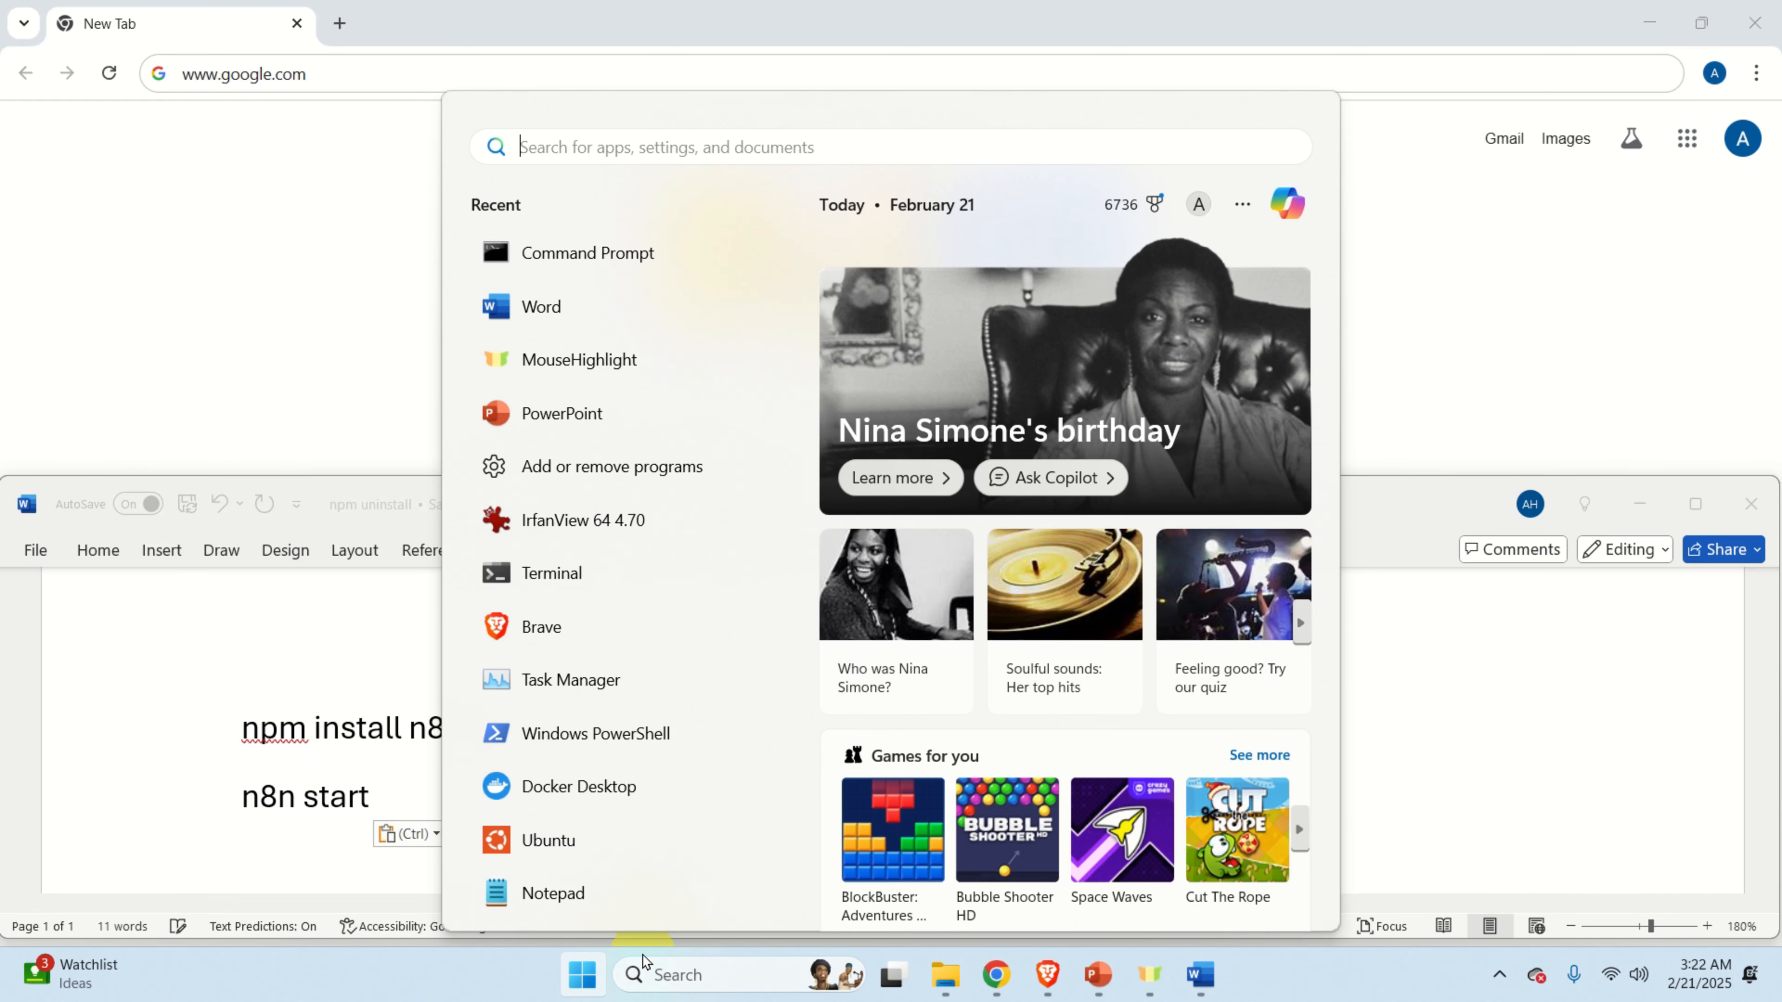
pyautogui.write('nd')
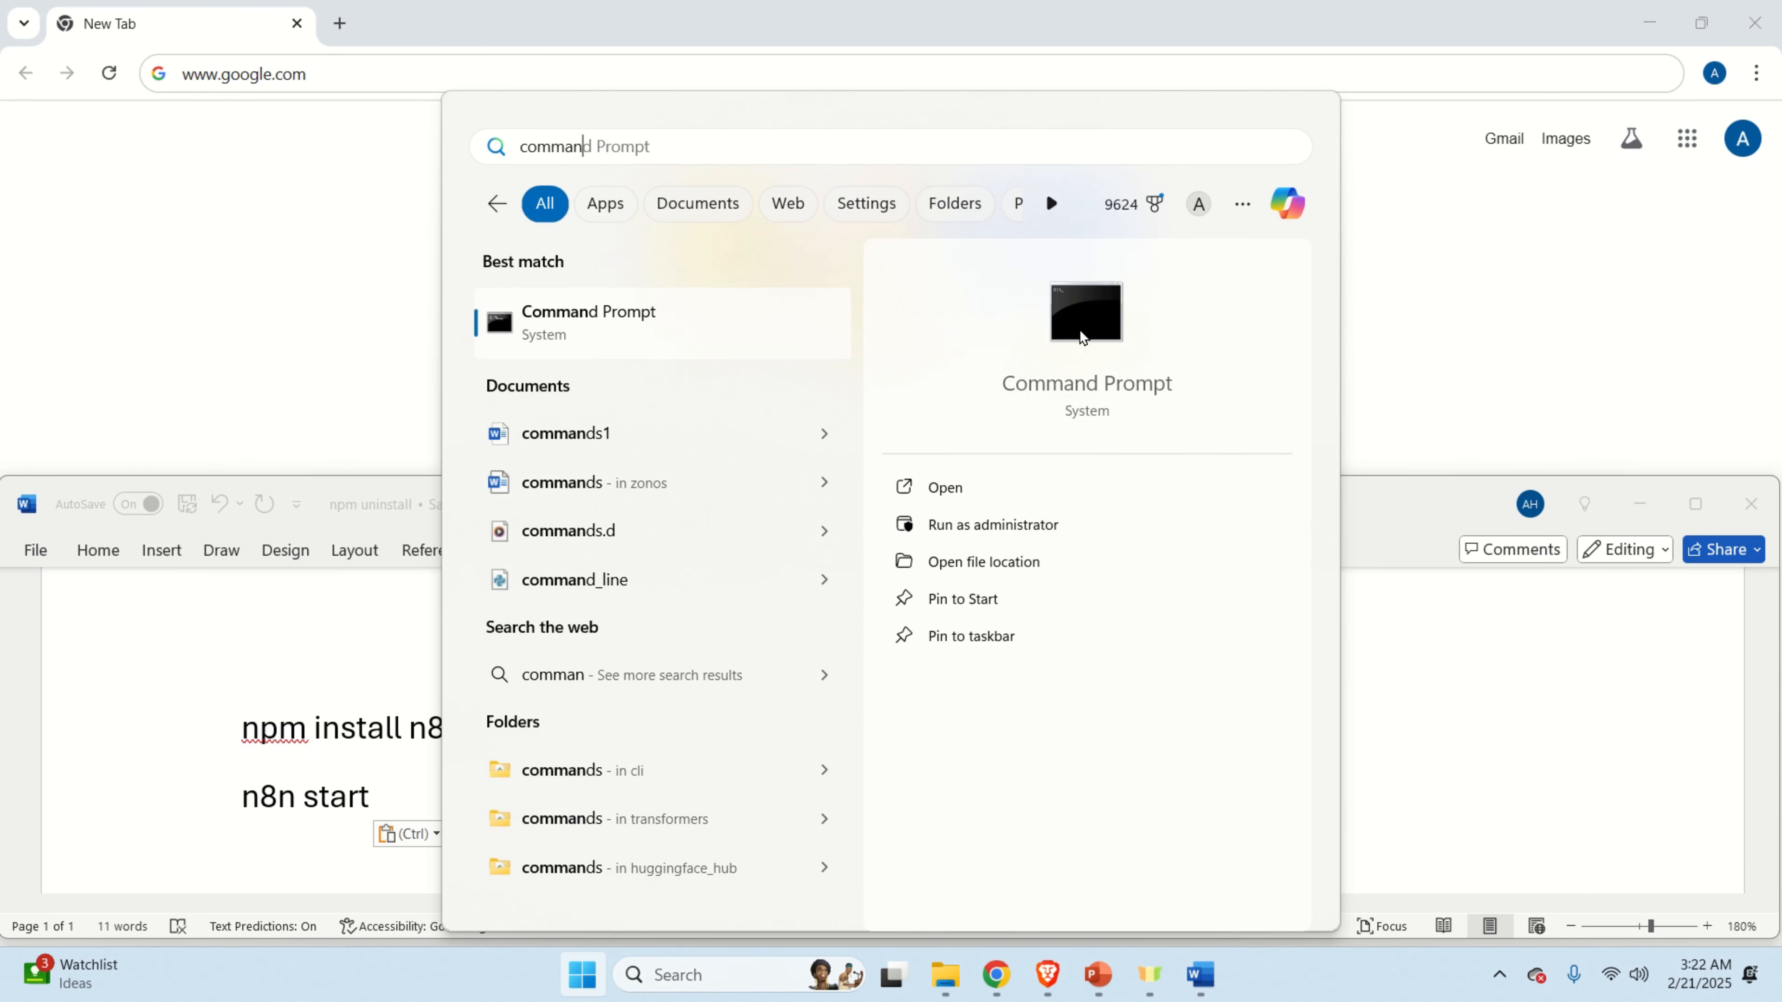
pyautogui.click(1078, 328)
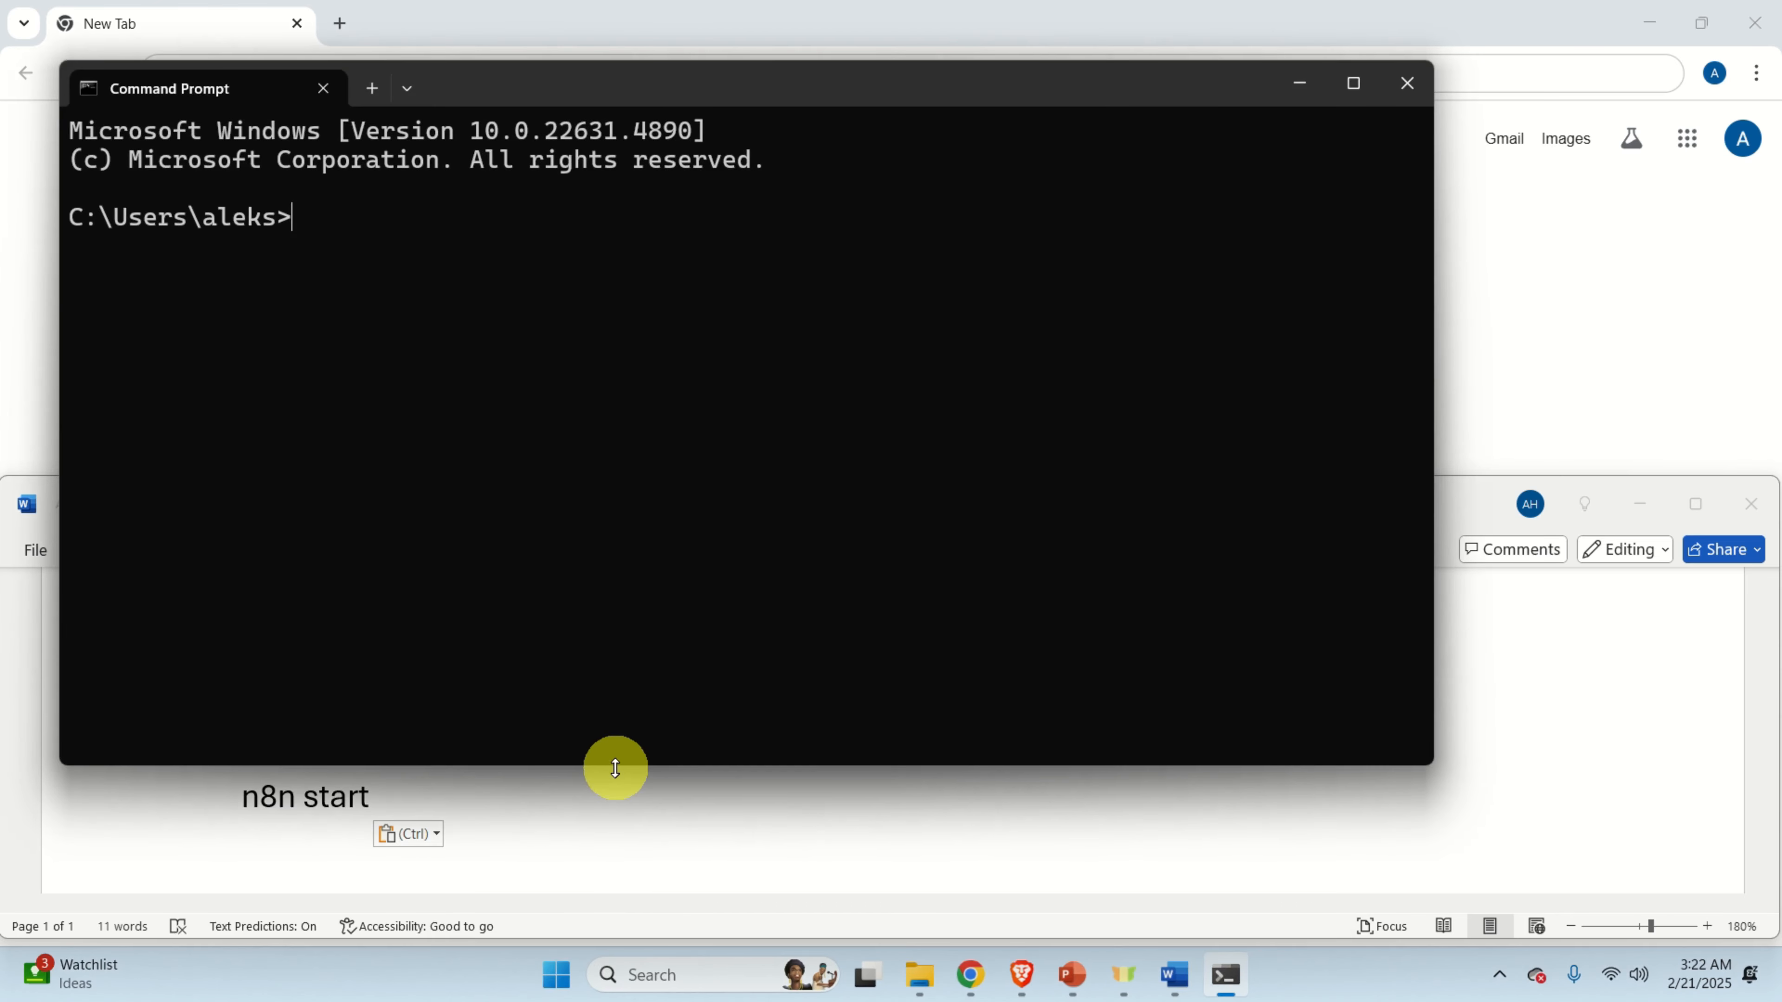
pyautogui.click(614, 774)
# Copy the 'npm install n8n -g' line from the Word notes.
pyautogui.click(569, 277)
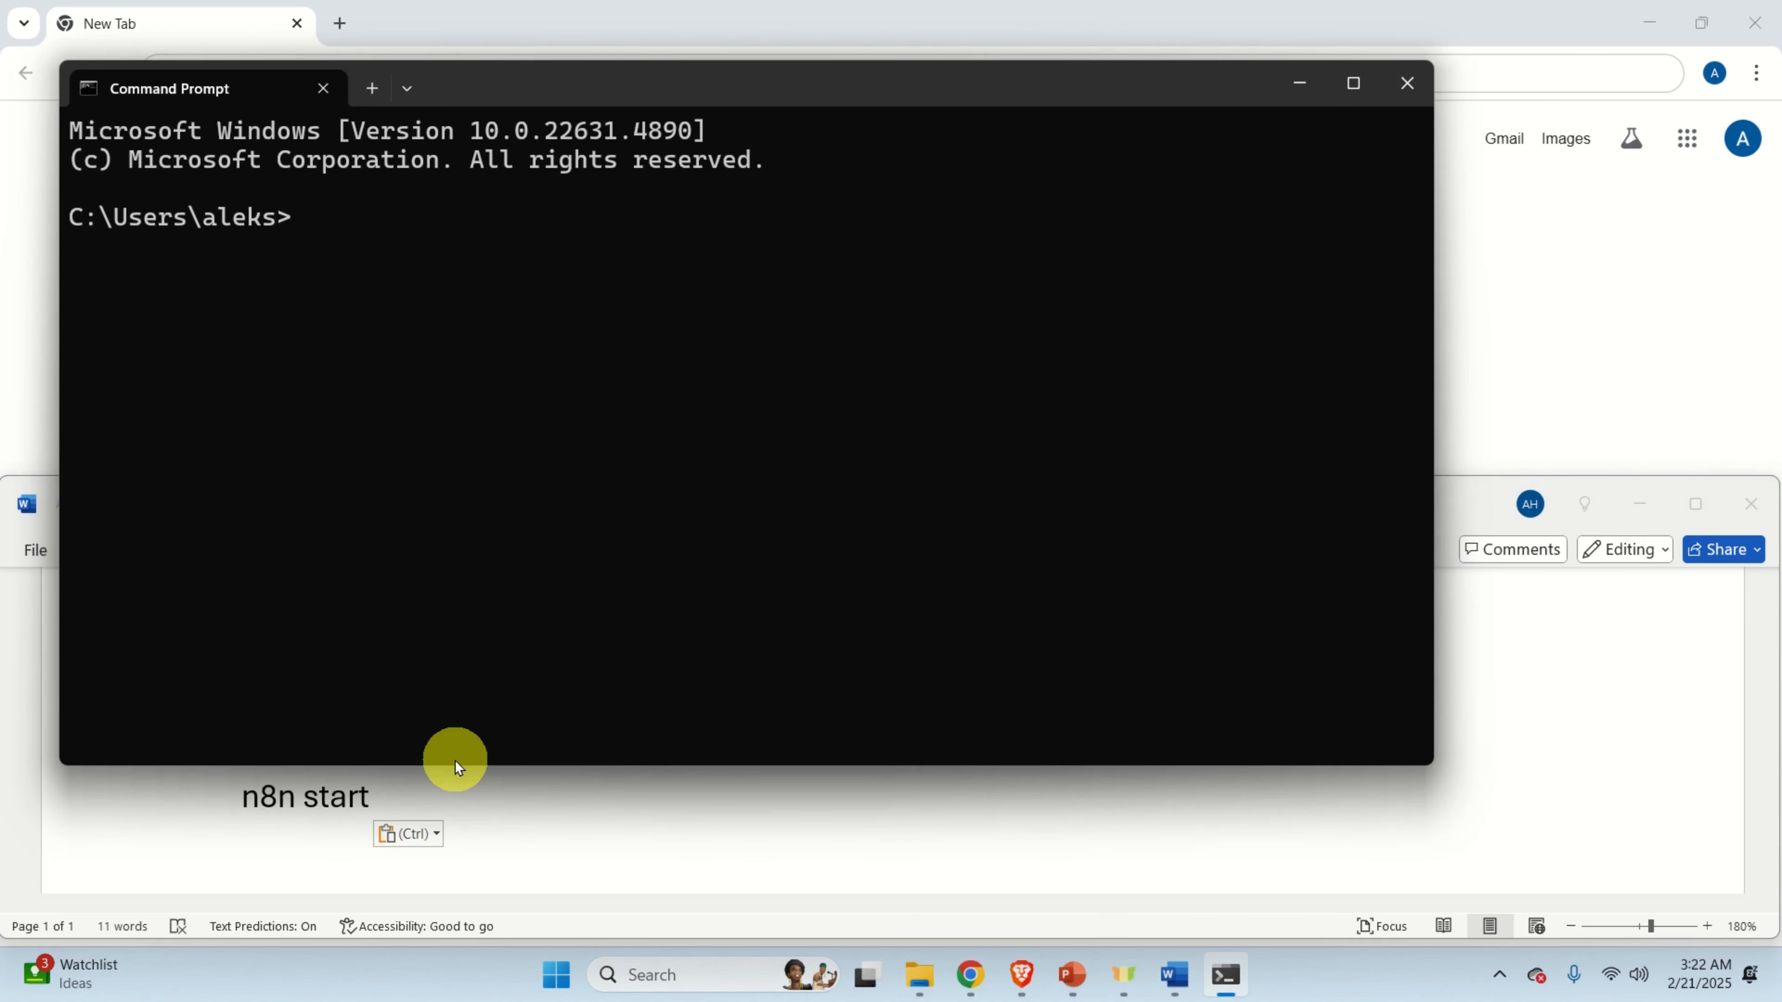
pyautogui.moveTo(456, 762); pyautogui.dragTo(463, 461)
pyautogui.click(473, 730)
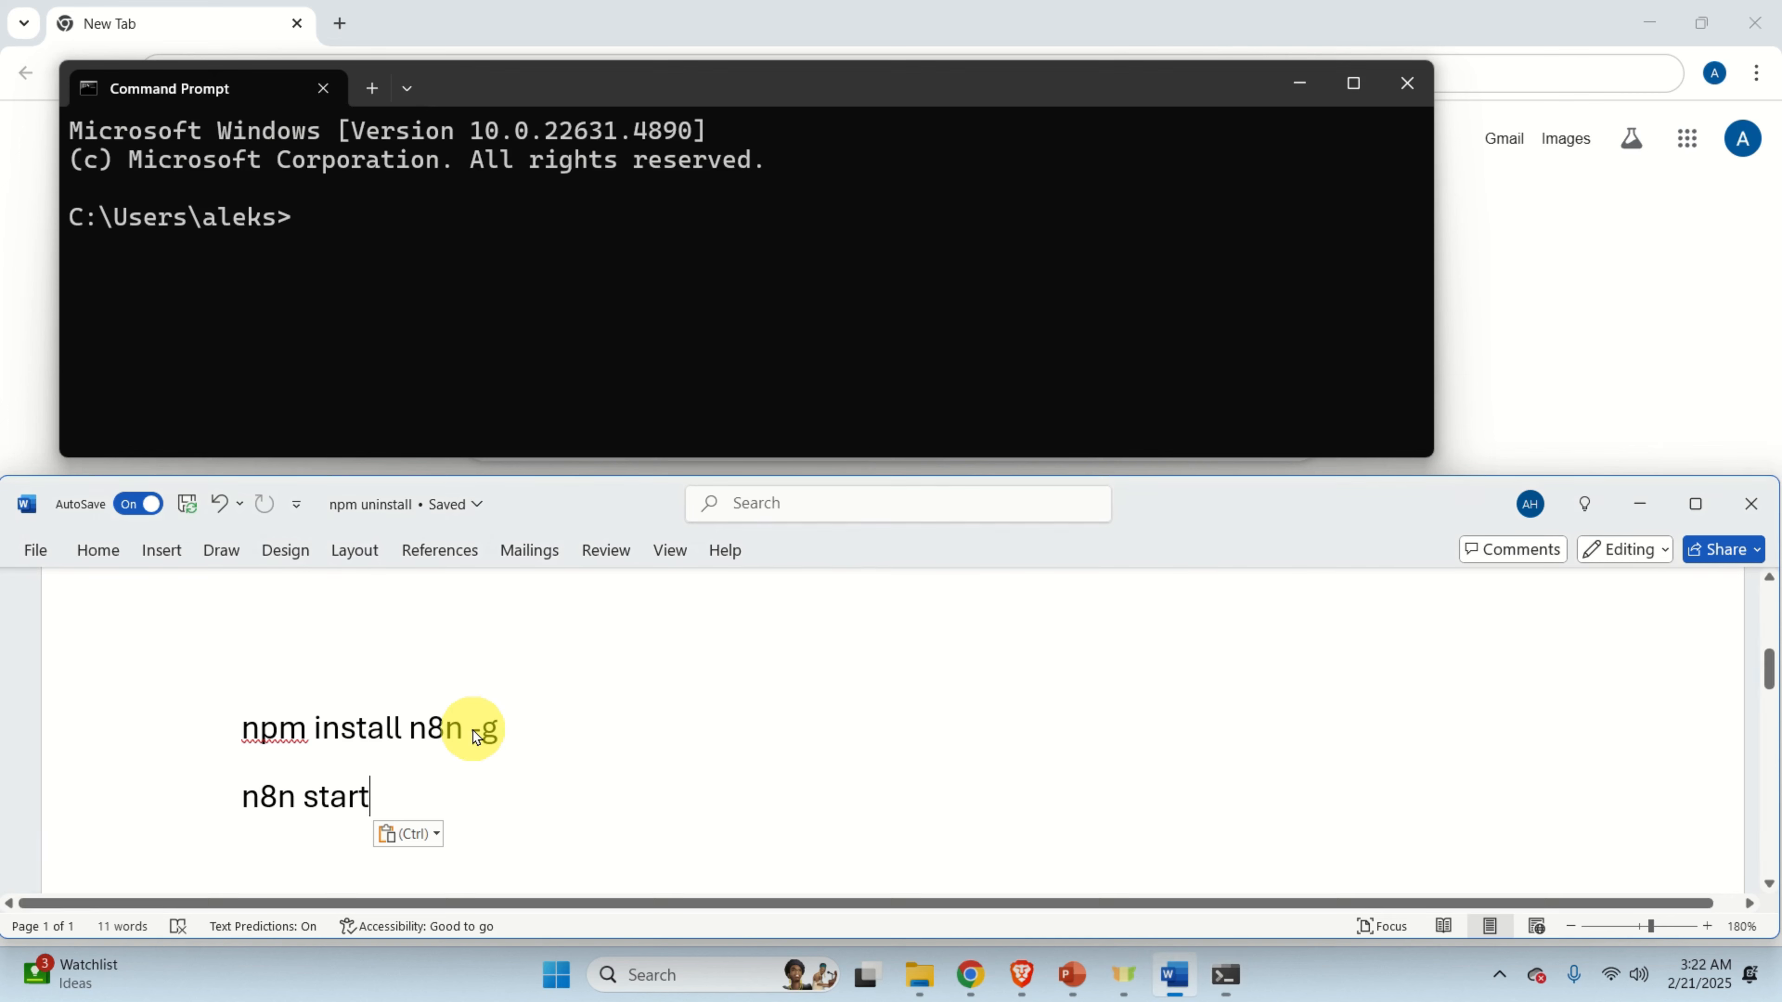
pyautogui.tripleClick(473, 734)
pyautogui.tripleClick(473, 734)
pyautogui.rightClick(456, 735)
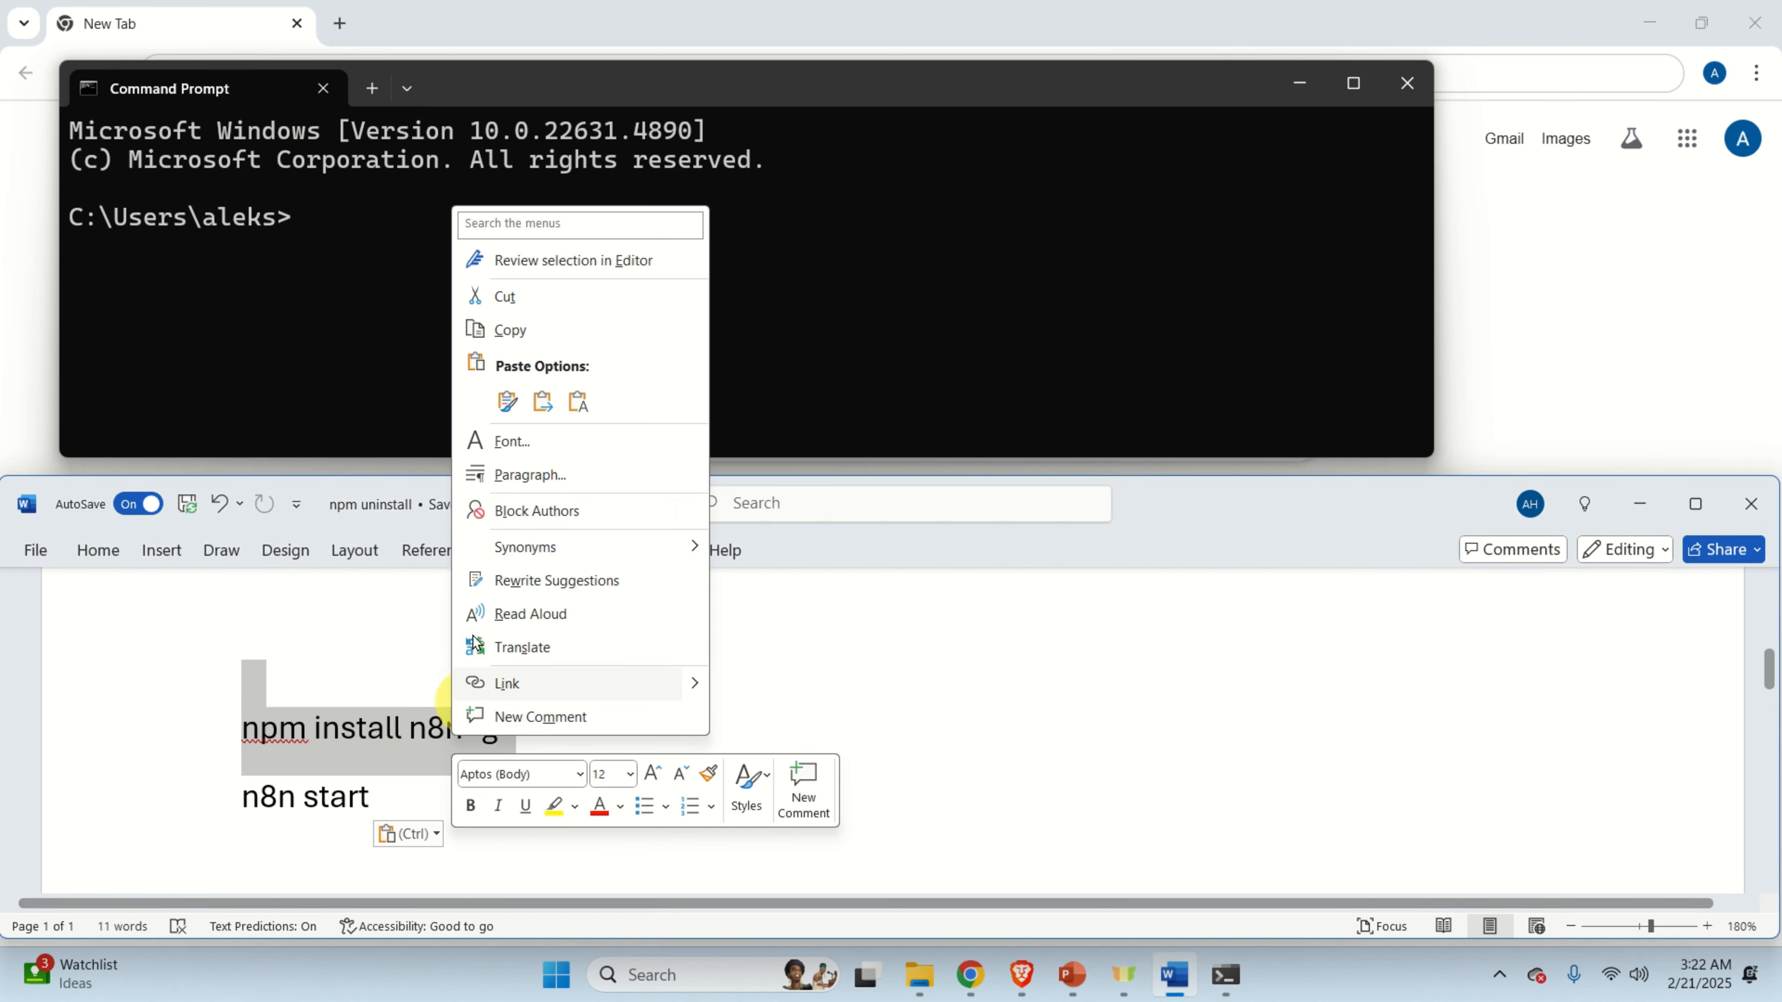
pyautogui.click(540, 330)
# Paste and run 'npm install n8n -g' in a maximized Command Prompt, adding 2140 packages.
pyautogui.rightClick(437, 204)
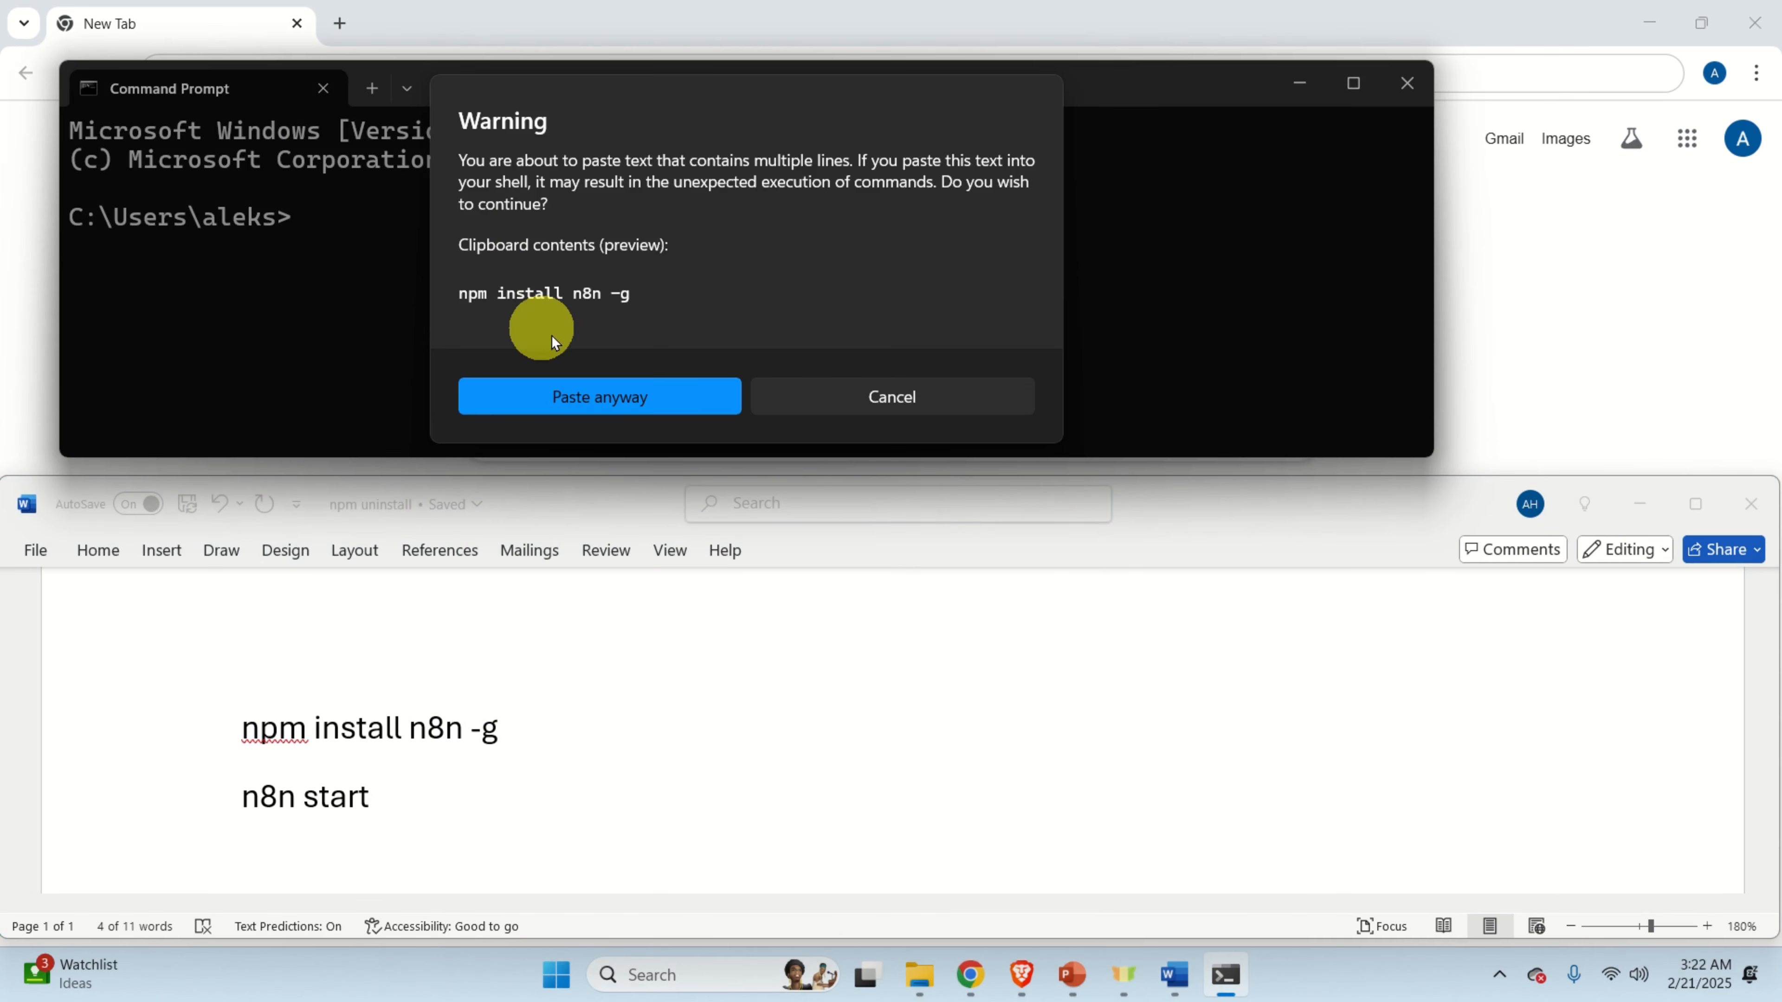
pyautogui.click(666, 398)
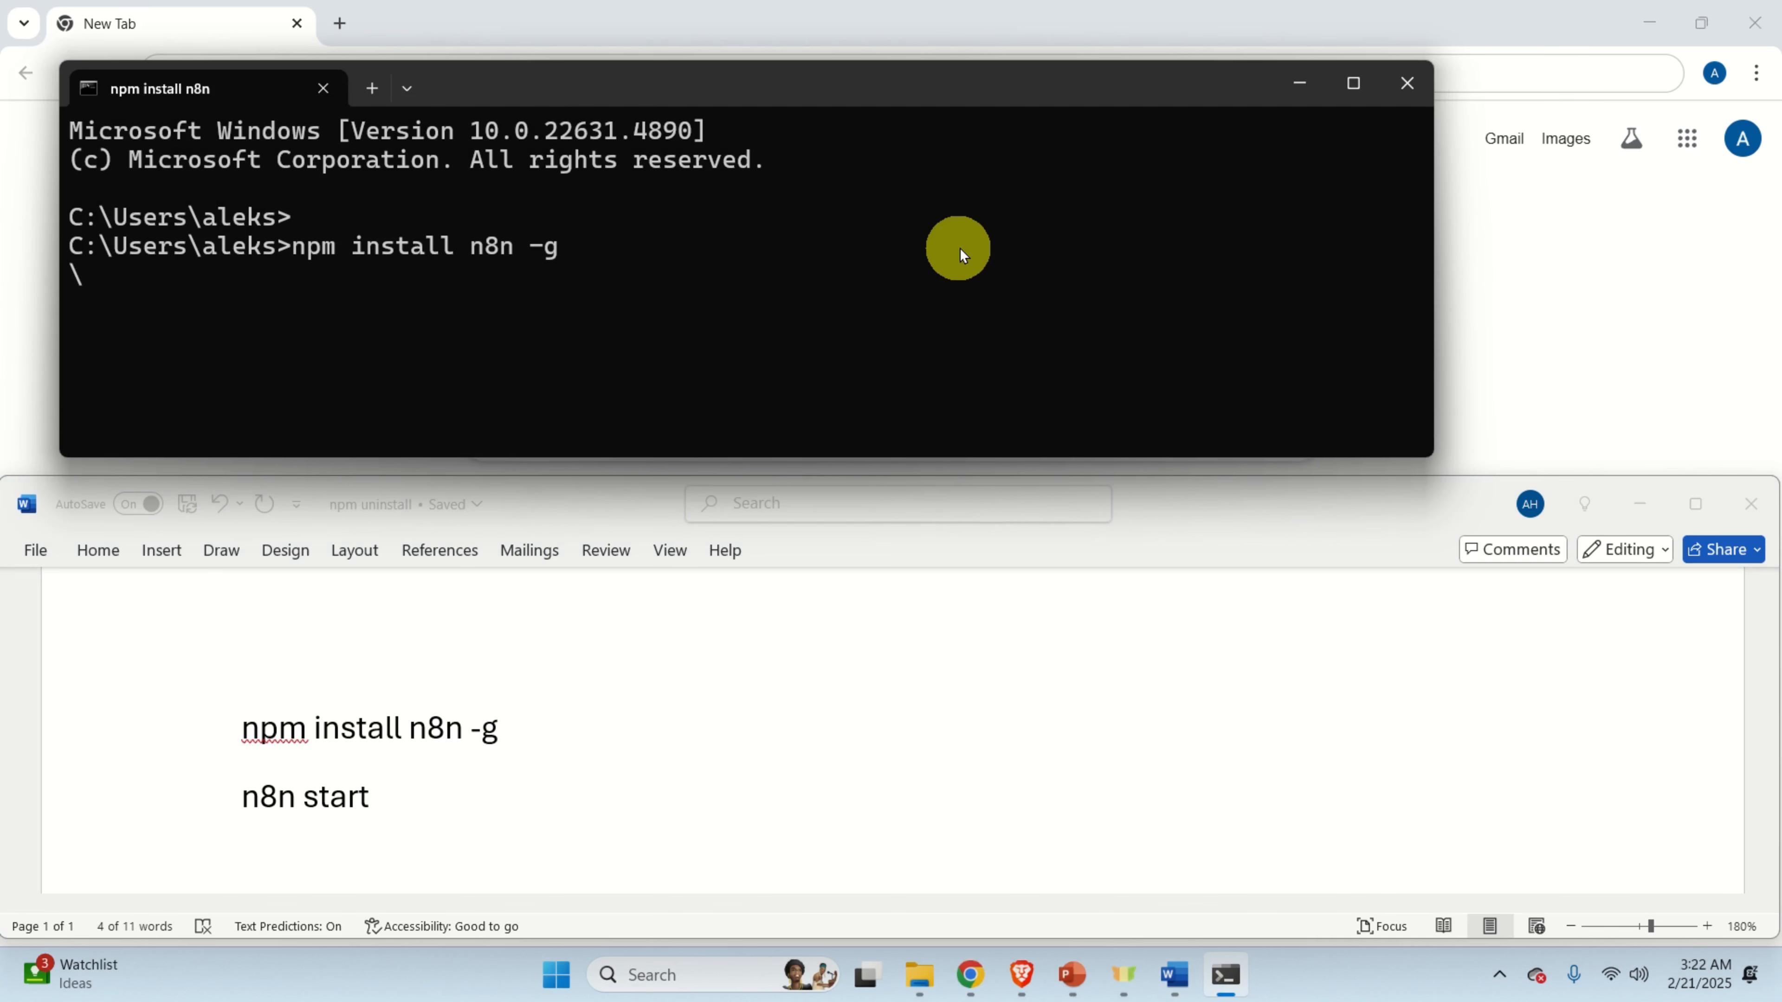
pyautogui.click(1352, 83)
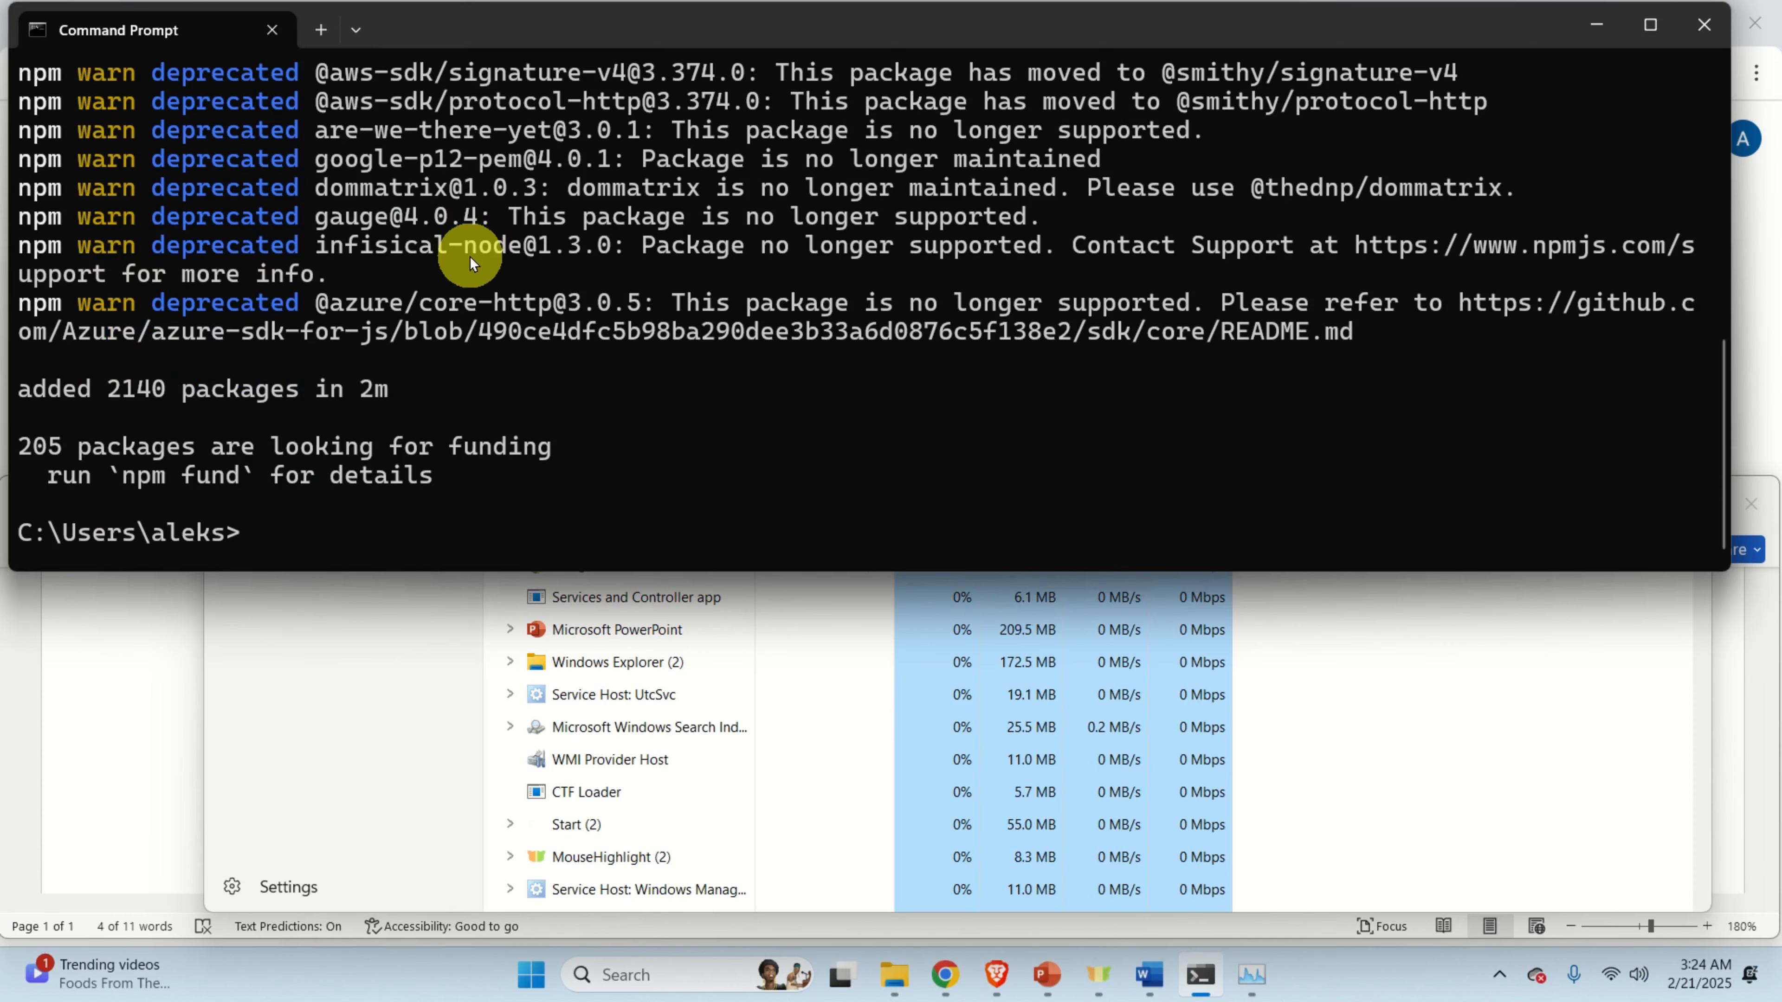
pyautogui.click(1149, 976)
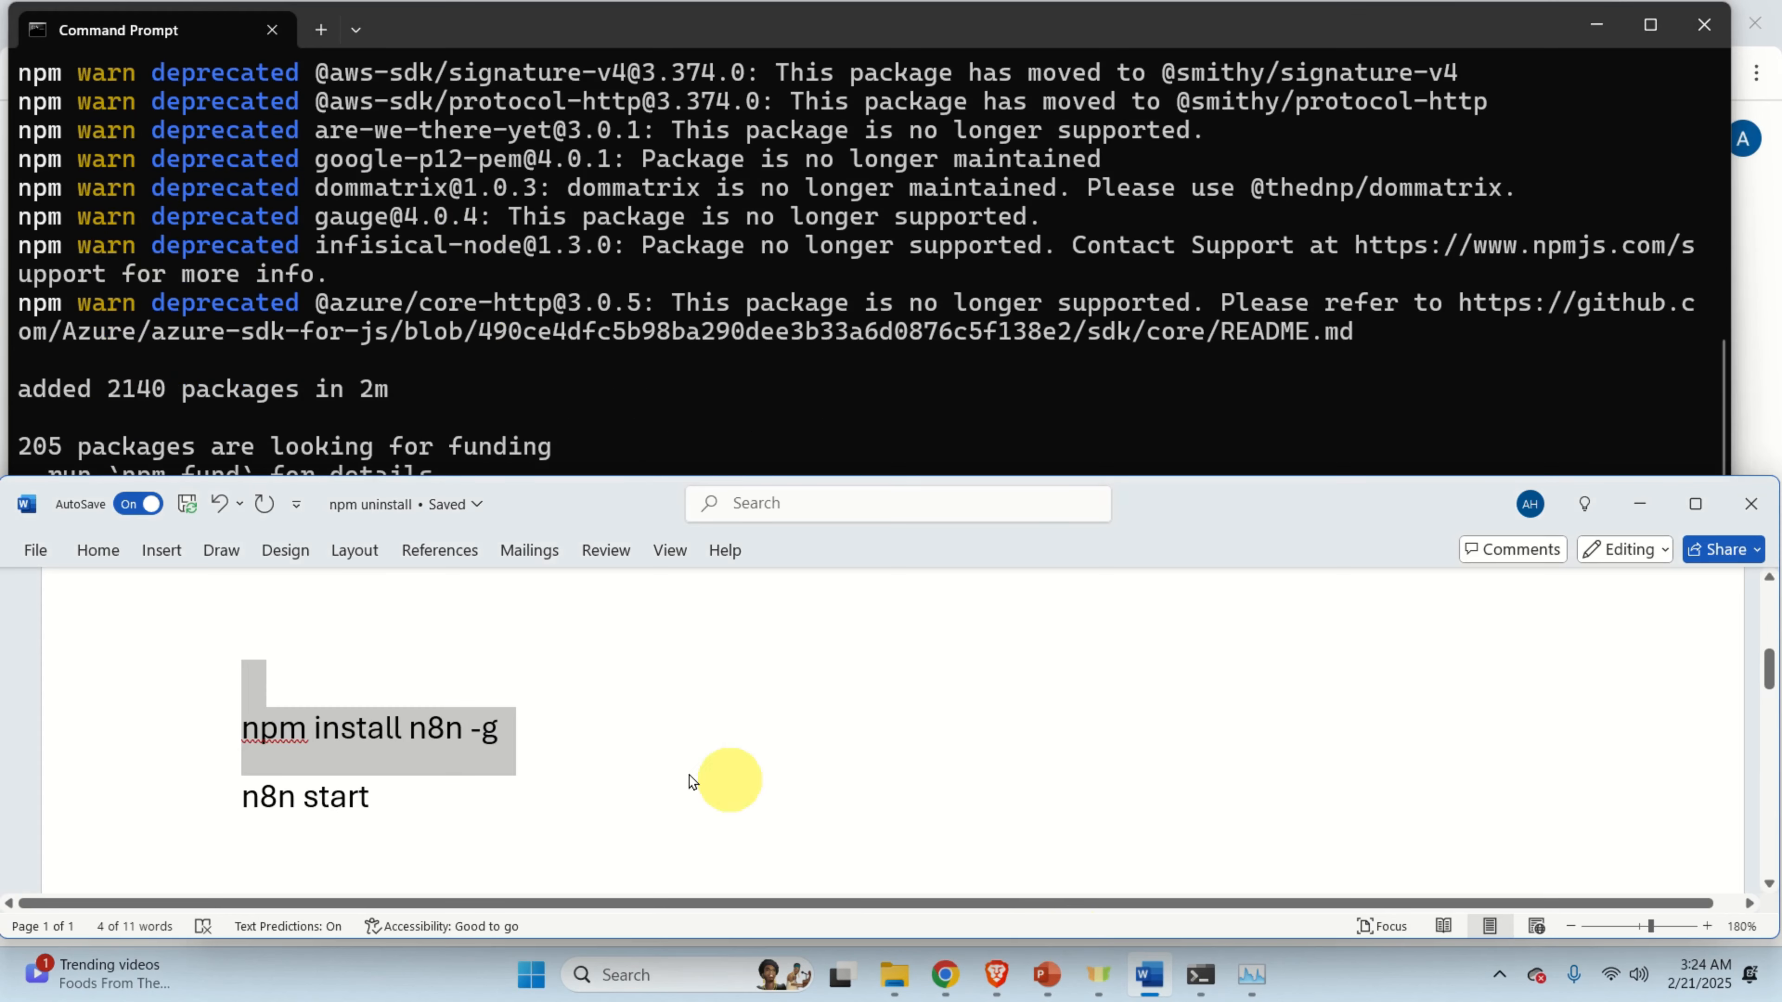
# Copy 'n8n start' from the notes and run it in Command Prompt.
pyautogui.doubleClick(294, 799)
pyautogui.rightClick(293, 804)
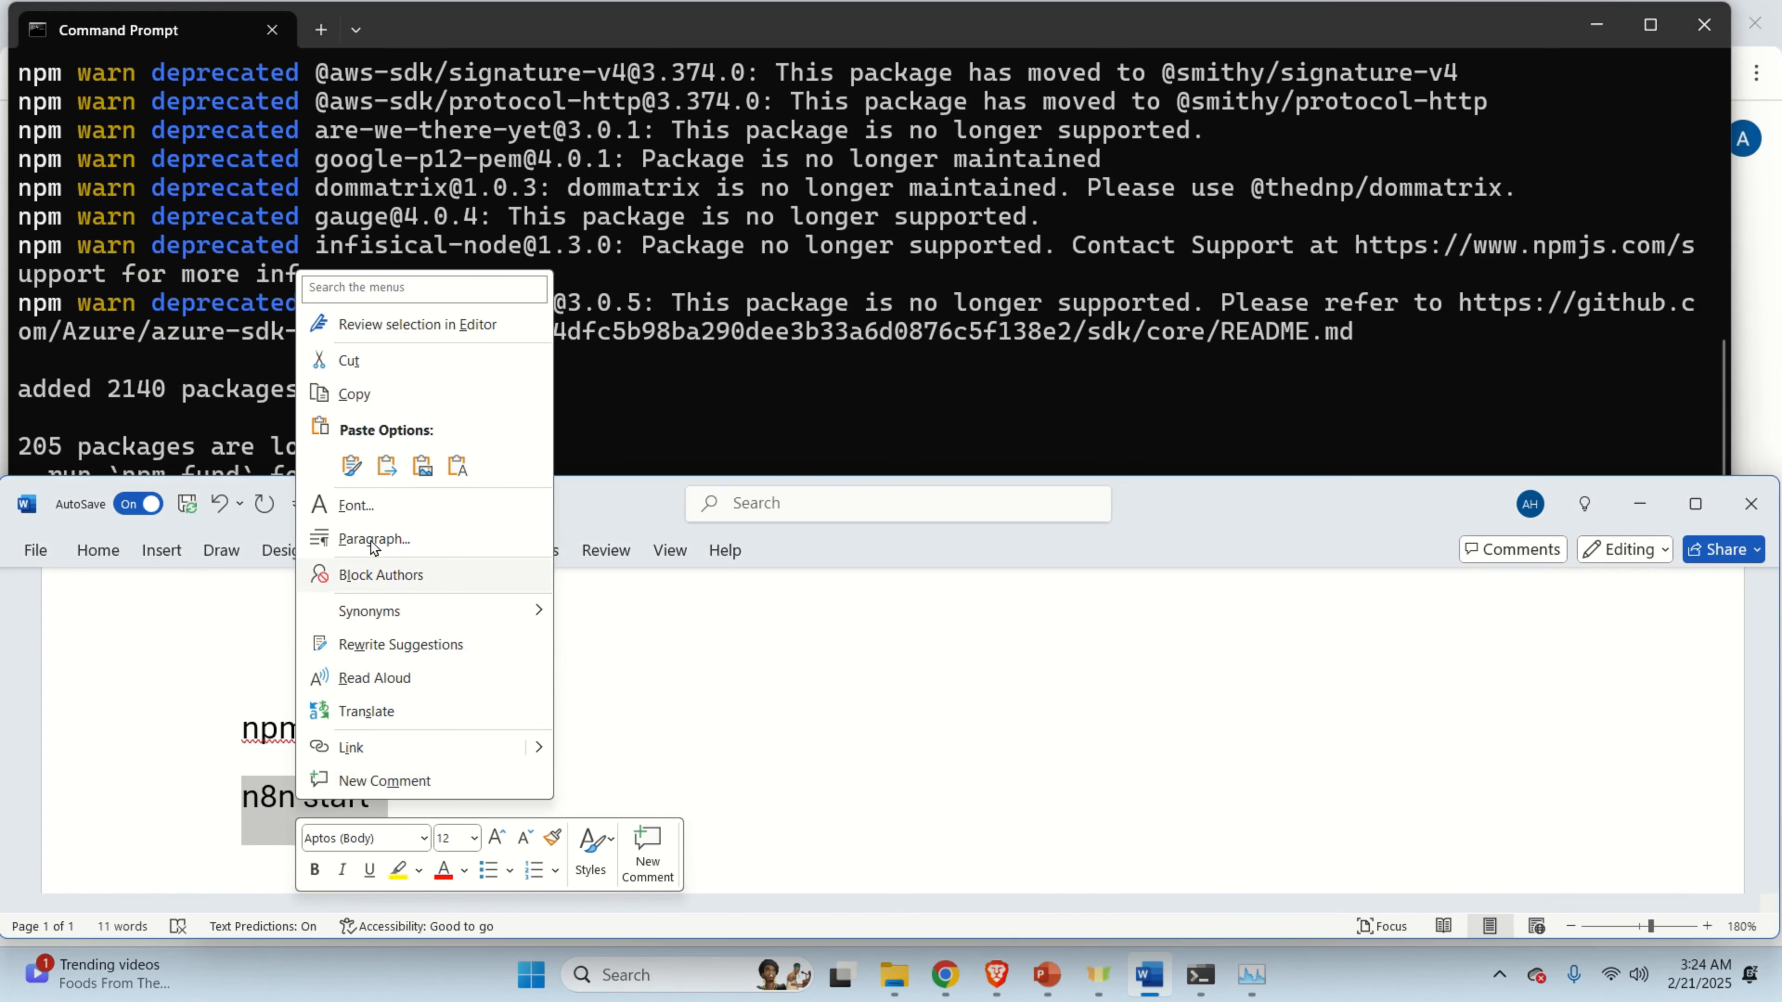
pyautogui.click(391, 414)
pyautogui.click(392, 416)
pyautogui.rightClick(332, 525)
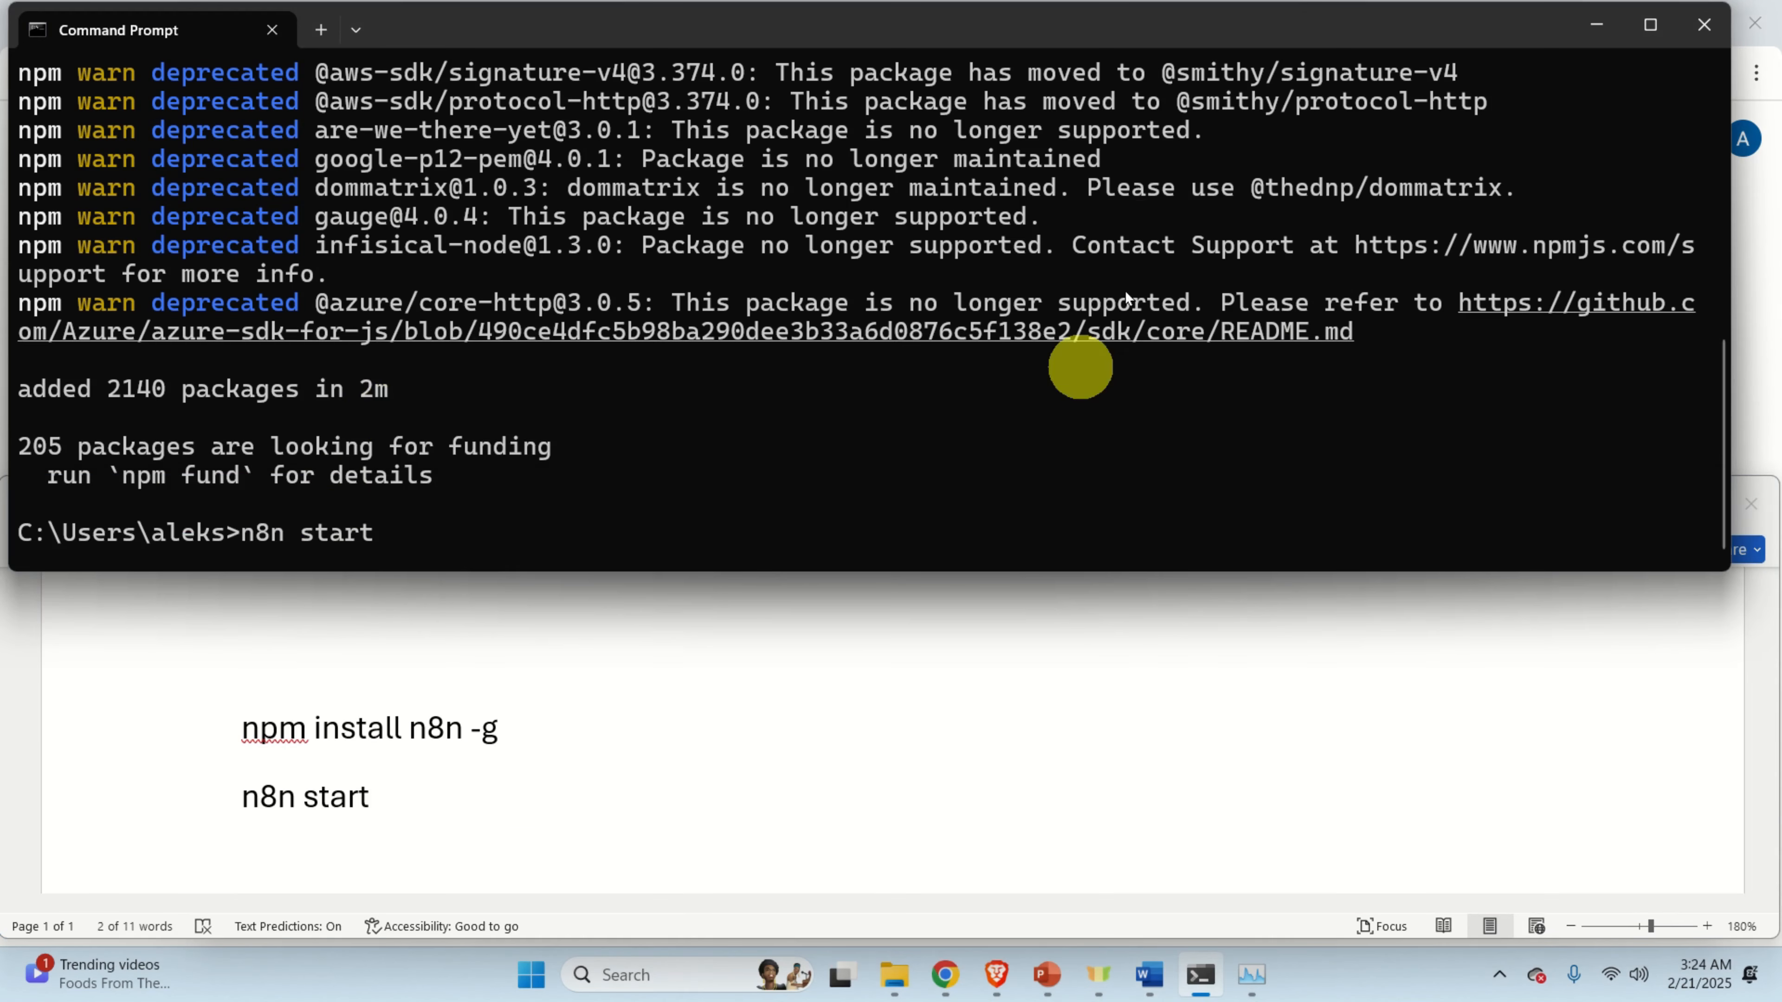
pyautogui.press('Return')
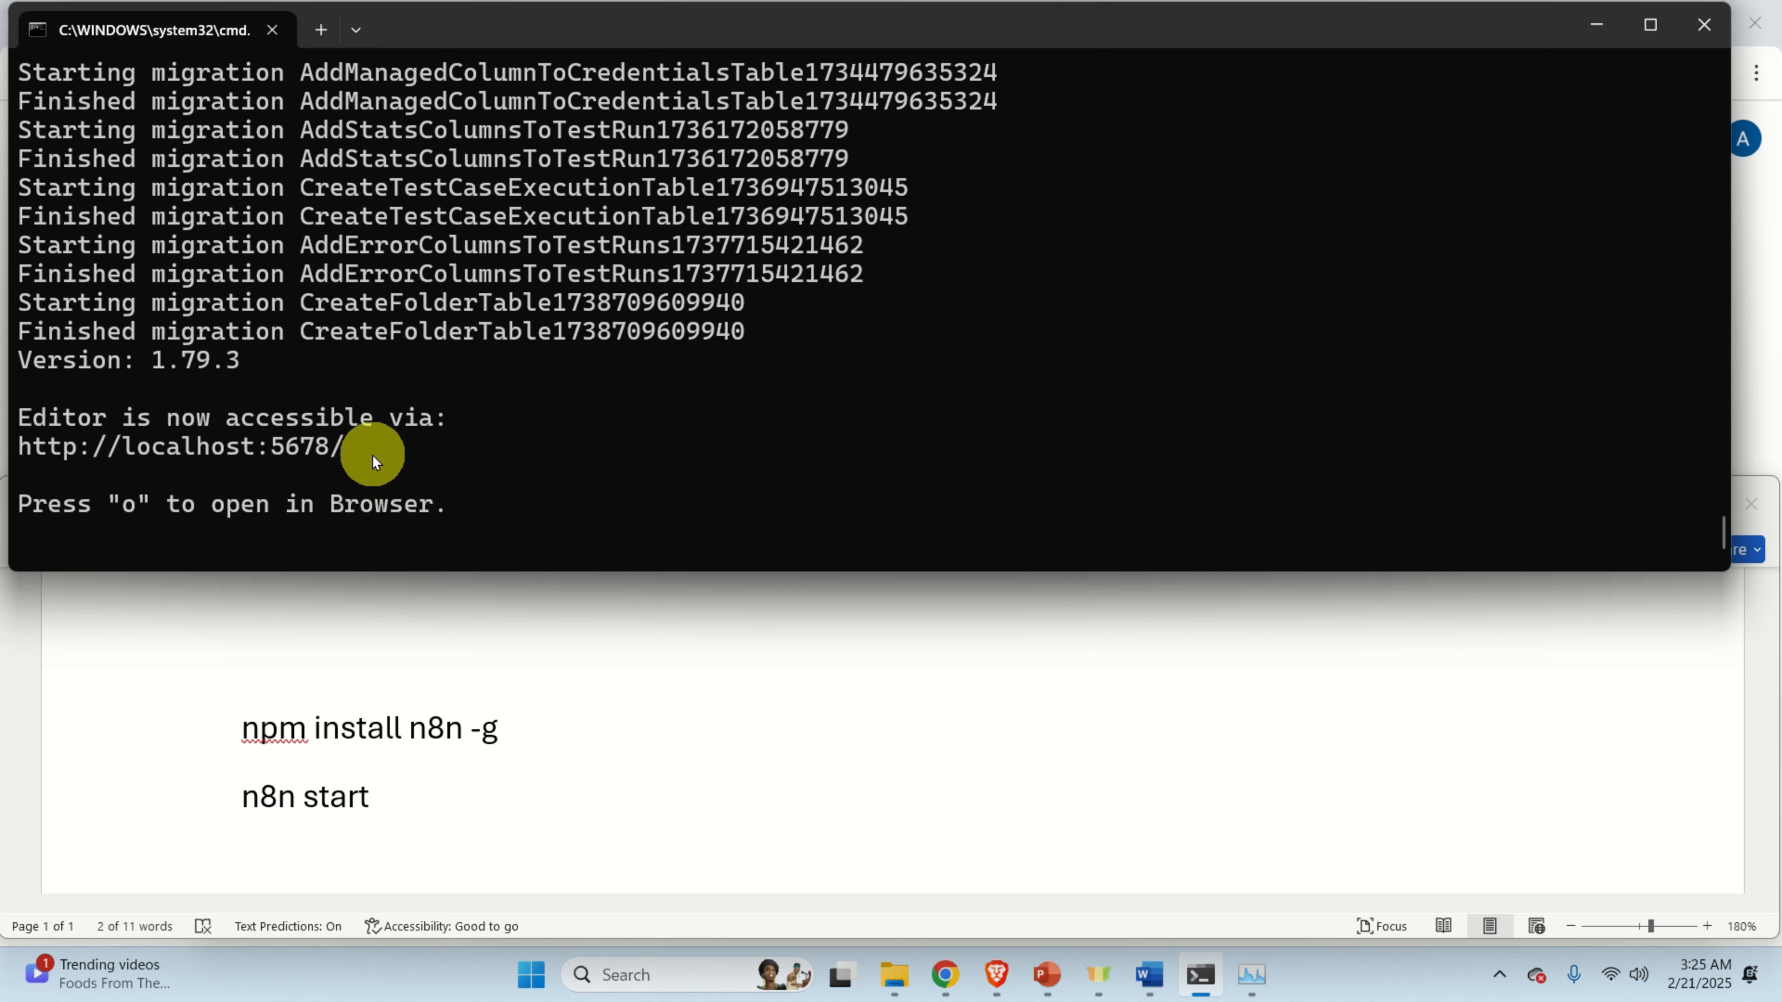
pyautogui.moveTo(372, 456); pyautogui.dragTo(10, 446)
pyautogui.hotkey('ctrl', 'c')
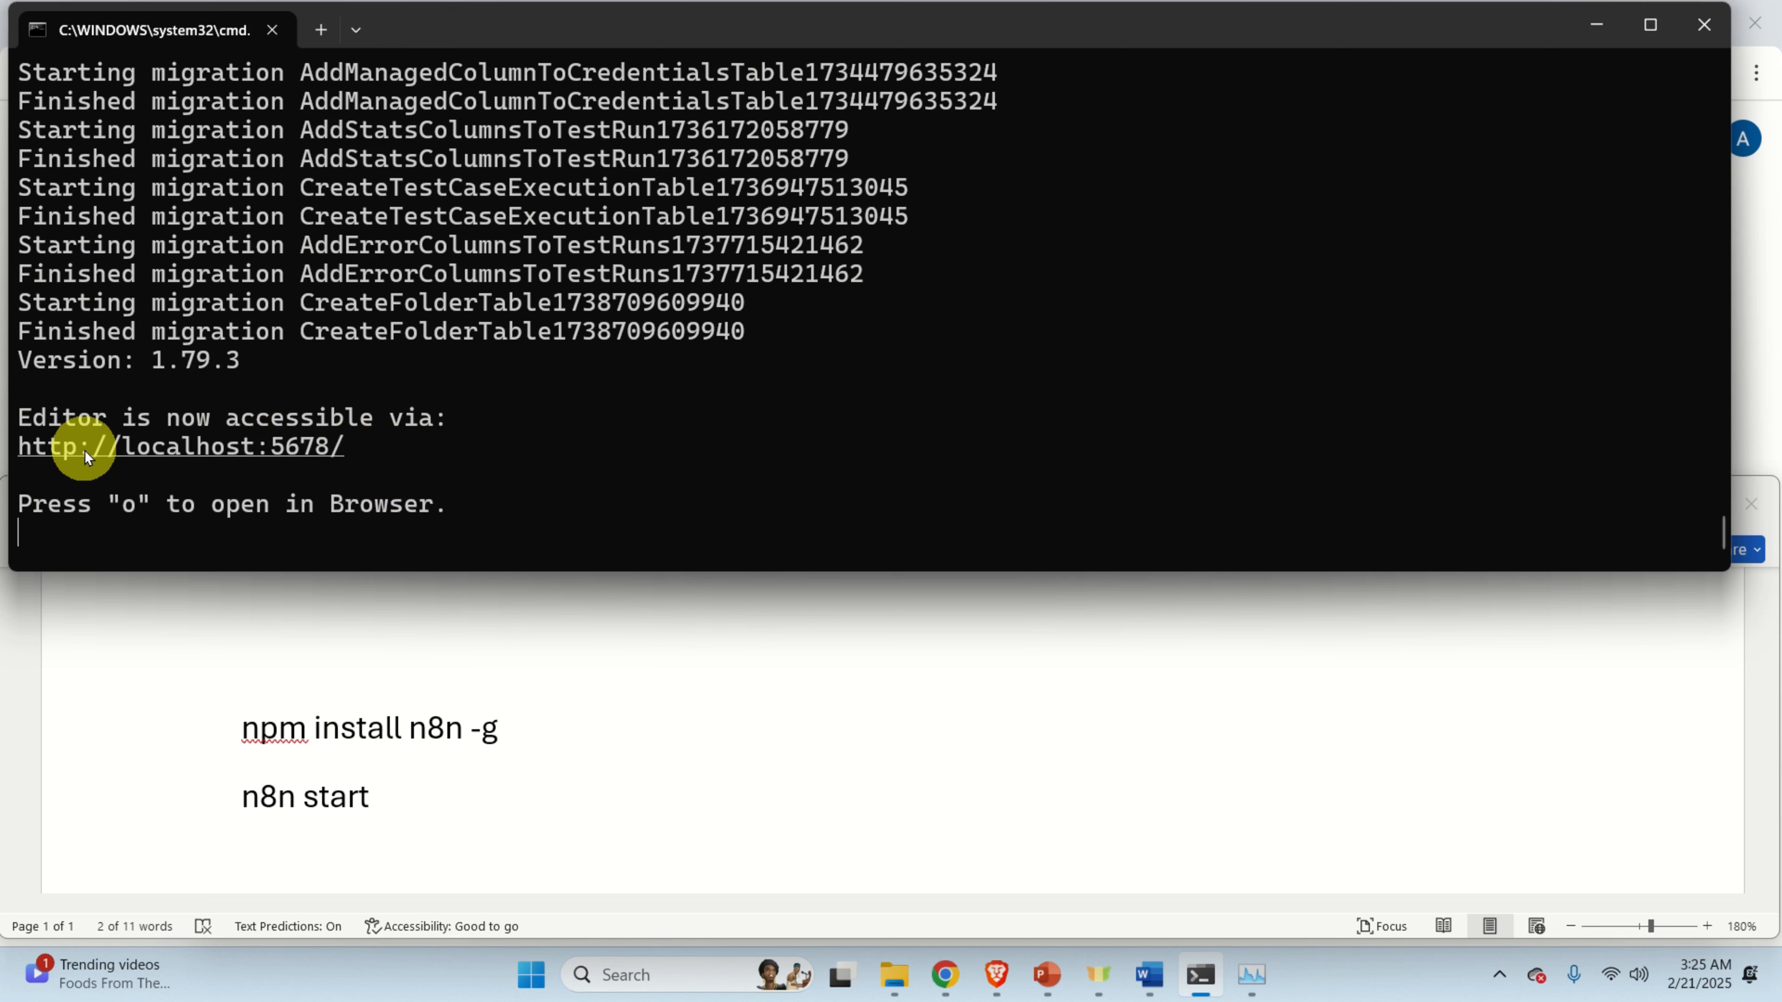
pyautogui.moveTo(349, 456); pyautogui.dragTo(16, 455)
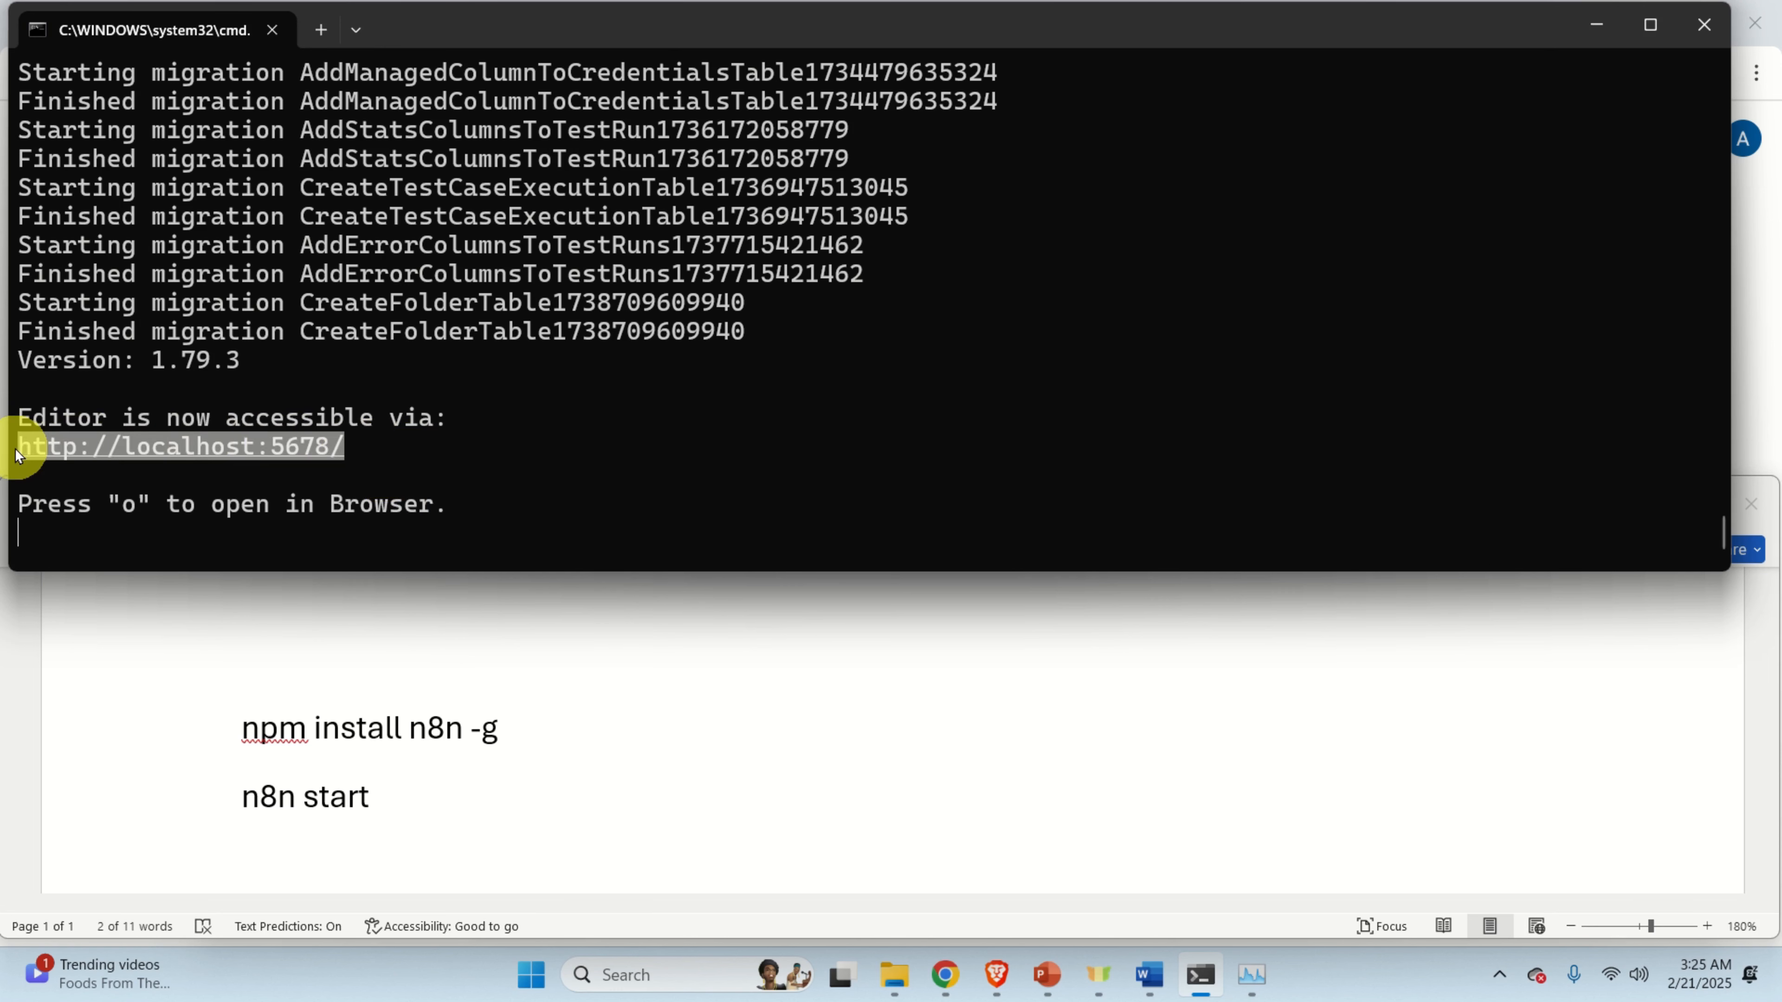
pyautogui.click(115, 446)
pyautogui.click(947, 978)
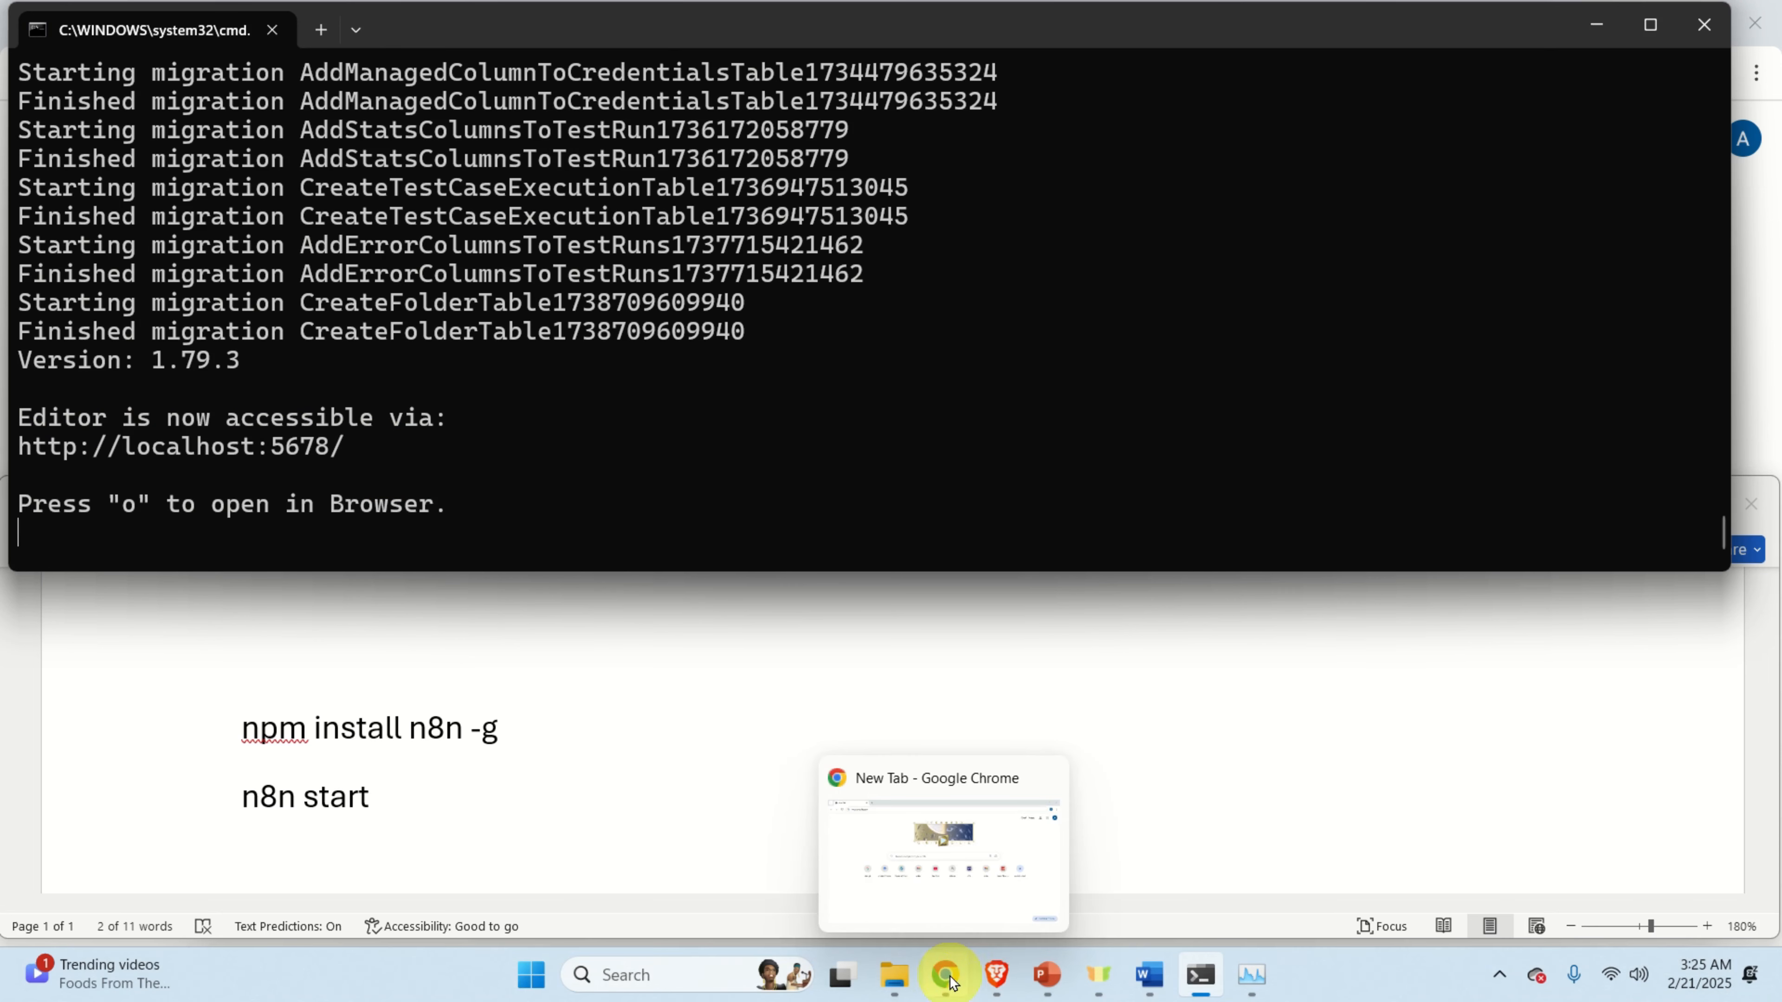
pyautogui.click(944, 976)
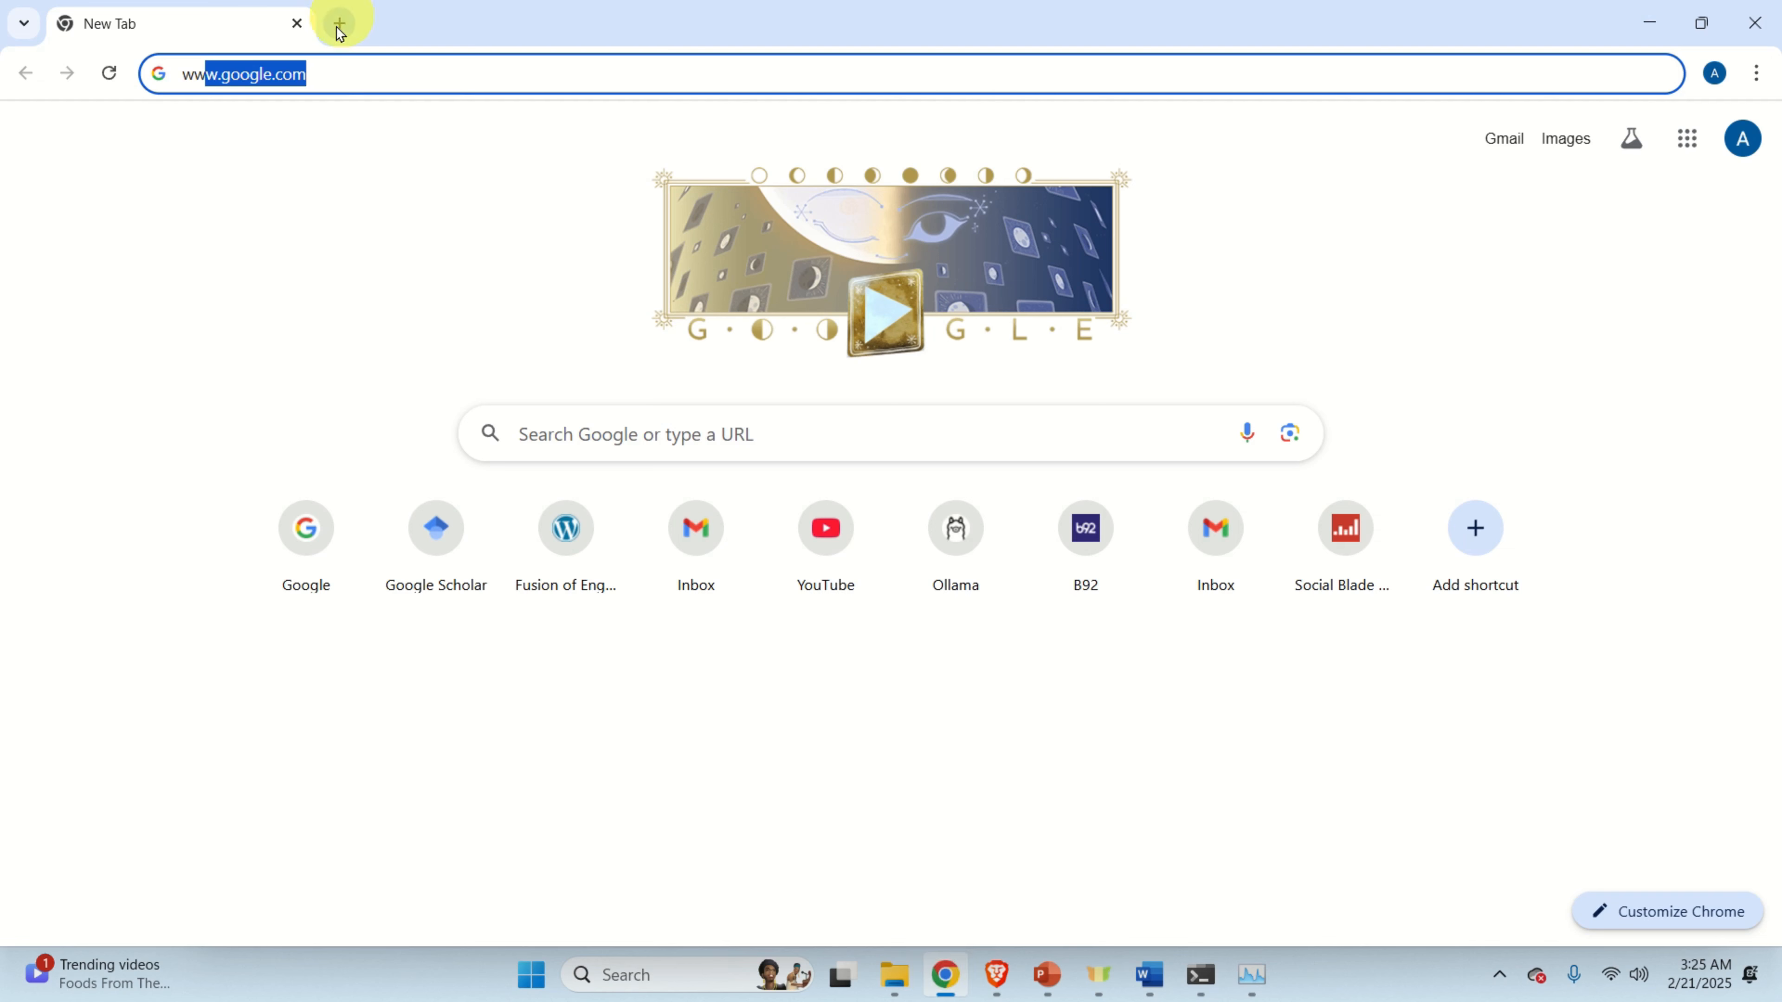
pyautogui.click(358, 70)
pyautogui.hotkey('ctrl', 'v')
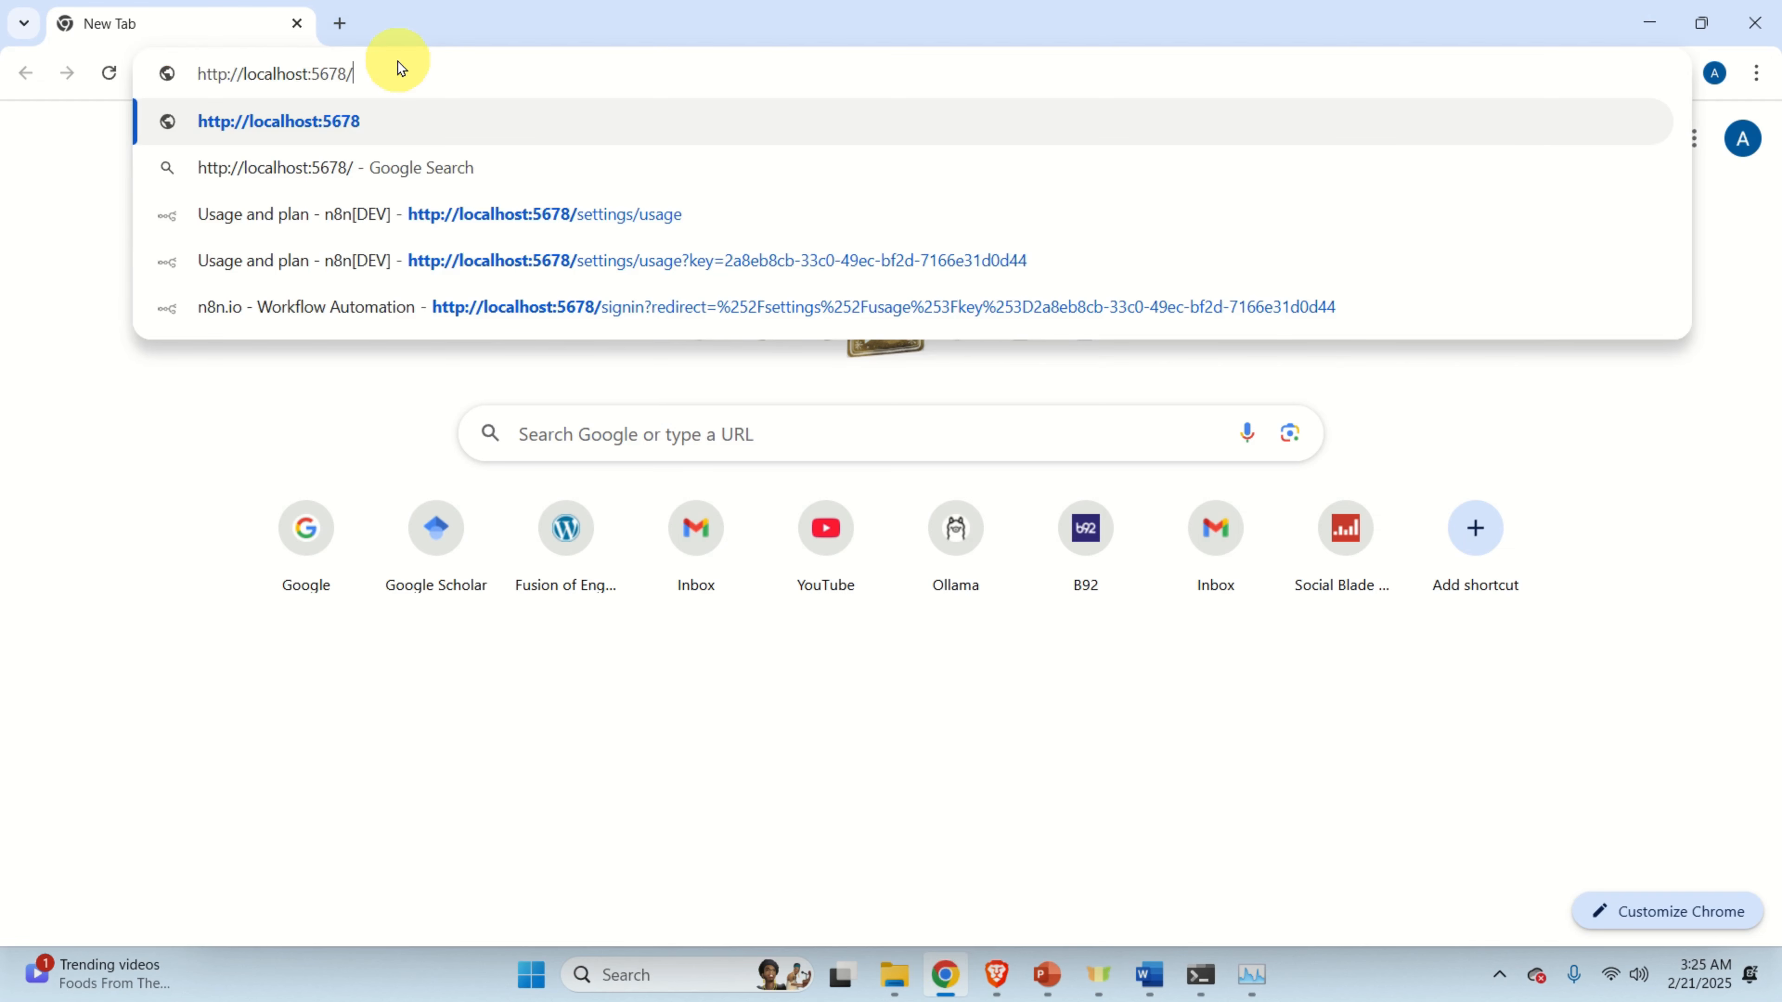
pyautogui.press('Return')
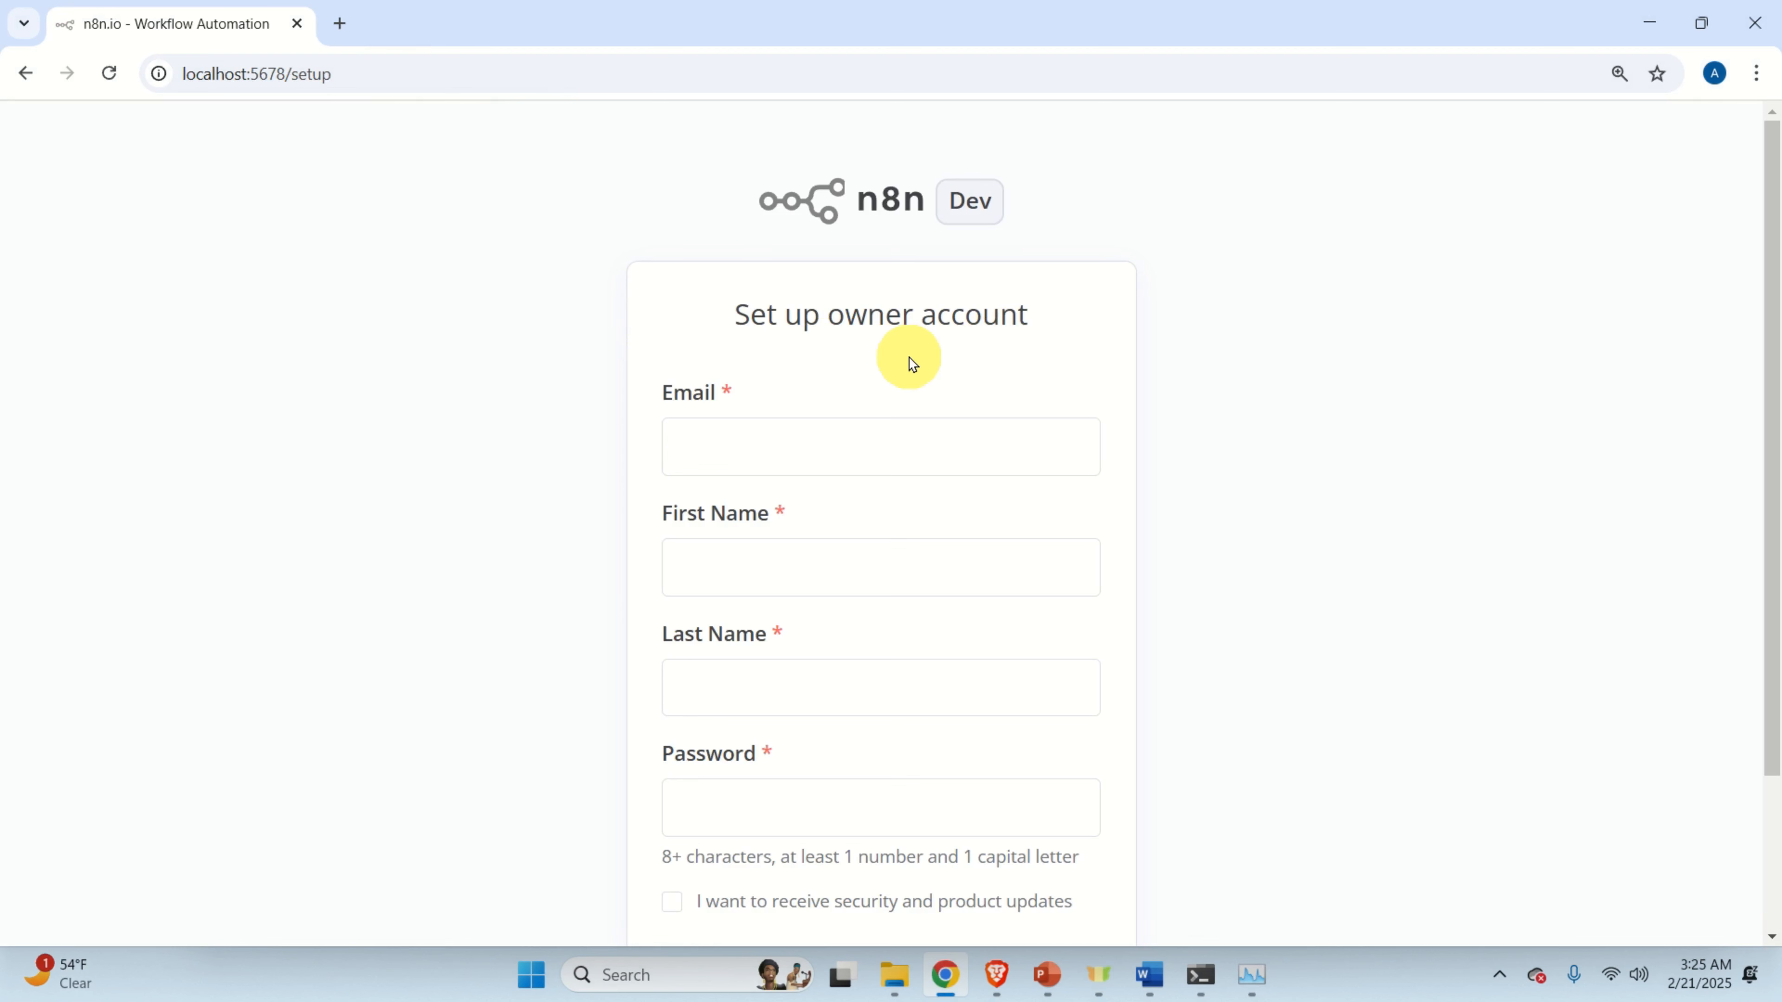
# Submit the owner setup form with the email, first and last name, and password.
pyautogui.scroll(-1, 942, 309)
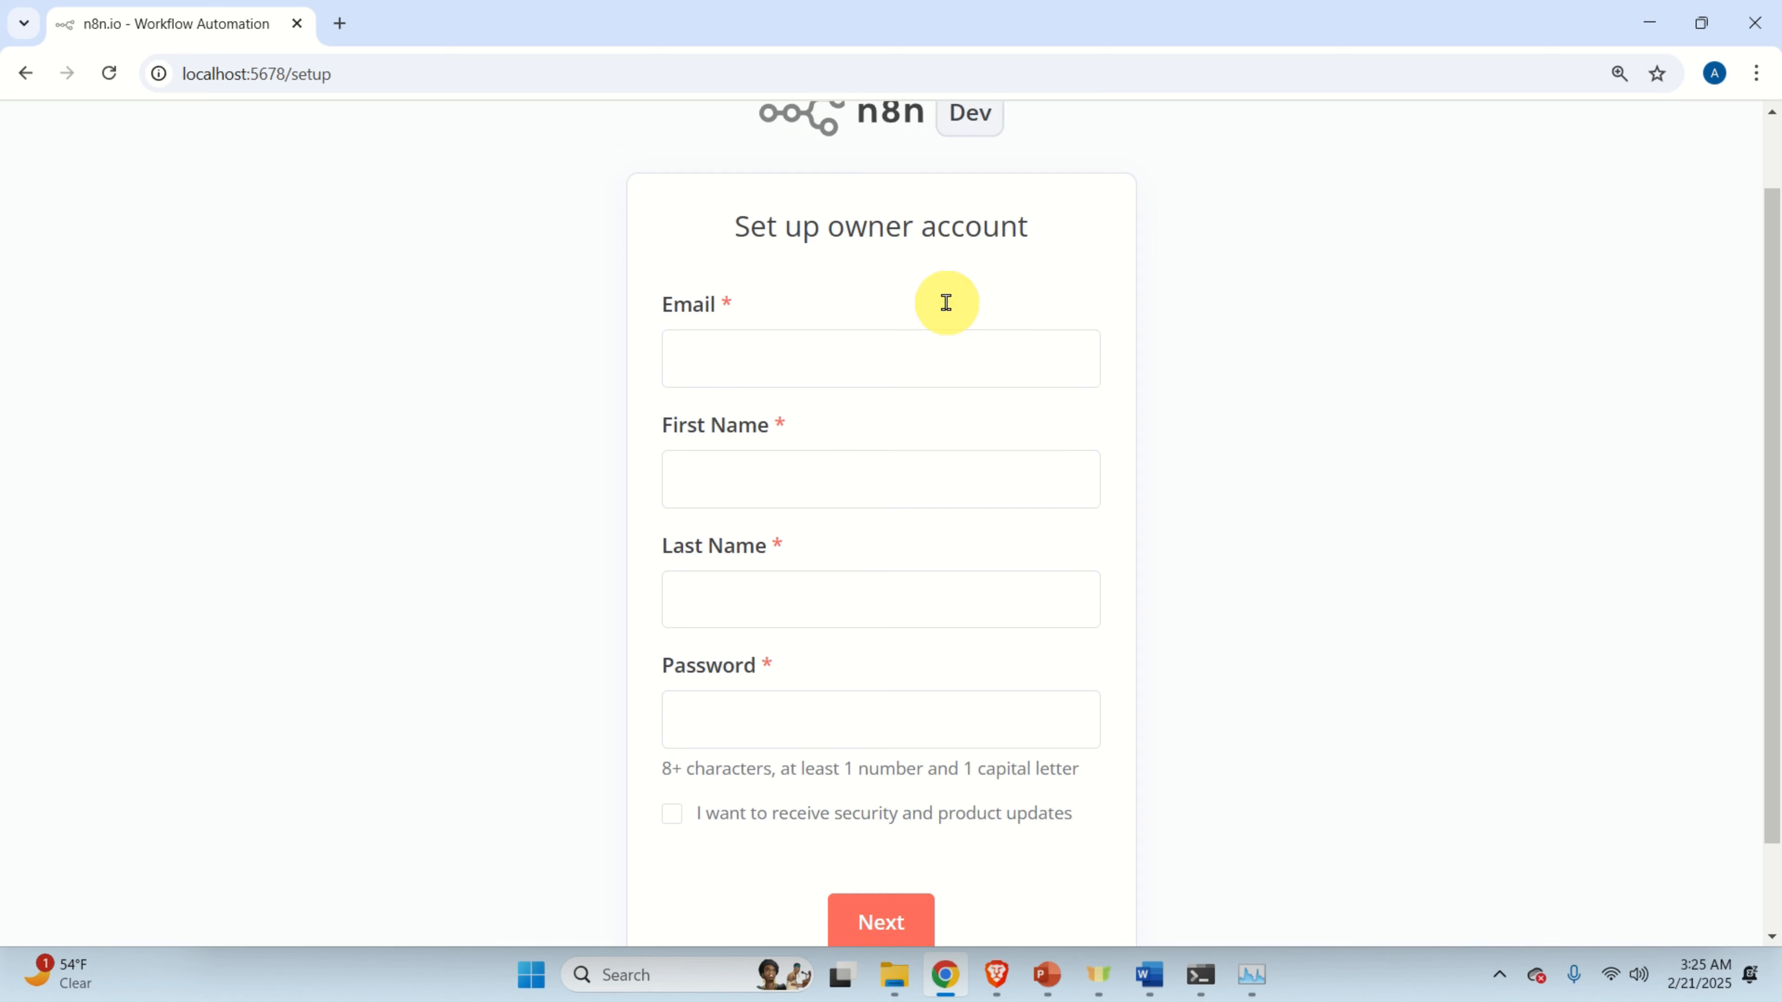
pyautogui.scroll(1, 946, 301)
pyautogui.scroll(-1, 847, 330)
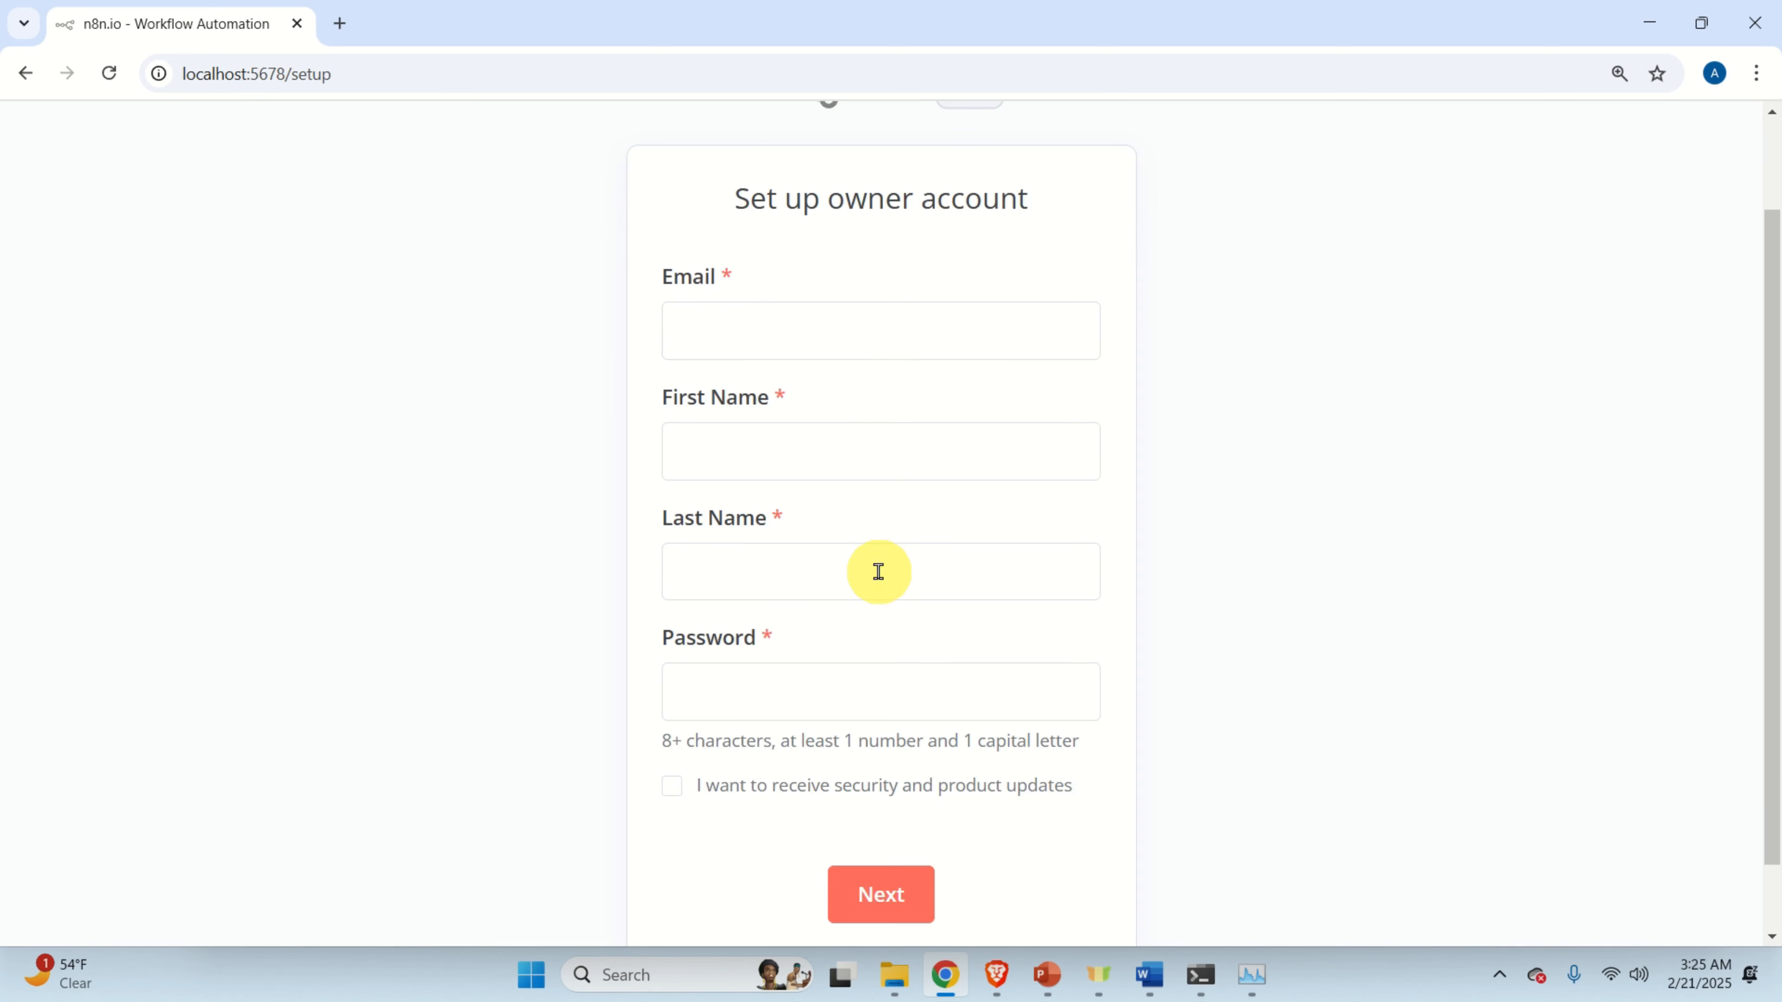
pyautogui.scroll(-1, 887, 558)
pyautogui.scroll(2, 891, 561)
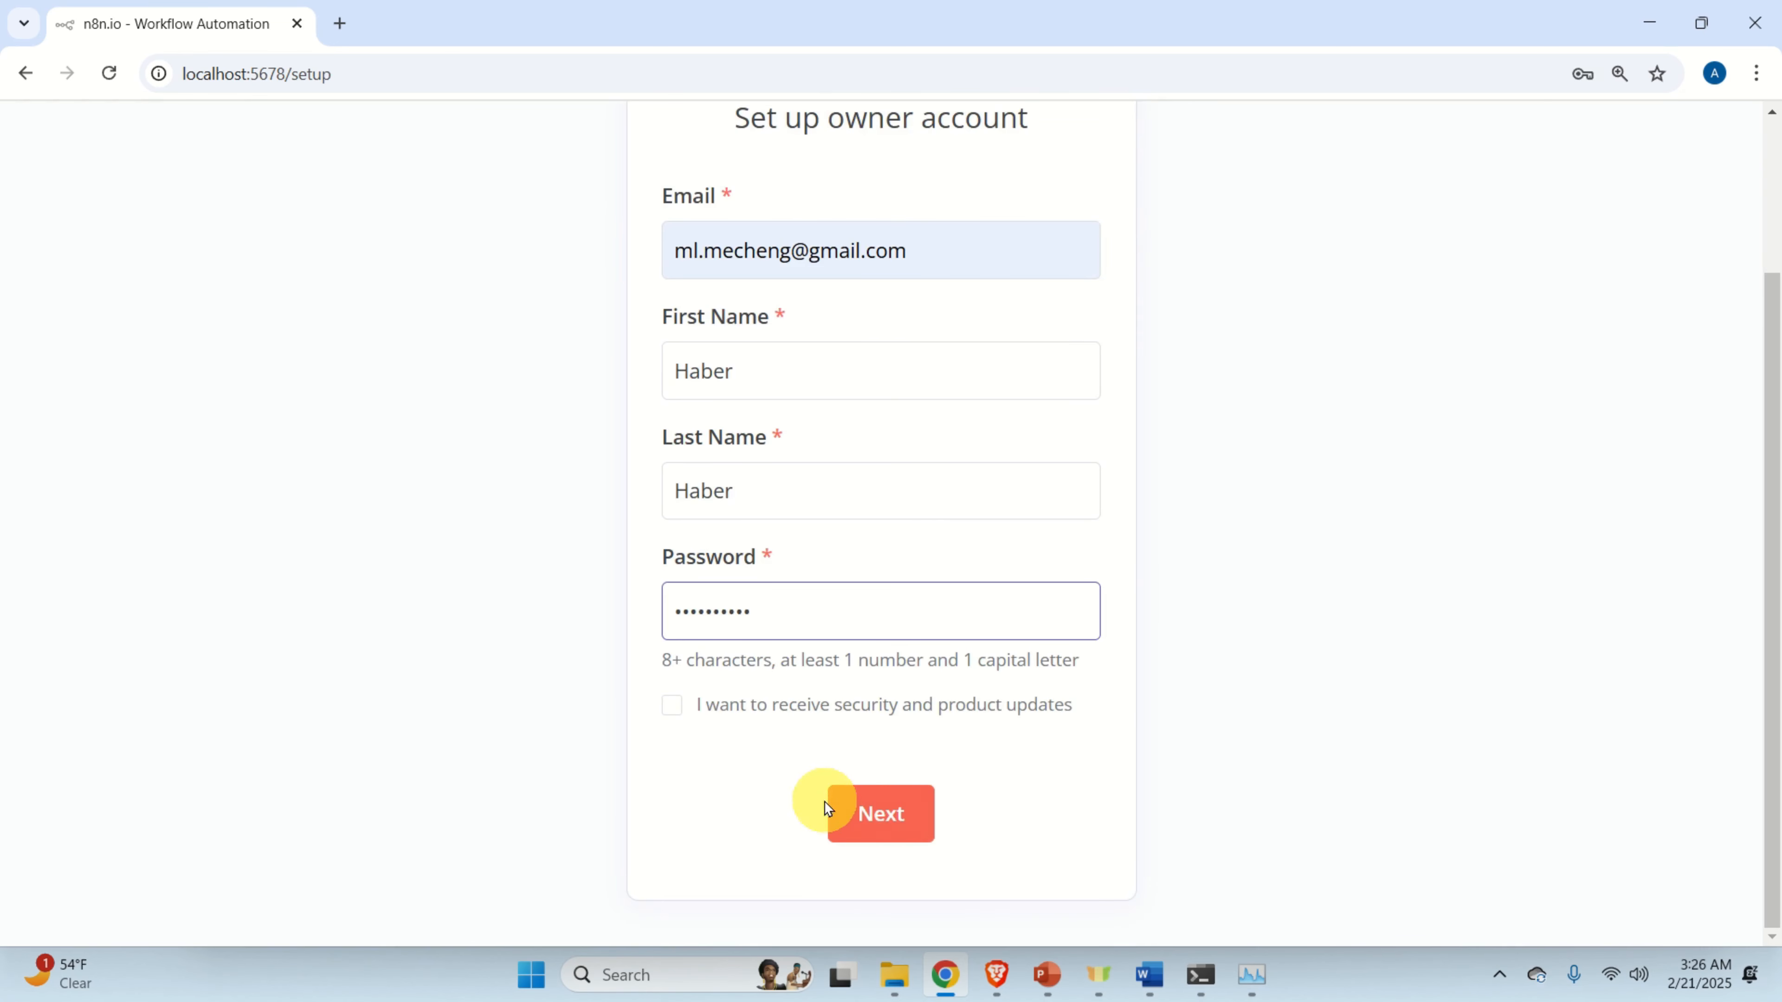
pyautogui.click(858, 809)
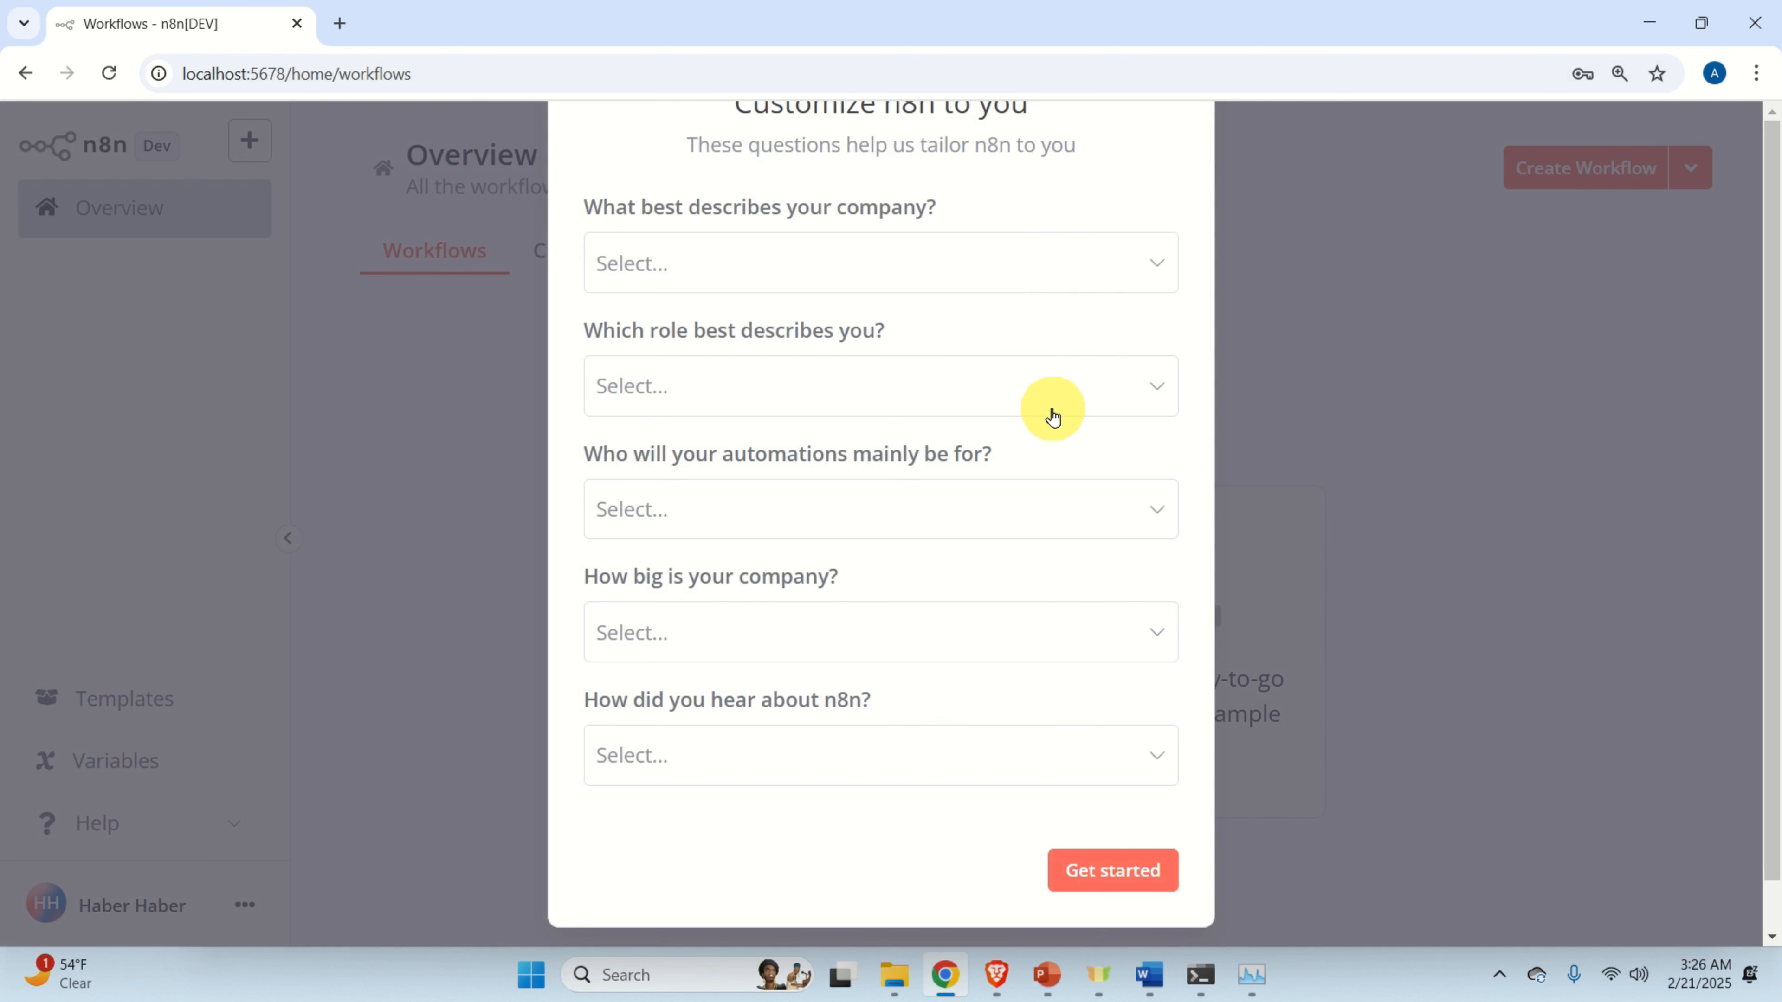
# Describe the company as Other with Manufacturing as its industry.
pyautogui.click(963, 254)
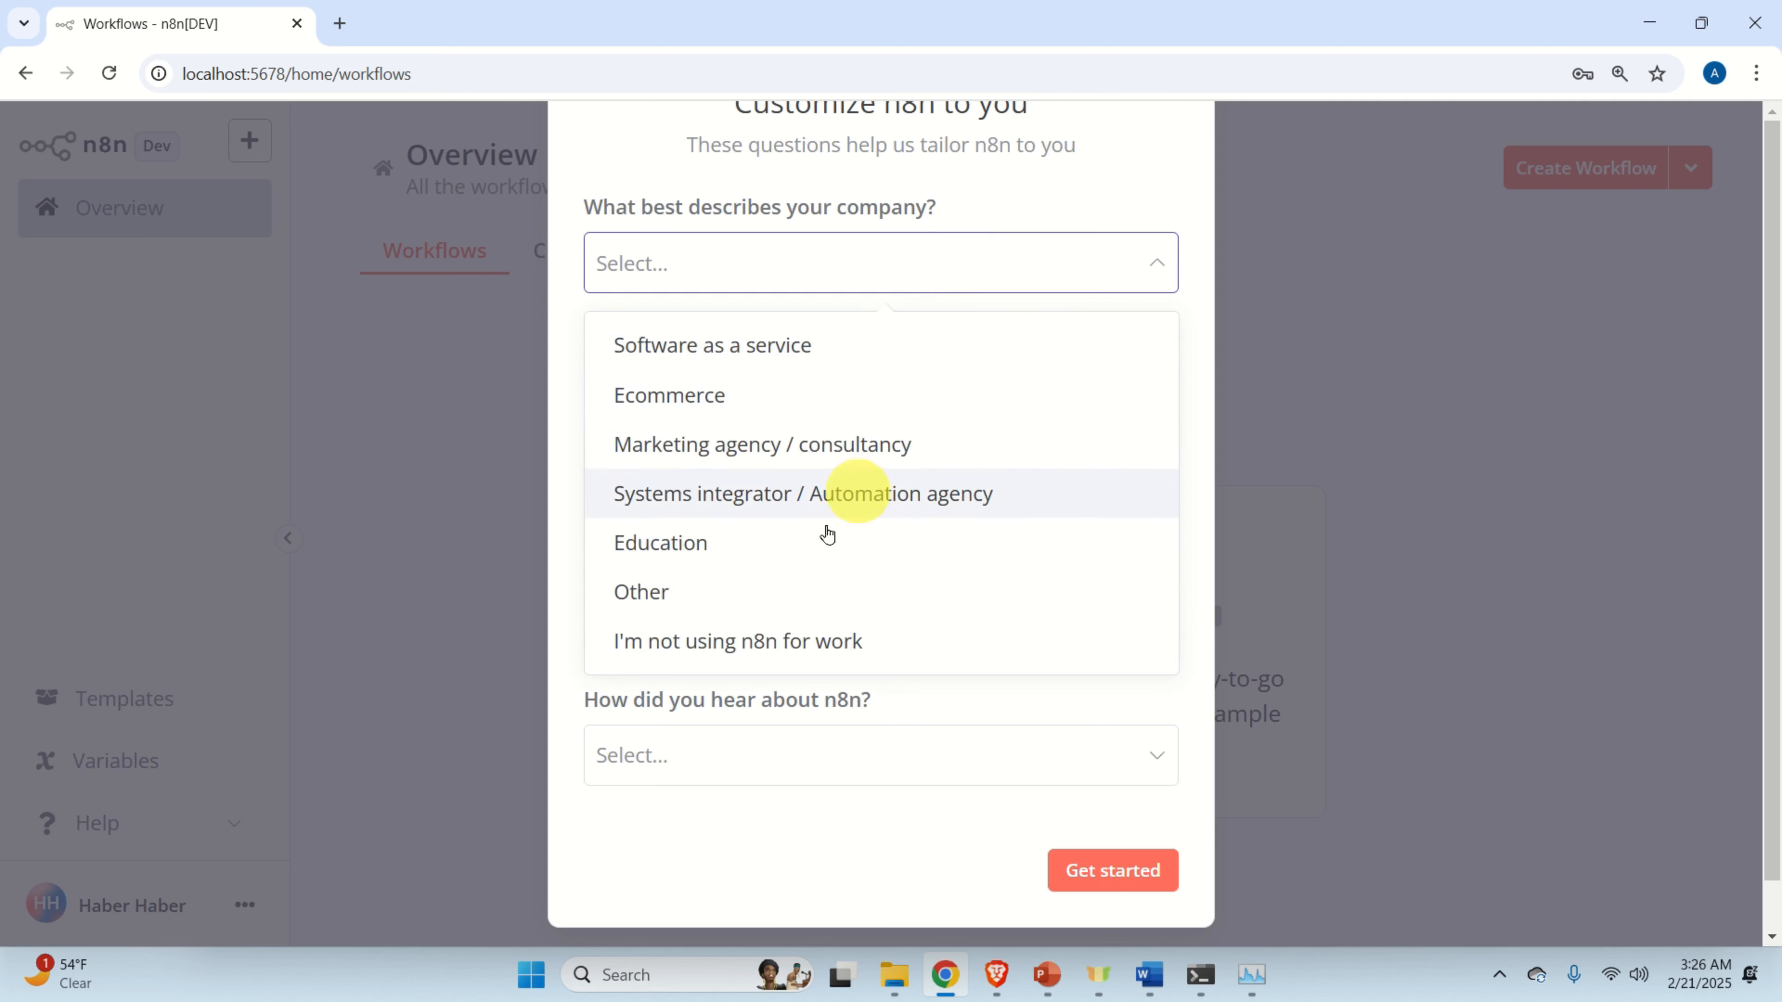
pyautogui.click(761, 592)
pyautogui.click(940, 351)
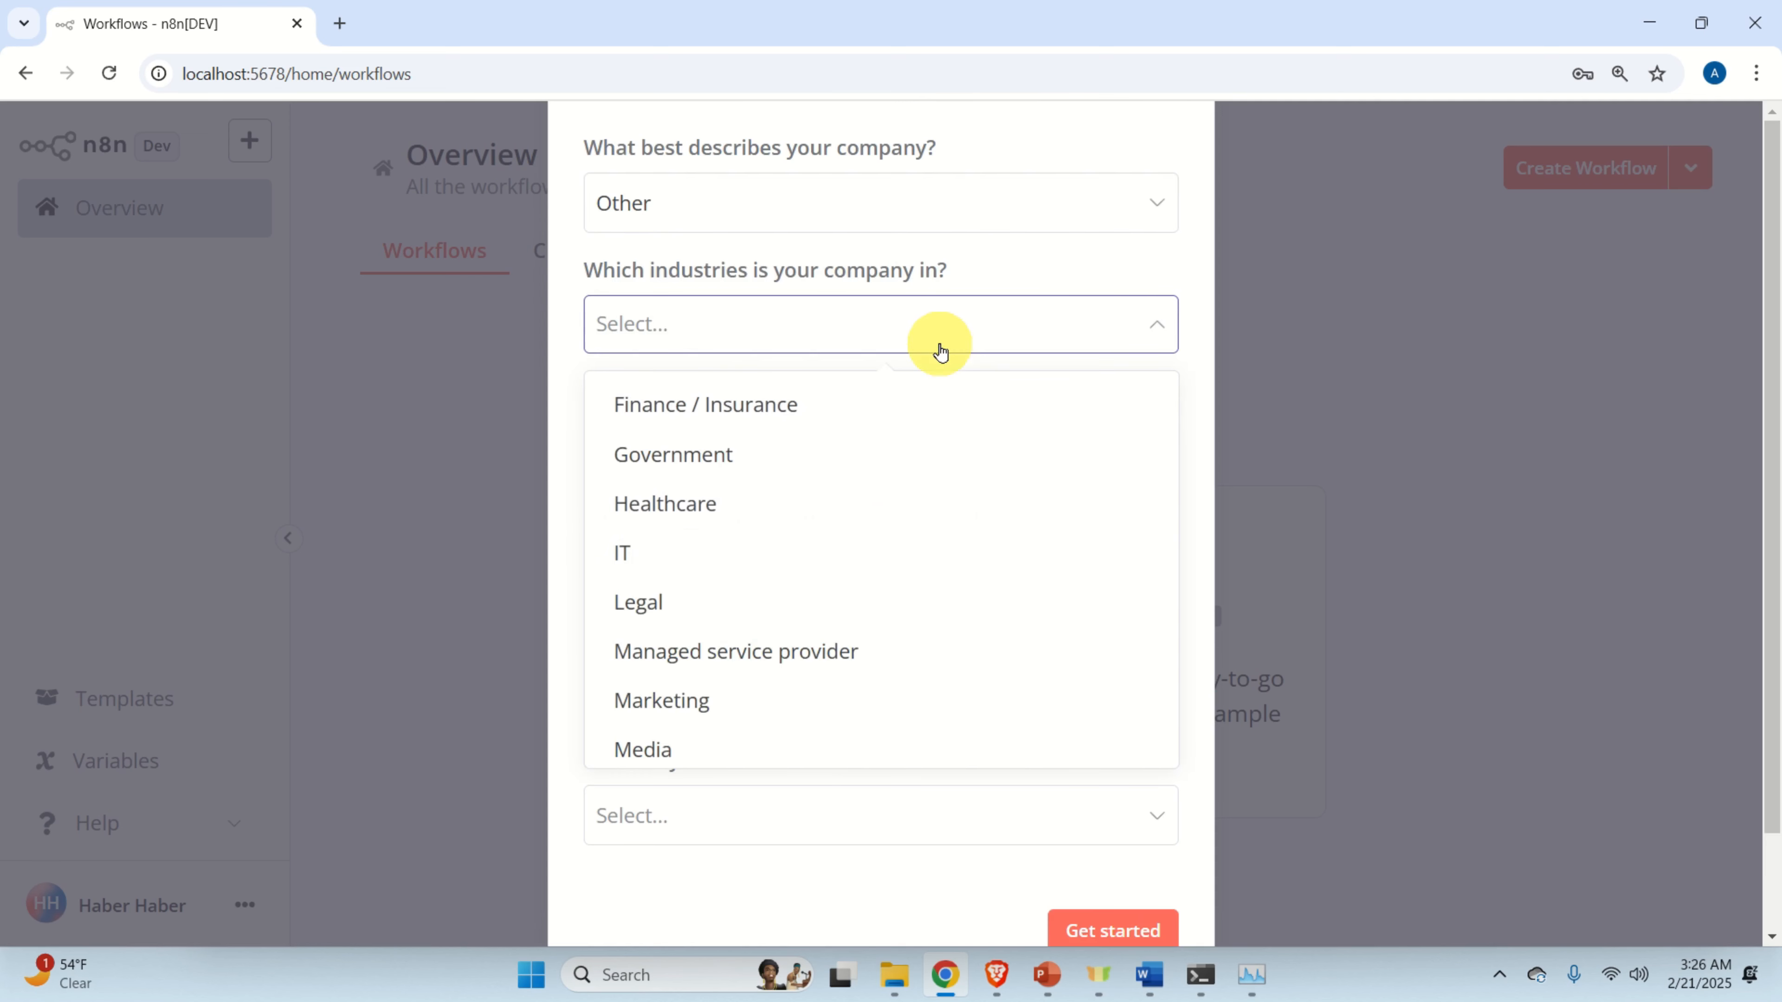
pyautogui.scroll(-5, 817, 564)
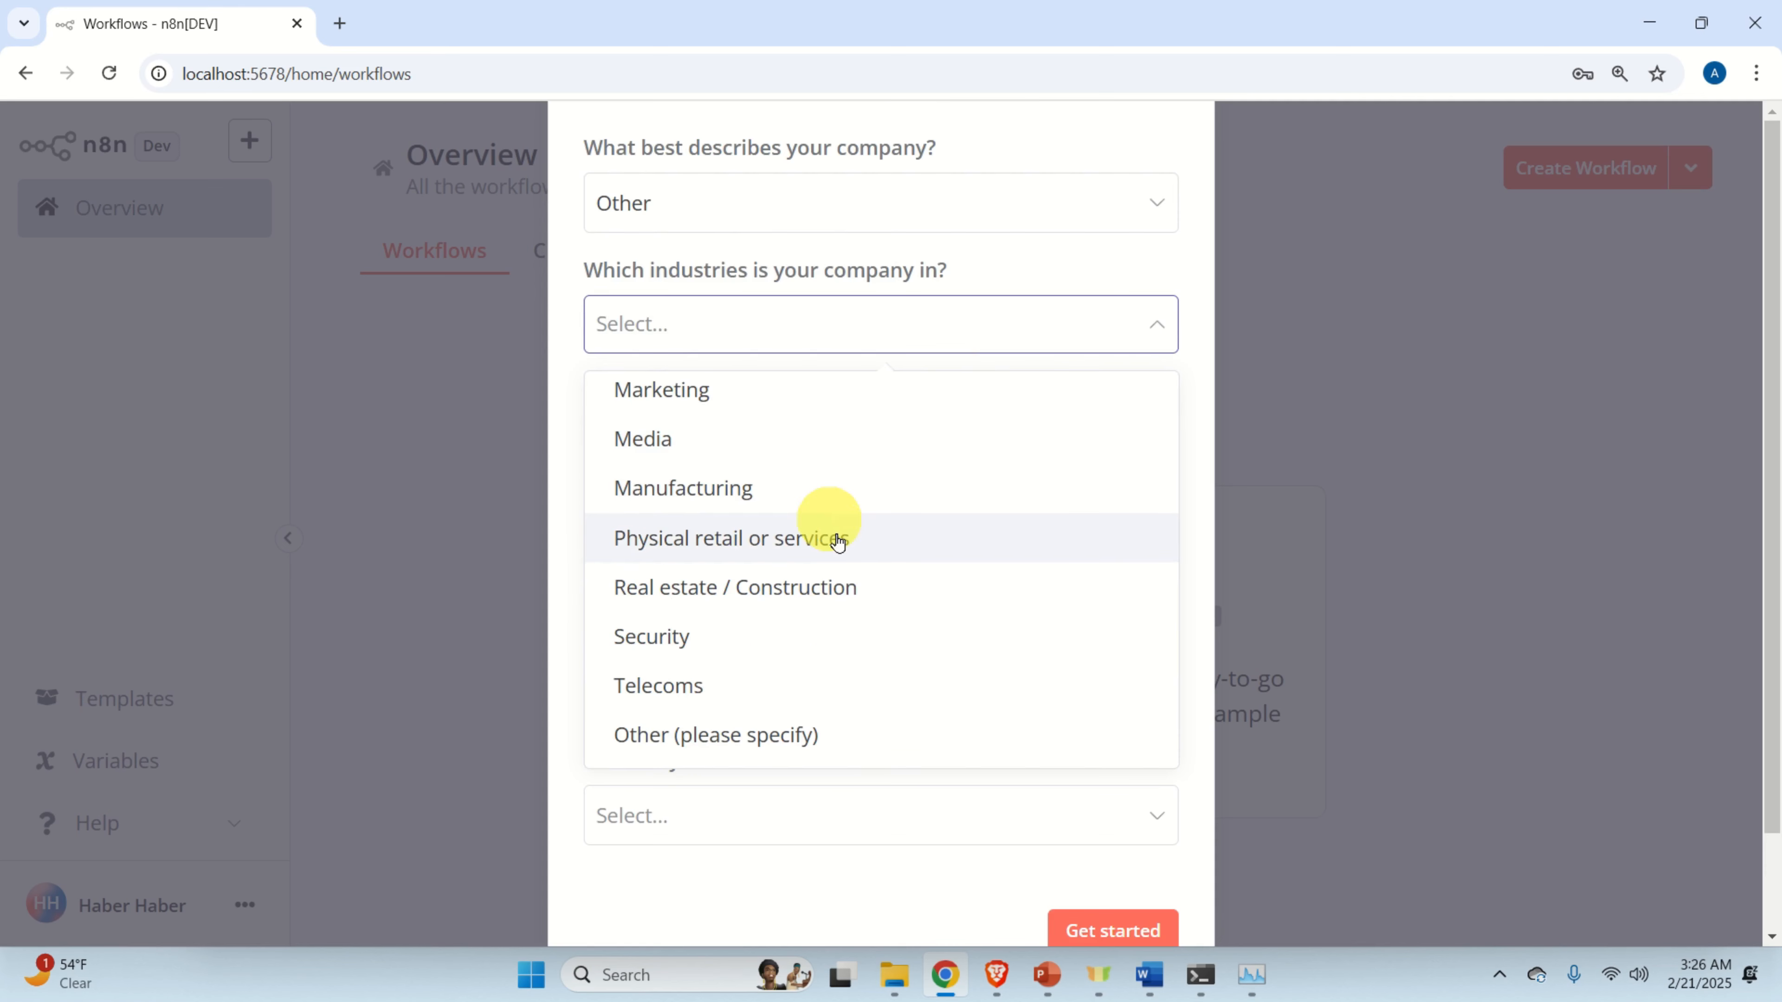
pyautogui.click(827, 729)
pyautogui.click(783, 690)
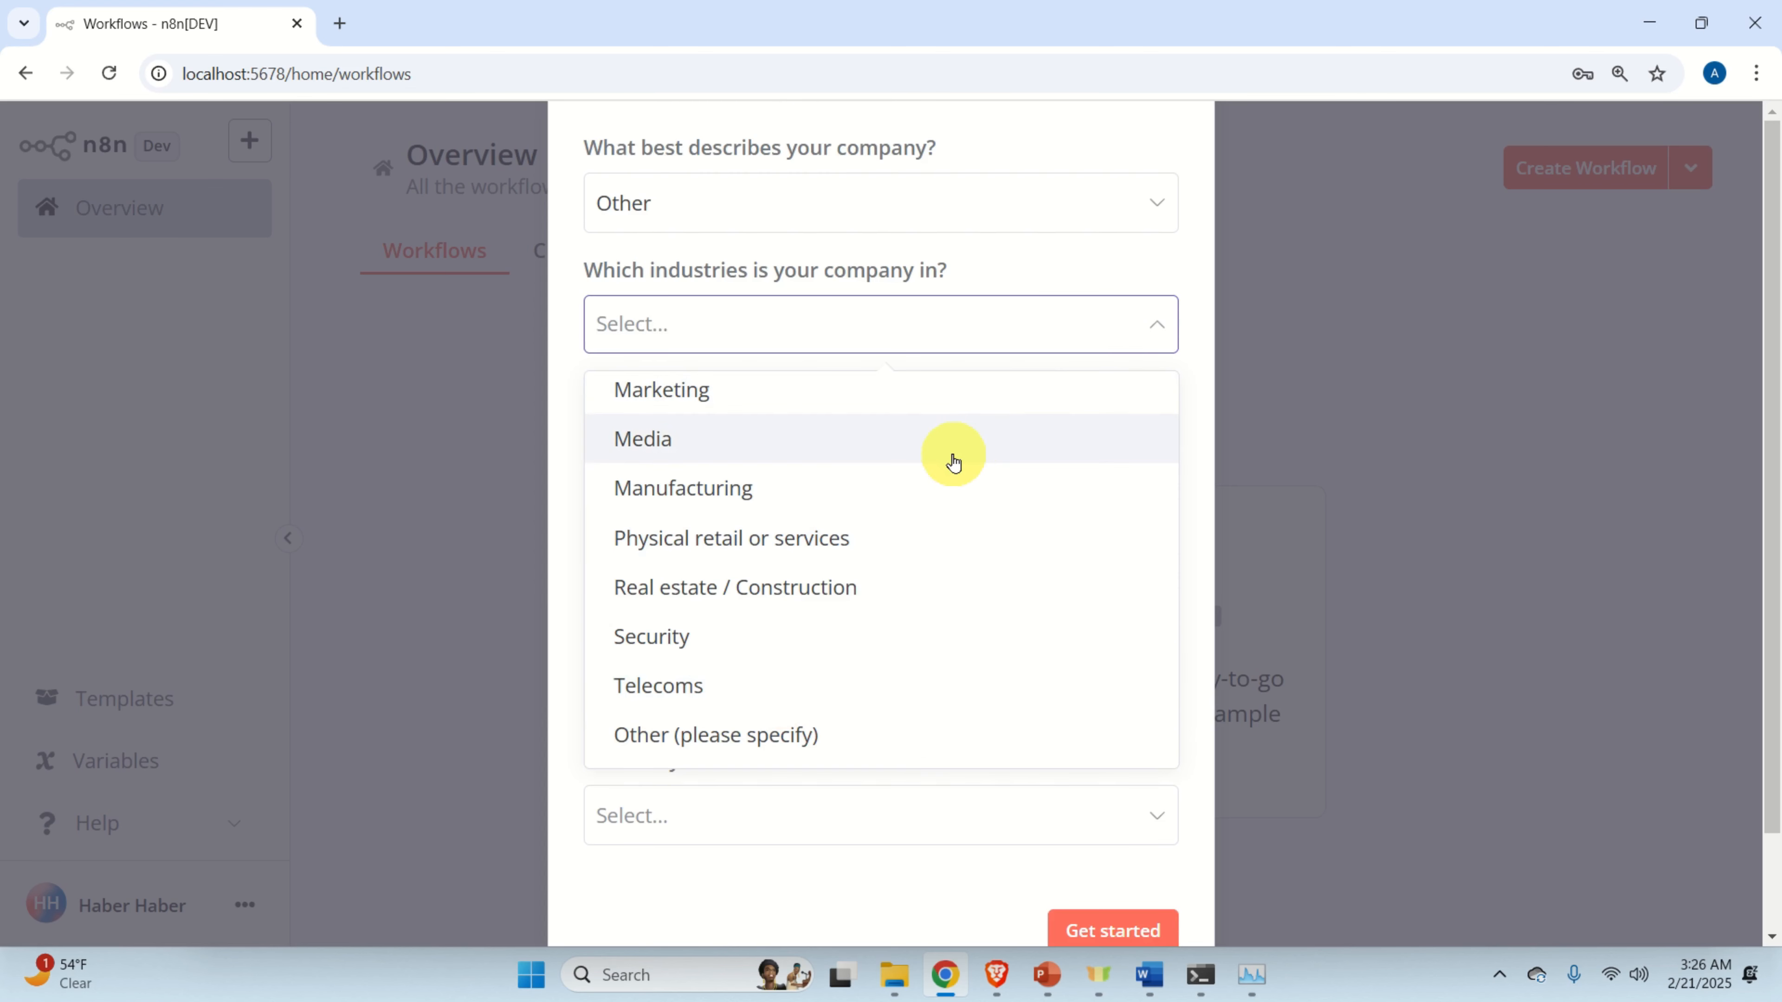
pyautogui.scroll(4, 958, 466)
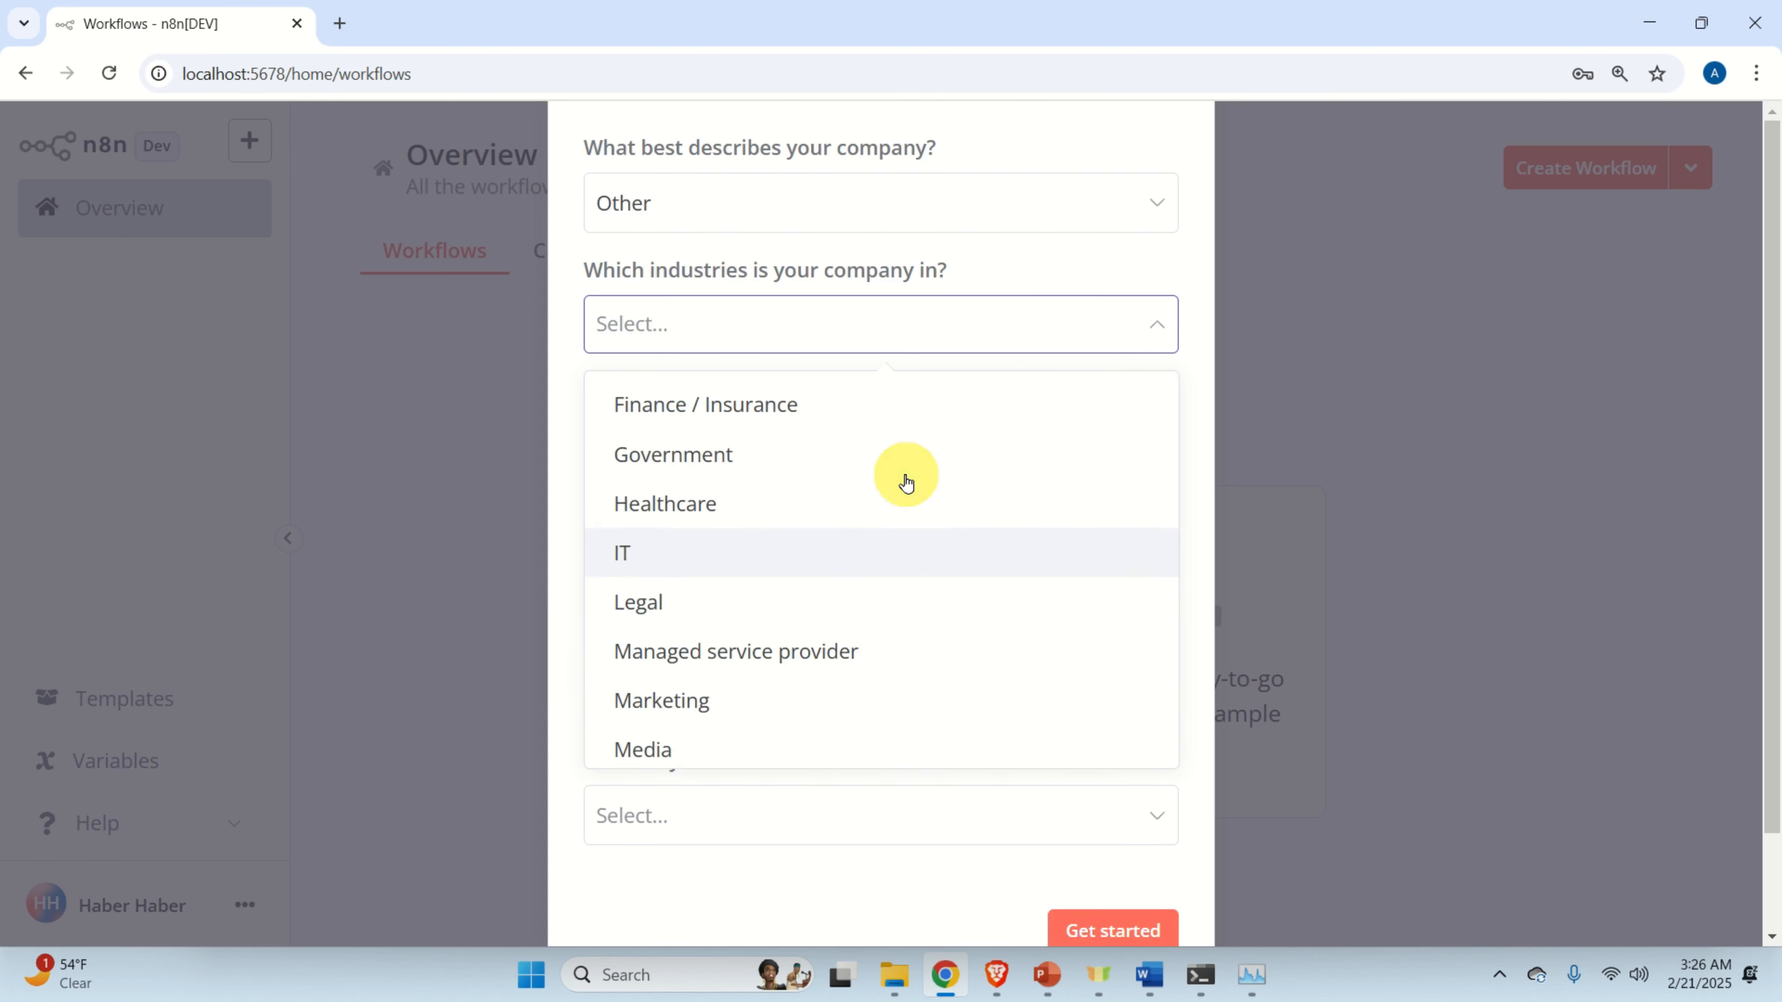
pyautogui.scroll(-3, 903, 480)
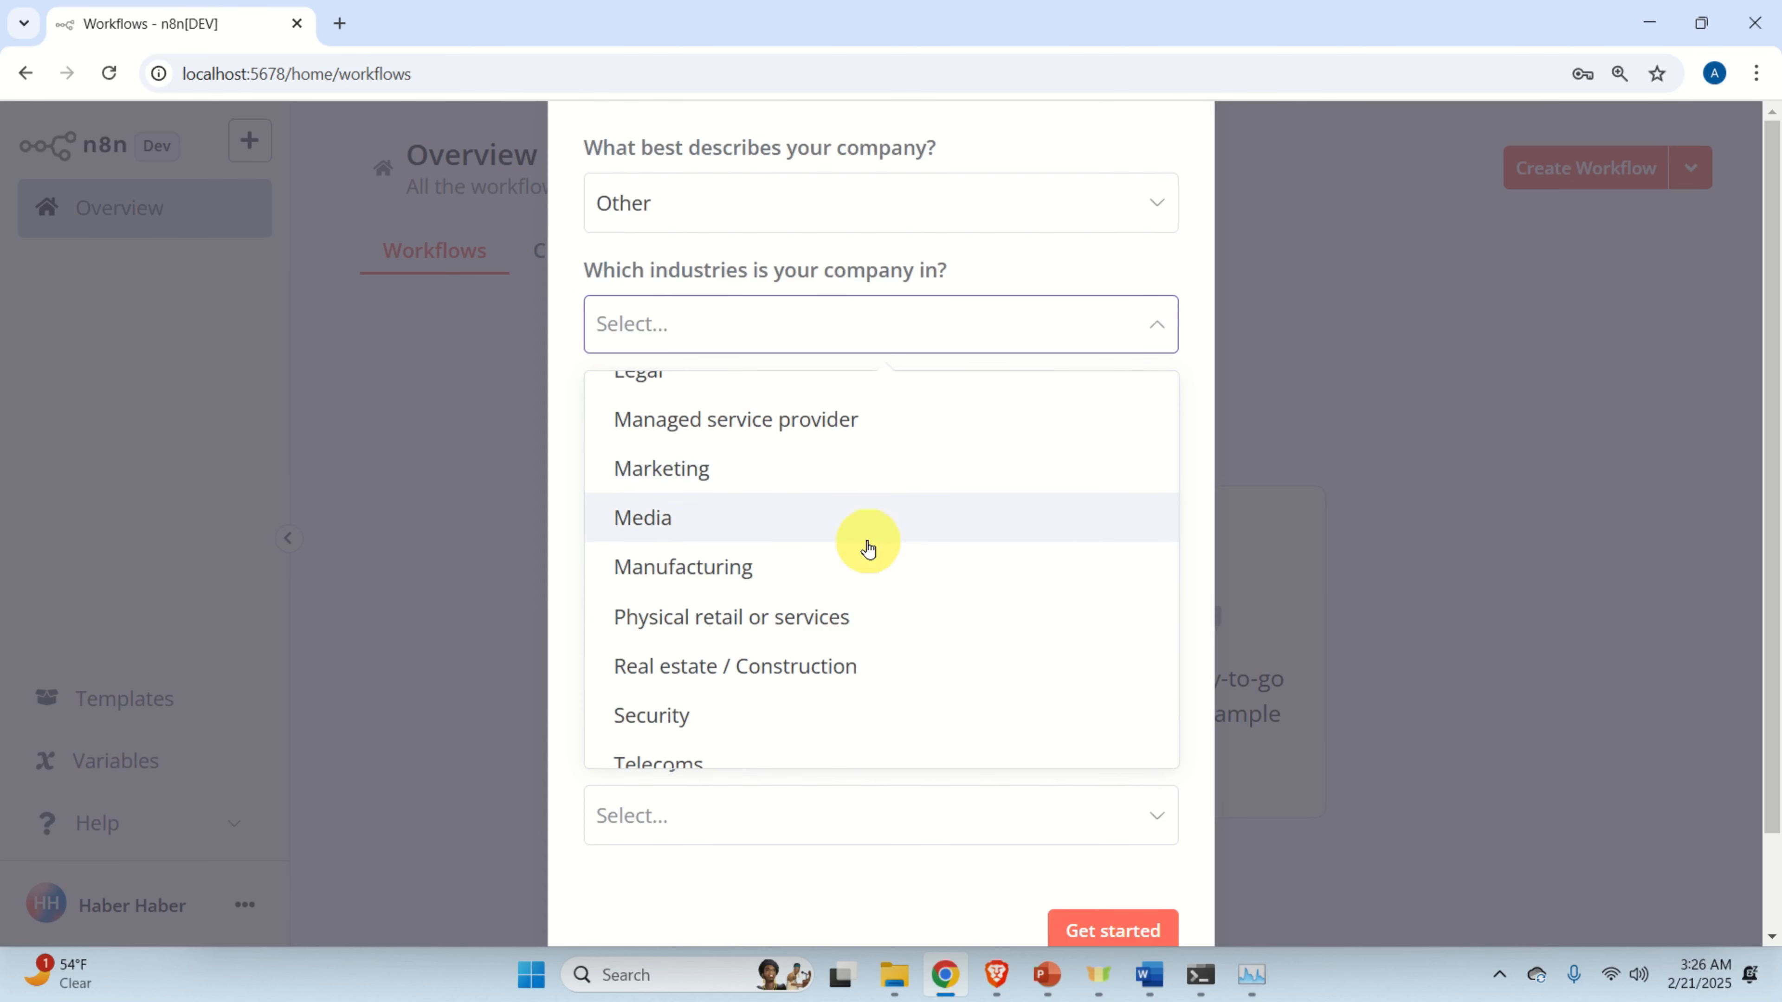
pyautogui.click(863, 561)
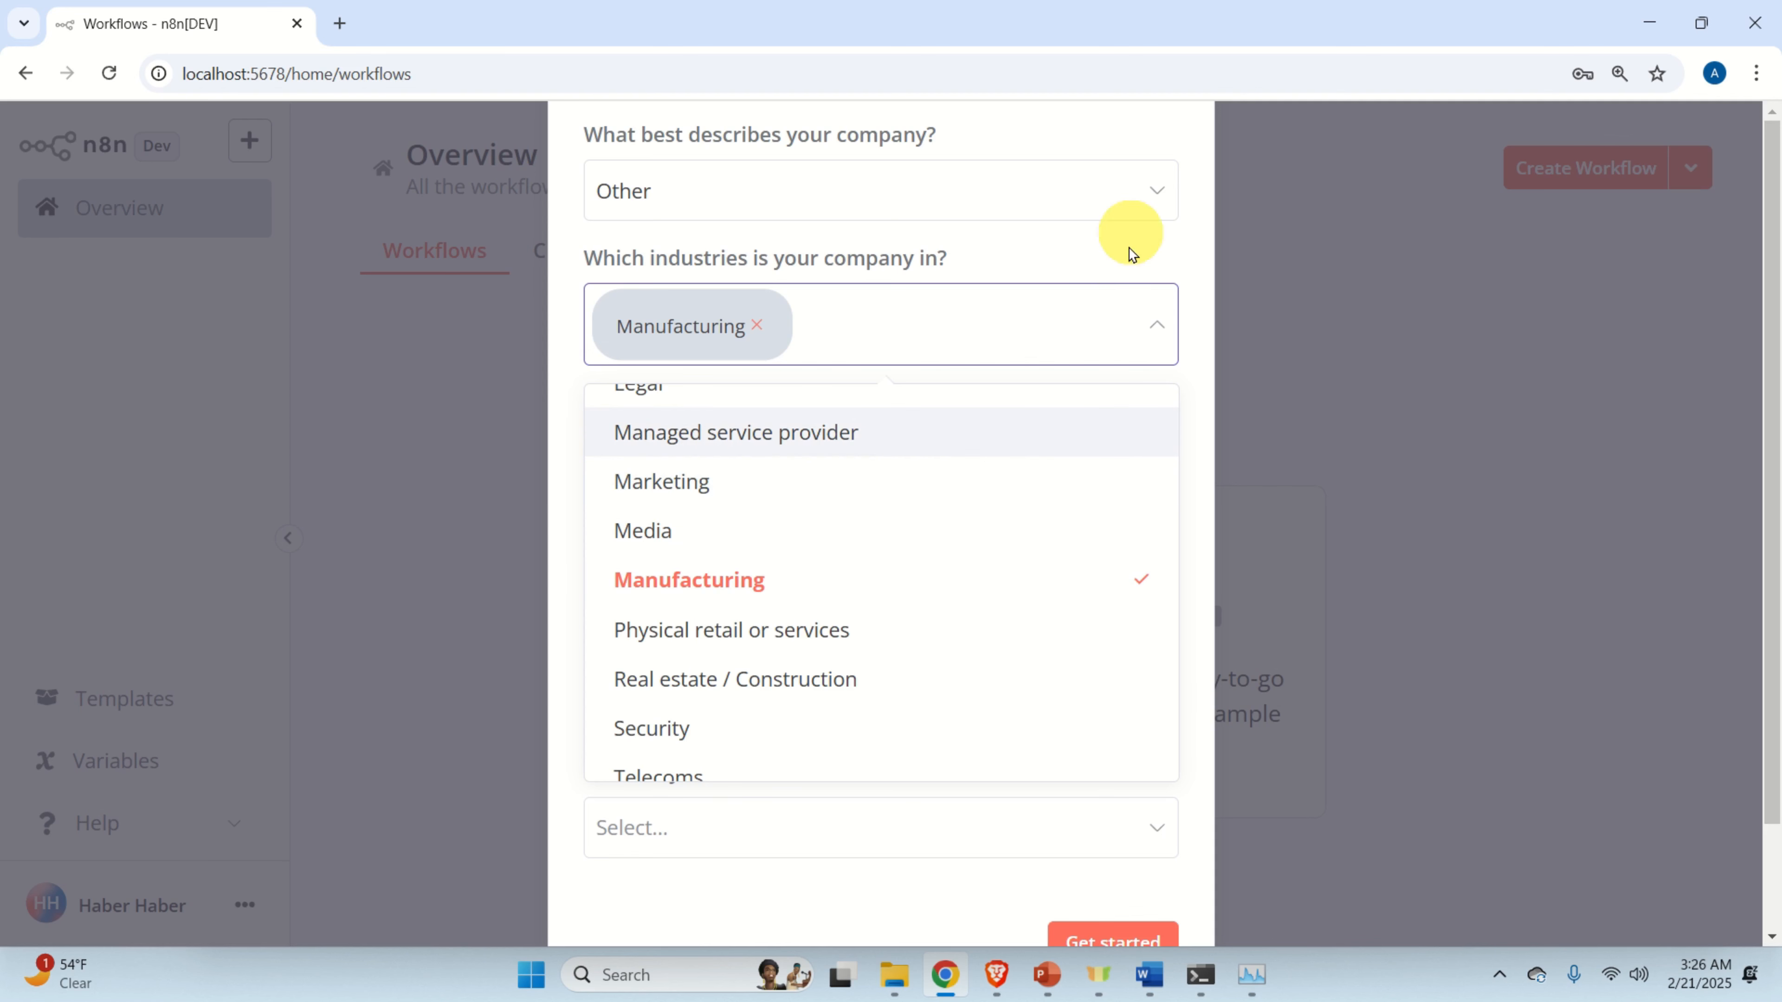
pyautogui.click(1125, 283)
# Choose IT as the role and Other, 'learn AI', as the automation goal.
pyautogui.click(940, 463)
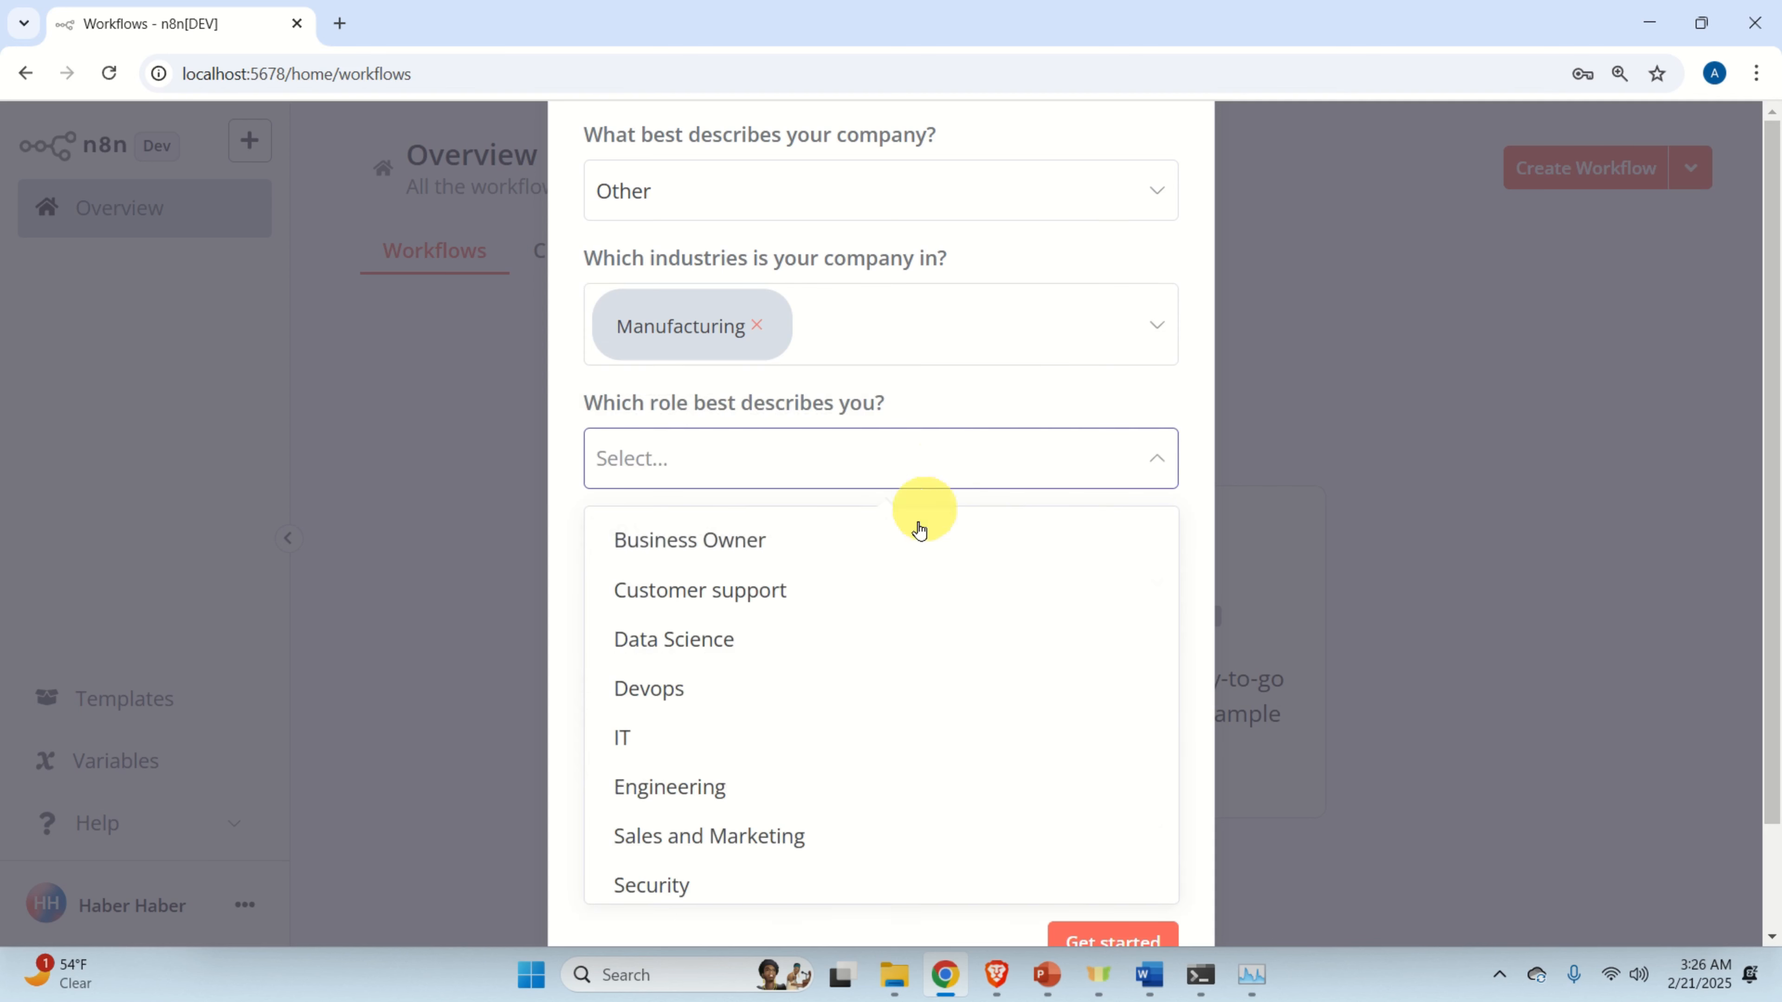
pyautogui.scroll(-1, 915, 540)
pyautogui.scroll(-1, 914, 551)
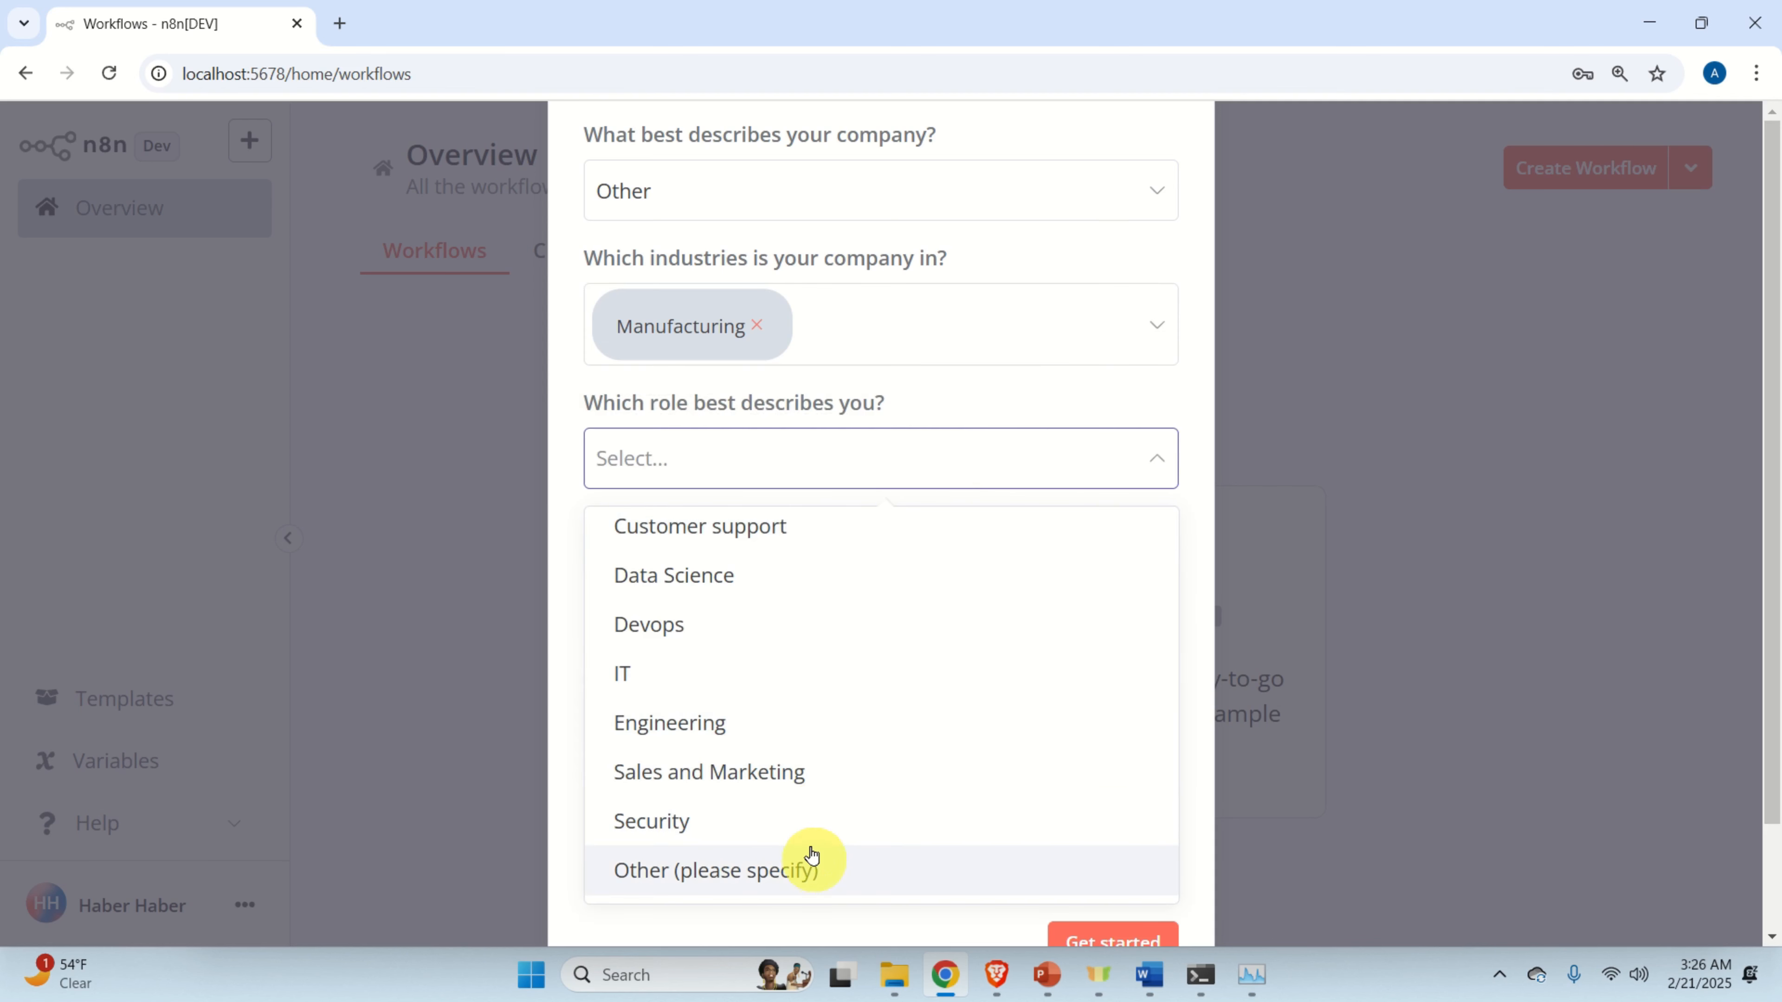
pyautogui.click(748, 689)
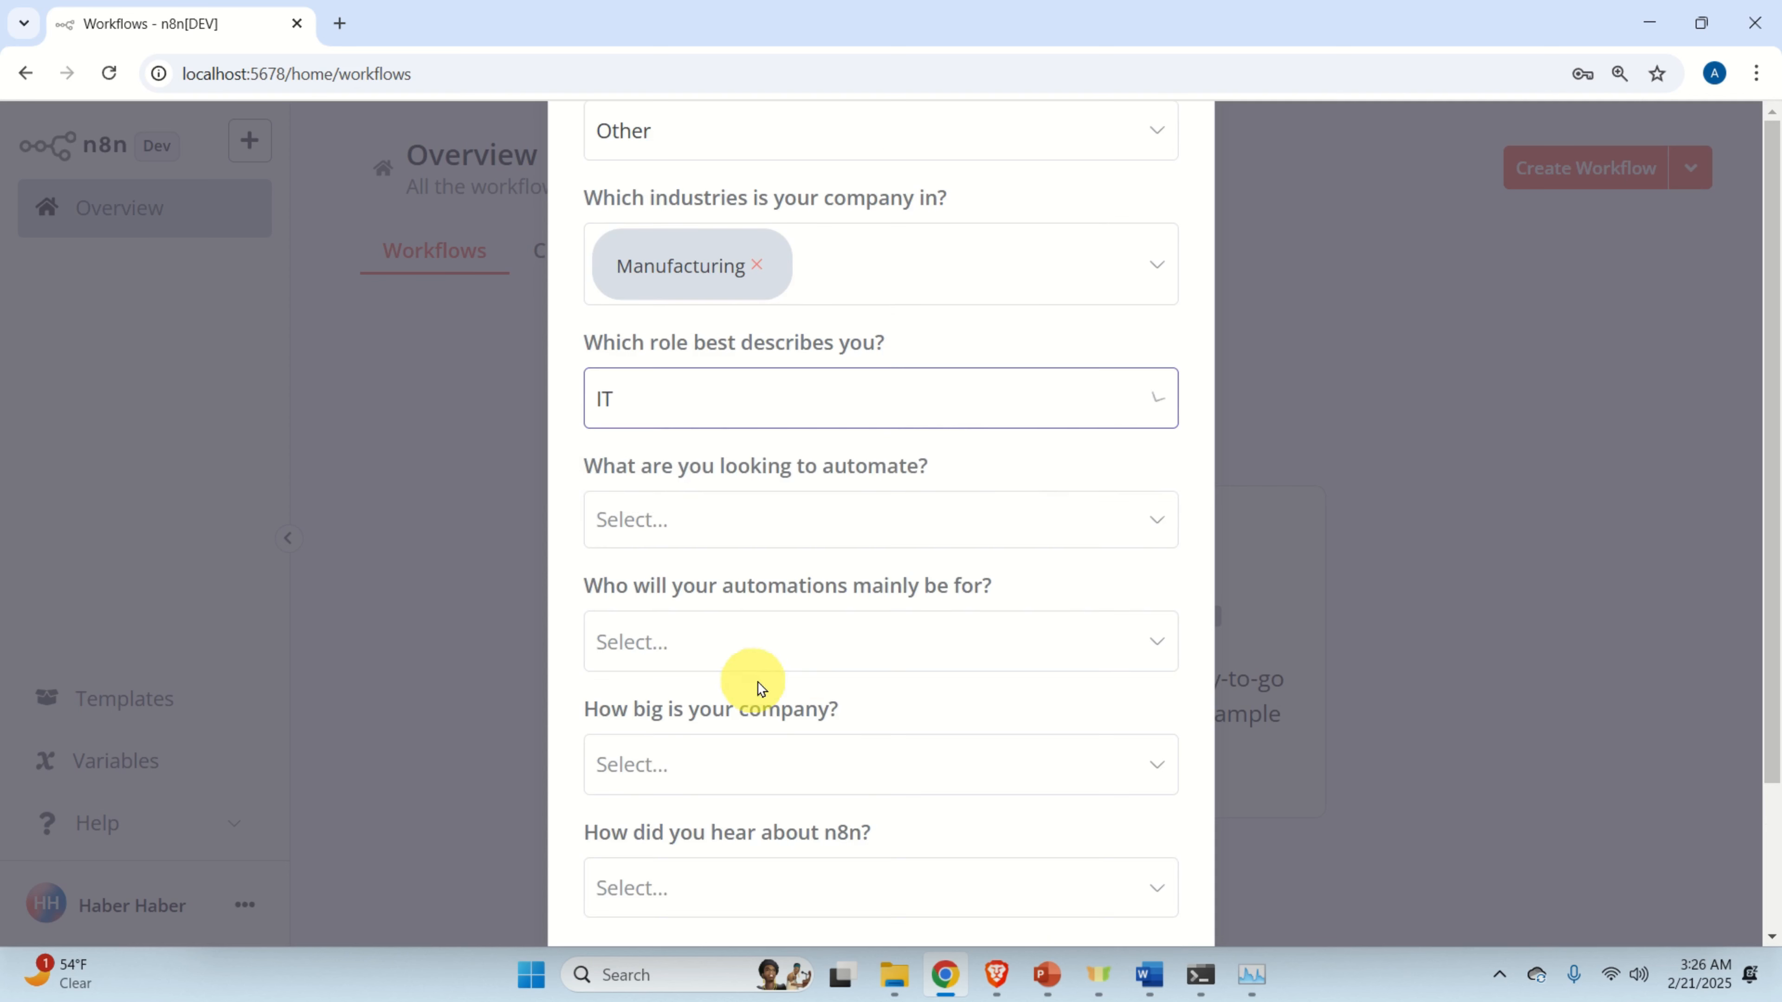
pyautogui.click(853, 527)
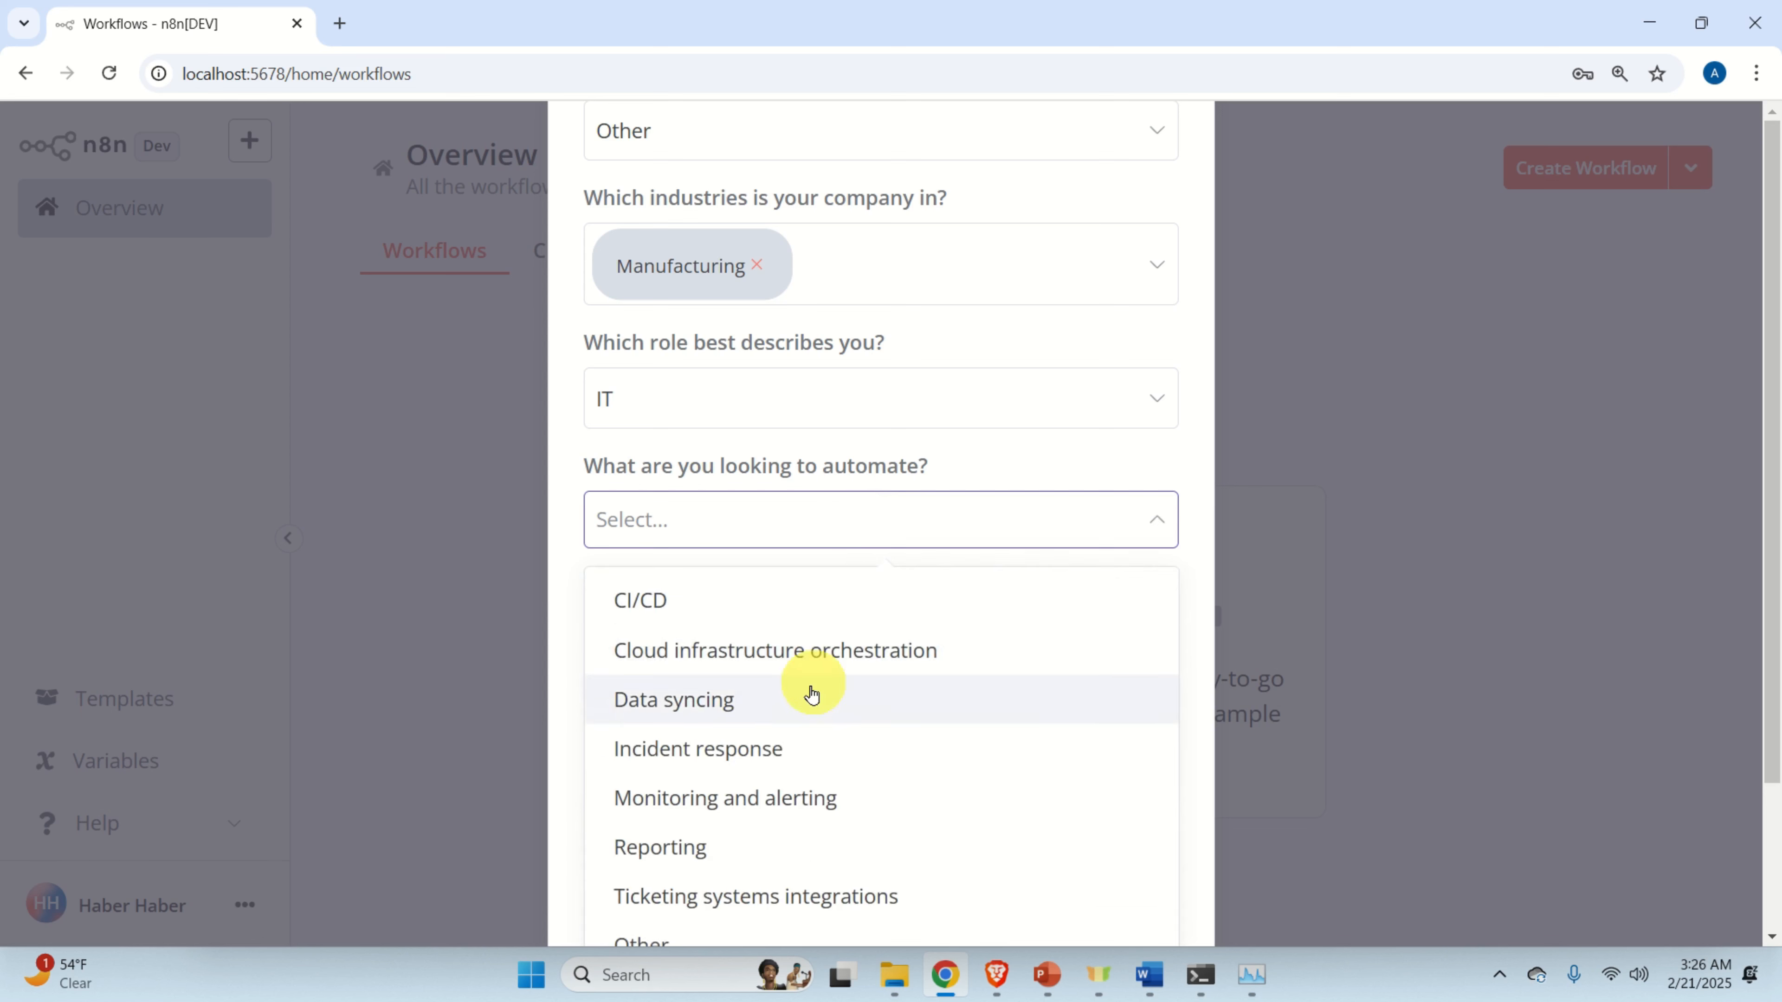
pyautogui.scroll(-1, 800, 694)
pyautogui.click(791, 928)
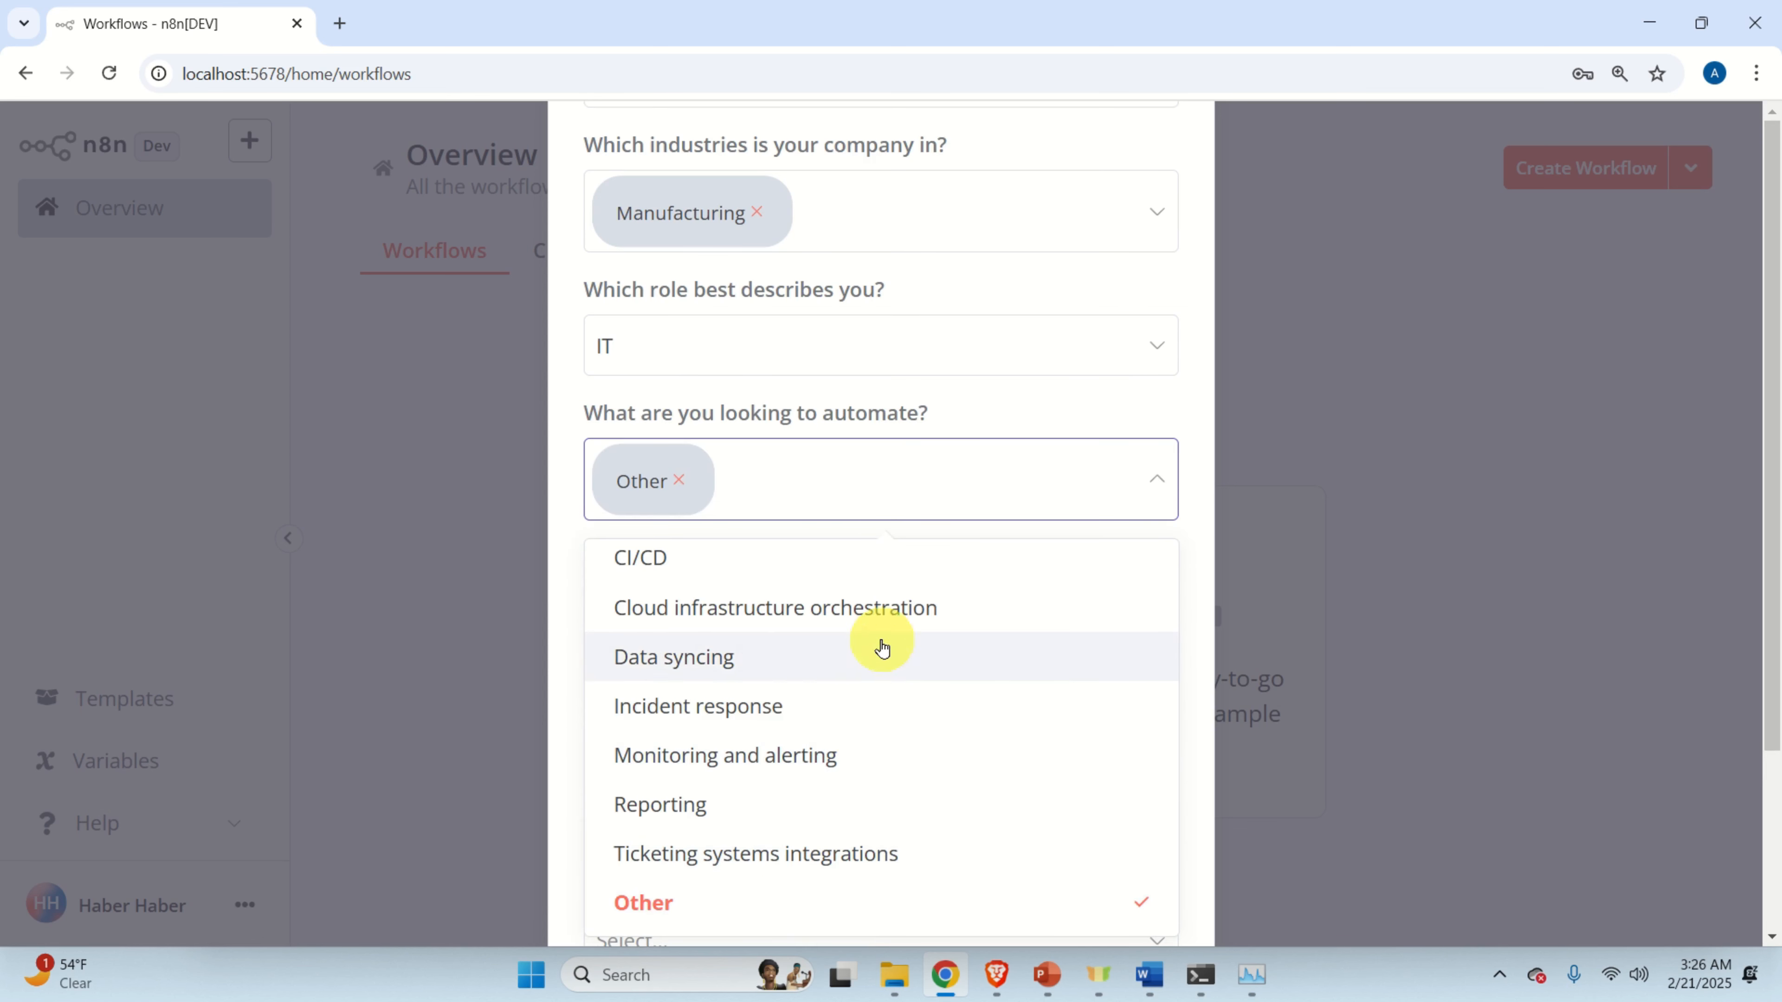
pyautogui.click(1002, 484)
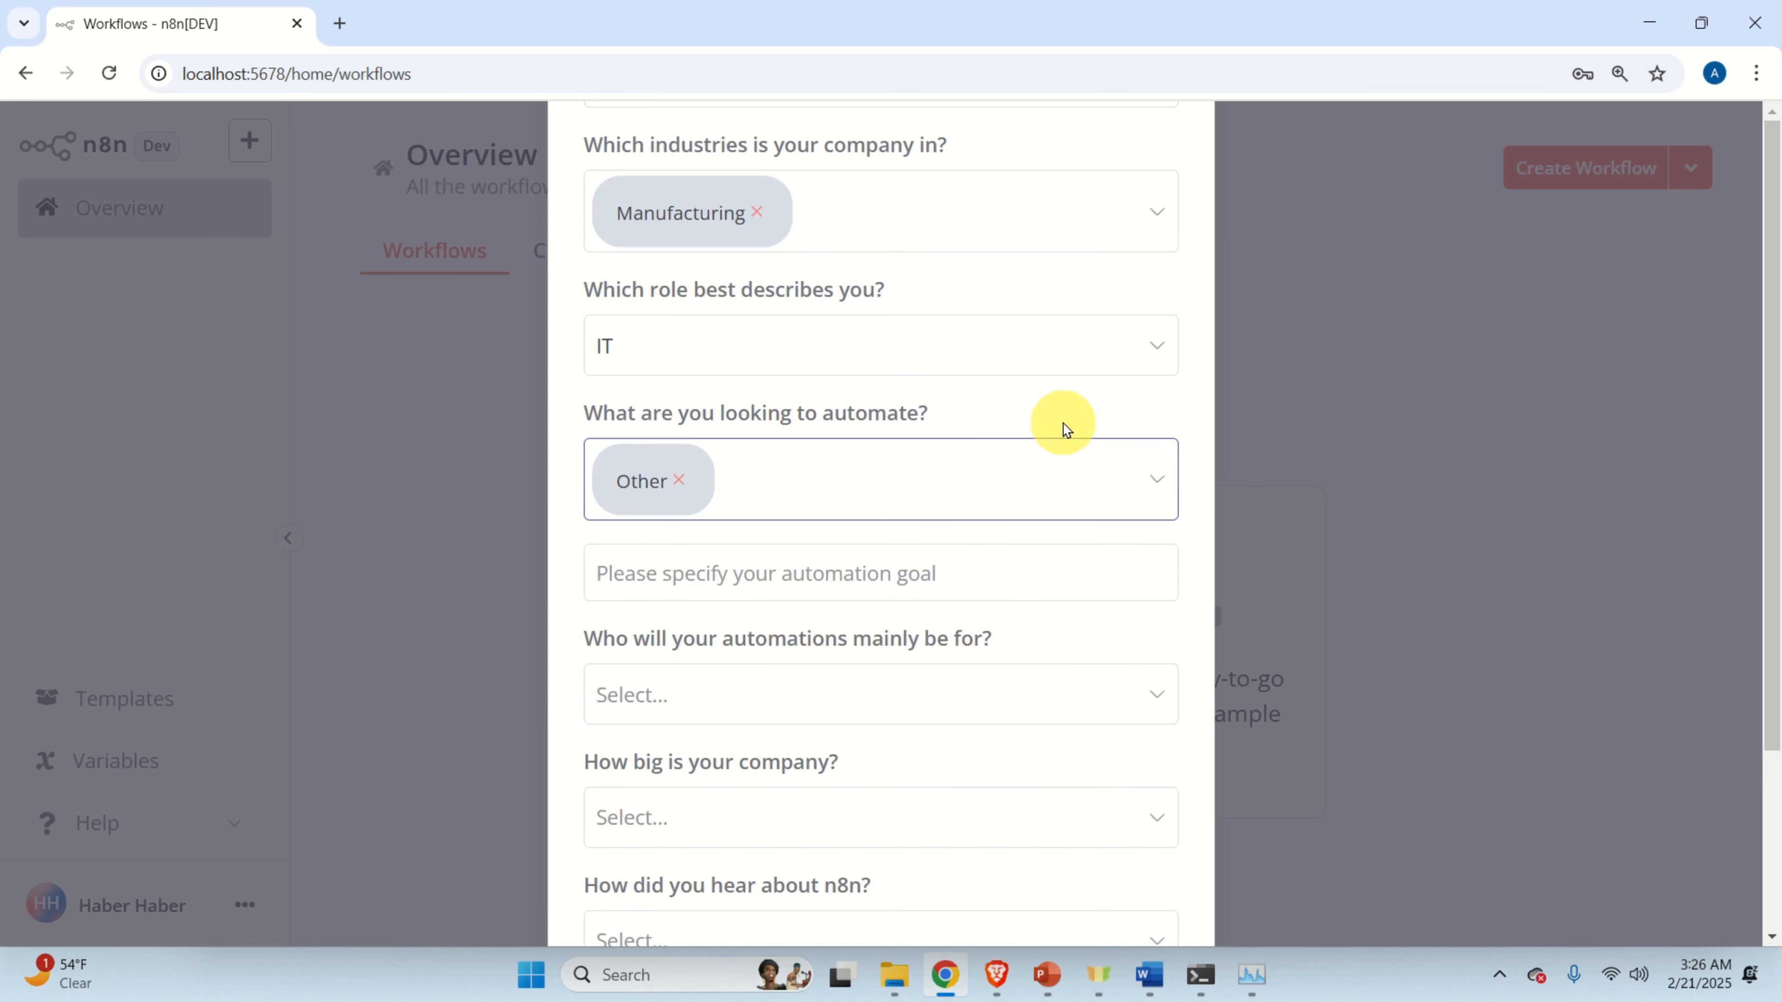
pyautogui.click(974, 575)
pyautogui.write('learn AI')
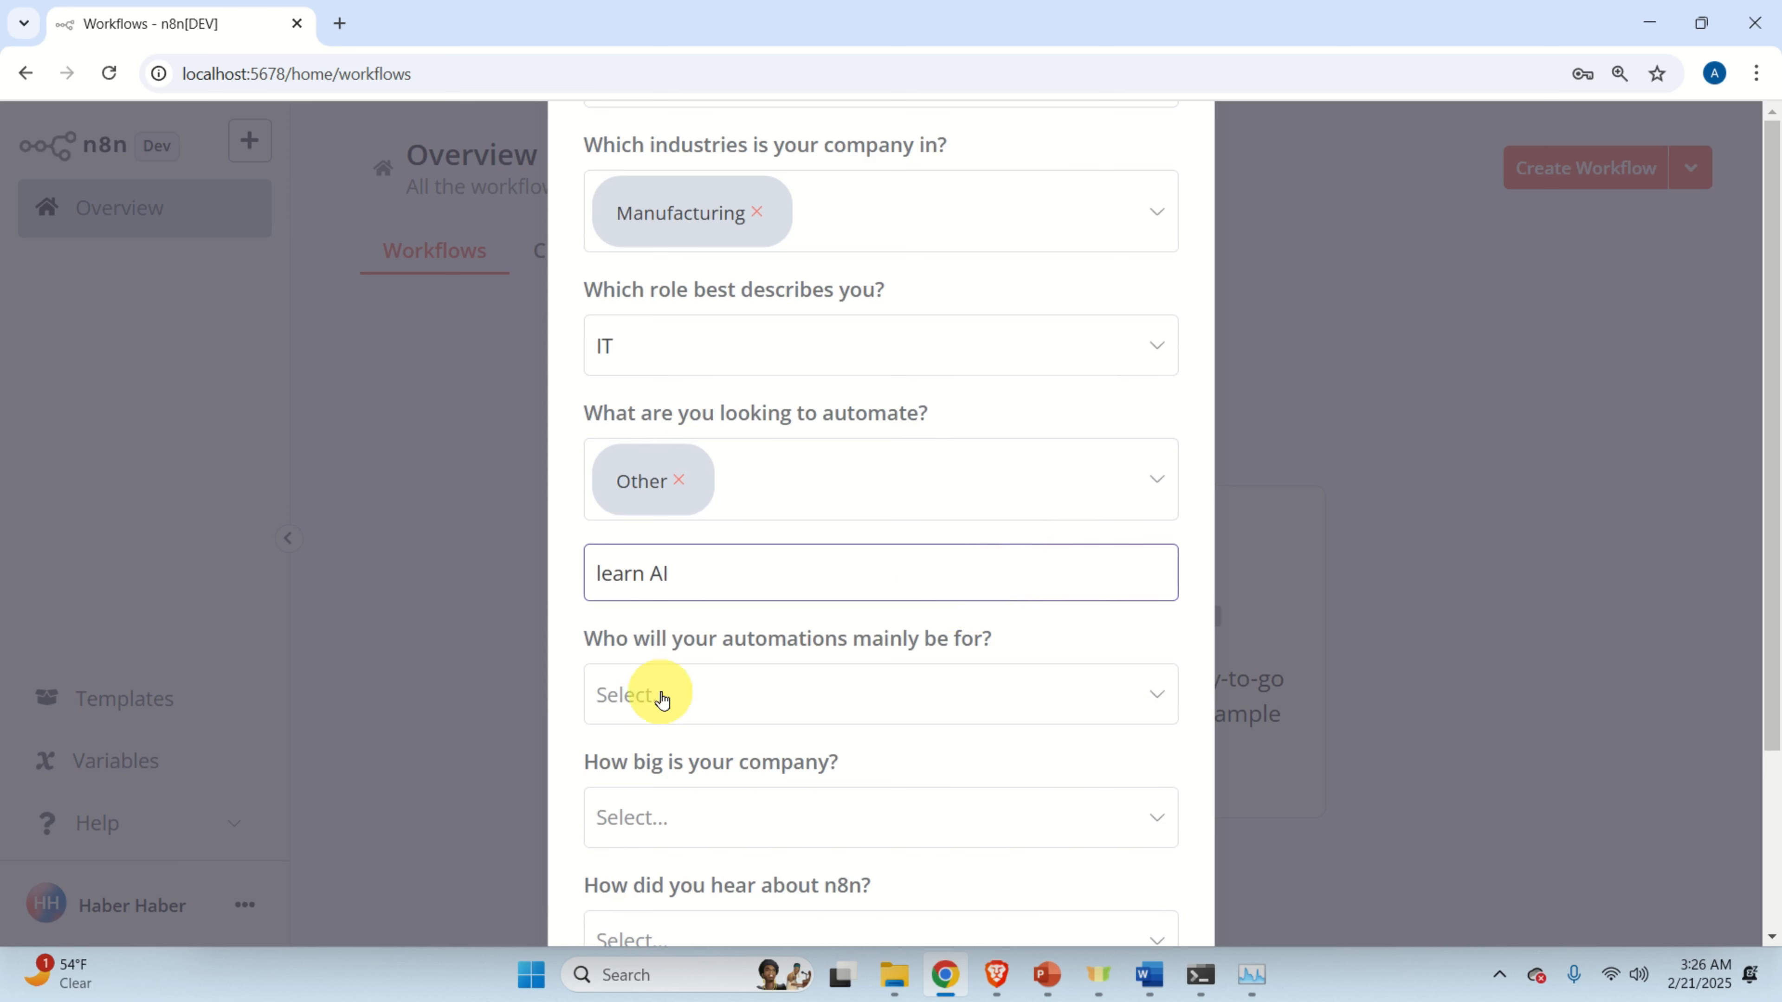
pyautogui.scroll(-3, 656, 689)
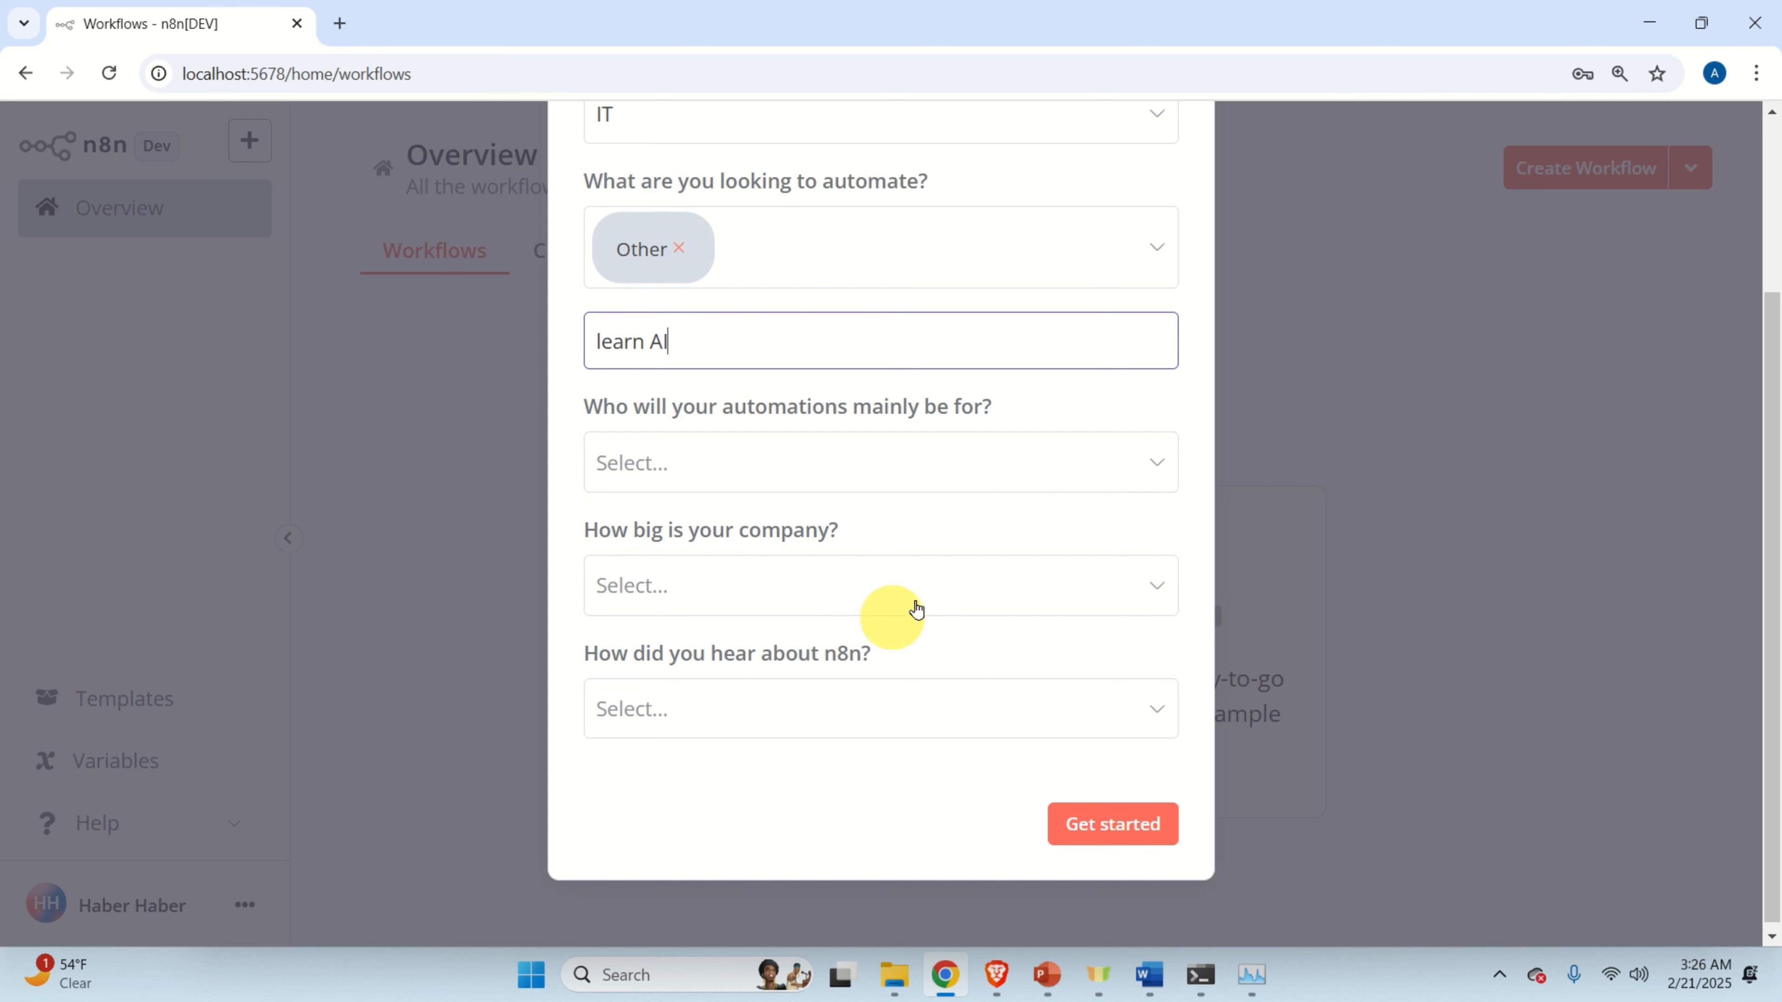
# Pick Myself, I'm not using n8n for work, source Other, and submit the survey.
pyautogui.click(990, 474)
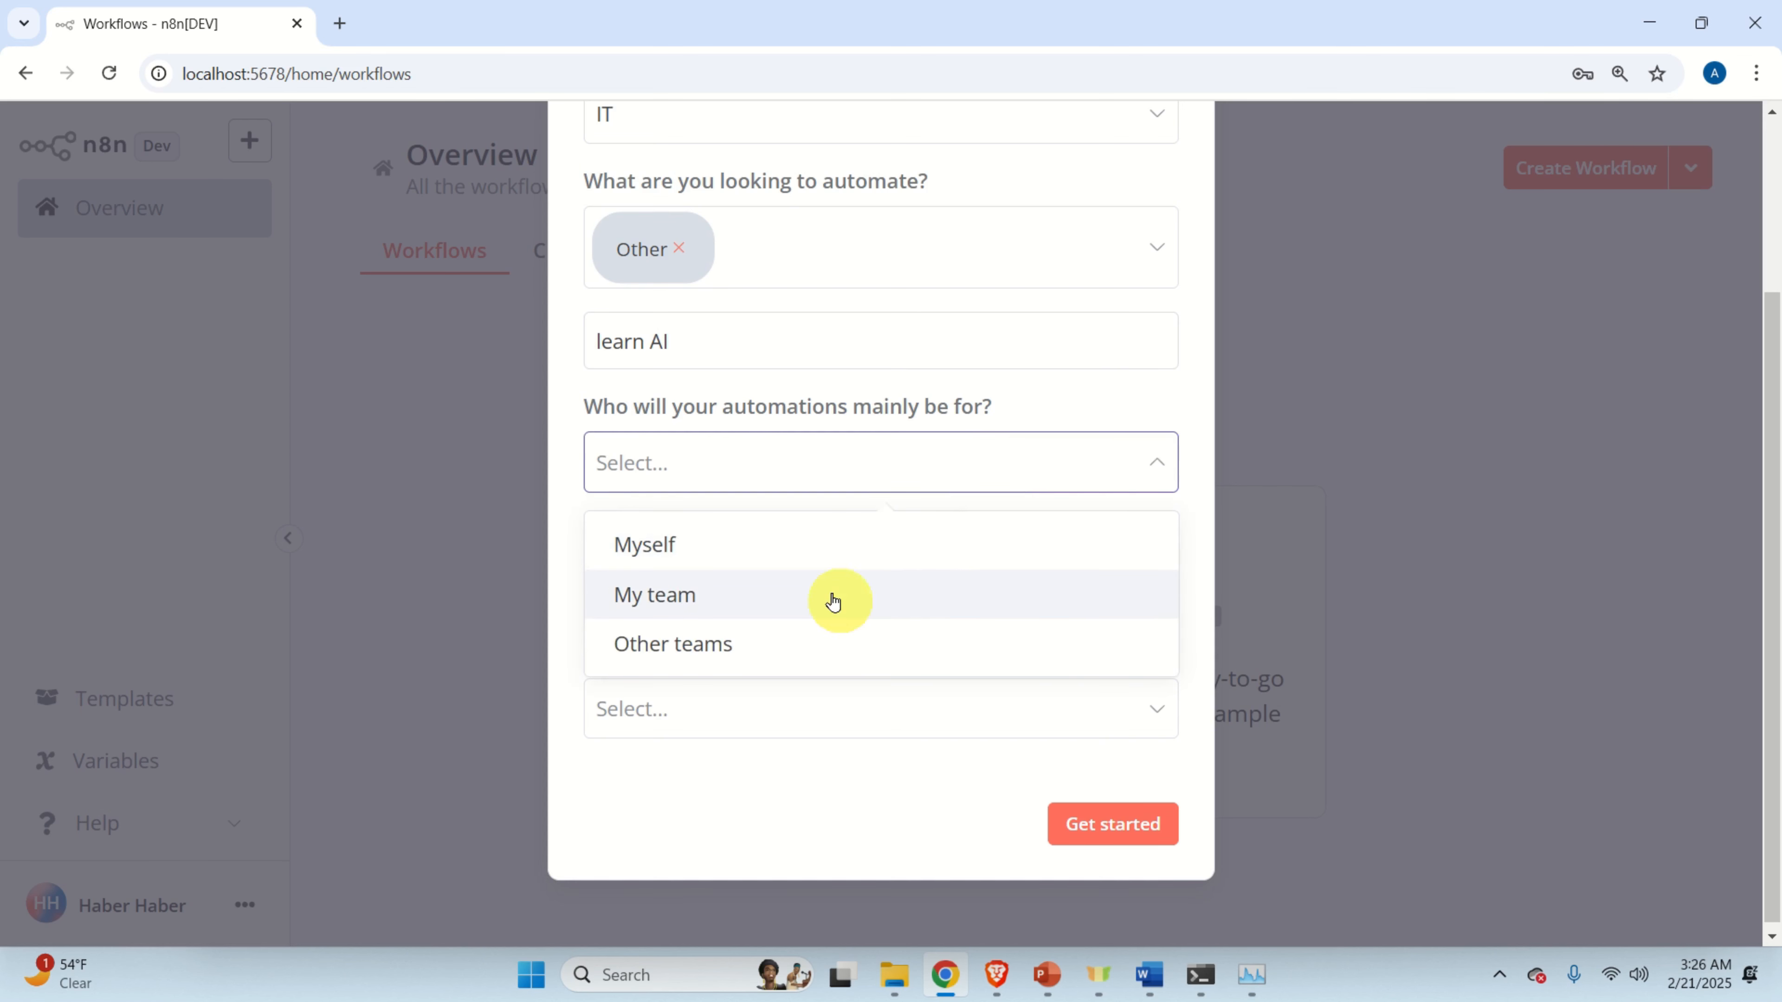
pyautogui.click(828, 544)
pyautogui.click(862, 597)
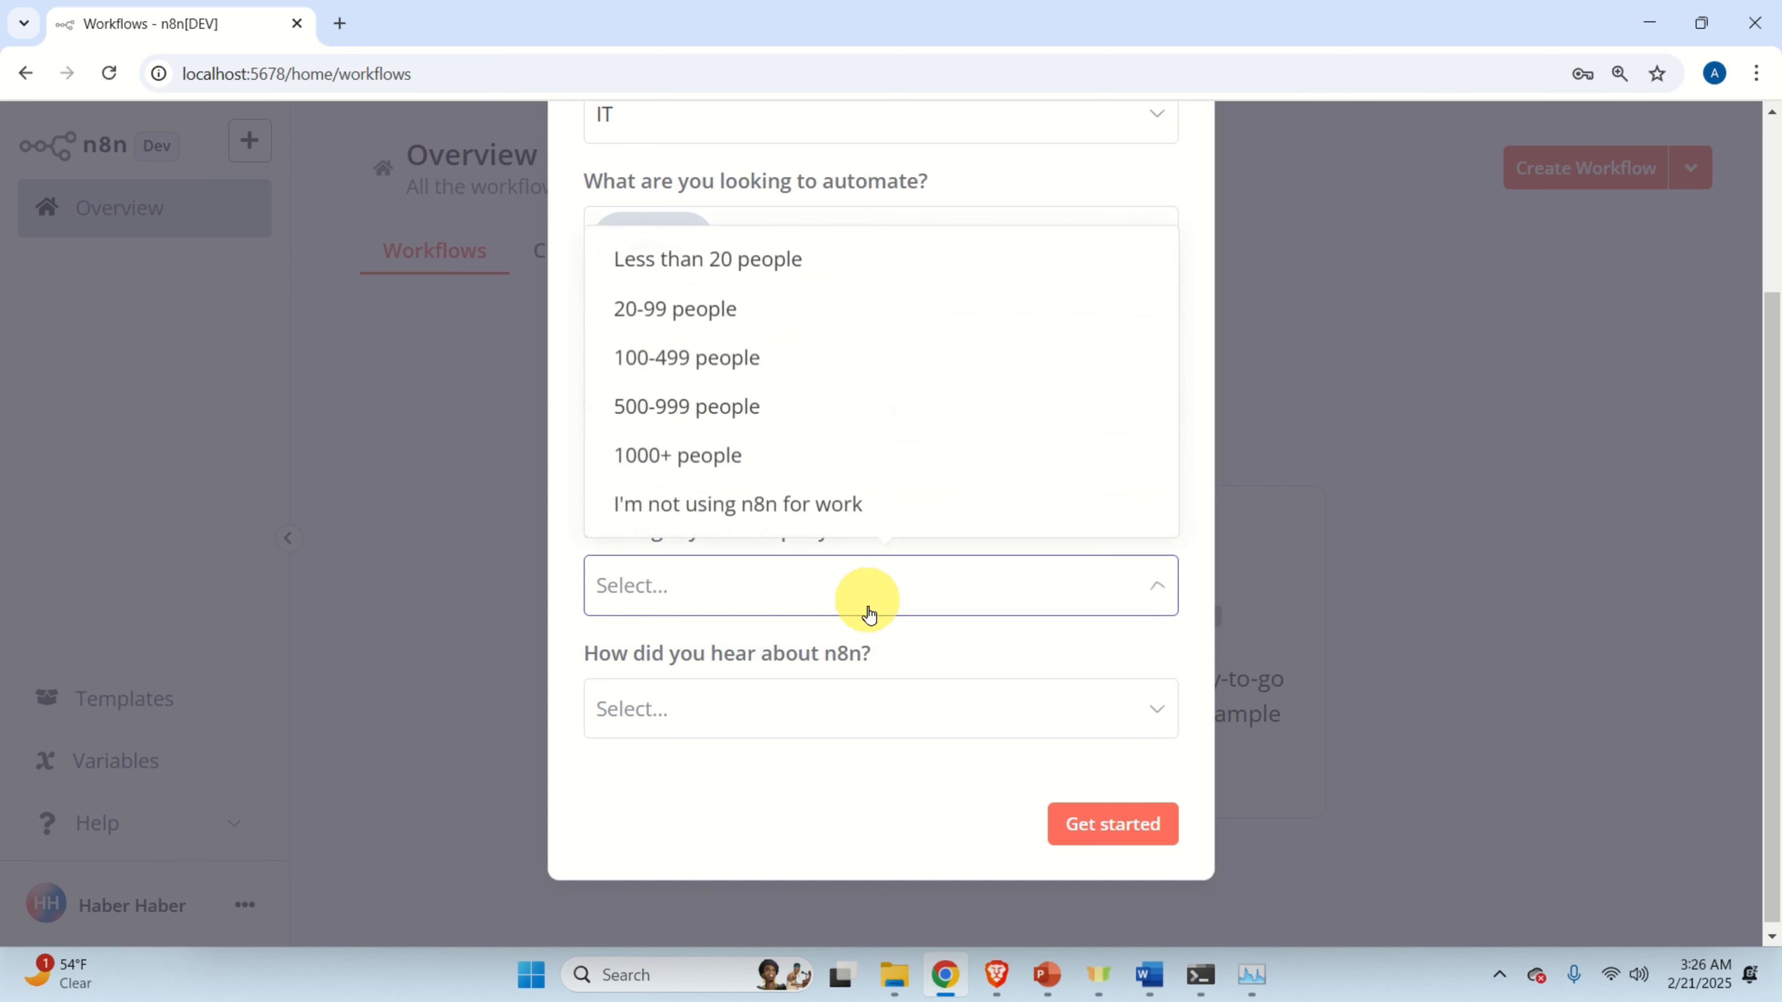
pyautogui.click(865, 511)
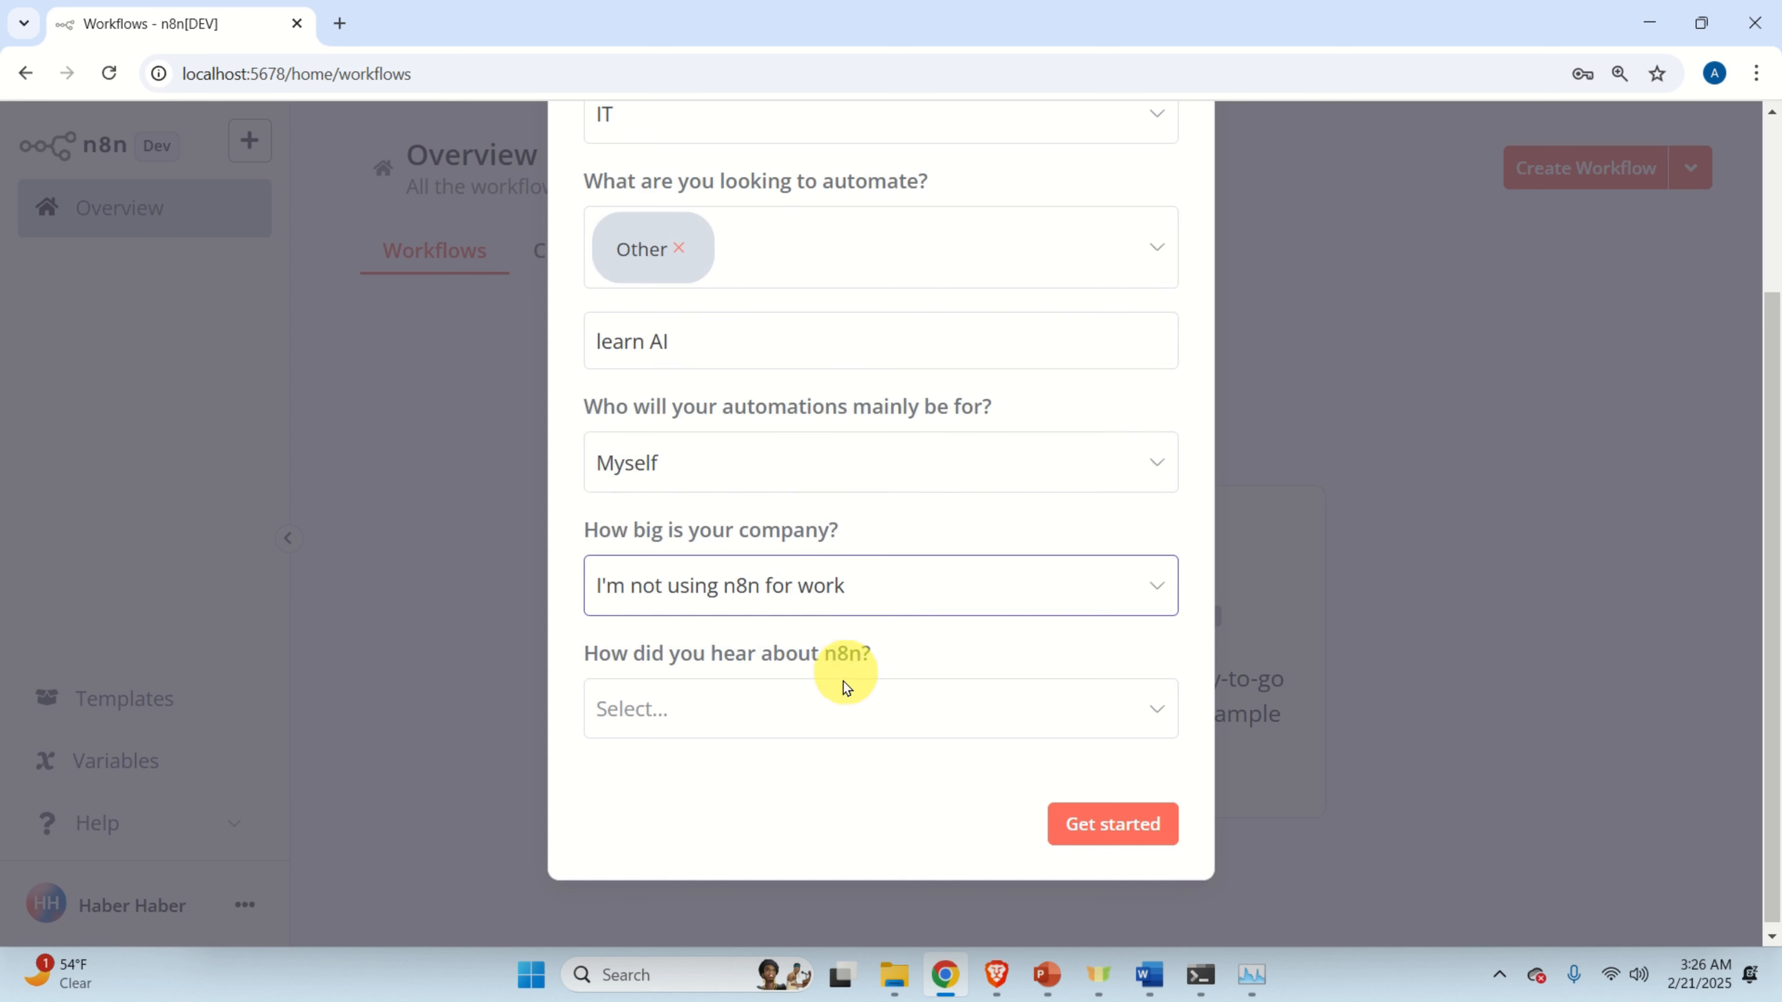
pyautogui.click(824, 737)
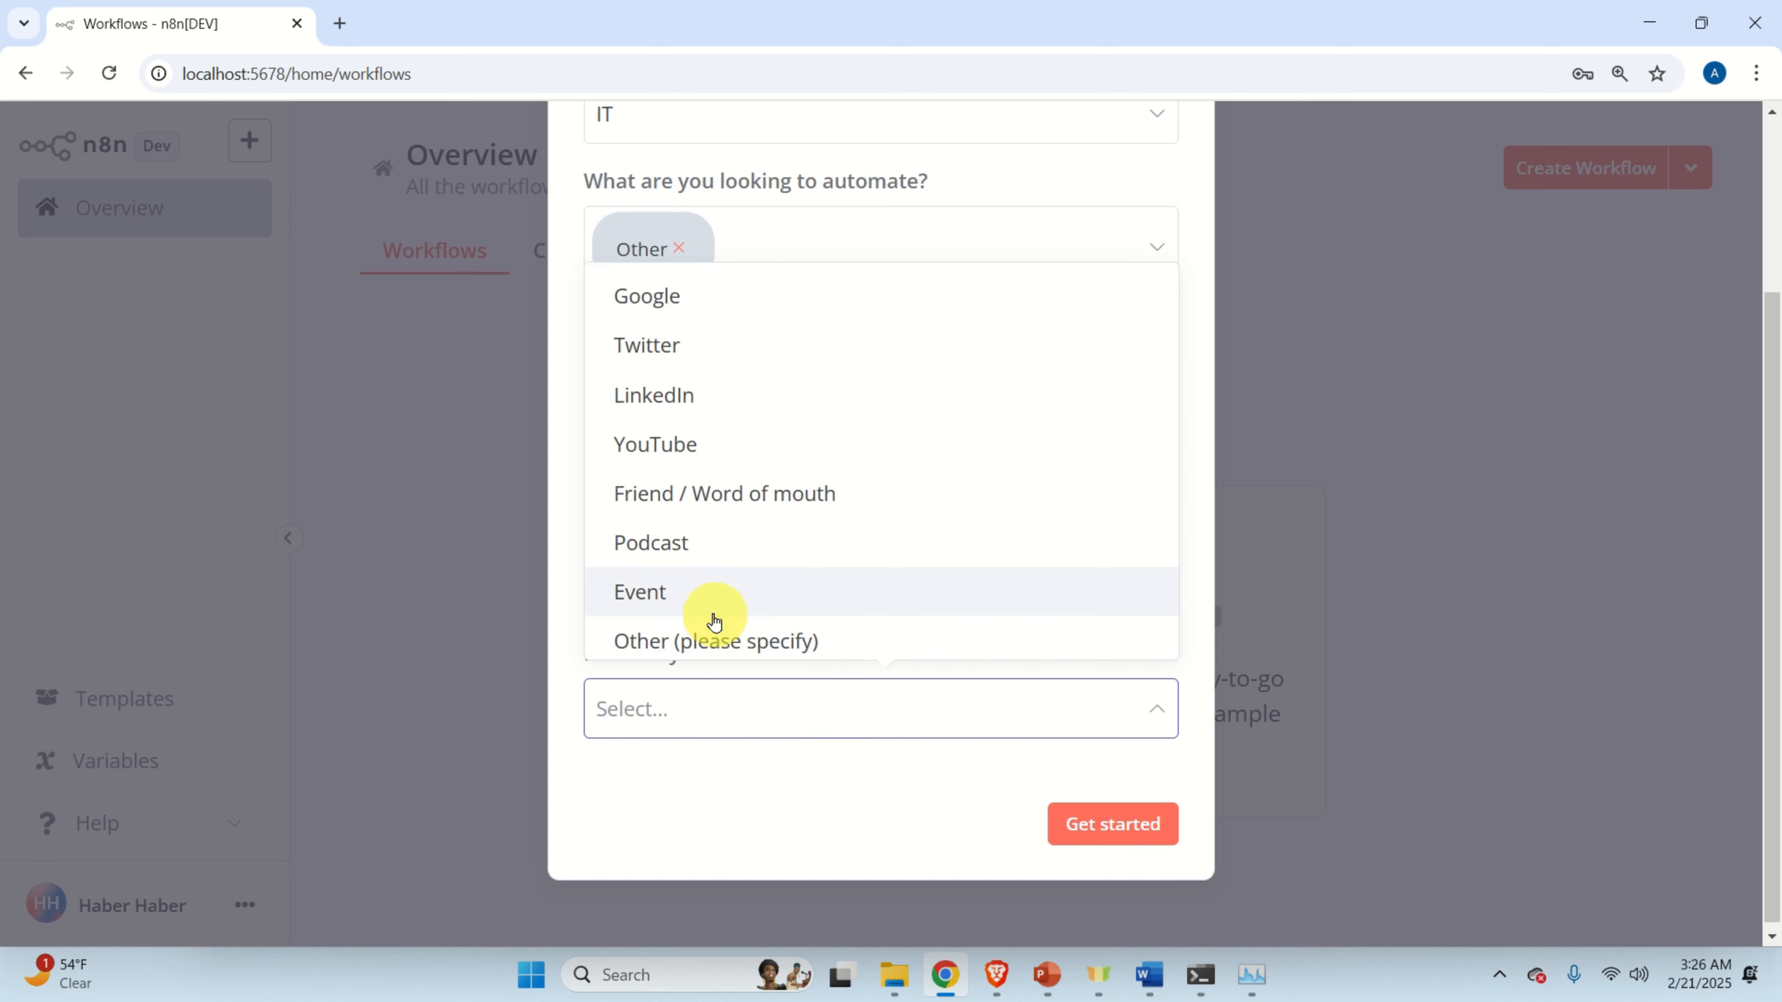
pyautogui.click(745, 636)
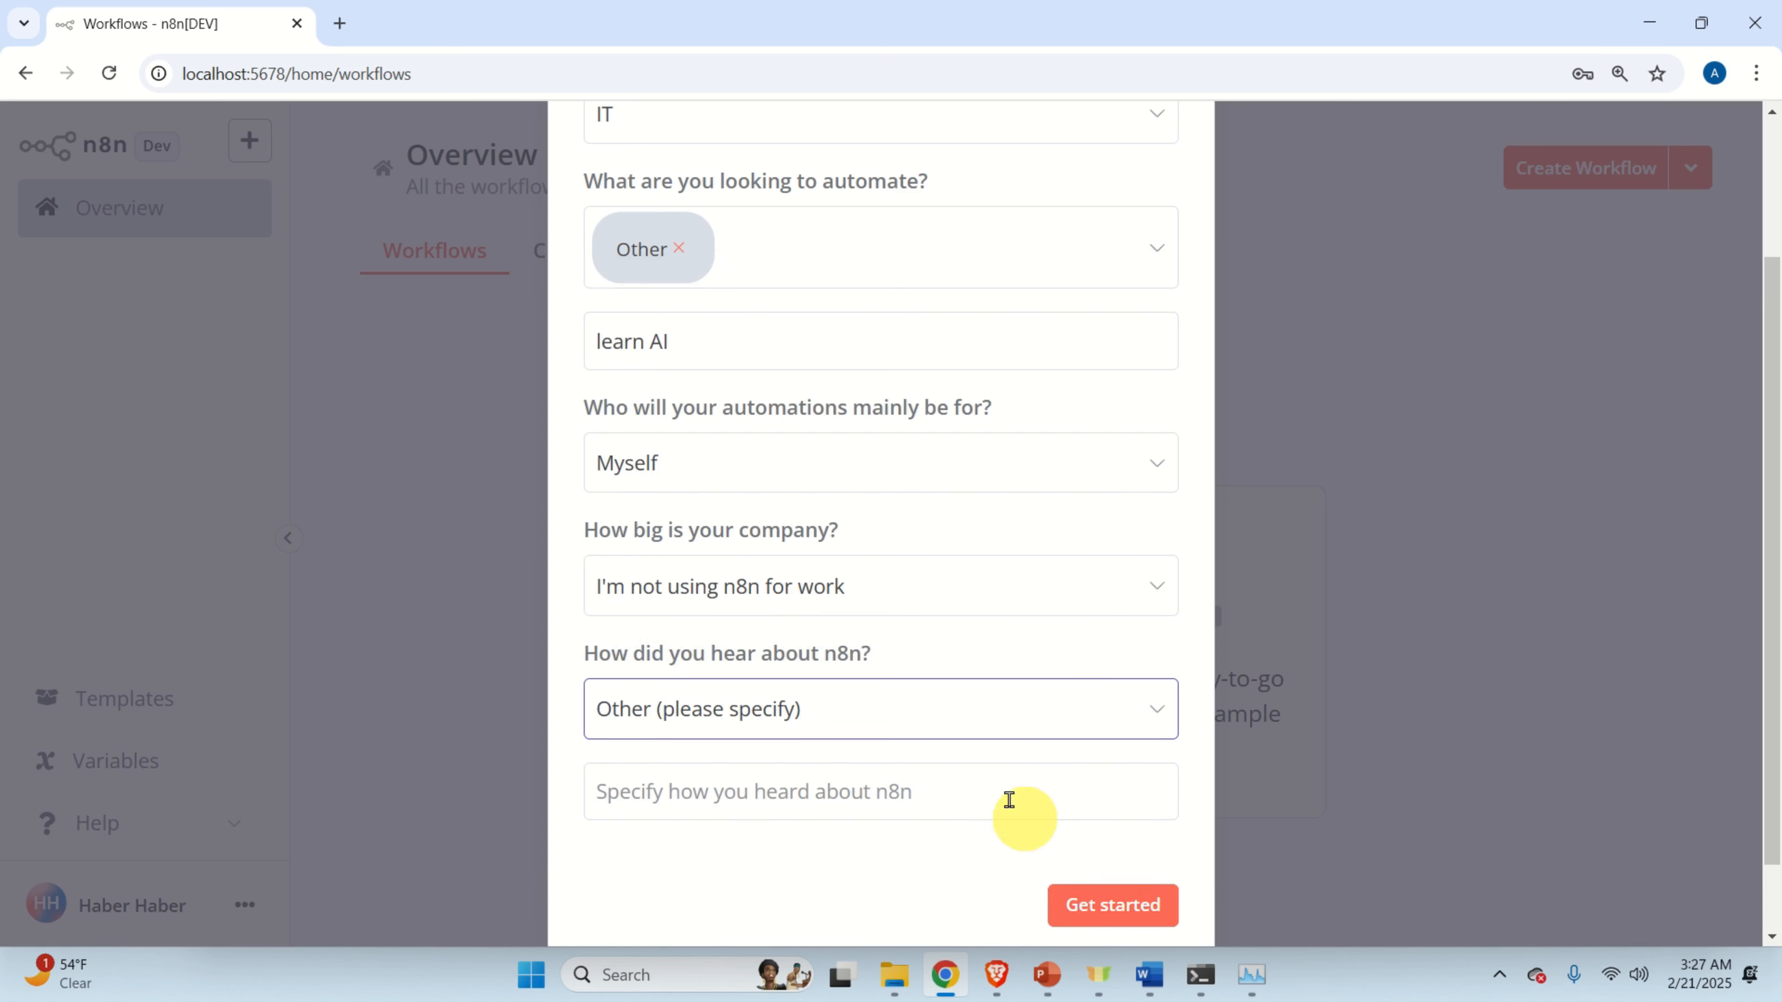
pyautogui.scroll(-2, 1007, 800)
pyautogui.click(1131, 820)
pyautogui.click(1111, 812)
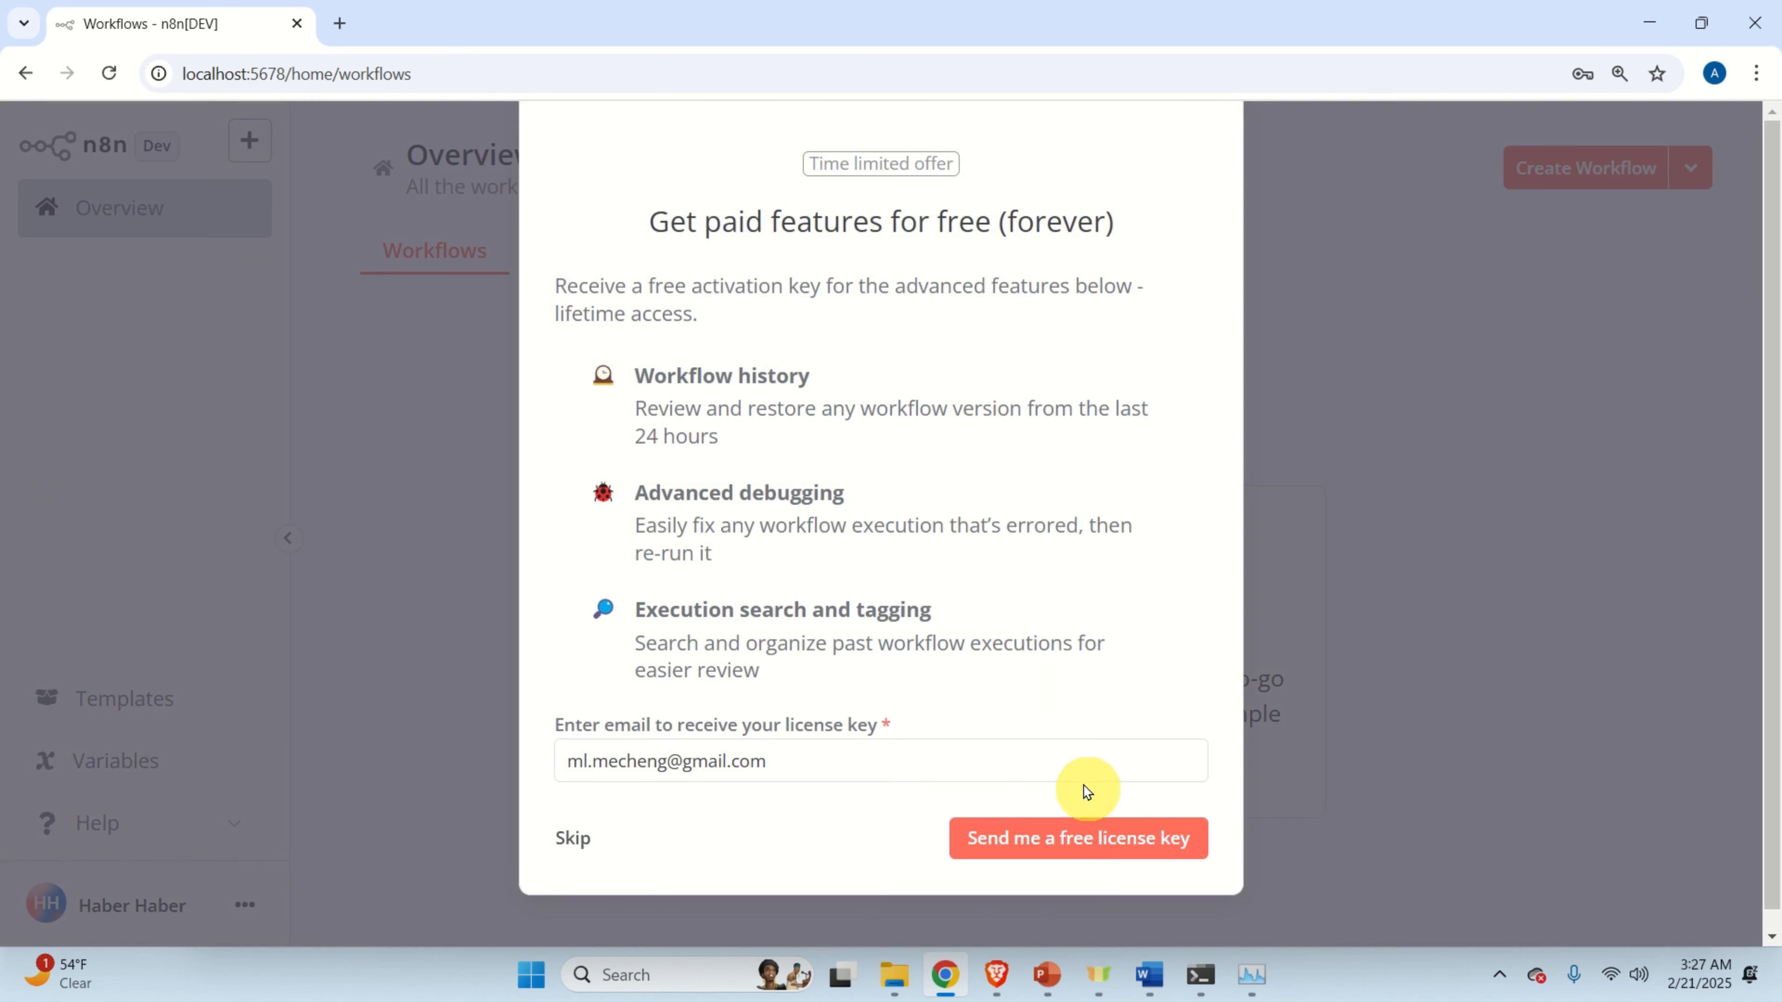
# Request the free paid-features license key by e-mail from the offer modal.
pyautogui.scroll(-1, 905, 614)
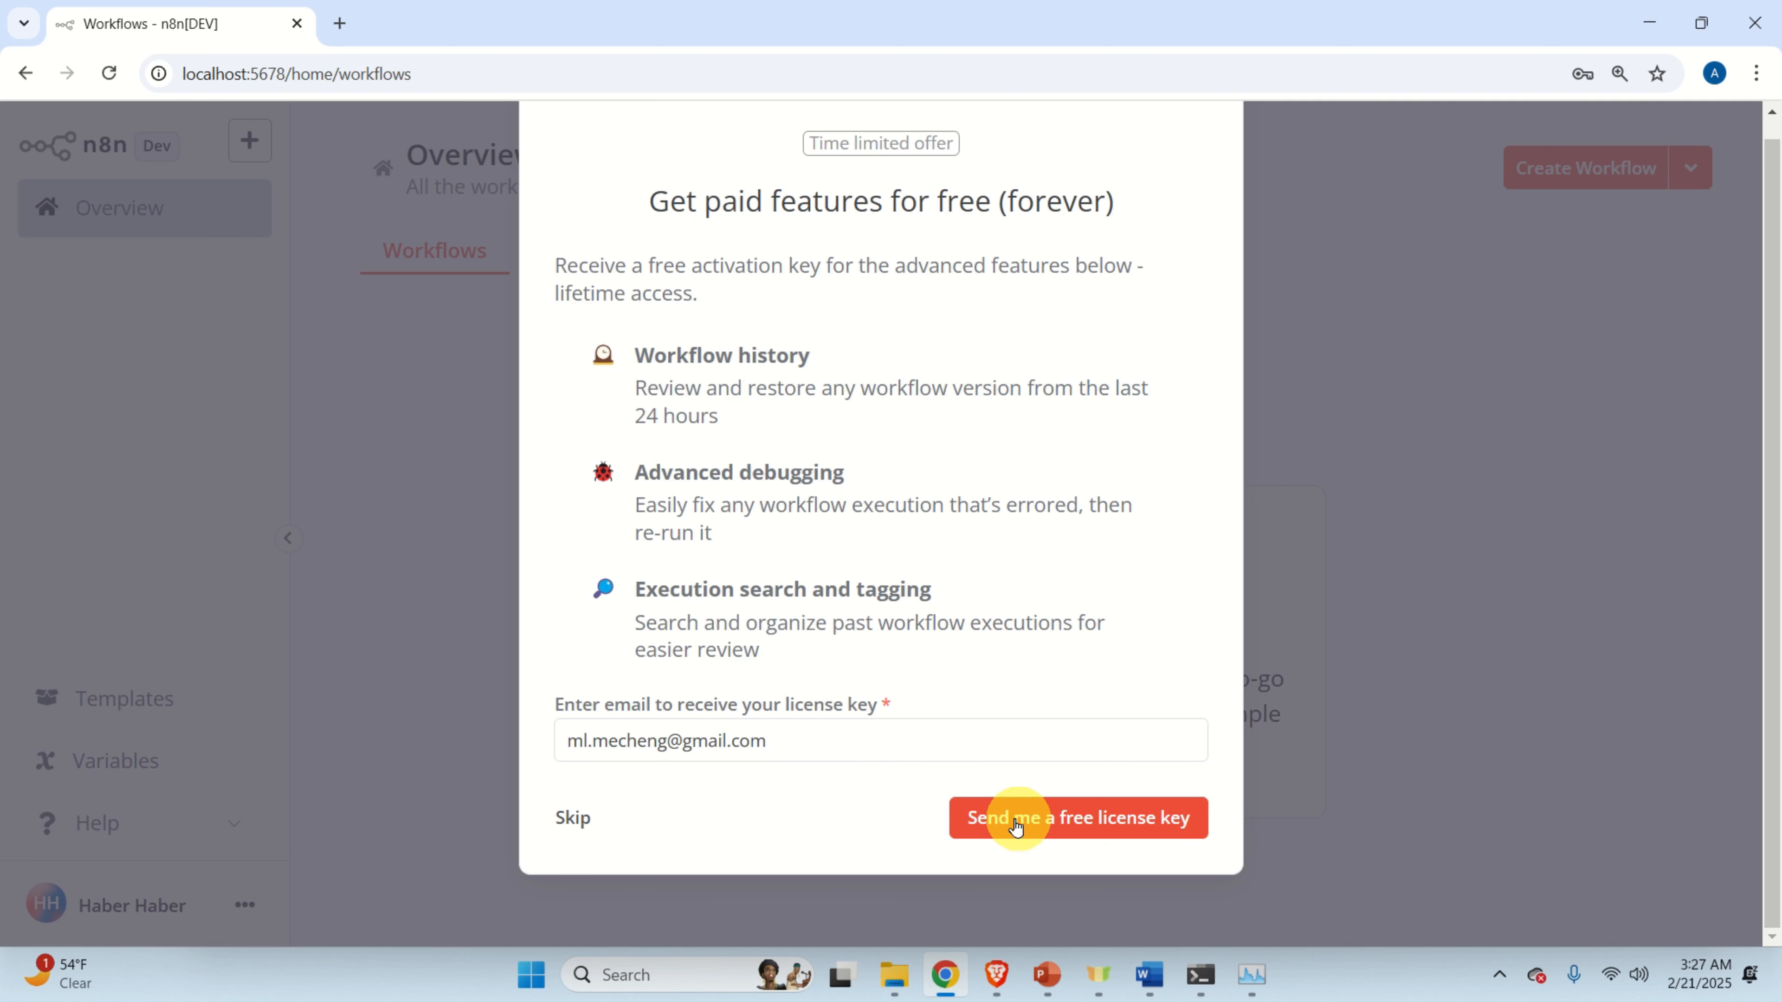
pyautogui.press('Return')
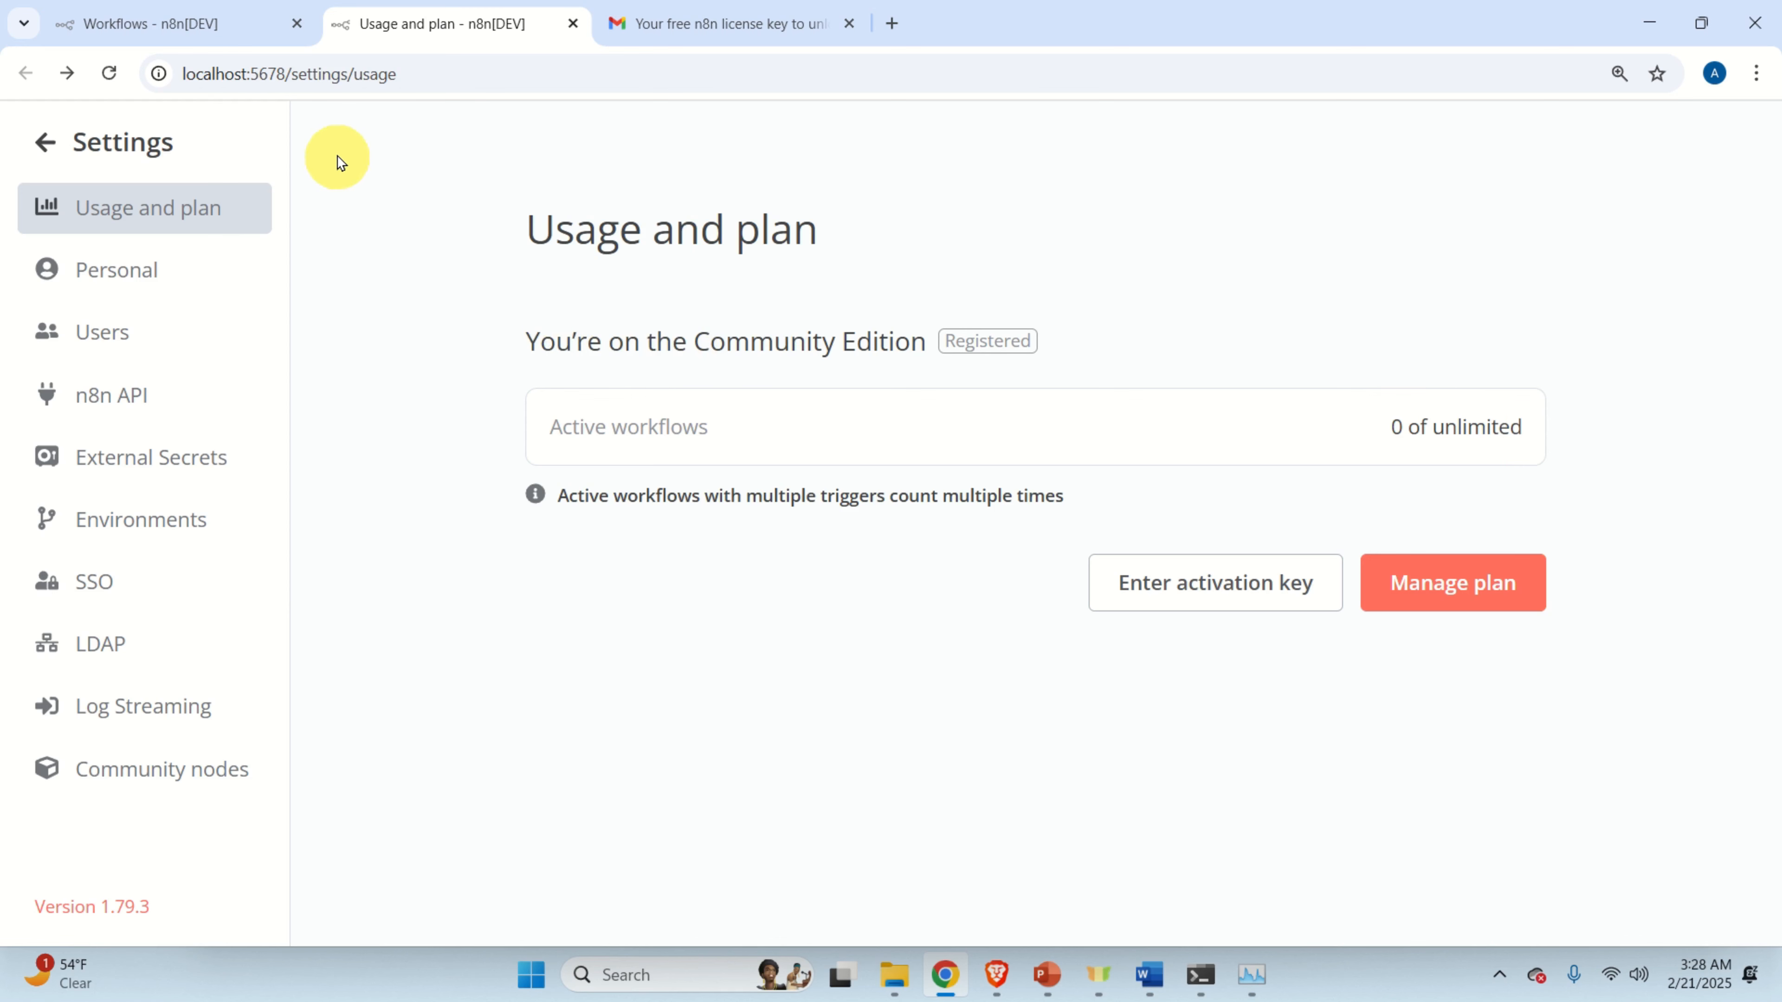
# Close the duplicate workflows tab and return from Settings to the workflows overview.
pyautogui.click(220, 35)
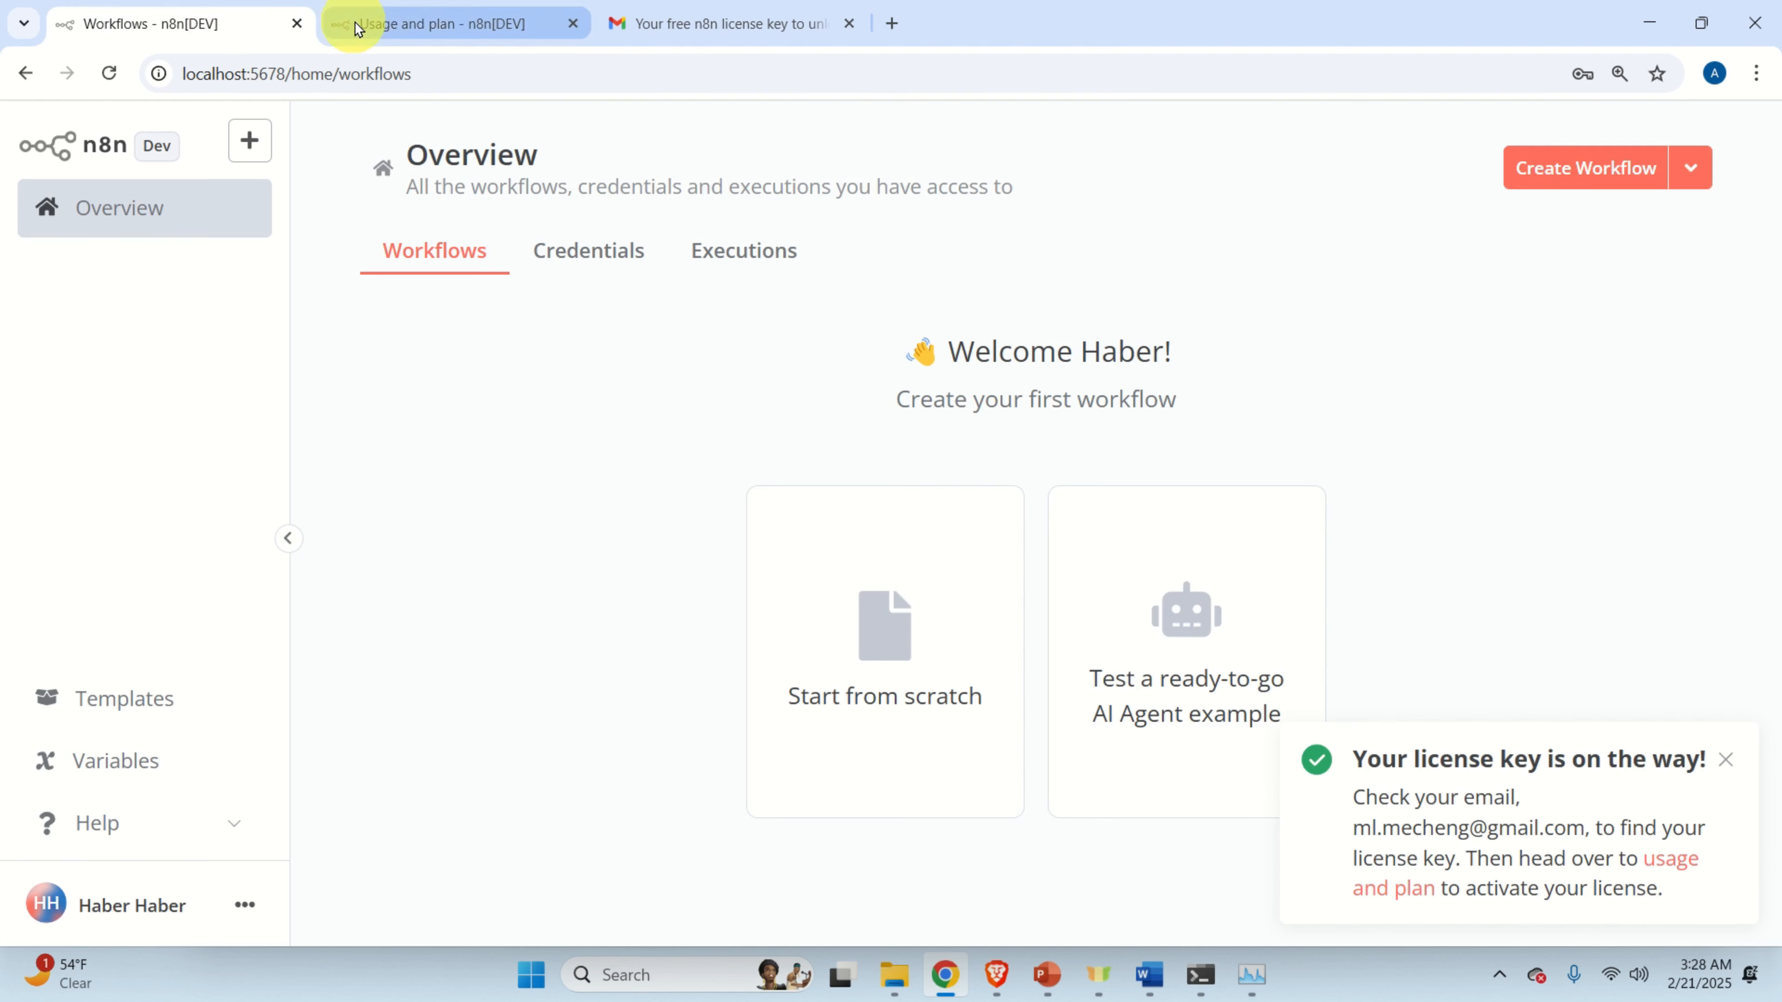
pyautogui.click(398, 29)
pyautogui.click(214, 32)
pyautogui.click(450, 29)
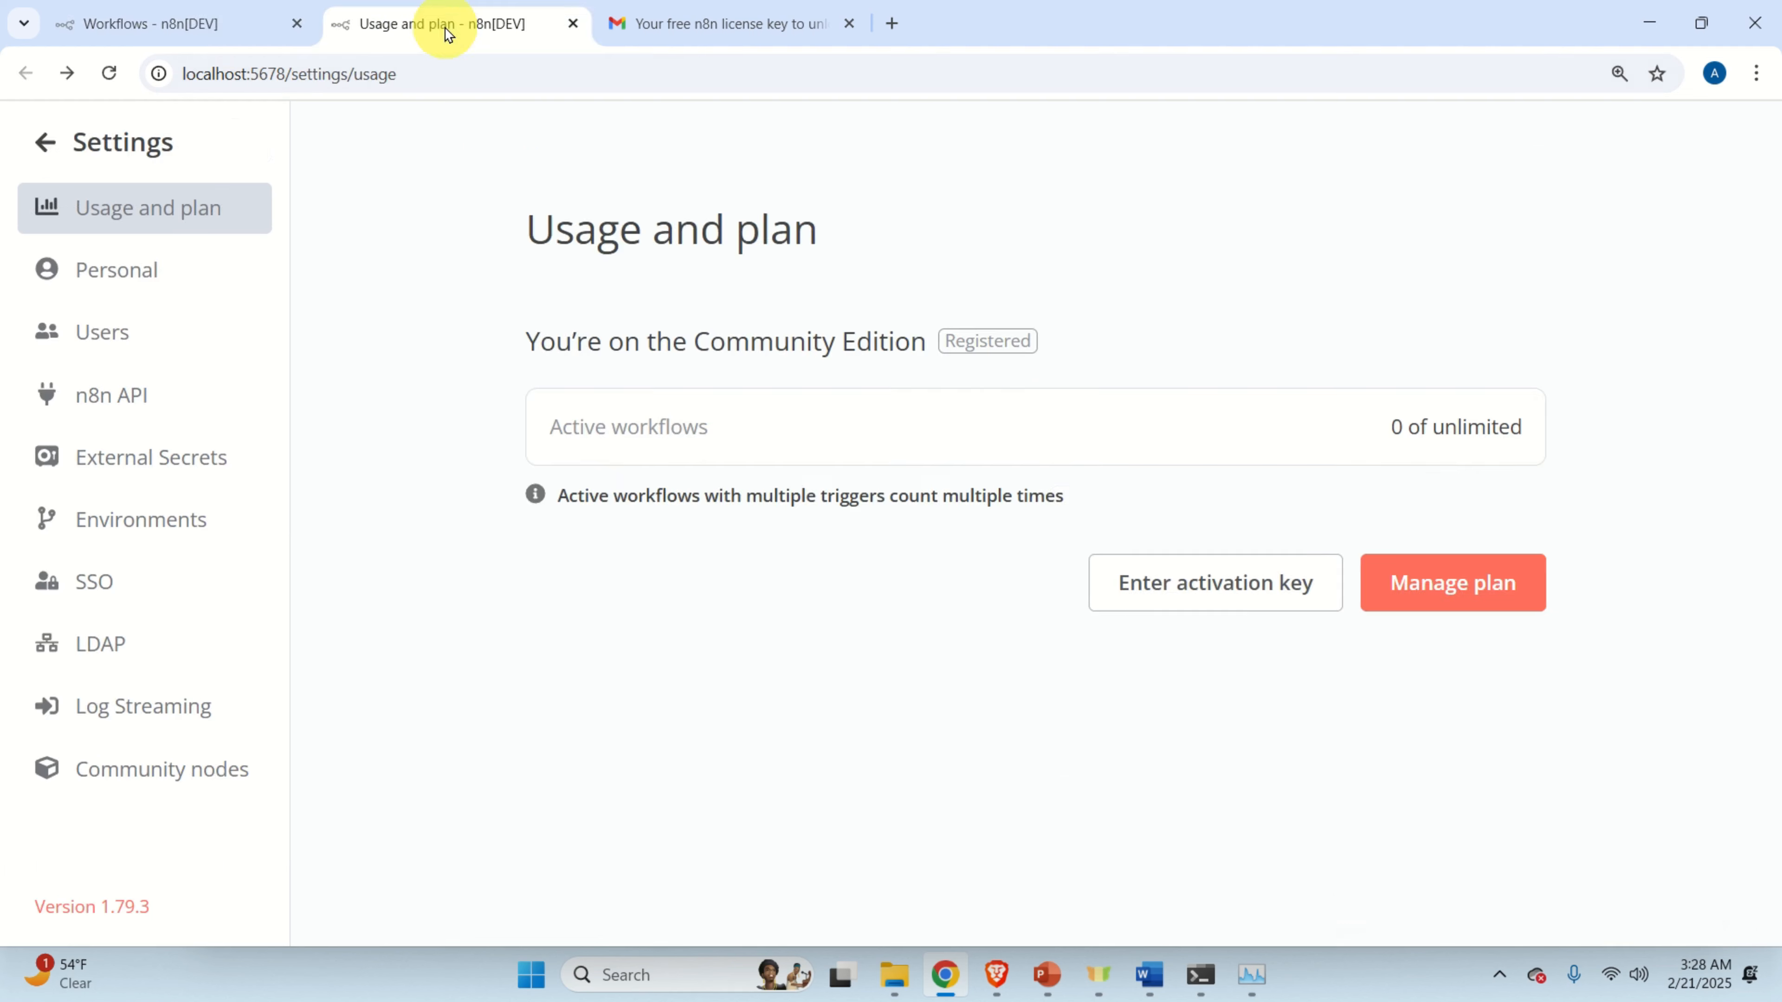
pyautogui.click(252, 35)
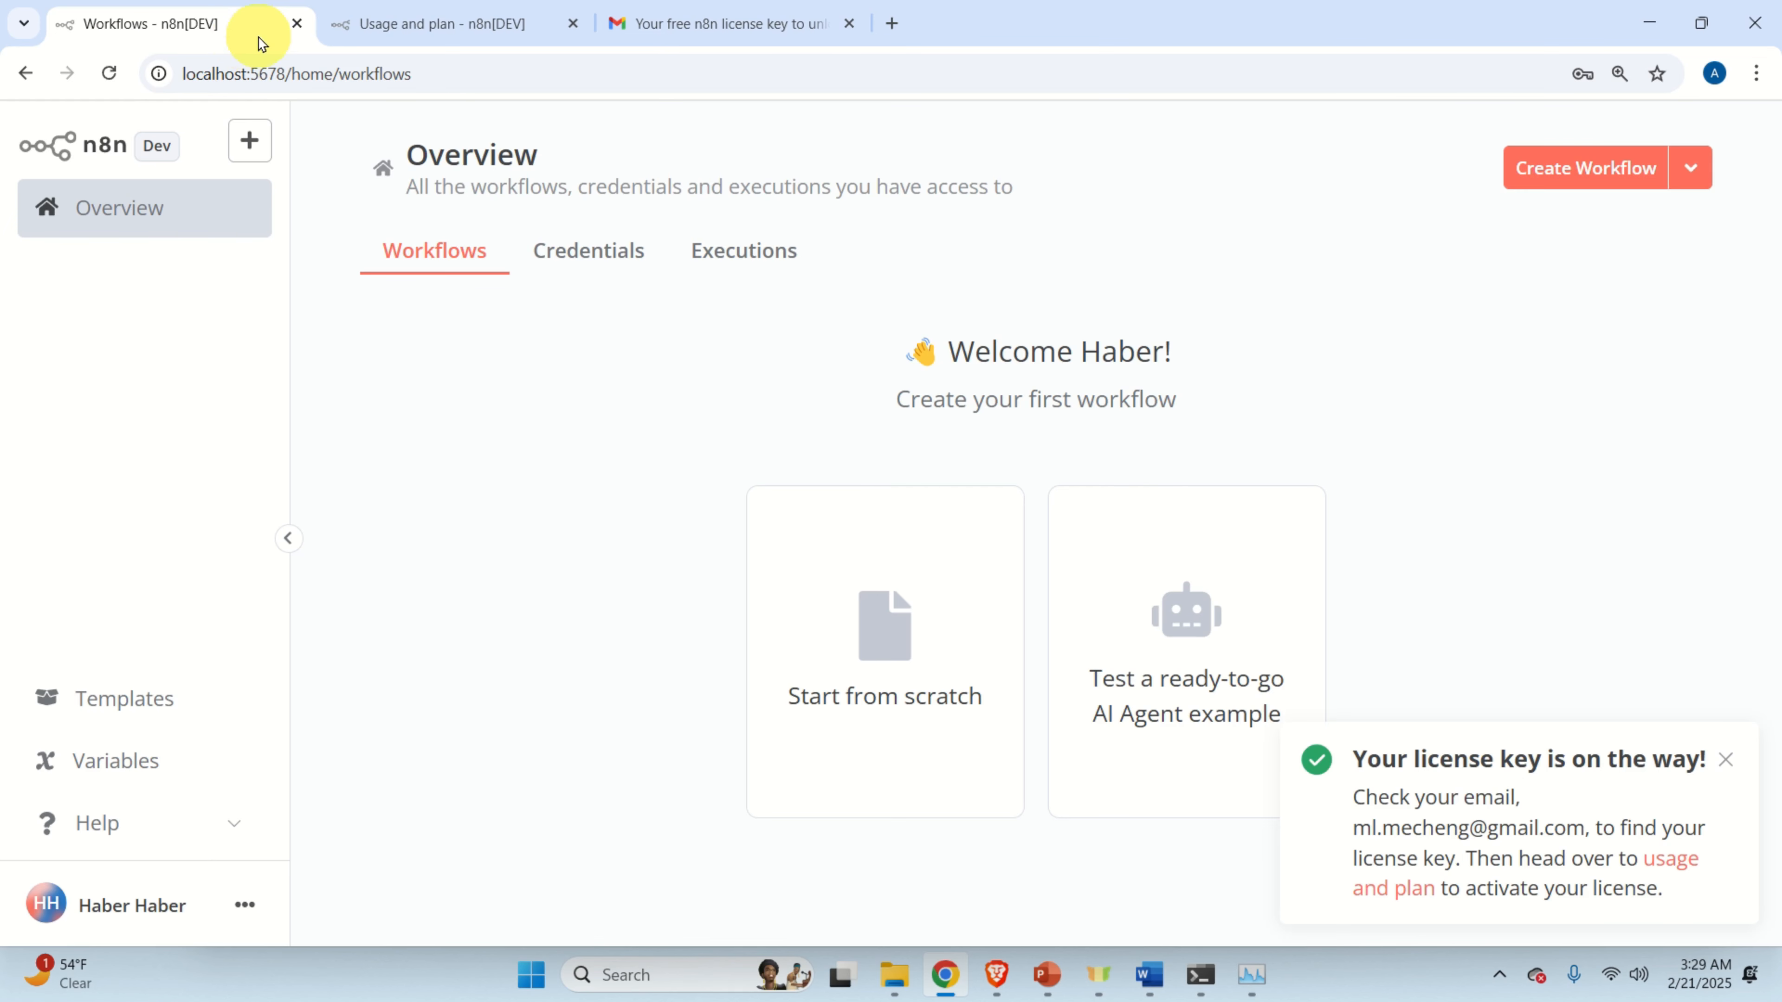
pyautogui.click(296, 23)
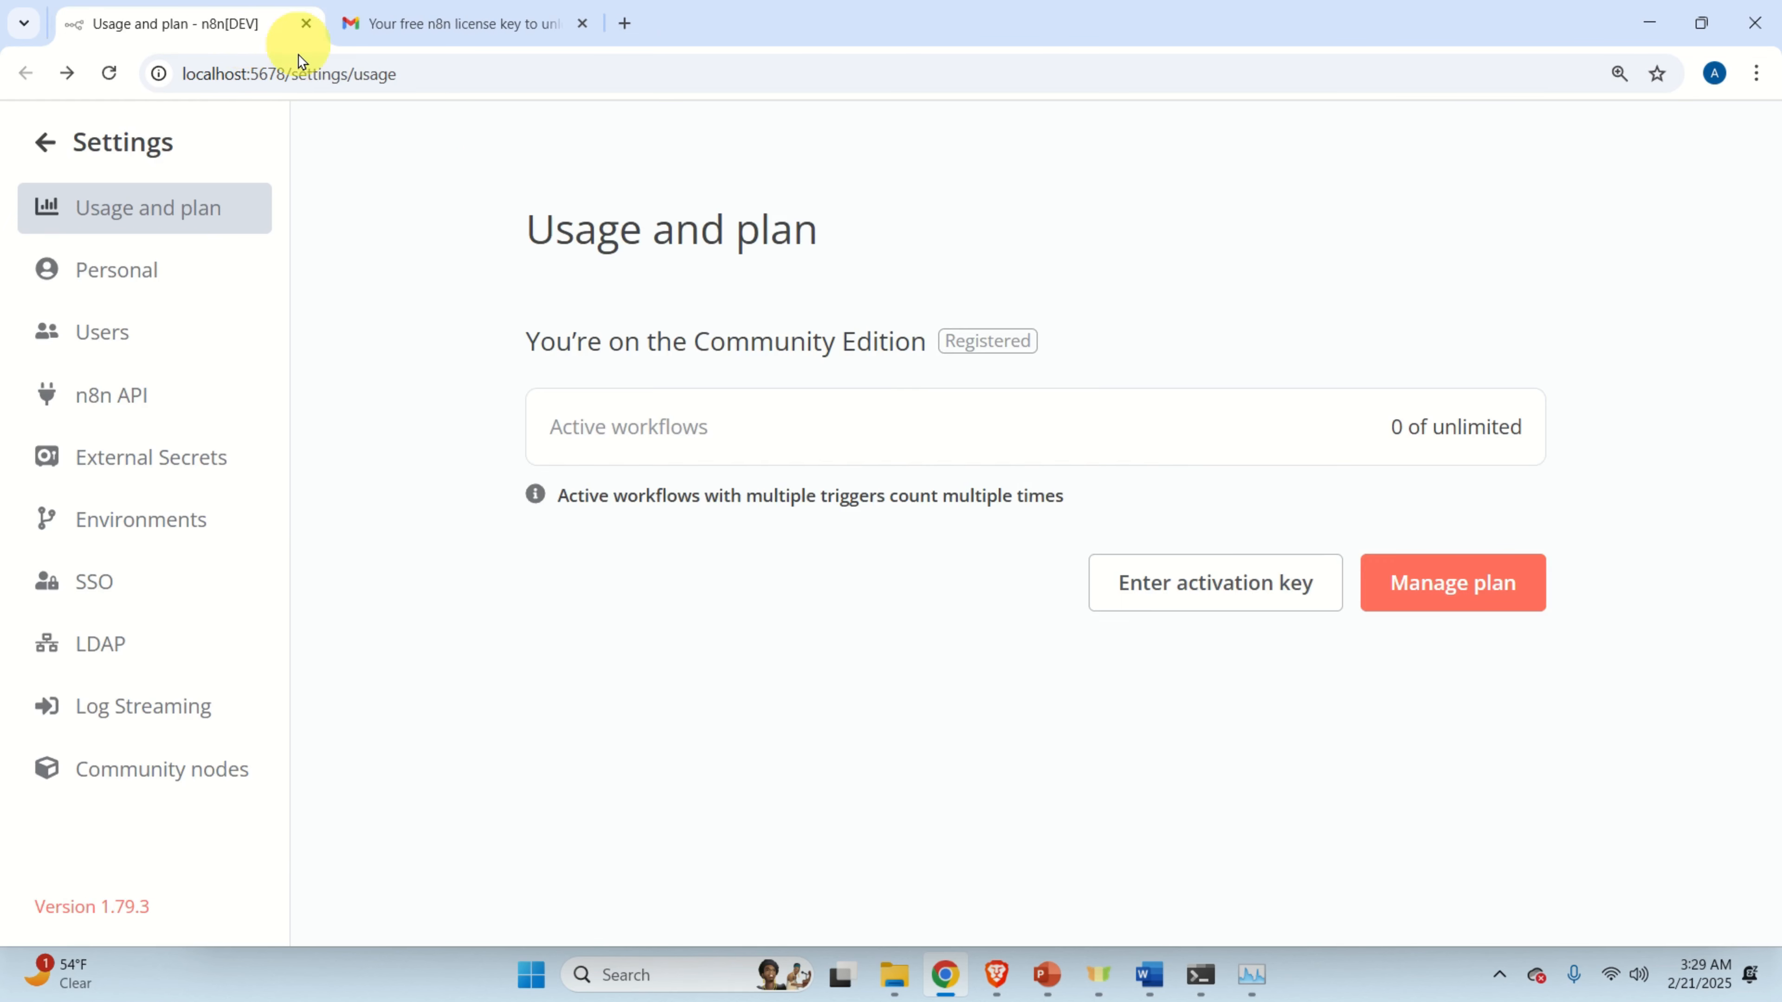
pyautogui.click(142, 142)
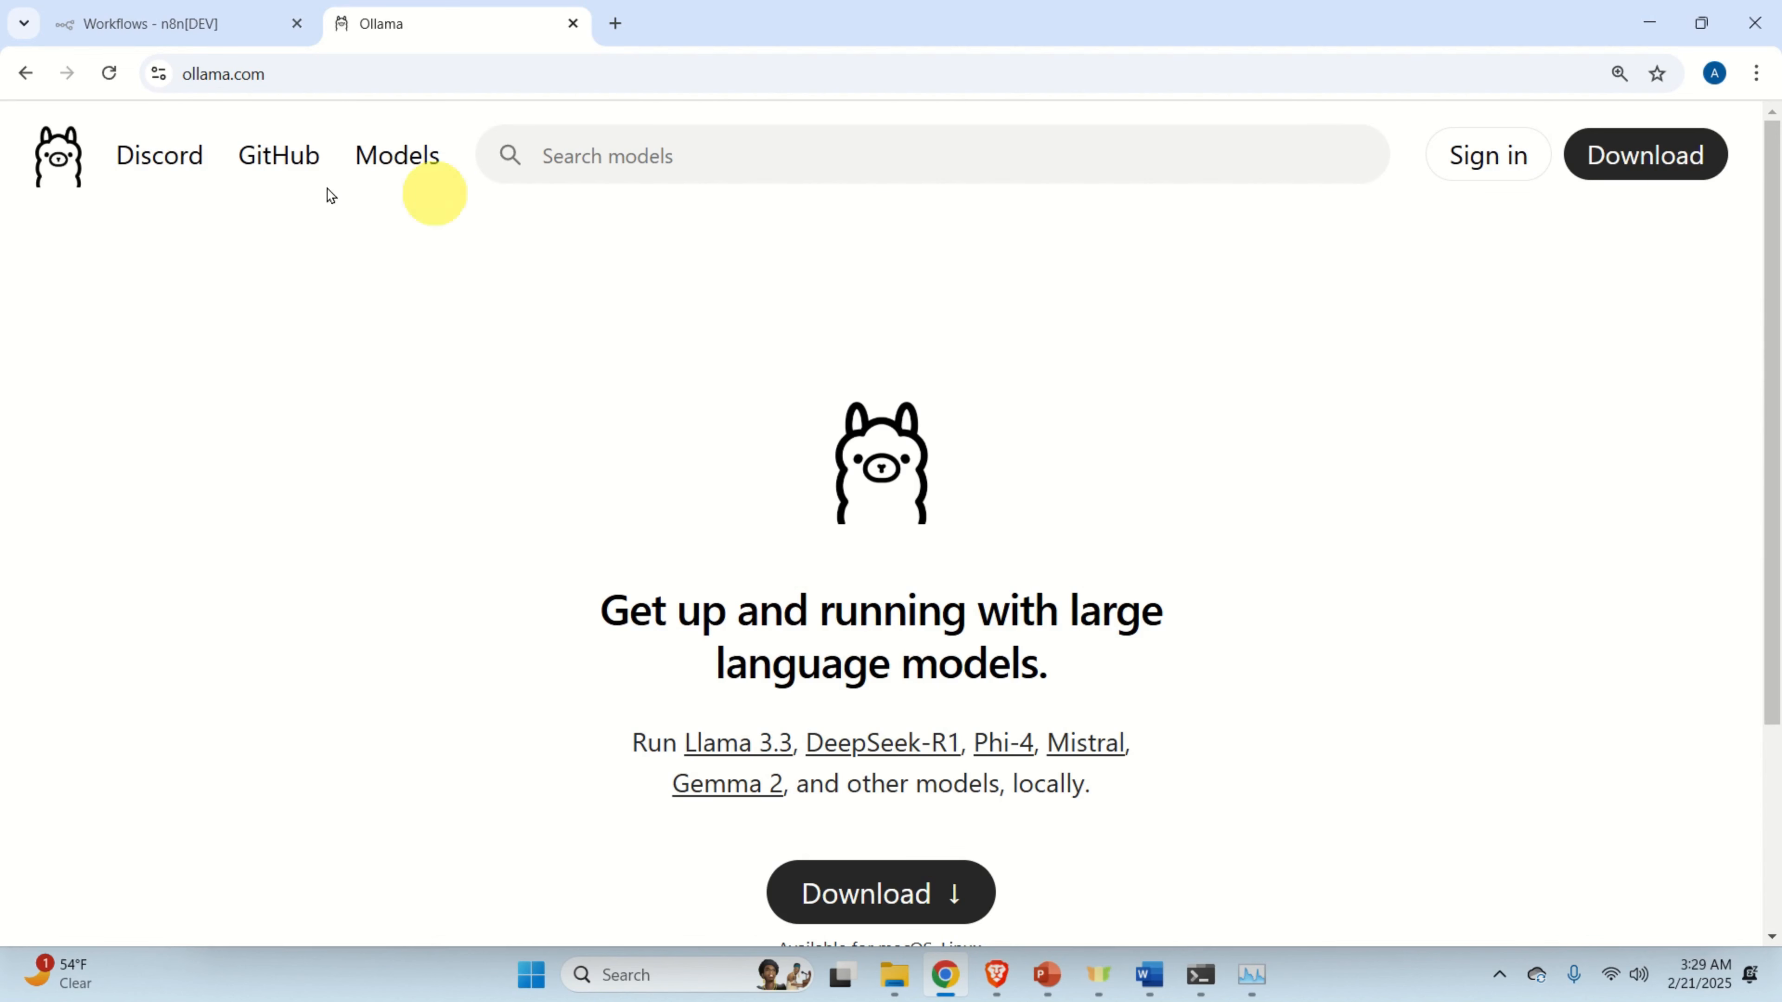
# Download the Windows OllamaSetup installer from ollama.com and view it in the Downloads folder.
pyautogui.scroll(-1, 534, 164)
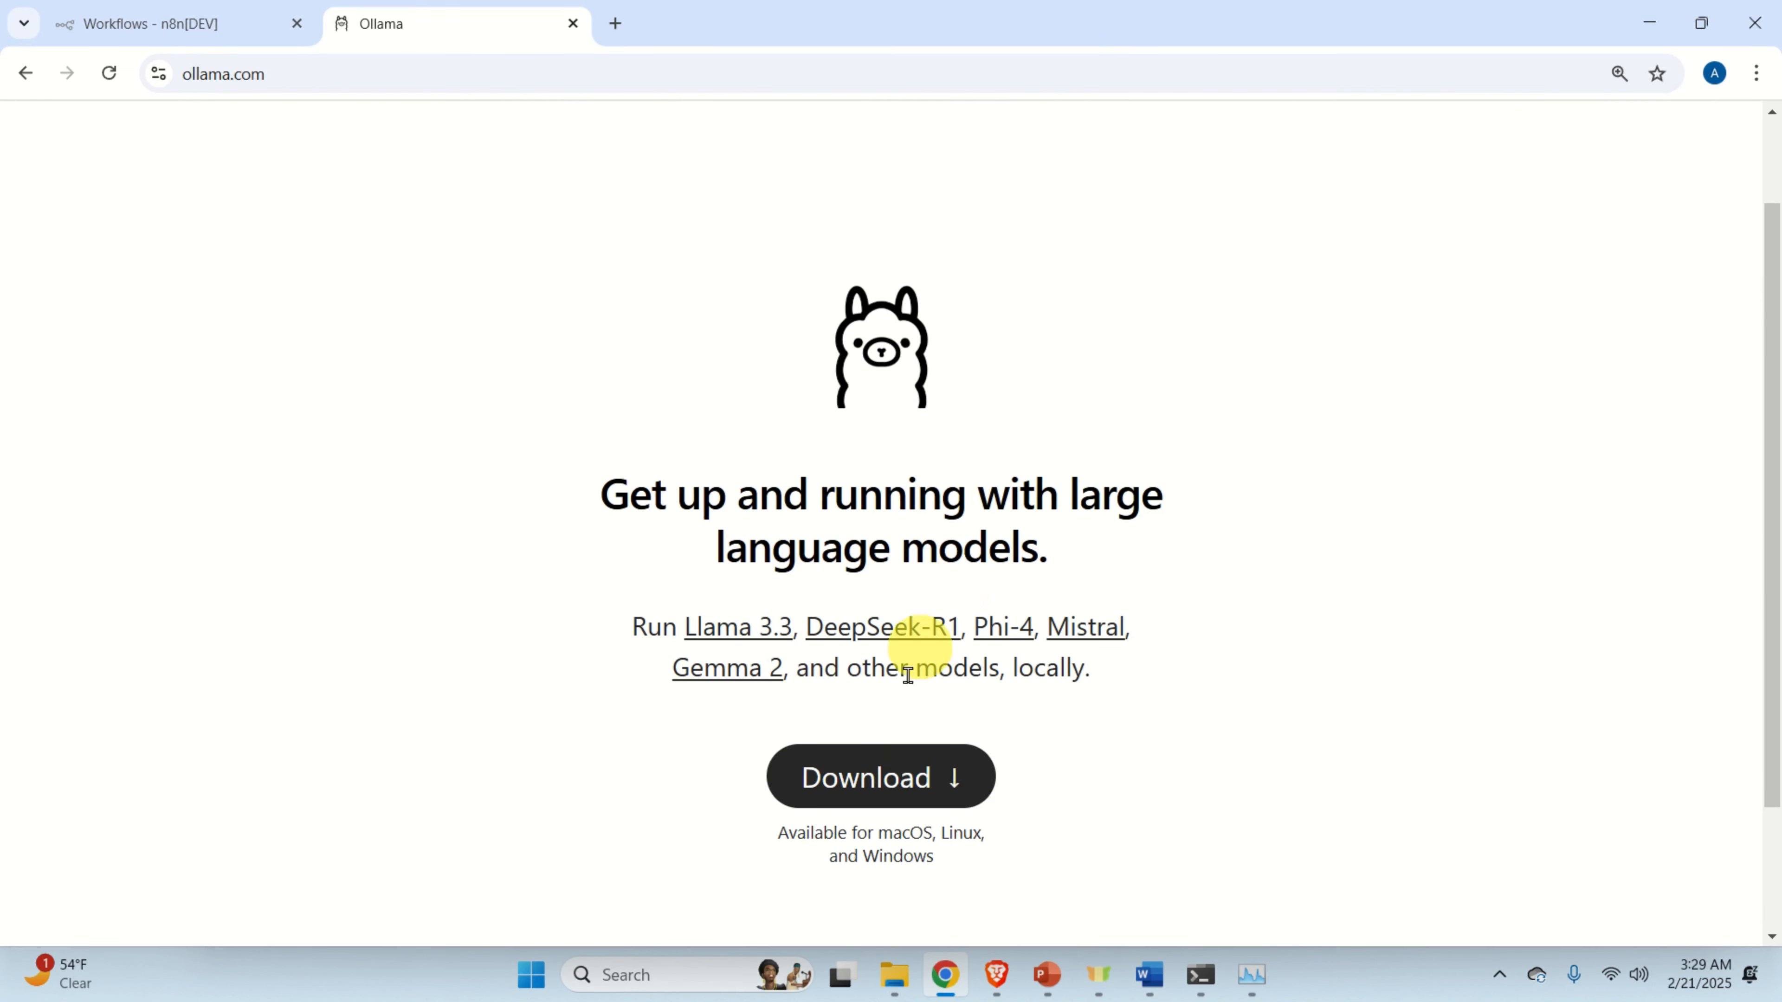
pyautogui.click(898, 777)
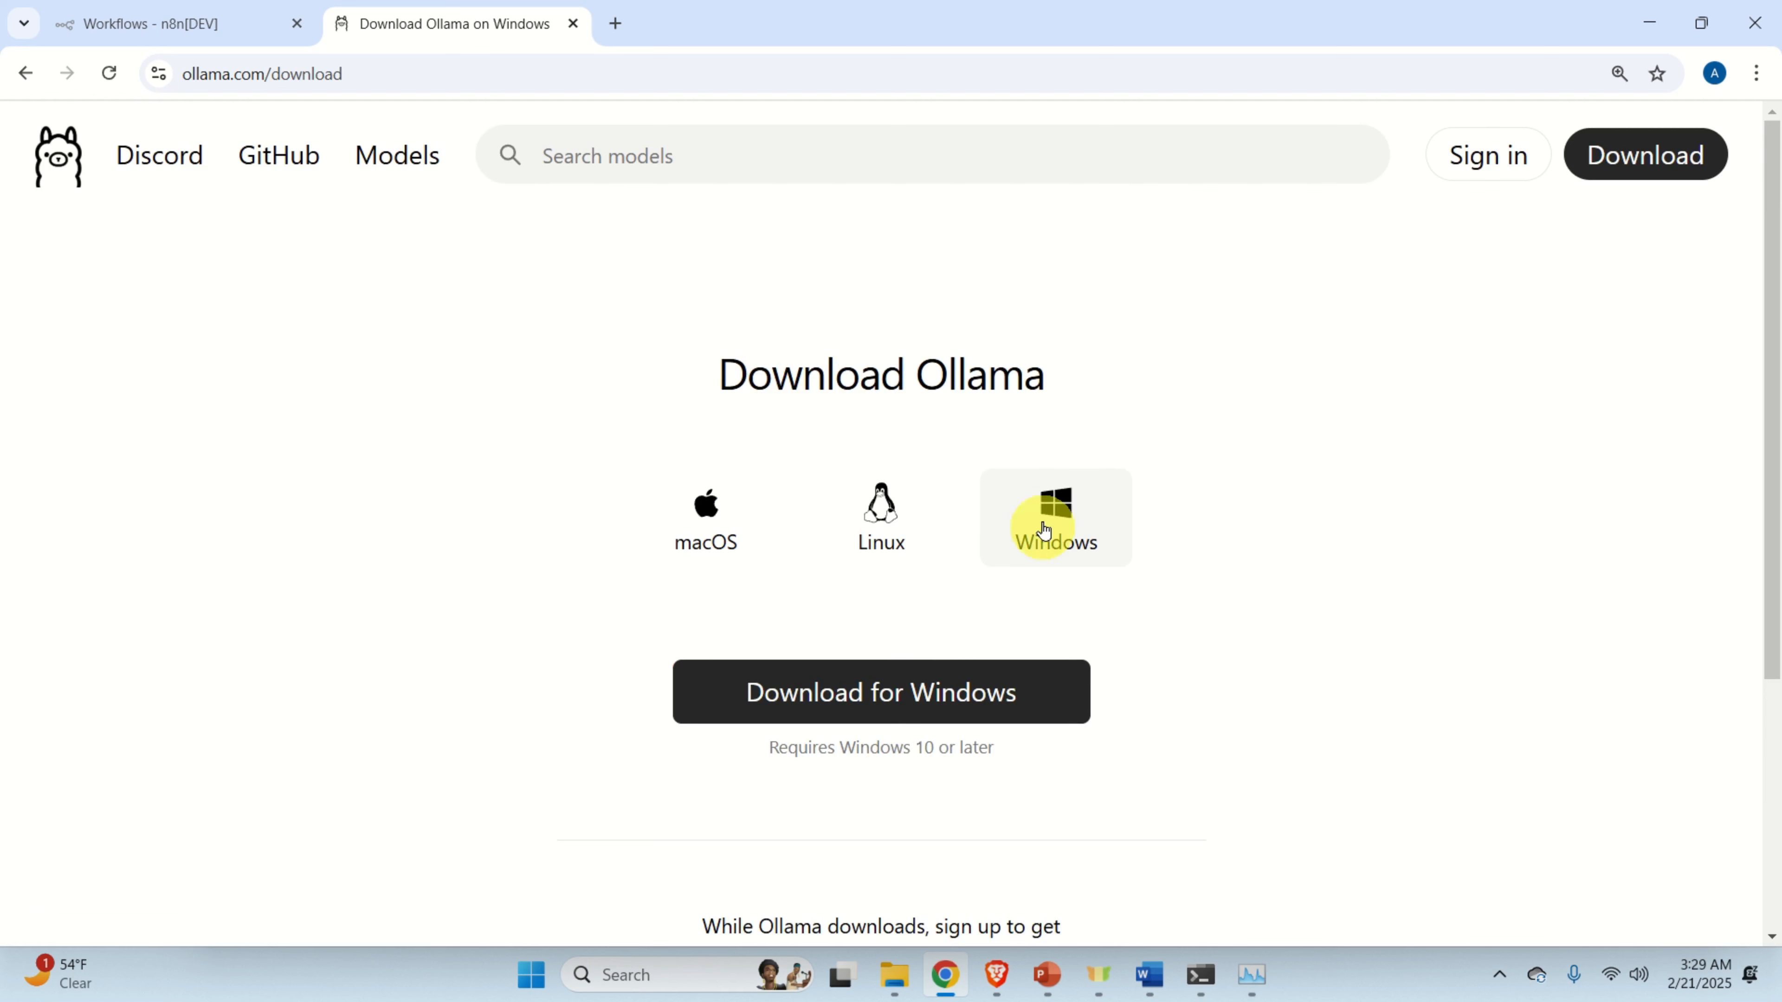
pyautogui.click(904, 699)
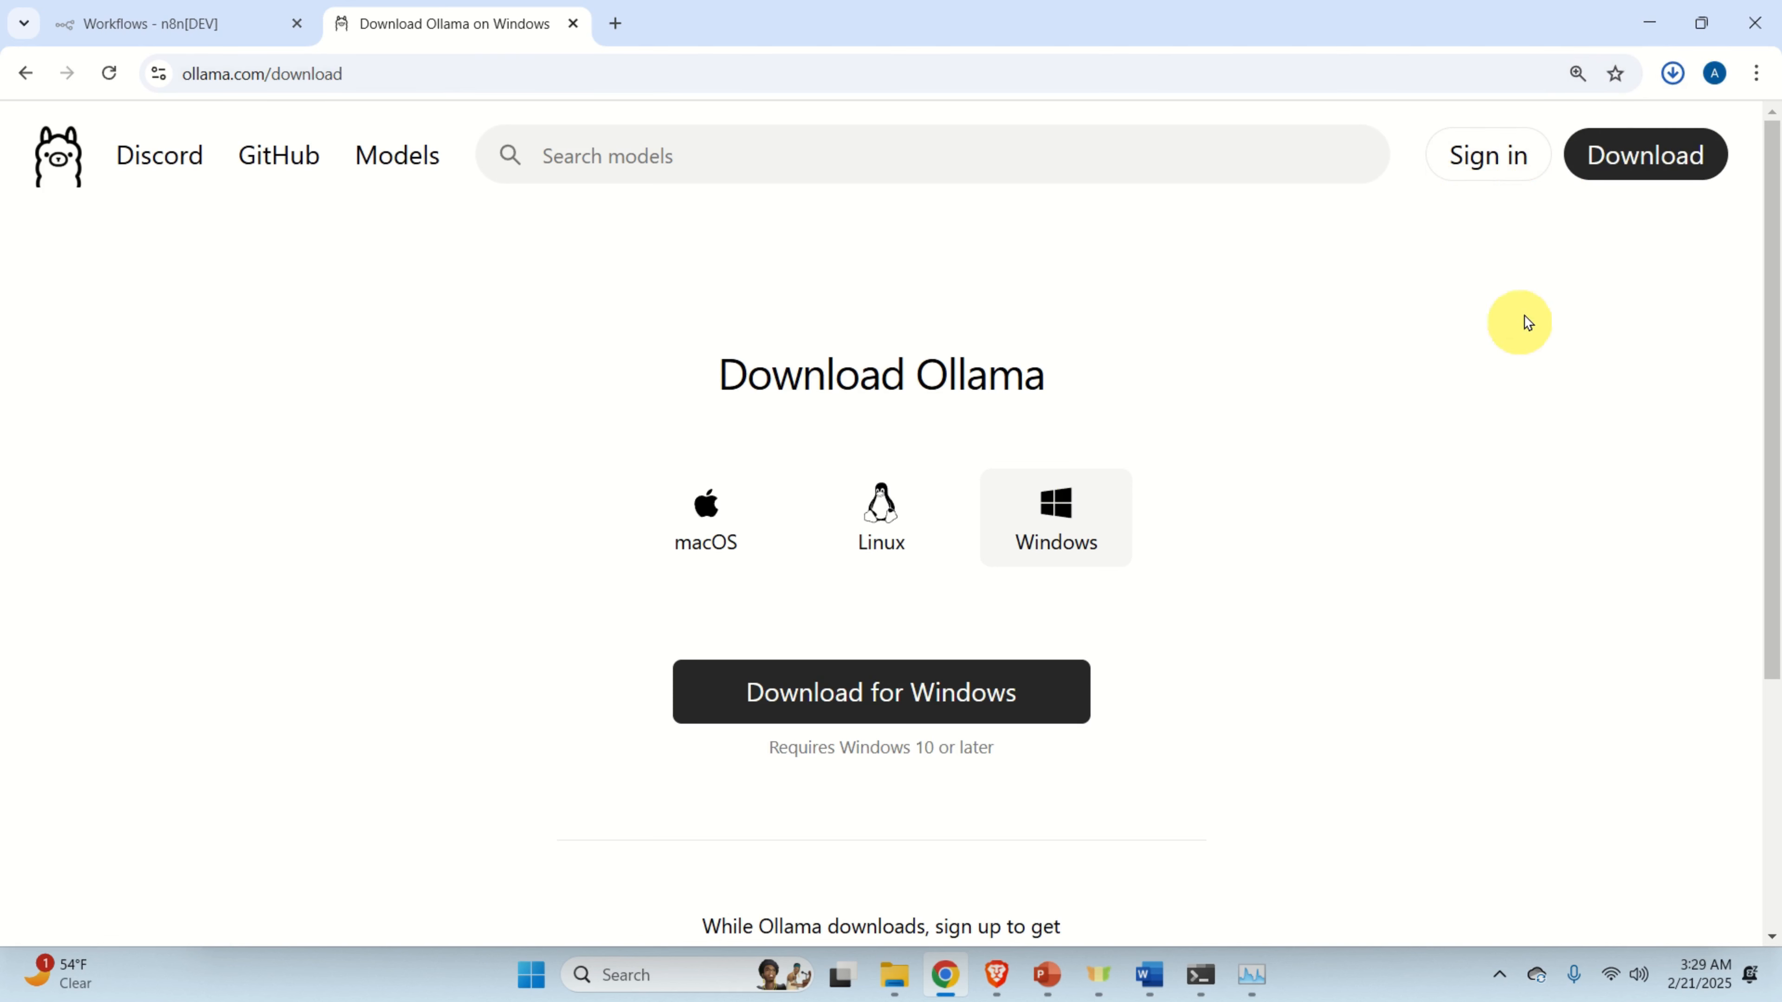
pyautogui.click(1673, 74)
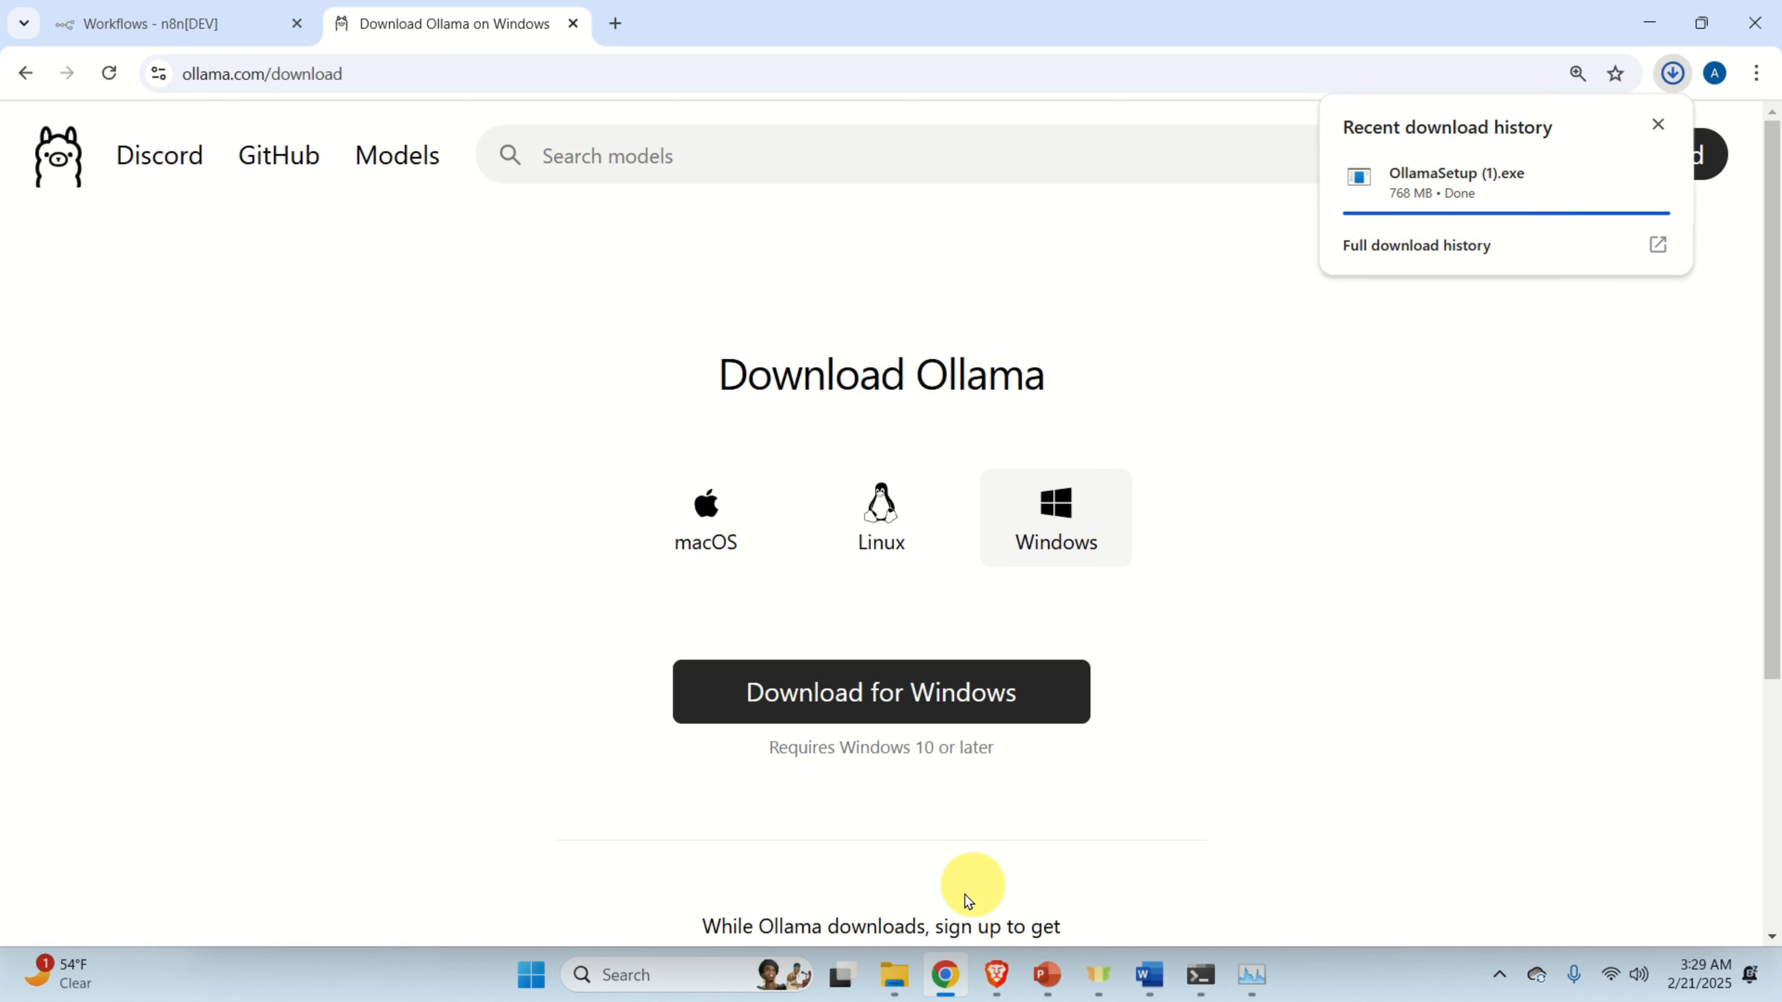
pyautogui.click(893, 972)
pyautogui.click(800, 880)
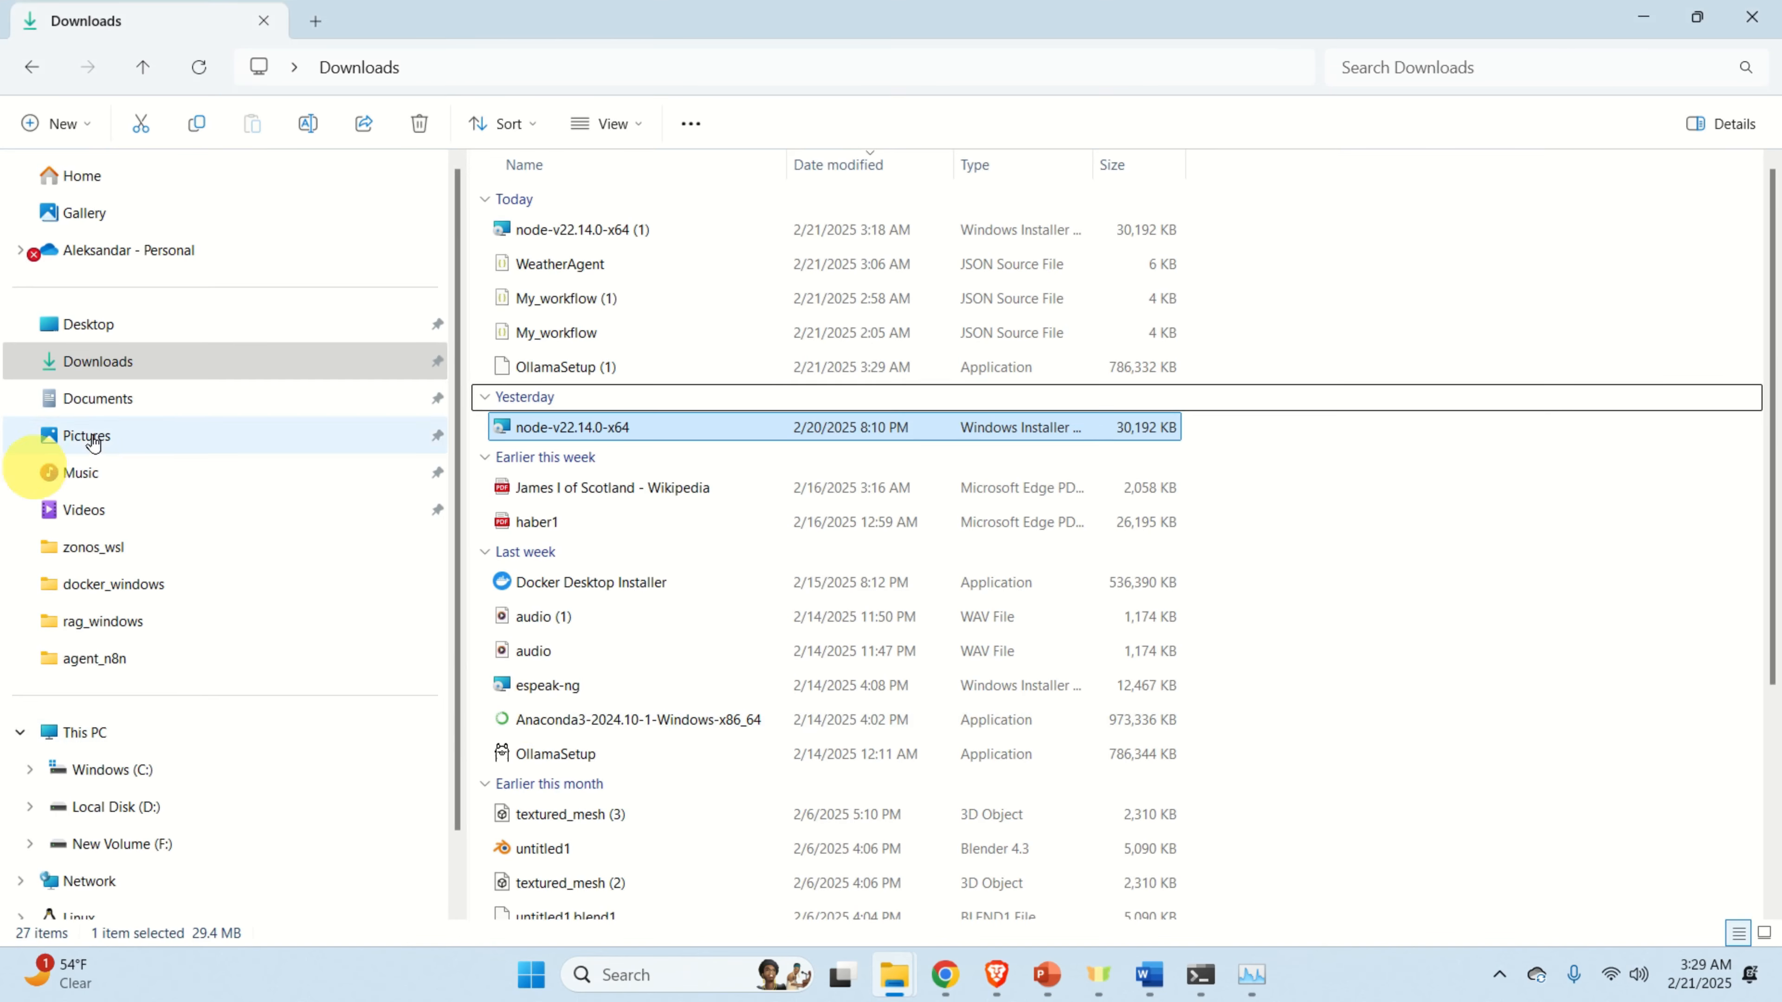
# Refresh the Downloads folder, then run OllamaSetup (1) and install Ollama 0.5.11.
pyautogui.click(117, 338)
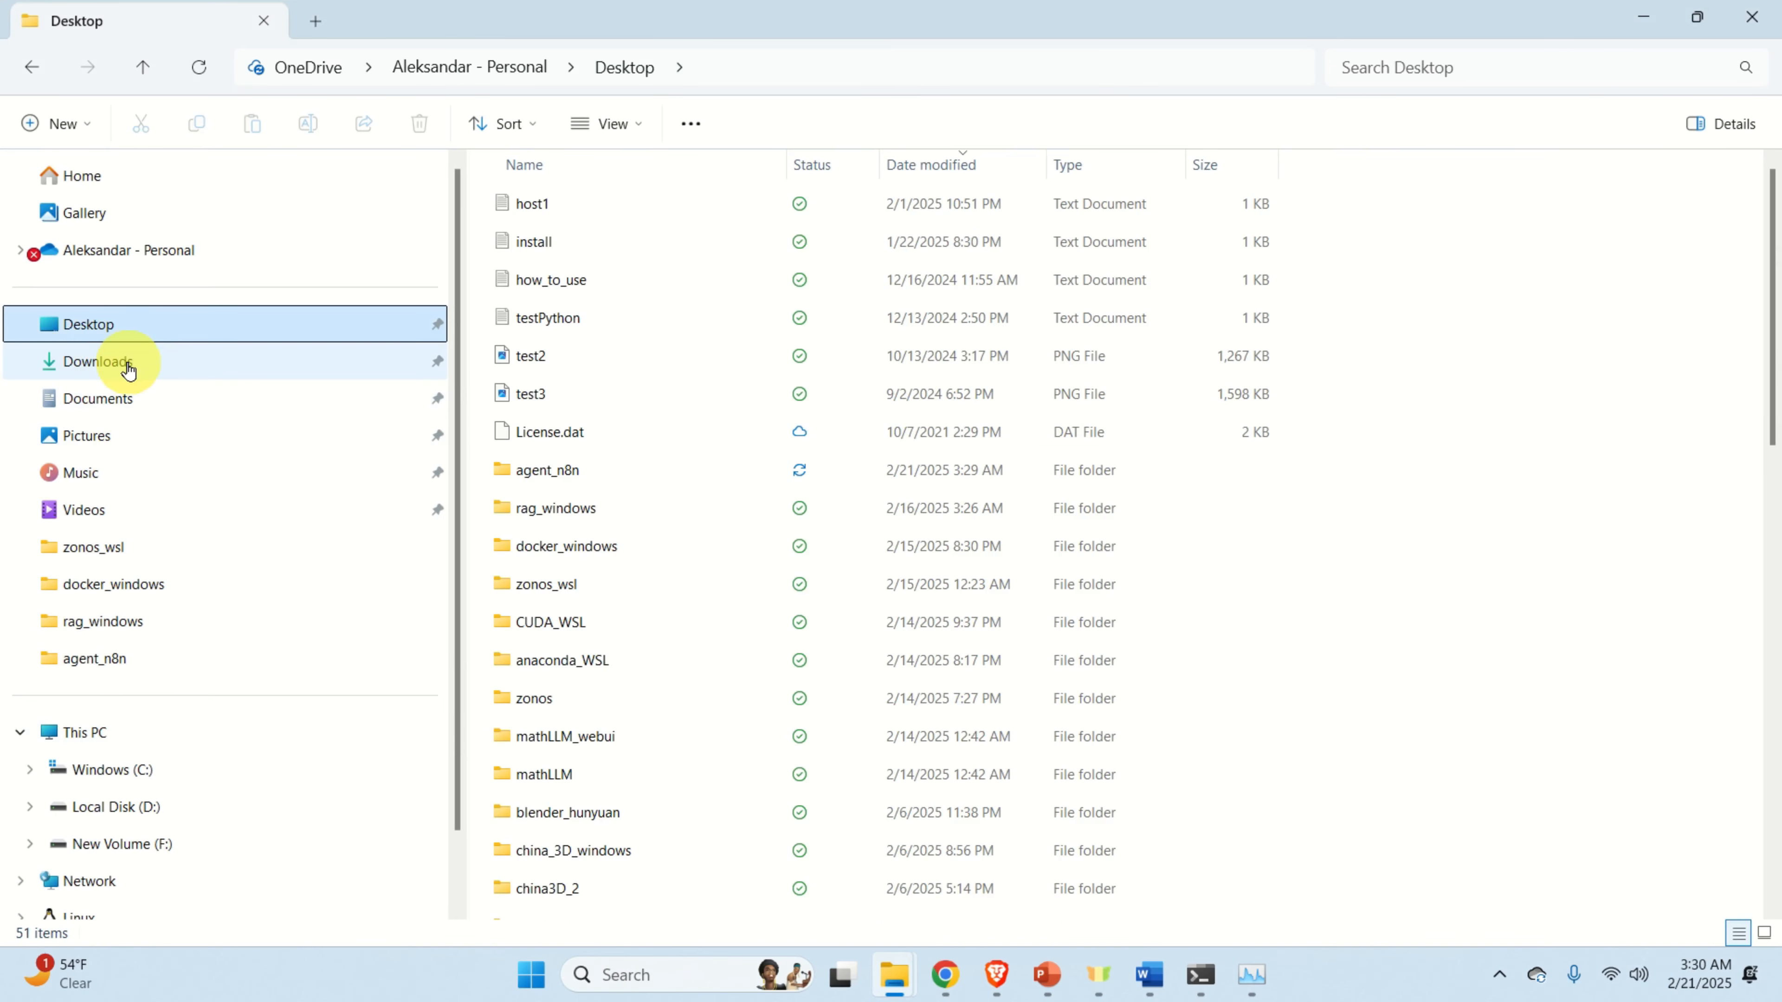
pyautogui.click(119, 361)
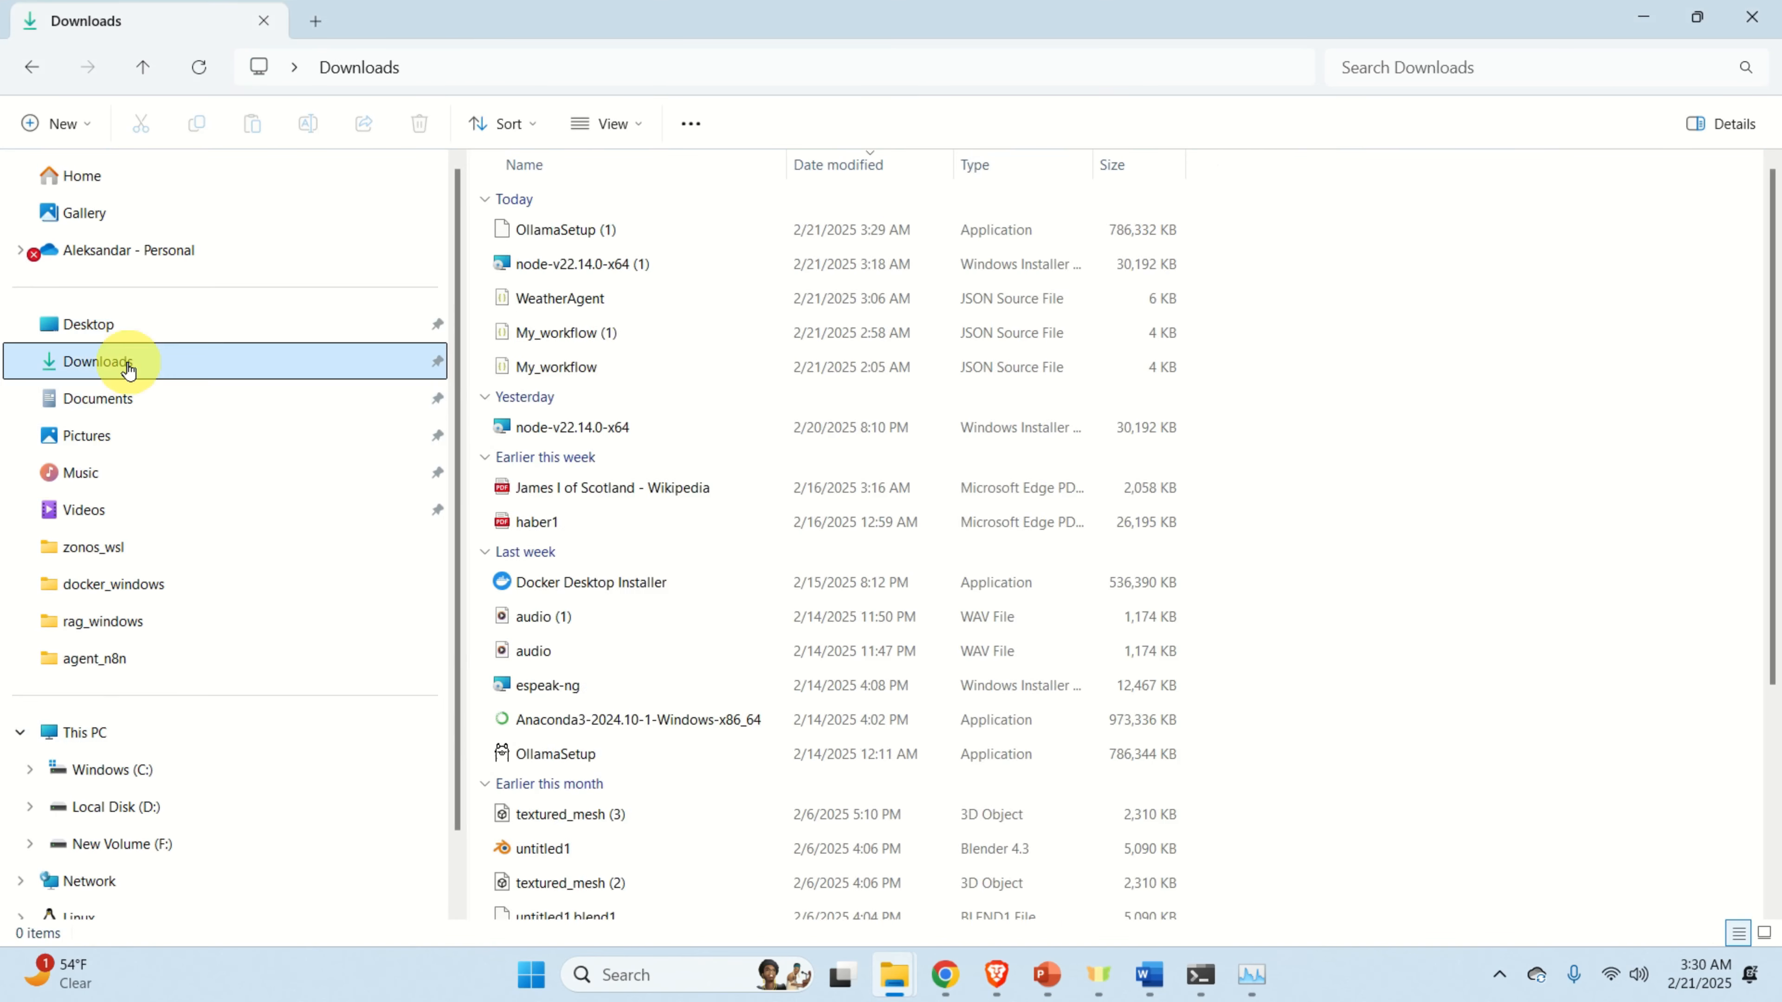
pyautogui.click(172, 330)
pyautogui.click(151, 363)
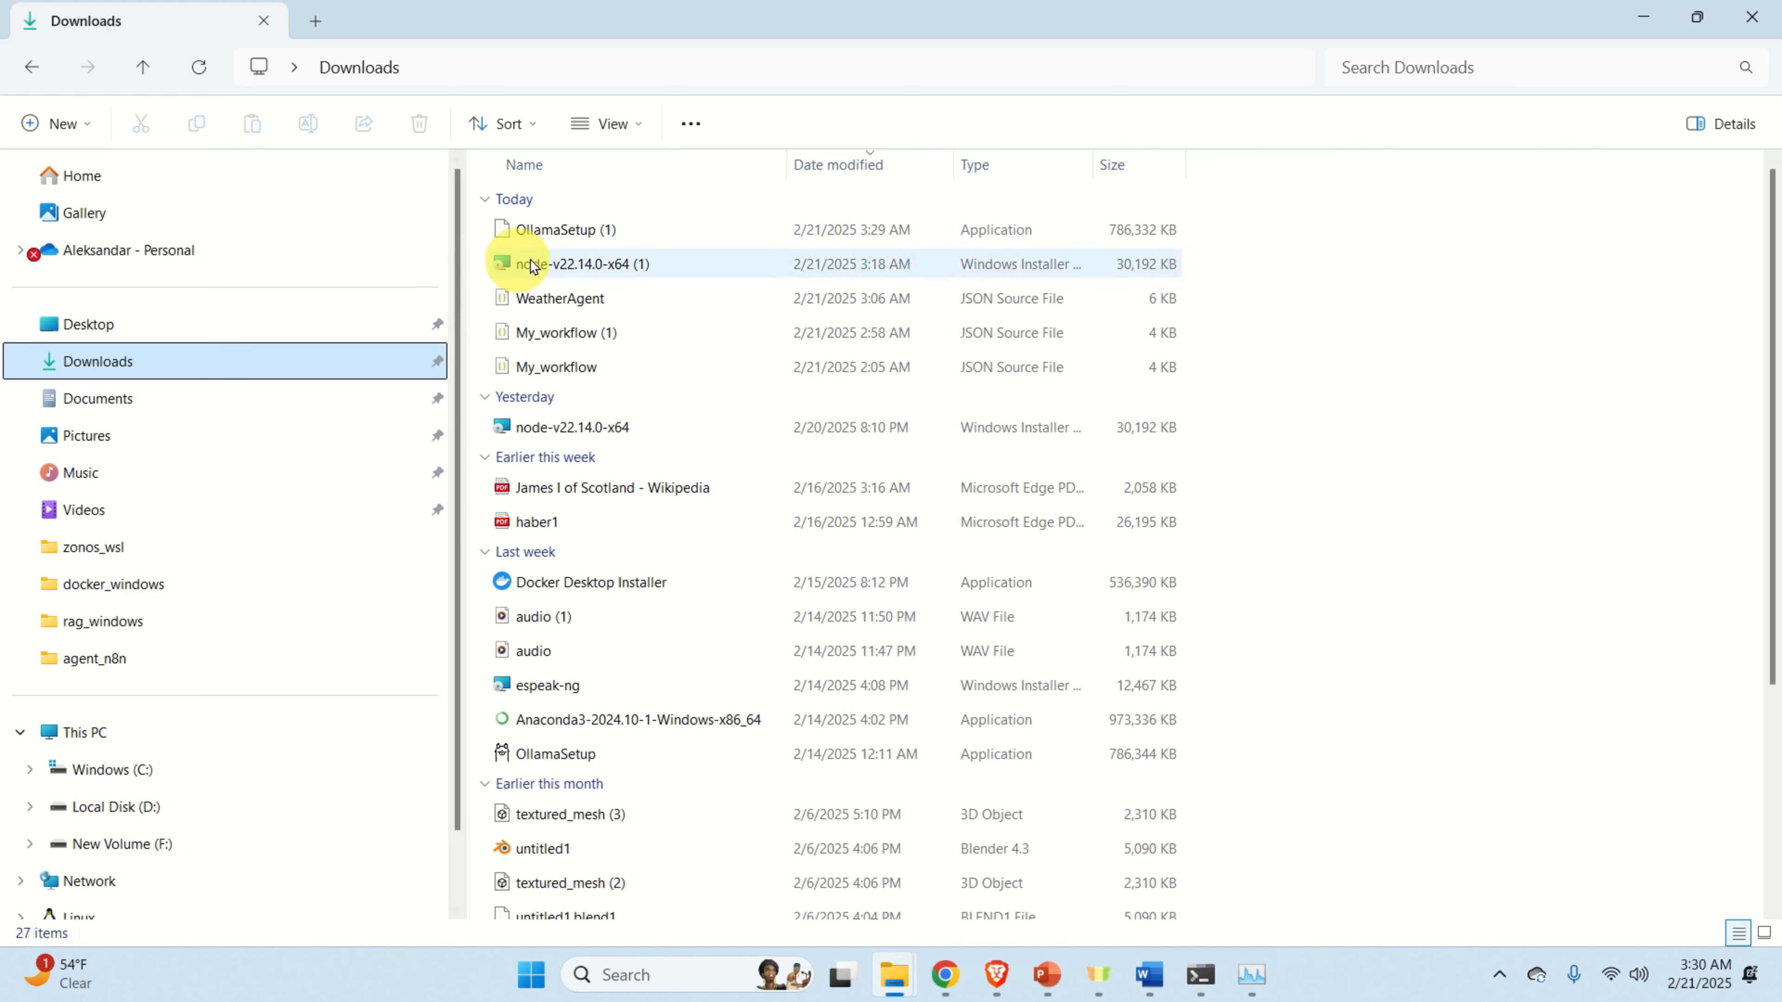
pyautogui.click(202, 333)
pyautogui.click(157, 363)
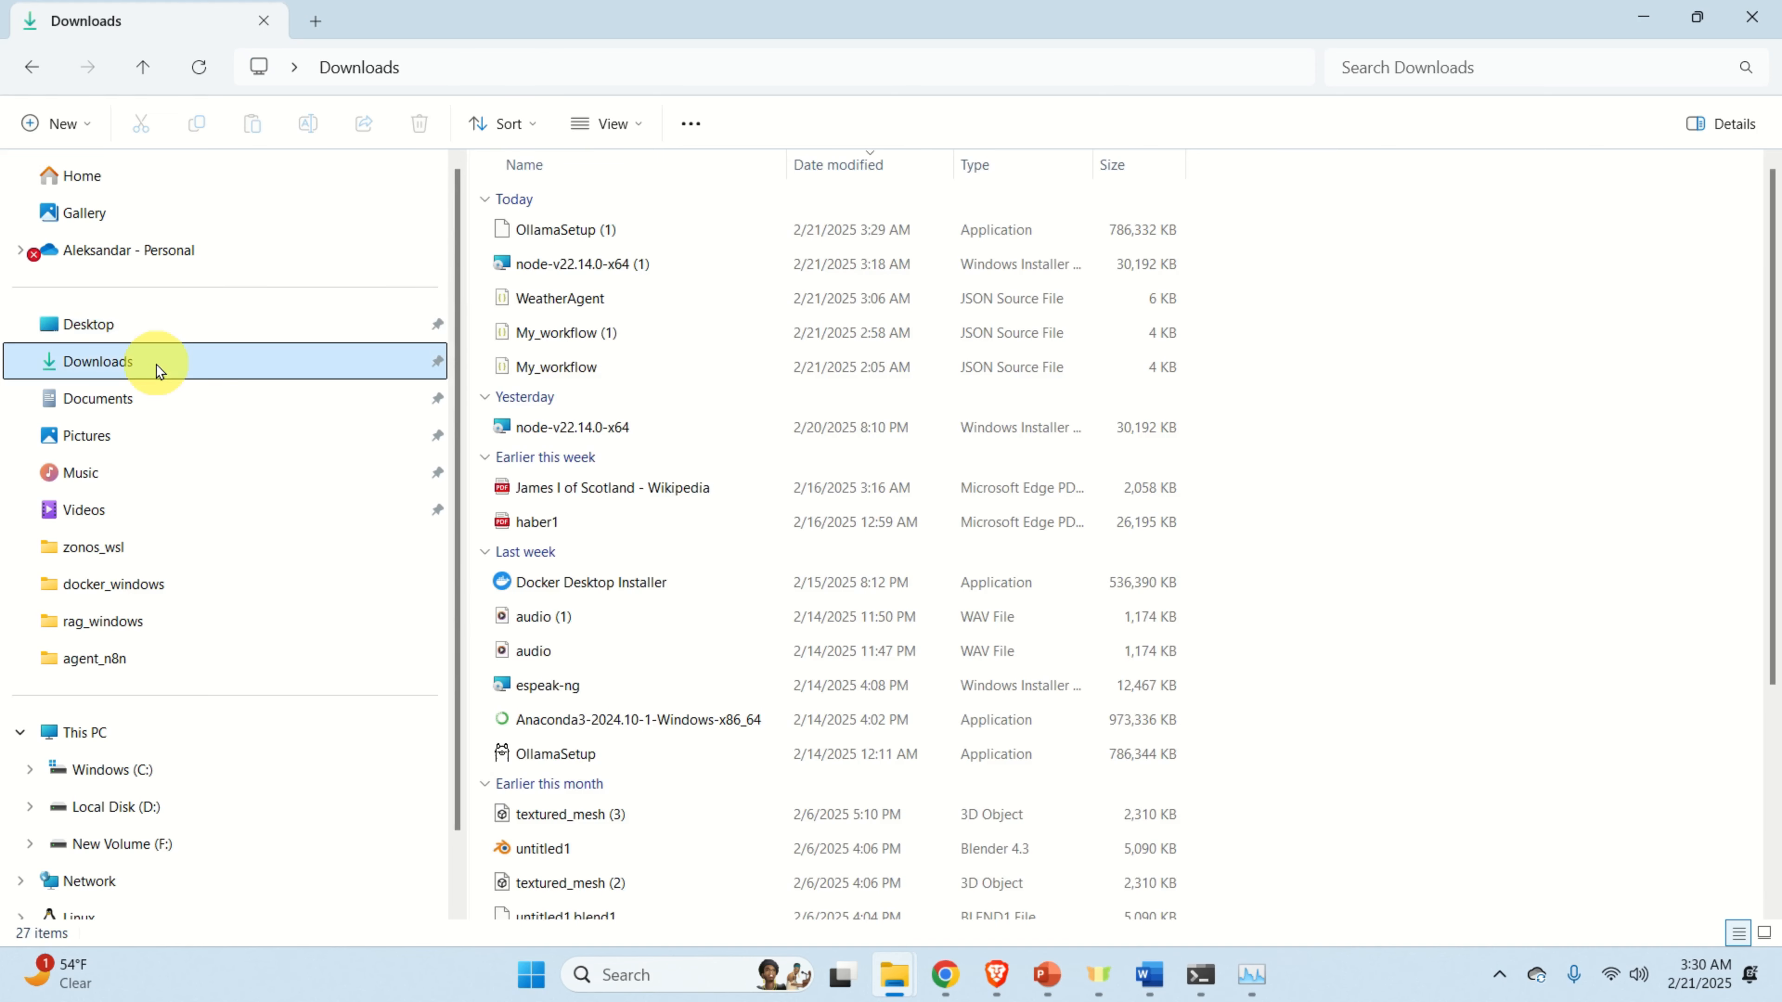
pyautogui.click(148, 337)
pyautogui.click(138, 359)
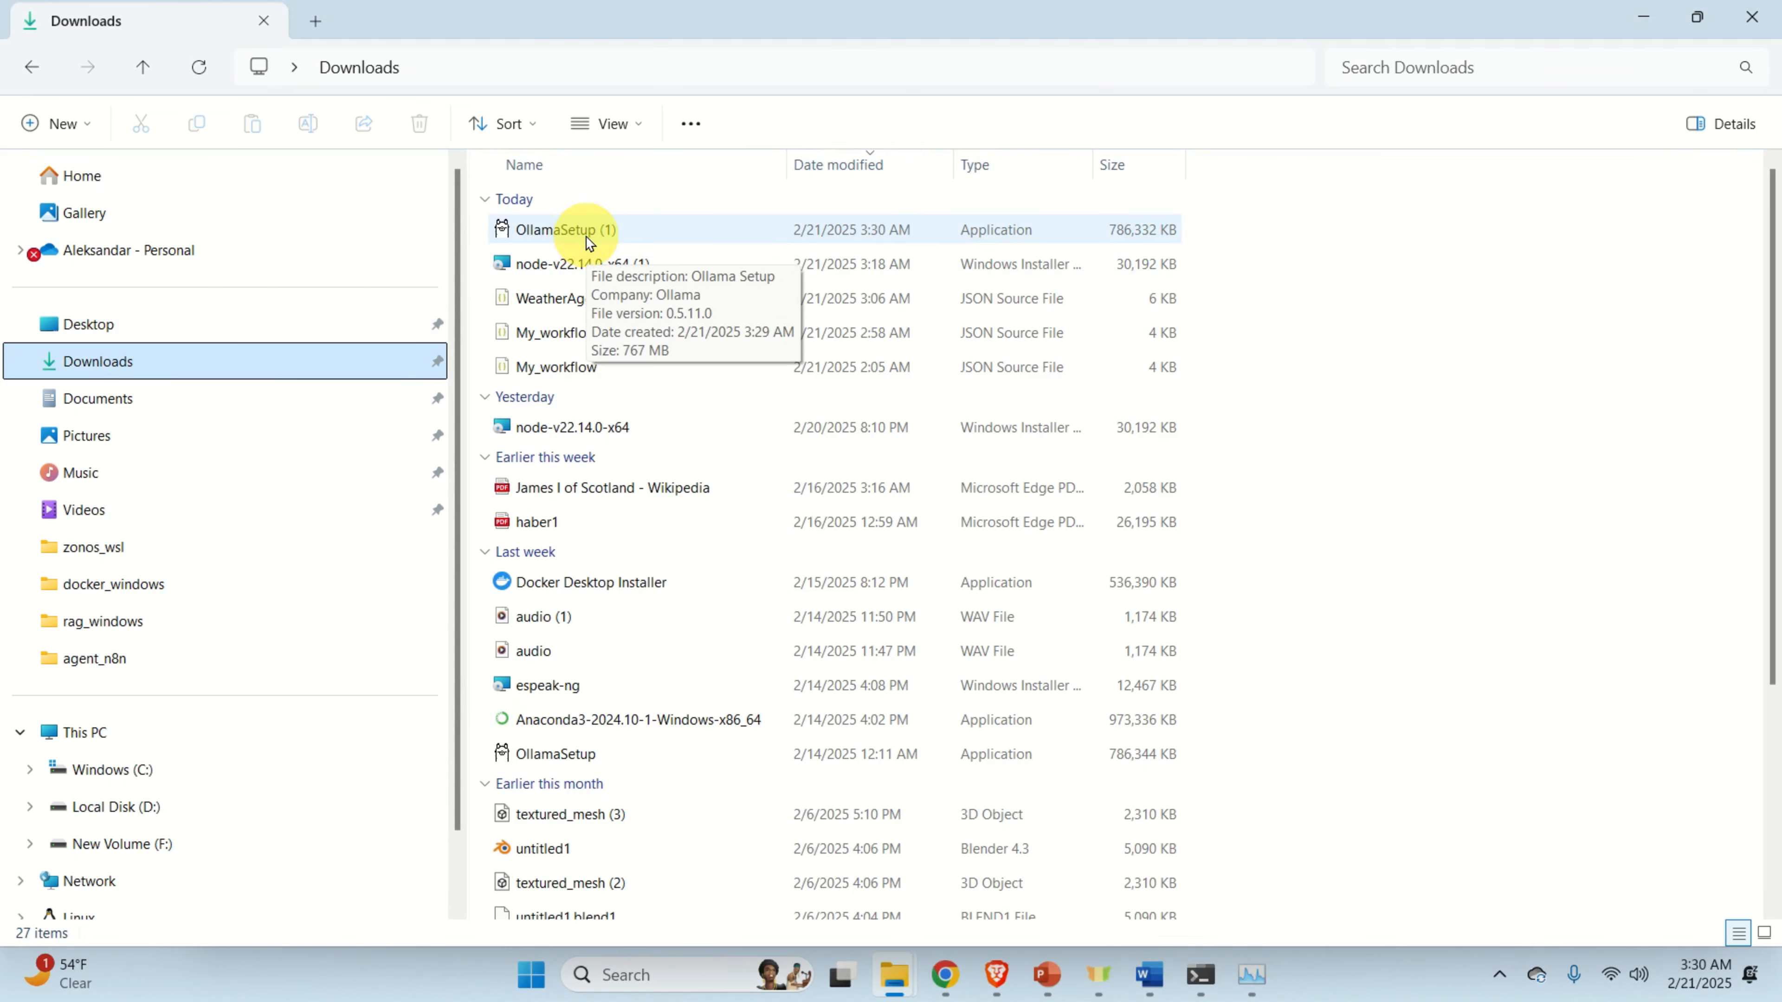
pyautogui.doubleClick(588, 238)
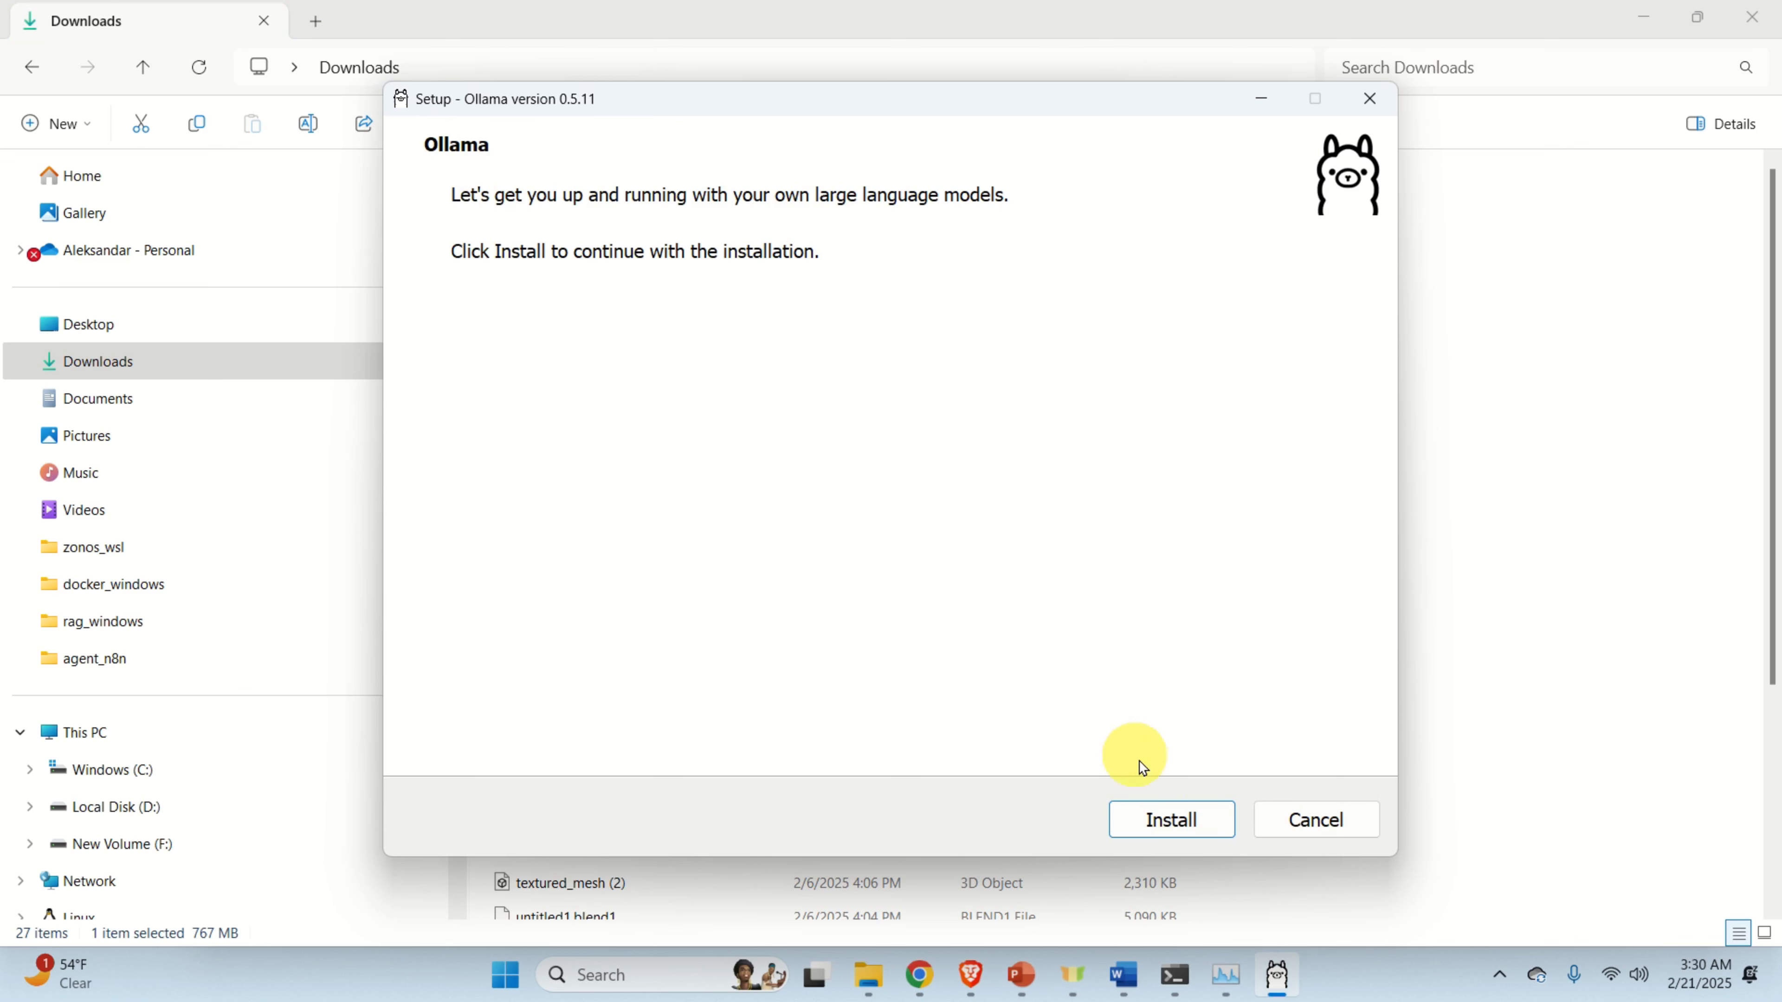
pyautogui.click(1172, 821)
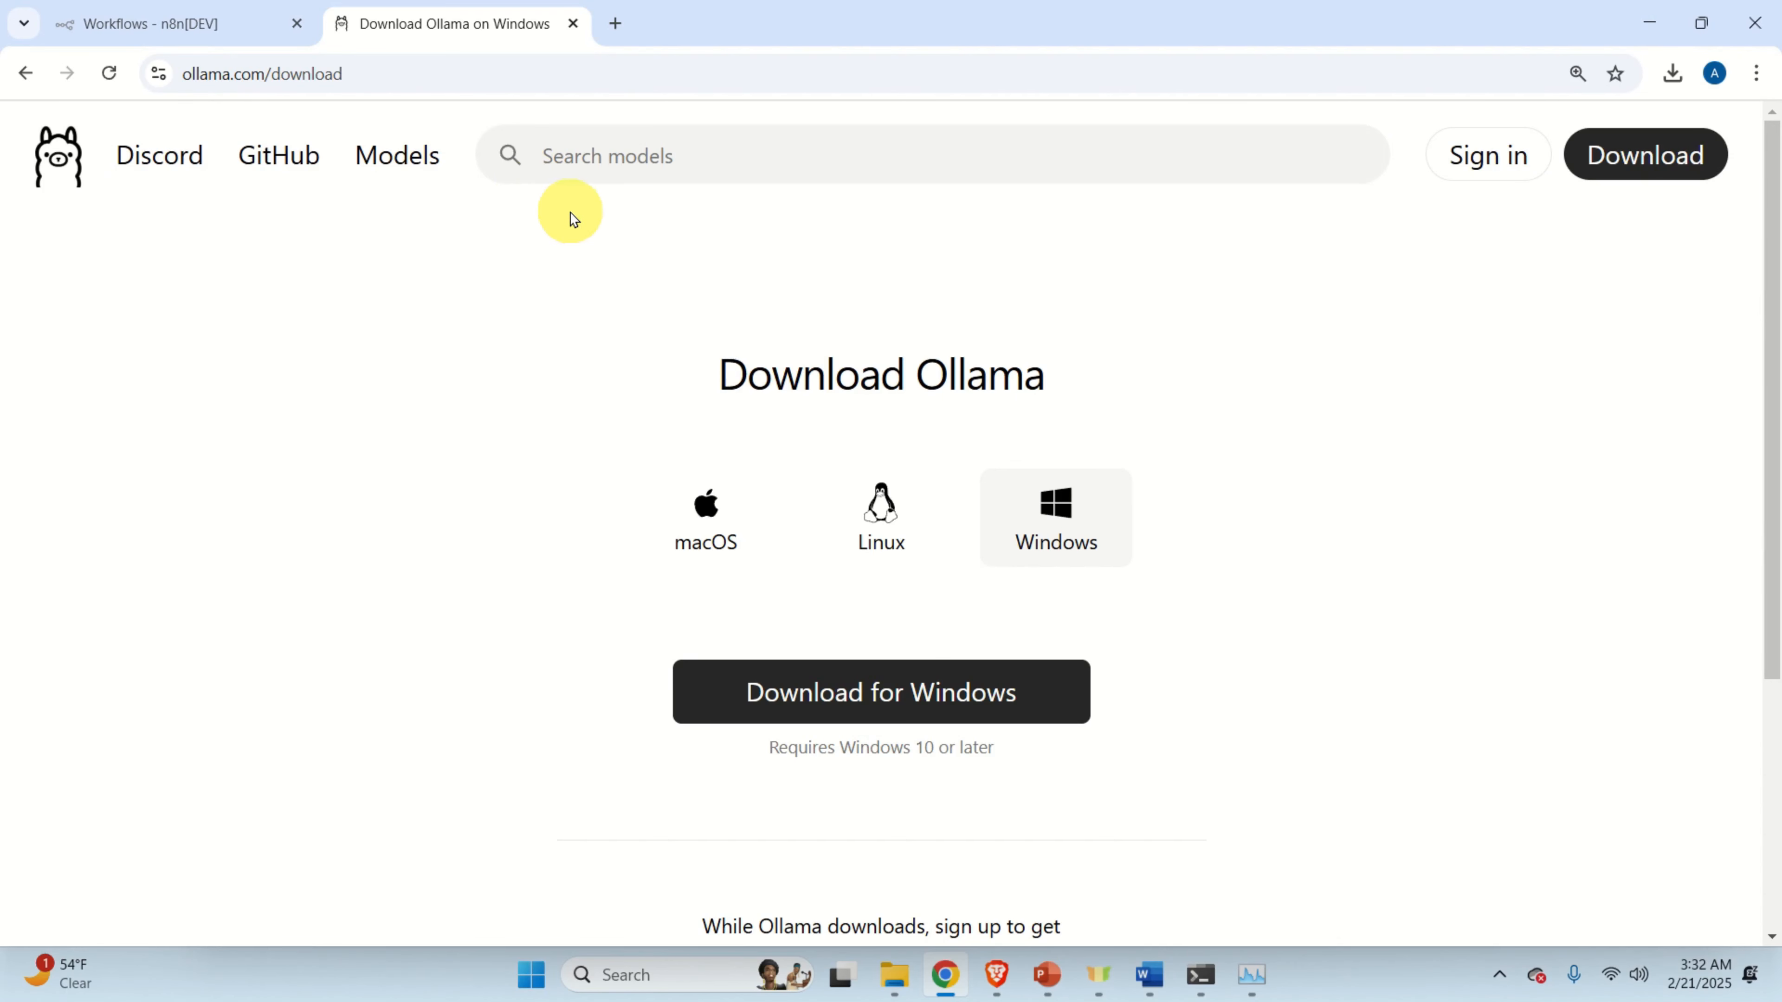
# Run 'ollama' in Command Prompt to confirm the install and view its available commands.
pyautogui.click(531, 976)
pyautogui.write('comm')
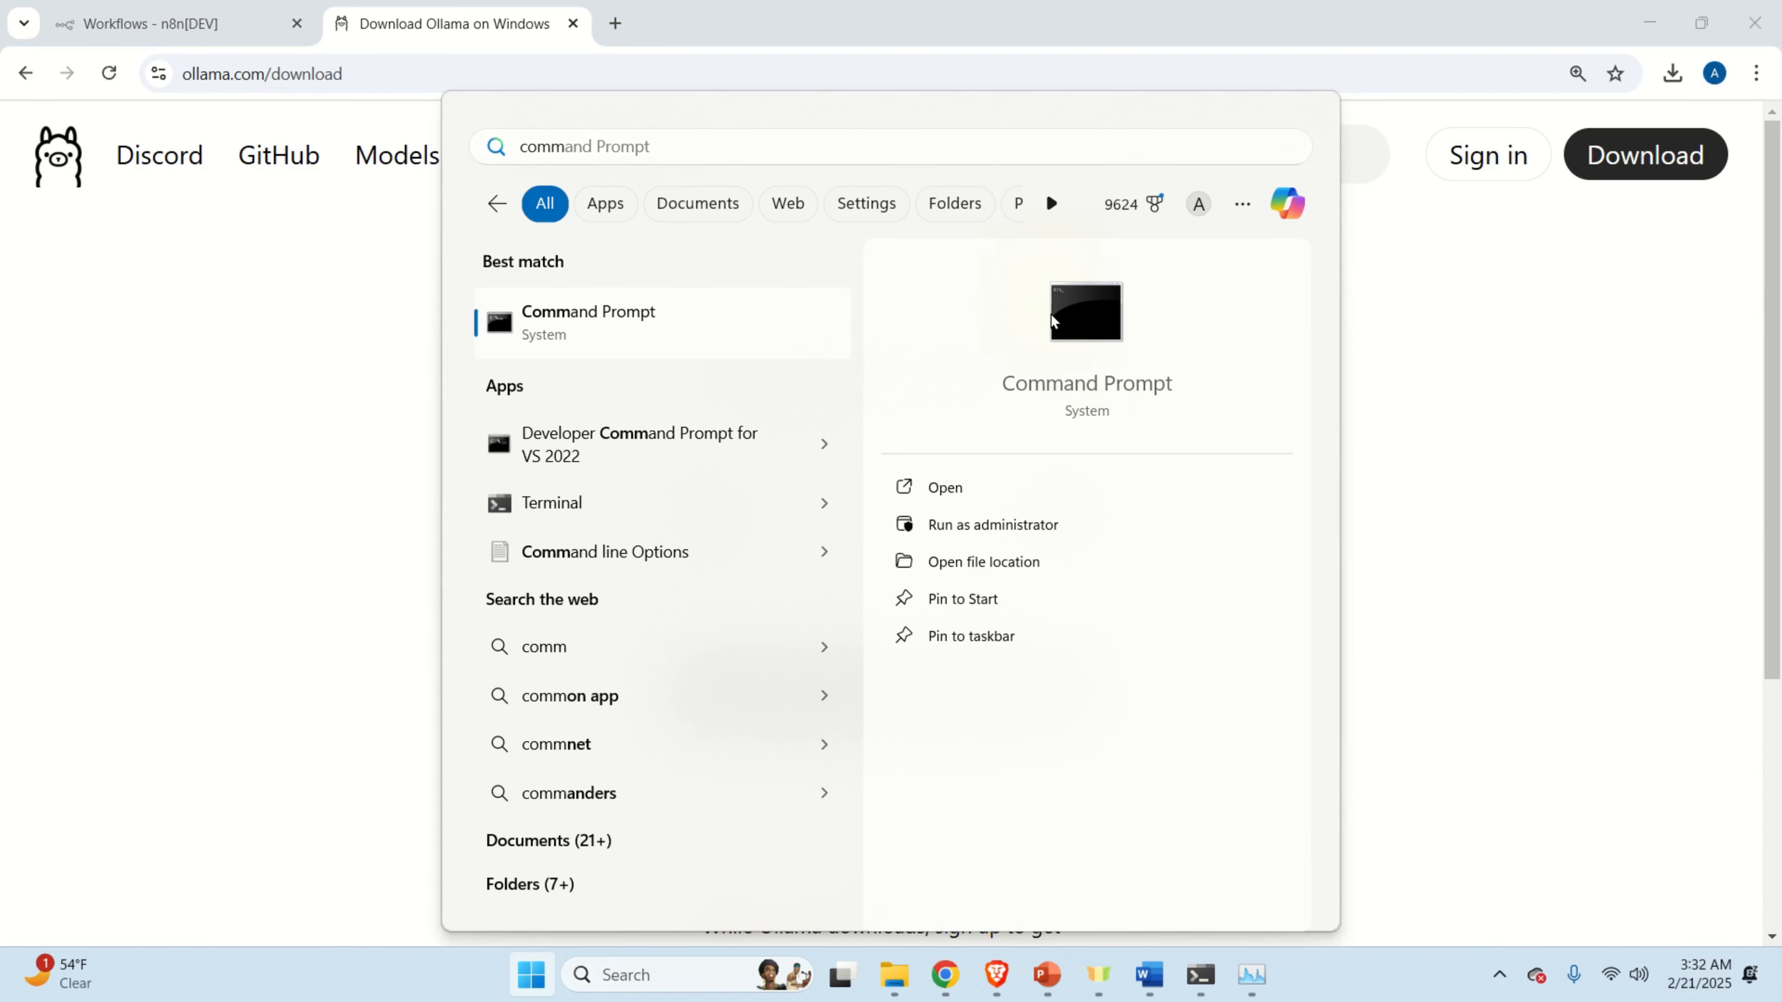
pyautogui.click(1052, 321)
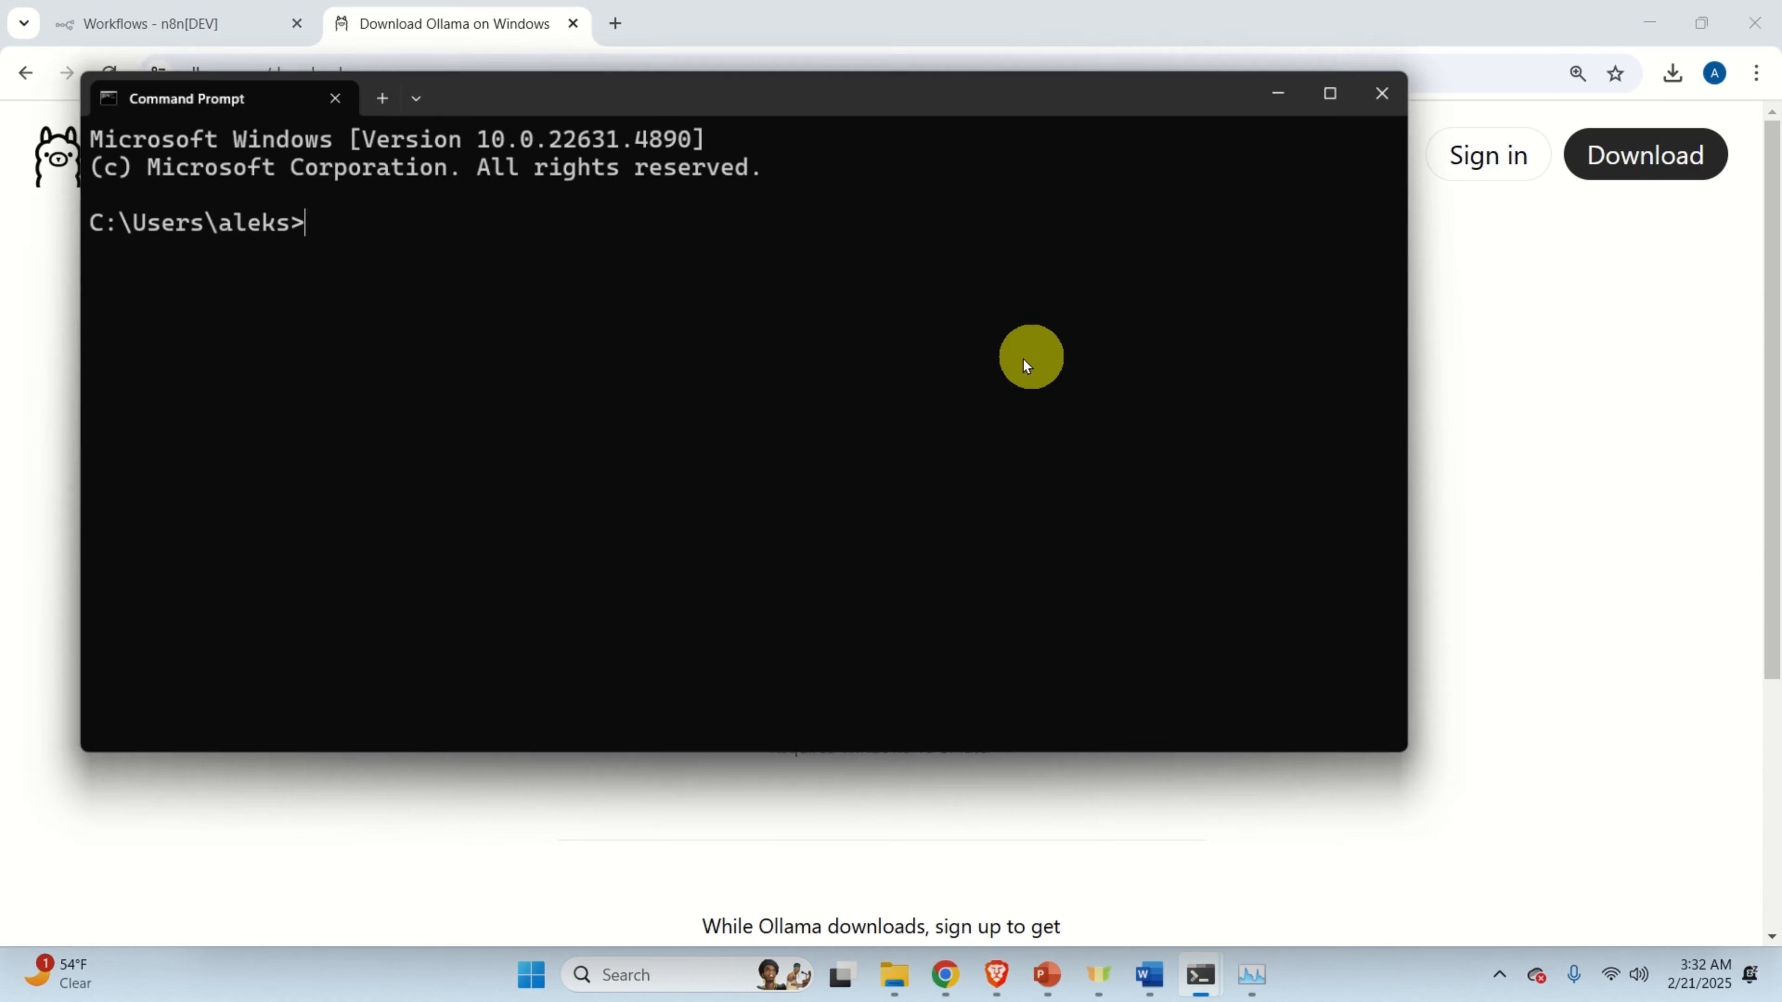
pyautogui.write('ollam')
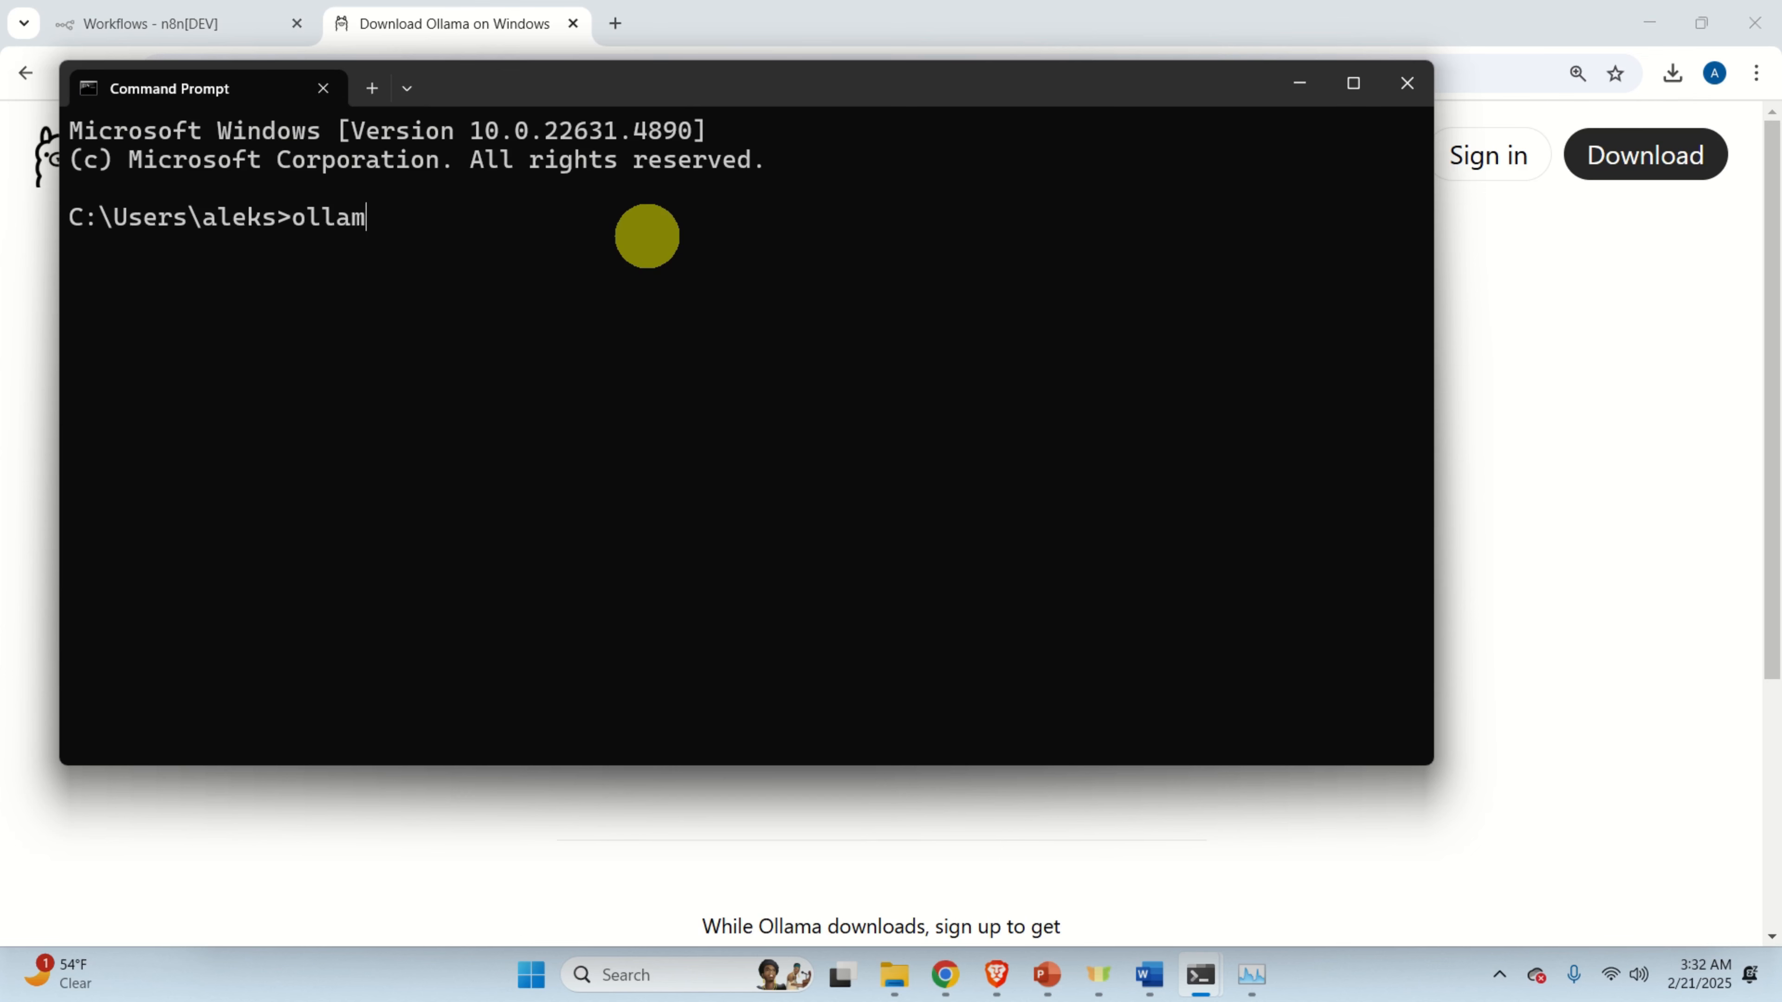
pyautogui.write('a')
pyautogui.press('Return')
pyautogui.scroll(2, 567, 367)
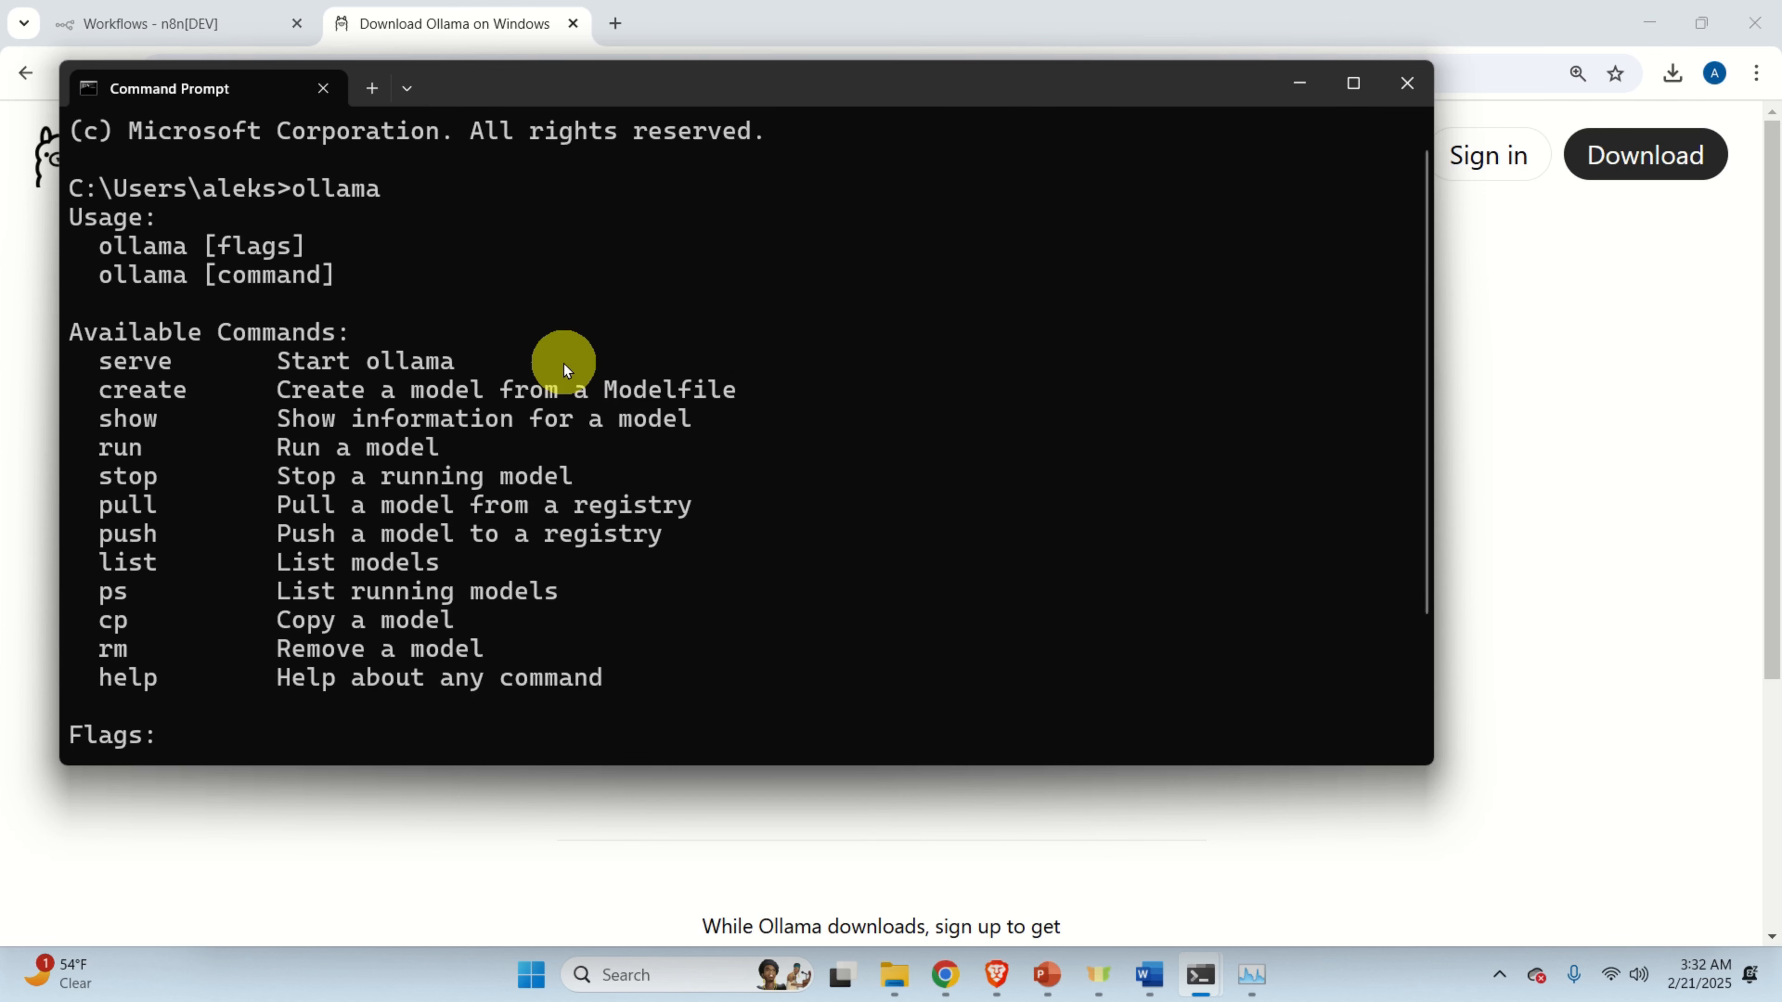
pyautogui.scroll(-2, 554, 351)
pyautogui.scroll(3, 534, 382)
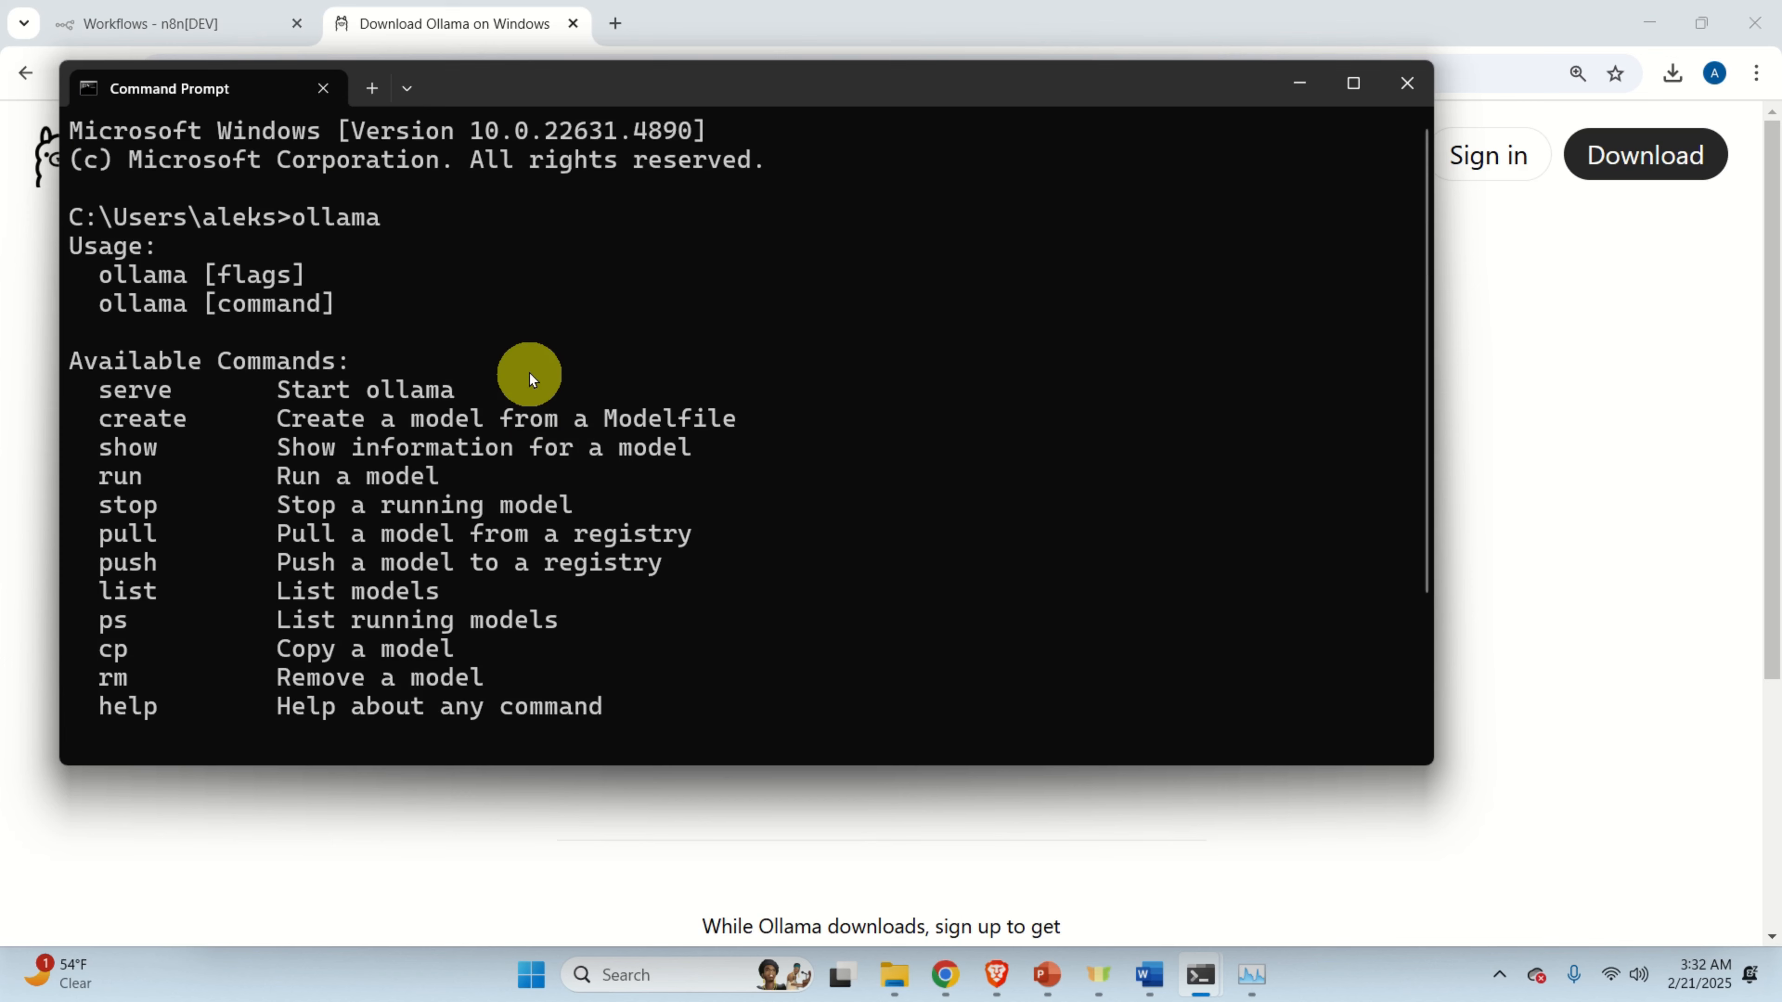
pyautogui.scroll(-2, 552, 296)
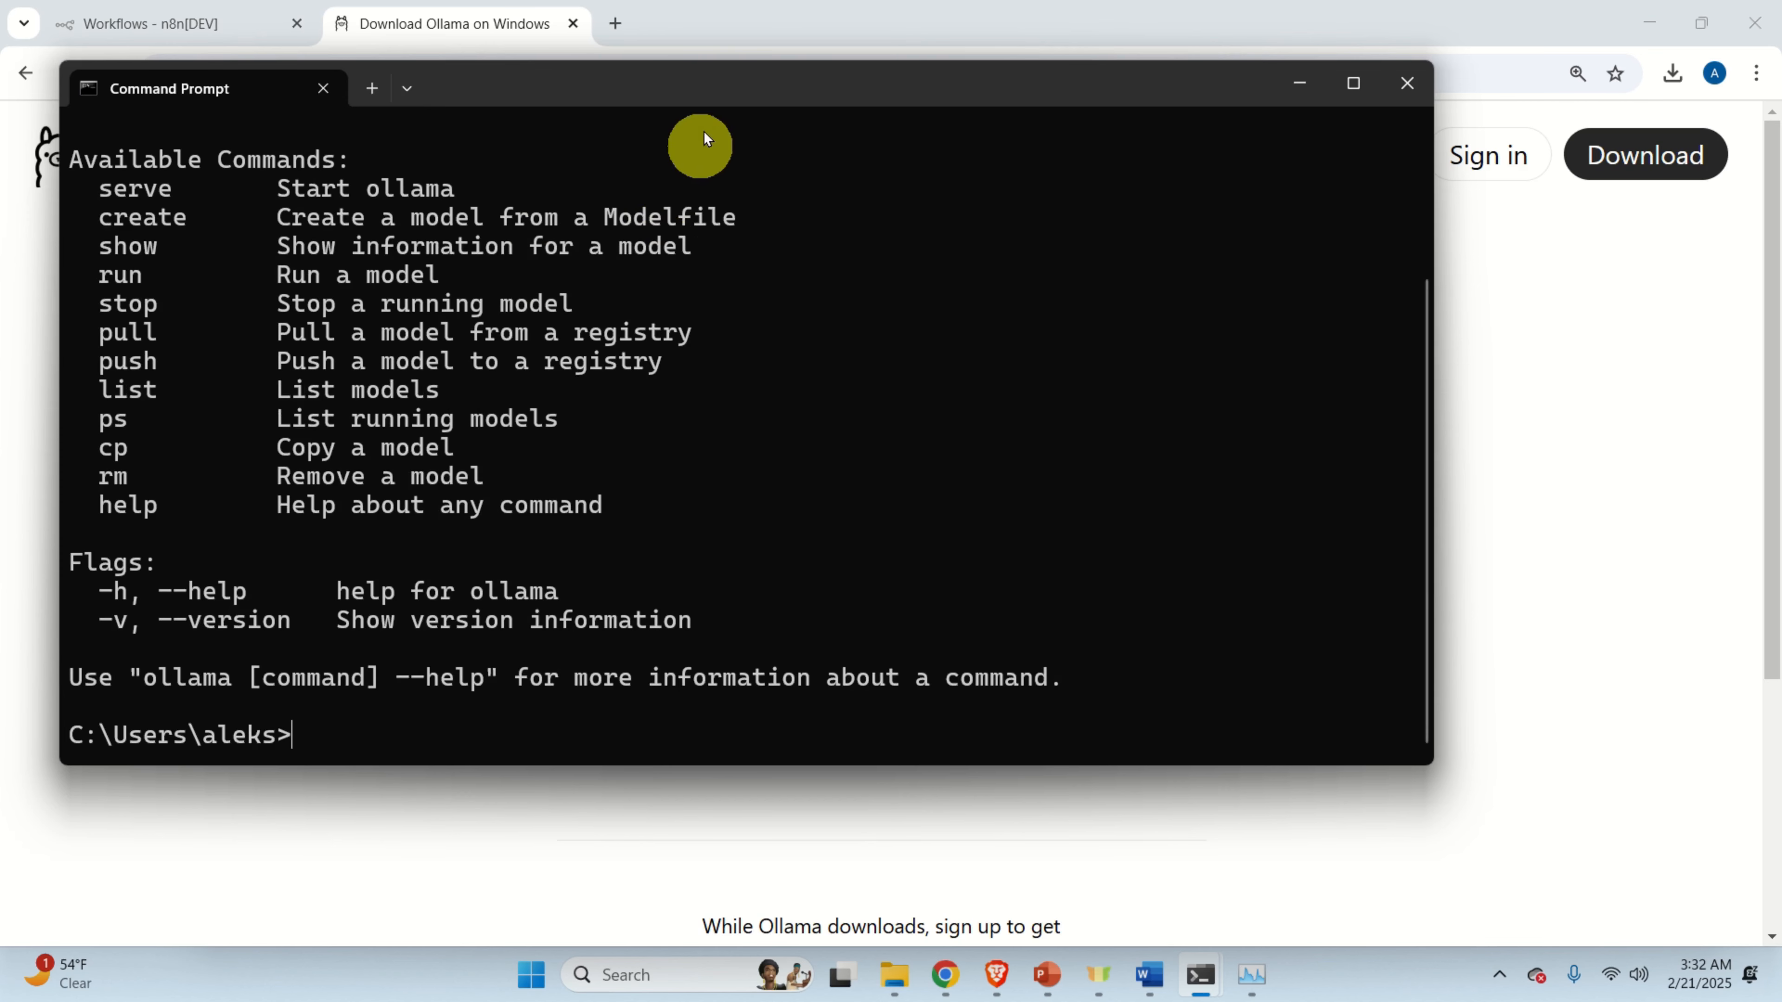
pyautogui.click(764, 29)
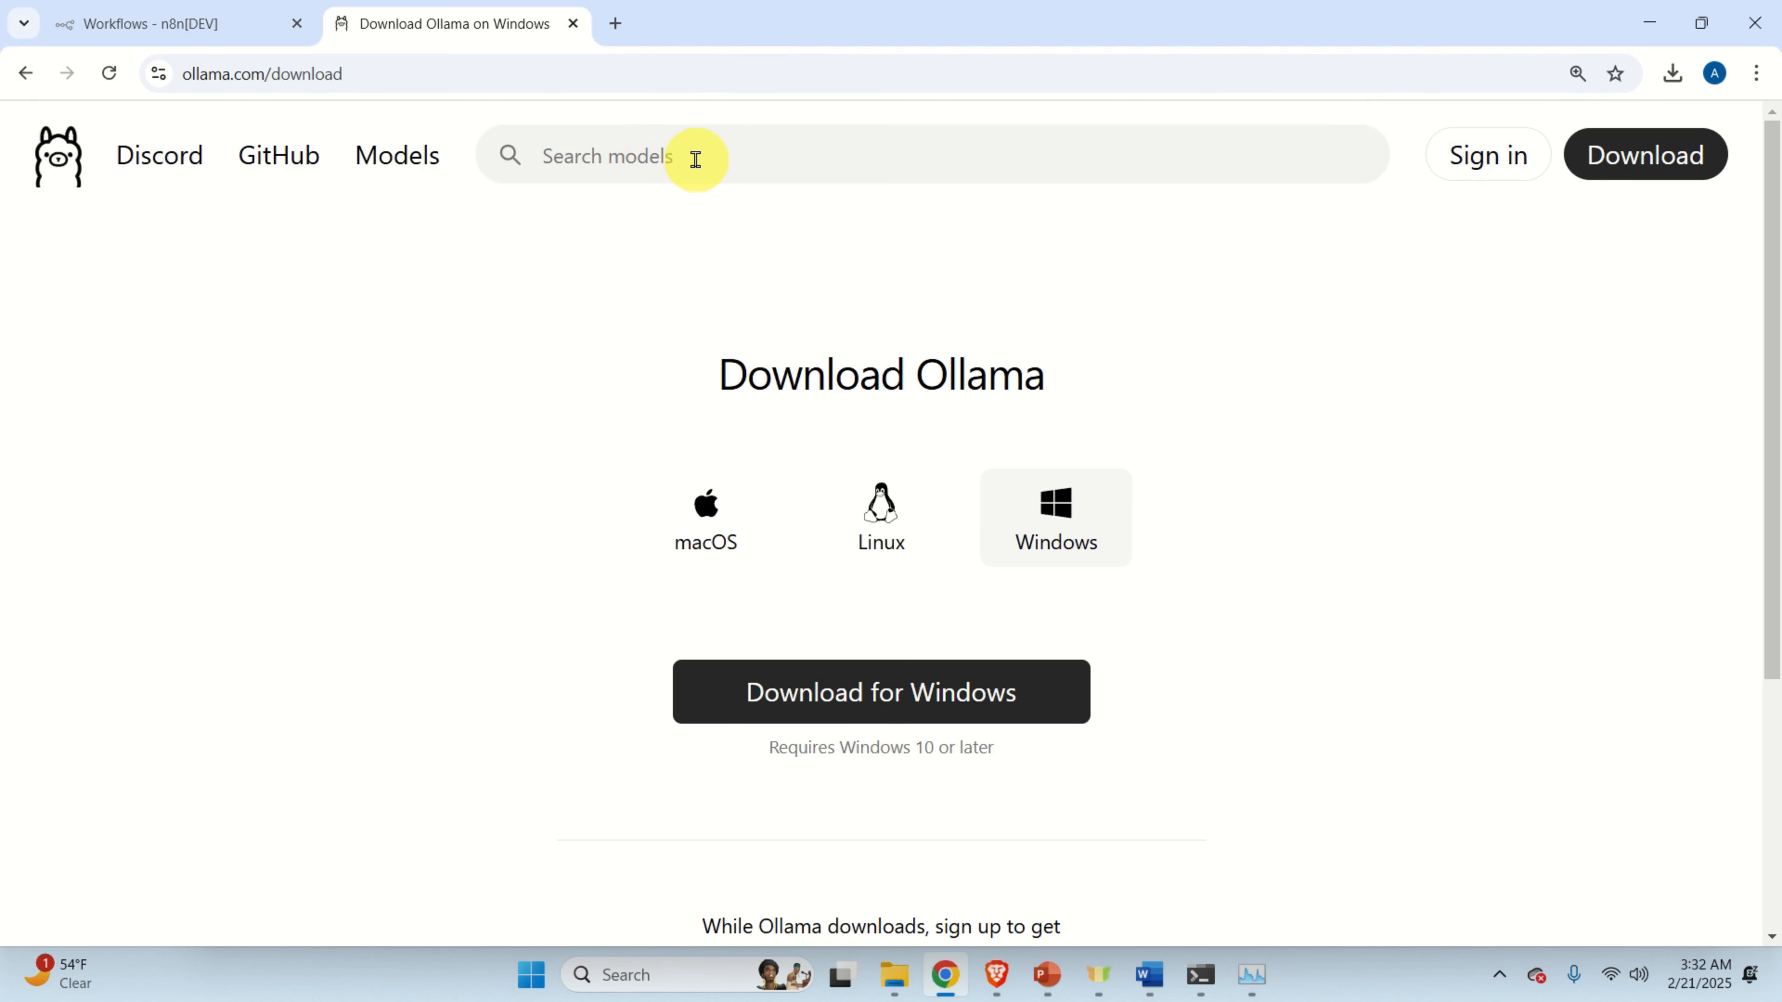
# Search the Ollama library for llama3.2 and copy its 'ollama run llama3.2' command.
pyautogui.click(723, 153)
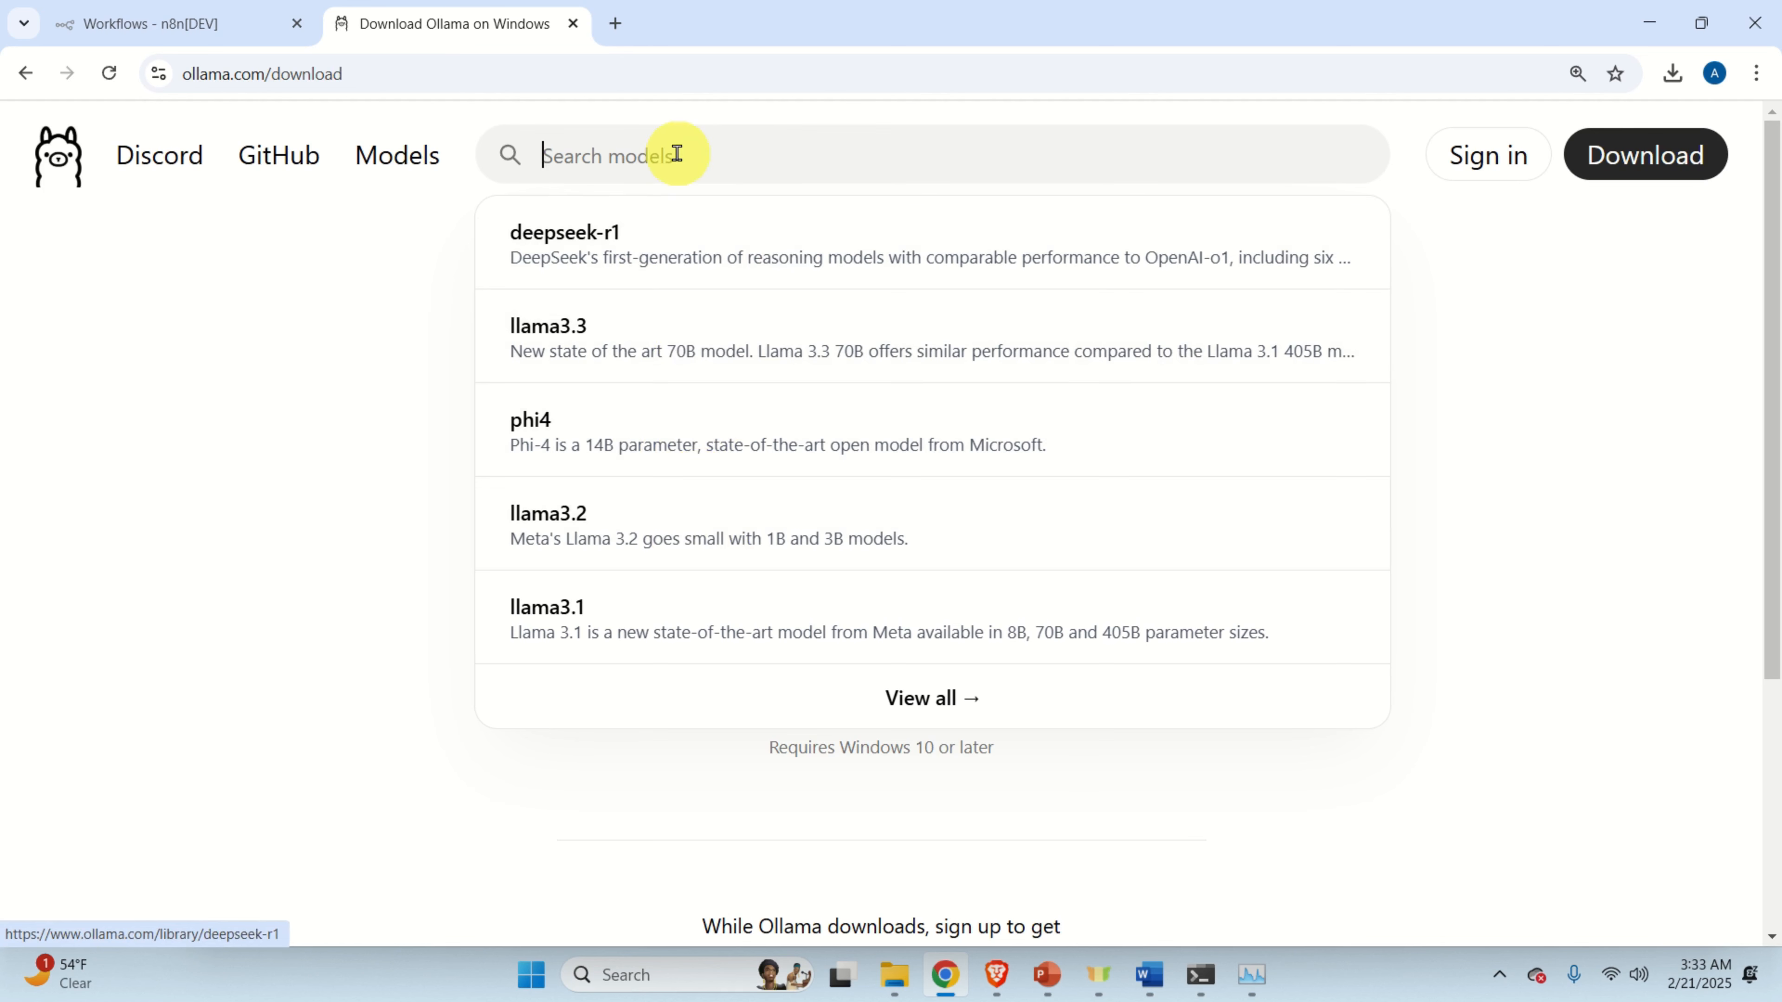
pyautogui.write('l')
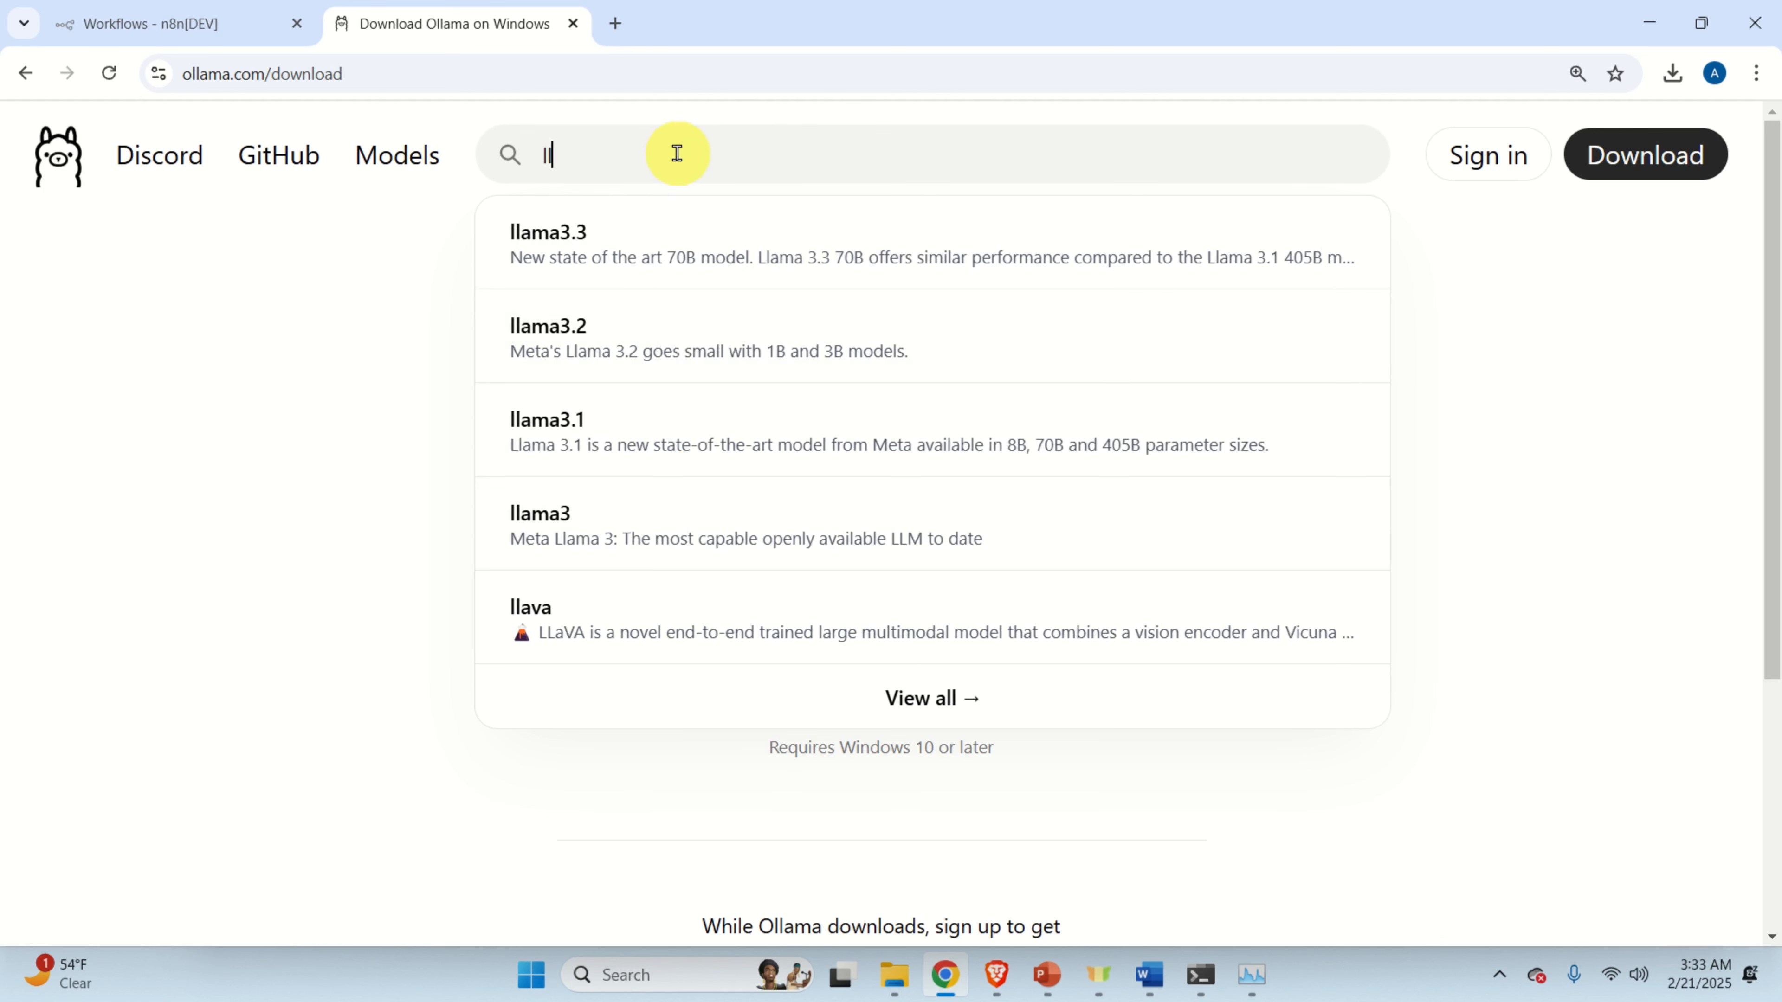
pyautogui.write('lama3.2')
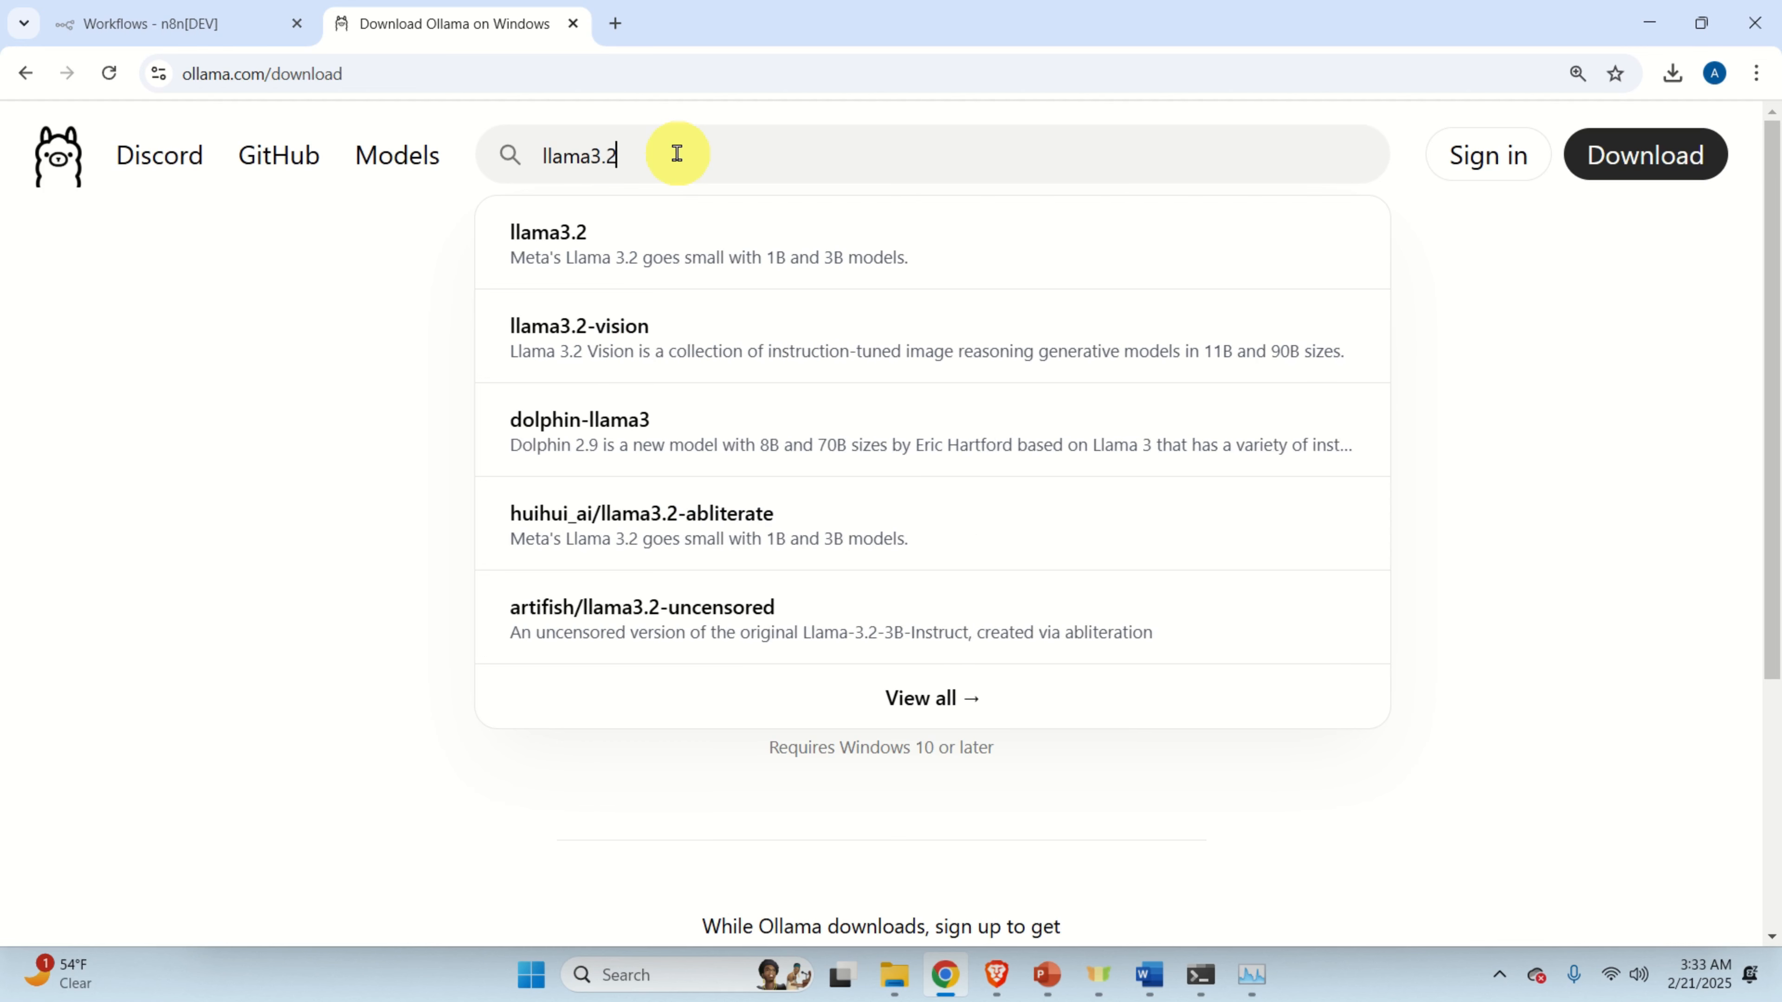
pyautogui.press('Return')
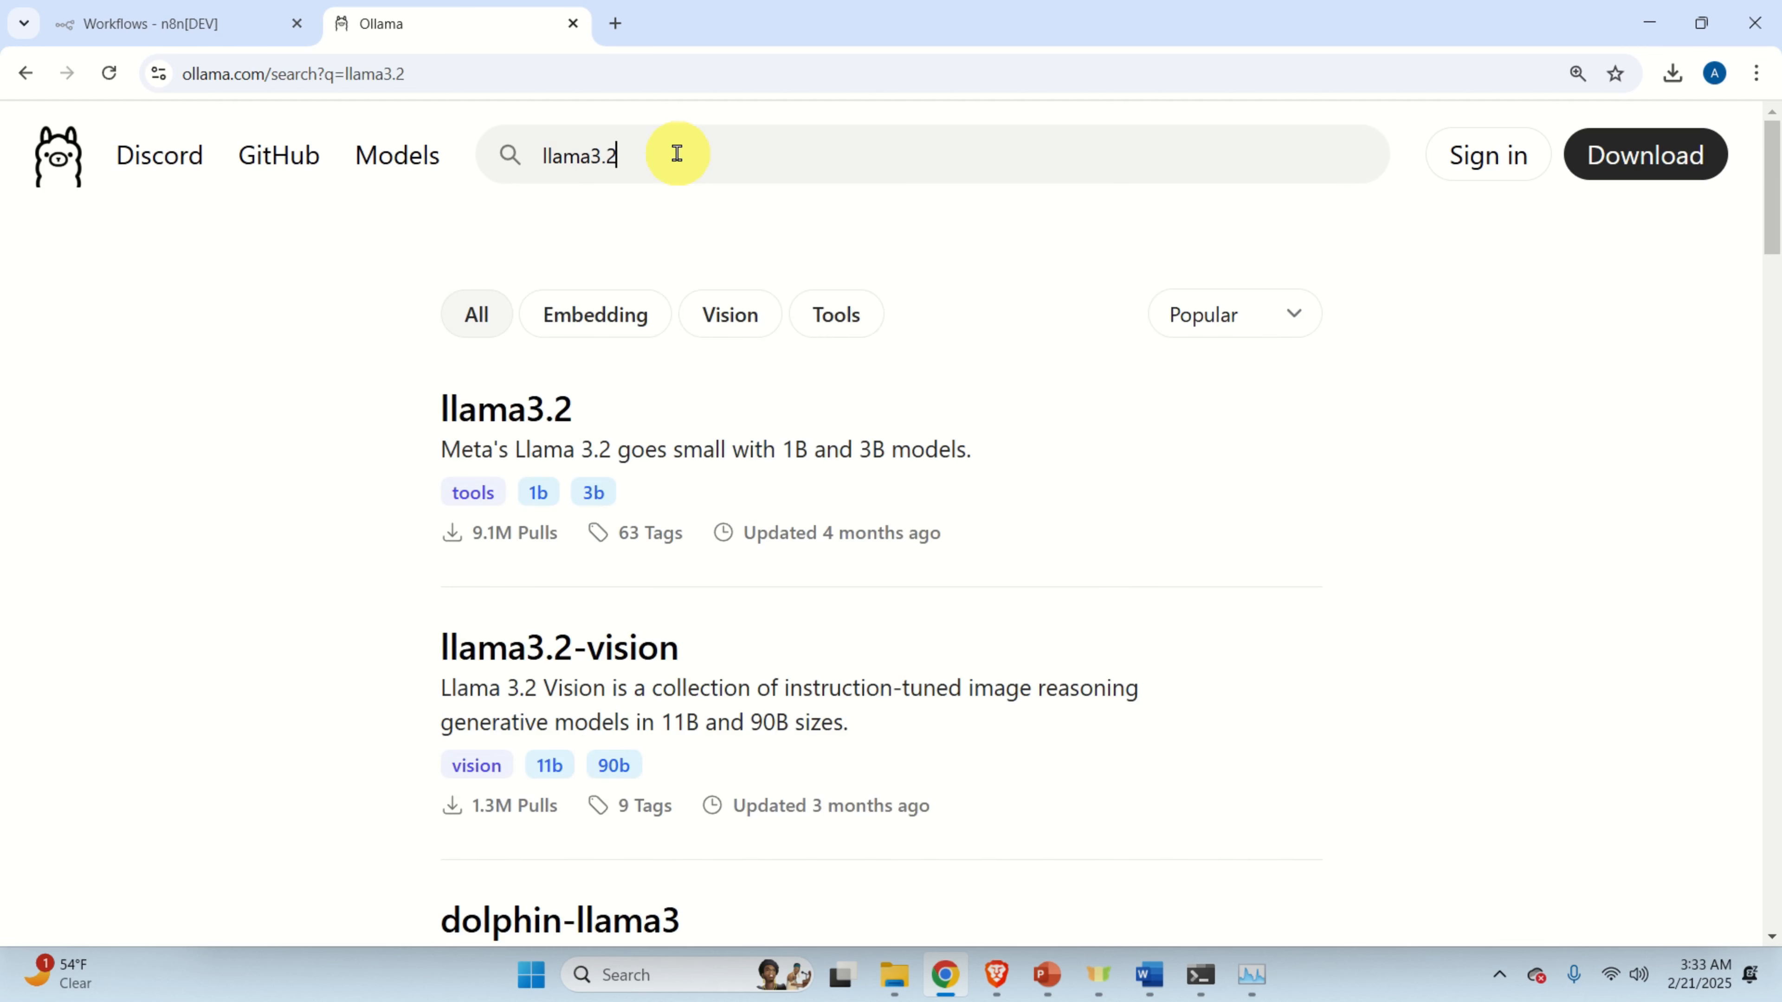
pyautogui.click(532, 424)
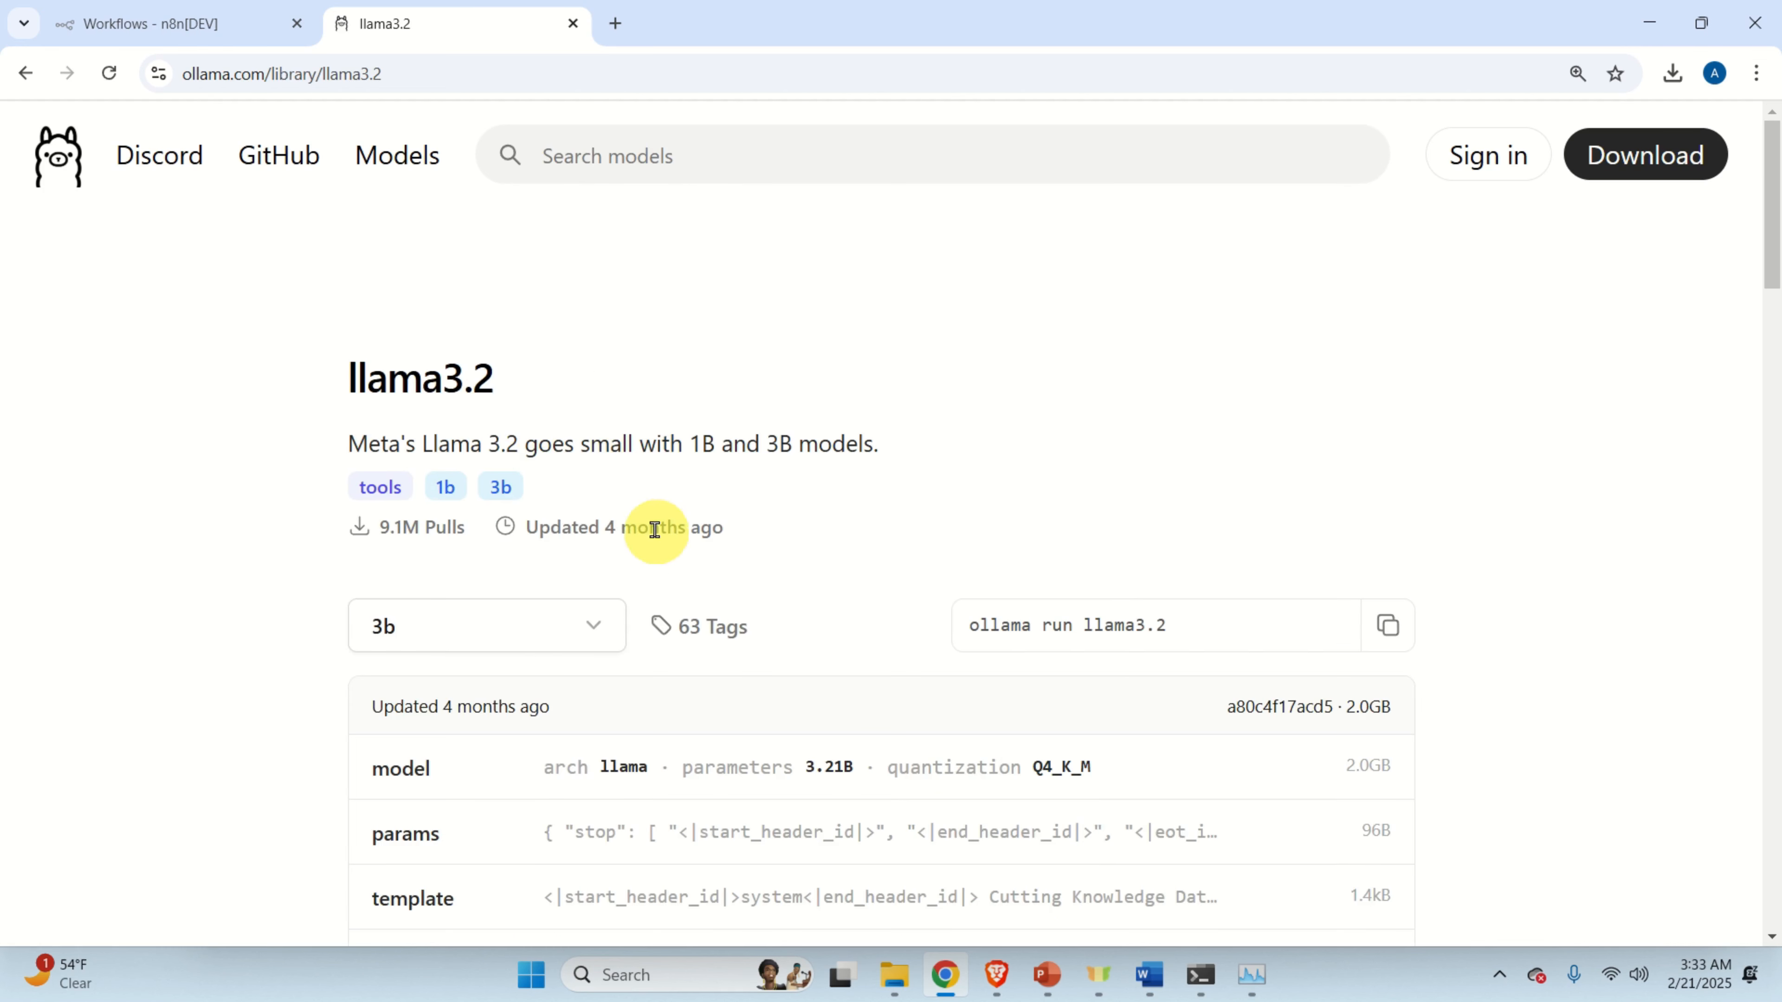
pyautogui.scroll(-3, 656, 529)
pyautogui.scroll(2, 577, 271)
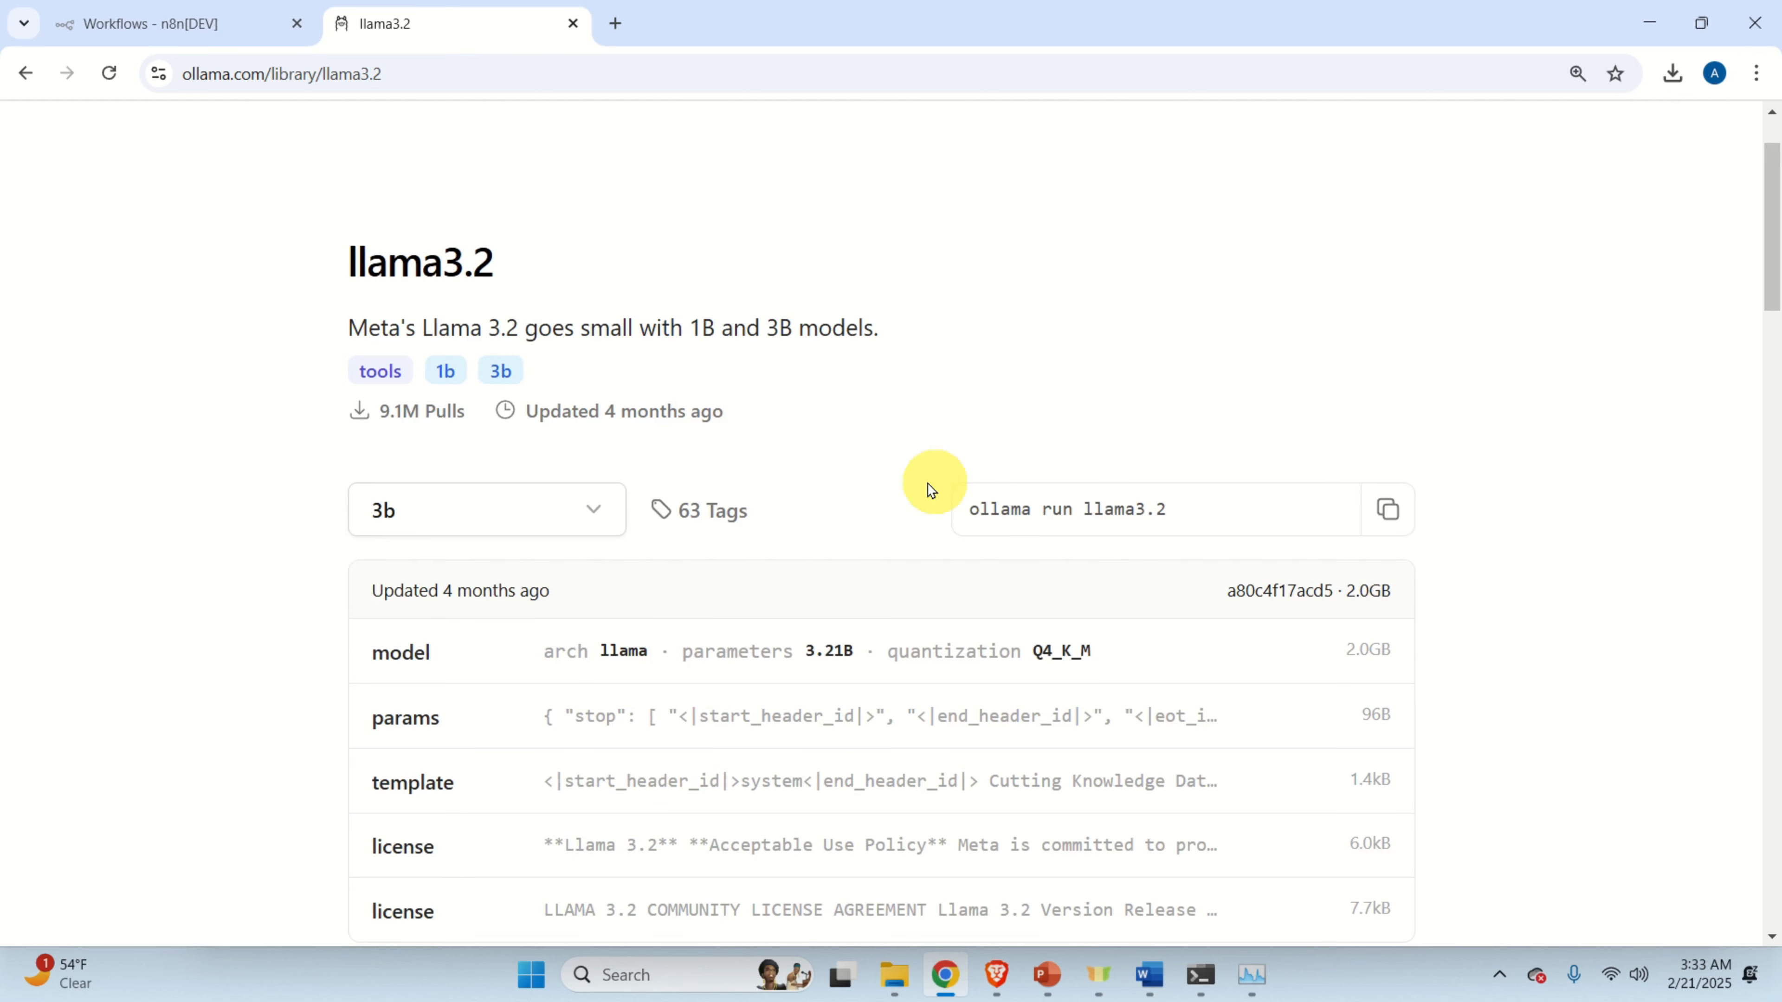
pyautogui.click(1389, 518)
pyautogui.click(1200, 973)
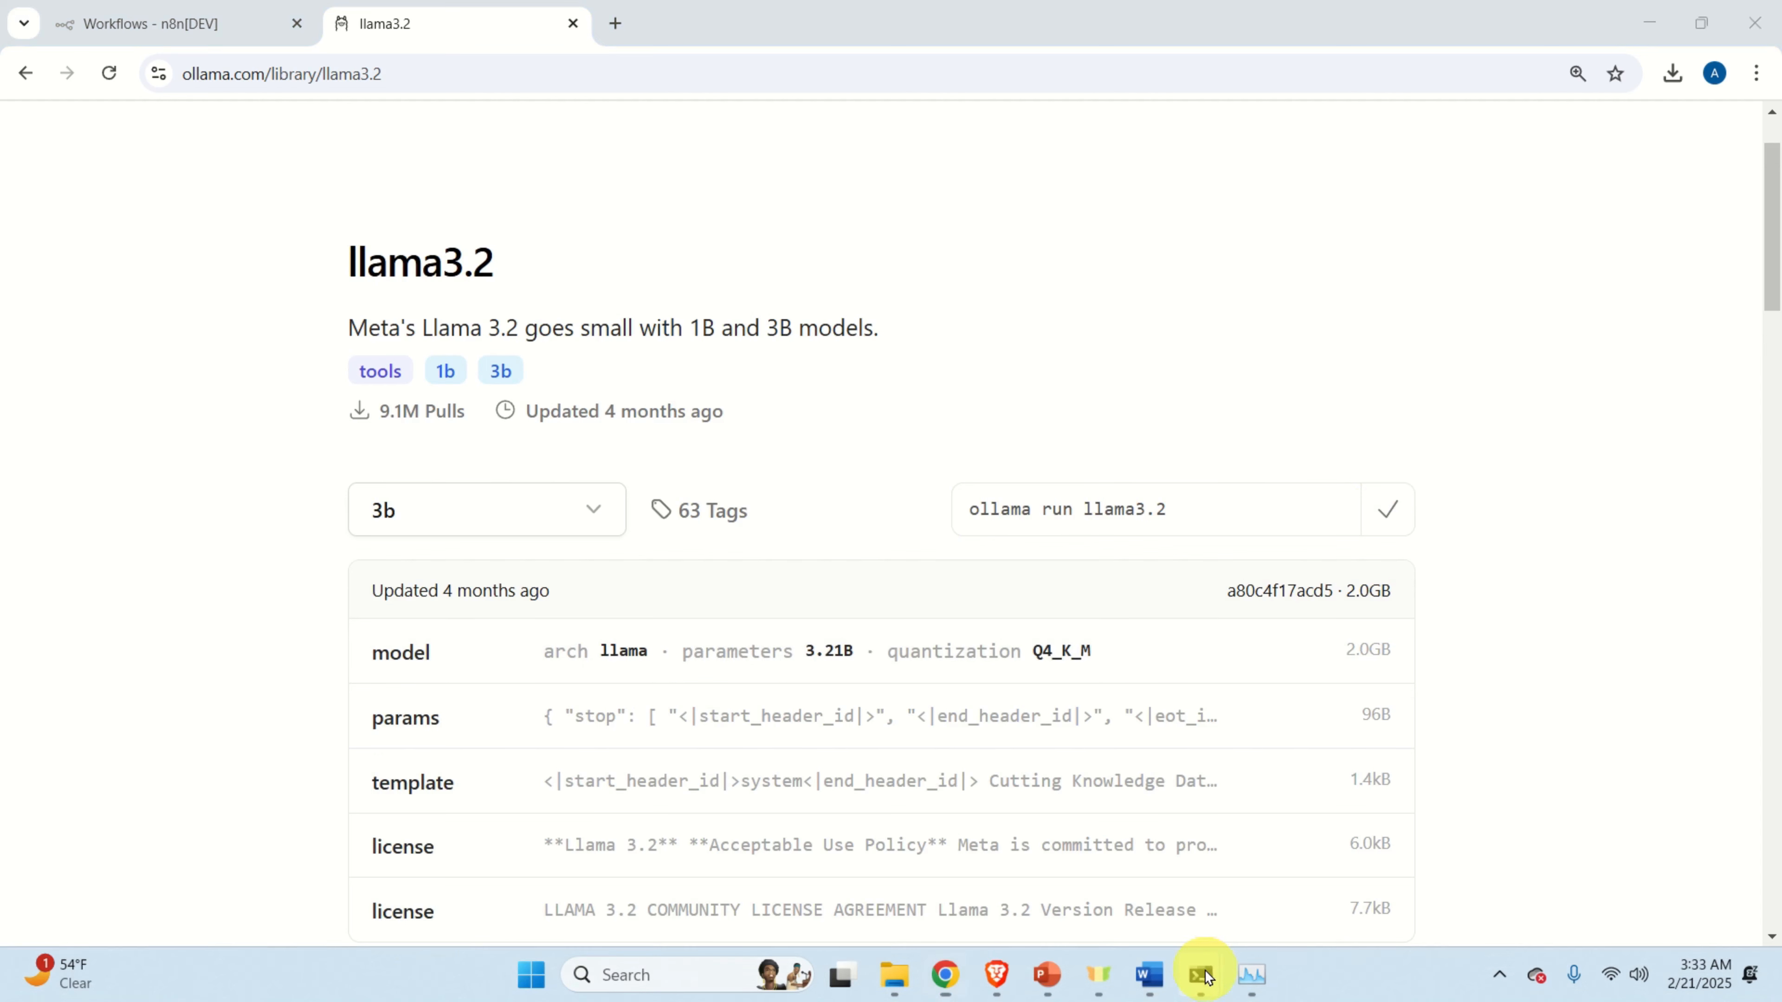
# Download the 2.0 GB llama3.2 model by running 'ollama pull llama3.2' in Command Prompt.
pyautogui.click(1325, 862)
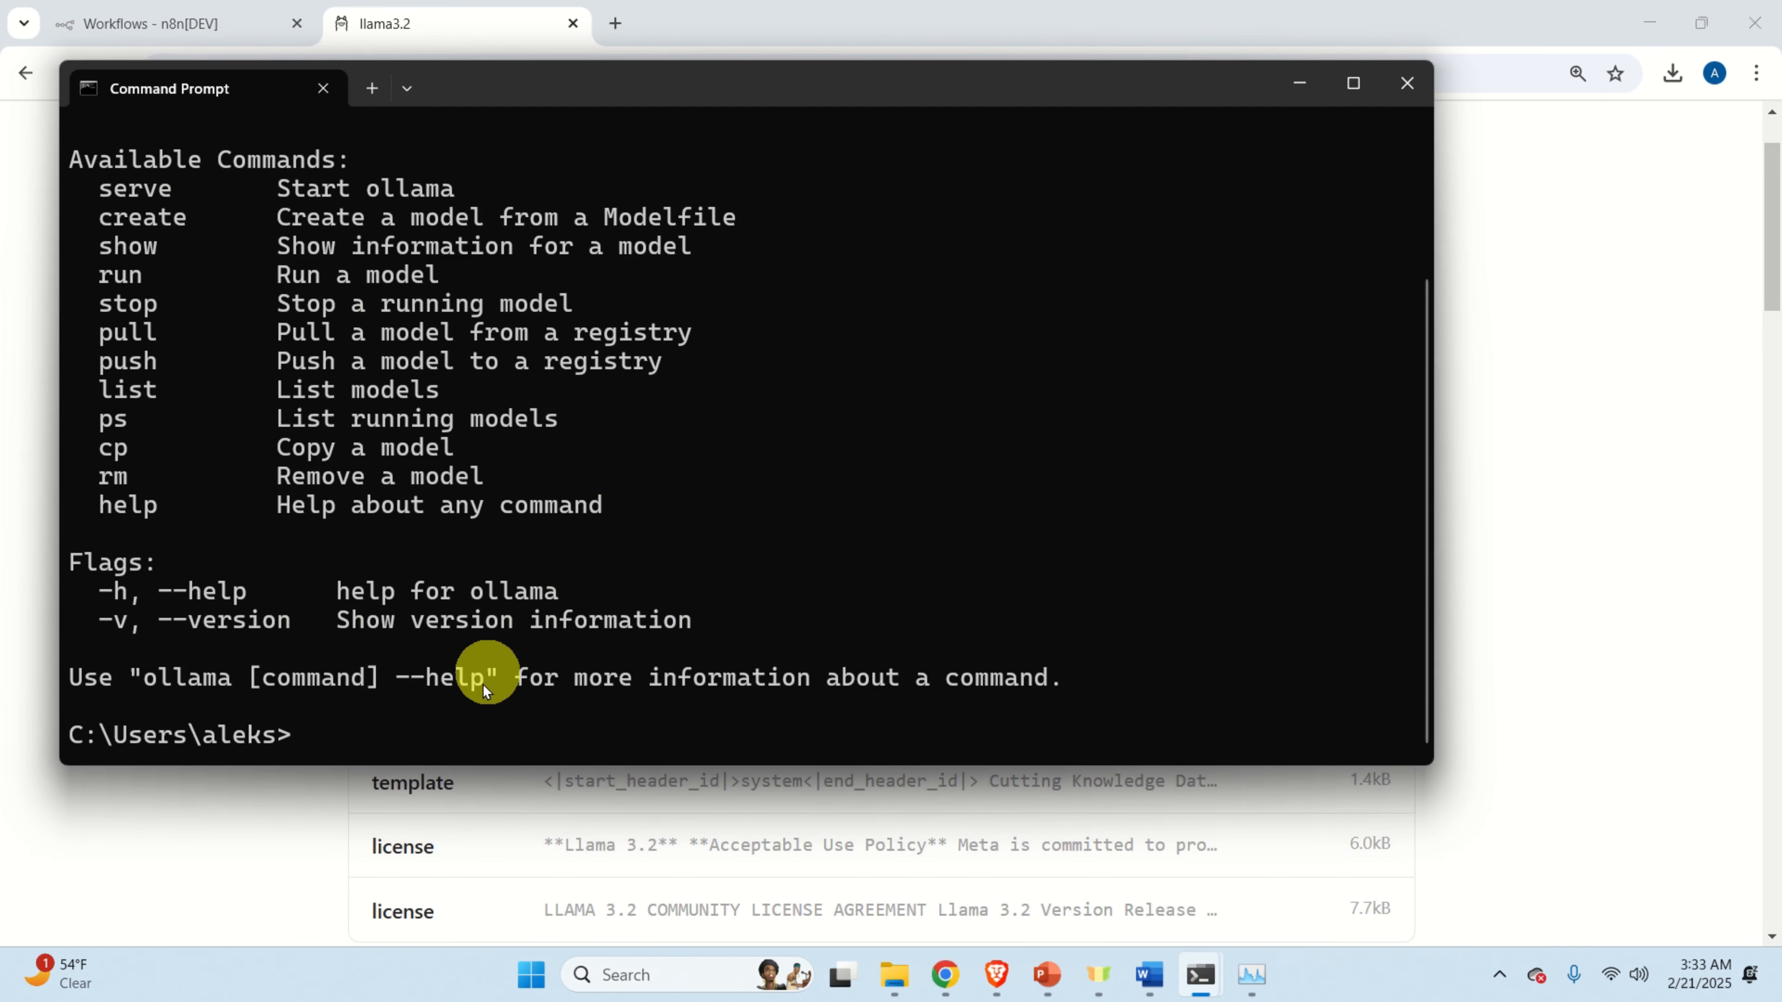
pyautogui.hotkey('ctrl', 'v')
pyautogui.press('Left')
pyautogui.press('Left')
pyautogui.press('Left')
pyautogui.press('Left')
pyautogui.press('Left')
pyautogui.press('Left')
pyautogui.press('Left')
pyautogui.press('Left')
pyautogui.press('Left')
pyautogui.press('Left')
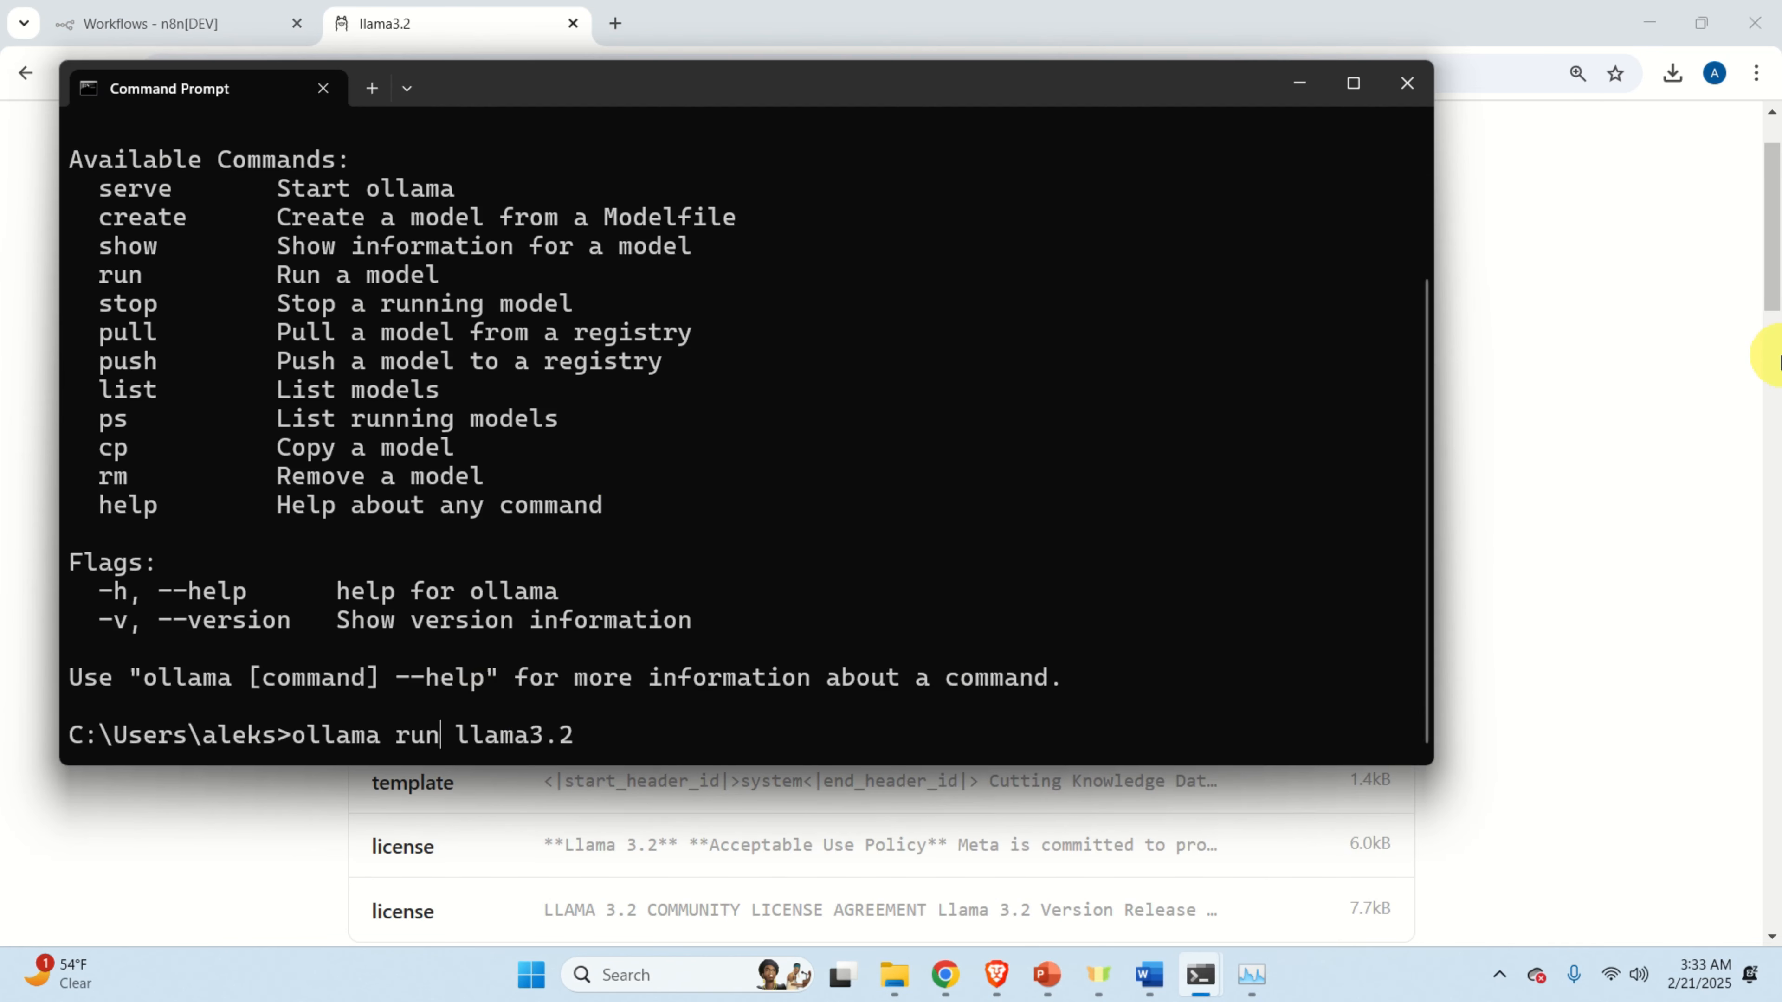
pyautogui.press('Right')
pyautogui.press('BackSpace')
pyautogui.press('BackSpace')
pyautogui.press('BackSpace')
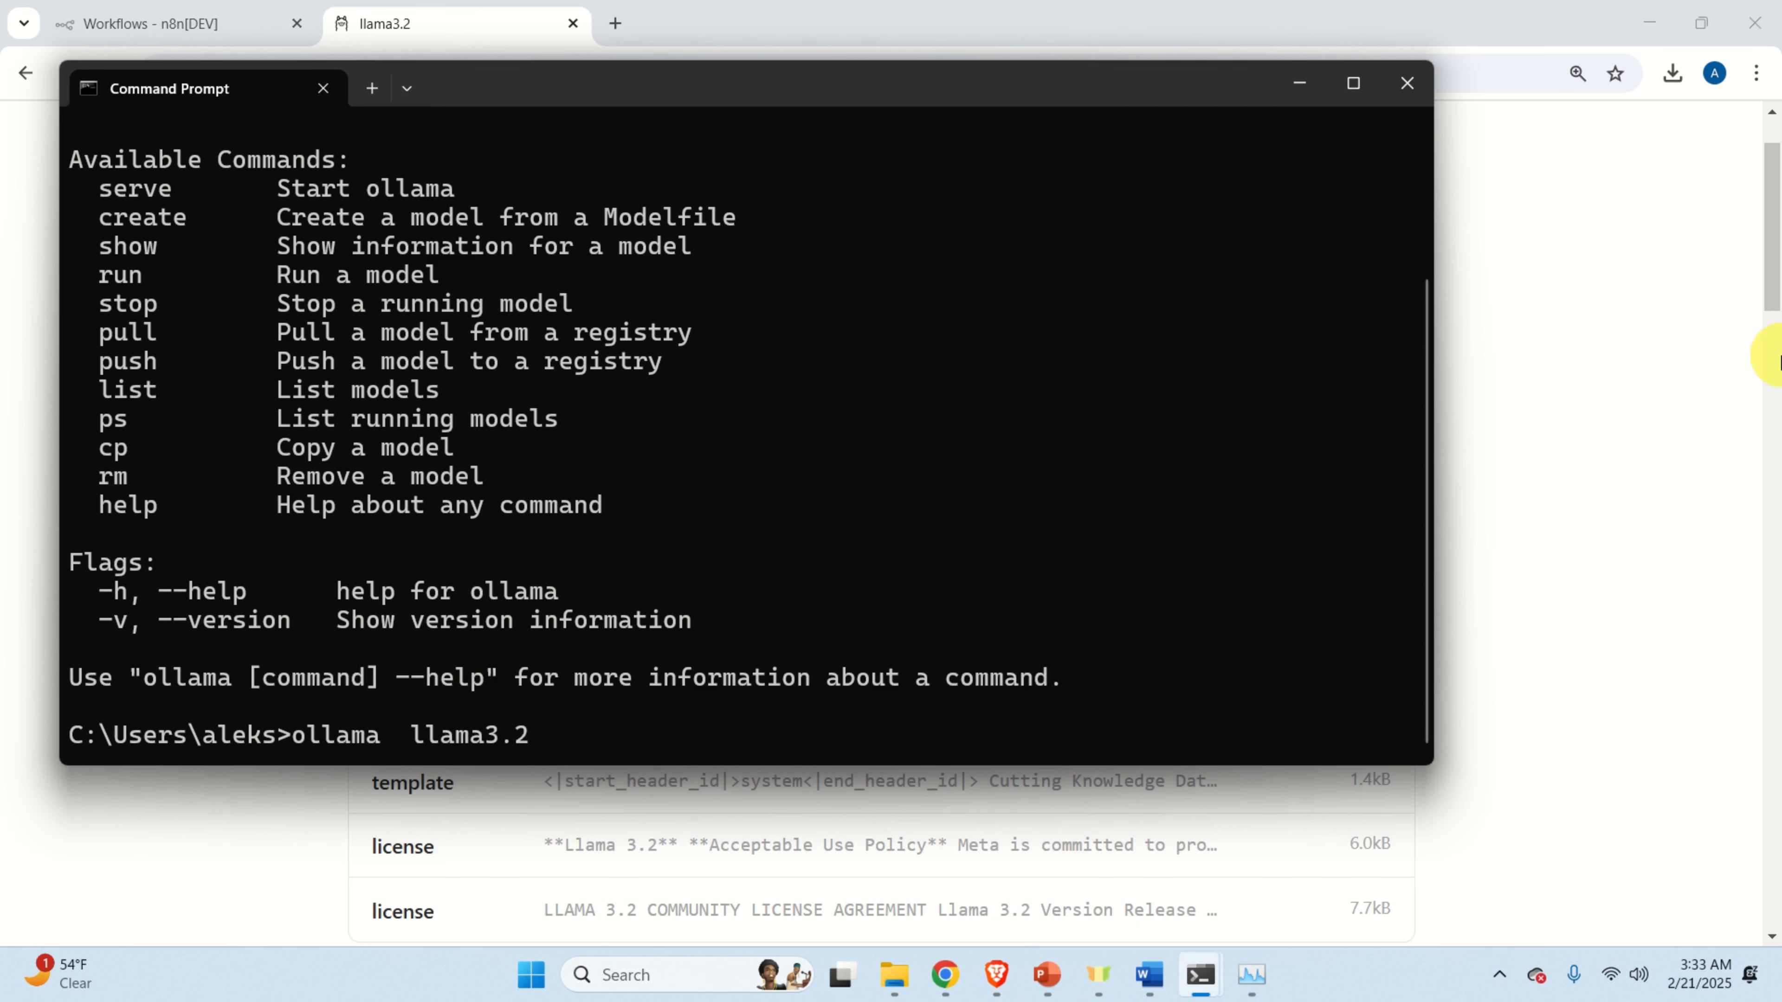
pyautogui.write('pull')
pyautogui.press('Return')
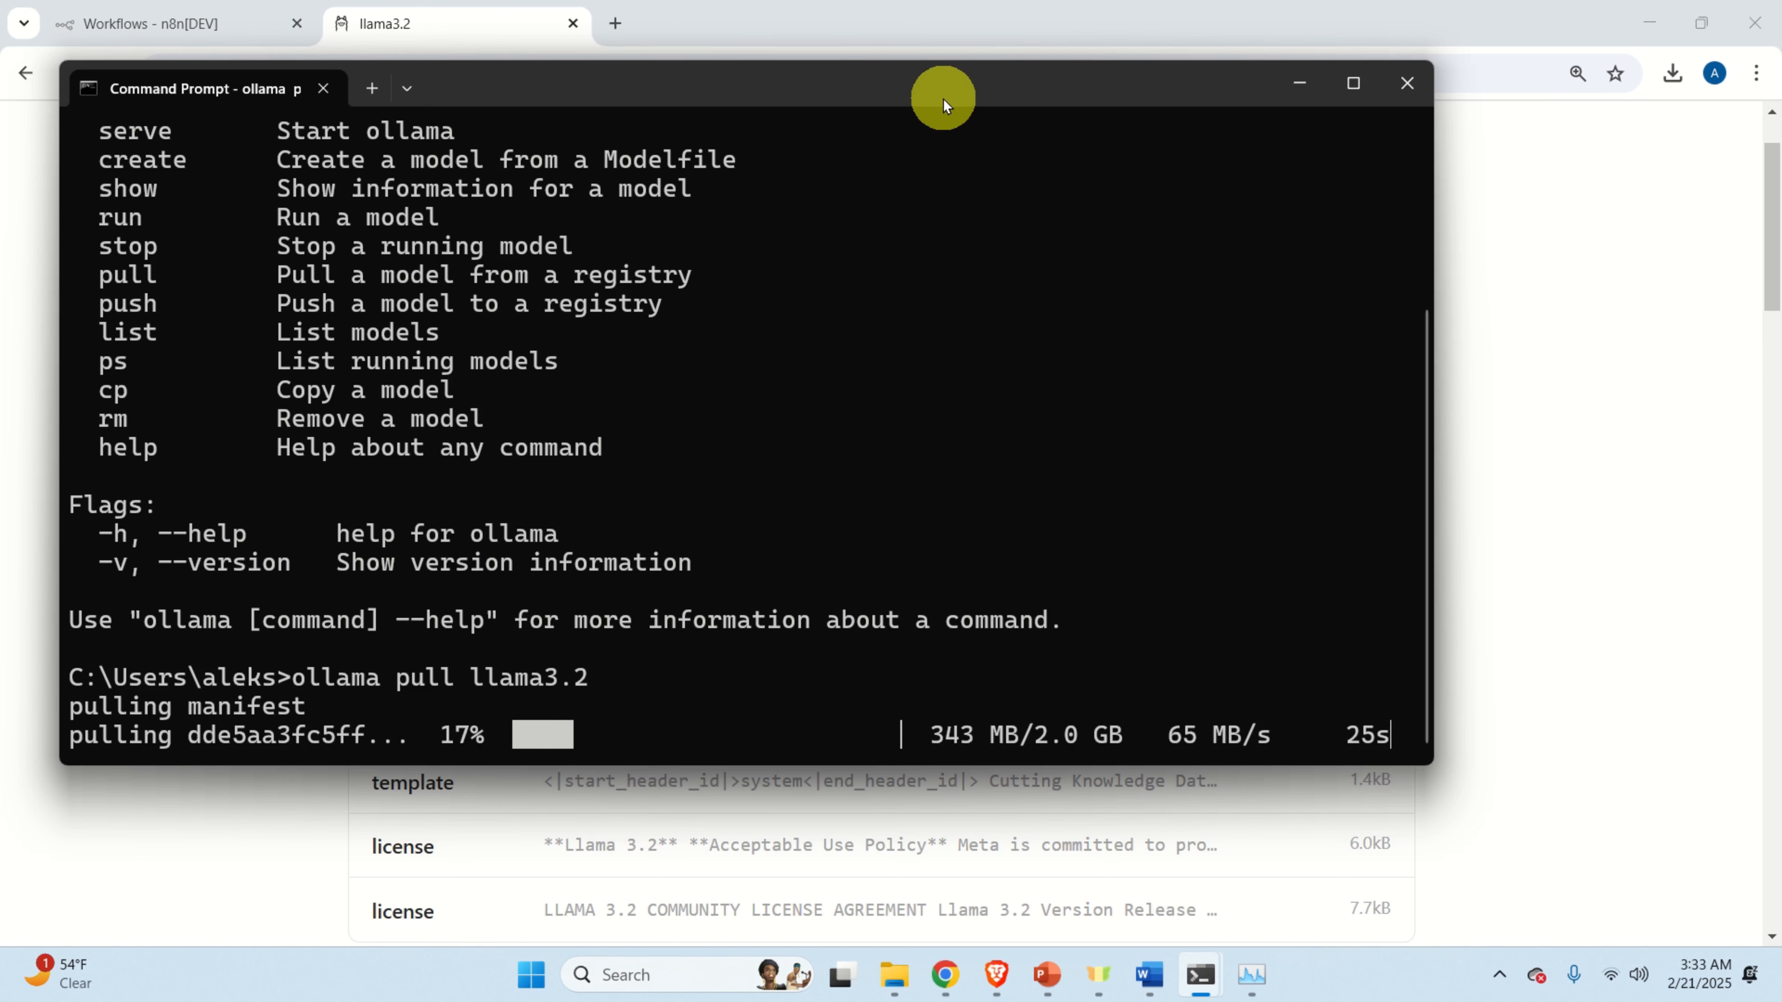
pyautogui.moveTo(943, 99); pyautogui.dragTo(892, 41)
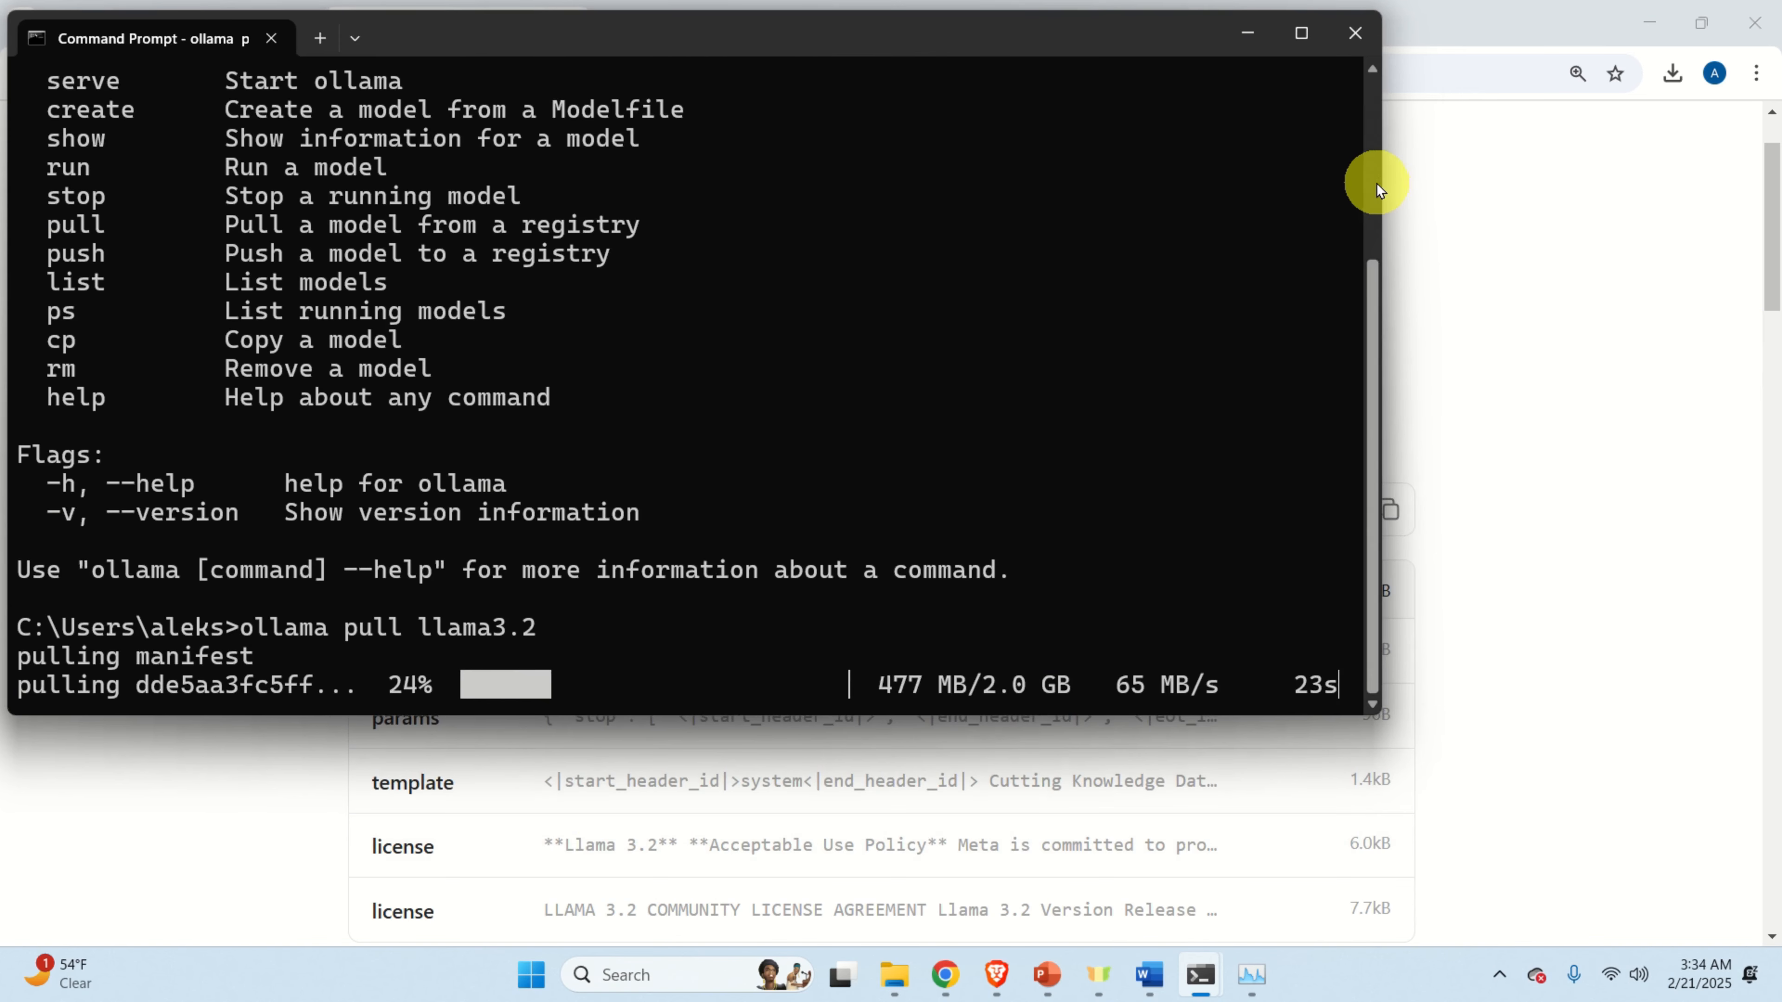
pyautogui.moveTo(1378, 179); pyautogui.dragTo(1714, 133)
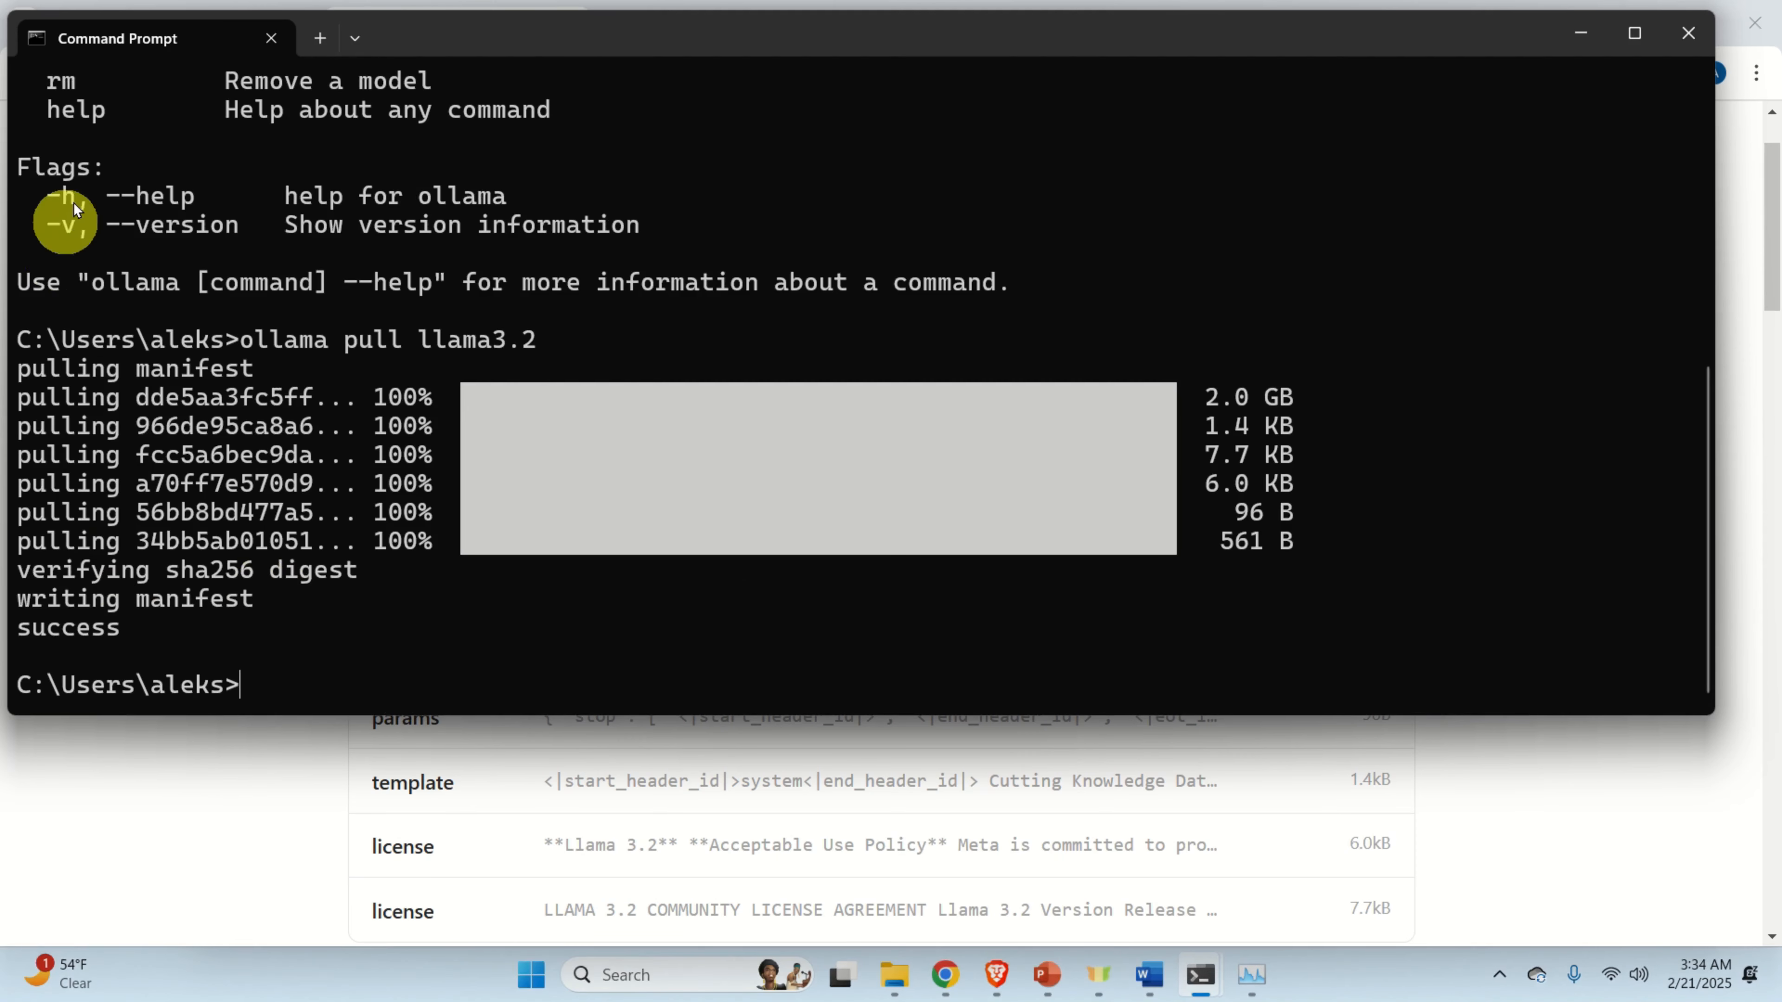
# List installed models with 'ollama list', then start a chat with 'ollama run llama3.2:latest'.
pyautogui.write('ol')
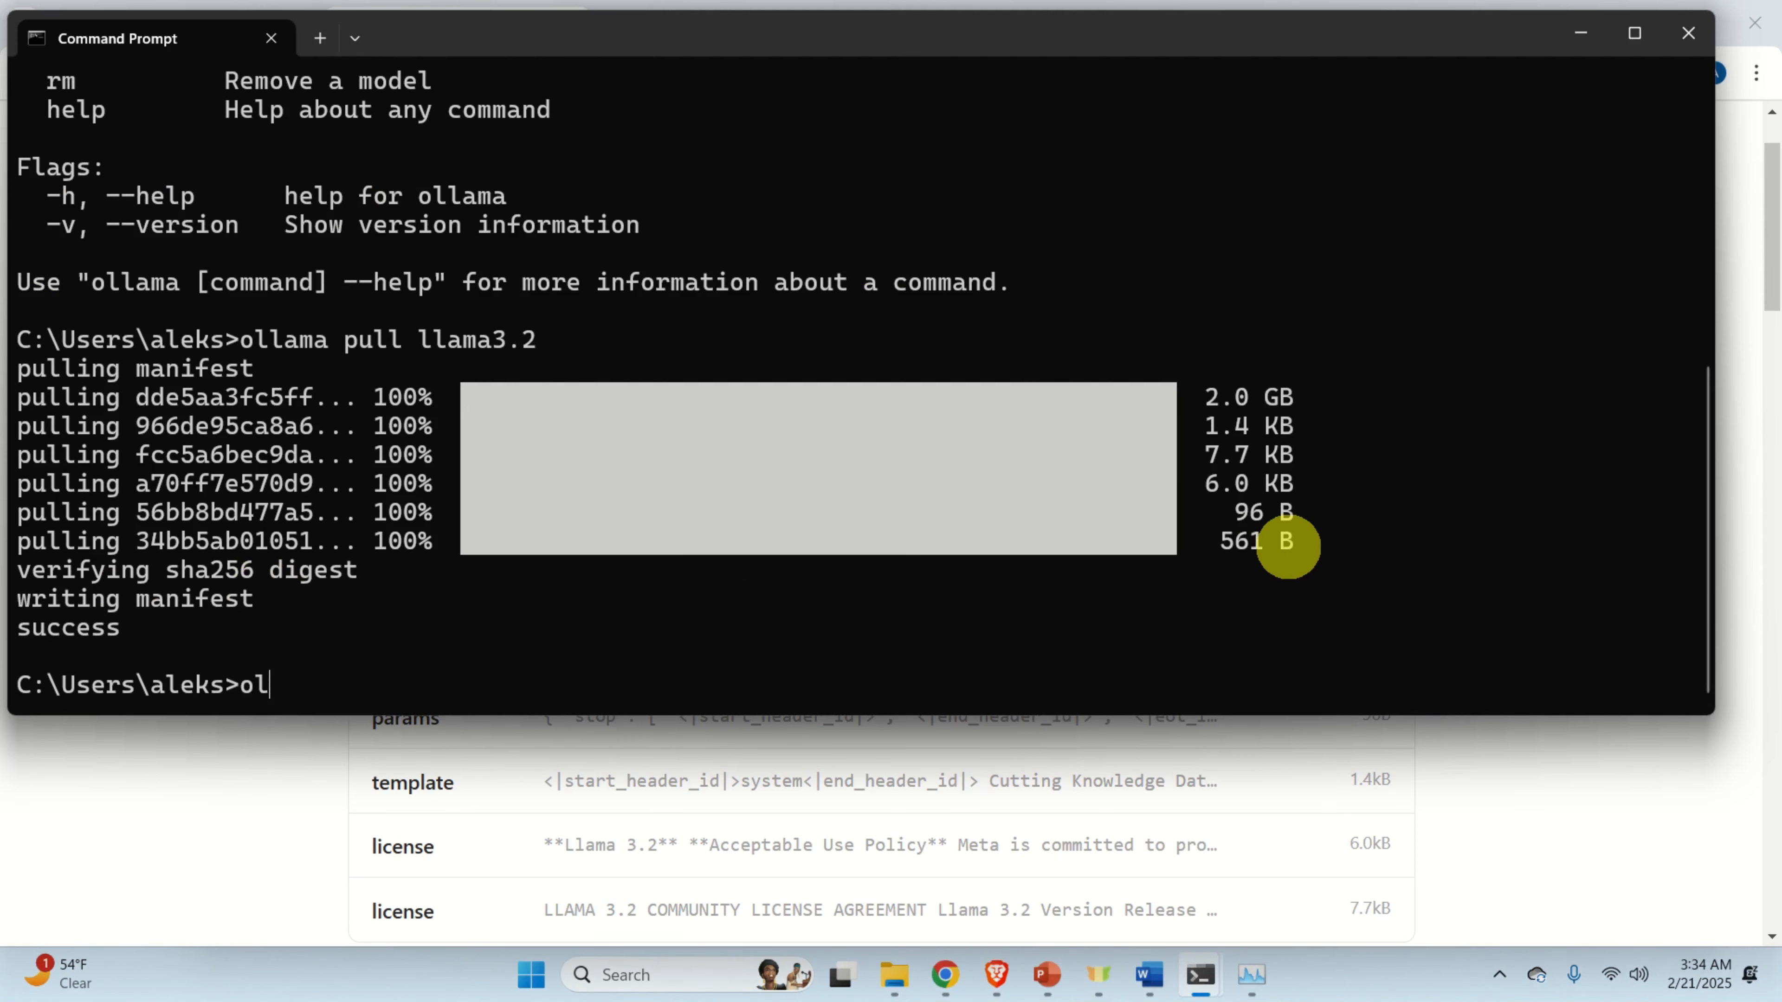
pyautogui.write('lama list')
pyautogui.press('Return')
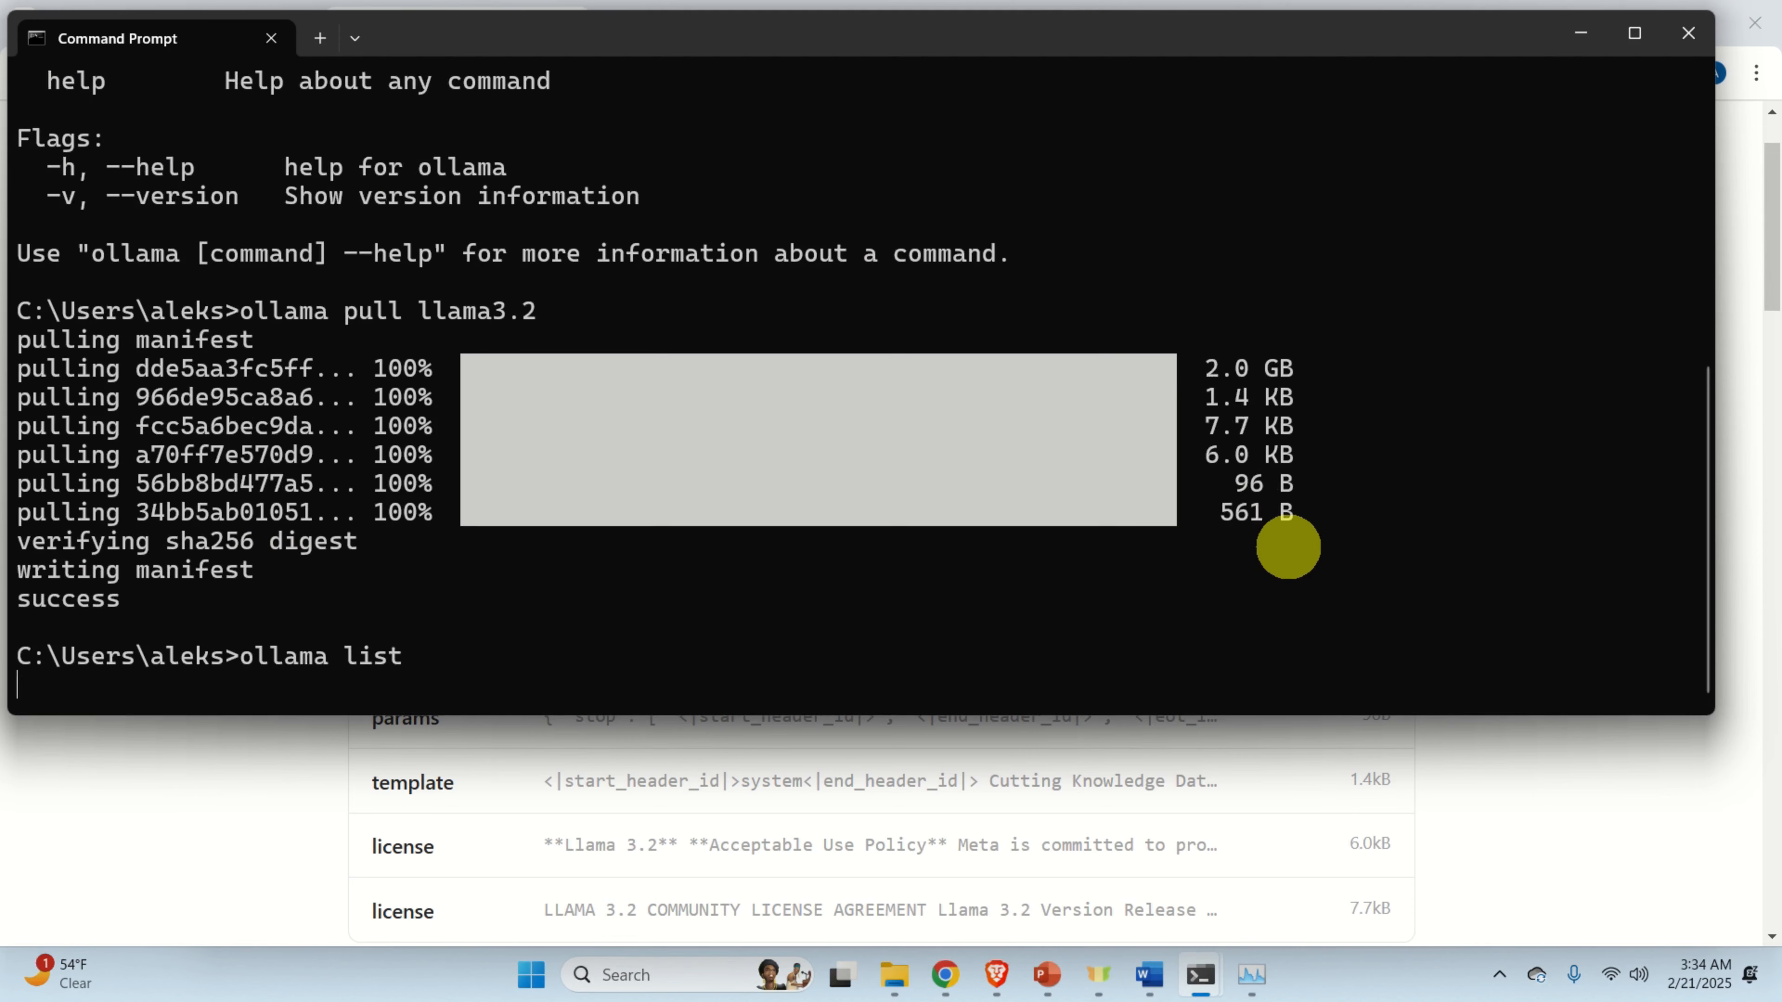
pyautogui.moveTo(234, 625); pyautogui.dragTo(21, 626)
pyautogui.click(105, 631)
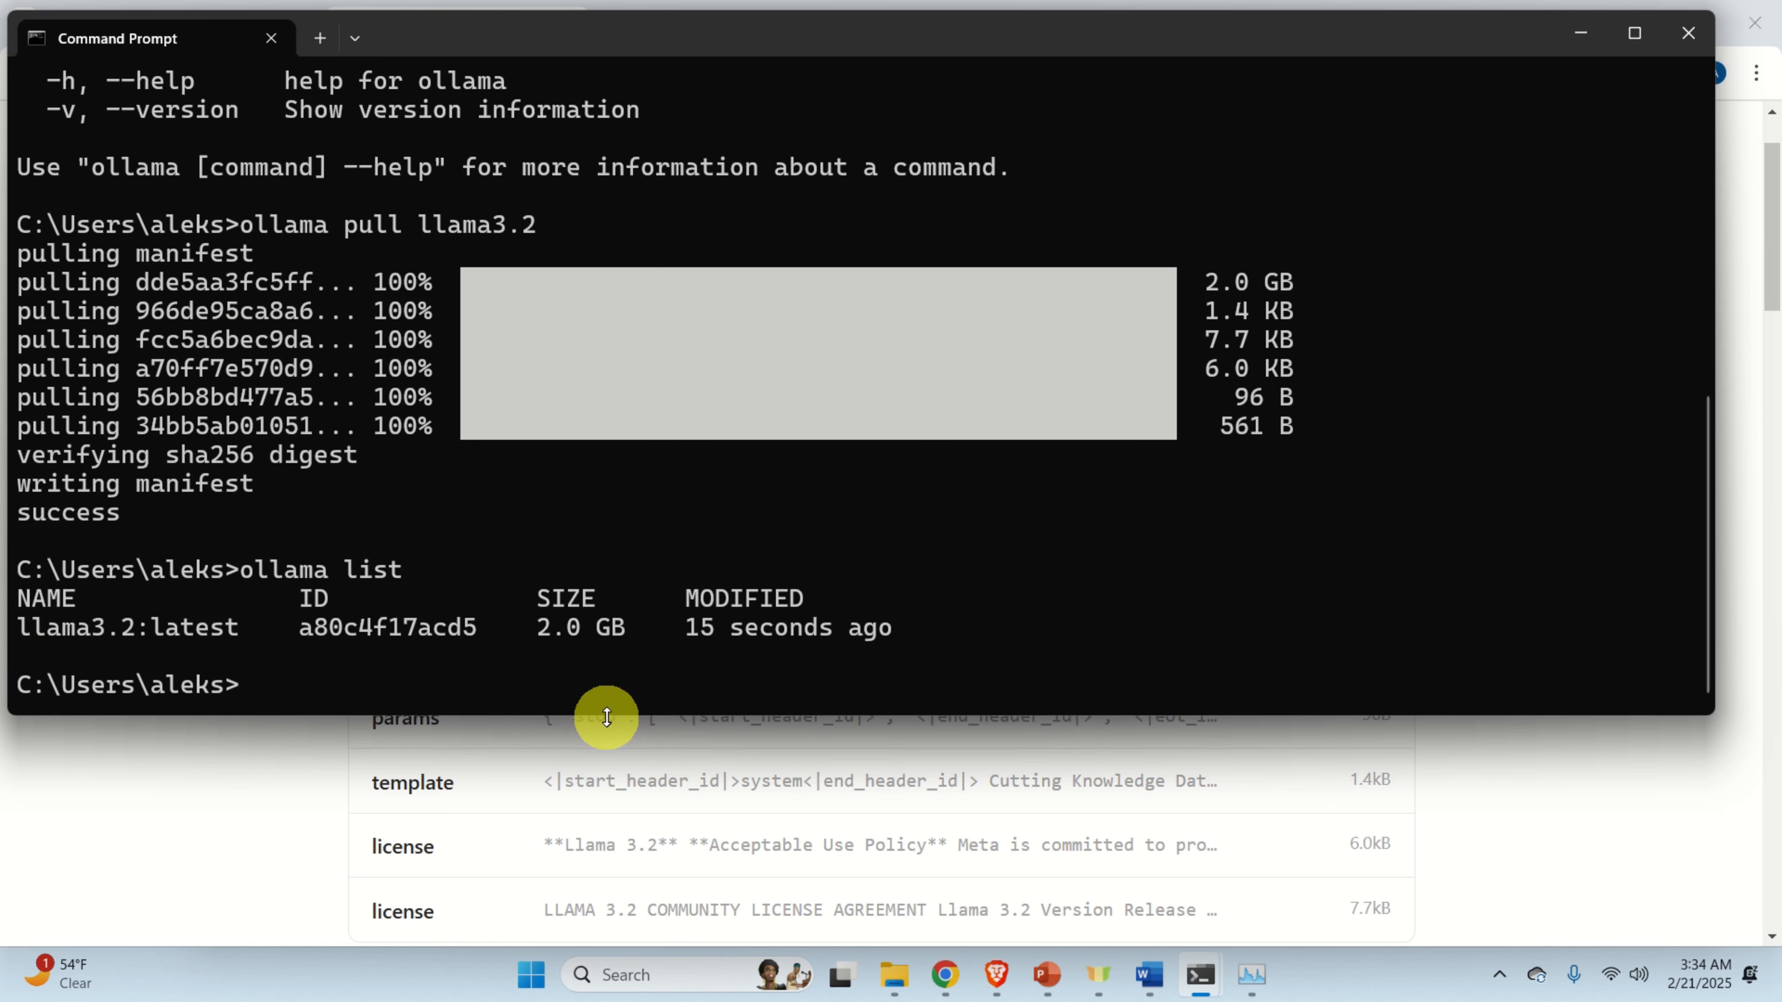
pyautogui.write('ollama run')
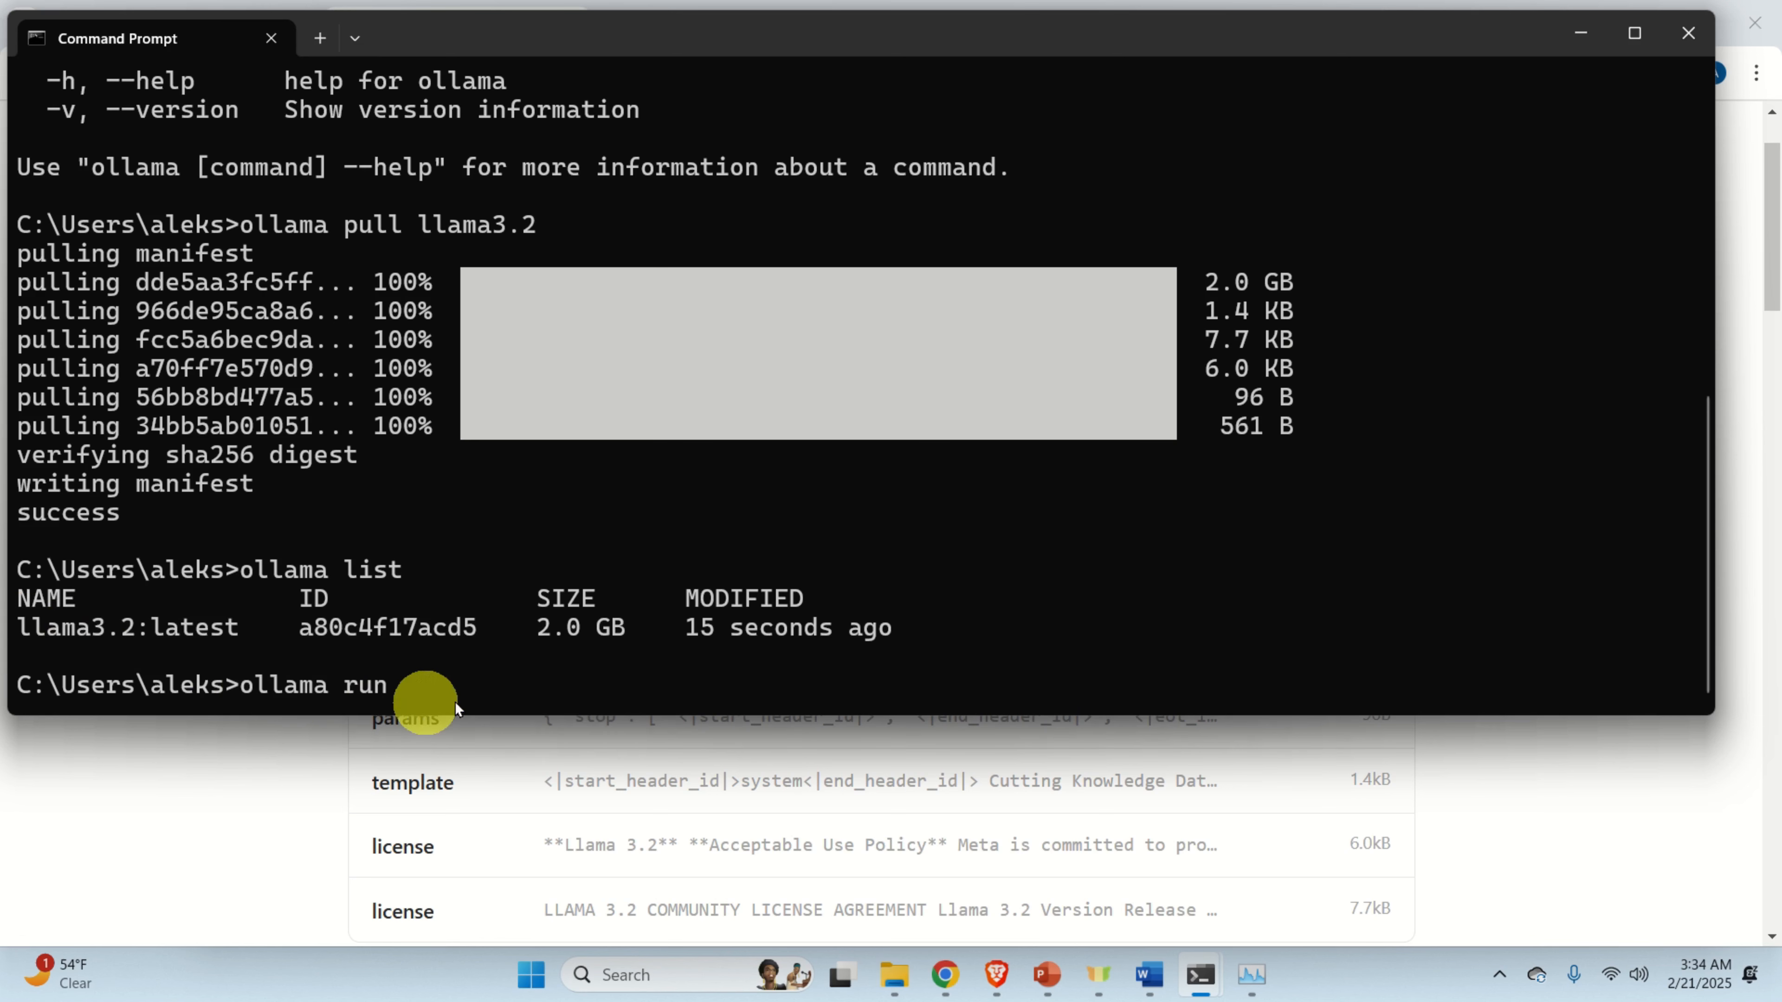
pyautogui.hotkey('ctrl', 'v')
pyautogui.press('Return')
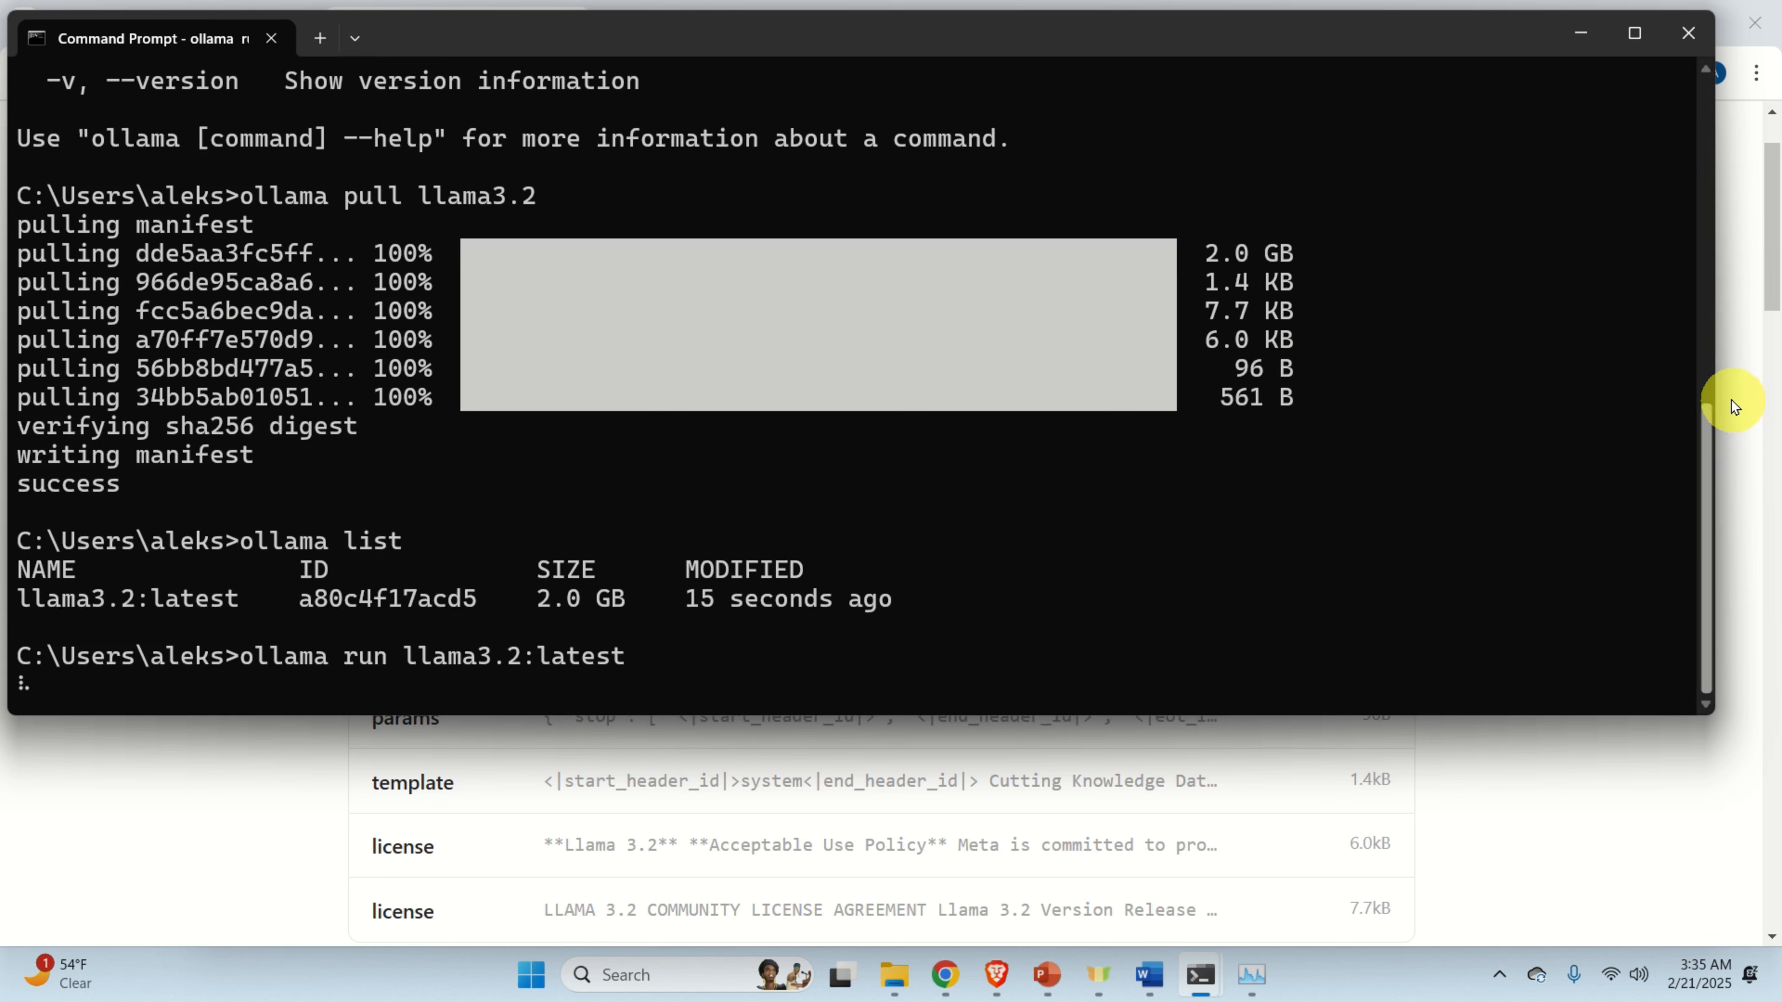
pyautogui.moveTo(1716, 400); pyautogui.dragTo(1760, 389)
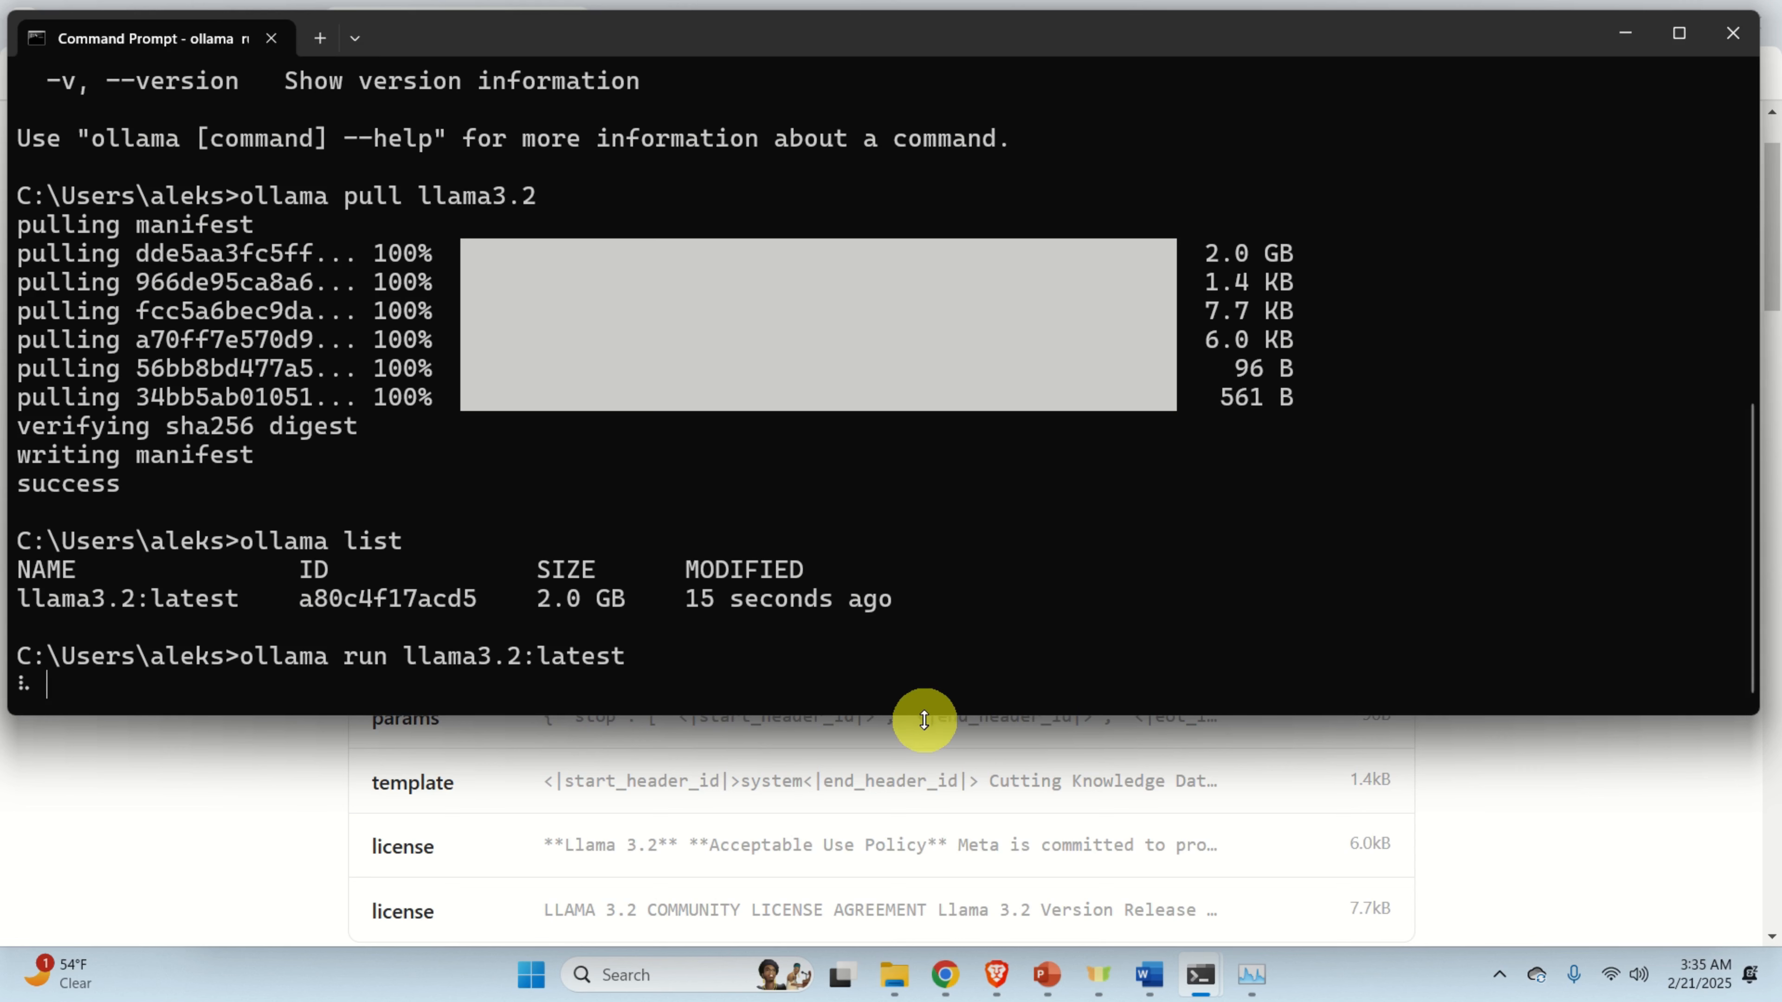
pyautogui.moveTo(926, 714); pyautogui.dragTo(899, 610)
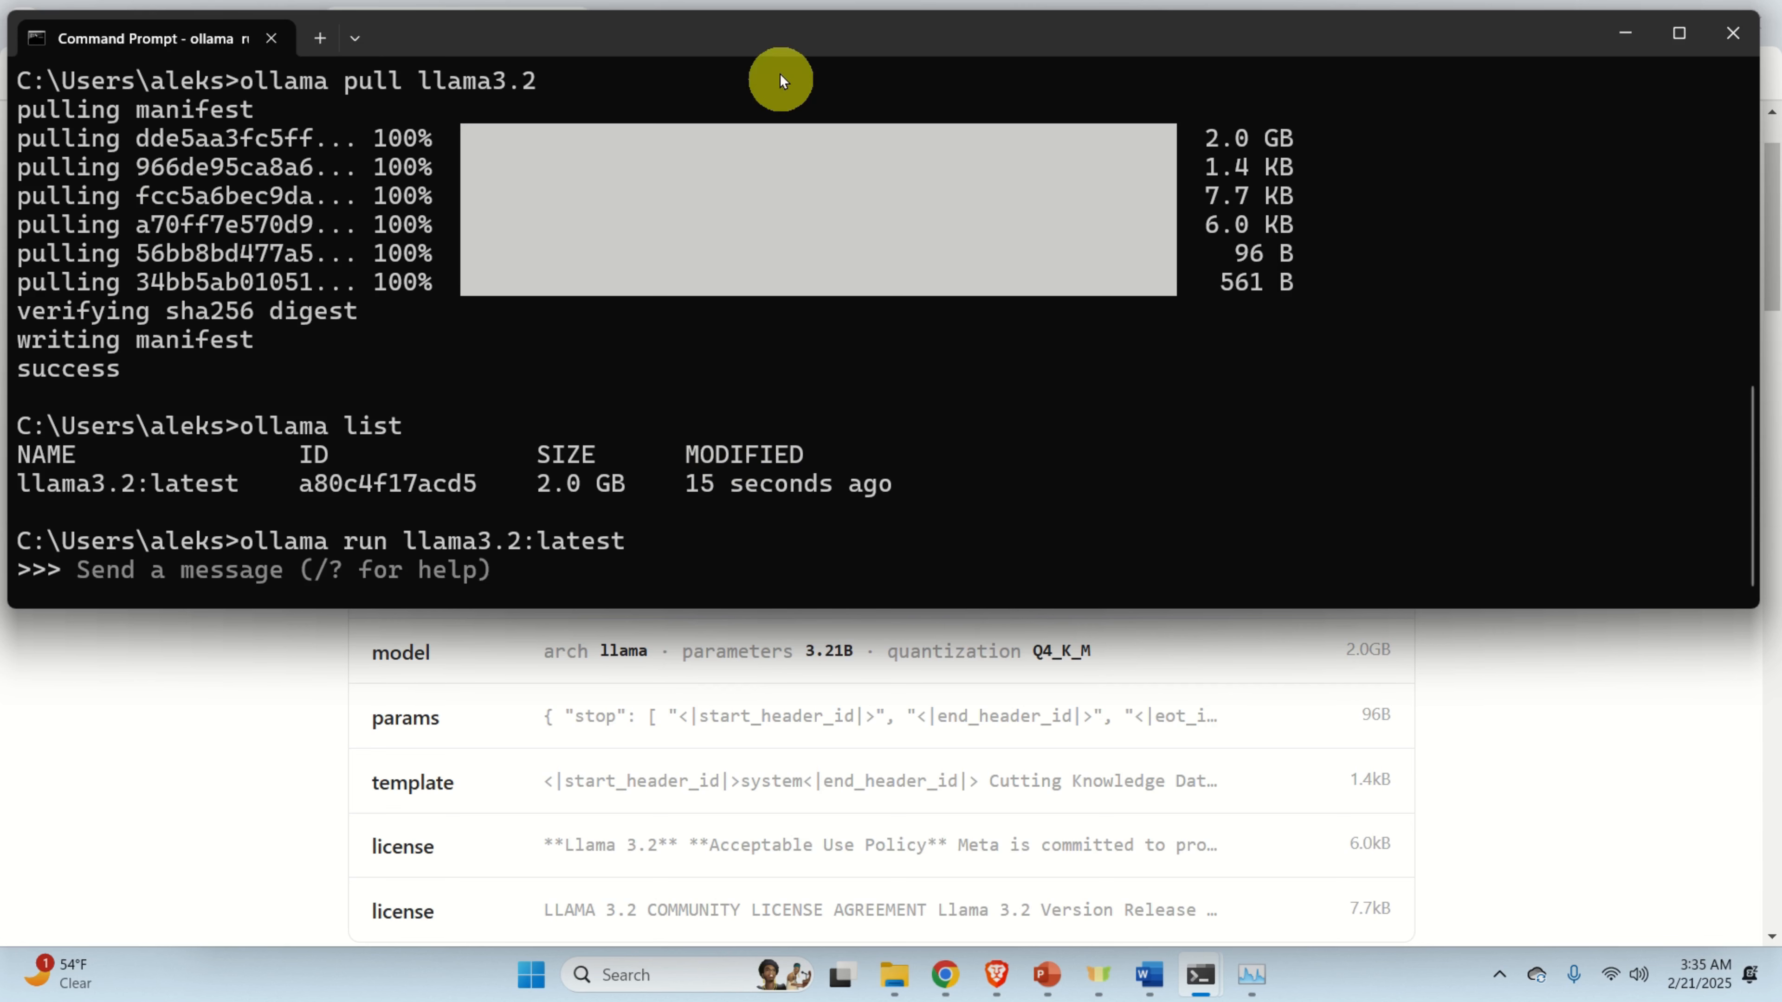
# Ask the llama3.2 model 'Who are you?'.
pyautogui.moveTo(770, 35); pyautogui.dragTo(765, 26)
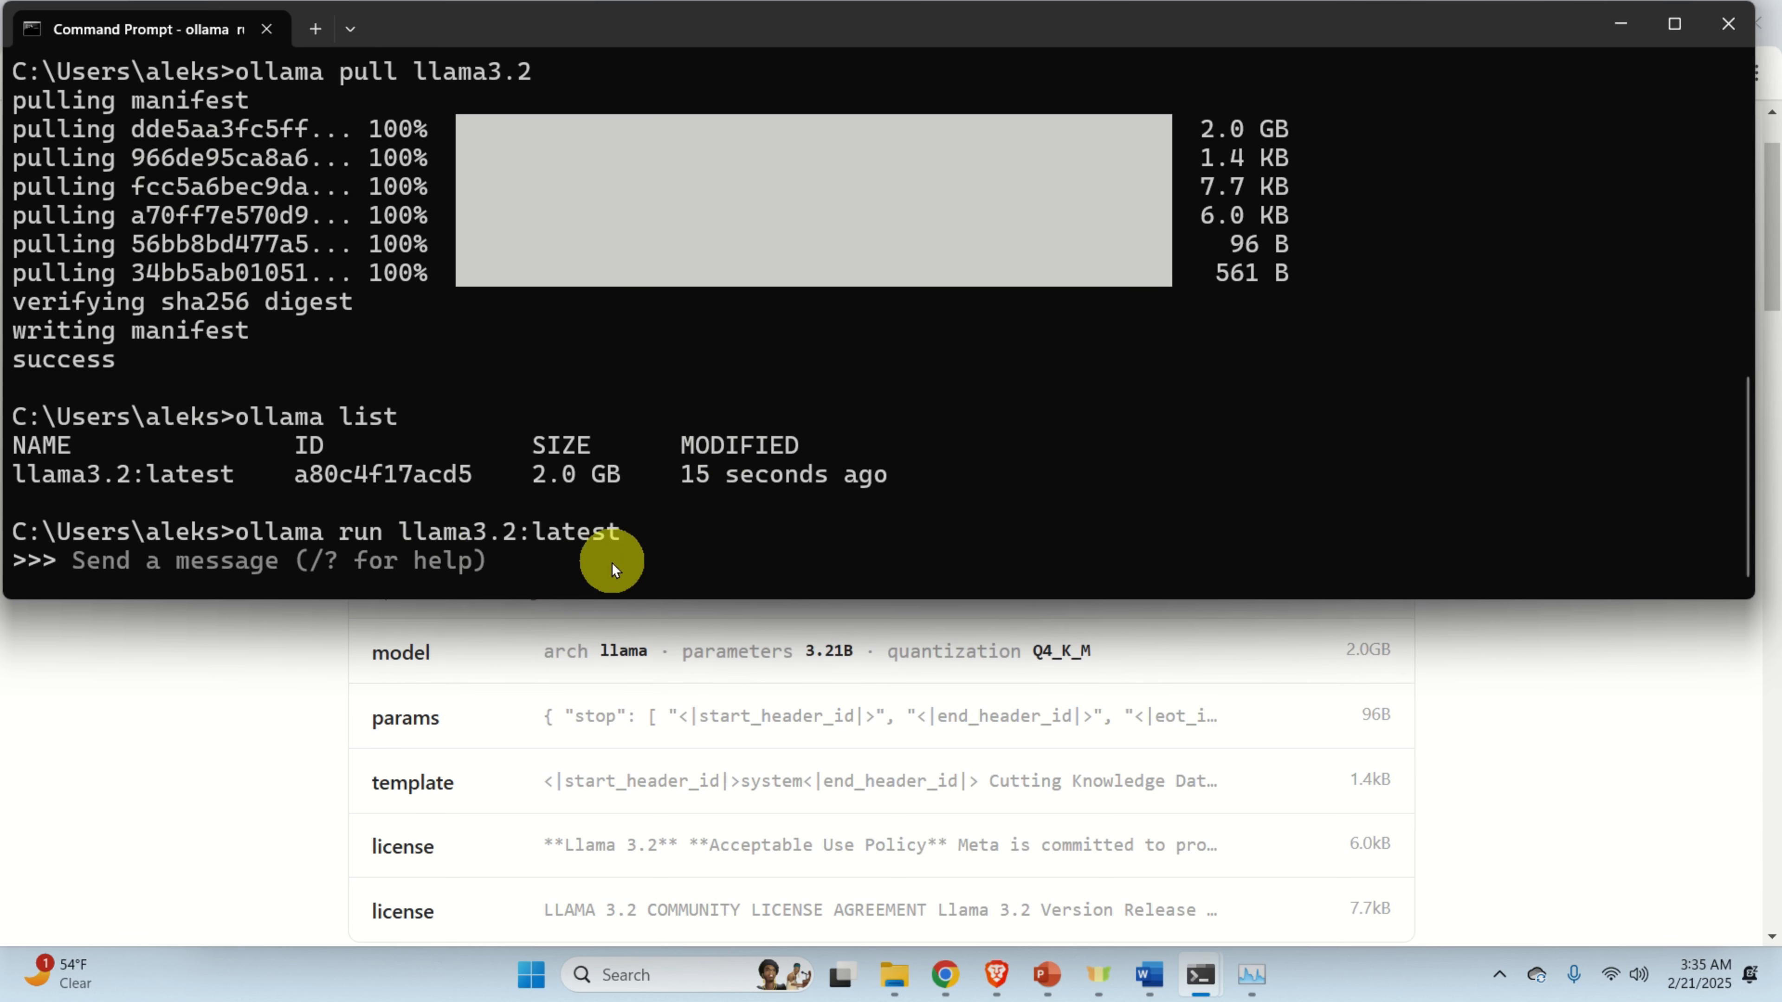
pyautogui.write('Who are you?')
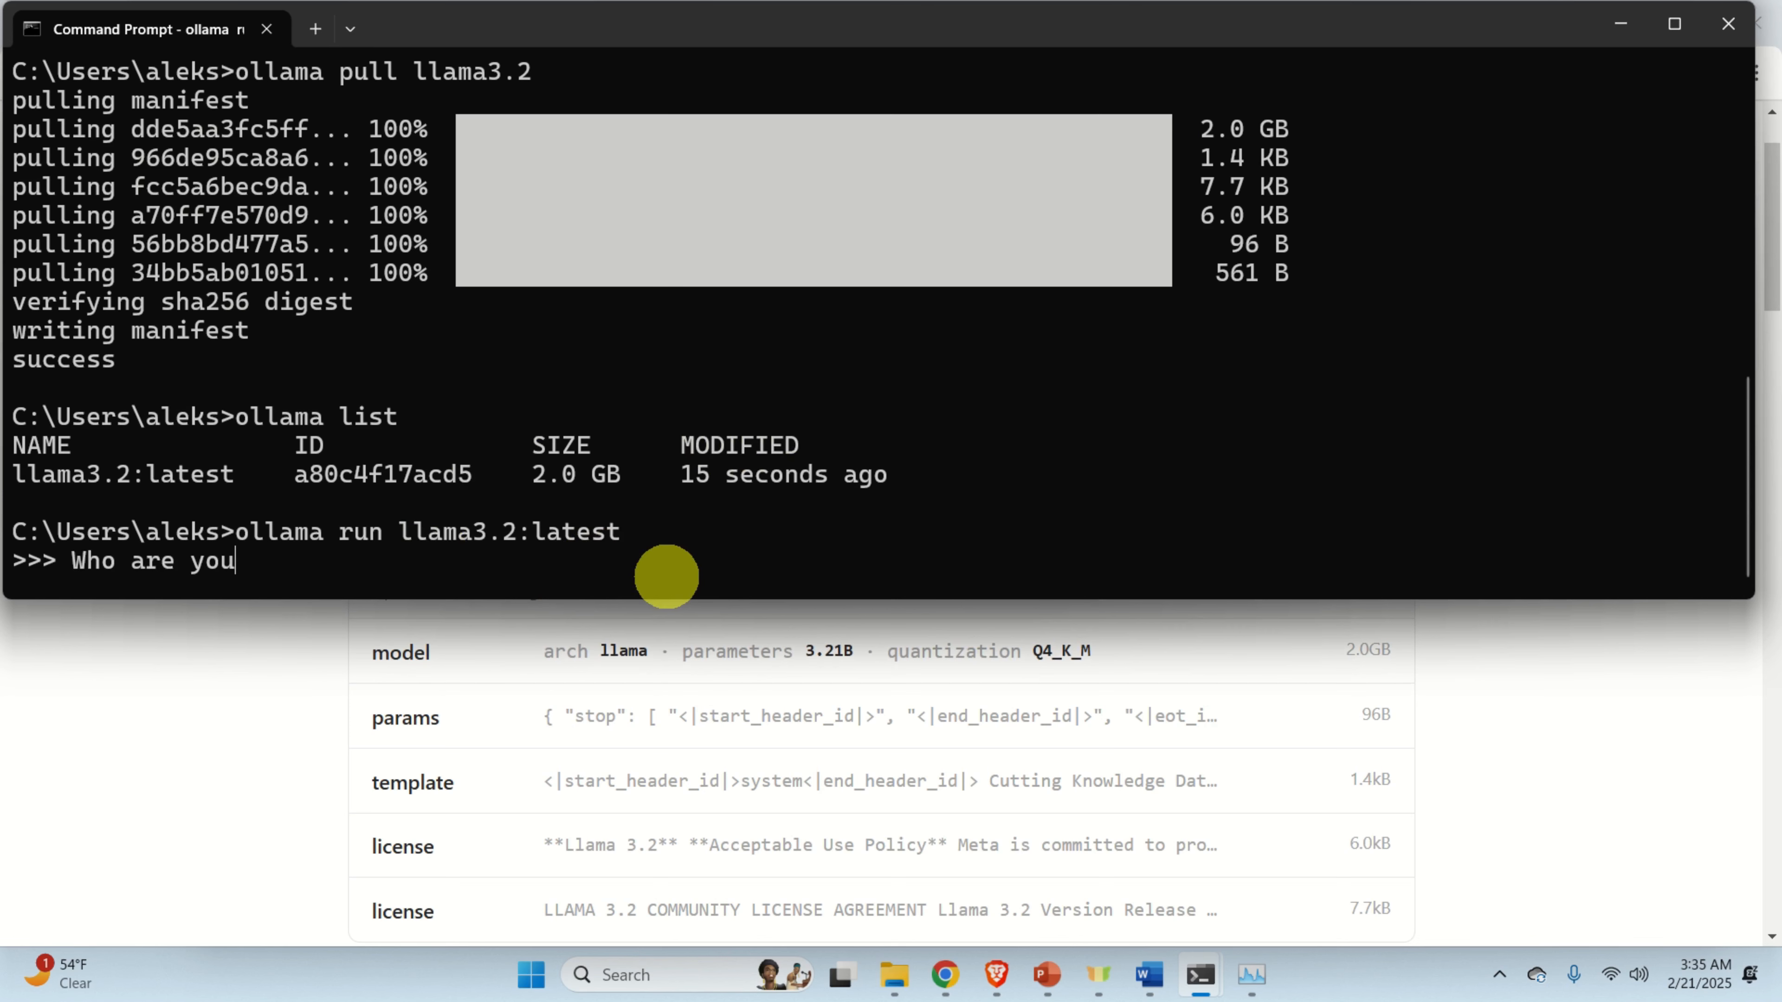
pyautogui.press('Return')
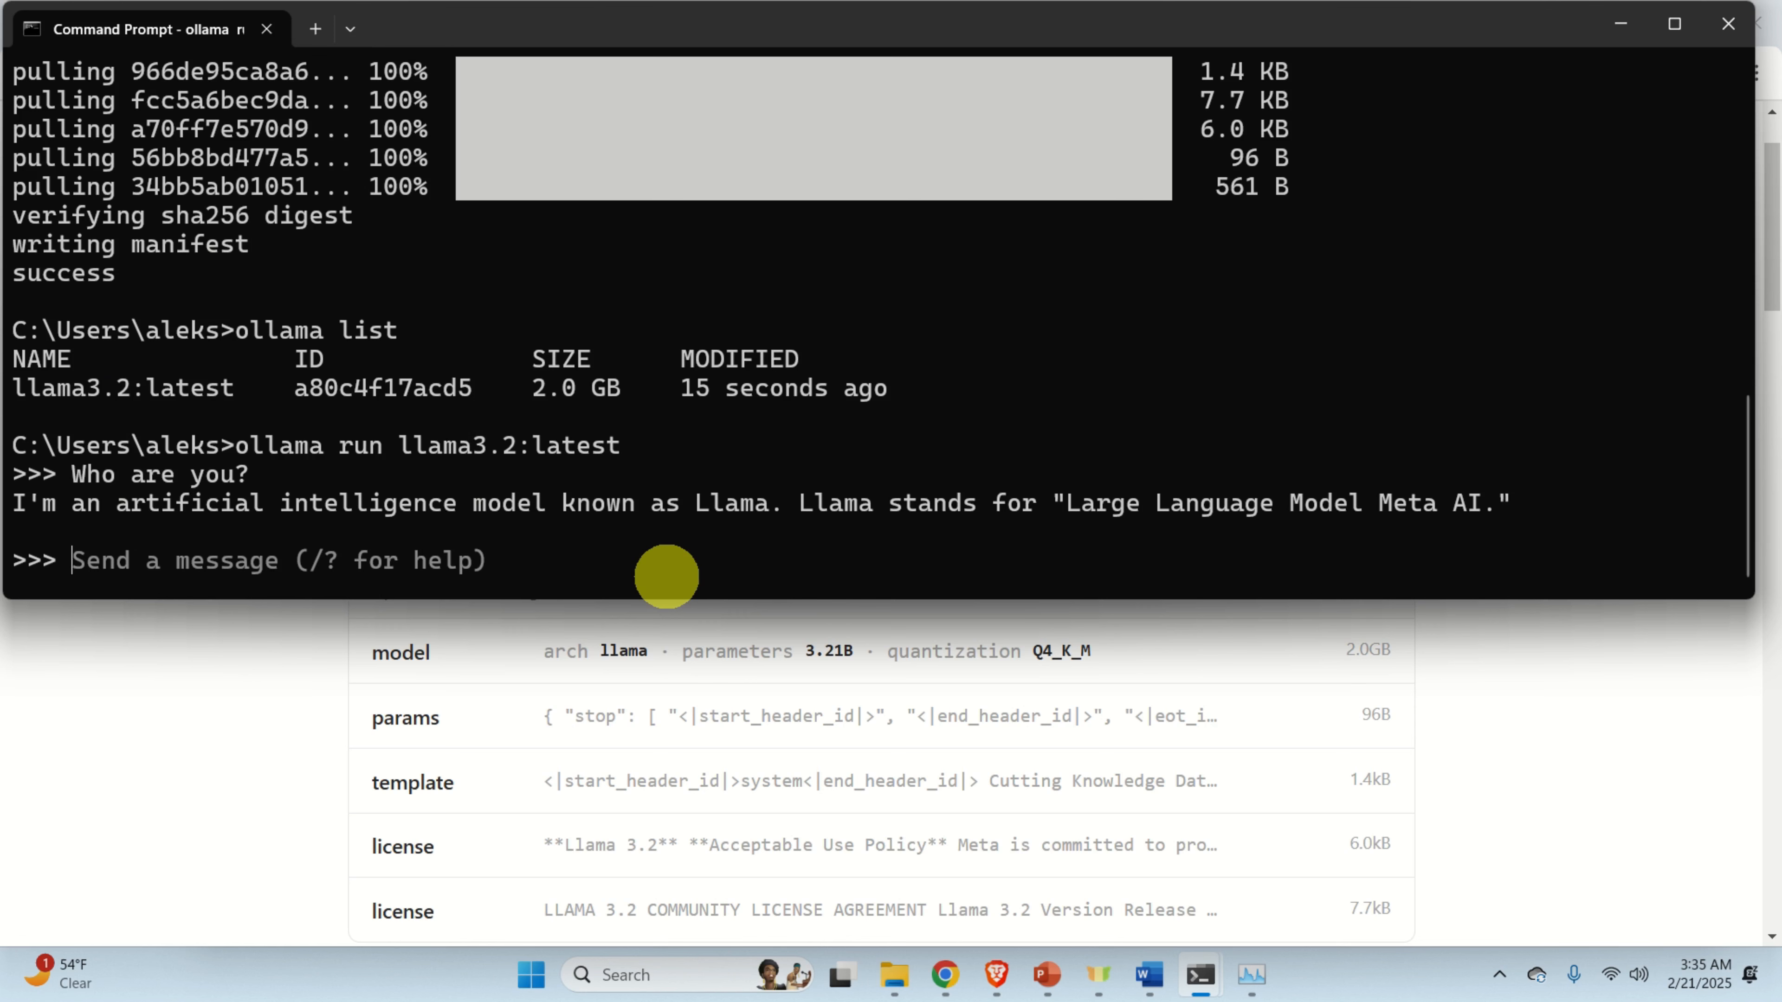
# End the ollama chat session with /bye.
pyautogui.write('exit')
pyautogui.press('BackSpace')
pyautogui.press('BackSpace')
pyautogui.press('BackSpace')
pyautogui.press('BackSpace')
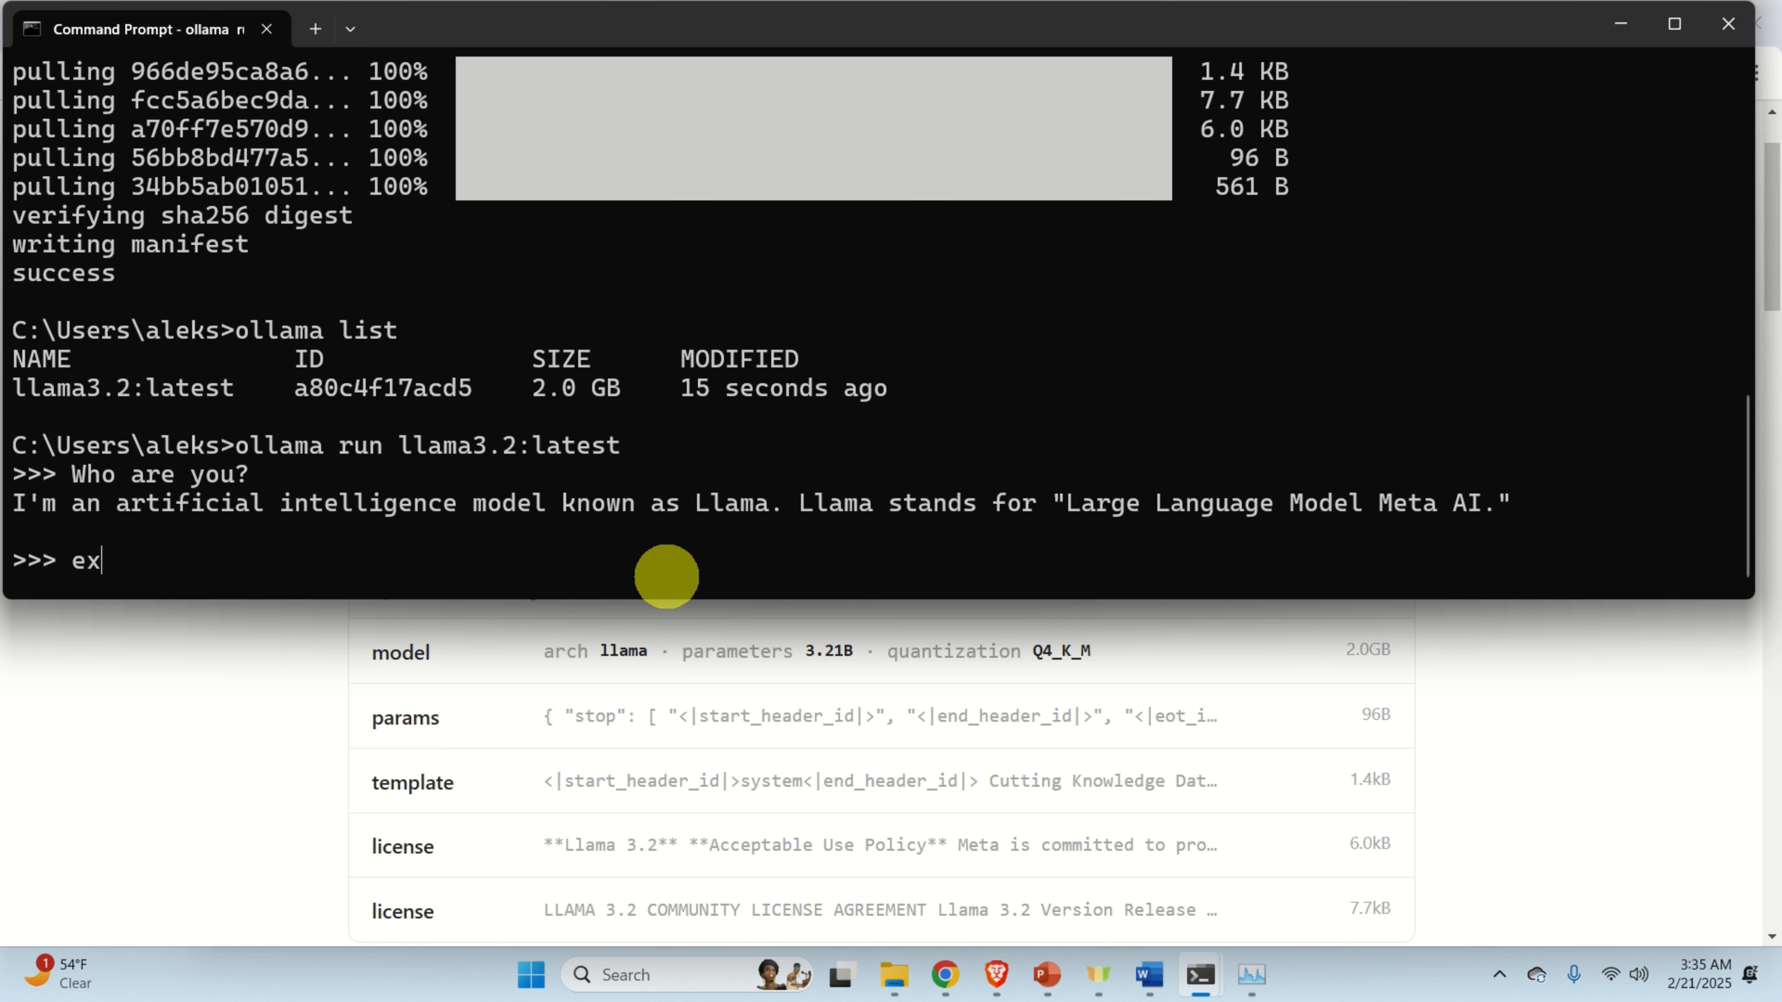
pyautogui.write('/bye')
pyautogui.press('Return')
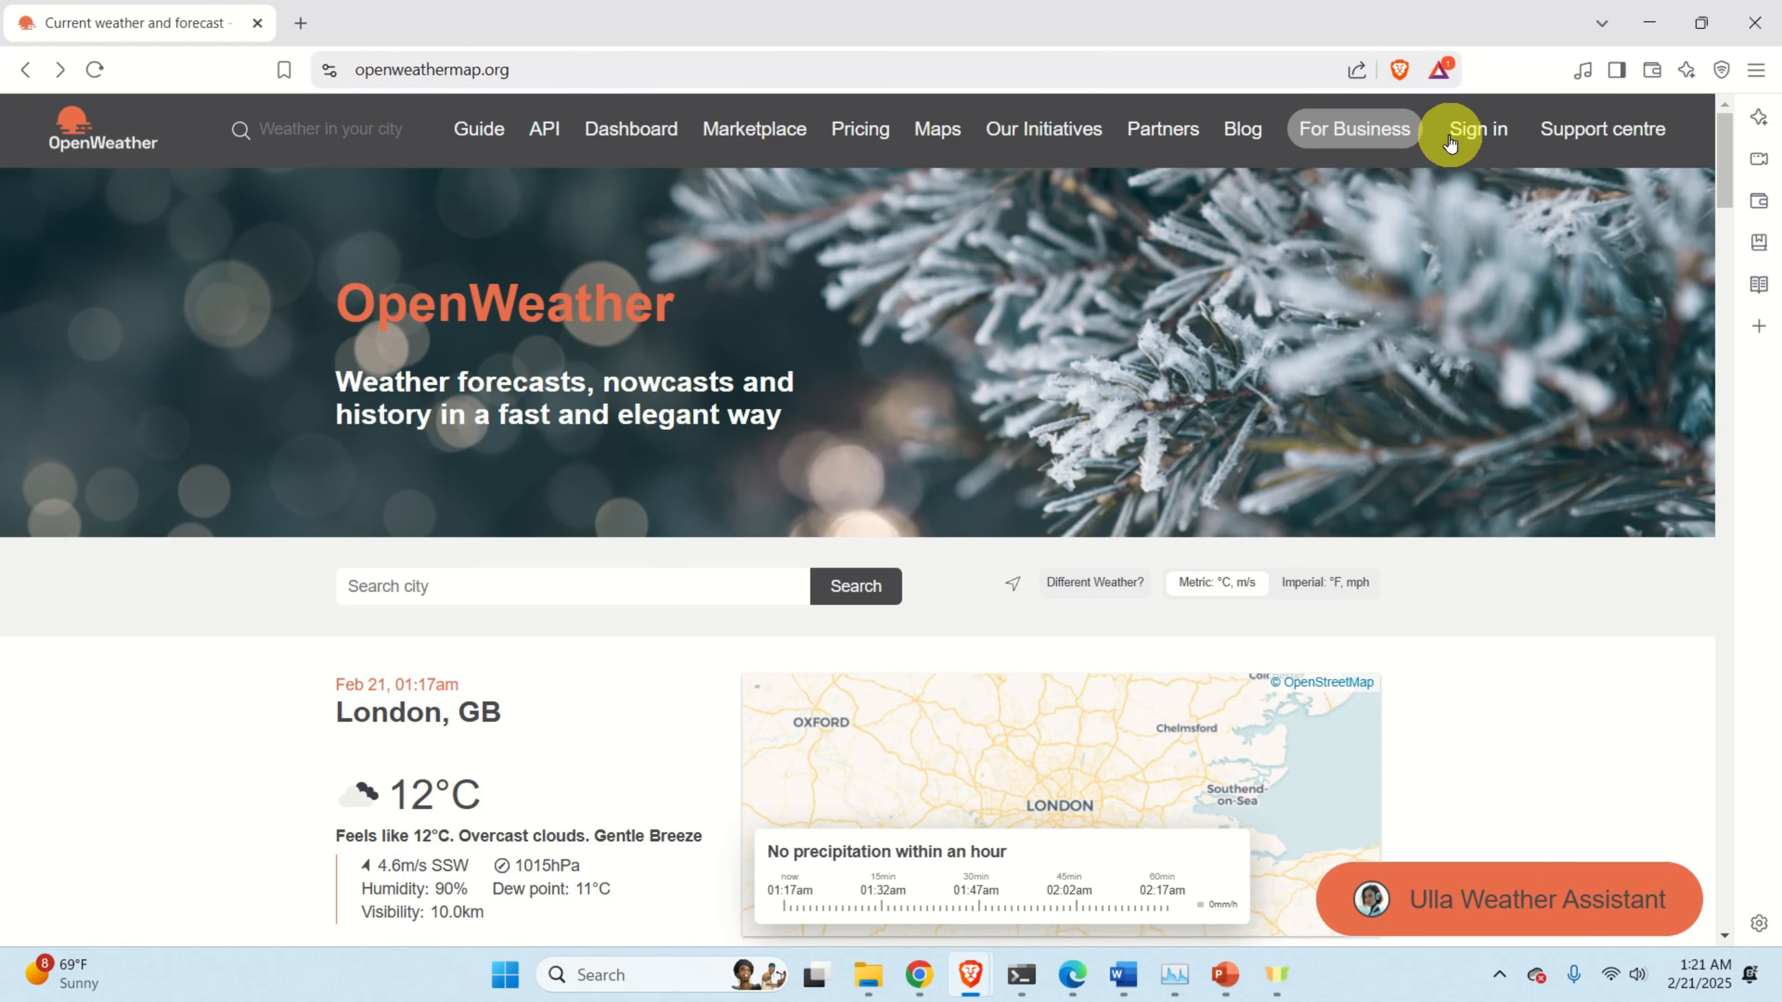
# Register a new OpenWeather account, filling in username, email, password and repeat password.
pyautogui.click(1475, 133)
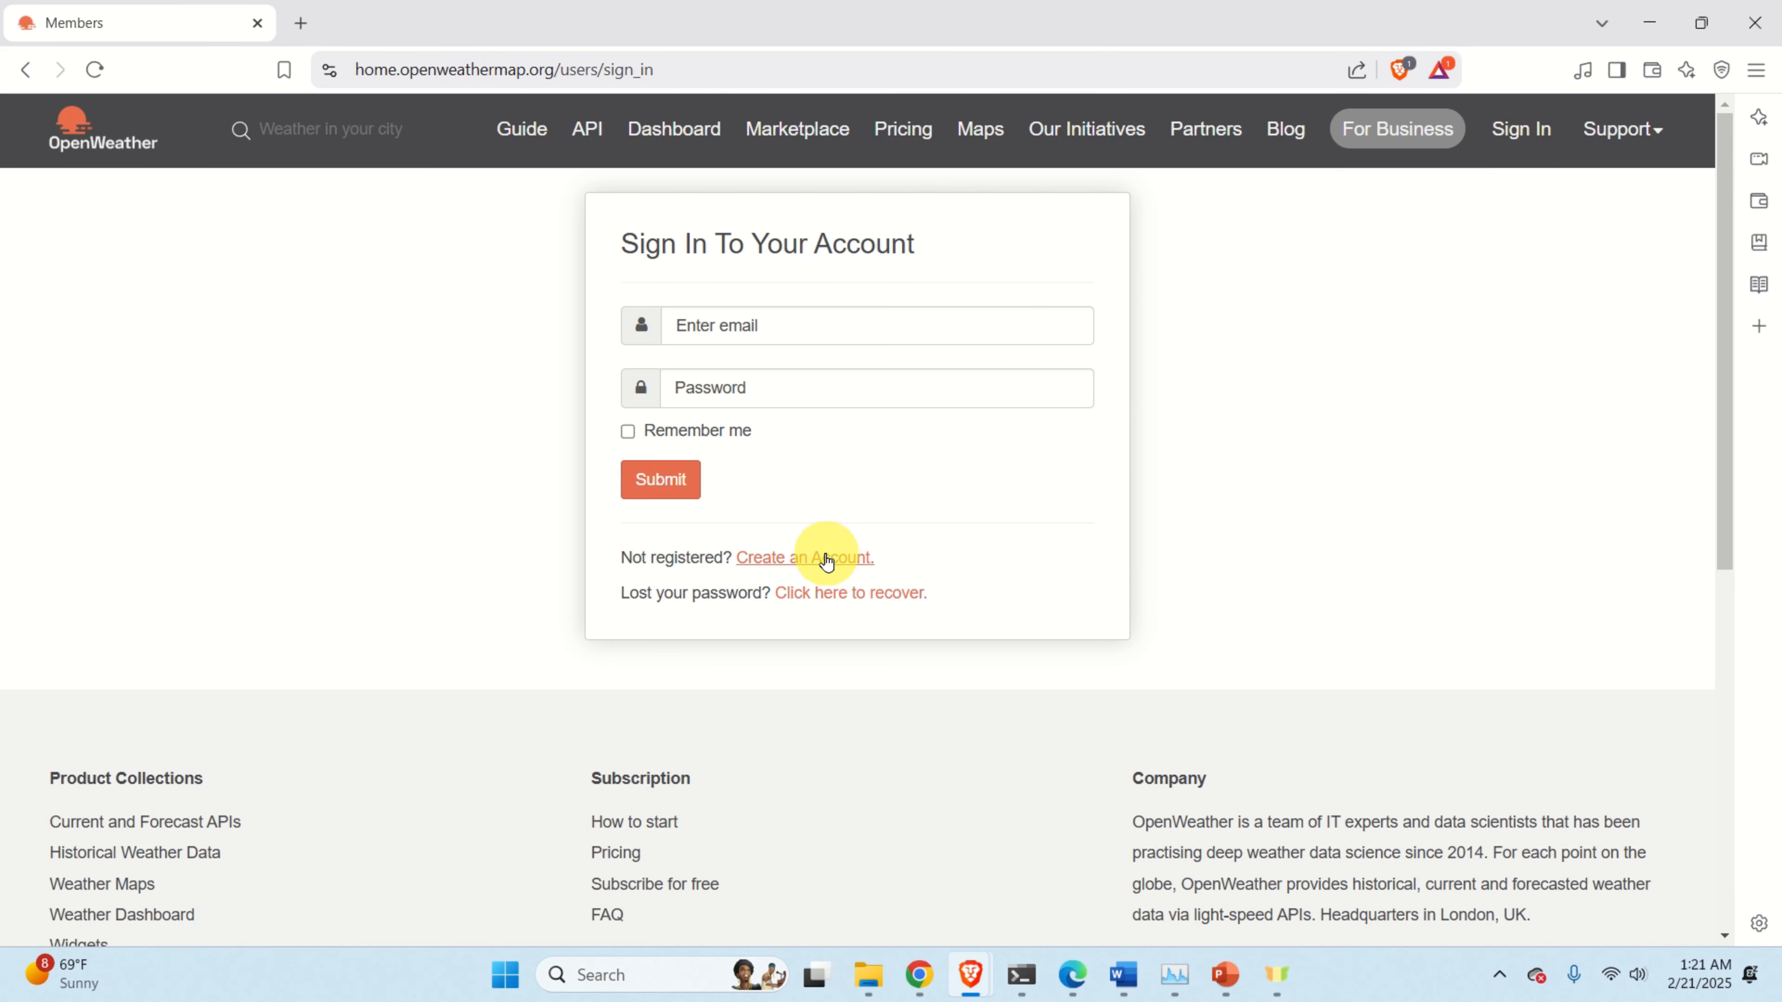
pyautogui.click(826, 560)
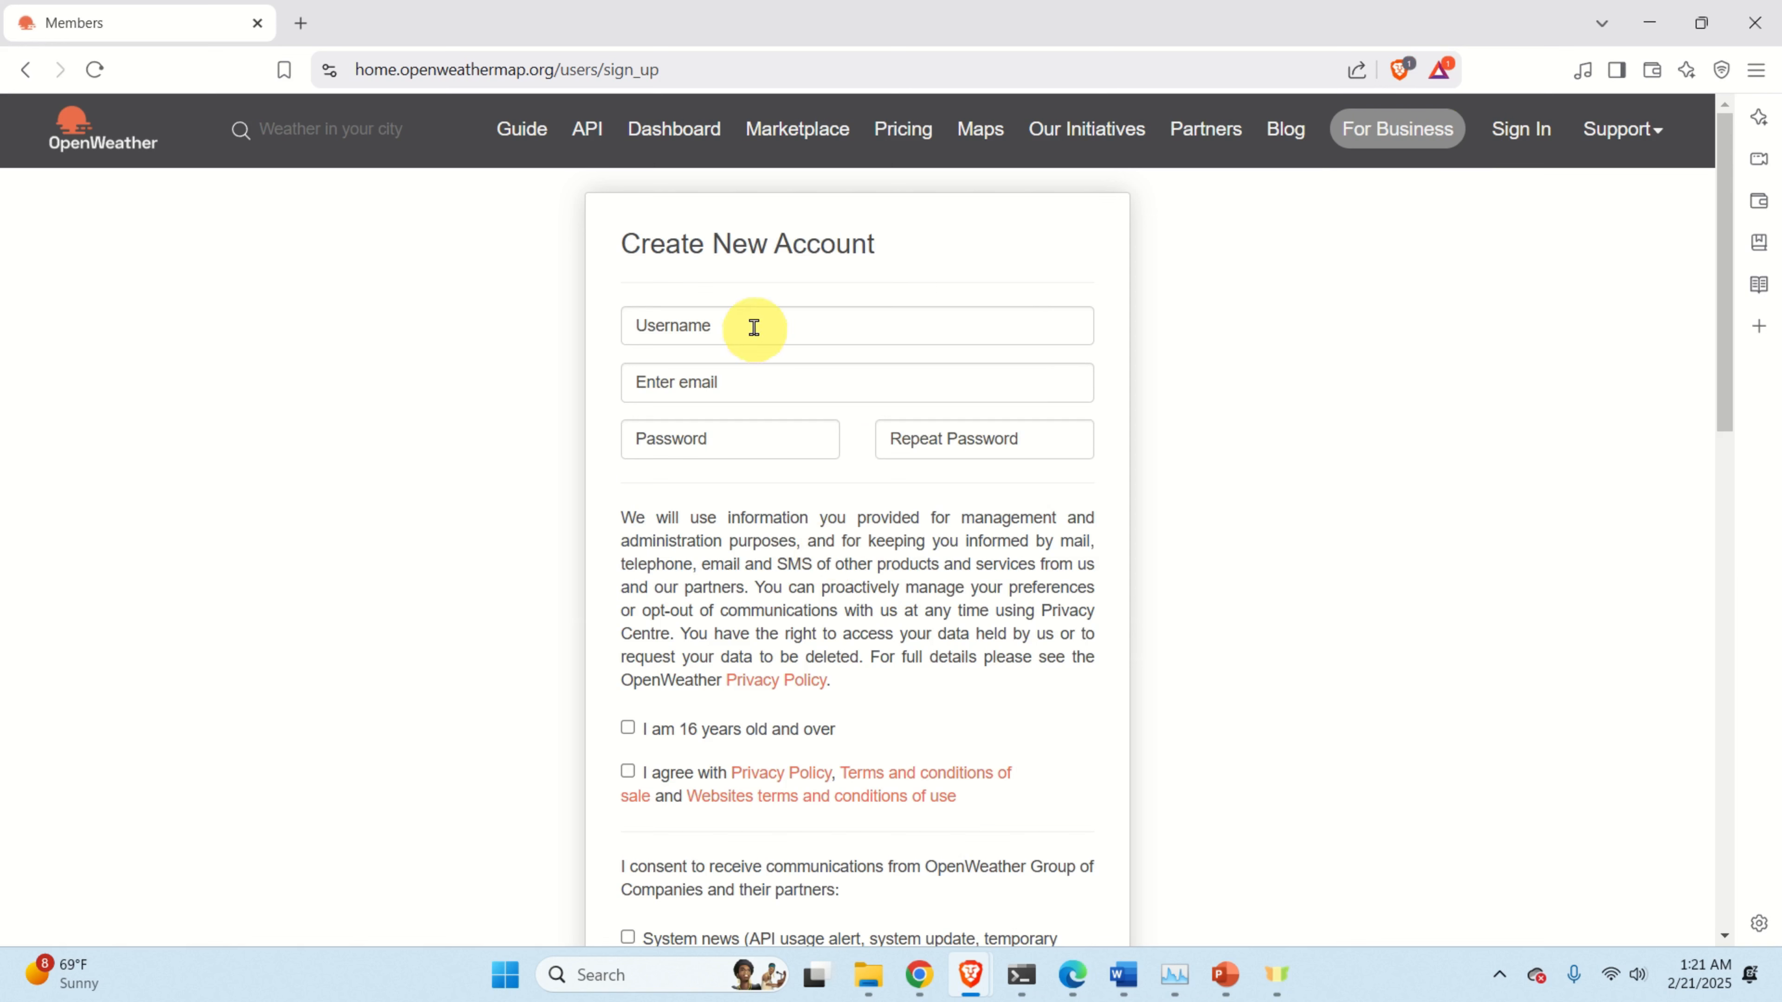
pyautogui.click(753, 326)
pyautogui.click(728, 379)
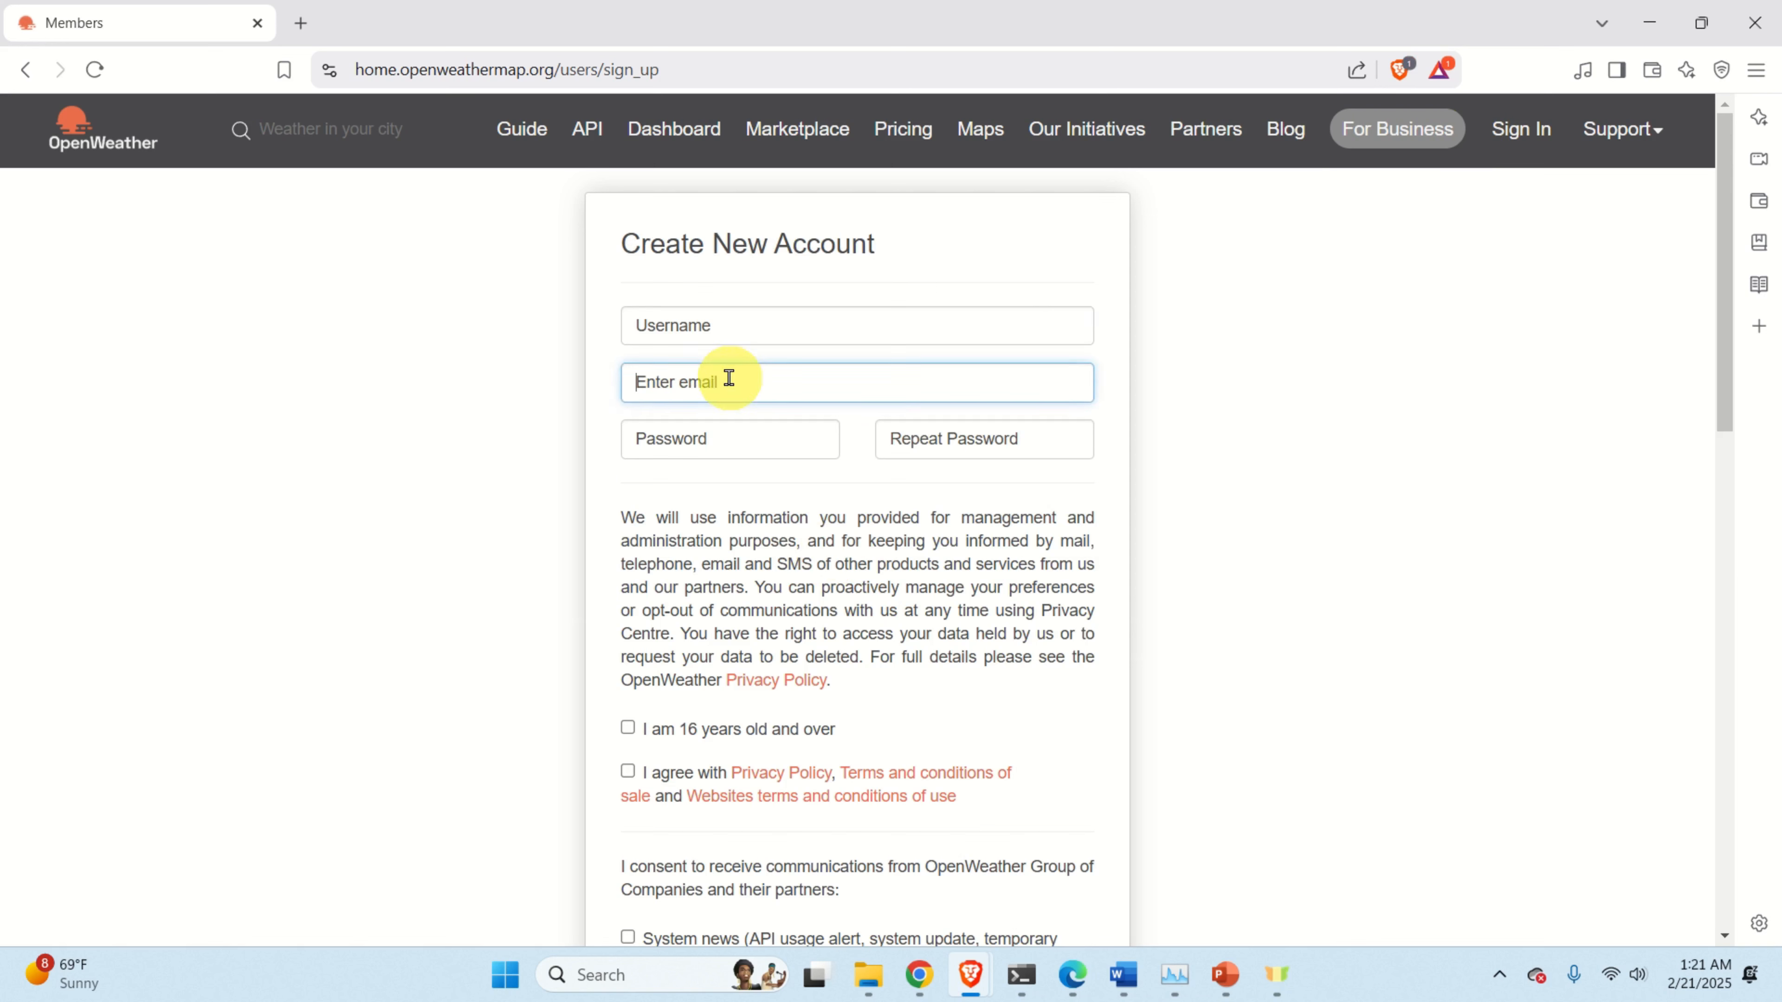
pyautogui.click(712, 446)
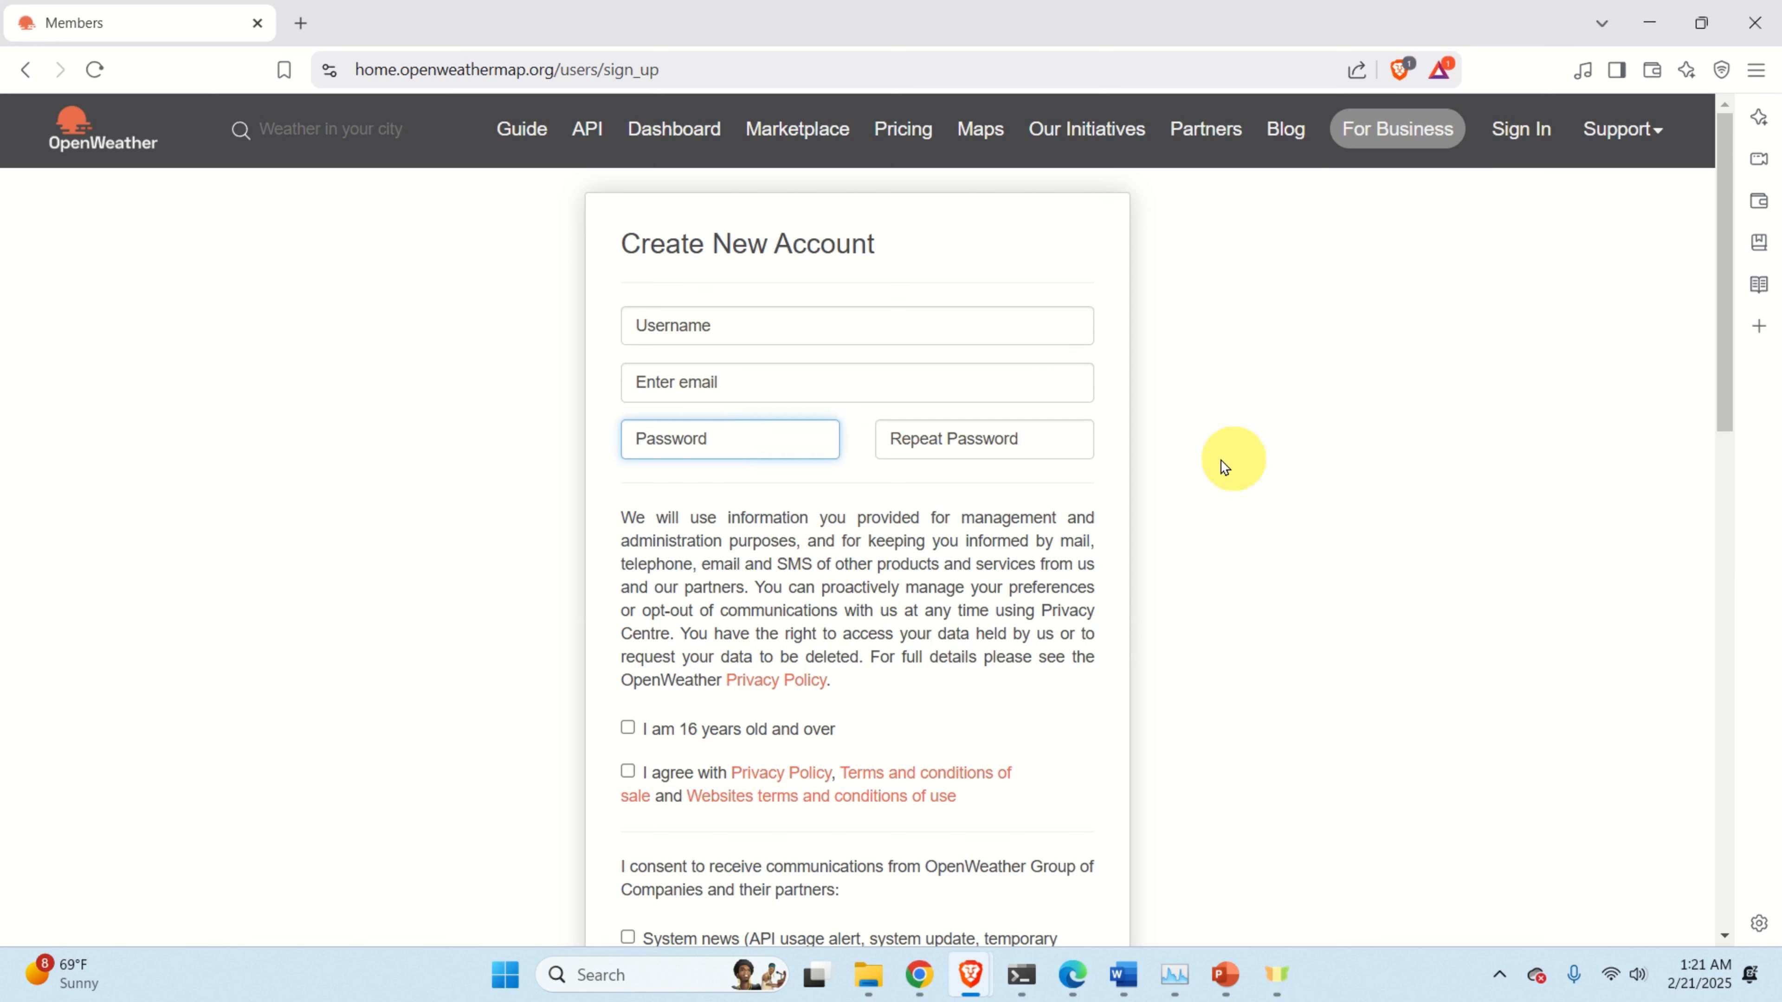
pyautogui.click(1022, 449)
pyautogui.scroll(-1, 1028, 456)
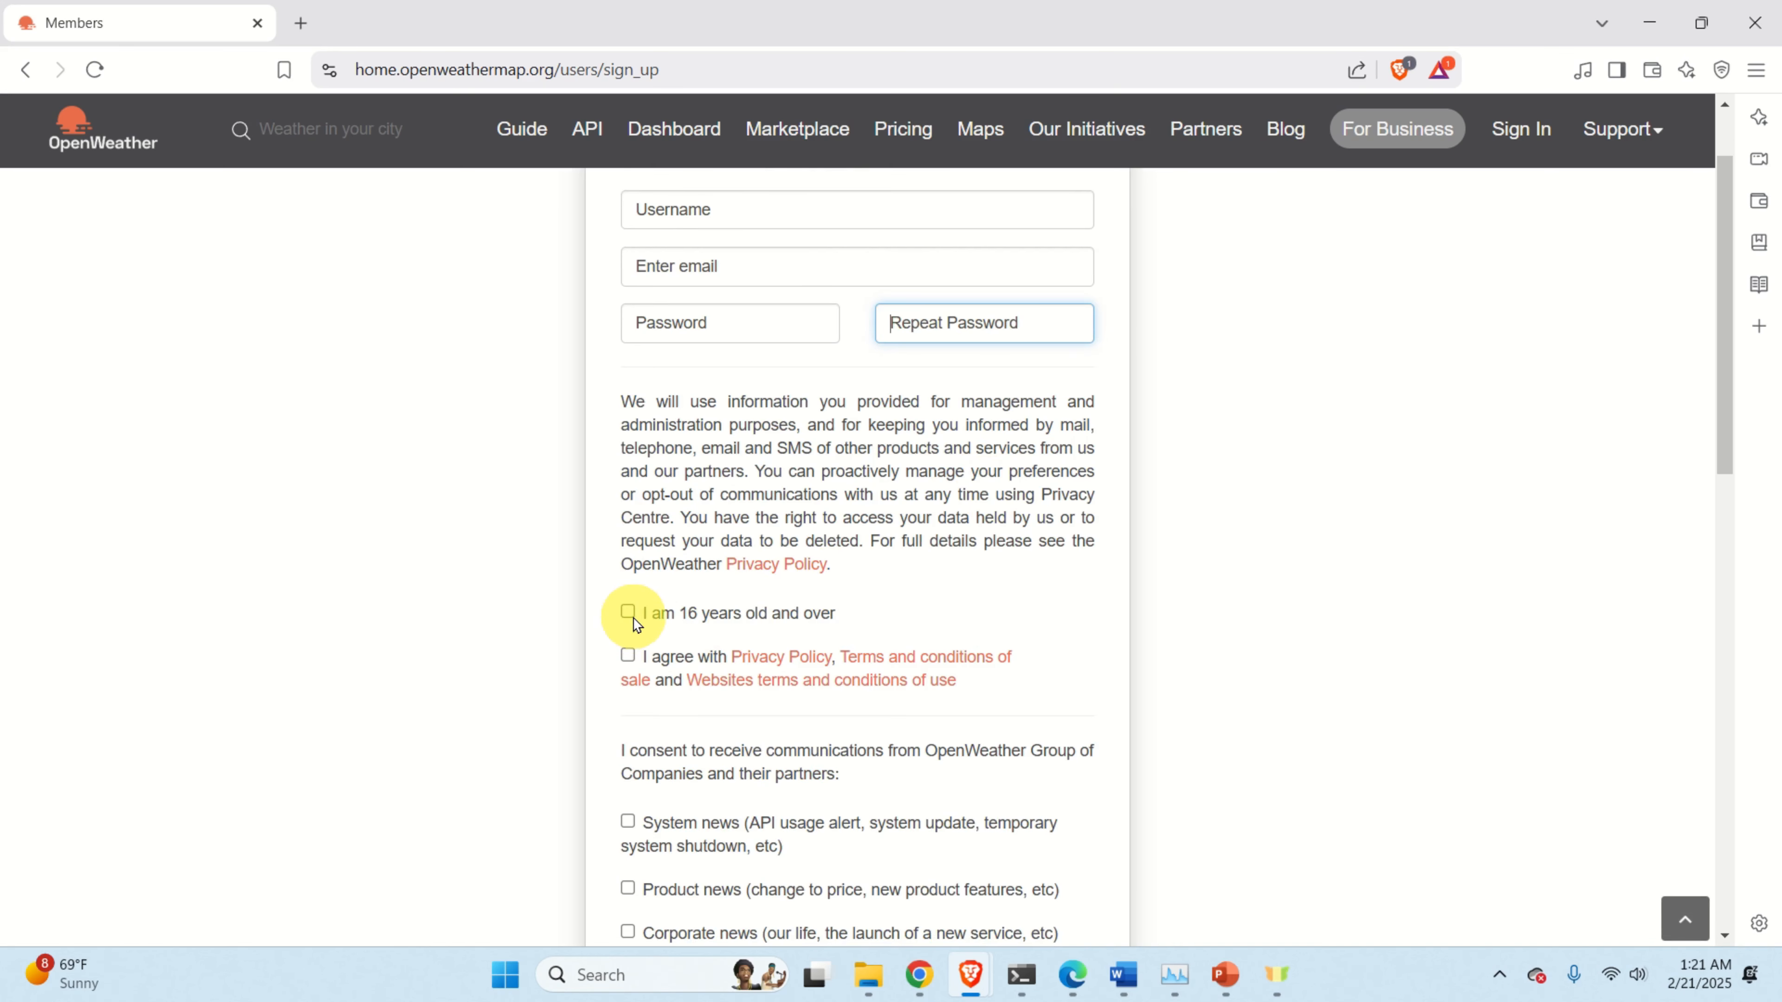
pyautogui.scroll(-4, 634, 658)
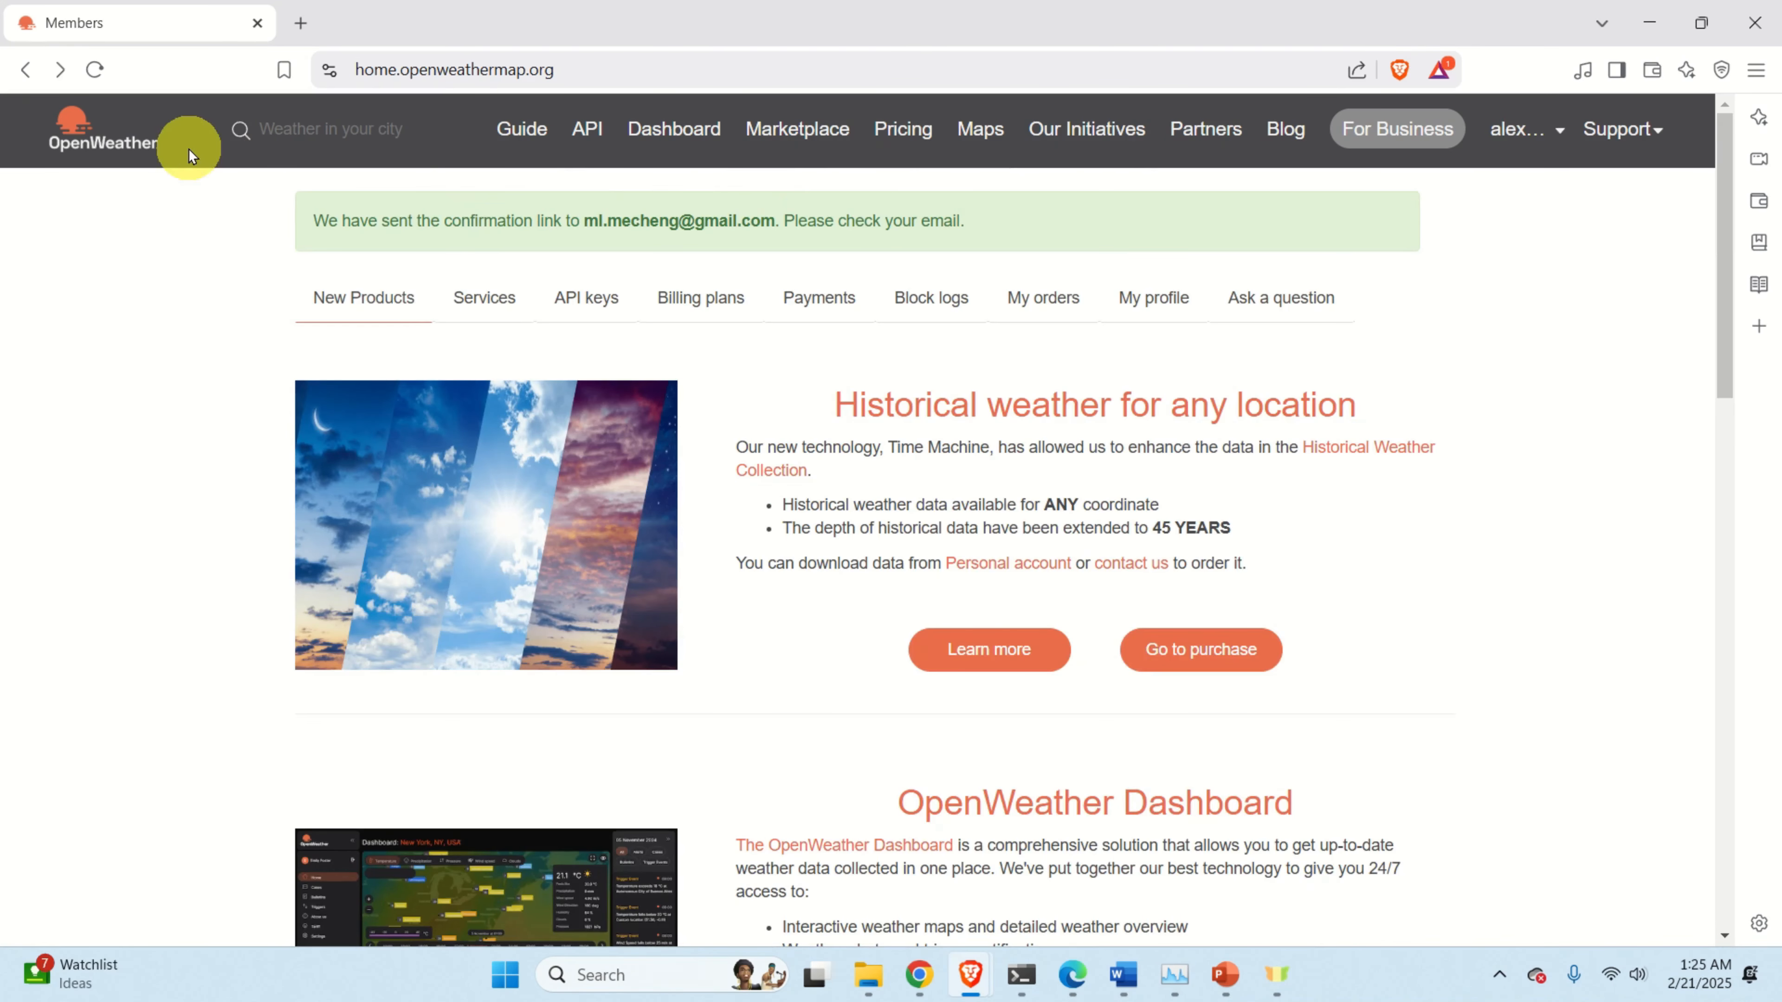
# Go to My API keys from the account menu and select the Default key.
pyautogui.click(1542, 154)
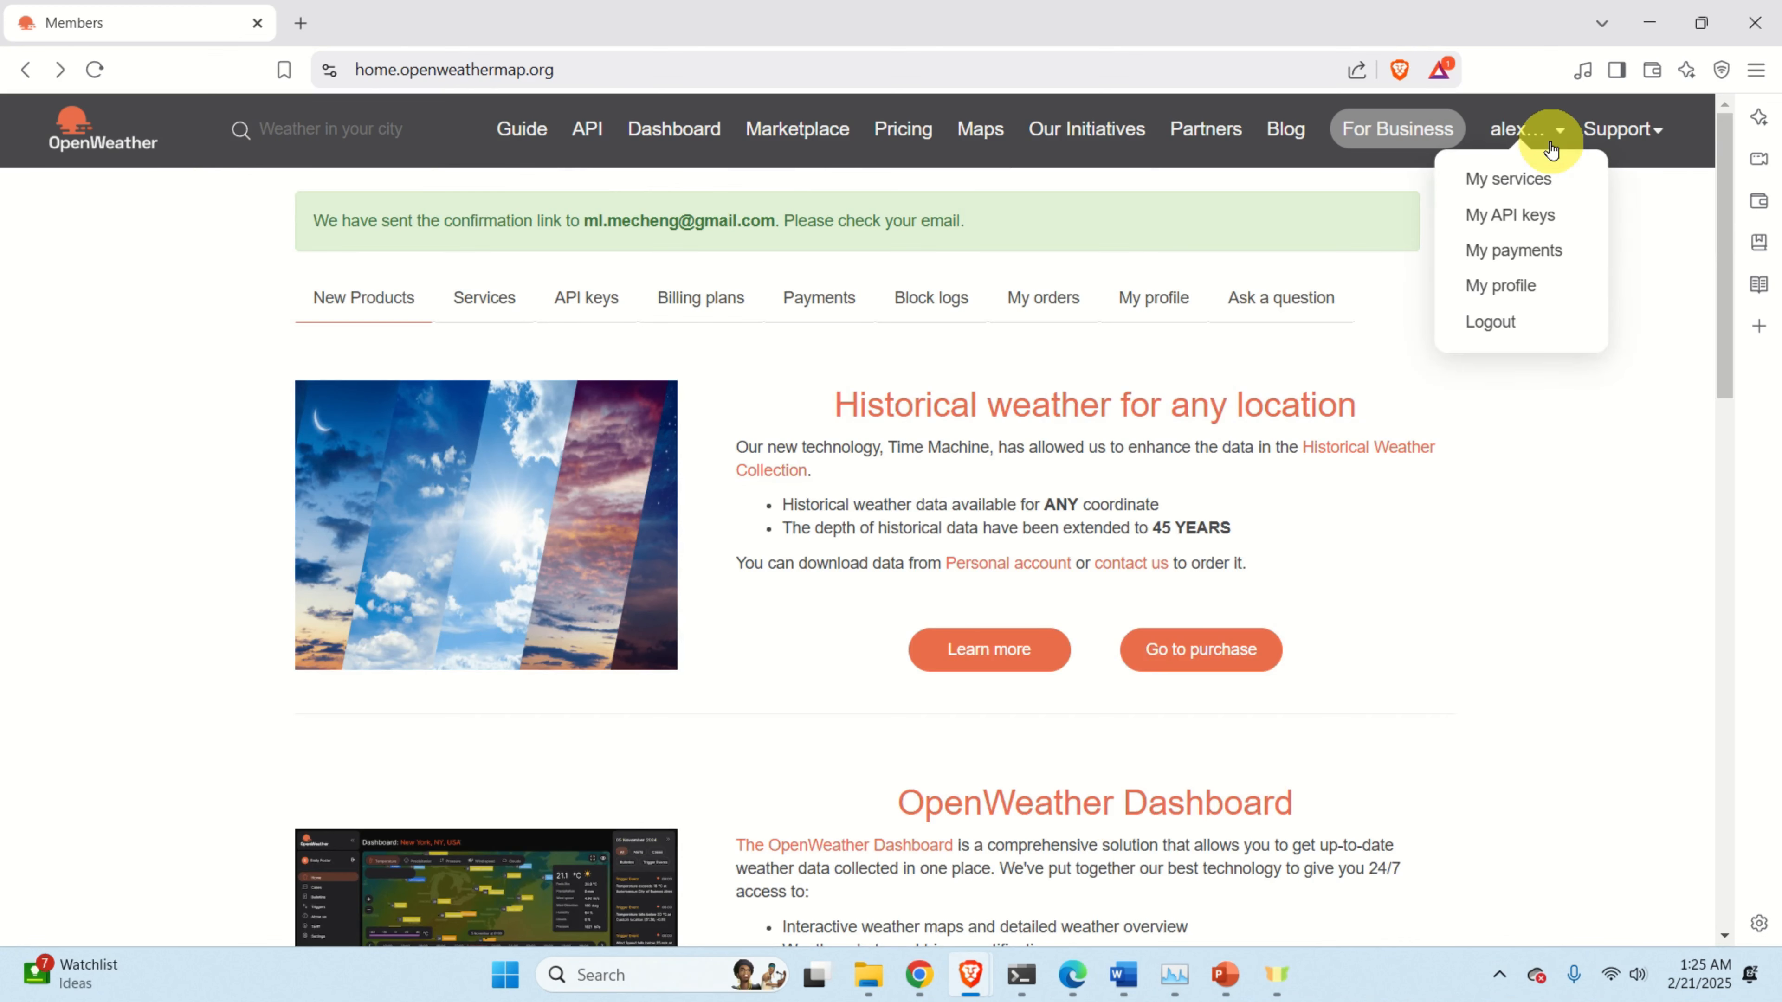
pyautogui.click(1538, 223)
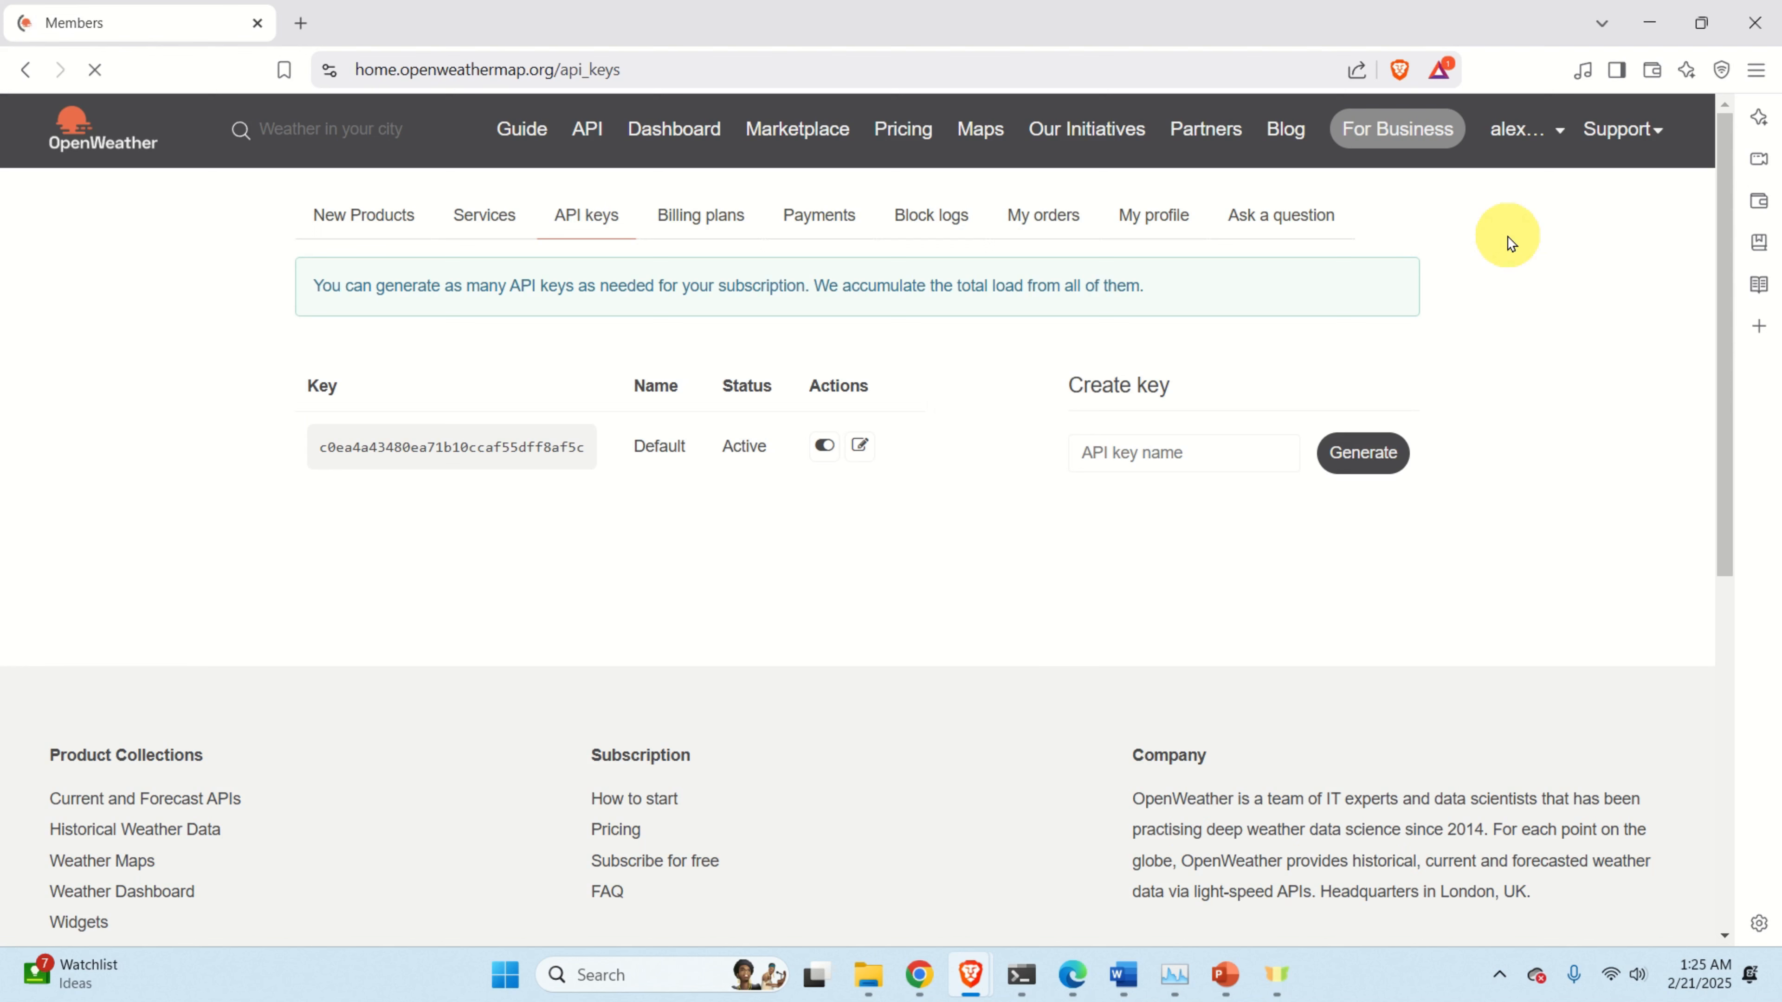
pyautogui.doubleClick(449, 446)
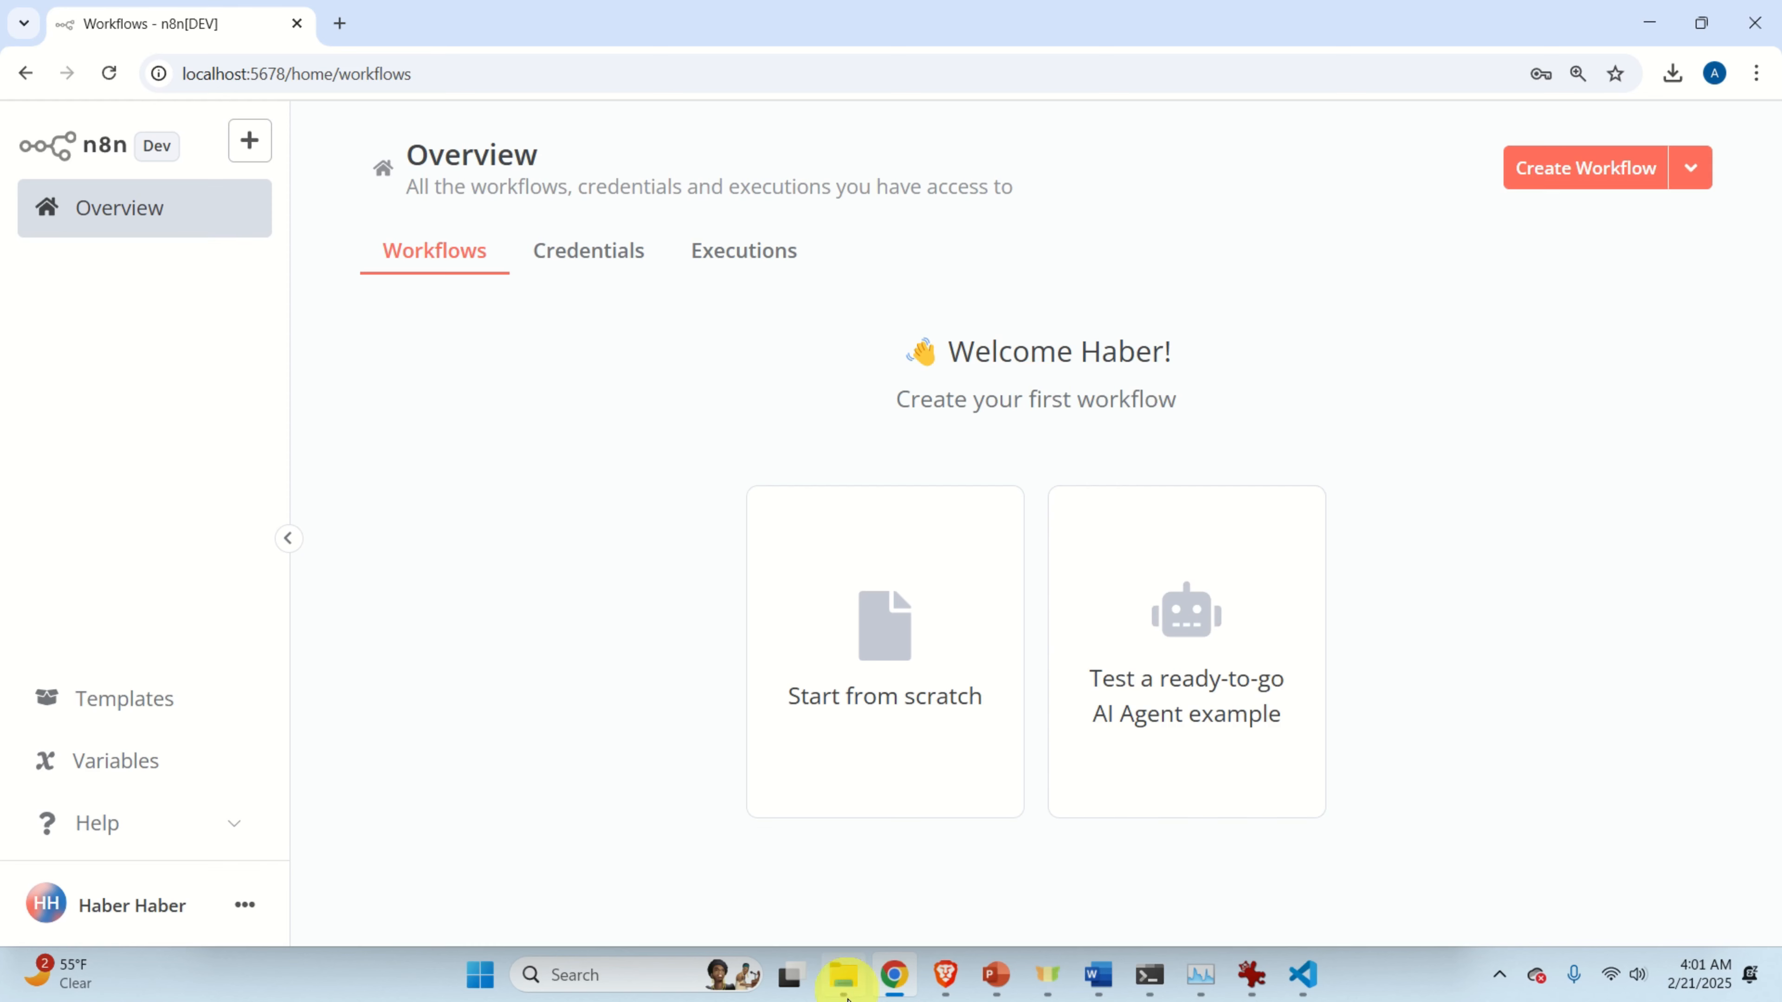
# Check the OpenWeather API key, then start a new n8n workflow from scratch.
pyautogui.click(945, 974)
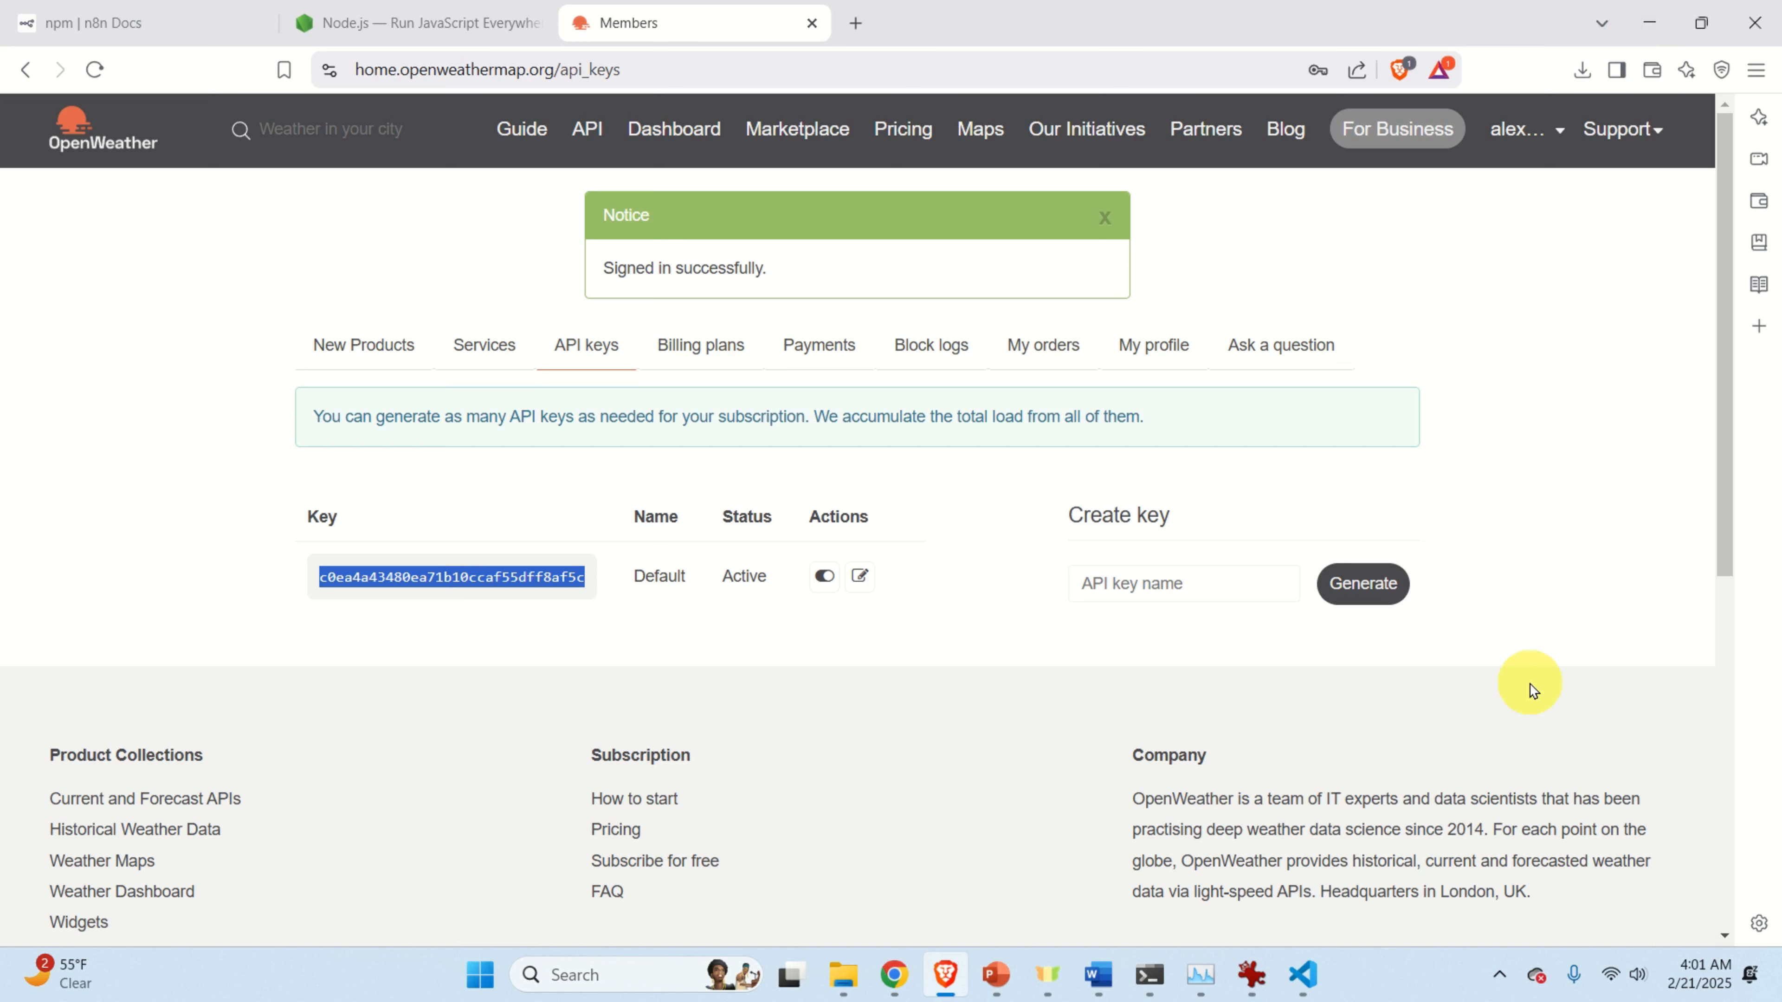
pyautogui.click(1649, 22)
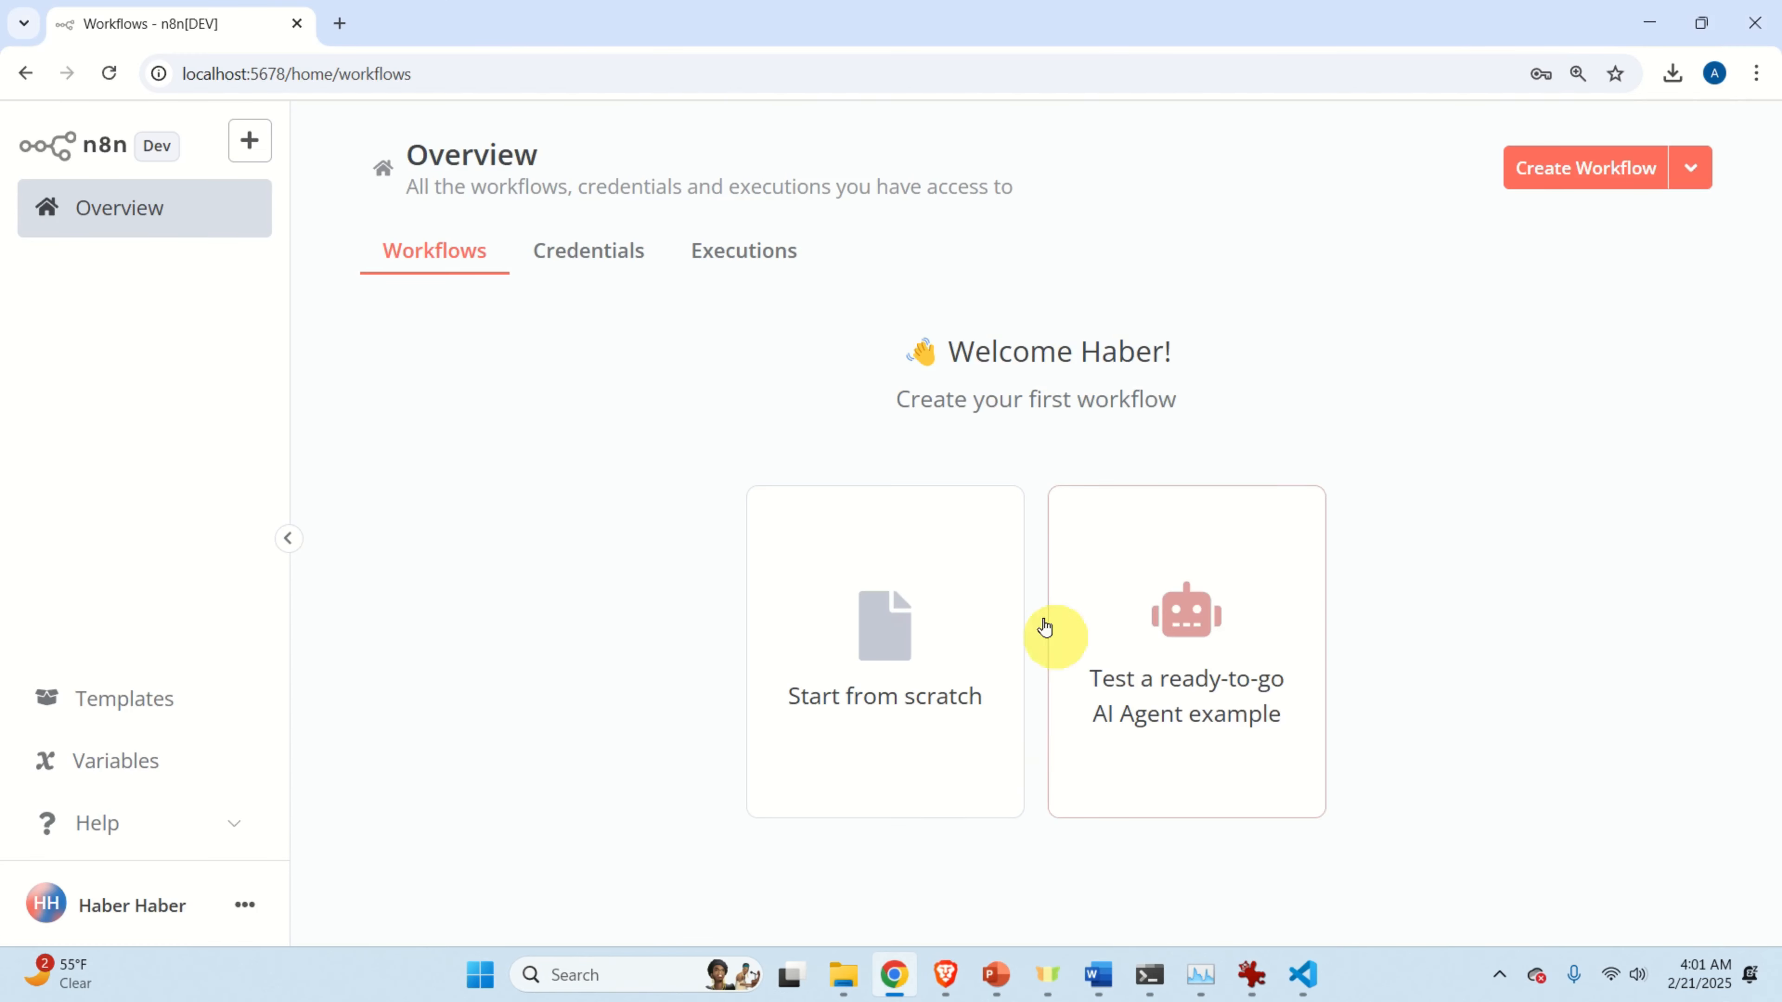
pyautogui.click(888, 679)
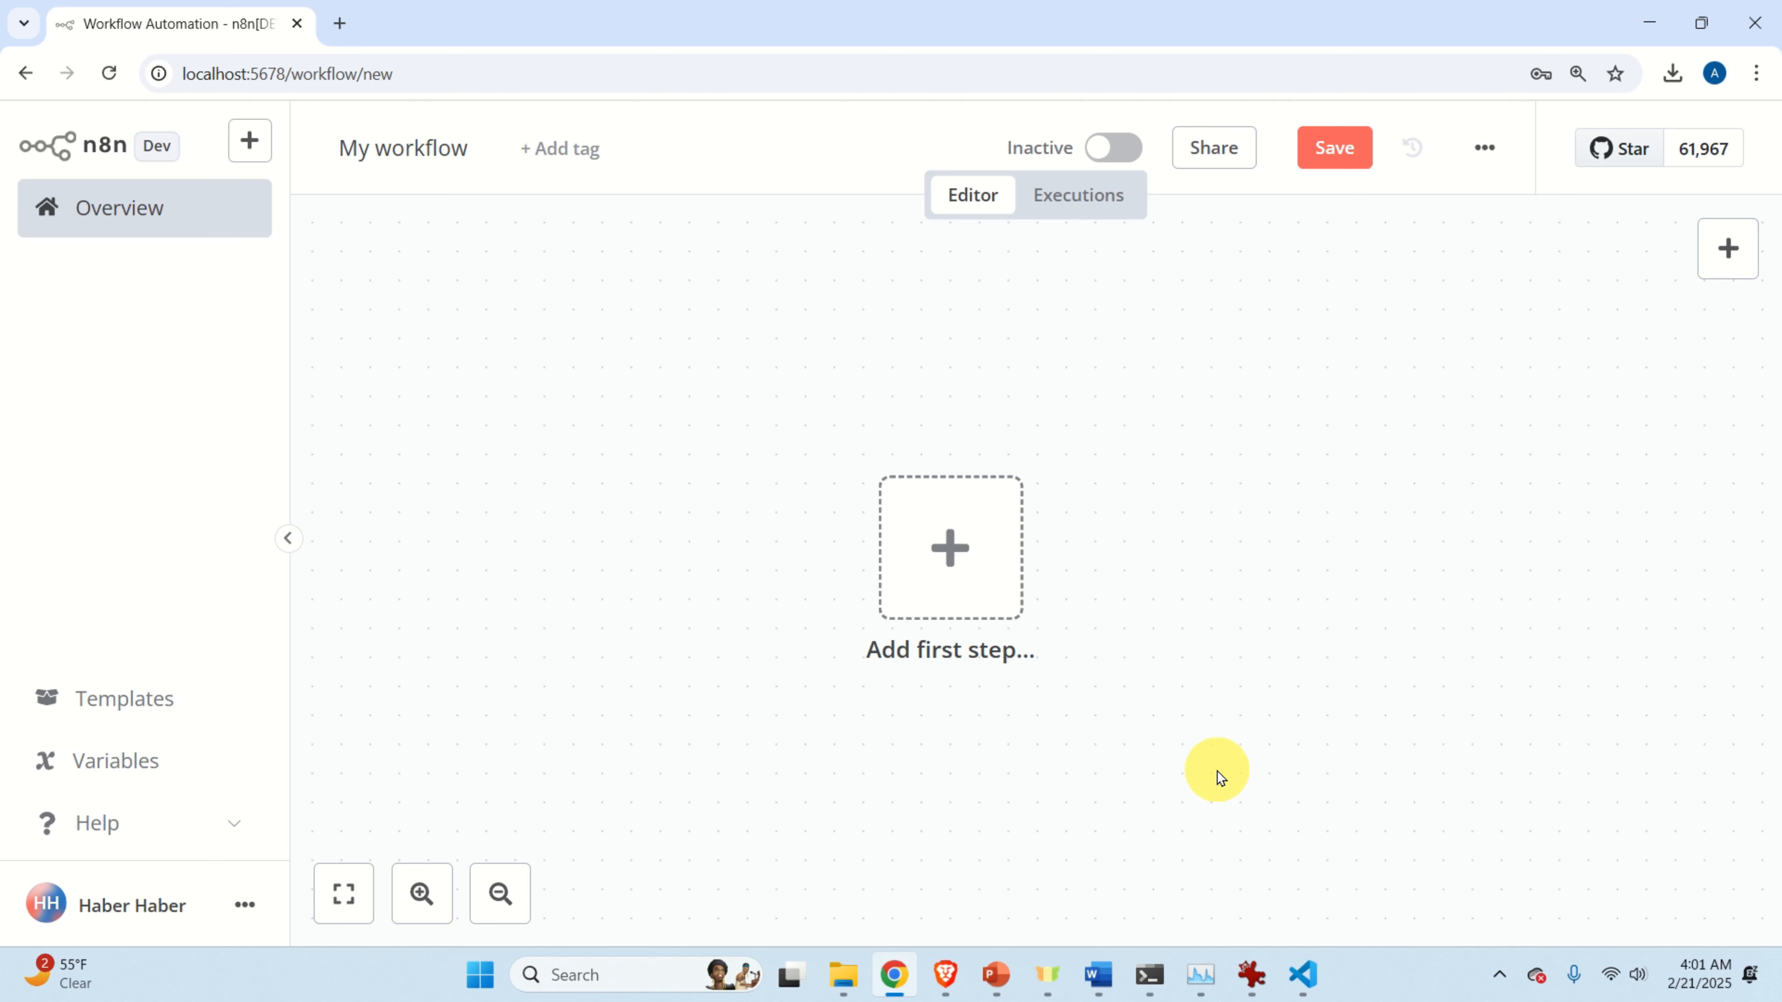
# Add a 'When Executed by Another Workflow' trigger and bring up the next-step choices after it.
pyautogui.click(955, 546)
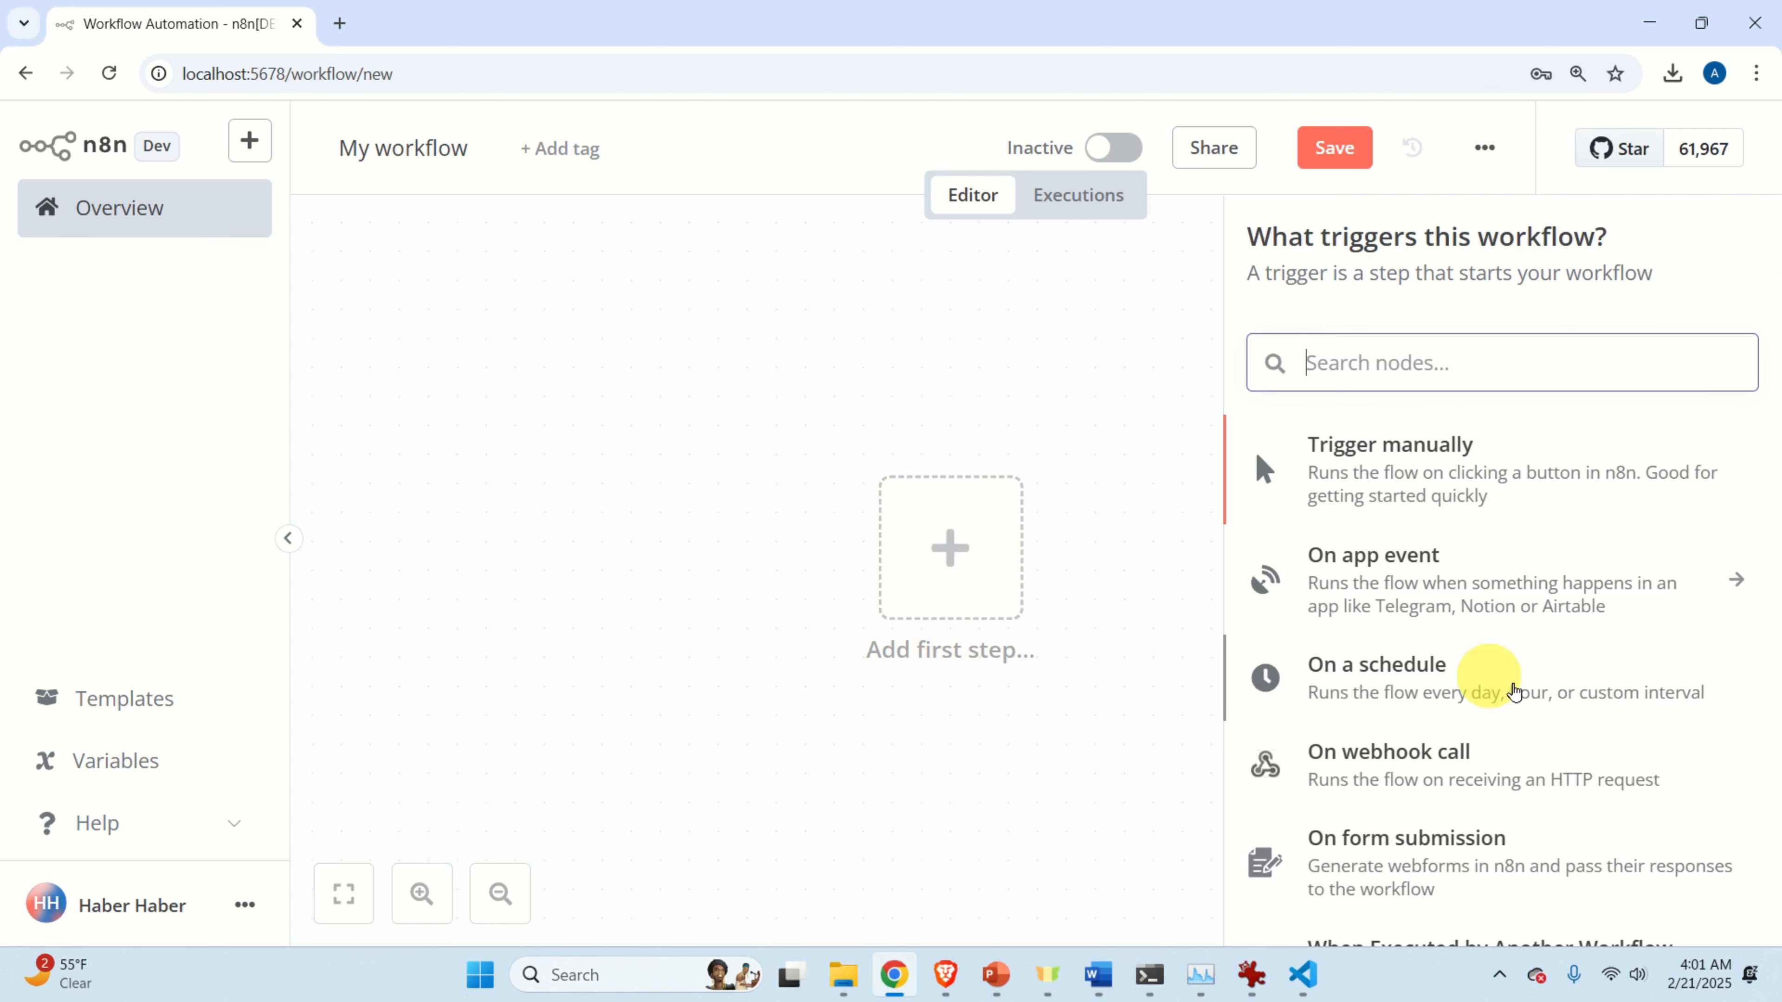
pyautogui.scroll(-2, 1586, 737)
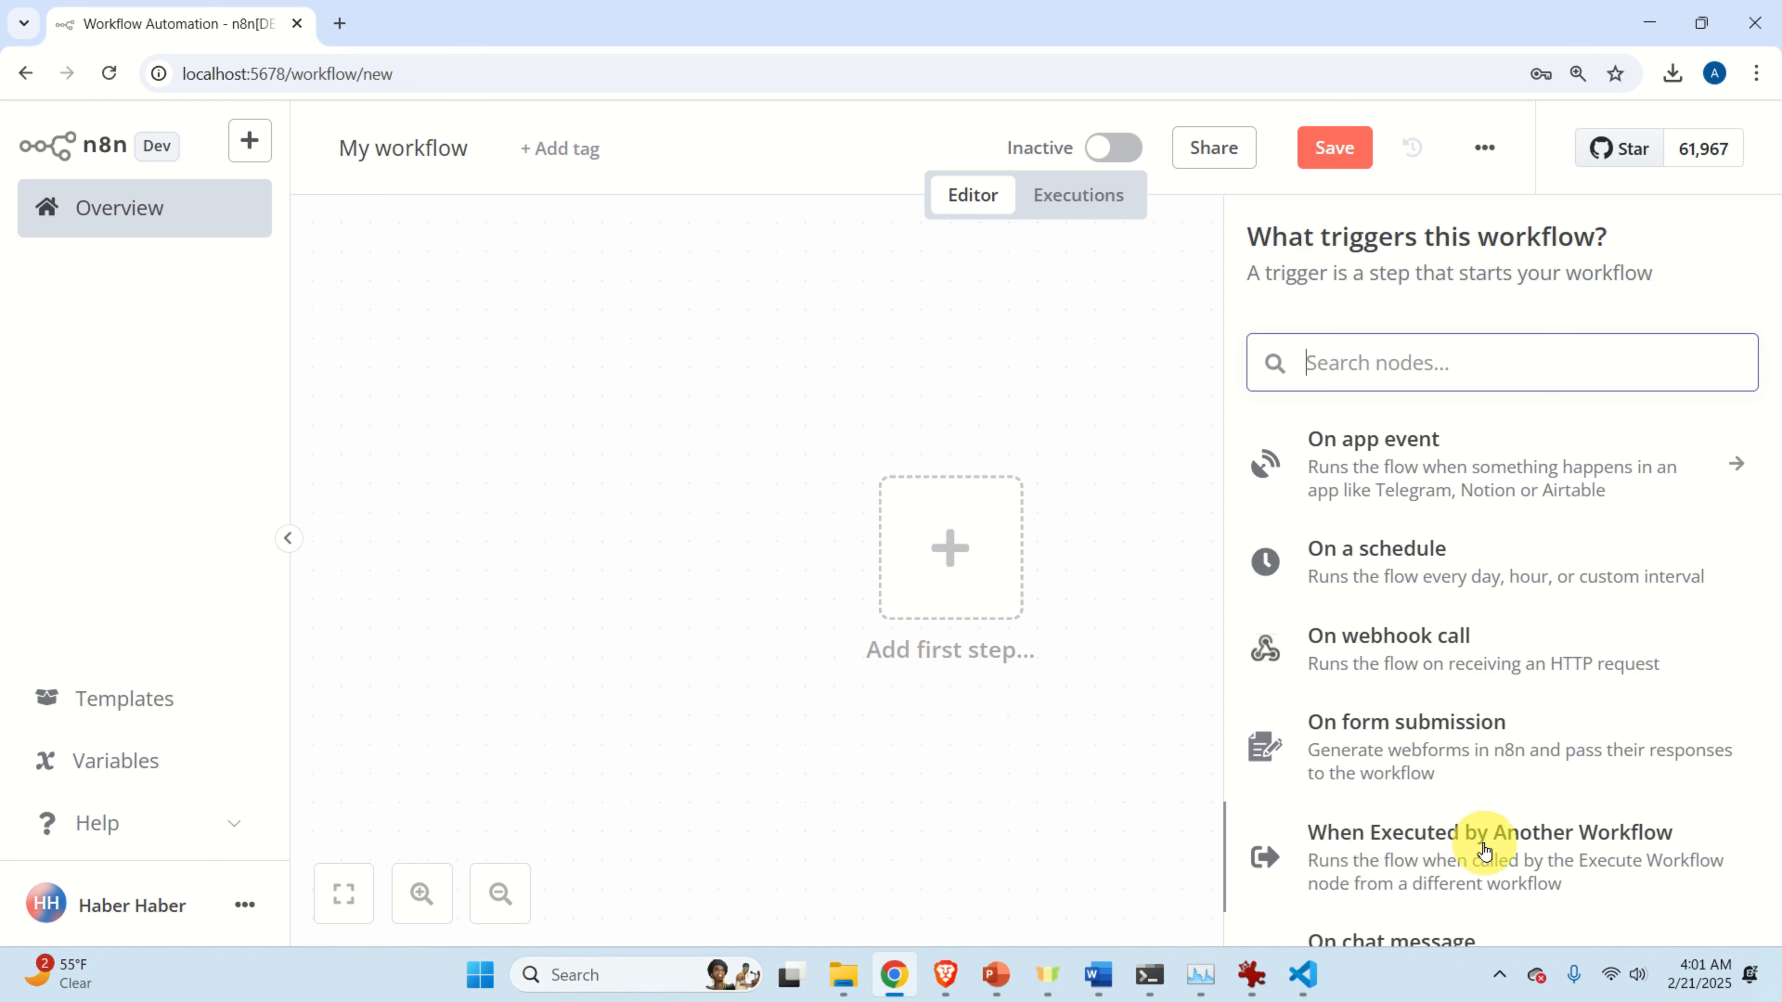
pyautogui.click(1440, 848)
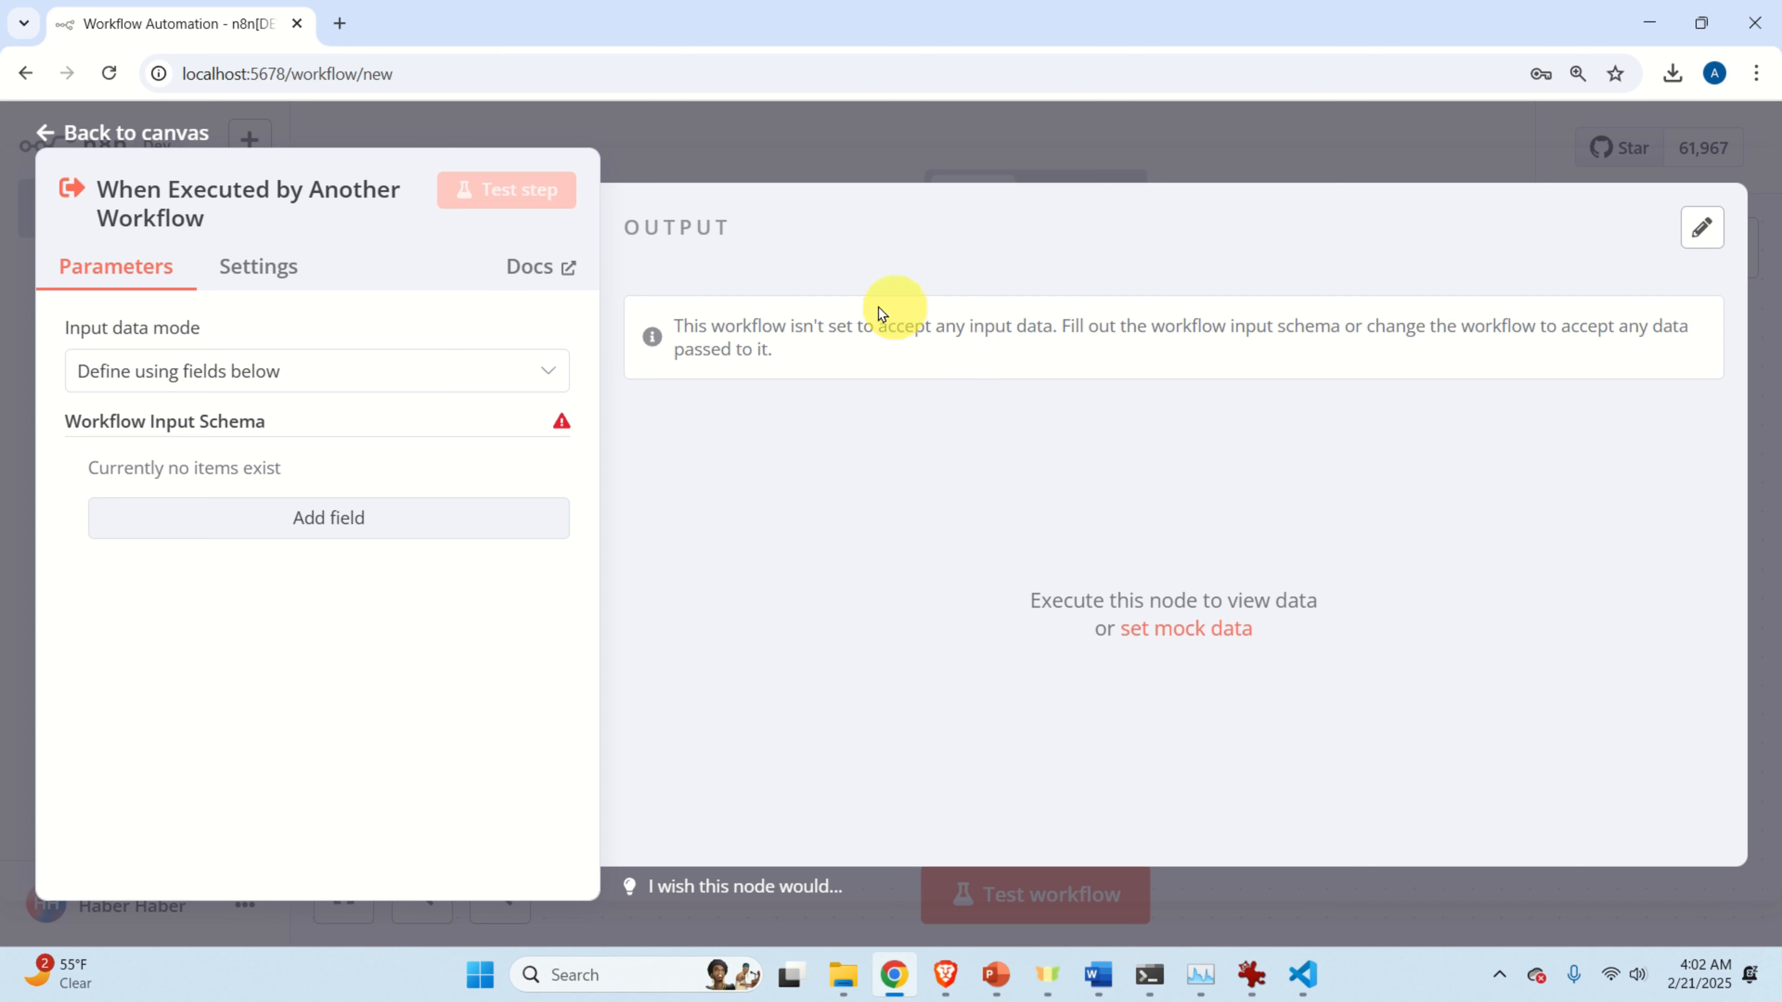
pyautogui.click(784, 162)
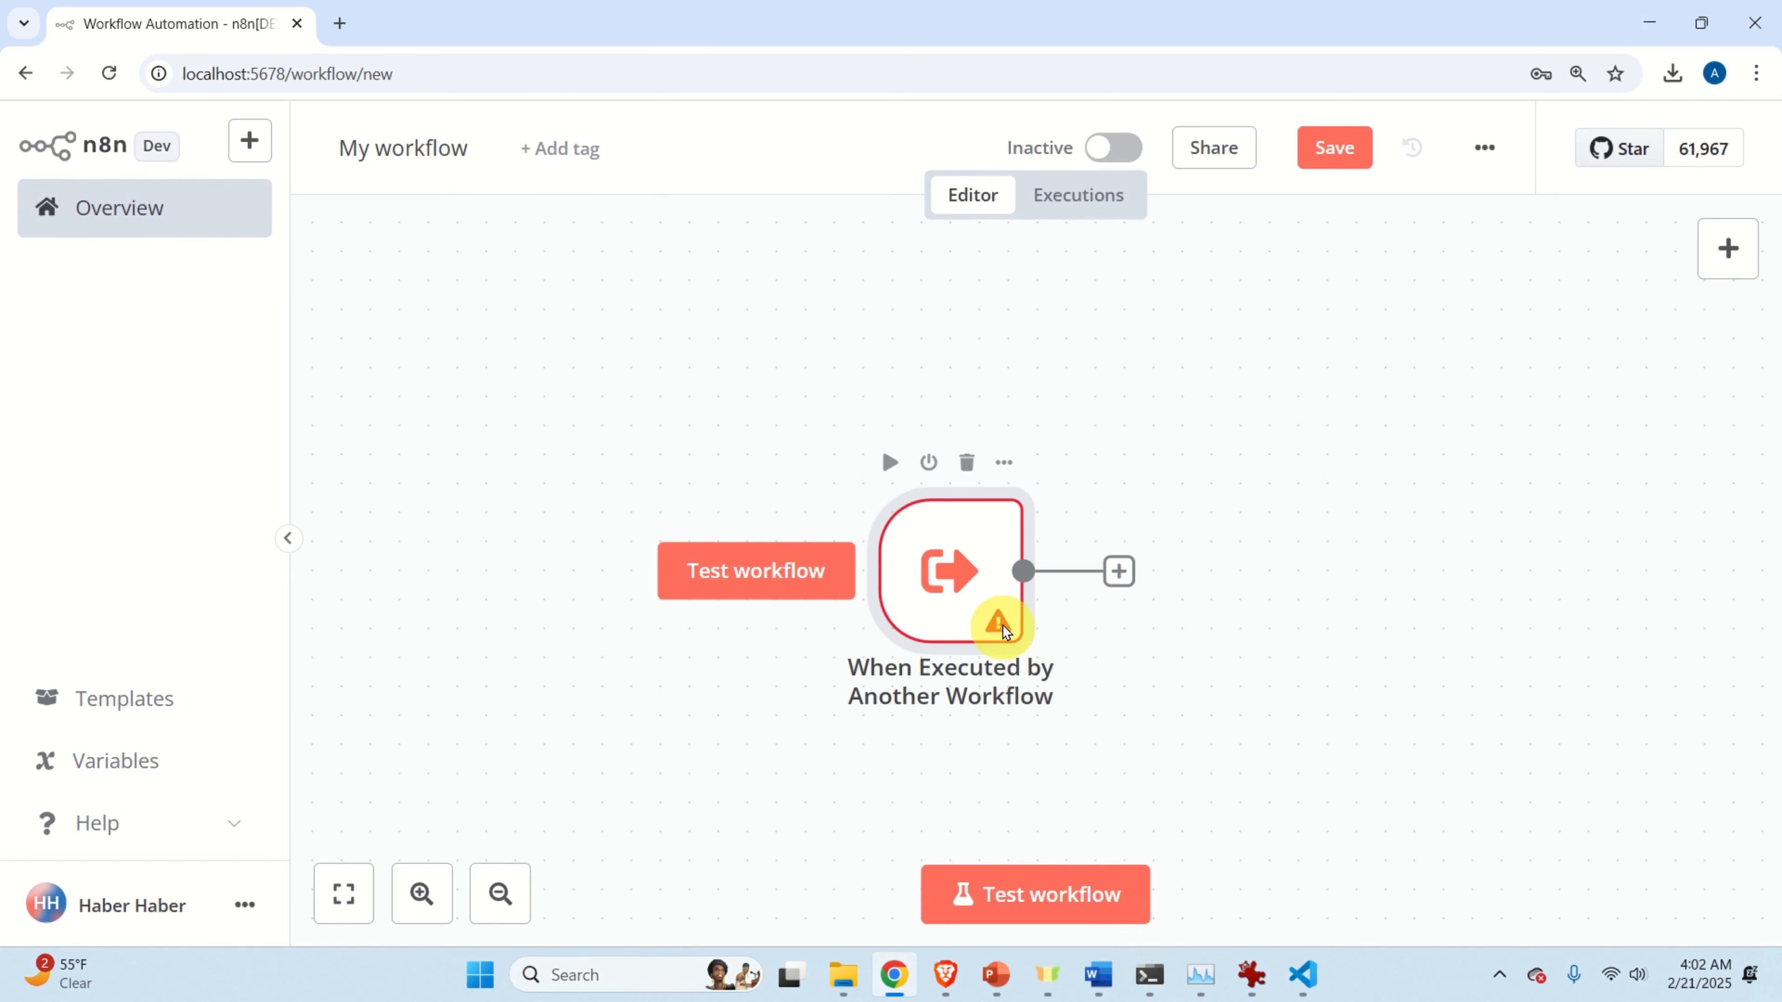
pyautogui.moveTo(1002, 623)
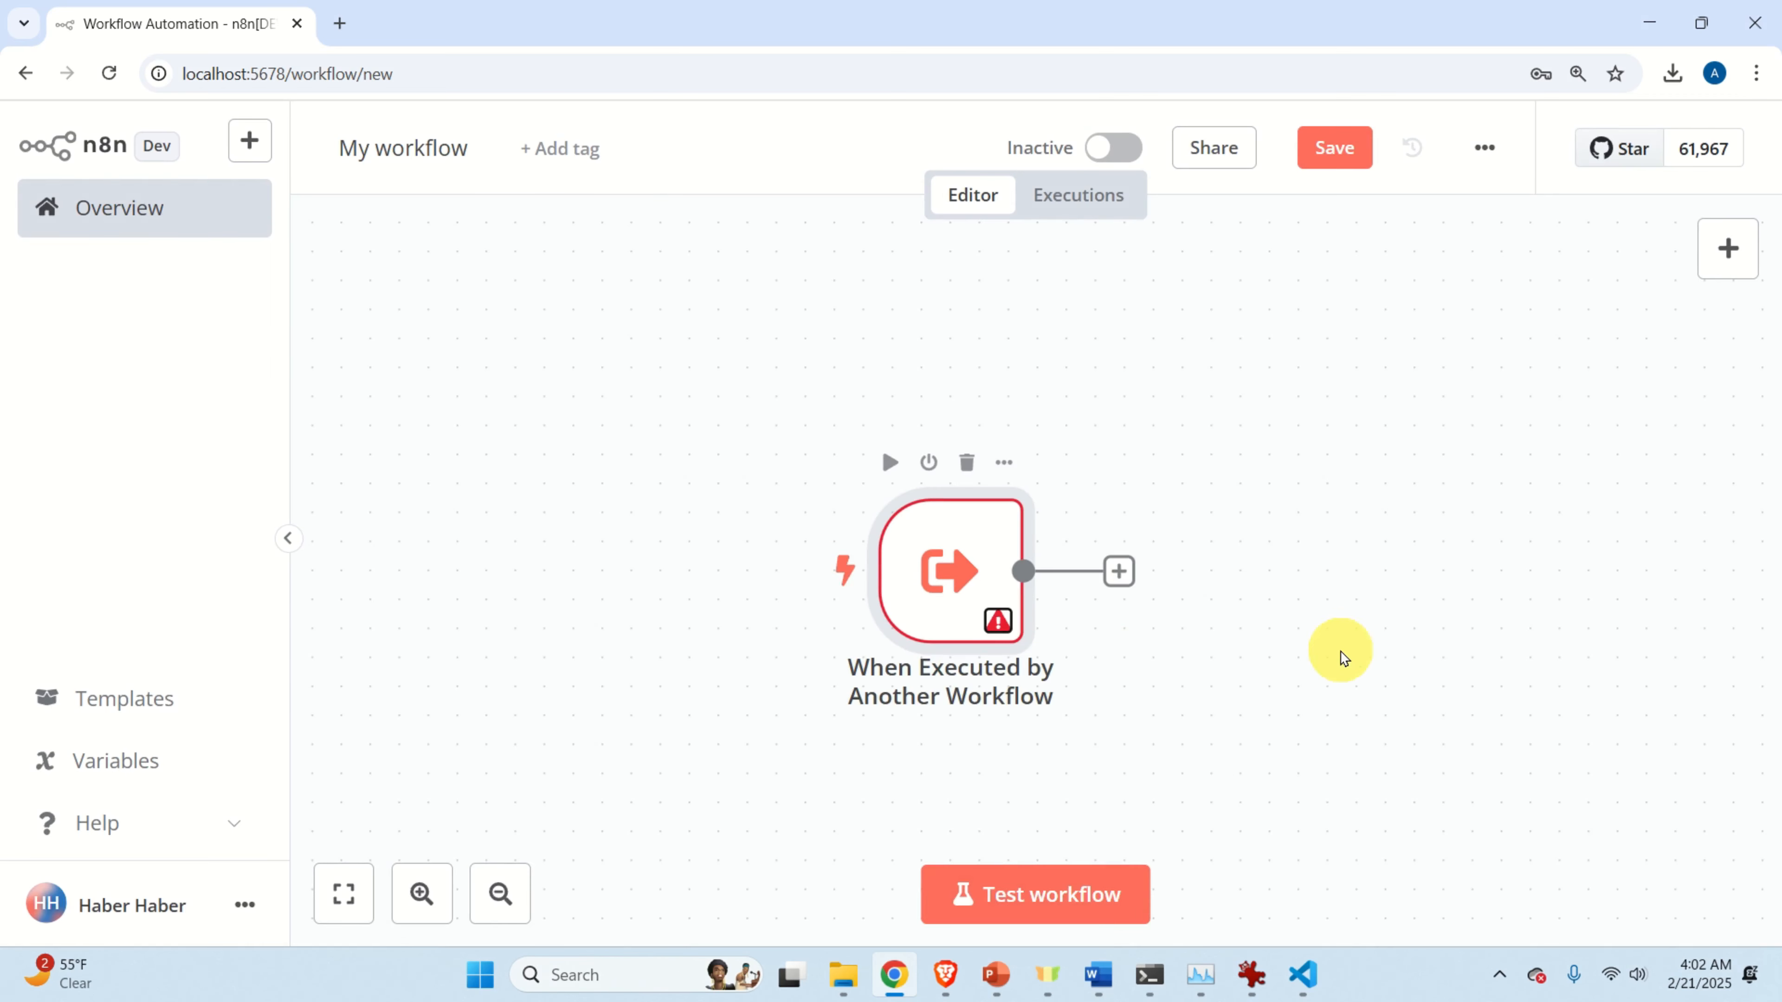
pyautogui.moveTo(1344, 649); pyautogui.dragTo(1002, 574)
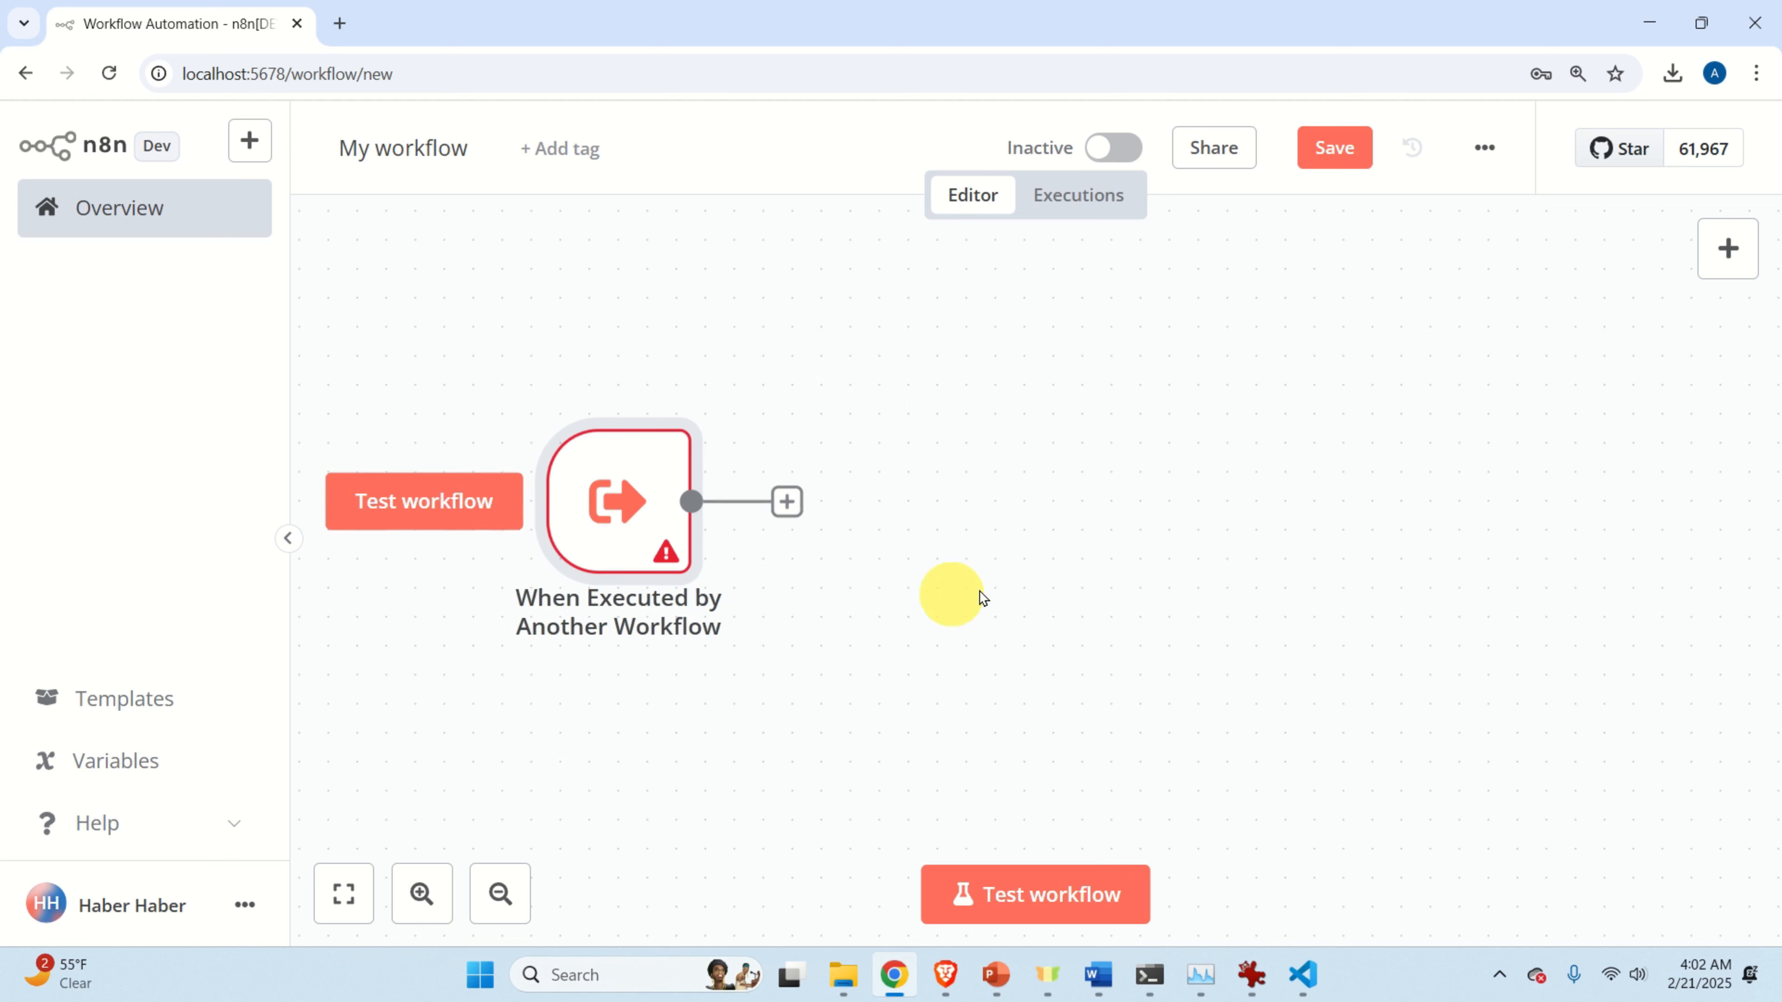
pyautogui.moveTo(728, 597)
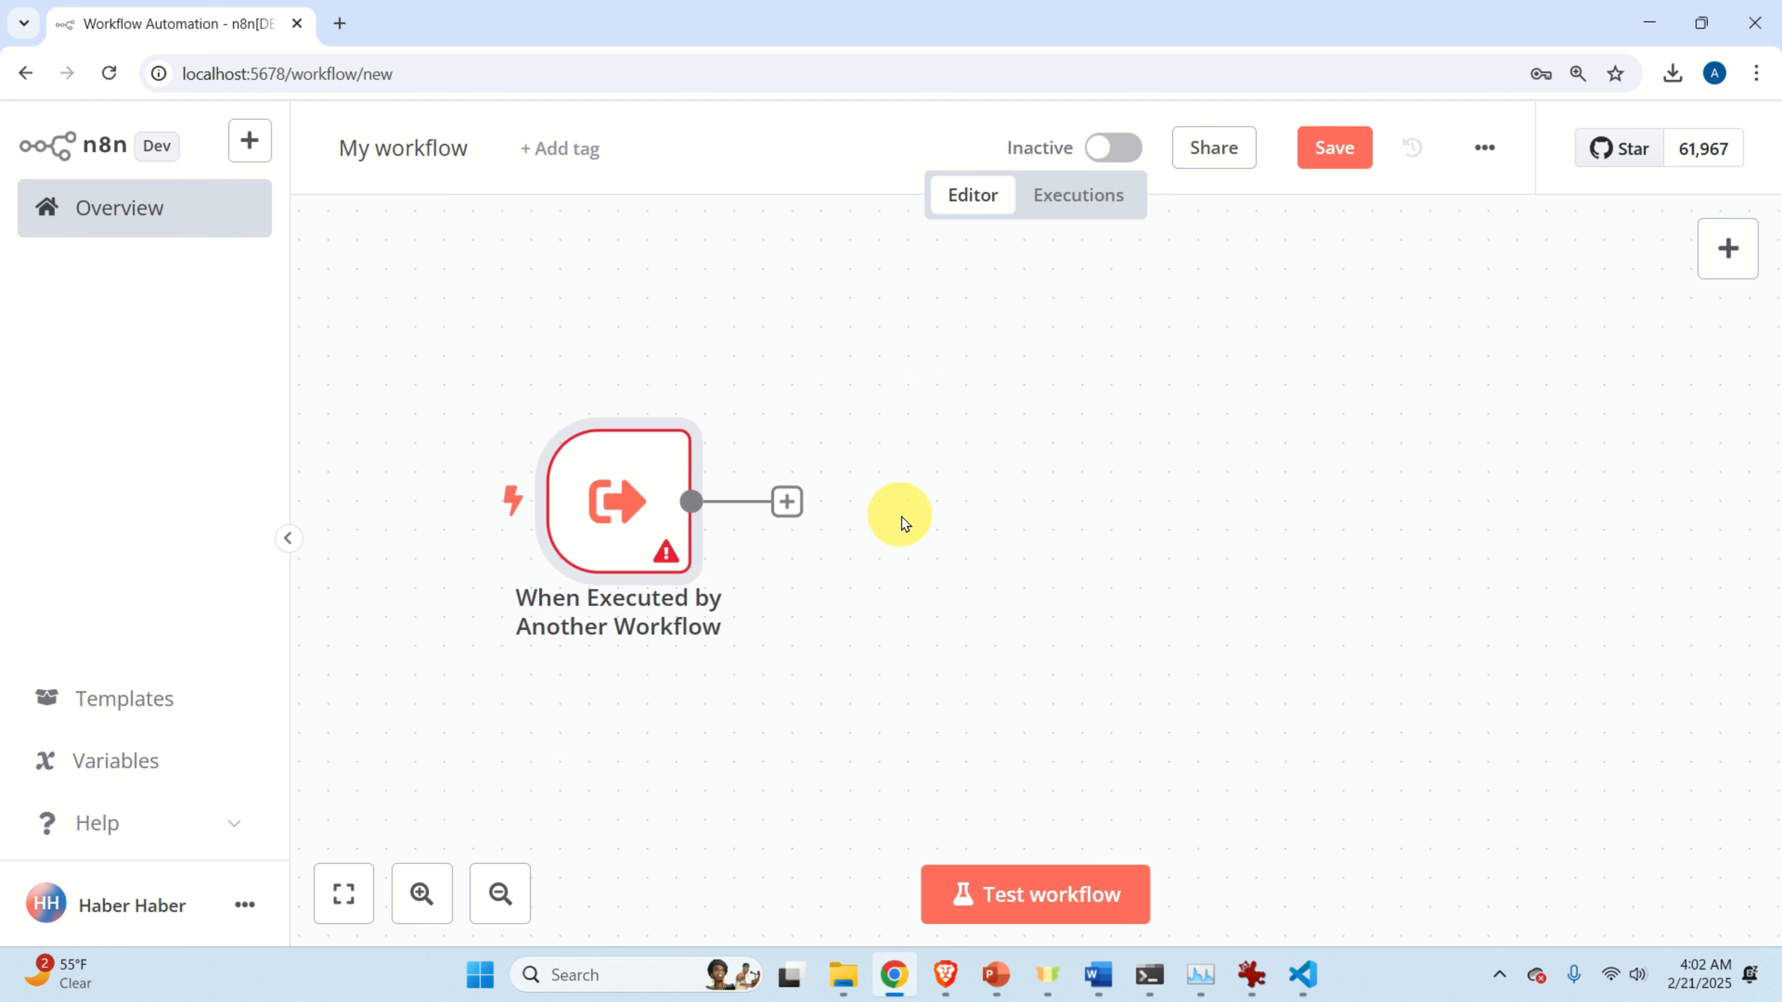
pyautogui.click(786, 503)
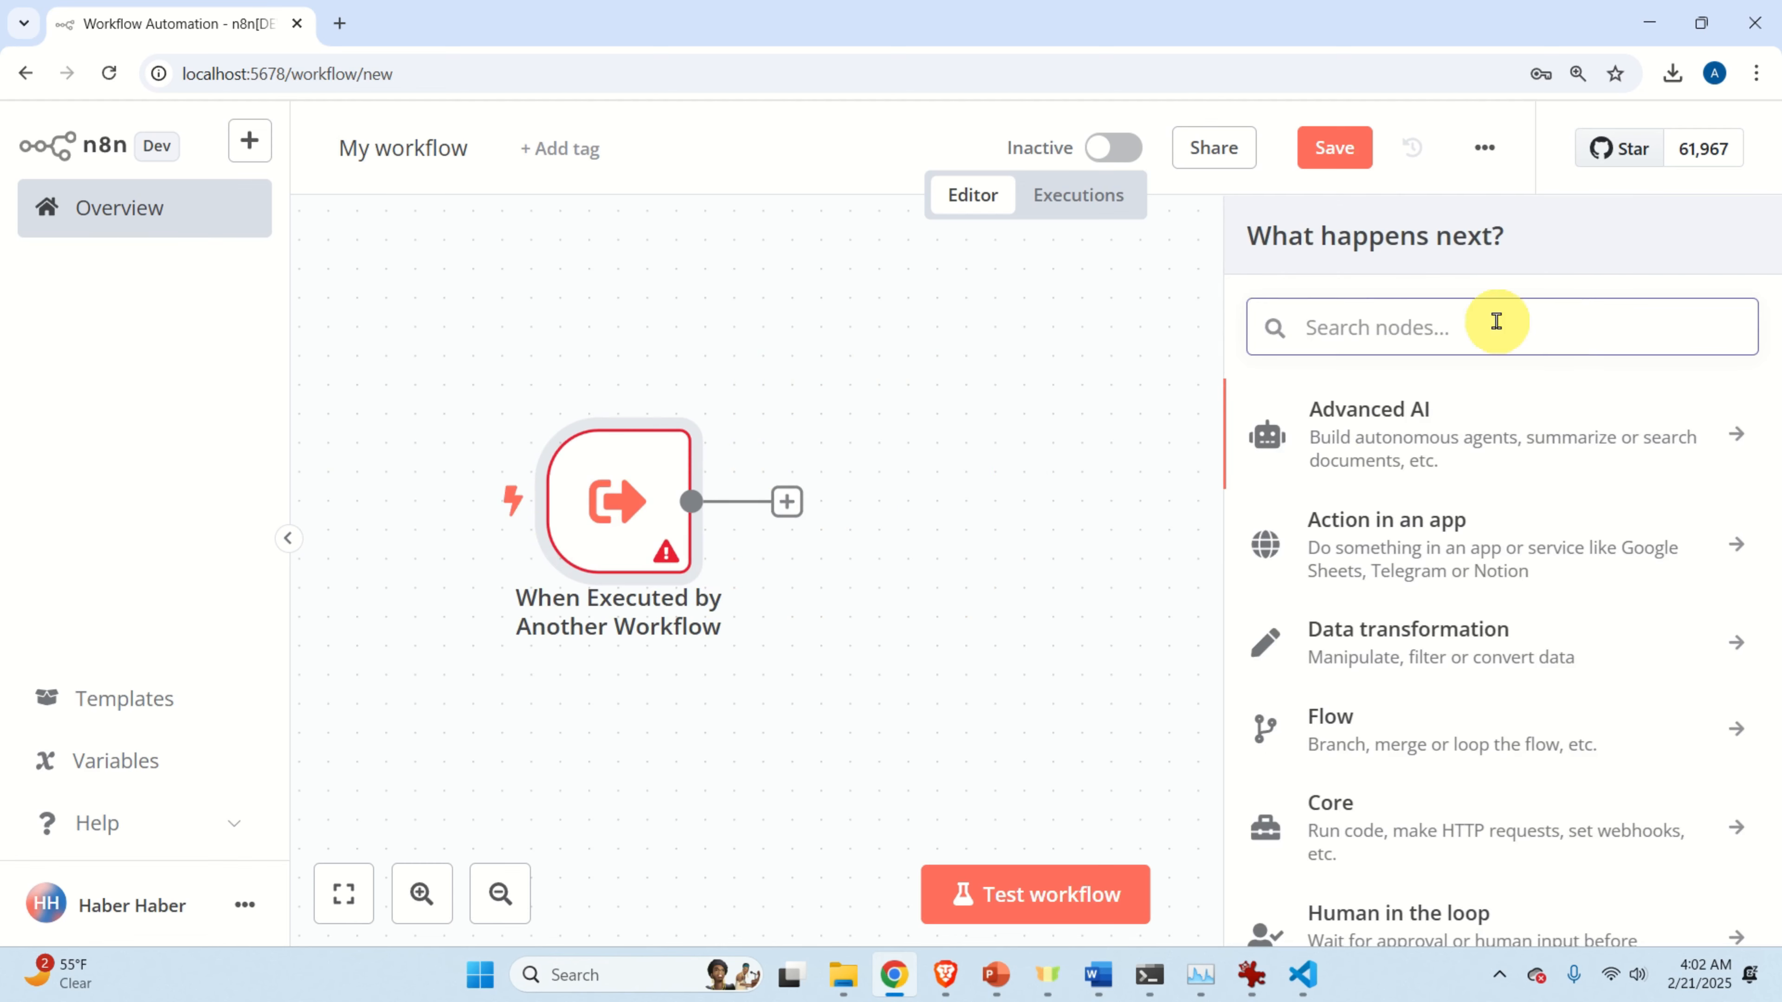
# Add an Edit Fields (Set) node after the trigger with a new field named 'city name'.
pyautogui.write('edit')
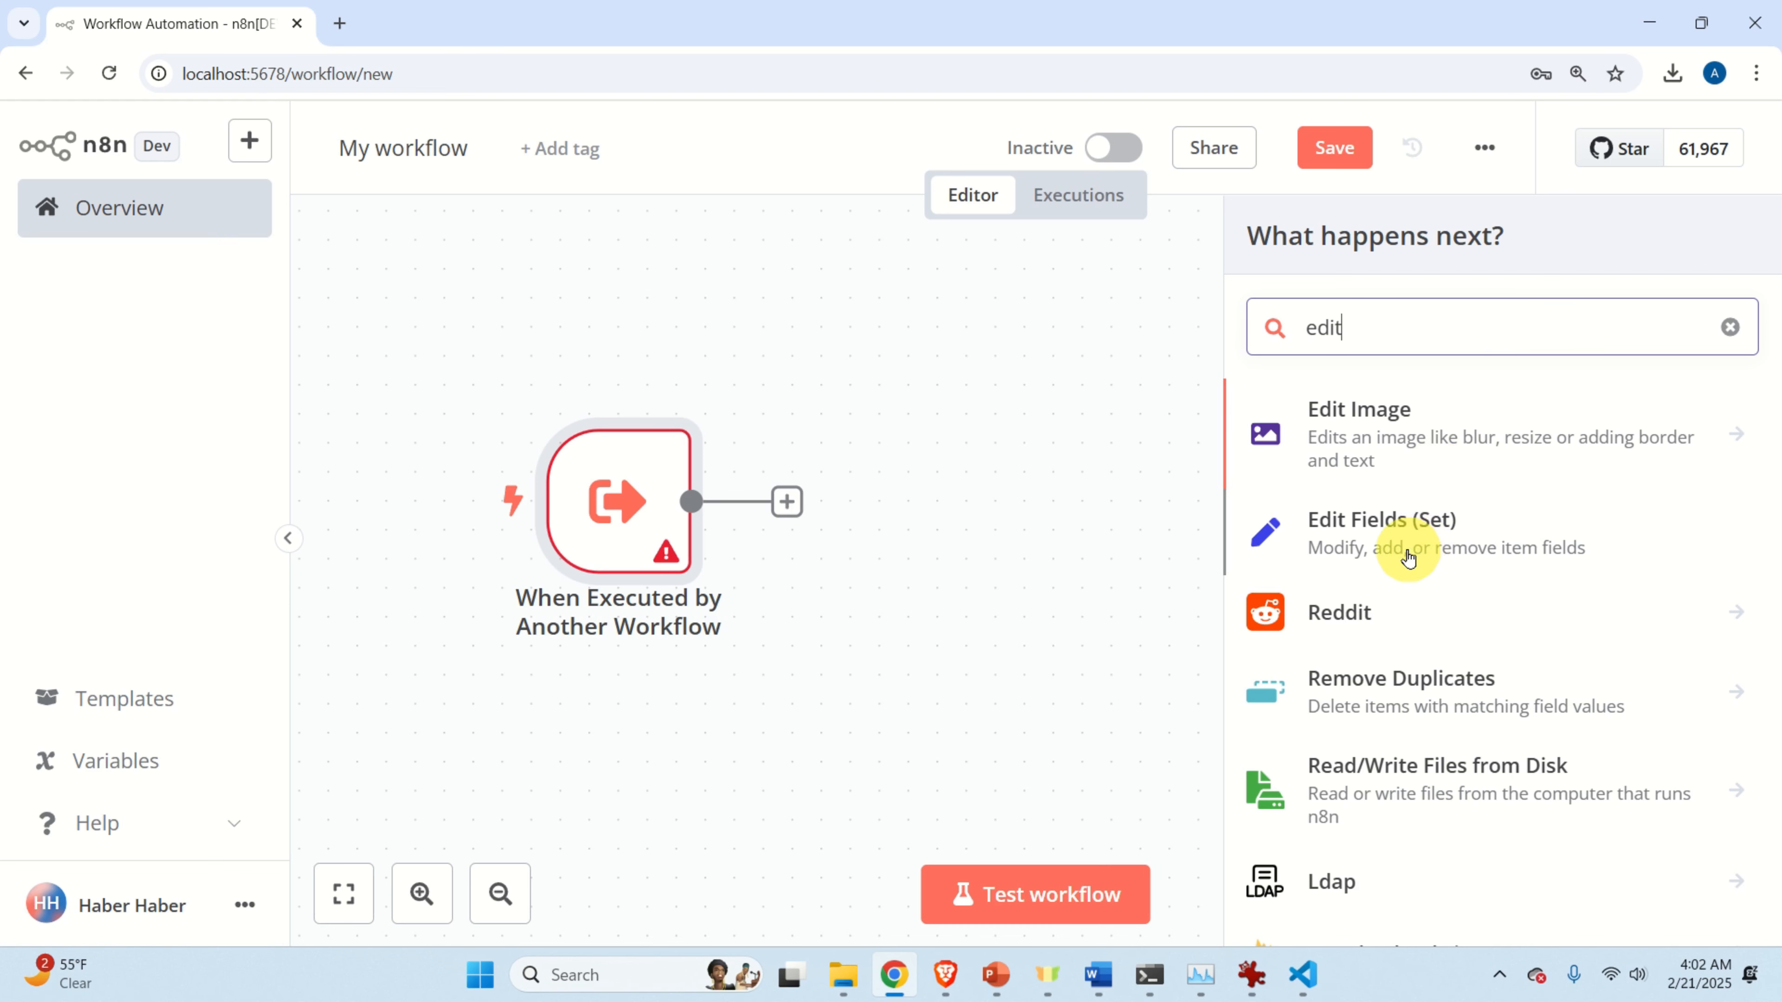
pyautogui.click(1408, 558)
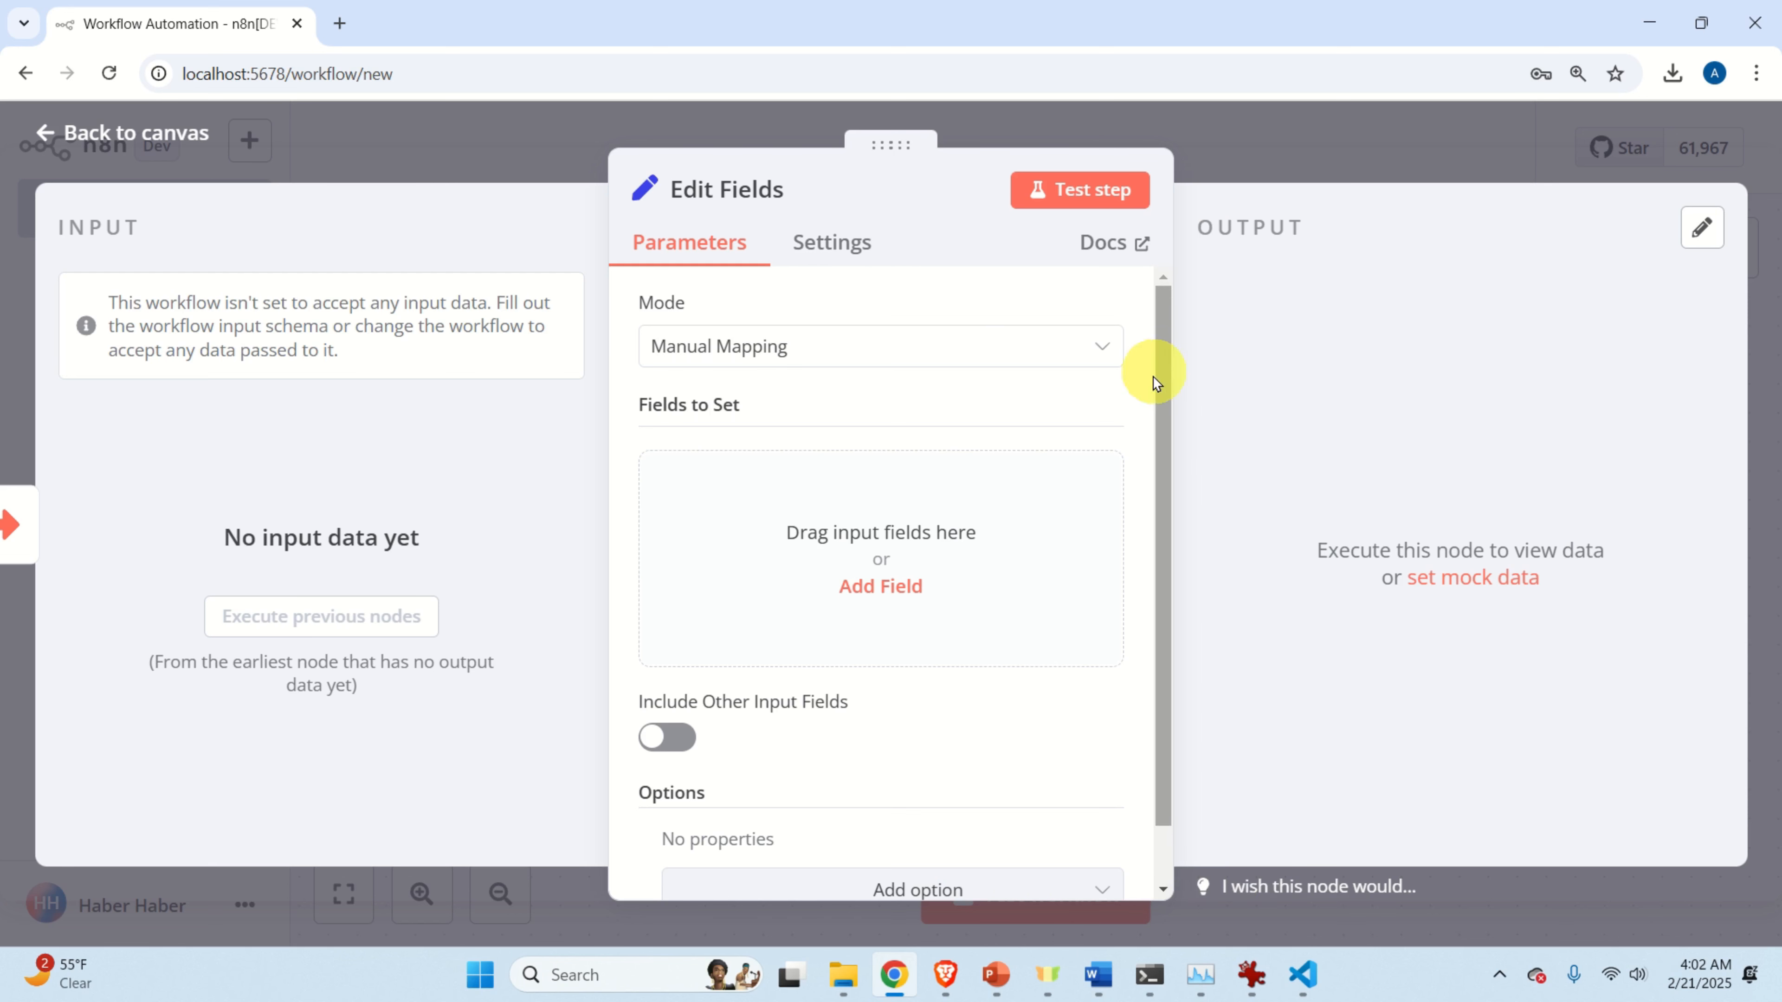
pyautogui.click(963, 583)
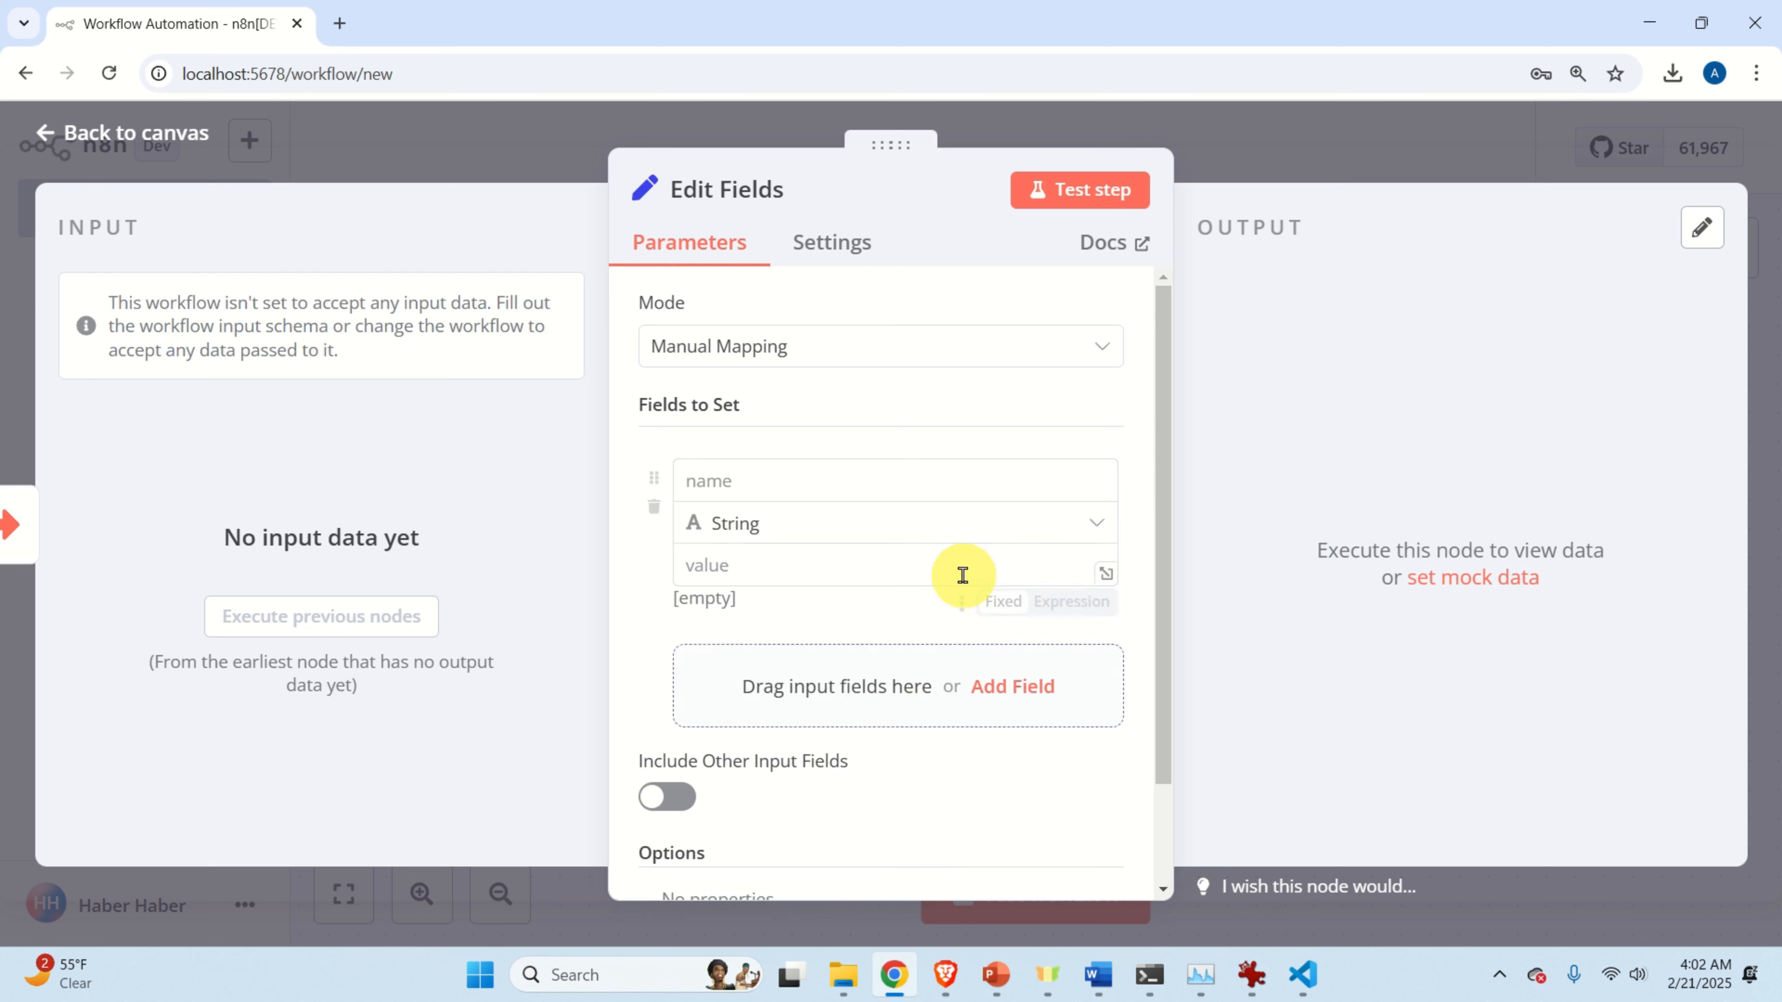
pyautogui.click(811, 480)
pyautogui.write('city name')
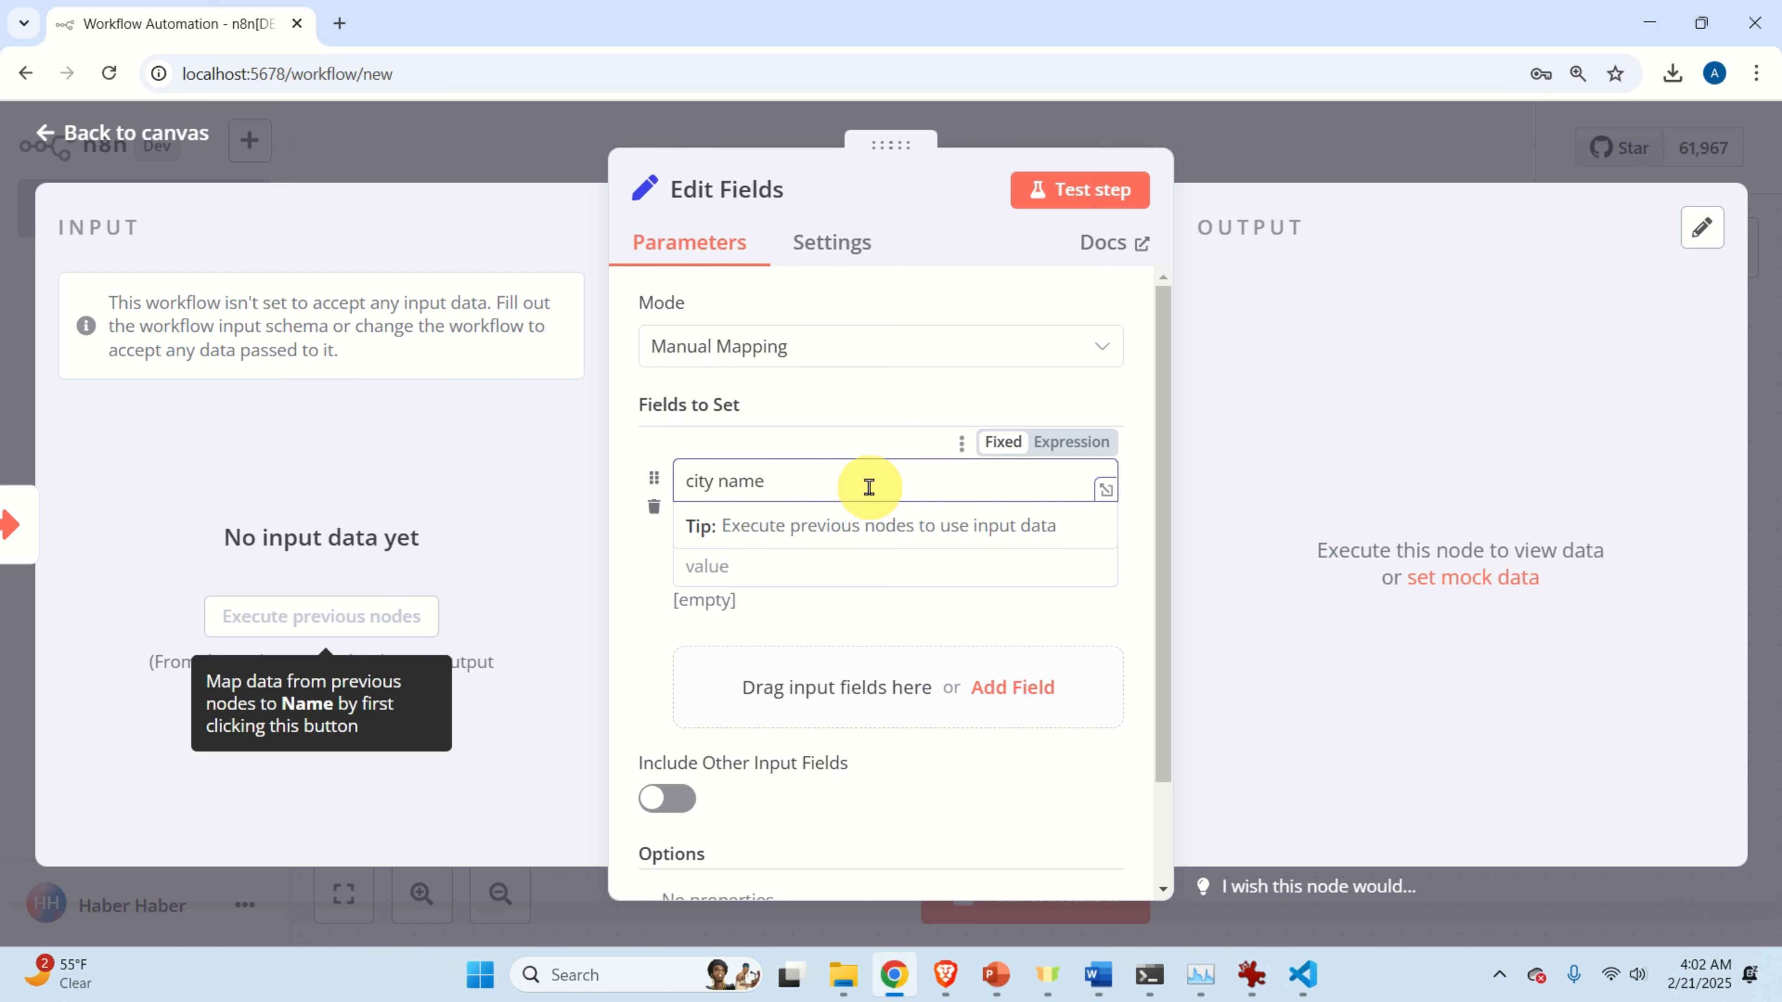
pyautogui.click(636, 596)
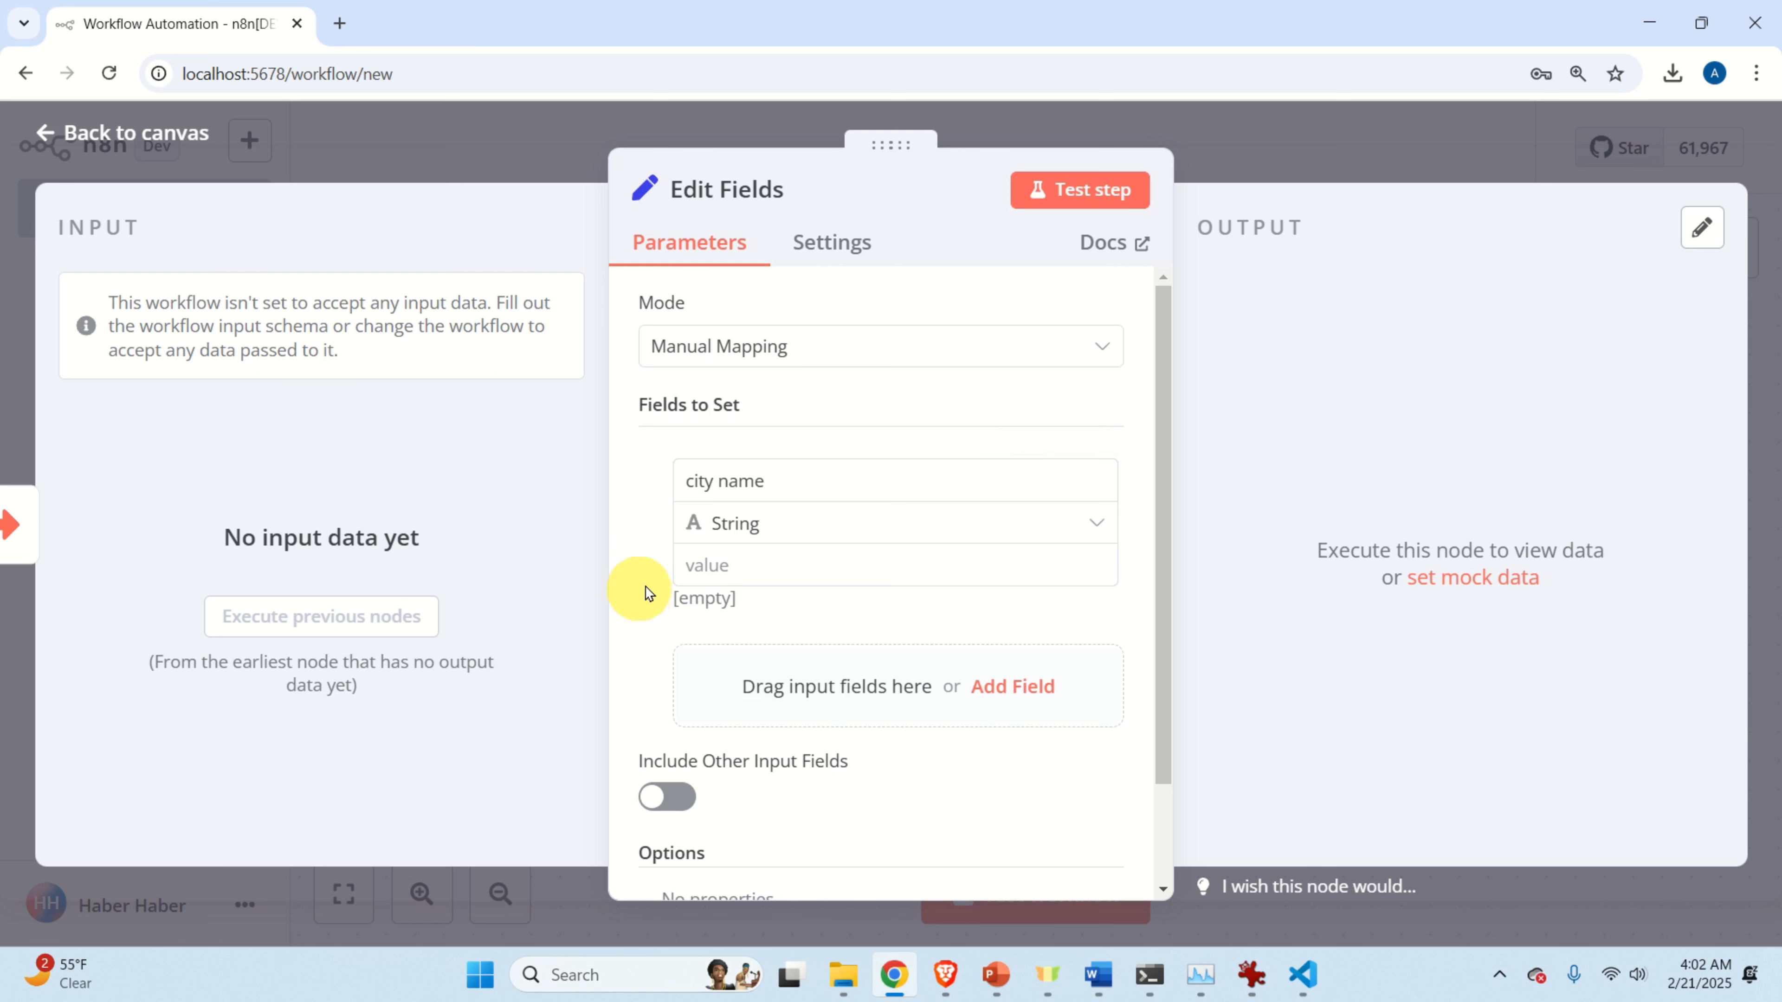
# Give the 'city name' field the value 'New York', then reopen the Edit Fields node from the canvas.
pyautogui.click(821, 570)
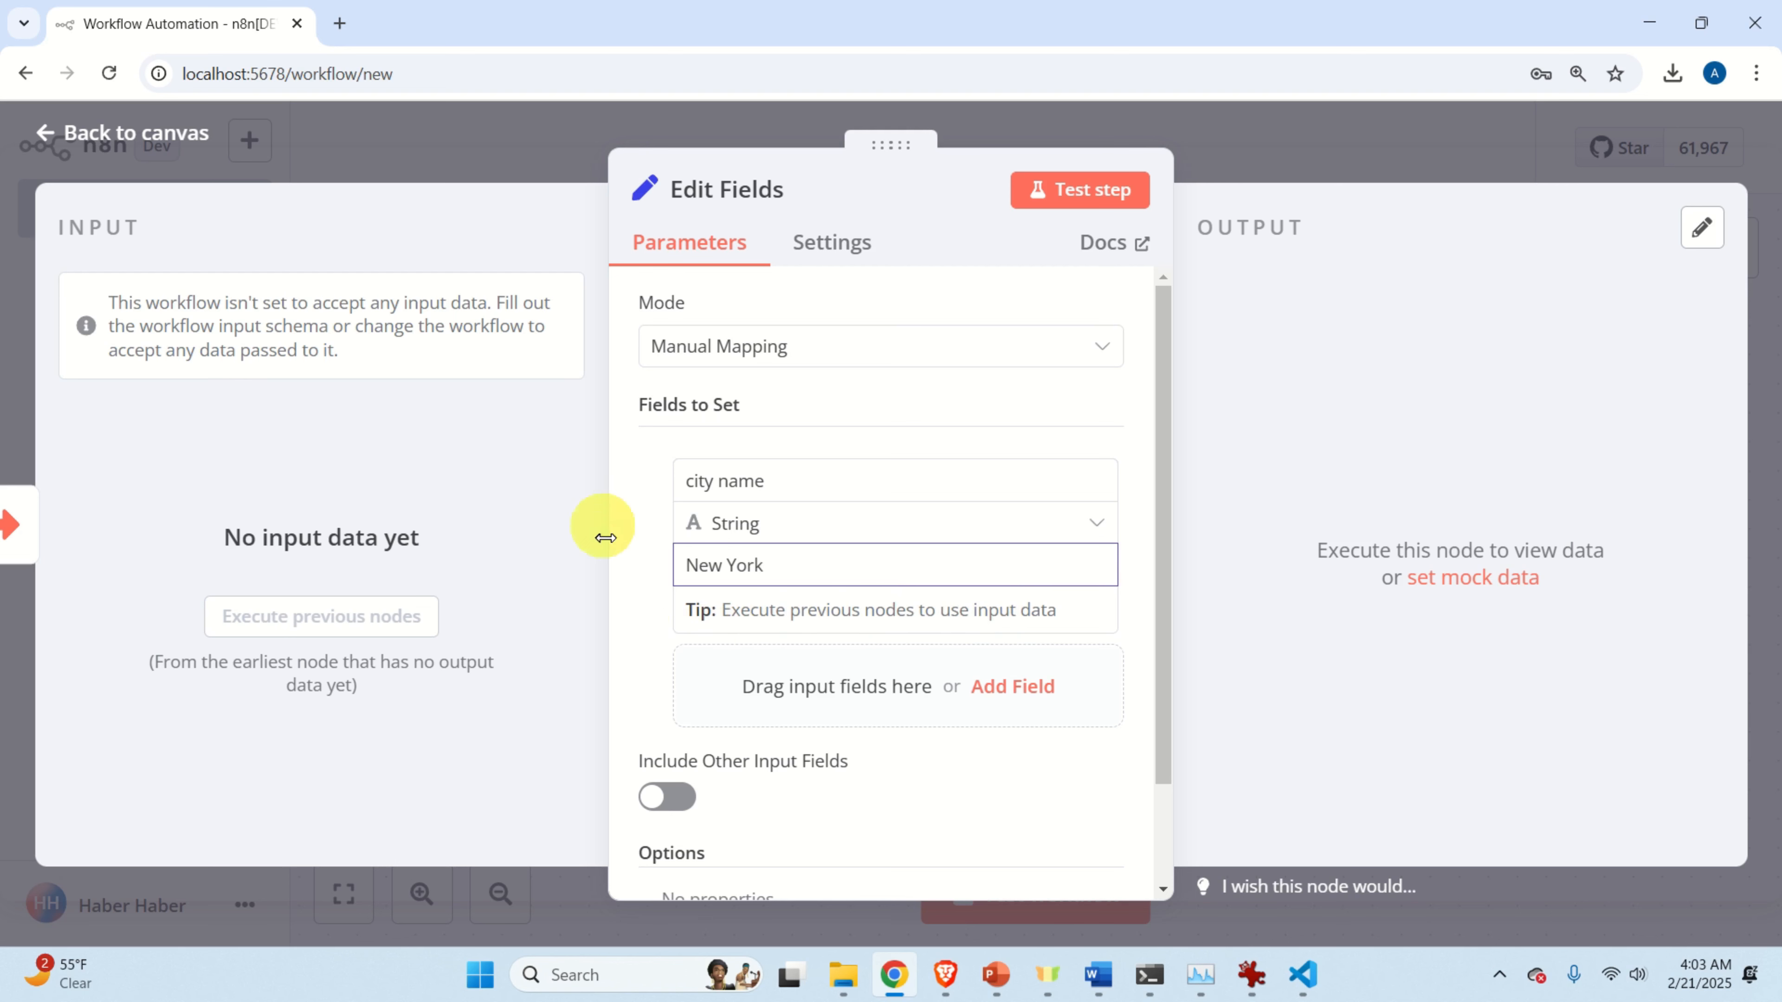
pyautogui.click(631, 581)
pyautogui.scroll(-2, 755, 570)
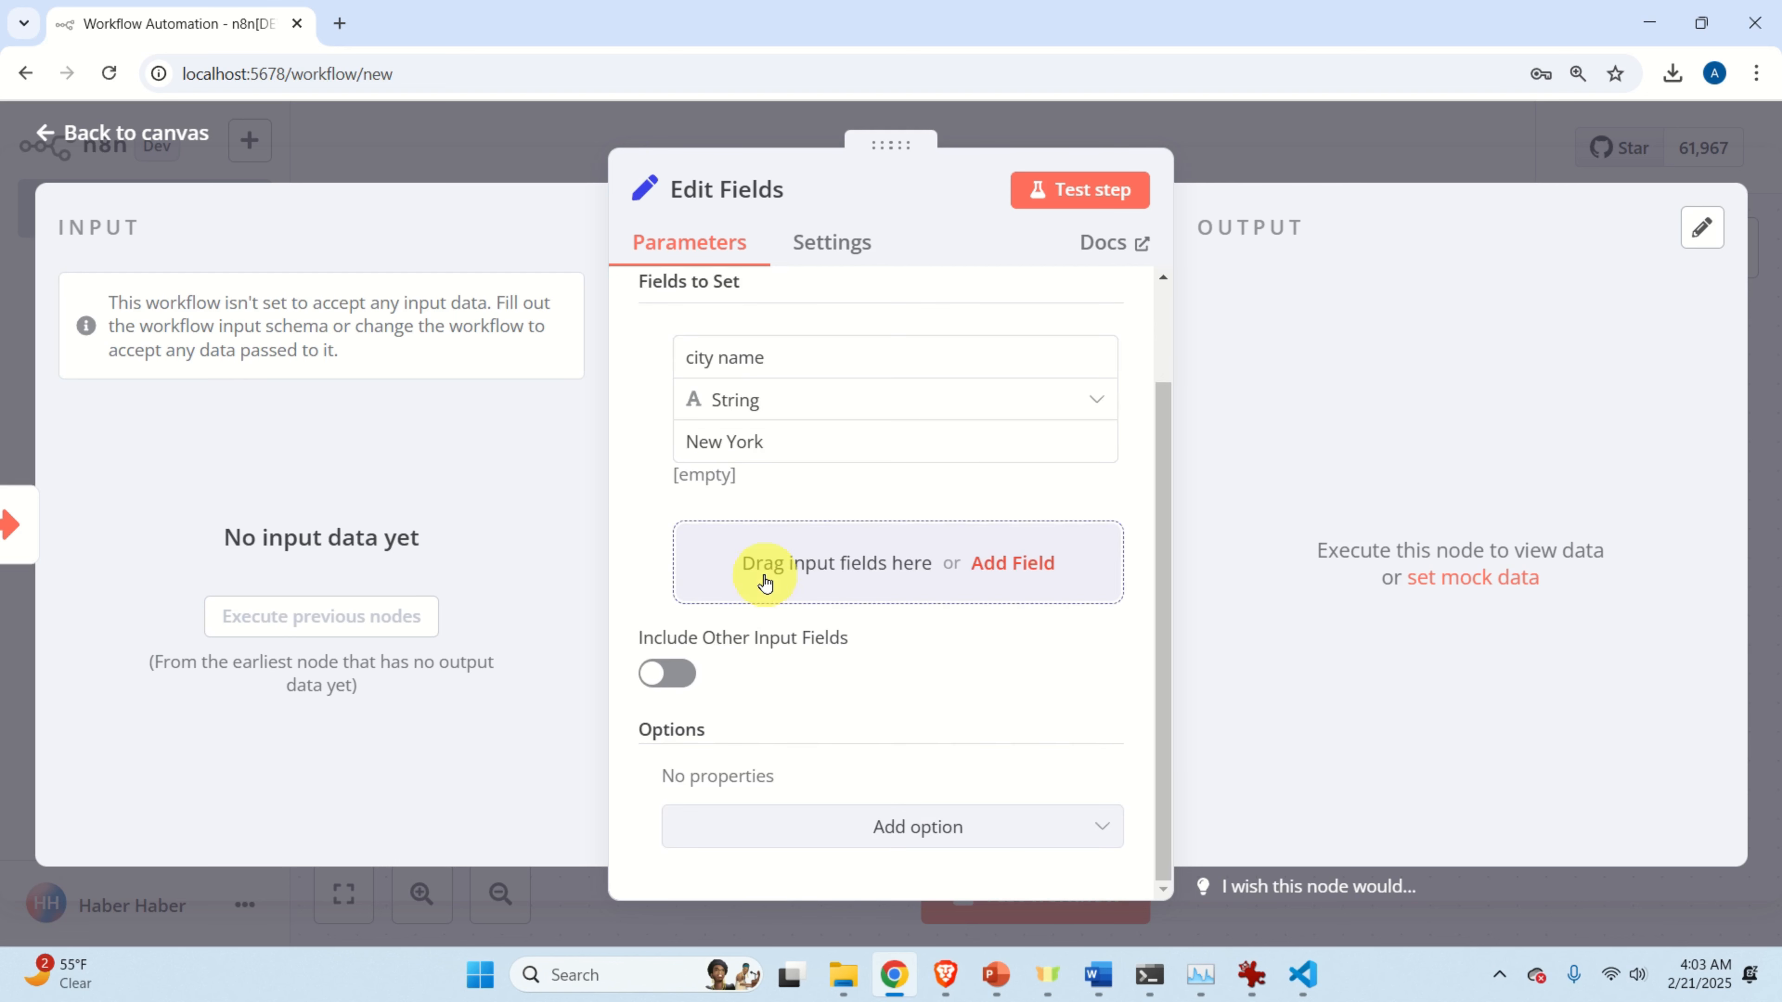
pyautogui.scroll(2, 1081, 738)
pyautogui.scroll(1, 1082, 738)
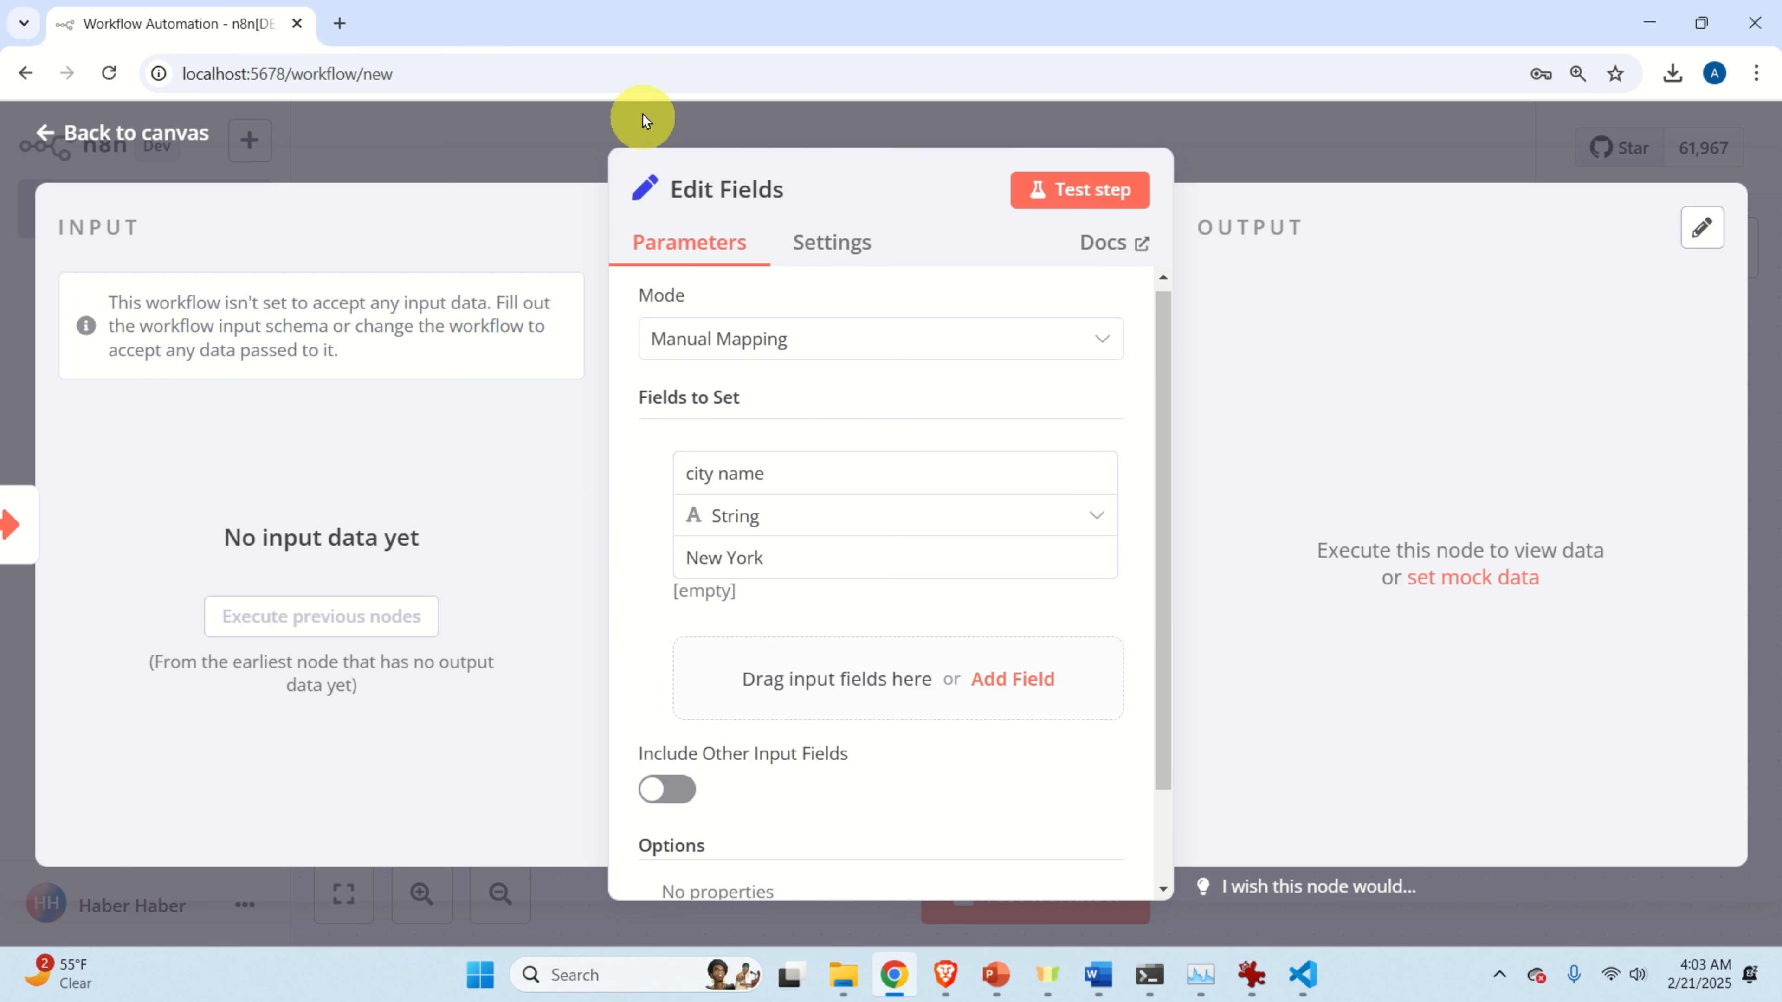
pyautogui.click(146, 149)
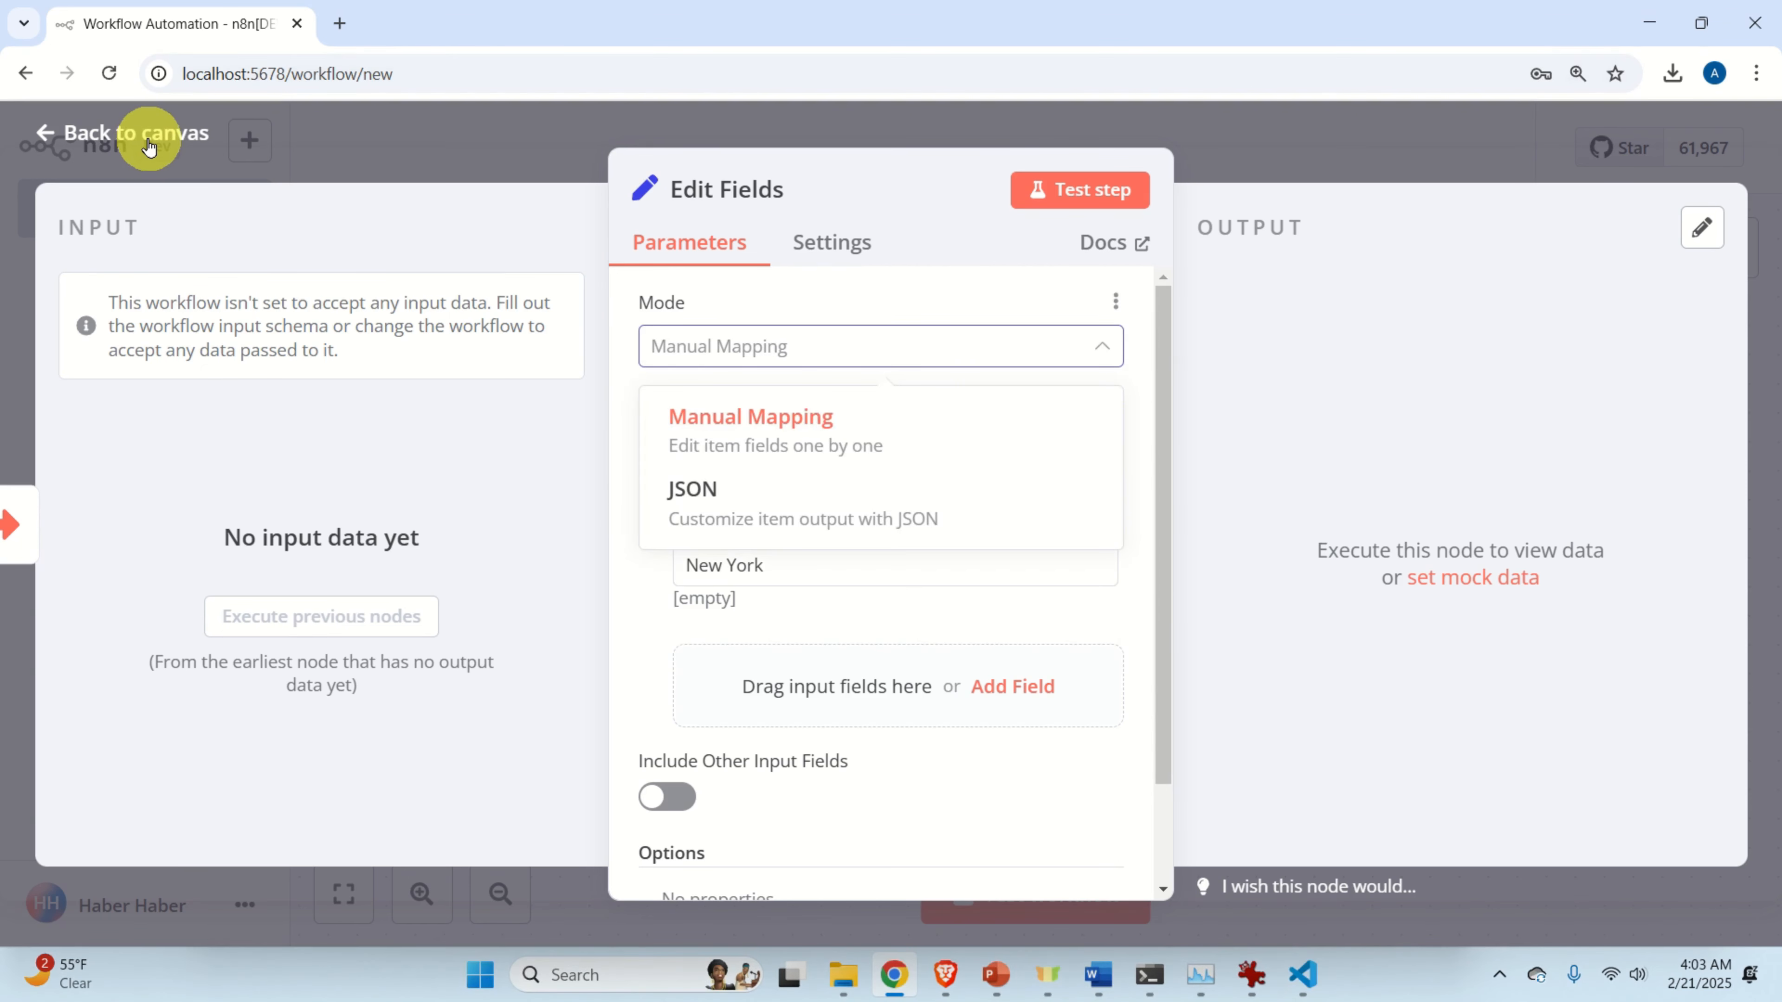
pyautogui.click(149, 145)
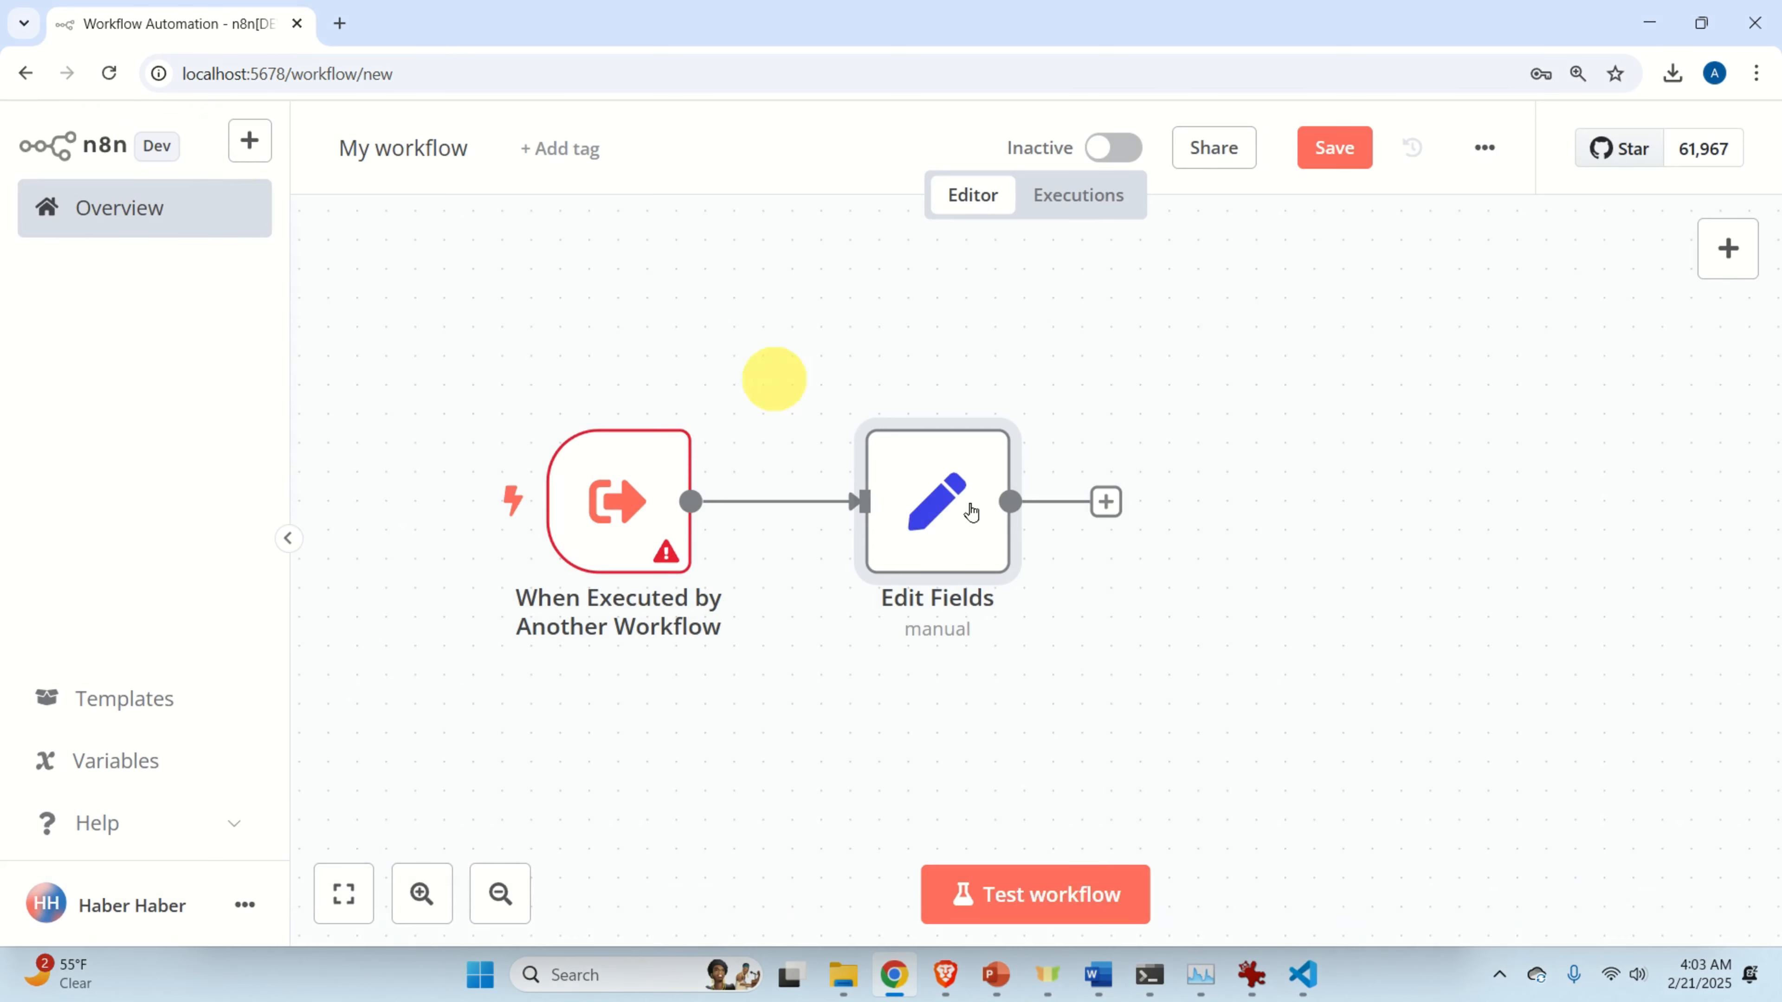
pyautogui.doubleClick(948, 515)
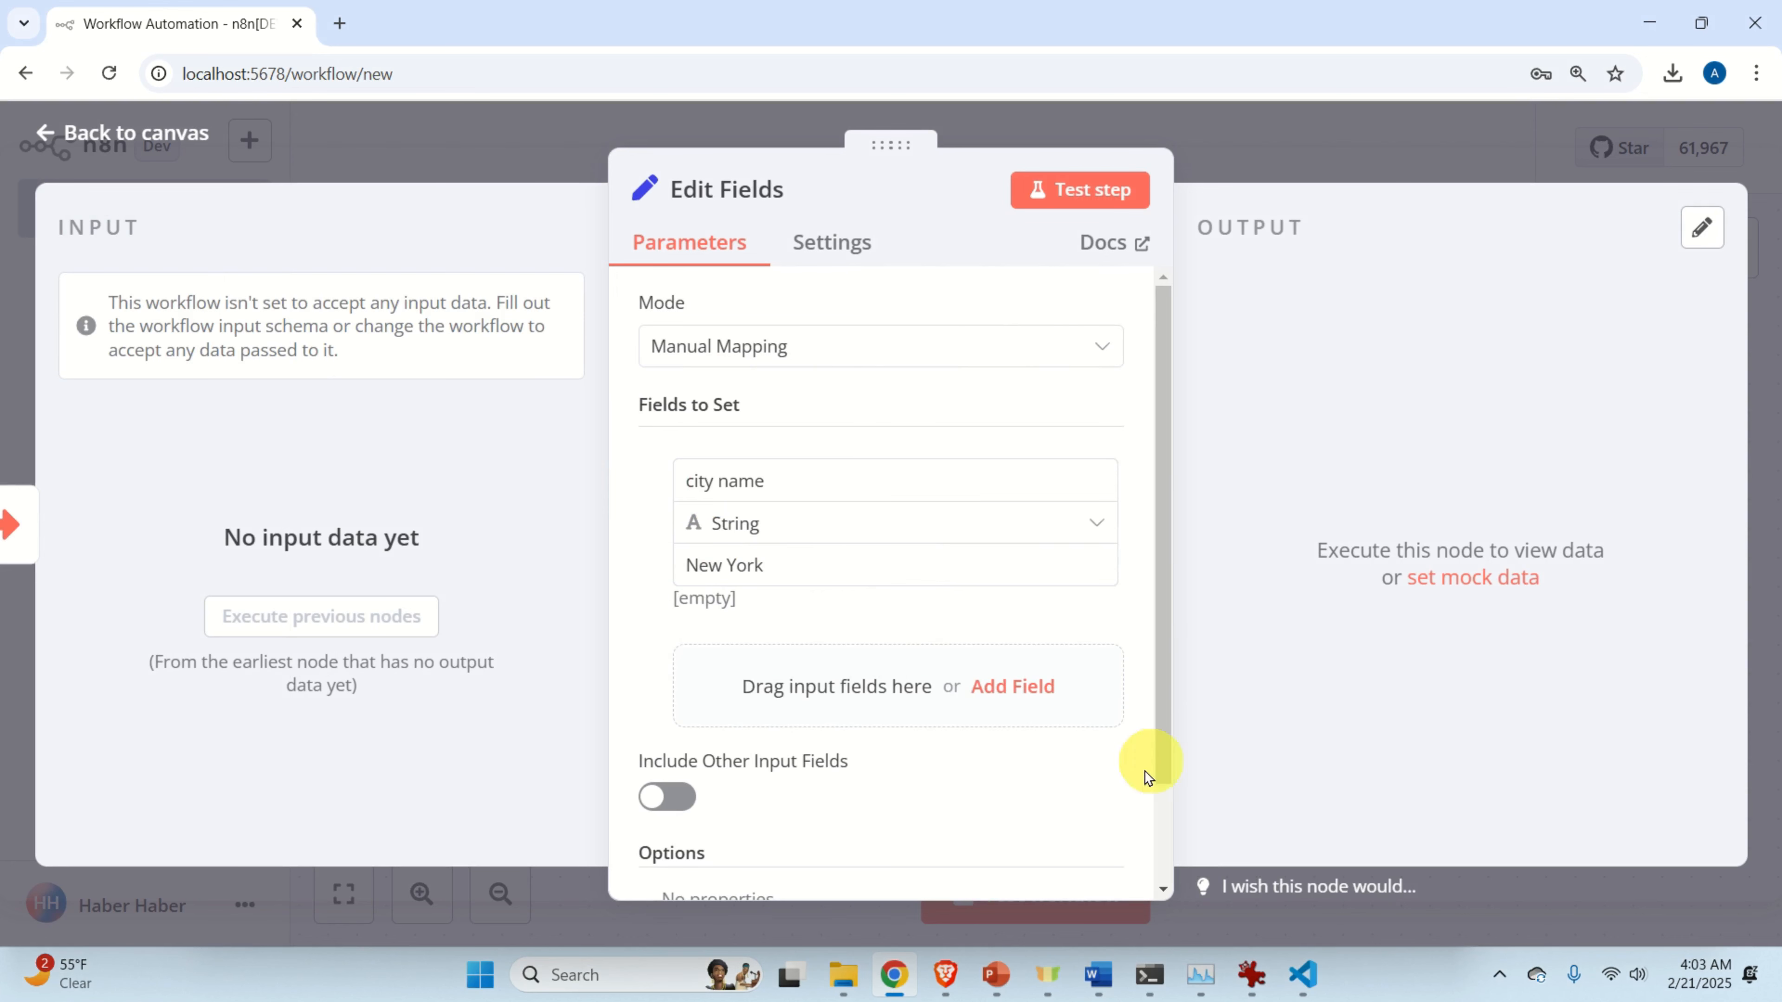
# Add an OpenWeatherMap node after Edit Fields using the 'Return current weather data' action.
pyautogui.click(112, 133)
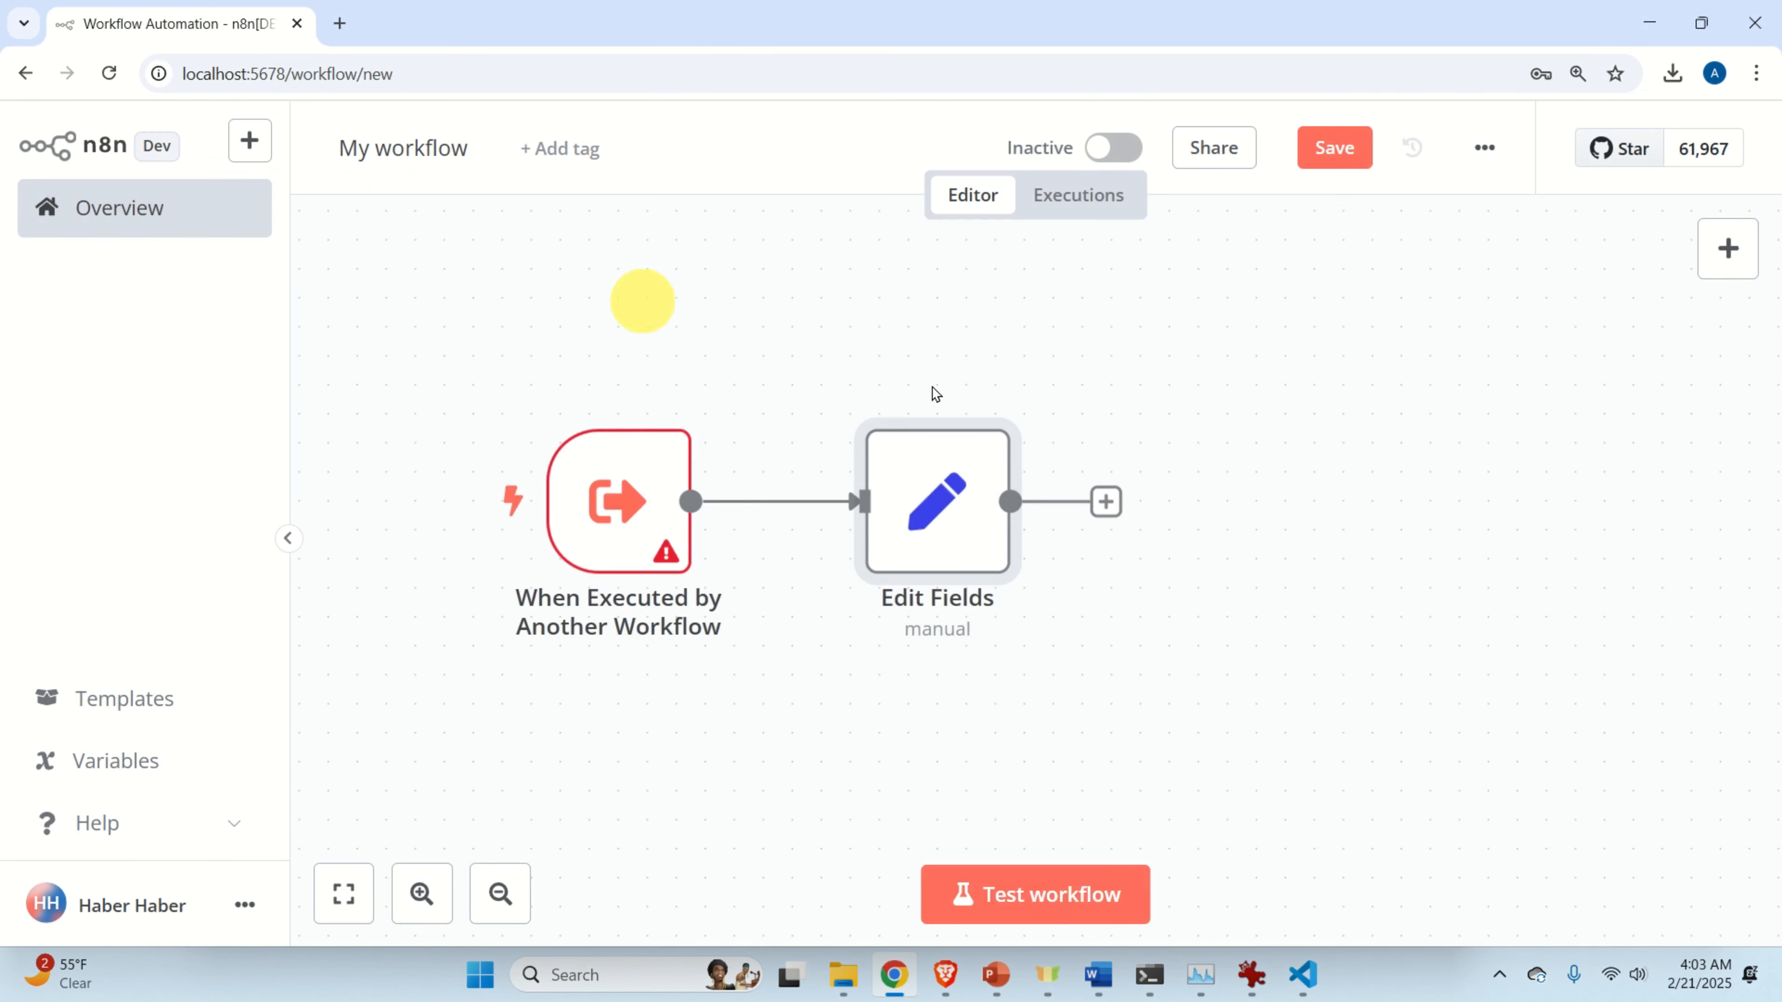
pyautogui.moveTo(1388, 489); pyautogui.dragTo(1115, 491)
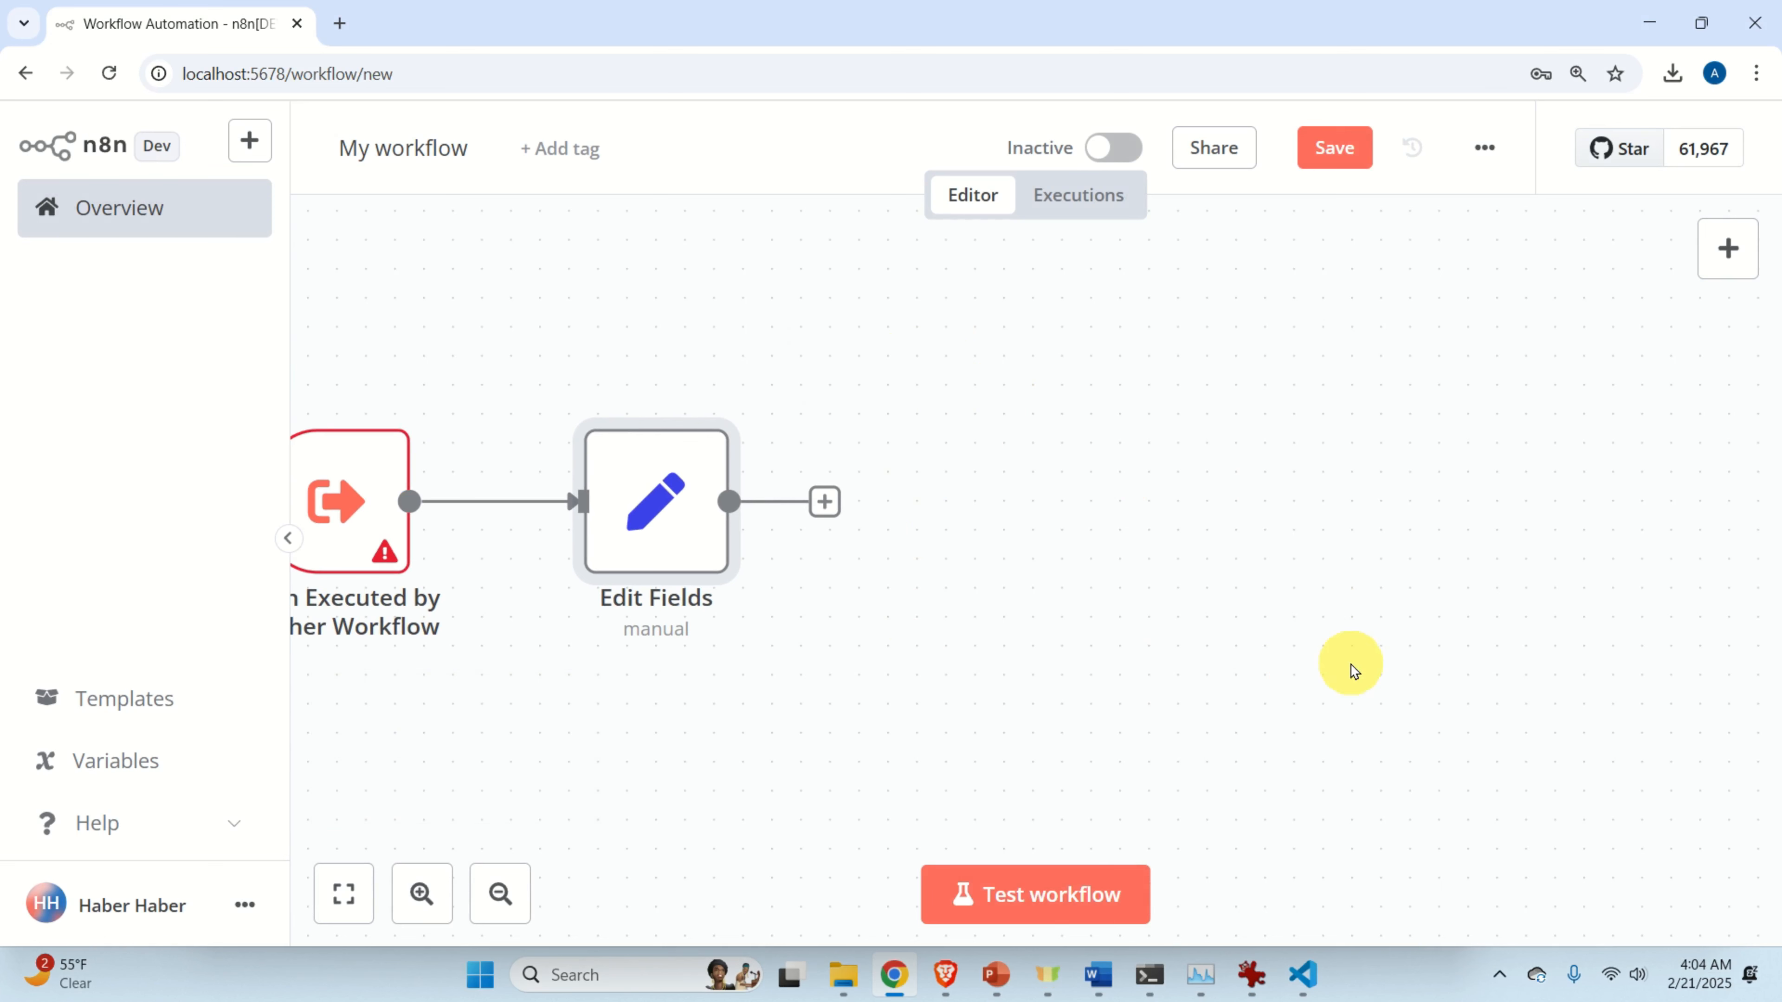
pyautogui.click(824, 502)
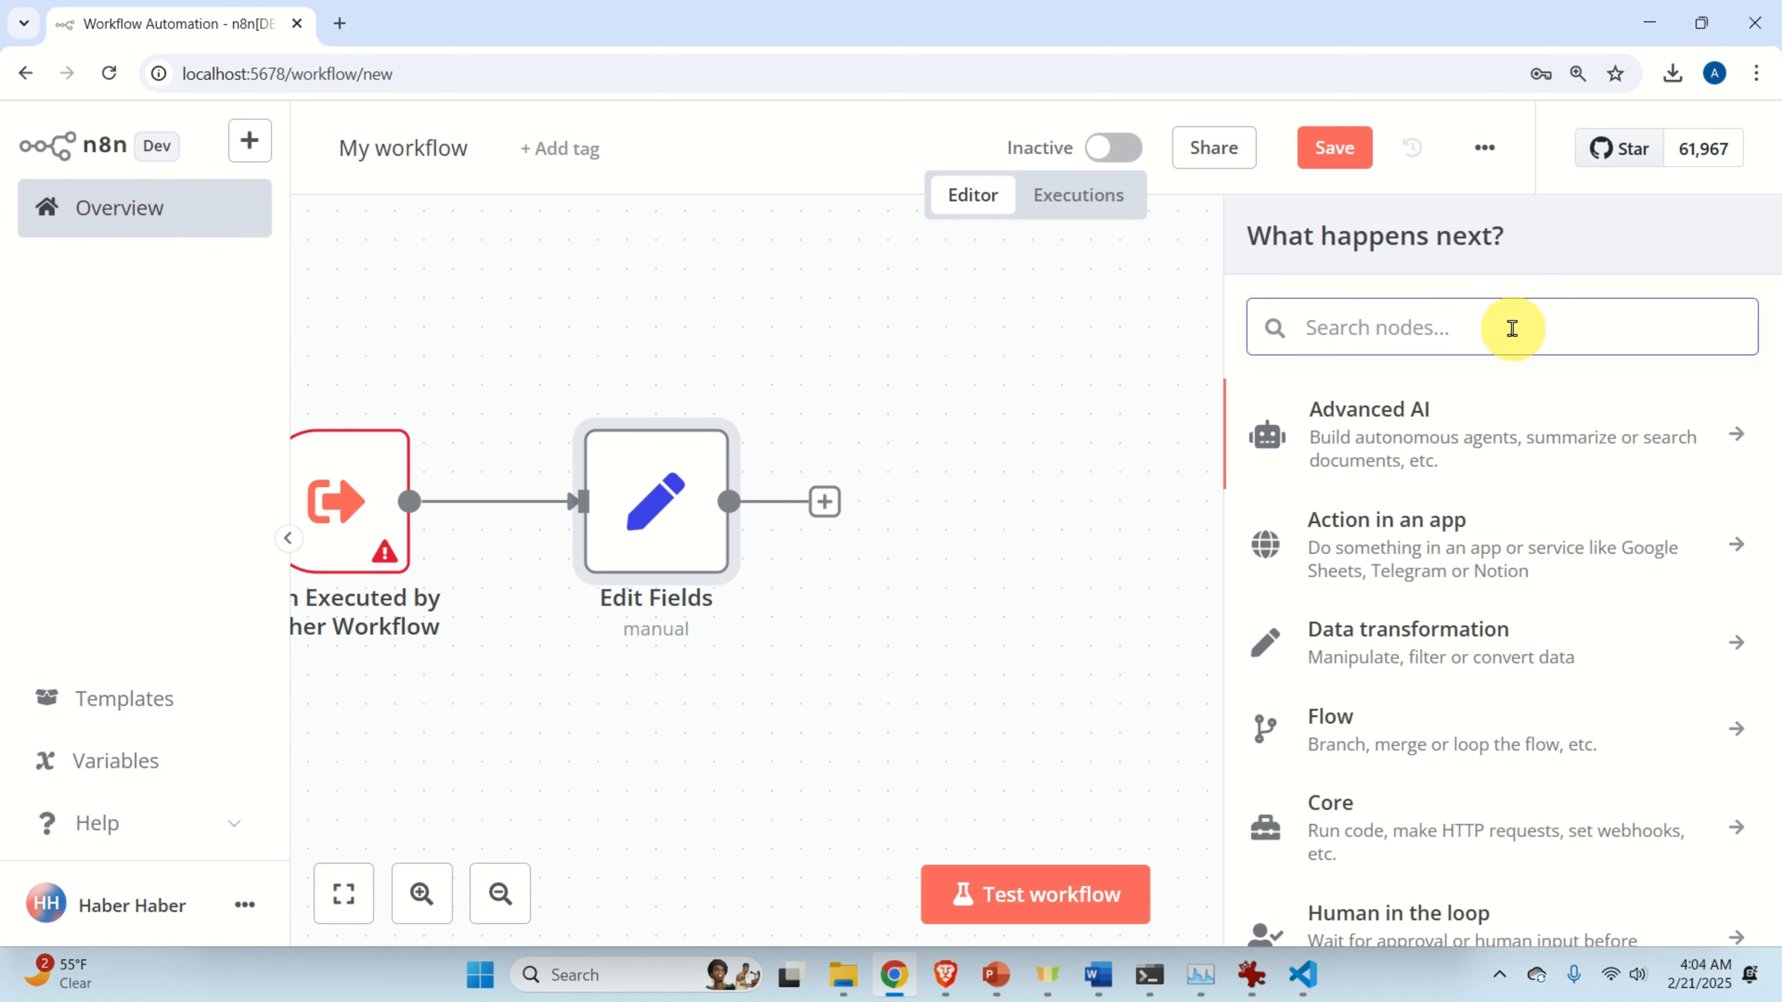
pyautogui.write('open')
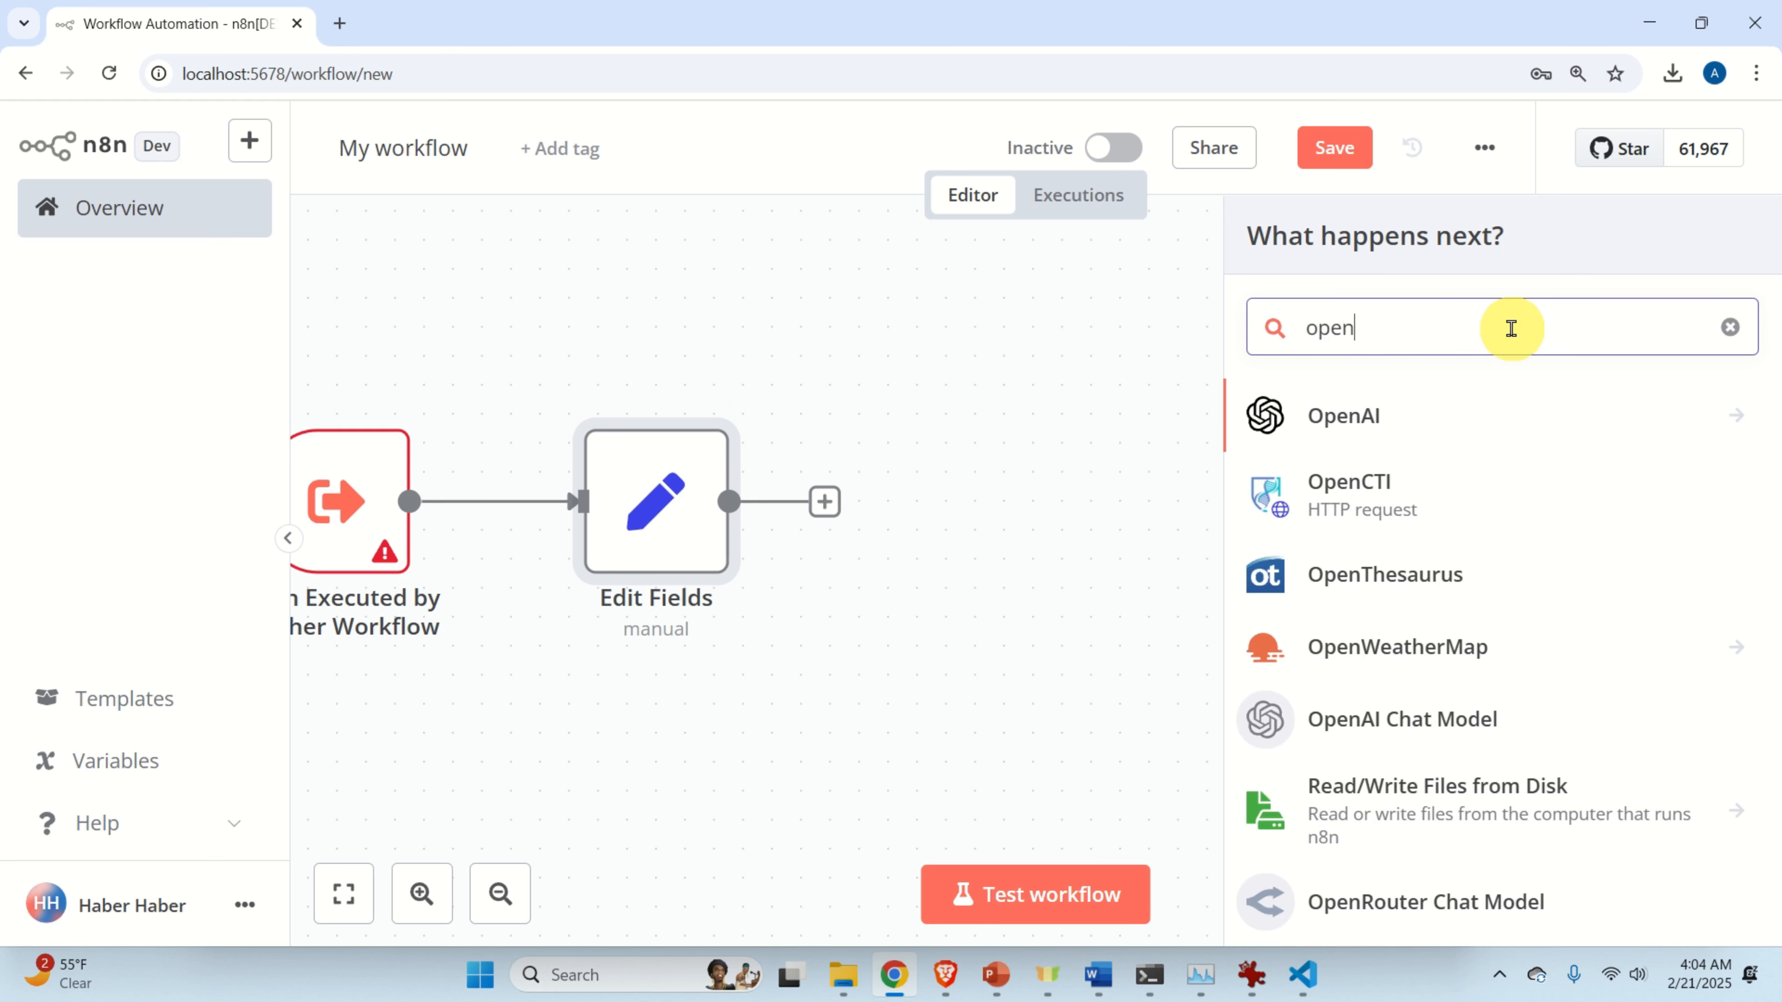
pyautogui.write('w')
pyautogui.click(1428, 413)
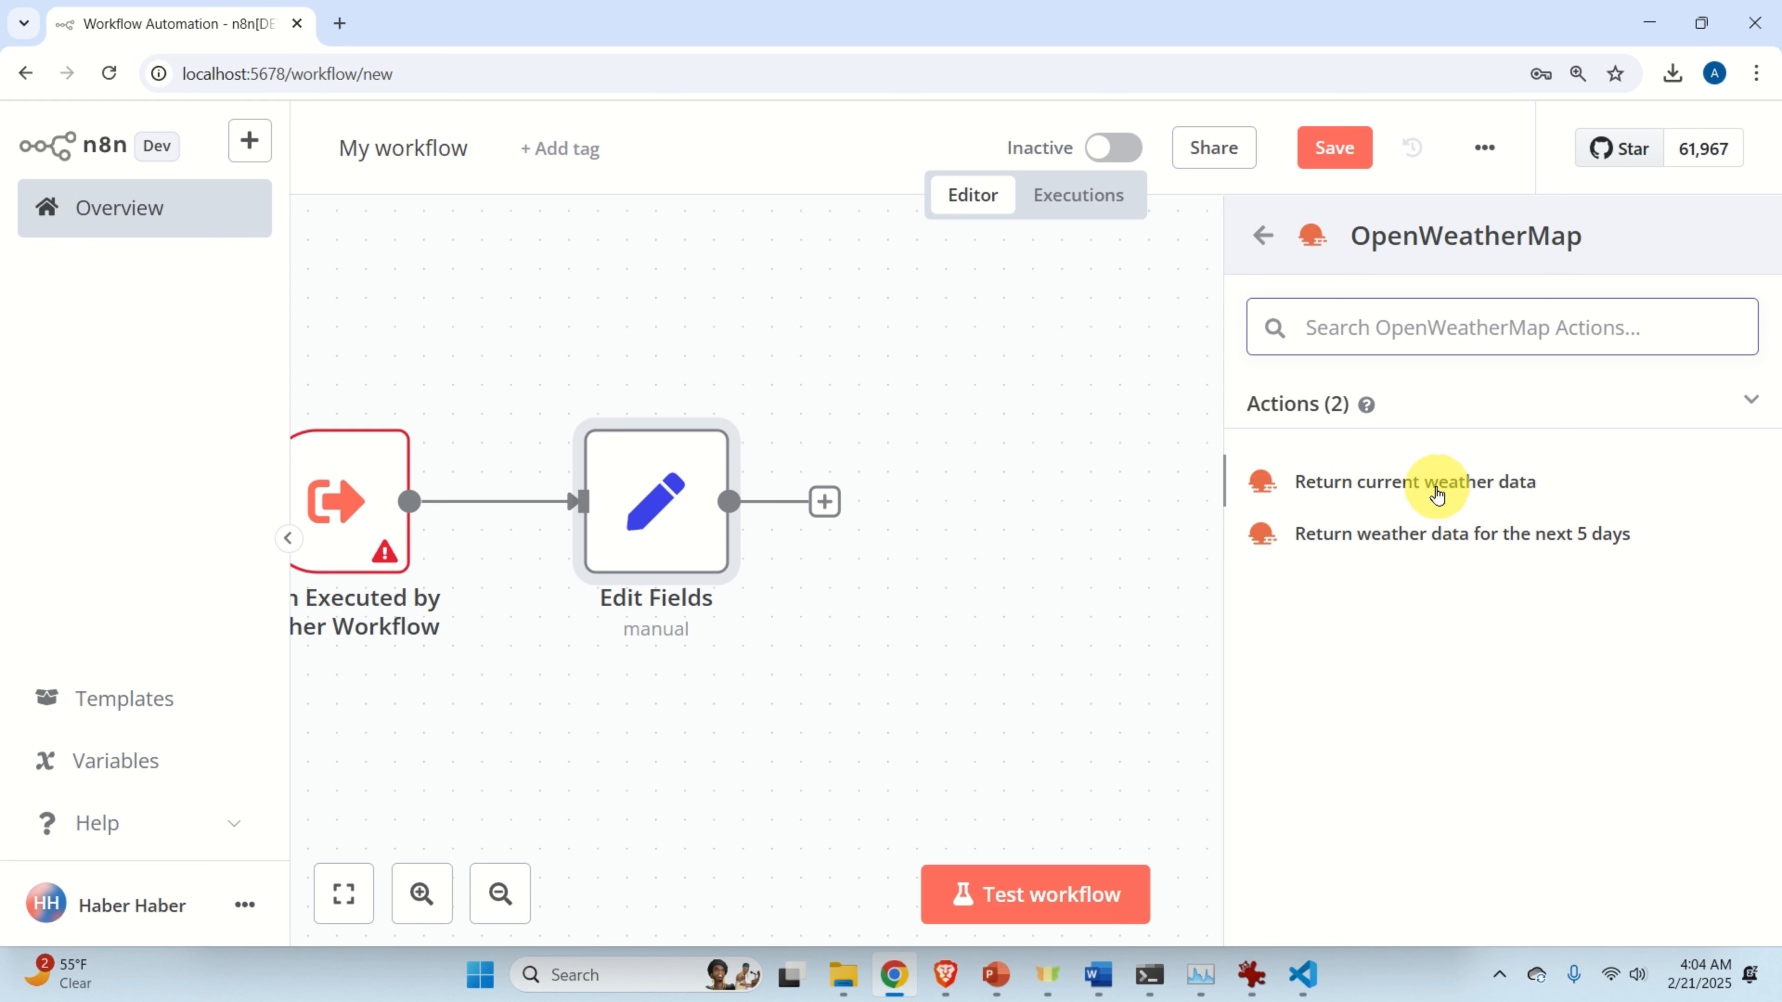
pyautogui.click(1436, 492)
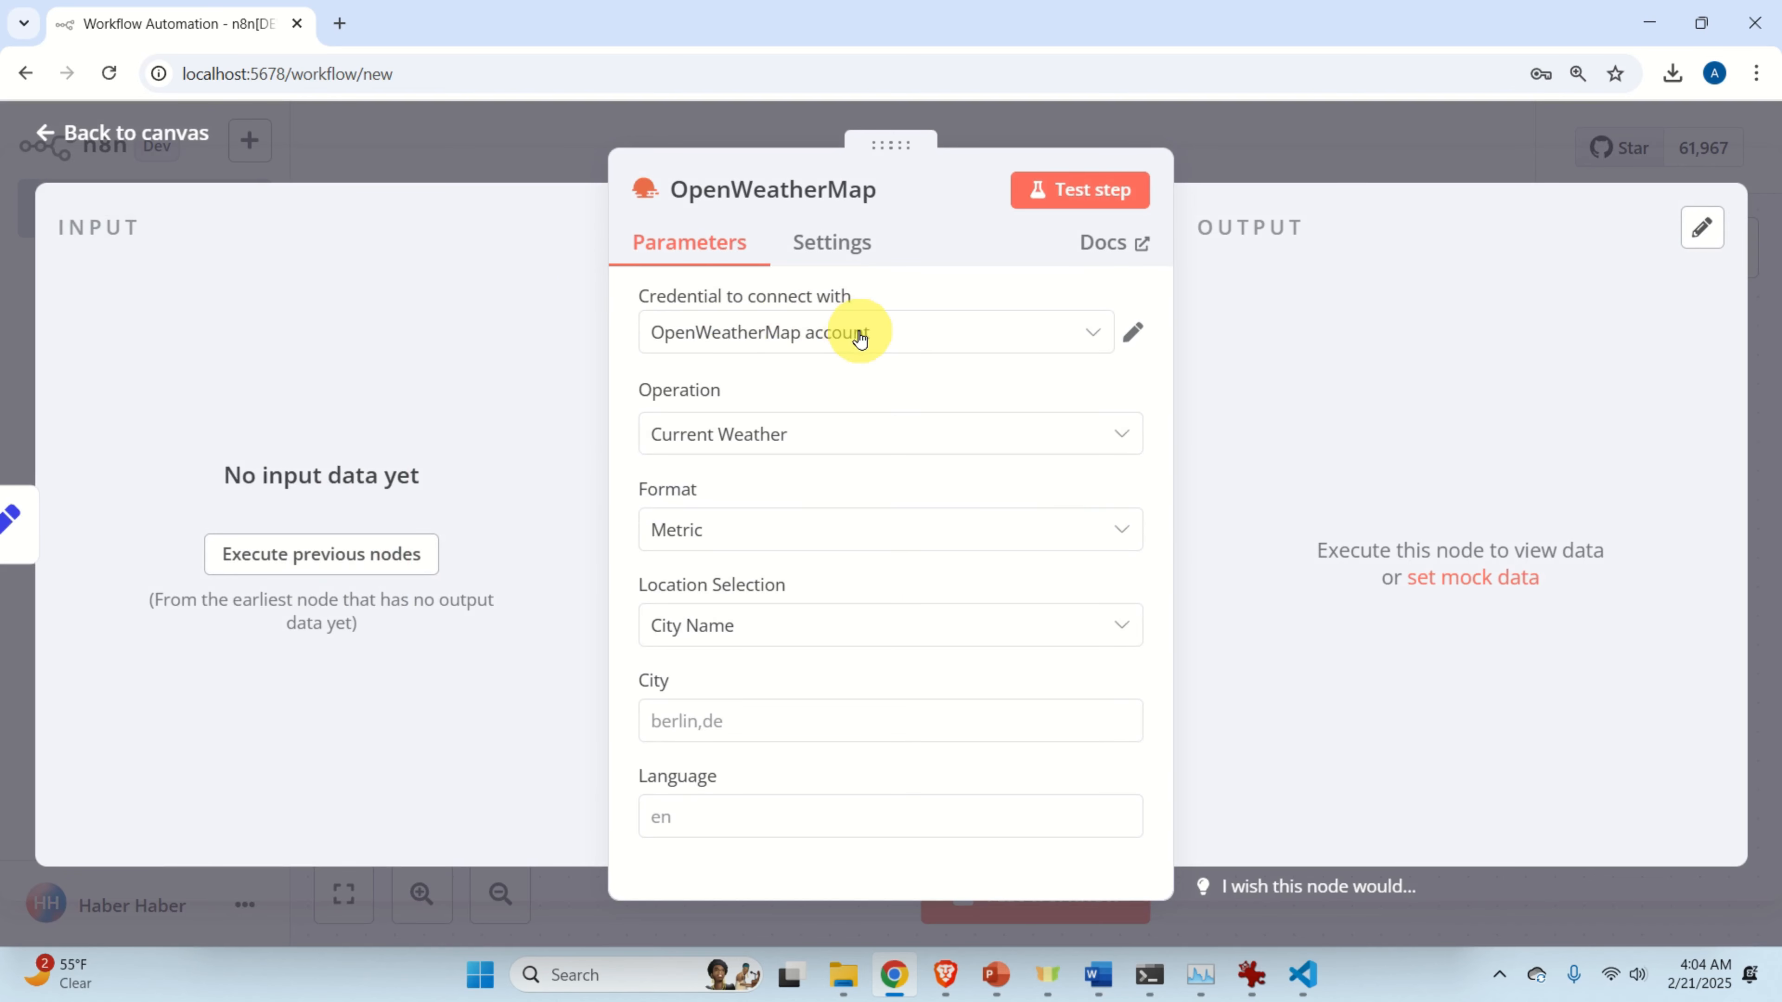
# Delete the existing OpenWeatherMap account credential.
pyautogui.click(958, 338)
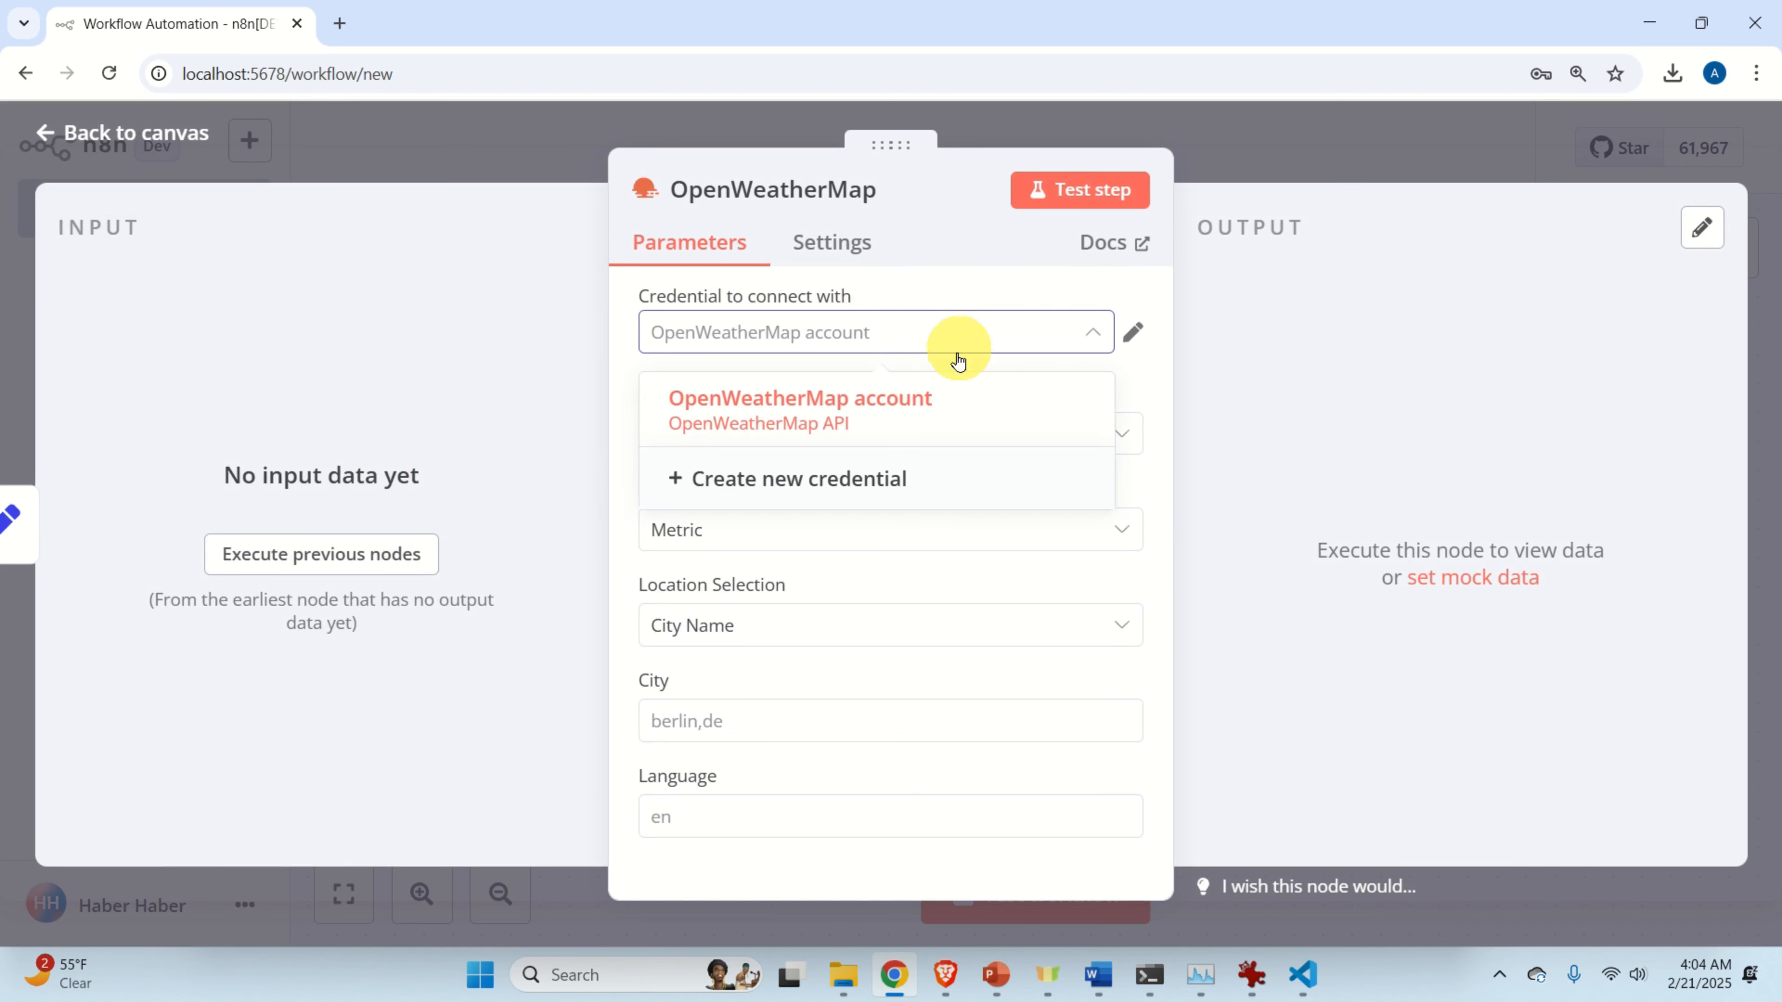
pyautogui.click(996, 411)
pyautogui.click(1133, 332)
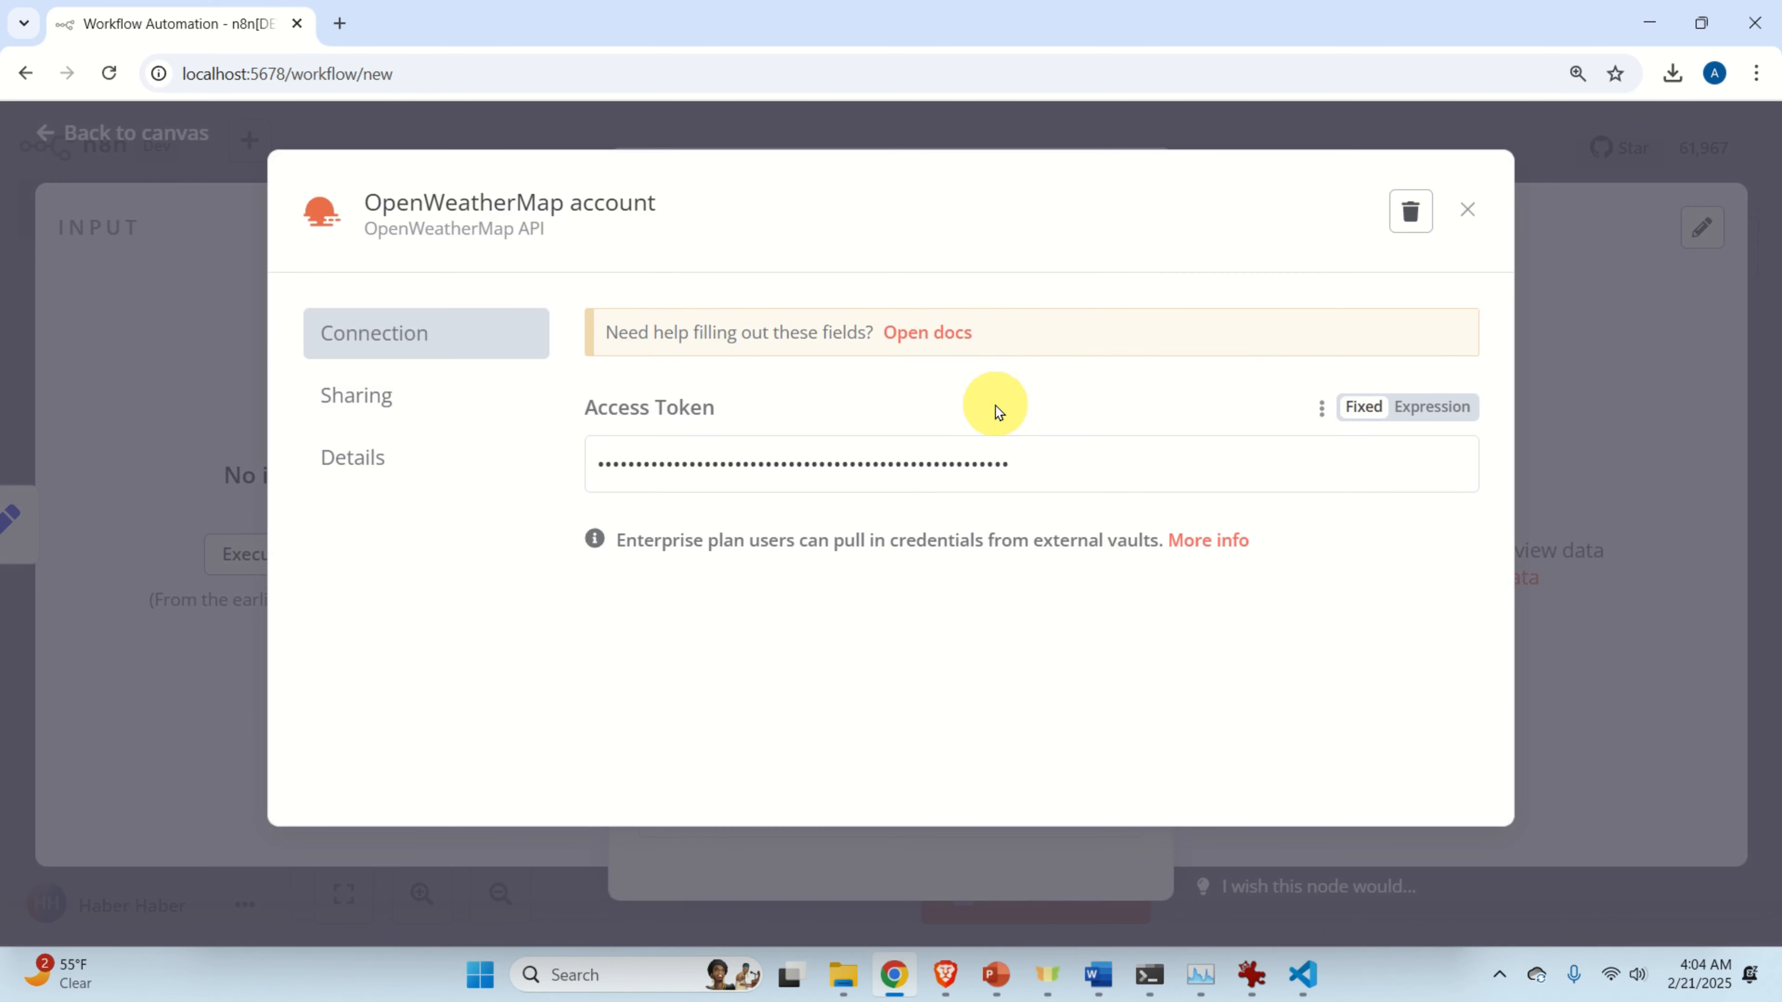
pyautogui.click(1410, 211)
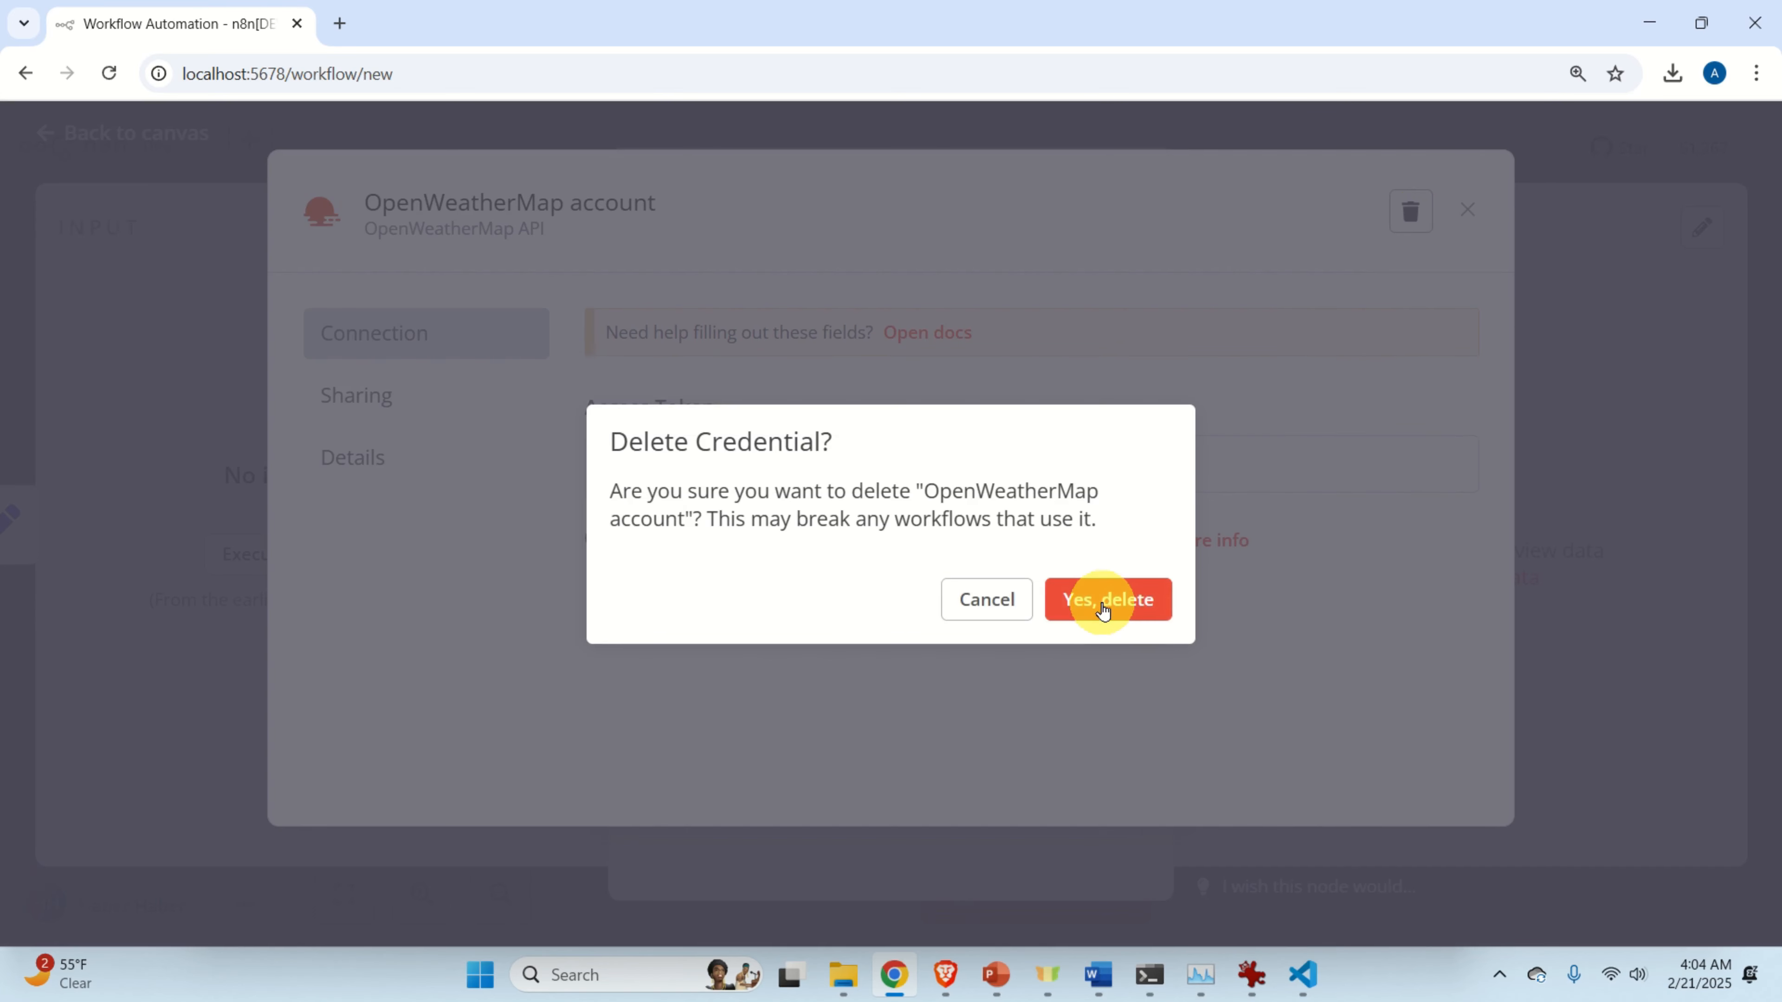
pyautogui.click(1103, 603)
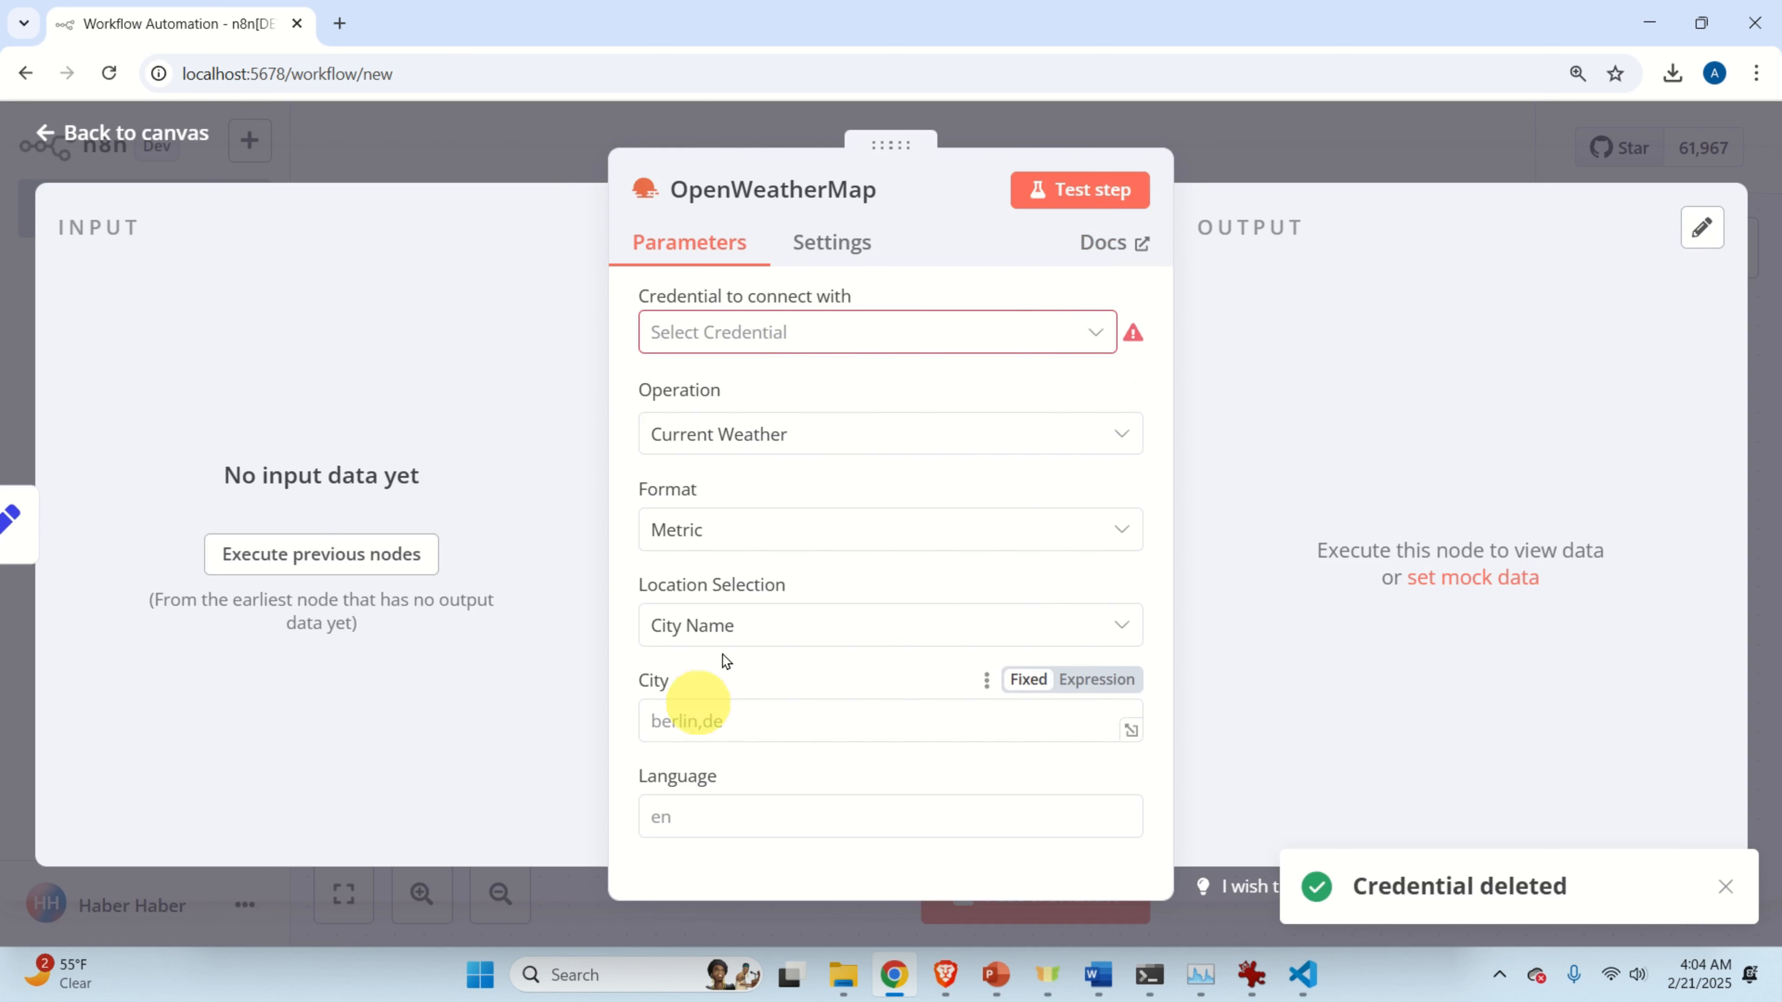
# Start a new OpenWeatherMap credential at its empty Access Token field, then bring up OpenWeather's API keys page in Brave.
pyautogui.click(807, 339)
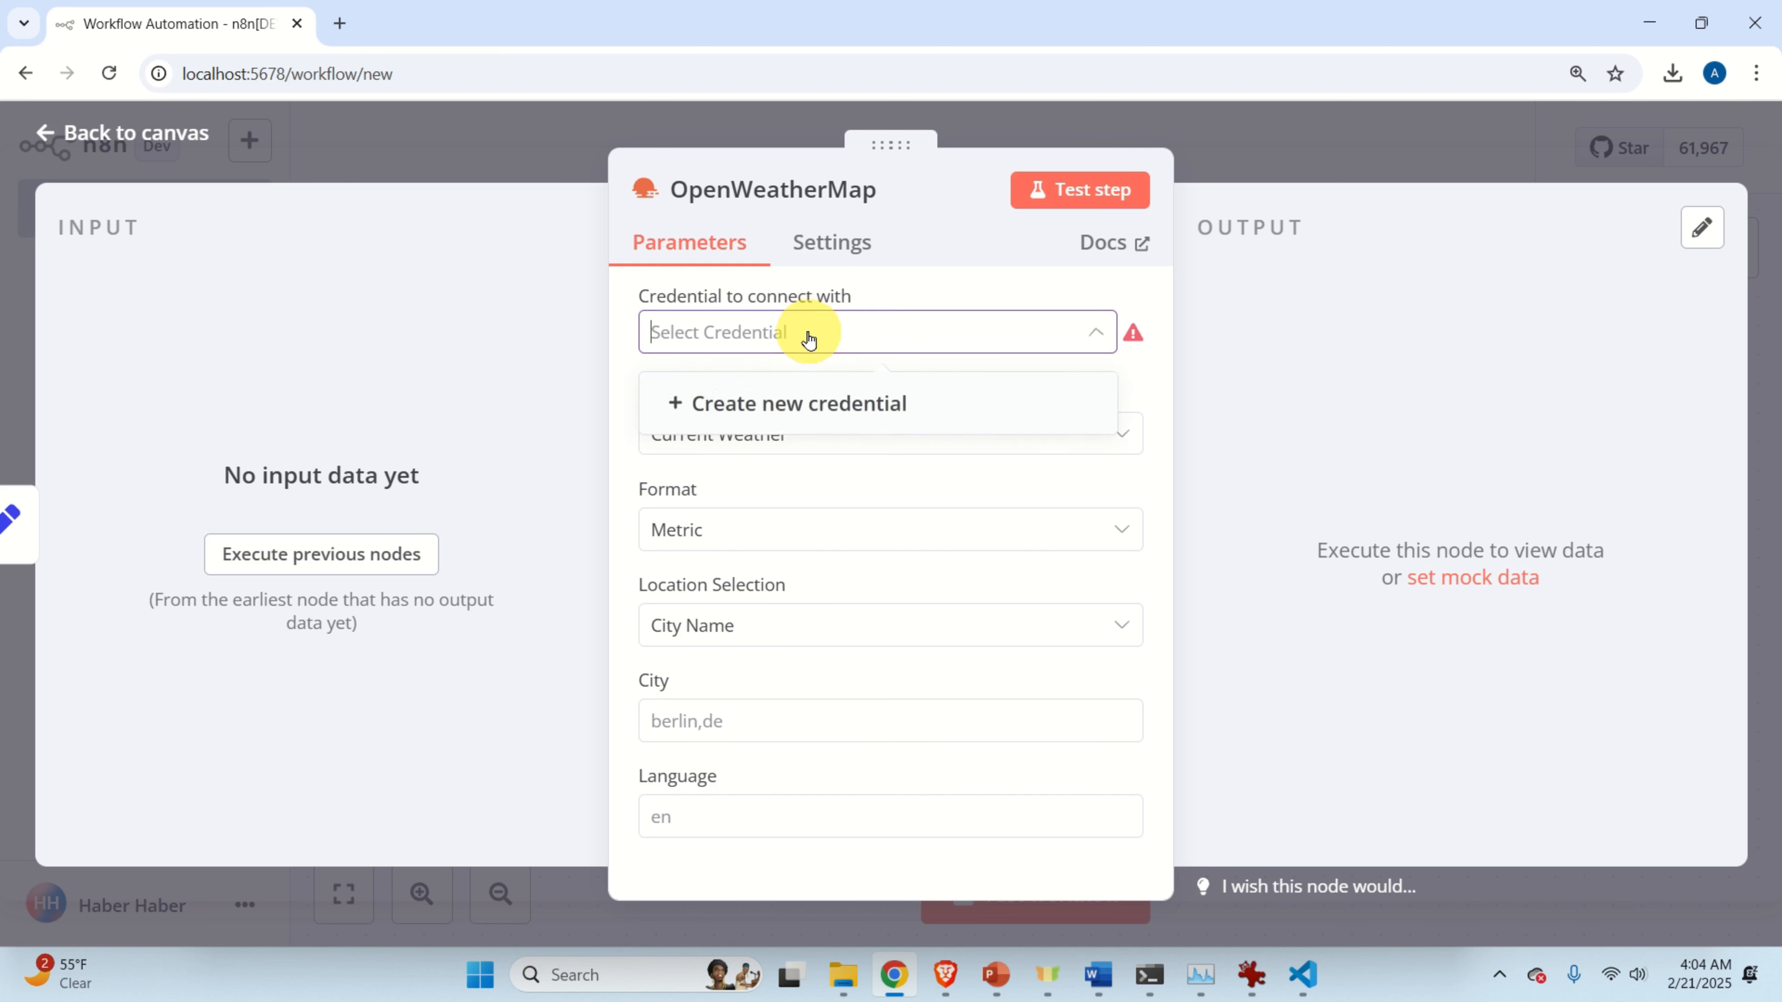
pyautogui.click(824, 420)
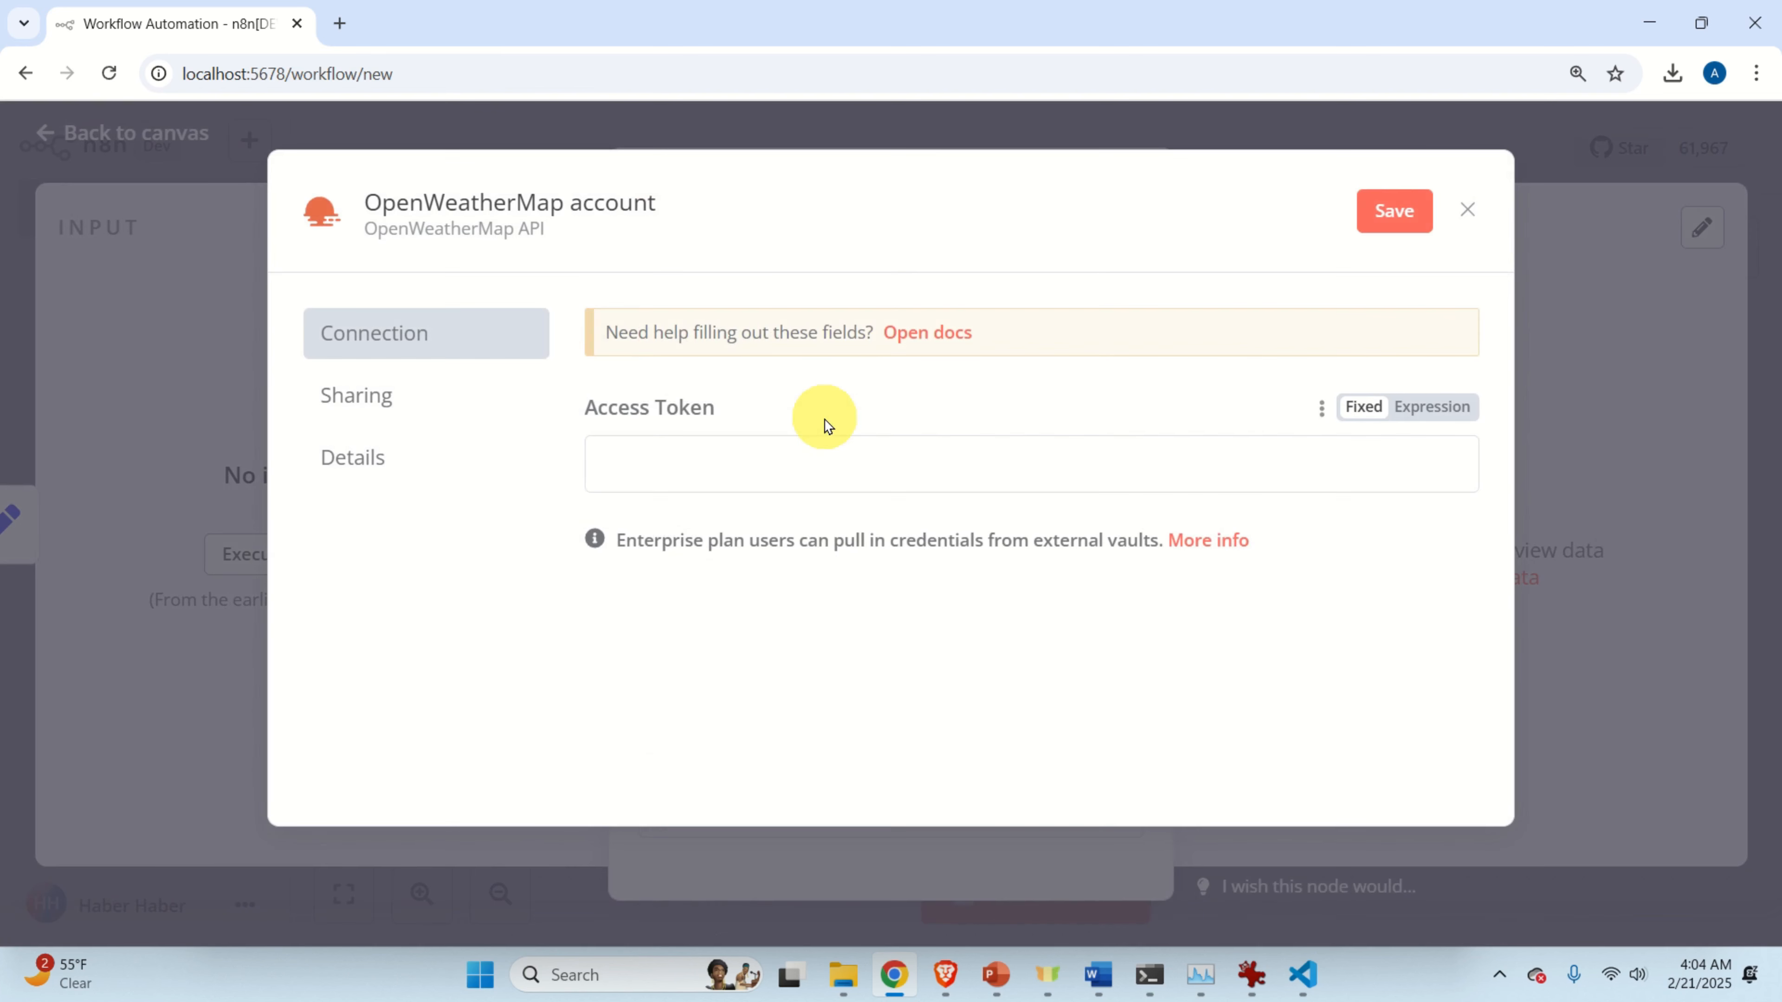
pyautogui.click(648, 475)
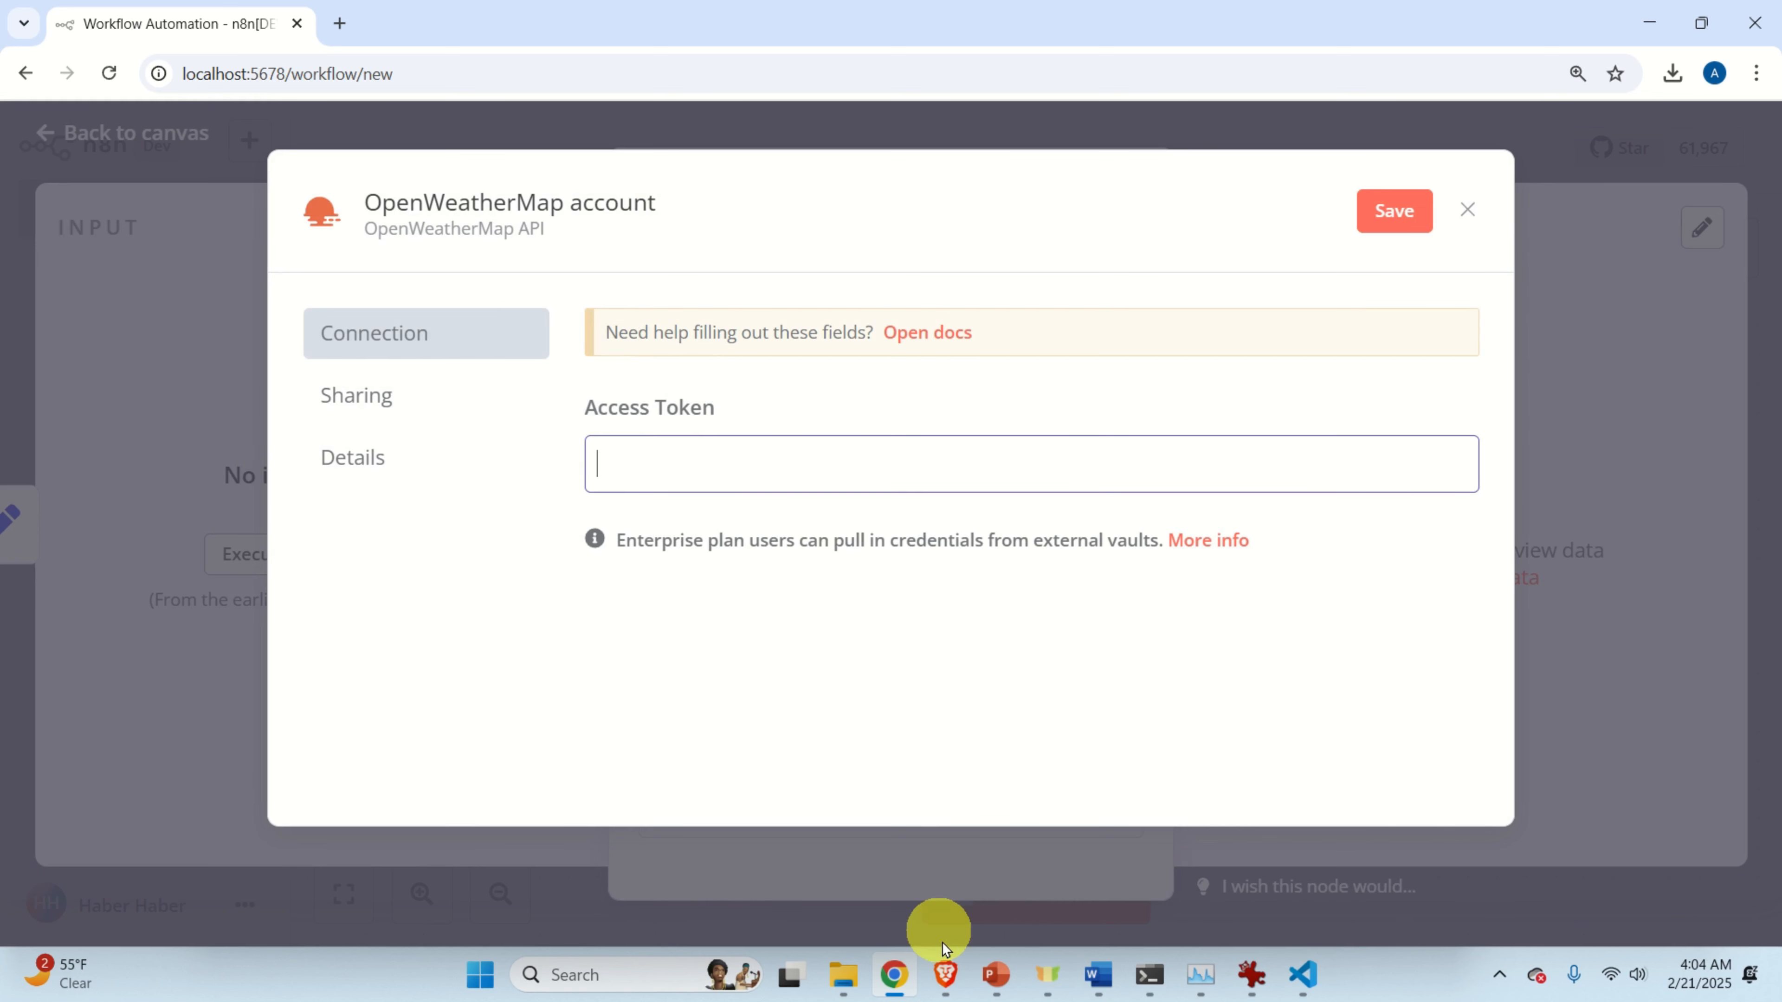
pyautogui.moveTo(948, 995)
pyautogui.click(945, 836)
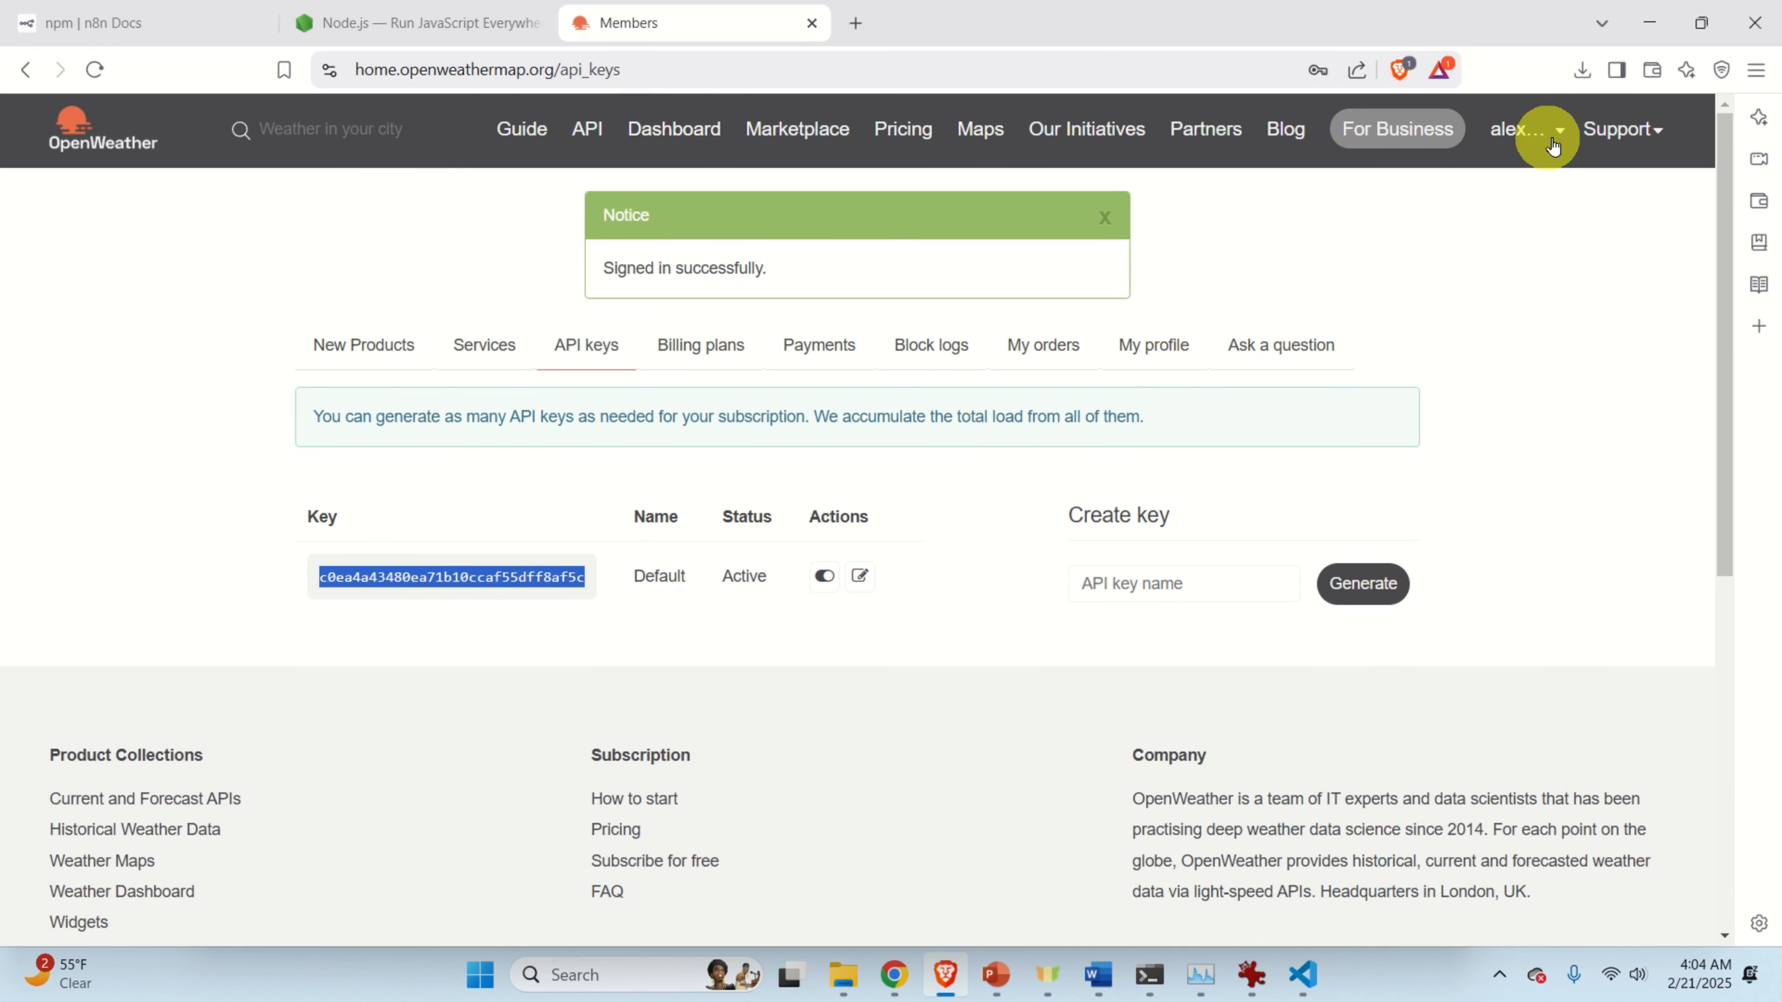
# Copy the Default key from OpenWeather's My API keys page and return to n8n in Chrome.
pyautogui.click(1521, 133)
pyautogui.click(1521, 140)
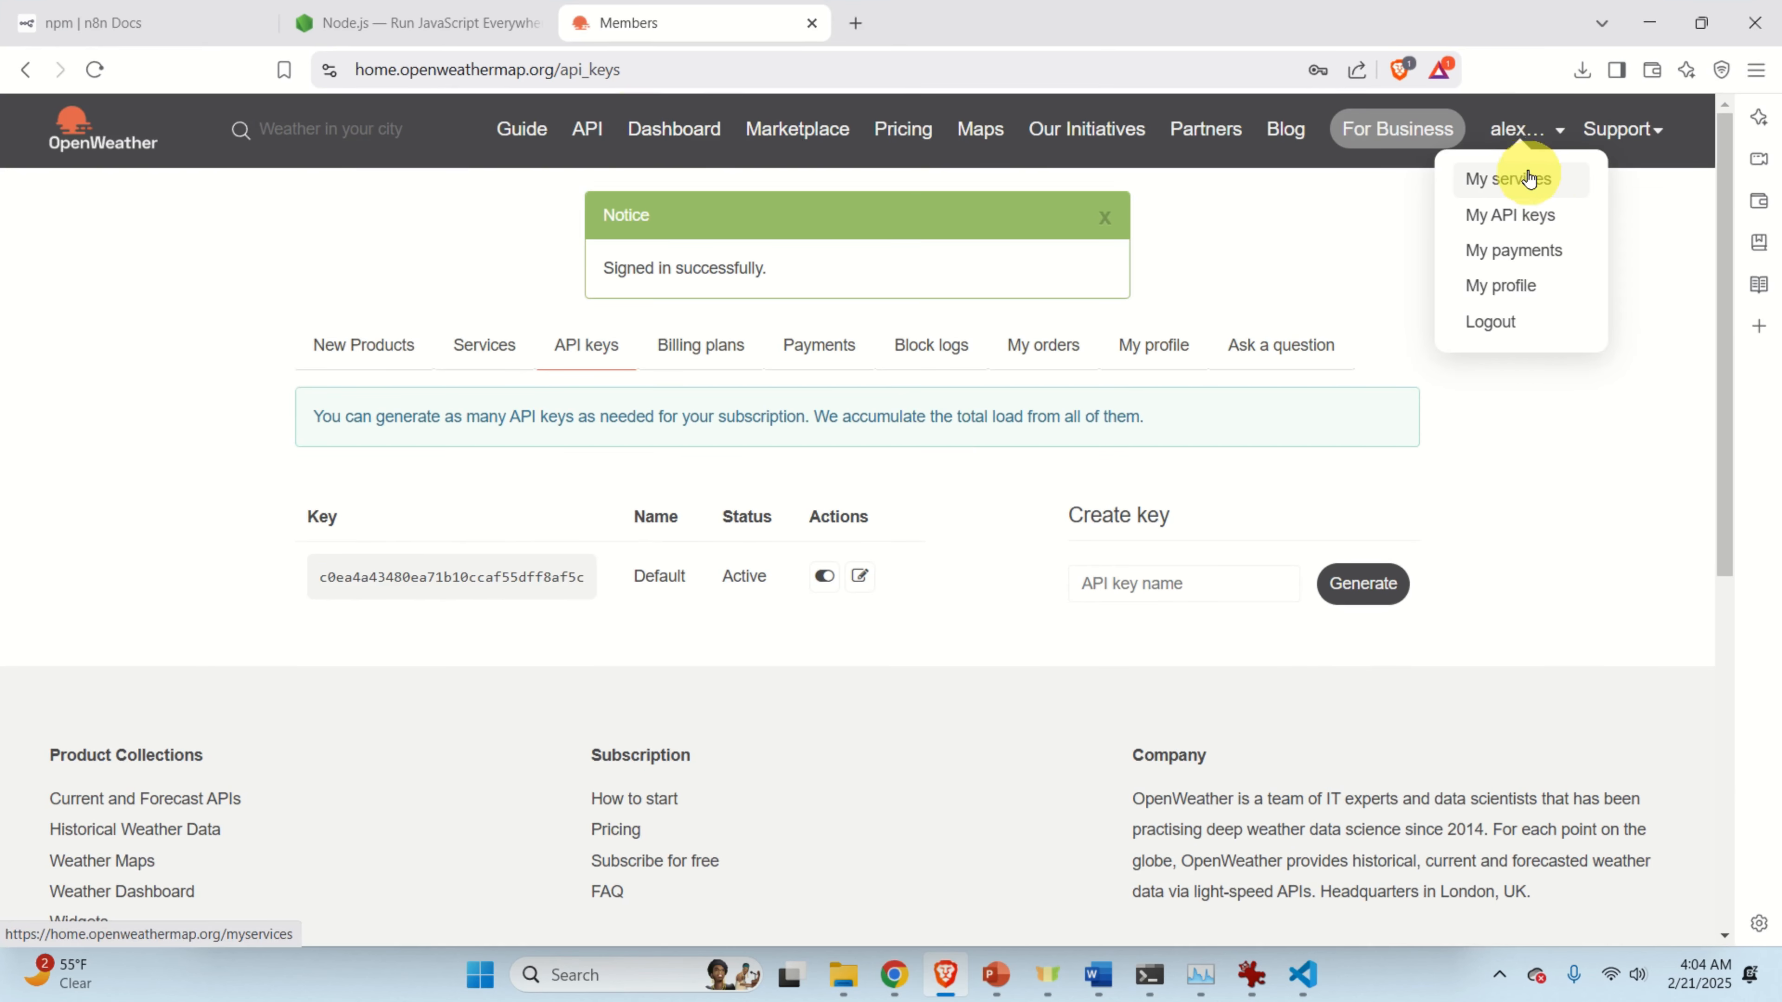
pyautogui.click(1528, 223)
pyautogui.doubleClick(551, 448)
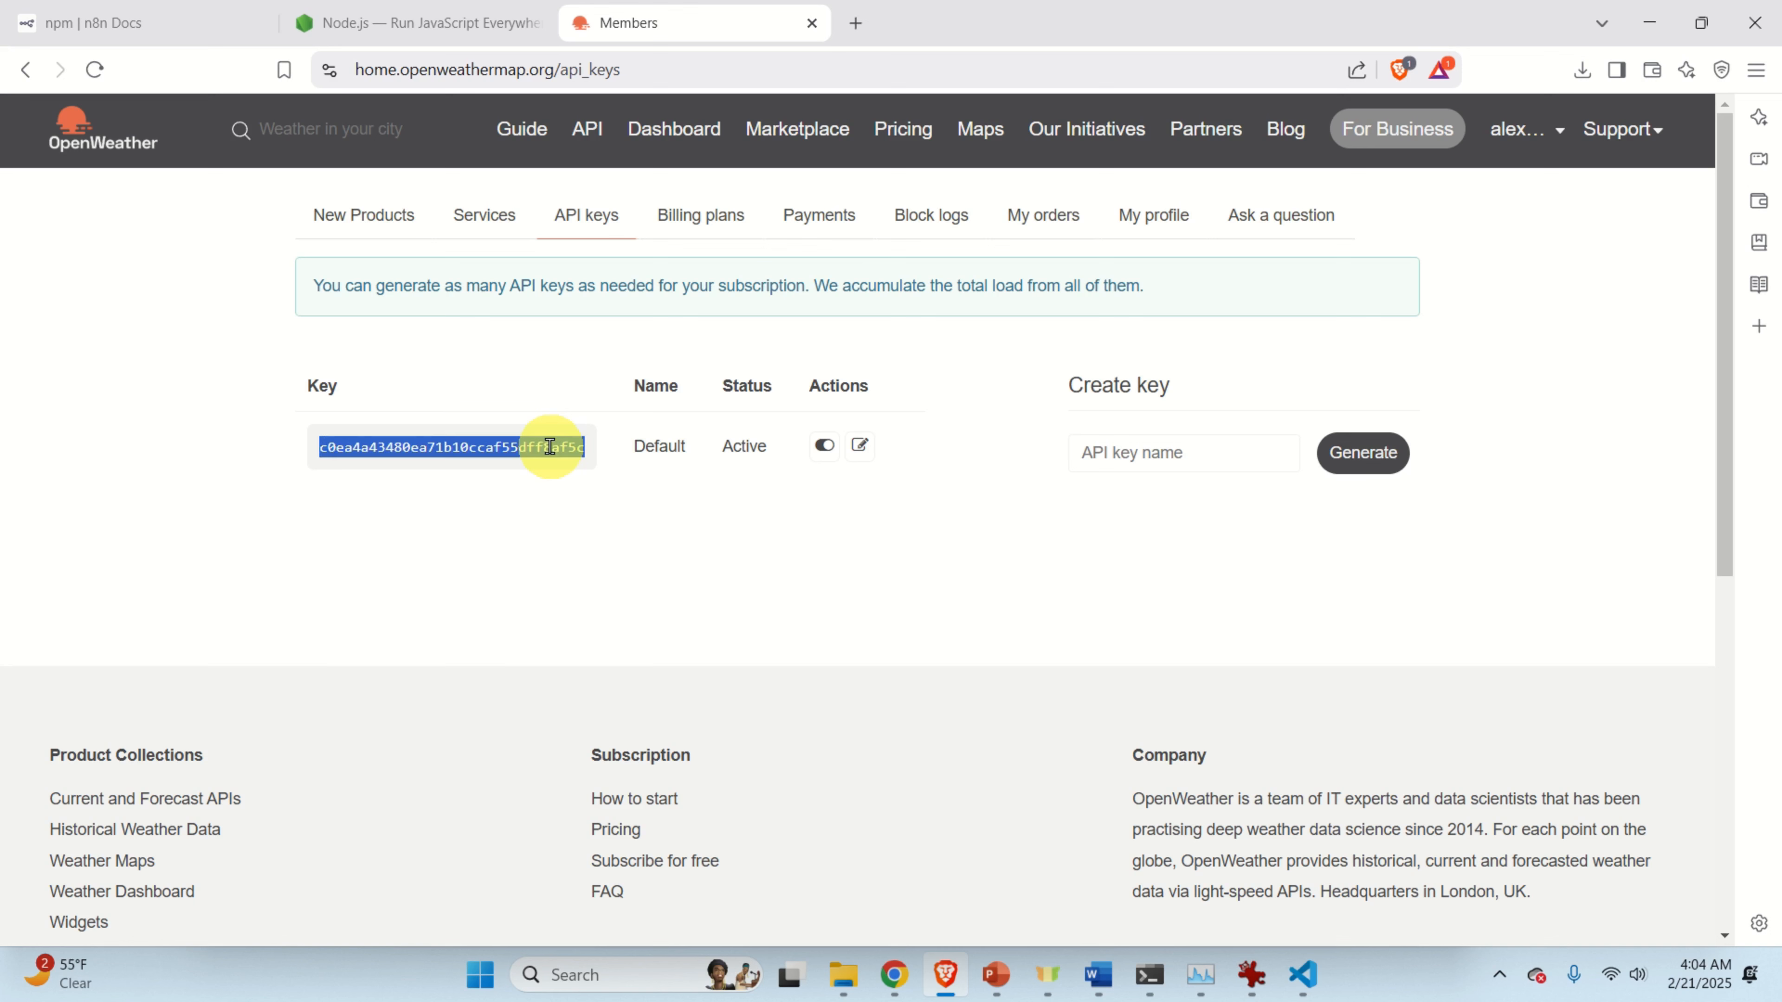
pyautogui.rightClick(550, 447)
pyautogui.click(617, 472)
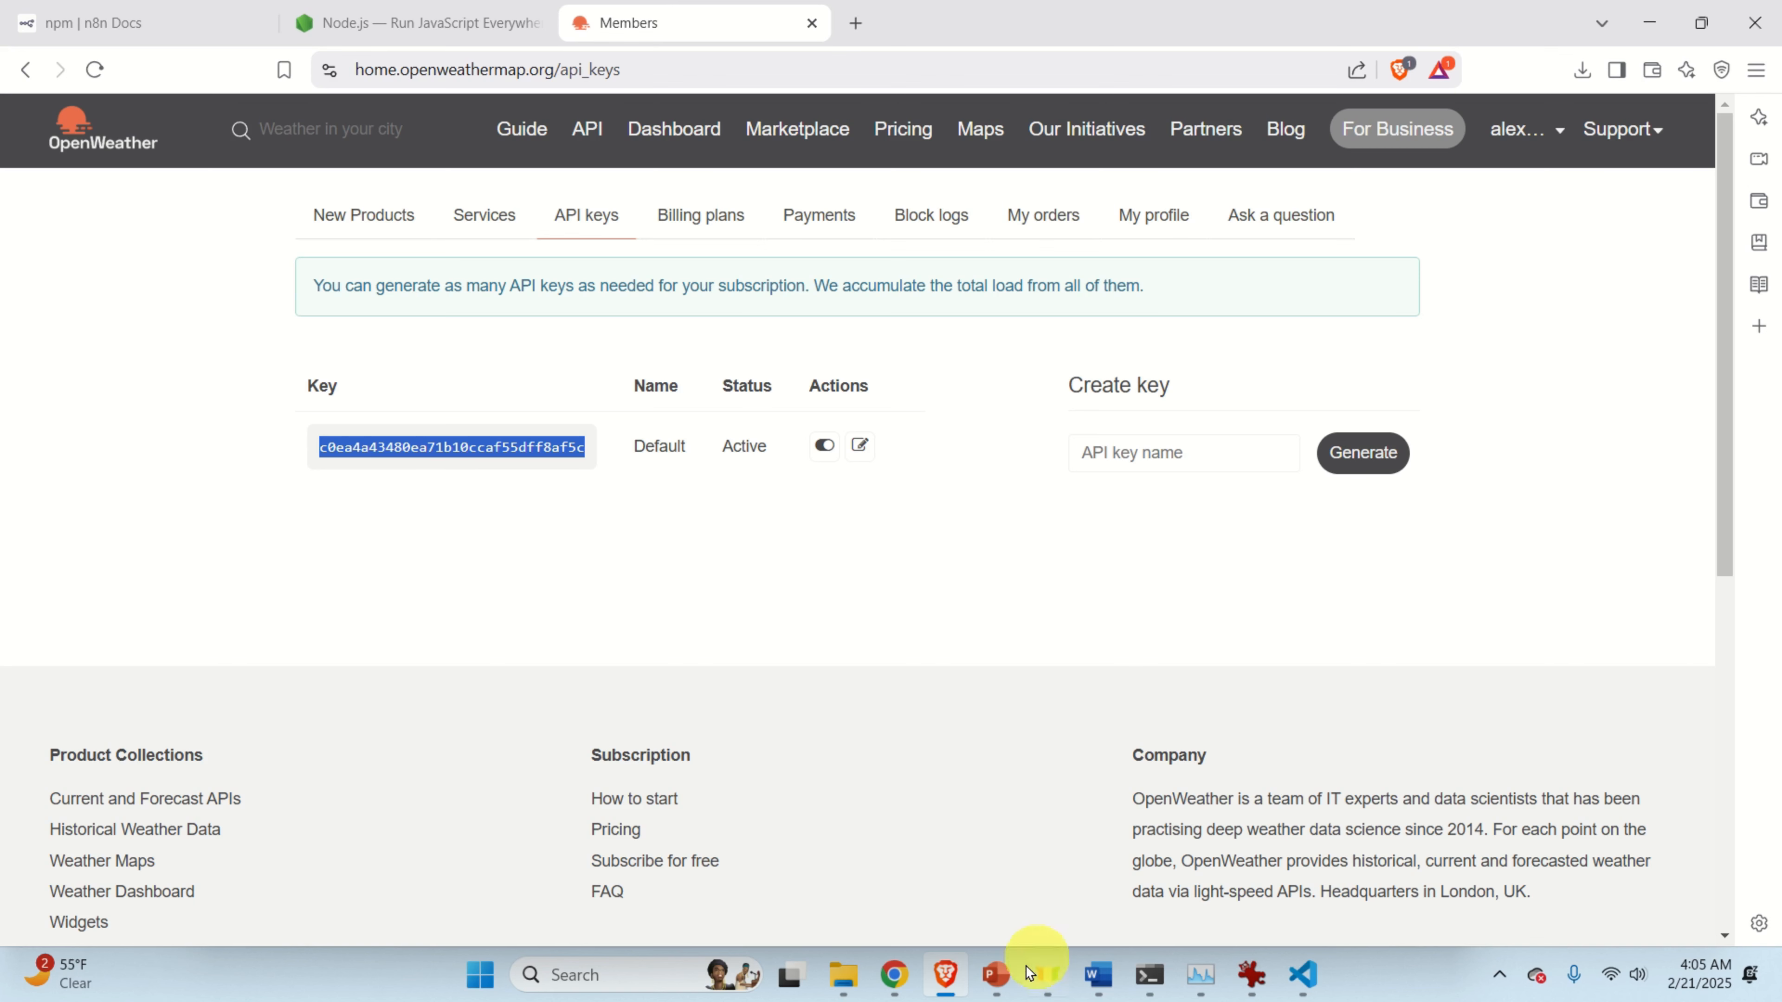
pyautogui.click(945, 975)
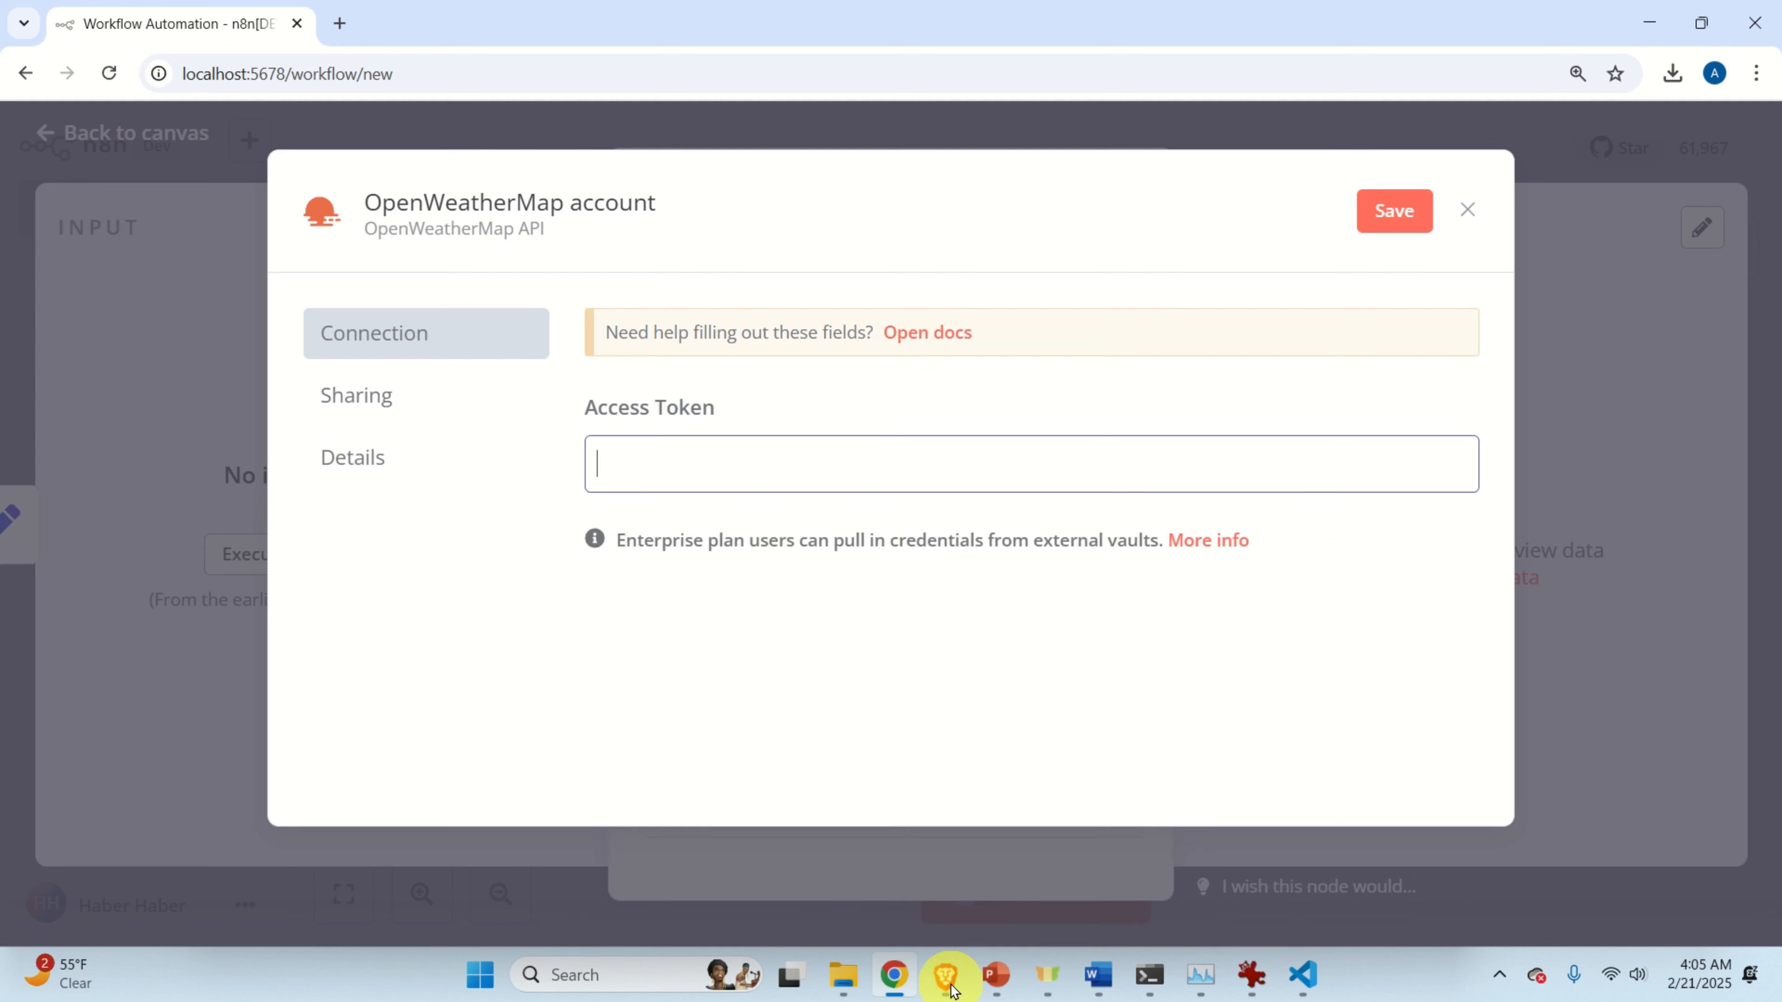
# Paste the API key as the Access Token and save the new OpenWeatherMap credential.
pyautogui.rightClick(658, 457)
pyautogui.click(744, 676)
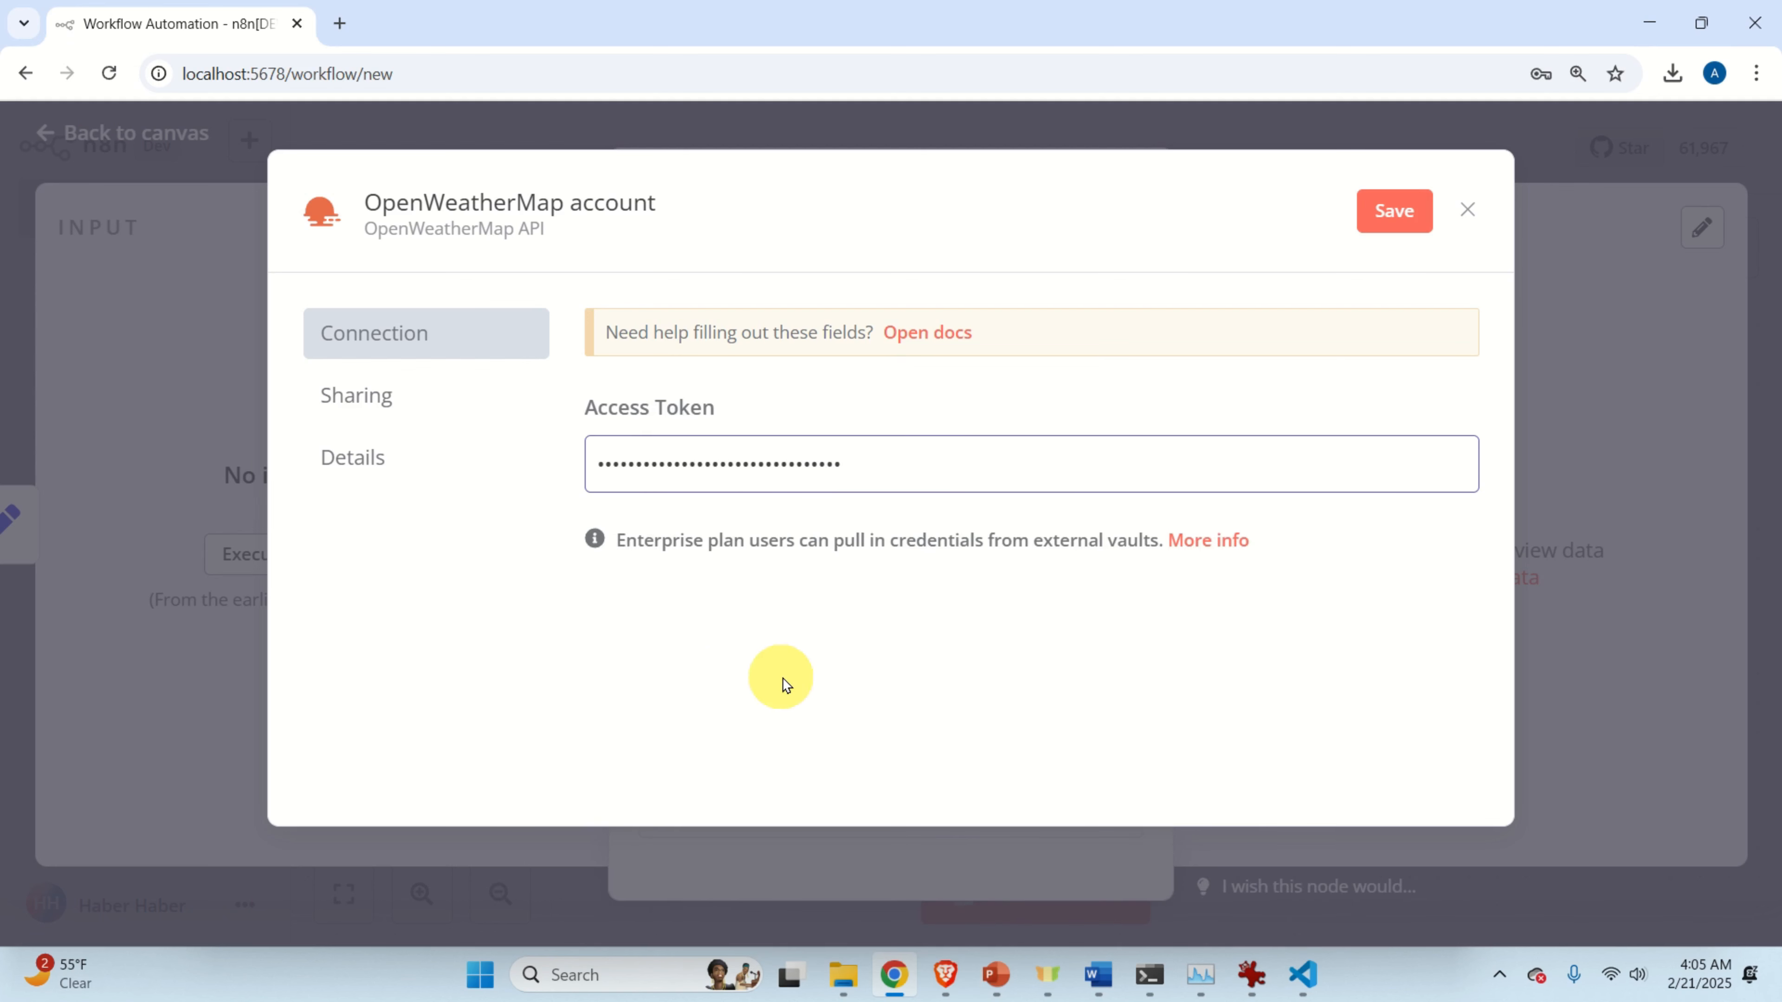
pyautogui.click(1399, 212)
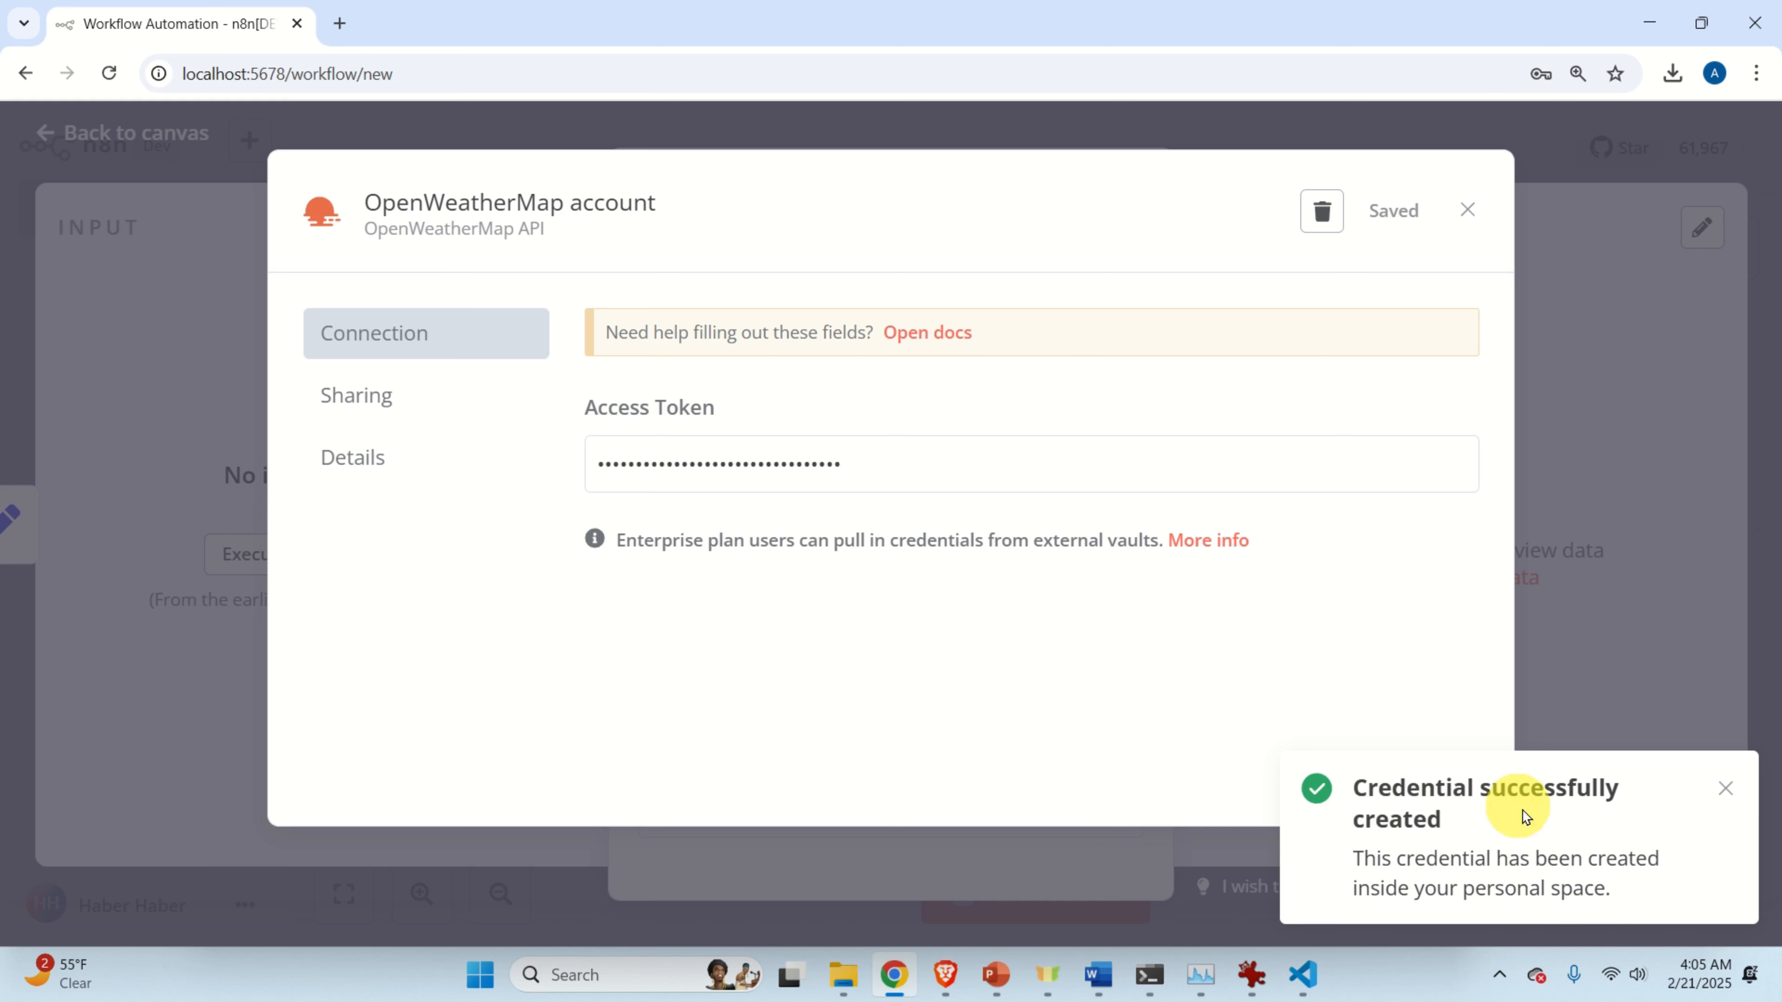
pyautogui.click(1469, 211)
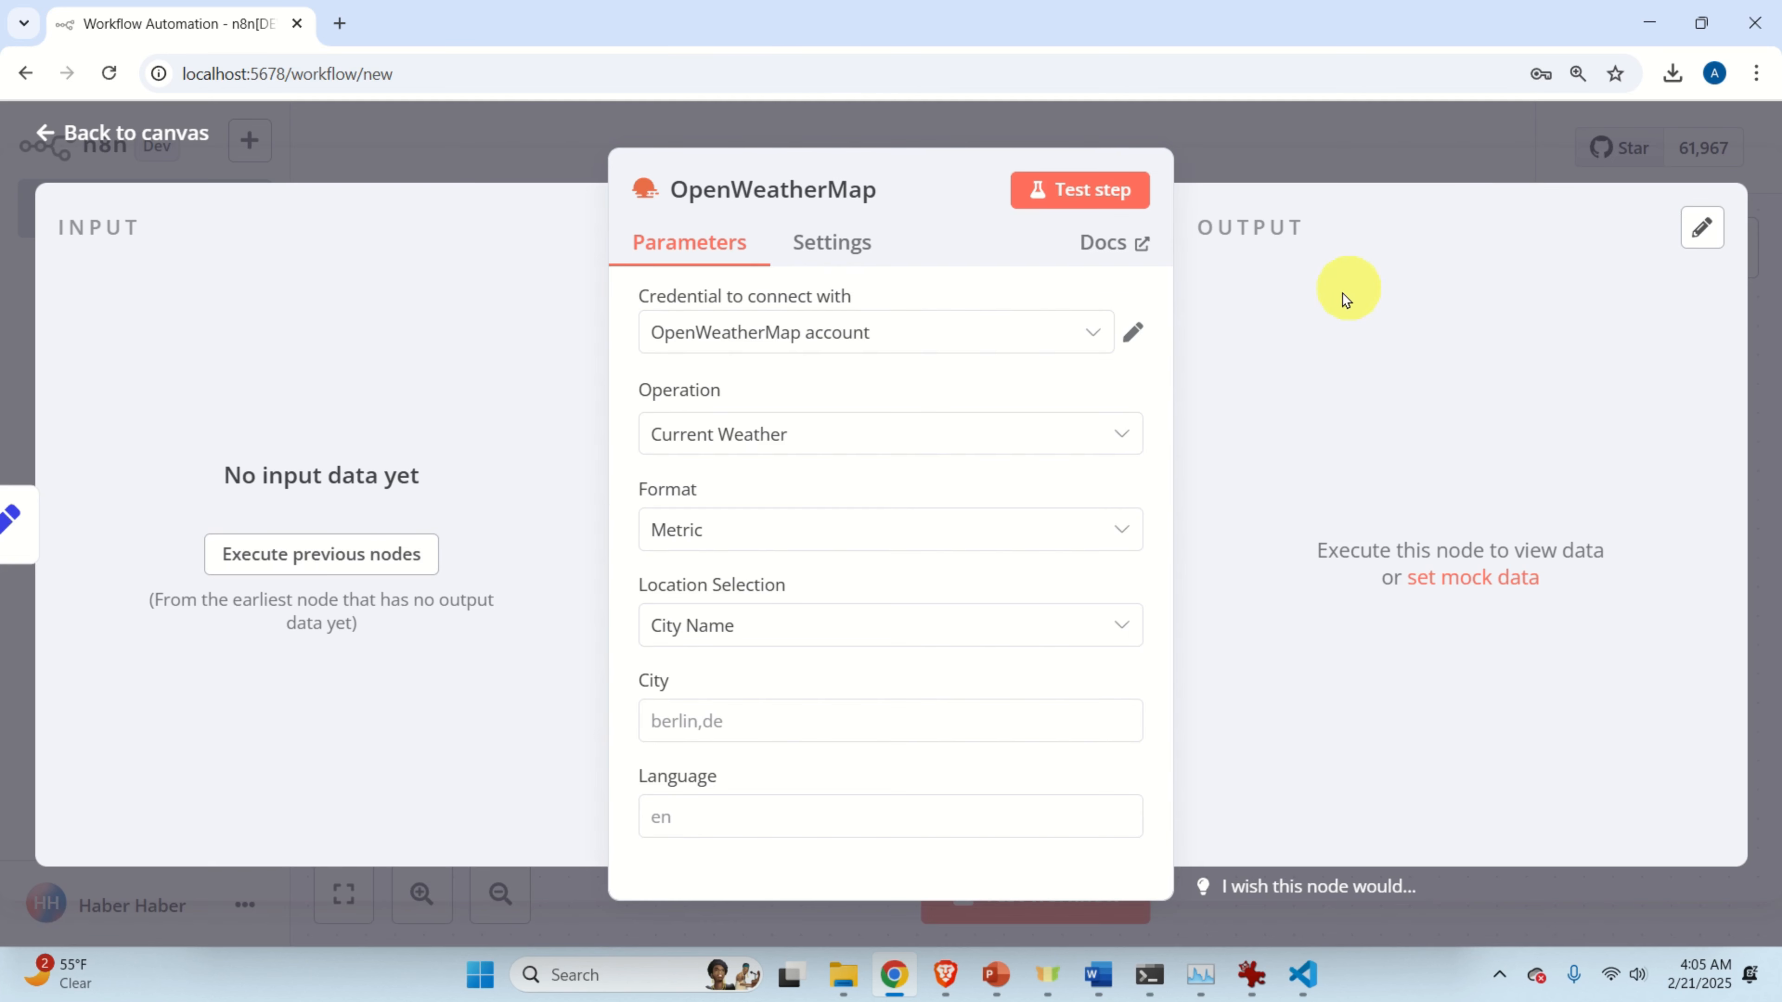
# Set the node's Operation to Current Weather and Format to Metric, then go back to the canvas.
pyautogui.click(857, 438)
pyautogui.click(832, 526)
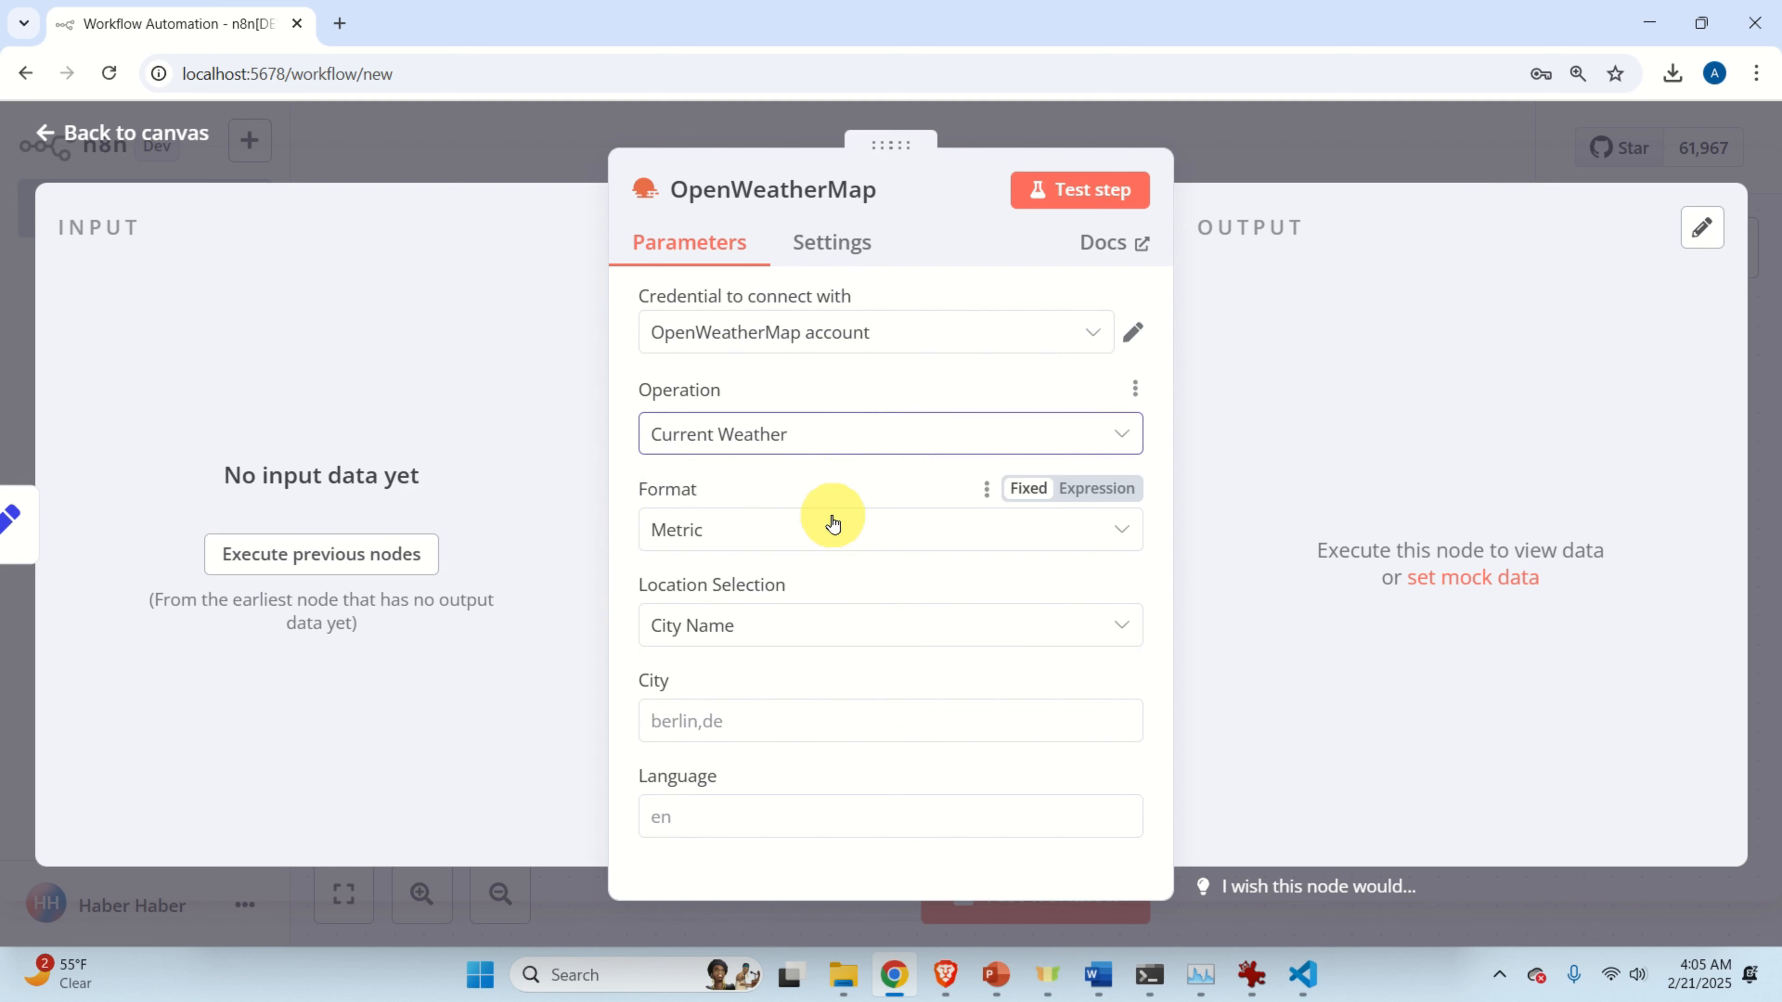
pyautogui.click(829, 541)
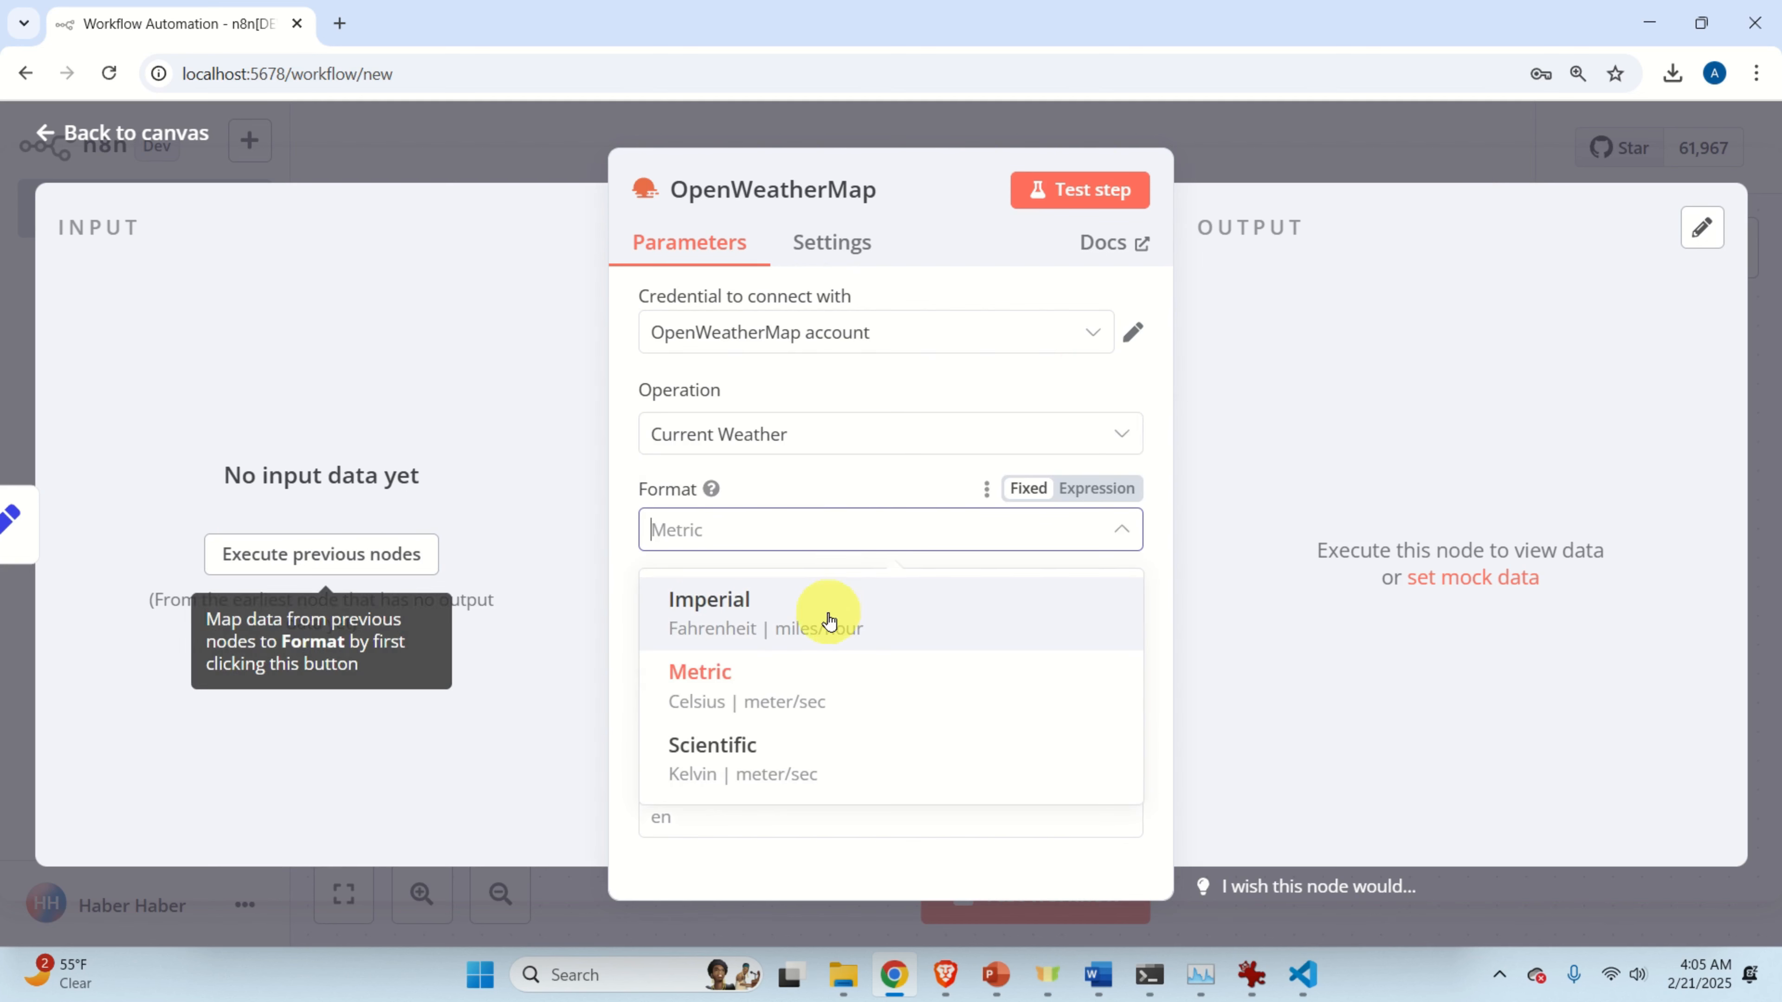
pyautogui.click(823, 694)
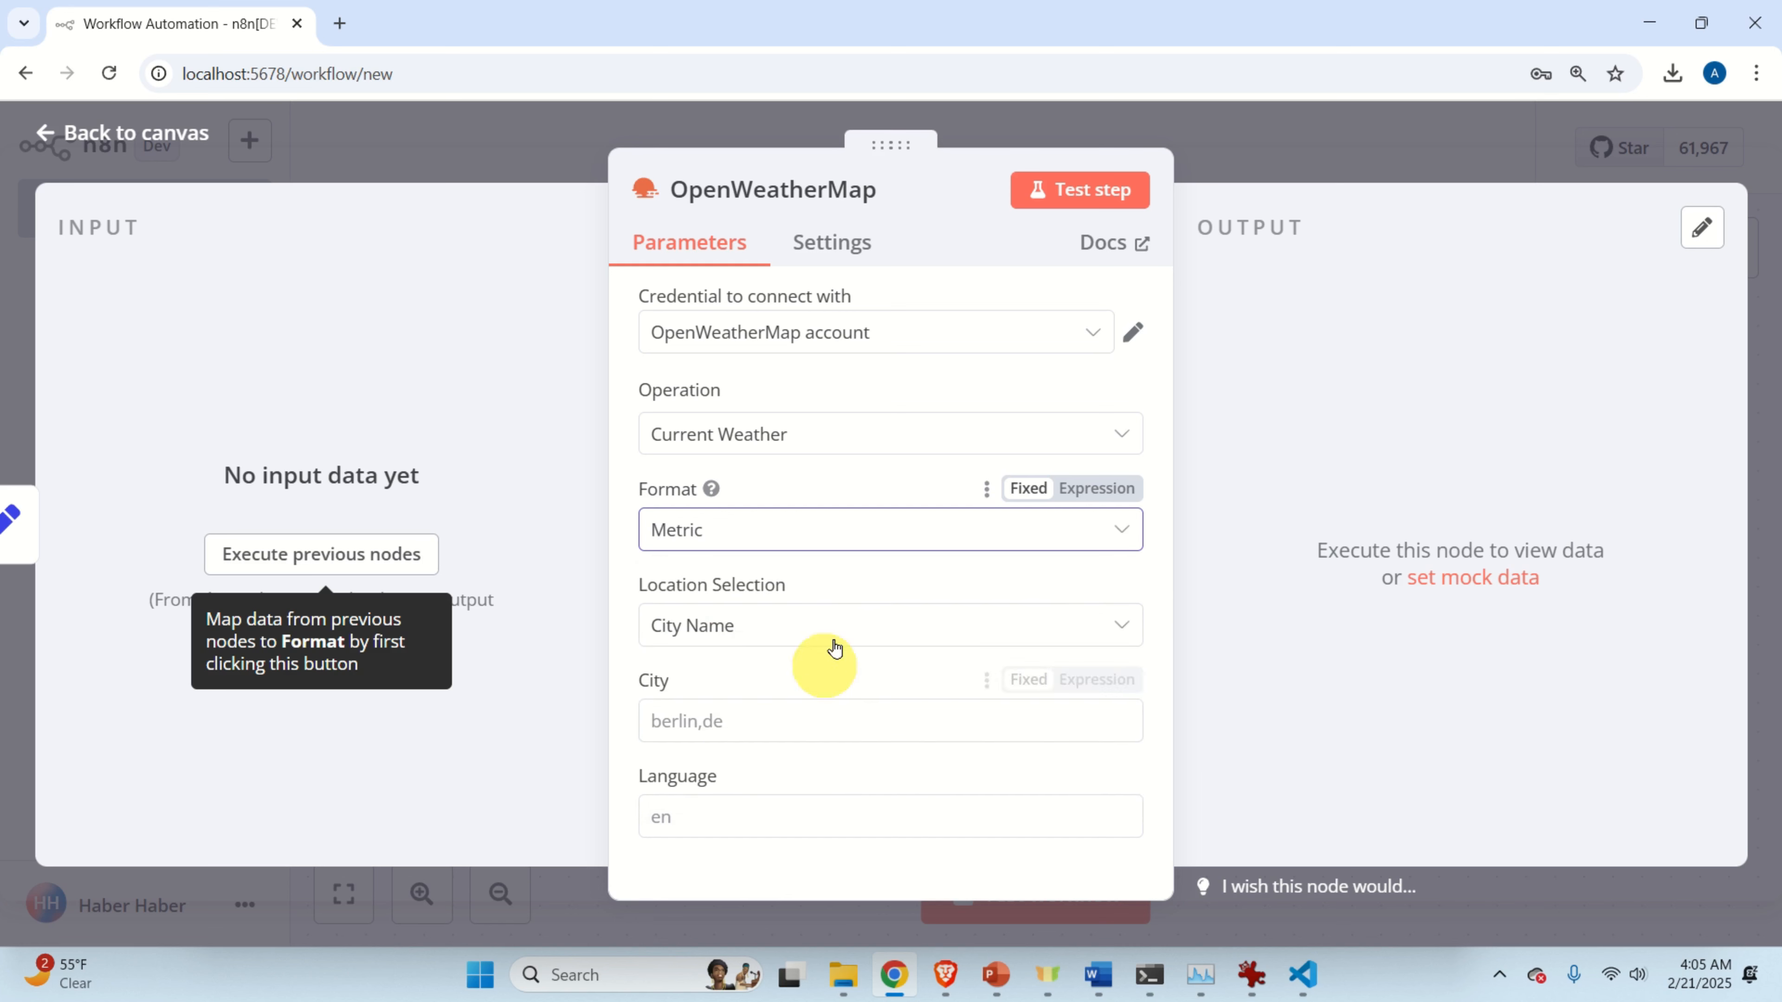
pyautogui.click(883, 530)
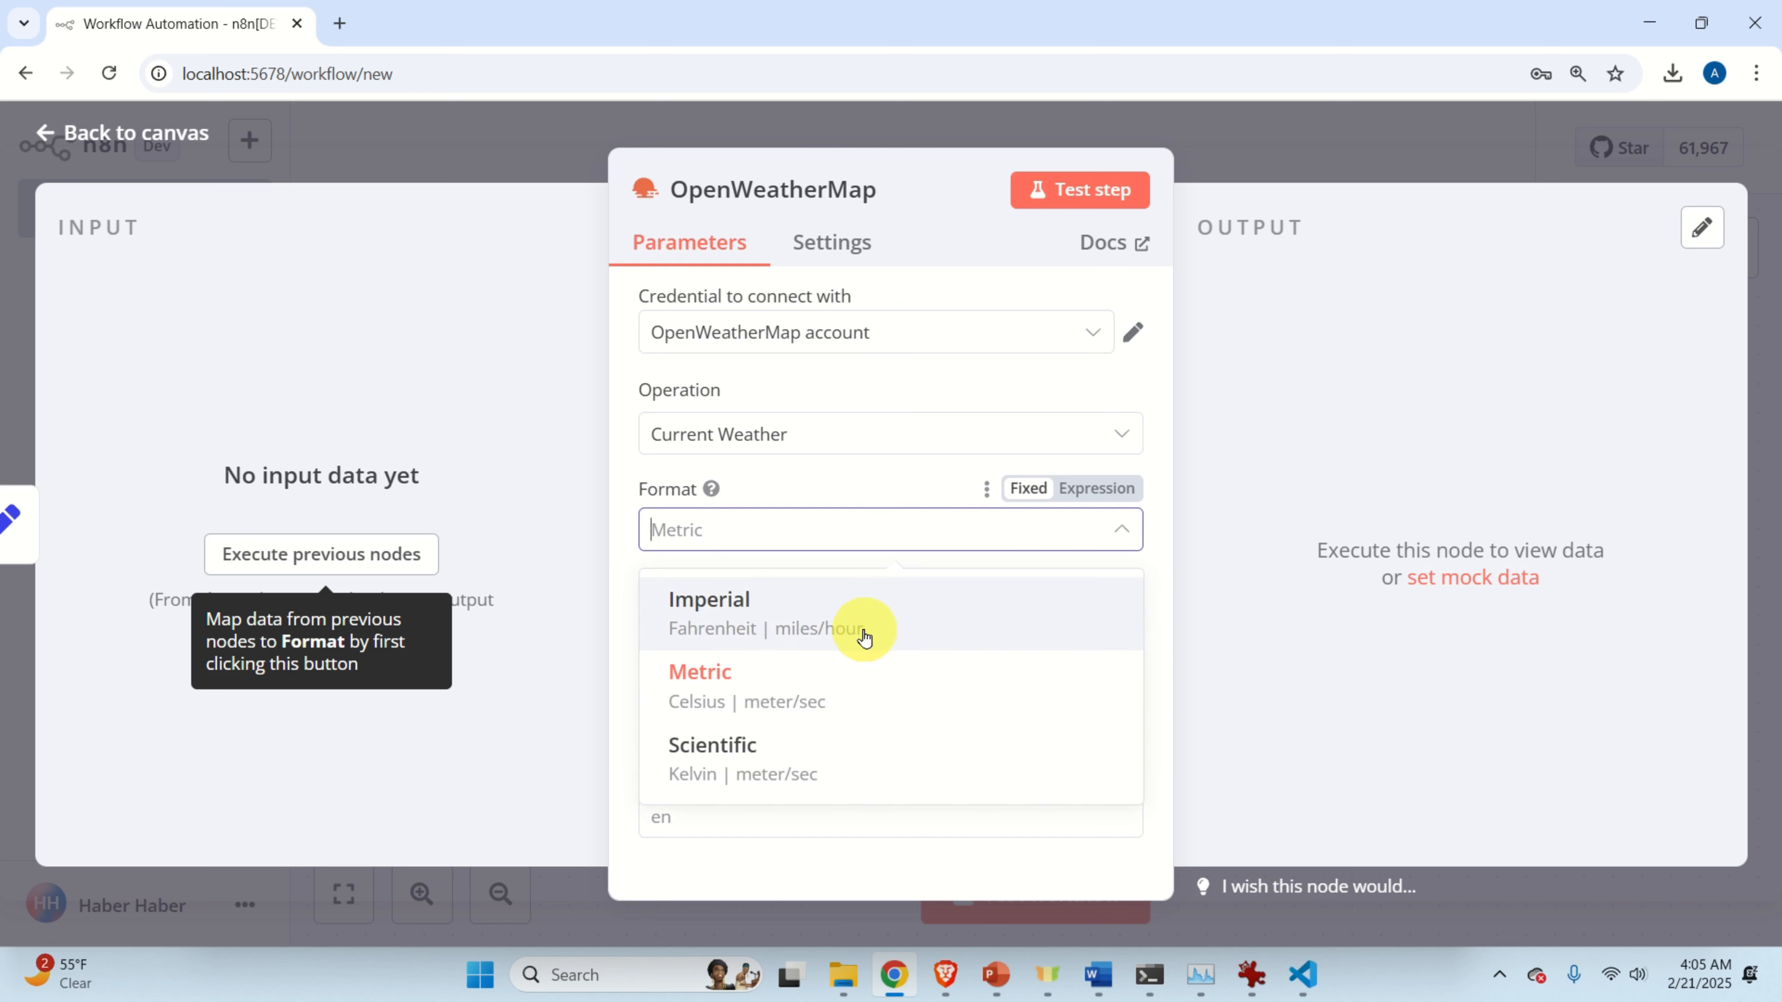
pyautogui.click(827, 679)
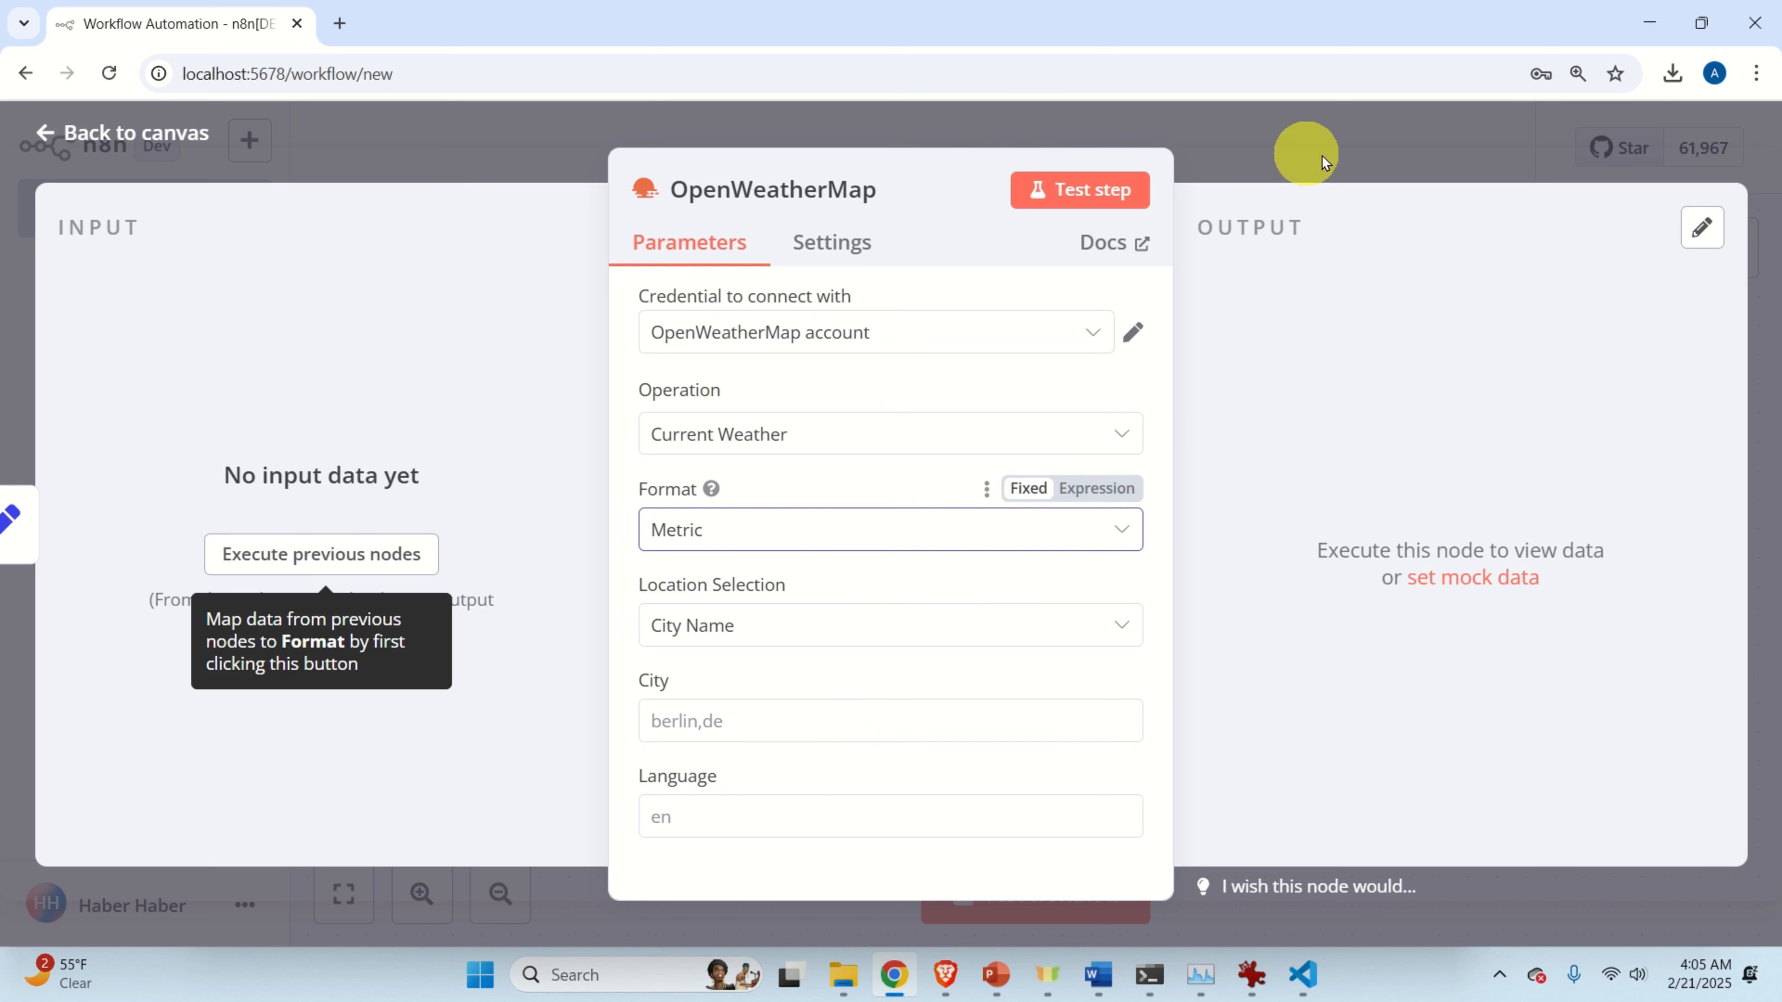
pyautogui.click(486, 163)
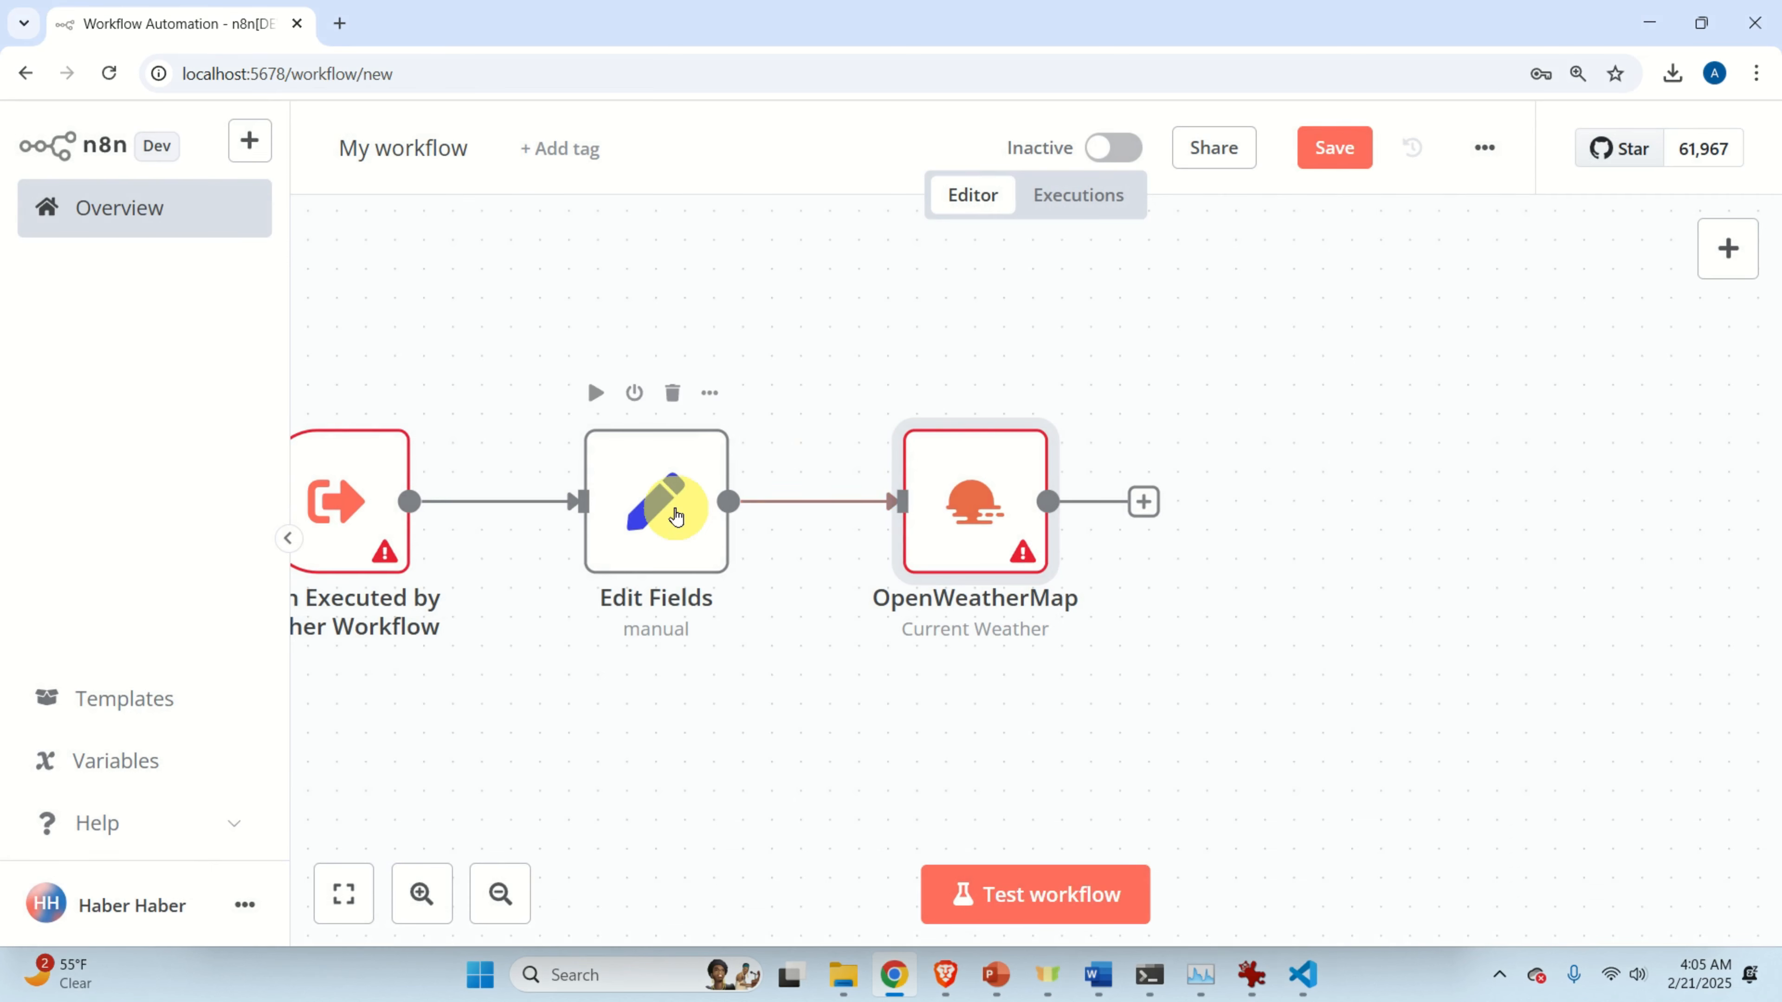
pyautogui.doubleClick(676, 516)
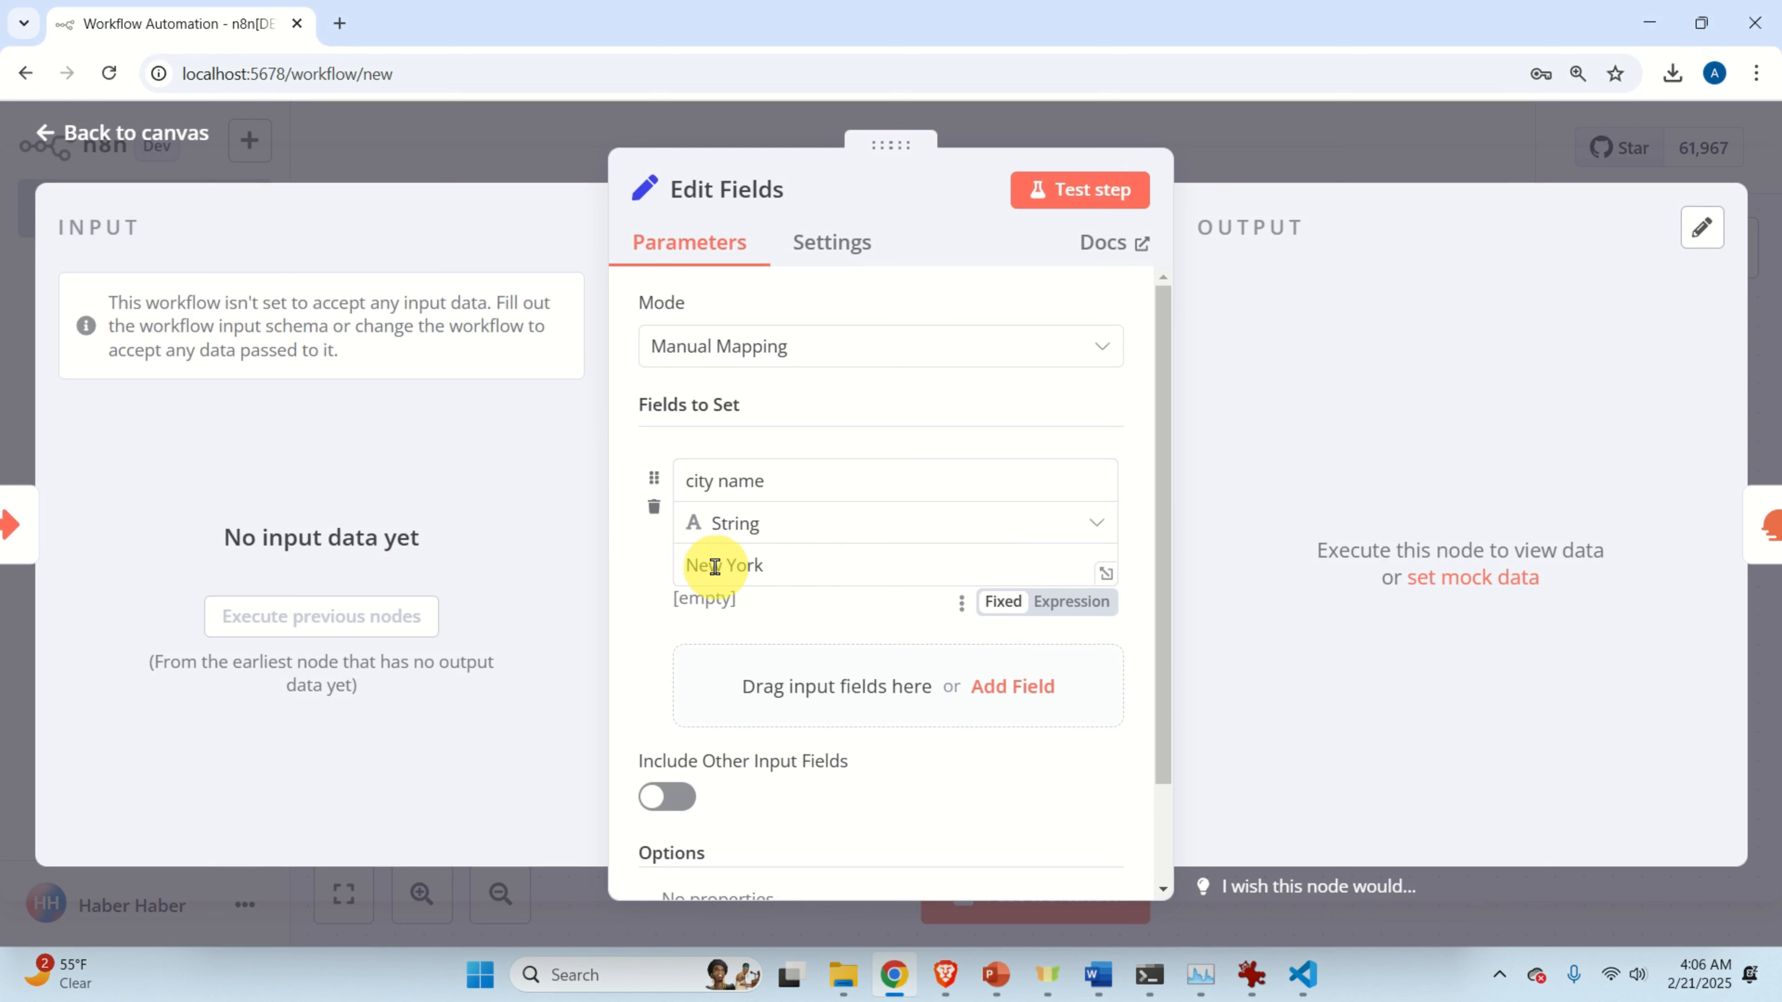
pyautogui.click(475, 169)
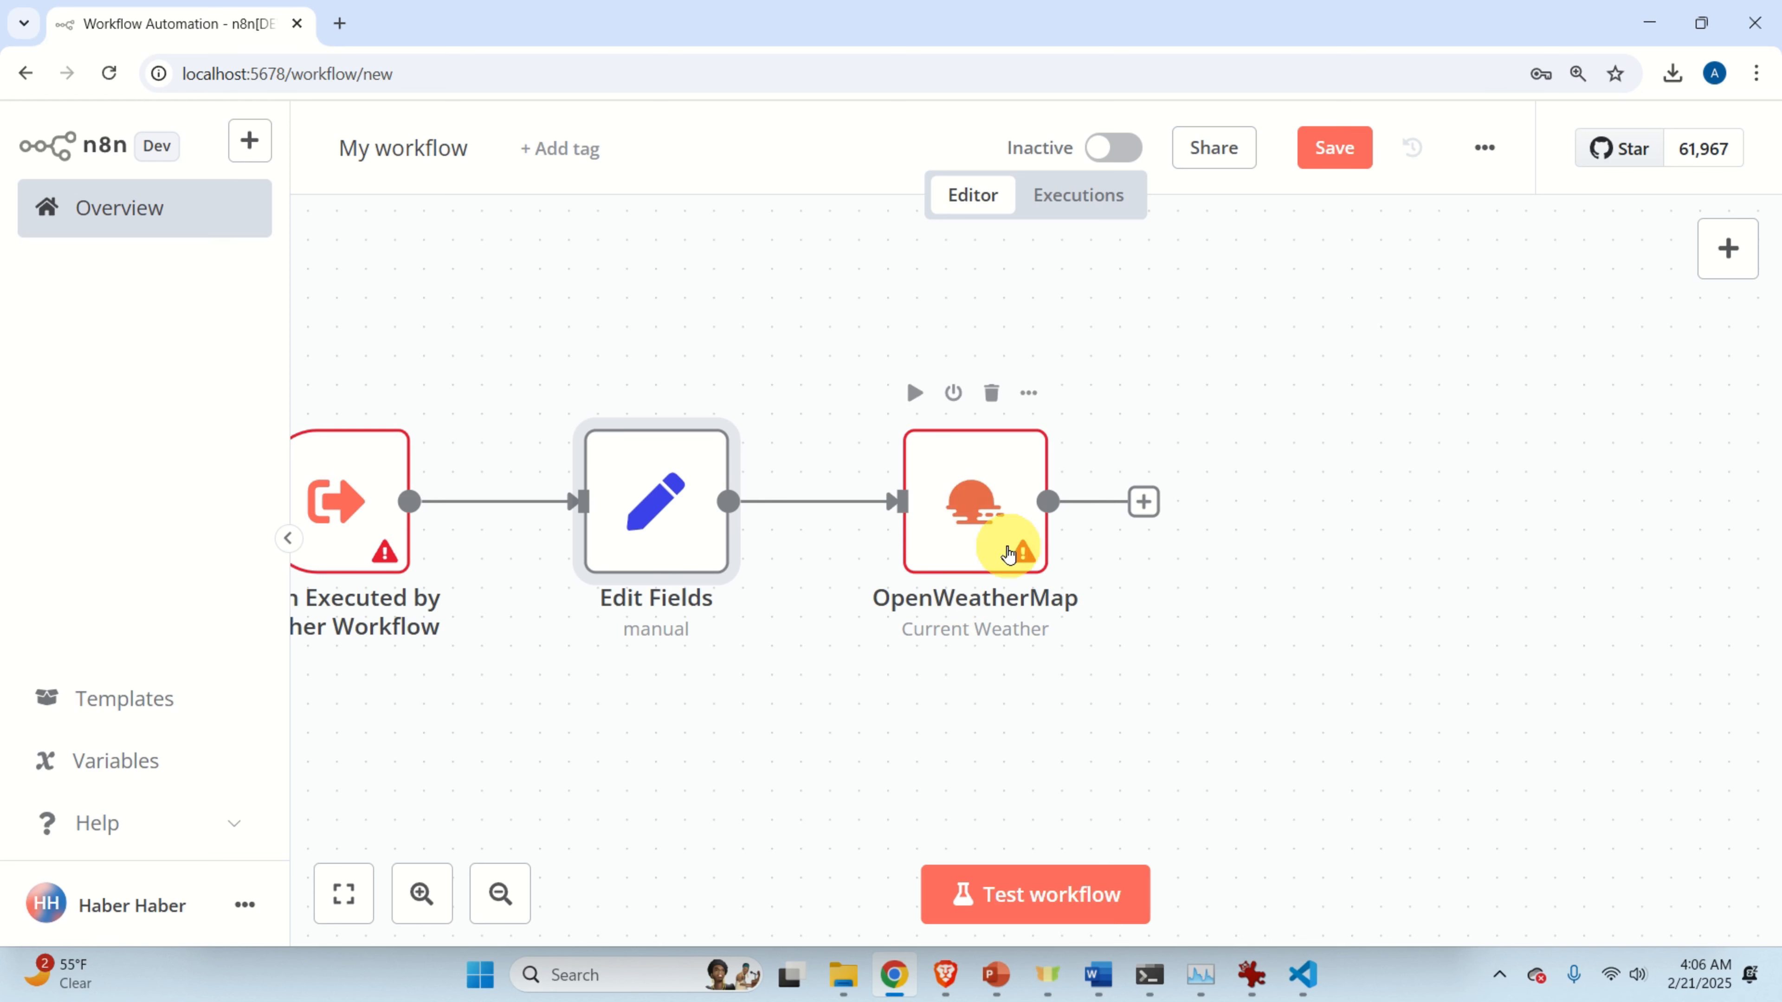
pyautogui.click(1100, 975)
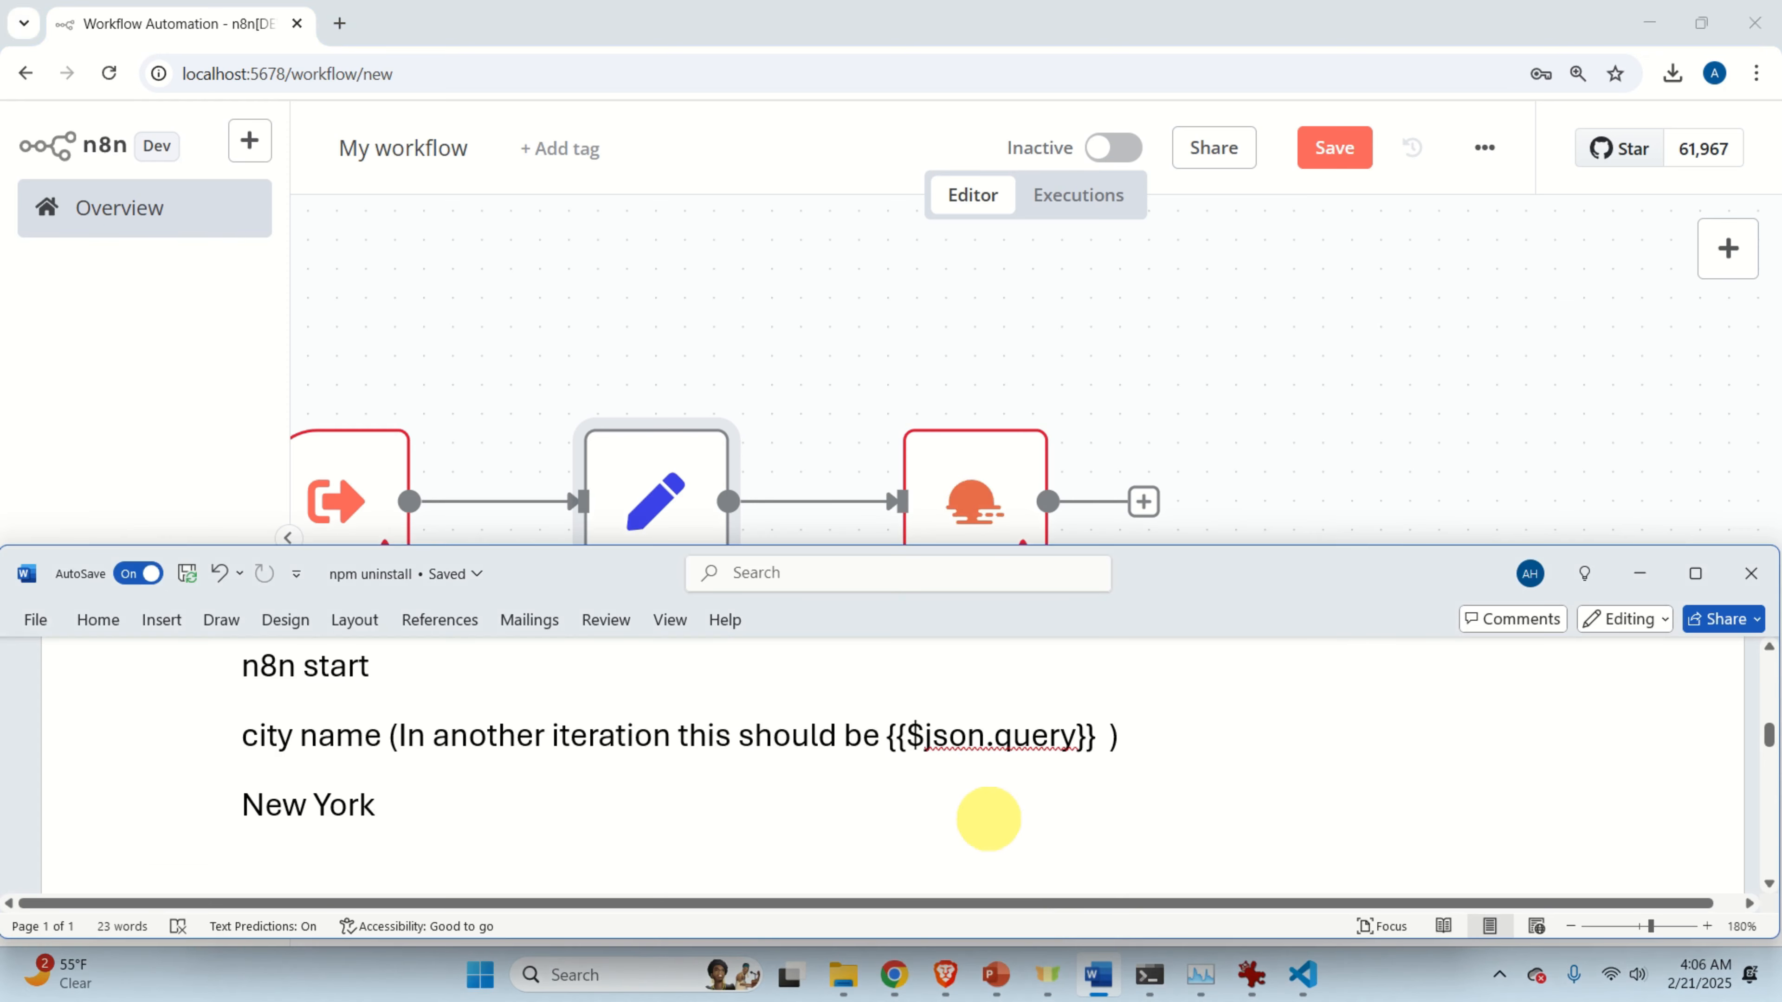
pyautogui.scroll(-3, 987, 818)
pyautogui.click(1224, 399)
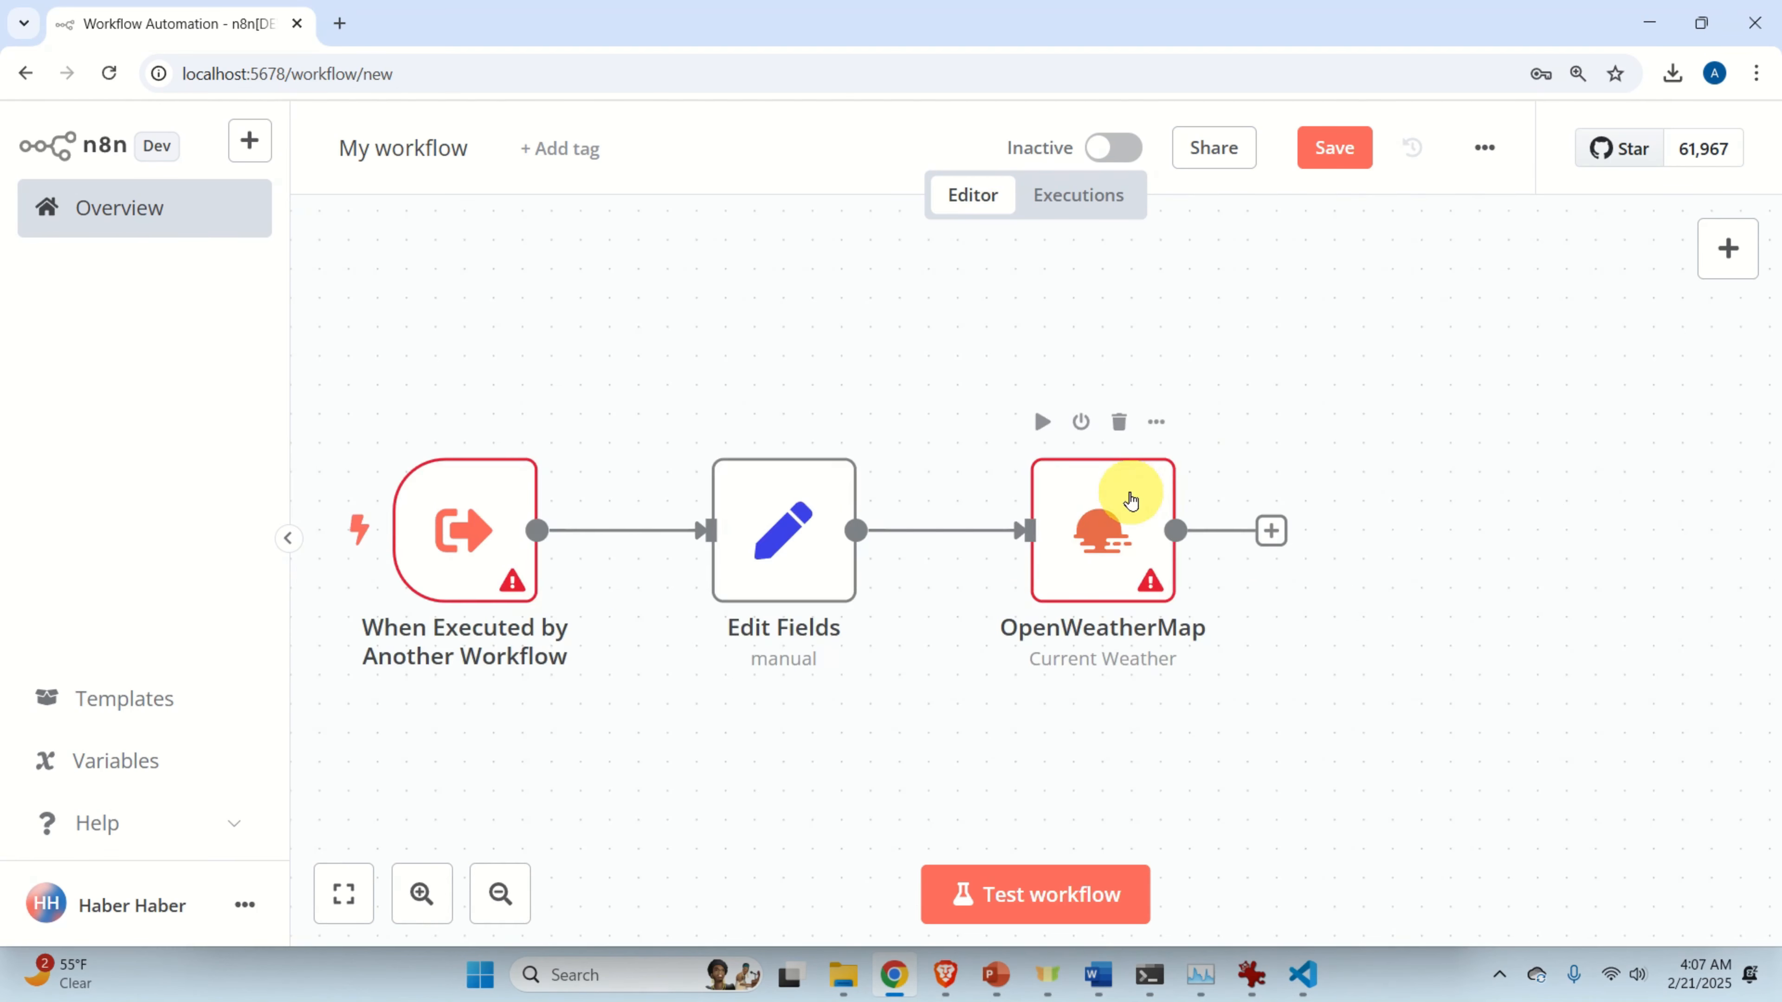
pyautogui.doubleClick(1130, 495)
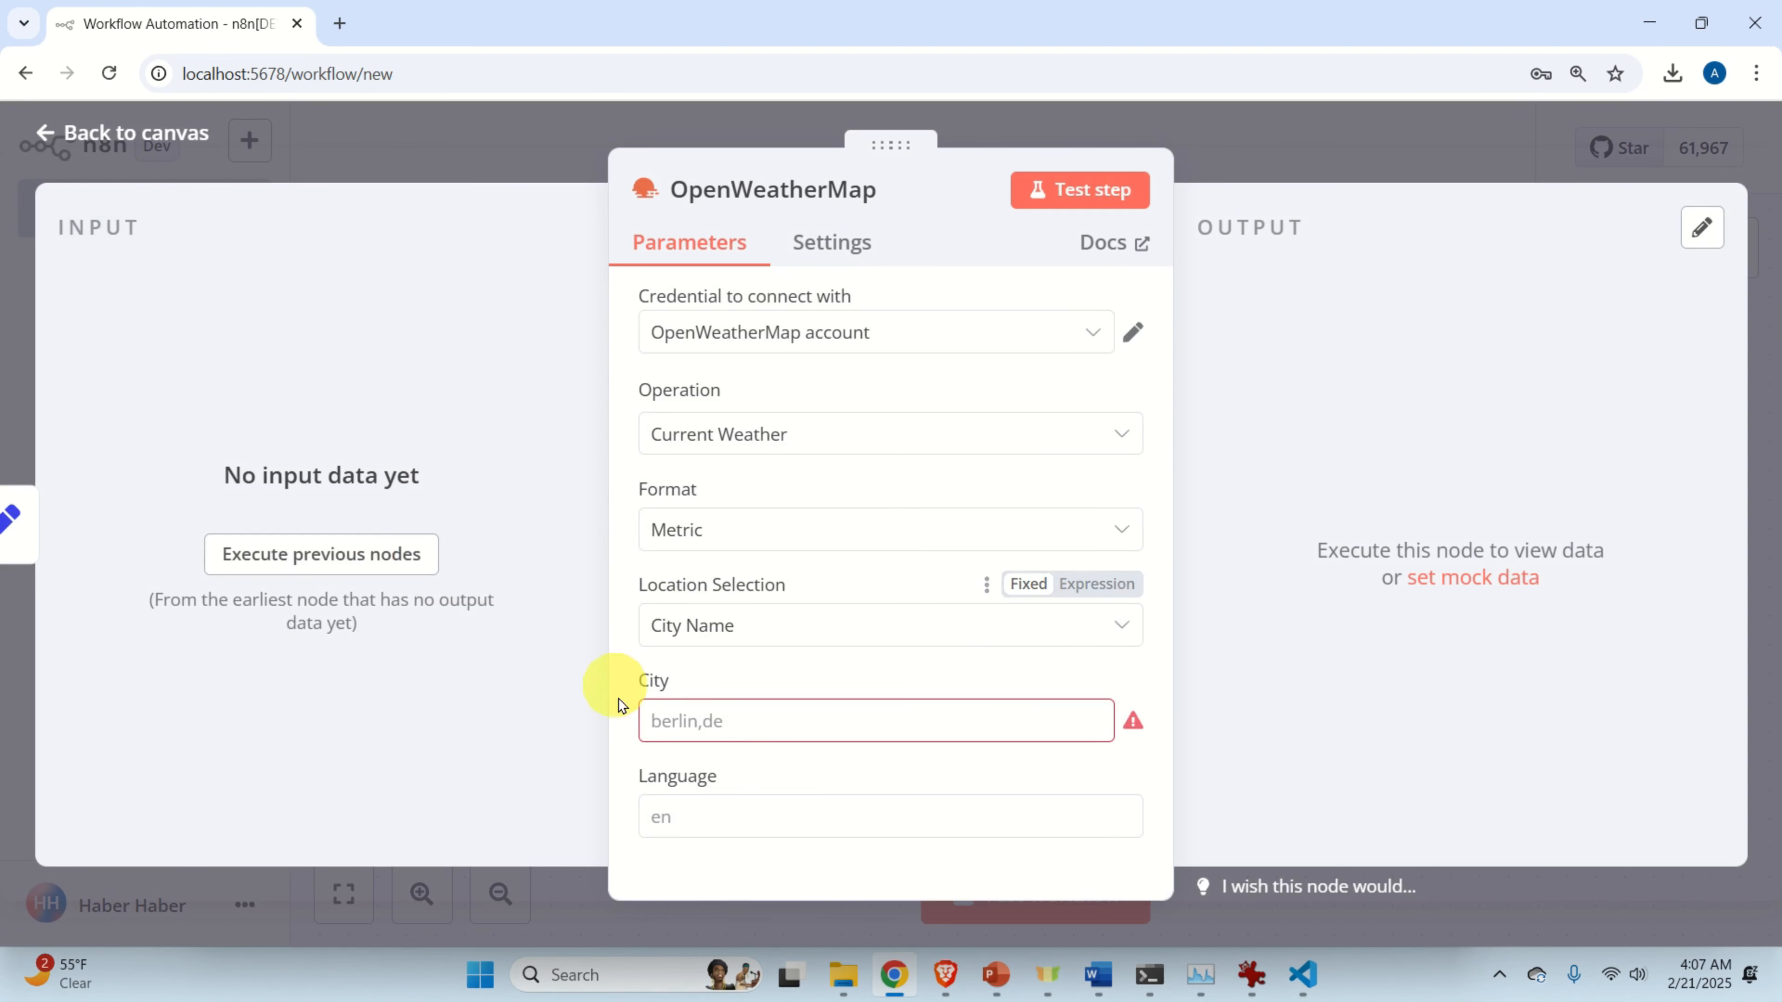
pyautogui.click(508, 164)
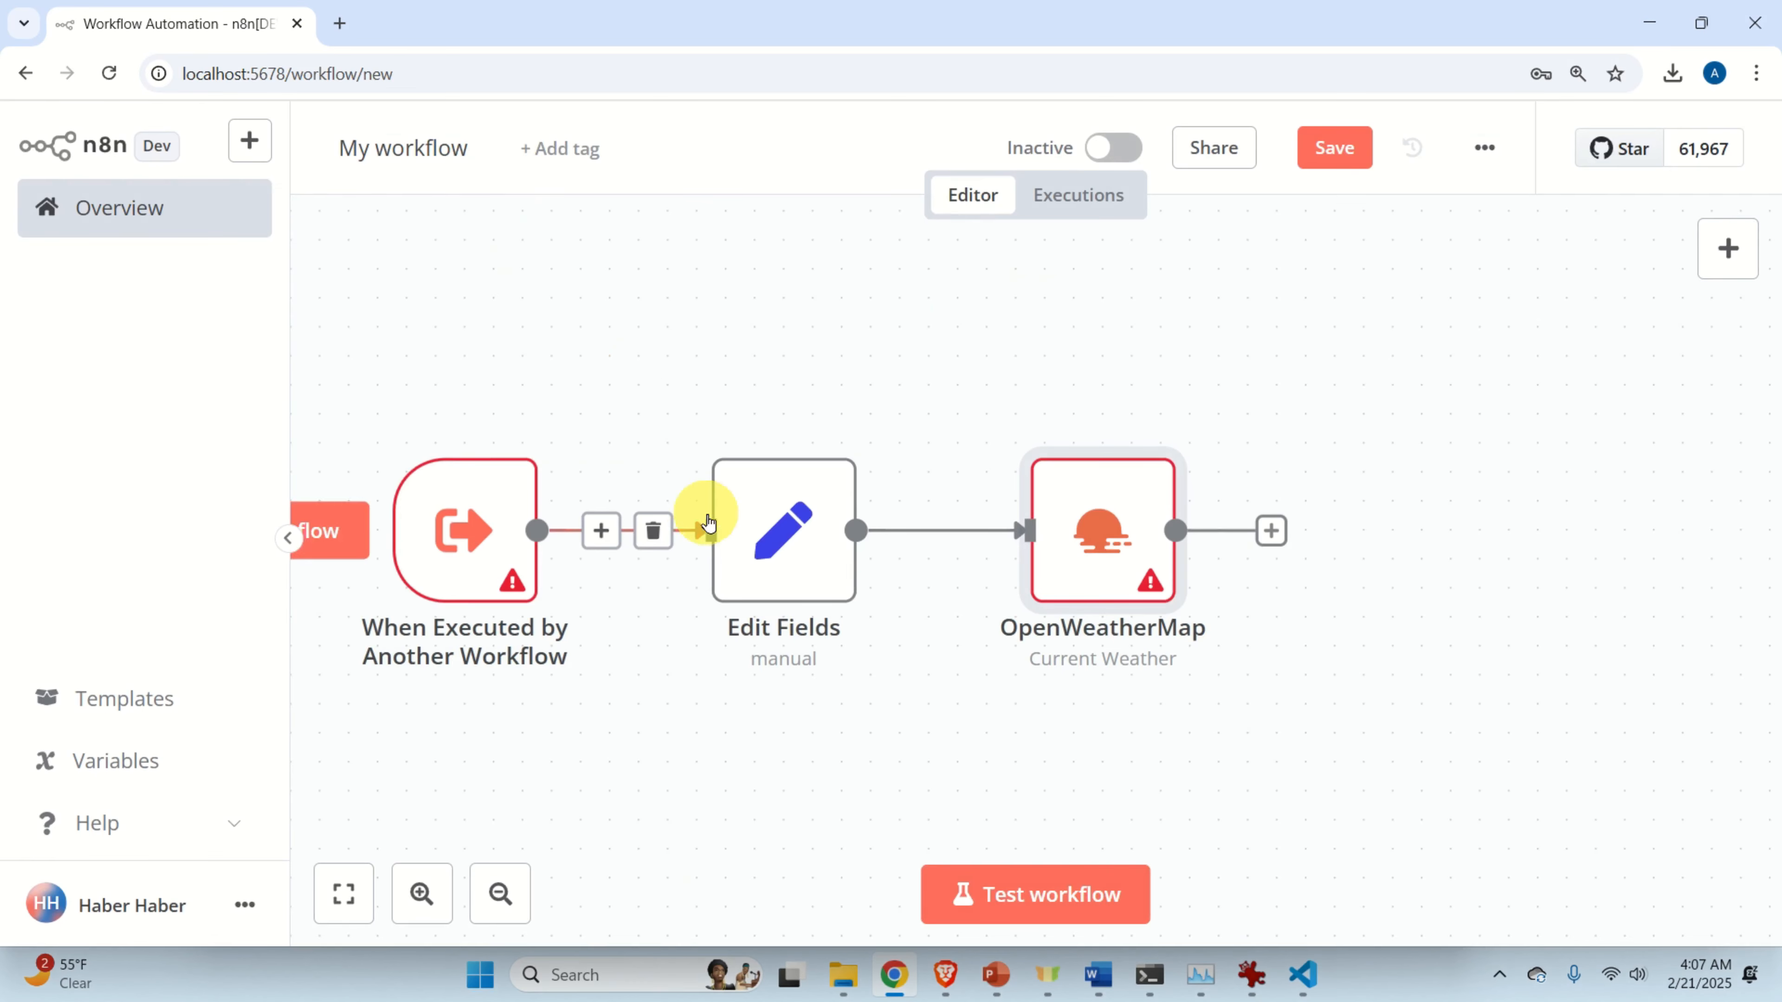
pyautogui.moveTo(499, 561)
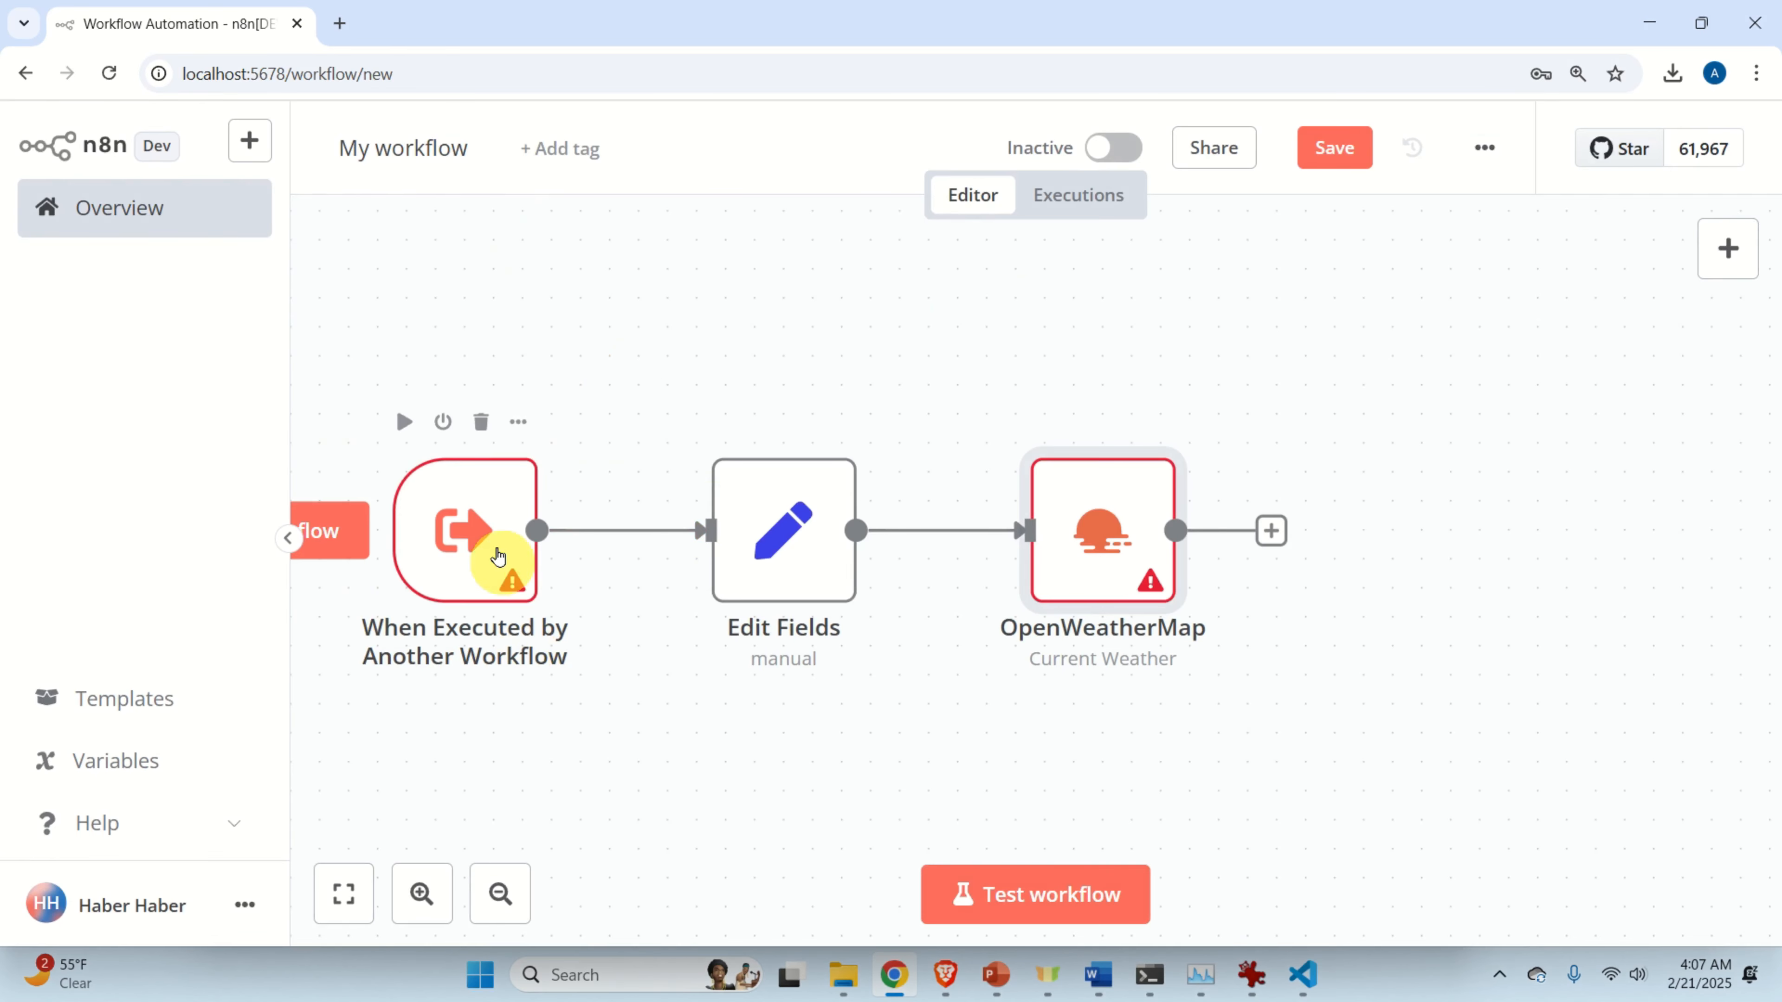
# Pin the two-item sample mock data as the trigger's output.
pyautogui.doubleClick(481, 518)
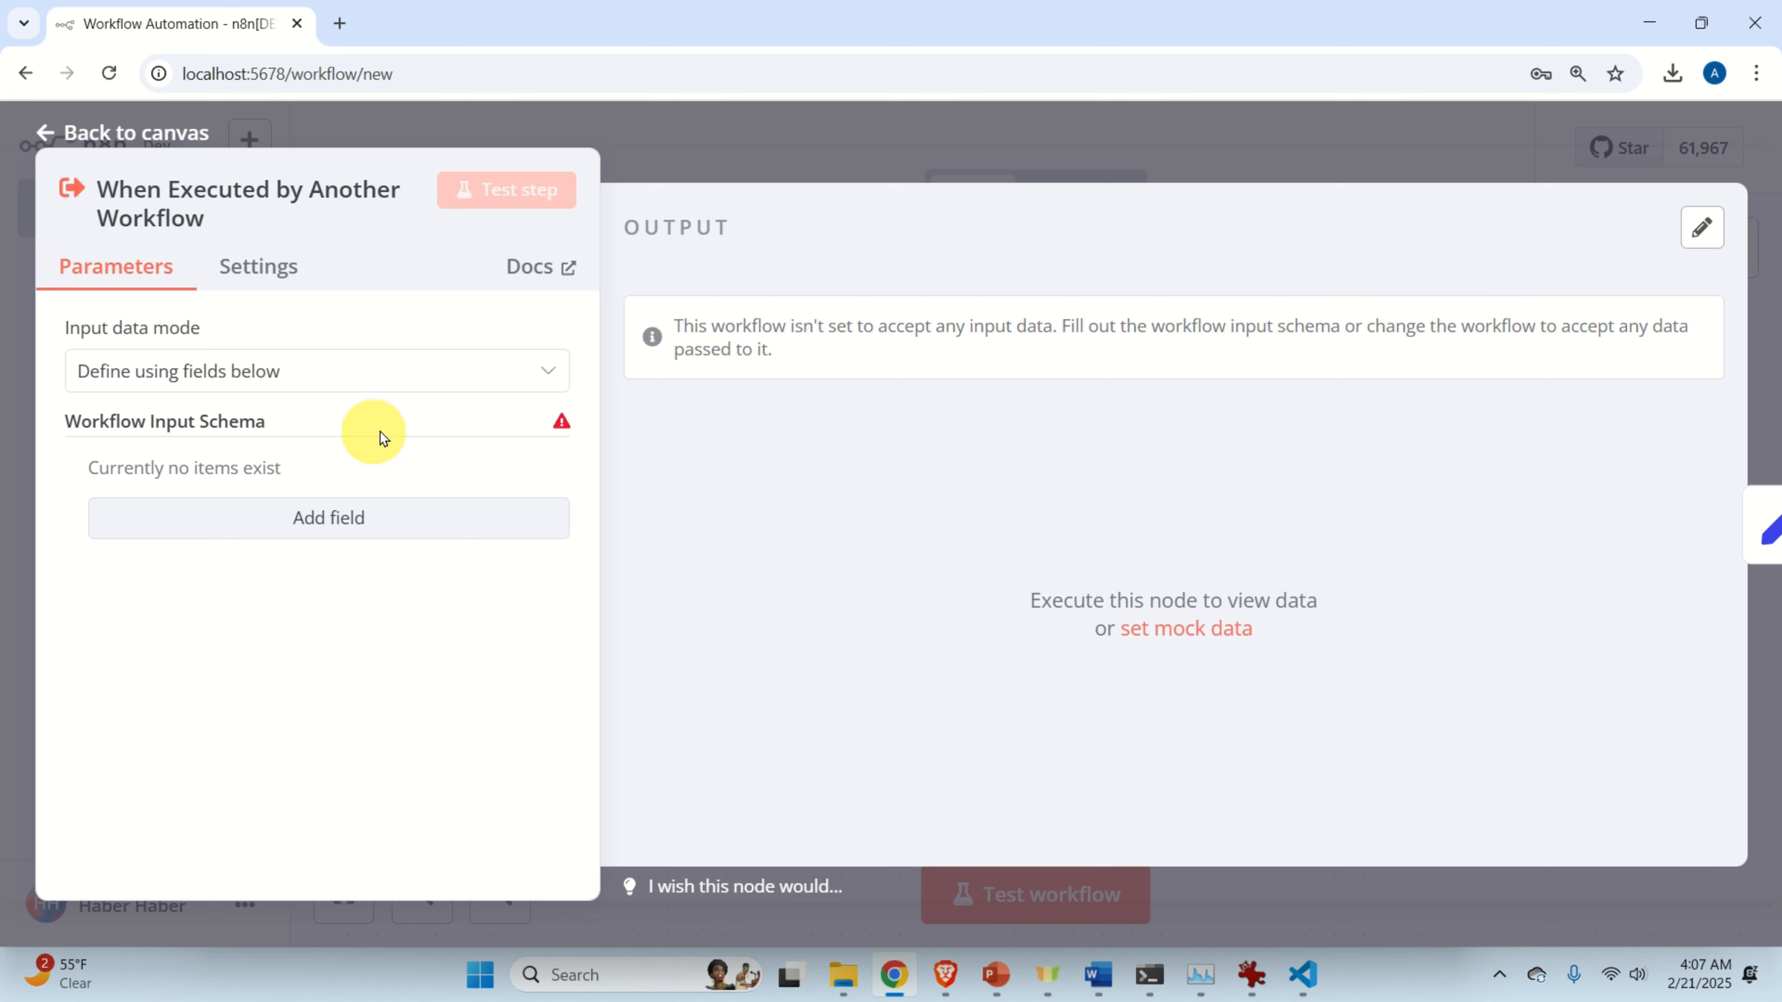
pyautogui.click(1206, 640)
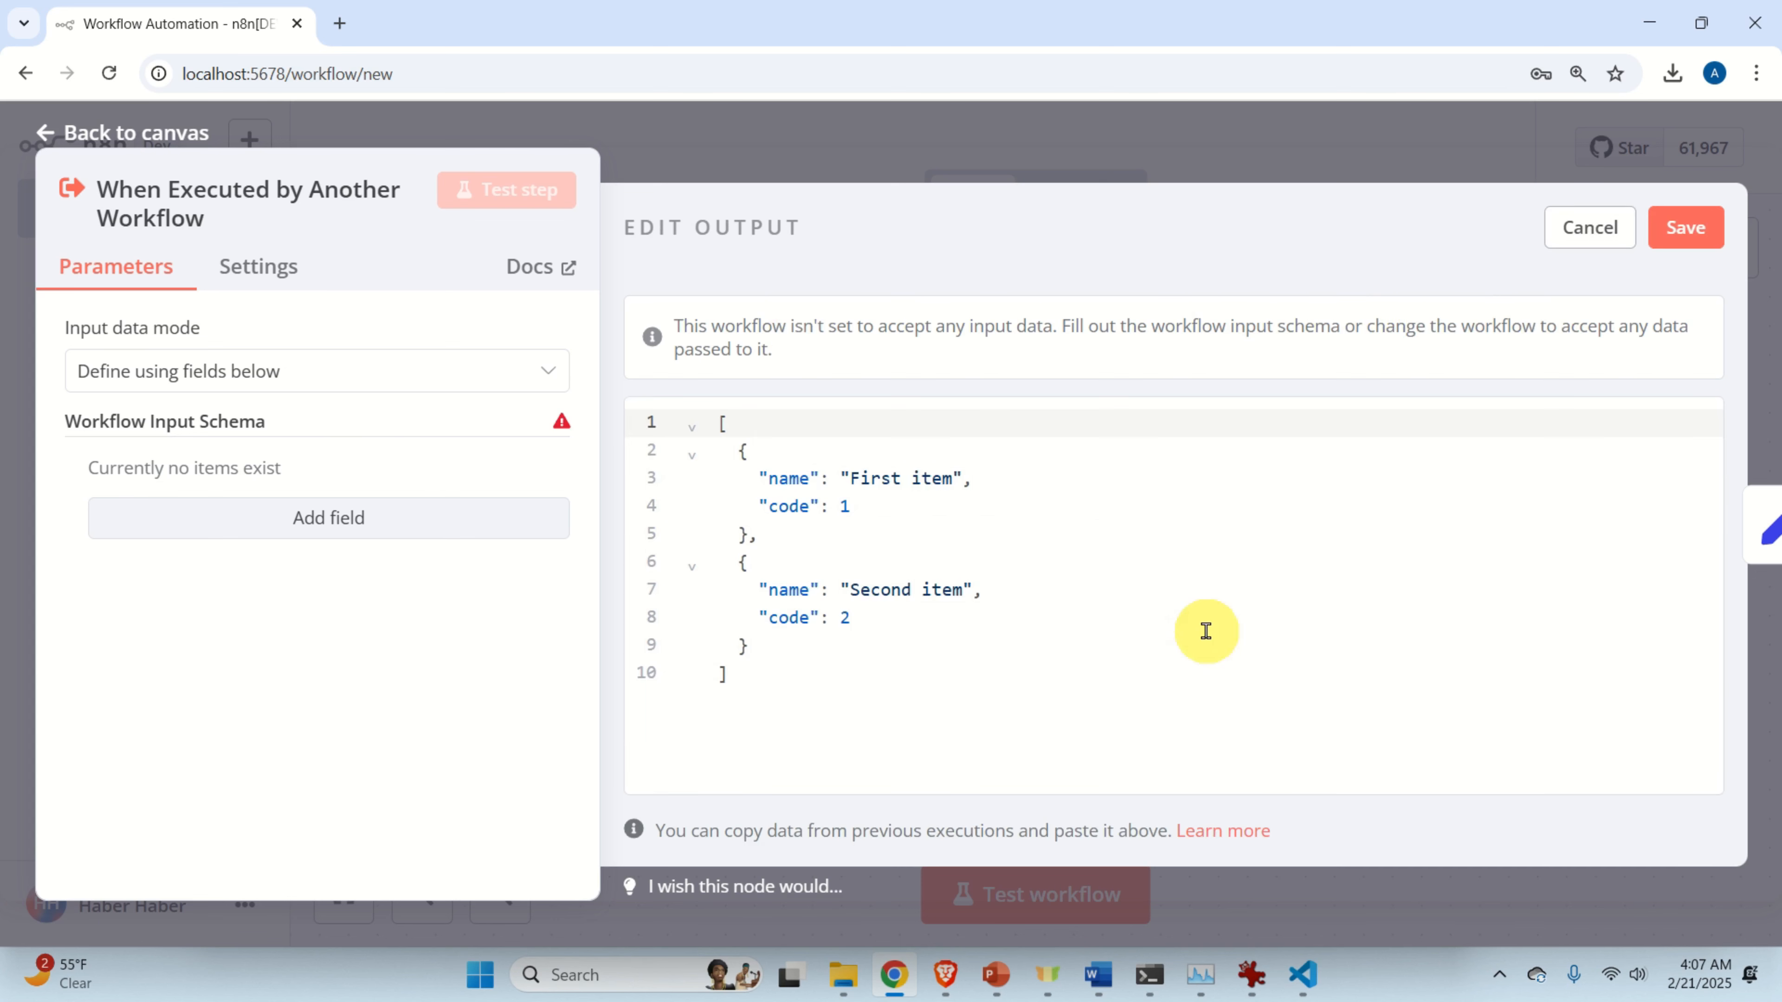
pyautogui.moveTo(800, 721); pyautogui.dragTo(847, 676)
pyautogui.click(723, 446)
pyautogui.click(845, 701)
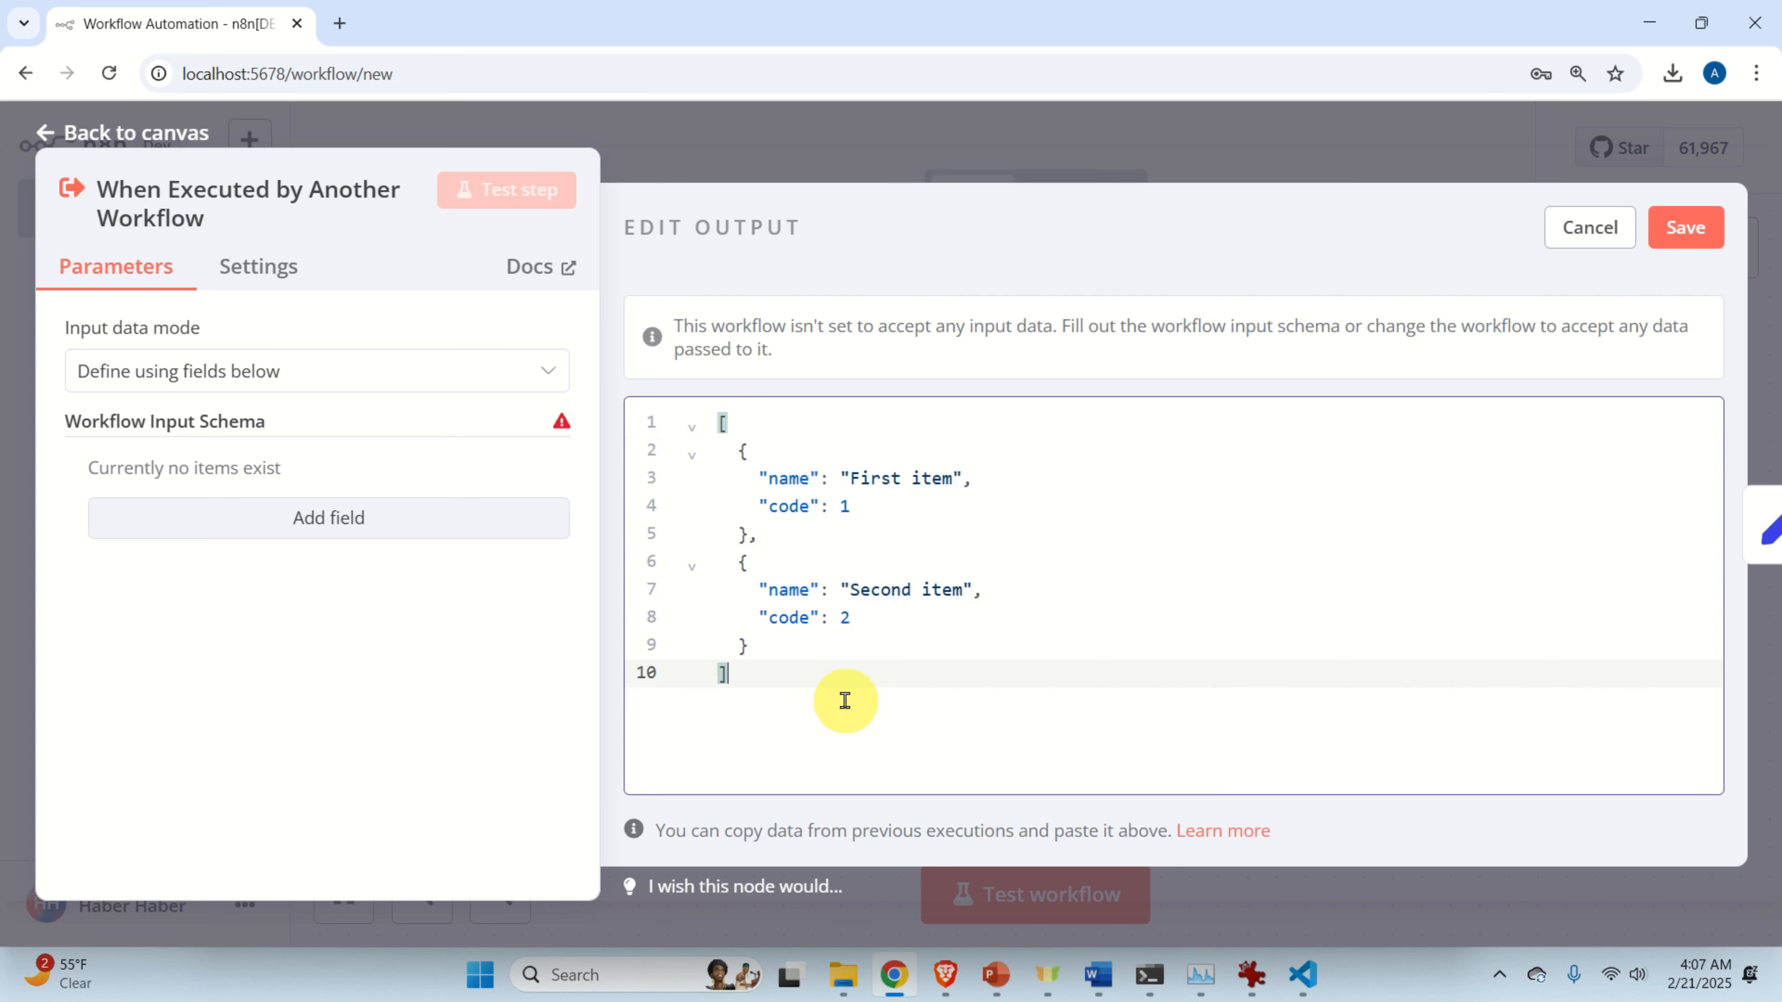
pyautogui.click(1686, 227)
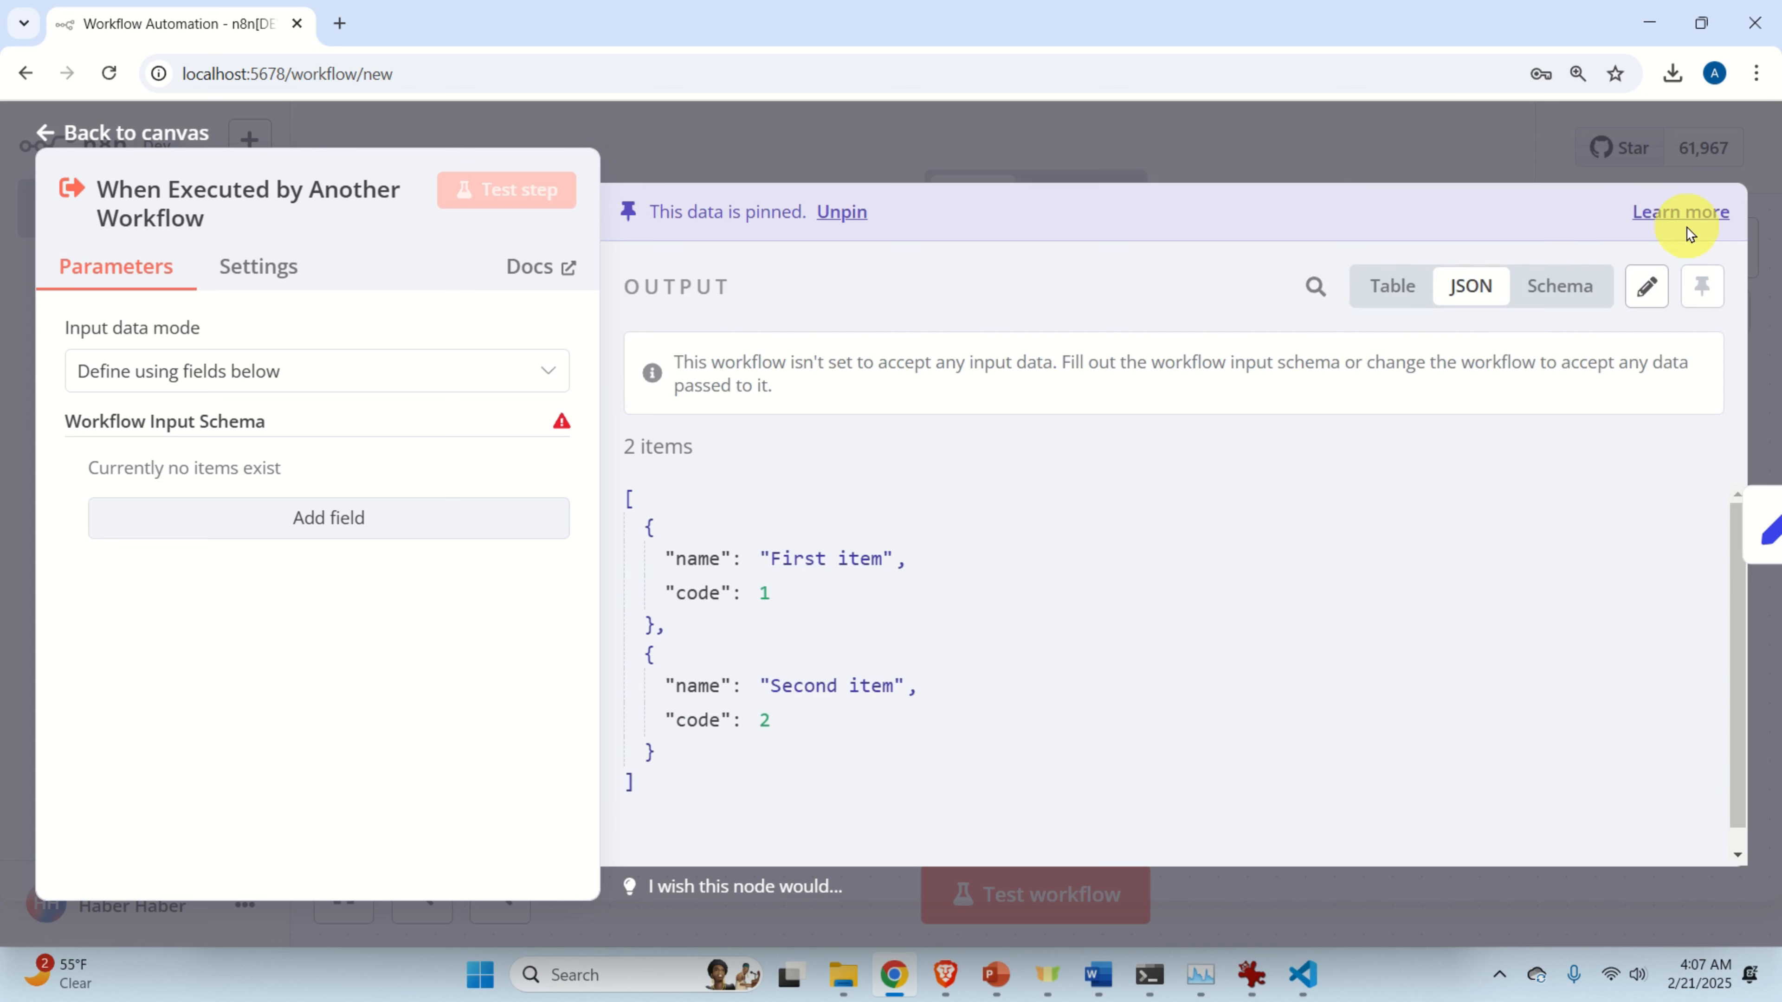
# Test the Edit Fields step so it outputs two items with city name New York.
pyautogui.click(987, 127)
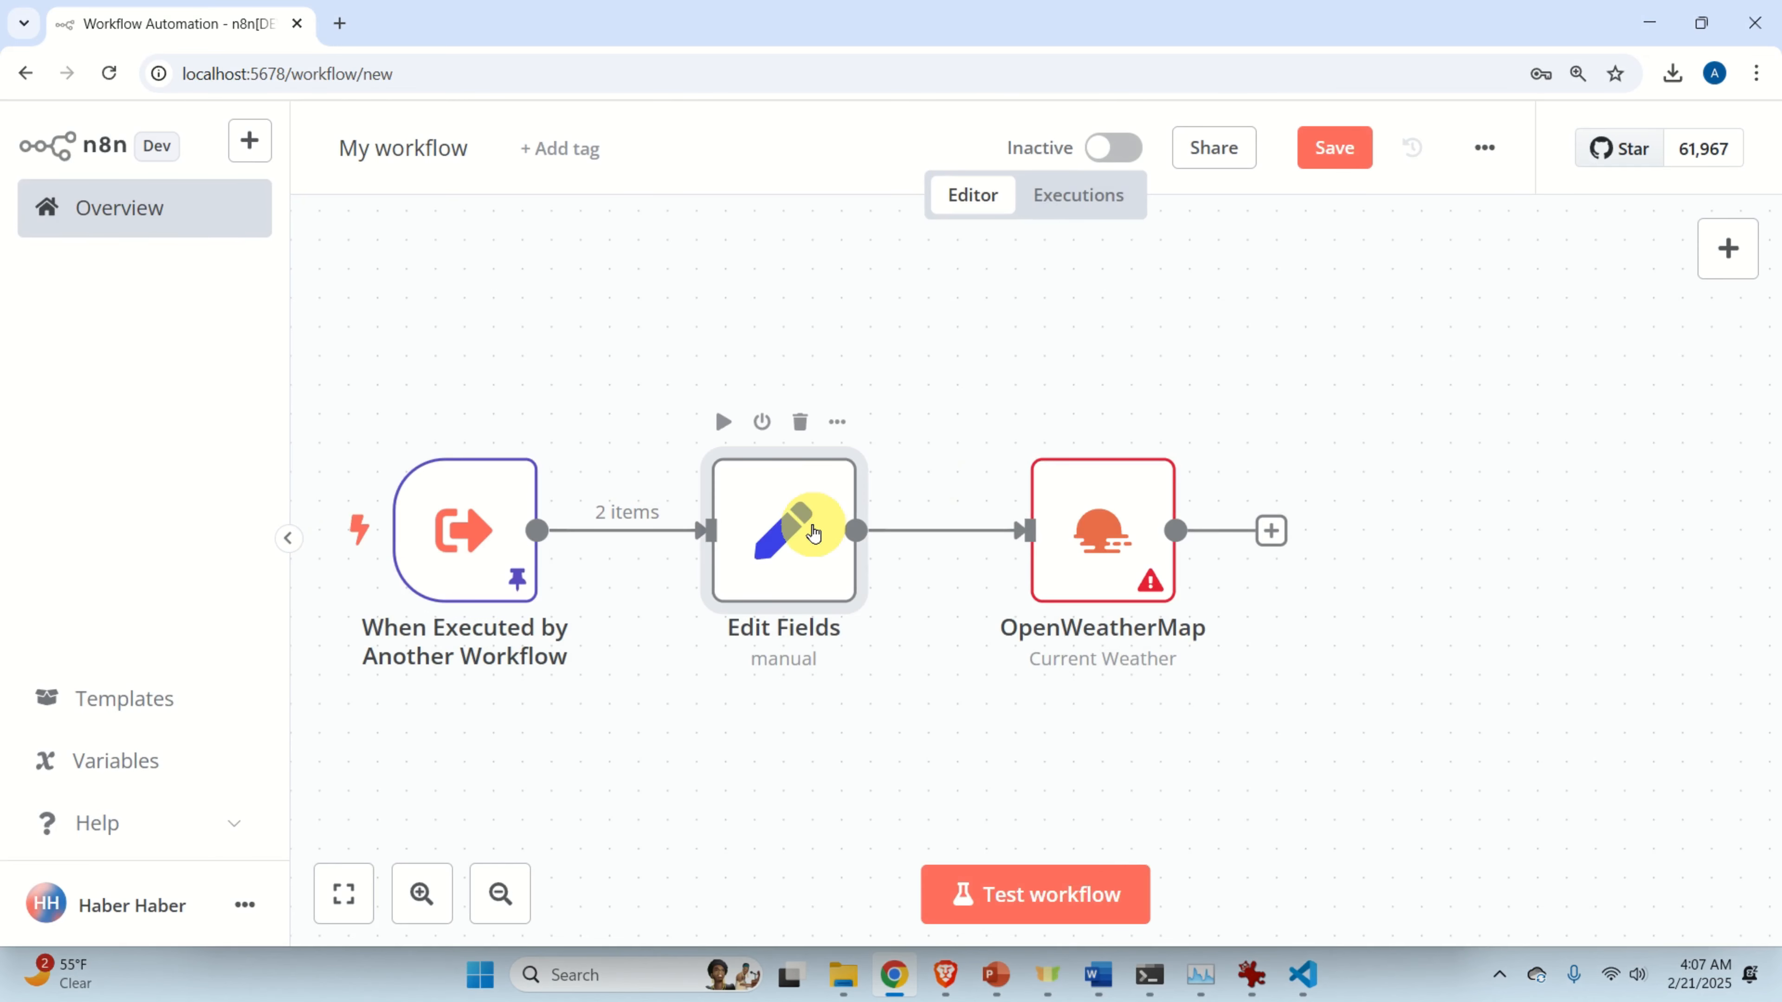
pyautogui.doubleClick(813, 533)
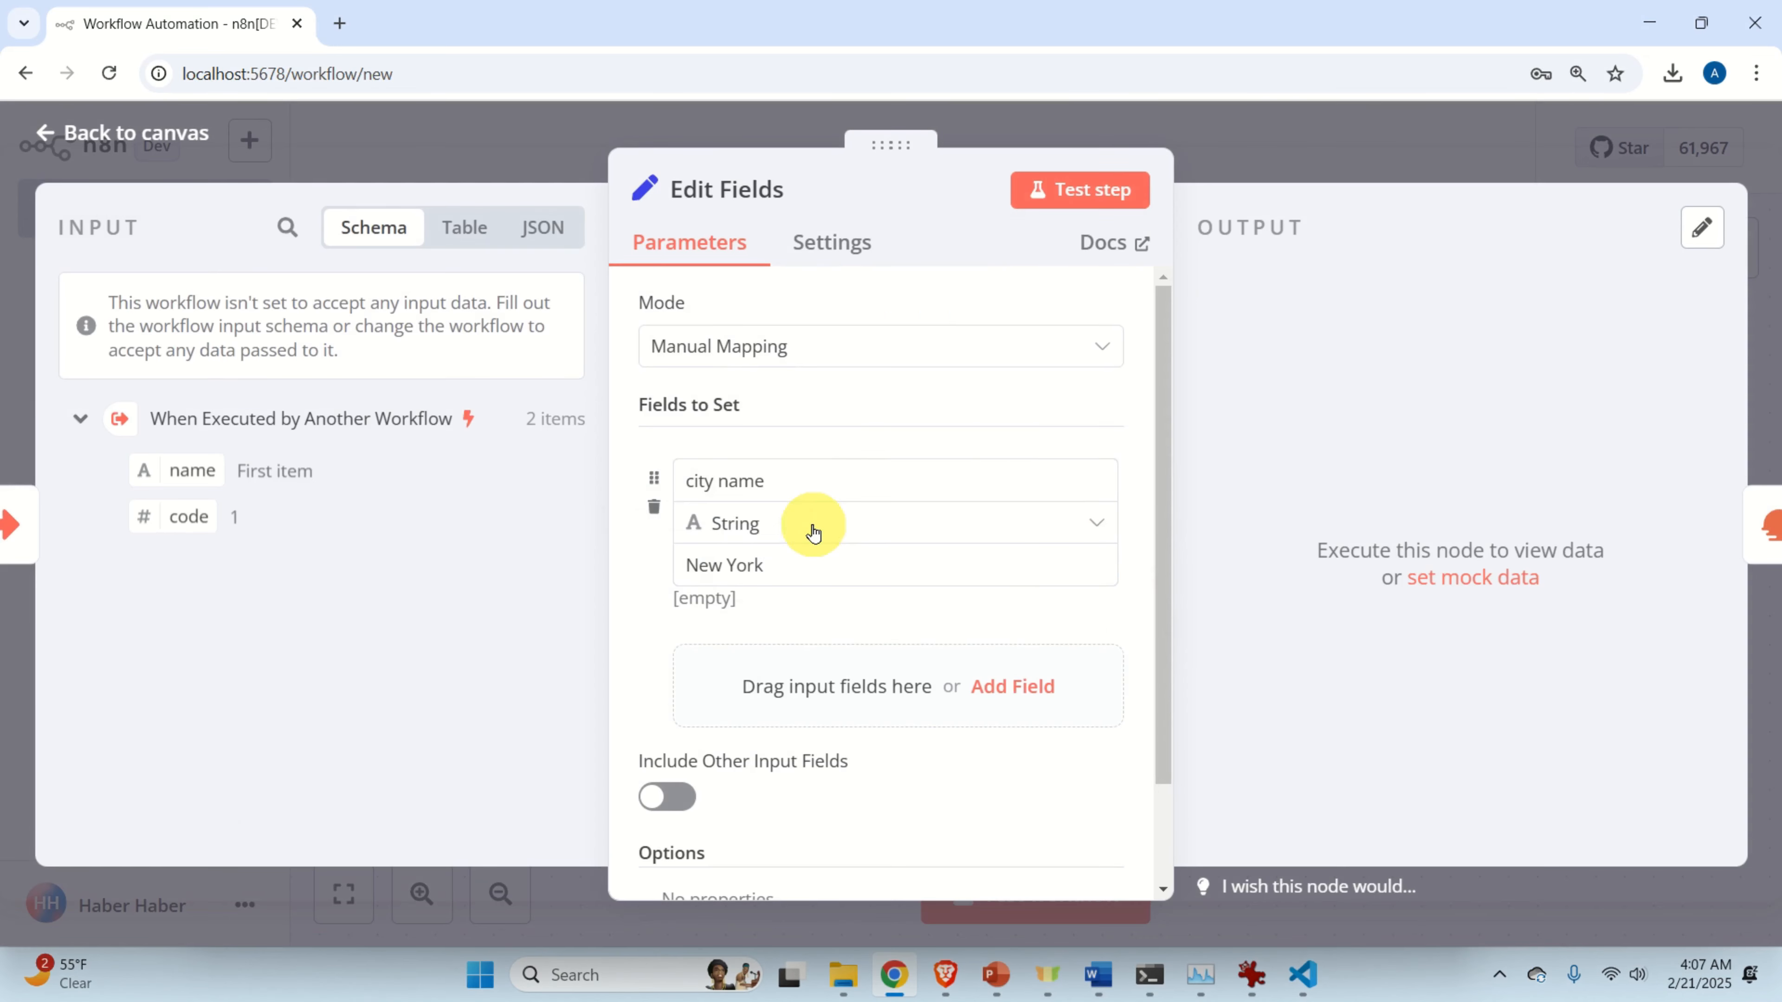
pyautogui.click(1092, 197)
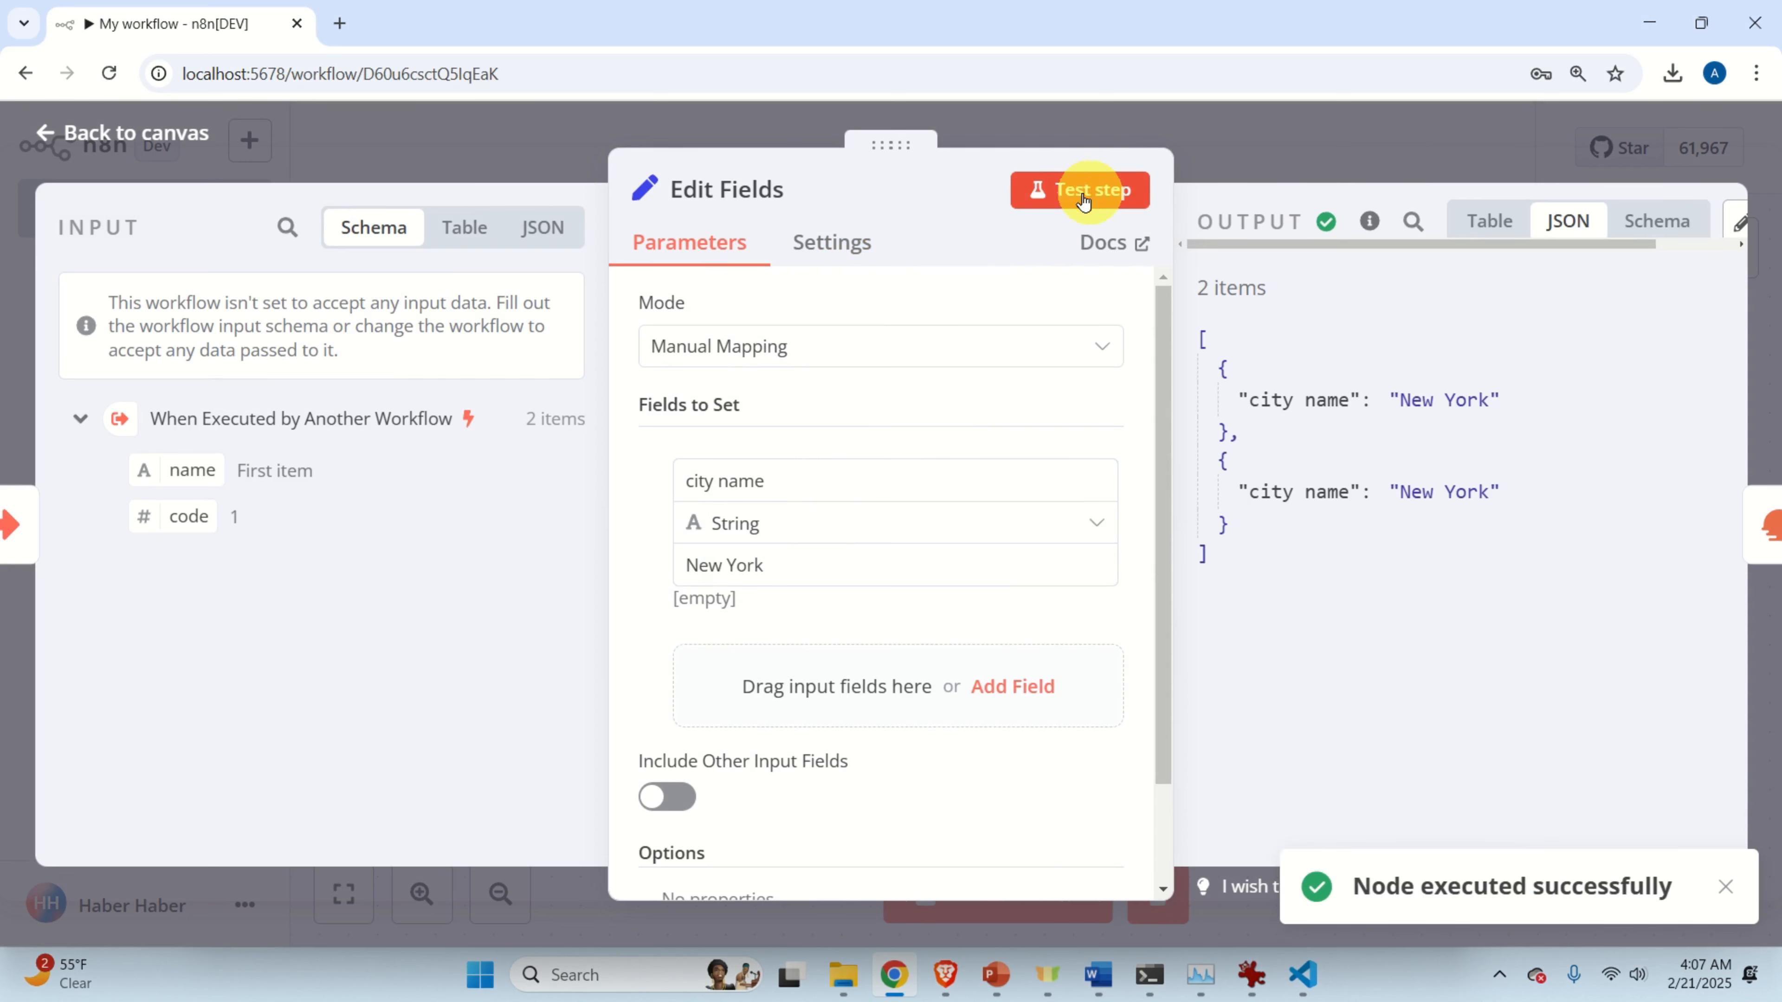
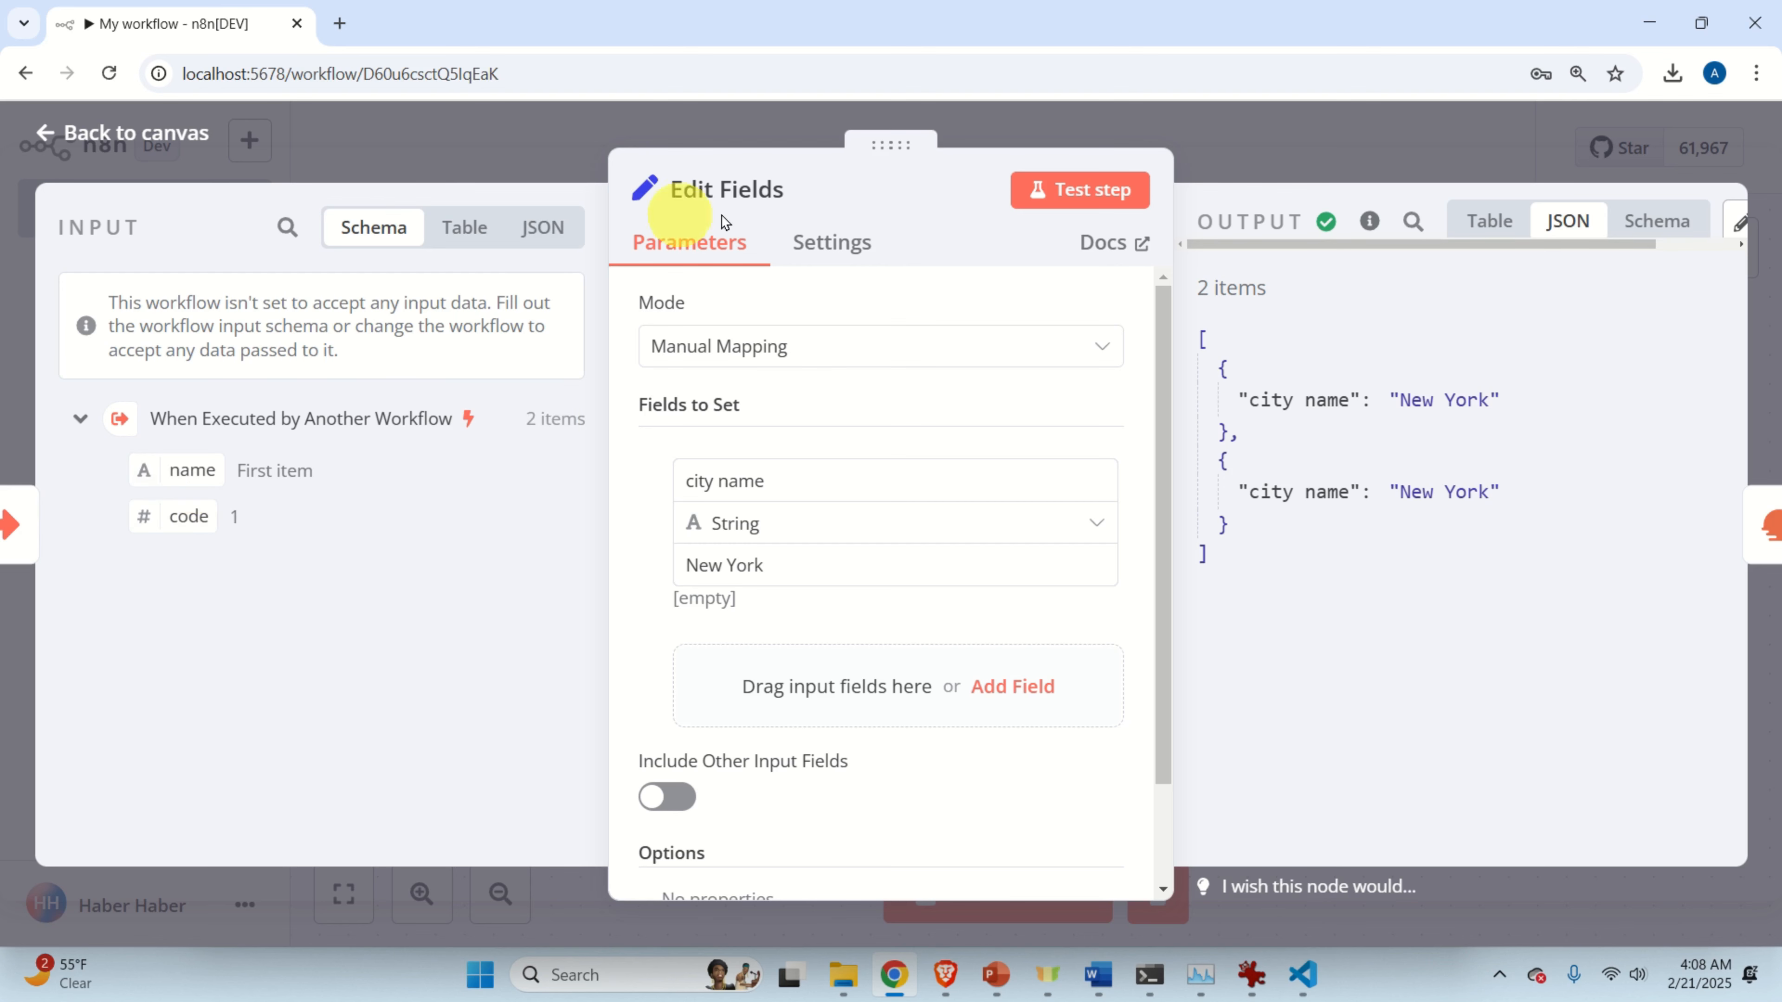
# Leave the Edit Fields editor, now outputting two New York items, and return to the canvas.
pyautogui.click(514, 147)
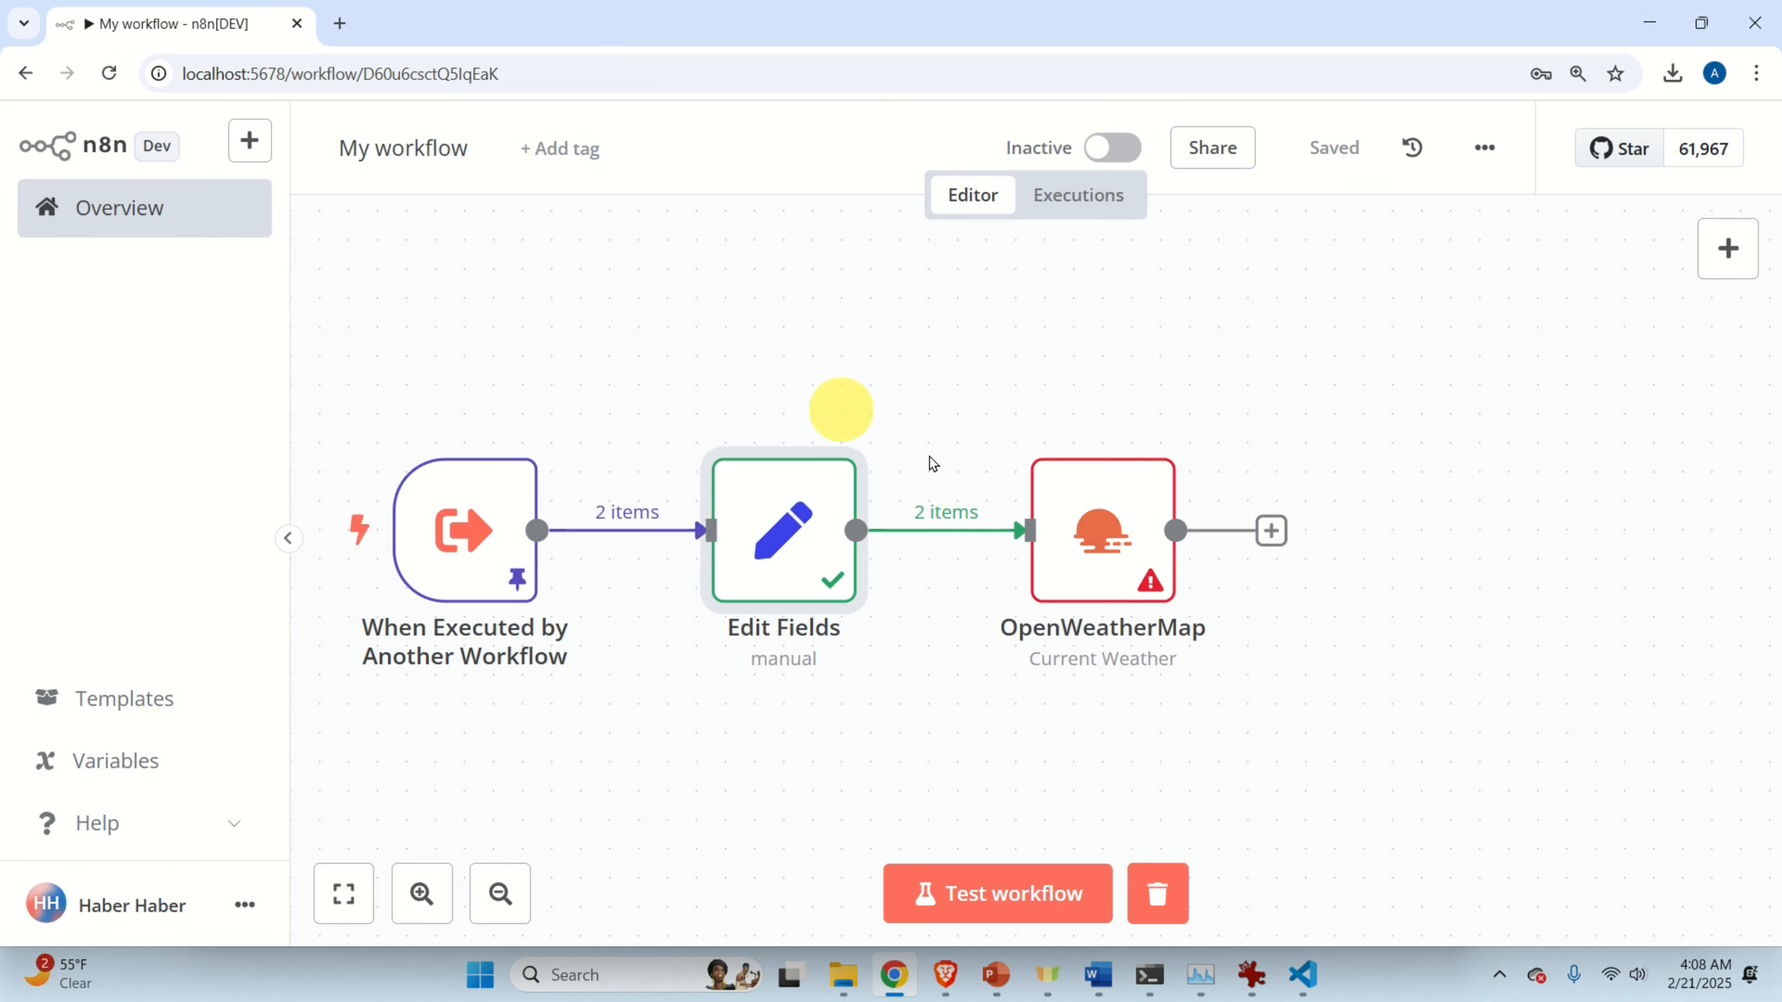
# Set the OpenWeatherMap City to the expression {{ $json['city name'] }}, resolving to New York.
pyautogui.doubleClick(1120, 525)
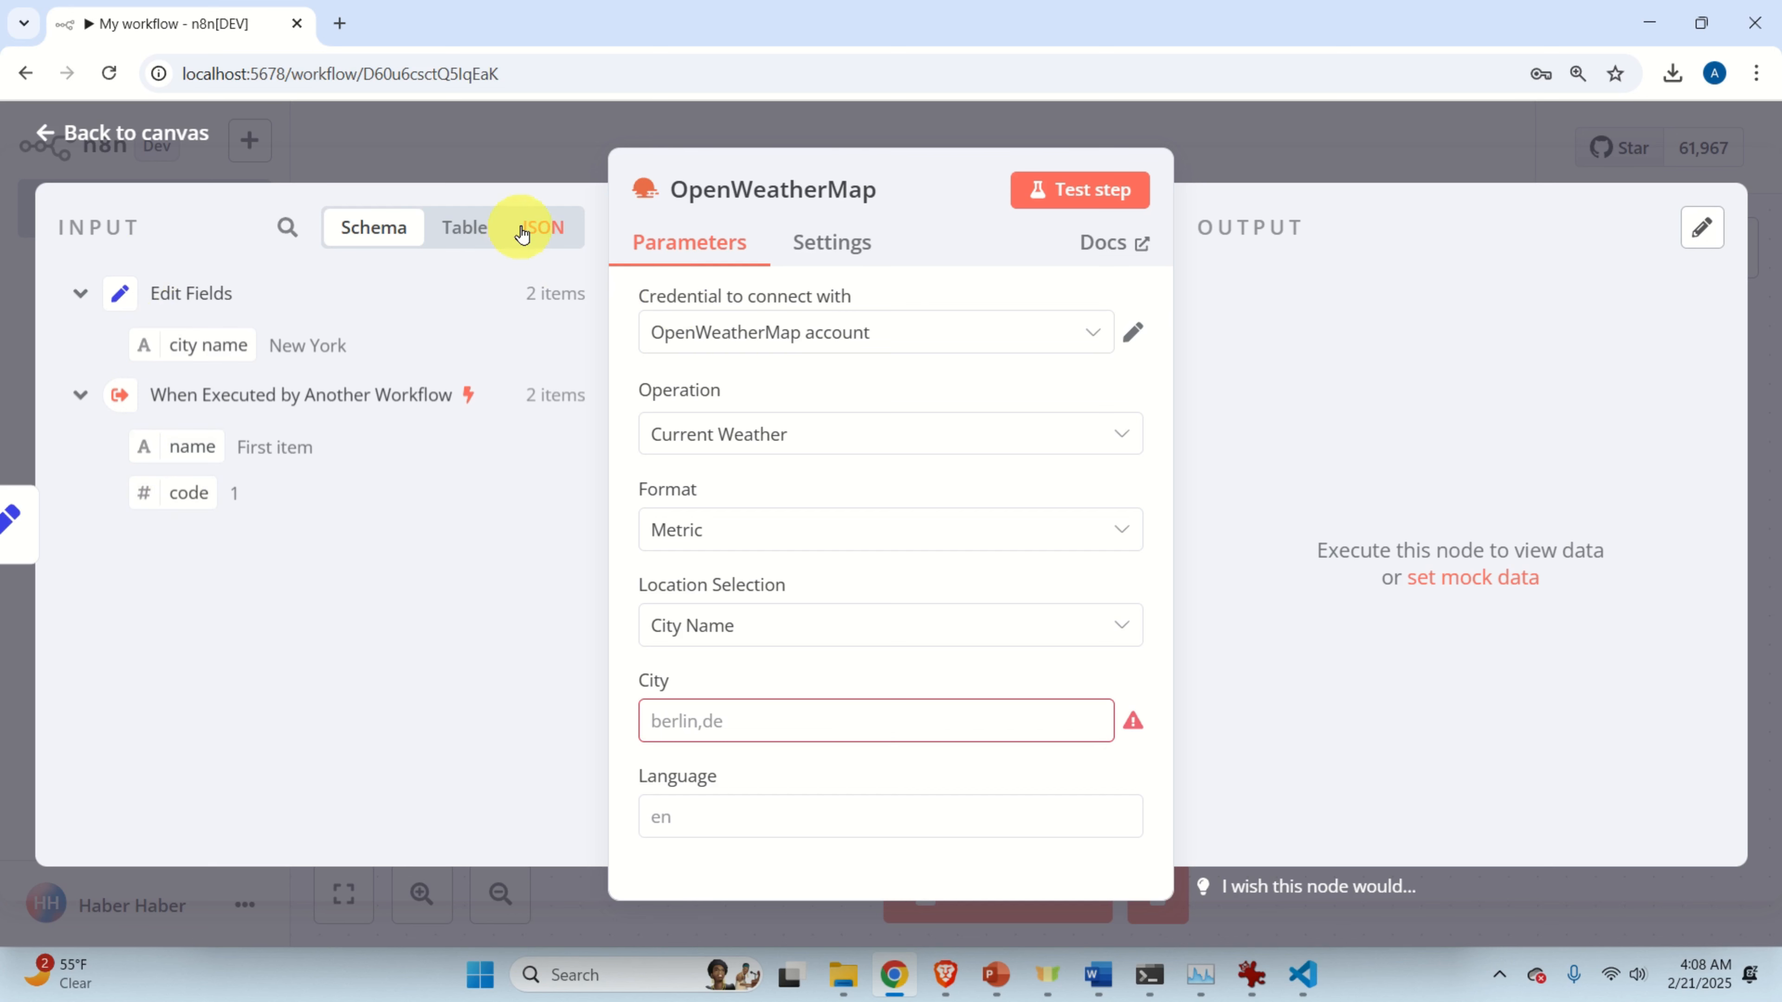
pyautogui.click(540, 227)
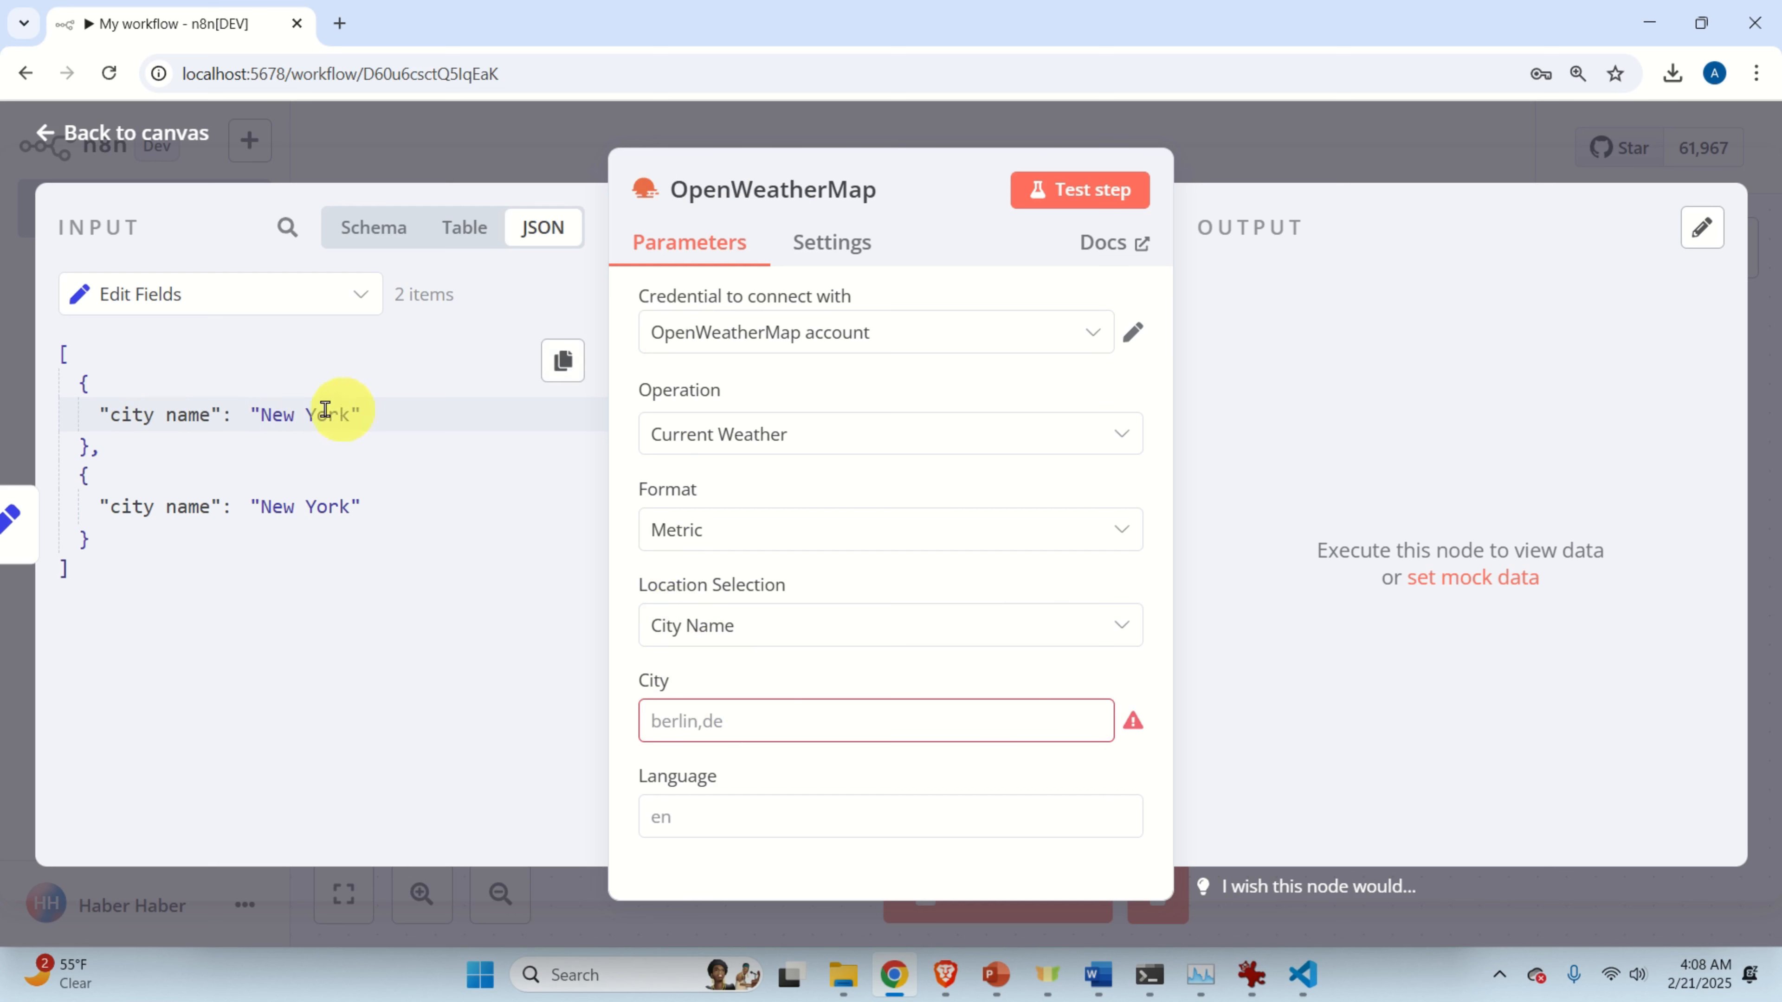
pyautogui.click(701, 715)
pyautogui.rightClick(700, 714)
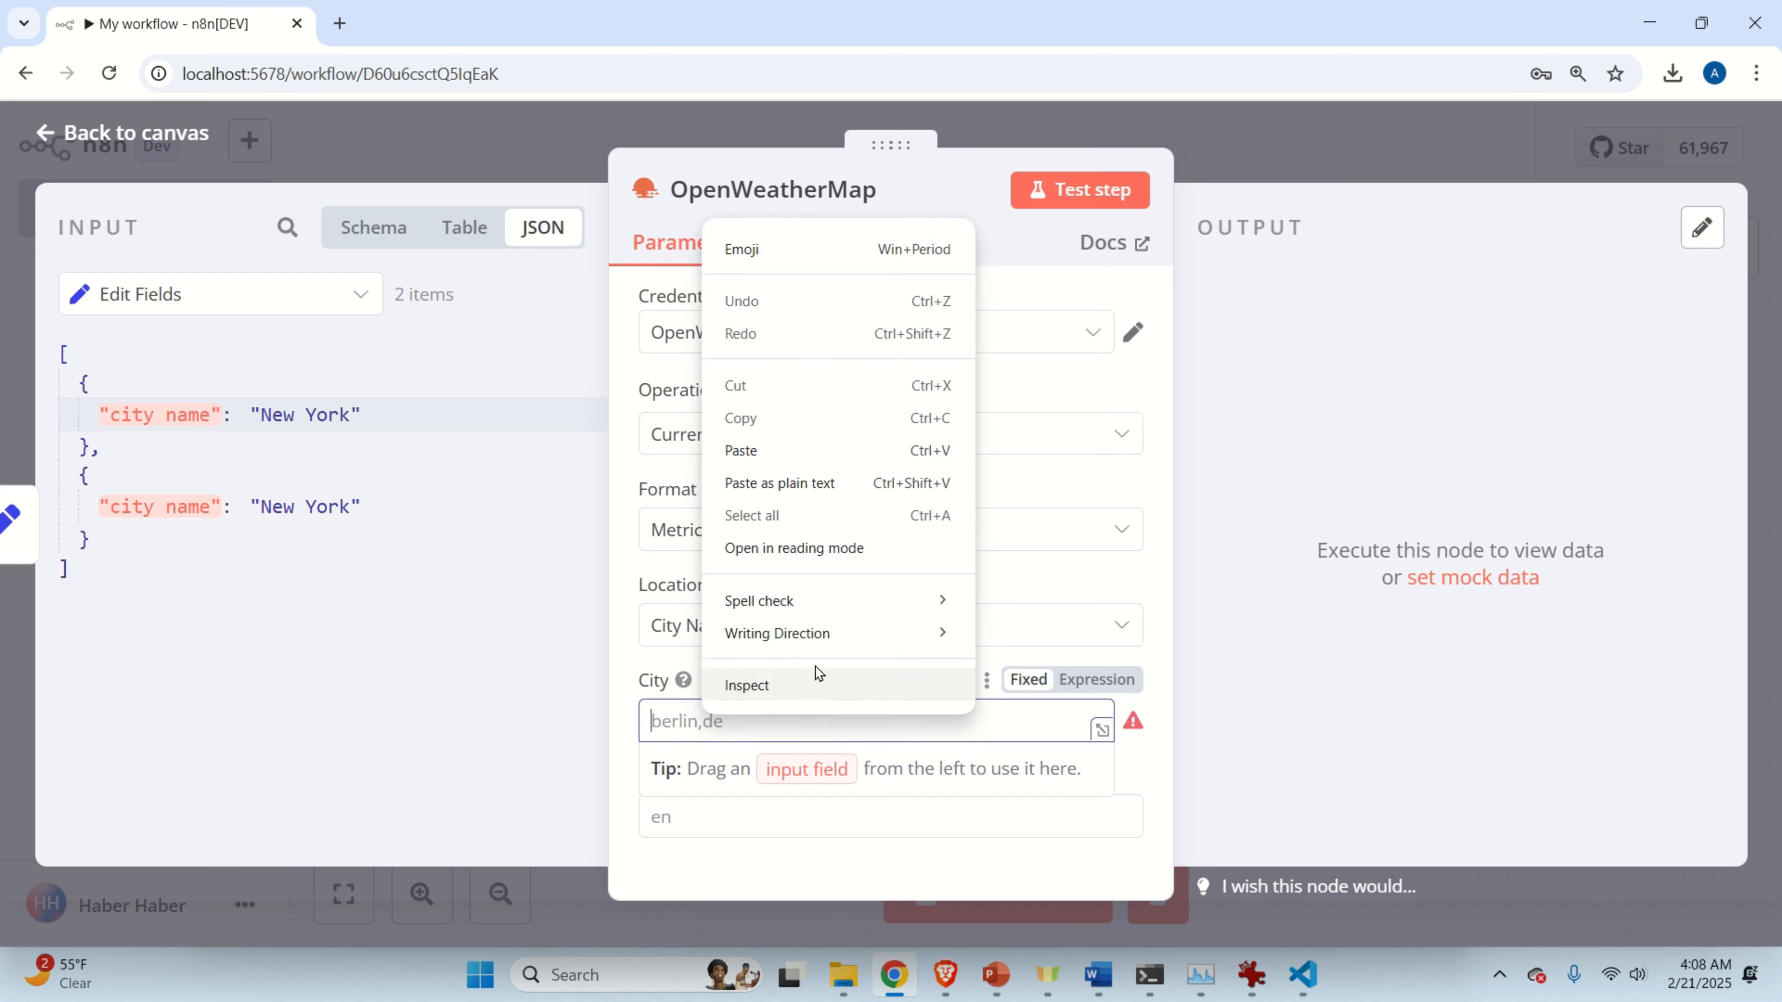
pyautogui.click(784, 489)
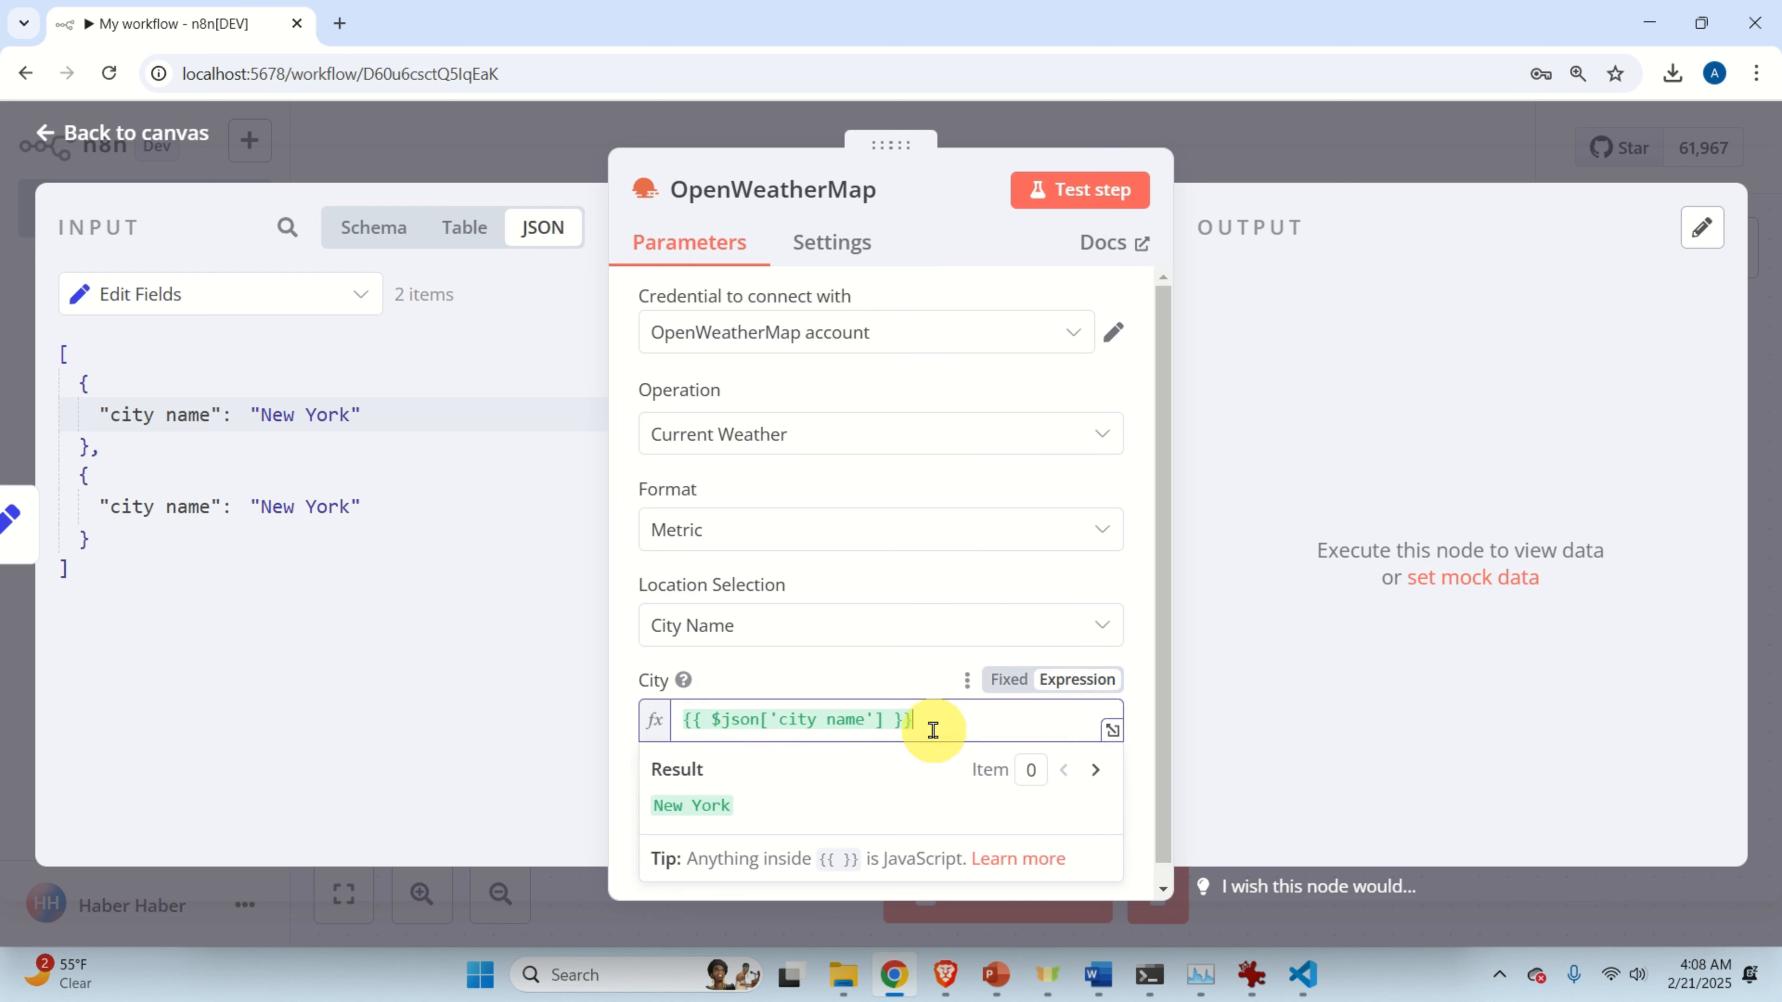
pyautogui.click(905, 672)
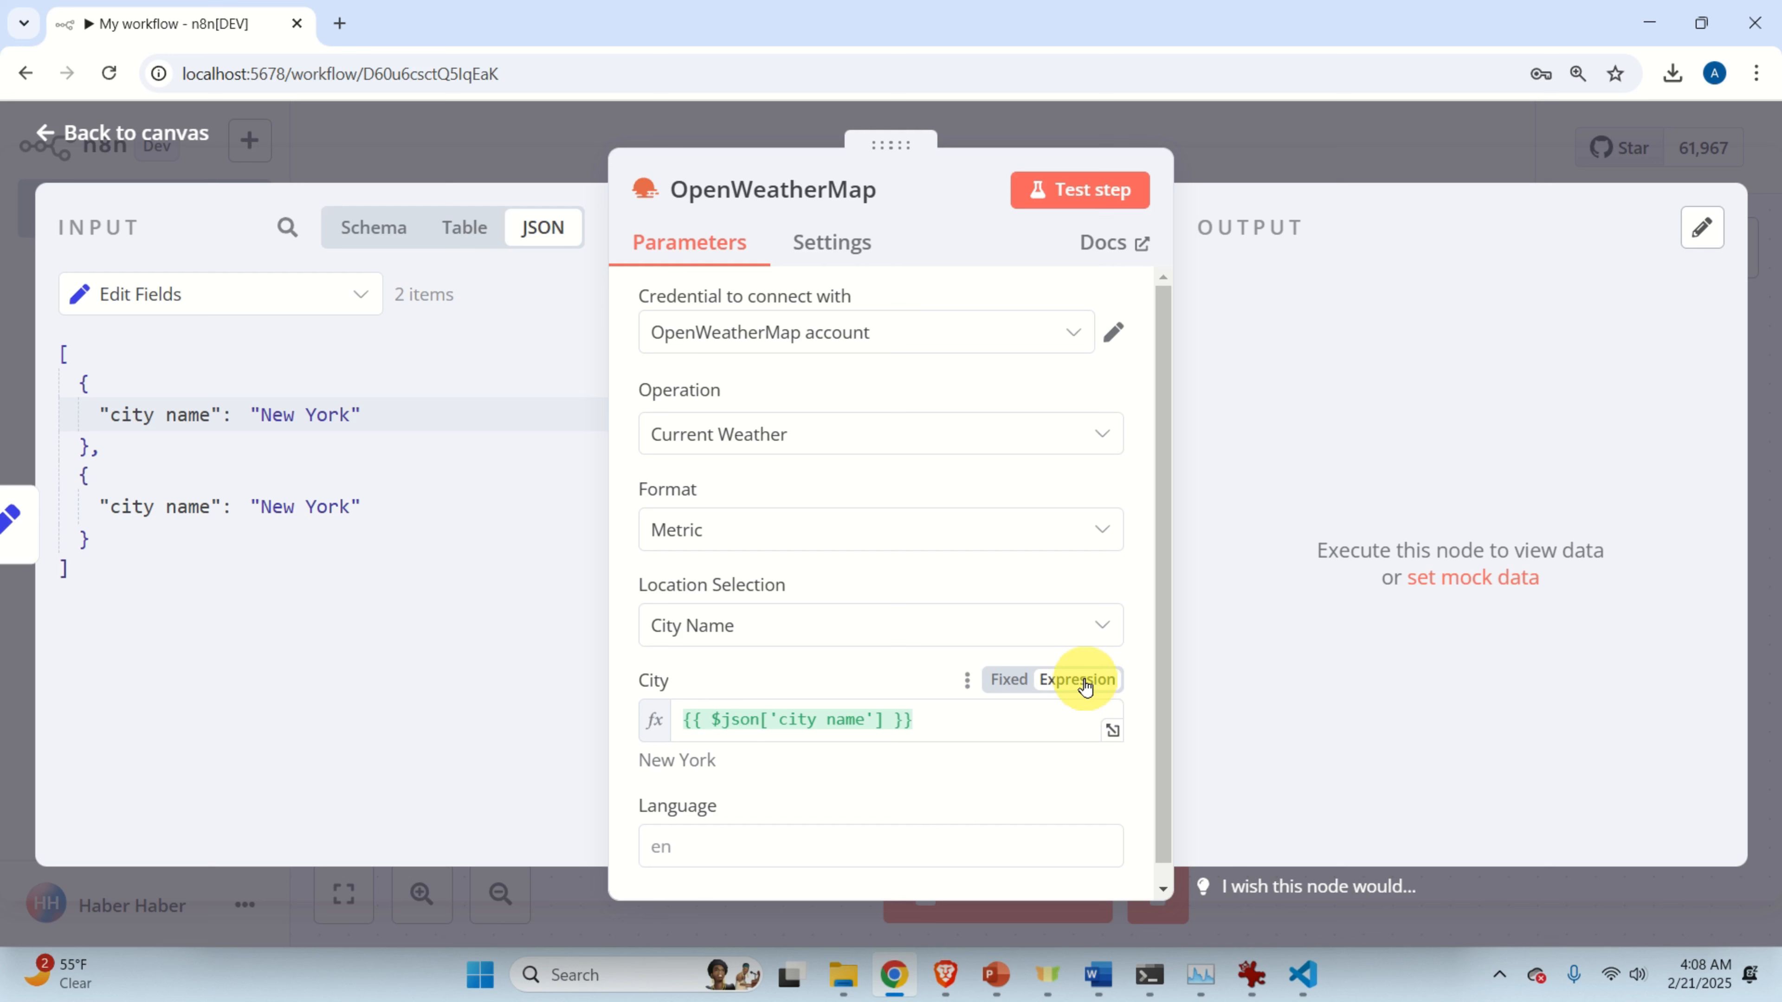
pyautogui.click(1011, 679)
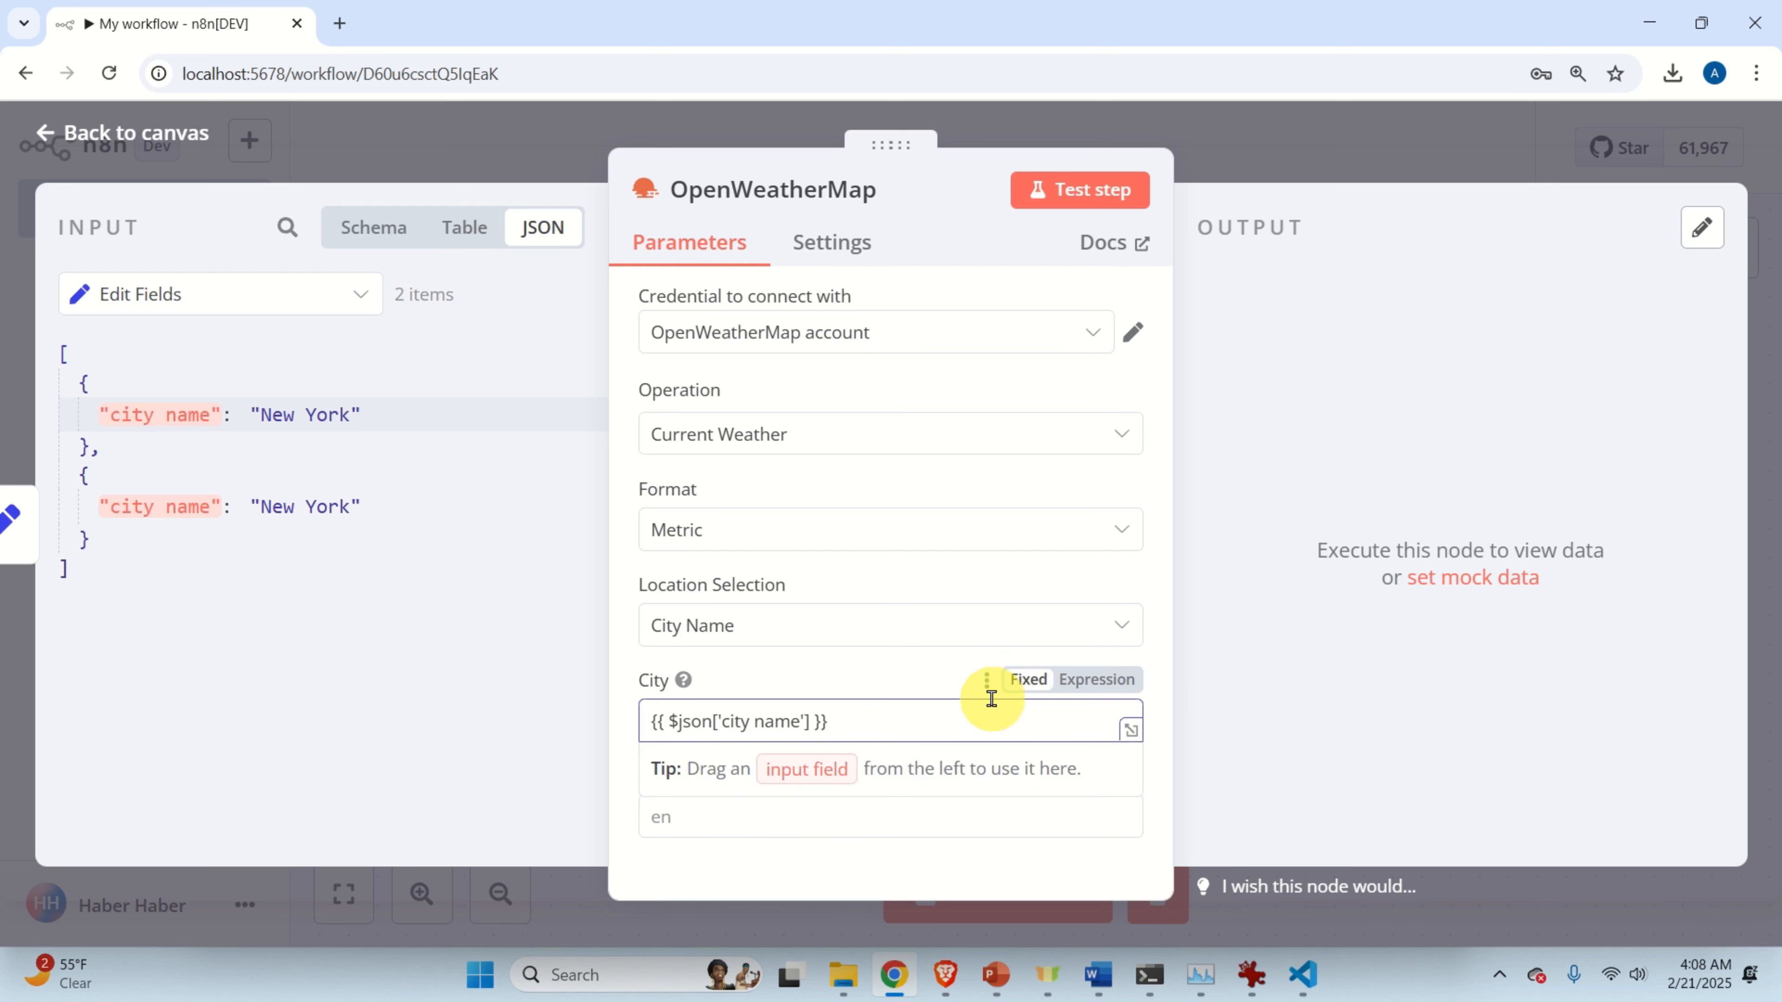
pyautogui.click(1115, 684)
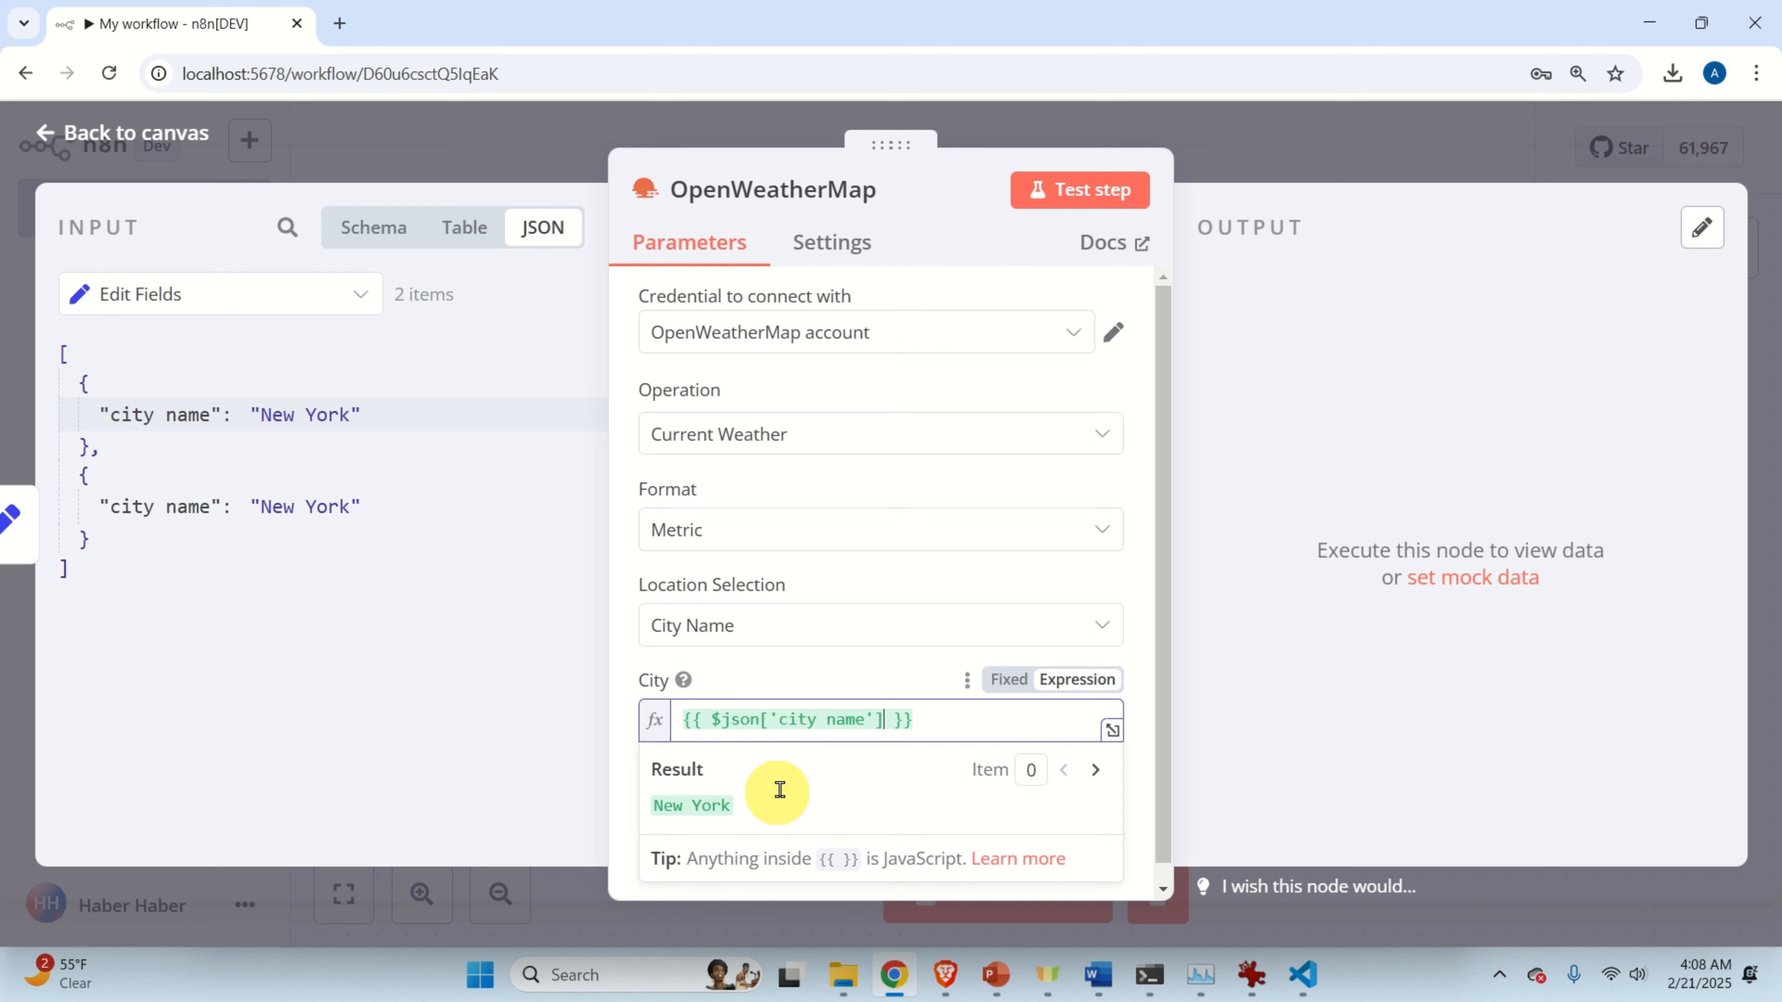
pyautogui.scroll(-1, 799, 782)
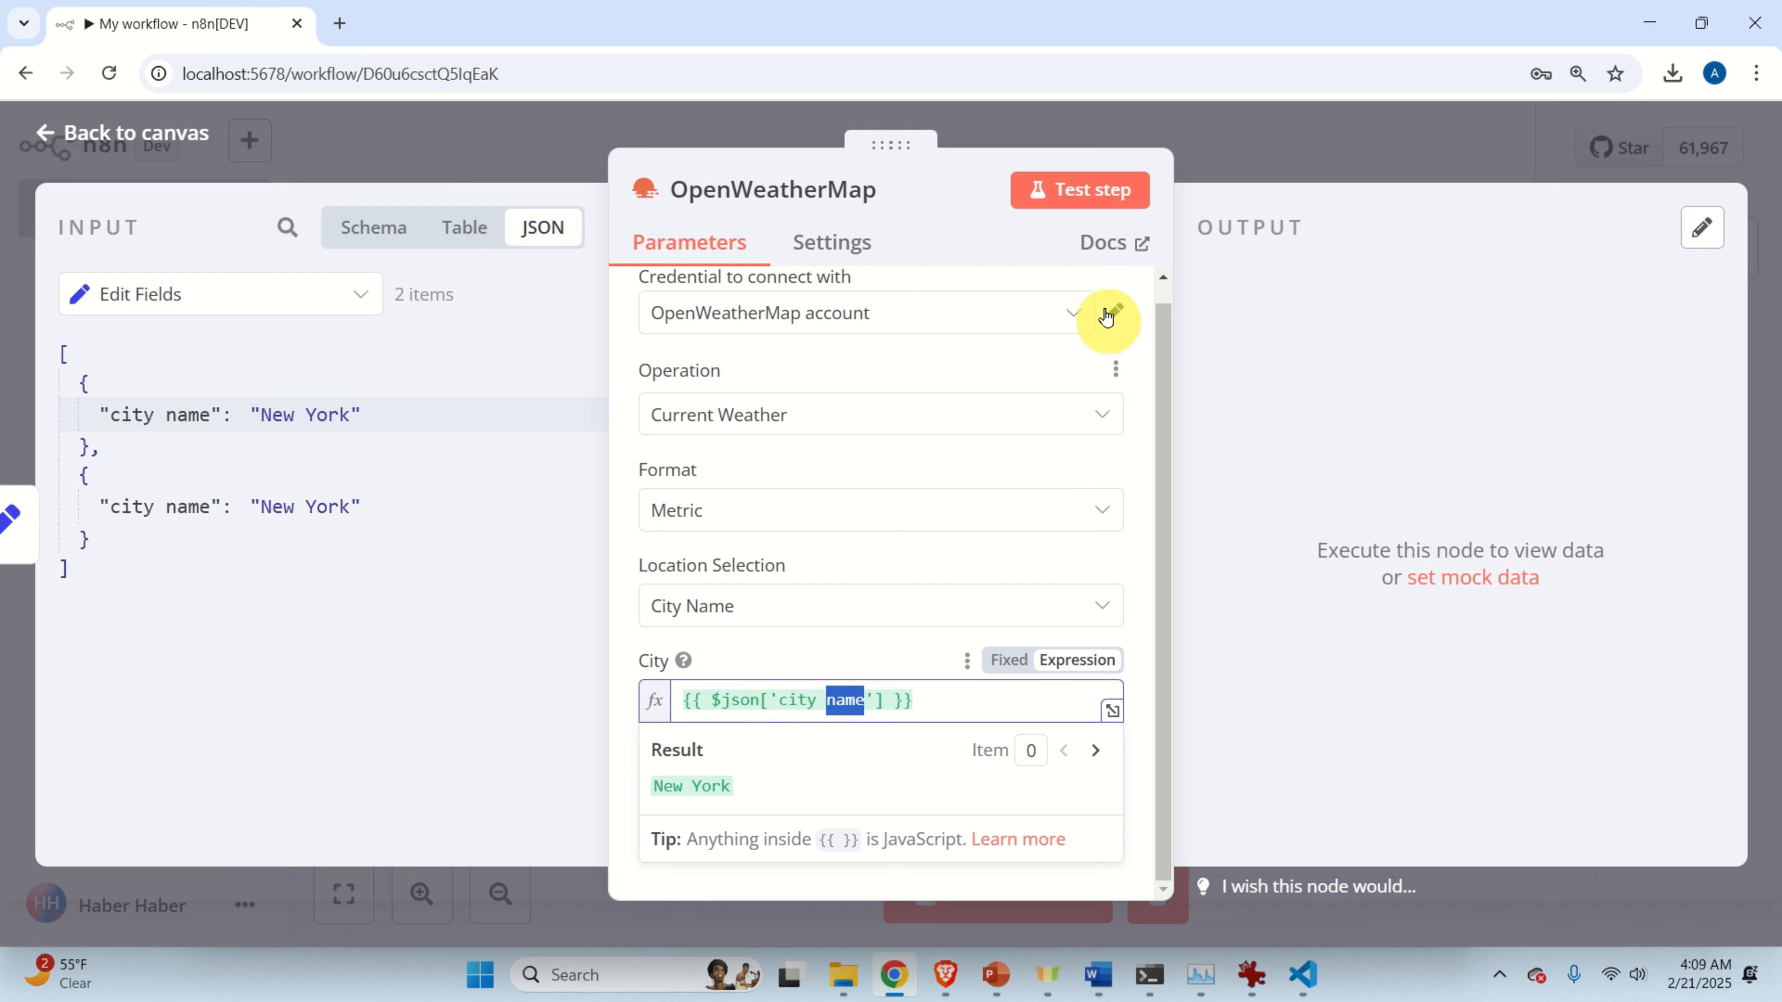
# Run the OpenWeatherMap node to fetch current weather for both New York items.
pyautogui.click(1090, 193)
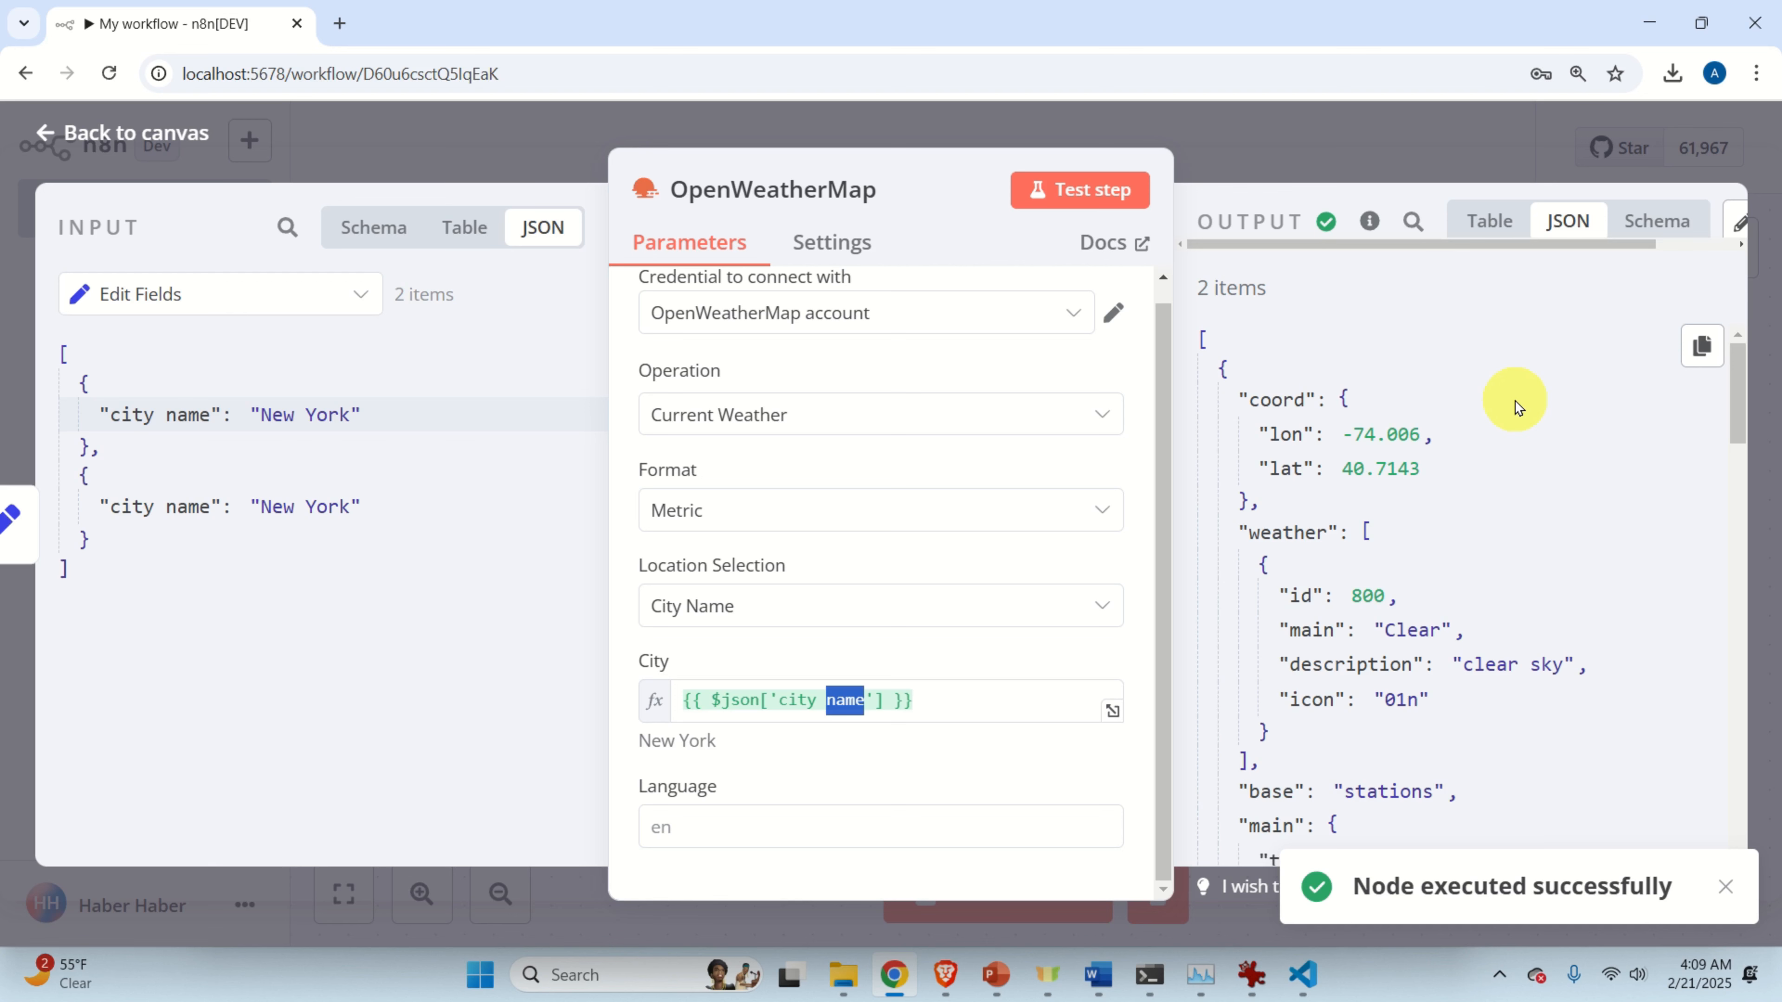
pyautogui.scroll(-7, 1515, 407)
pyautogui.scroll(7, 1515, 407)
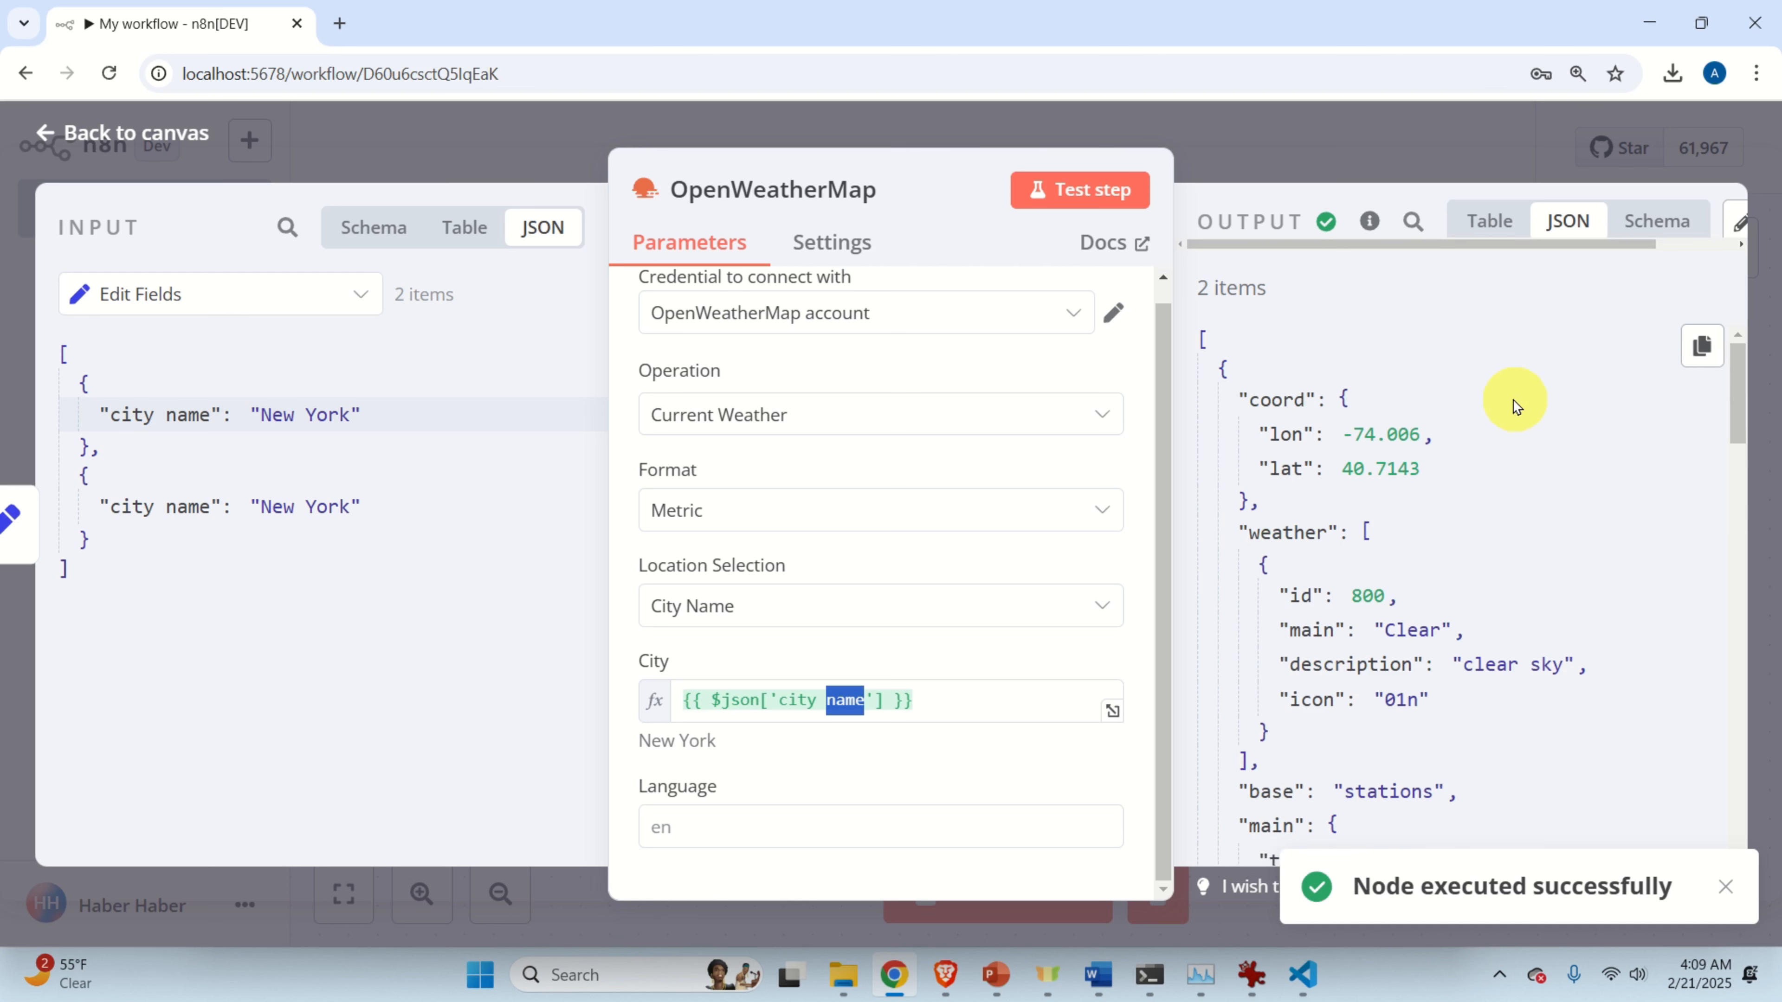
pyautogui.click(1048, 208)
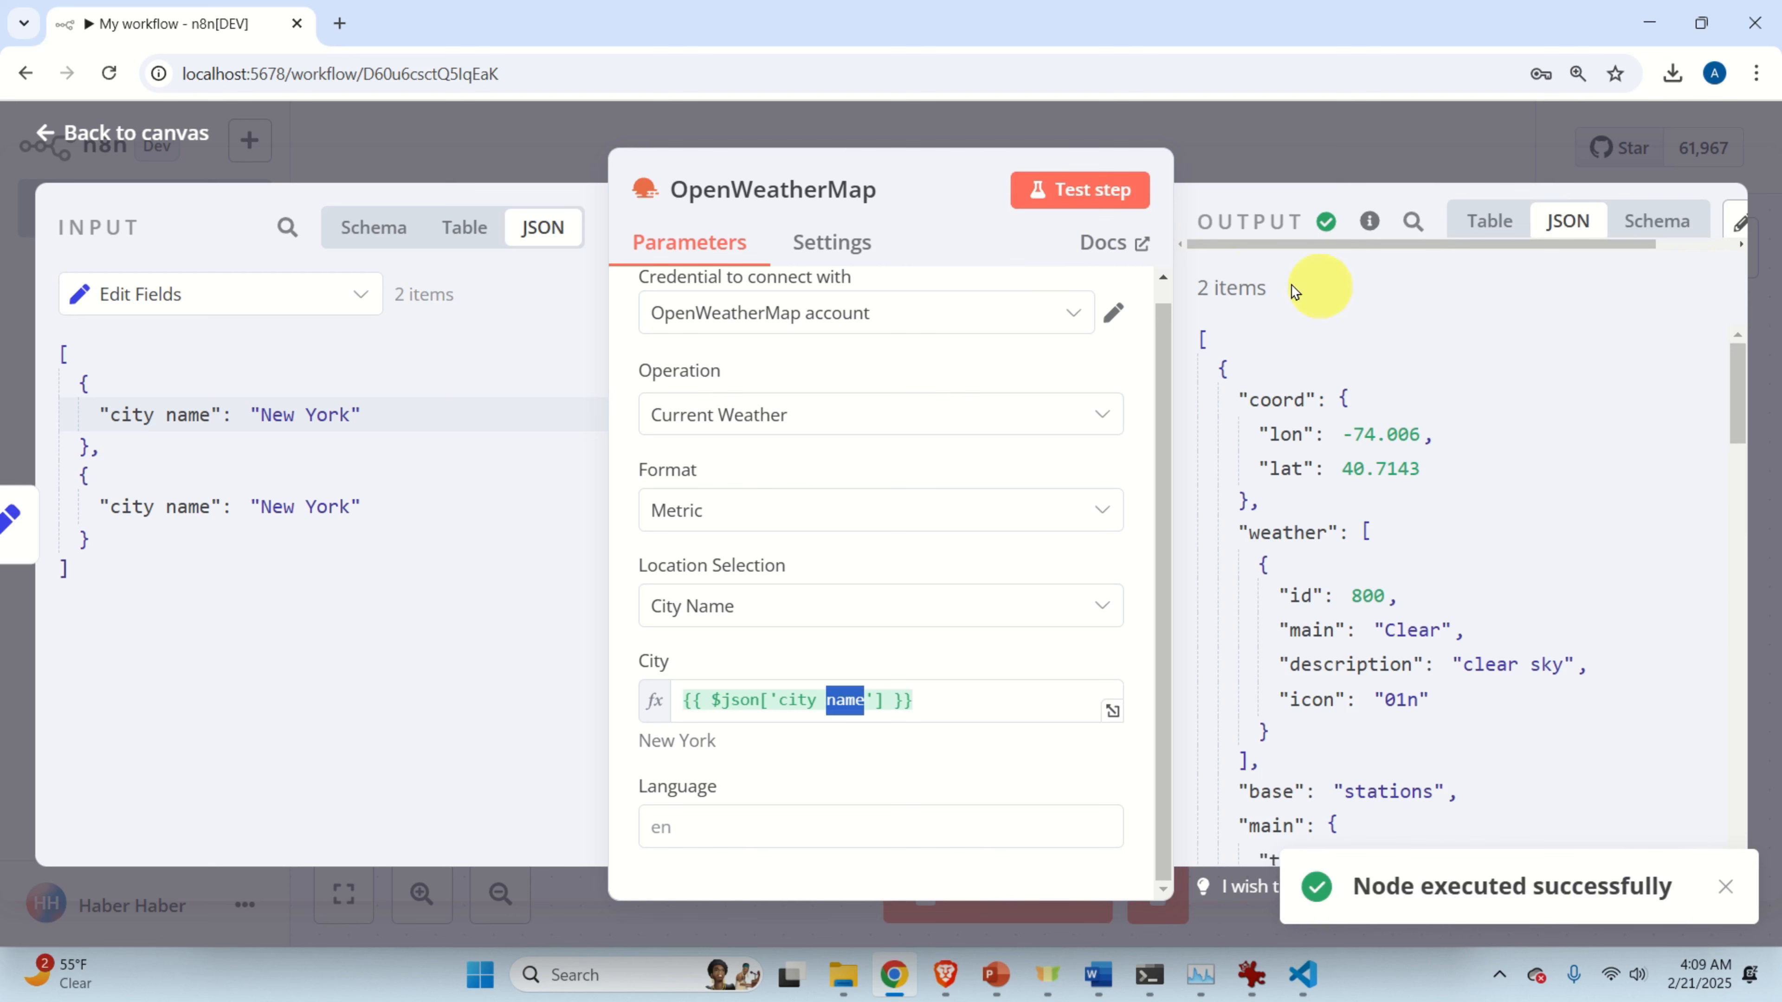
pyautogui.scroll(-2, 1287, 660)
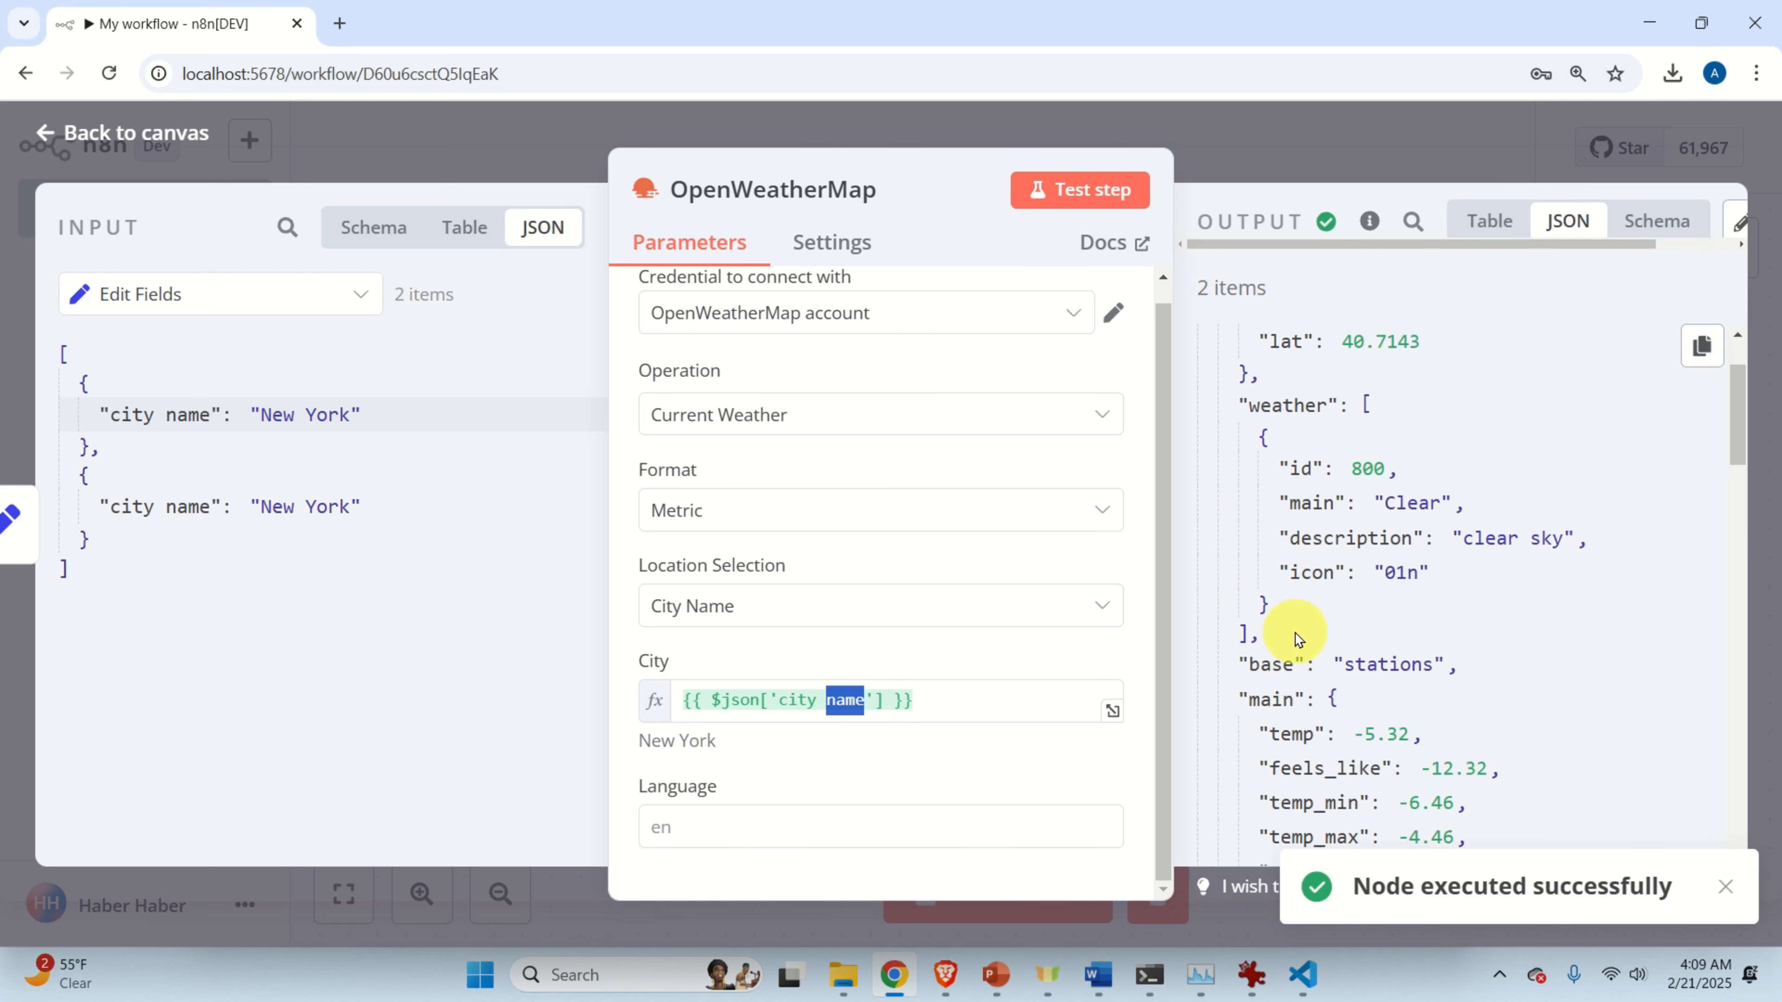
pyautogui.scroll(-12, 1301, 608)
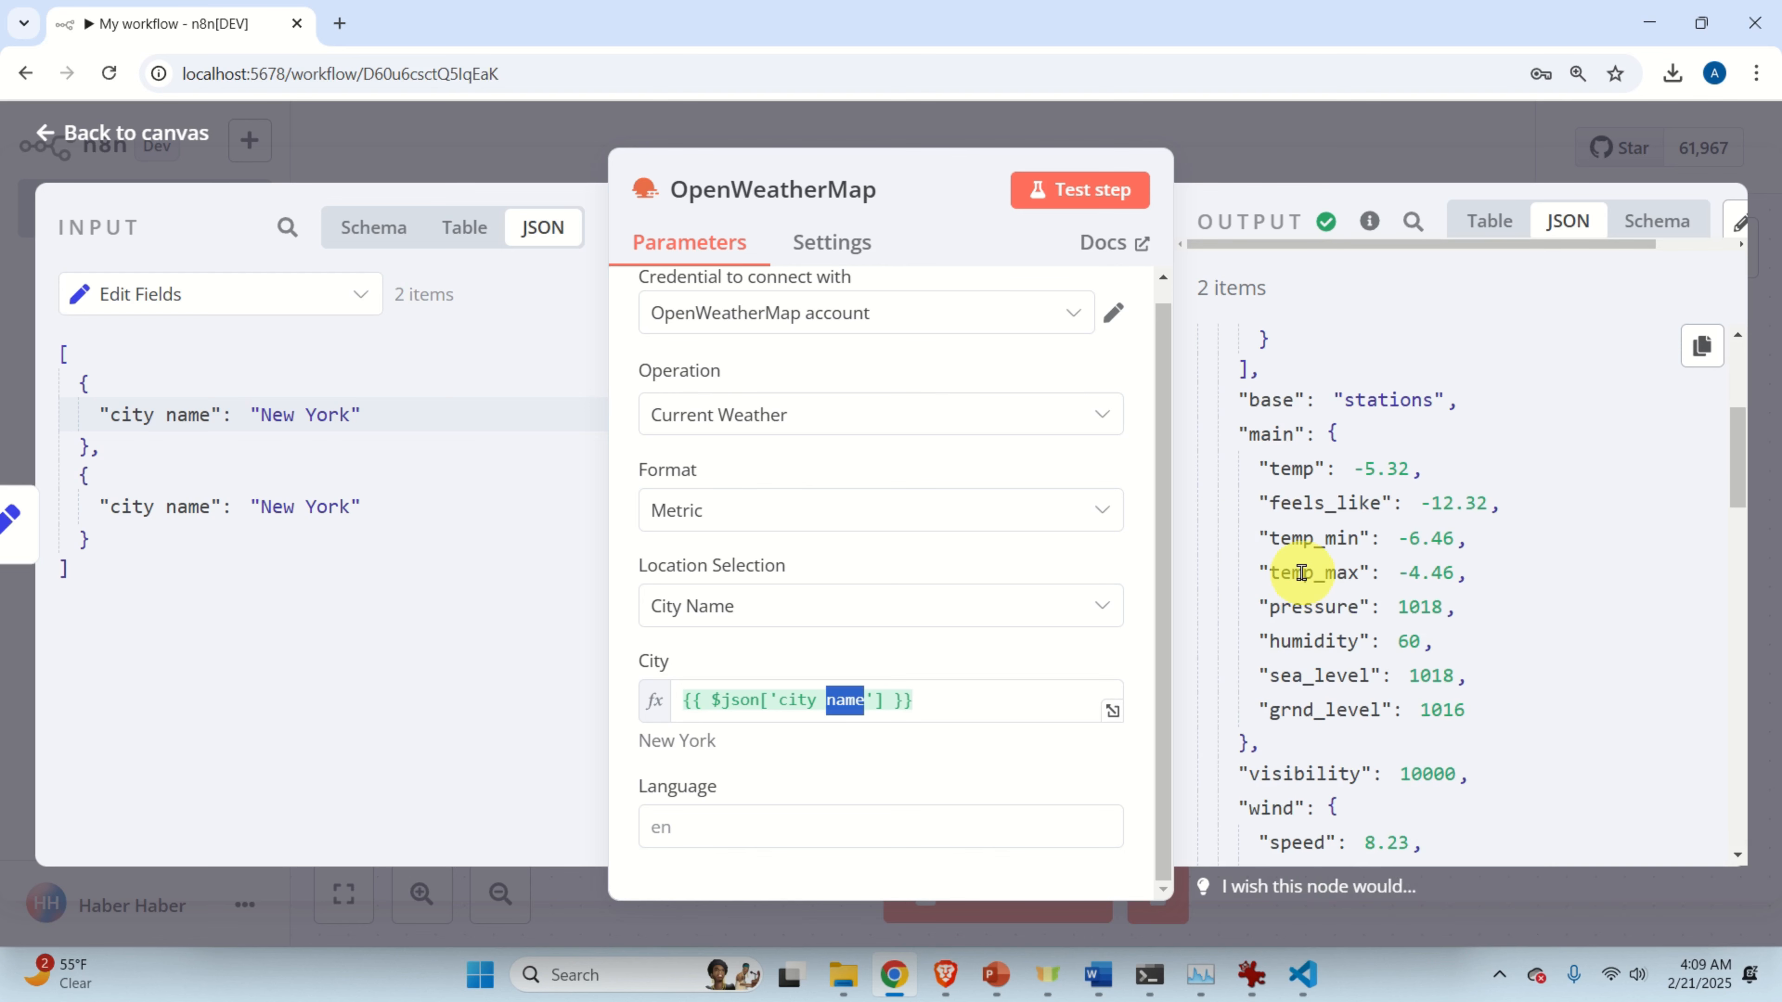
pyautogui.scroll(-6, 1301, 575)
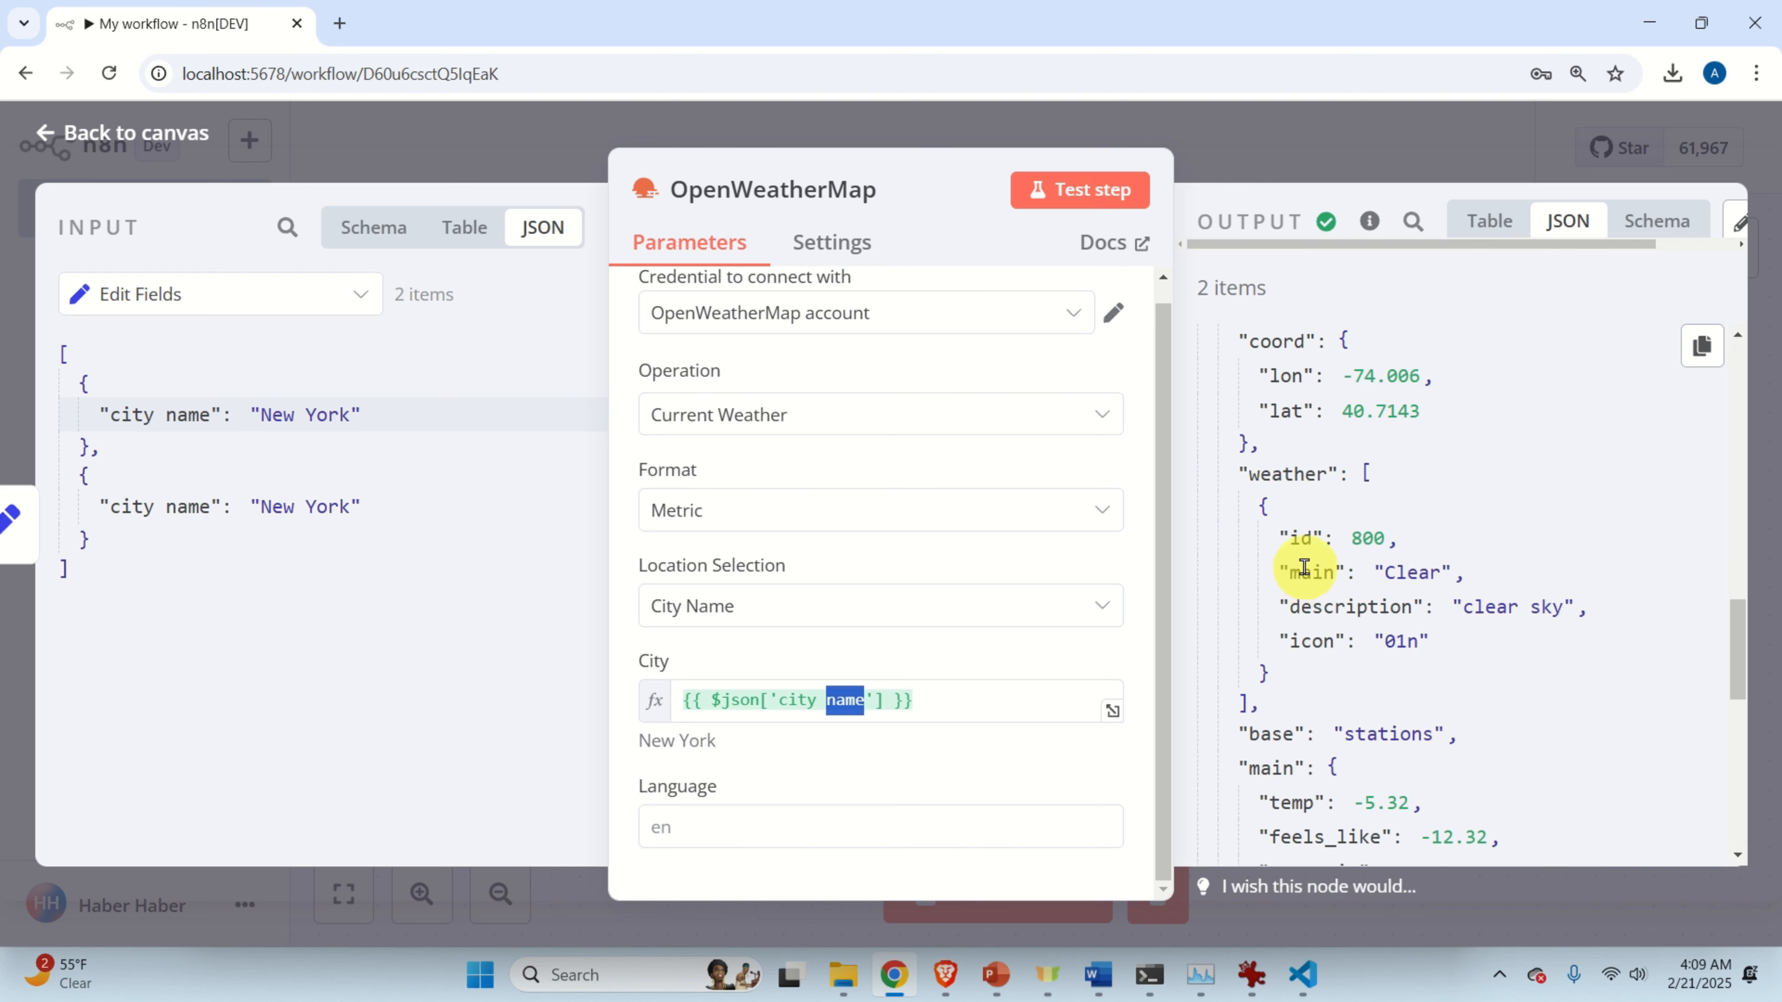
pyautogui.scroll(13, 1318, 567)
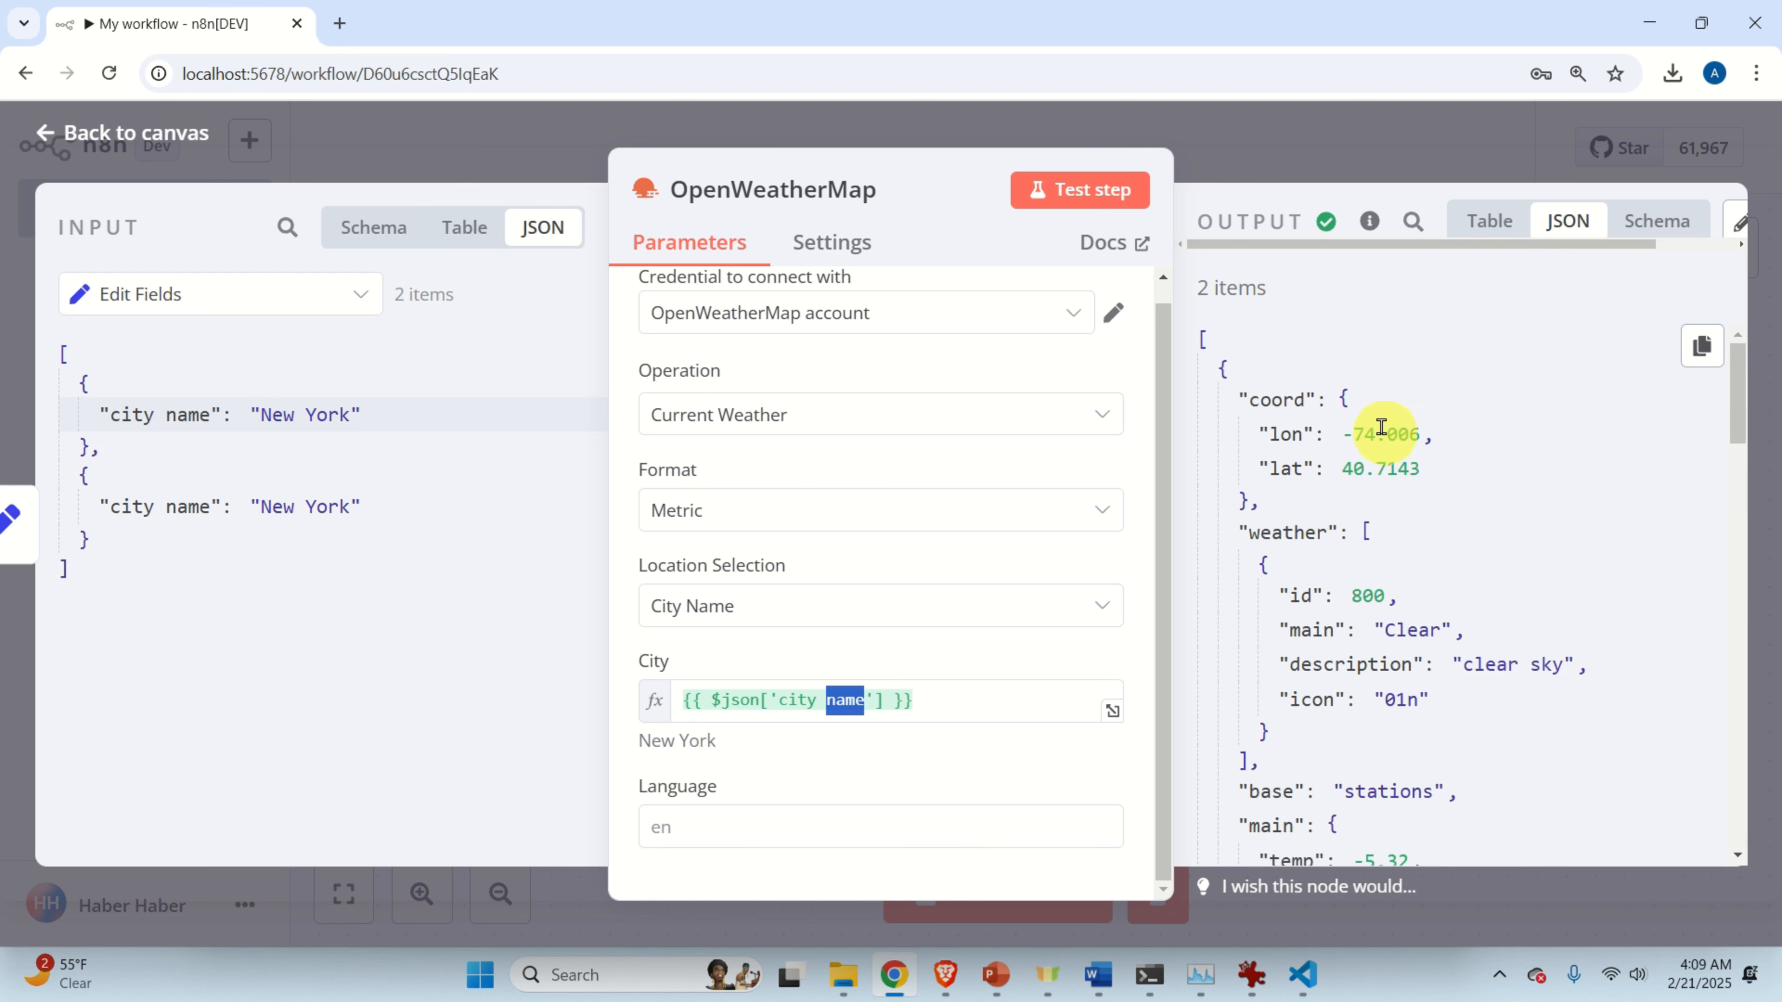
pyautogui.scroll(-2, 1365, 580)
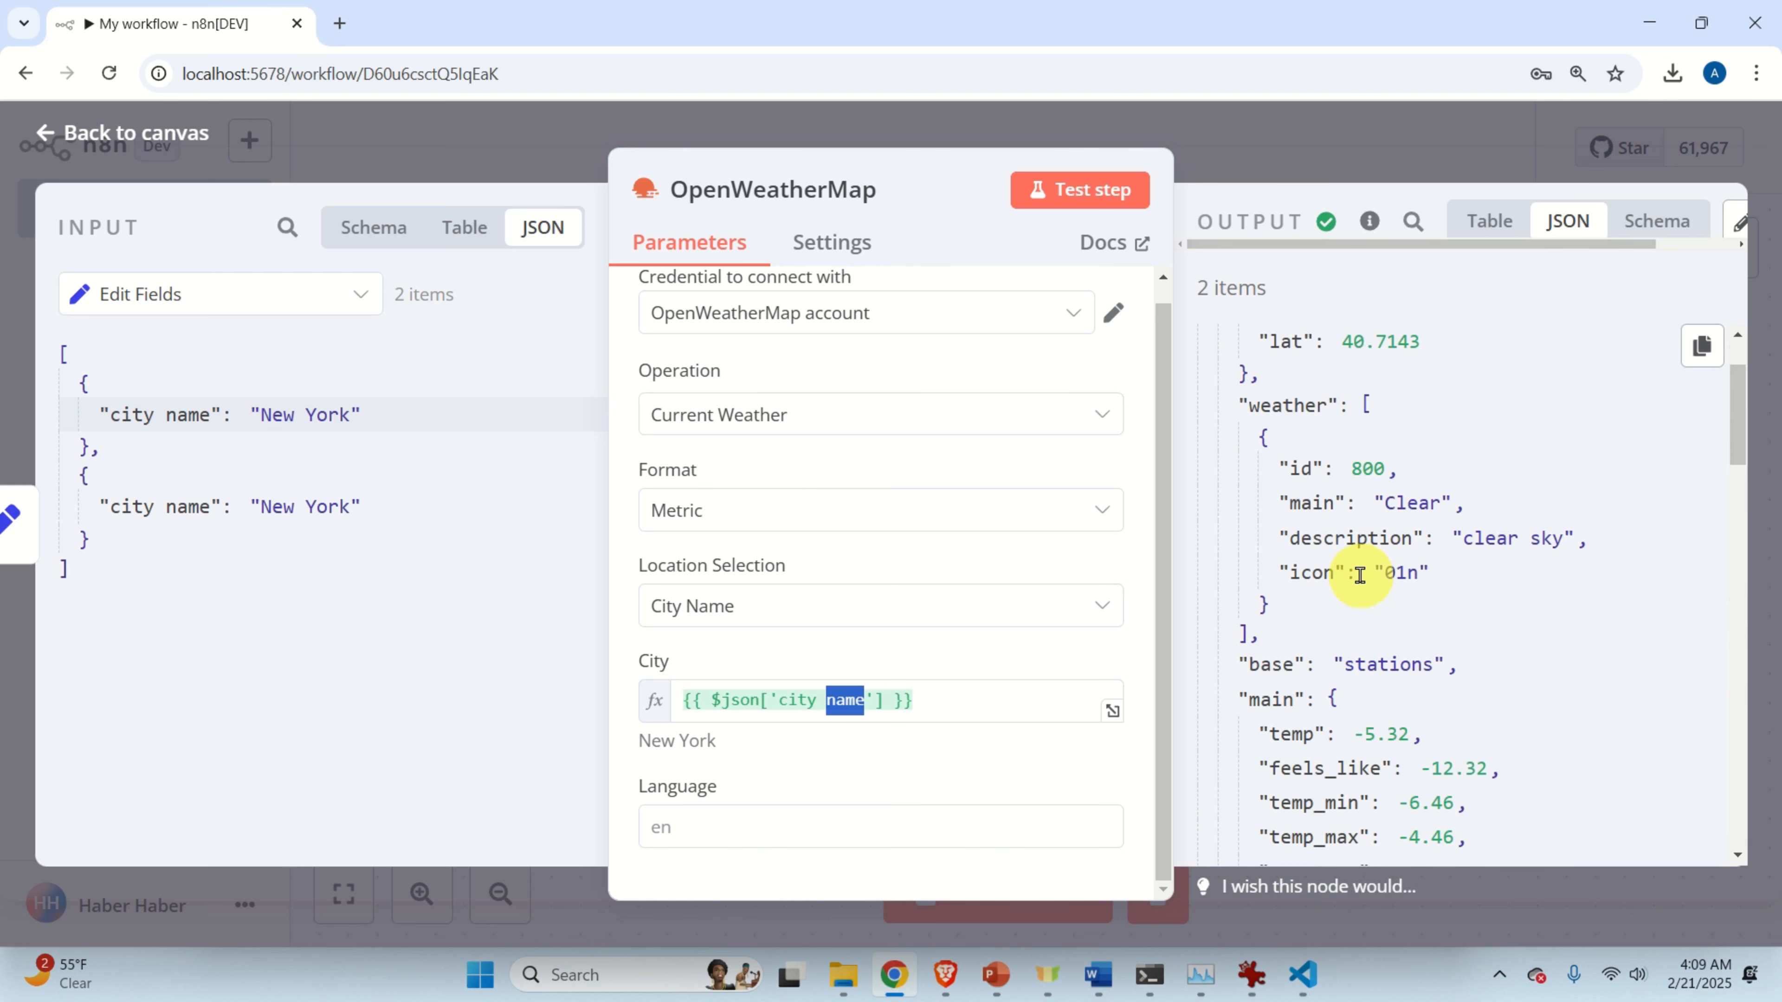
pyautogui.scroll(-4, 1406, 653)
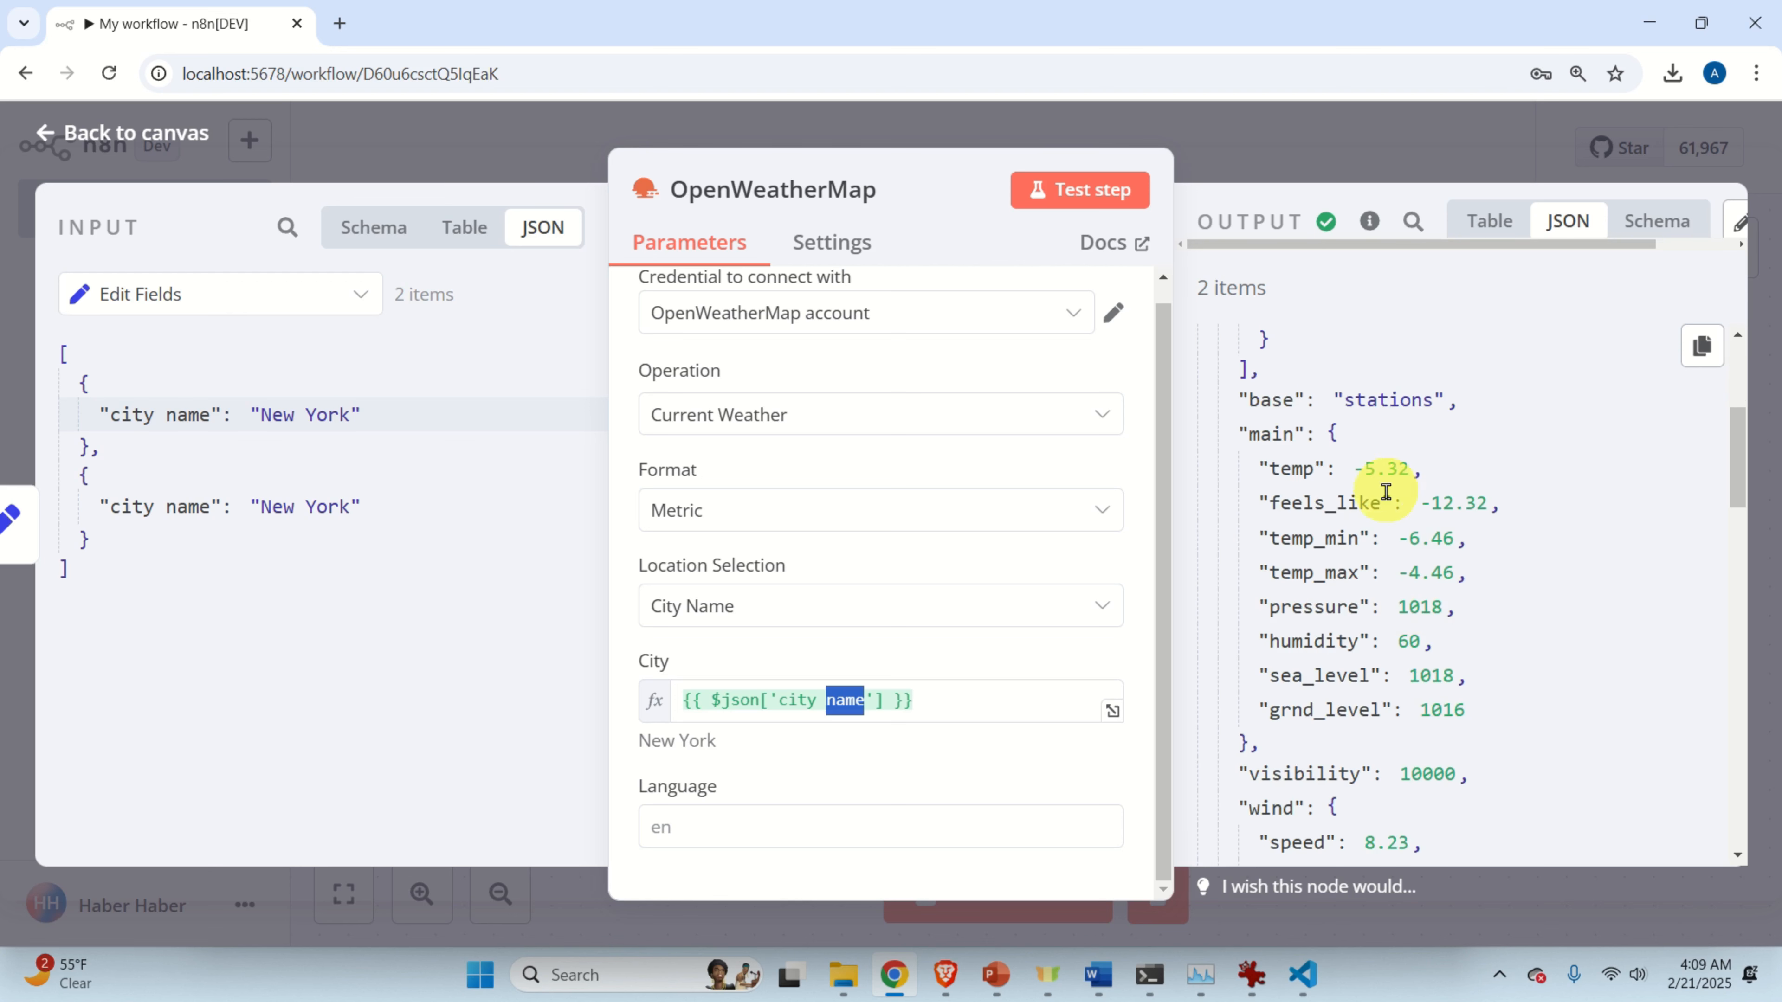
pyautogui.scroll(-16, 1397, 527)
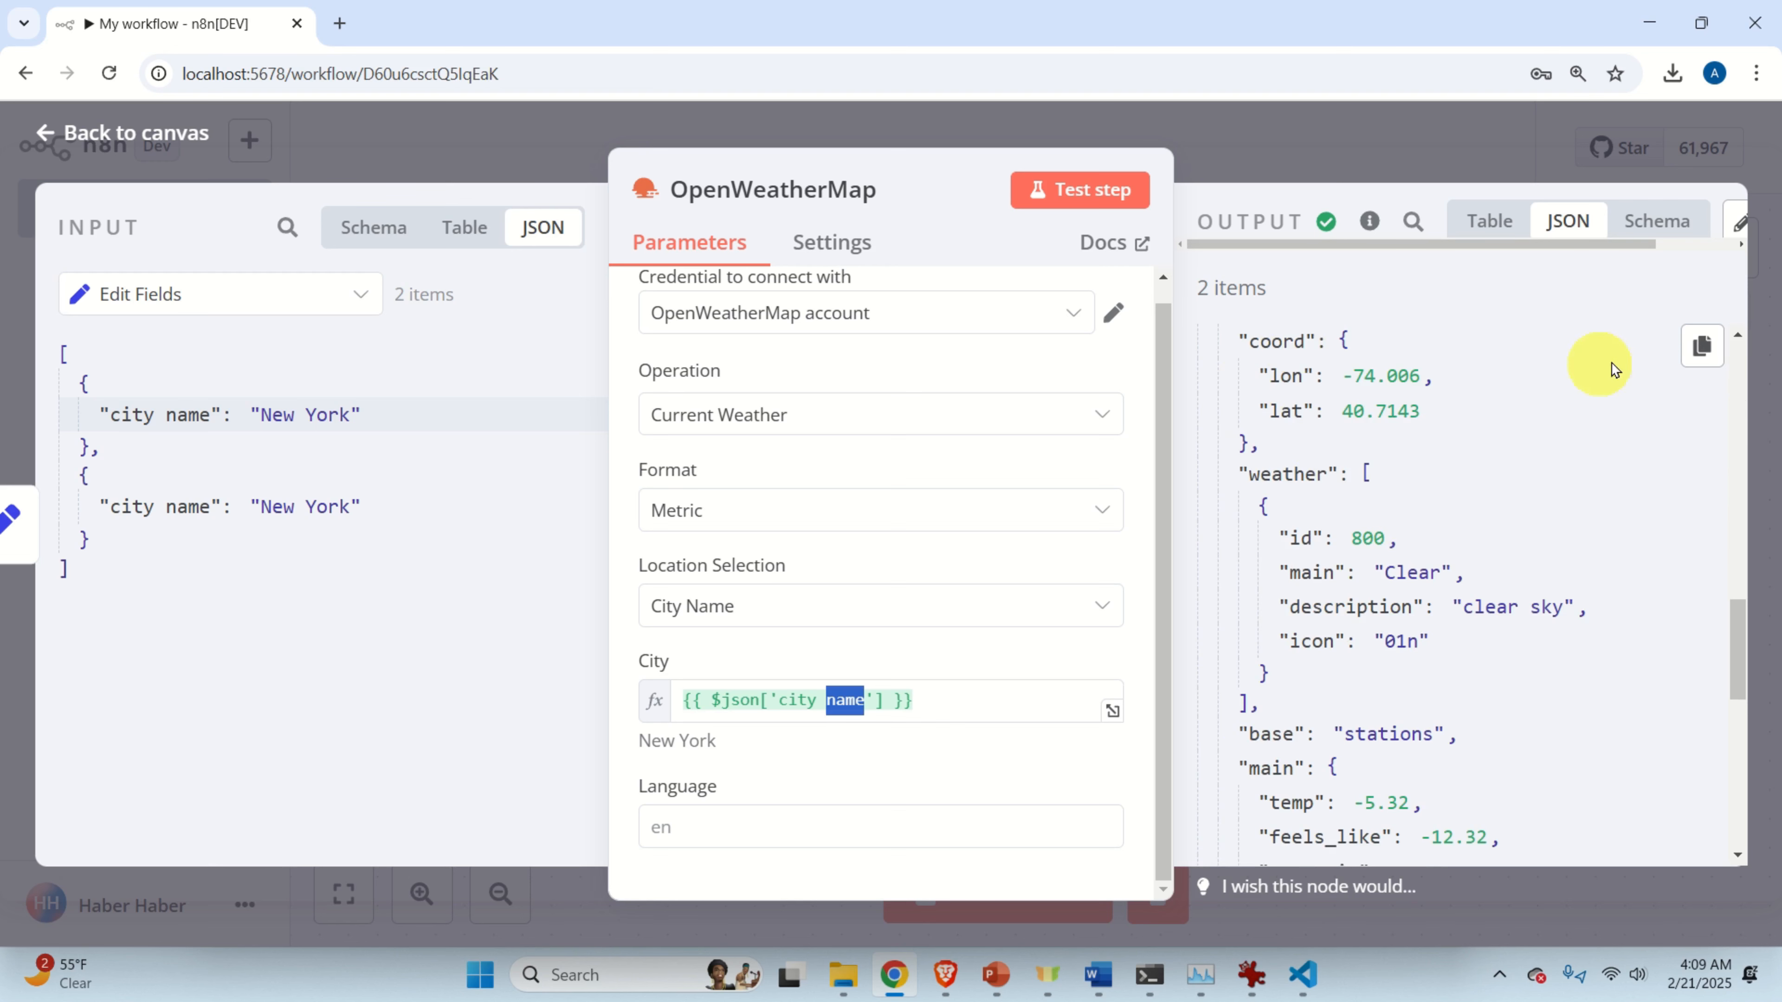
pyautogui.scroll(15, 1613, 393)
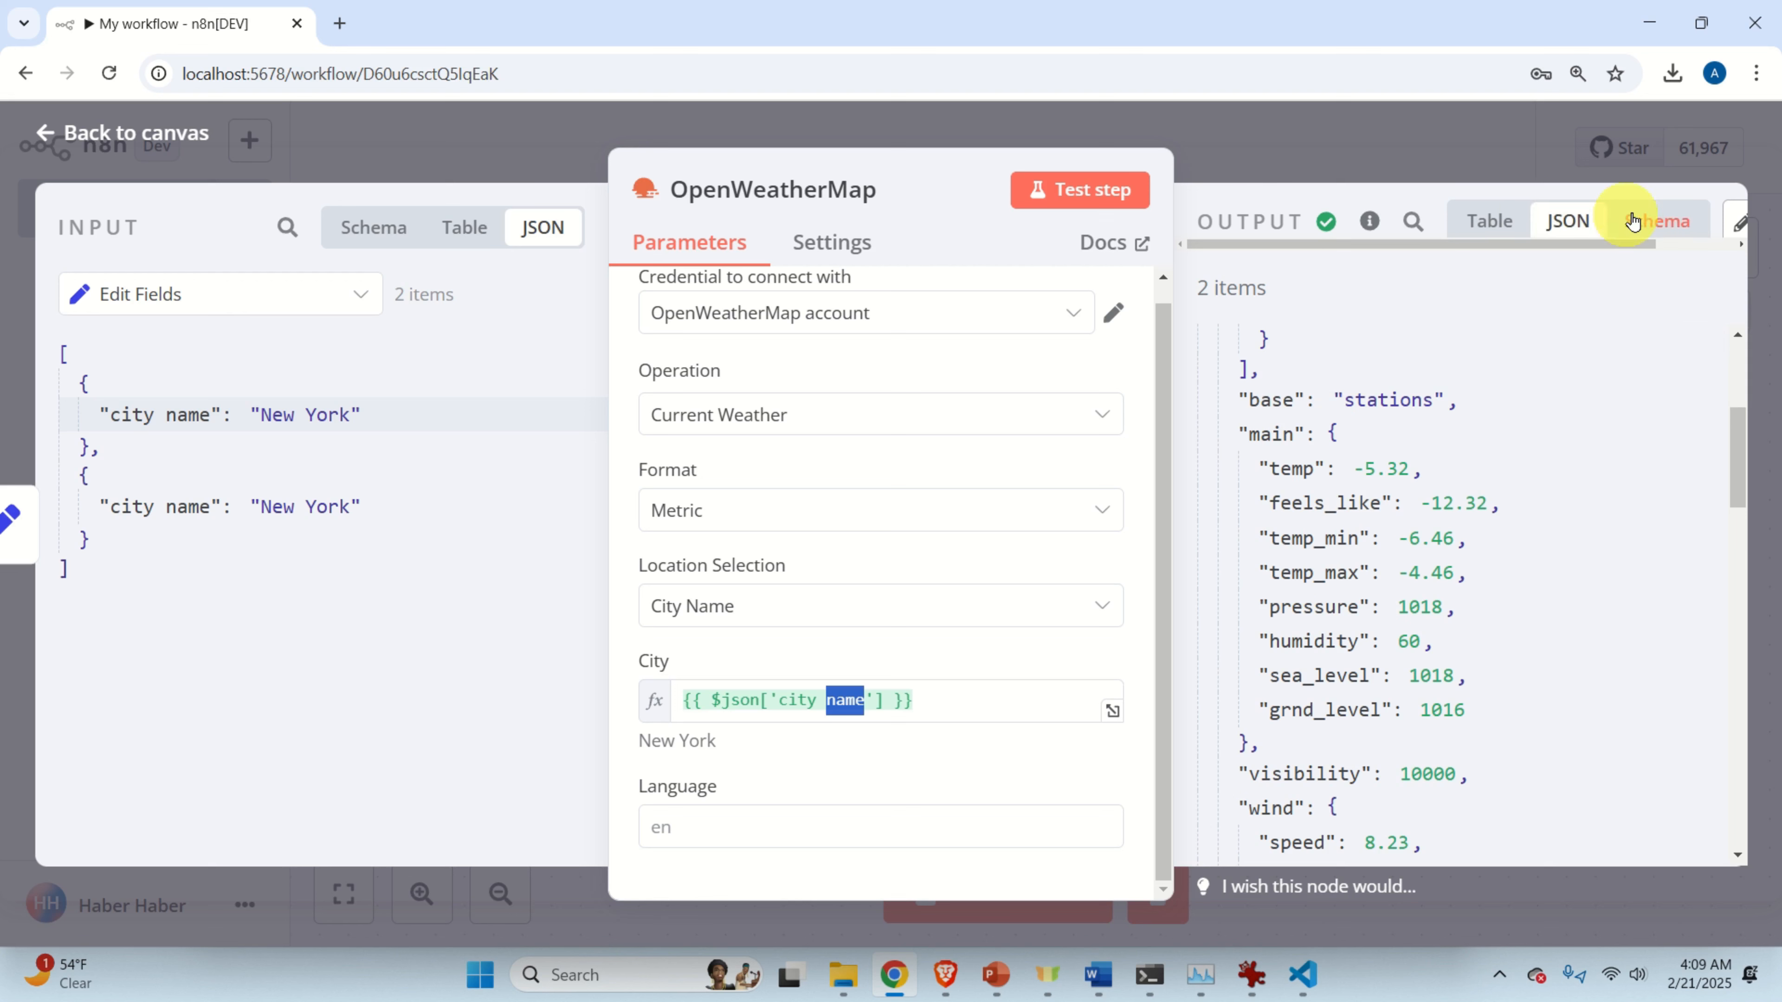
# Inspect the weather output in Schema, Table and JSON views, then return to the canvas.
pyautogui.click(1631, 220)
pyautogui.click(1483, 221)
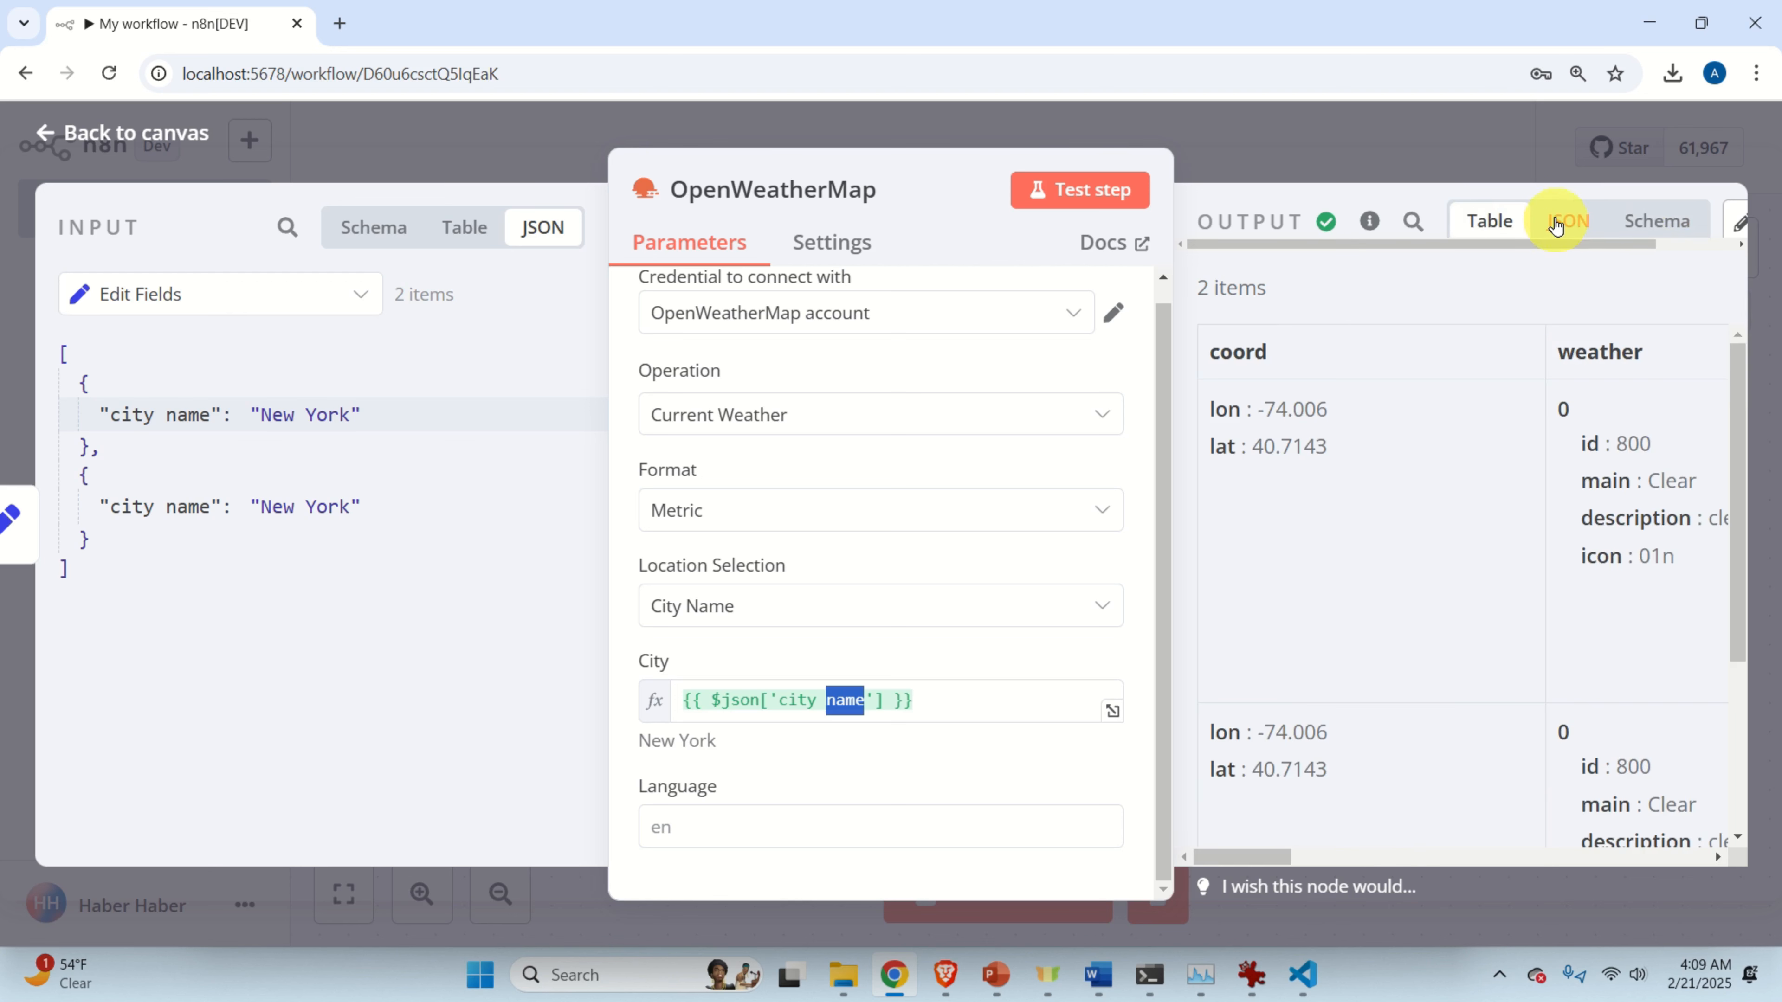
pyautogui.click(1554, 223)
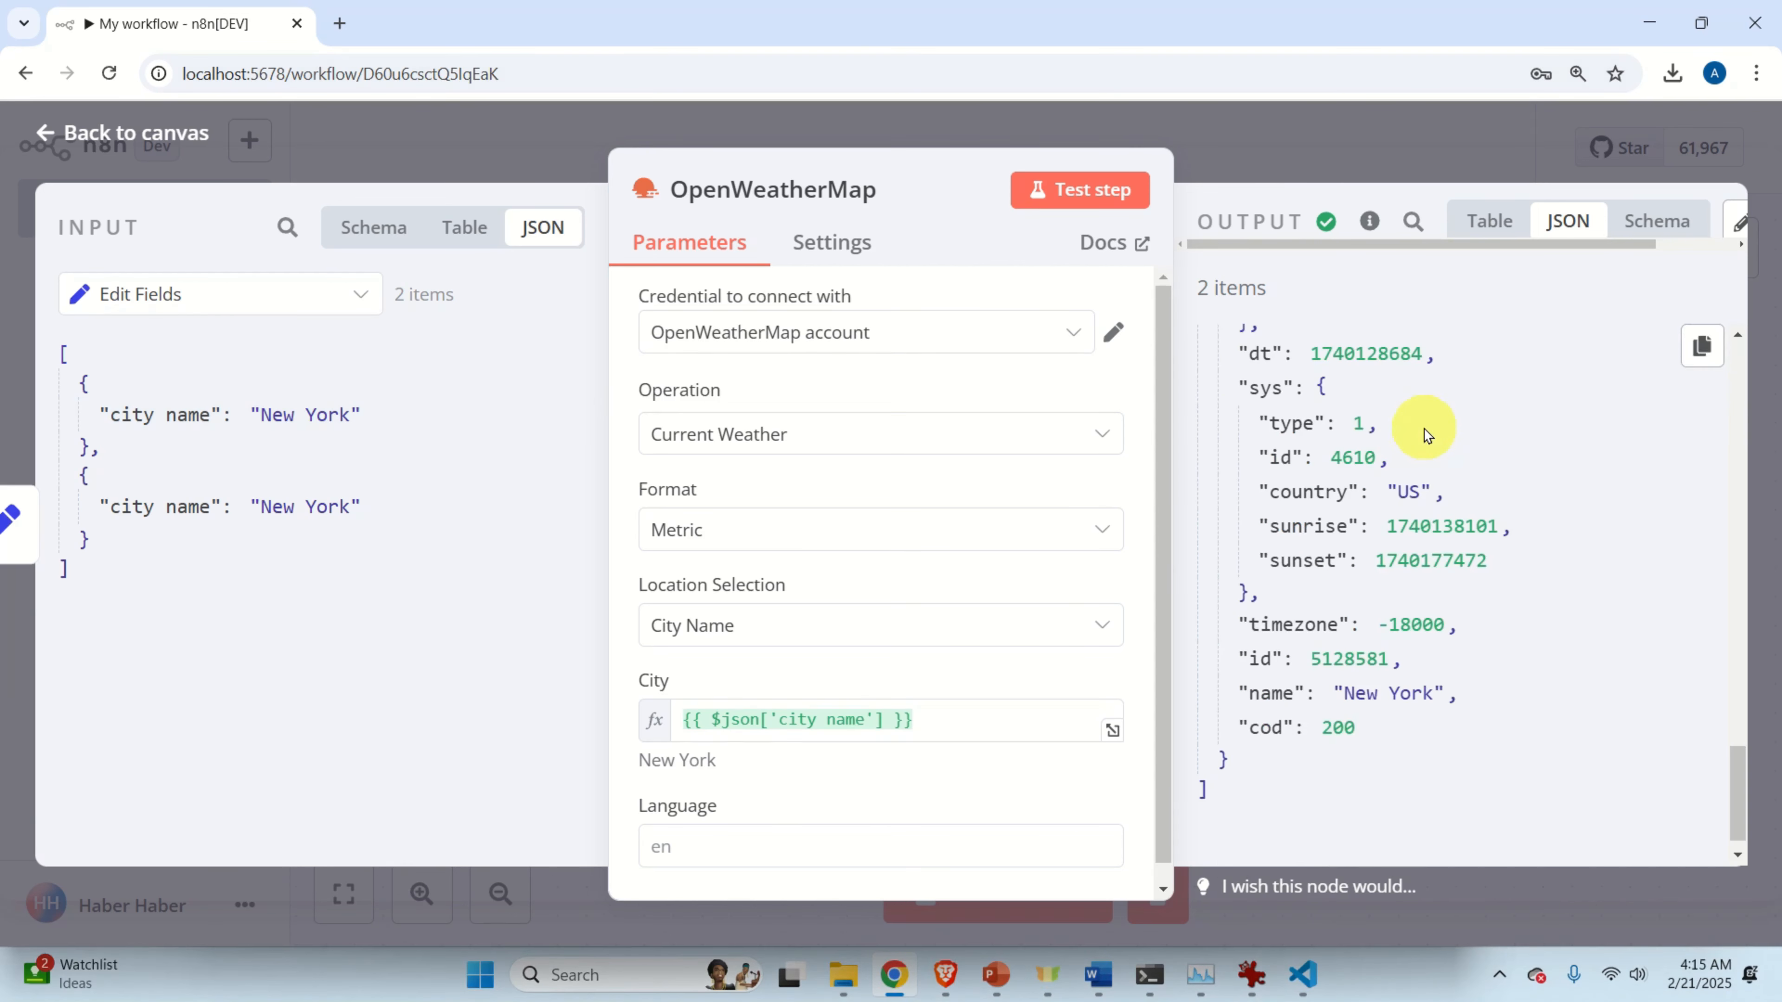
pyautogui.scroll(10, 1426, 431)
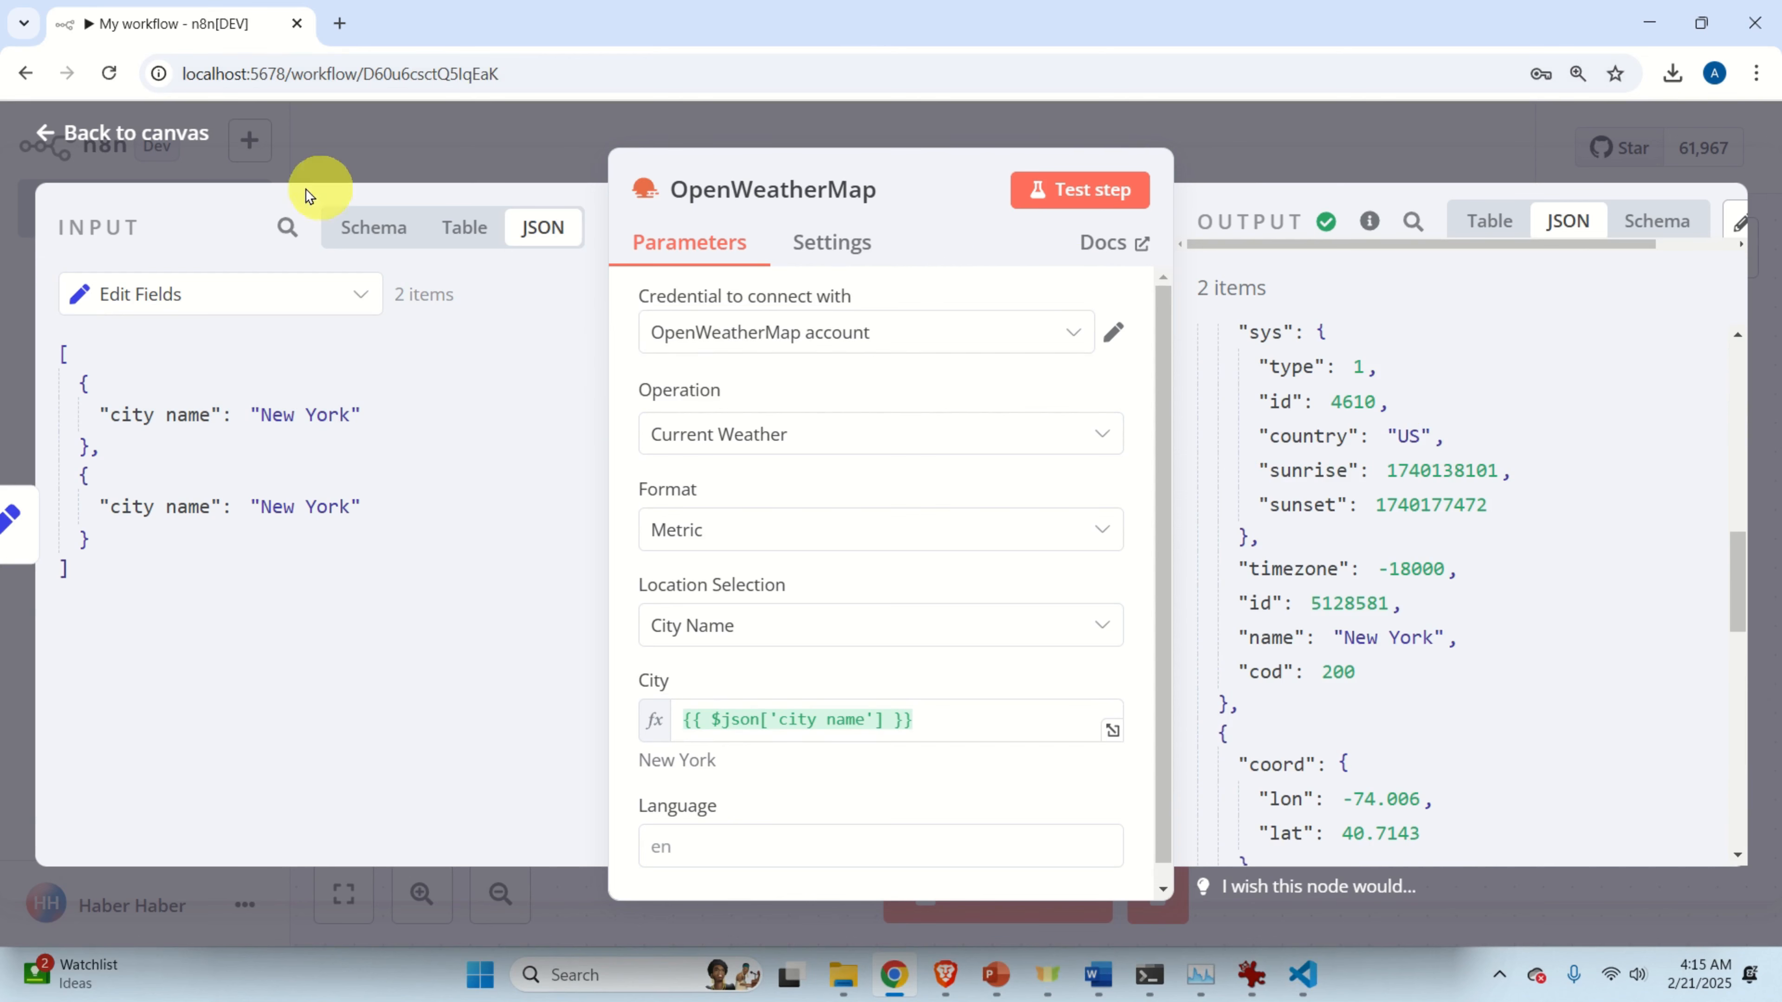
pyautogui.click(92, 133)
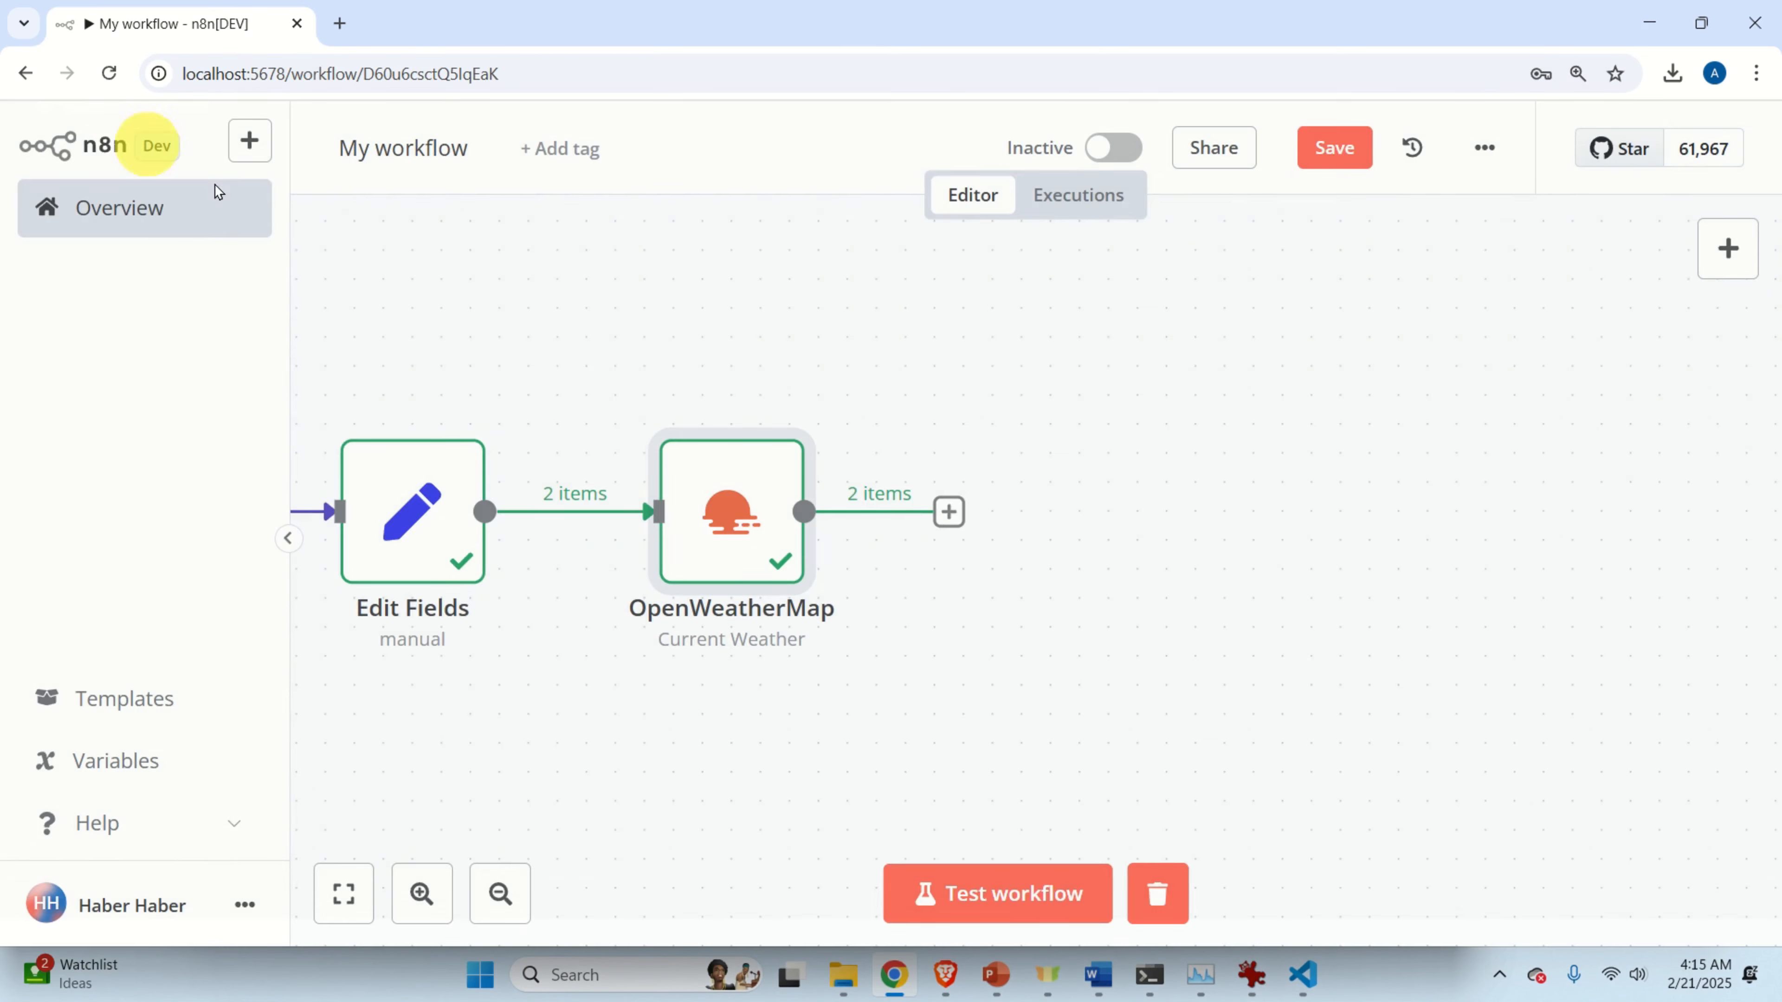
# Add an Edit Fields (Set) node after OpenWeatherMap.
pyautogui.click(951, 514)
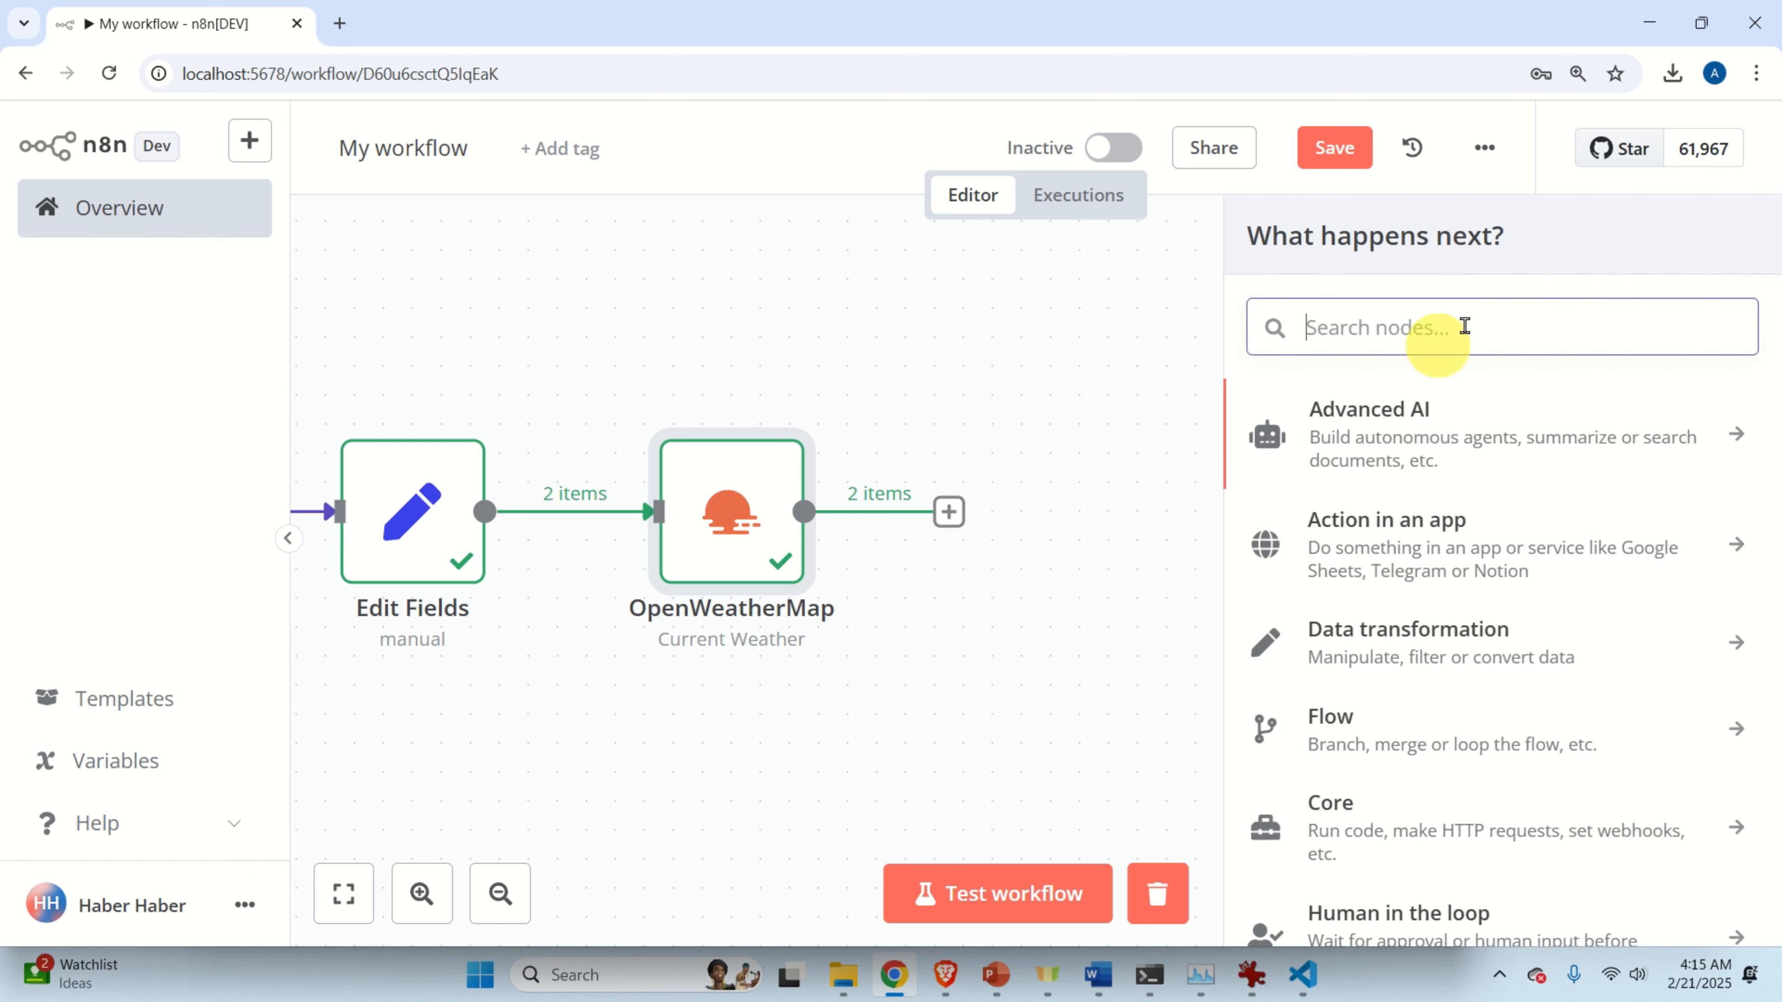
pyautogui.write('edit')
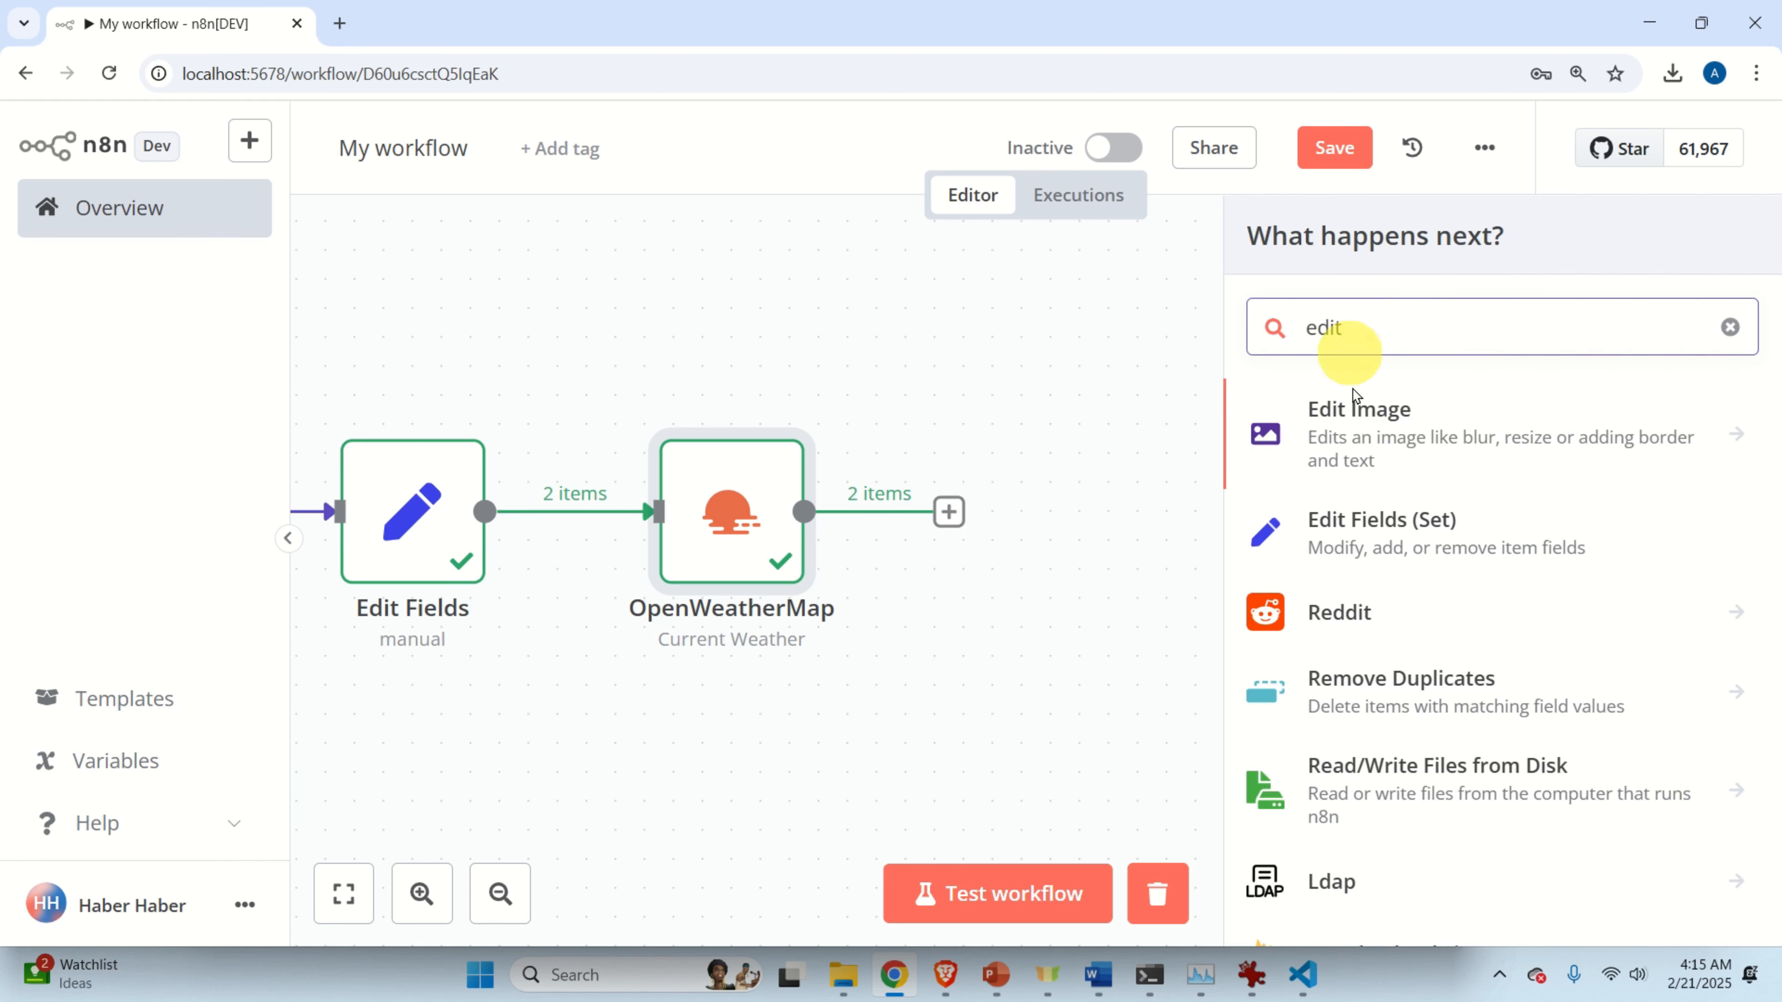
pyautogui.click(1392, 545)
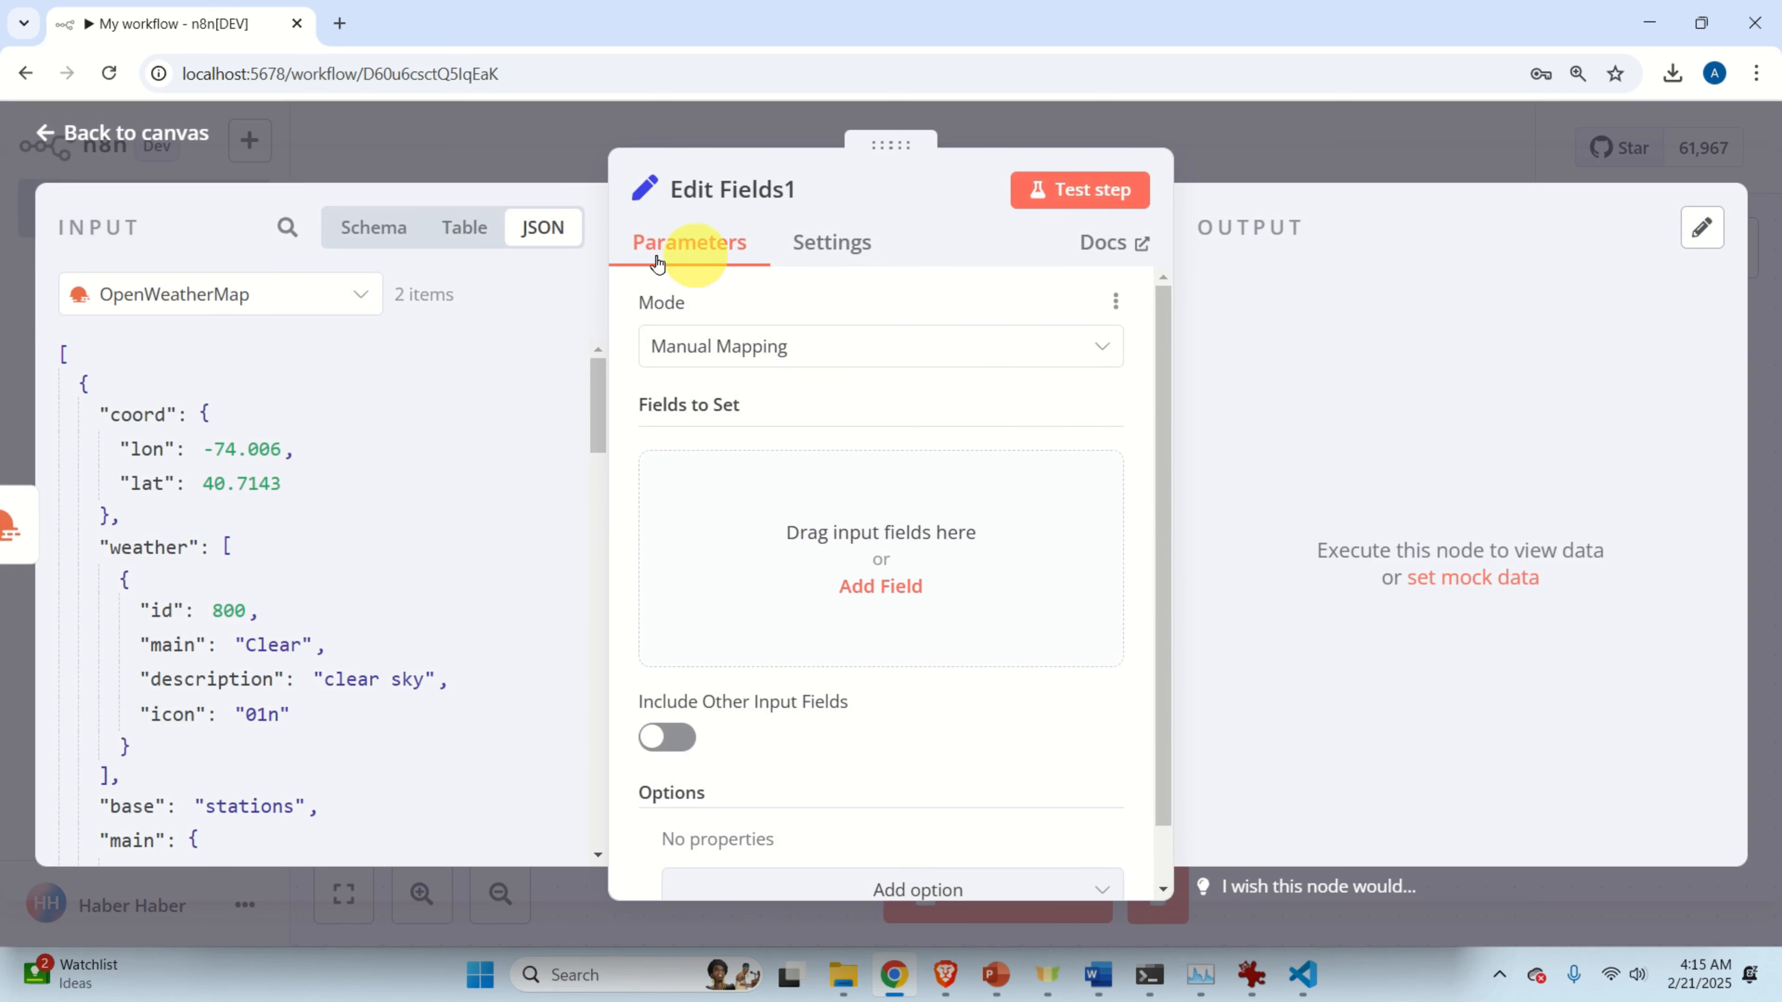
# Add a new field whose value is in expression mode, then bring the Word notes forward.
pyautogui.click(887, 586)
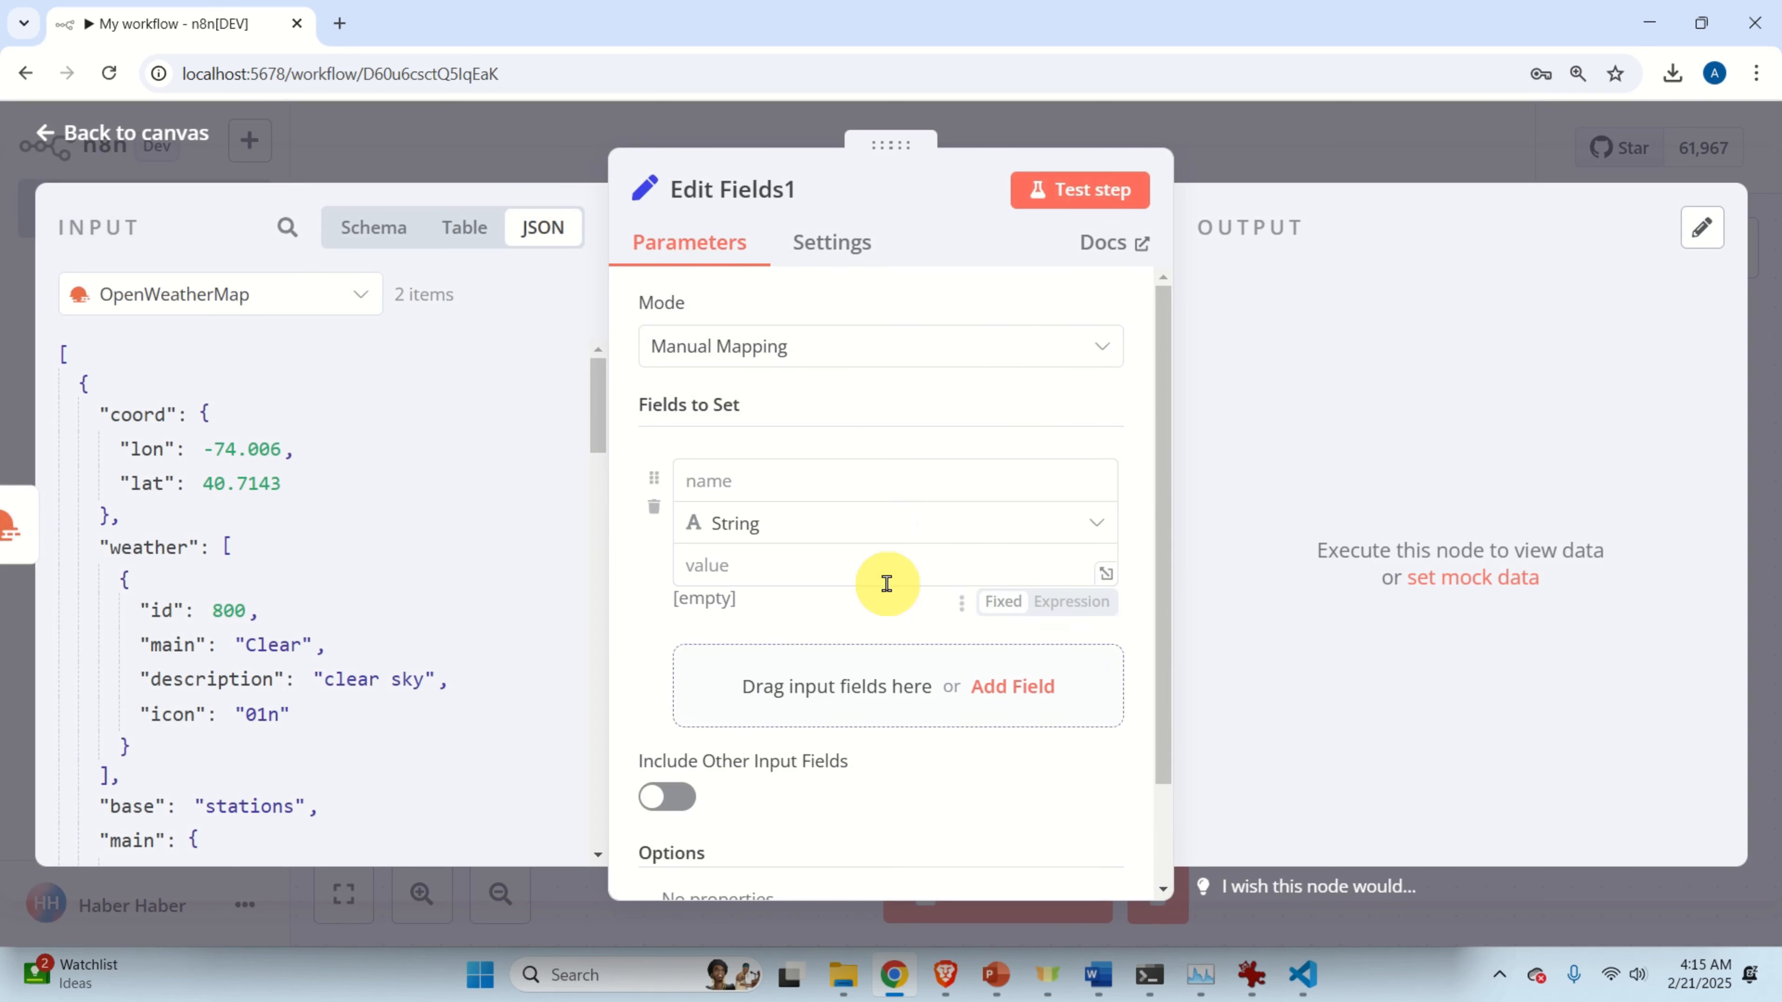
pyautogui.click(773, 571)
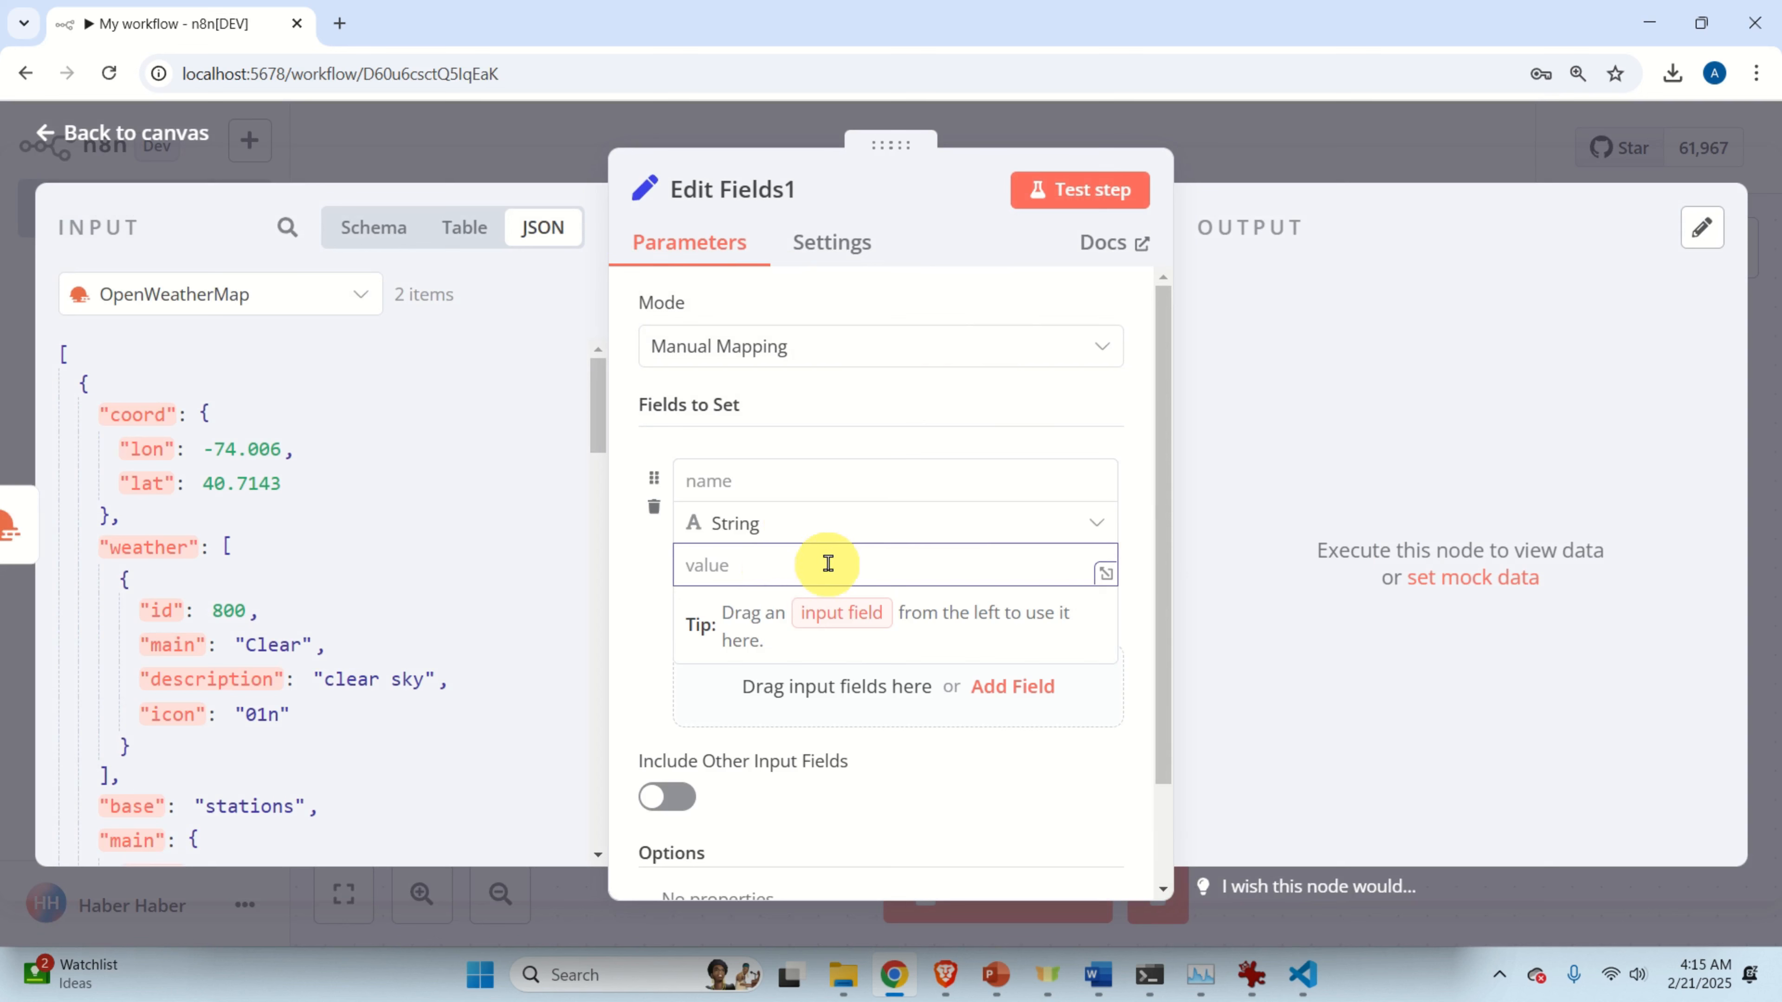
pyautogui.click(1133, 577)
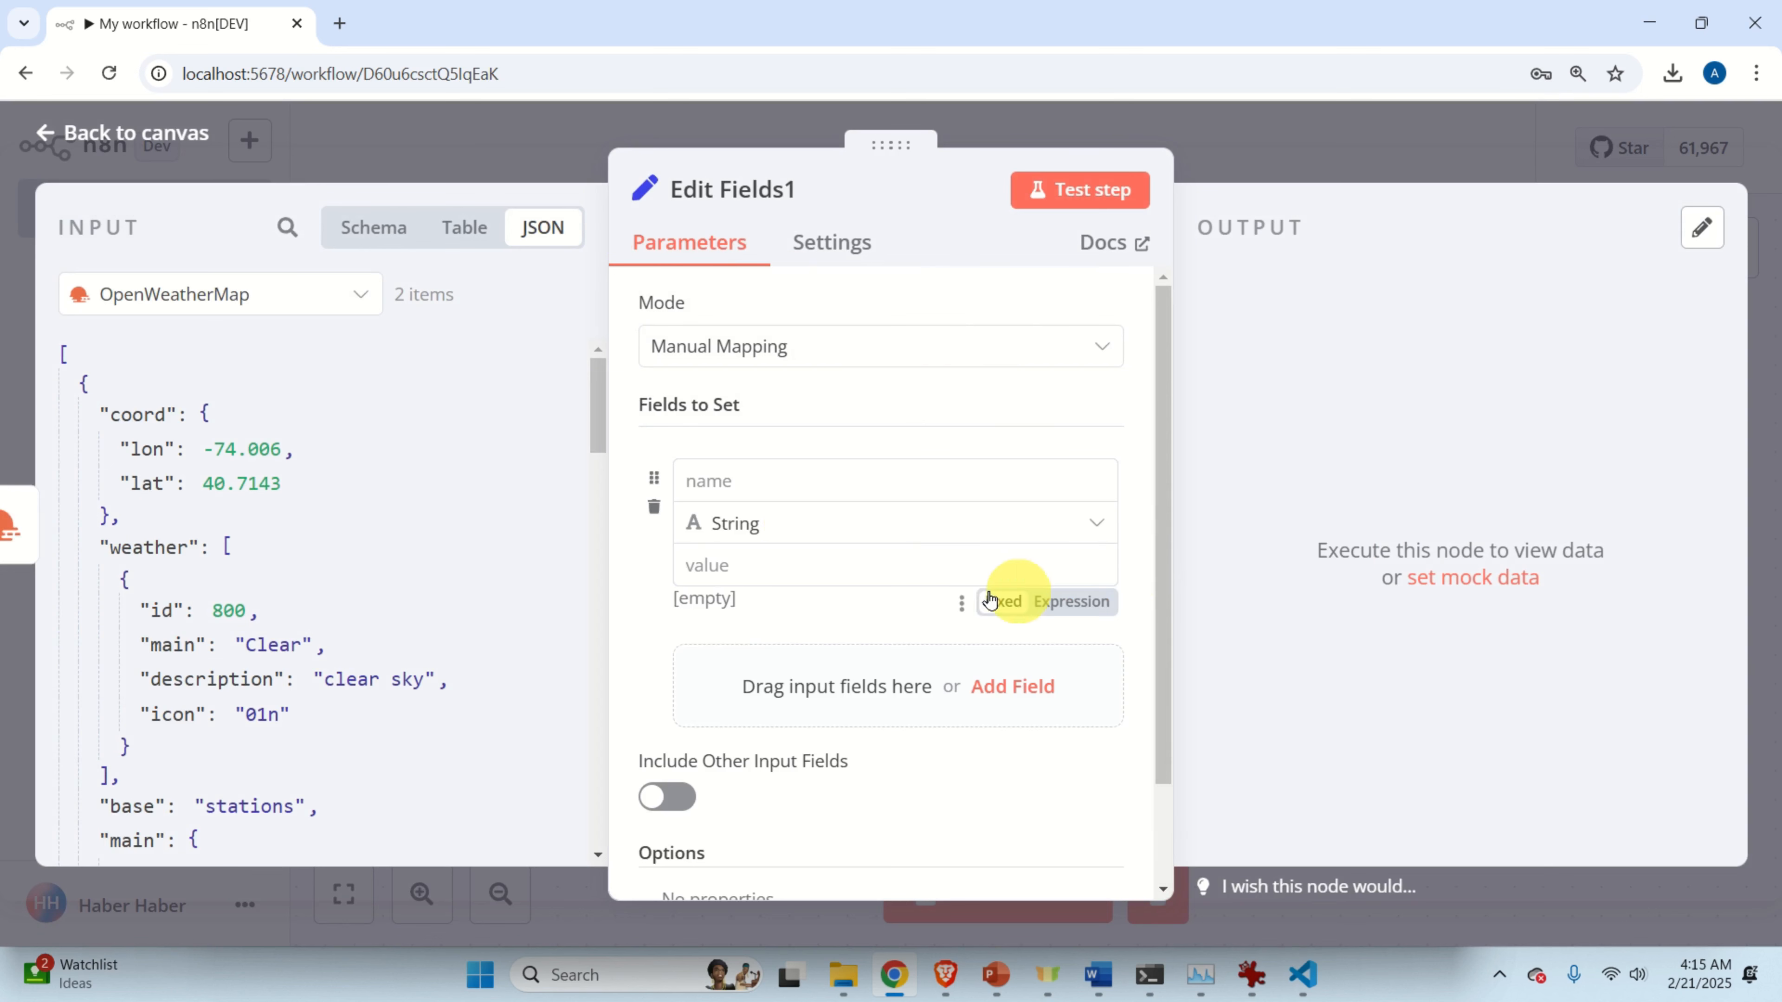
pyautogui.click(1068, 601)
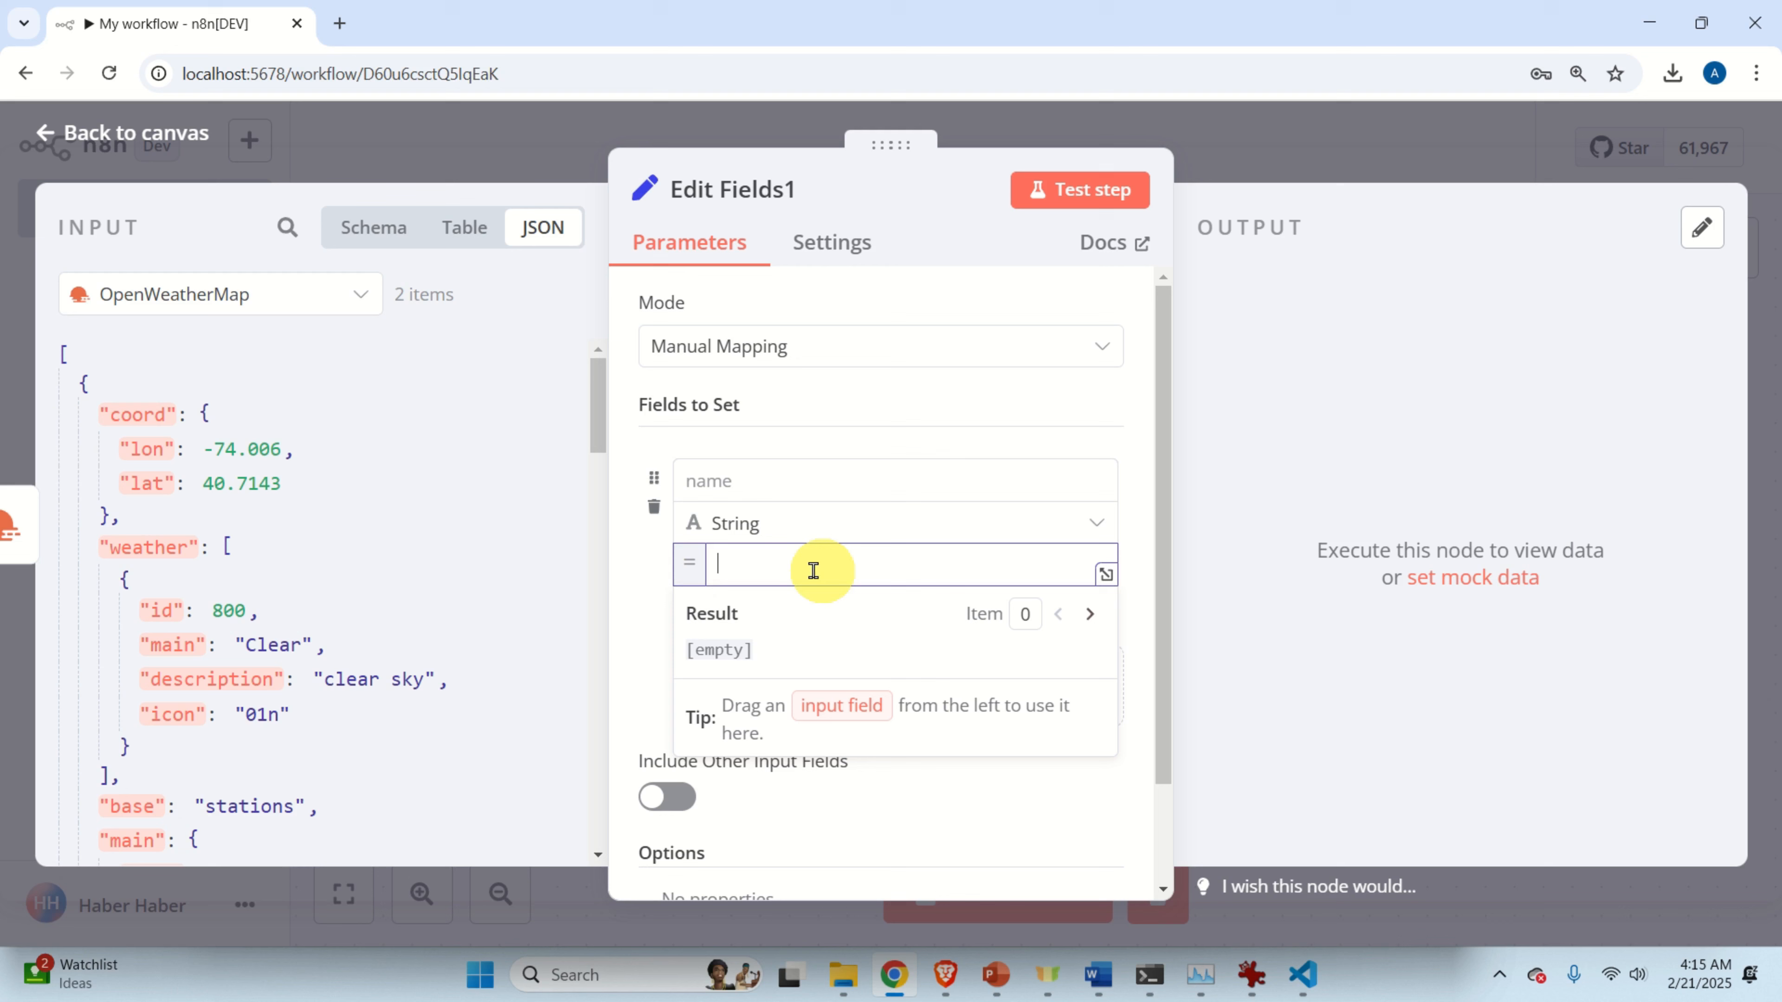
pyautogui.click(1098, 972)
pyautogui.click(597, 806)
# Copy {{$json}} from the Word notes and paste it as the Edit Fields1 field value.
pyautogui.moveTo(431, 814); pyautogui.dragTo(328, 815)
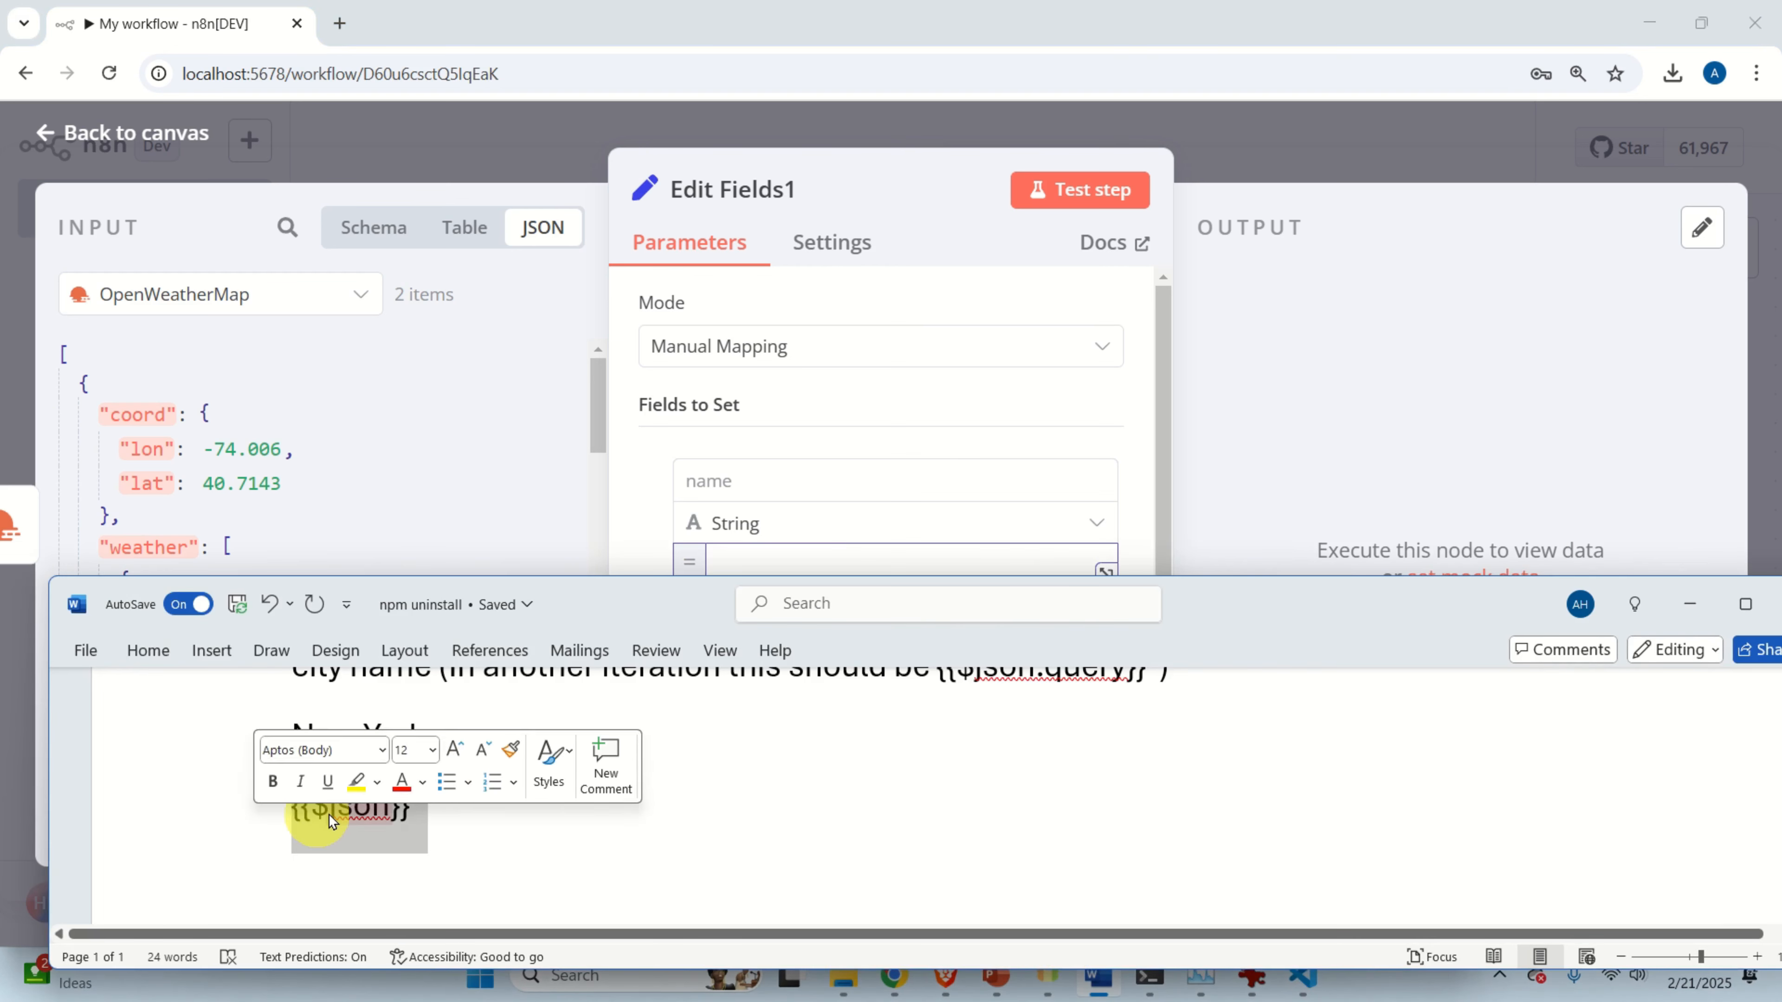
pyautogui.rightClick(328, 815)
pyautogui.click(393, 406)
pyautogui.click(660, 462)
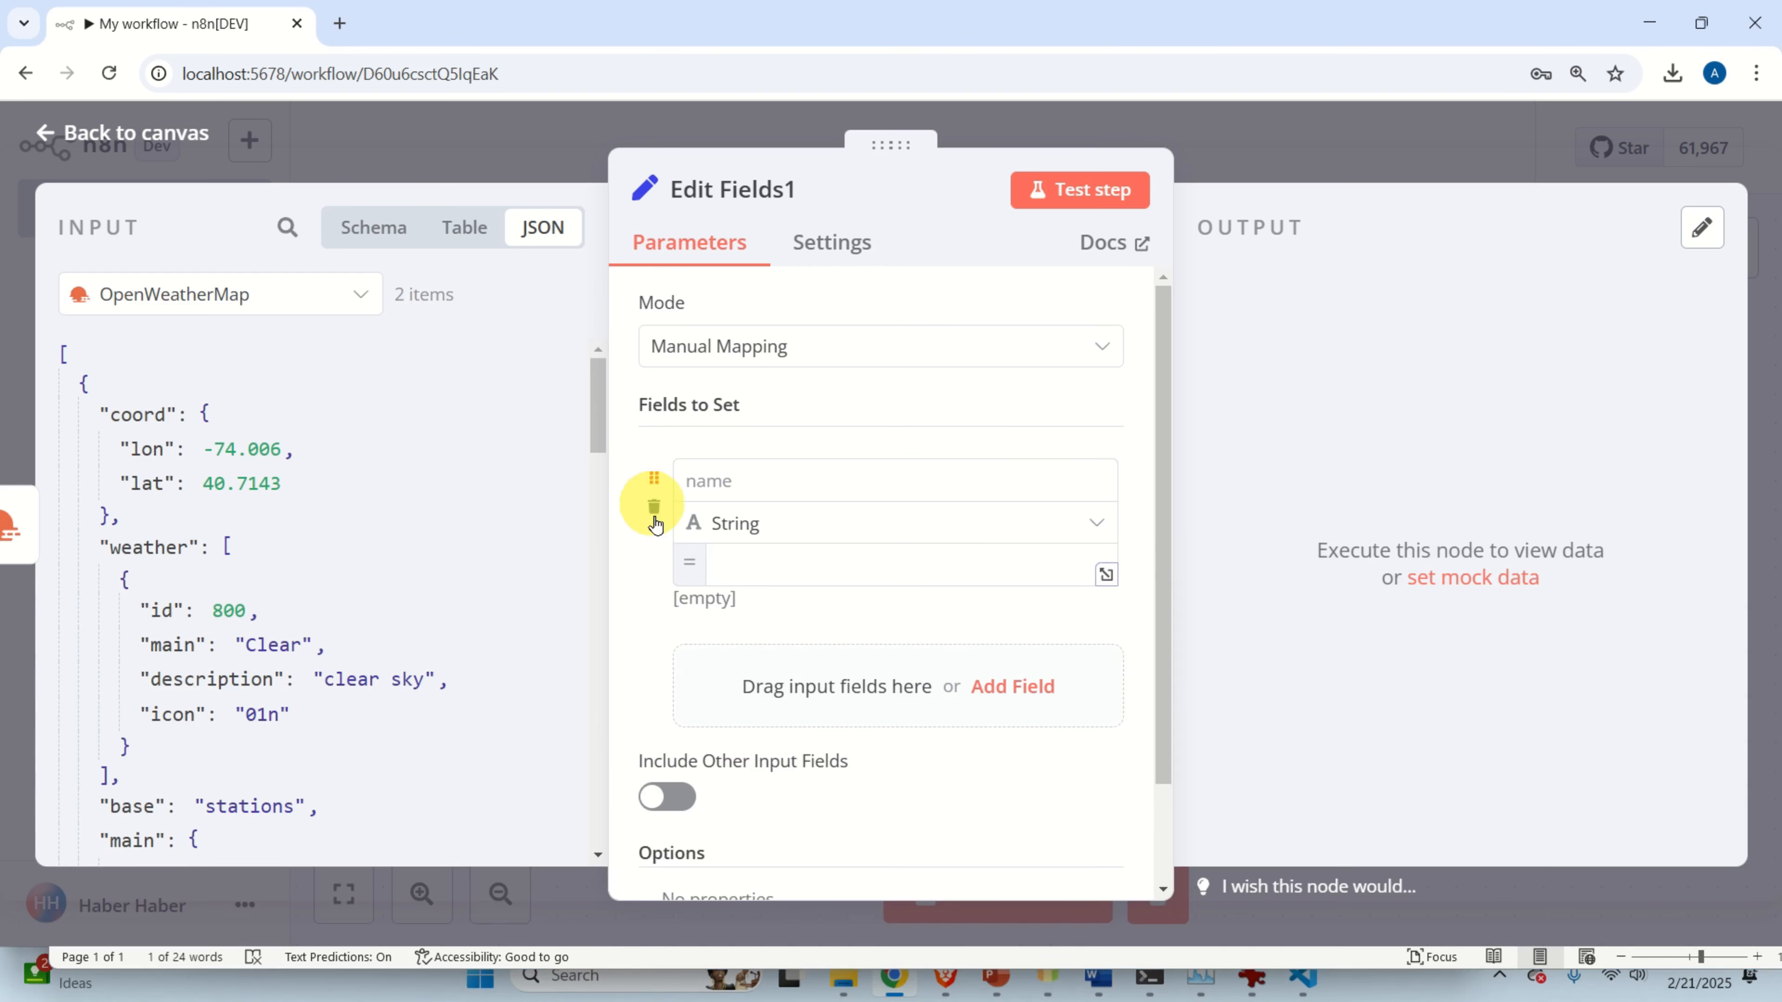
pyautogui.click(845, 571)
pyautogui.rightClick(850, 573)
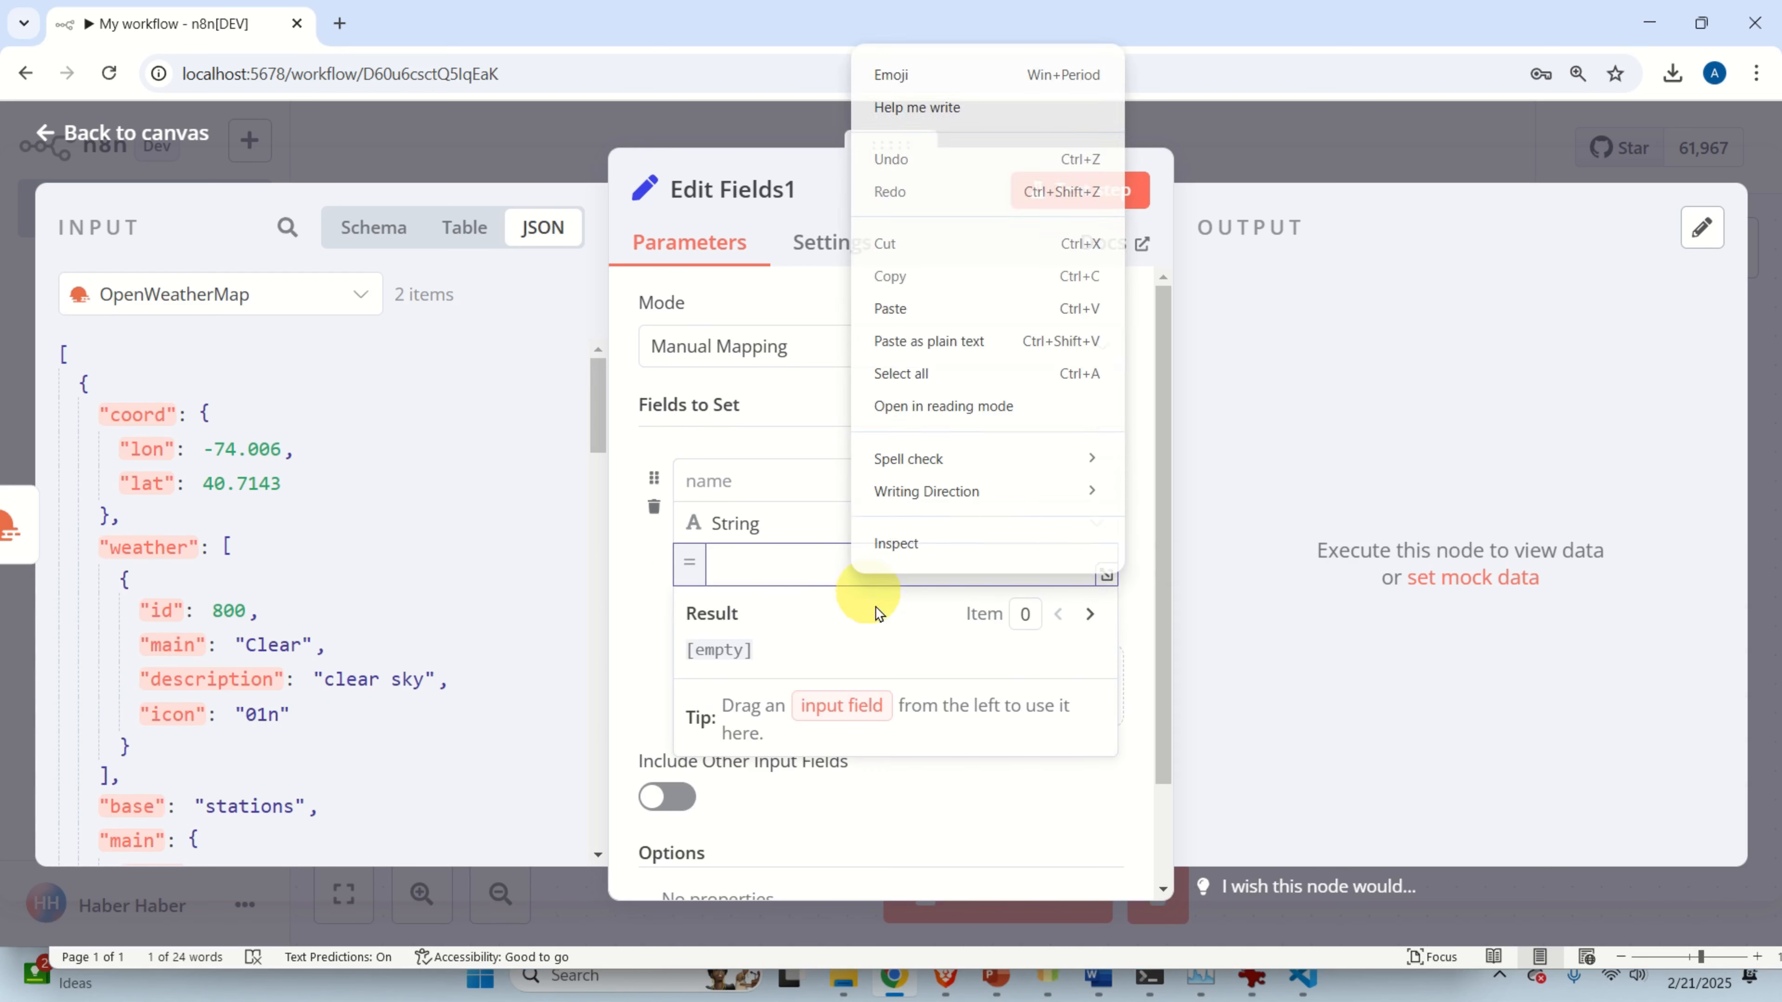
pyautogui.click(904, 314)
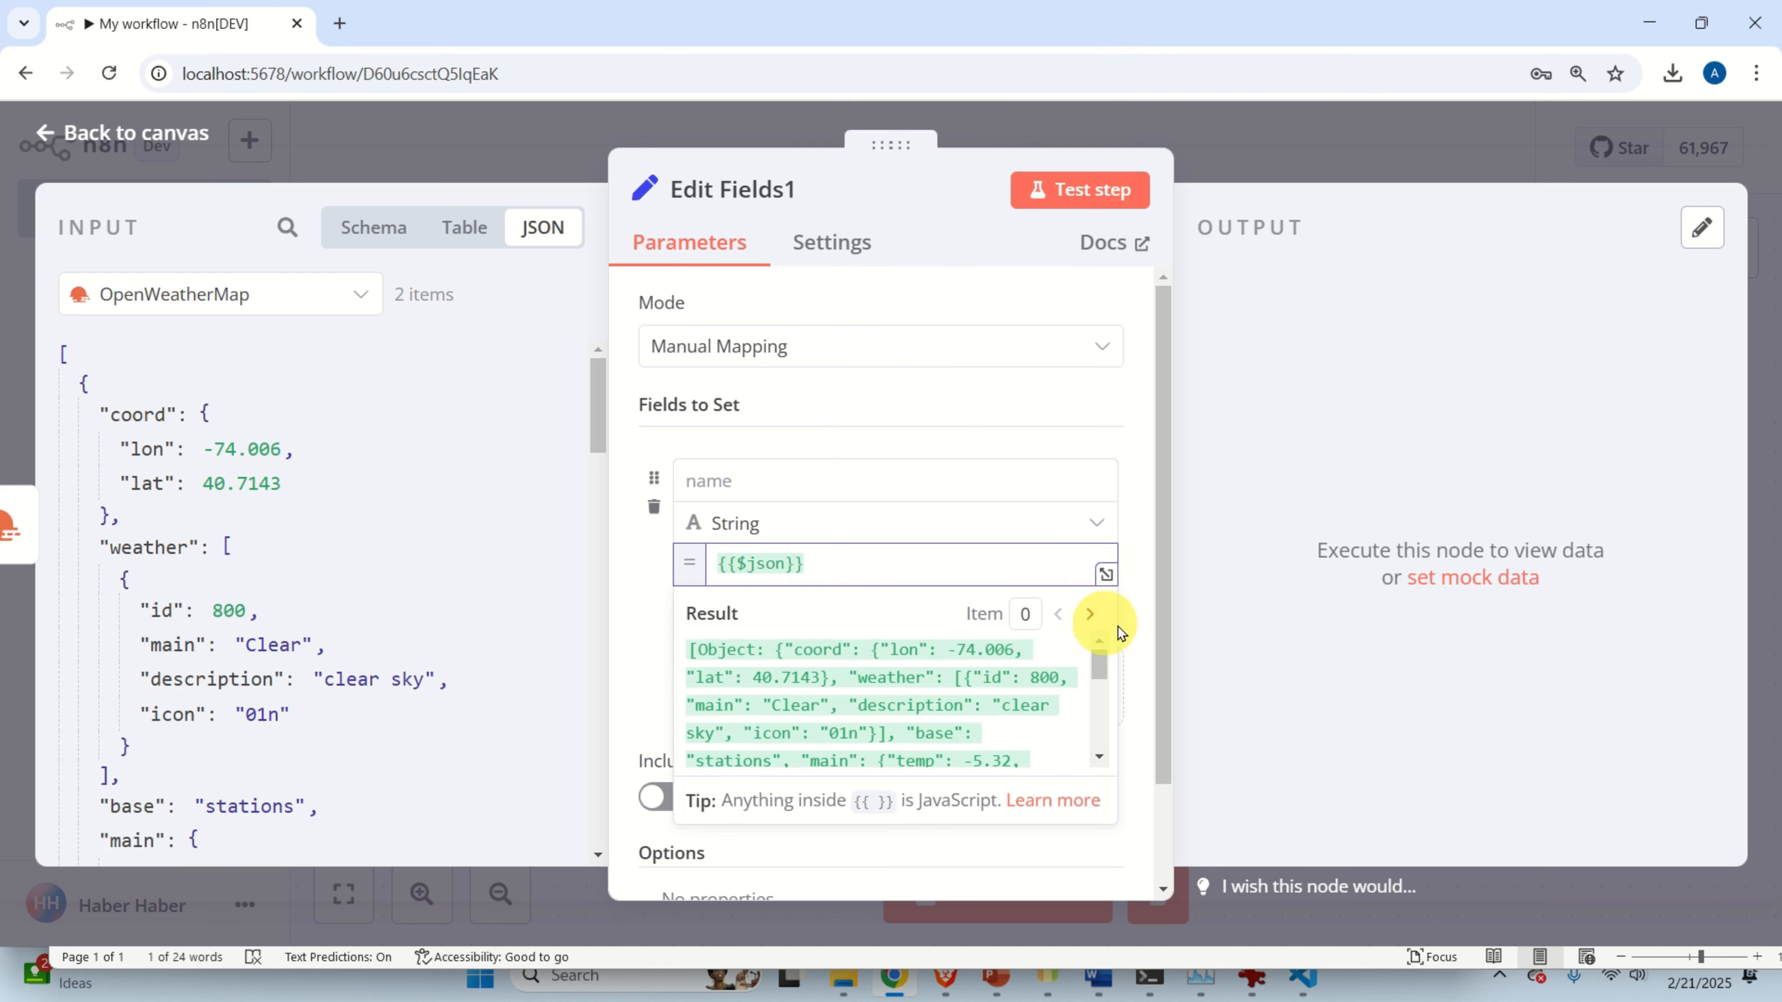
pyautogui.click(1131, 632)
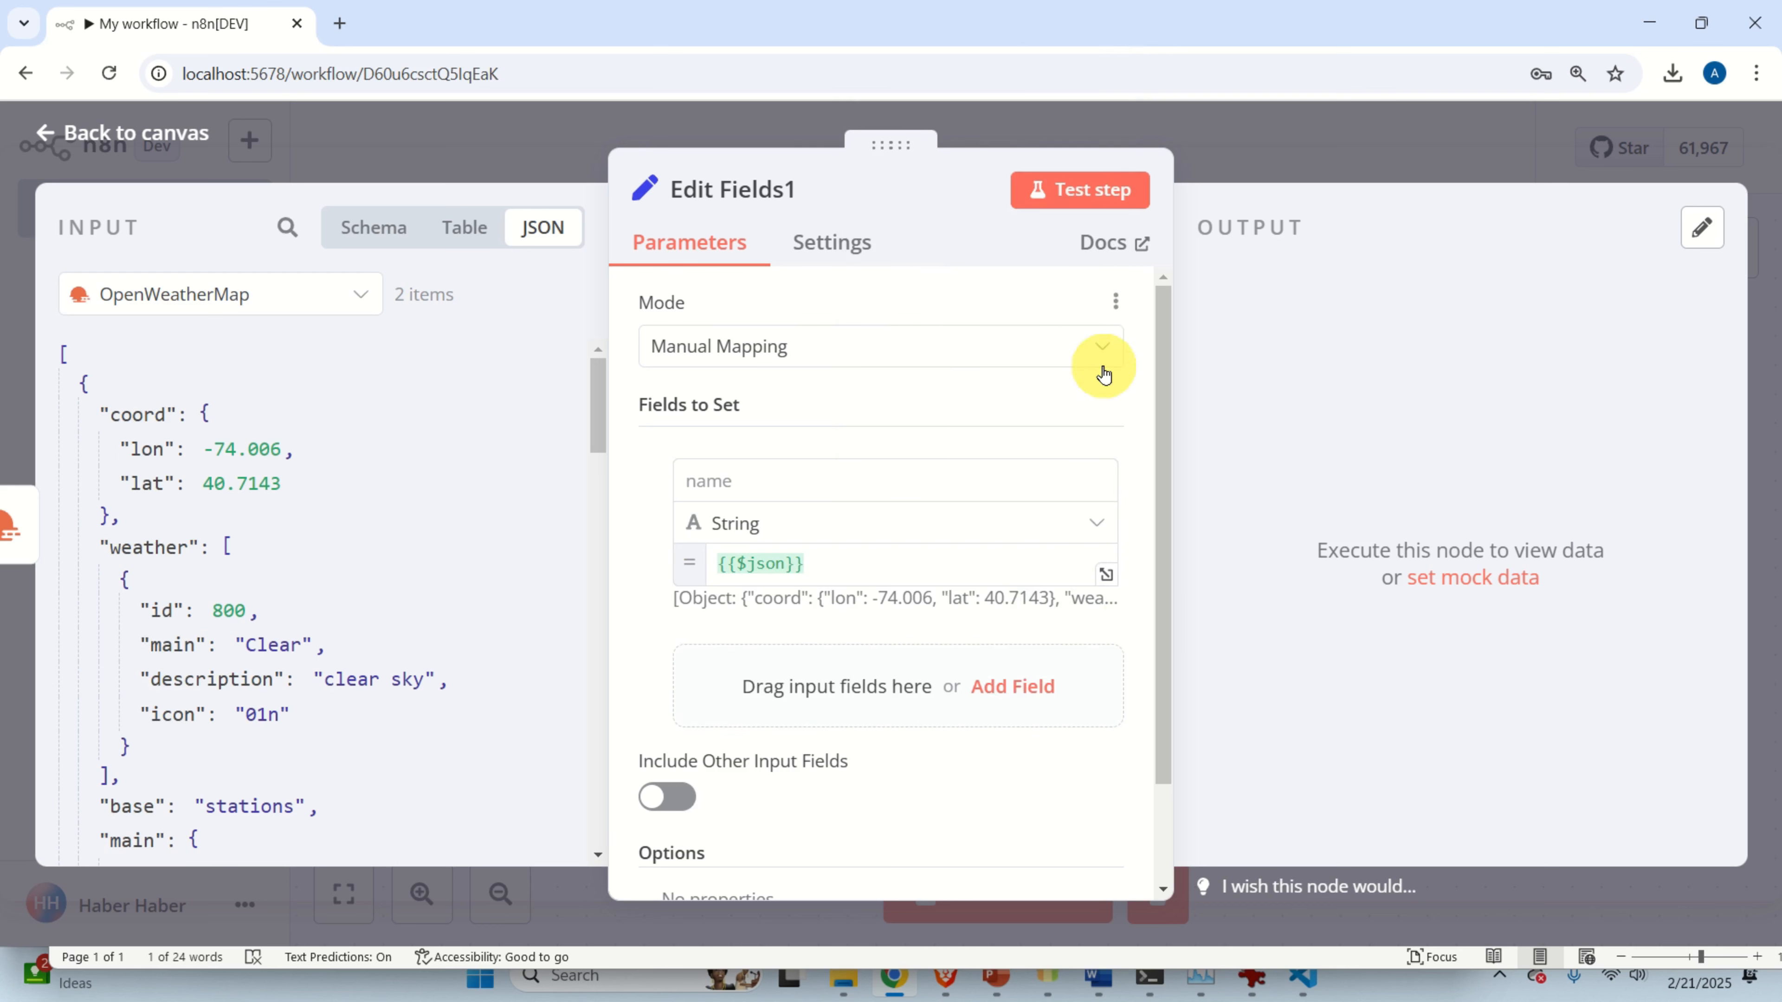
# Test Edit Fields1 so it outputs 2 items of weather JSON, then return to the canvas.
pyautogui.click(1079, 200)
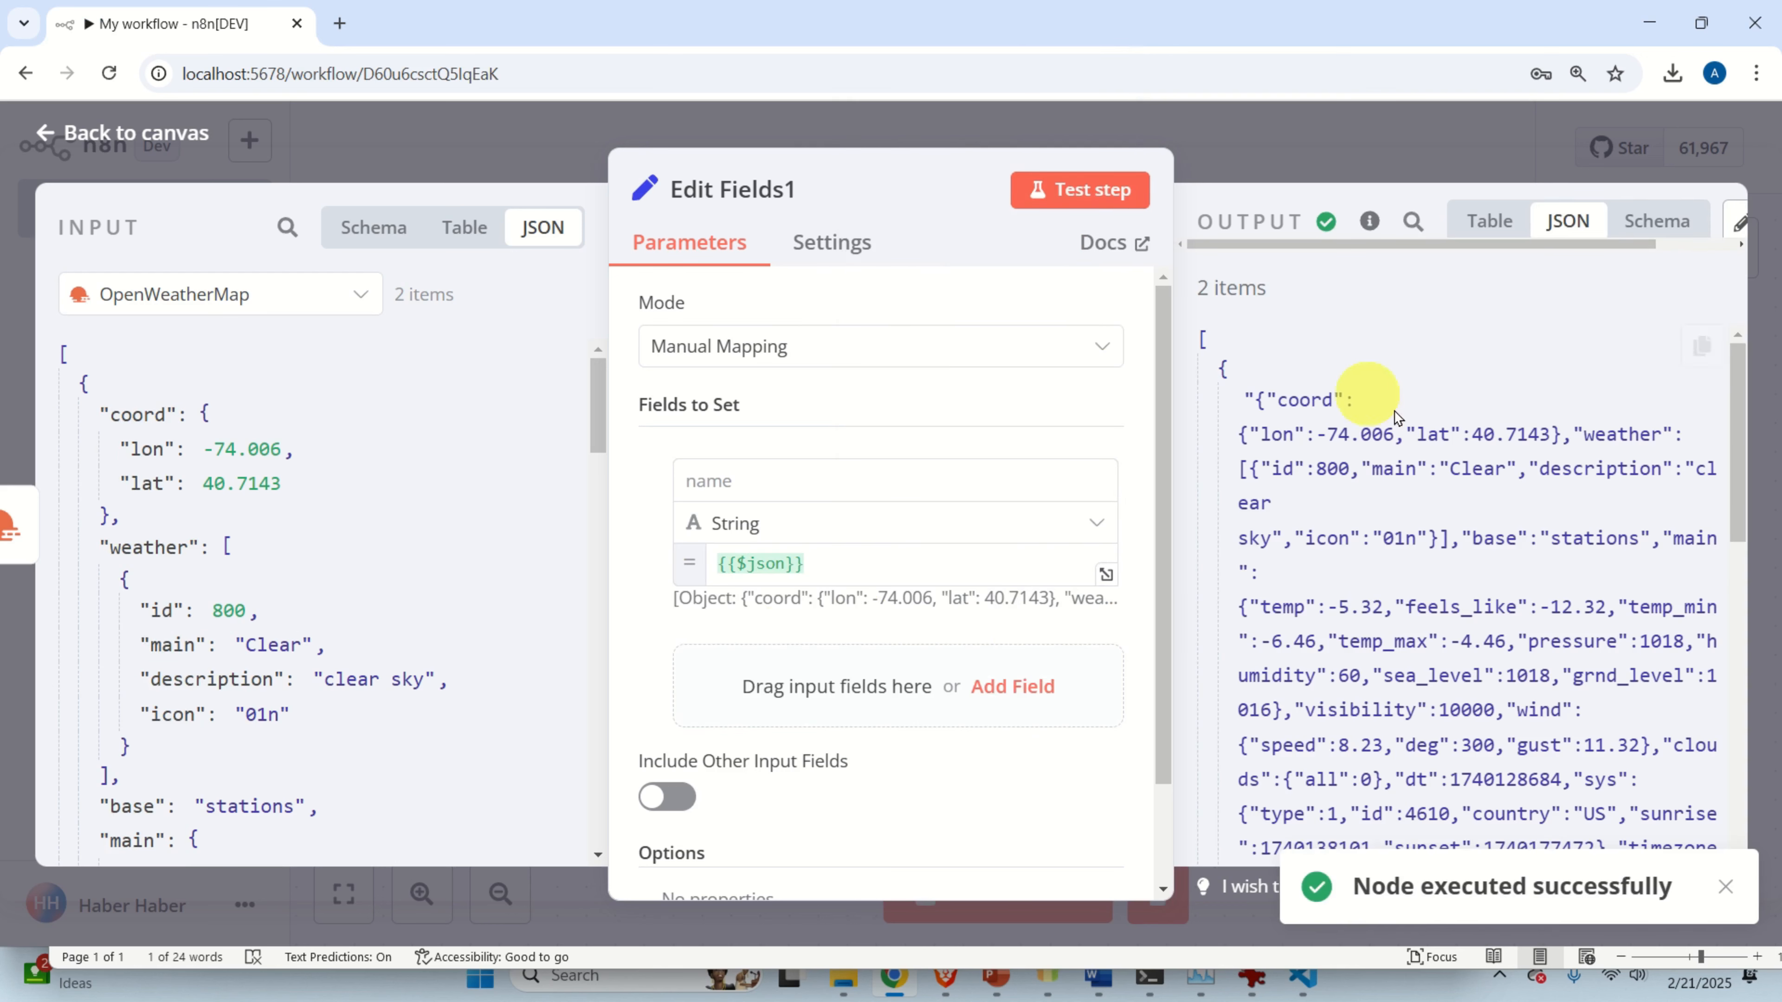
pyautogui.scroll(-3, 1357, 368)
pyautogui.scroll(2, 1351, 407)
pyautogui.scroll(-3, 1350, 442)
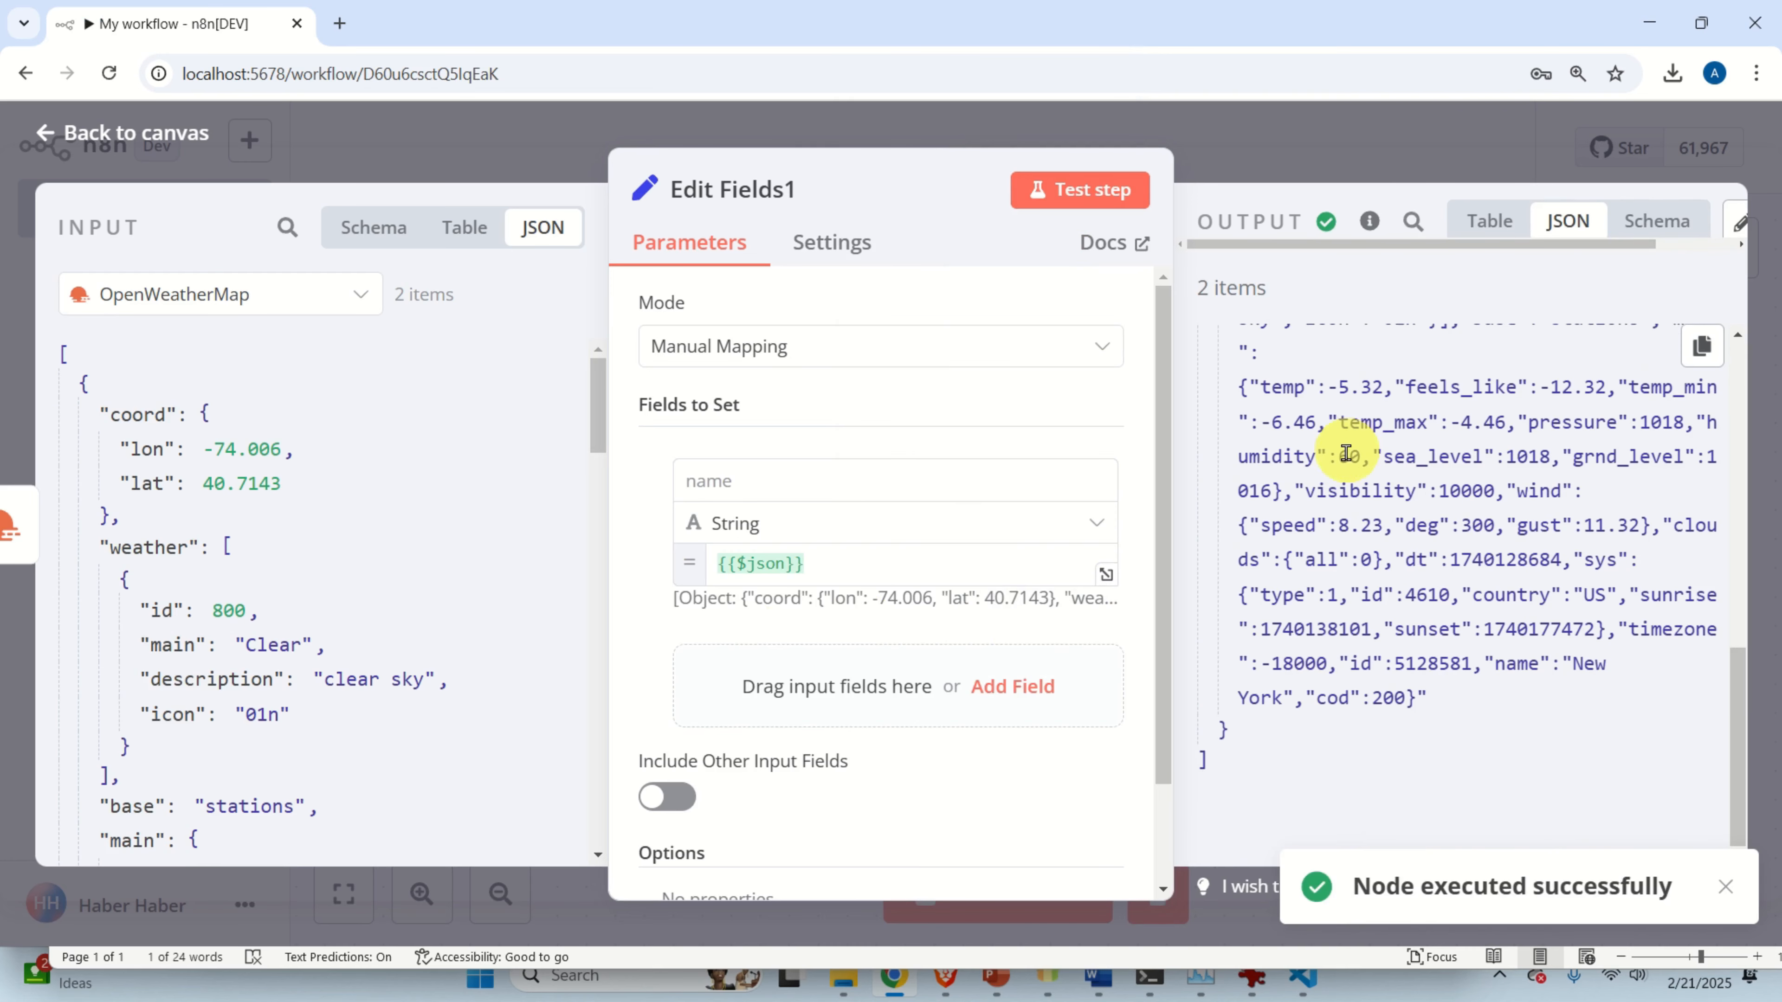
pyautogui.scroll(4, 1352, 449)
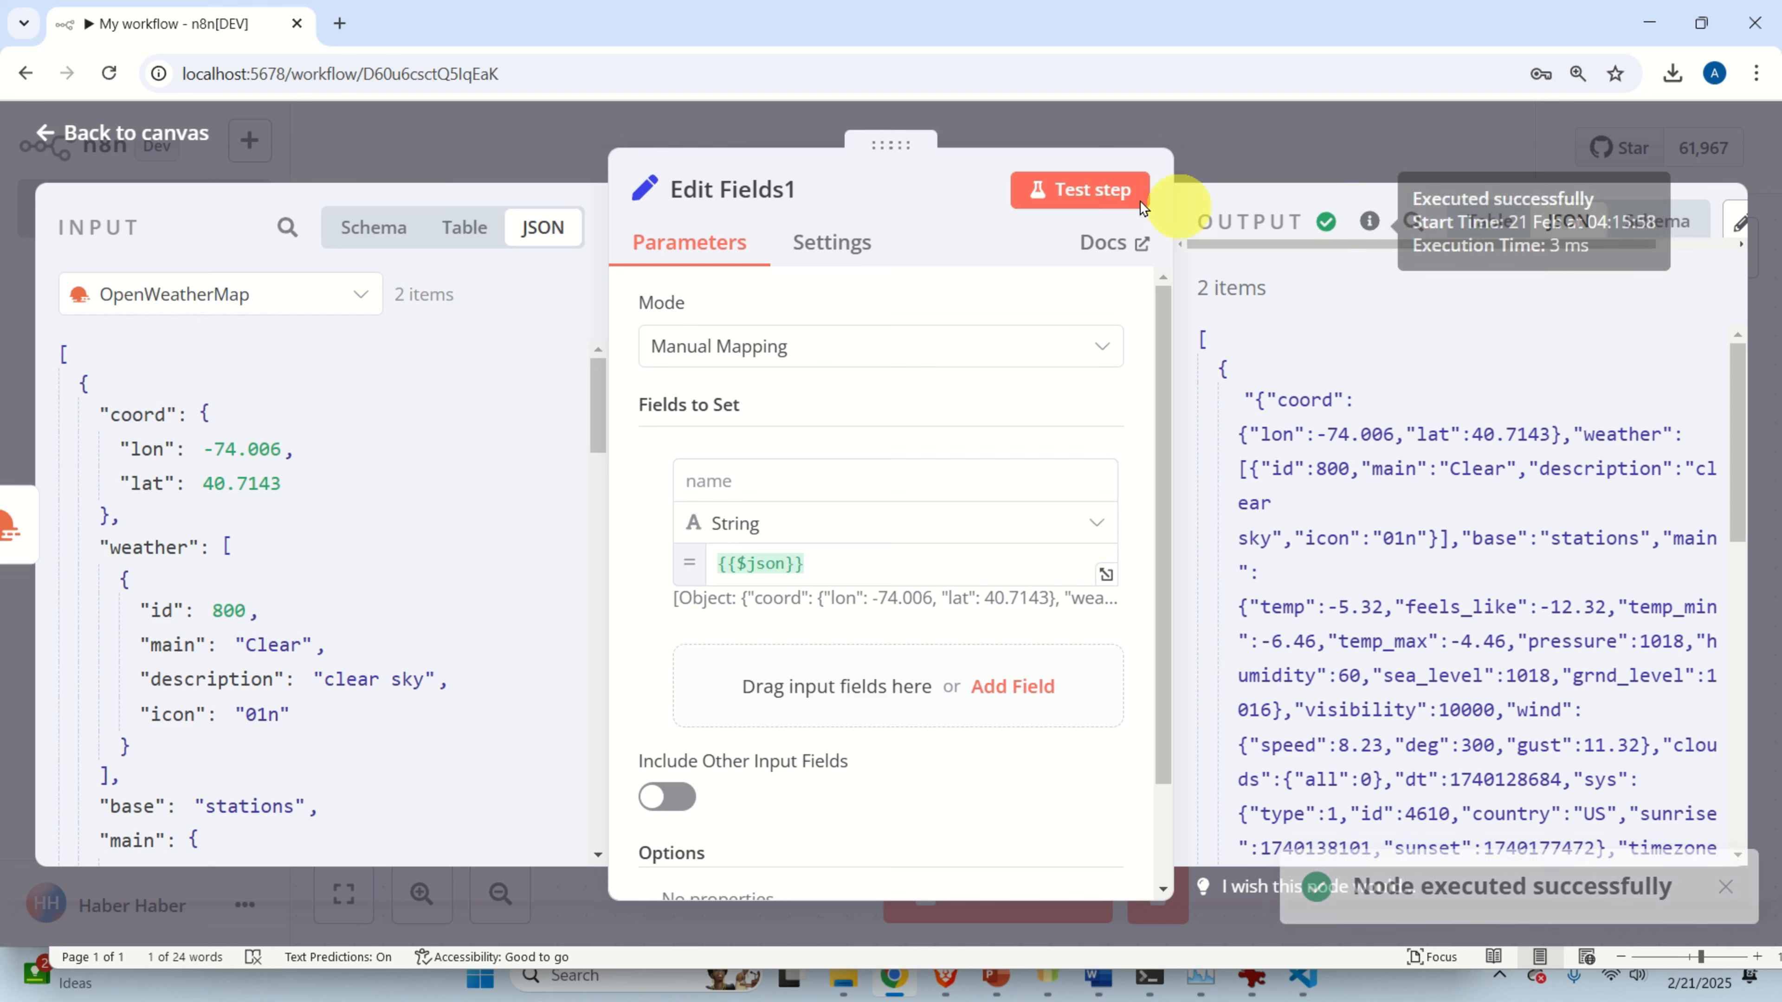
pyautogui.click(135, 140)
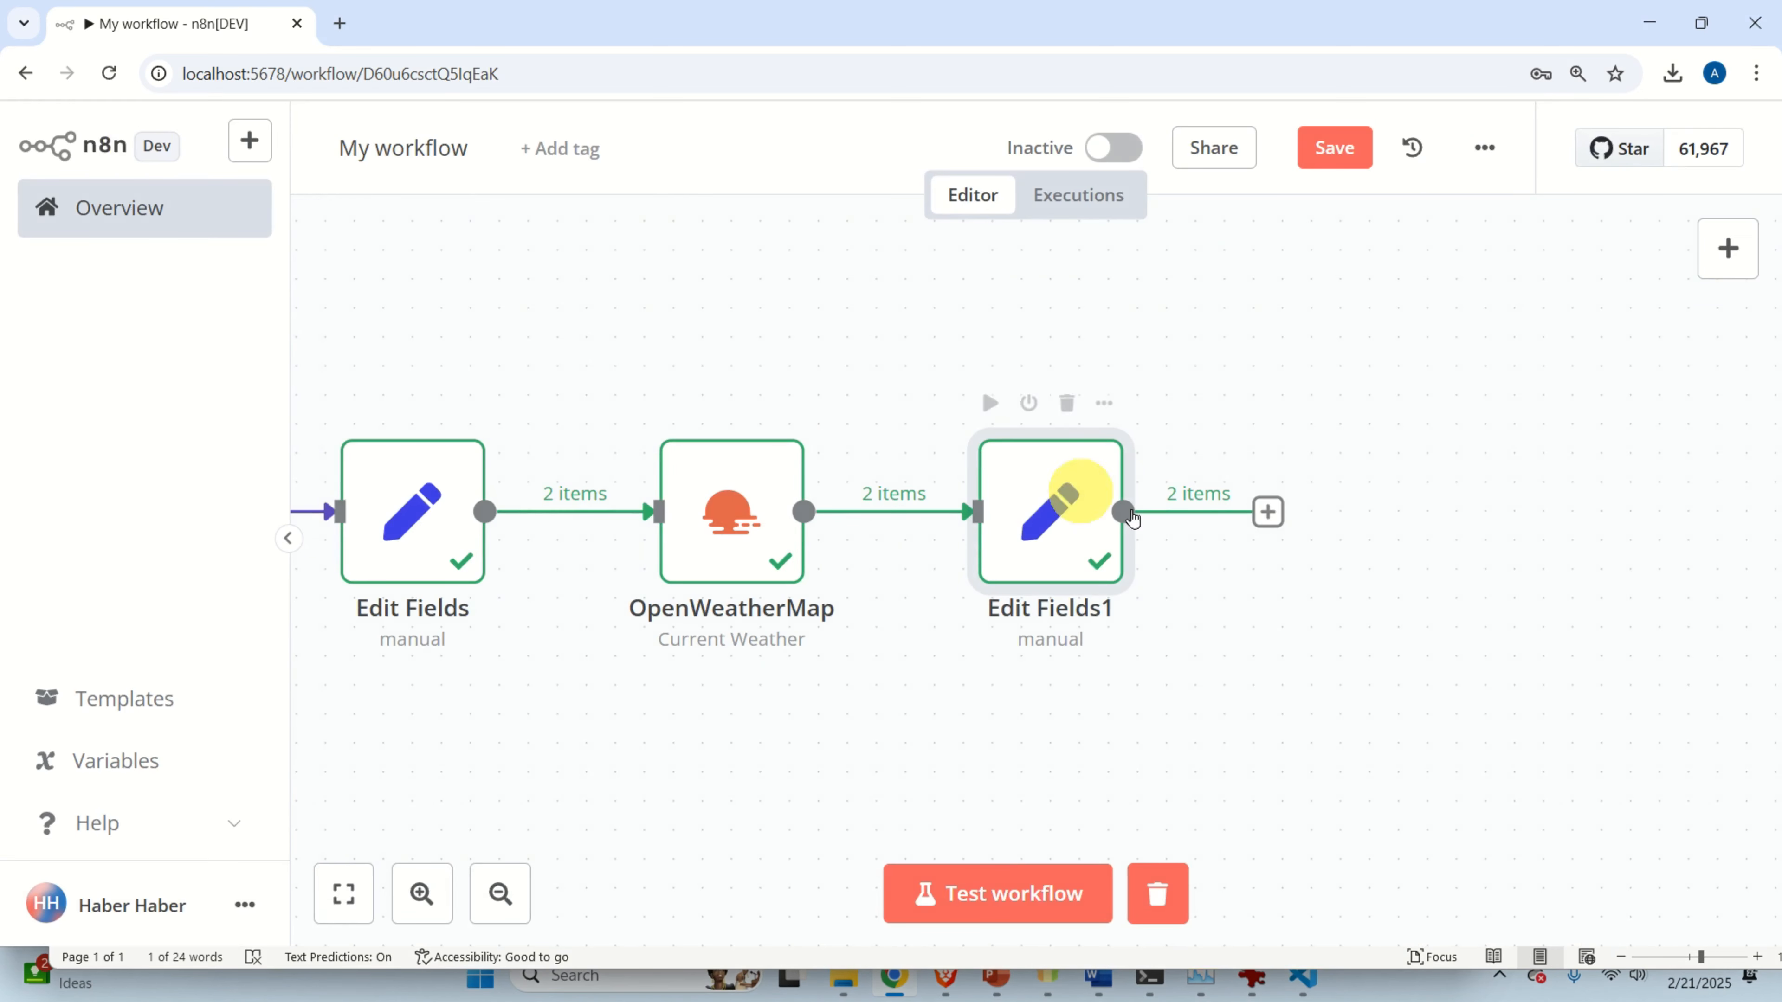
# Search 'basic' and add a Basic LLM Chain node after Edit Fields1.
pyautogui.scroll(-2, 1317, 605)
pyautogui.moveTo(1296, 591); pyautogui.dragTo(1045, 701)
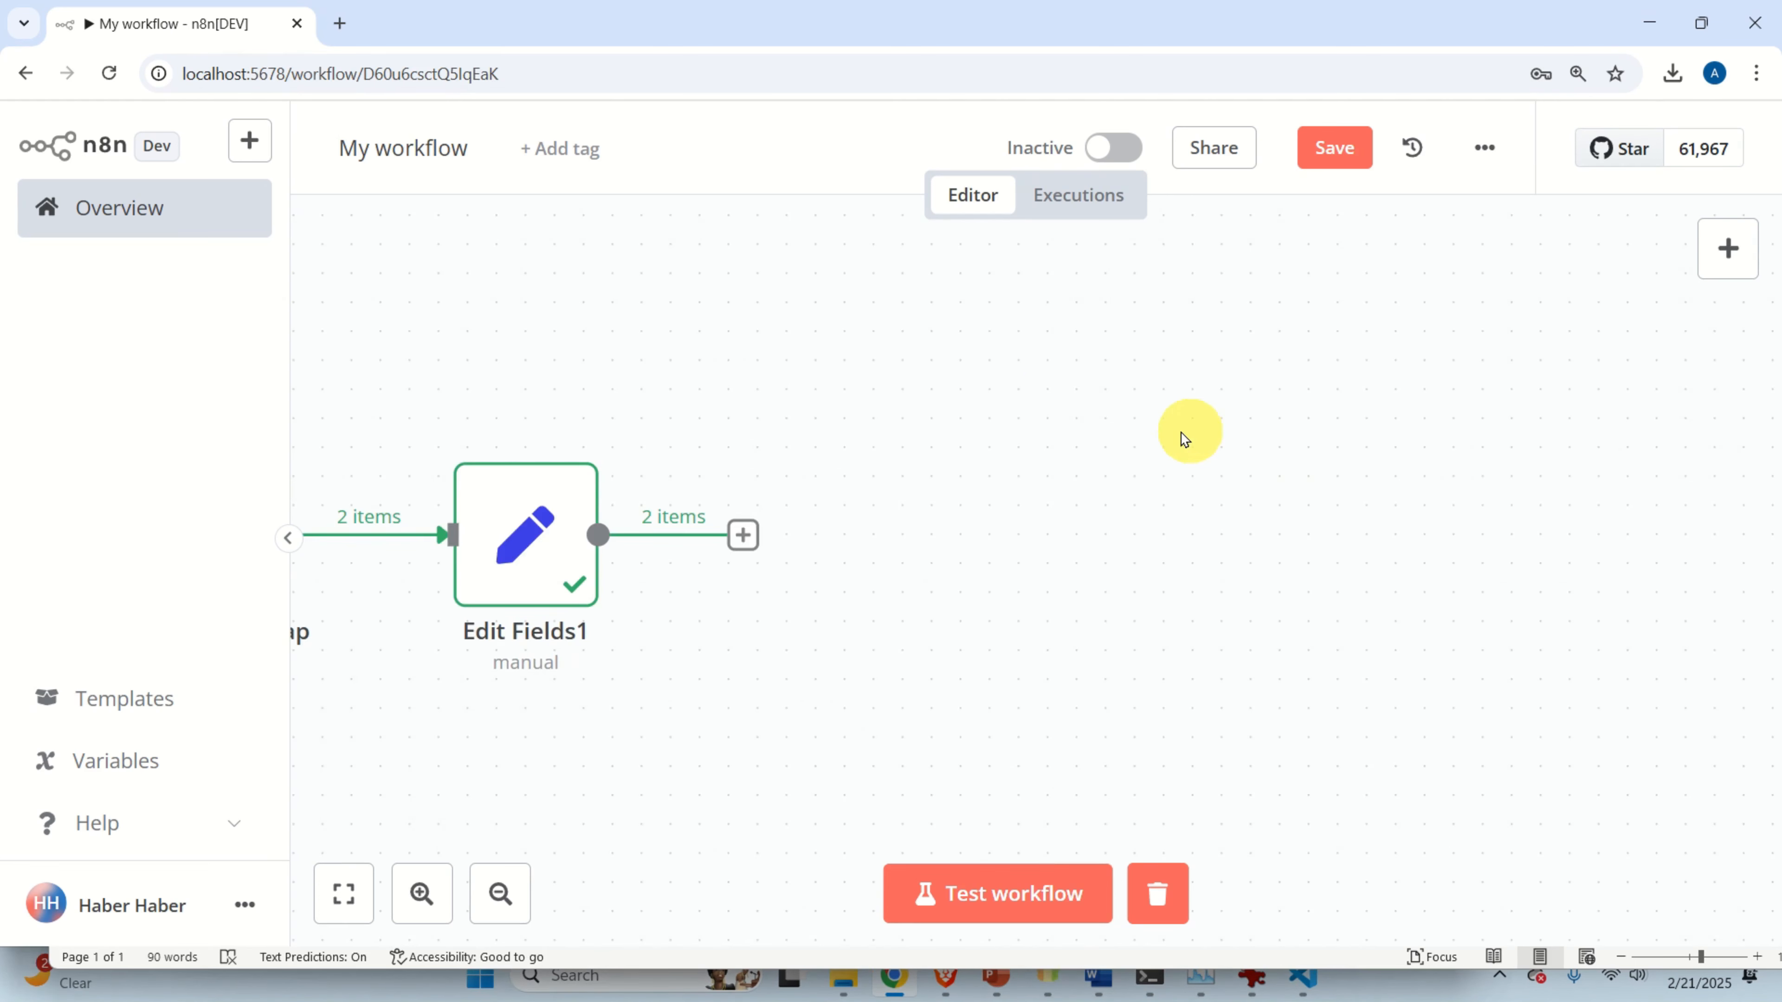
pyautogui.moveTo(1173, 432); pyautogui.dragTo(1185, 421)
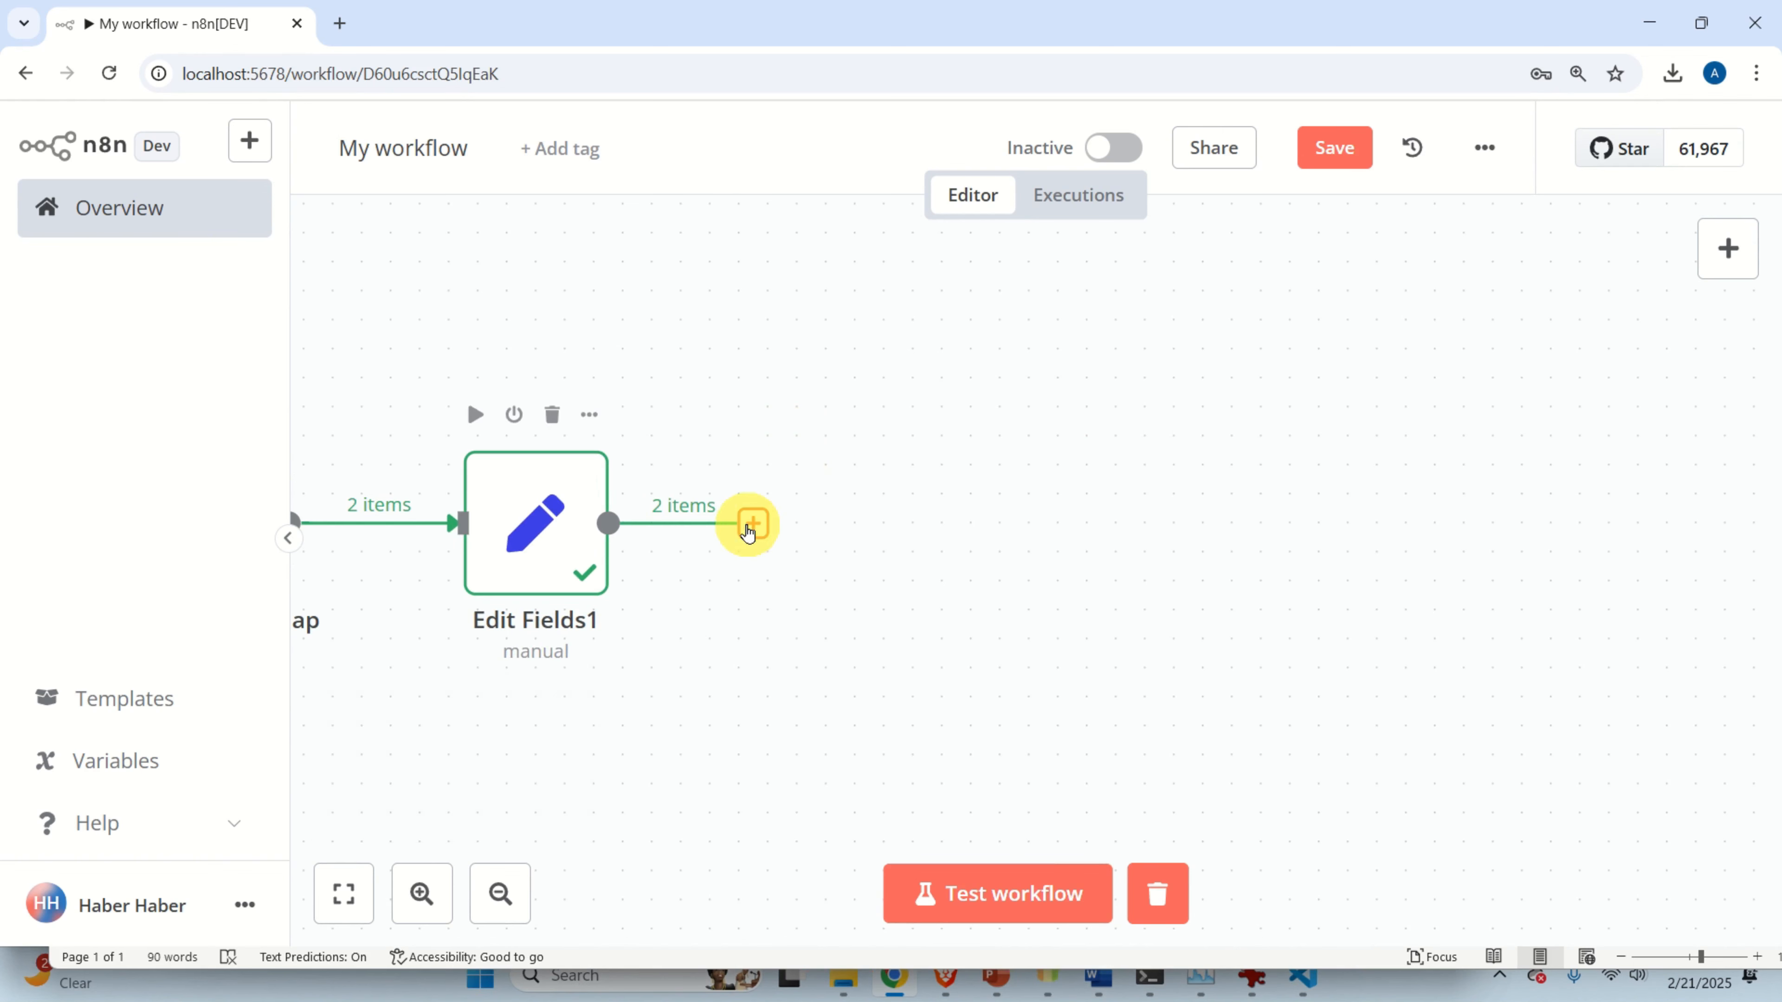
pyautogui.click(753, 523)
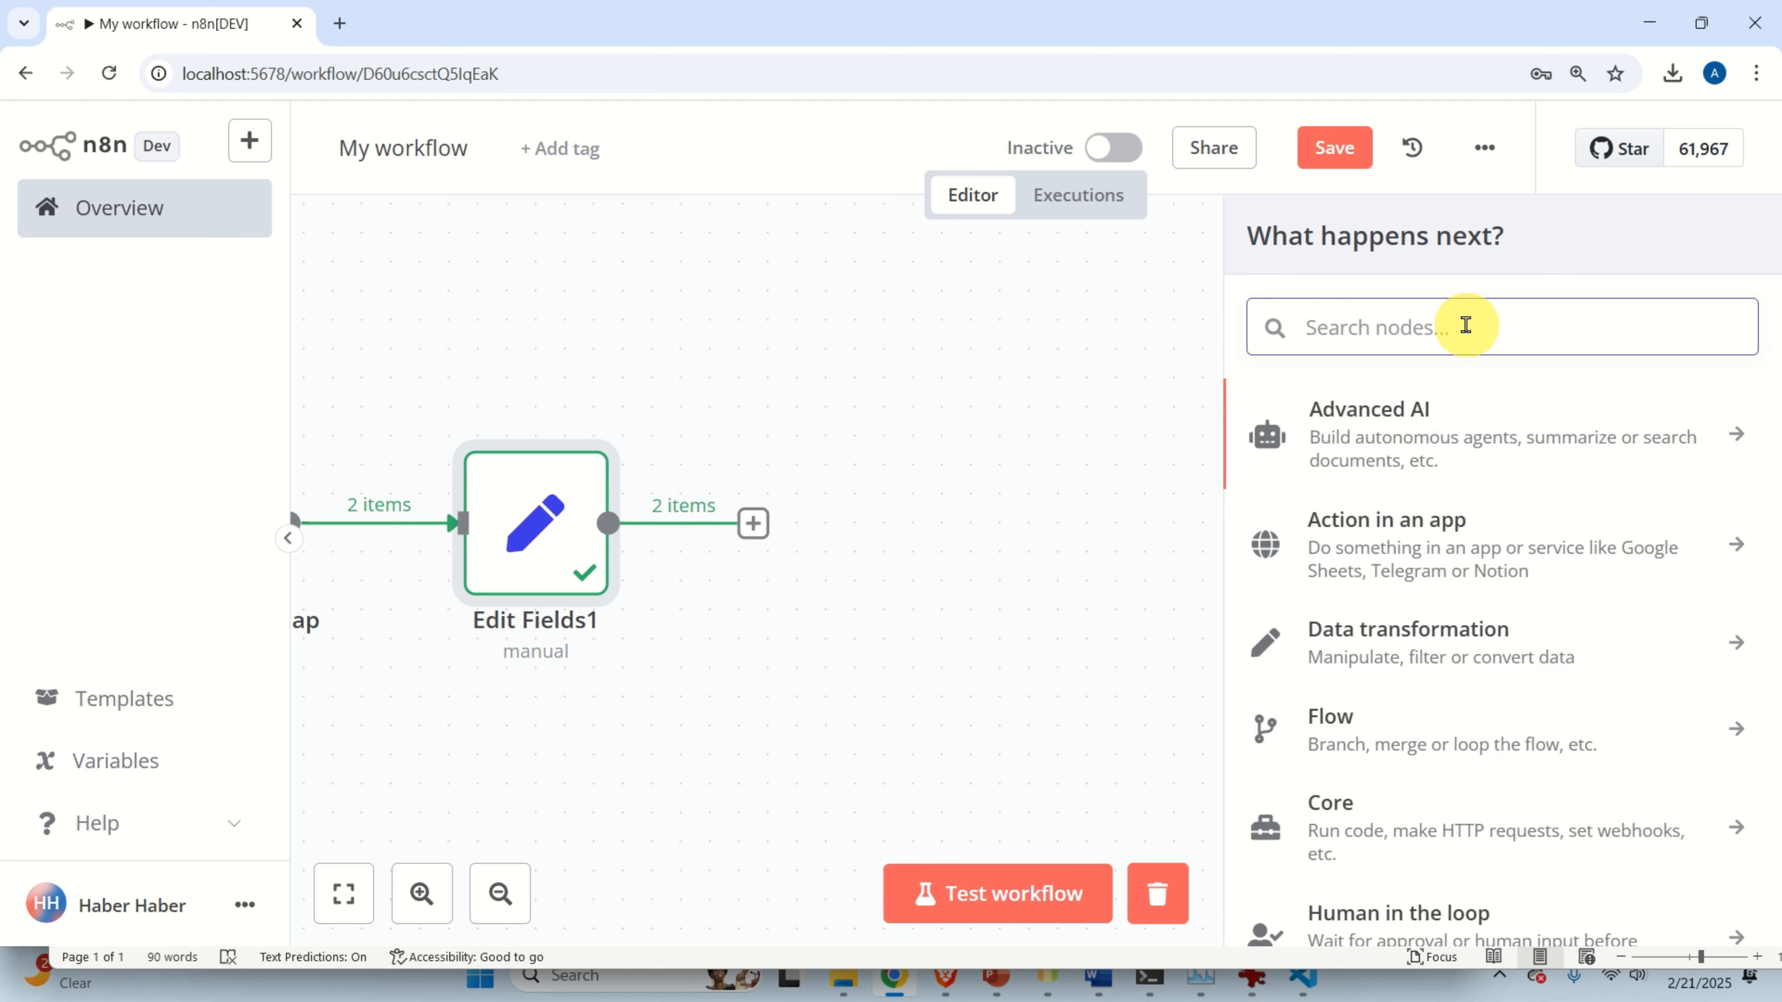
pyautogui.write('basic')
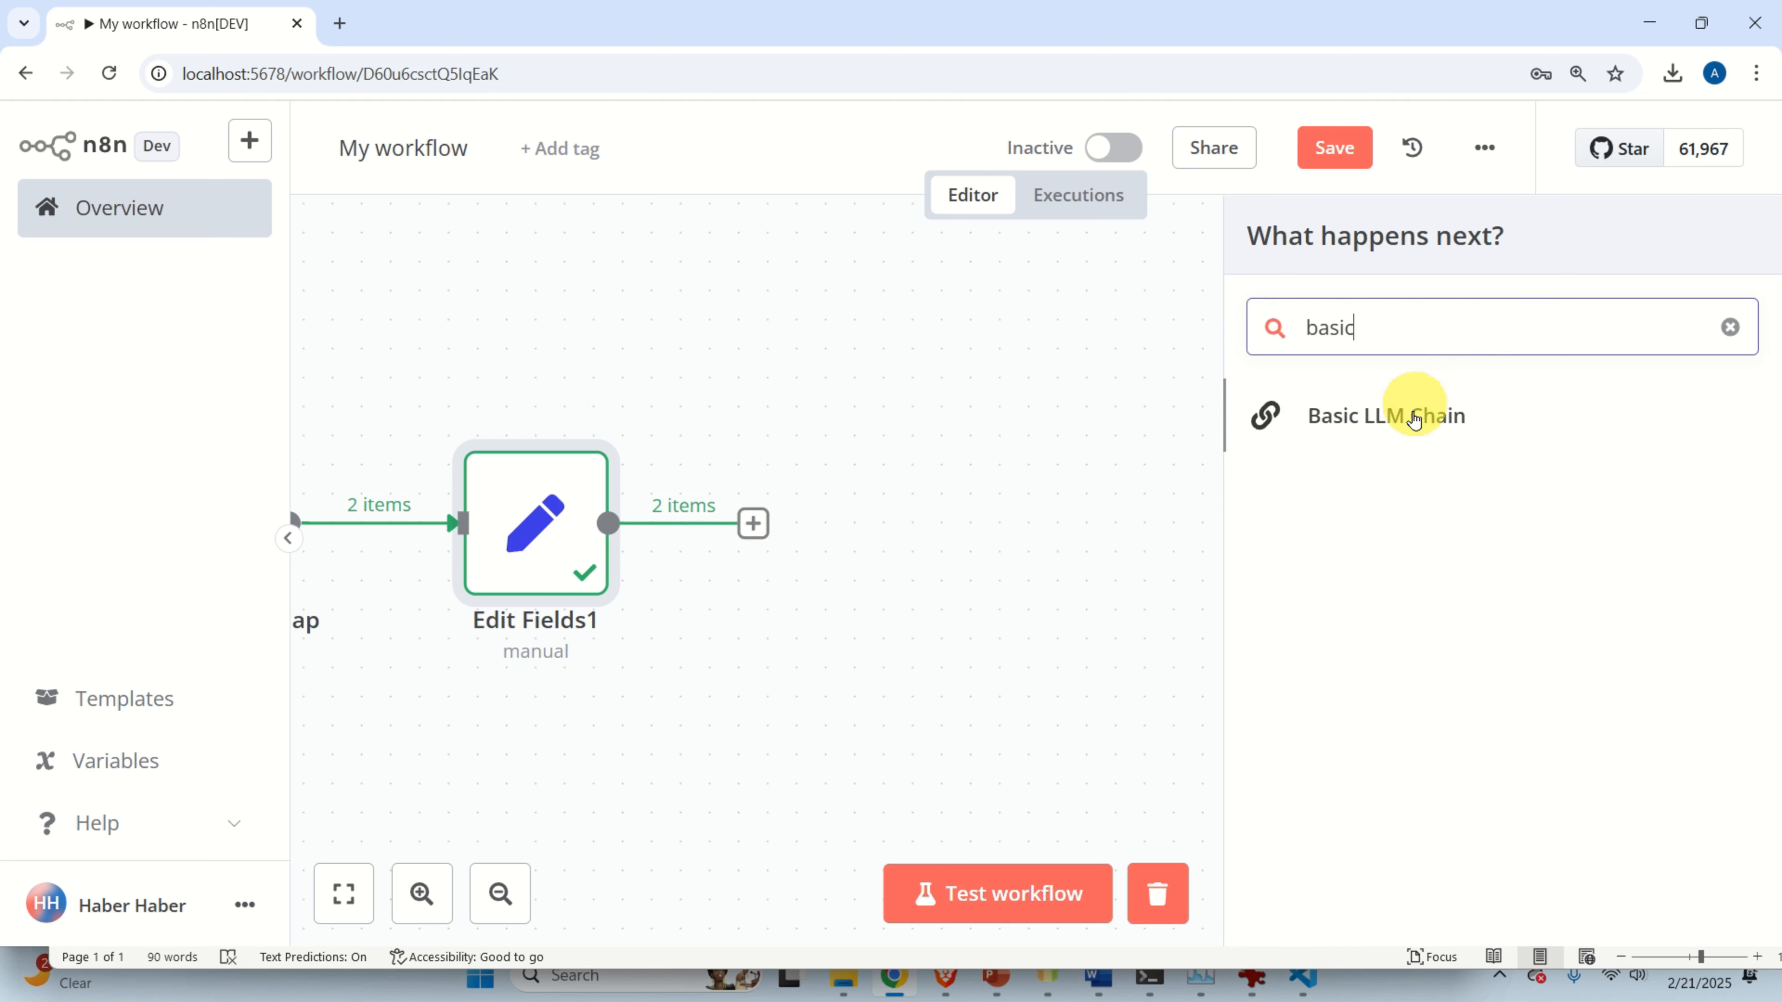
pyautogui.click(1406, 414)
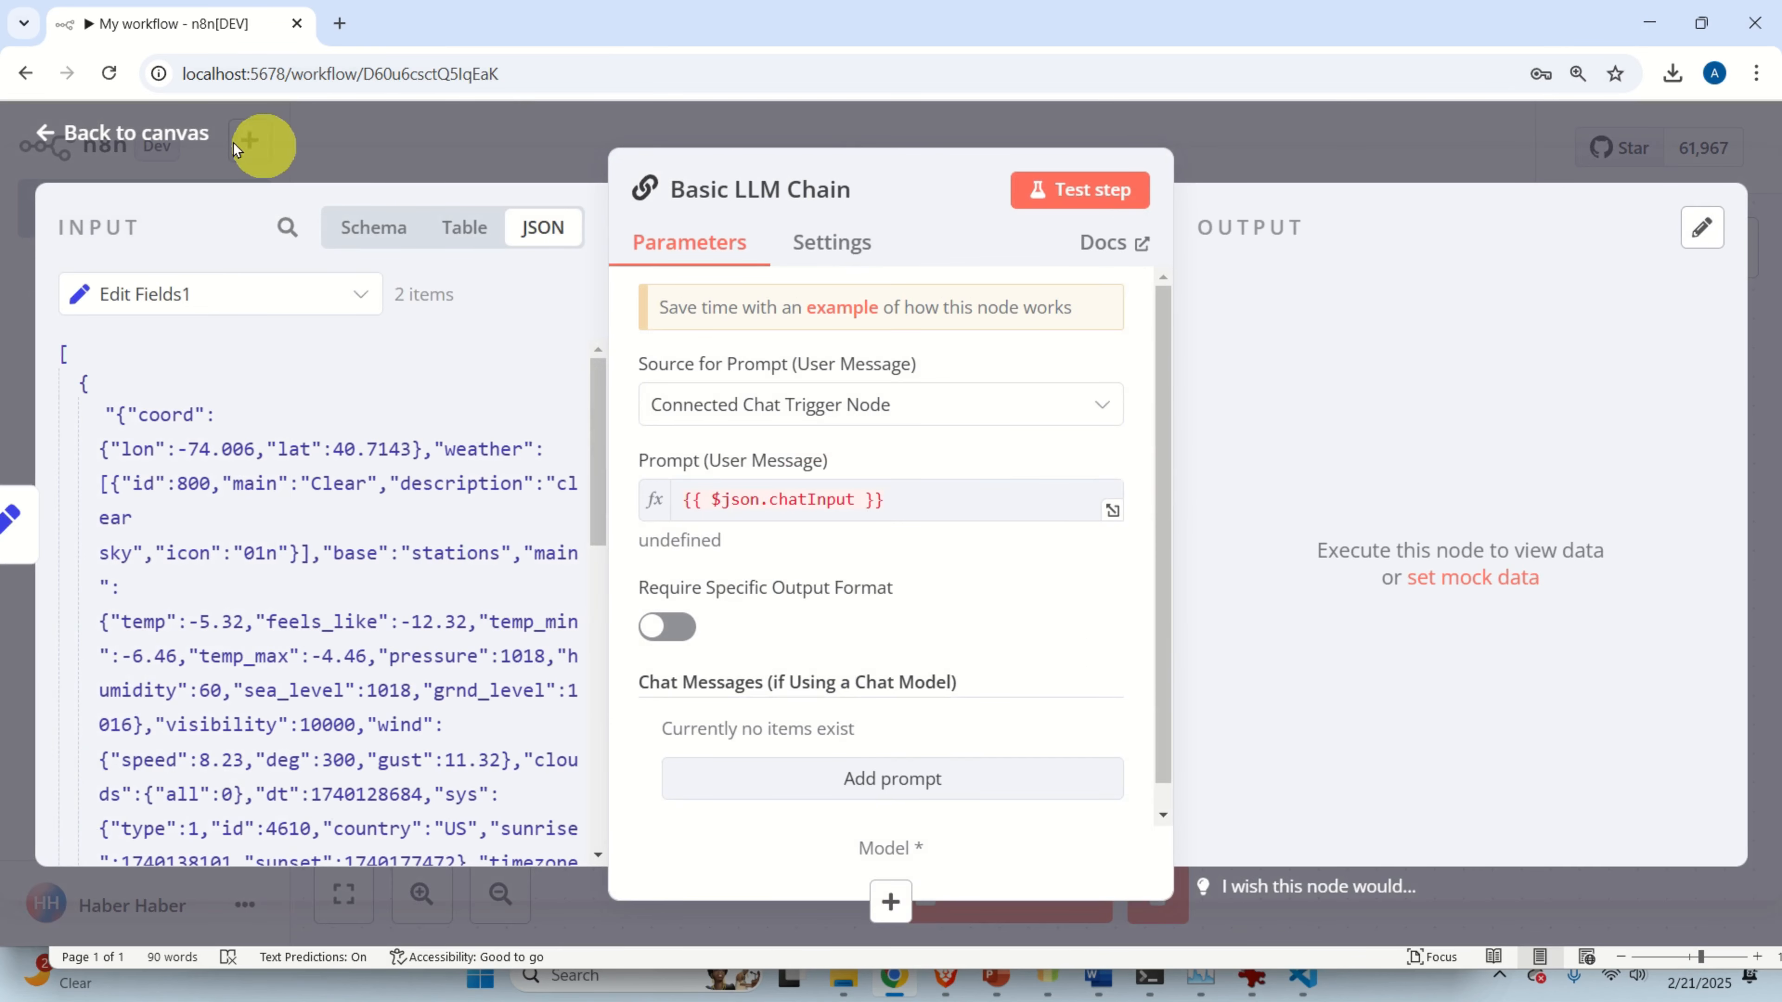
pyautogui.click(175, 133)
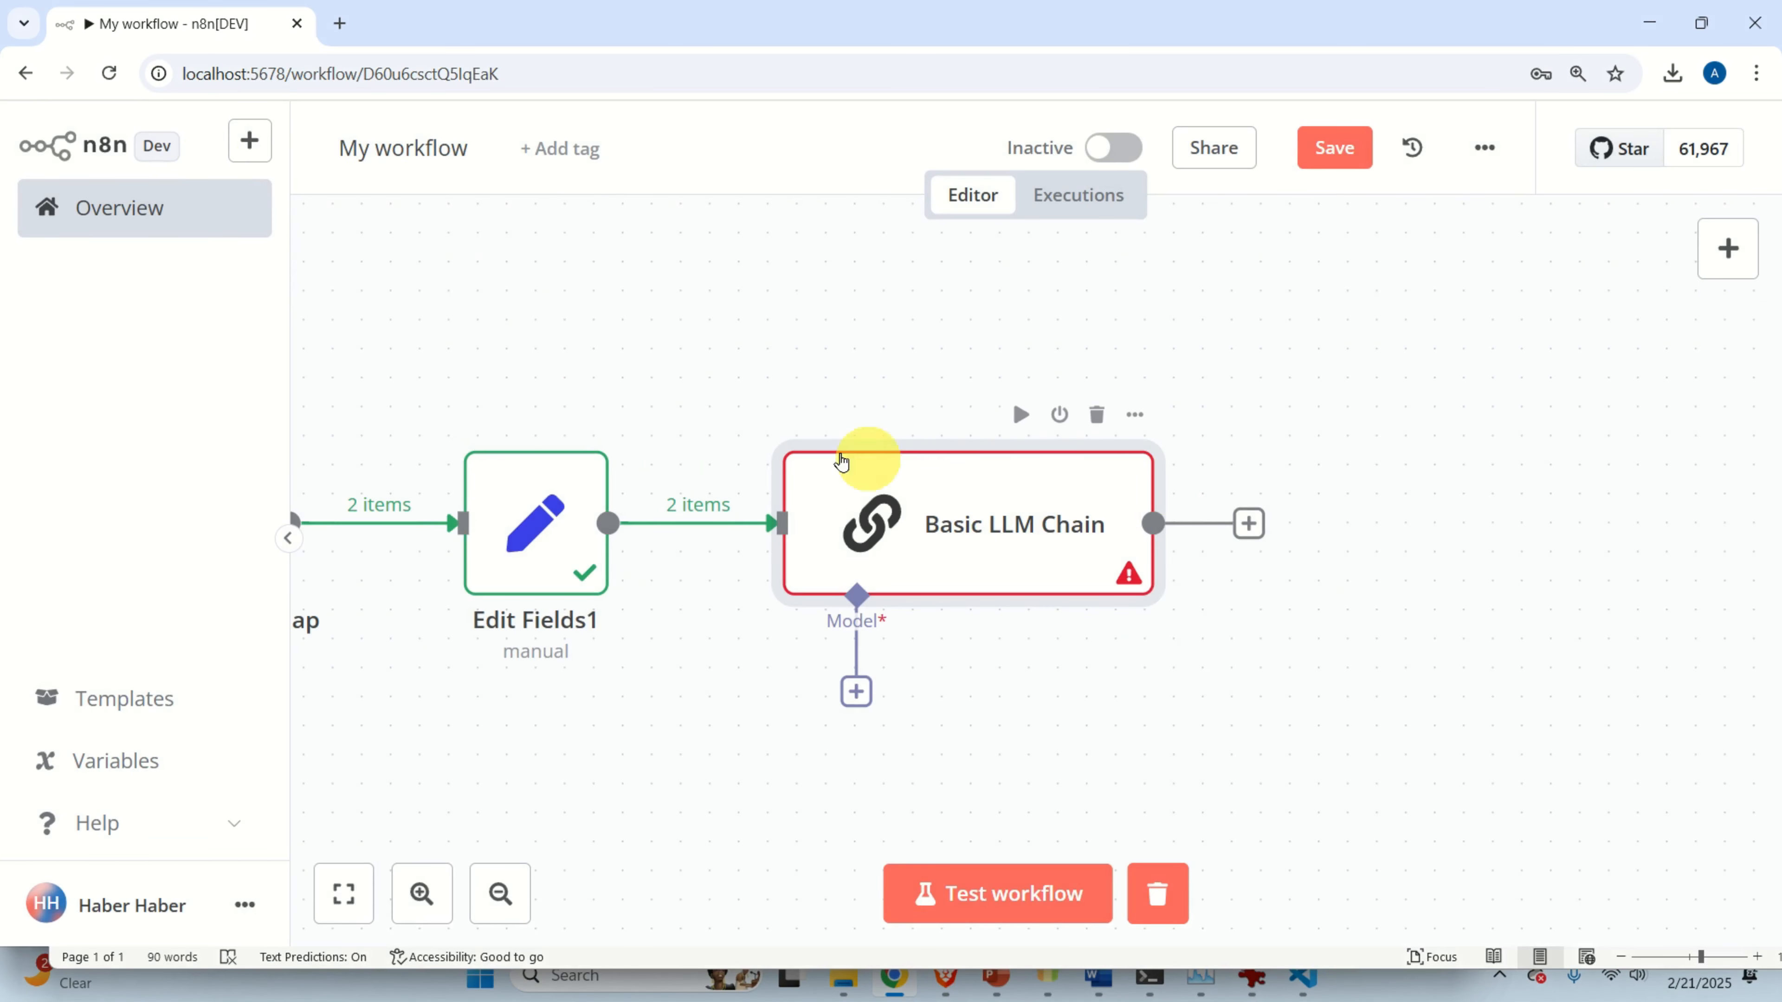
pyautogui.scroll(-2, 1108, 597)
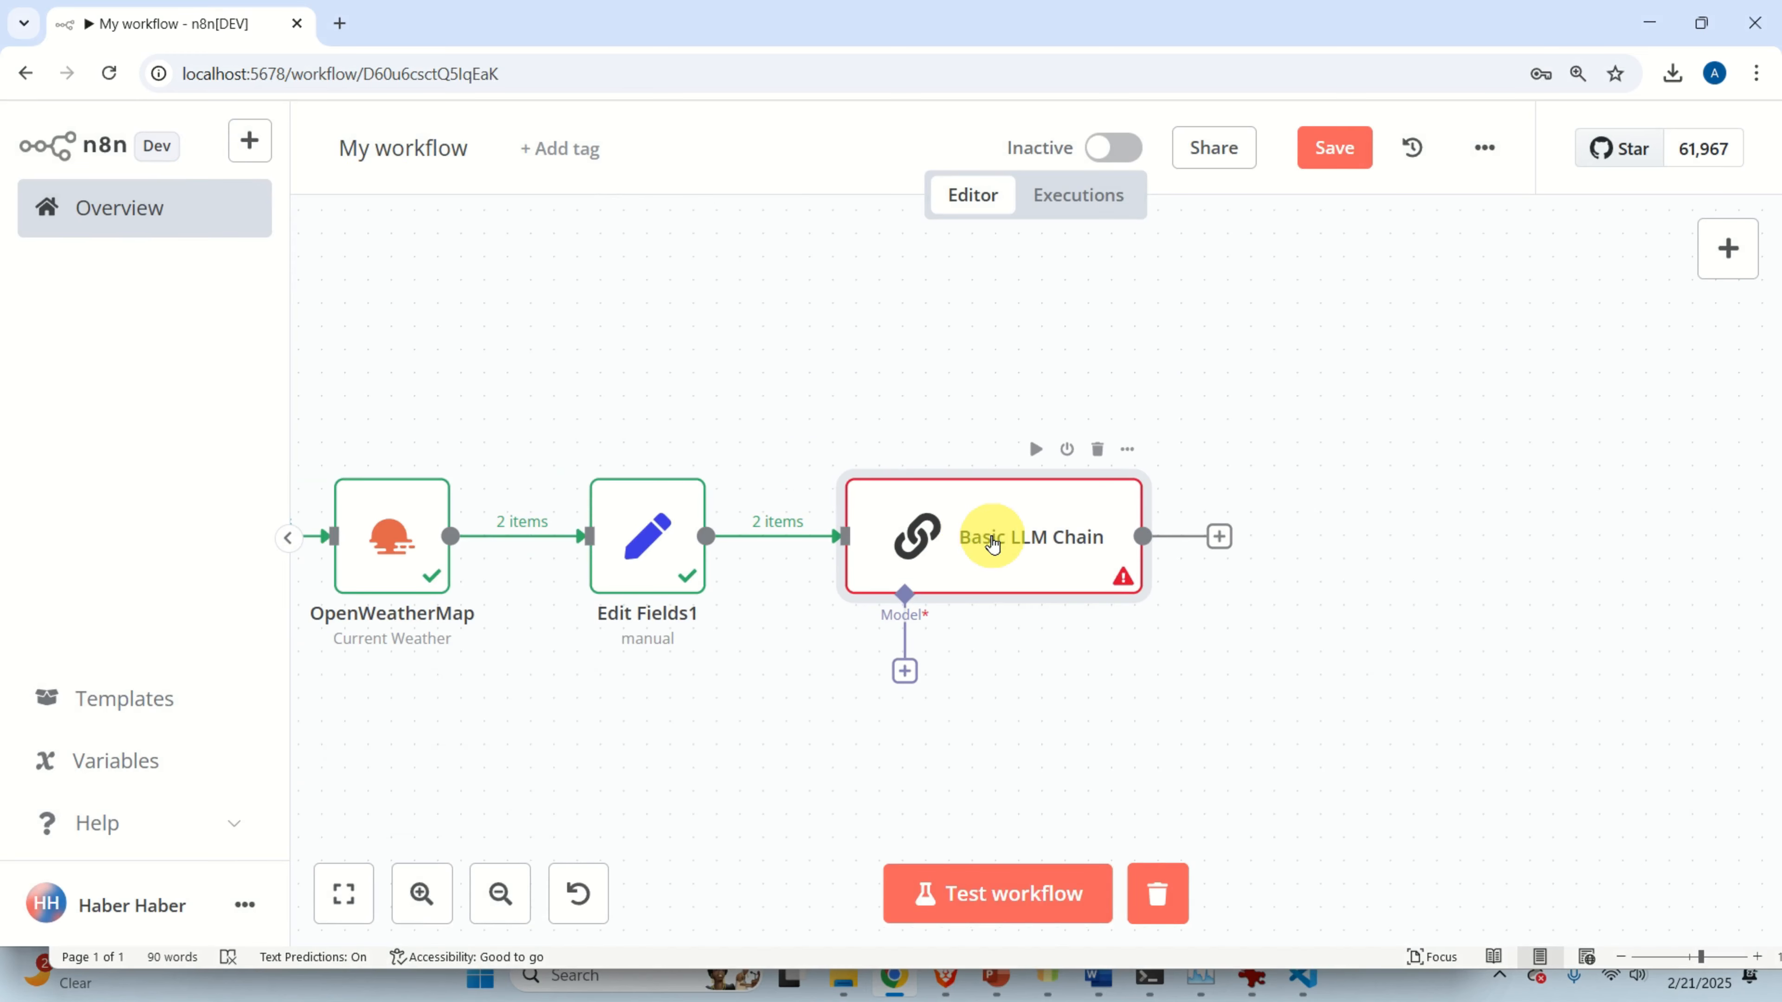
# Set the Basic LLM Chain prompt source to Define below and pick the input item's JSON to copy.
pyautogui.doubleClick(994, 542)
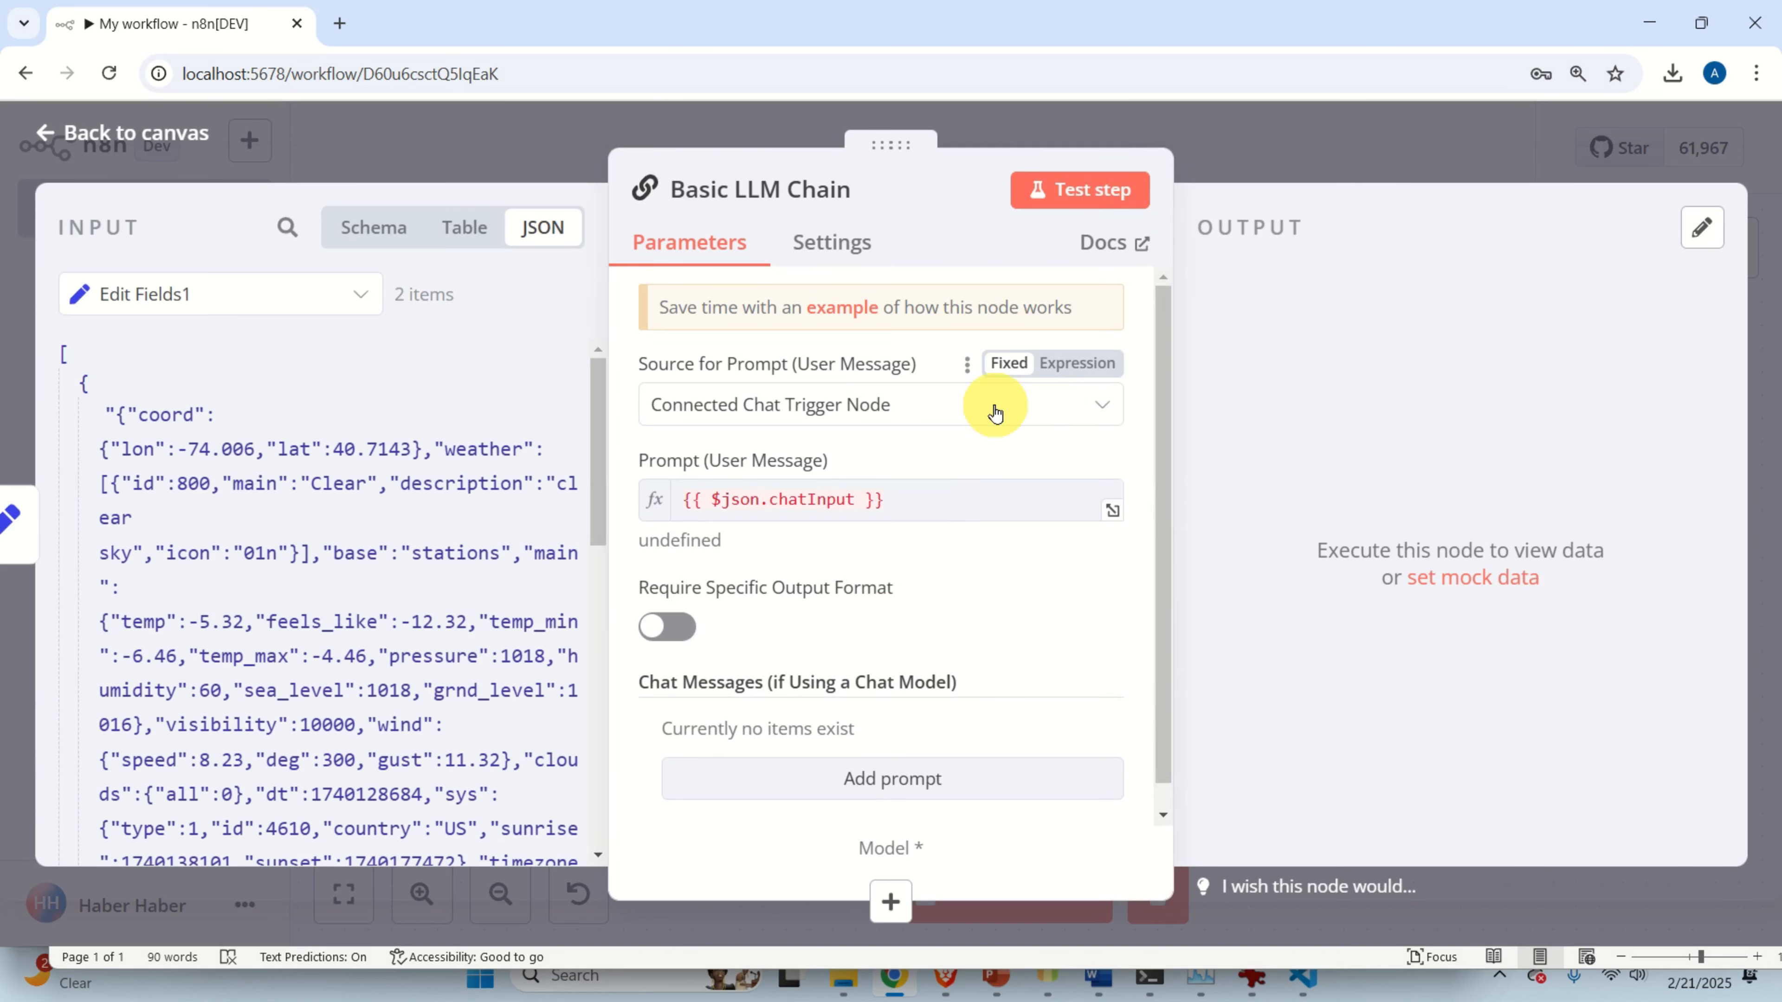
pyautogui.click(918, 409)
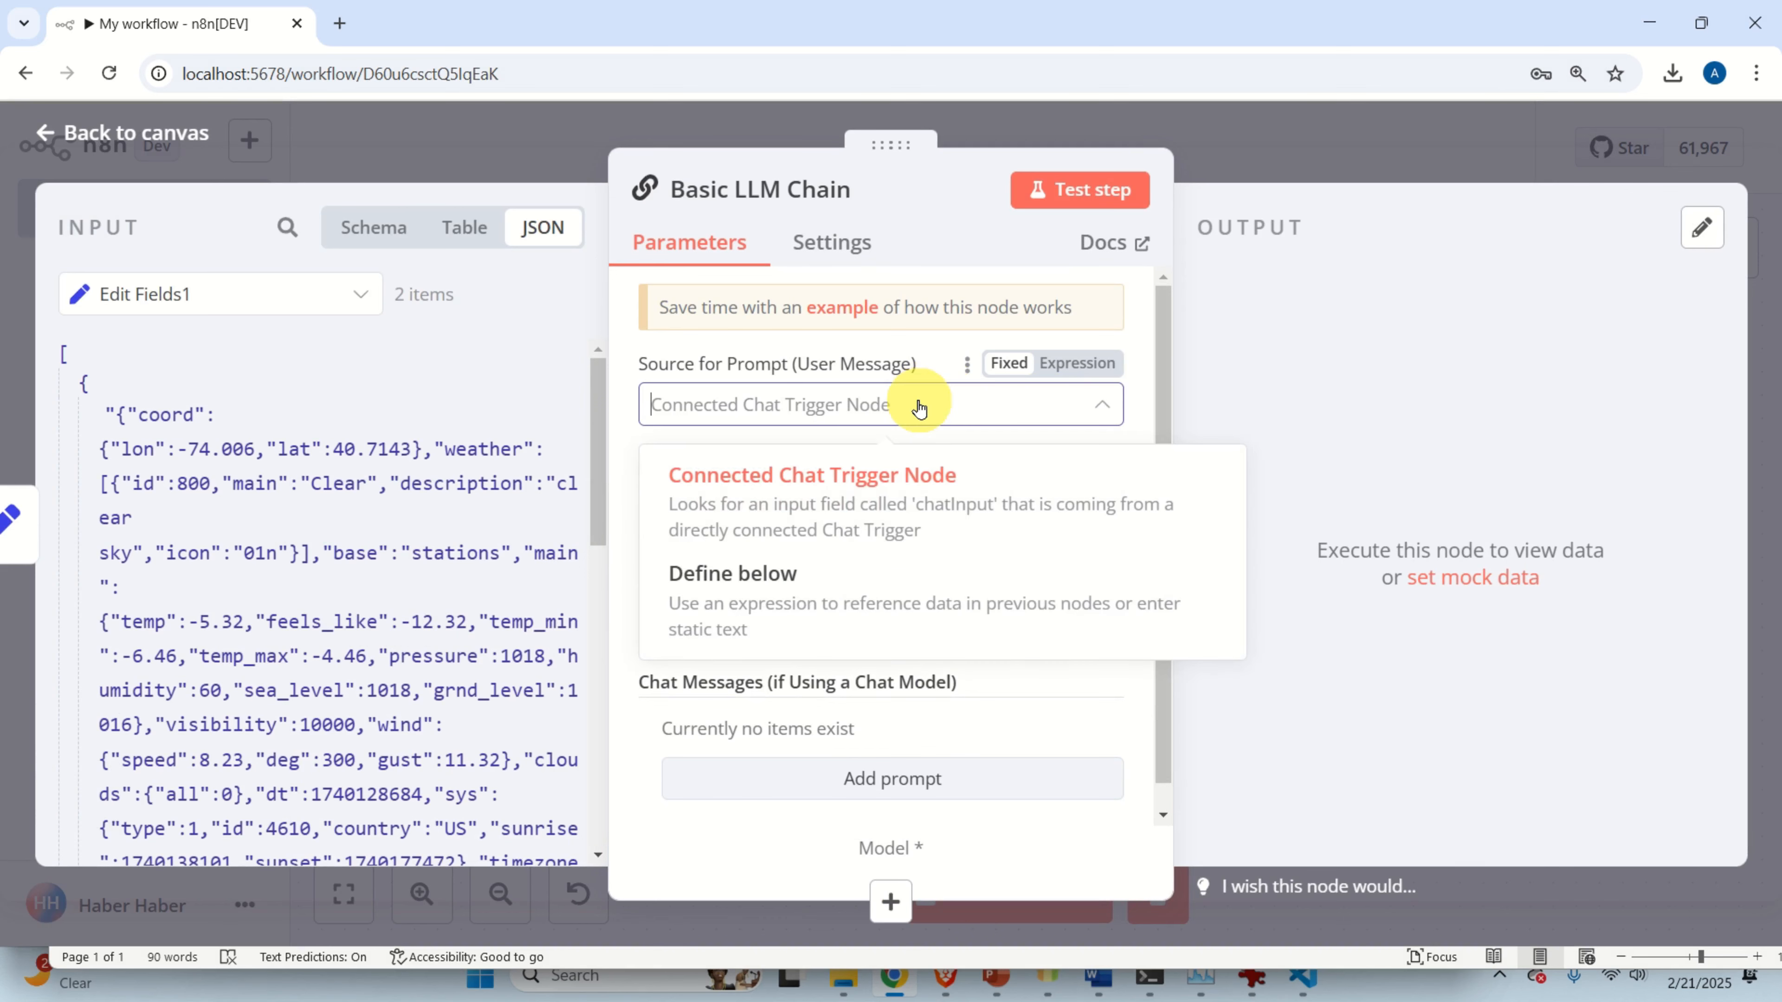
pyautogui.click(828, 586)
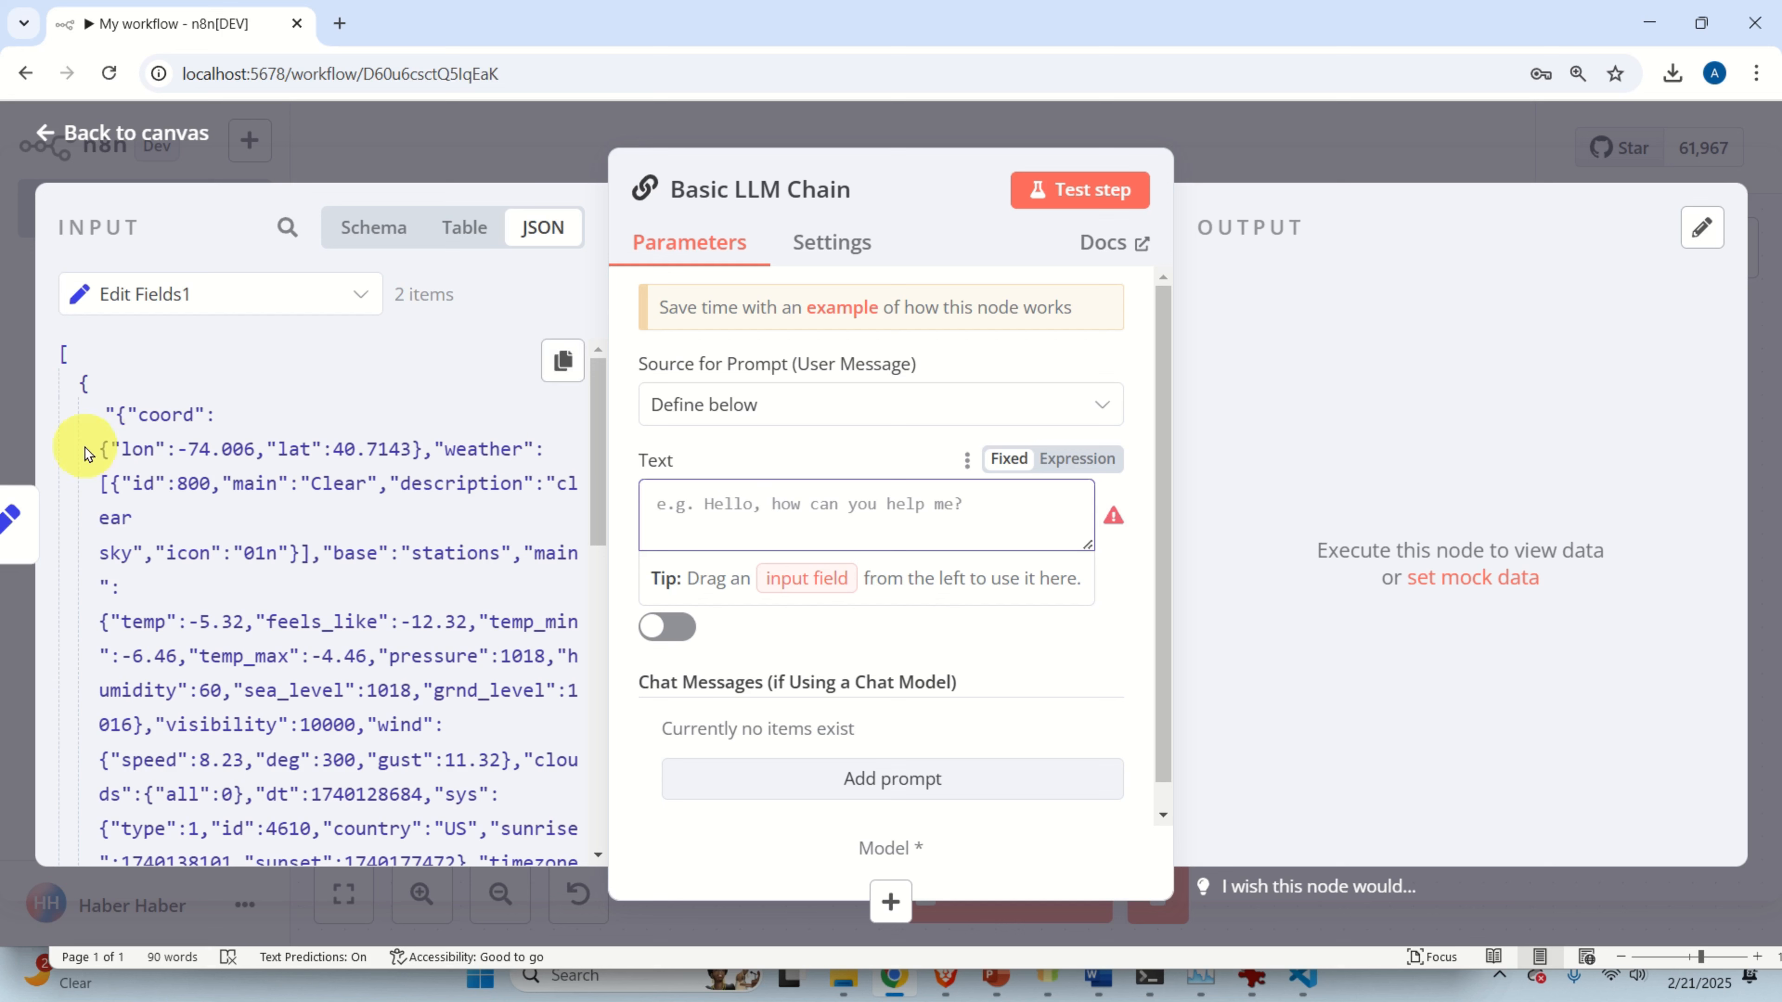
pyautogui.scroll(-10, 219, 446)
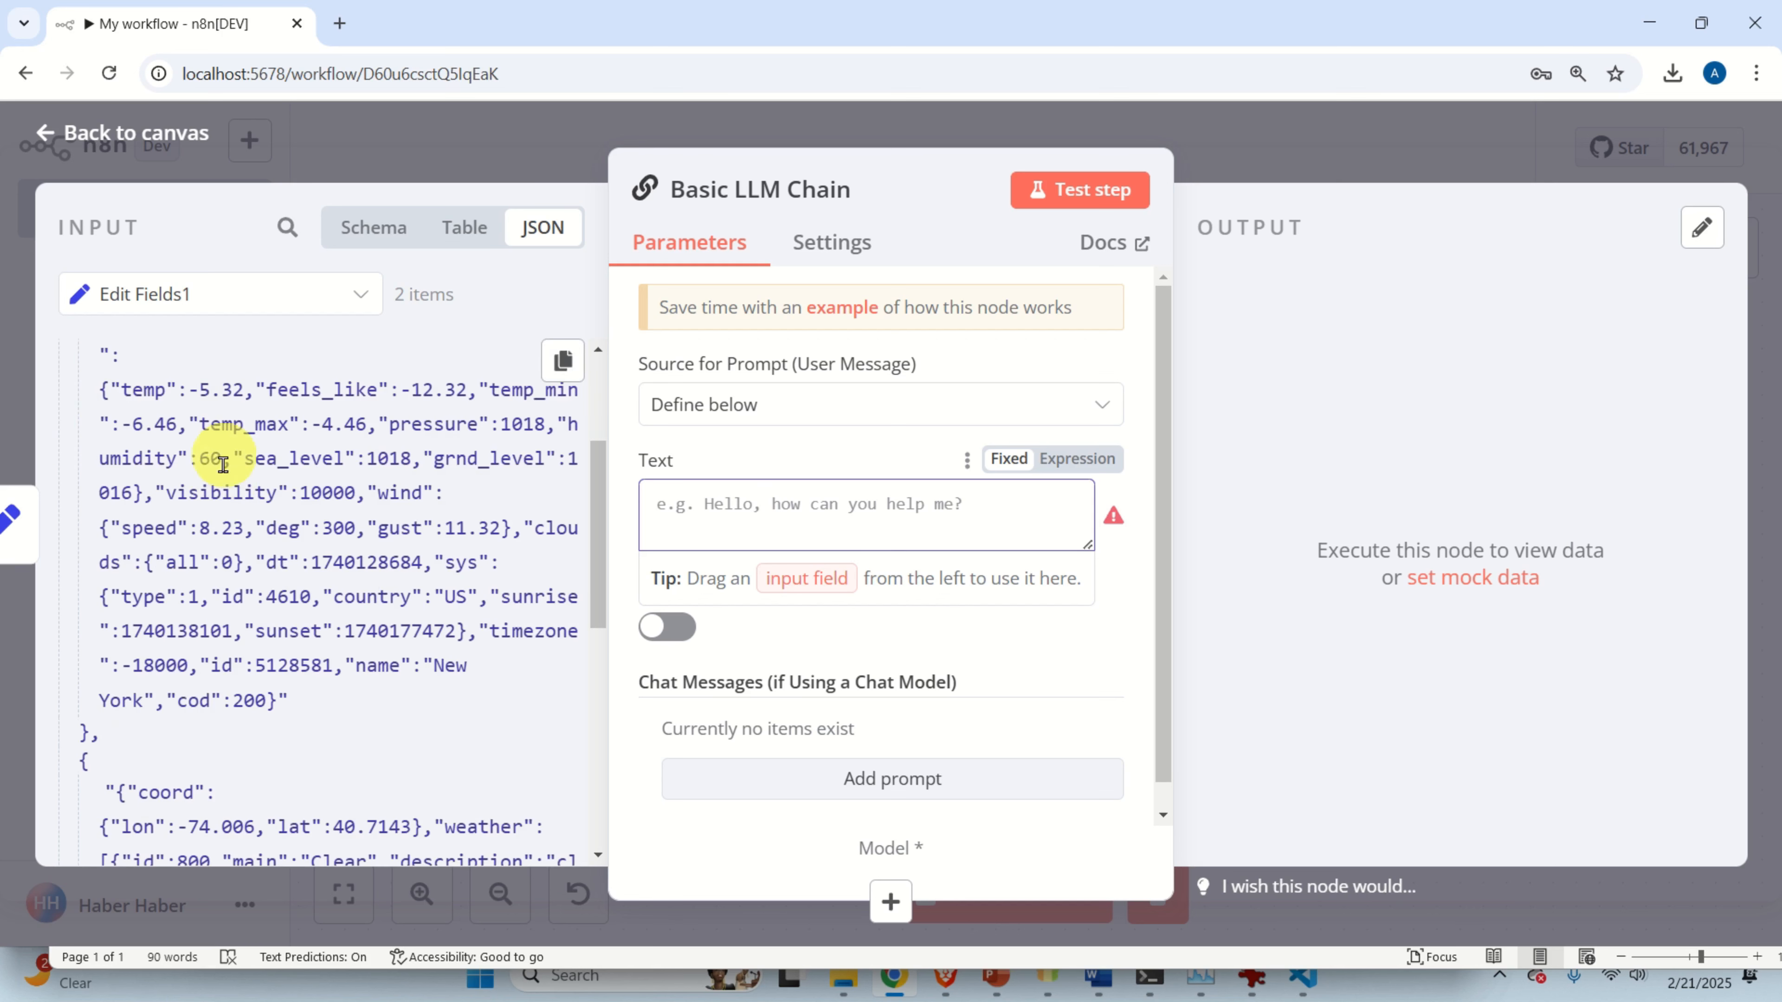
pyautogui.scroll(10, 286, 549)
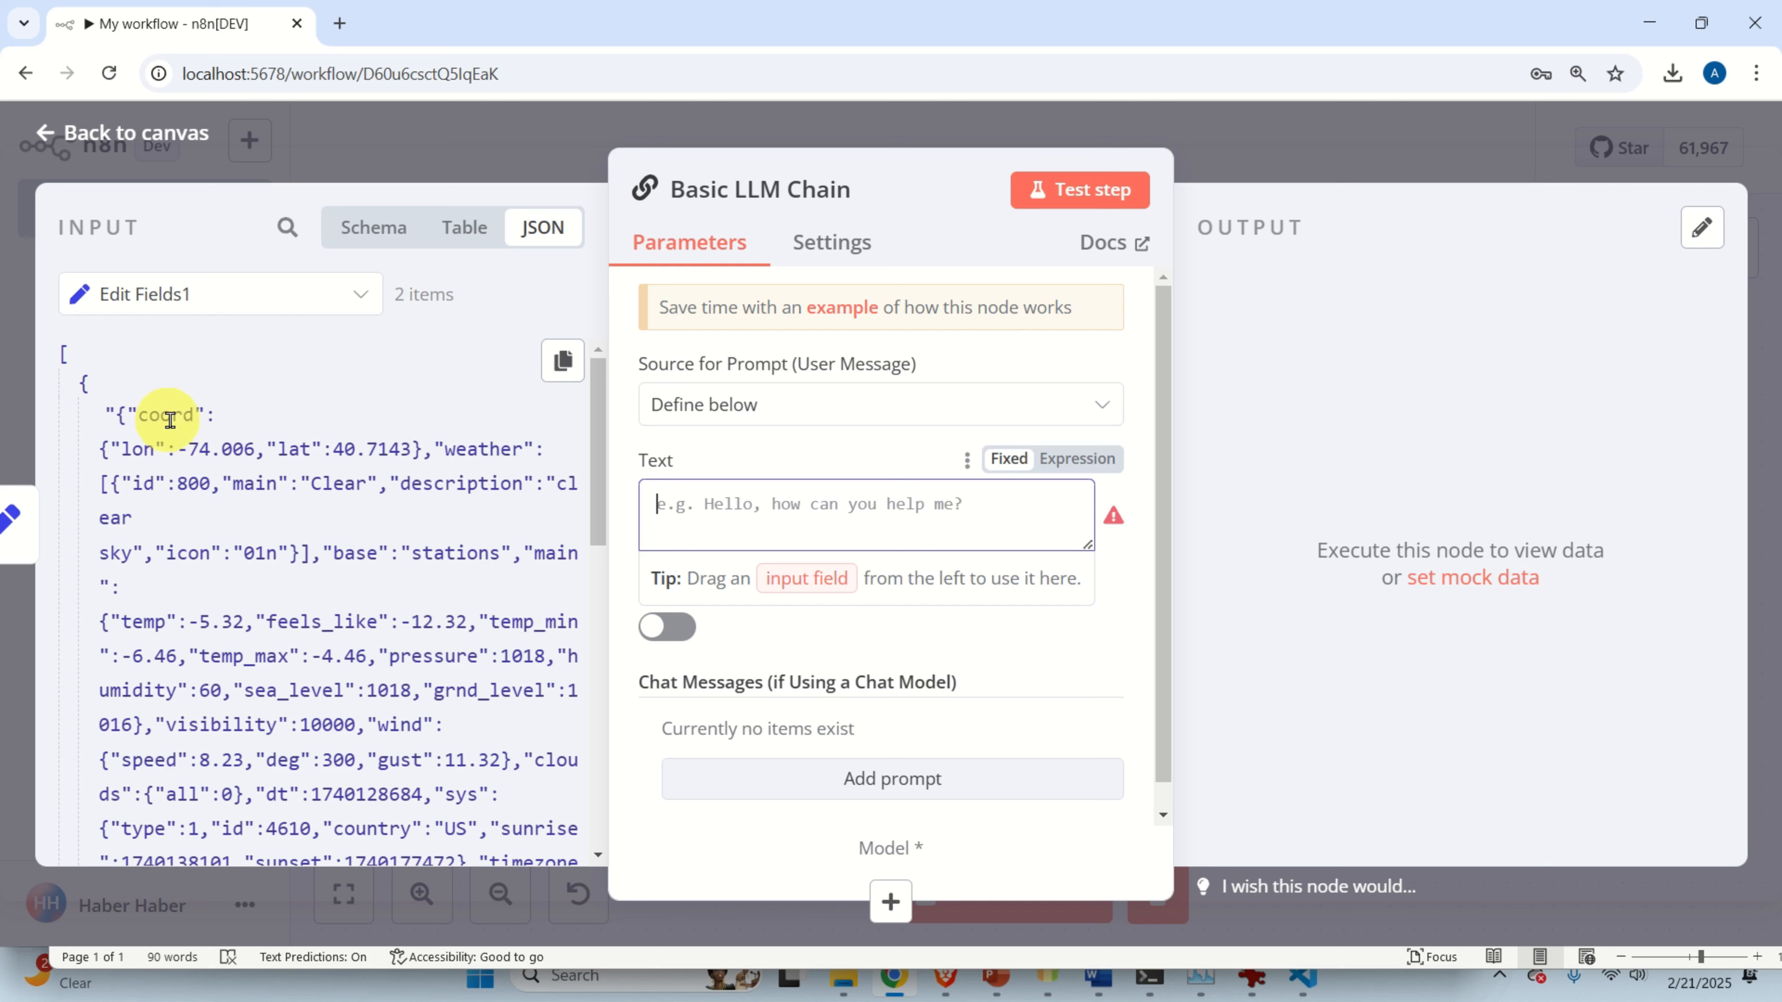
pyautogui.click(225, 420)
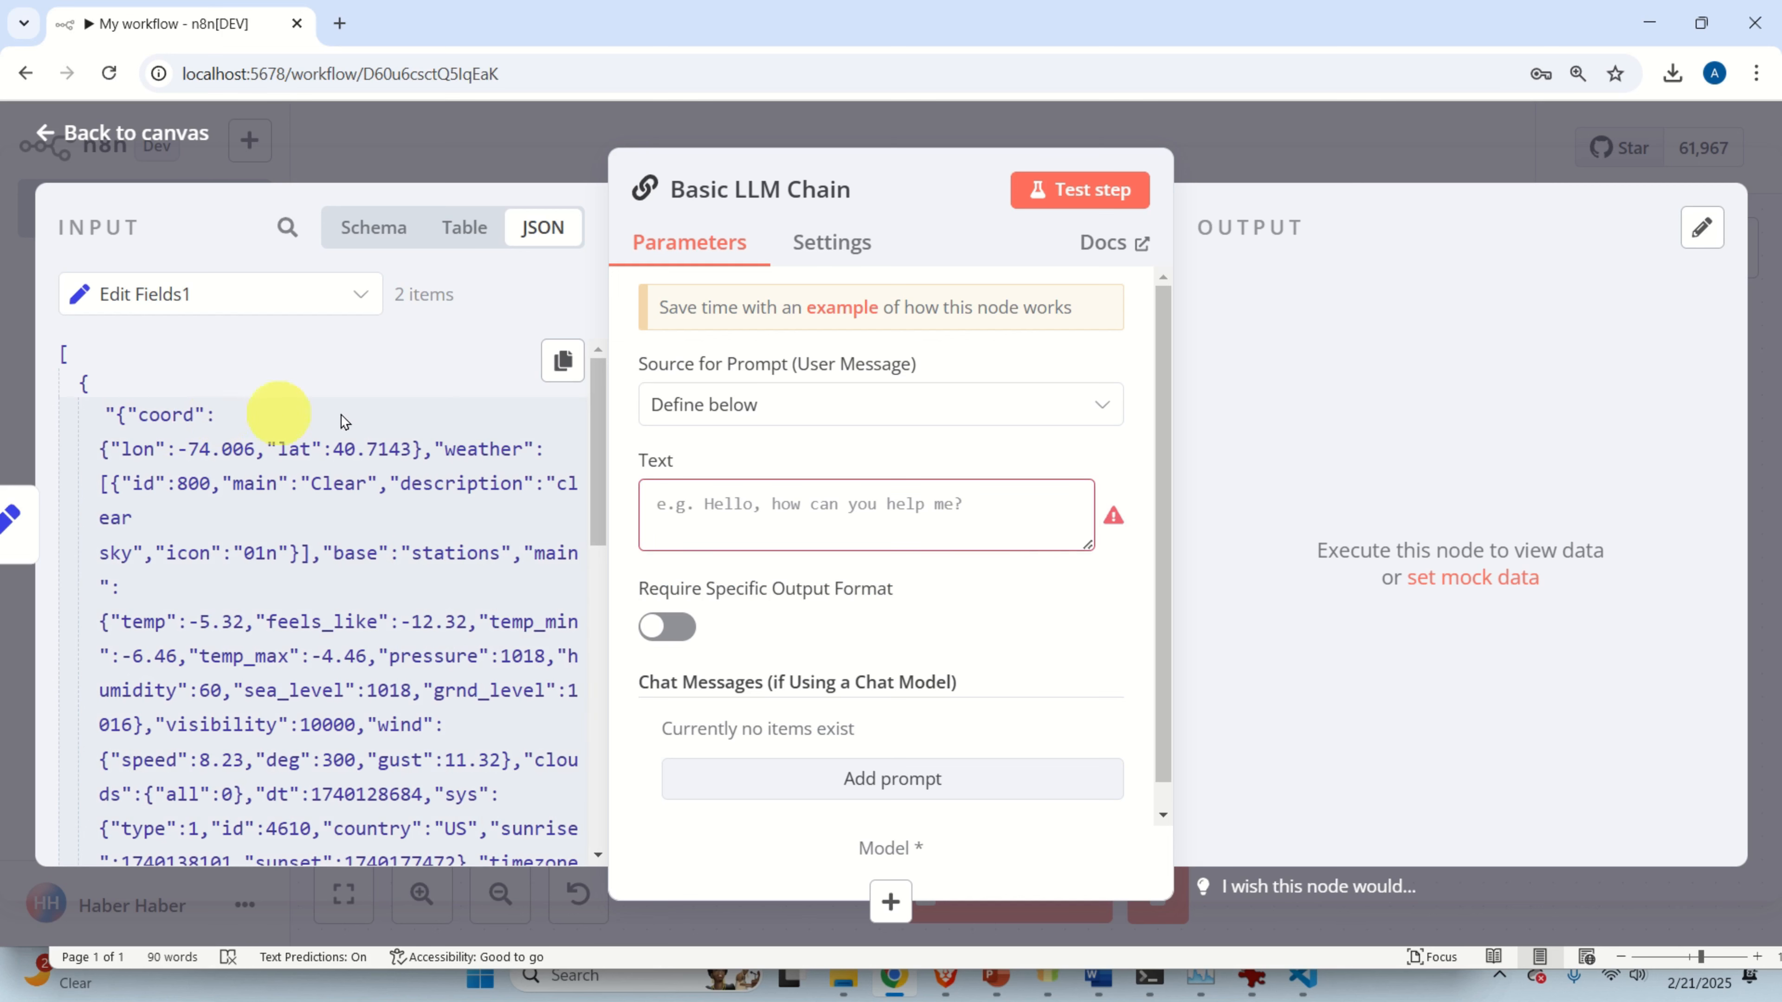
pyautogui.click(562, 364)
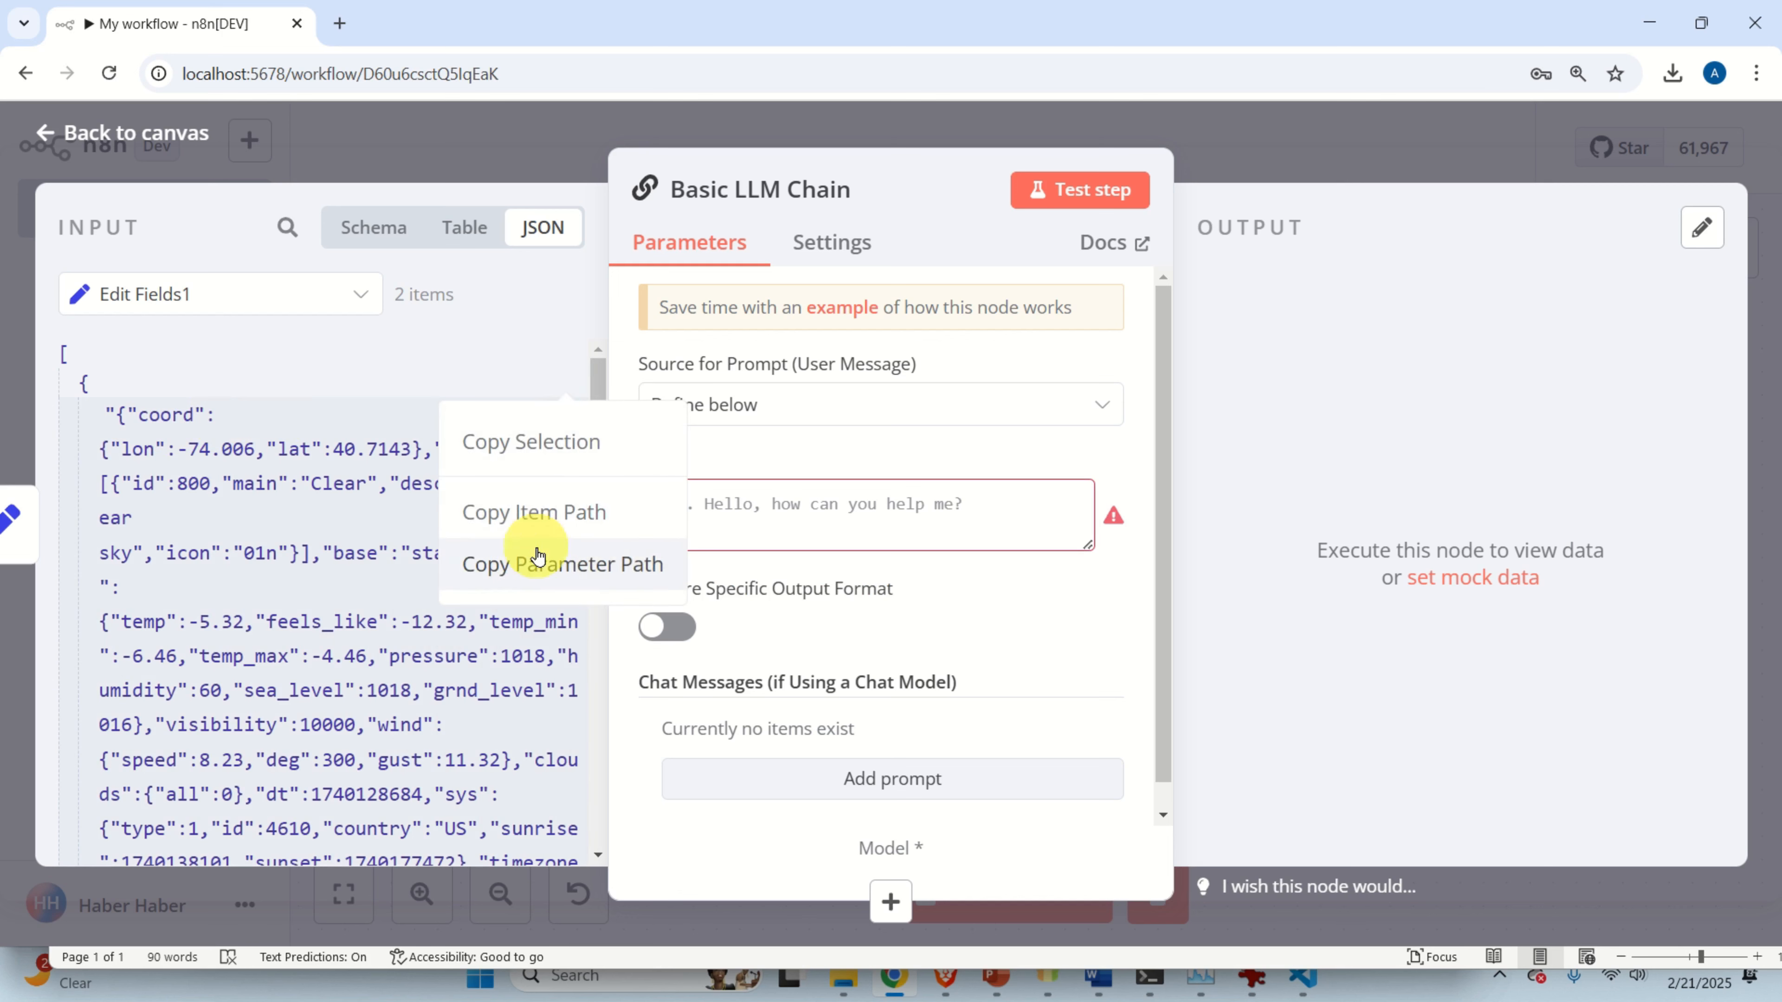
# Paste the input item's JSON path into the prompt Text and make it an expression.
pyautogui.click(568, 570)
pyautogui.click(740, 500)
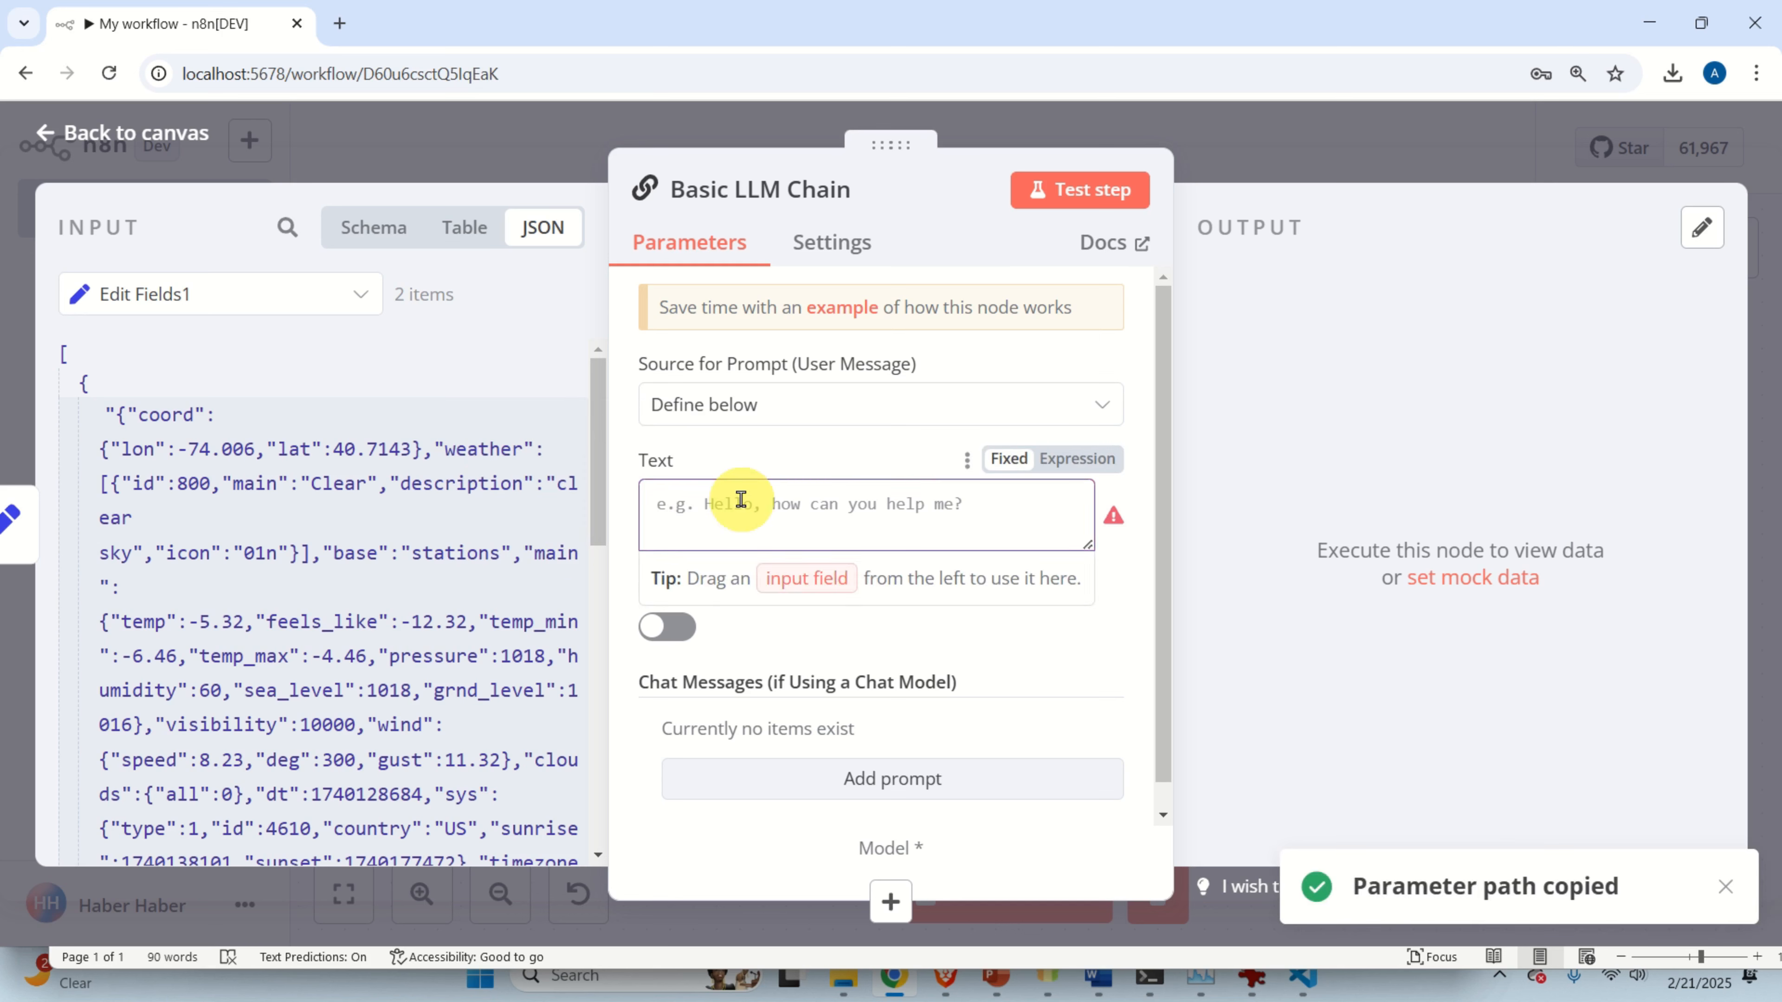
pyautogui.rightClick(740, 500)
pyautogui.click(817, 649)
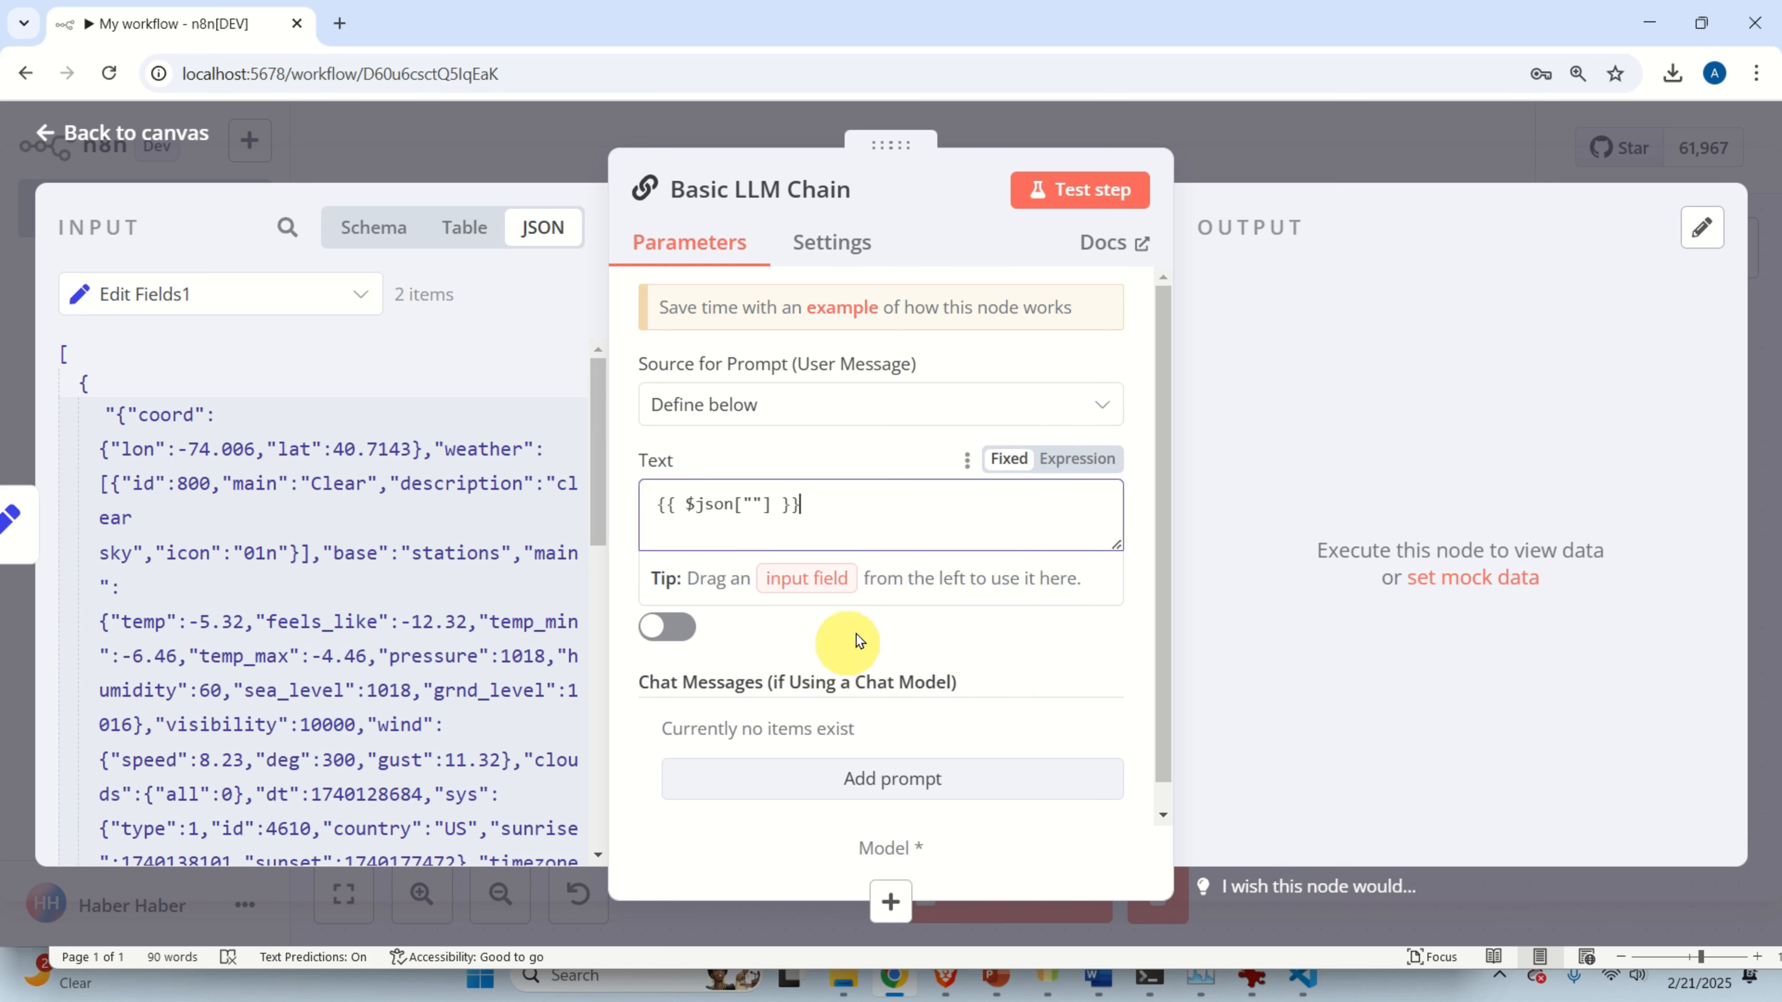
pyautogui.click(1076, 460)
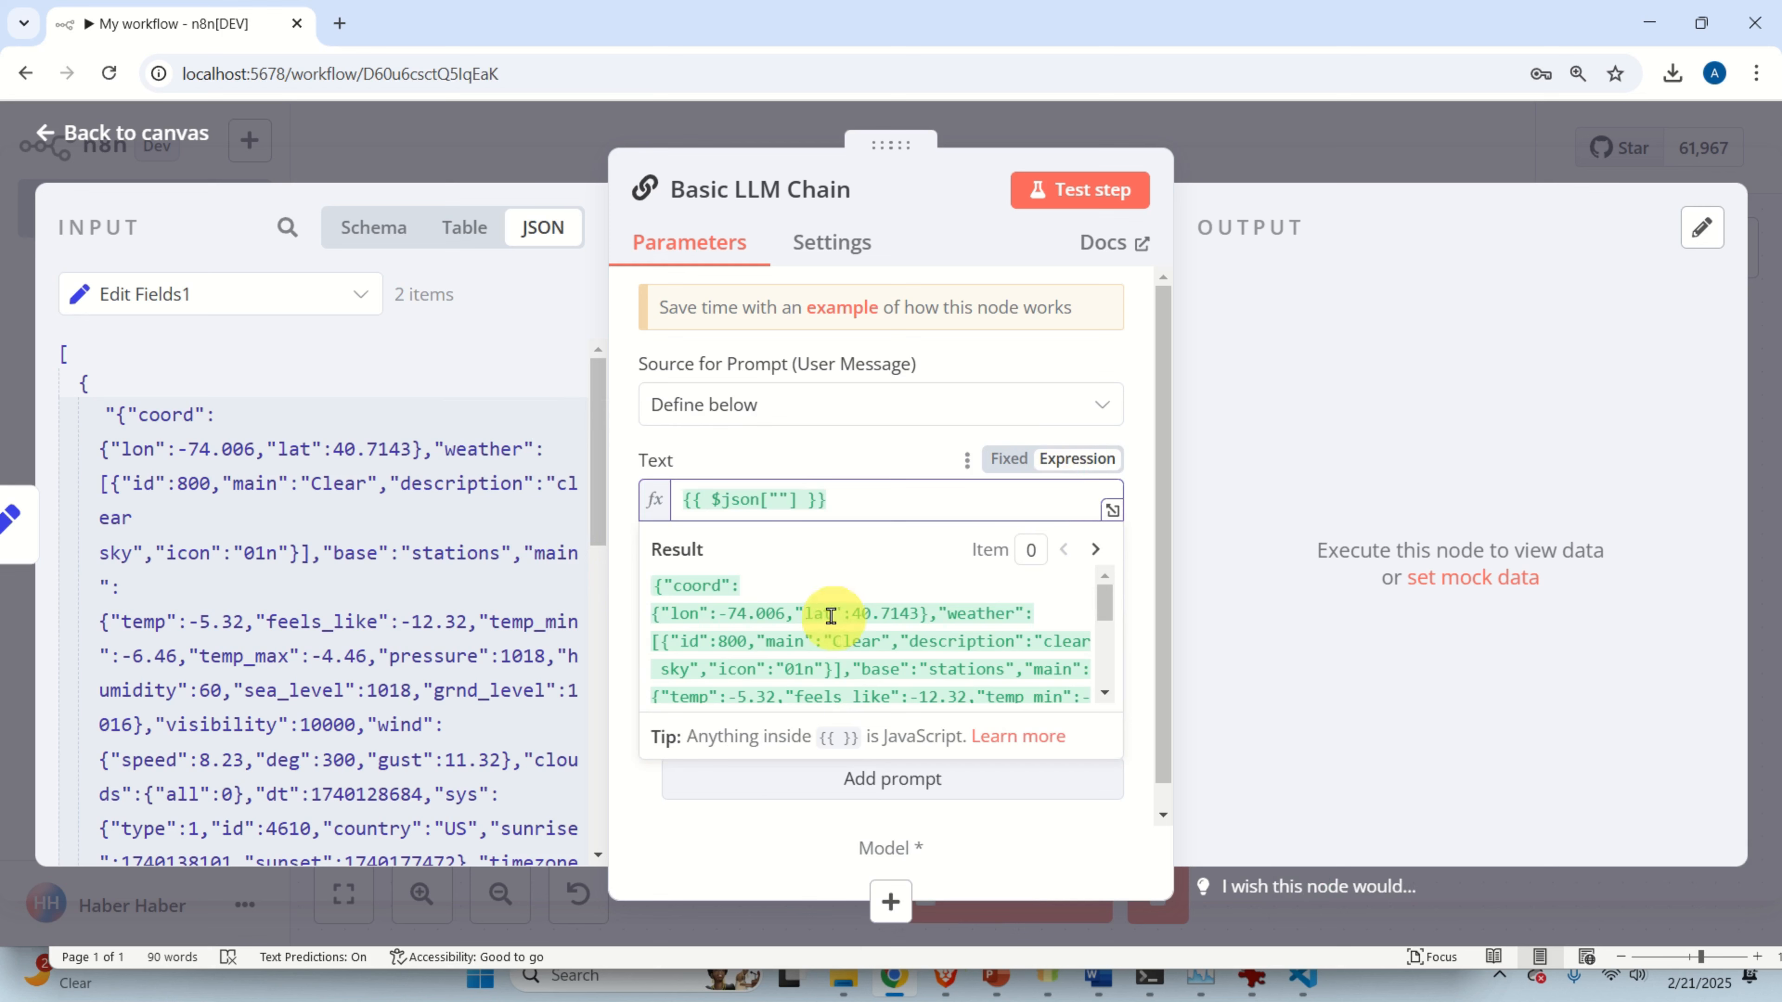
pyautogui.scroll(-3, 831, 616)
pyautogui.scroll(3, 837, 605)
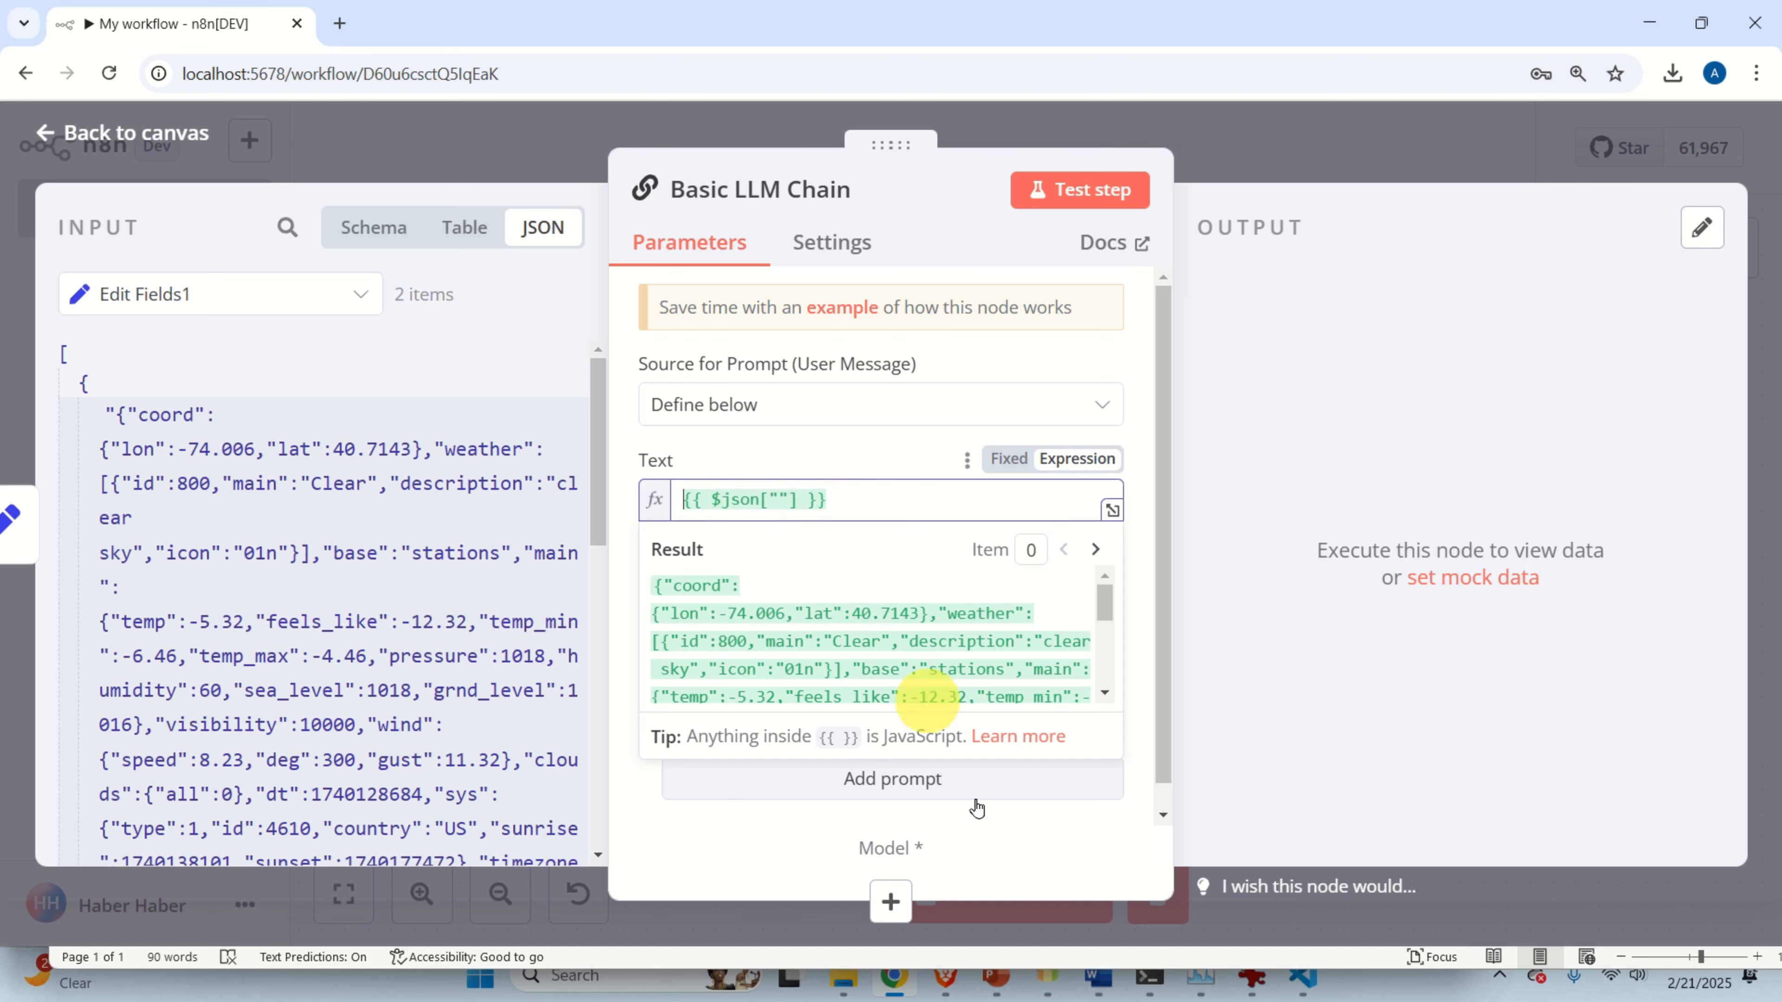
# Copy 'You received this text' from Word and paste it before the JSON expression.
pyautogui.click(1096, 979)
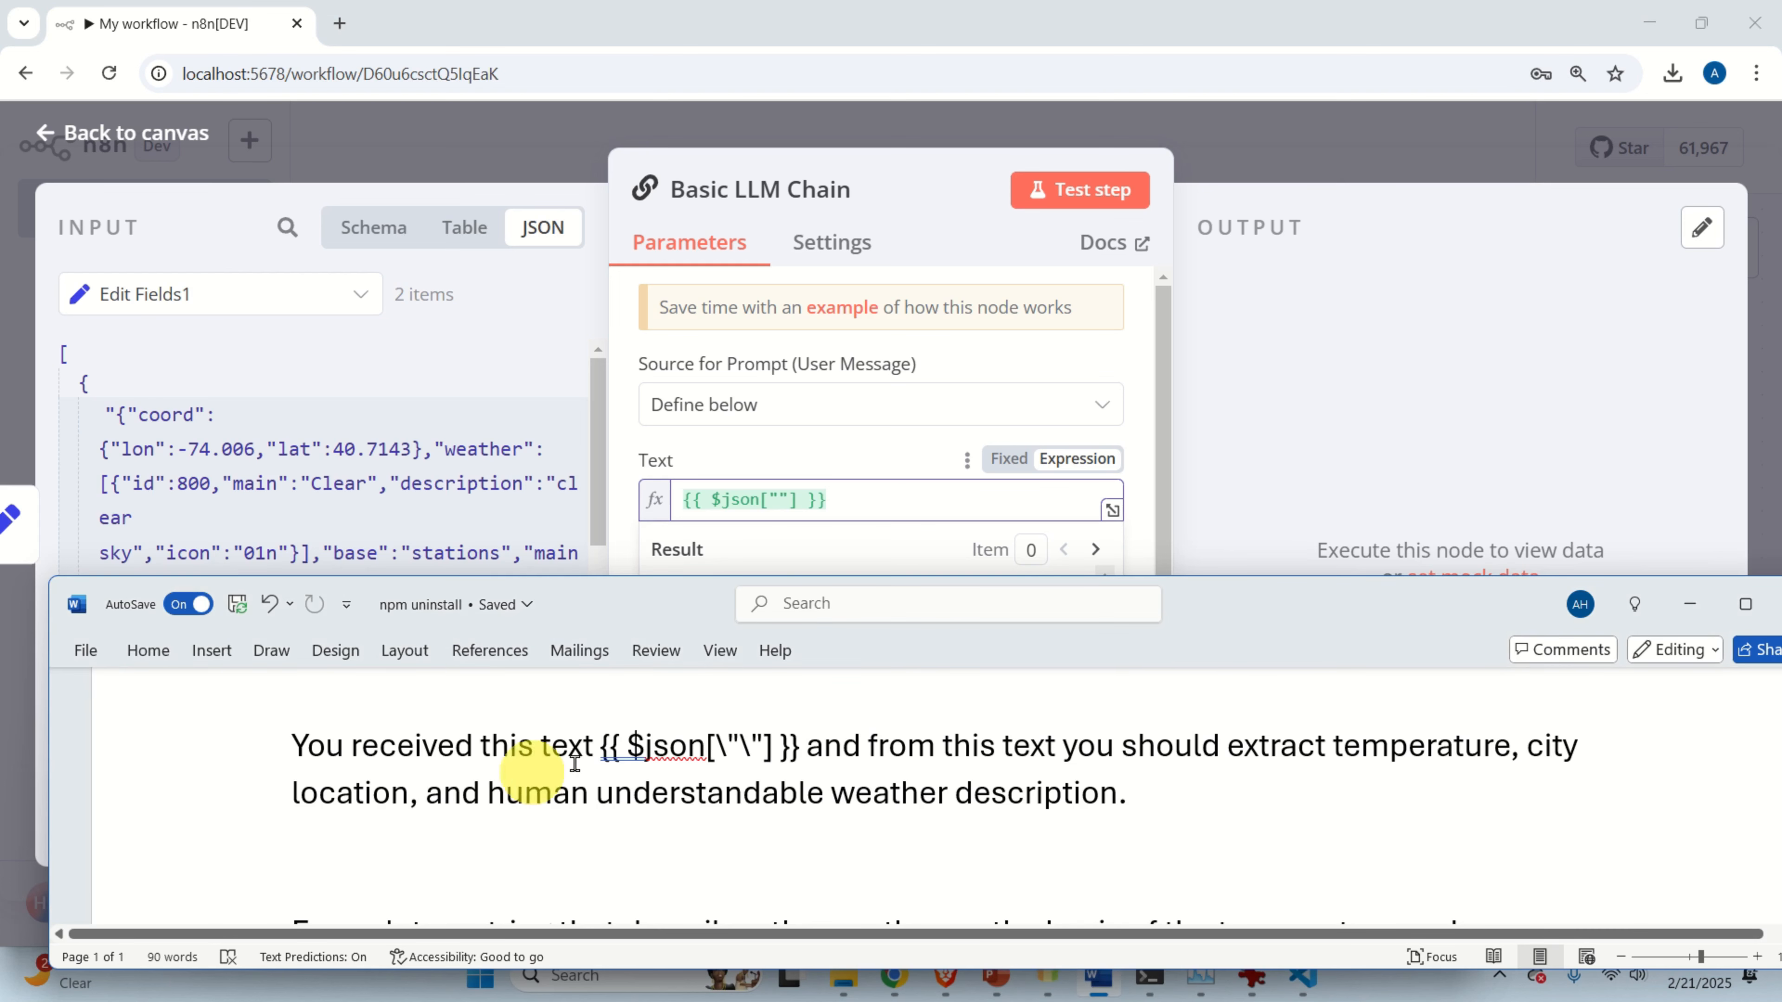
pyautogui.moveTo(591, 749); pyautogui.dragTo(298, 749)
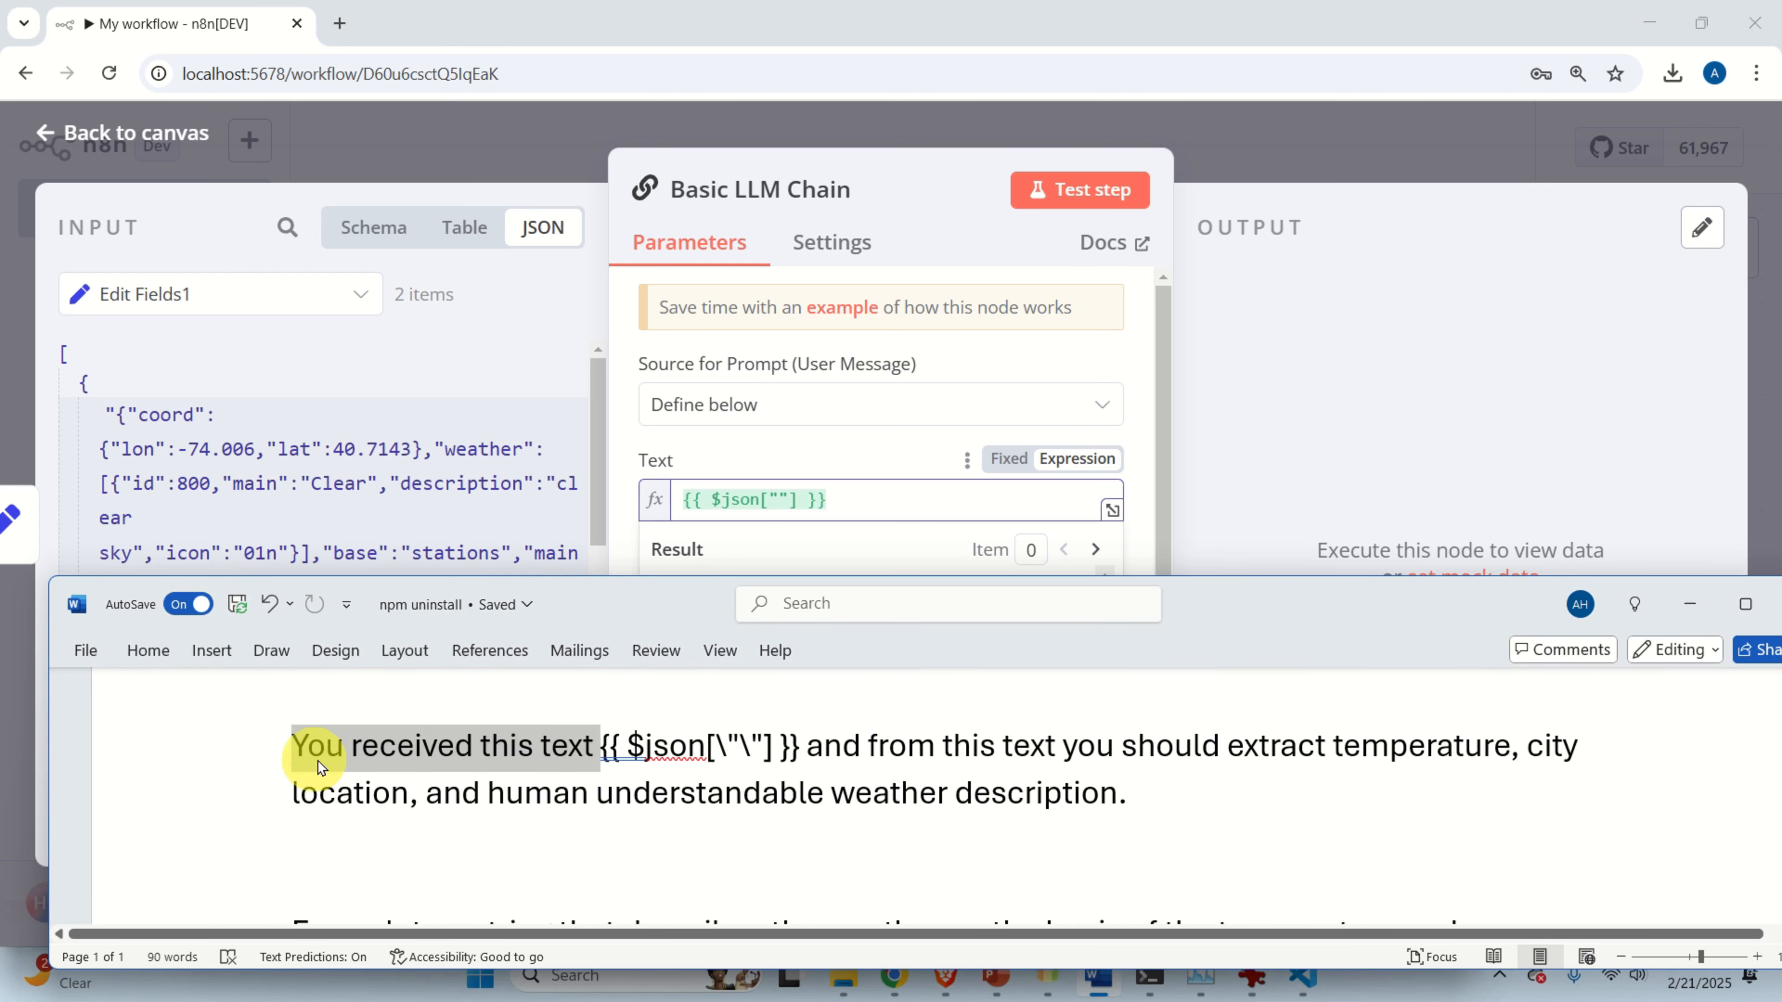
pyautogui.rightClick(375, 759)
pyautogui.click(449, 353)
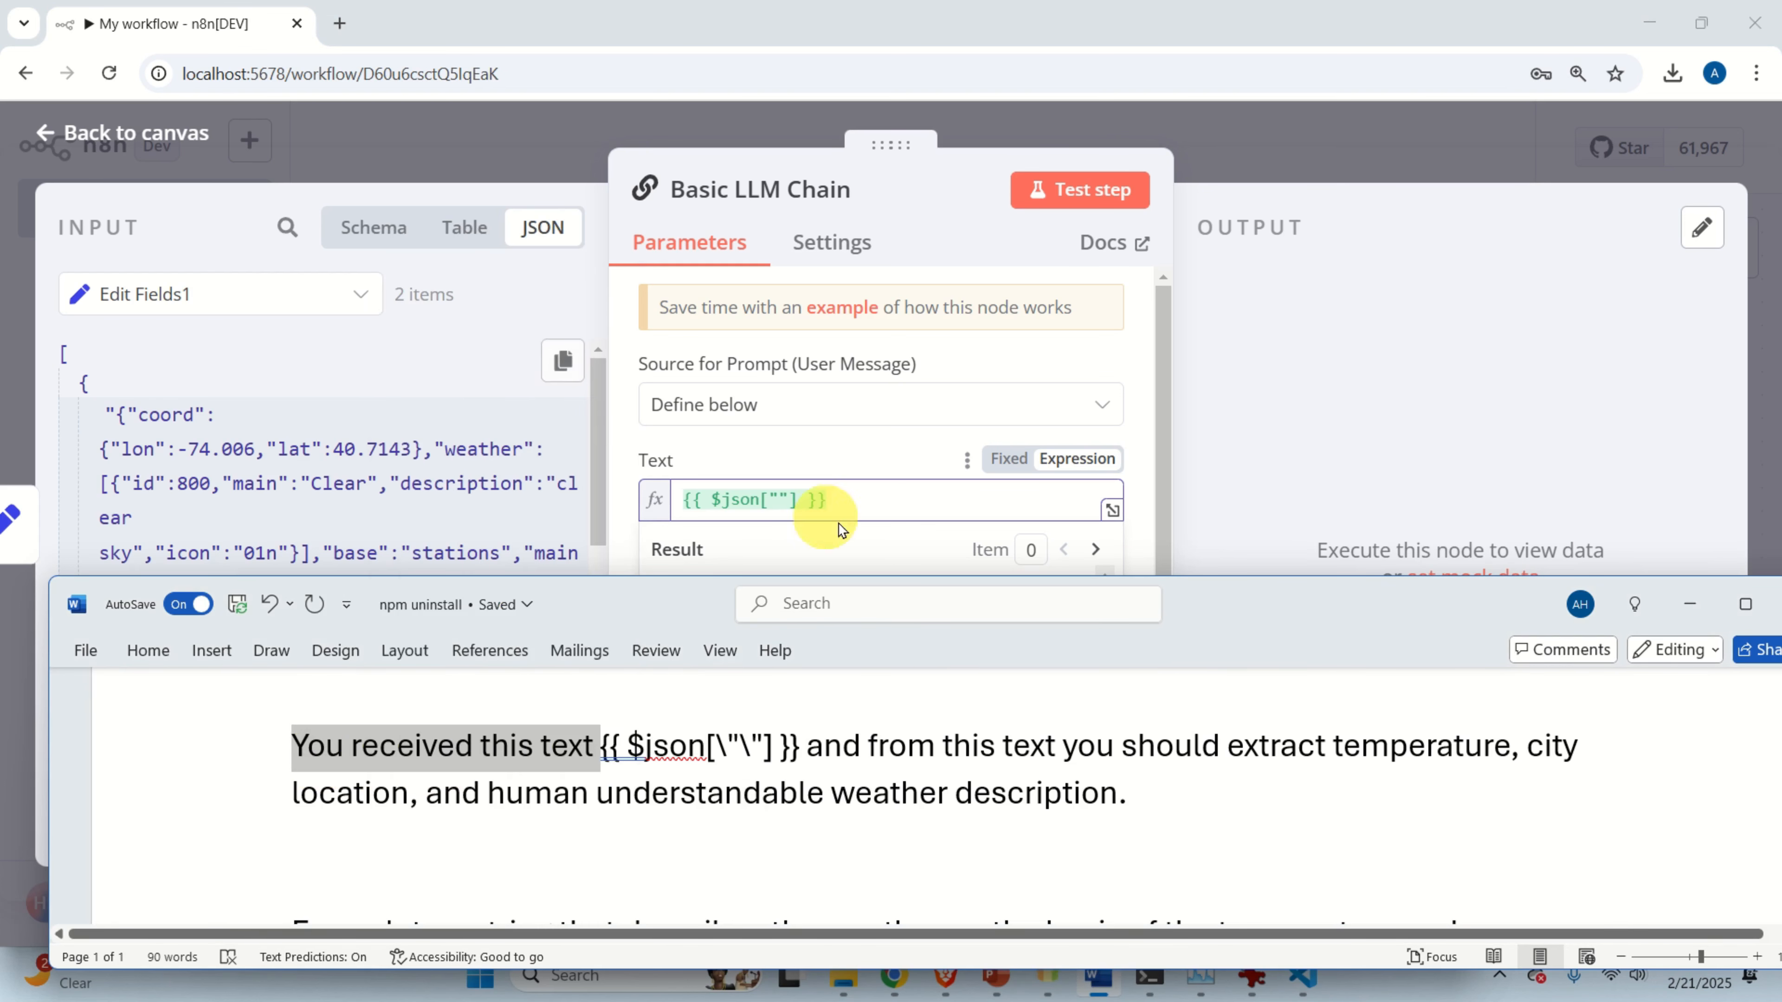
pyautogui.click(687, 499)
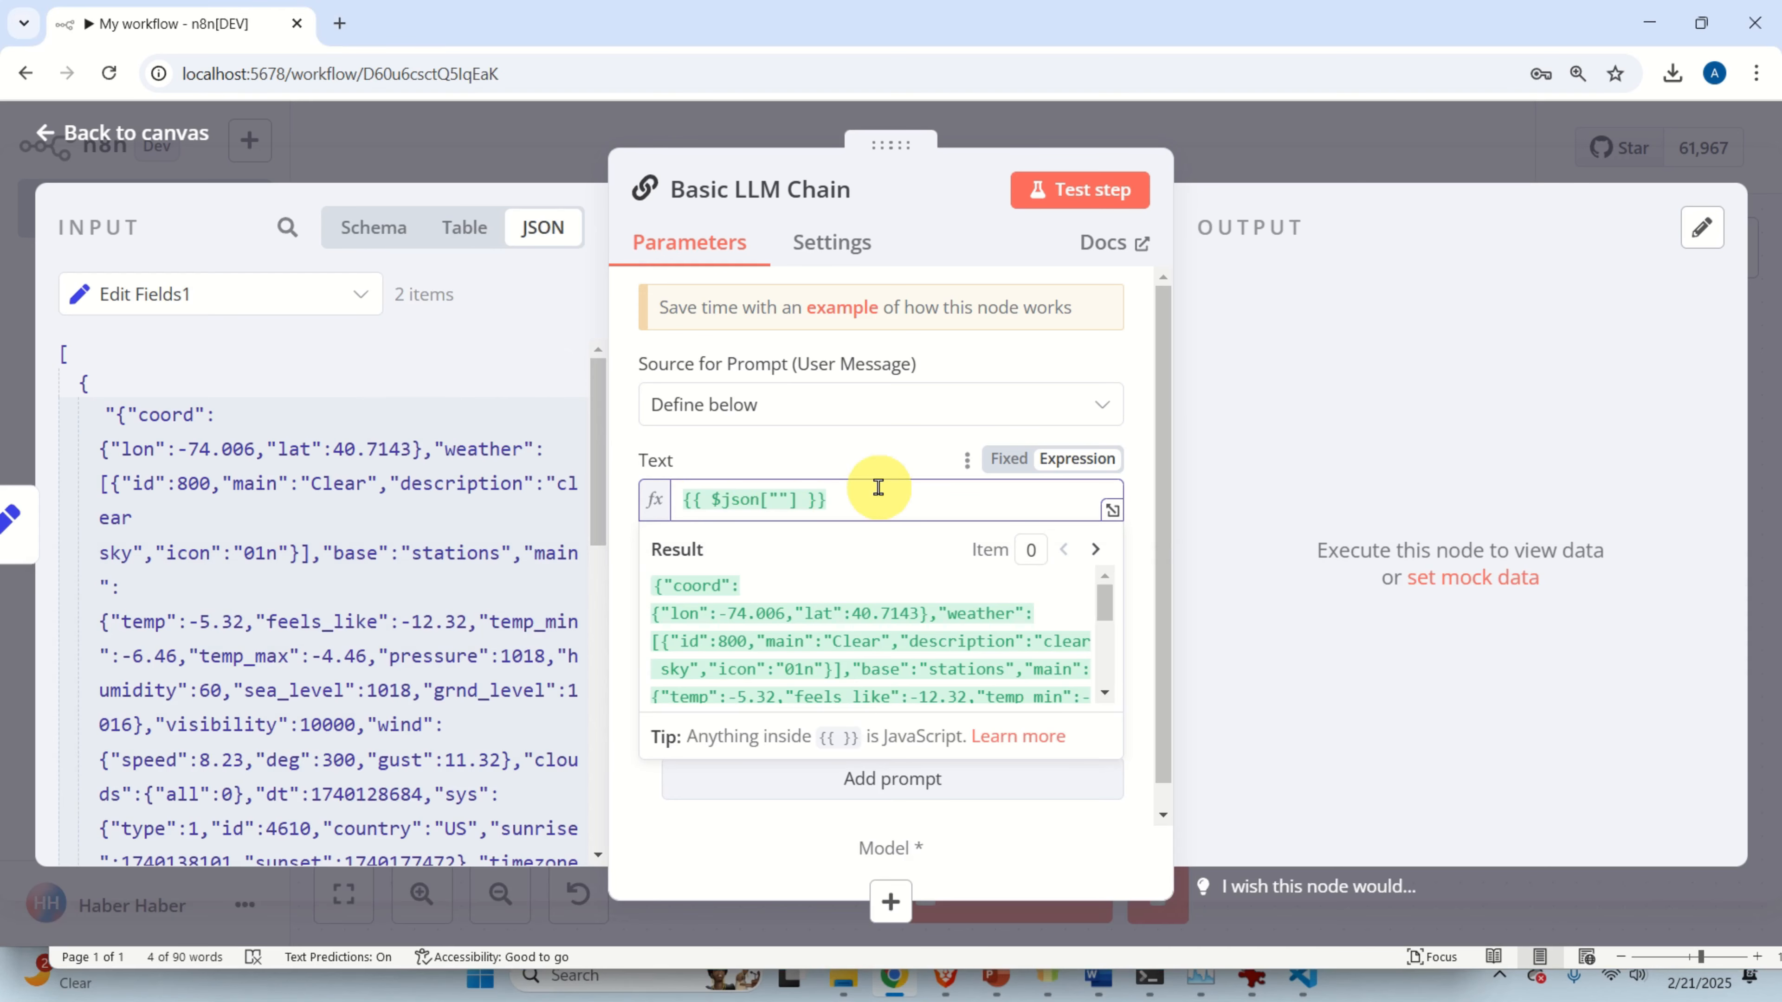
pyautogui.hotkey('ctrl', 'v')
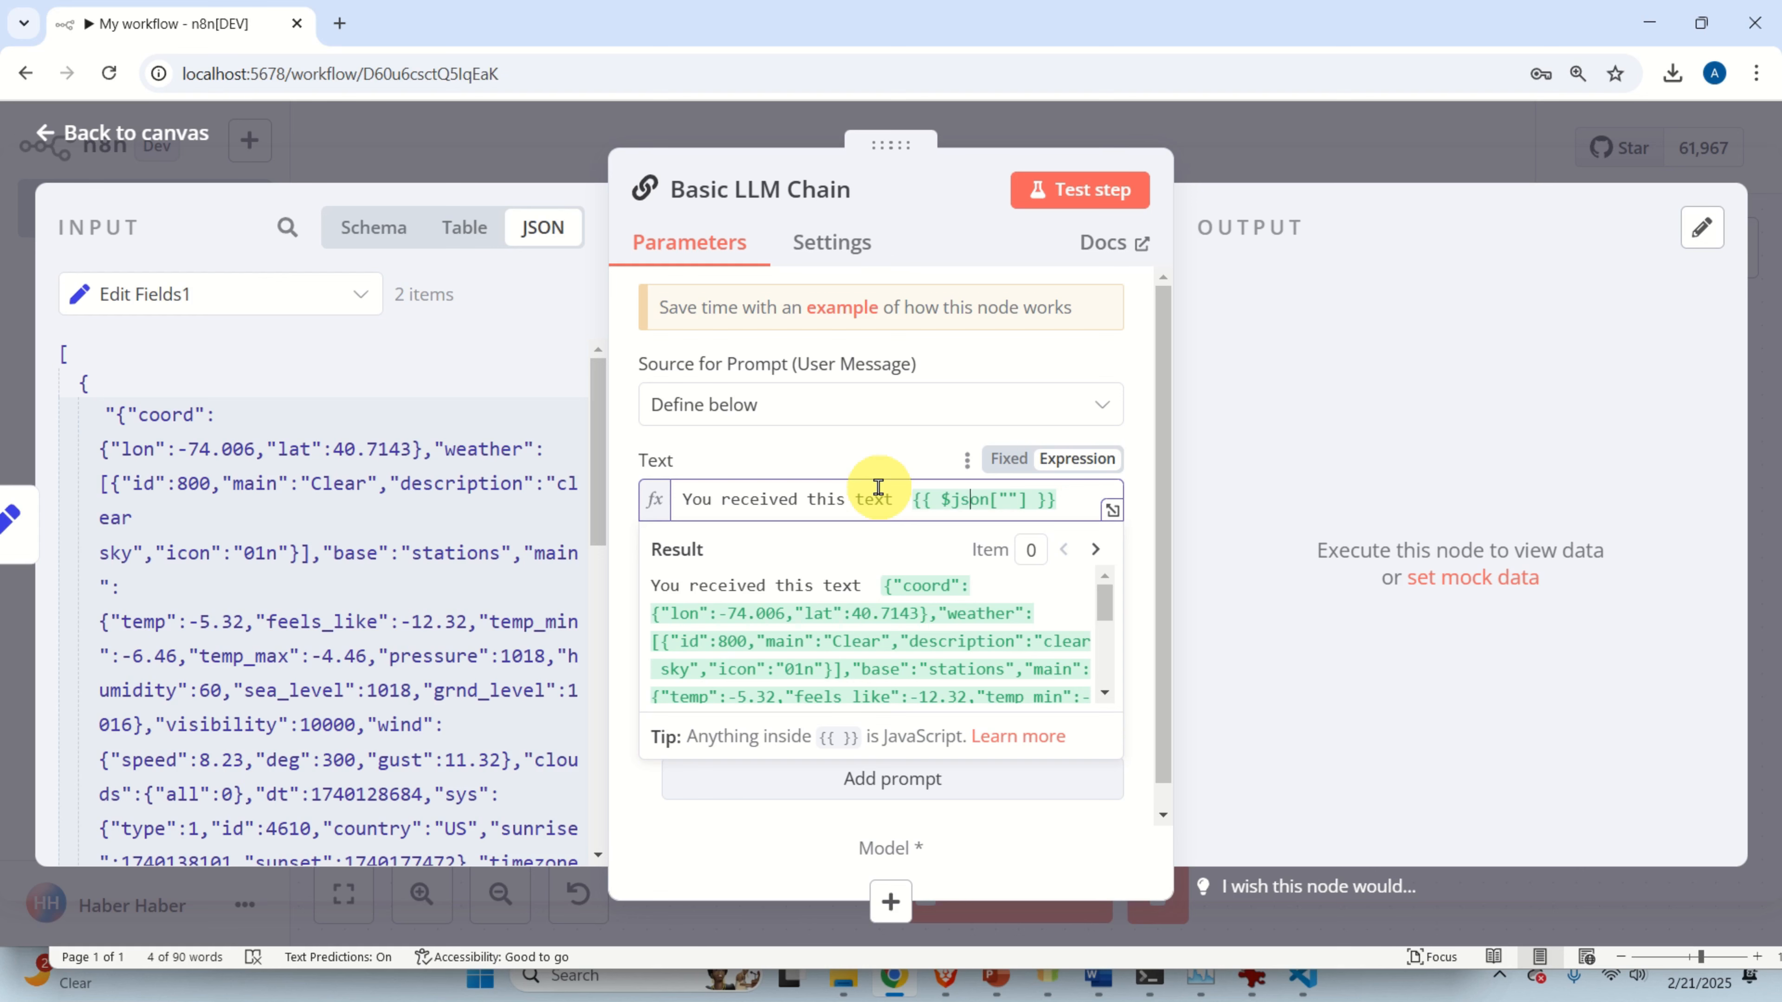
# Append the request to extract temperature, city location and a human-understandable weather description.
pyautogui.click(1112, 509)
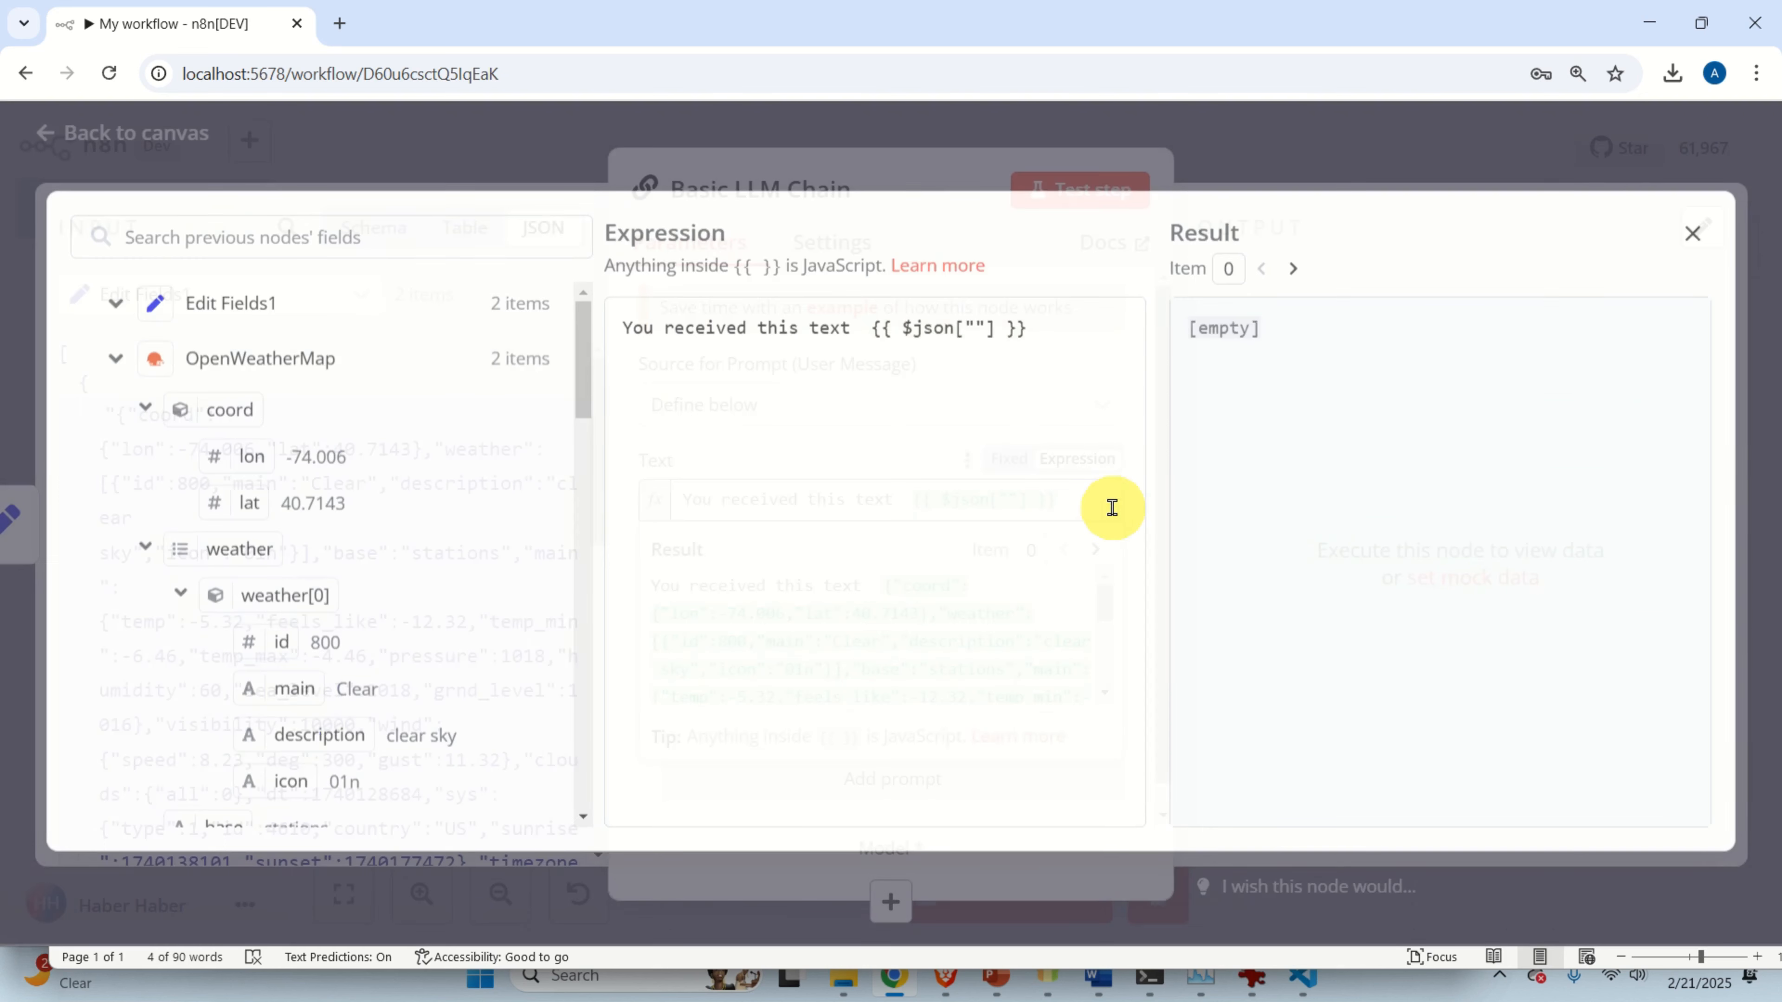
pyautogui.click(1063, 352)
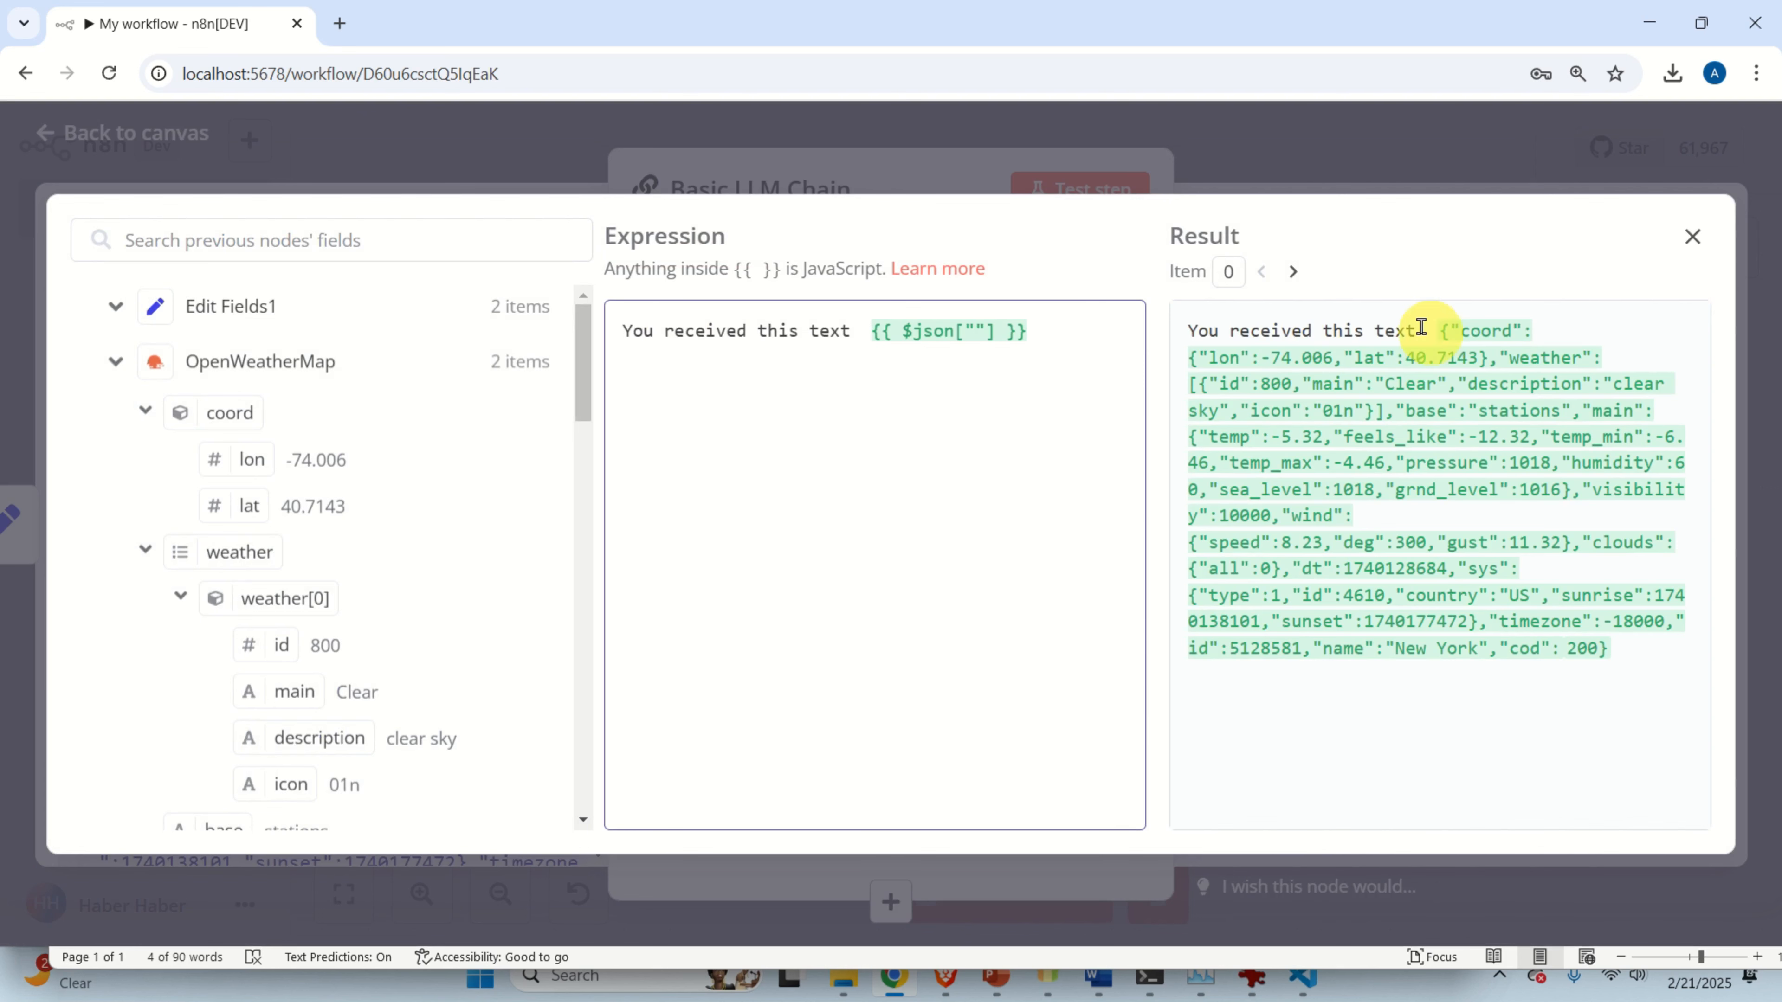
pyautogui.hotkey('alt', 'Tab')
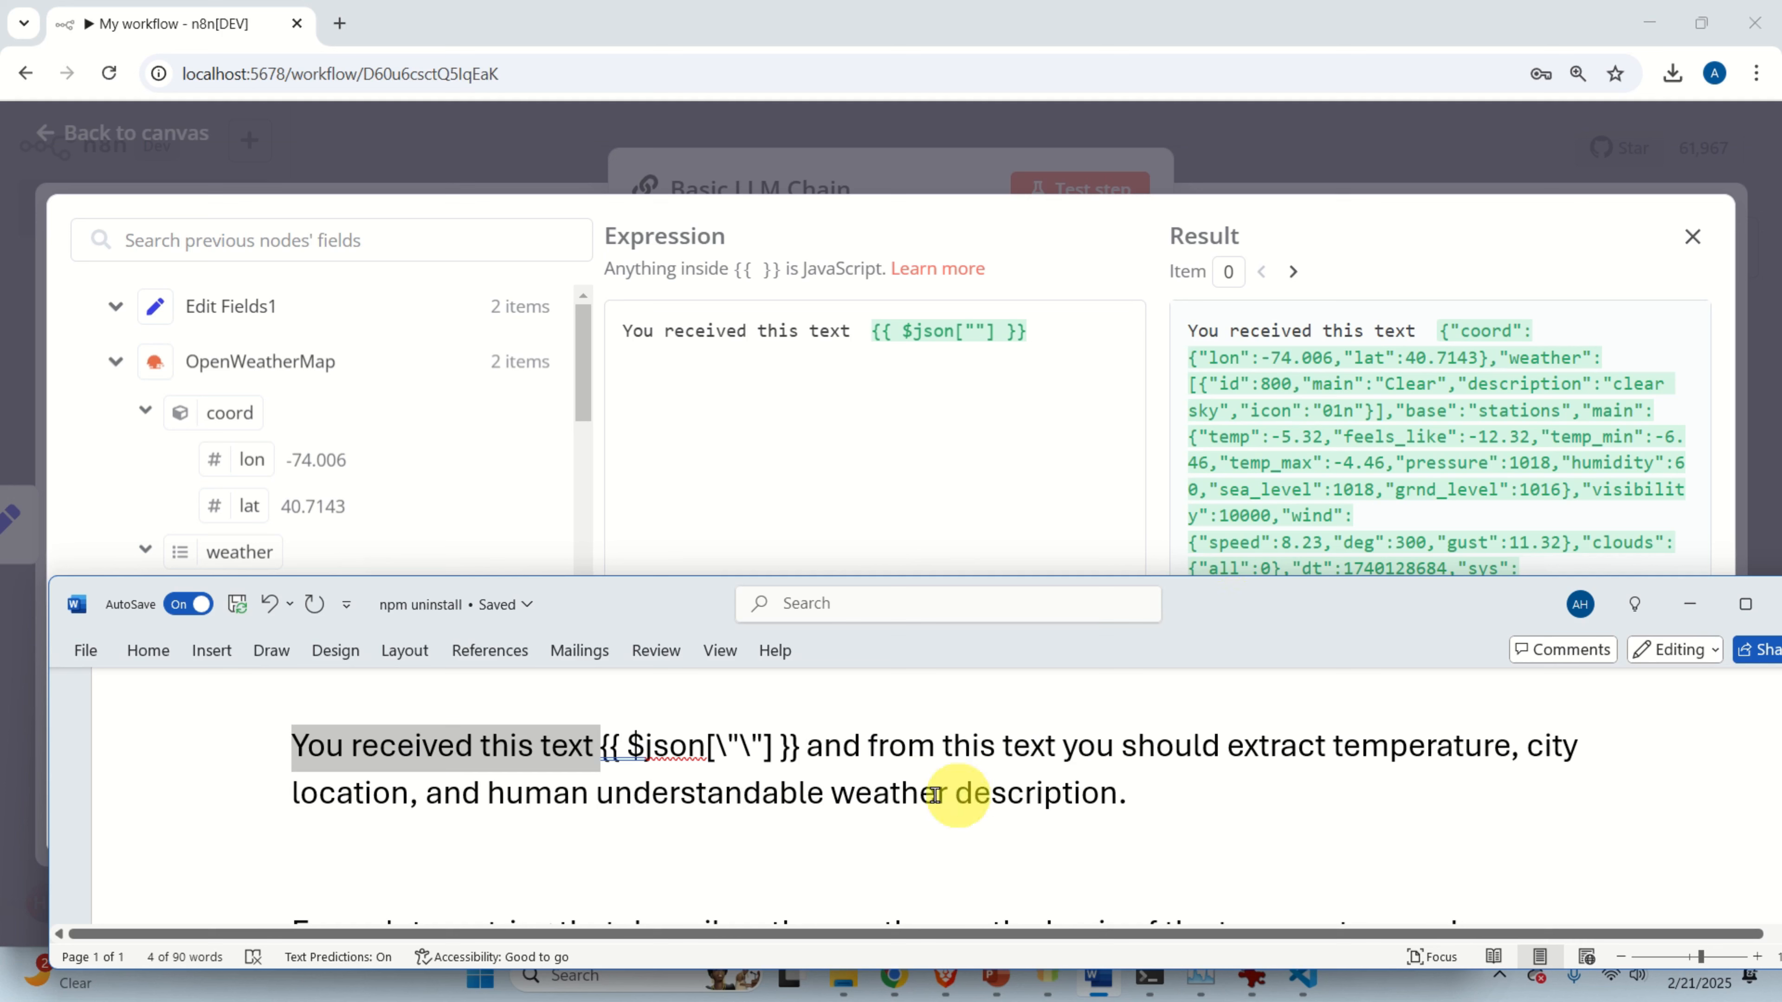
pyautogui.moveTo(846, 747); pyautogui.dragTo(1158, 790)
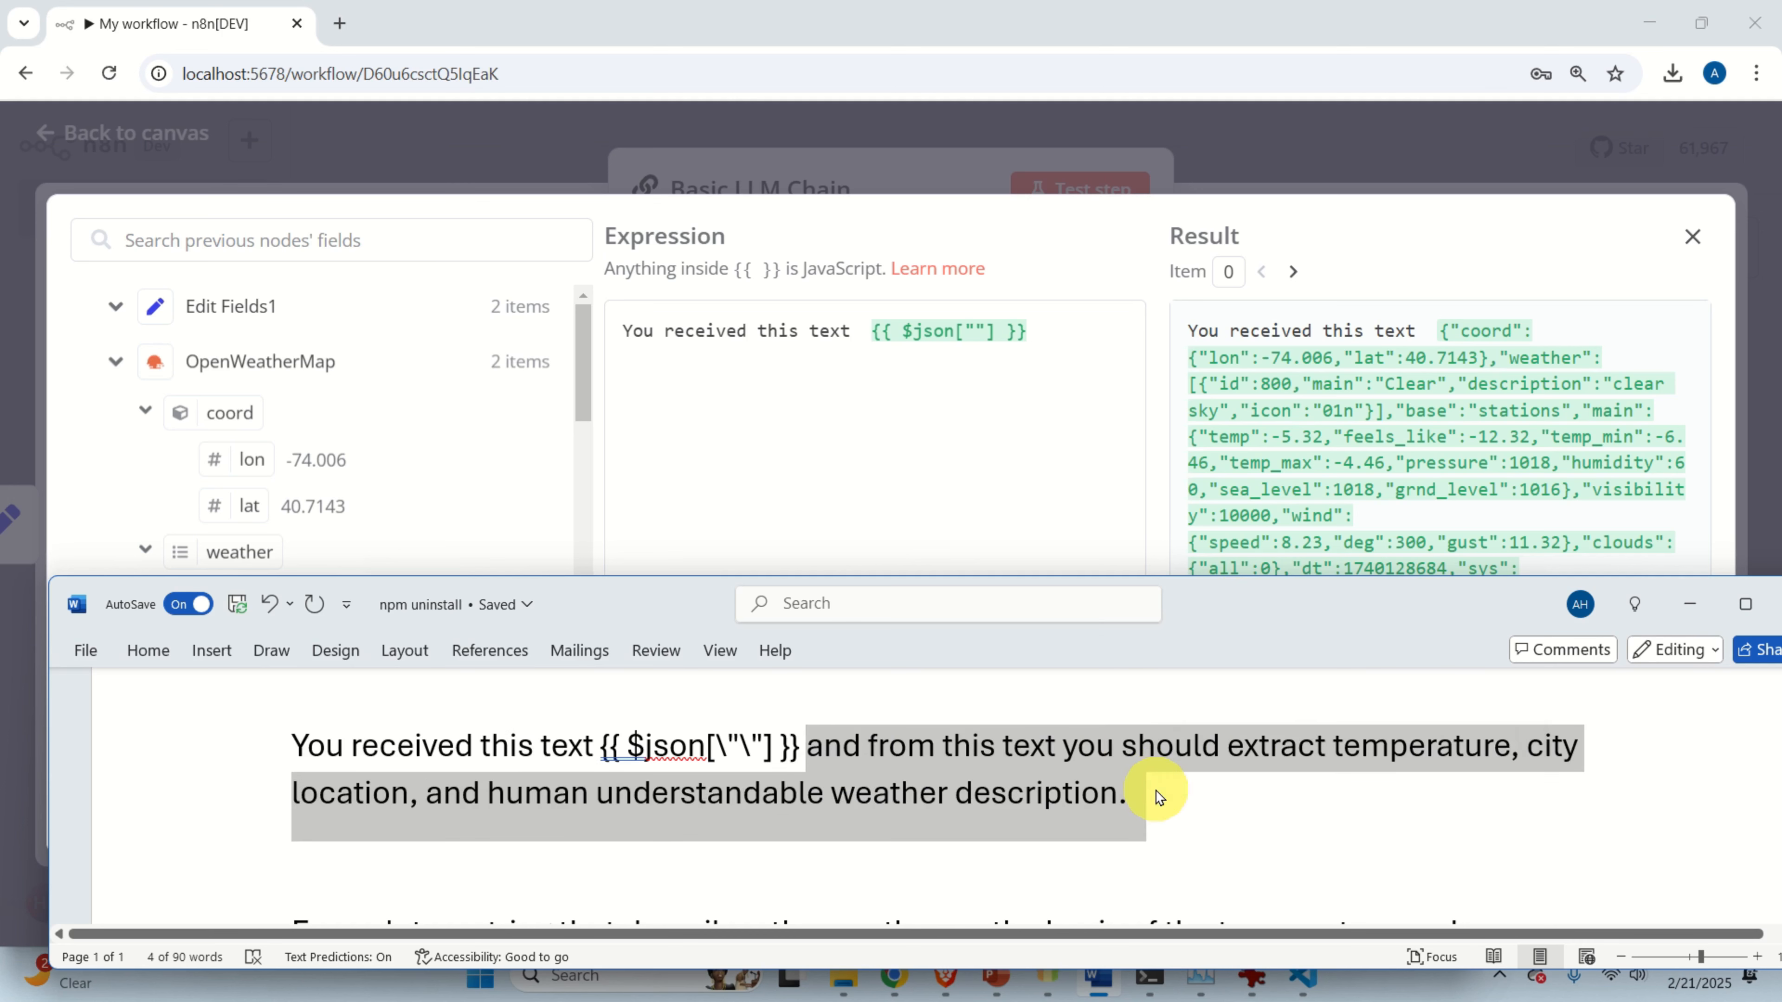
pyautogui.hotkey('ctrl', 'c')
pyautogui.click(767, 541)
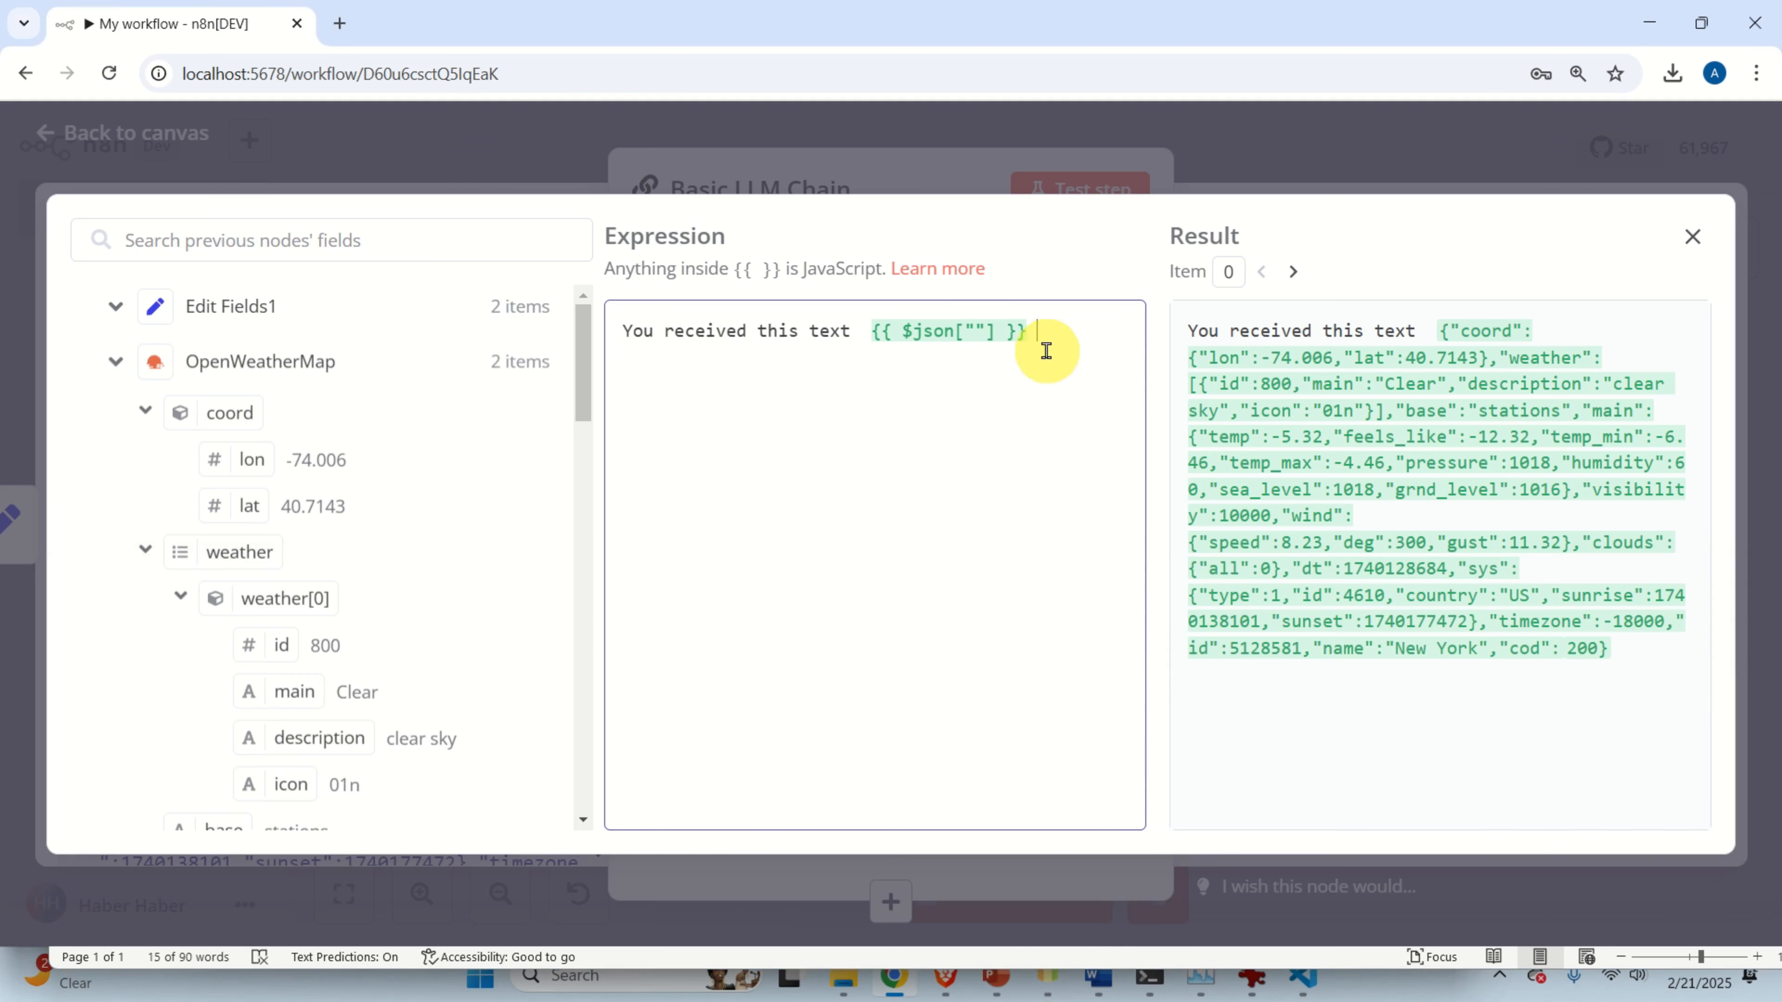
pyautogui.hotkey('ctrl', 'v')
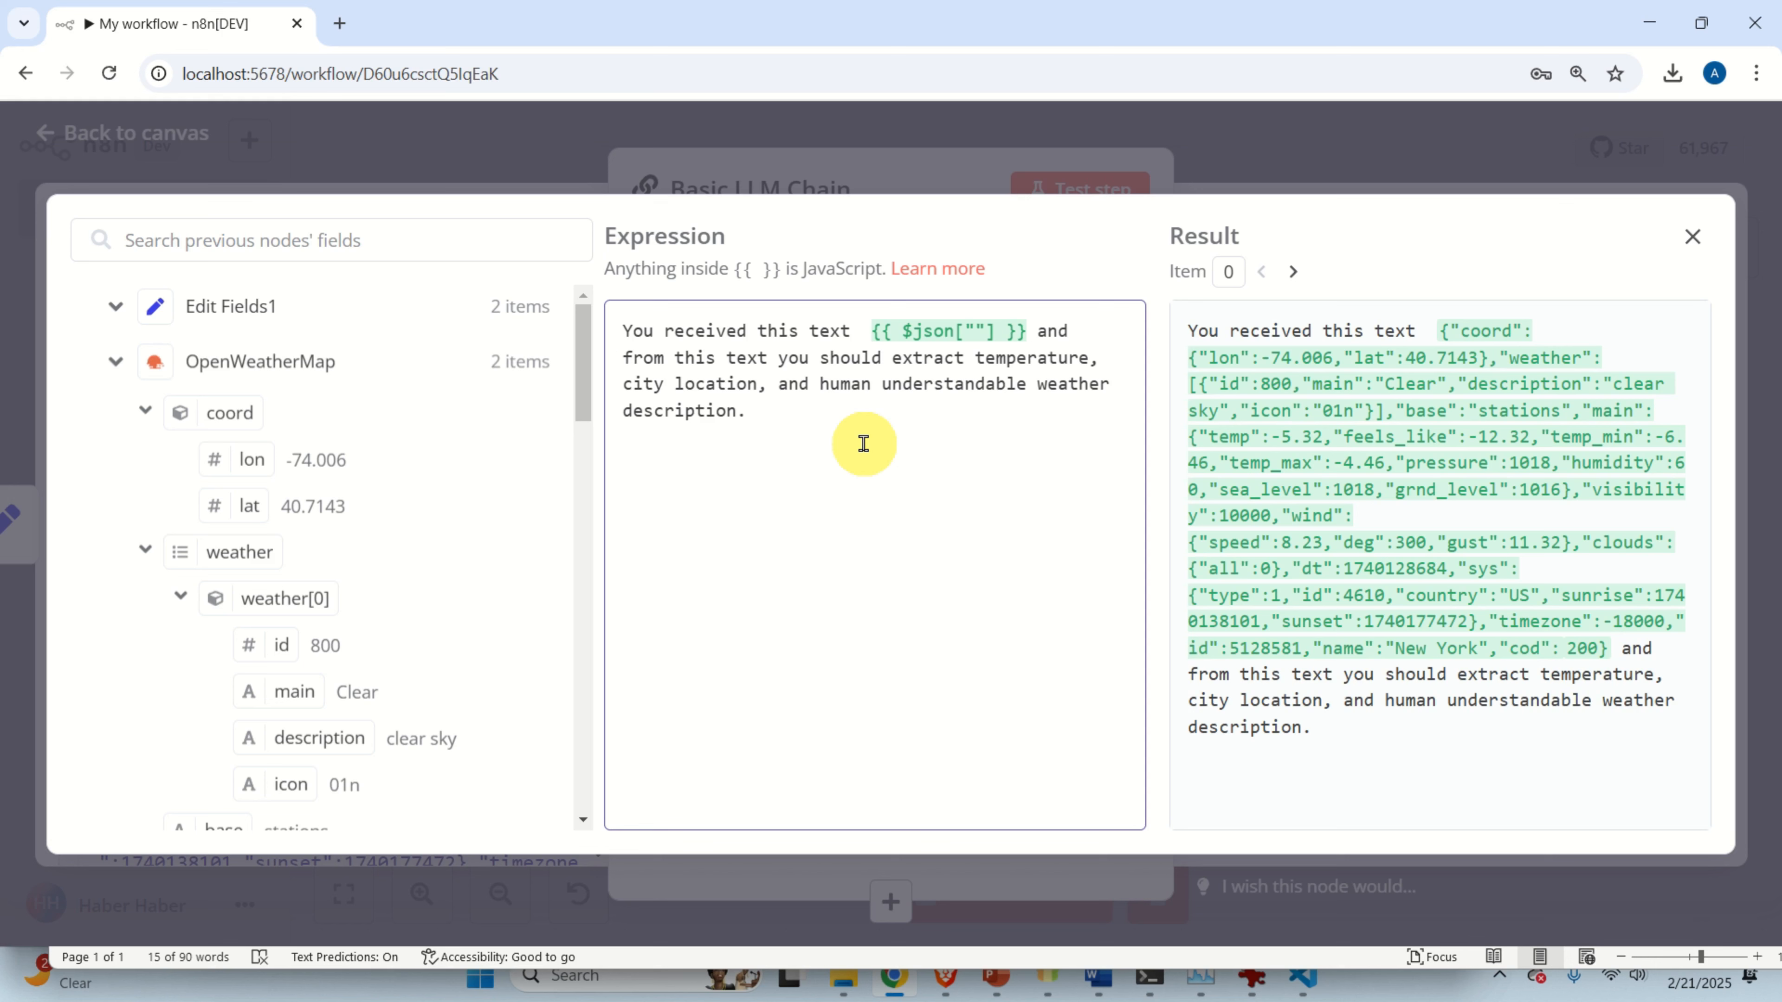
pyautogui.click(812, 179)
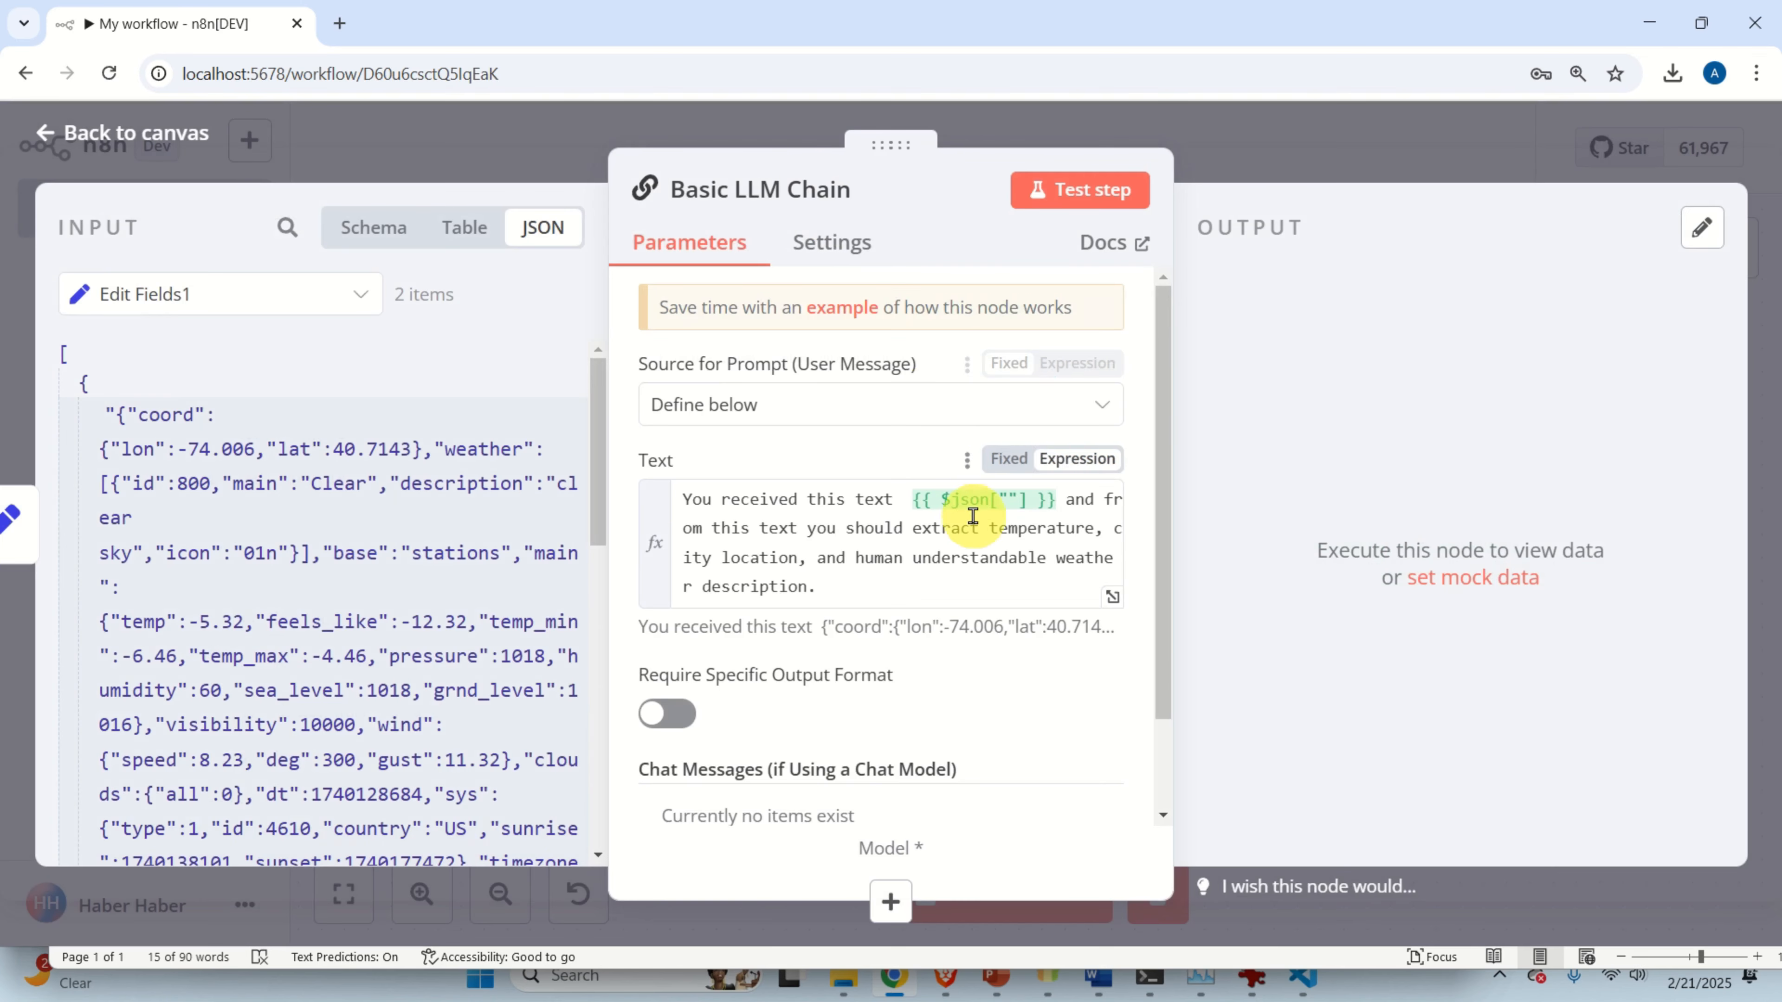
# Add a chat message to the chain with its Type set to User.
pyautogui.scroll(-2, 841, 509)
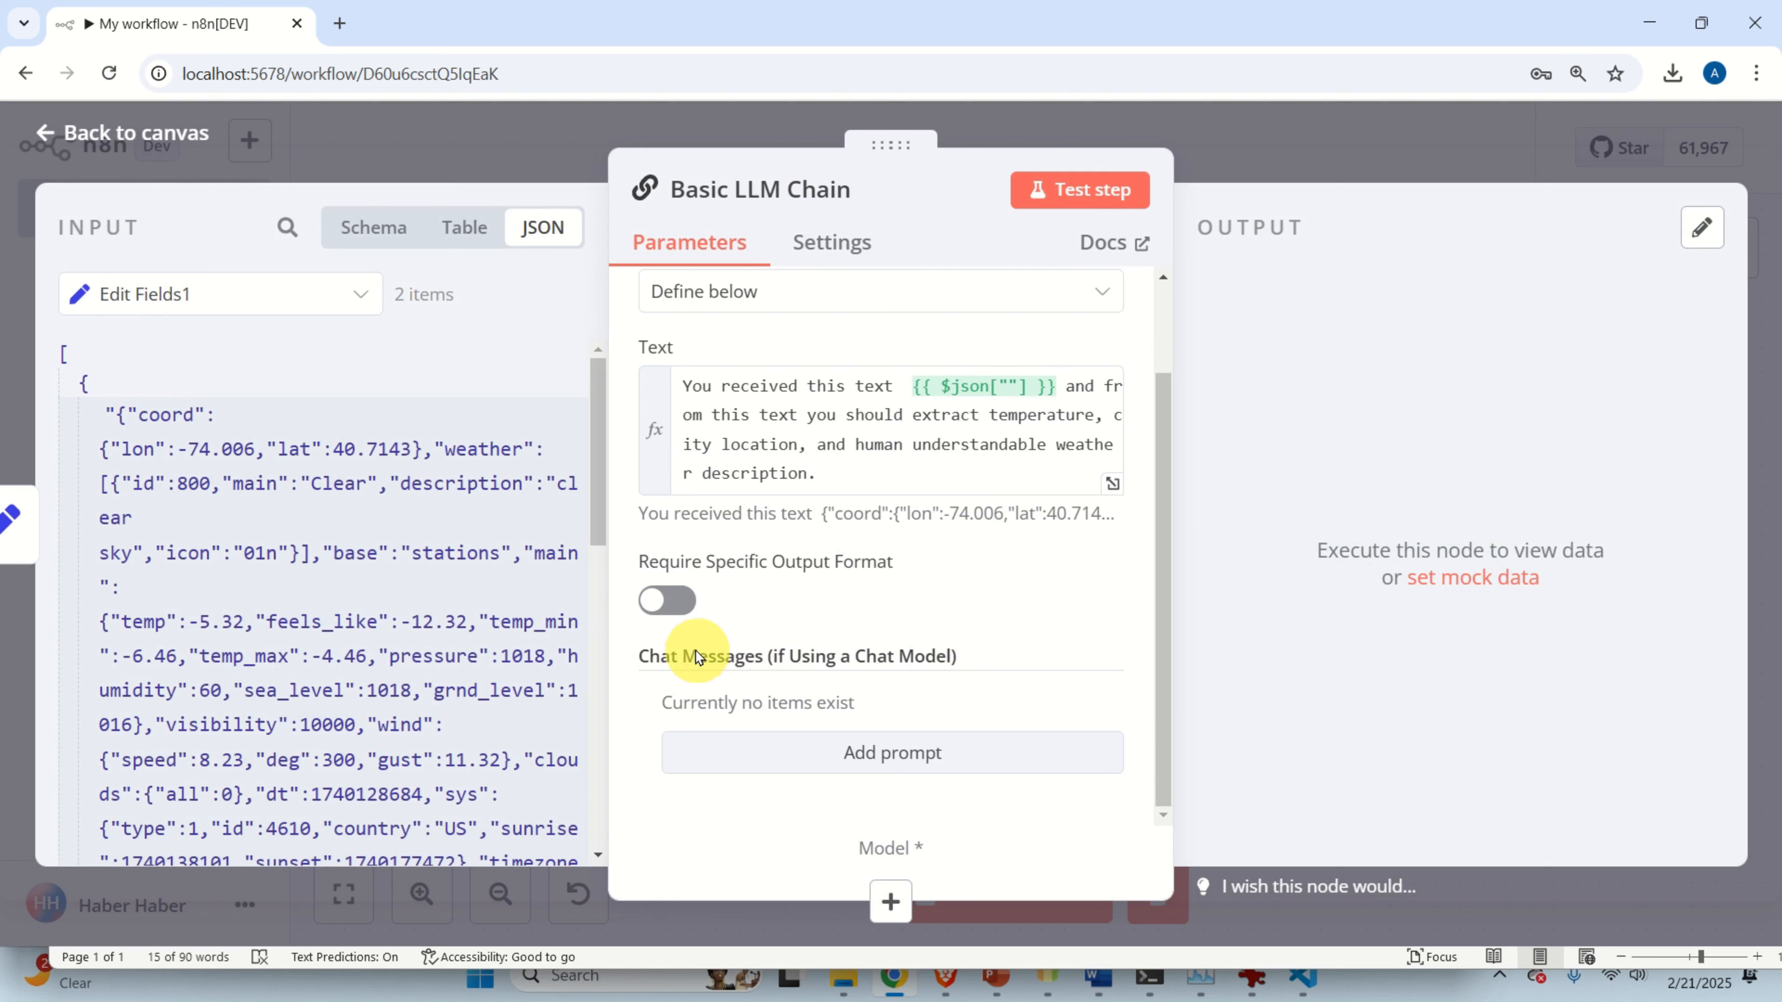
pyautogui.click(901, 761)
pyautogui.scroll(-3, 915, 702)
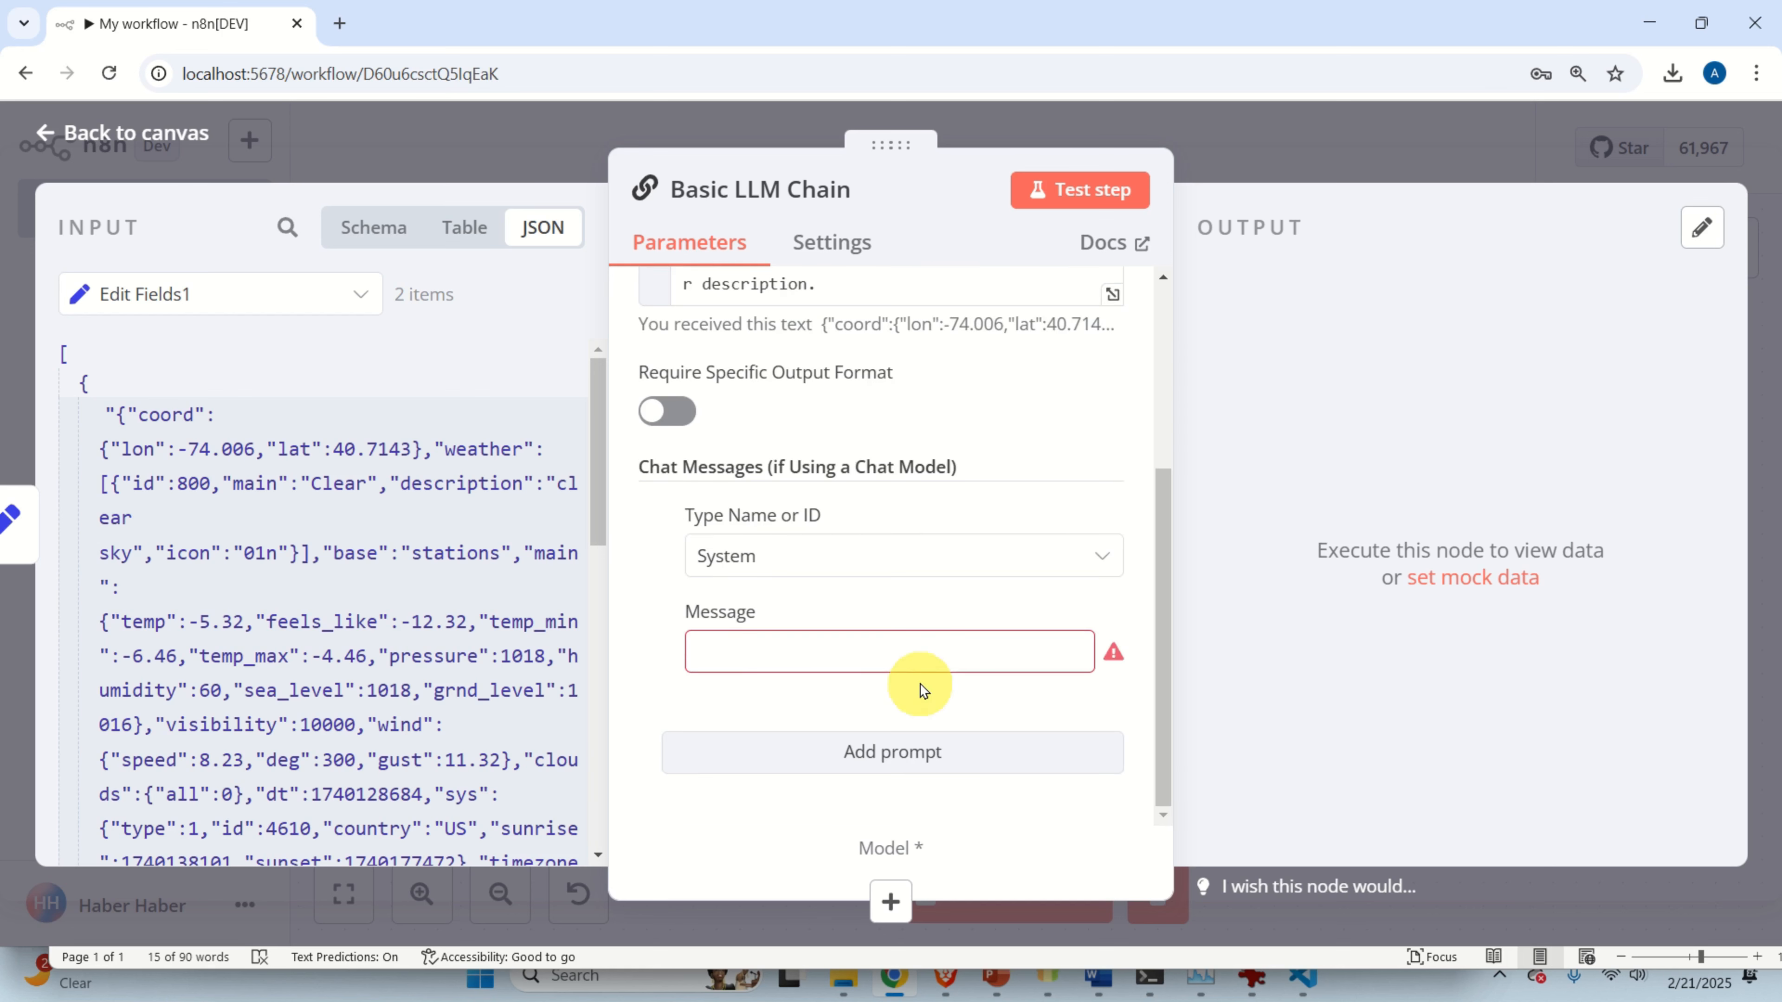
pyautogui.click(931, 567)
pyautogui.click(844, 723)
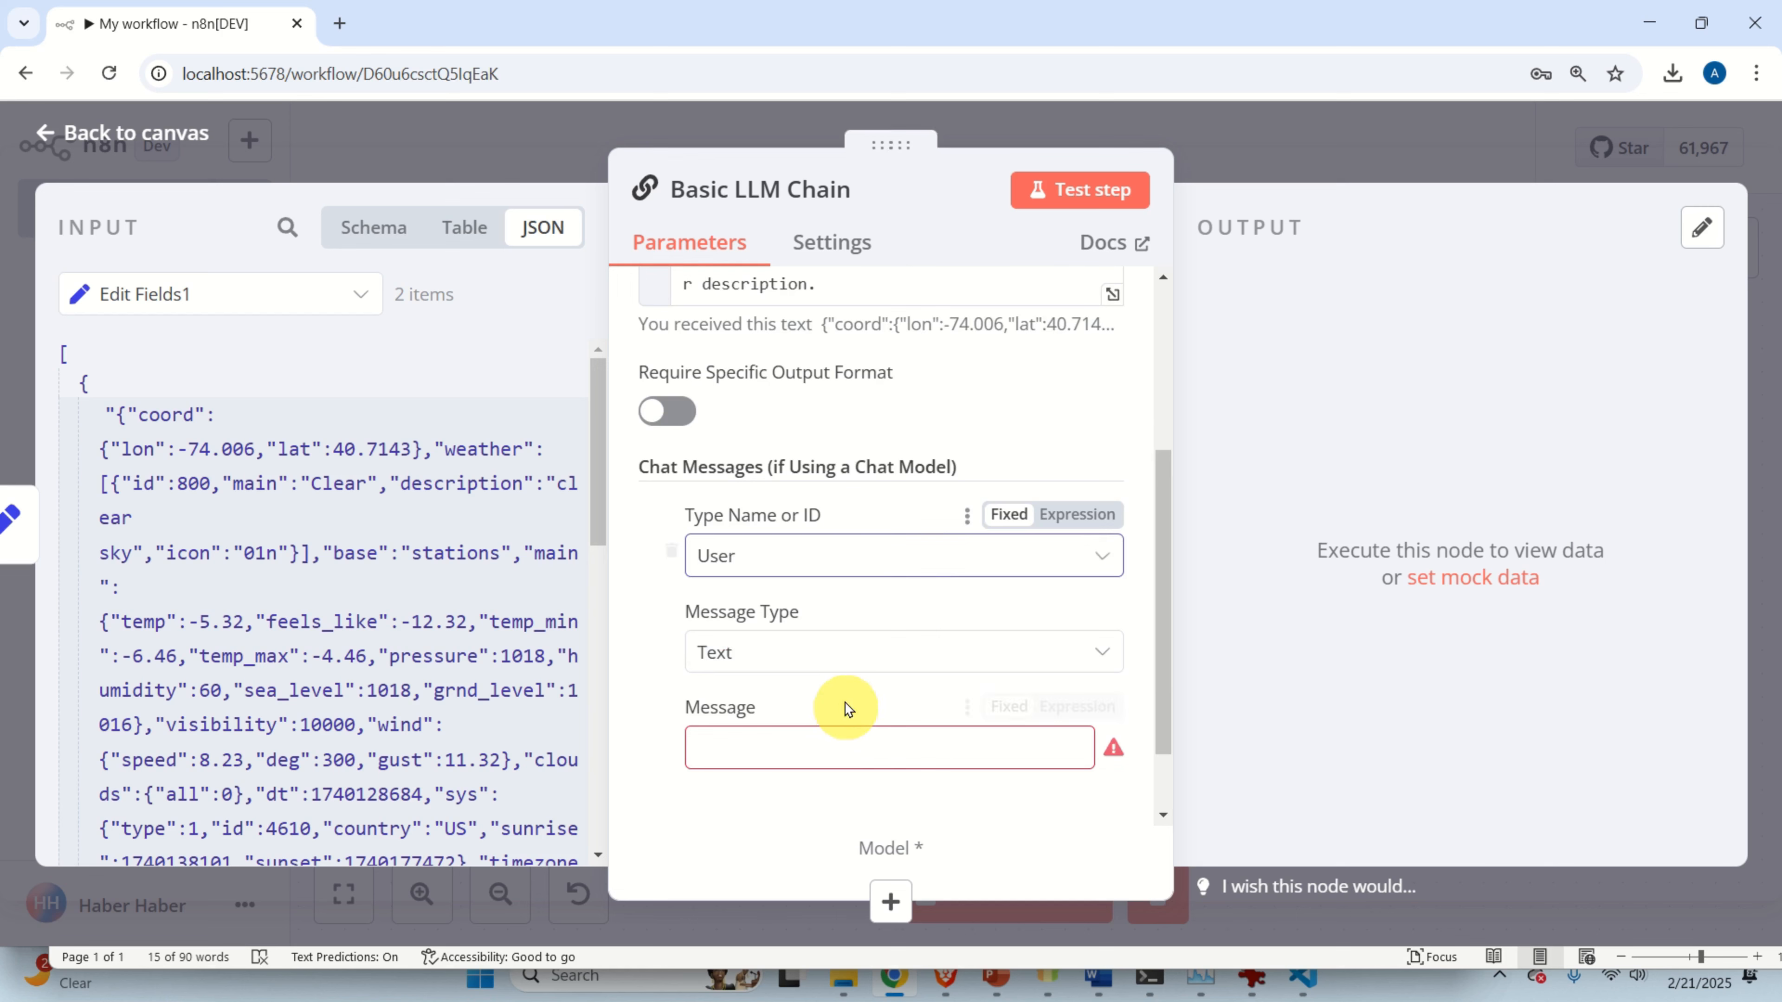
pyautogui.scroll(-2, 845, 708)
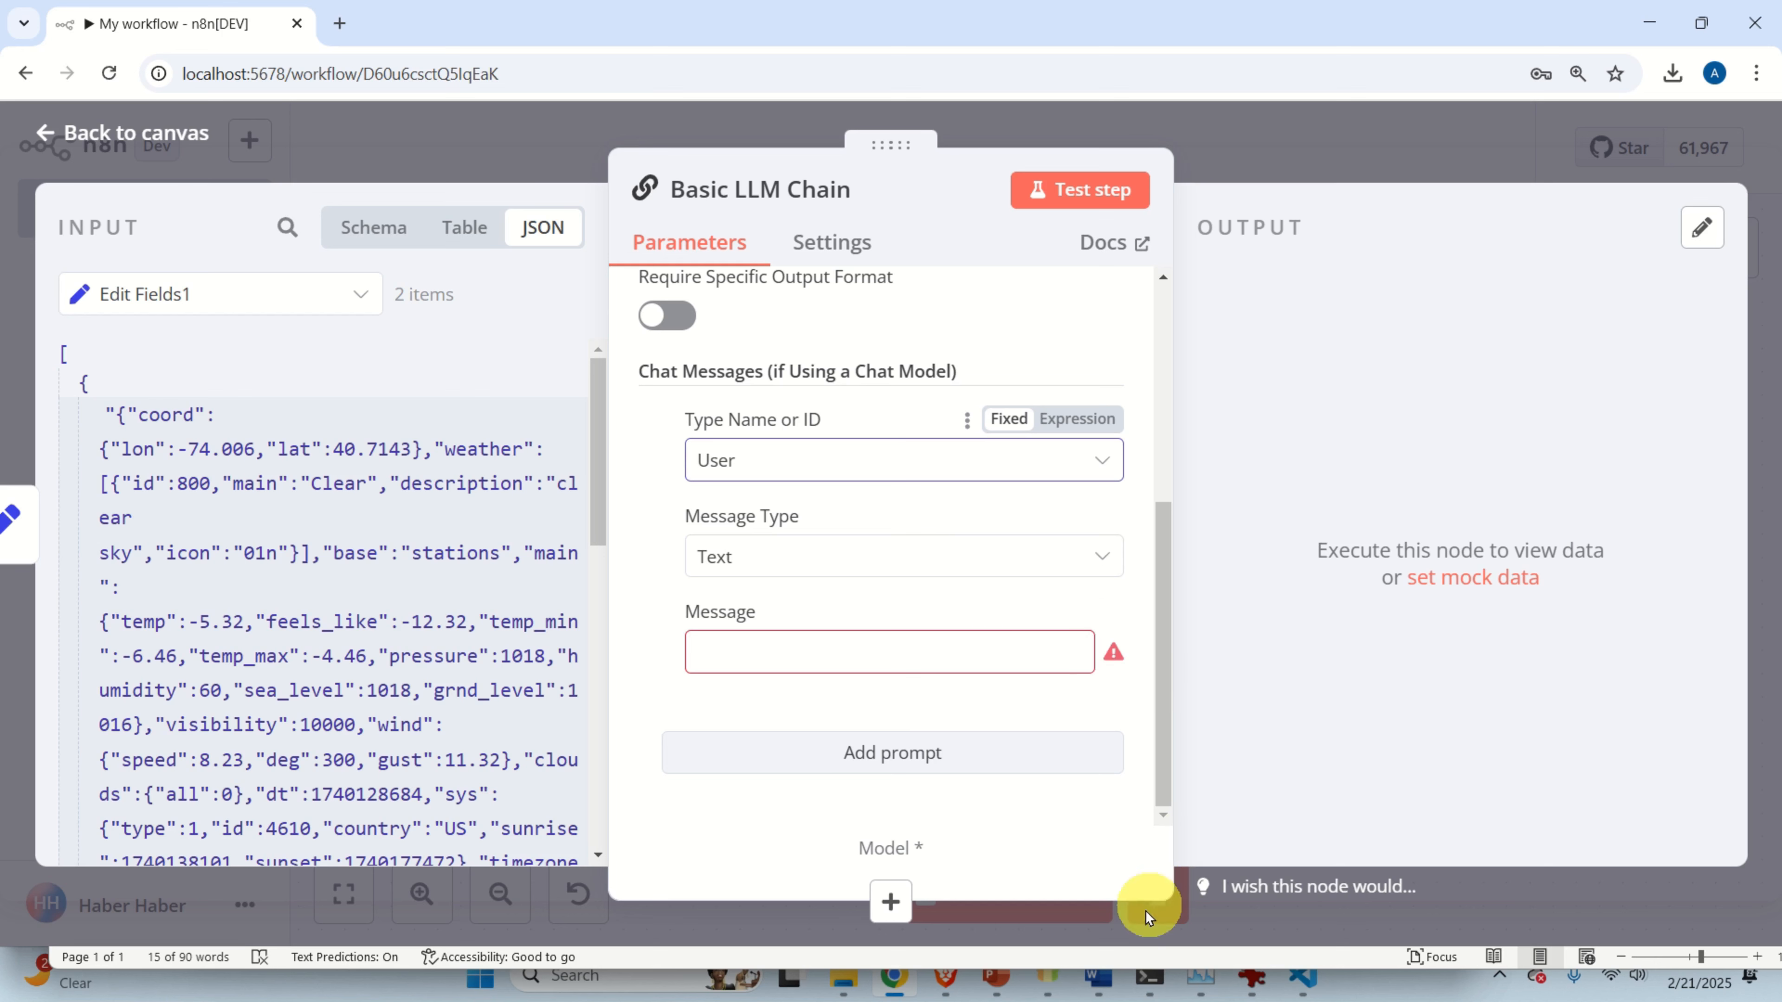
# Paste the Word paragraph asking for temperature, humidity, description and clothing advice into Message.
pyautogui.click(1098, 978)
pyautogui.scroll(-3, 834, 865)
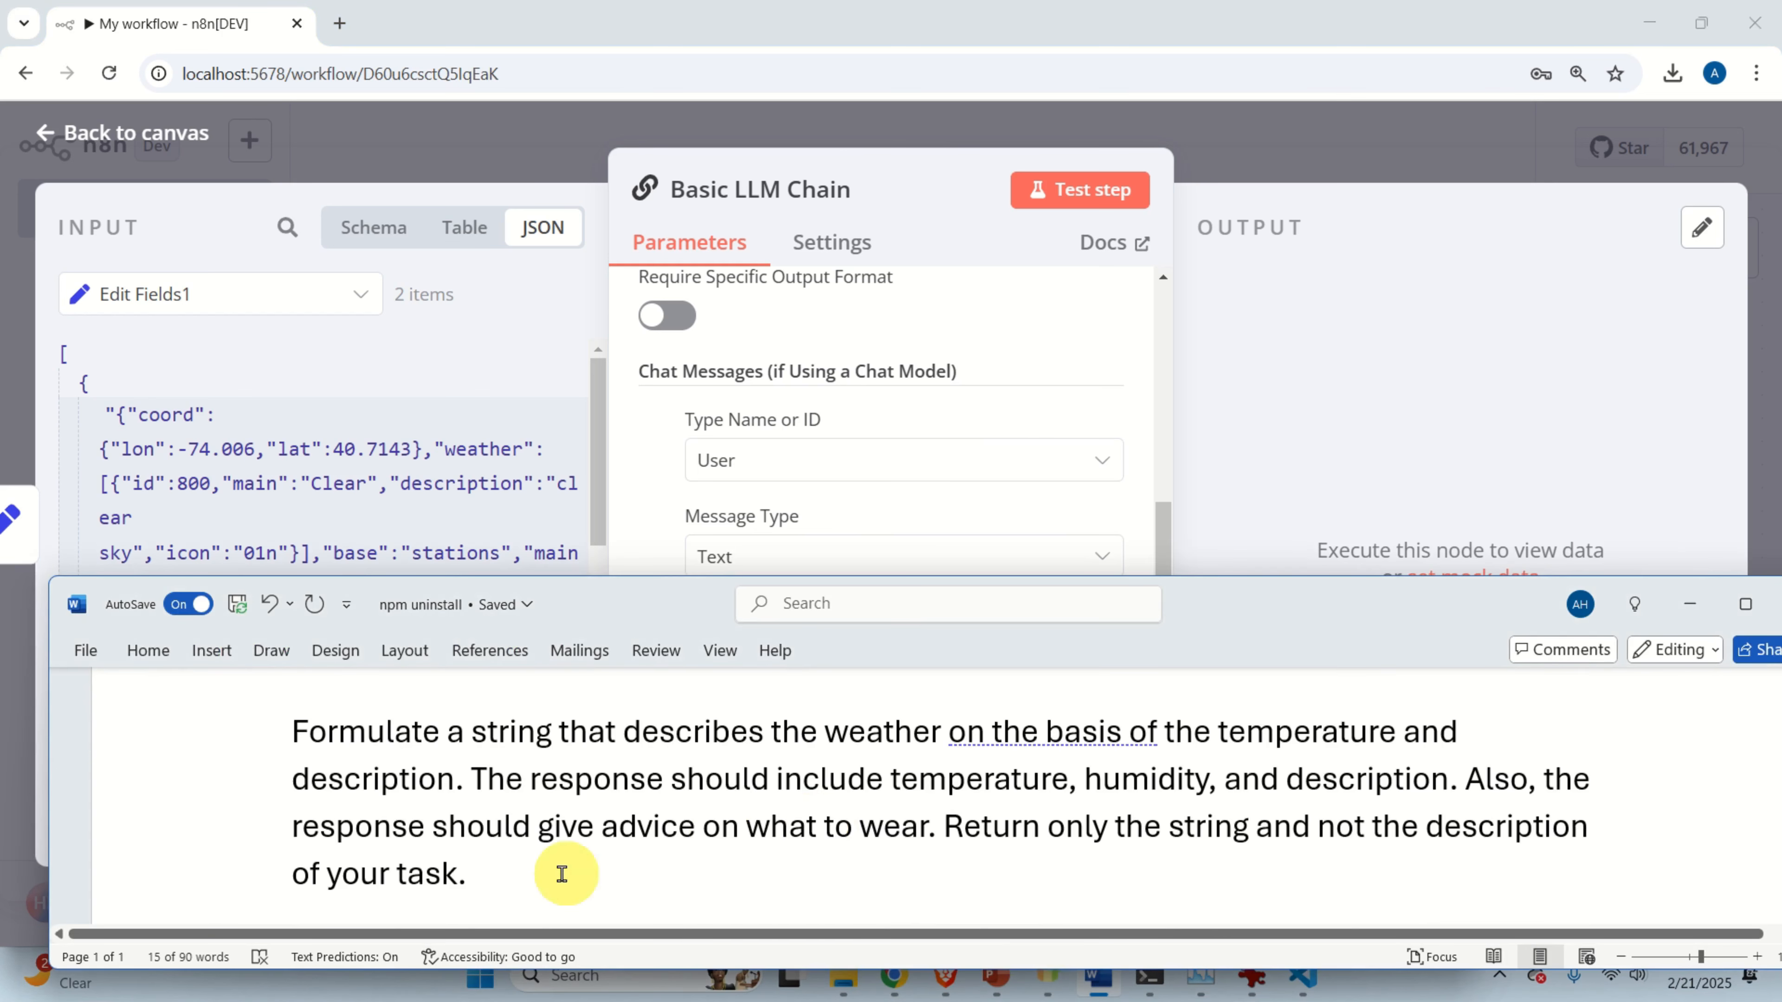
pyautogui.moveTo(561, 872); pyautogui.dragTo(300, 751)
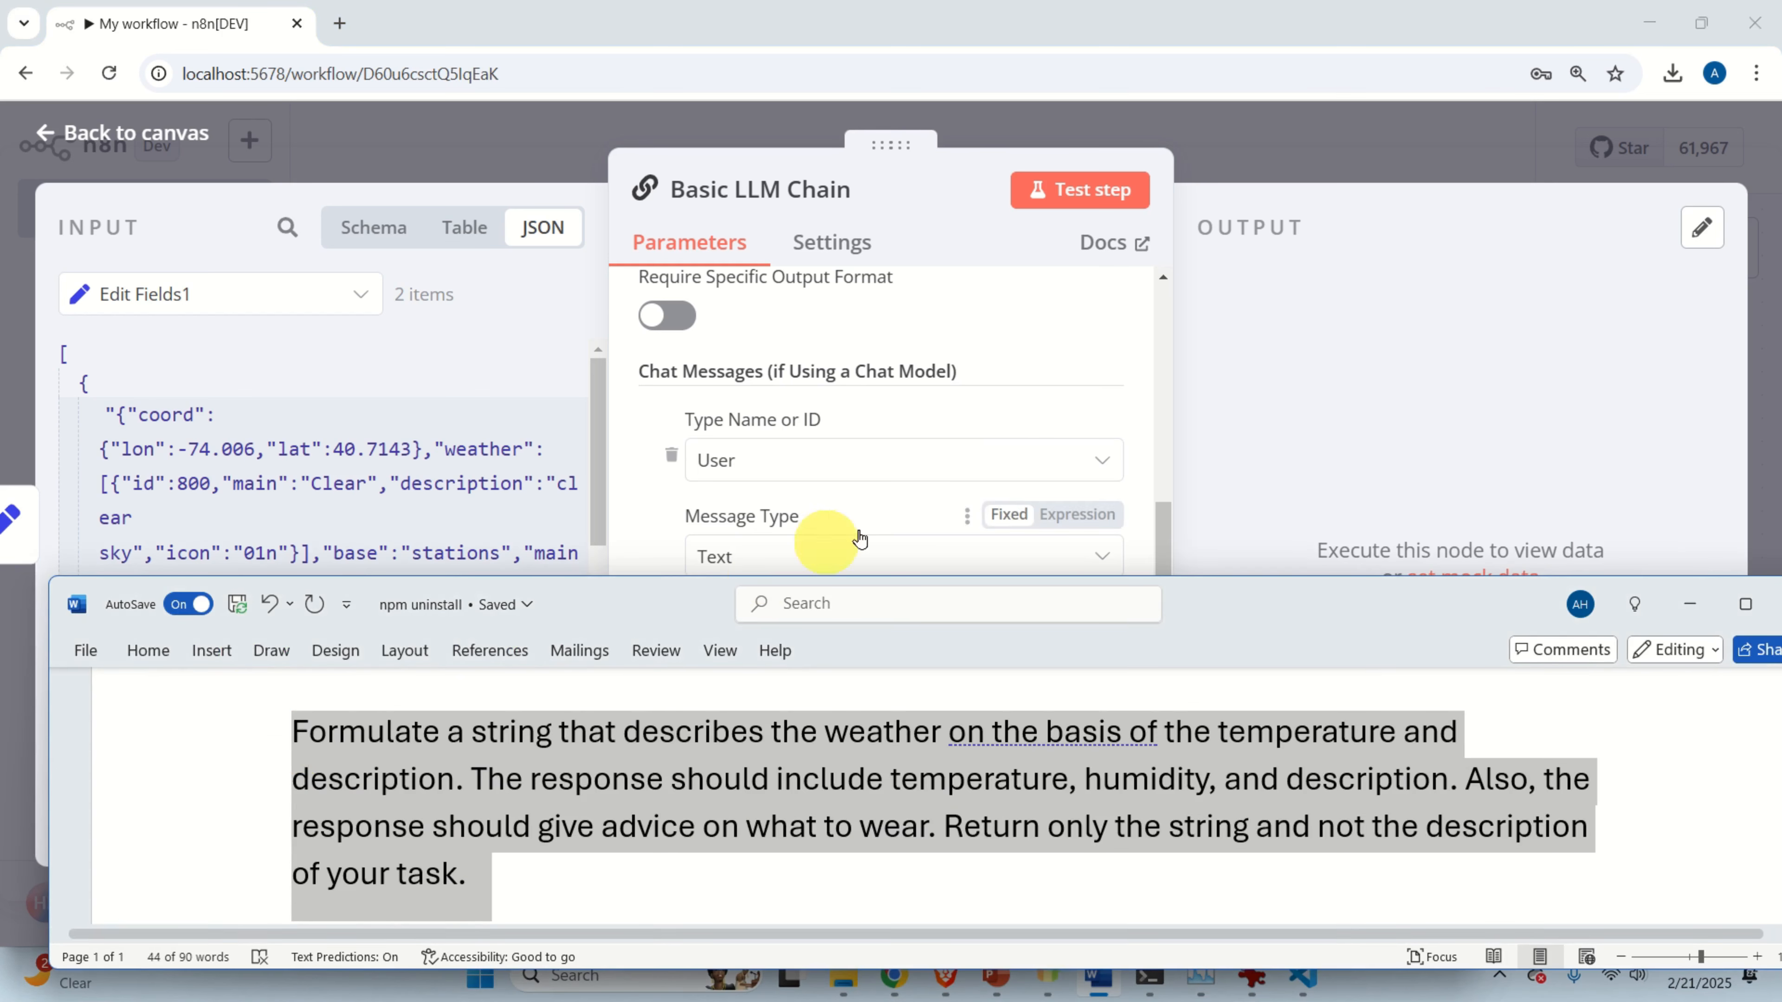
pyautogui.click(629, 525)
pyautogui.click(743, 636)
pyautogui.hotkey('ctrl', 'v')
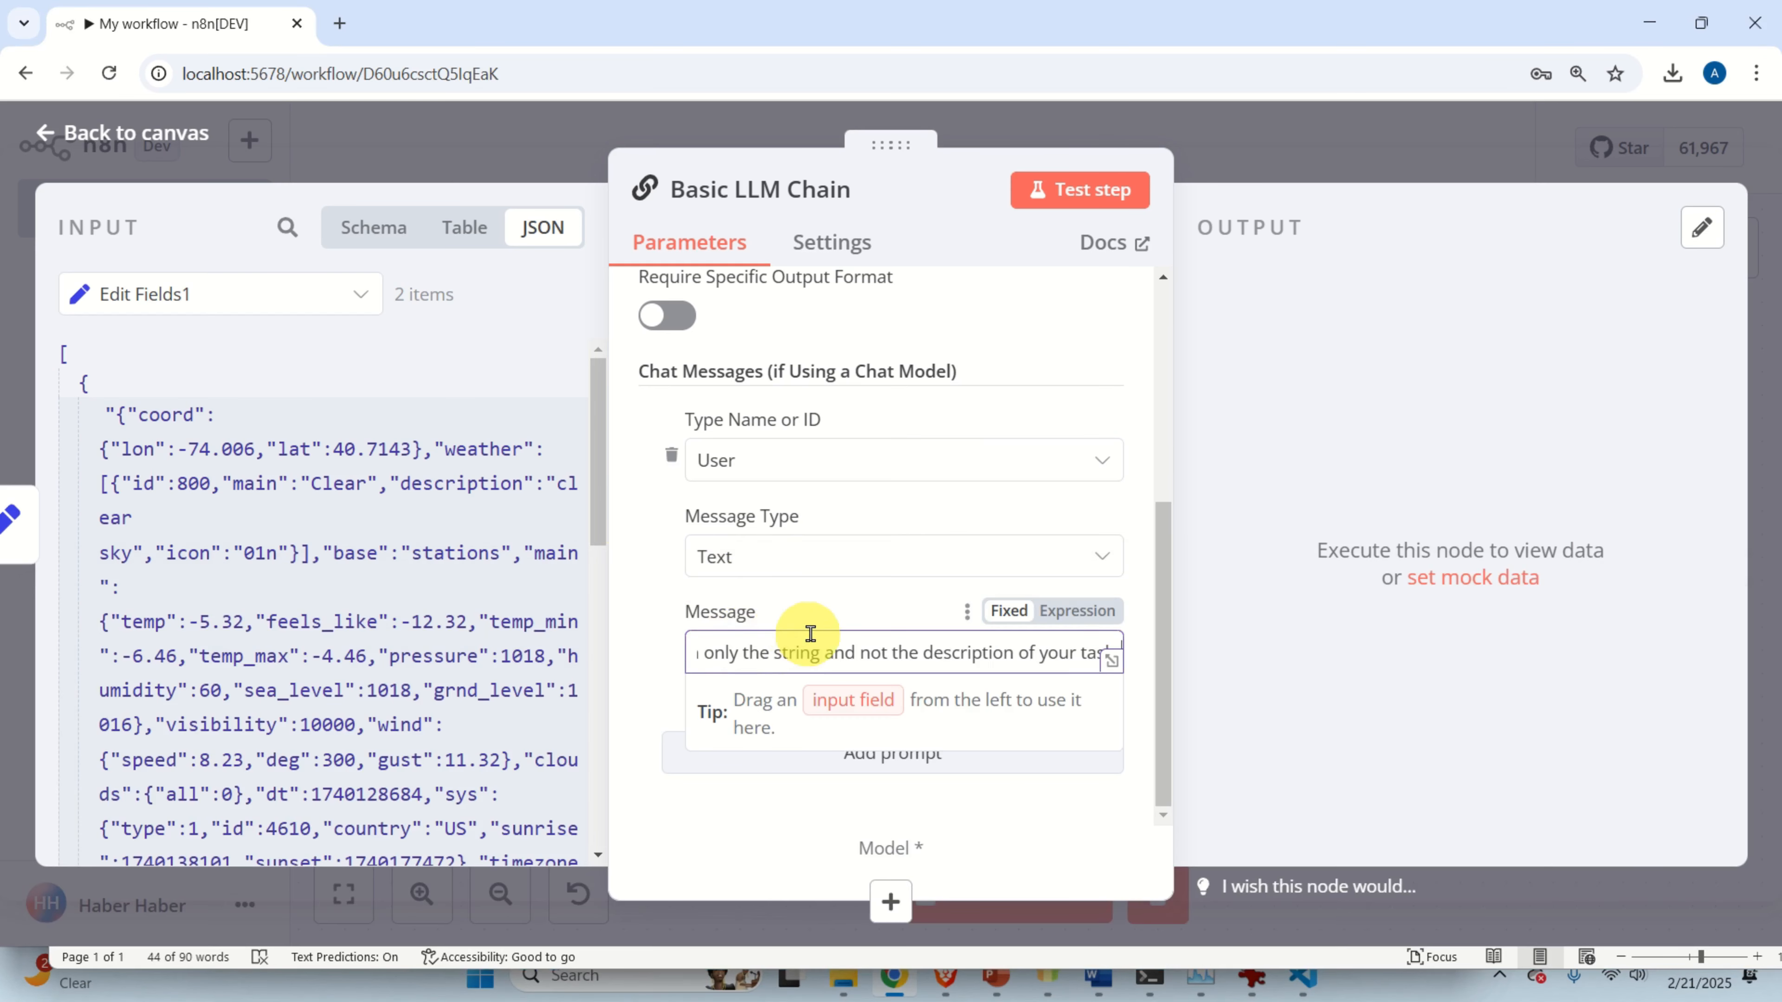
pyautogui.click(1114, 660)
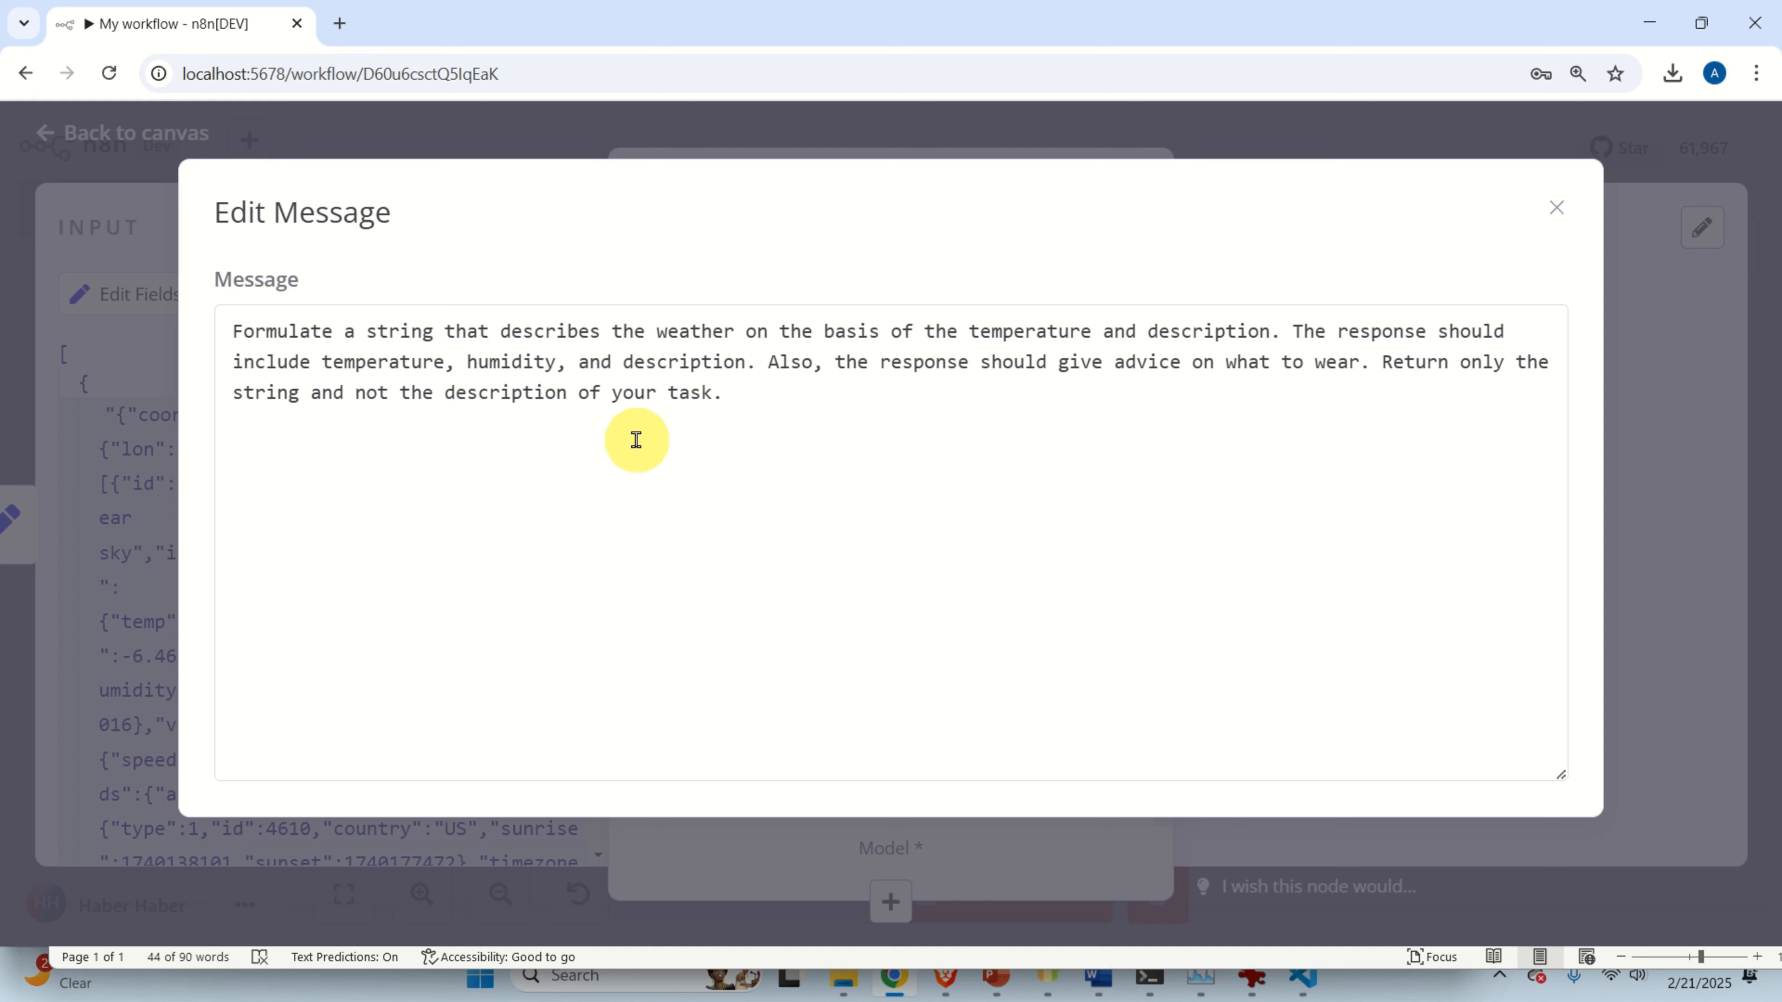
# Recheck the Basic LLM Chain's message prompt in the expanded editor, then close the chain settings.
pyautogui.click(1555, 207)
pyautogui.scroll(5, 768, 518)
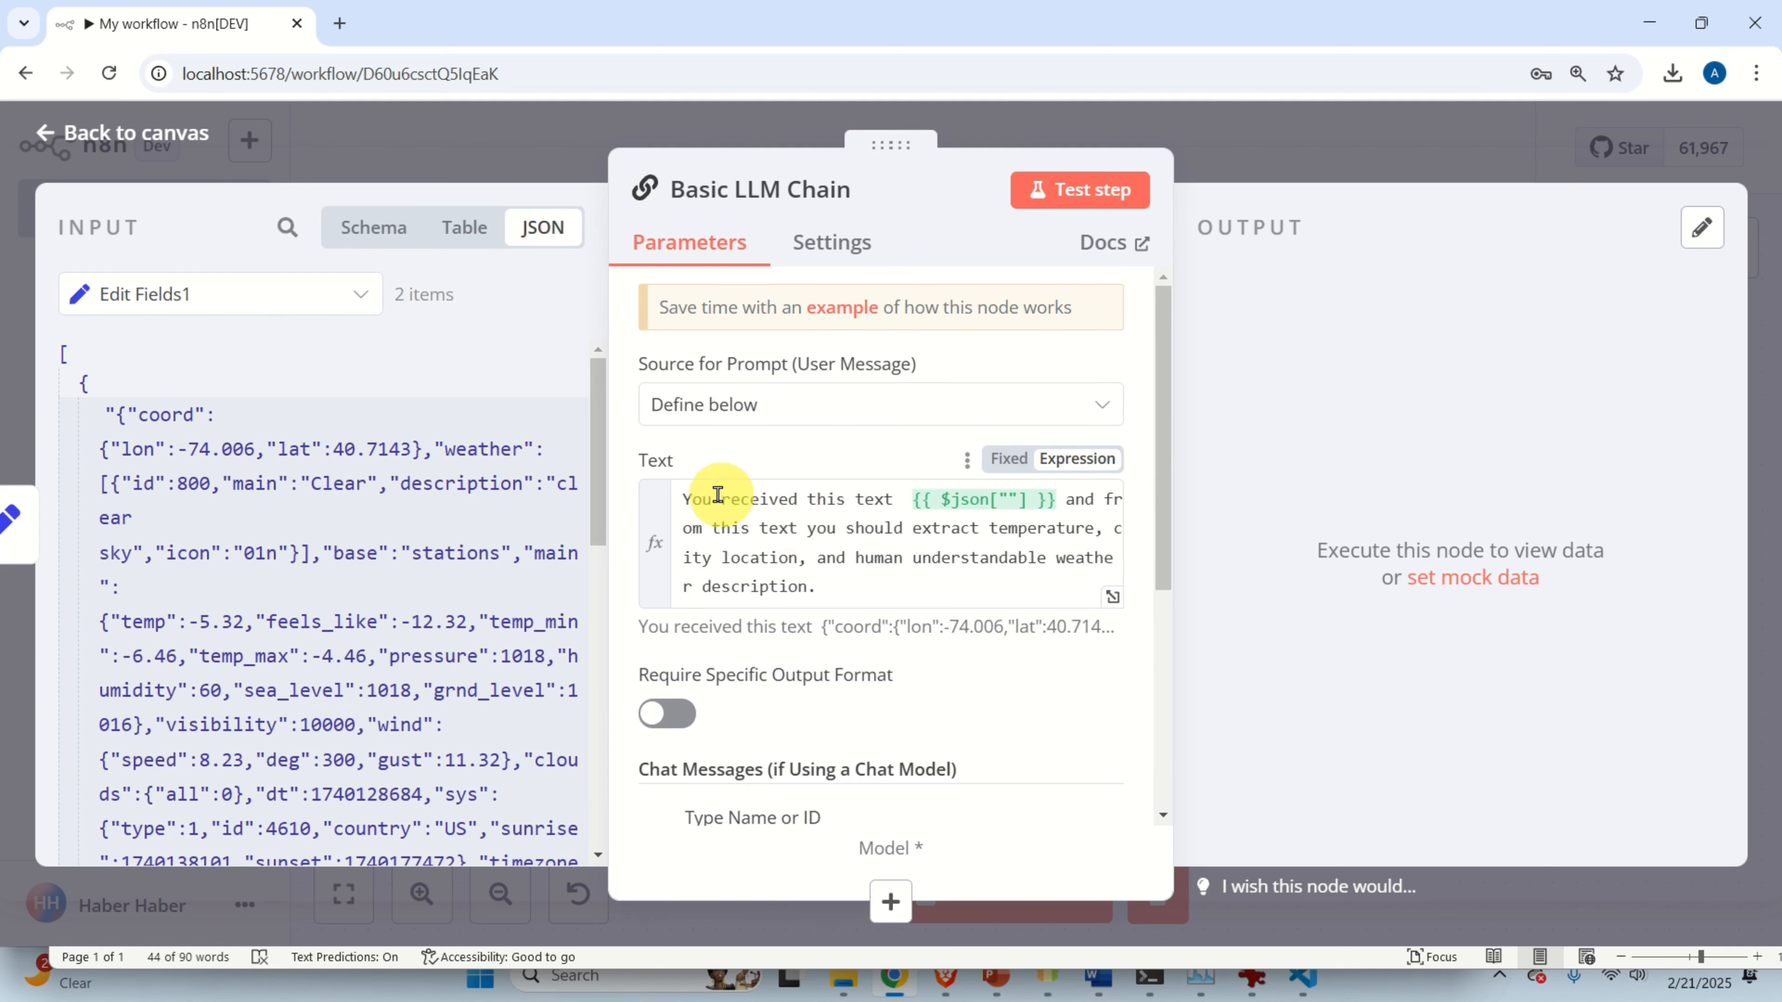
pyautogui.scroll(-3, 1028, 569)
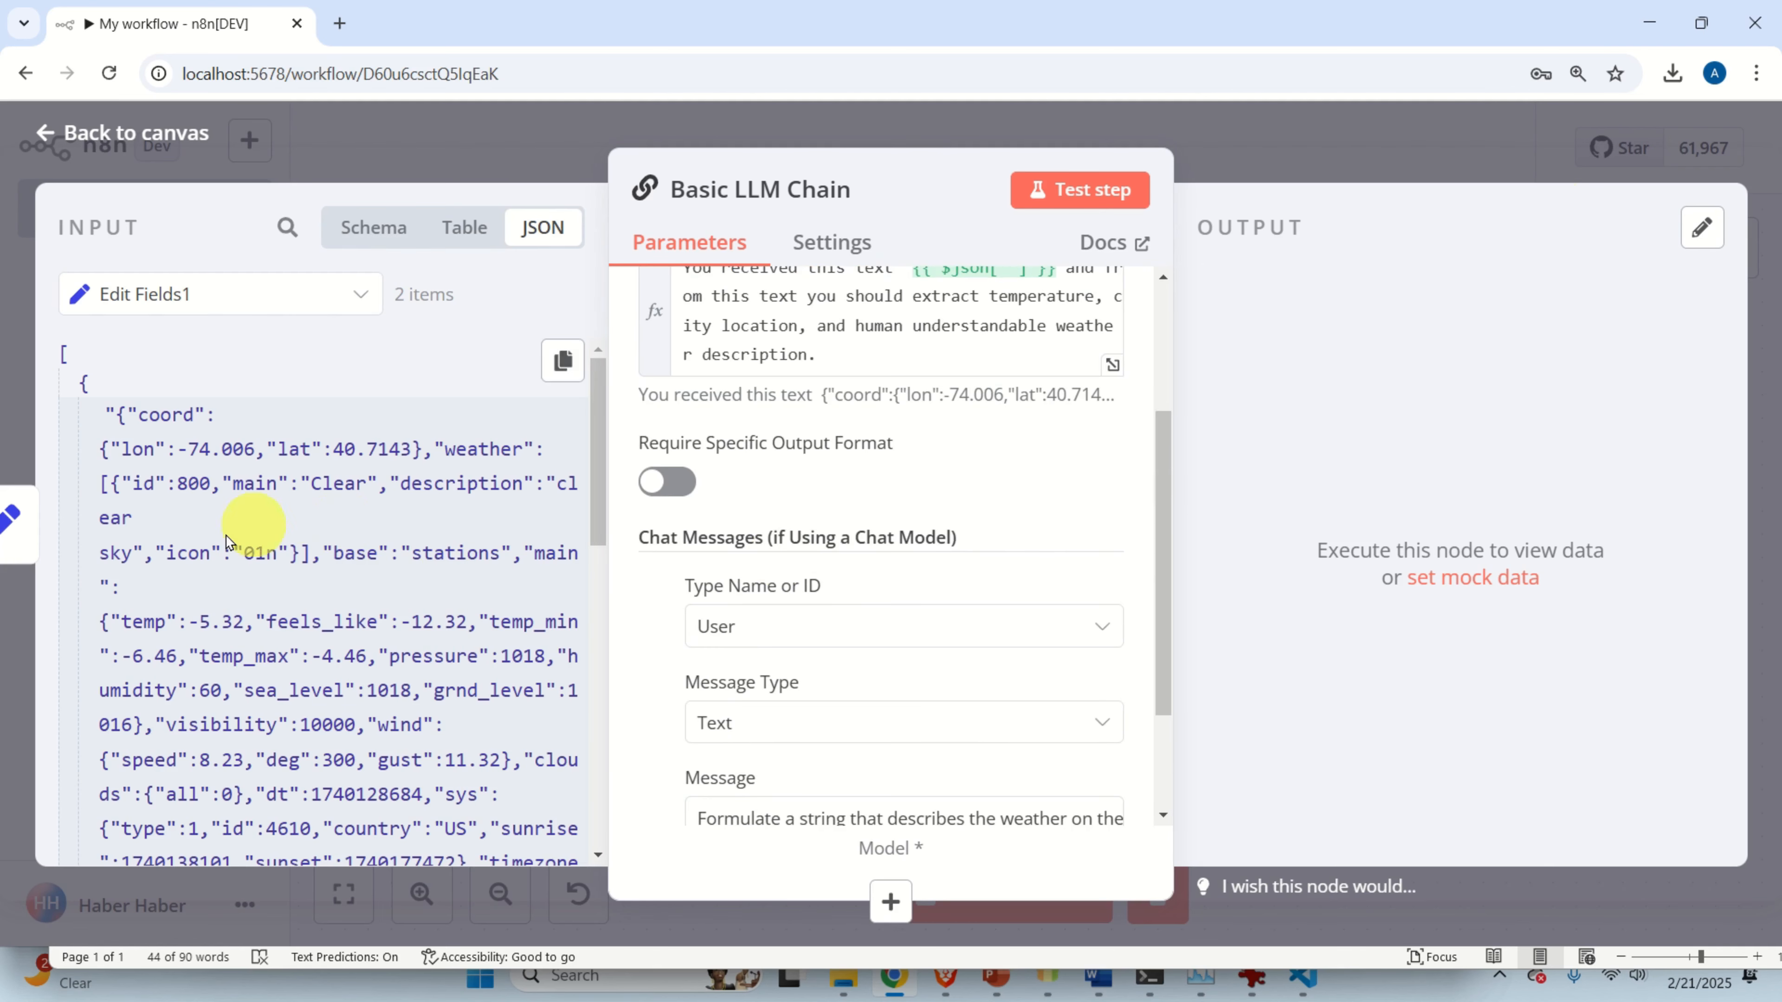
pyautogui.scroll(-2, 783, 536)
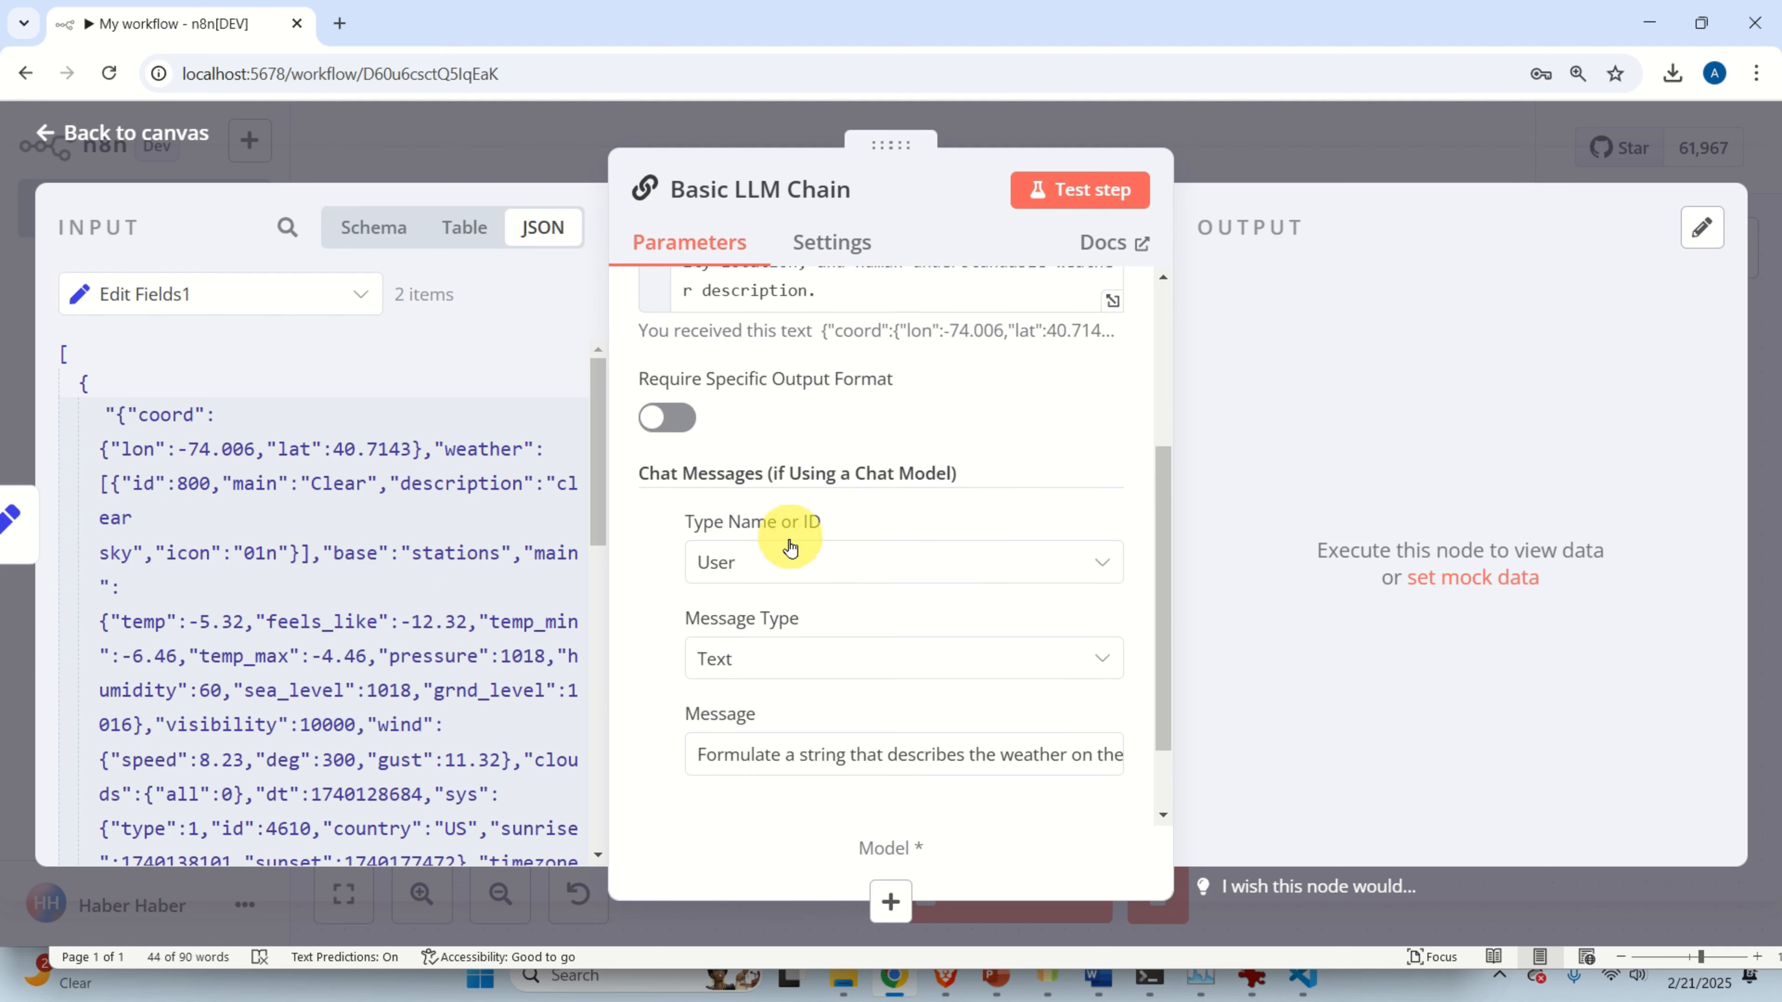
pyautogui.click(1110, 667)
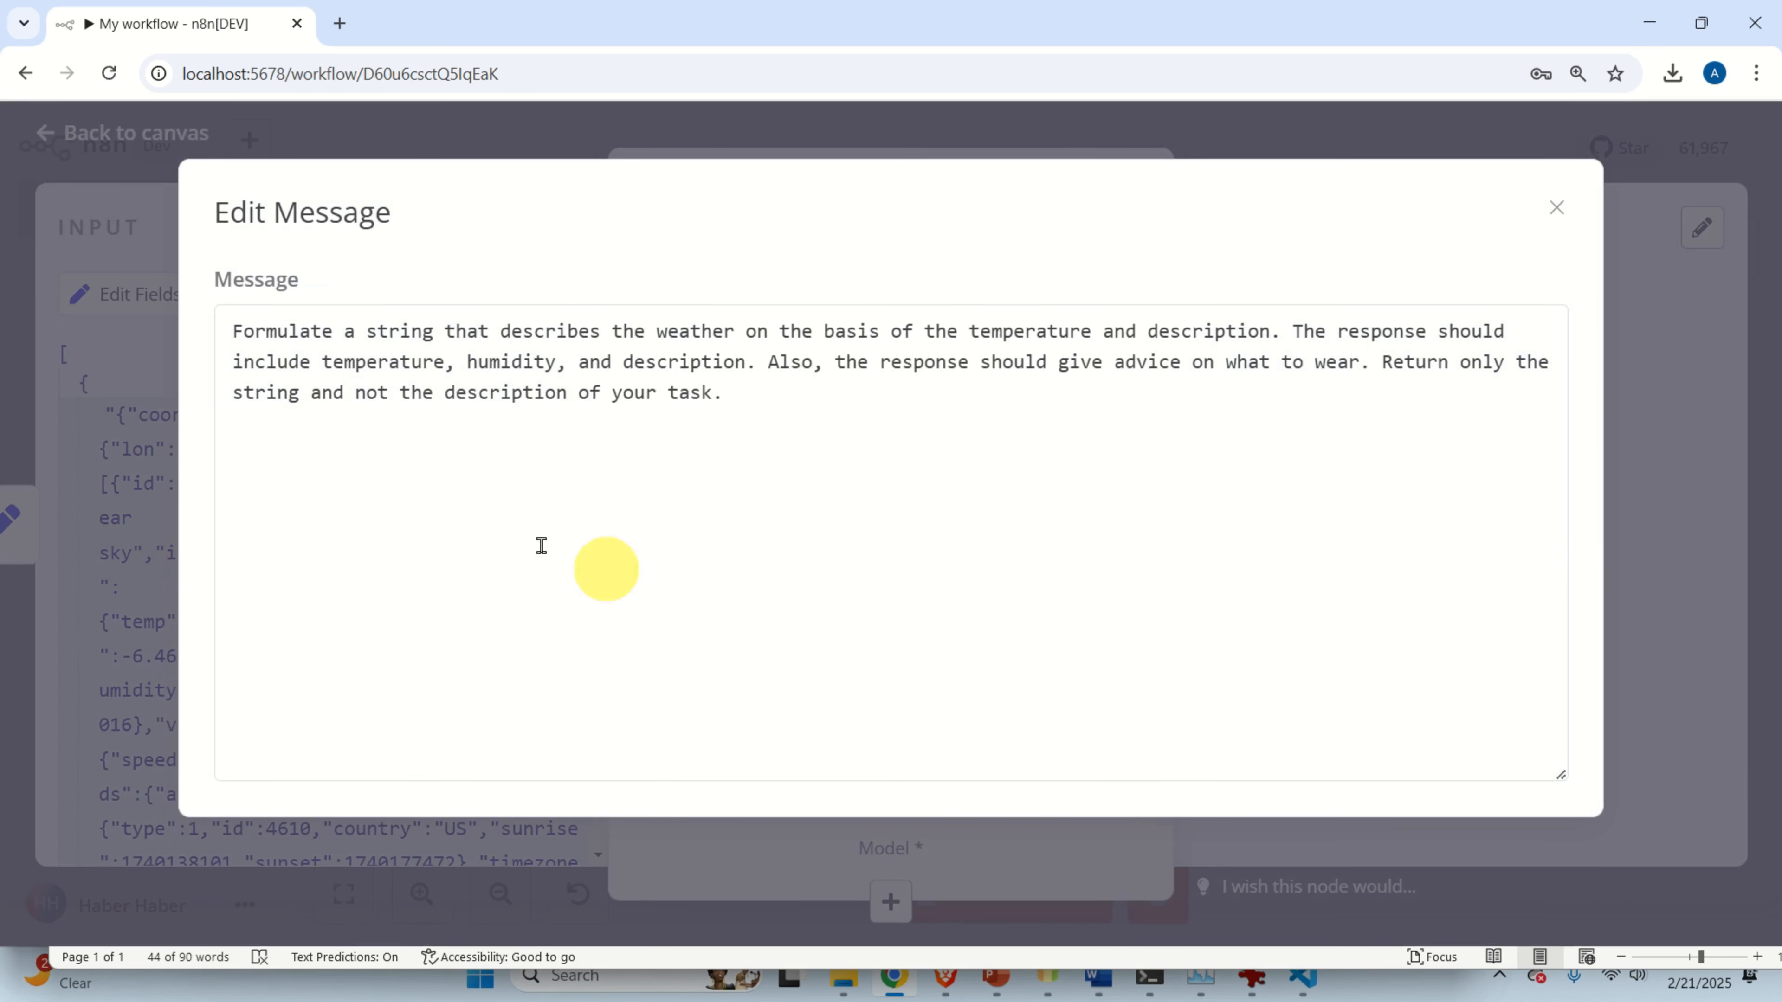
pyautogui.click(1554, 209)
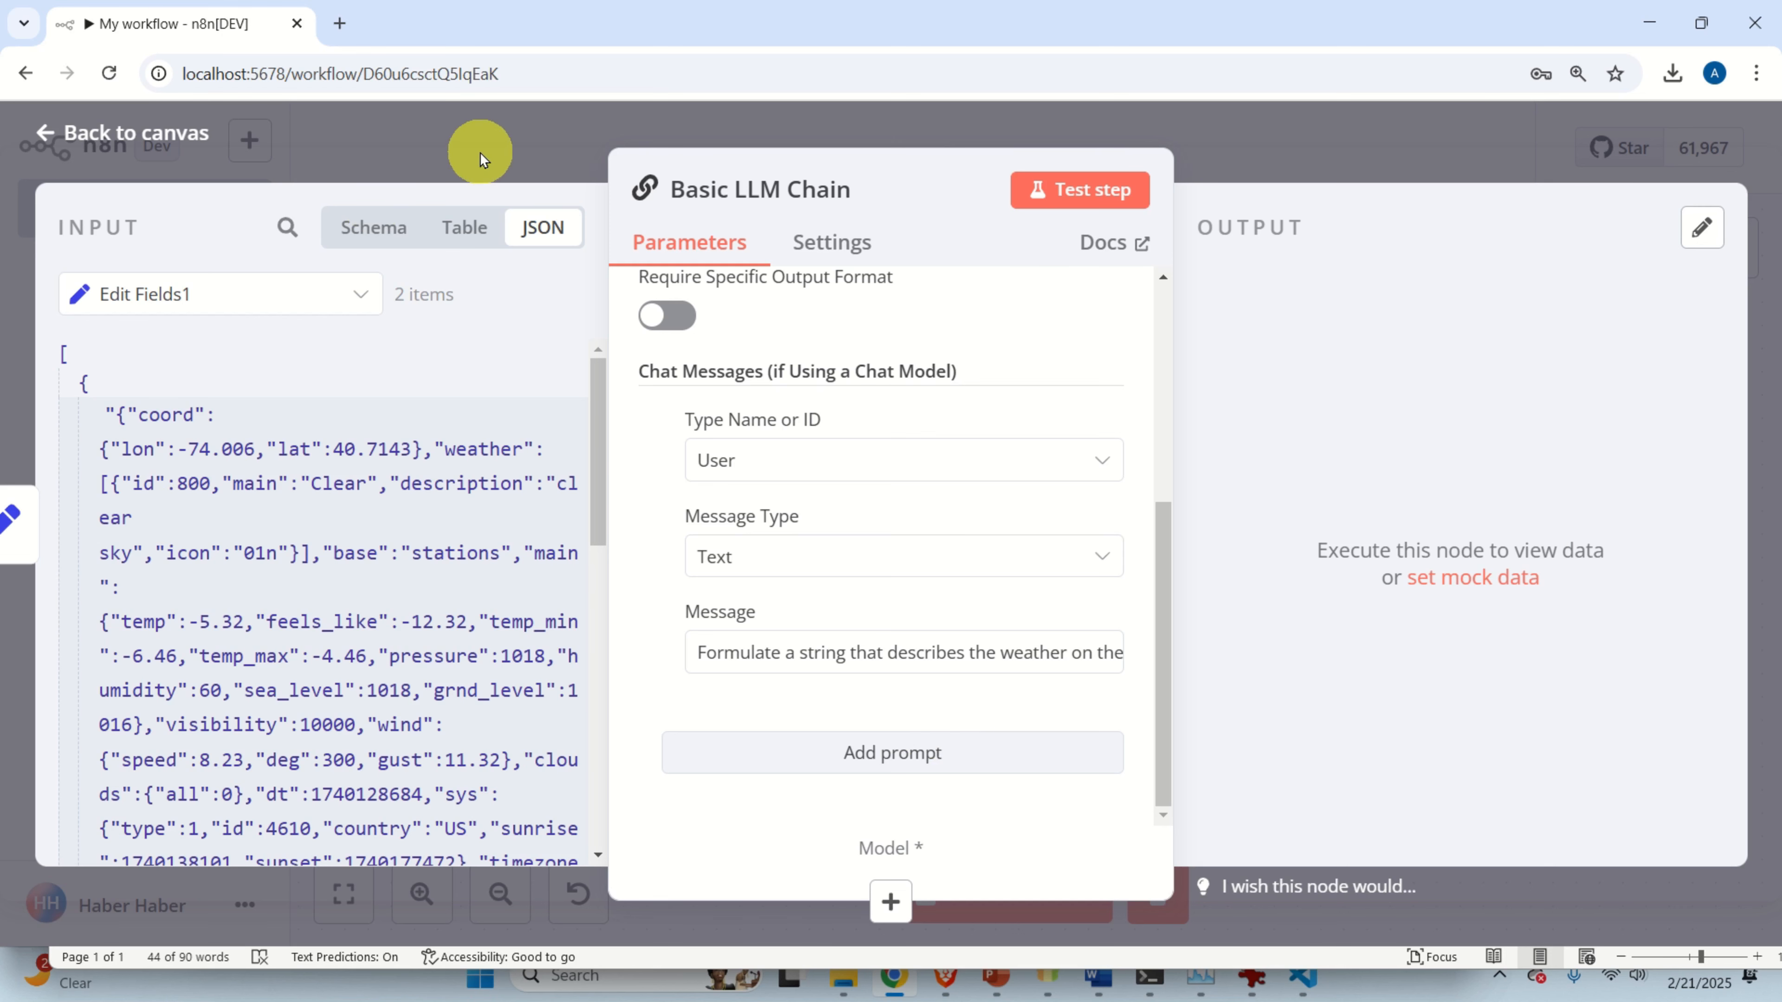
pyautogui.click(130, 139)
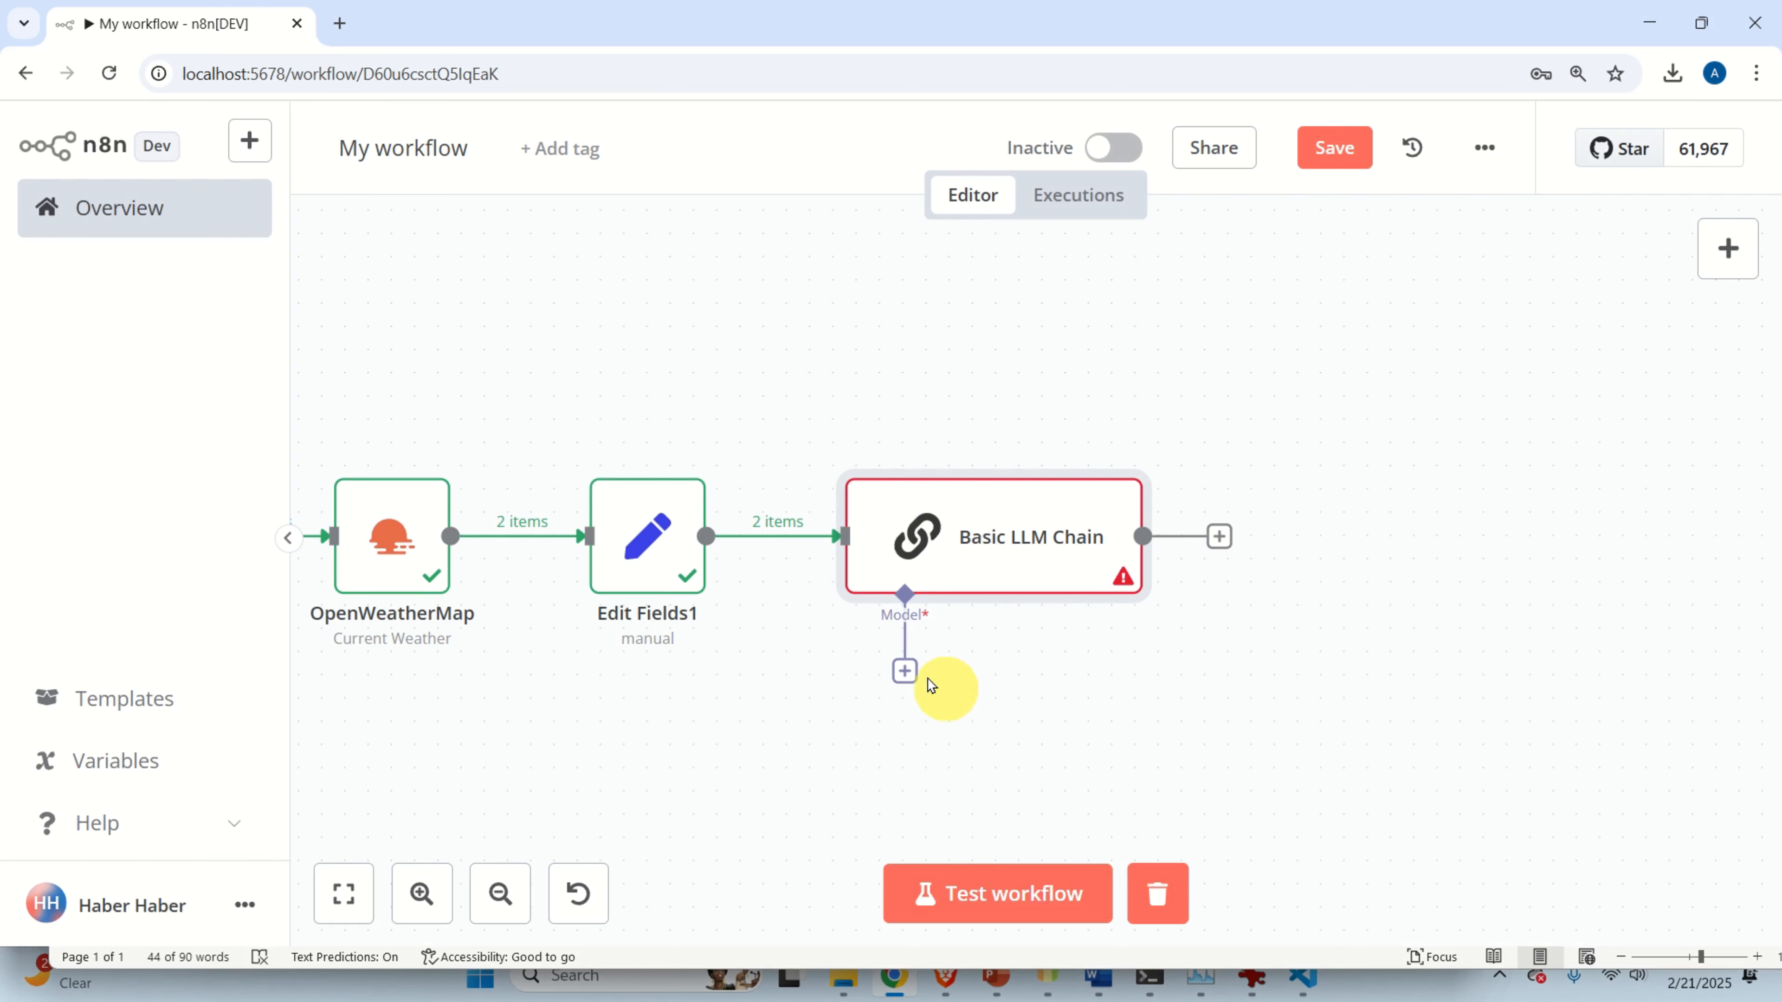
# Add a language model to the Basic LLM Chain's Model input, searching for 'olla'.
pyautogui.click(906, 672)
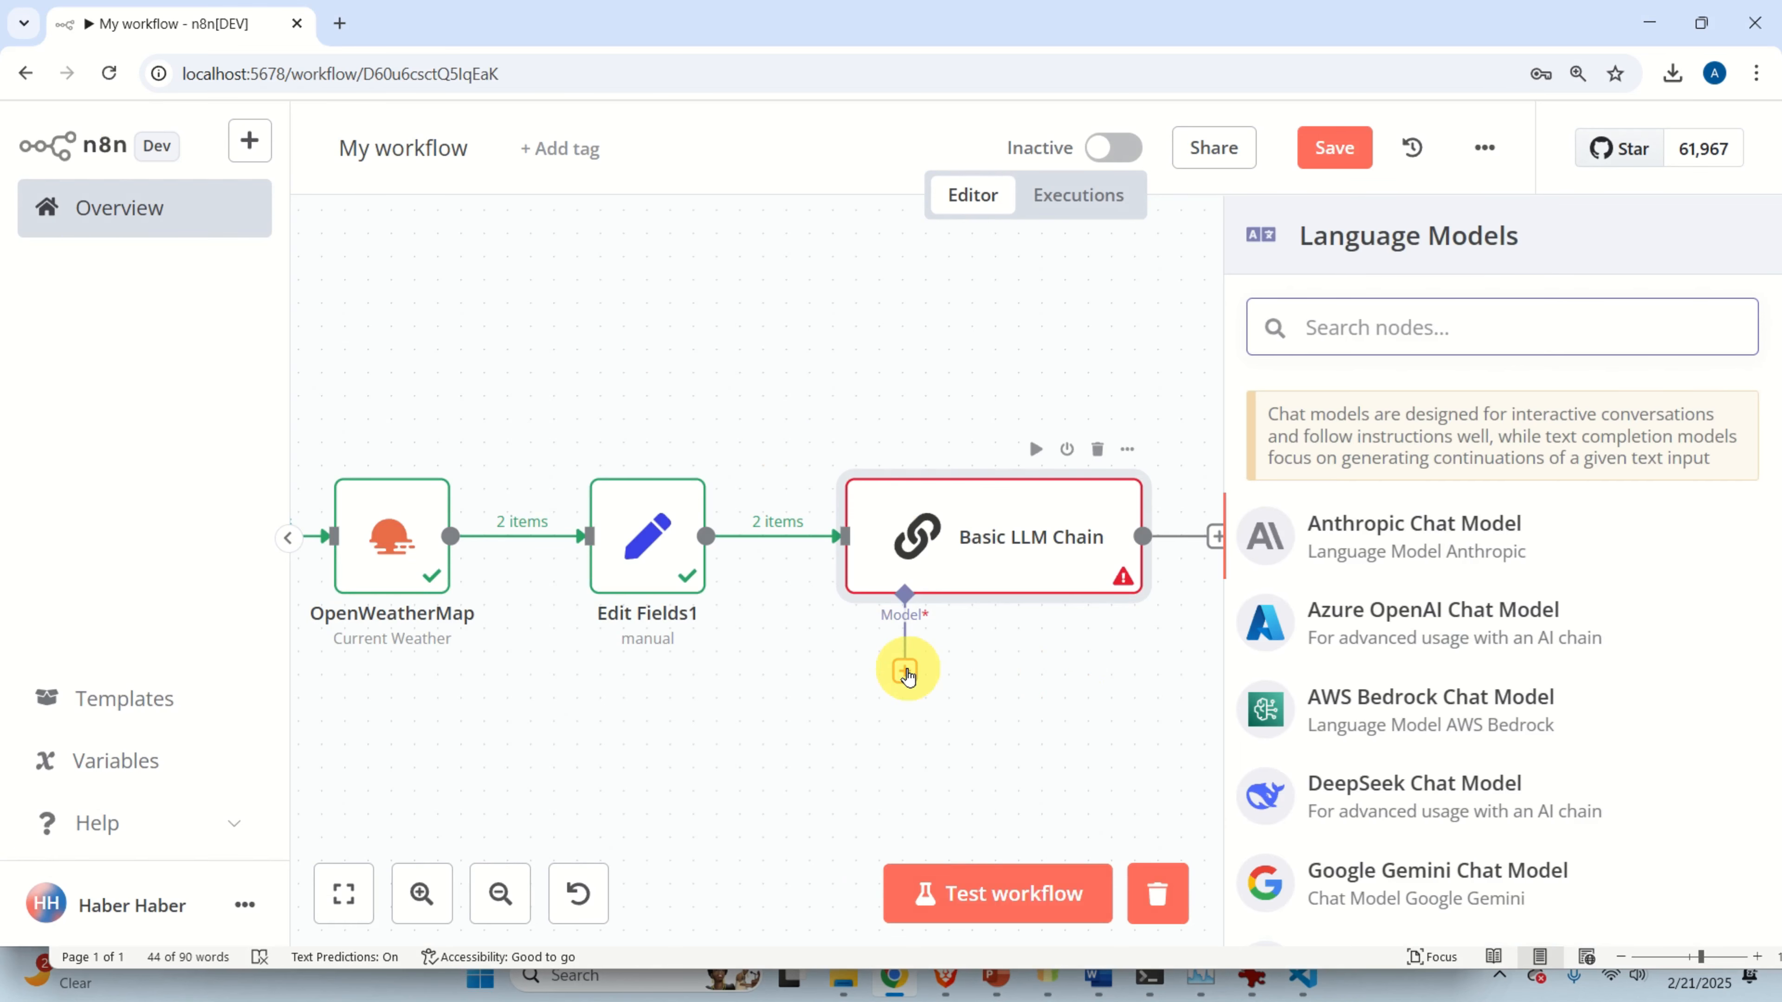
pyautogui.write('o')
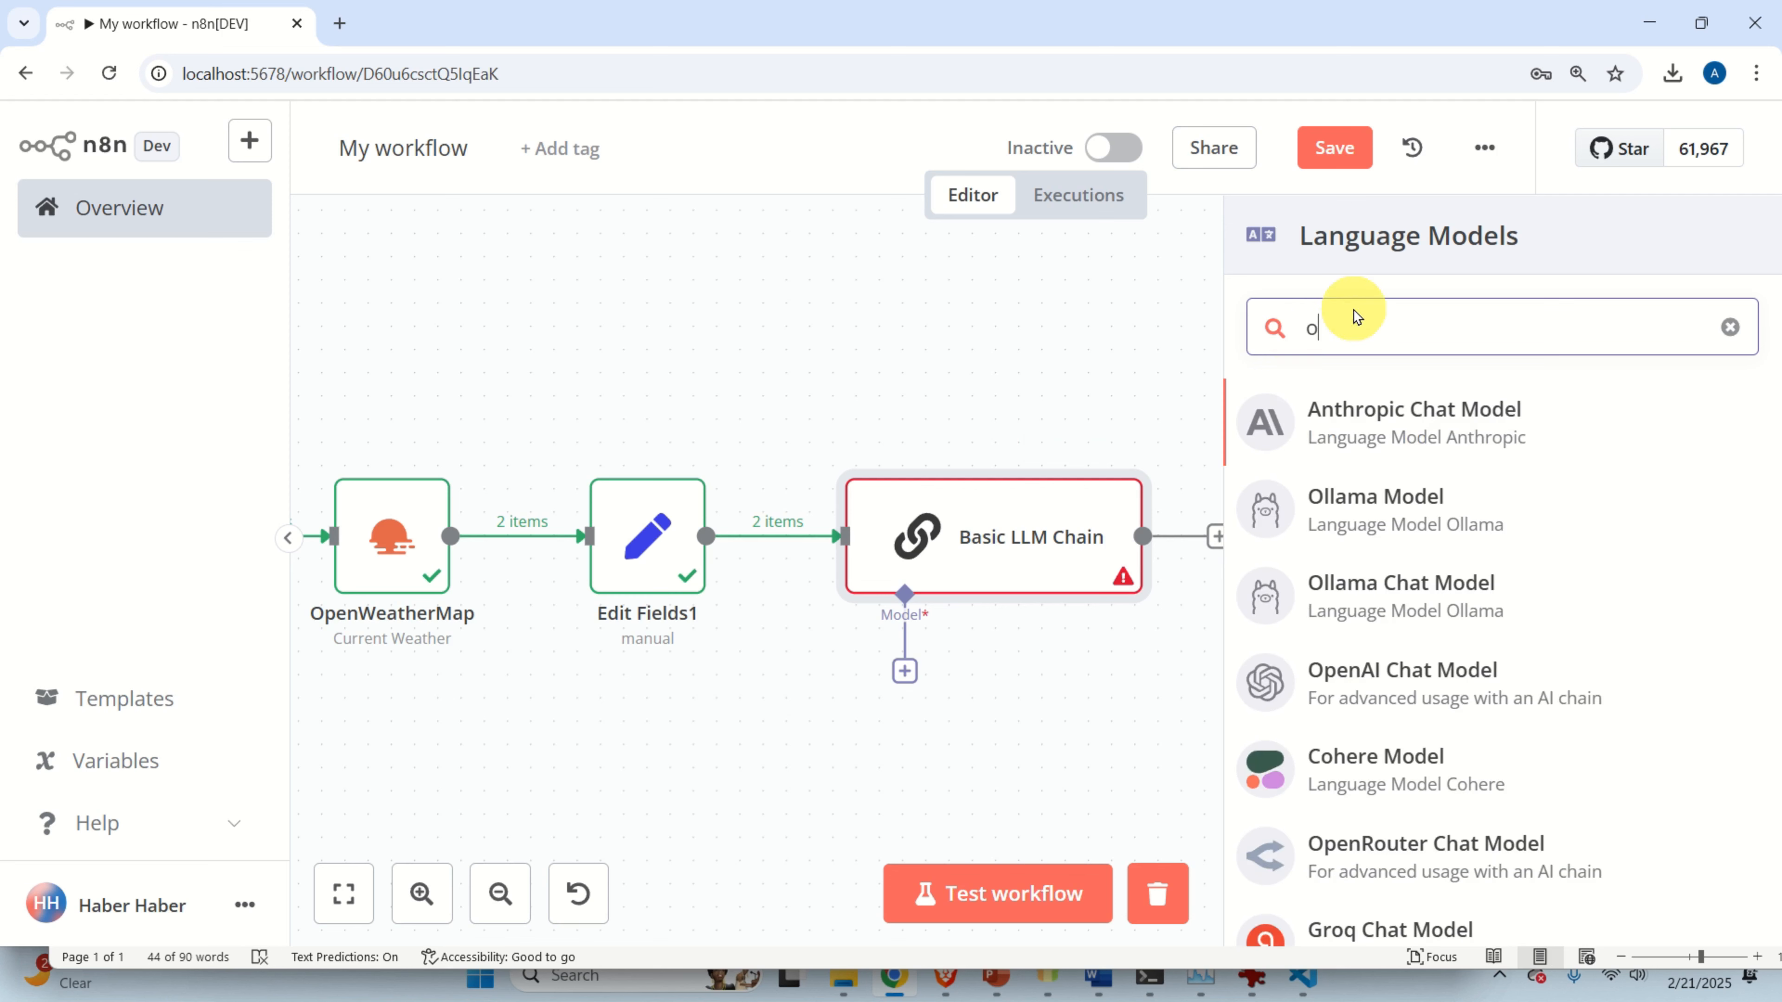
pyautogui.write('llama')
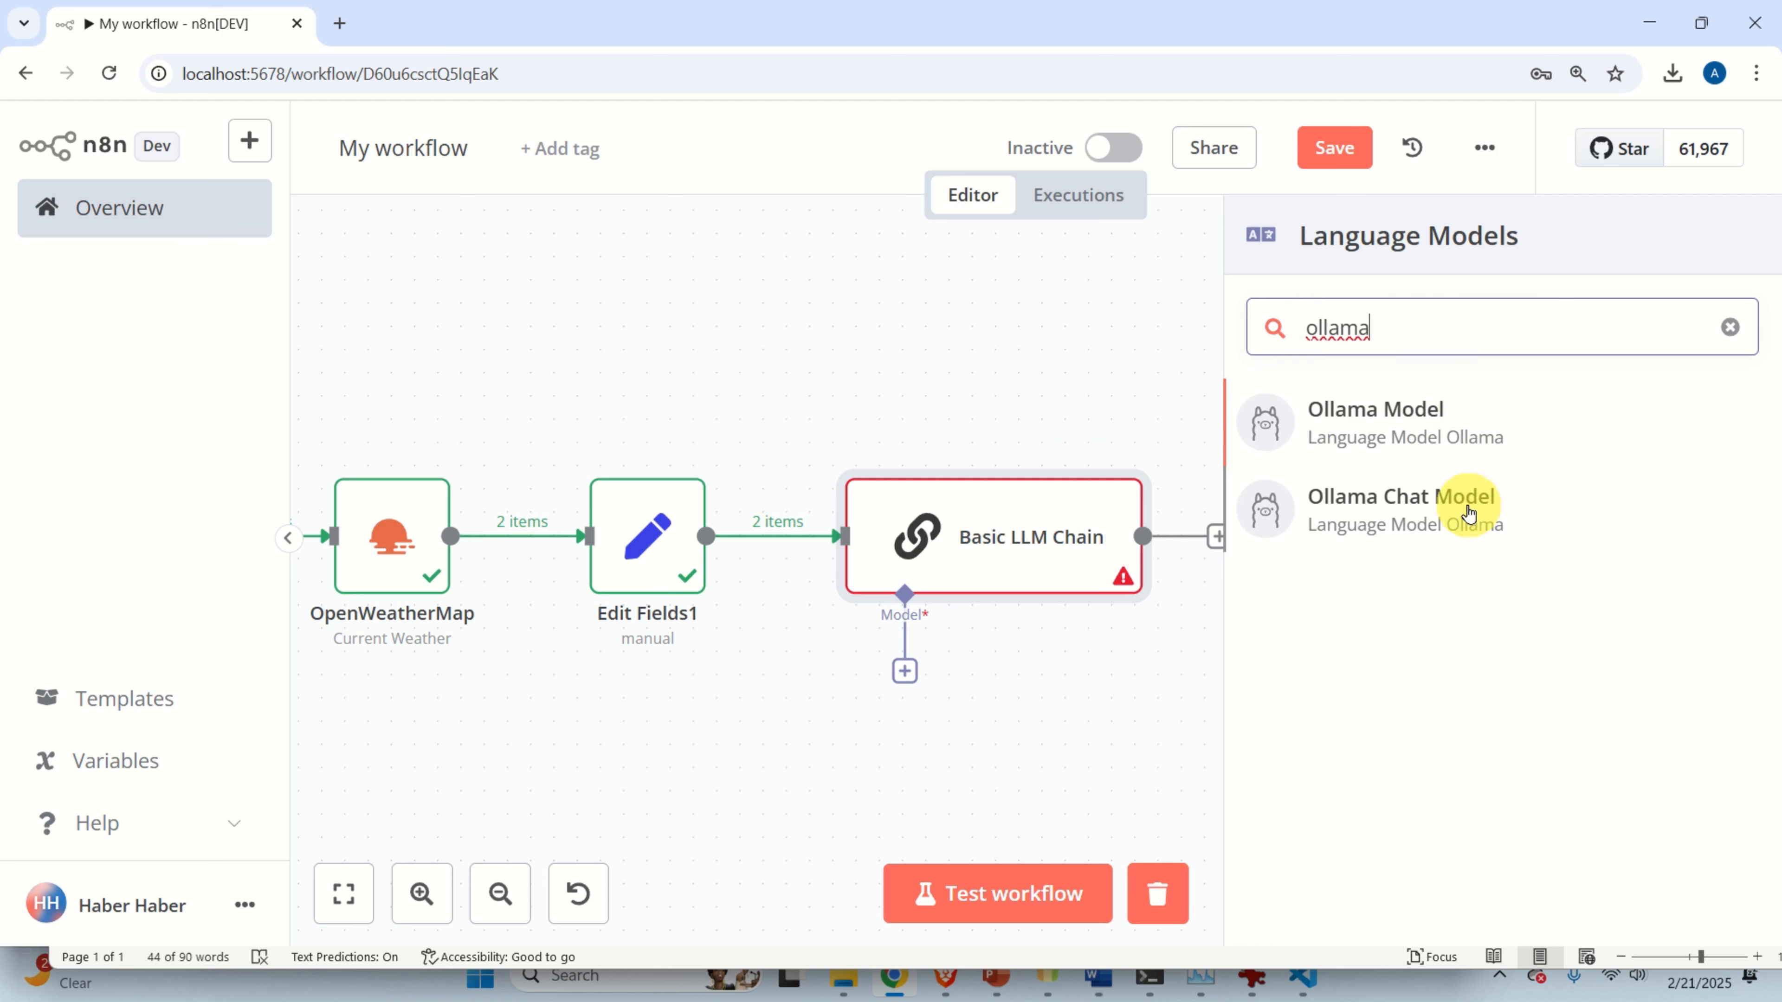
# Attach an Ollama Chat Model to the chain and start a new Ollama credential.
pyautogui.click(1400, 516)
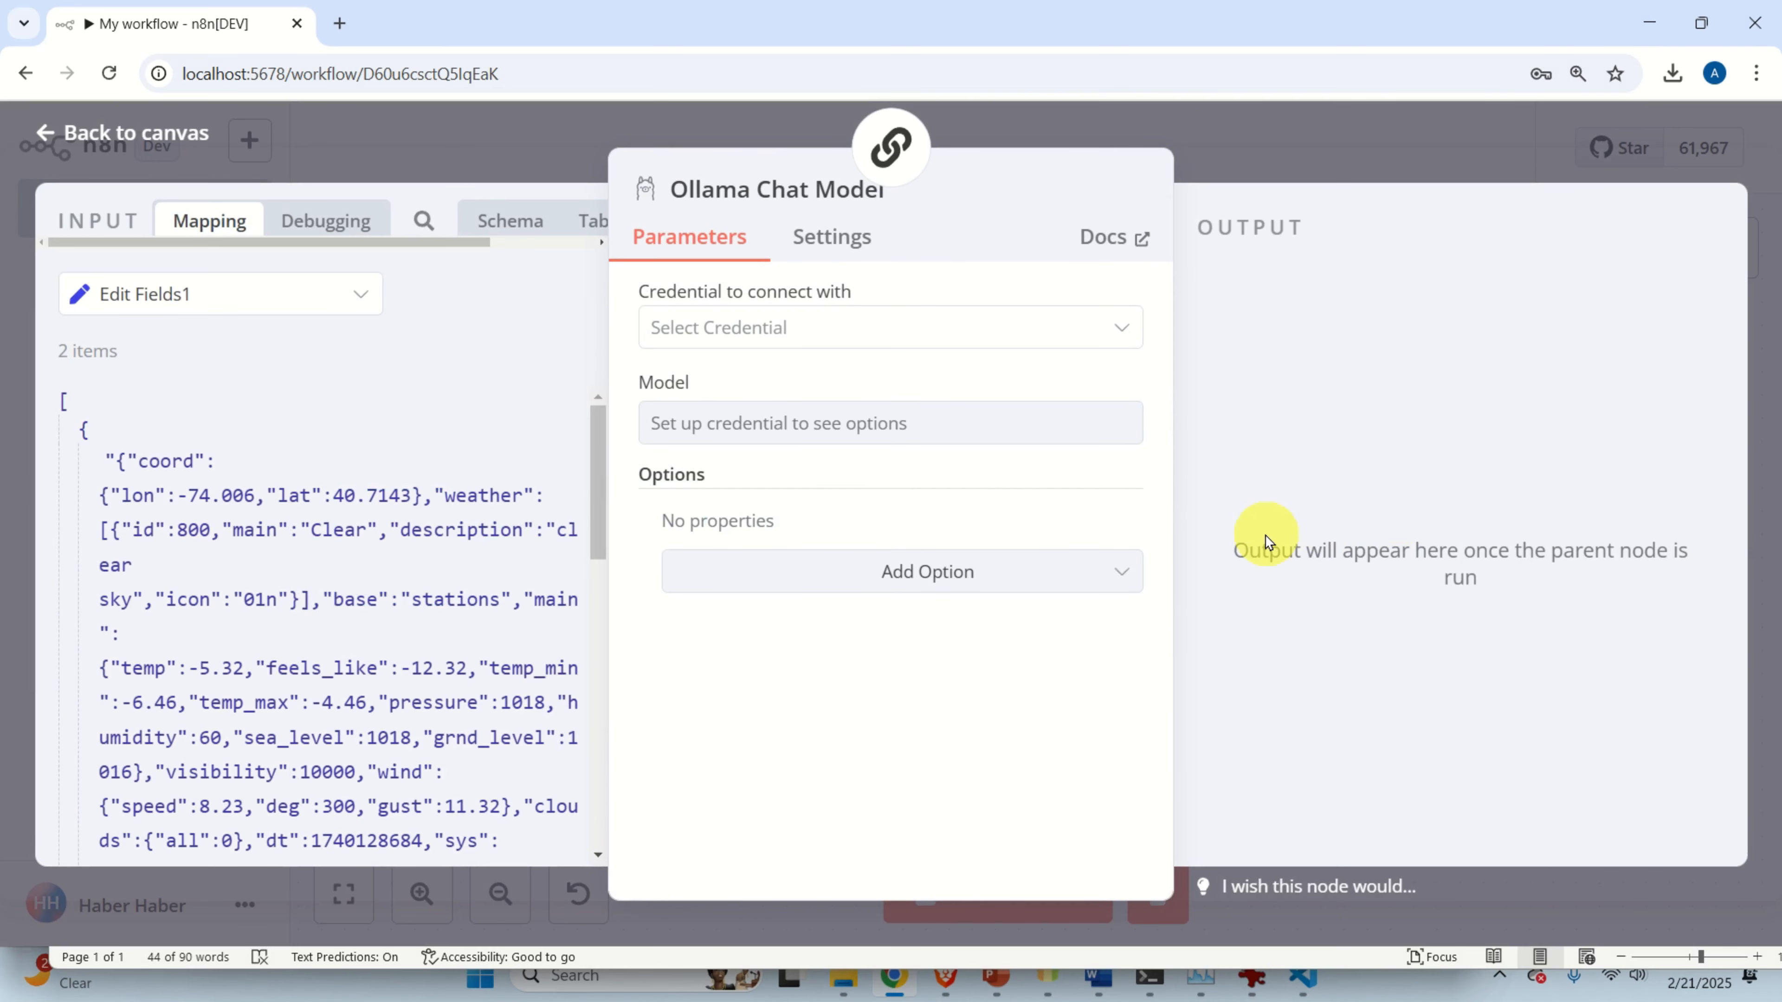
pyautogui.click(867, 342)
pyautogui.click(826, 391)
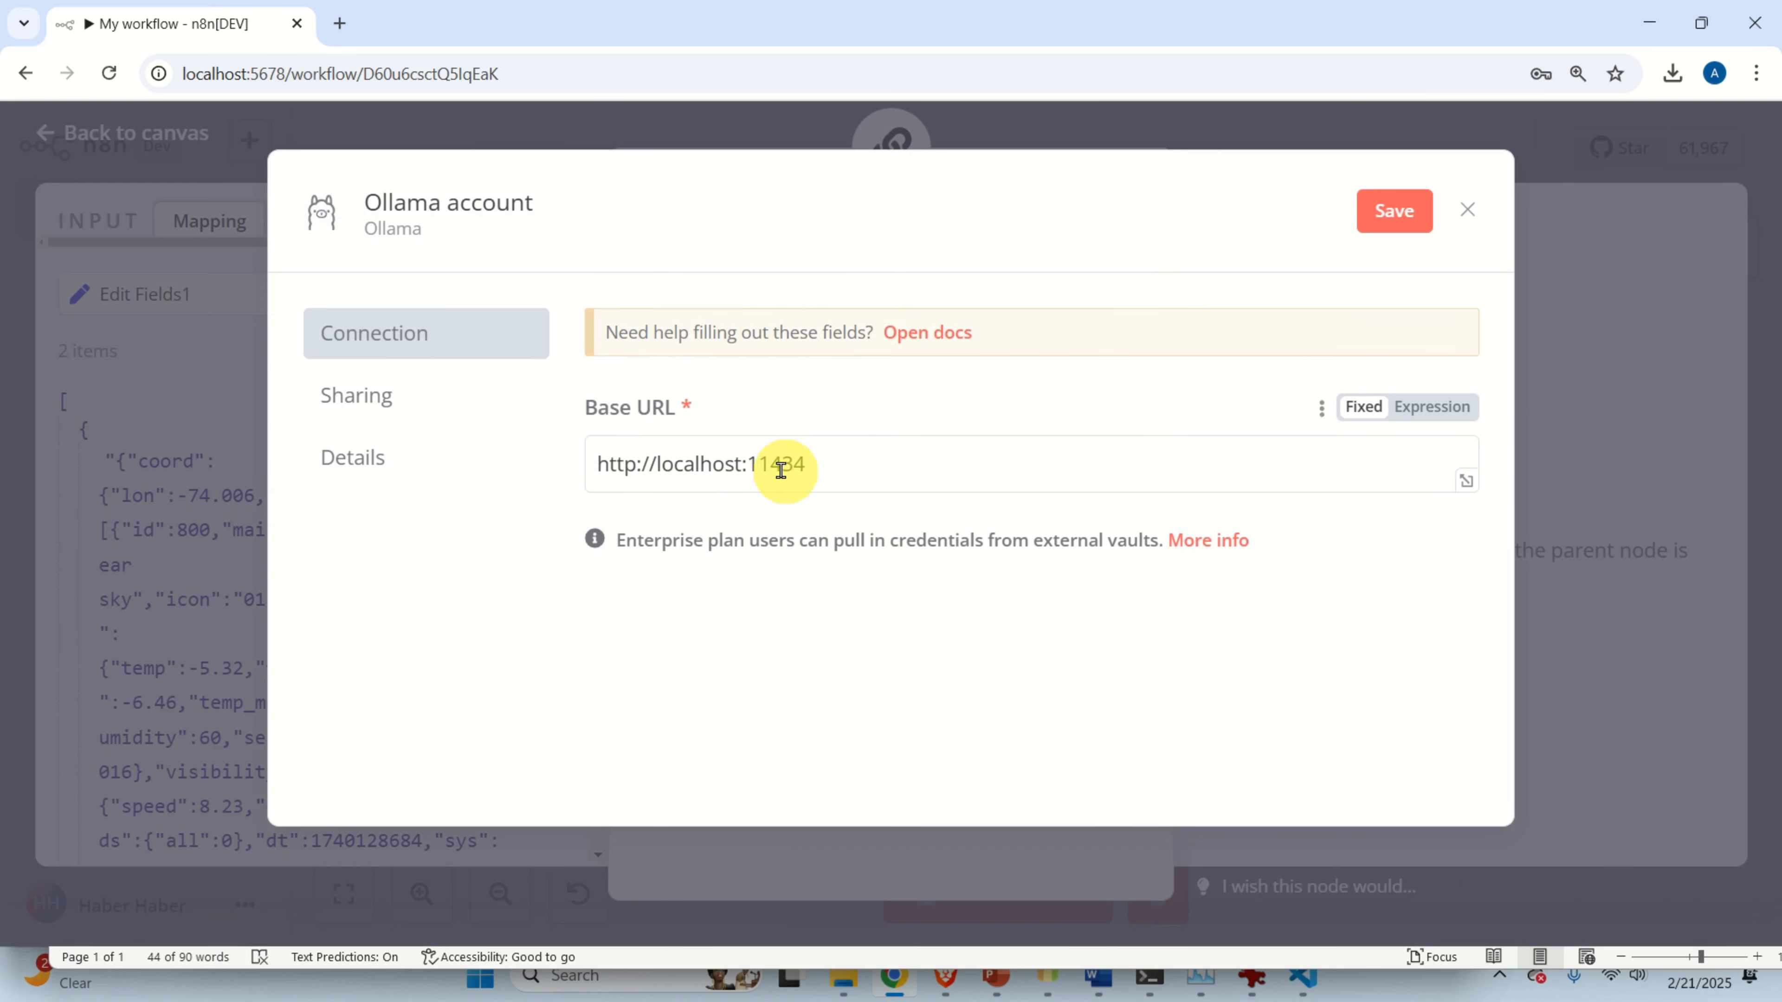
pyautogui.moveTo(800, 461); pyautogui.dragTo(609, 443)
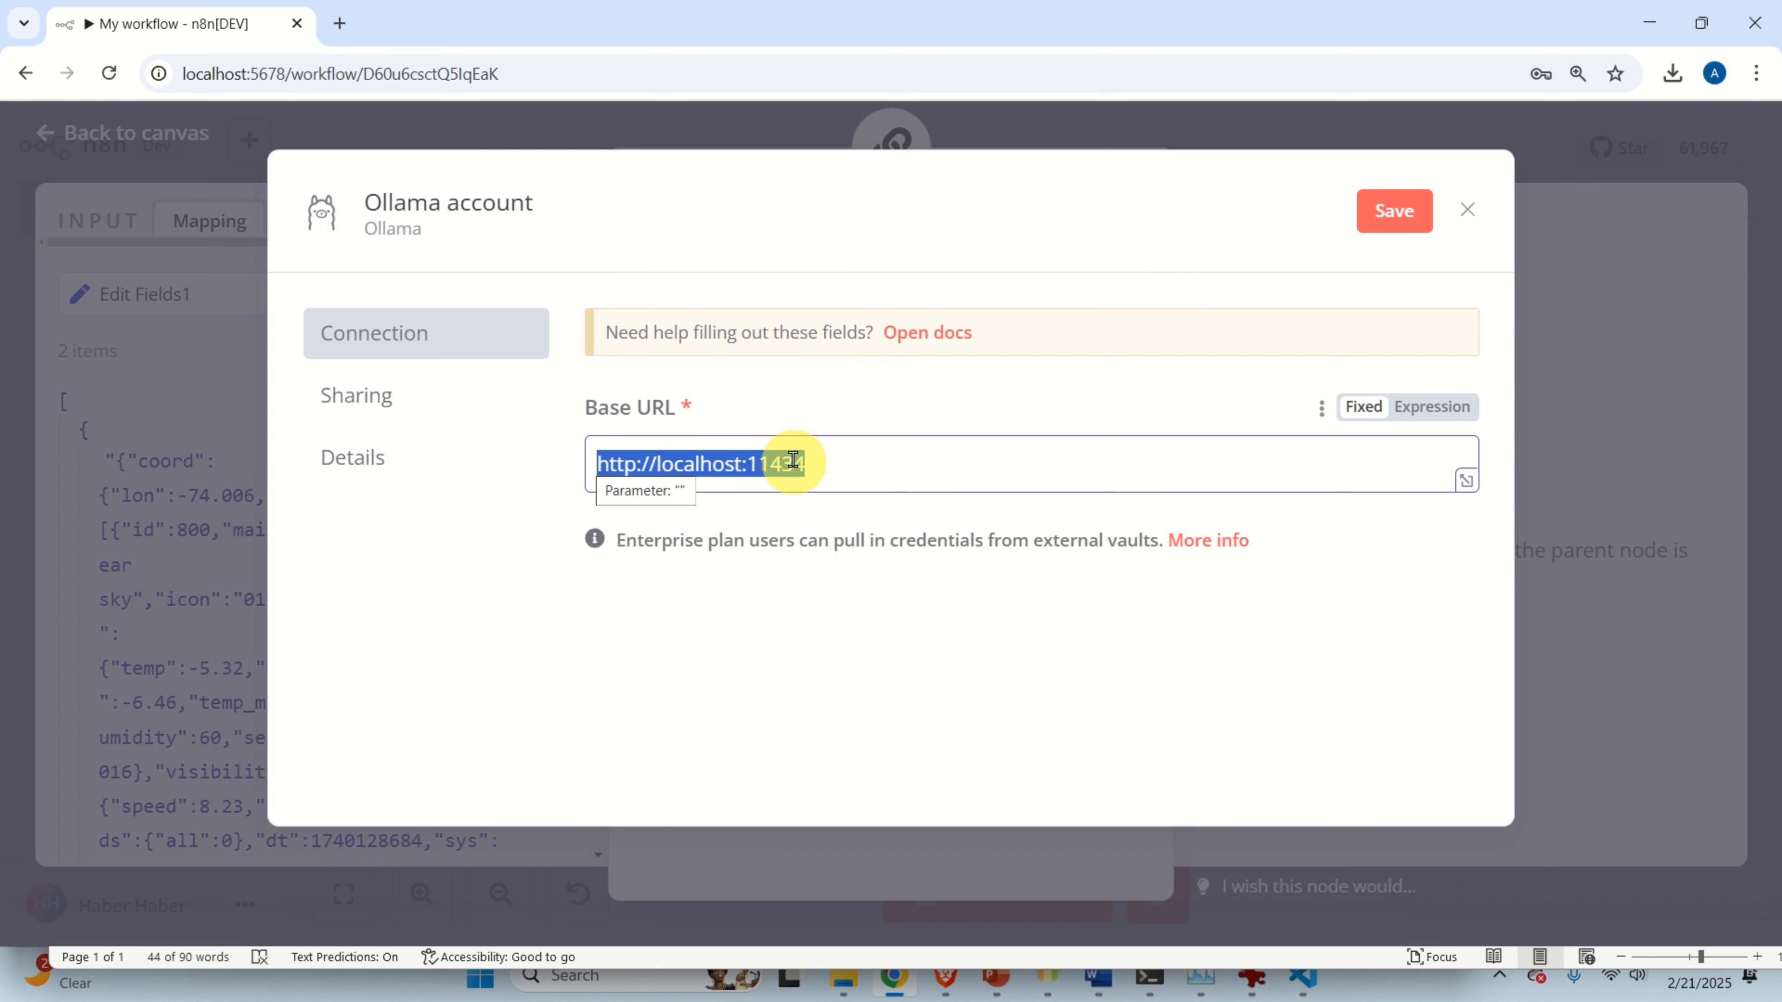
pyautogui.click(1400, 213)
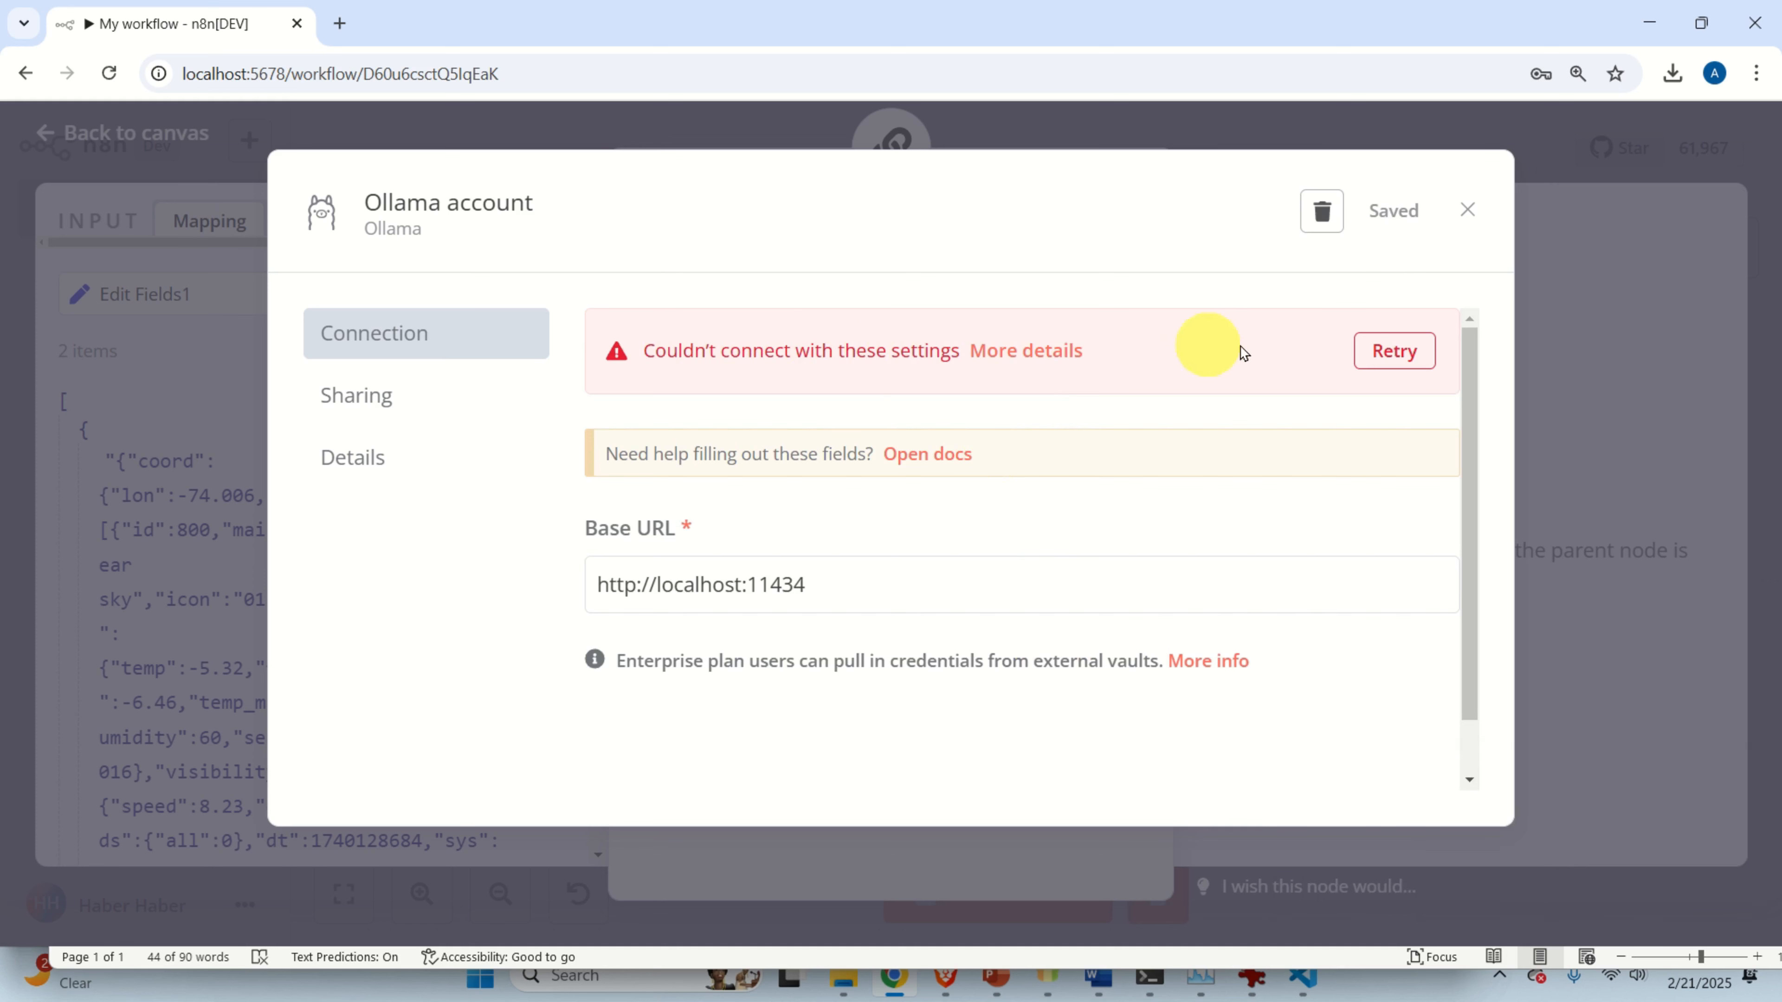
pyautogui.click(1385, 360)
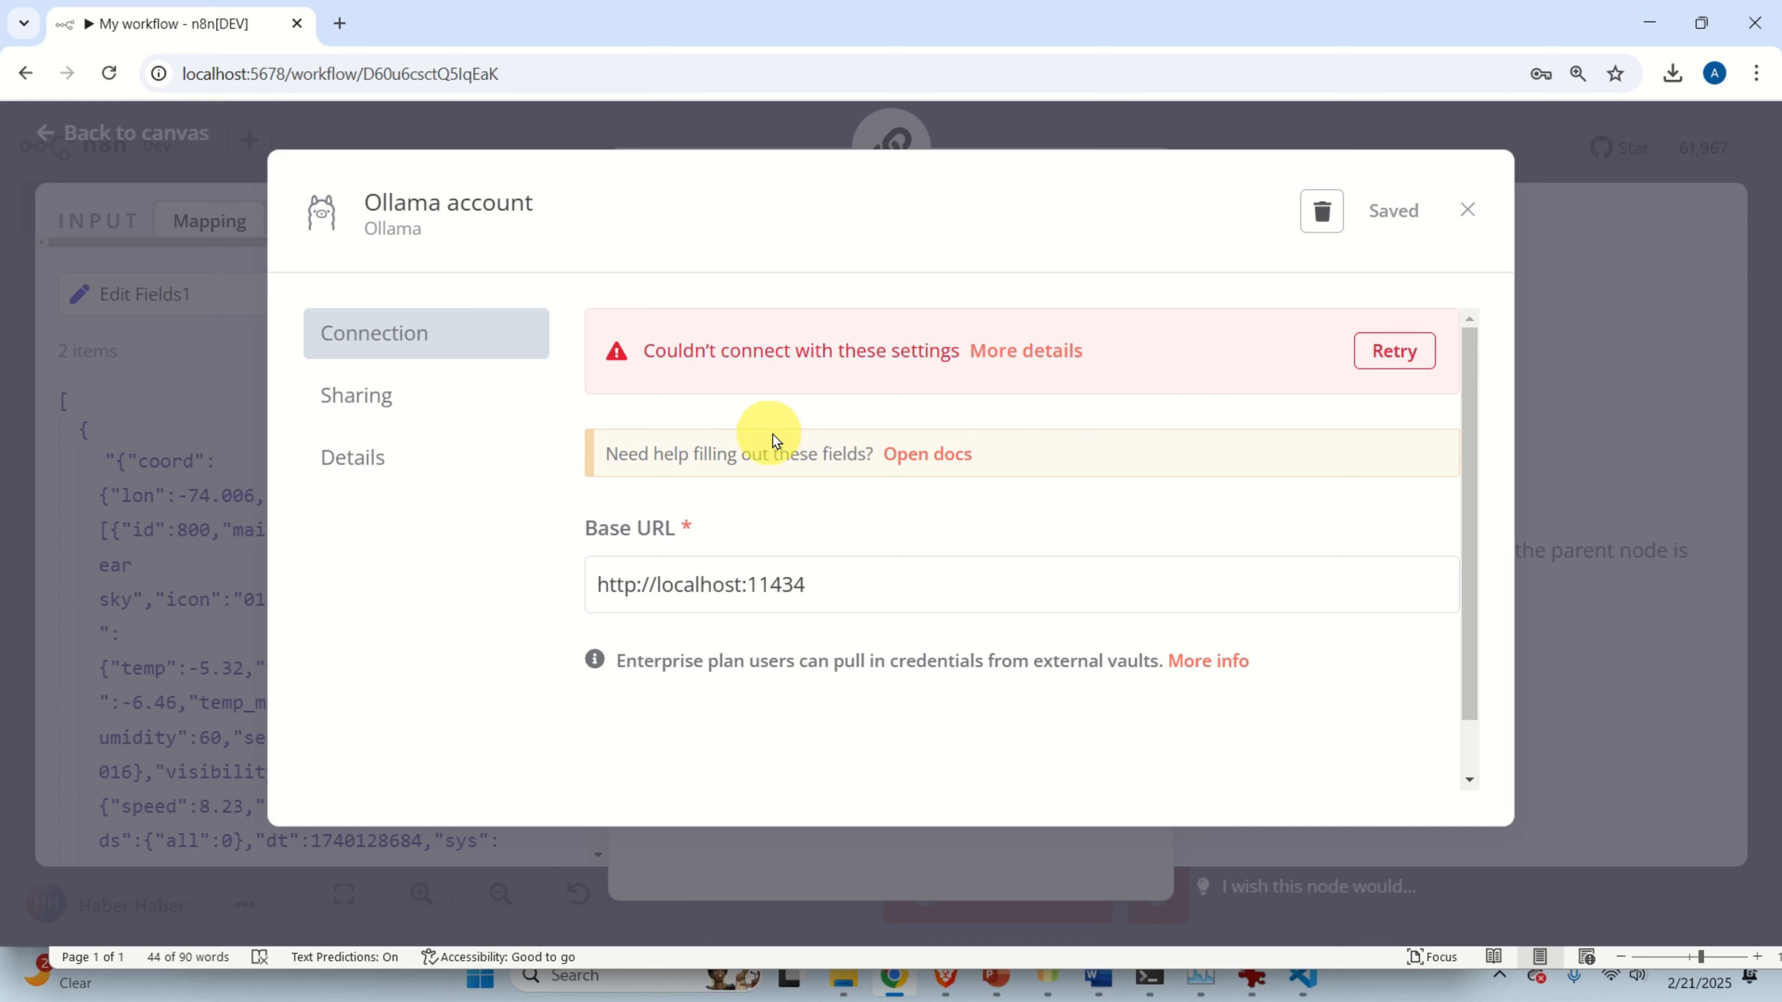
pyautogui.doubleClick(720, 585)
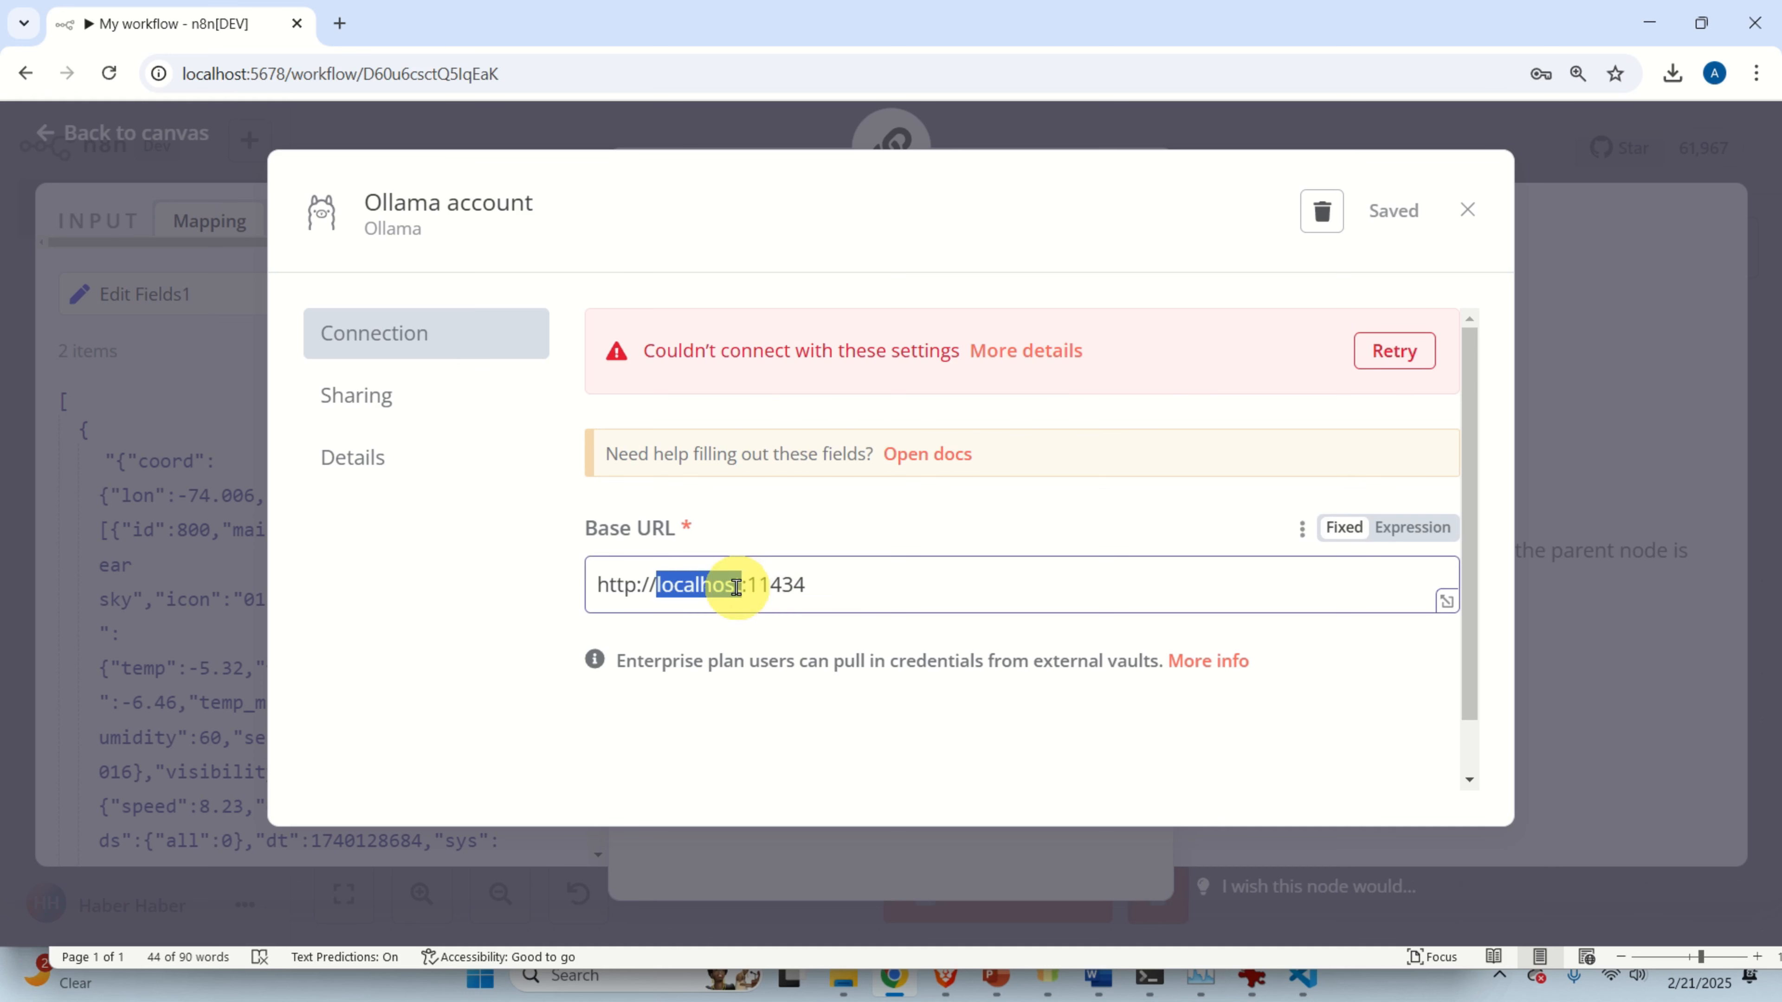
pyautogui.moveTo(848, 584); pyautogui.dragTo(598, 589)
pyautogui.hotkey('ctrl', 'c')
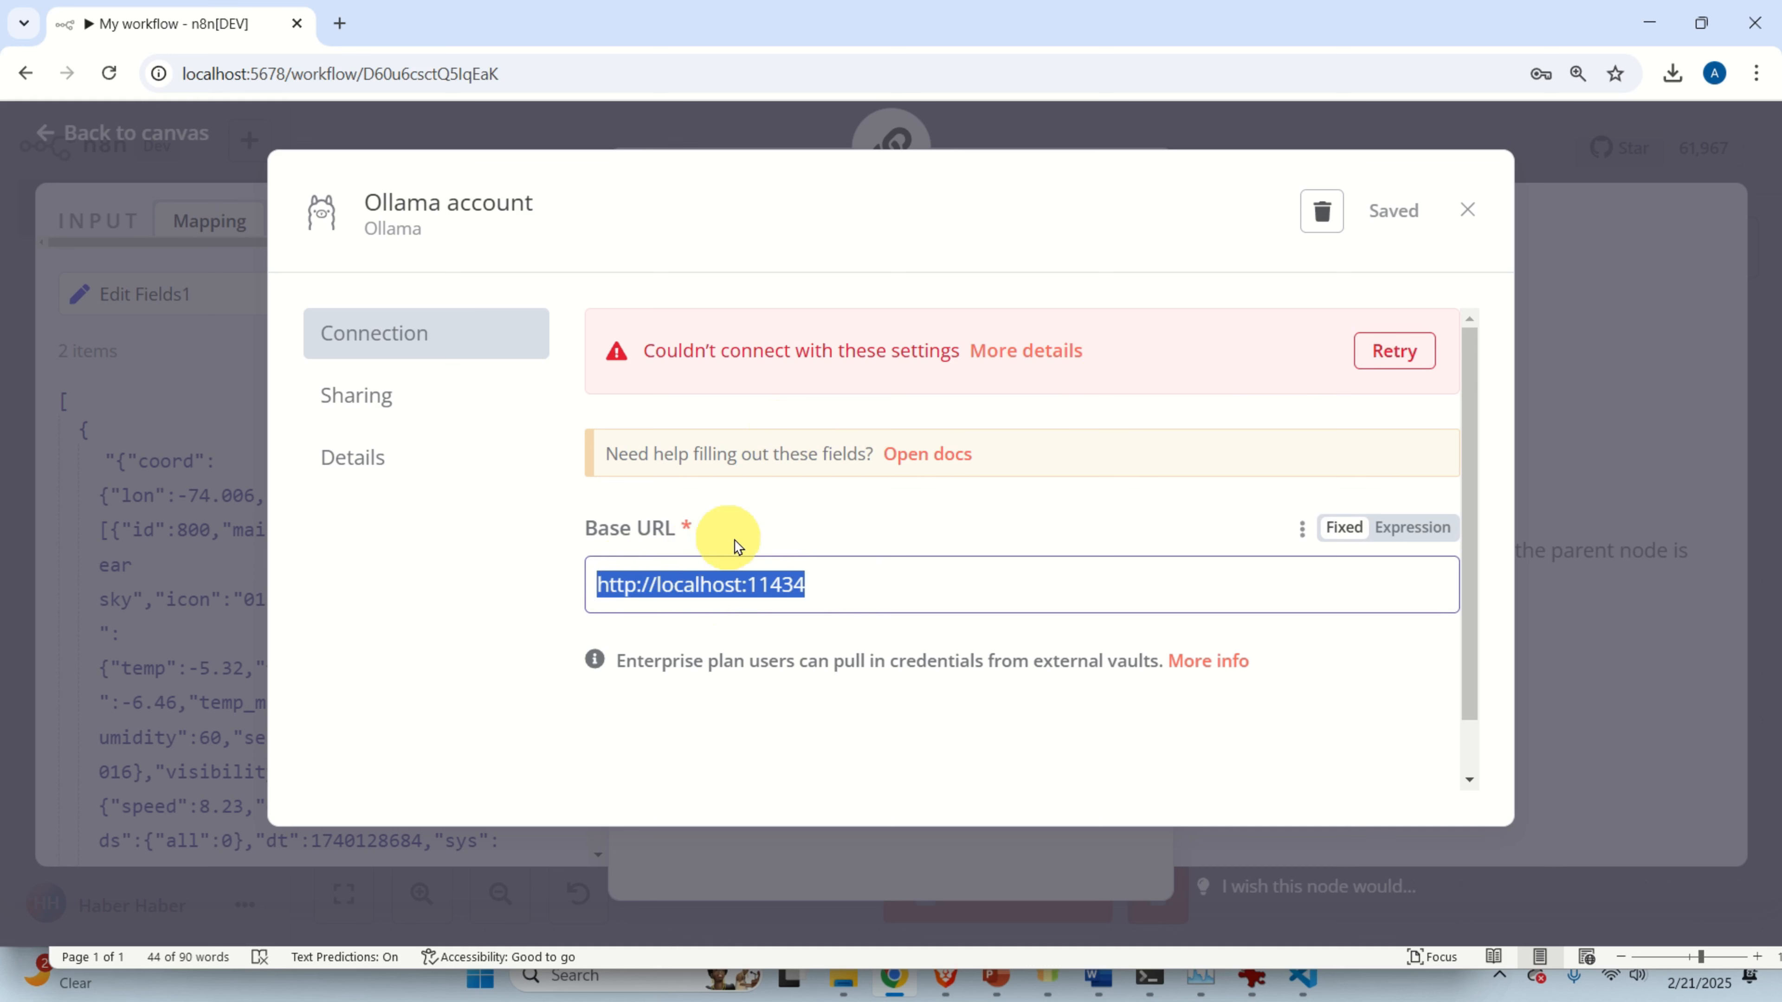
pyautogui.click(344, 28)
pyautogui.hotkey('ctrl', 'v')
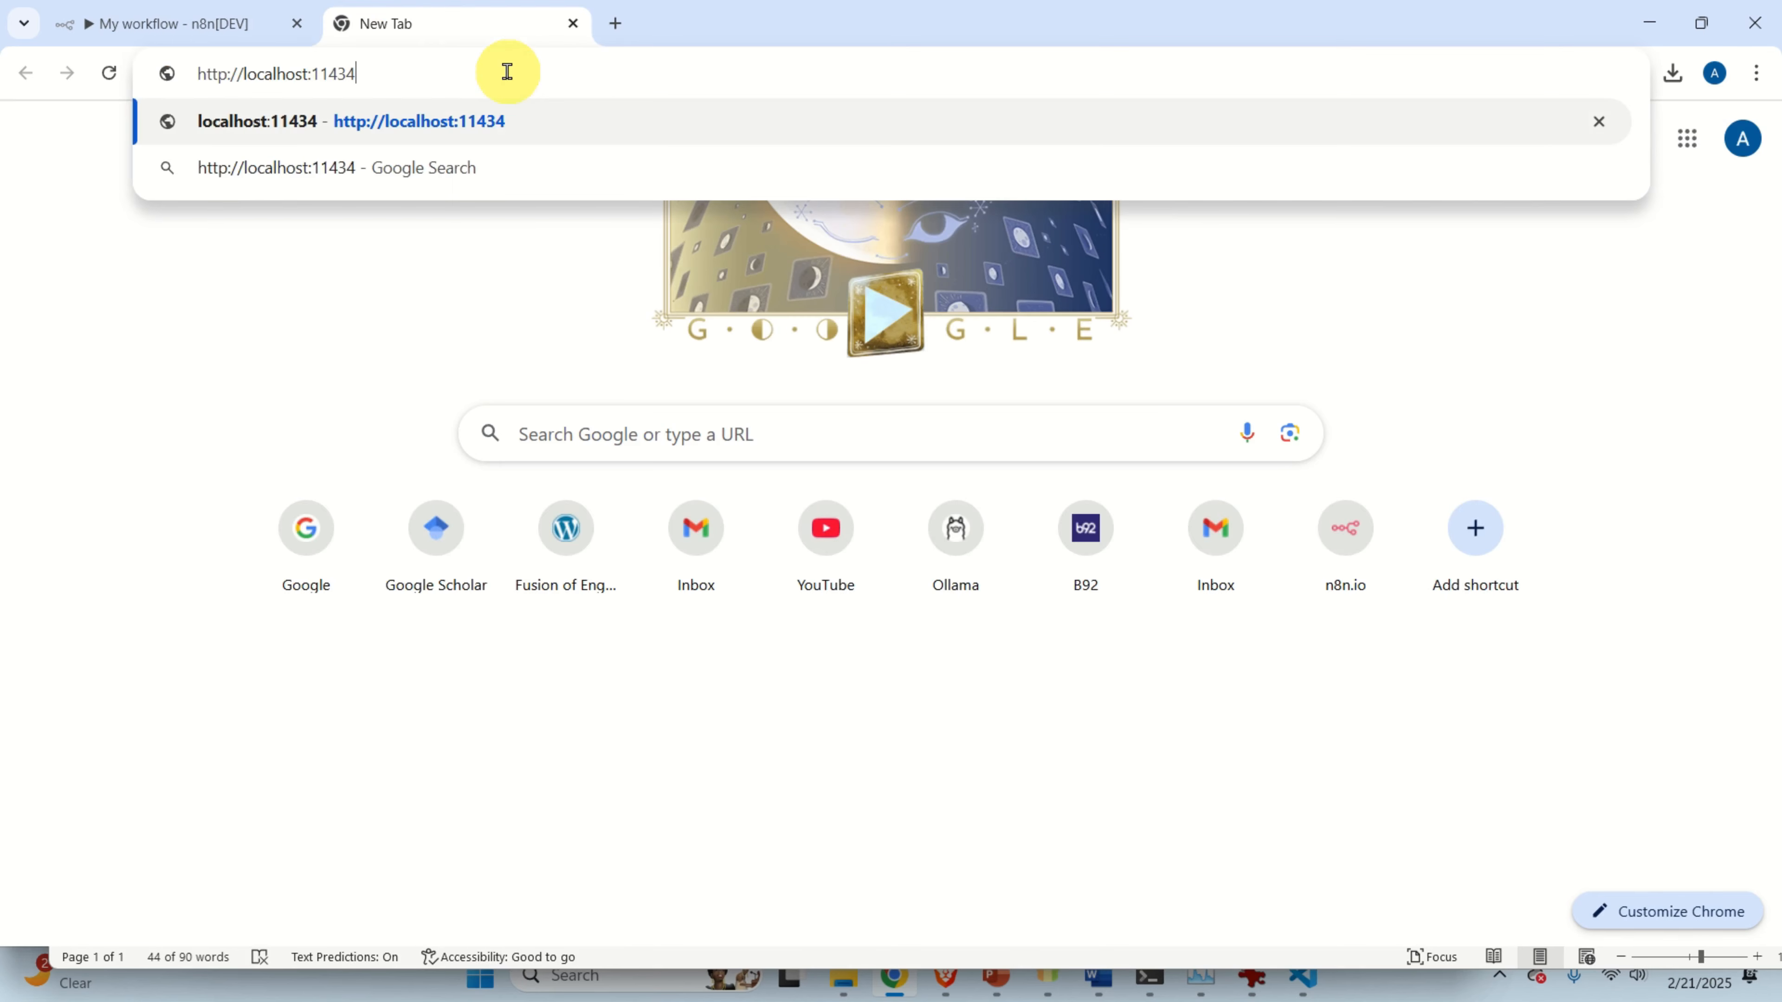
pyautogui.press('Return')
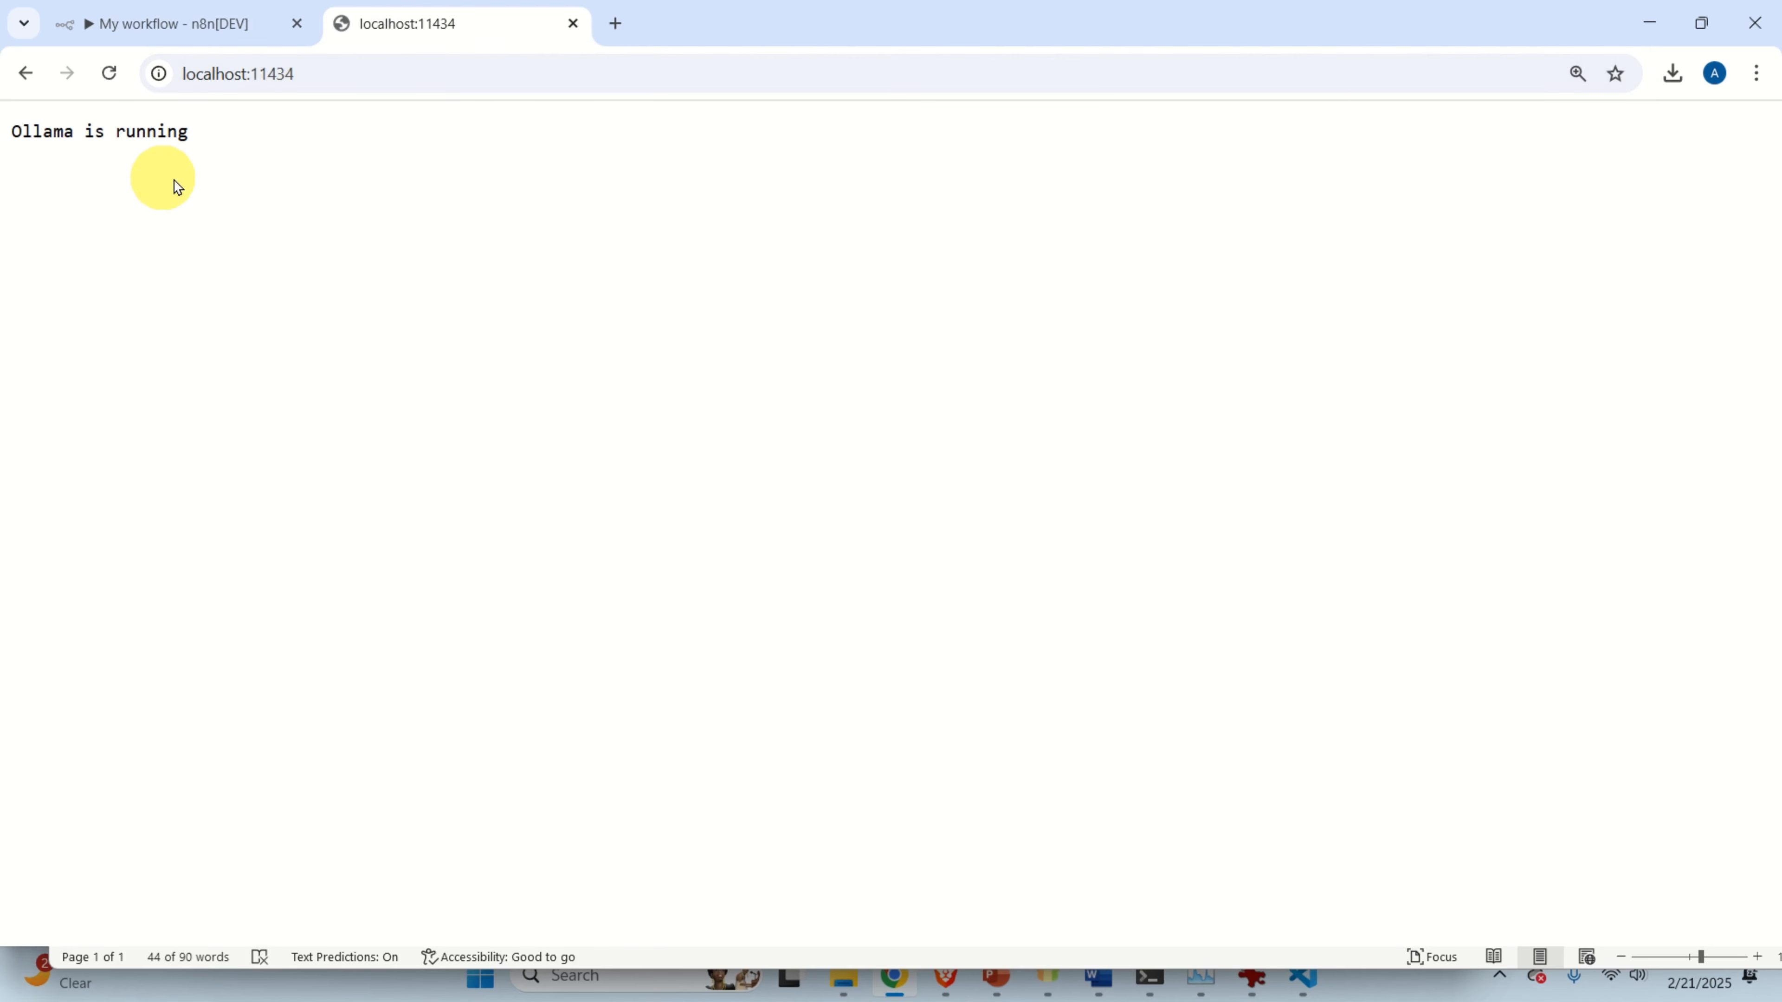
pyautogui.hotkey('ctrl', '+')
pyautogui.hotkey('ctrl', '+')
pyautogui.hotkey('ctrl', '+')
pyautogui.hotkey('ctrl', '+')
pyautogui.hotkey('ctrl', '+')
pyautogui.click(167, 24)
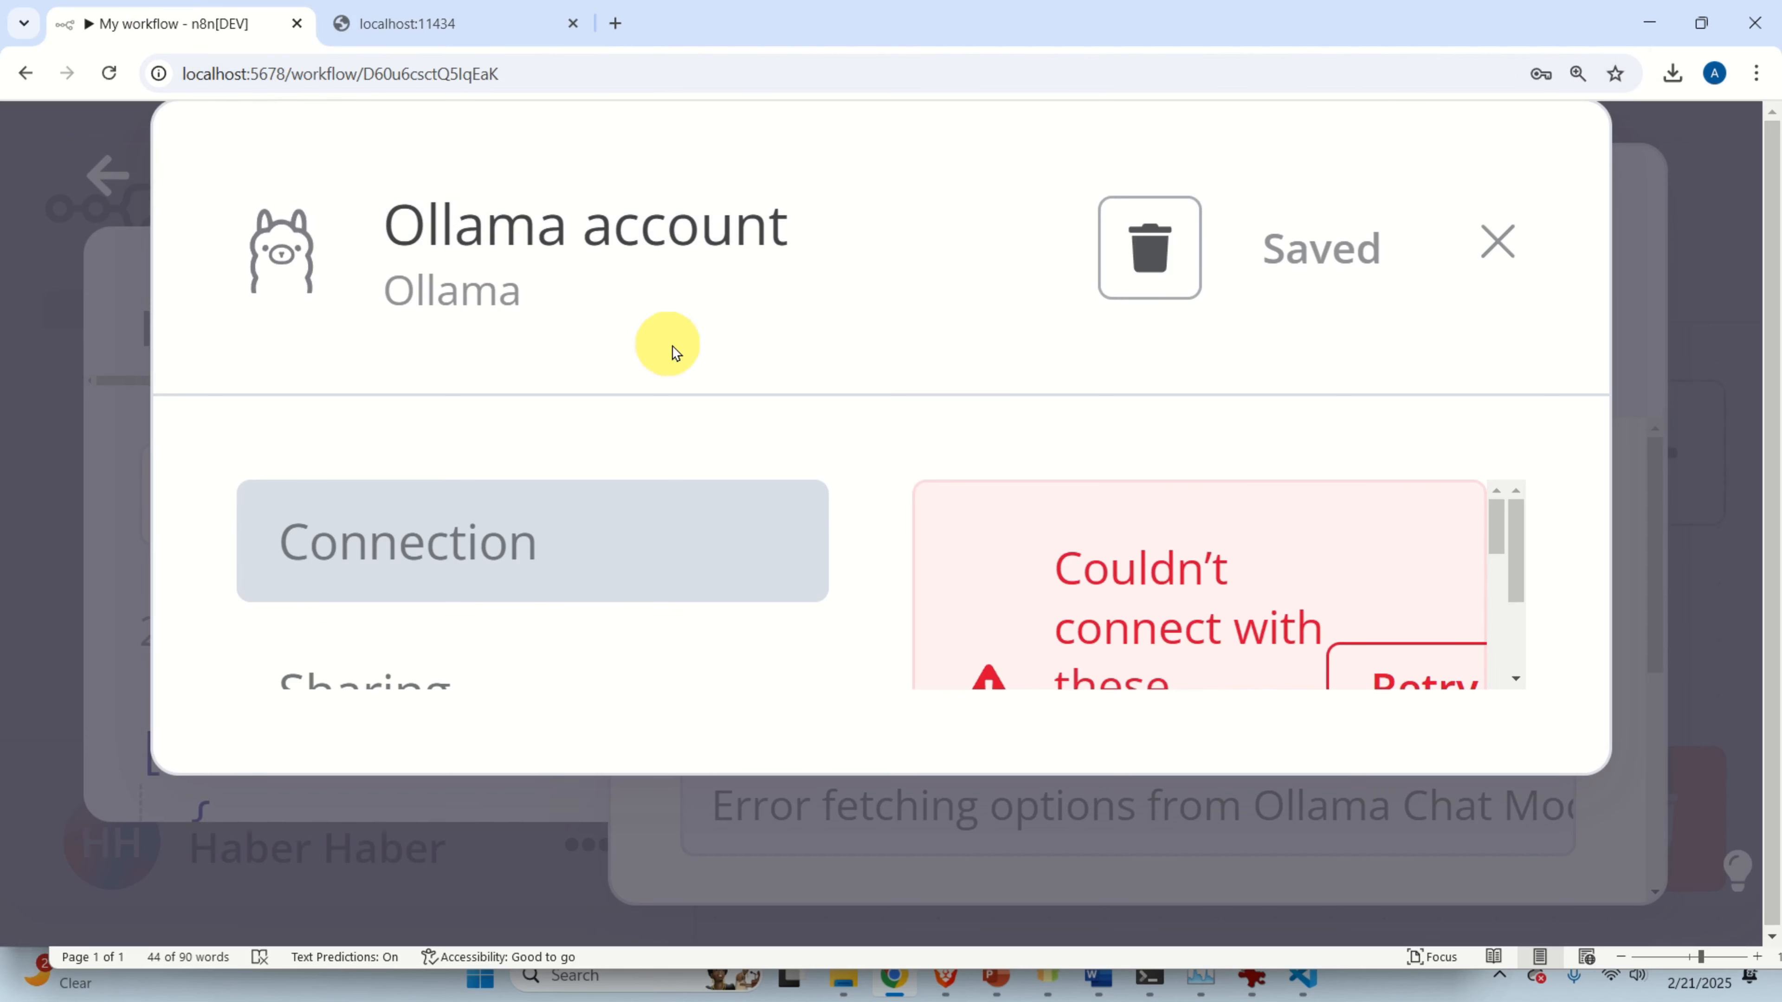
pyautogui.hotkey('ctrl', '-')
pyautogui.hotkey('ctrl', '-')
pyautogui.hotkey('ctrl', '-')
pyautogui.hotkey('ctrl', '-')
pyautogui.hotkey('ctrl', '-')
pyautogui.hotkey('ctrl', '-')
pyautogui.hotkey('ctrl', '+')
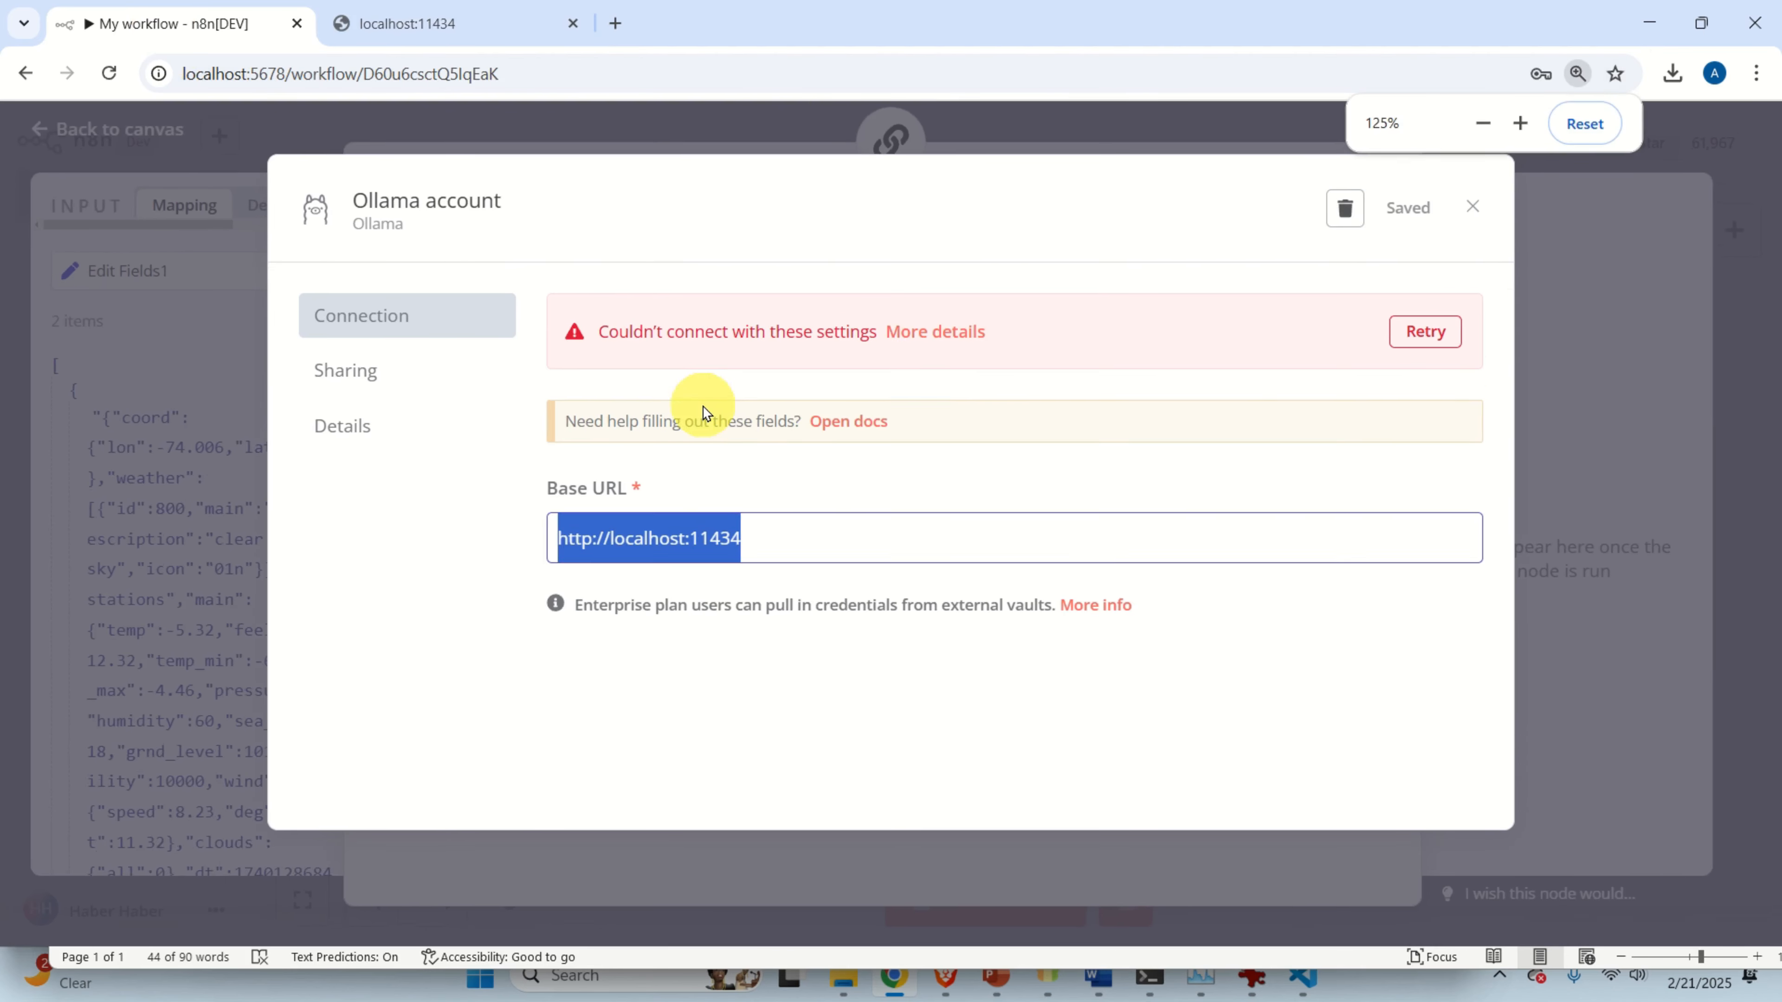
pyautogui.doubleClick(729, 584)
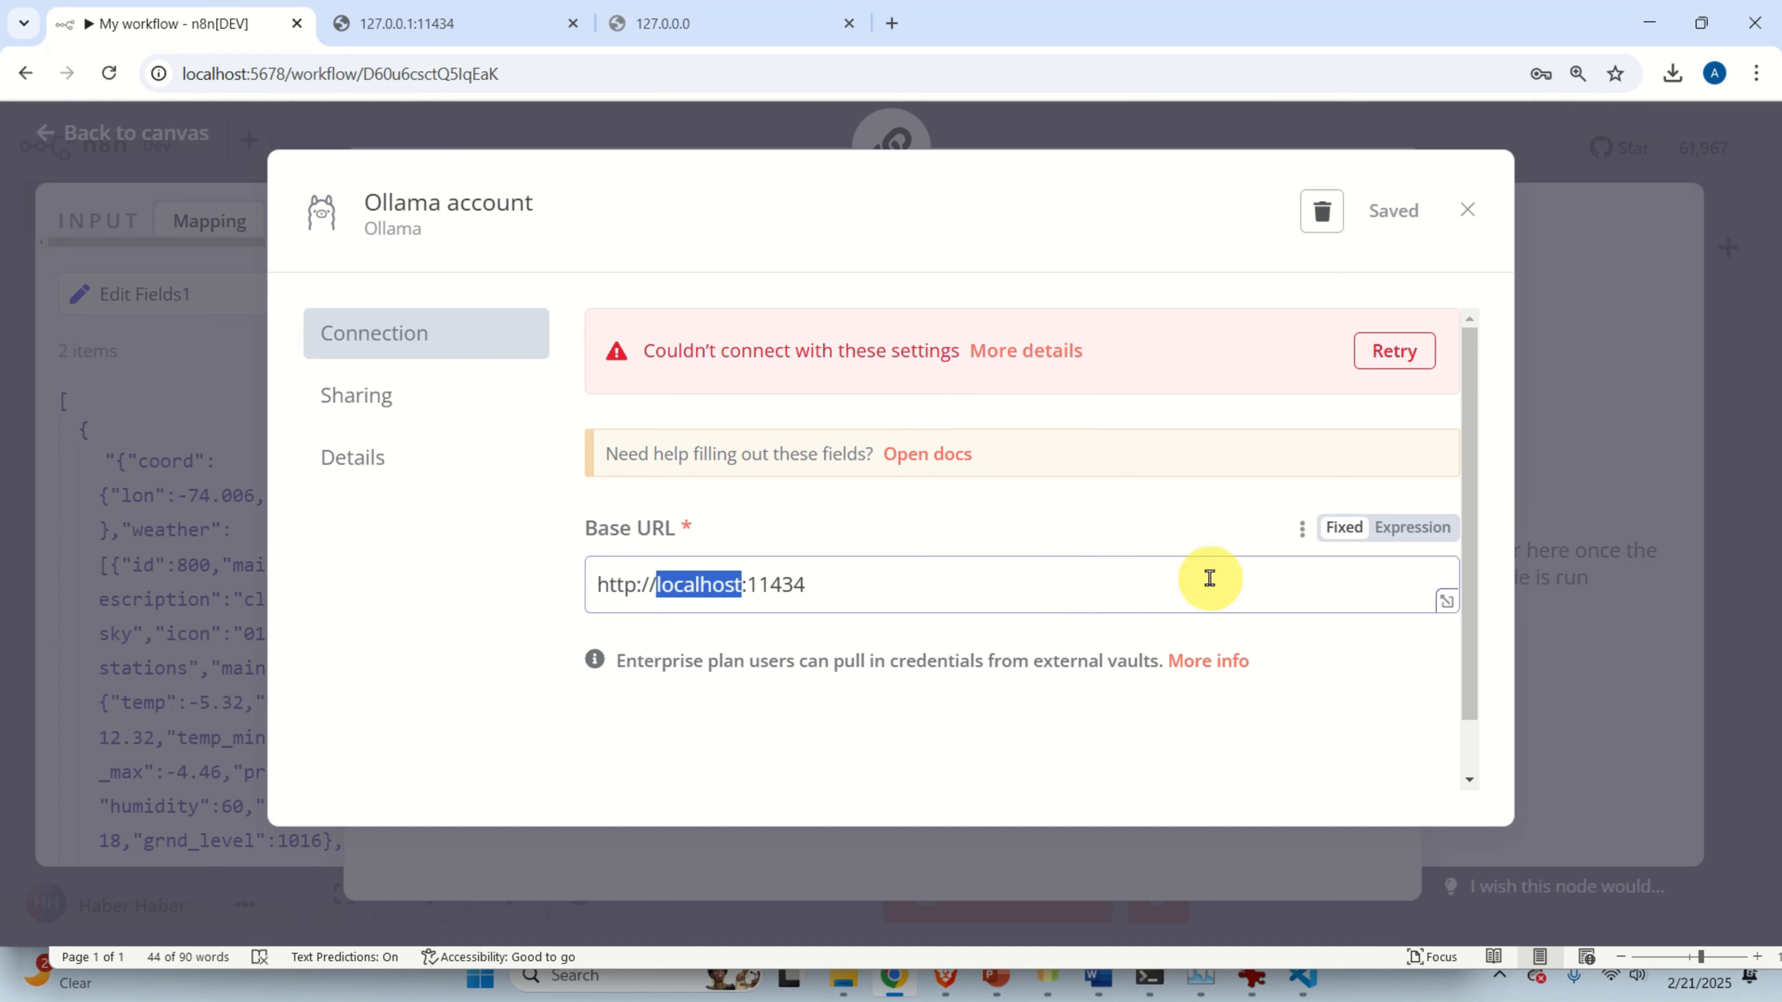
pyautogui.click(970, 604)
pyautogui.moveTo(917, 593); pyautogui.dragTo(596, 584)
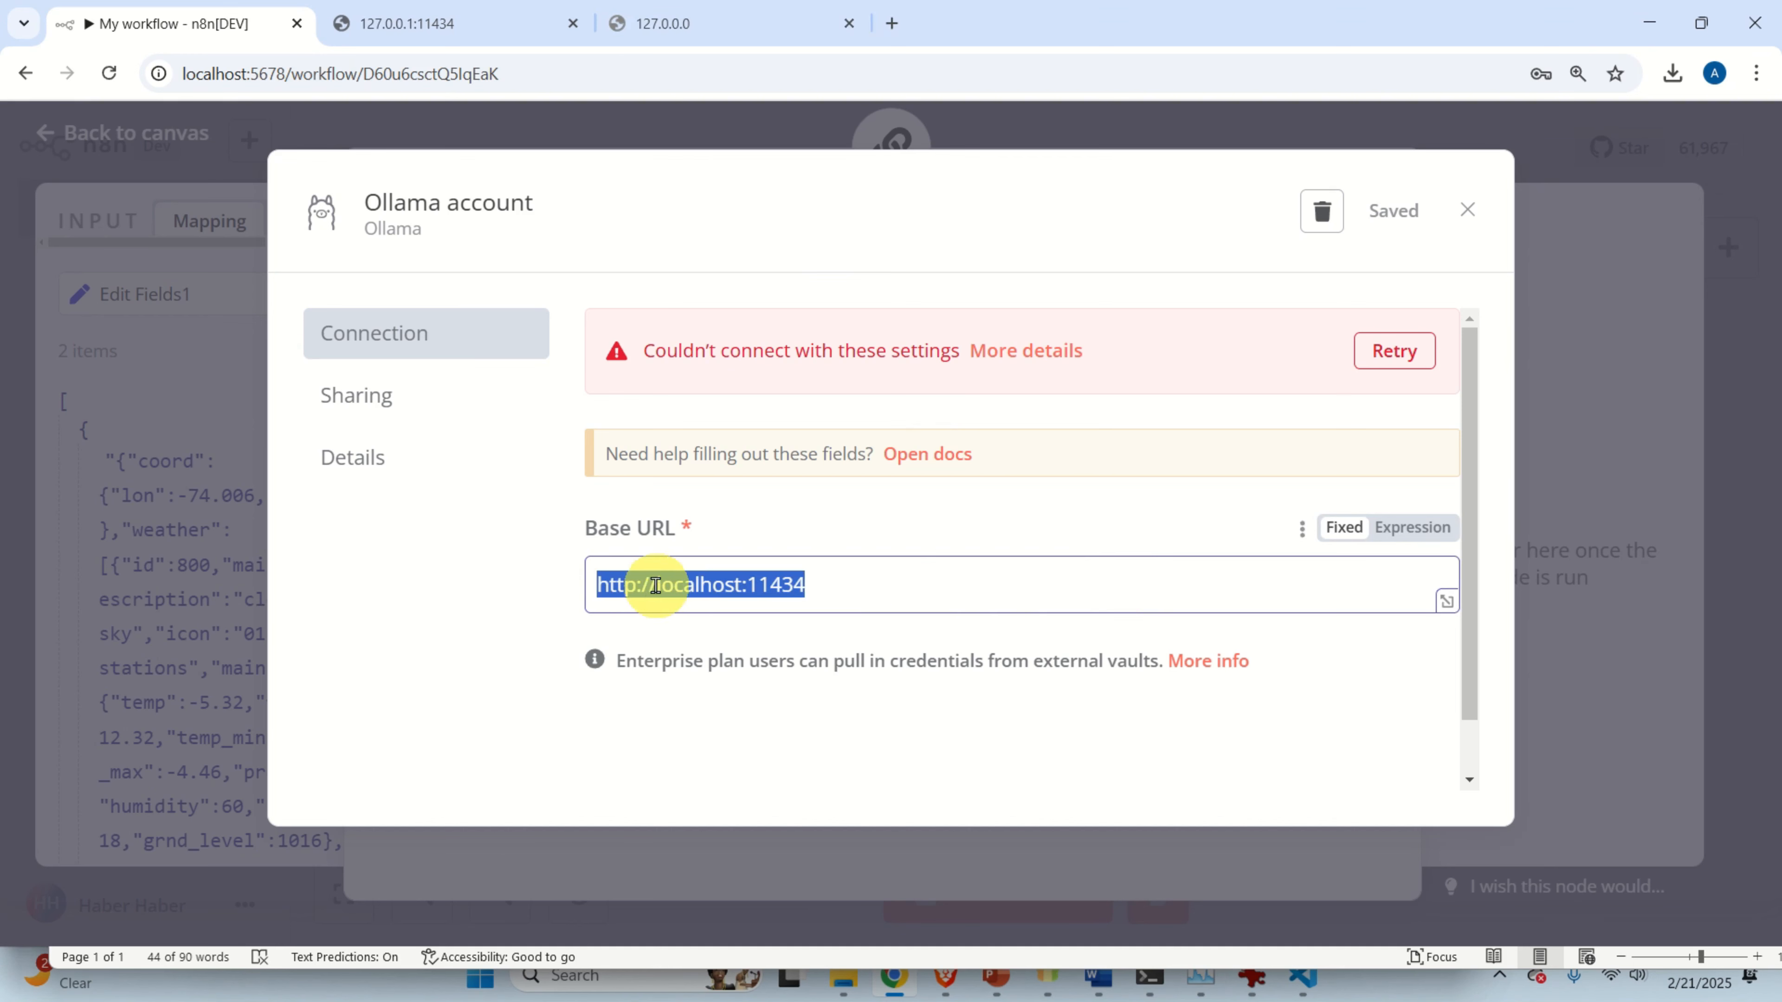
pyautogui.write('http://127.0.0.1:11434/')
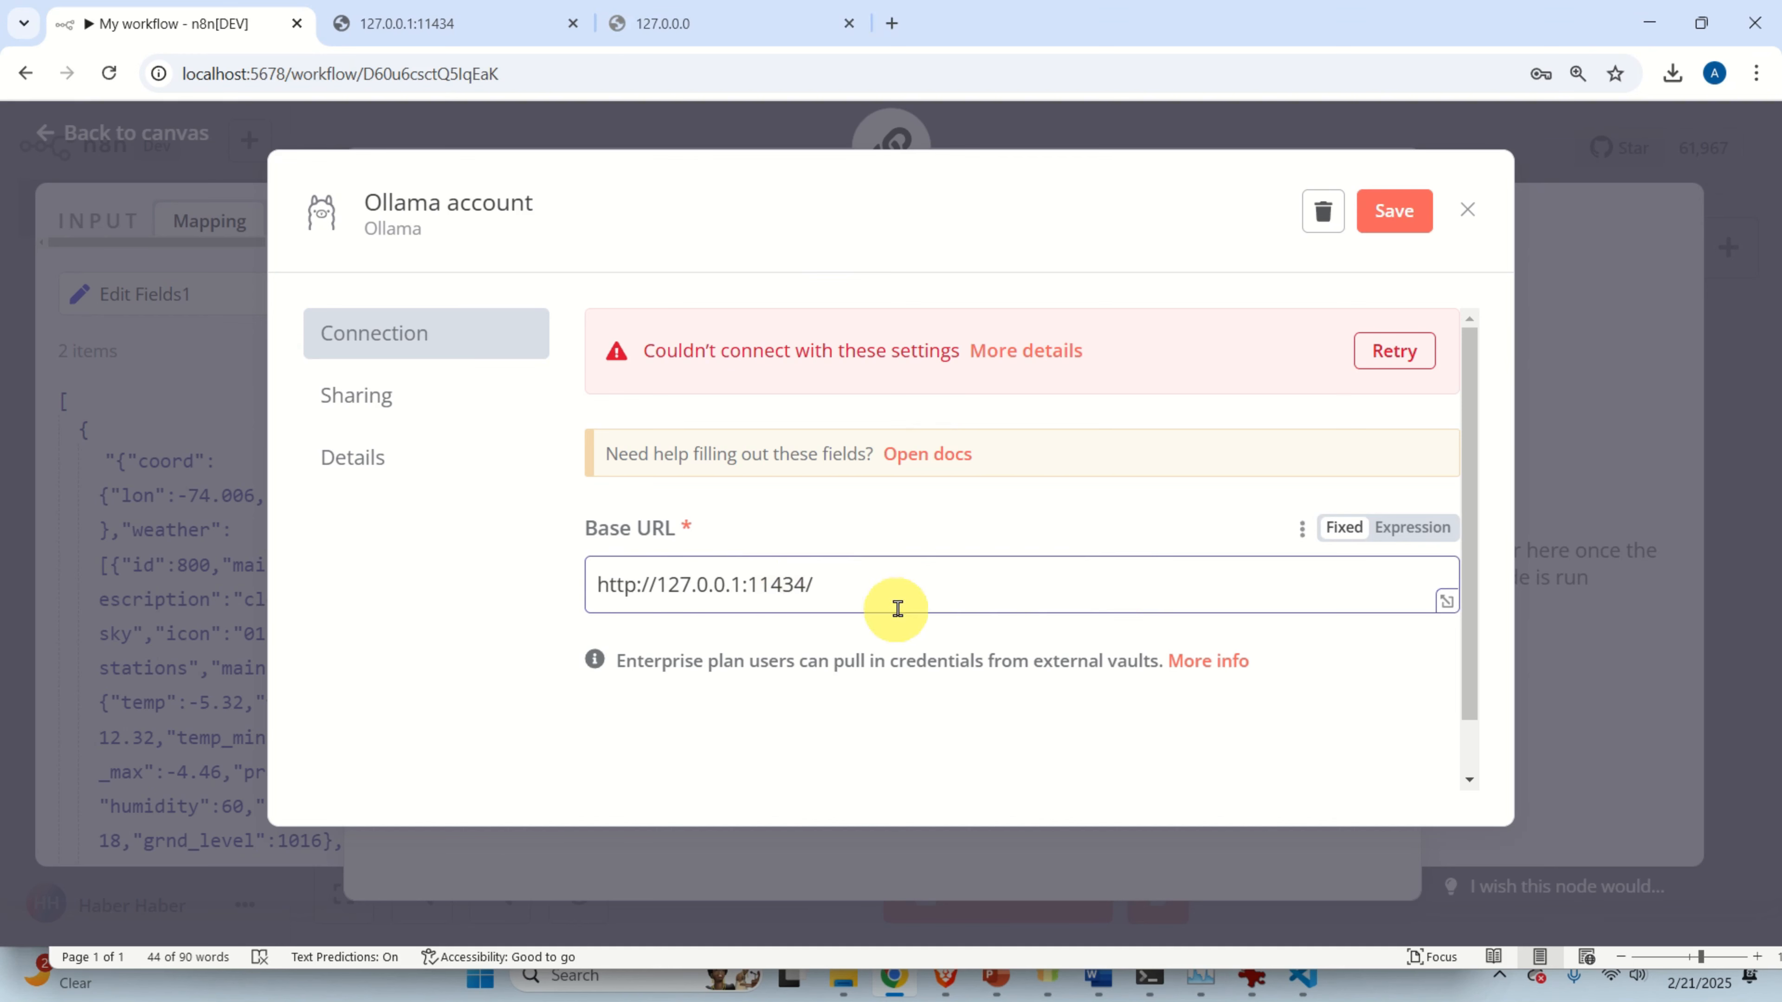
pyautogui.click(1393, 207)
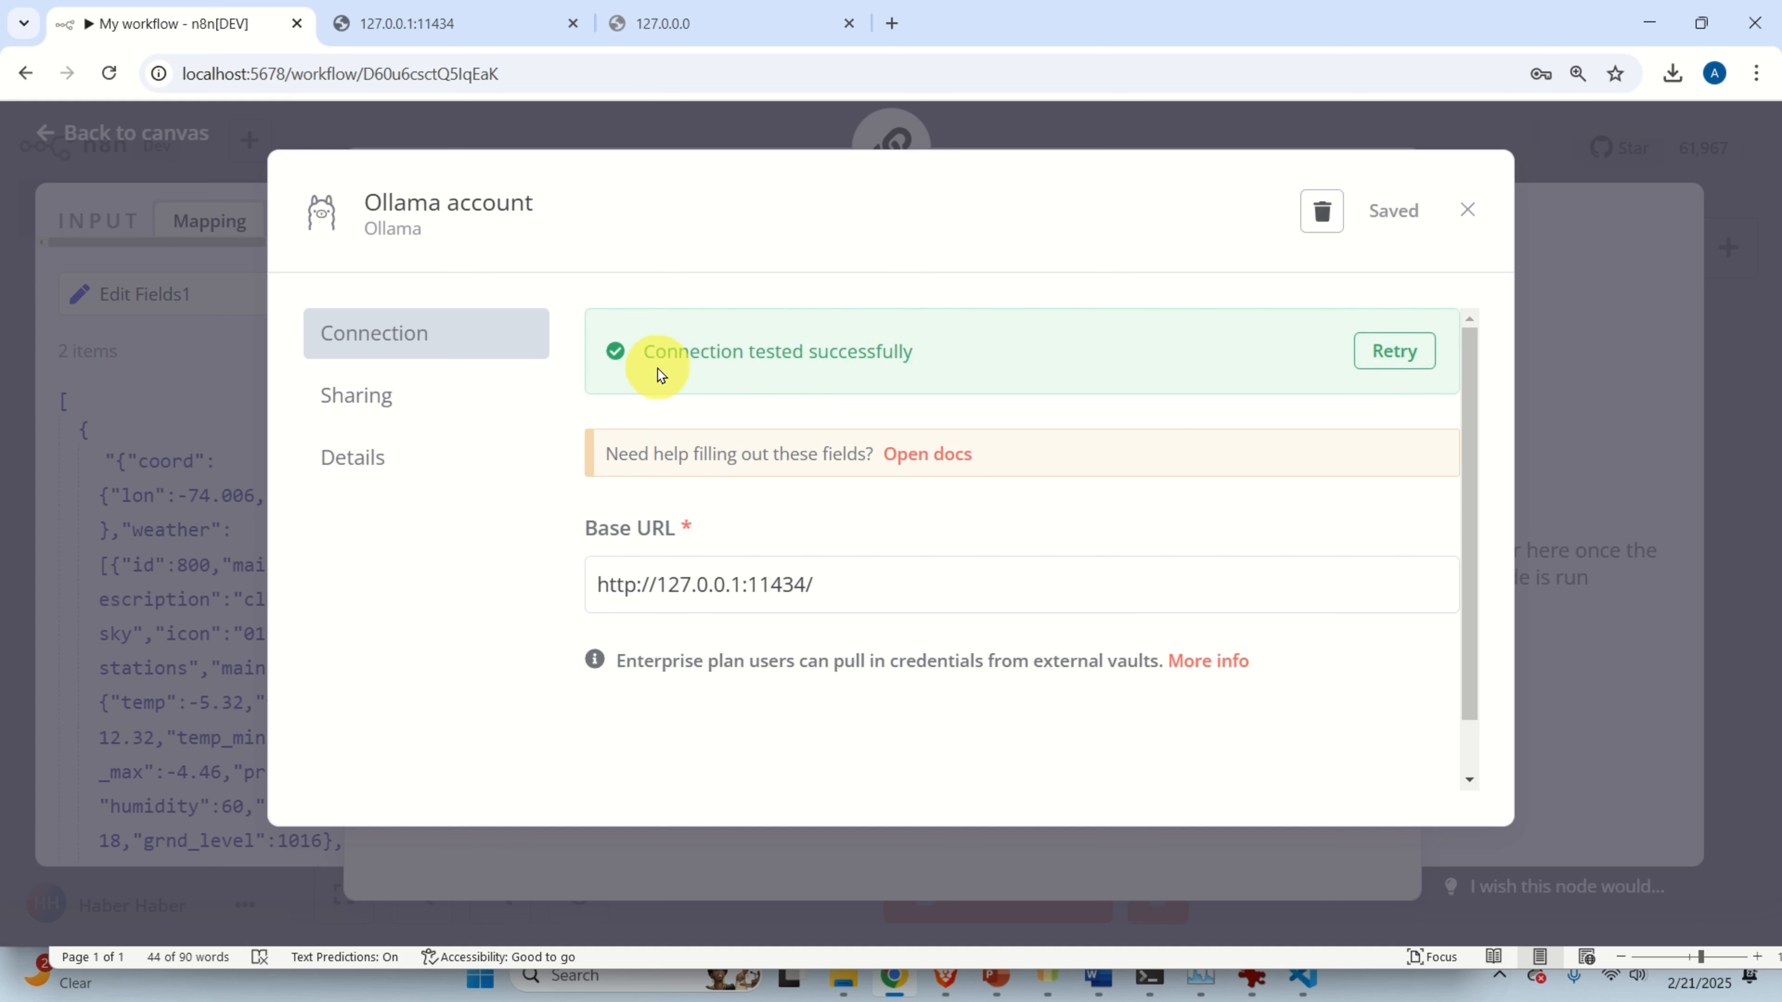
# Confirm the 127.0.0.1:11434 address responds in a new tab, then close the Ollama credential.
pyautogui.moveTo(835, 585); pyautogui.dragTo(577, 593)
pyautogui.hotkey('ctrl', 'c')
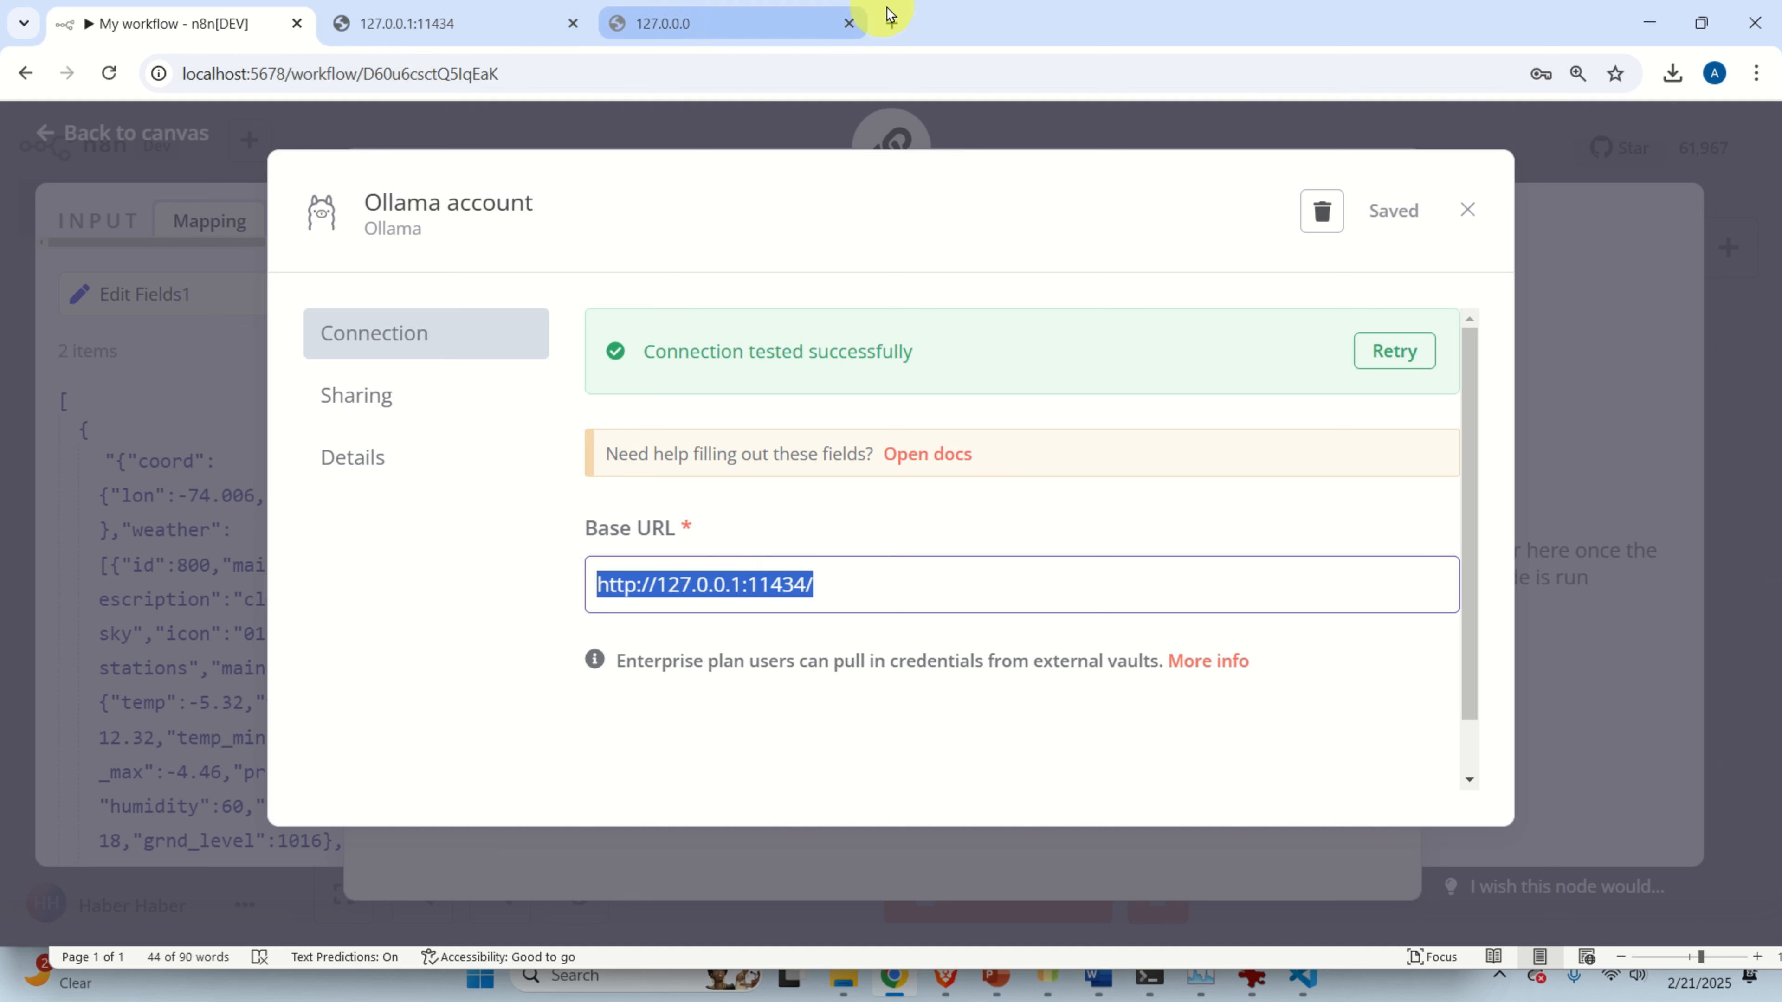
pyautogui.click(891, 23)
pyautogui.hotkey('ctrl', 'v')
pyautogui.press('Return')
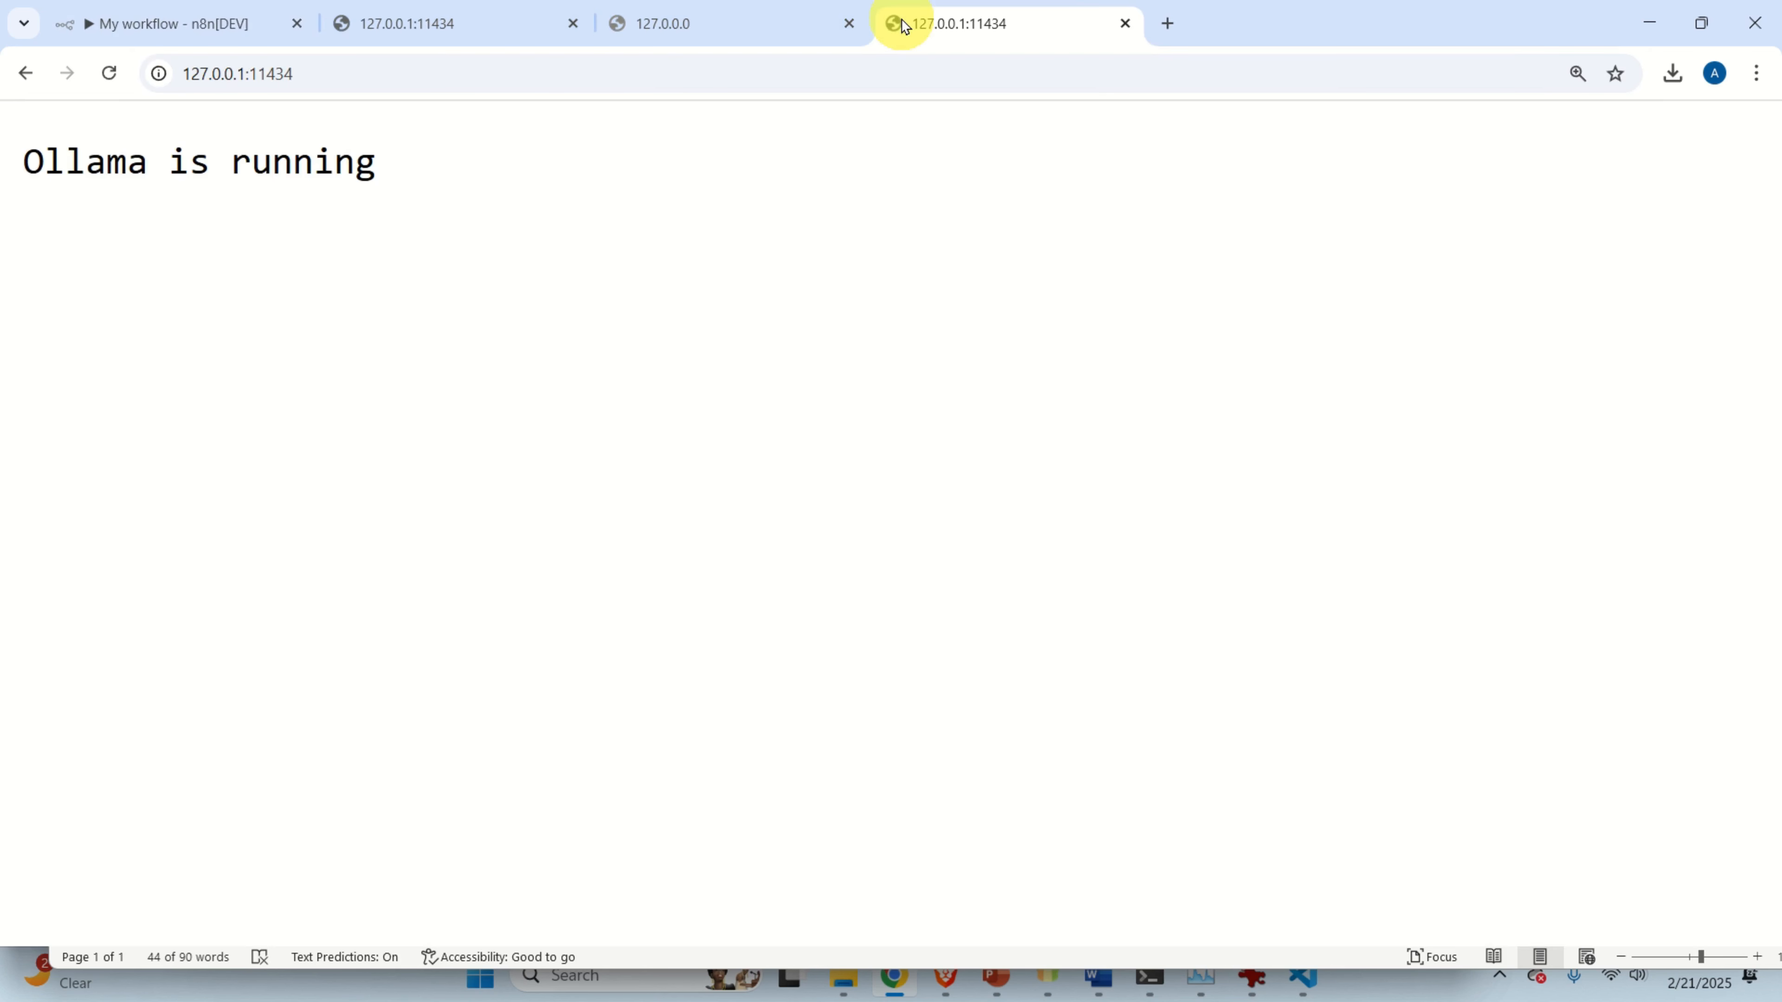
pyautogui.click(191, 25)
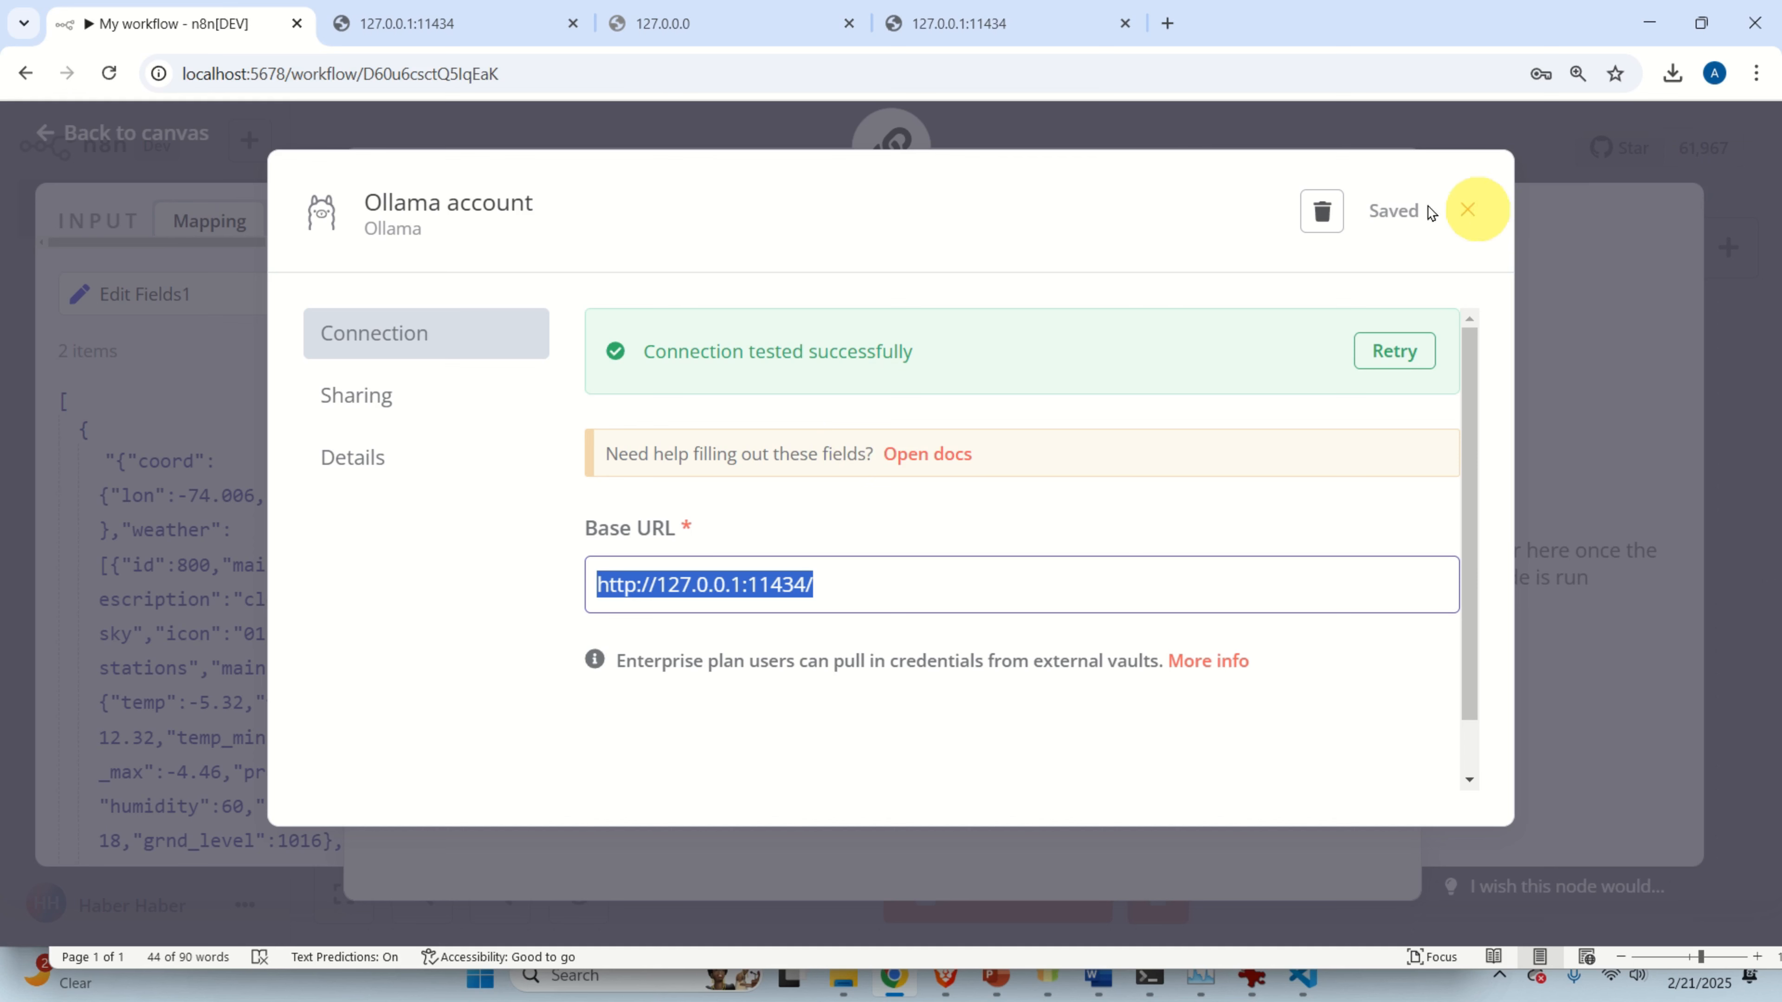
pyautogui.click(550, 139)
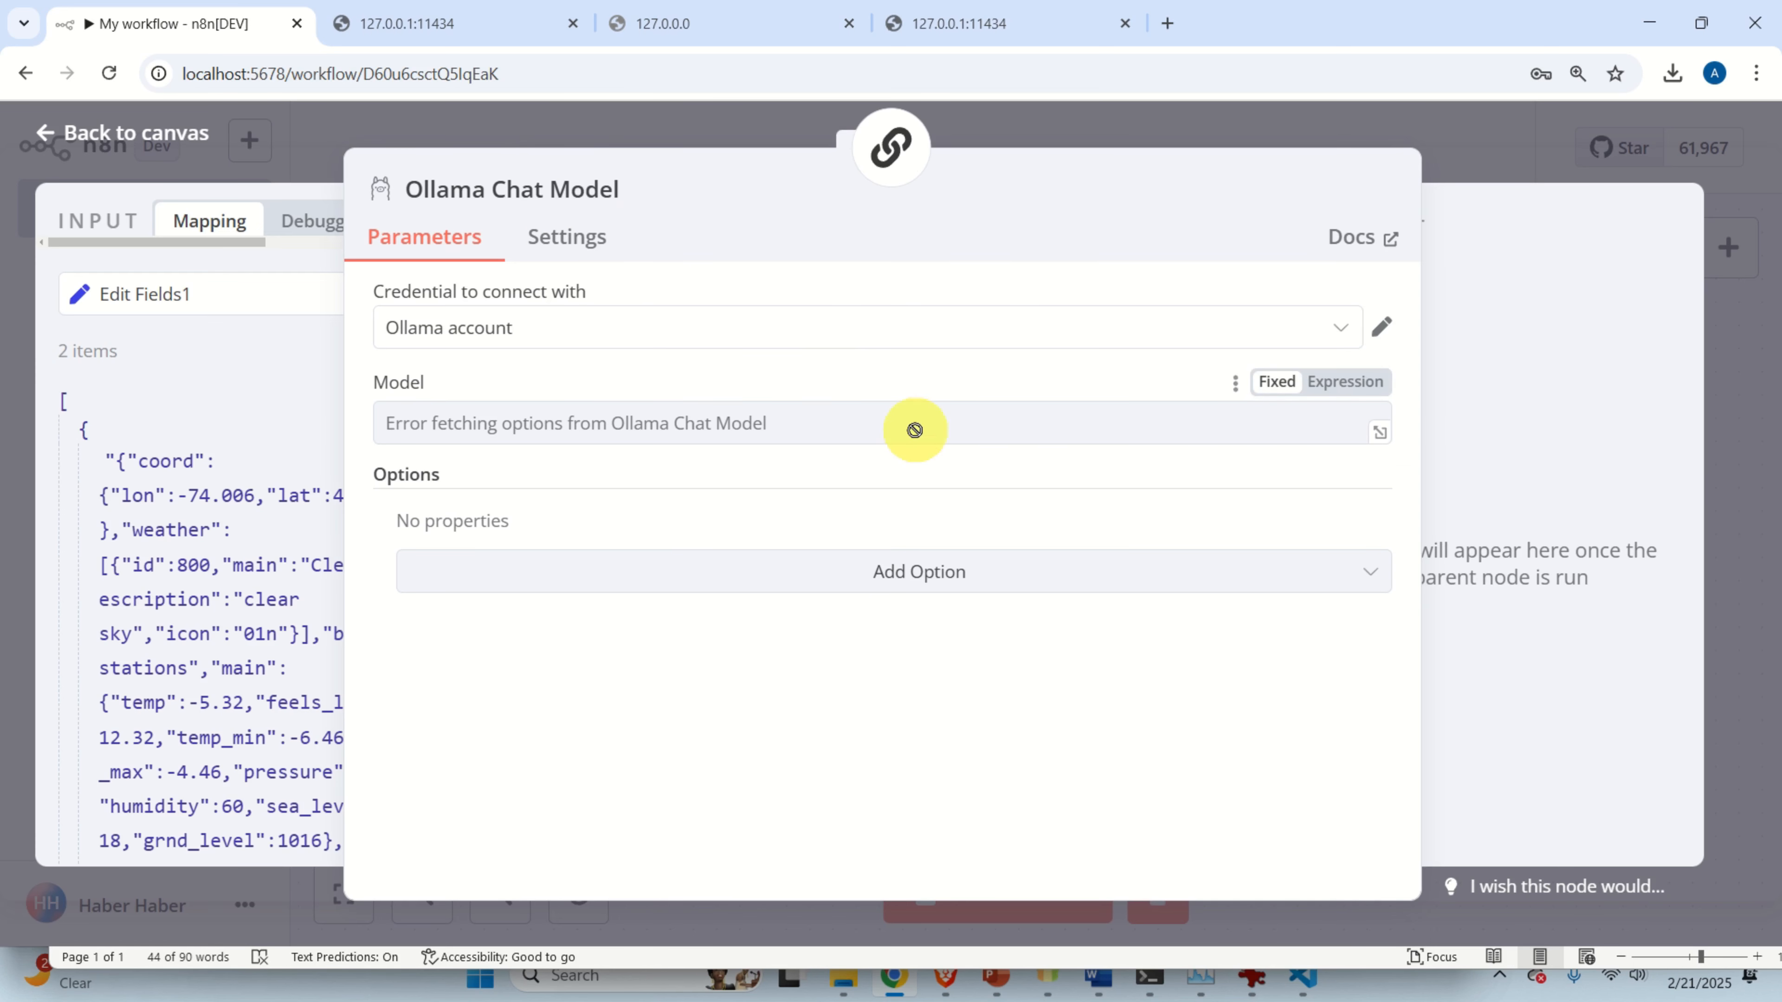
# Give the Ollama Chat Model the Ollama account credential and the llama3.2:latest model.
pyautogui.click(531, 324)
pyautogui.click(568, 404)
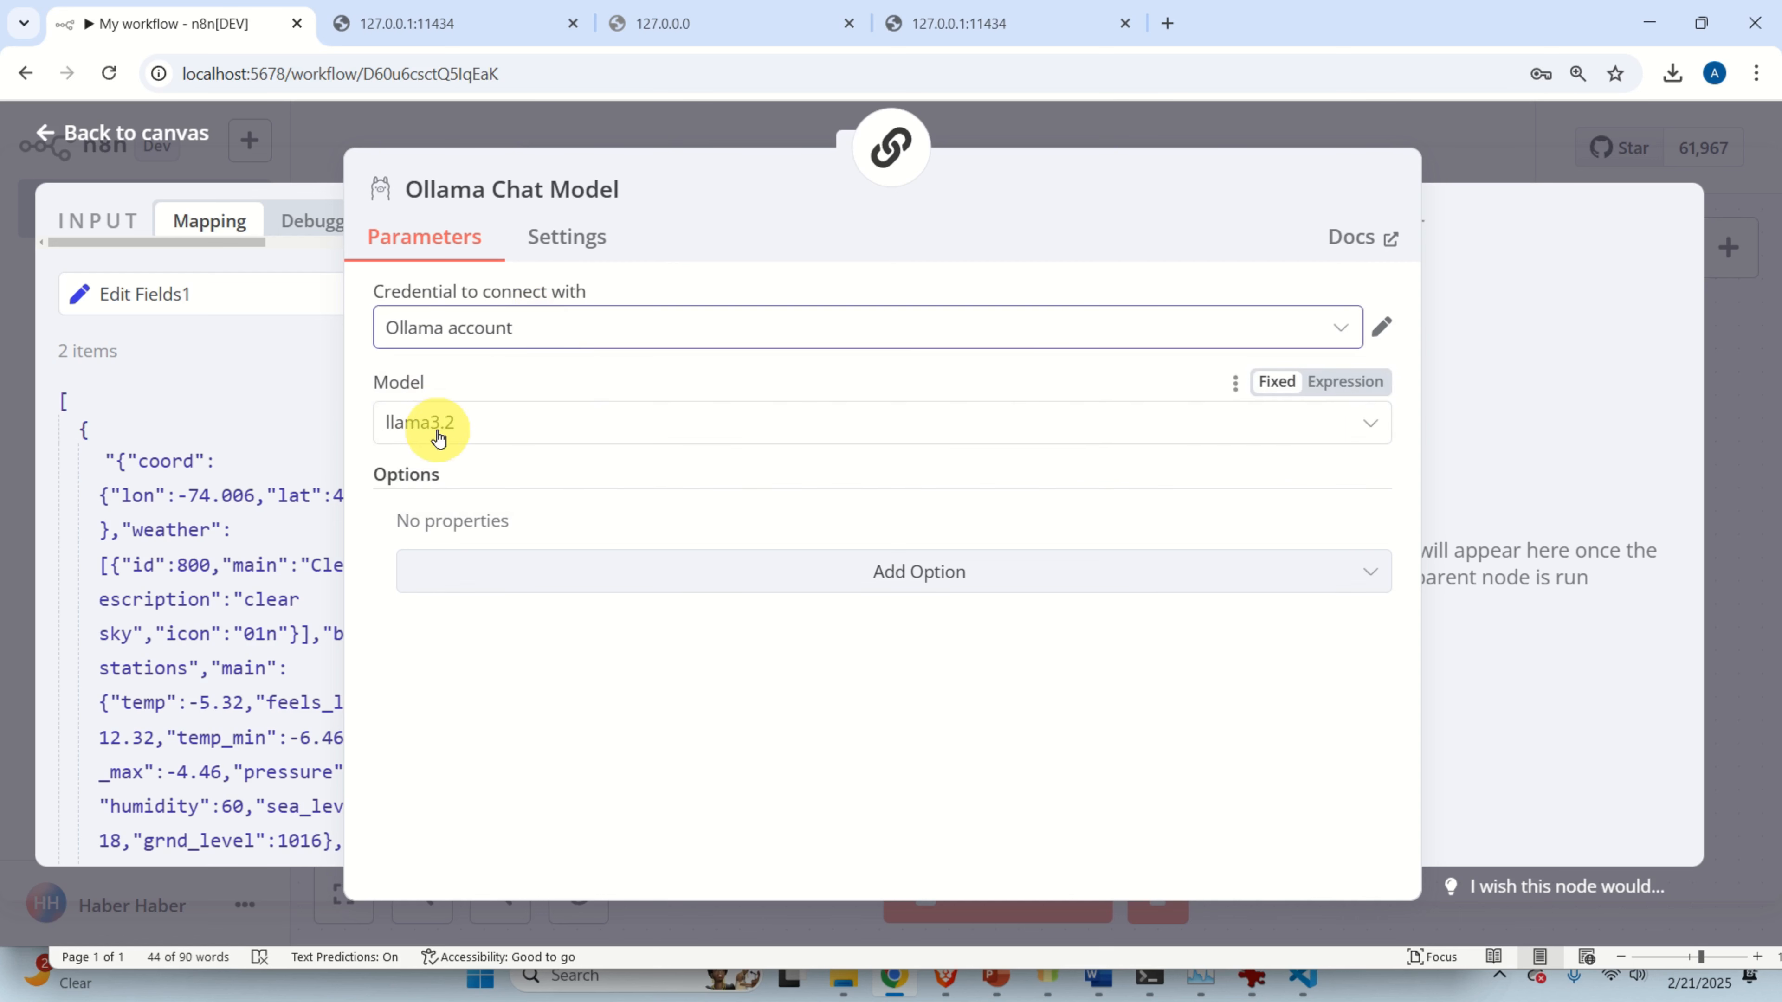
pyautogui.click(577, 351)
pyautogui.click(545, 398)
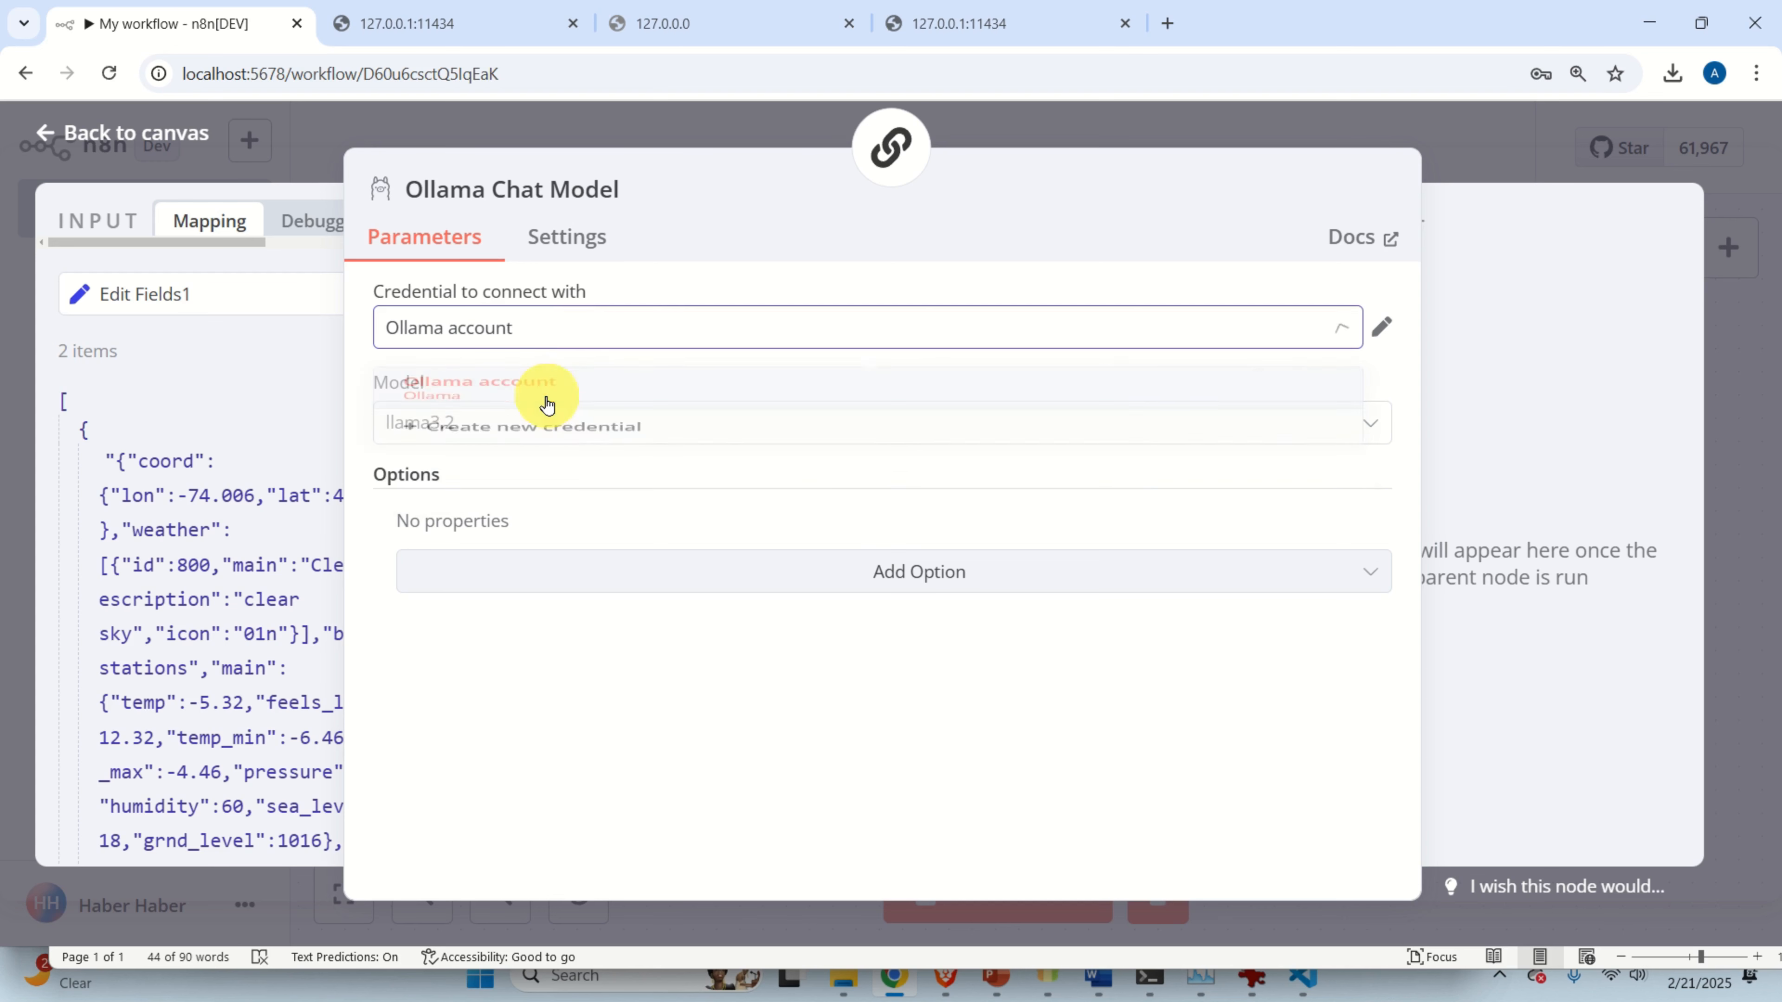
pyautogui.click(491, 423)
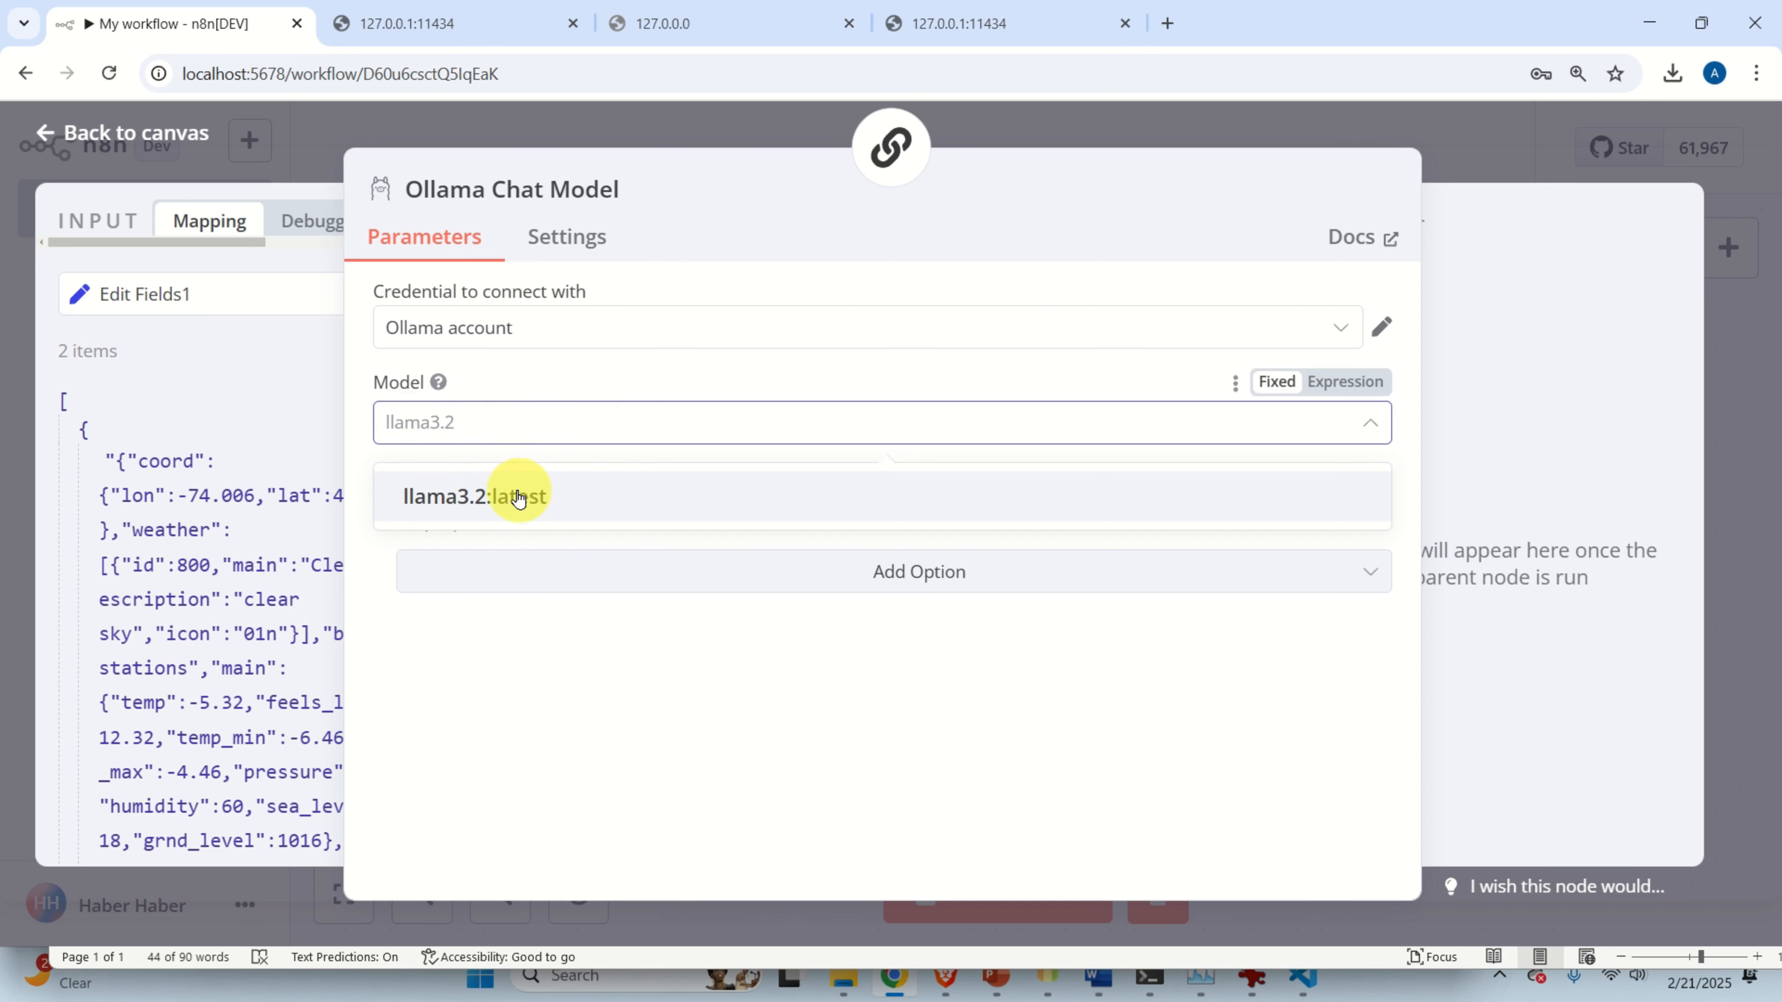
pyautogui.click(518, 497)
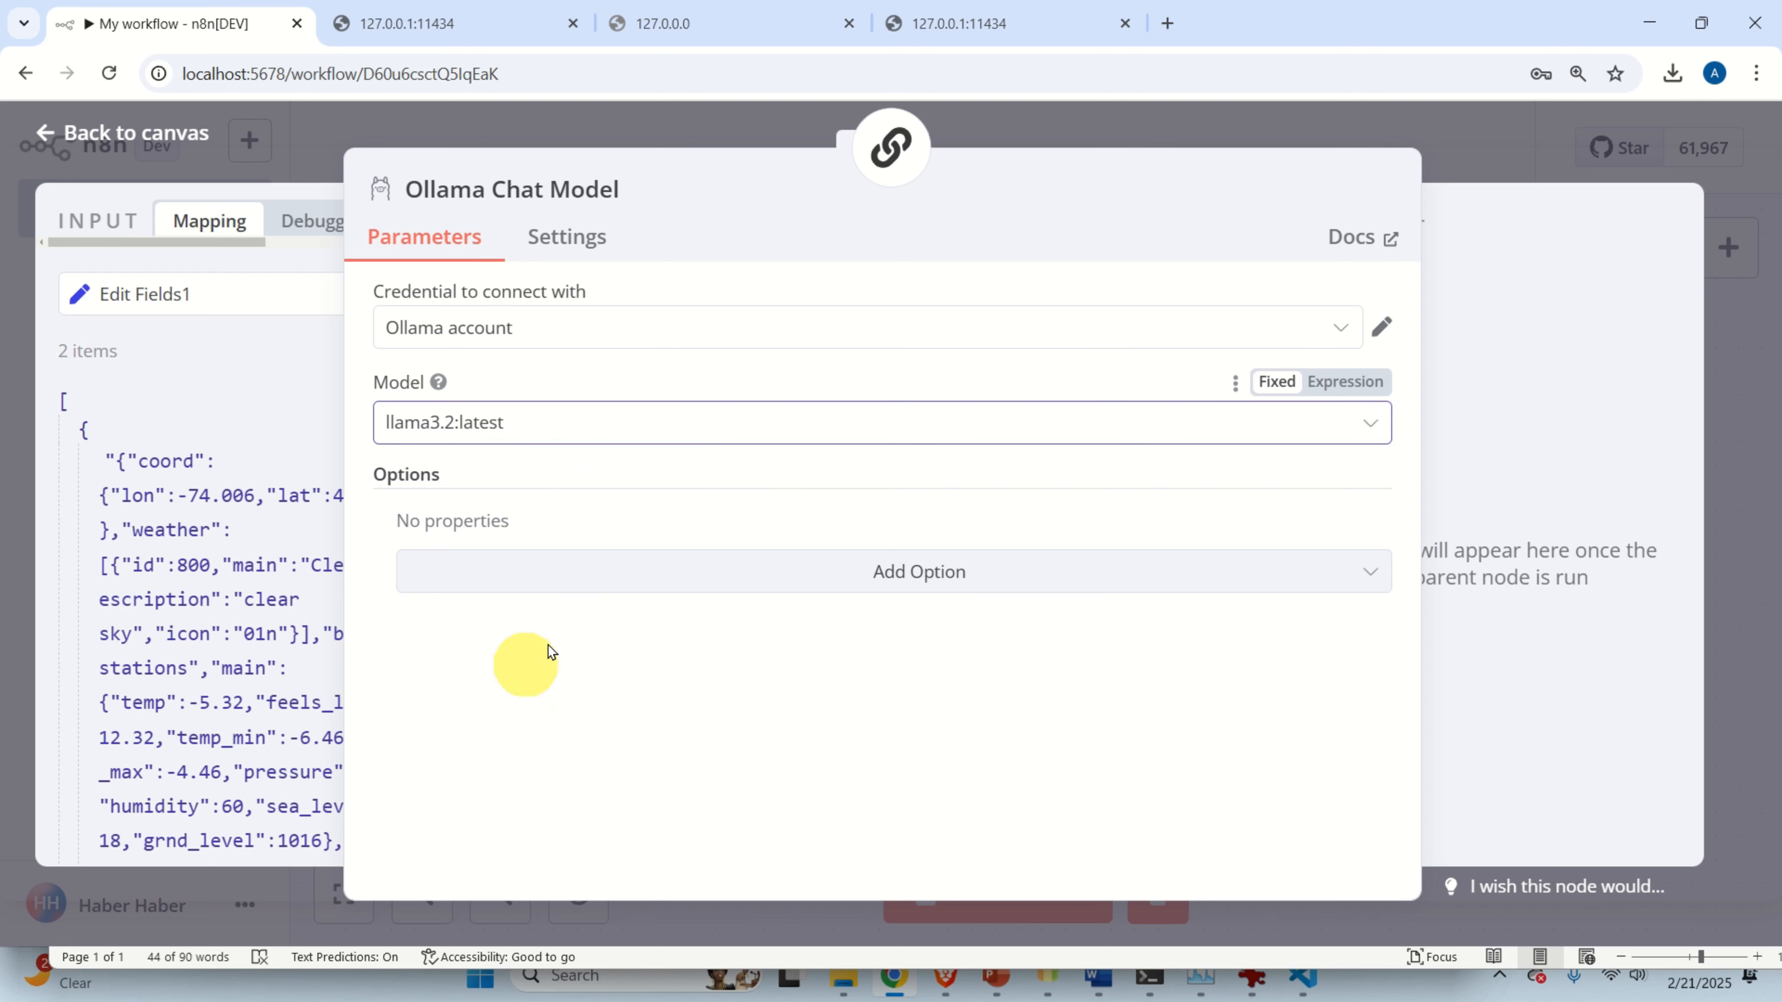
pyautogui.click(1176, 130)
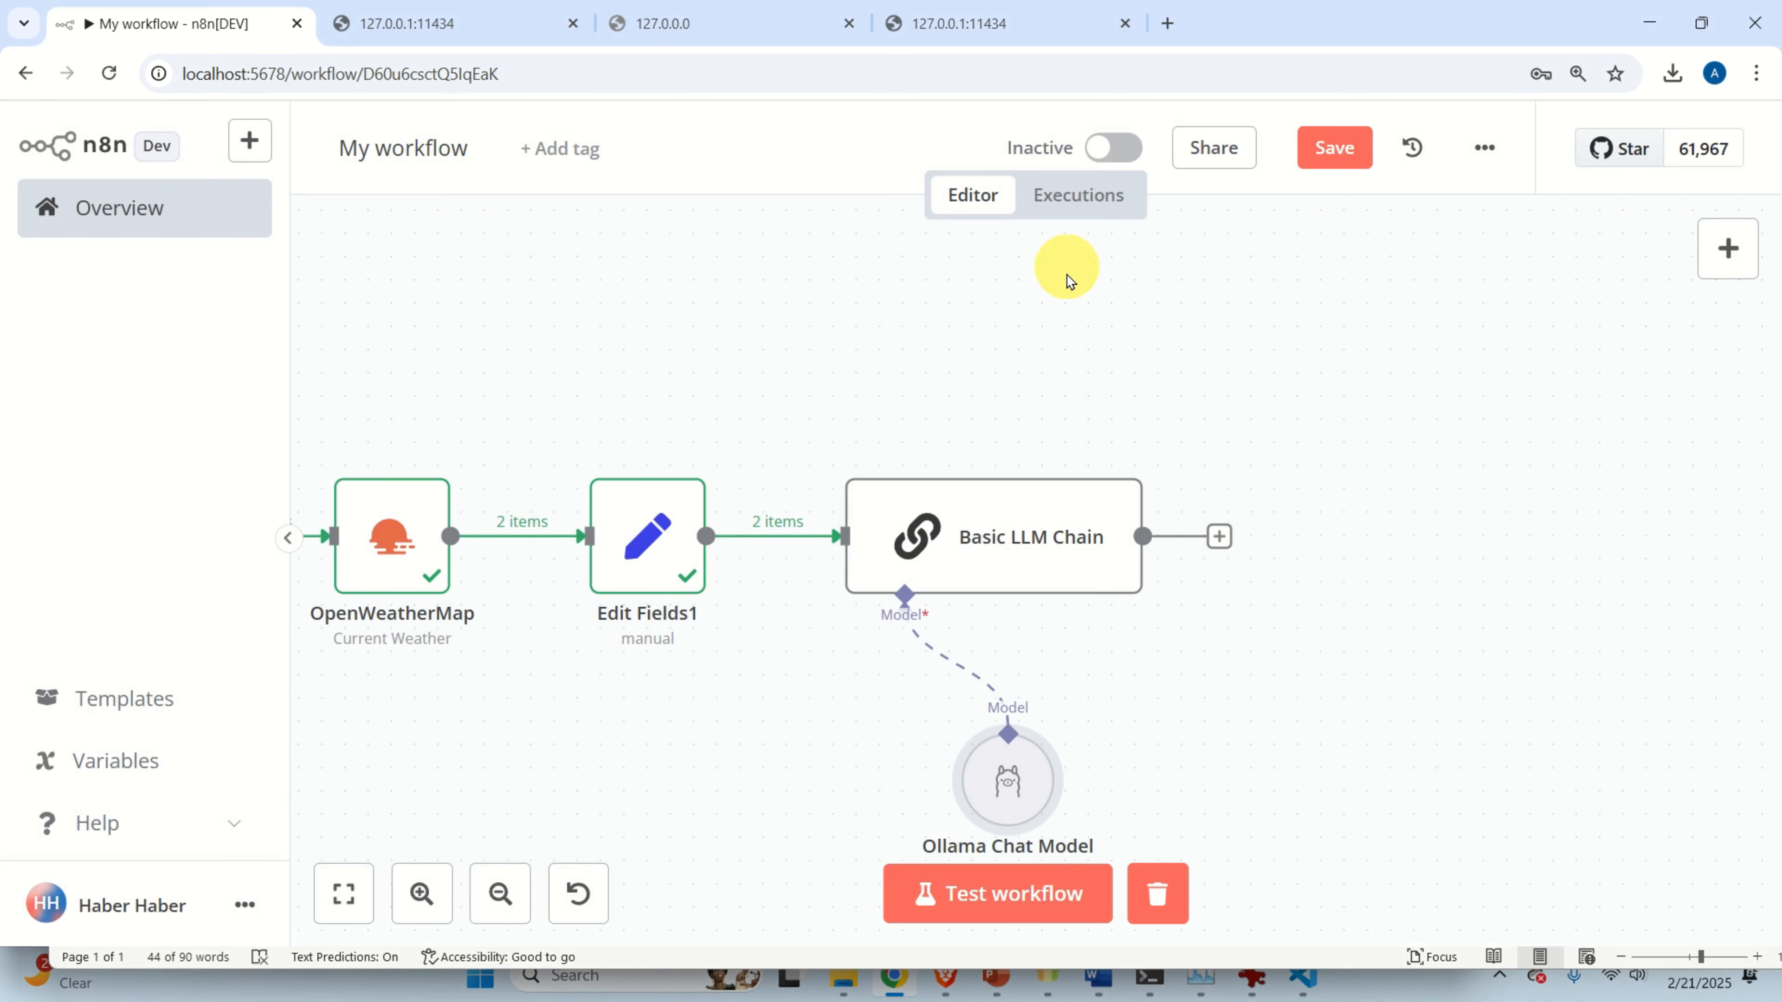
# Position the Ollama Chat Model under the chain and test-run the Basic LLM Chain.
pyautogui.moveTo(1026, 813); pyautogui.dragTo(879, 778)
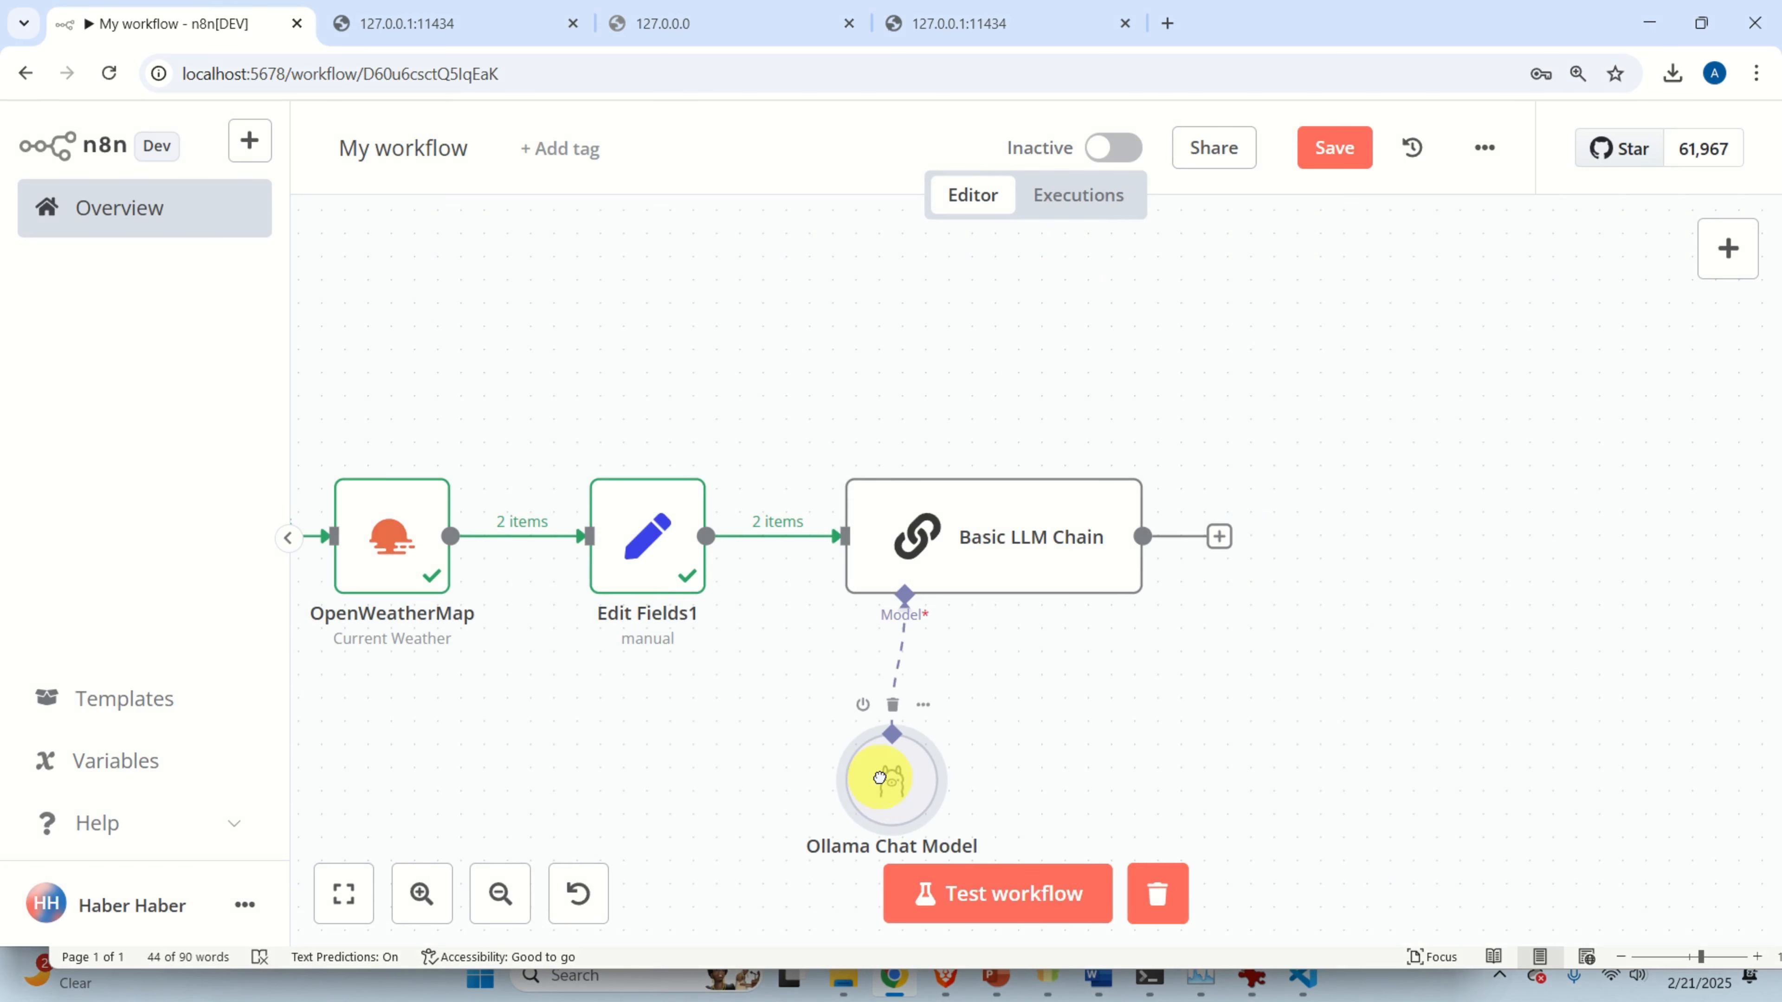
pyautogui.doubleClick(1014, 522)
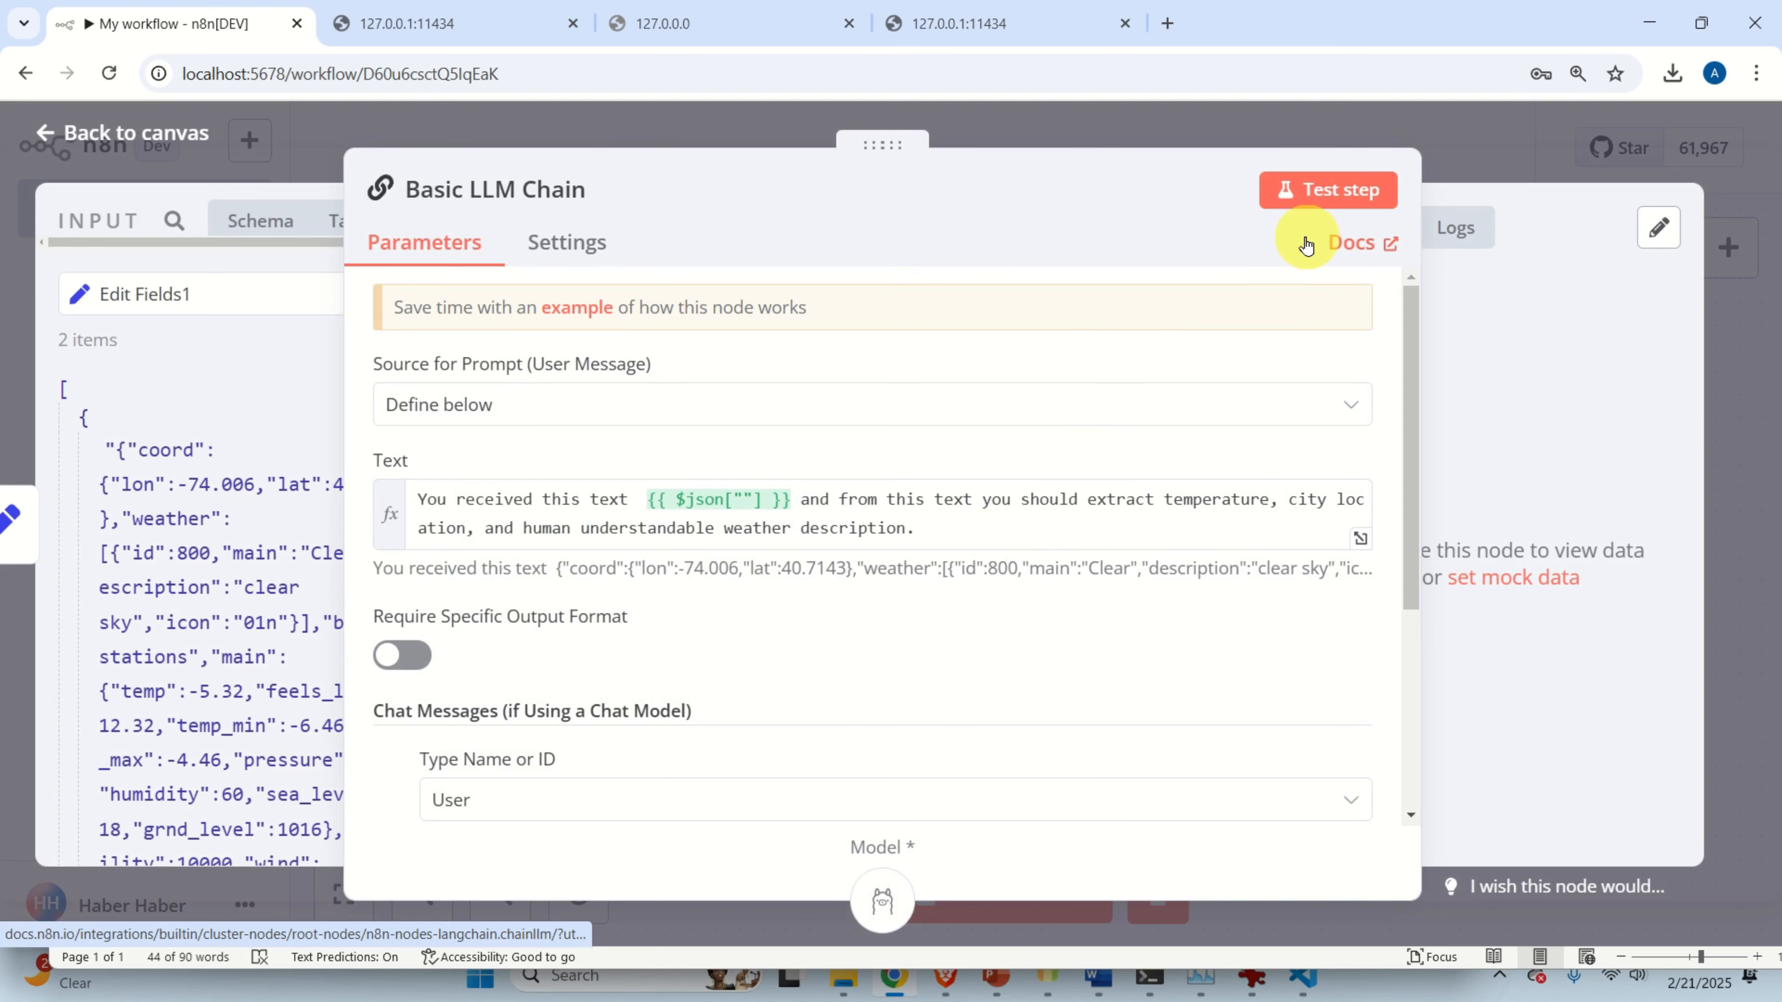
pyautogui.click(1318, 190)
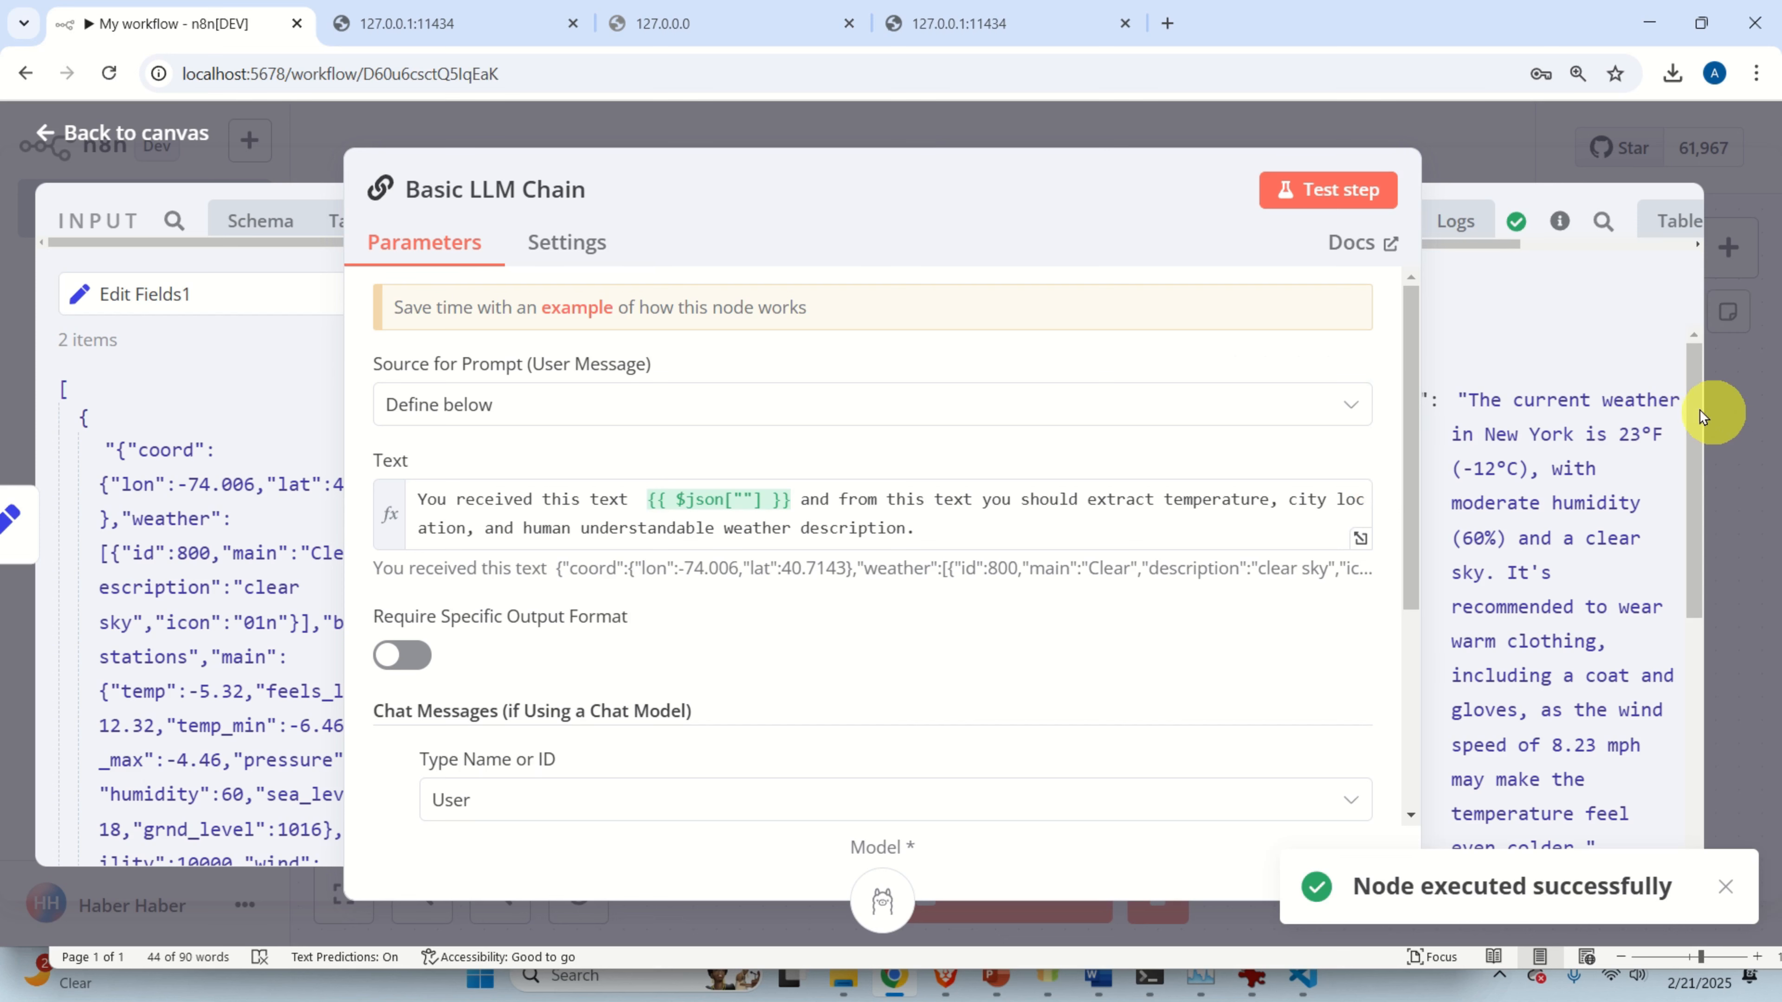
# Read through the chain's two generated New York weather summaries, then pan to its output end.
pyautogui.scroll(-2, 1568, 431)
pyautogui.scroll(2, 1570, 438)
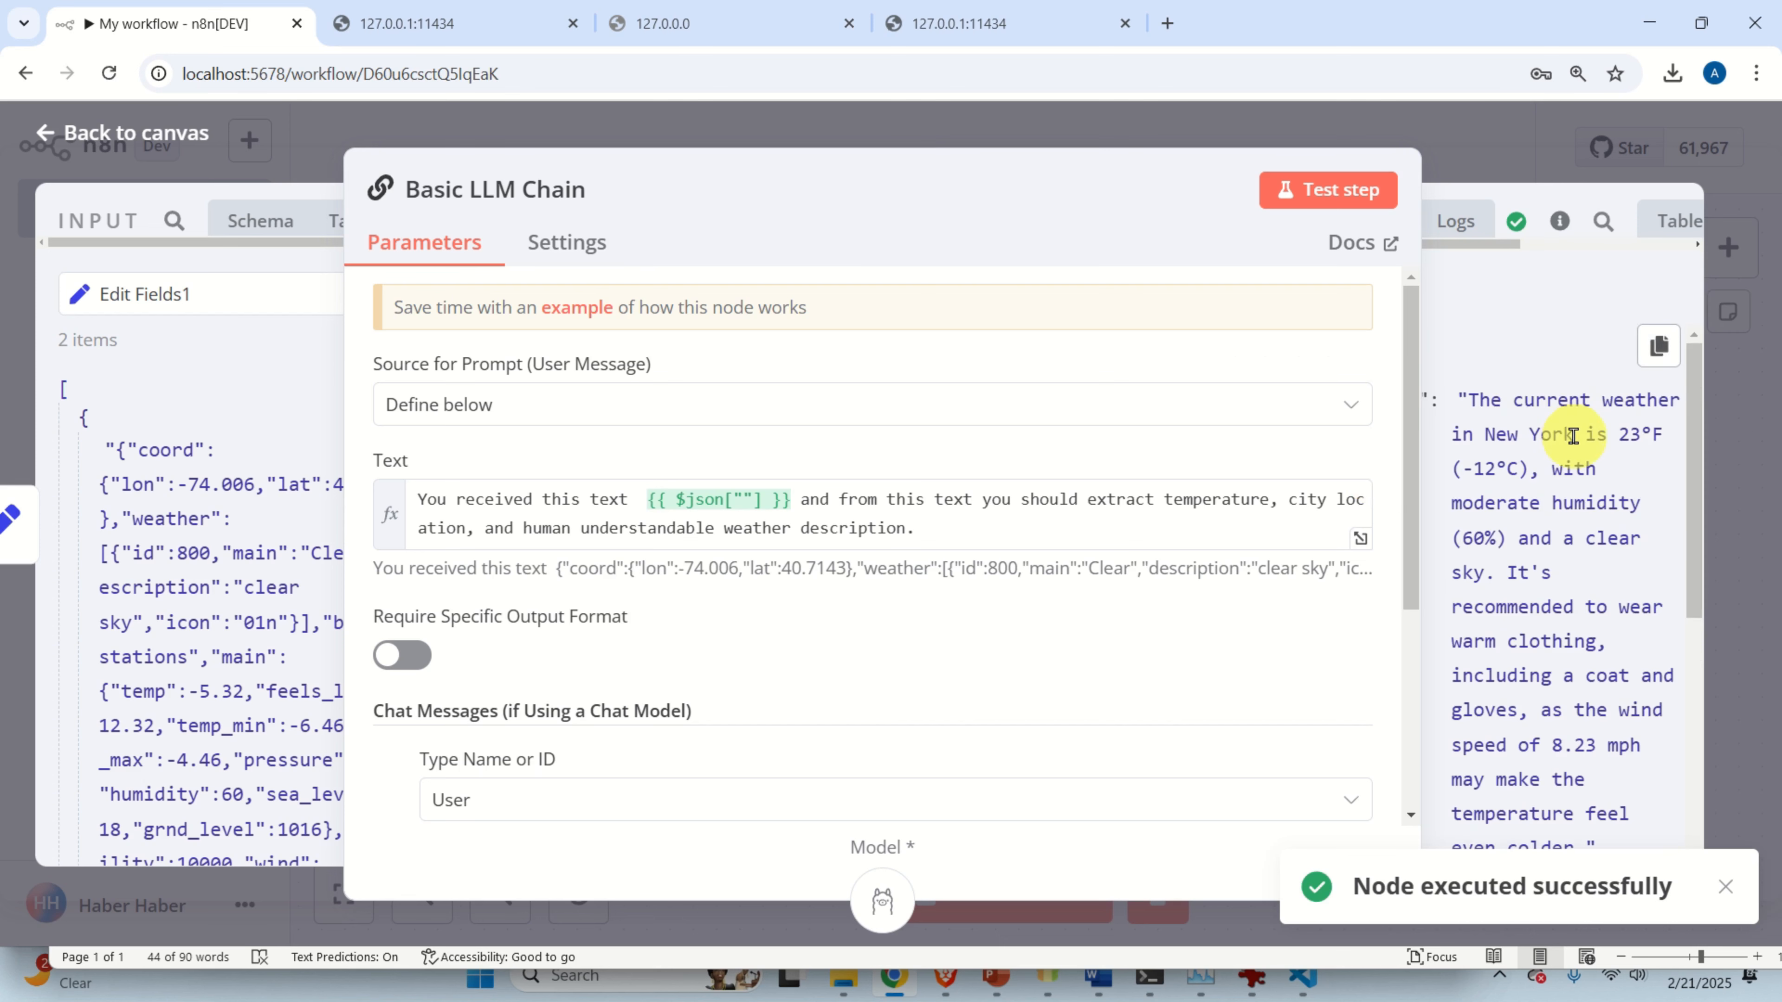
pyautogui.scroll(-8, 1572, 436)
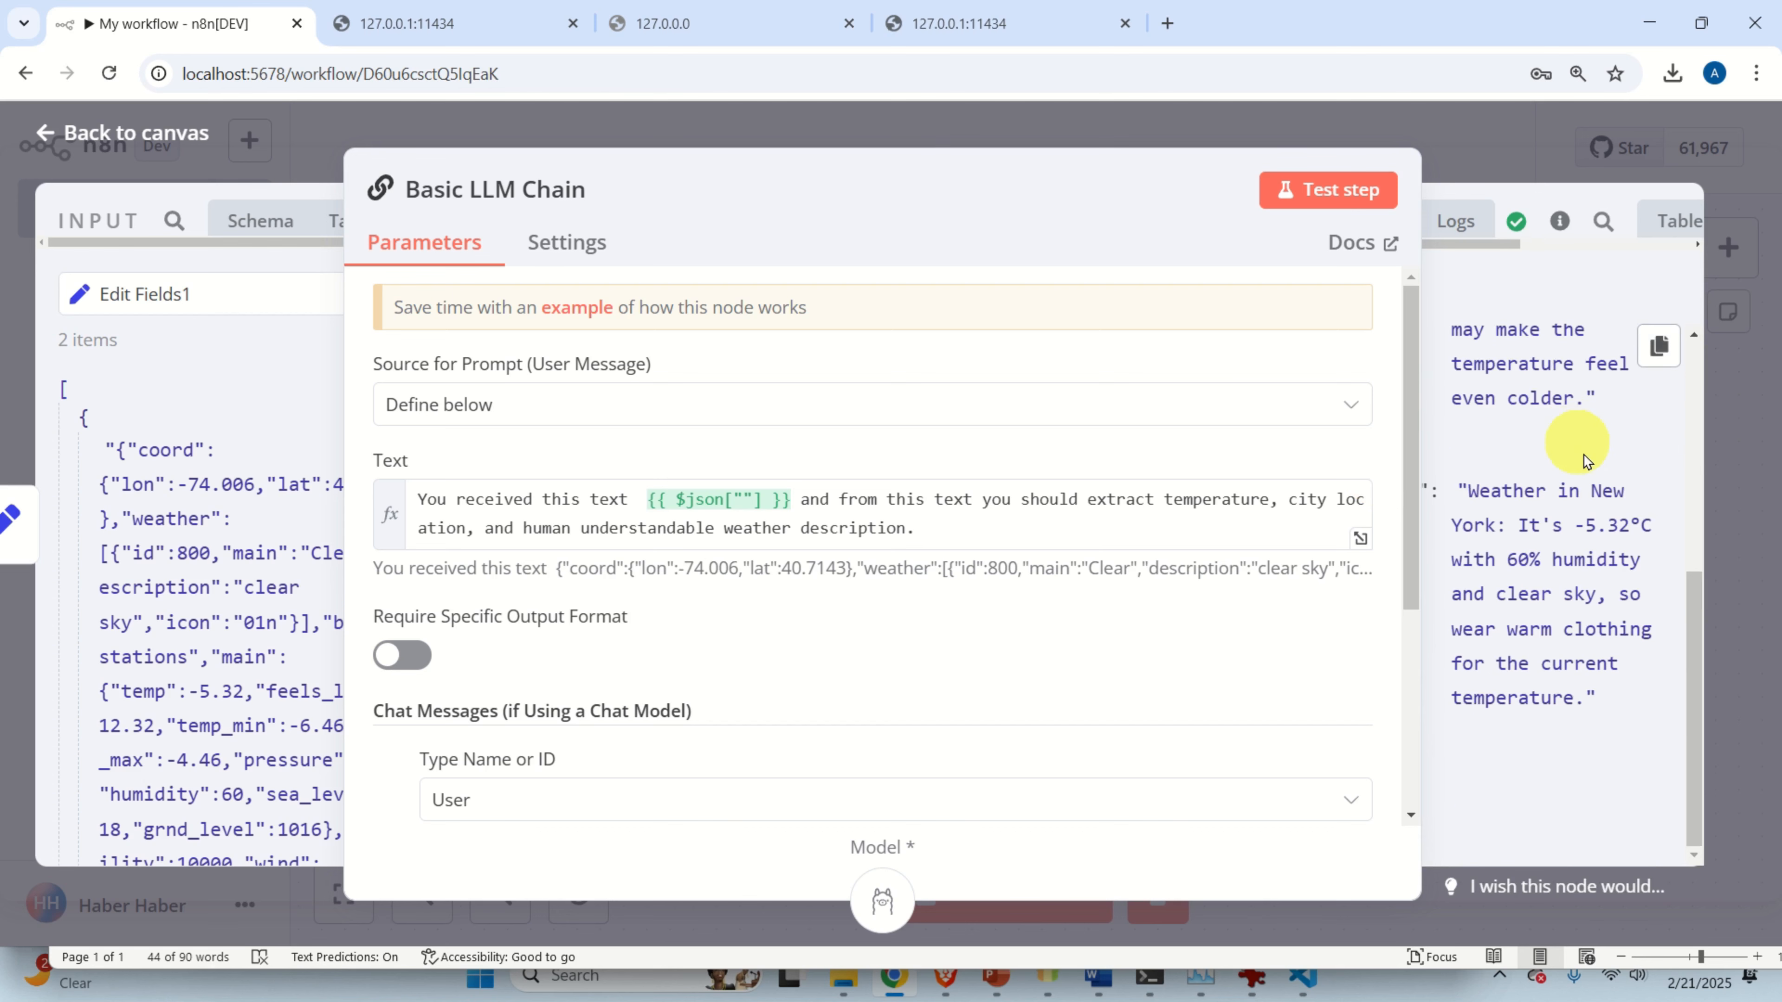
pyautogui.moveTo(1467, 498); pyautogui.dragTo(1641, 702)
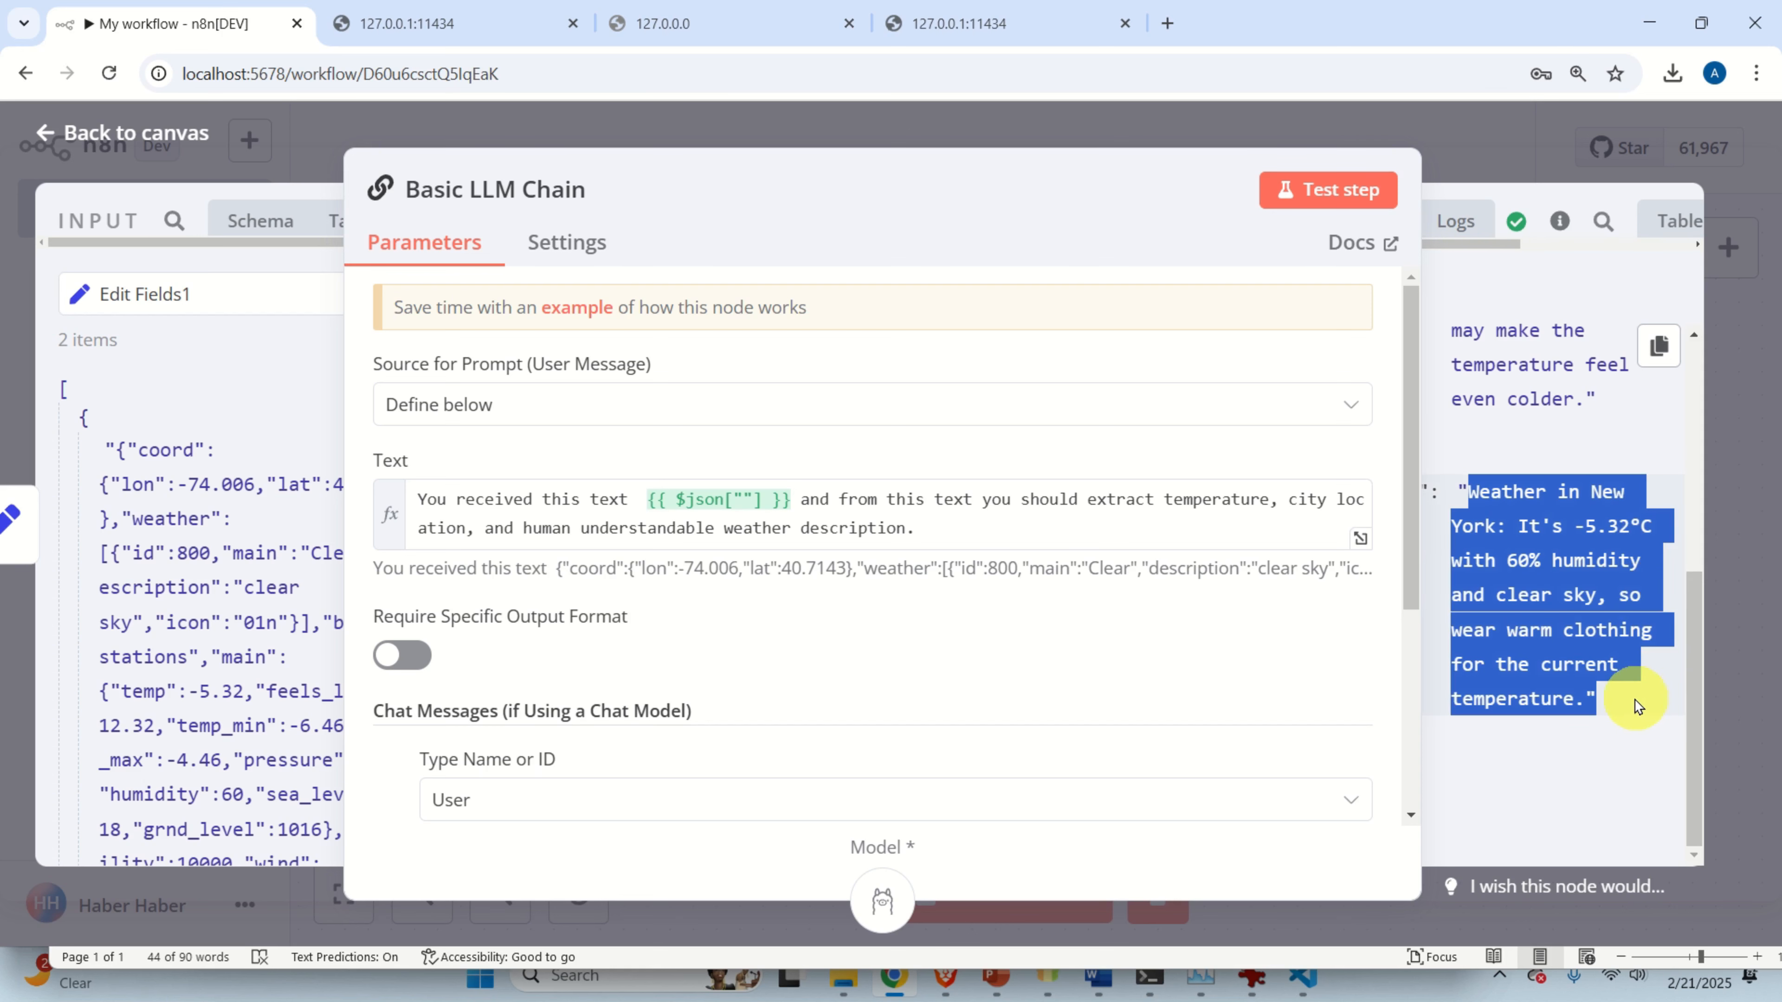
pyautogui.scroll(-2, 905, 617)
pyautogui.scroll(2, 910, 605)
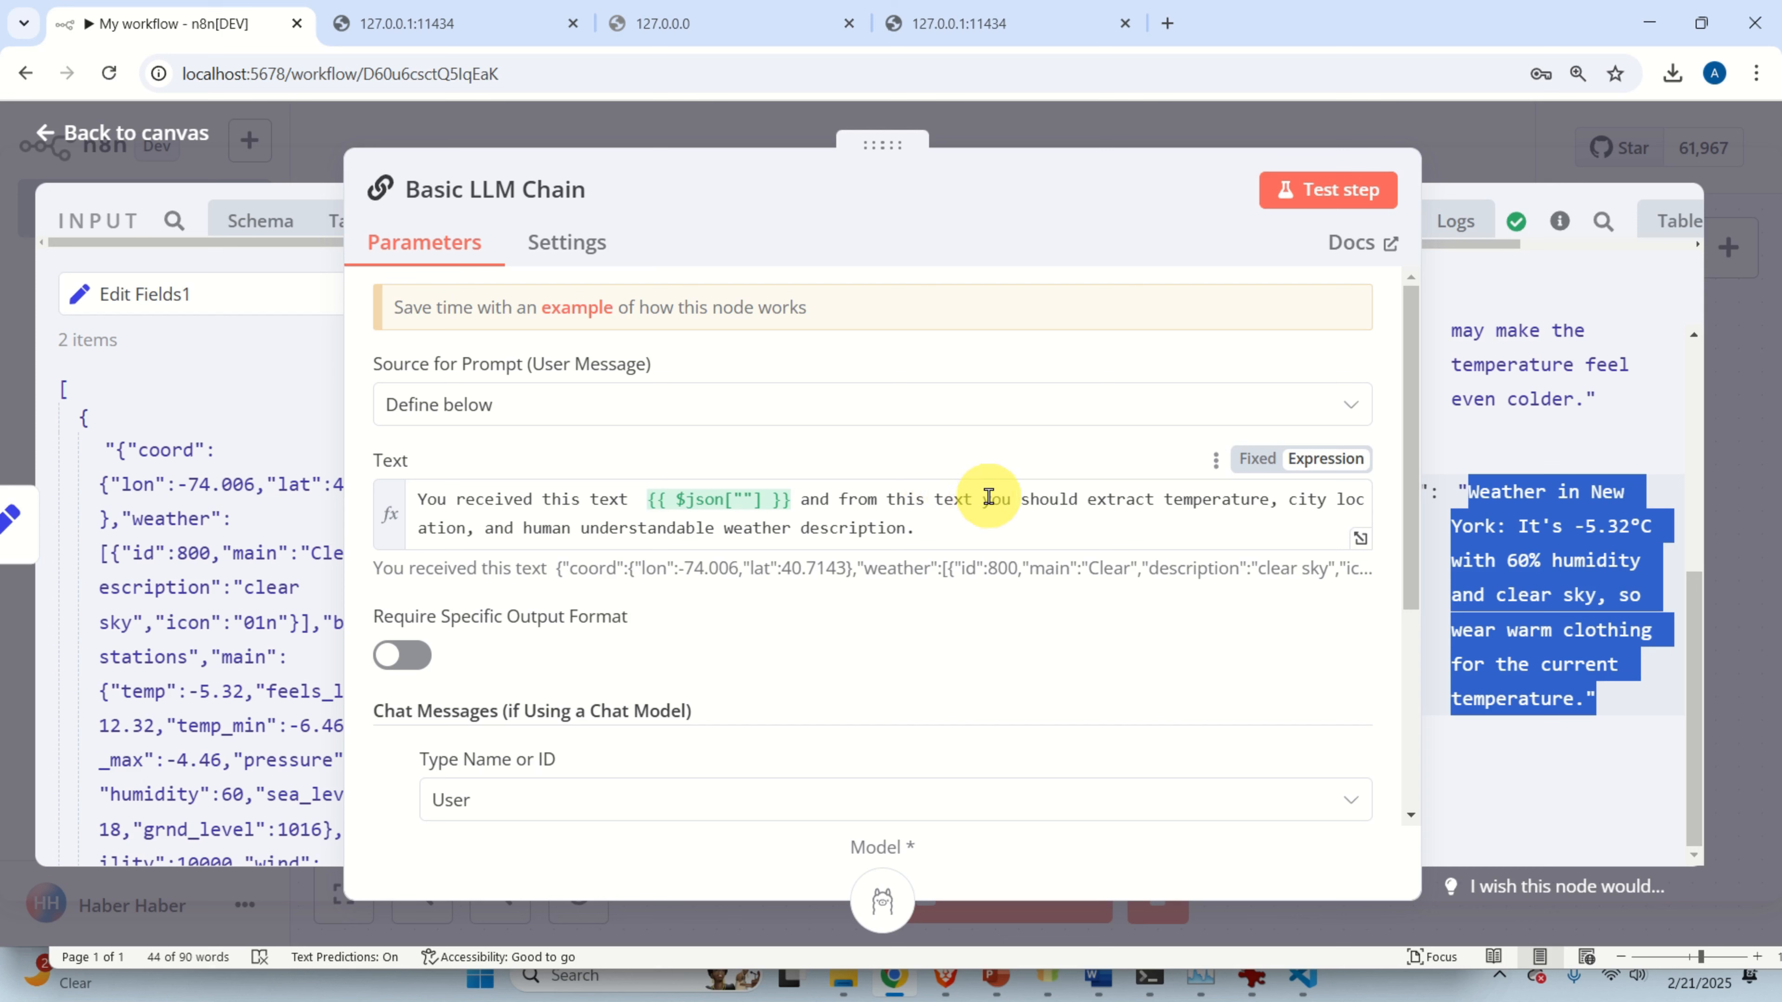
pyautogui.click(1523, 514)
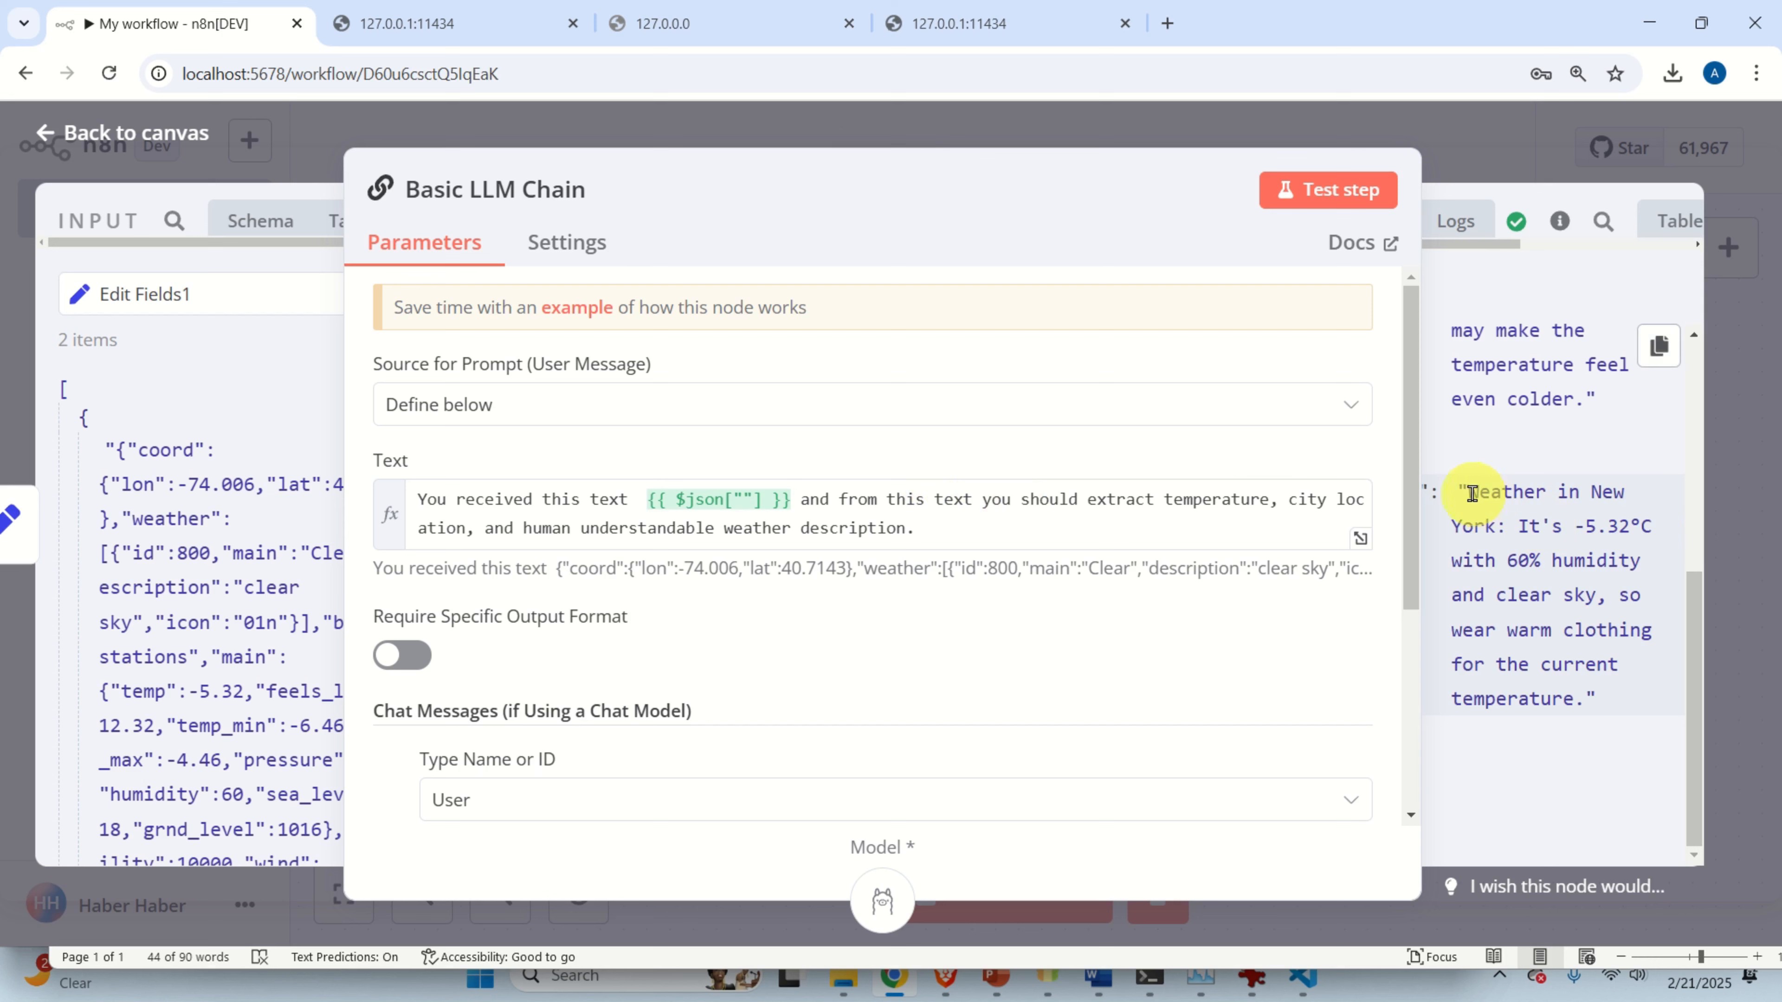
pyautogui.moveTo(1472, 493); pyautogui.dragTo(1646, 720)
pyautogui.scroll(3, 1526, 564)
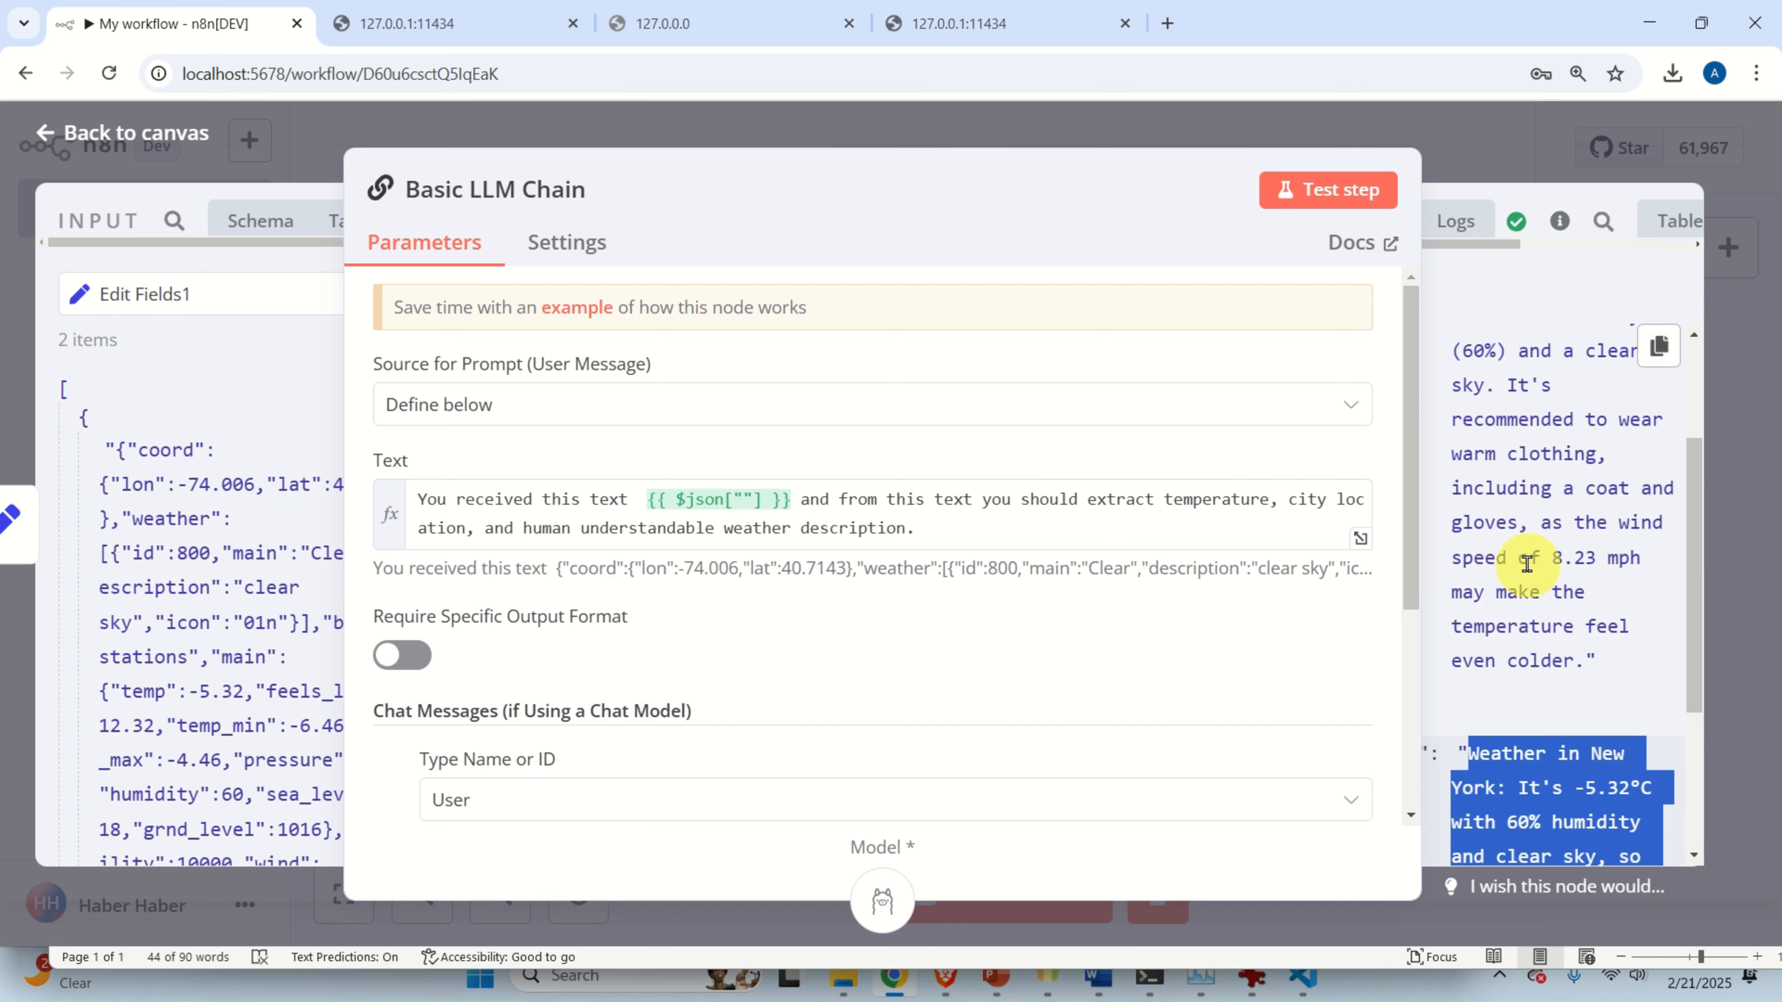
pyautogui.scroll(2, 1526, 563)
pyautogui.scroll(-2, 1527, 565)
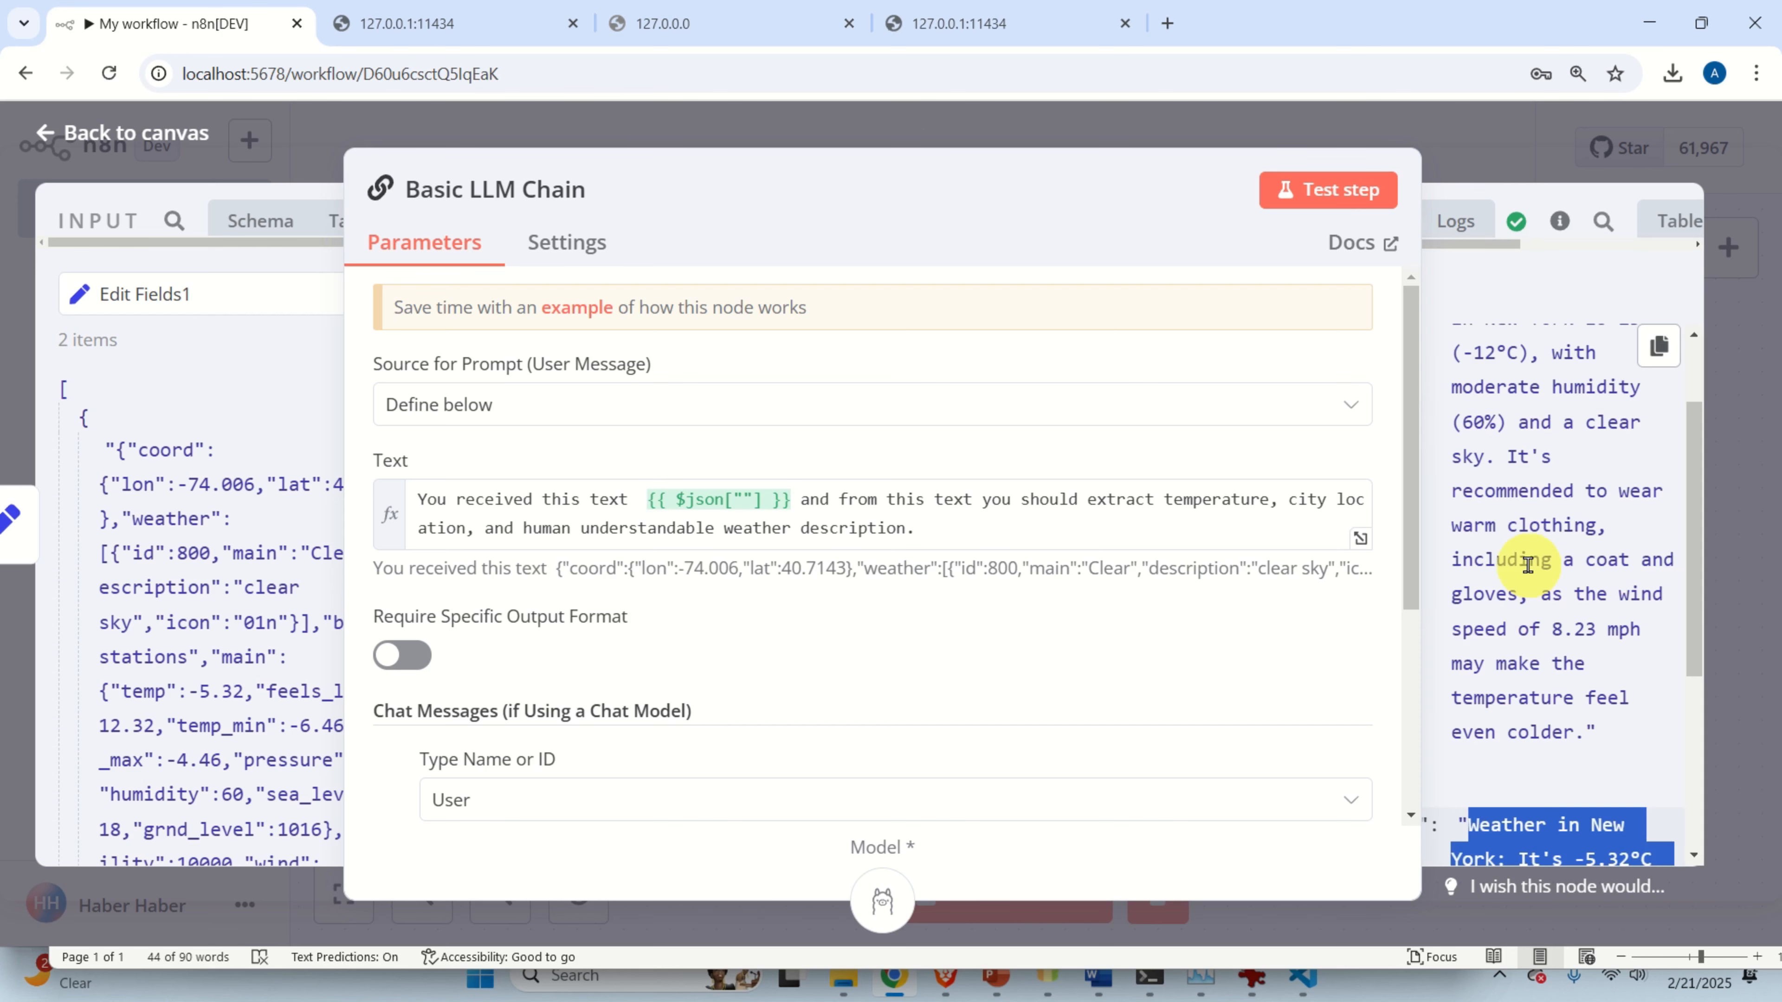
pyautogui.click(144, 139)
pyautogui.moveTo(1404, 478); pyautogui.dragTo(1105, 462)
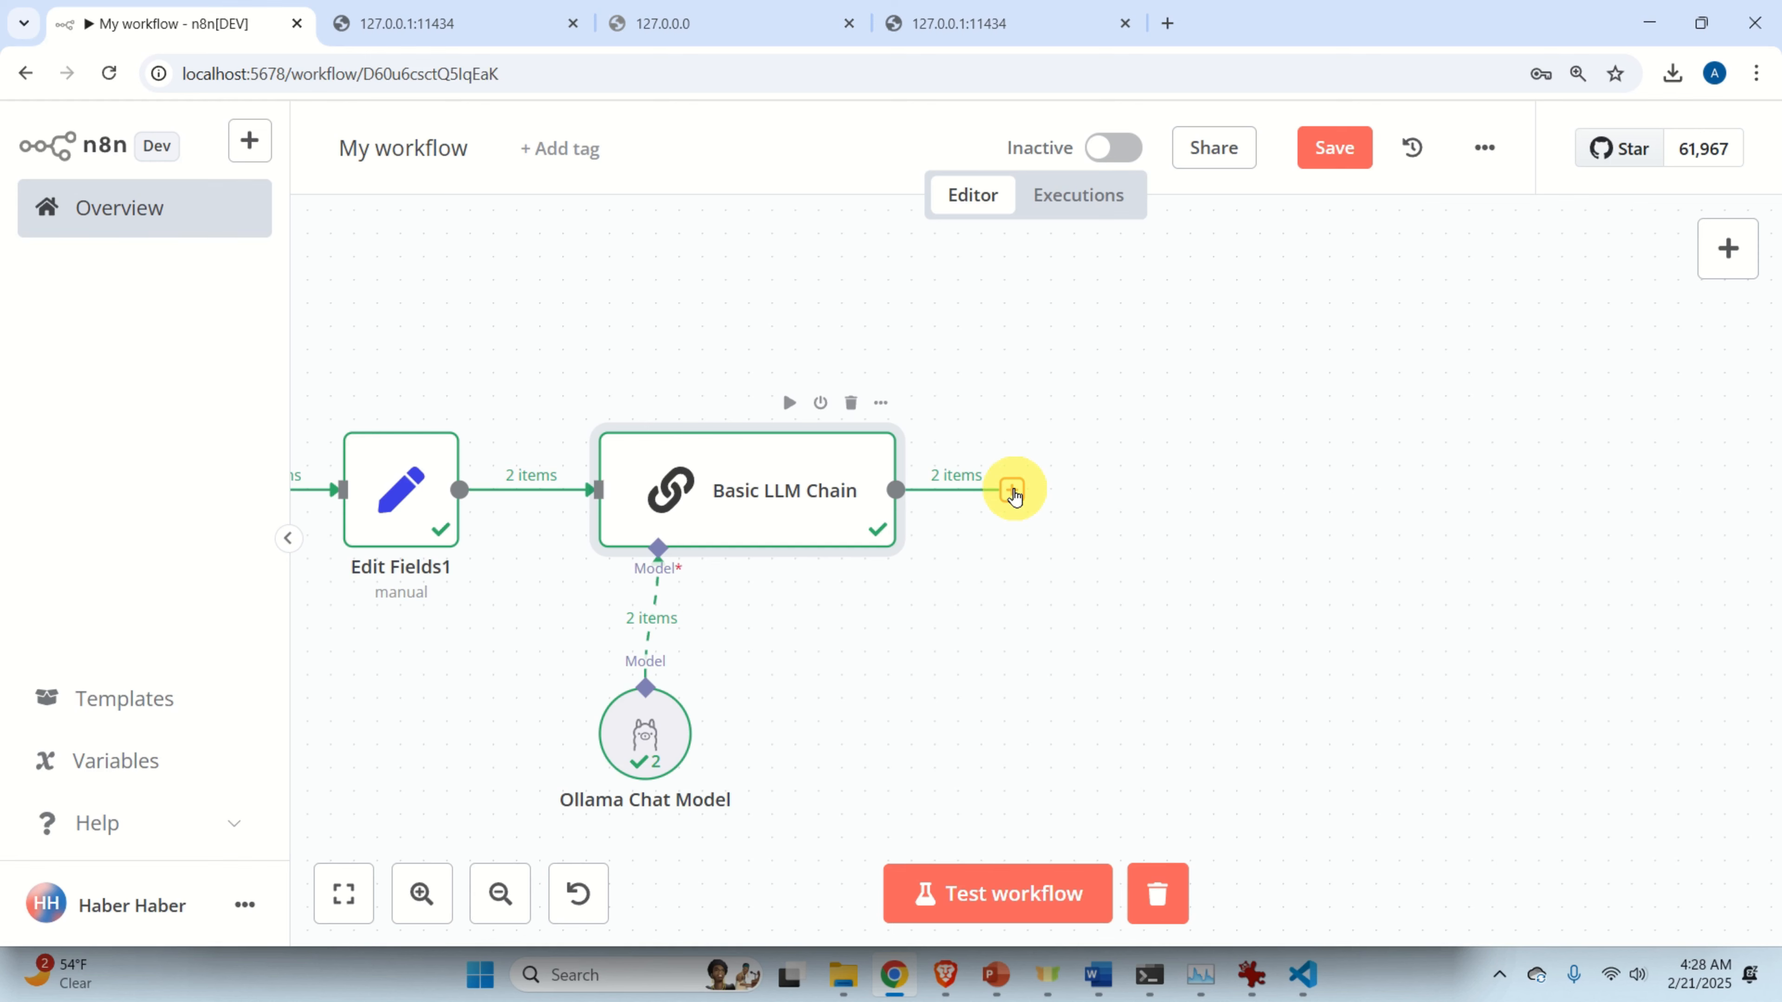
# Add an Edit Fields (Set) node with a new field after the Basic LLM Chain.
pyautogui.click(1013, 490)
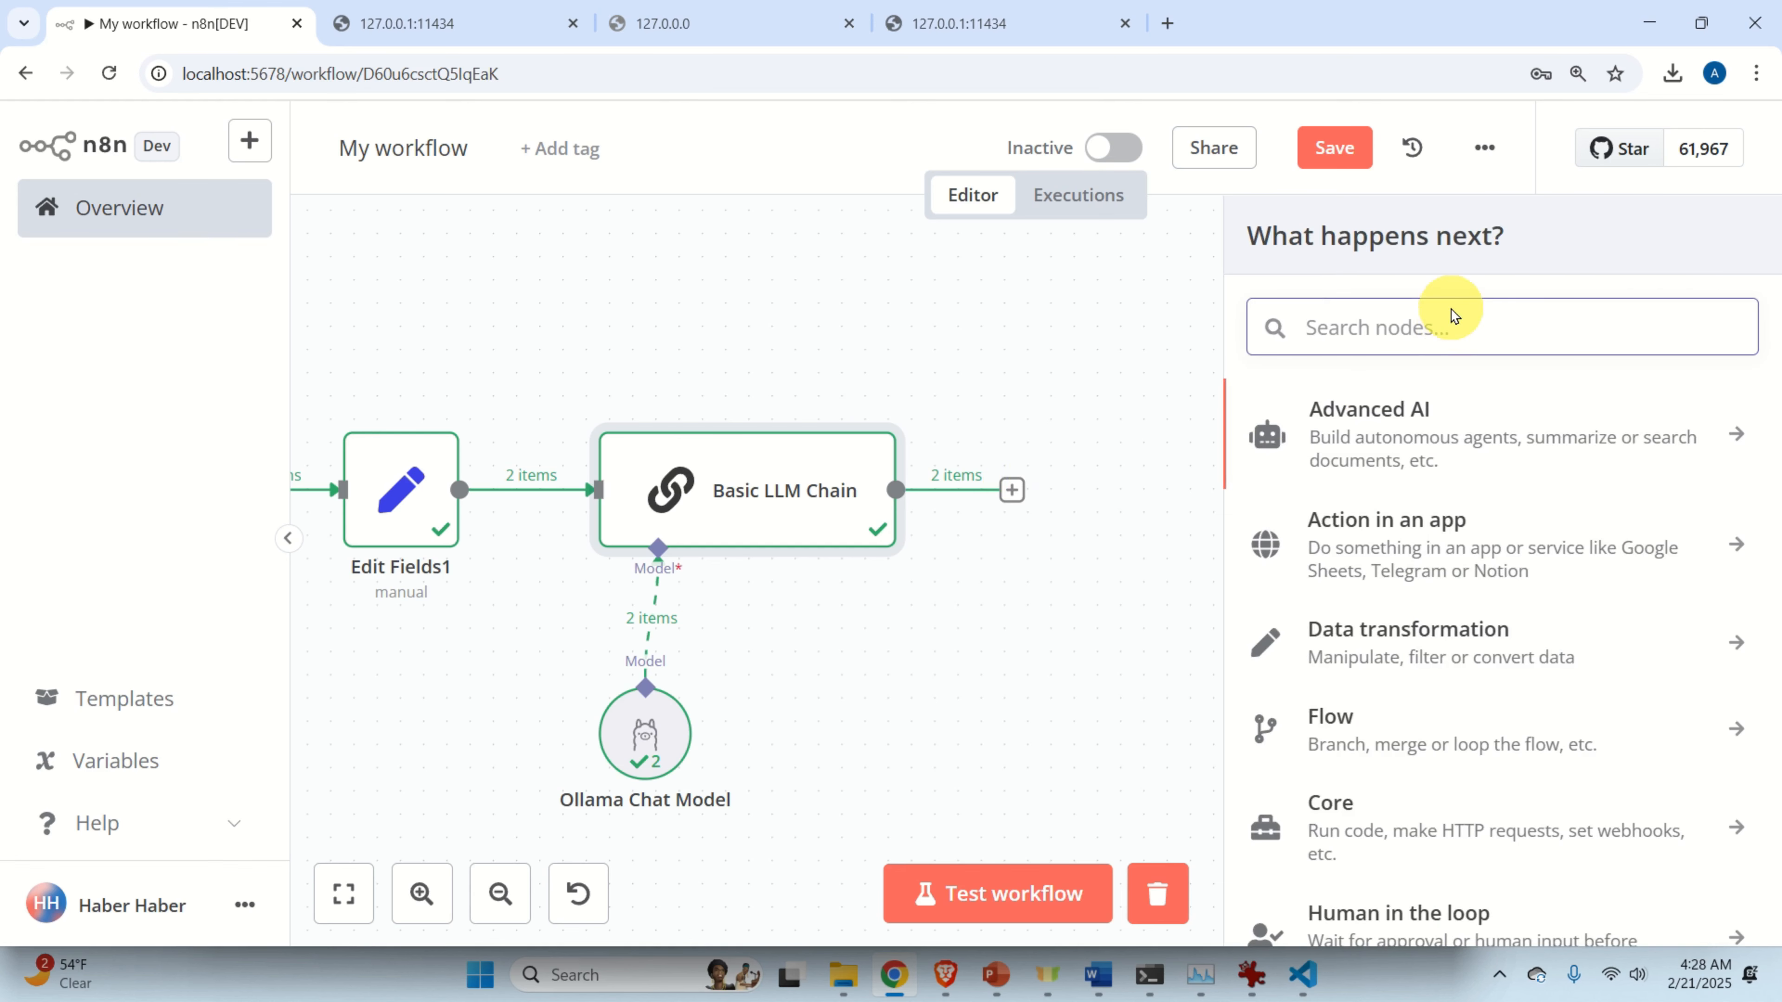
pyautogui.write('edit')
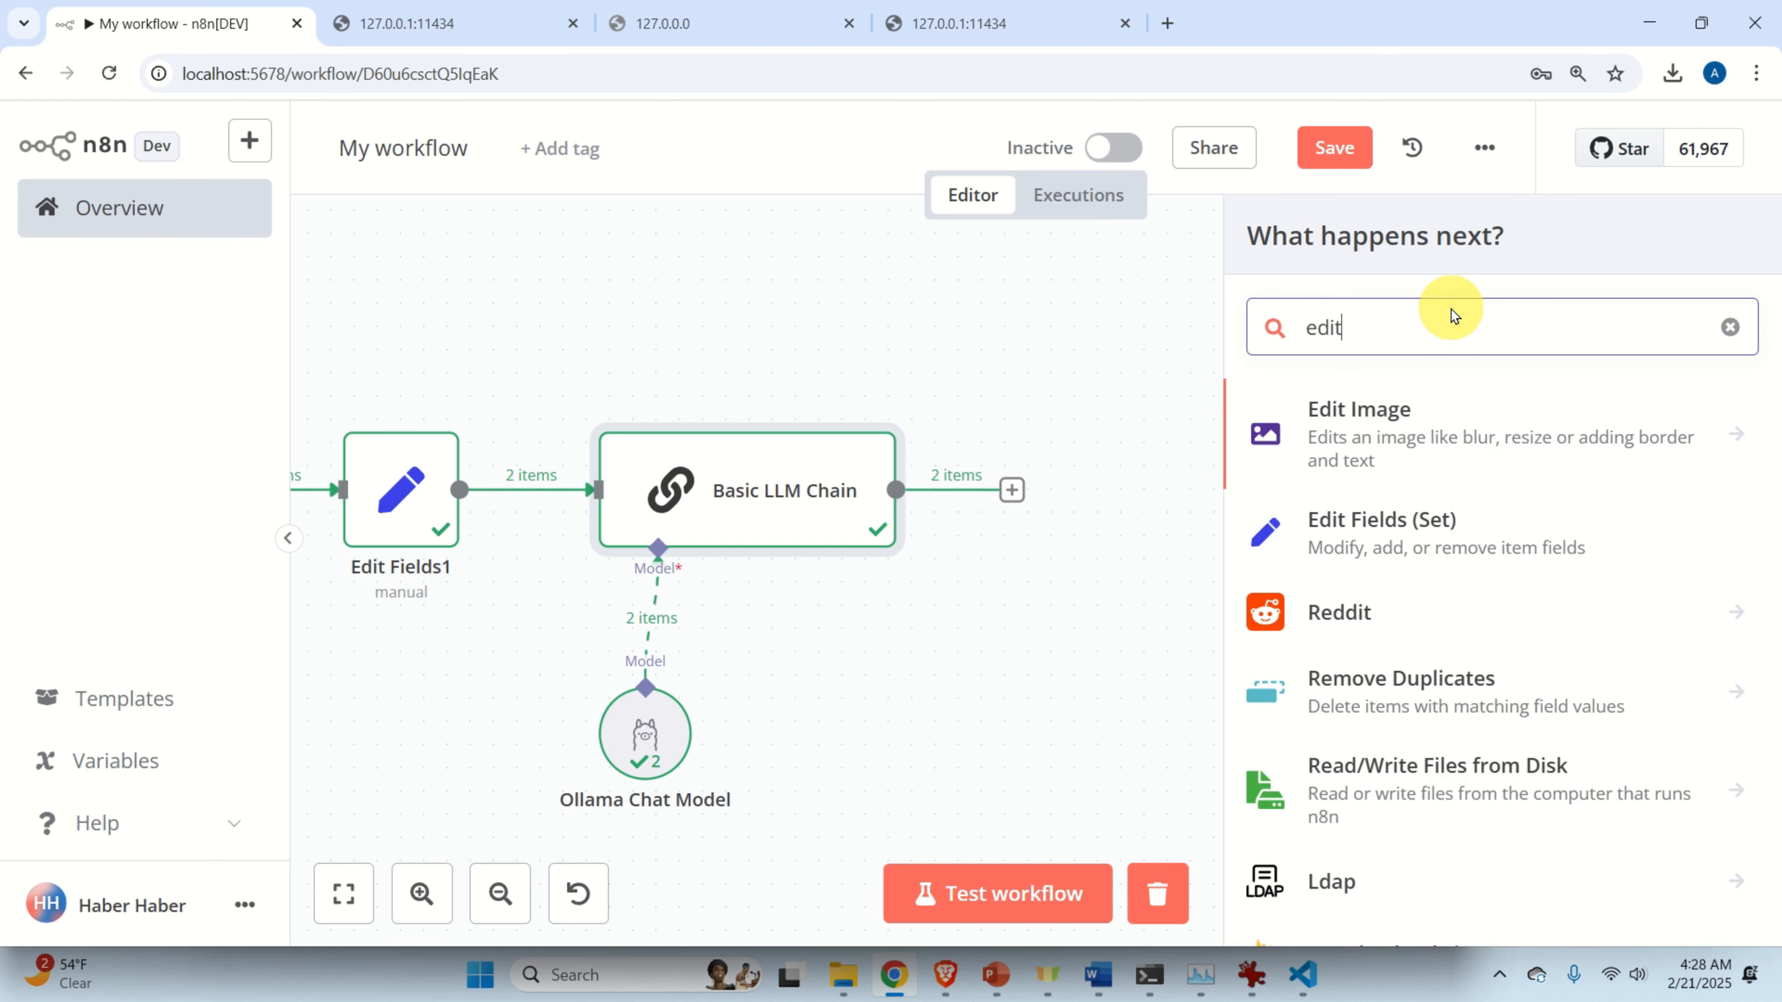
pyautogui.click(1410, 523)
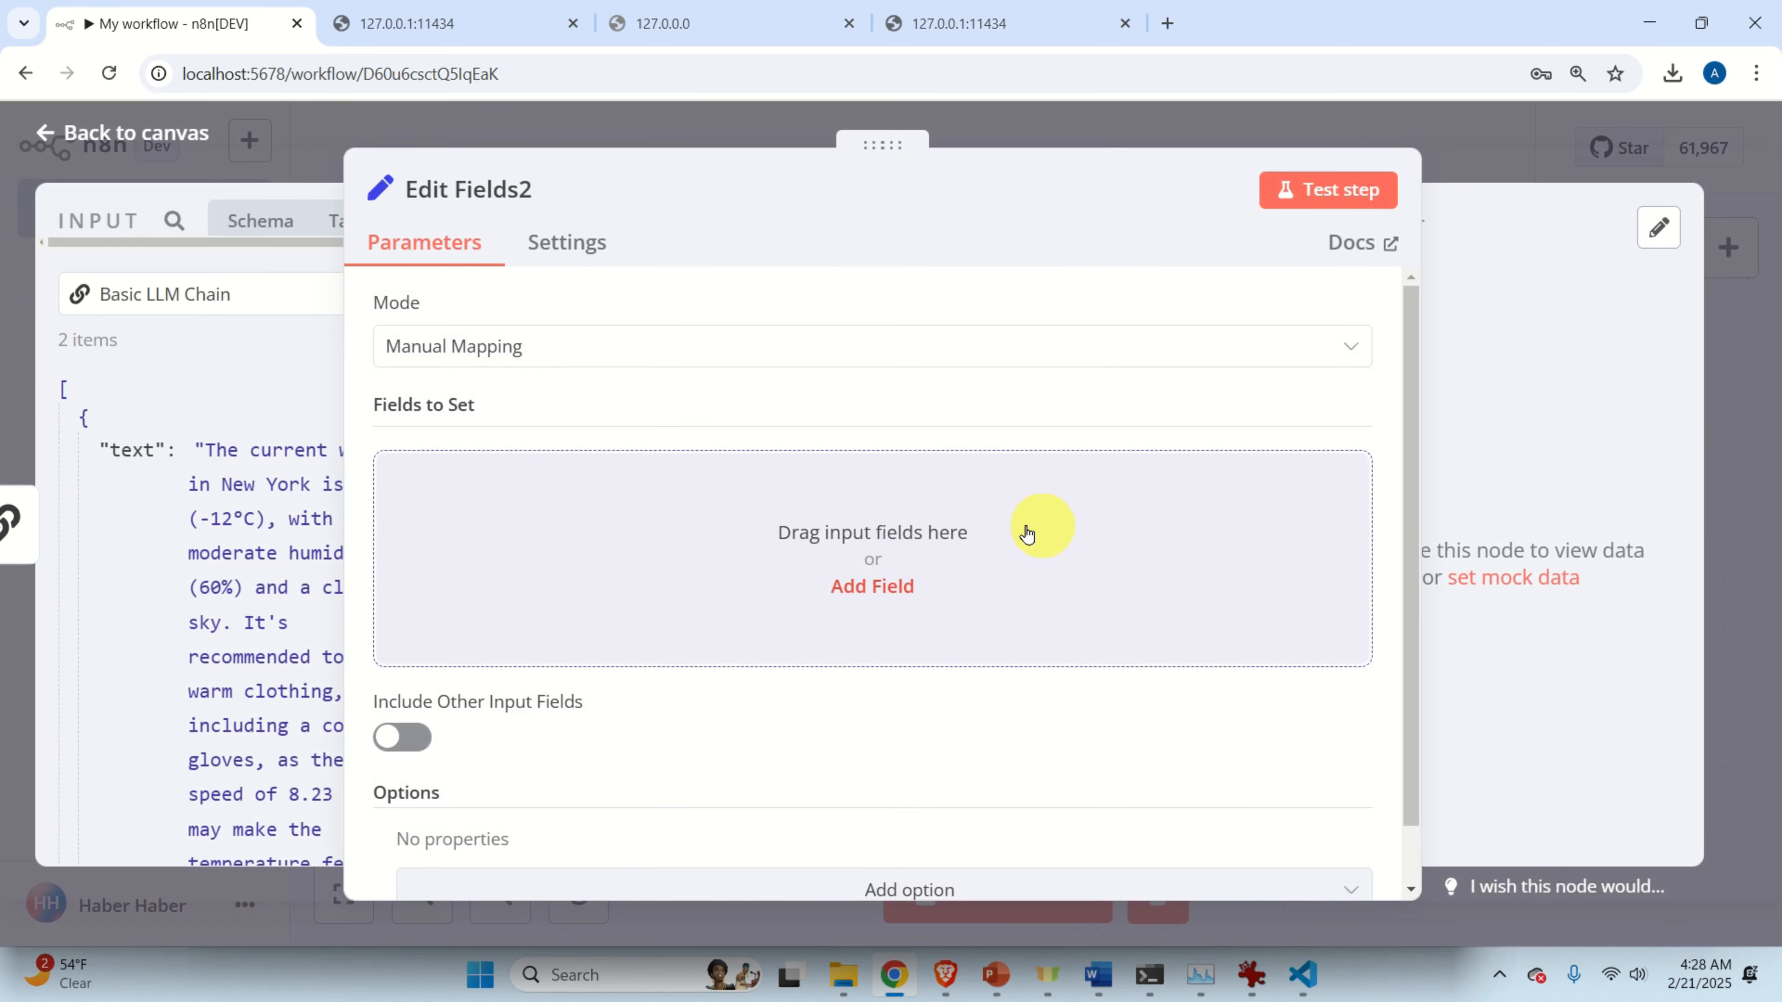
pyautogui.click(854, 583)
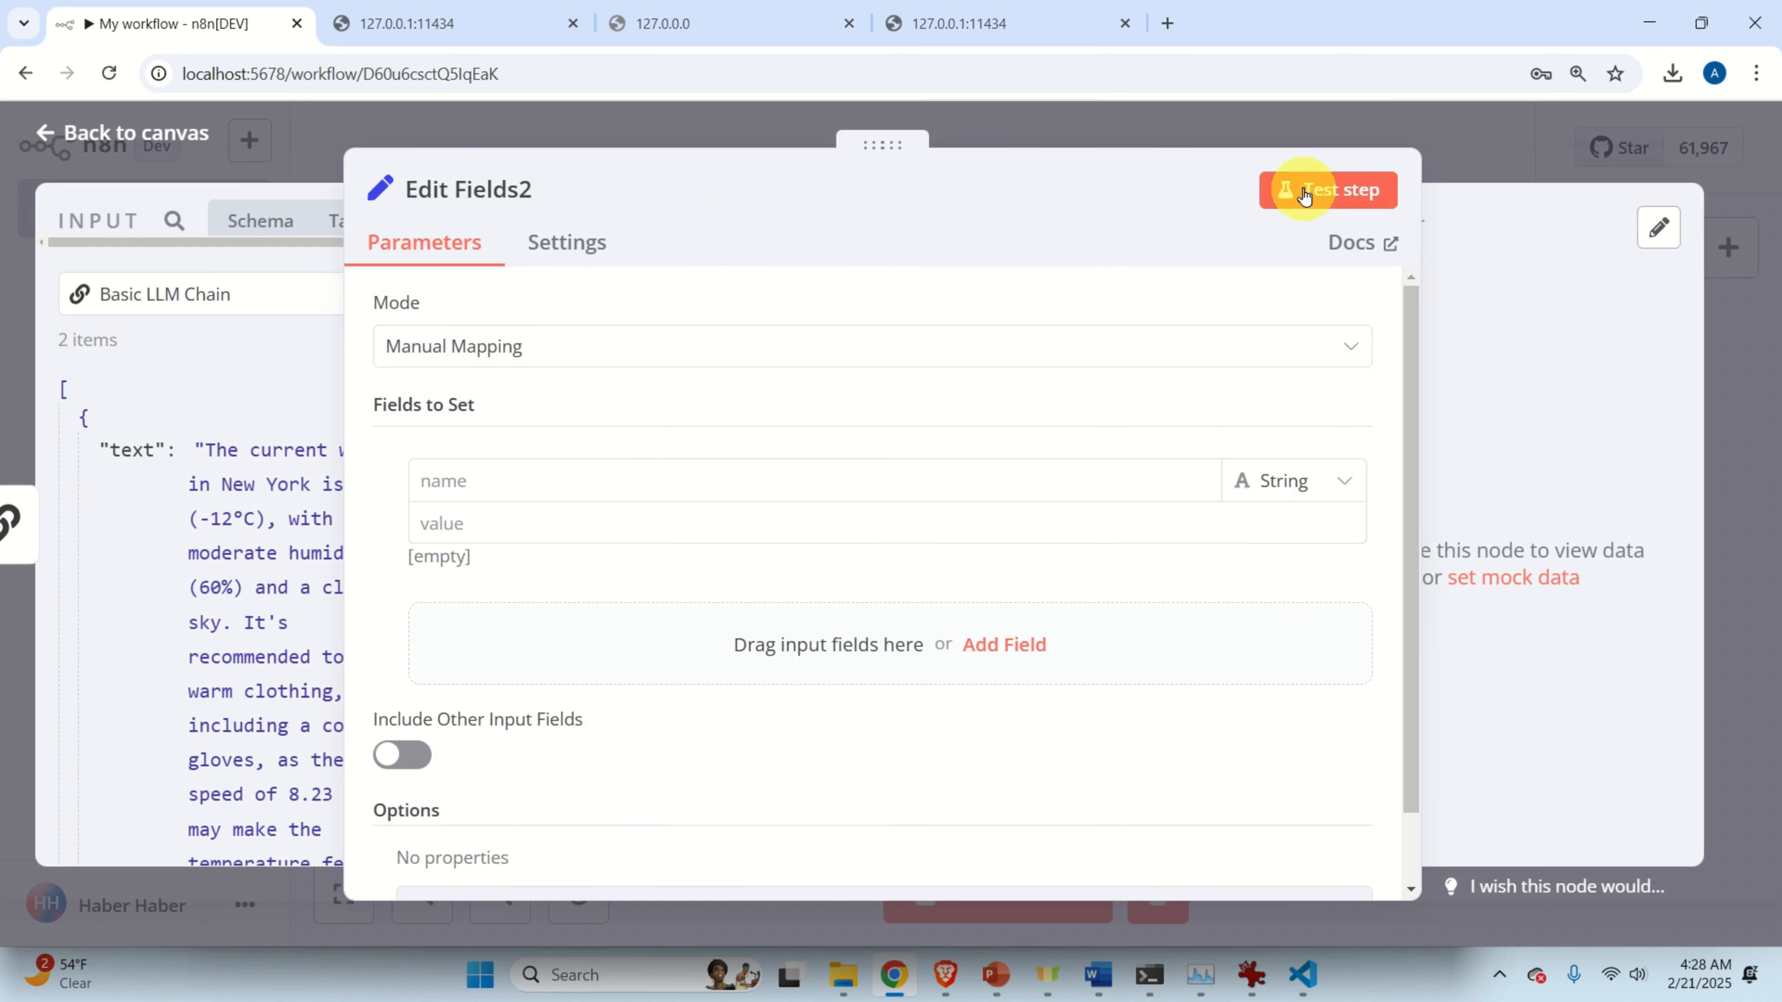
pyautogui.click(1126, 144)
pyautogui.moveTo(1078, 523); pyautogui.dragTo(1219, 523)
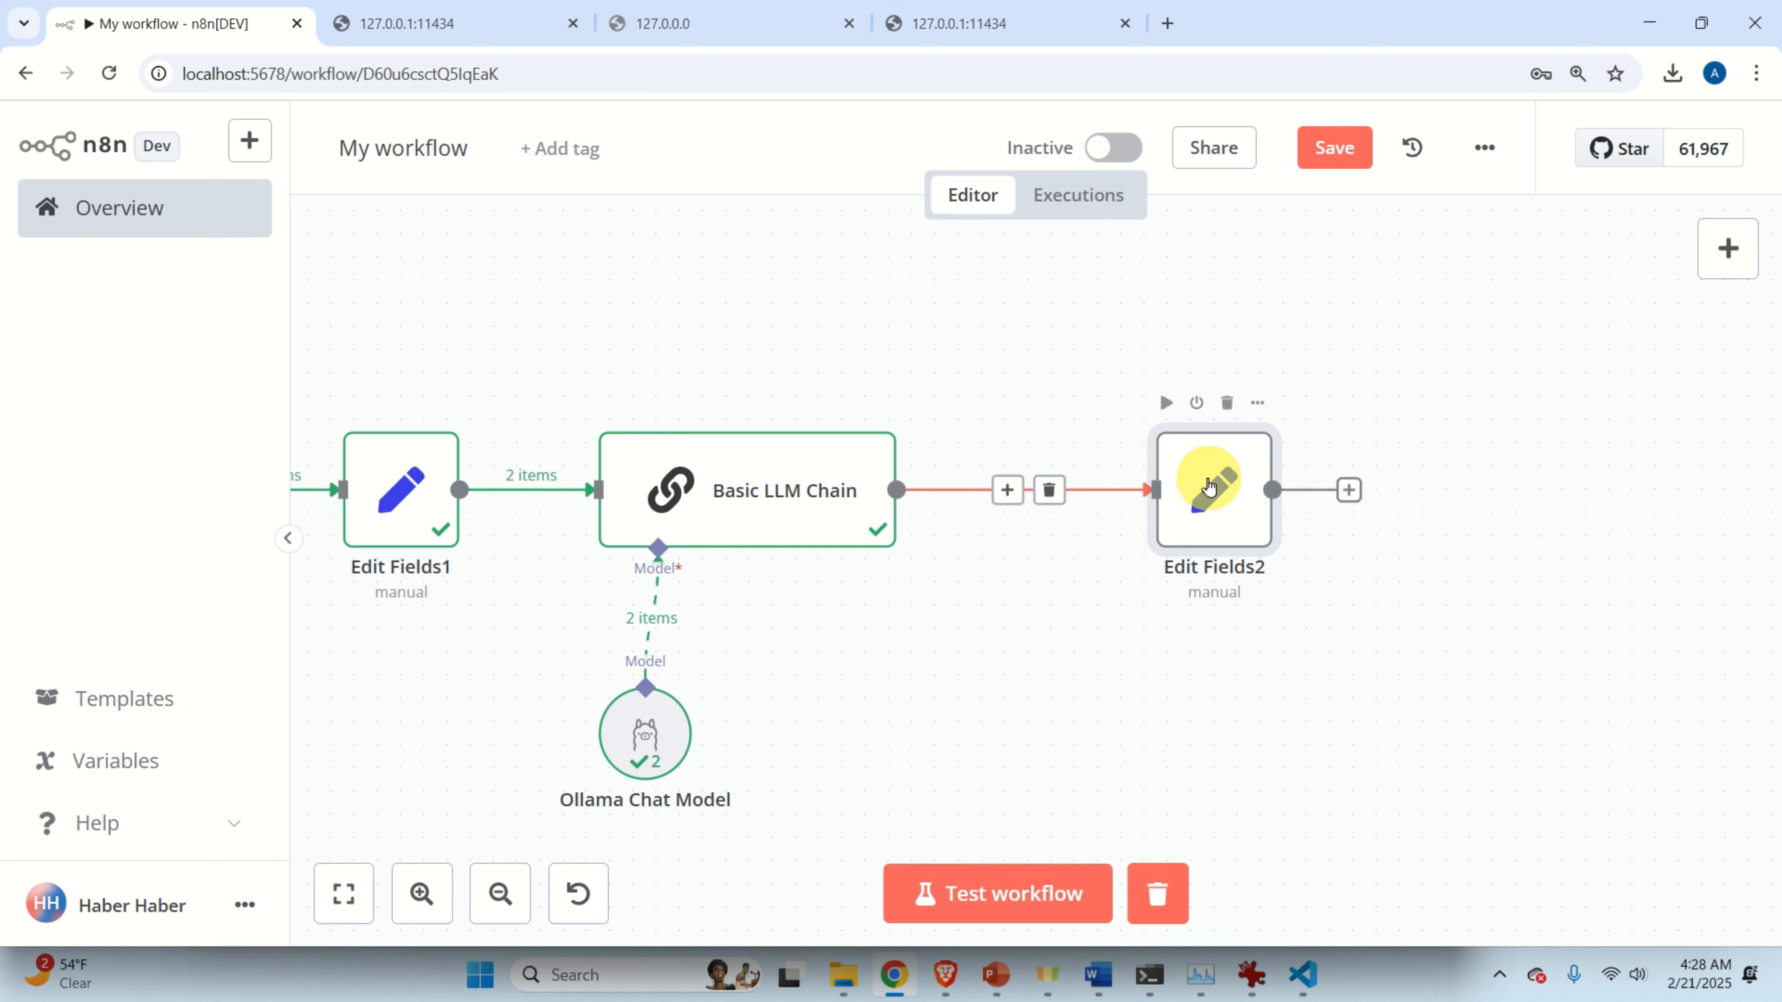
# Set the Edit Fields2 field value to the expression {{$json["text"]}}.
pyautogui.doubleClick(1223, 504)
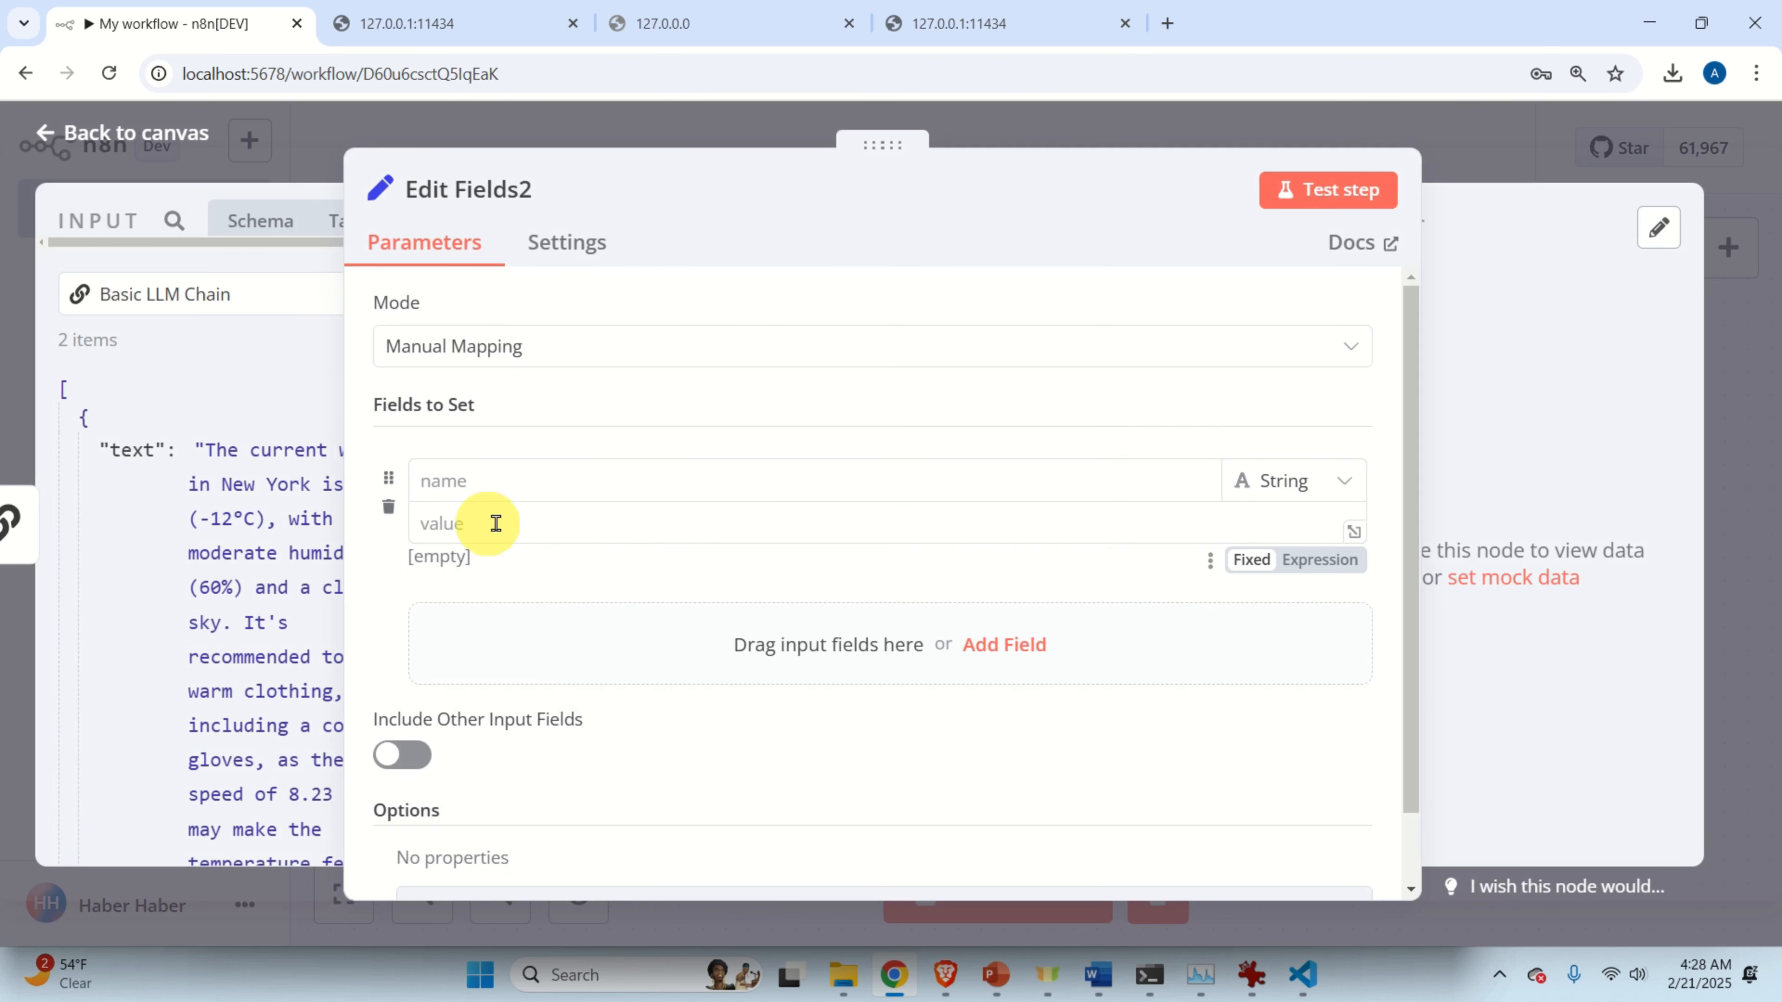
pyautogui.click(1321, 560)
pyautogui.rightClick(802, 522)
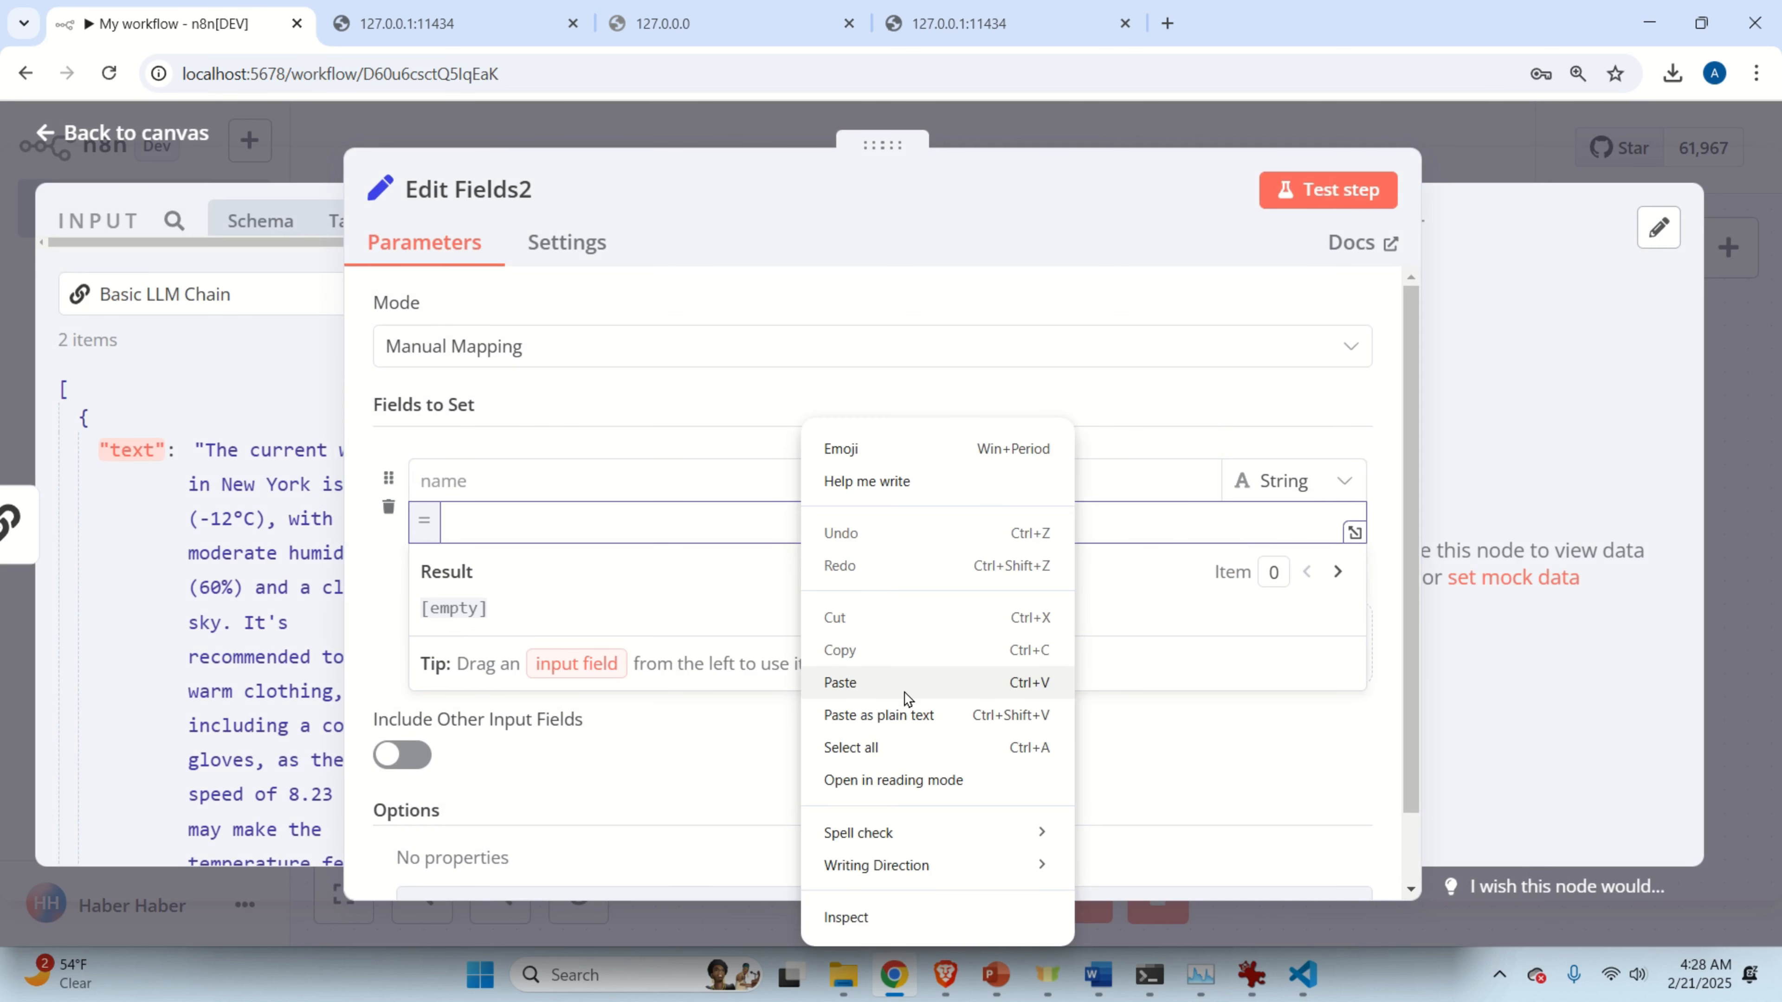
pyautogui.click(912, 716)
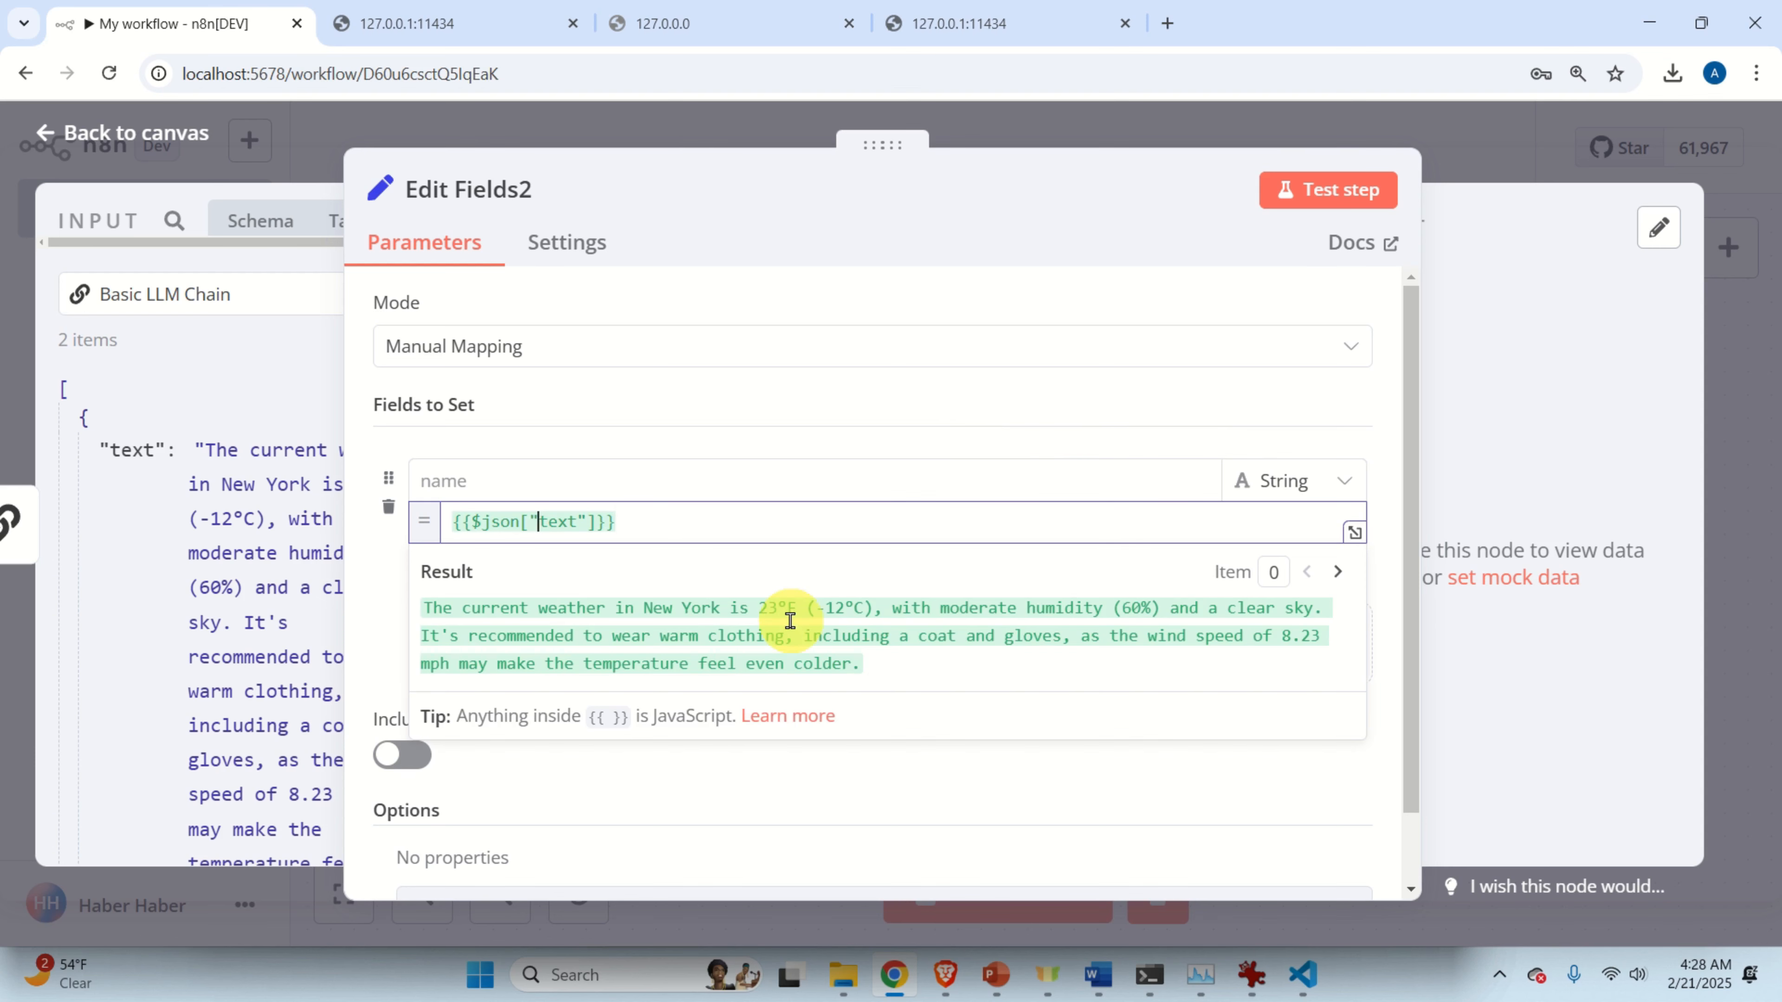
# Test-run Edit Fields2 and check its output carries the chain's weather summaries.
pyautogui.scroll(-1, 795, 622)
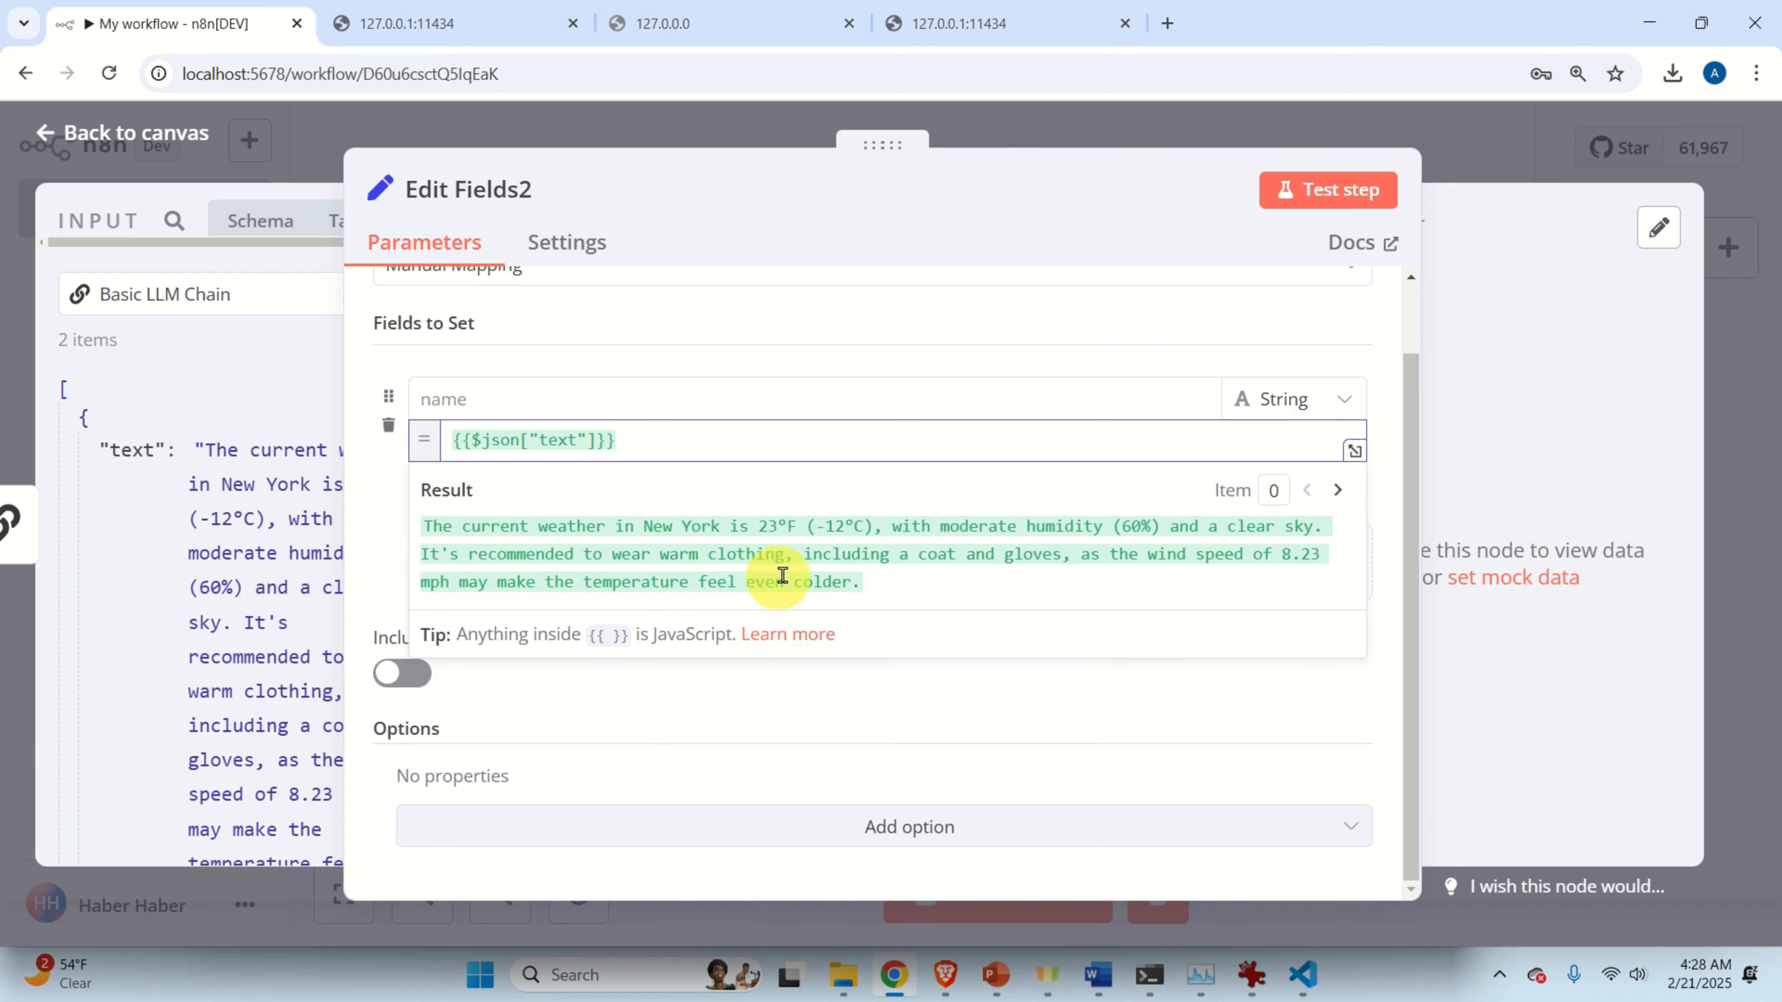
pyautogui.moveTo(424, 528); pyautogui.dragTo(874, 583)
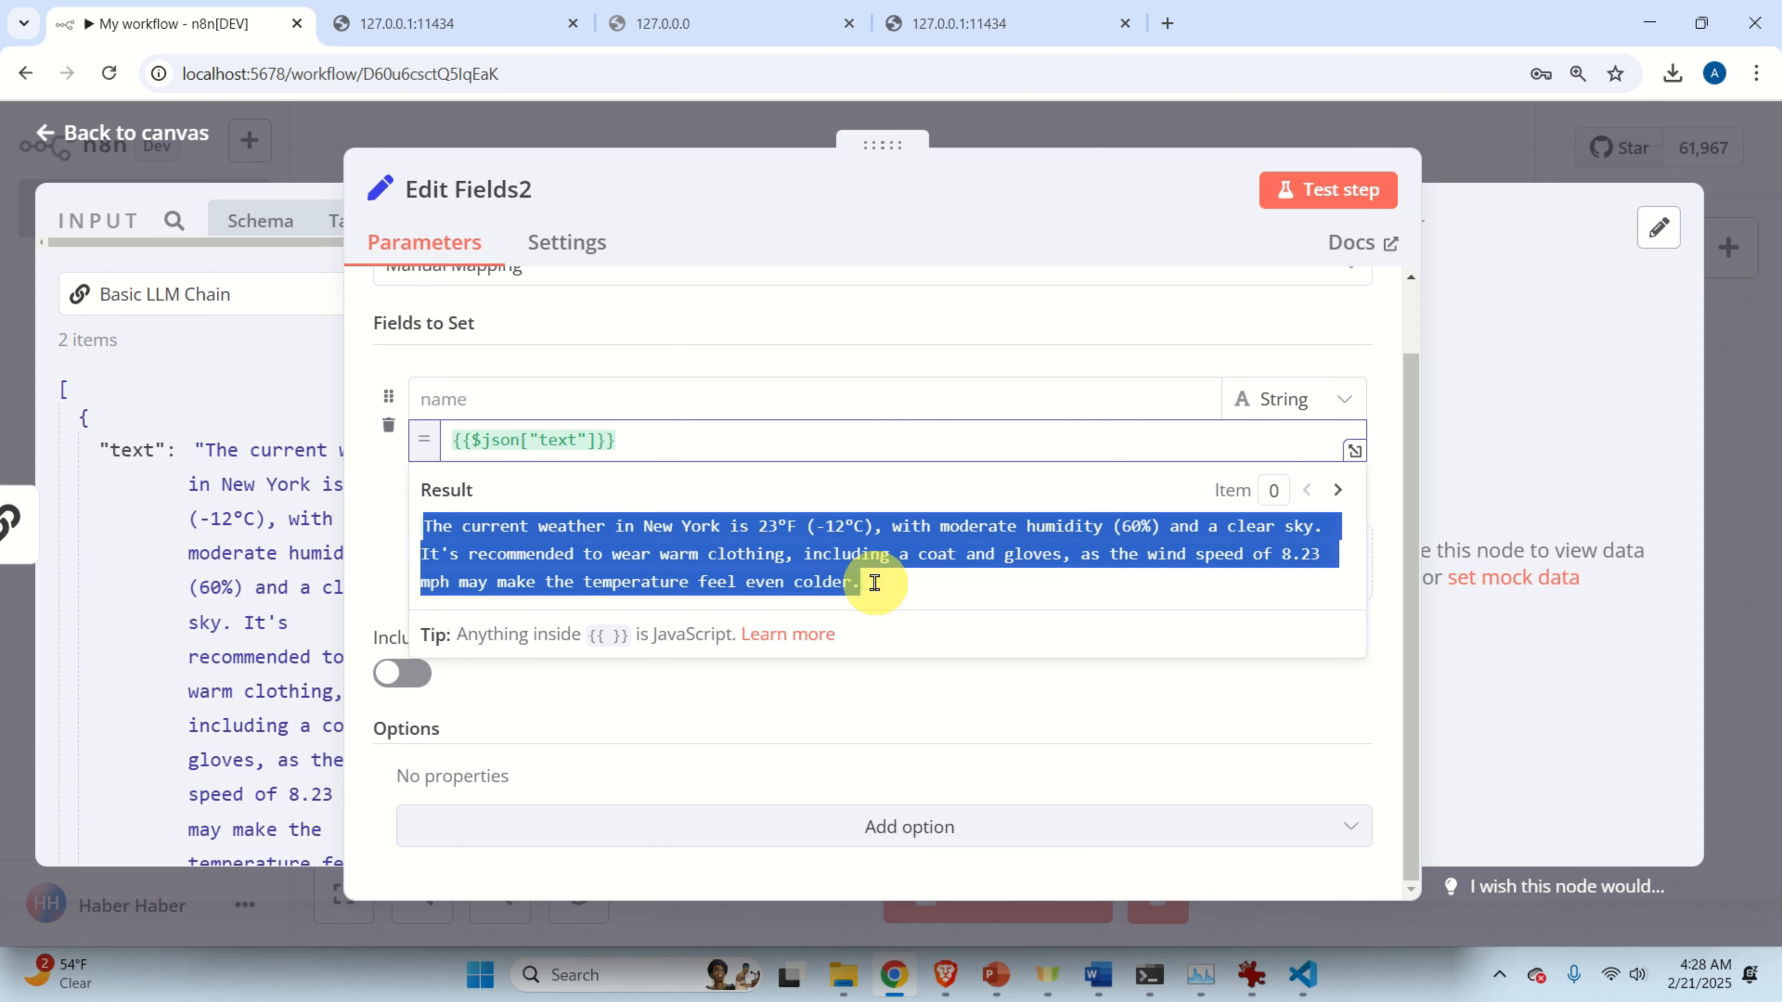
pyautogui.hotkey('ctrl', '-')
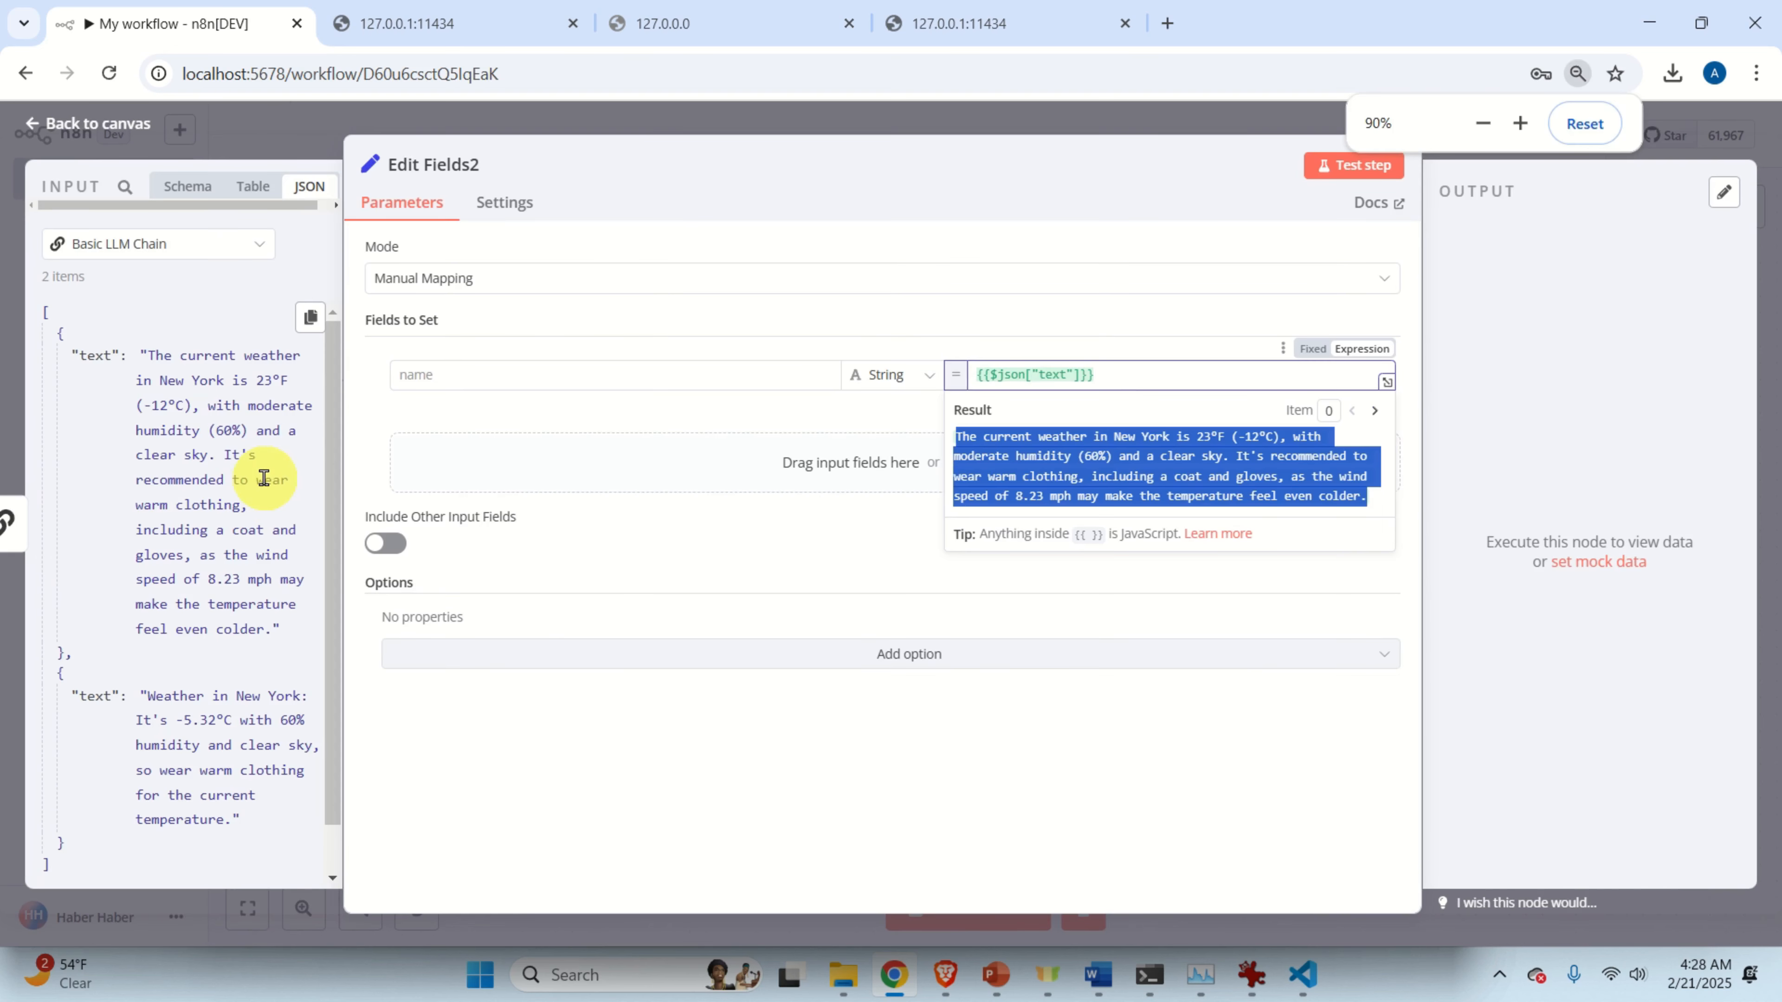
pyautogui.hotkey('ctrl', '-')
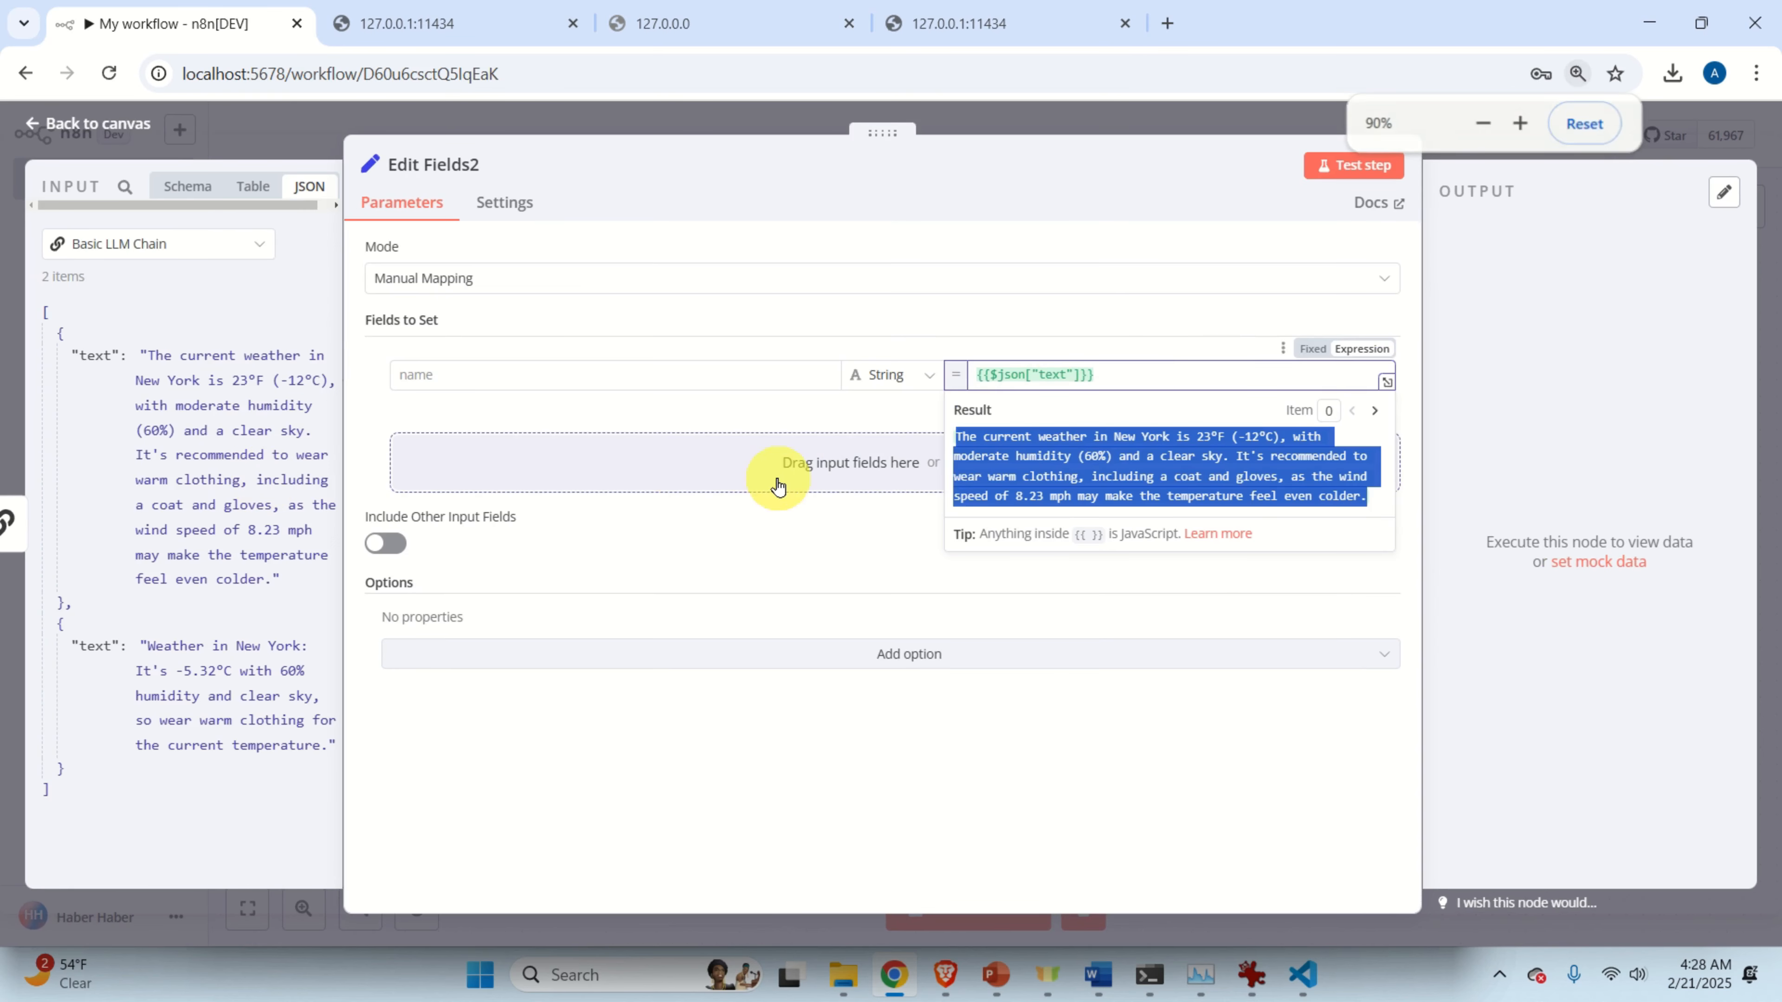
pyautogui.hotkey('ctrl', '+')
pyautogui.click(1353, 173)
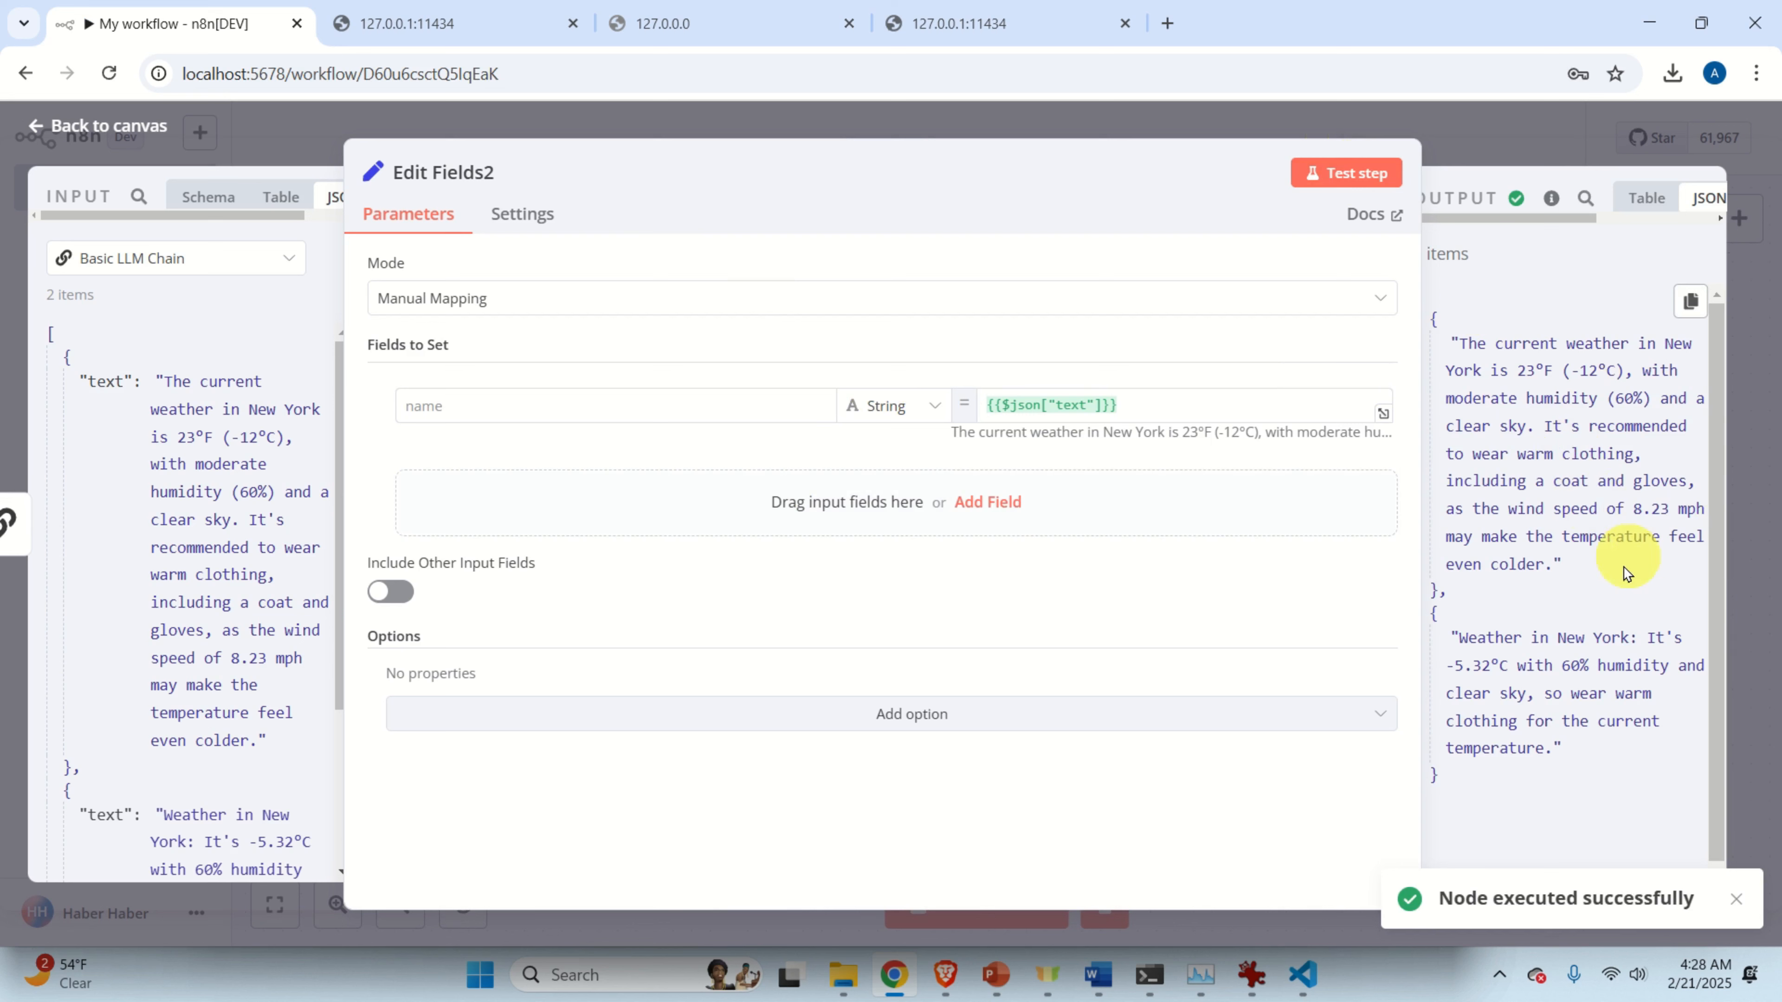
pyautogui.moveTo(1478, 637); pyautogui.dragTo(1619, 748)
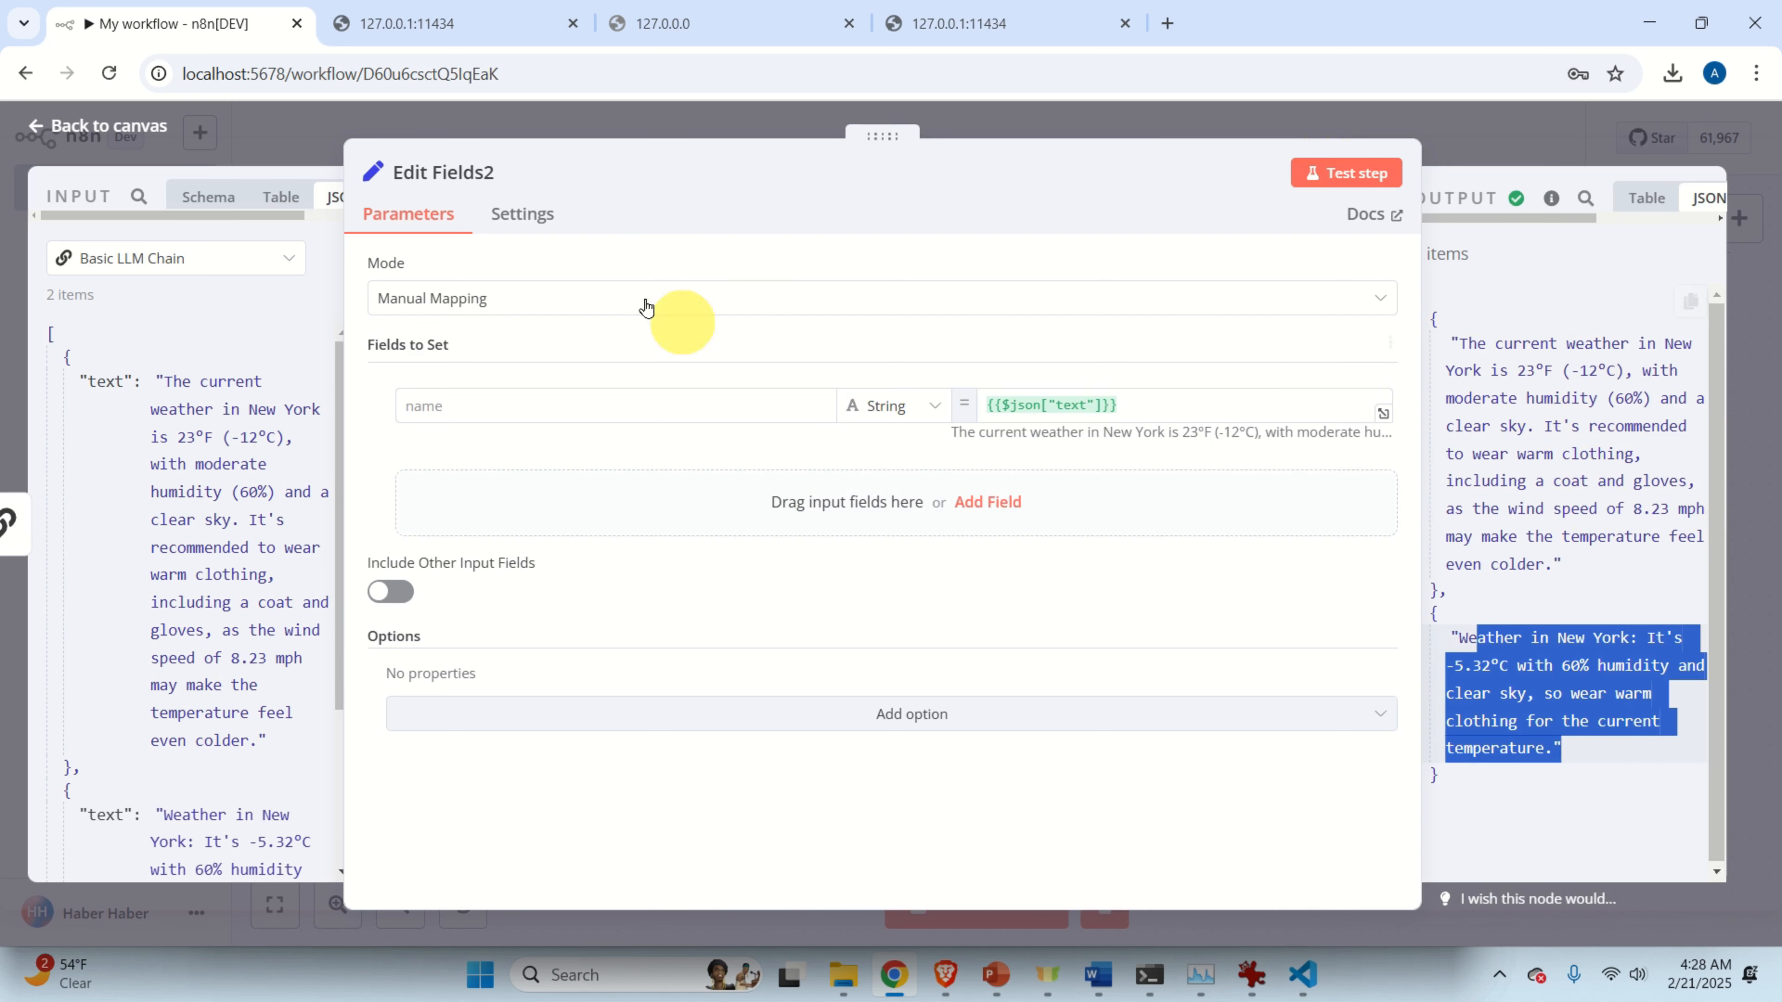
pyautogui.click(666, 116)
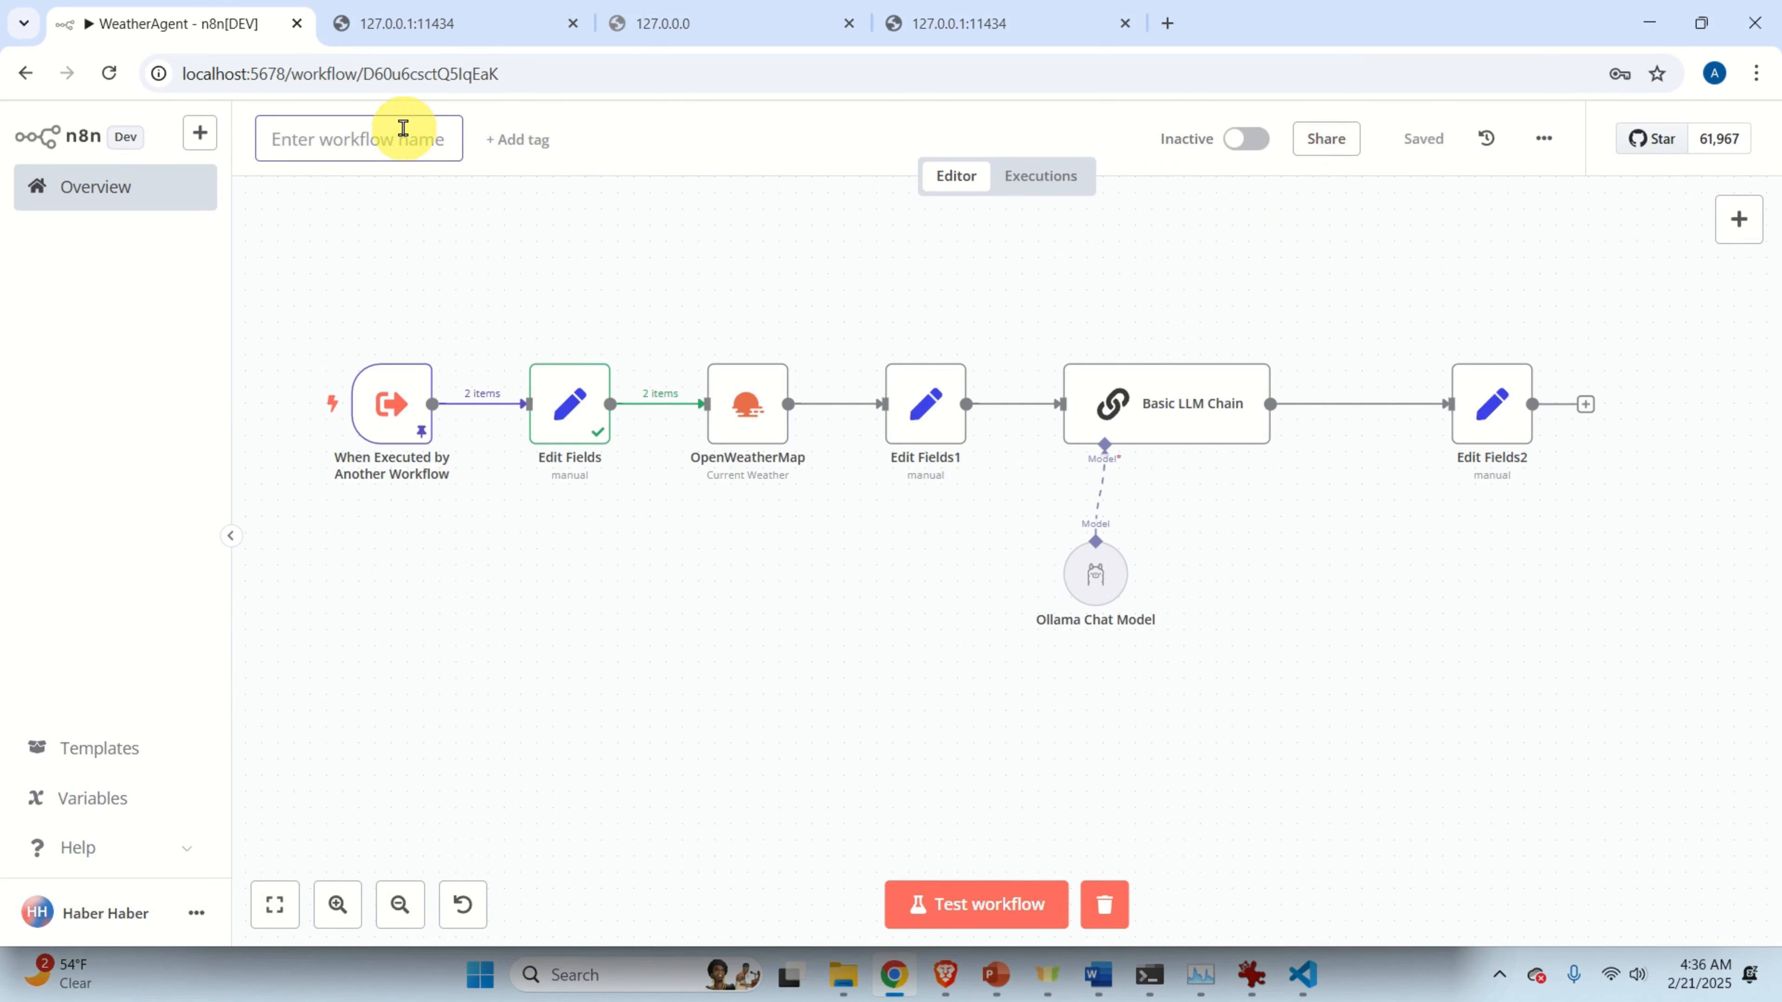
# Name the workflow WeatherAgent and confirm Edit Fields sets city name to New York.
pyautogui.write('WeatherAgent')
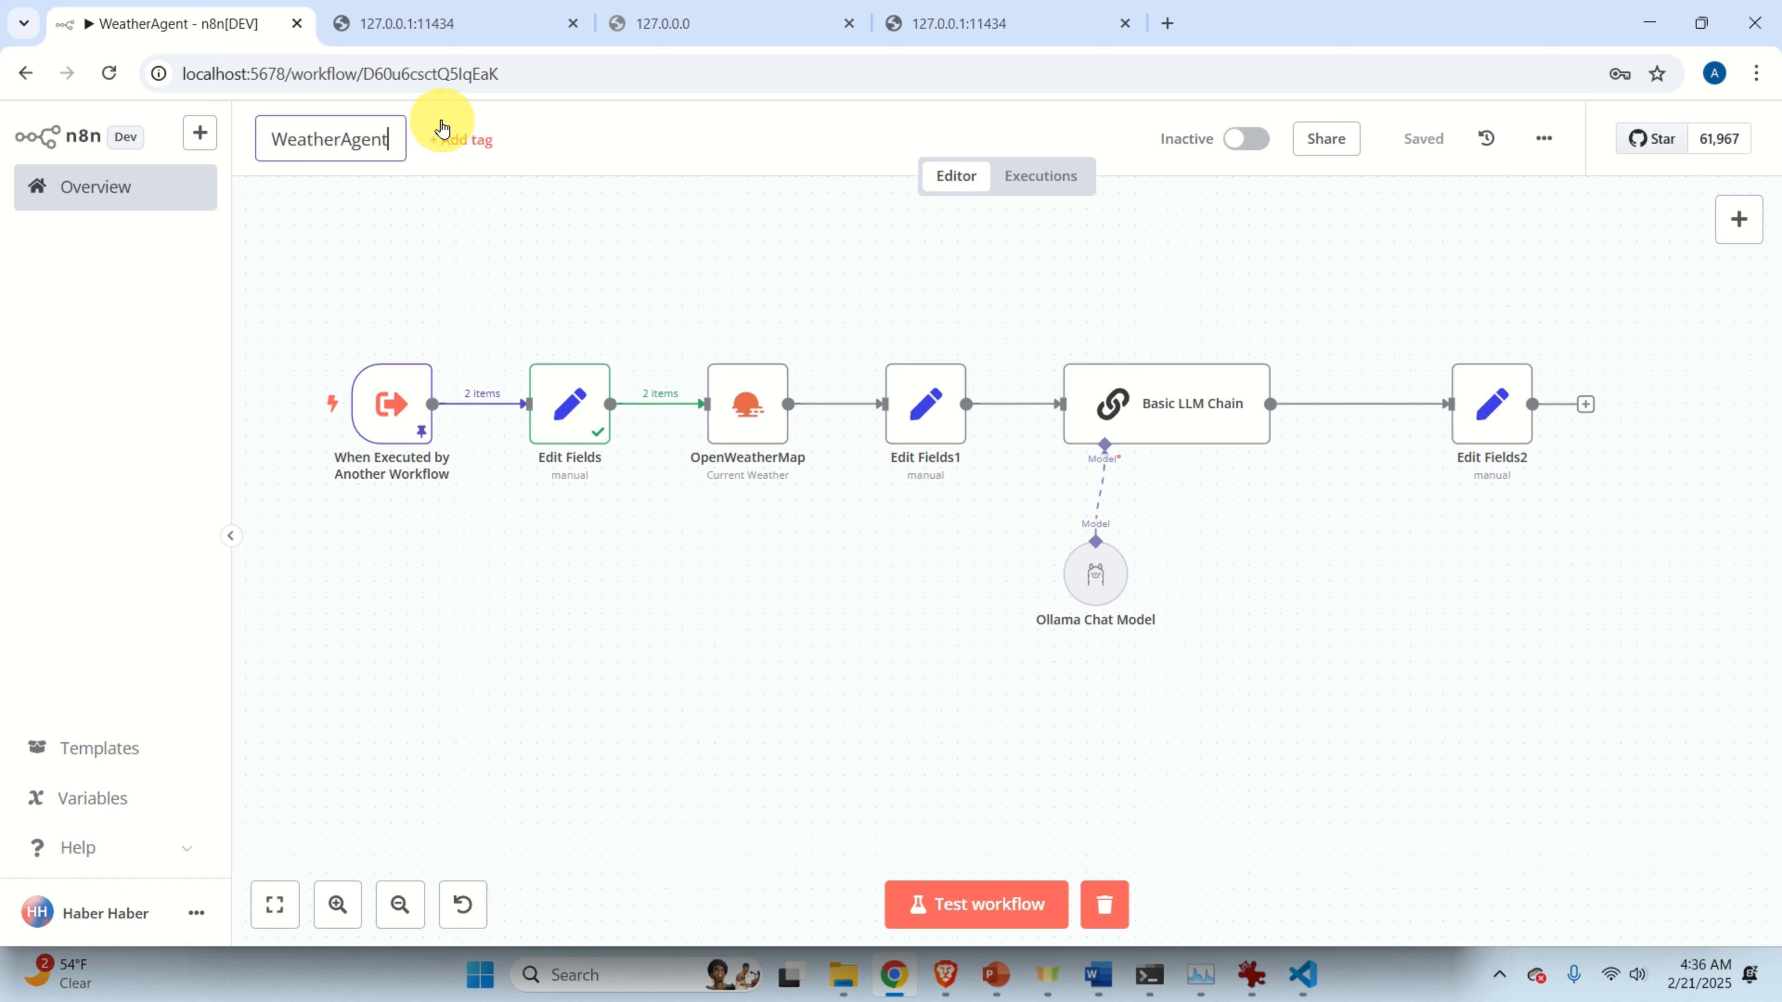
pyautogui.click(851, 244)
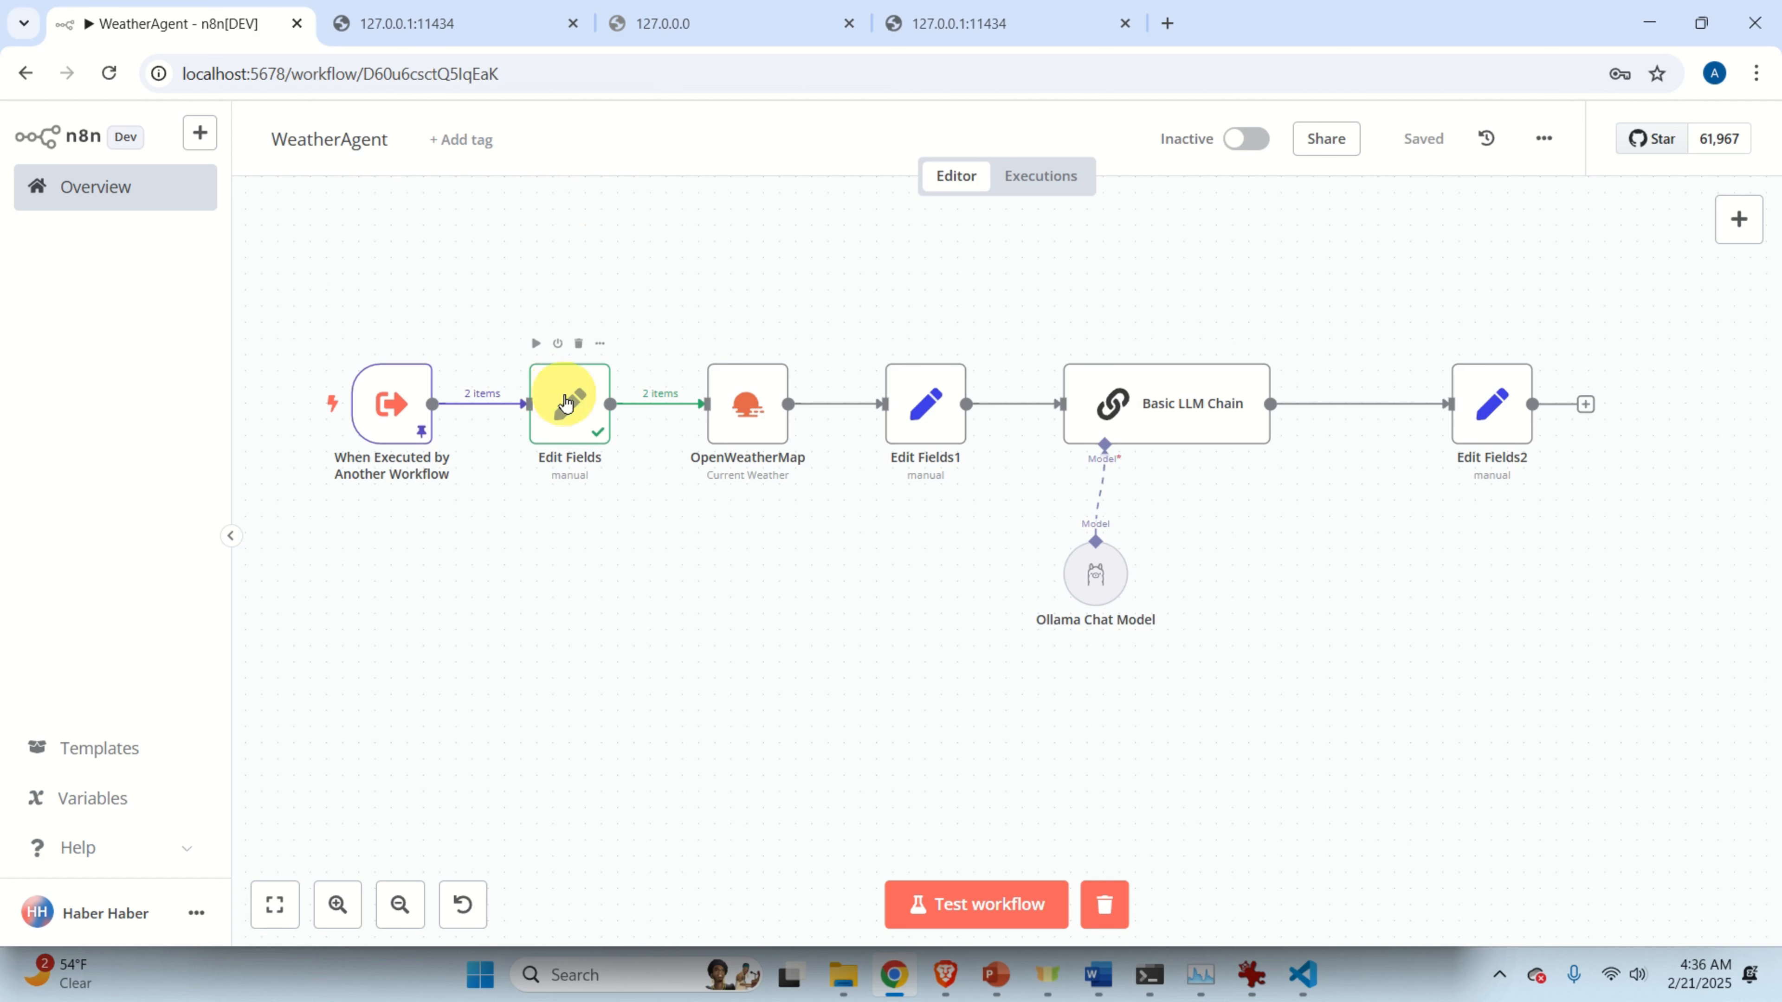
pyautogui.doubleClick(570, 401)
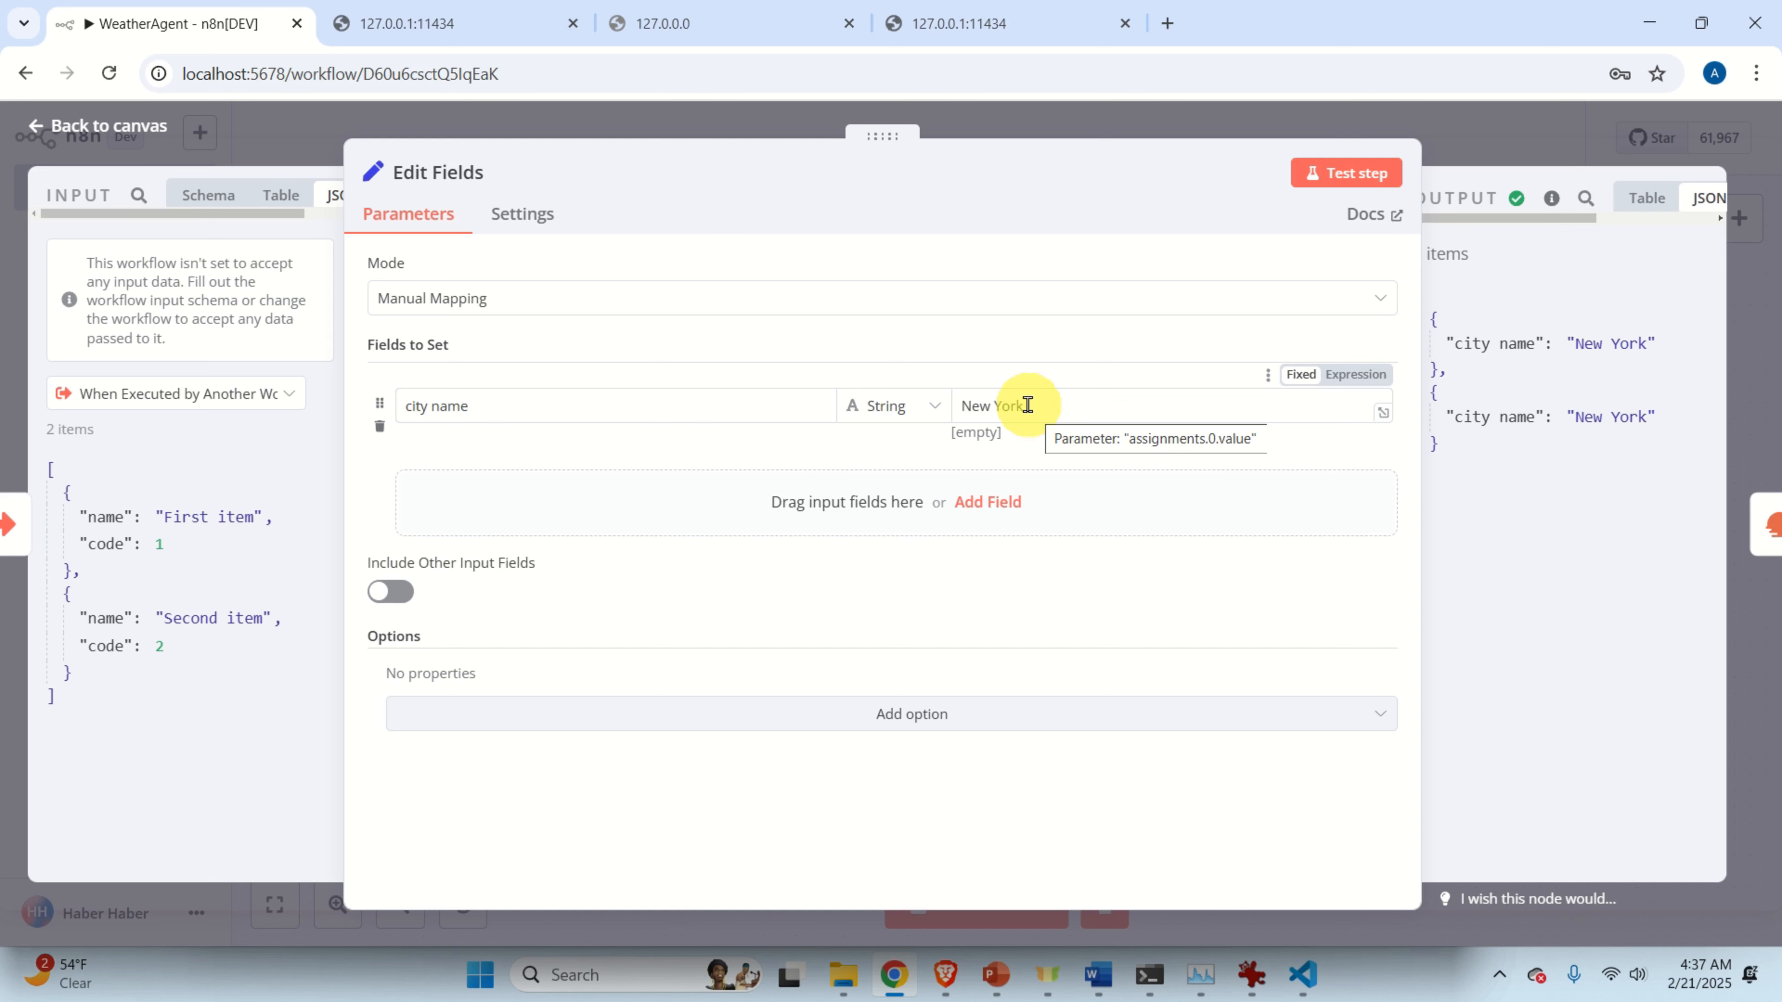
pyautogui.click(133, 125)
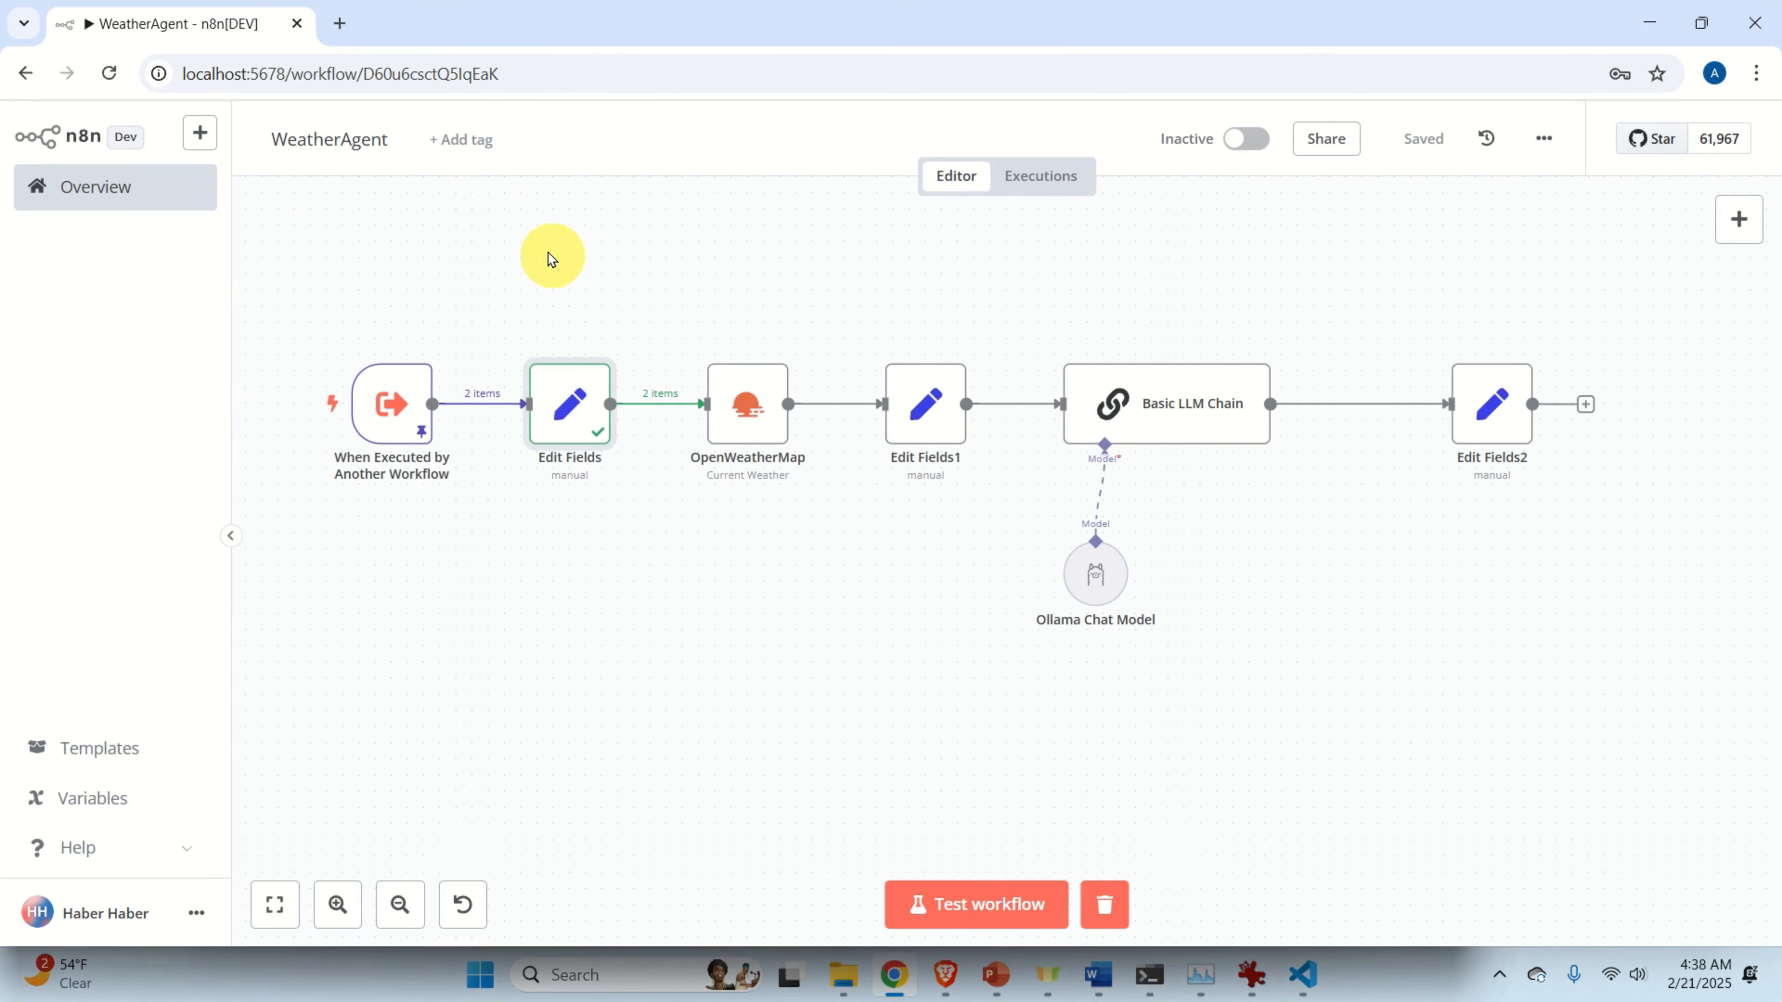
pyautogui.click(142, 203)
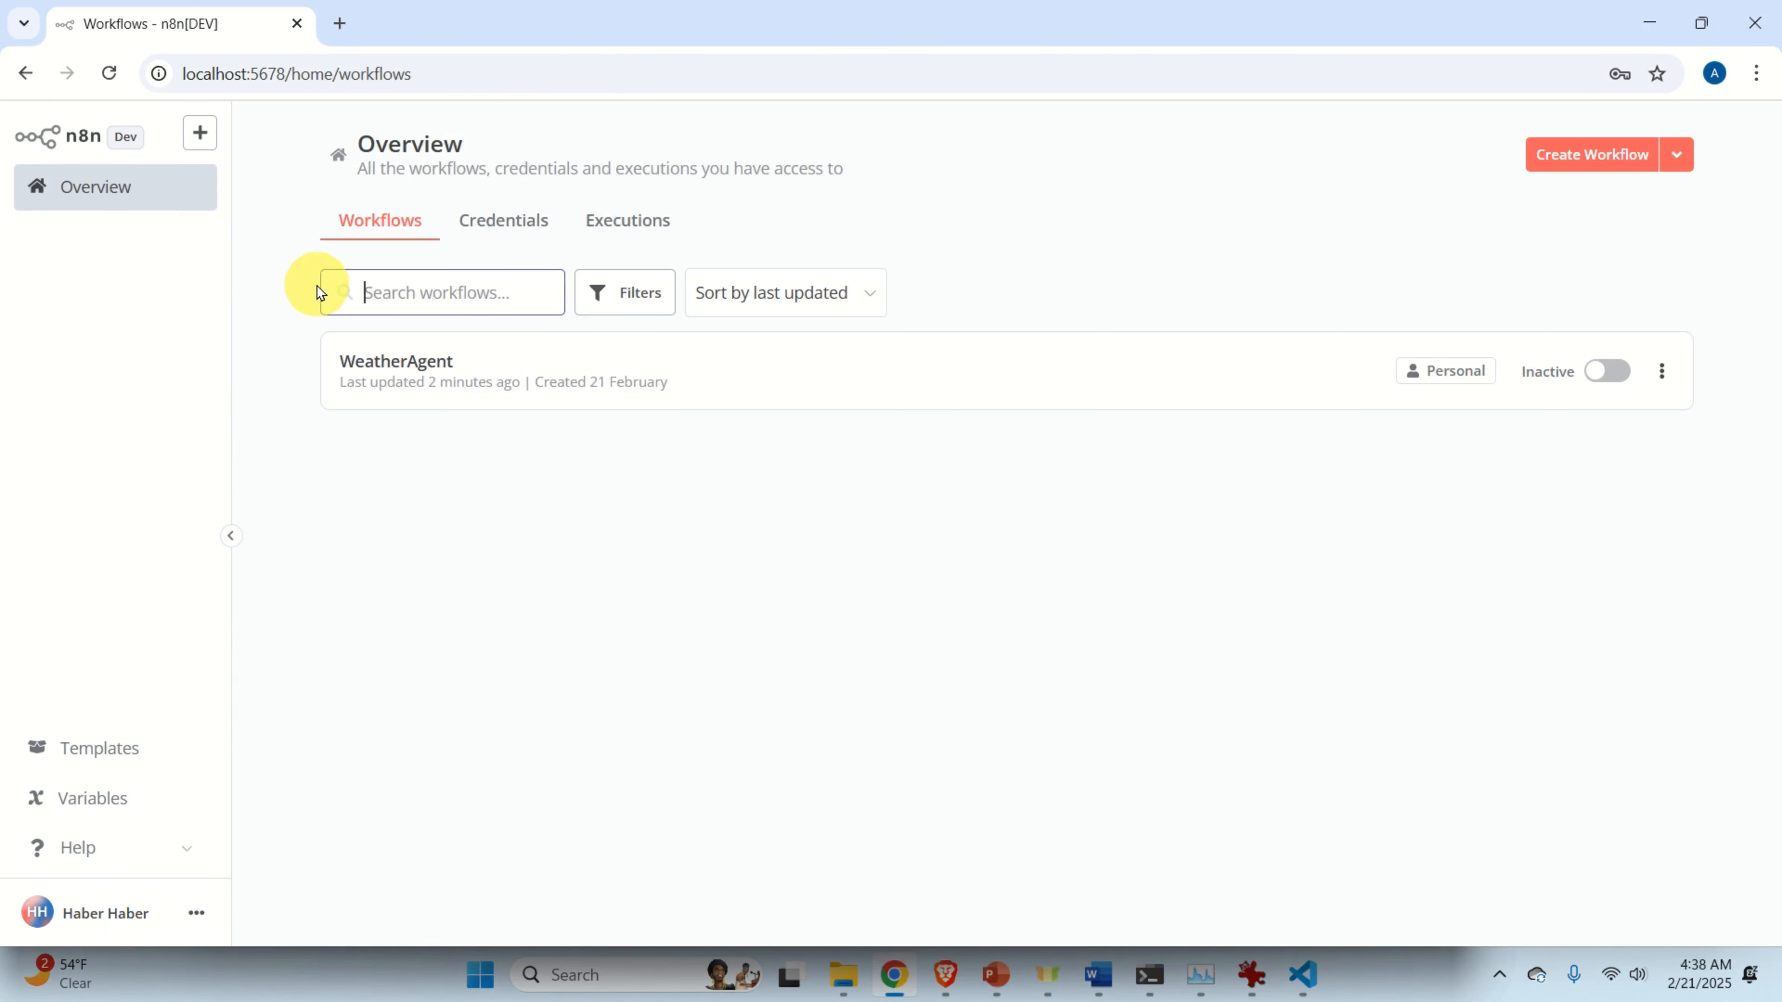
pyautogui.click(1598, 155)
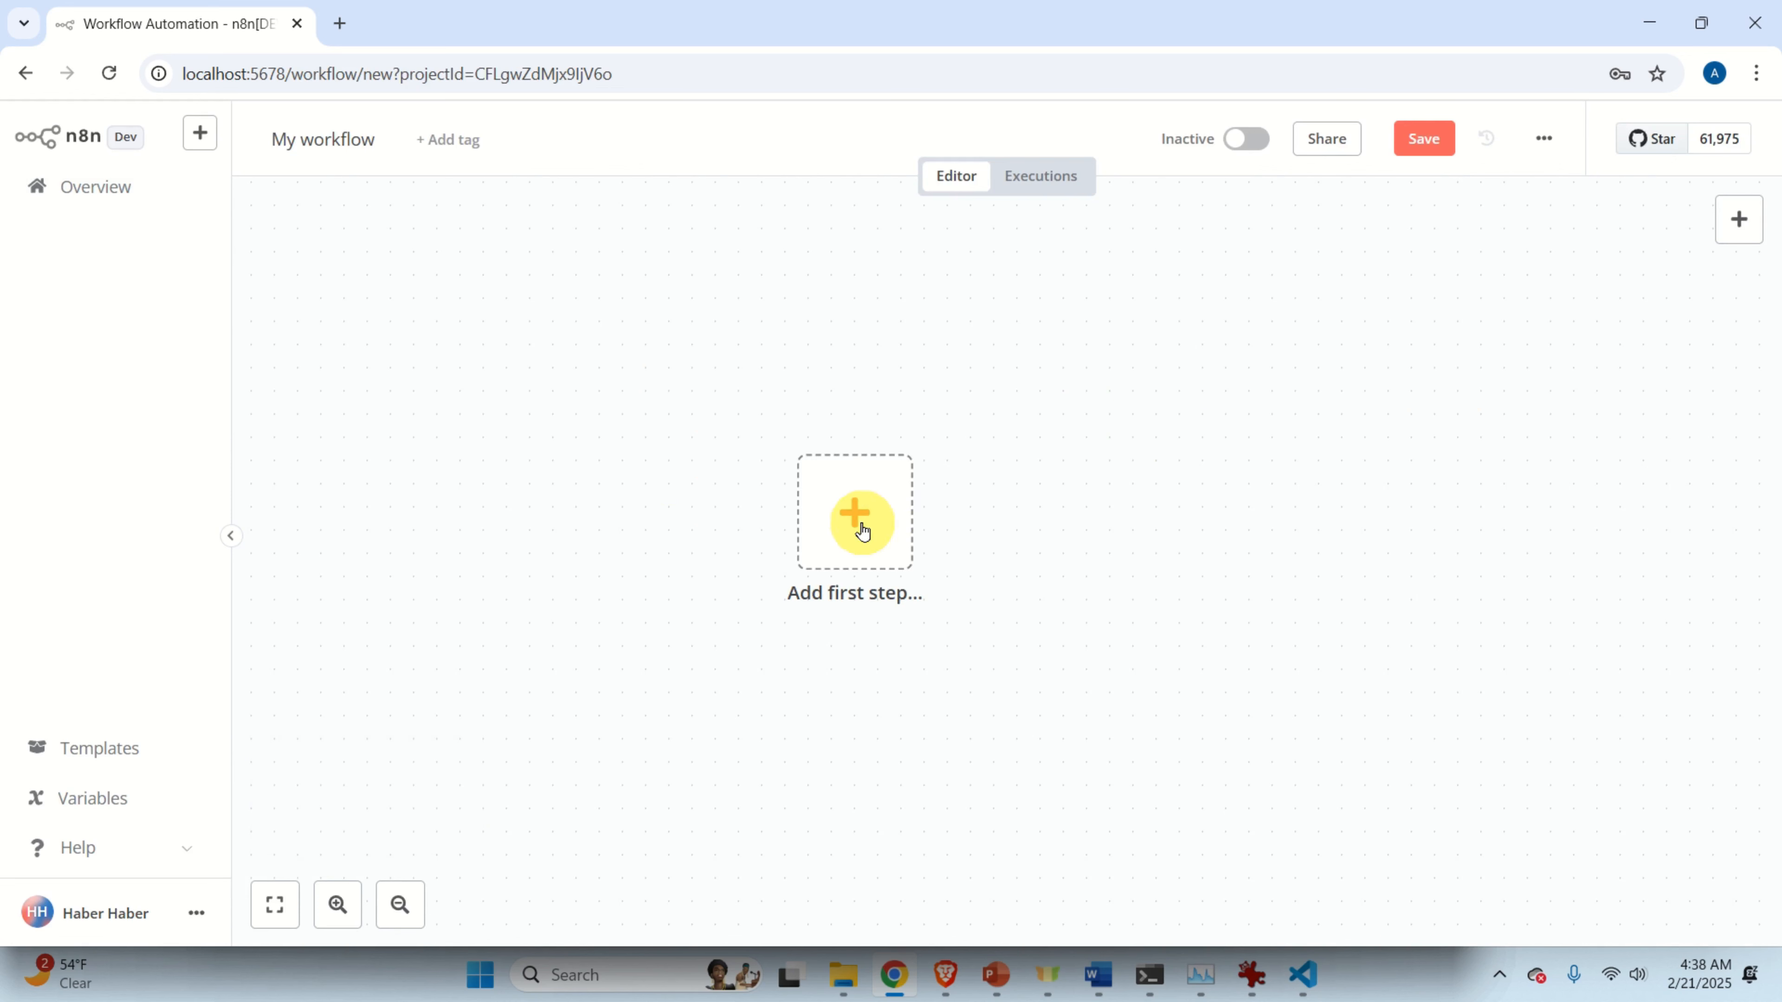
pyautogui.click(857, 523)
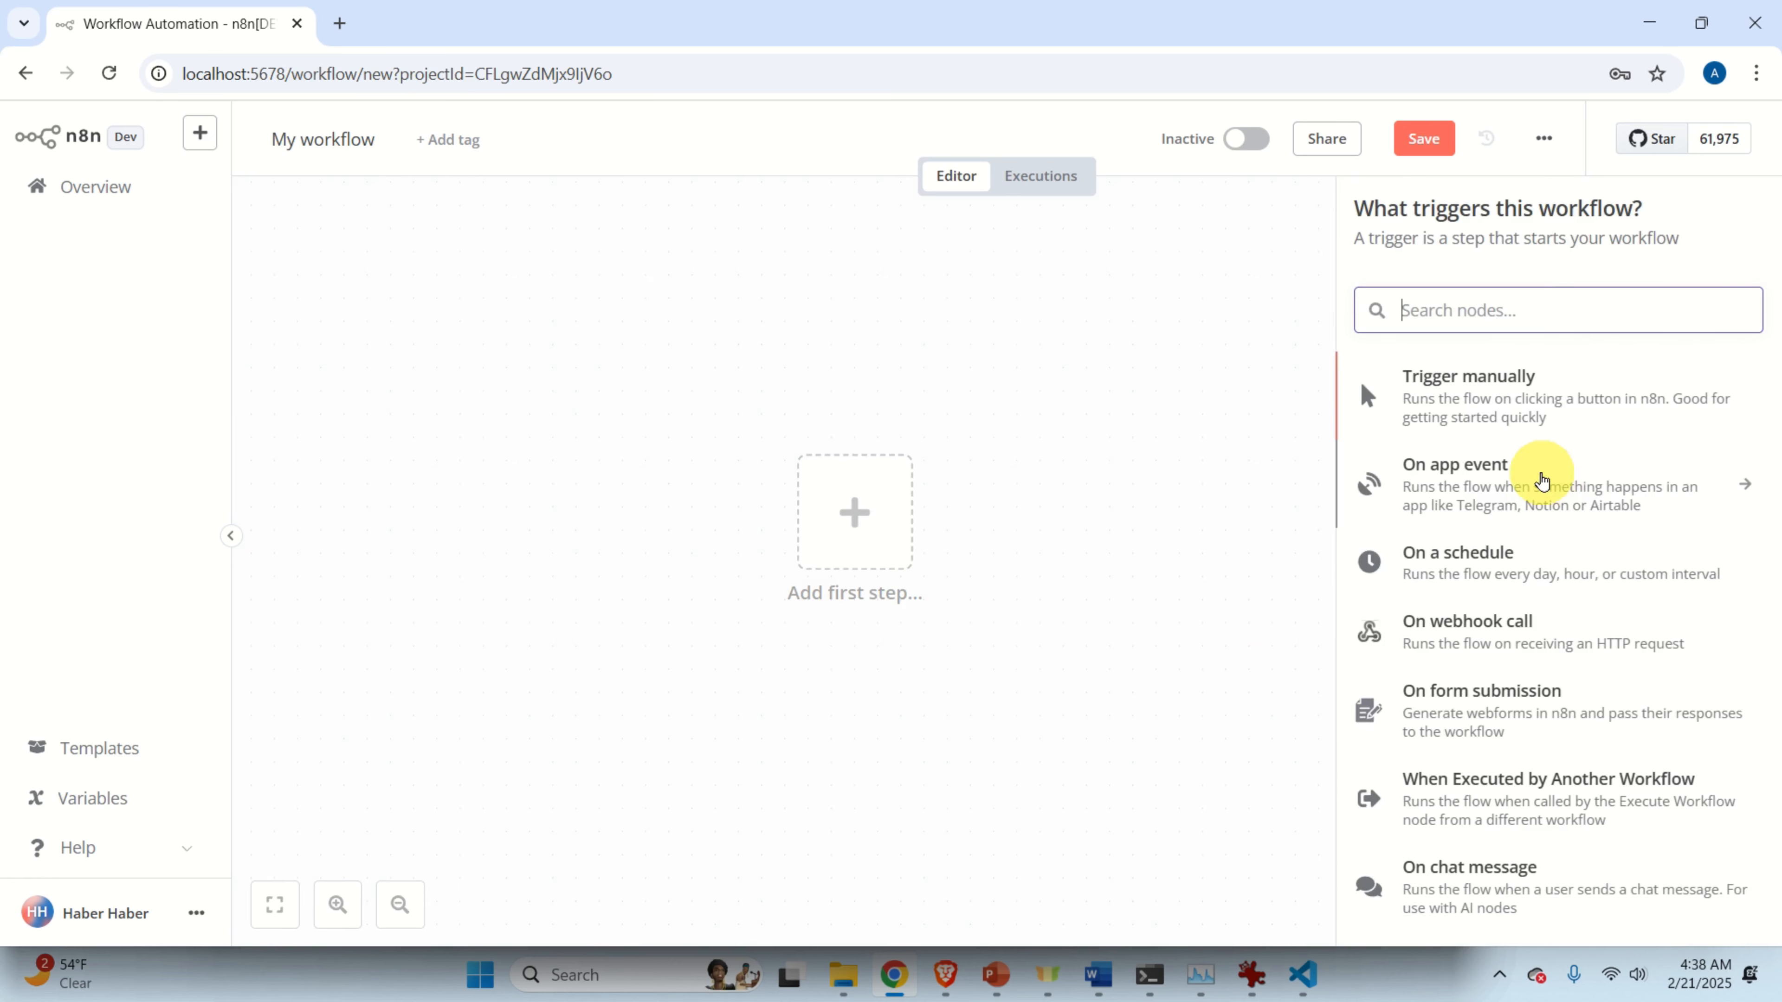
pyautogui.scroll(-2, 1523, 696)
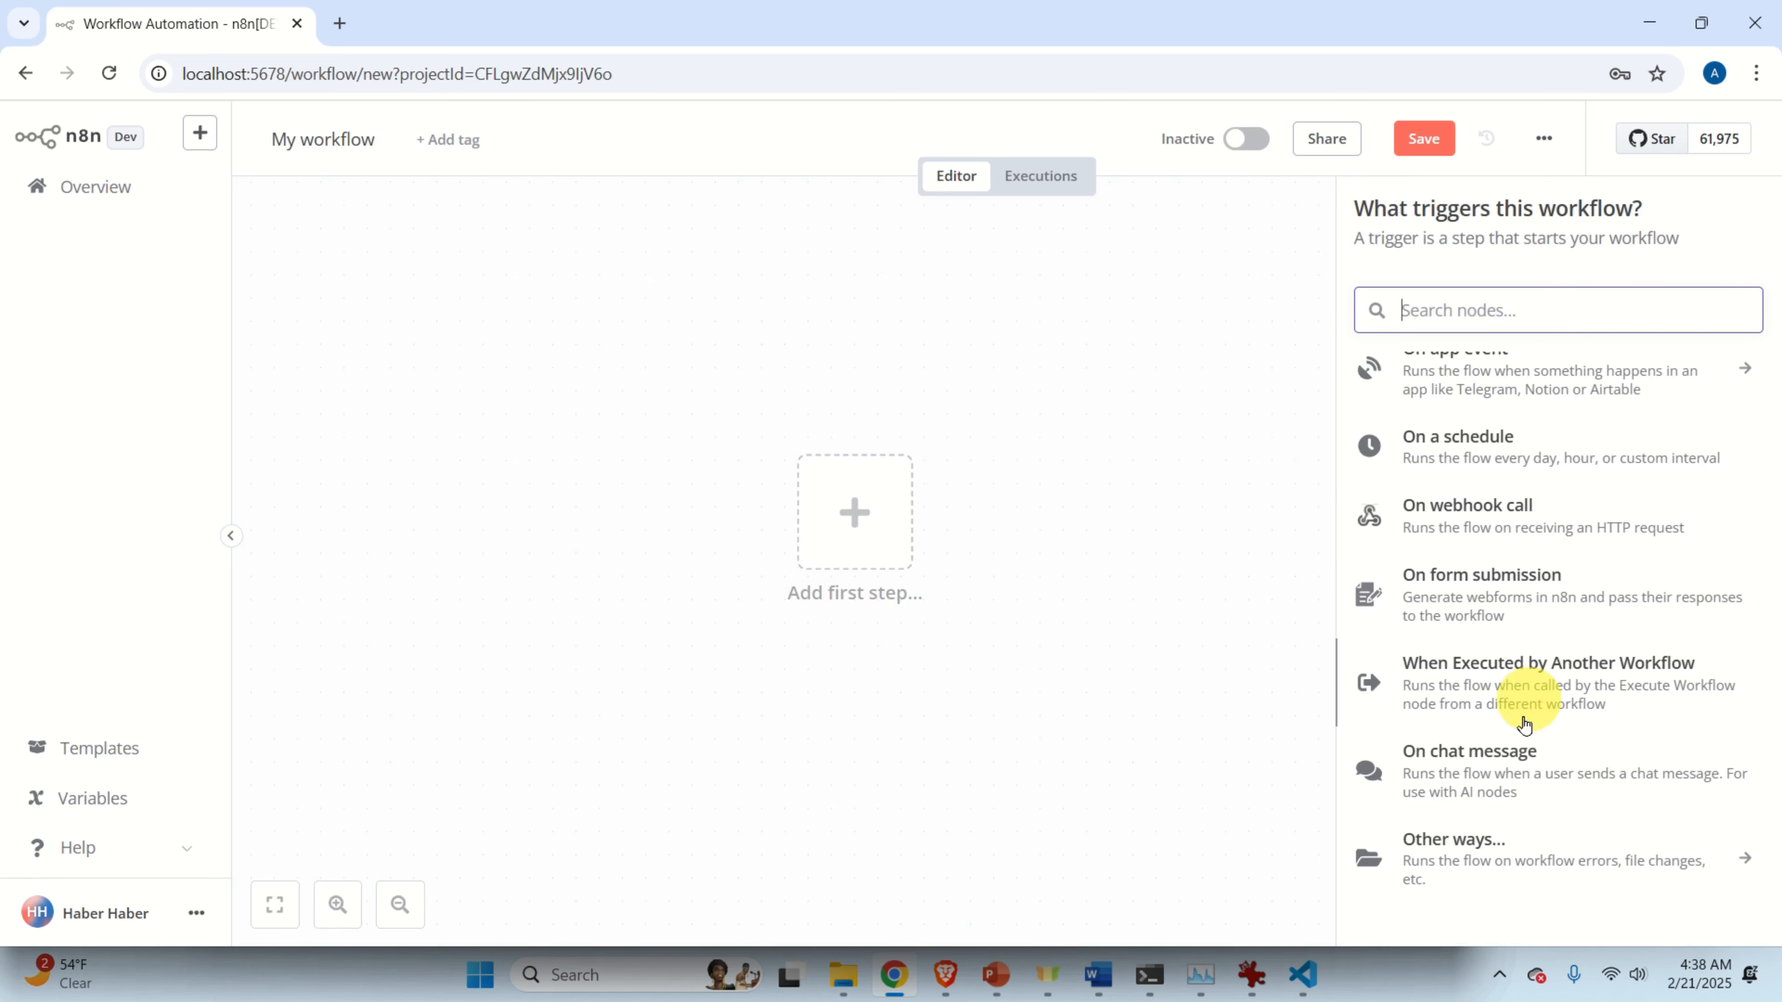
pyautogui.click(1480, 784)
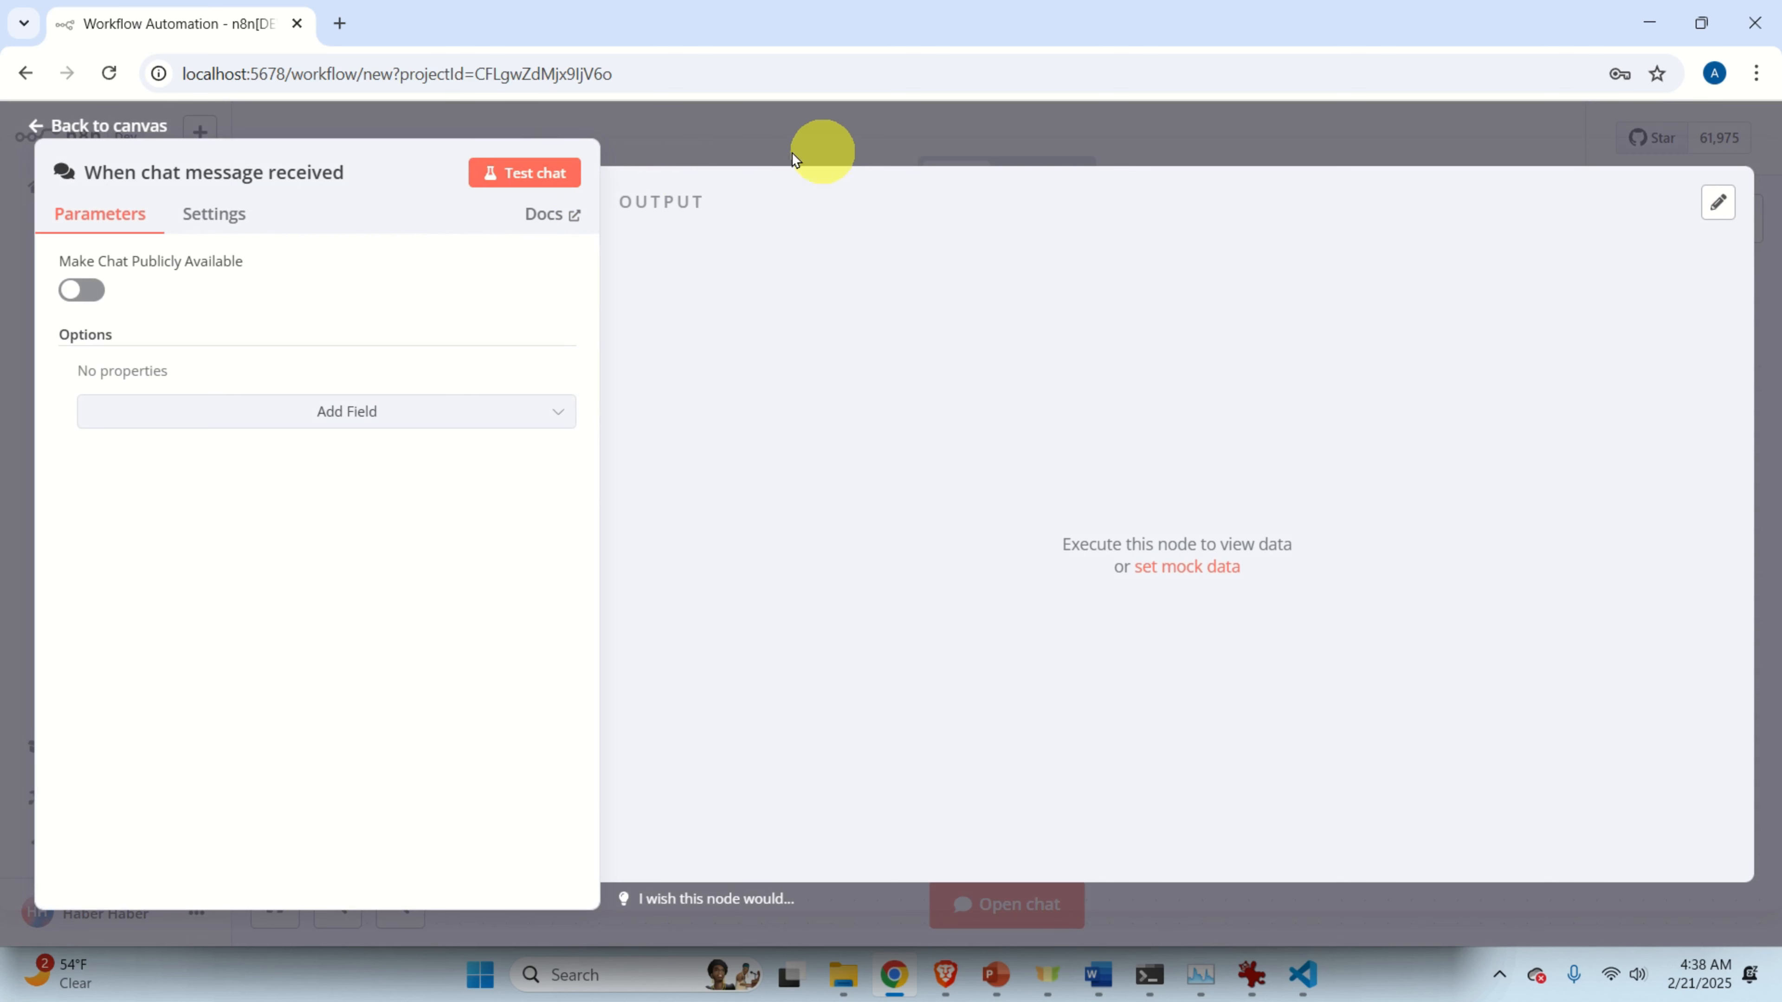
pyautogui.click(99, 127)
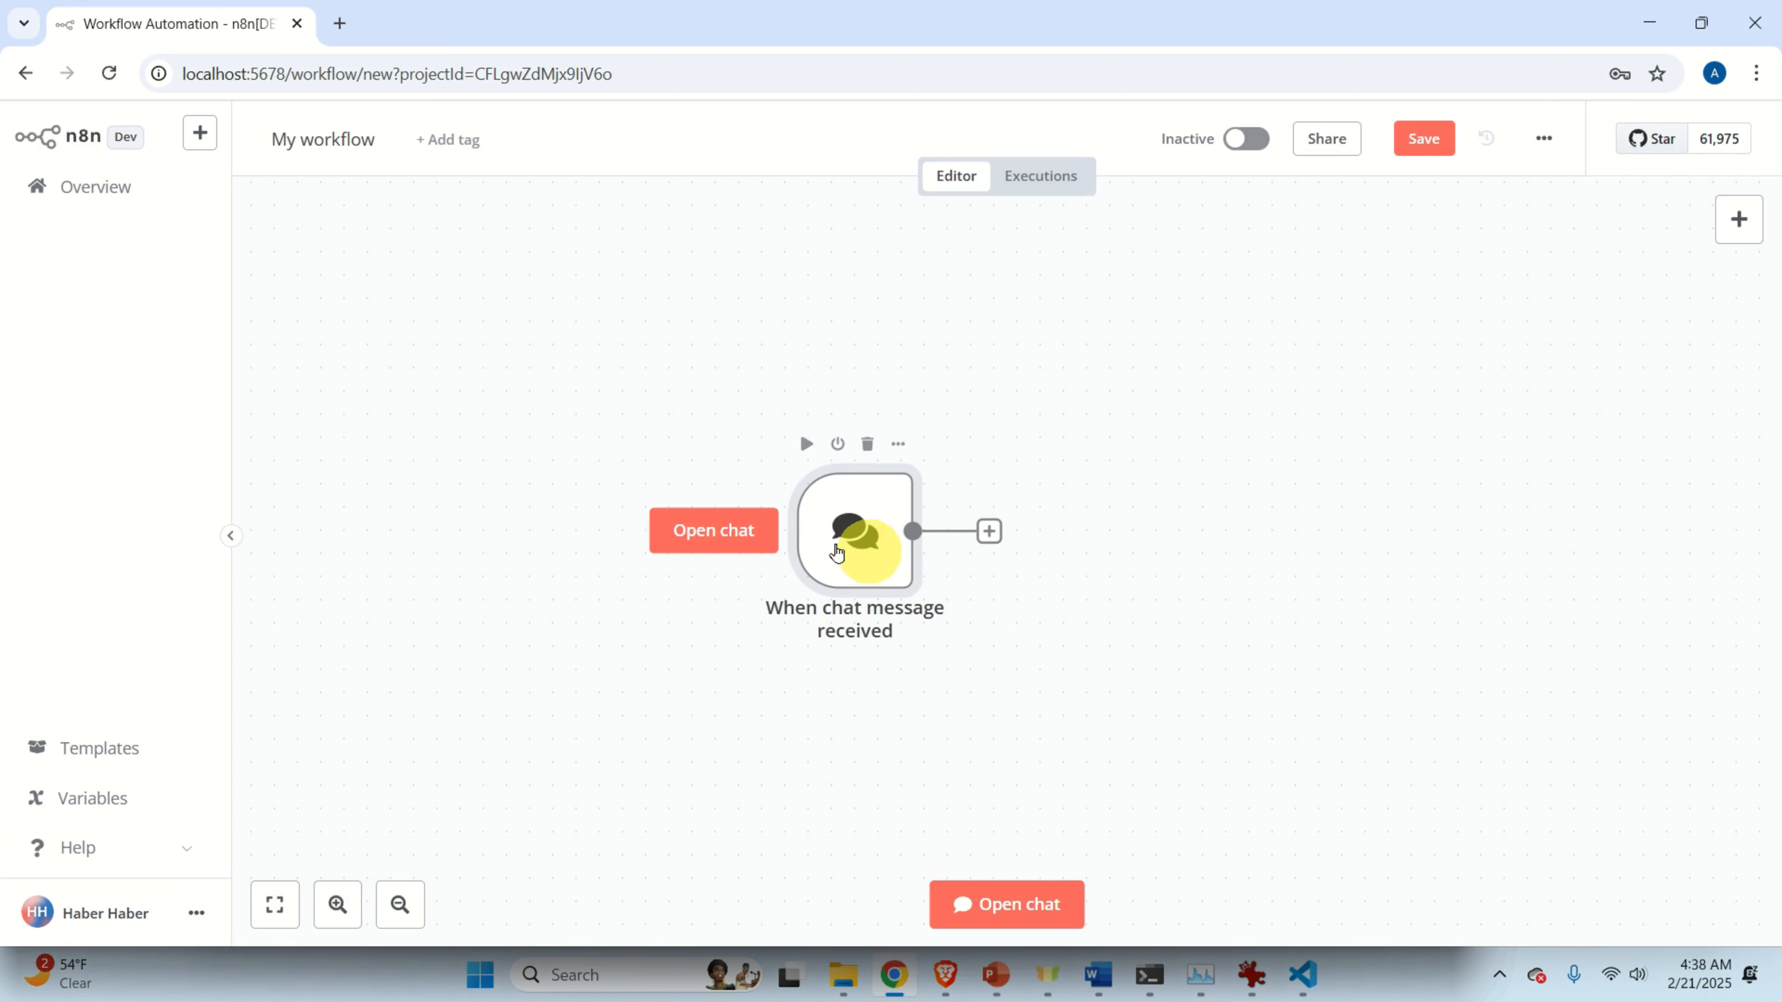
pyautogui.moveTo(837, 554); pyautogui.dragTo(559, 530)
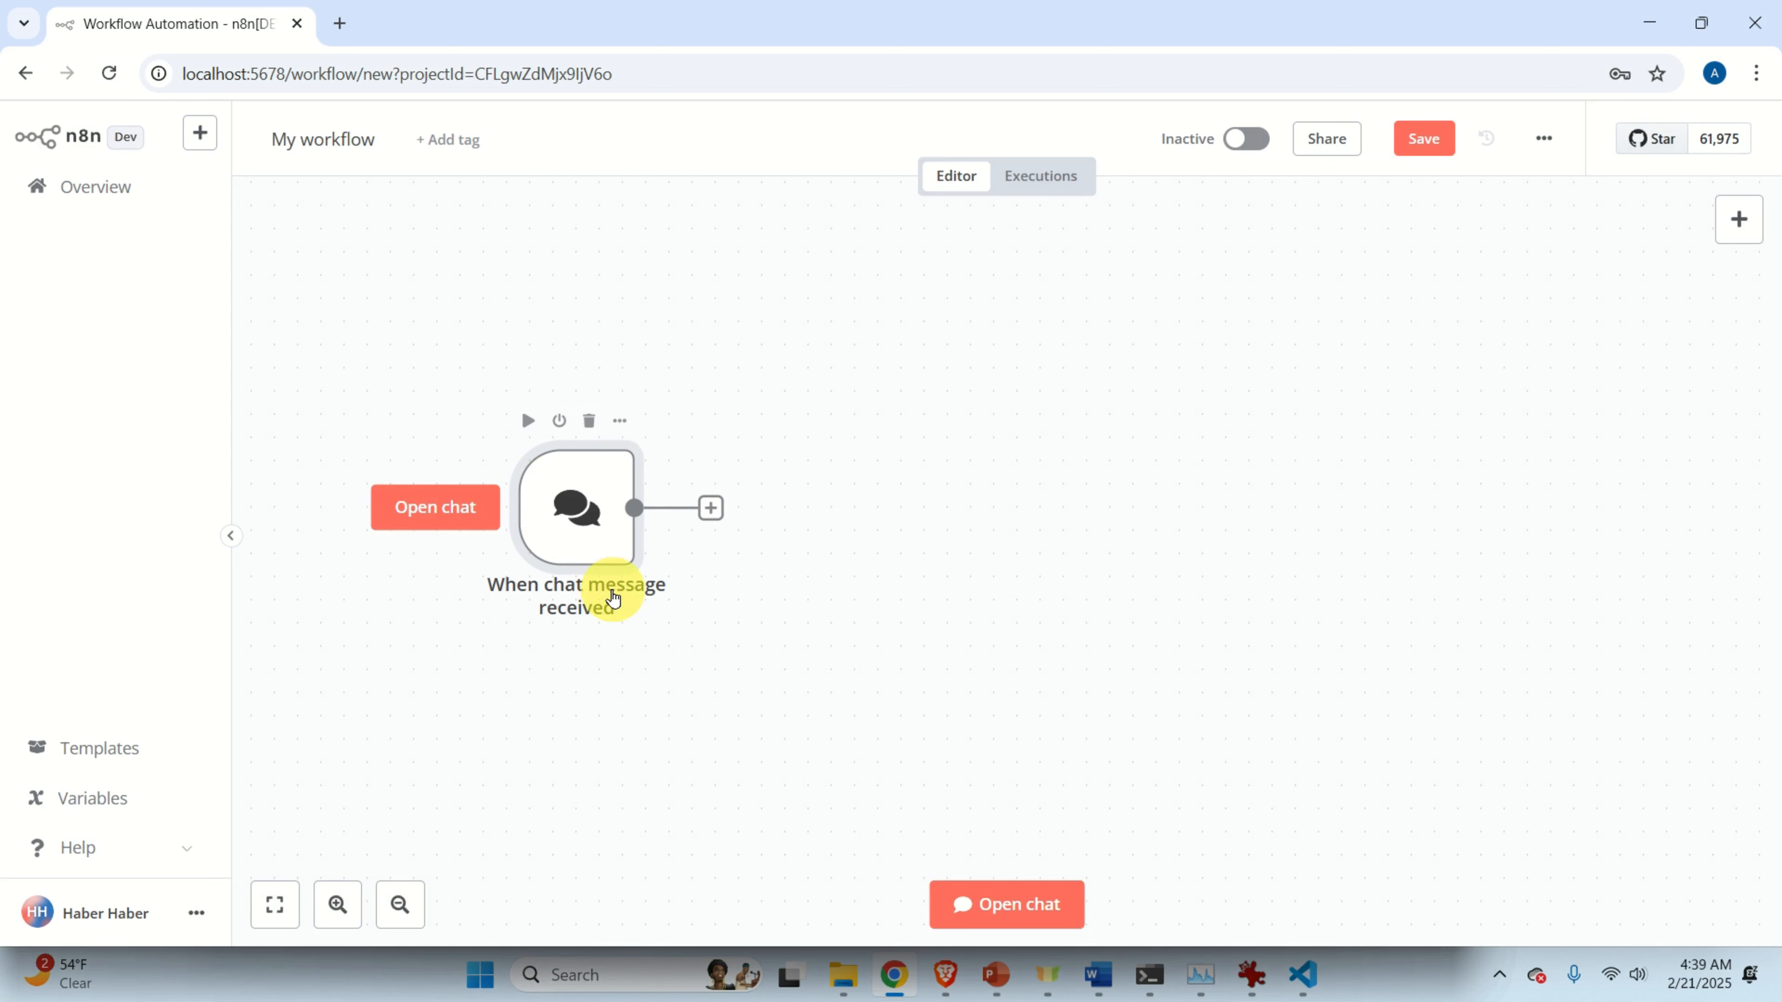
pyautogui.click(1031, 904)
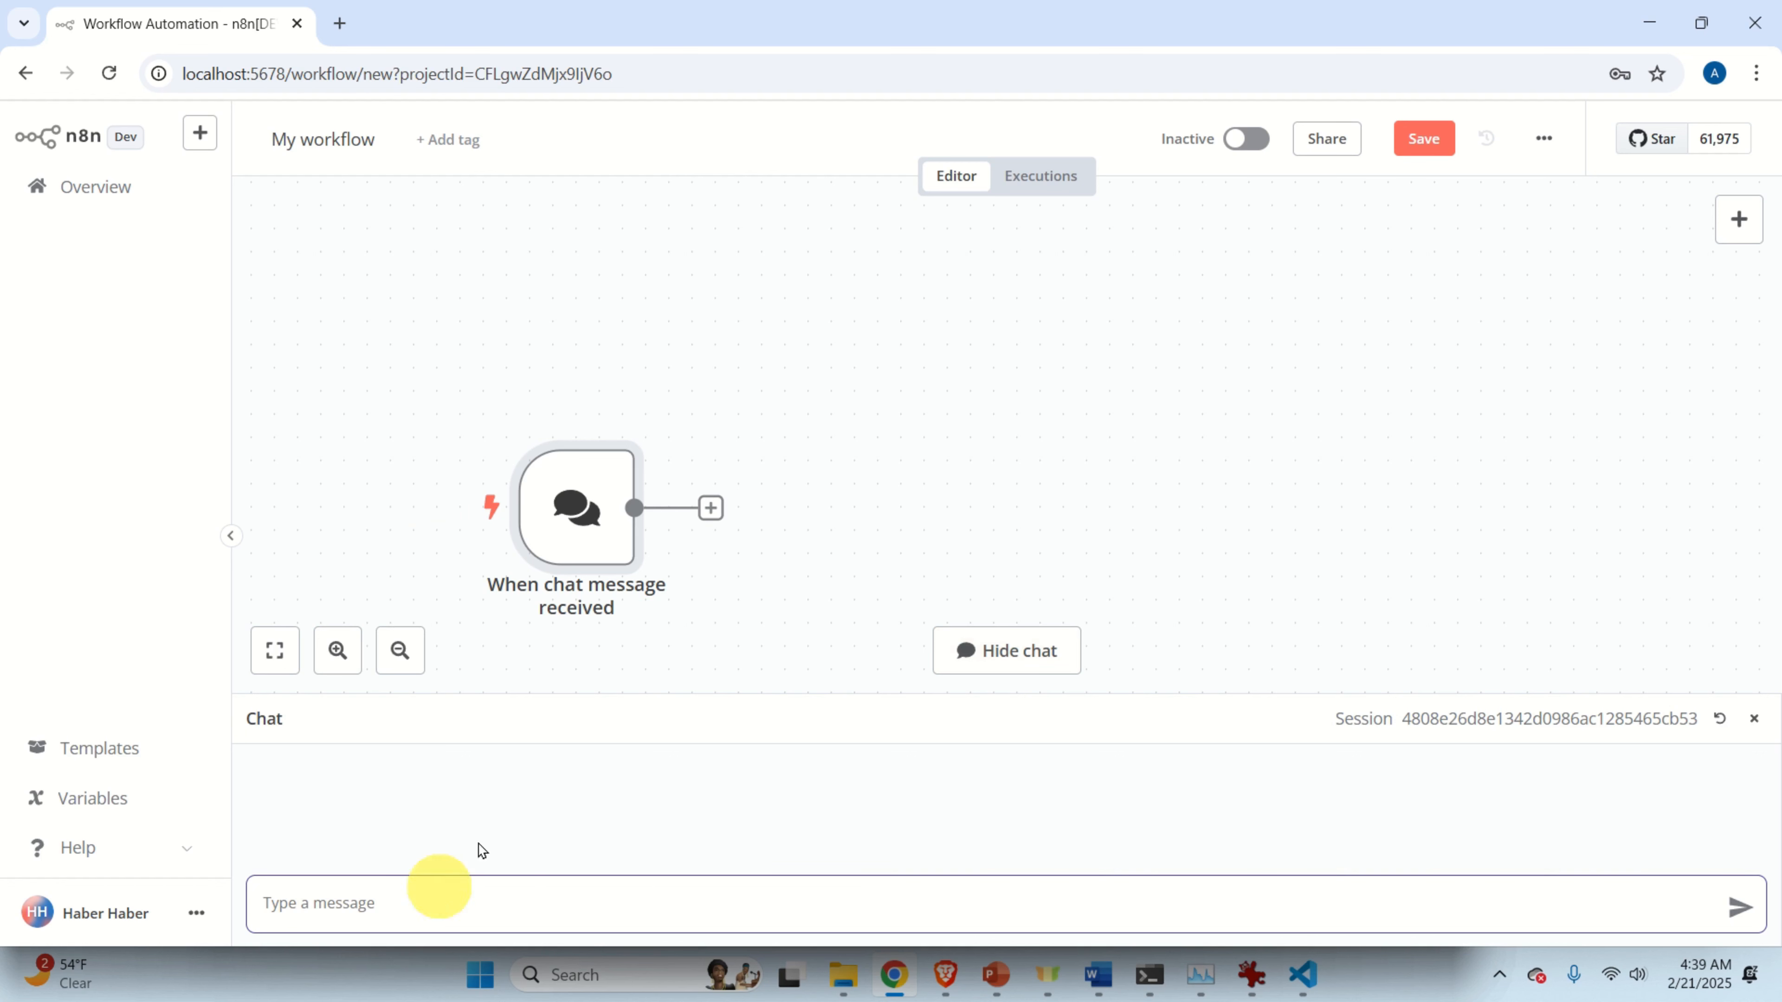
pyautogui.write('flksdflsdfjkls')
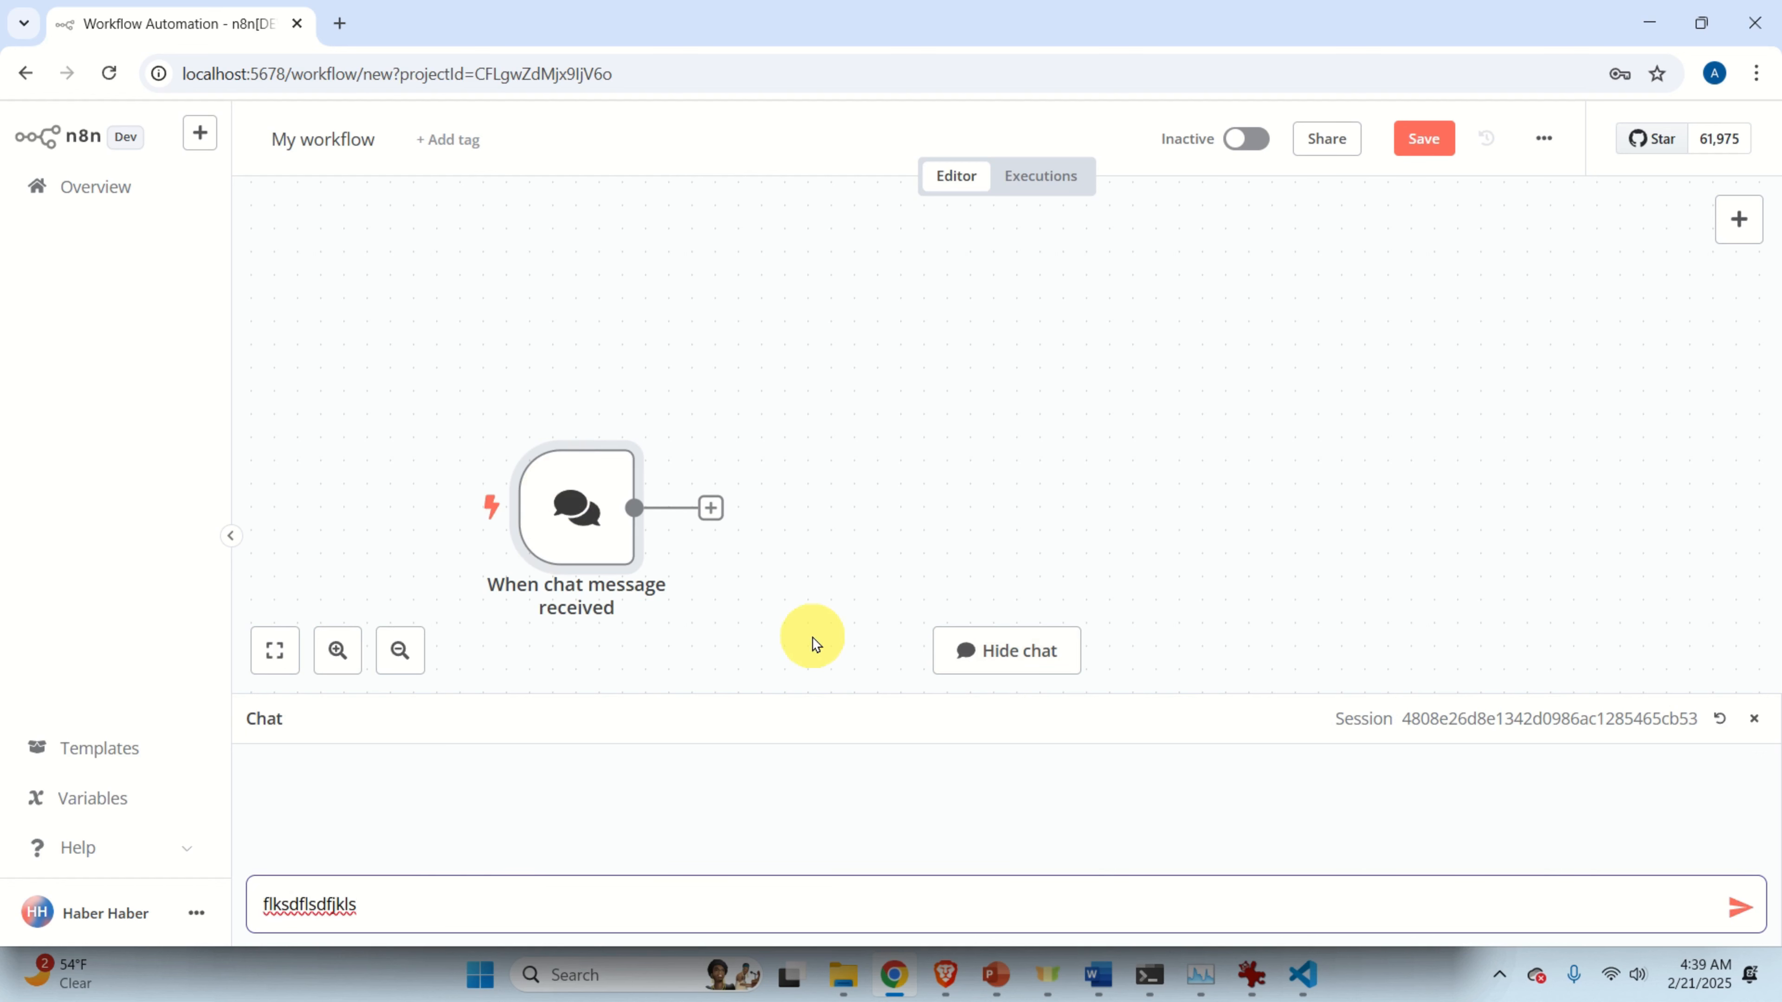
pyautogui.click(1263, 991)
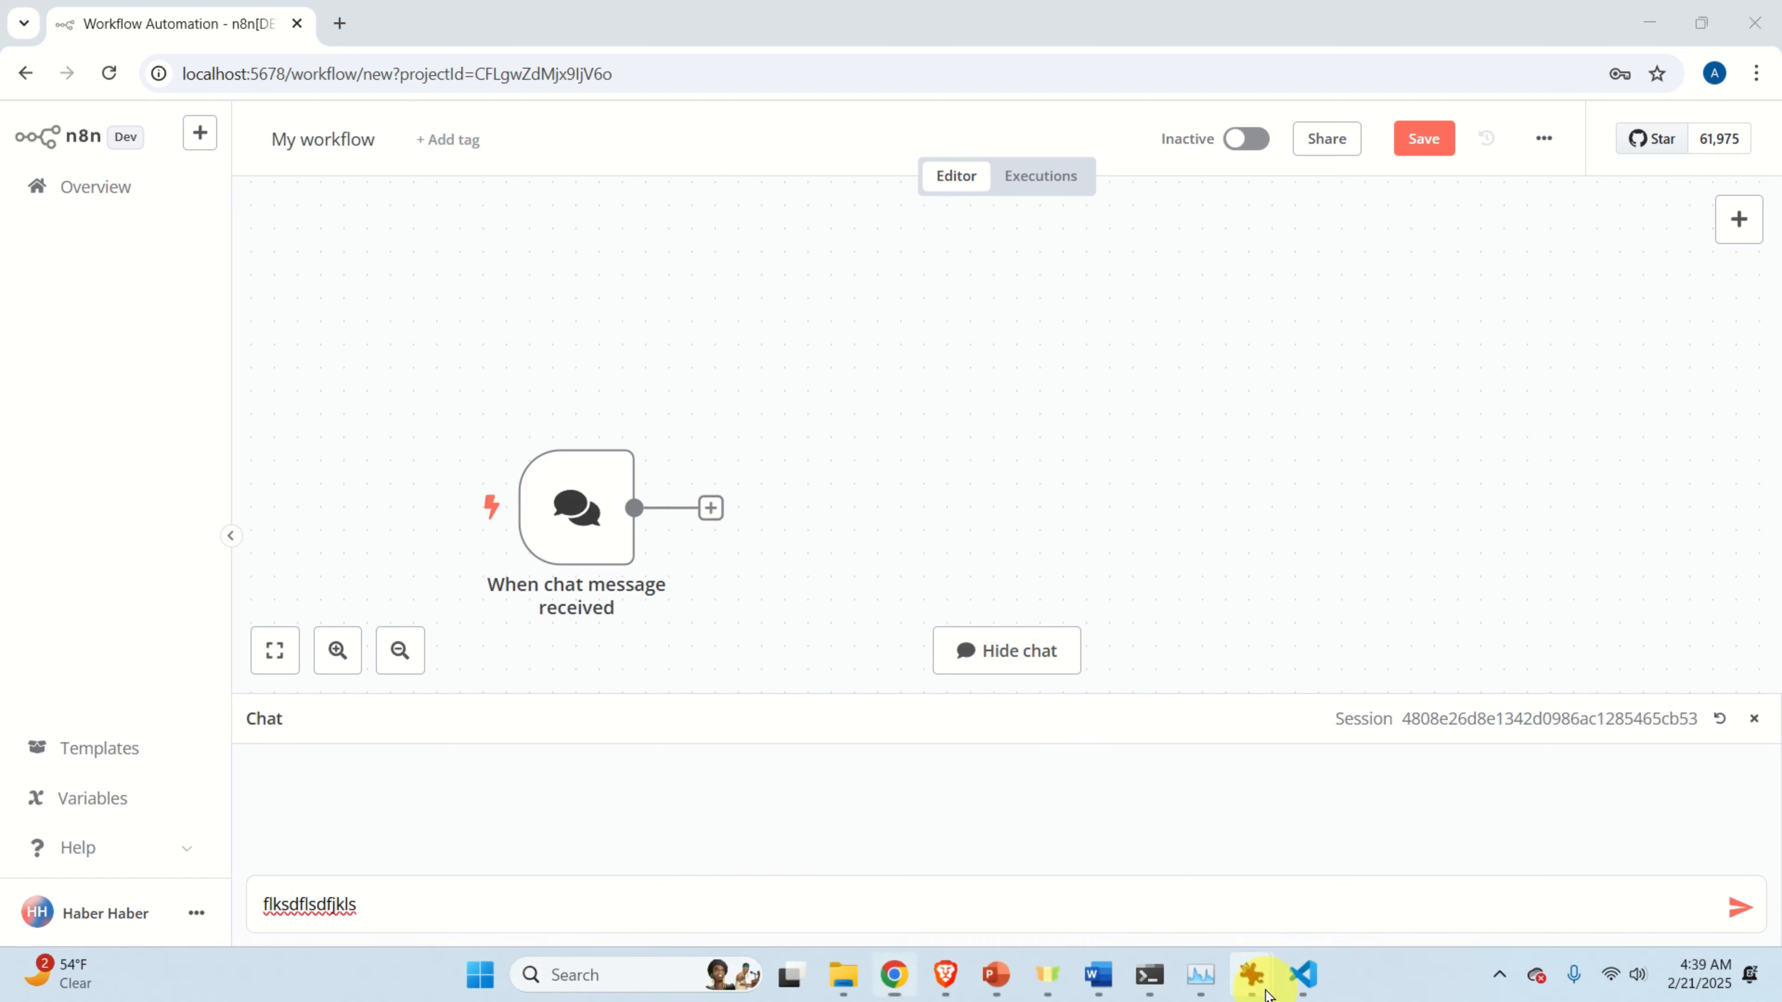
pyautogui.click(1693, 887)
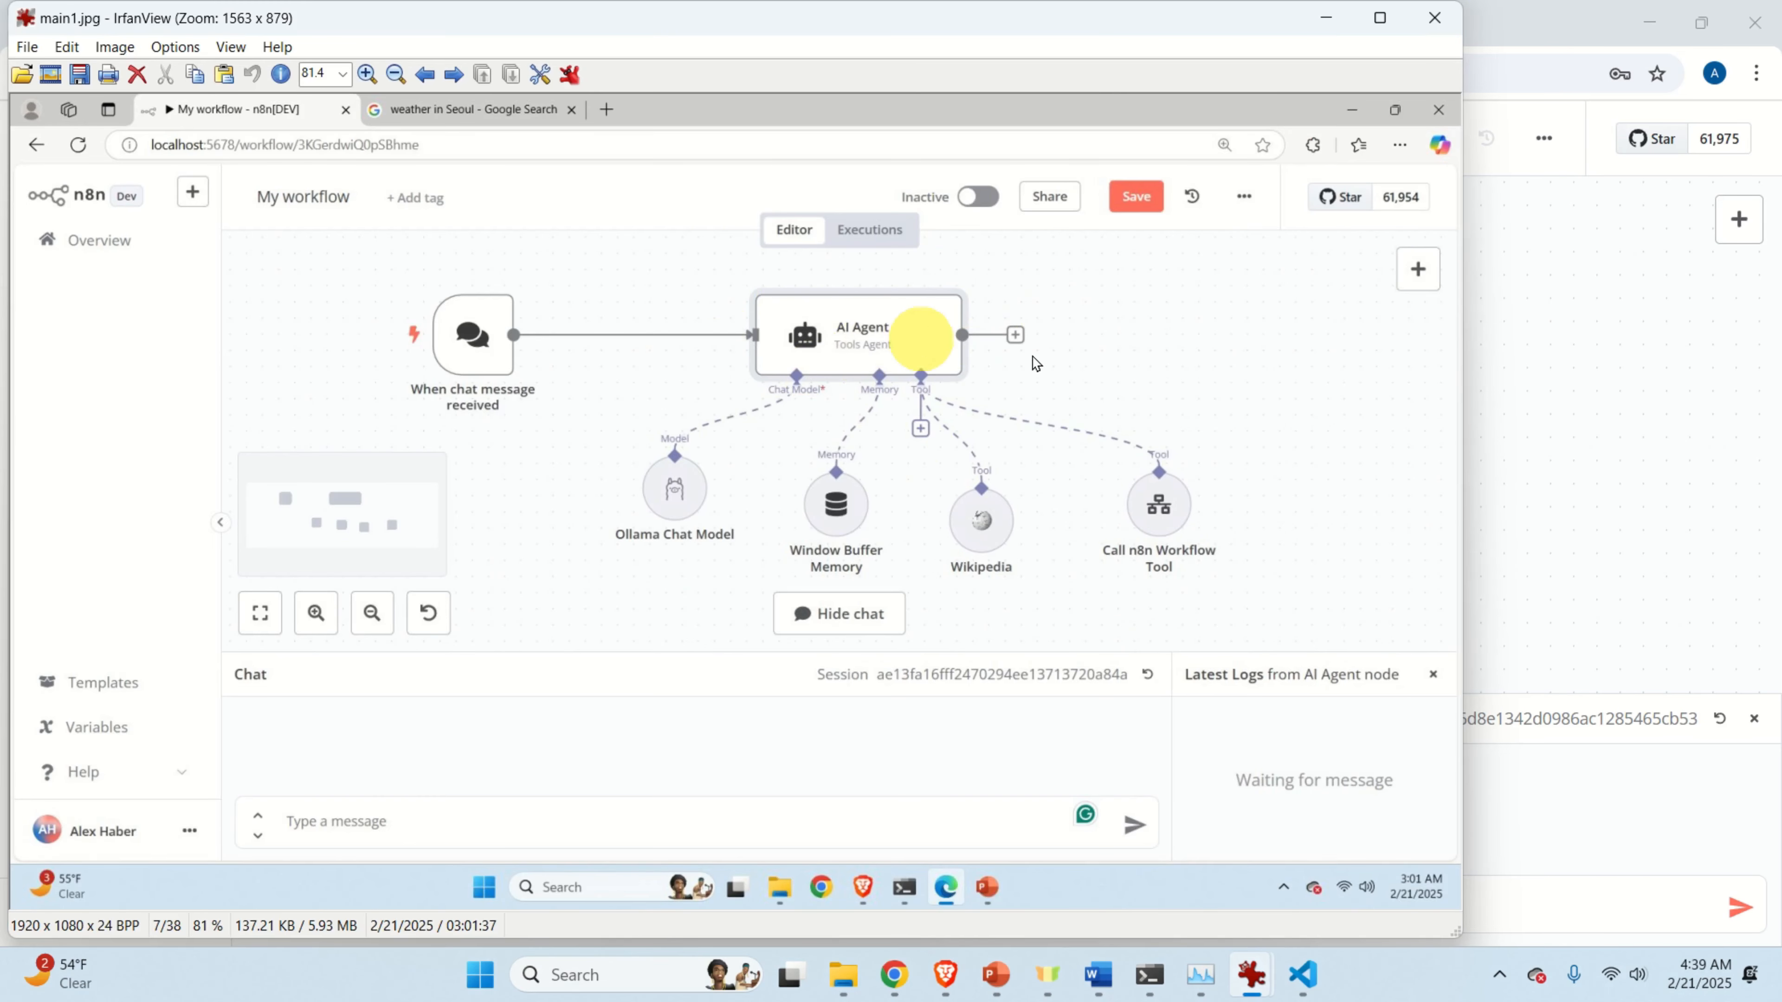
pyautogui.click(1536, 430)
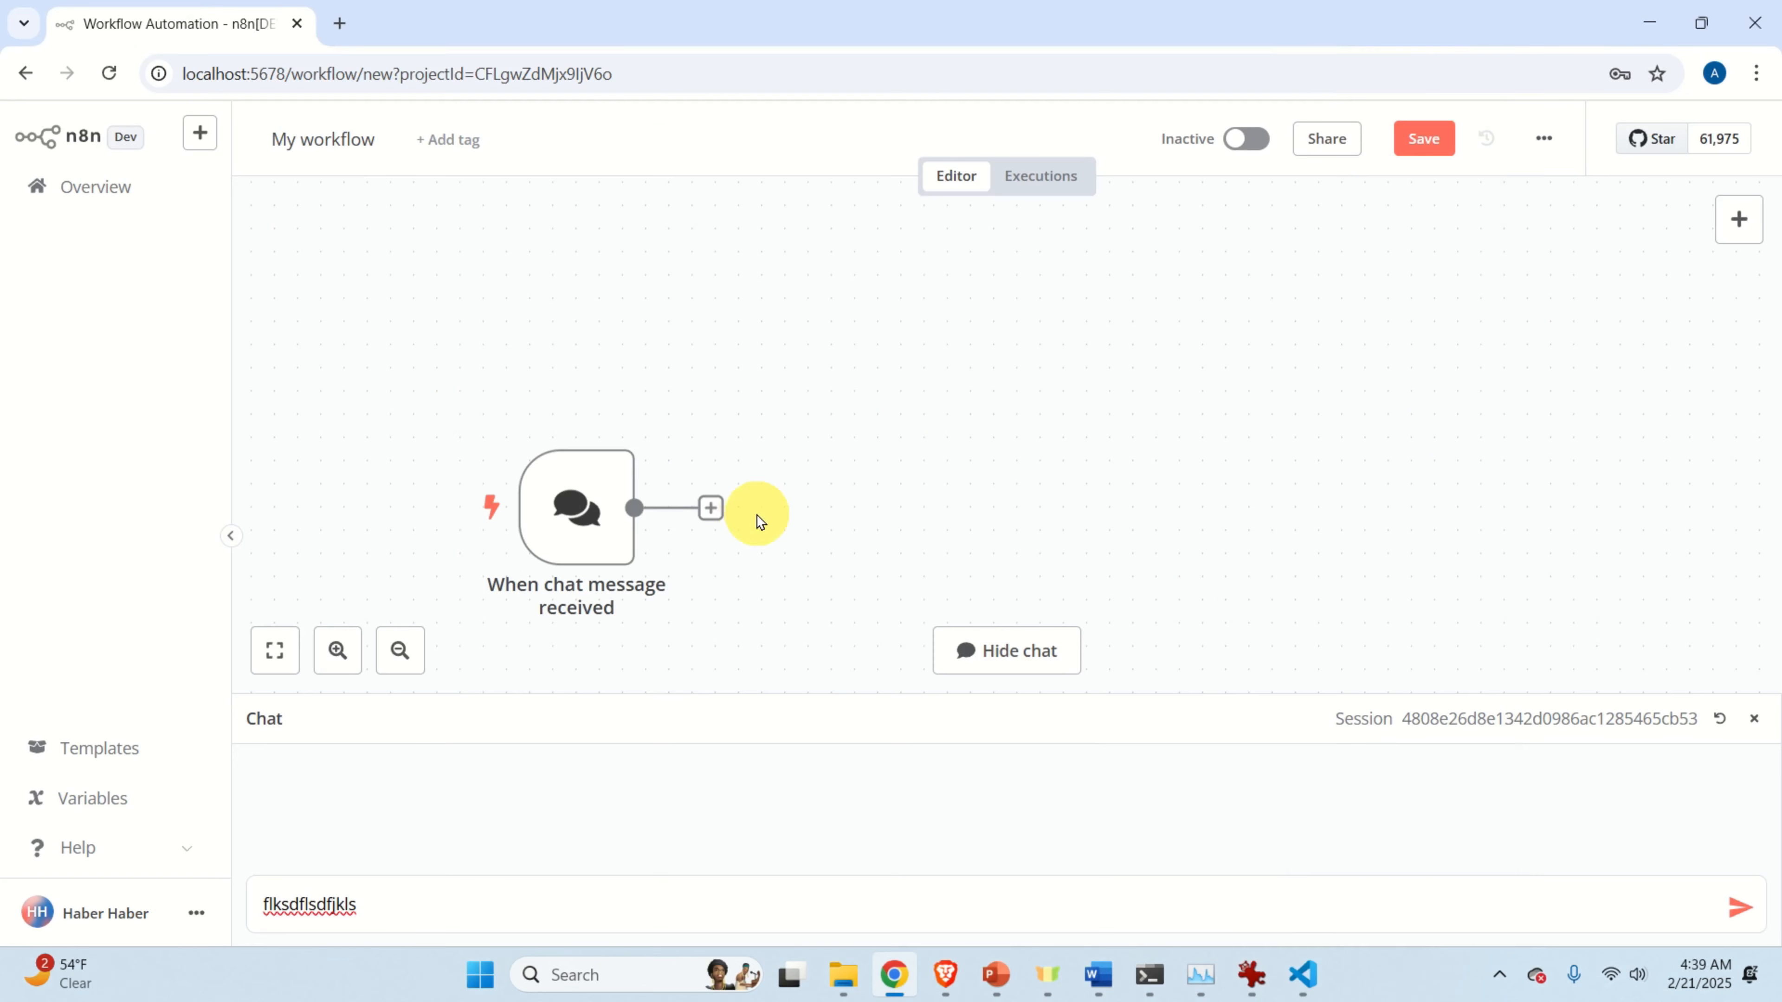
# Add an AI Agent node after the chat trigger.
pyautogui.click(711, 508)
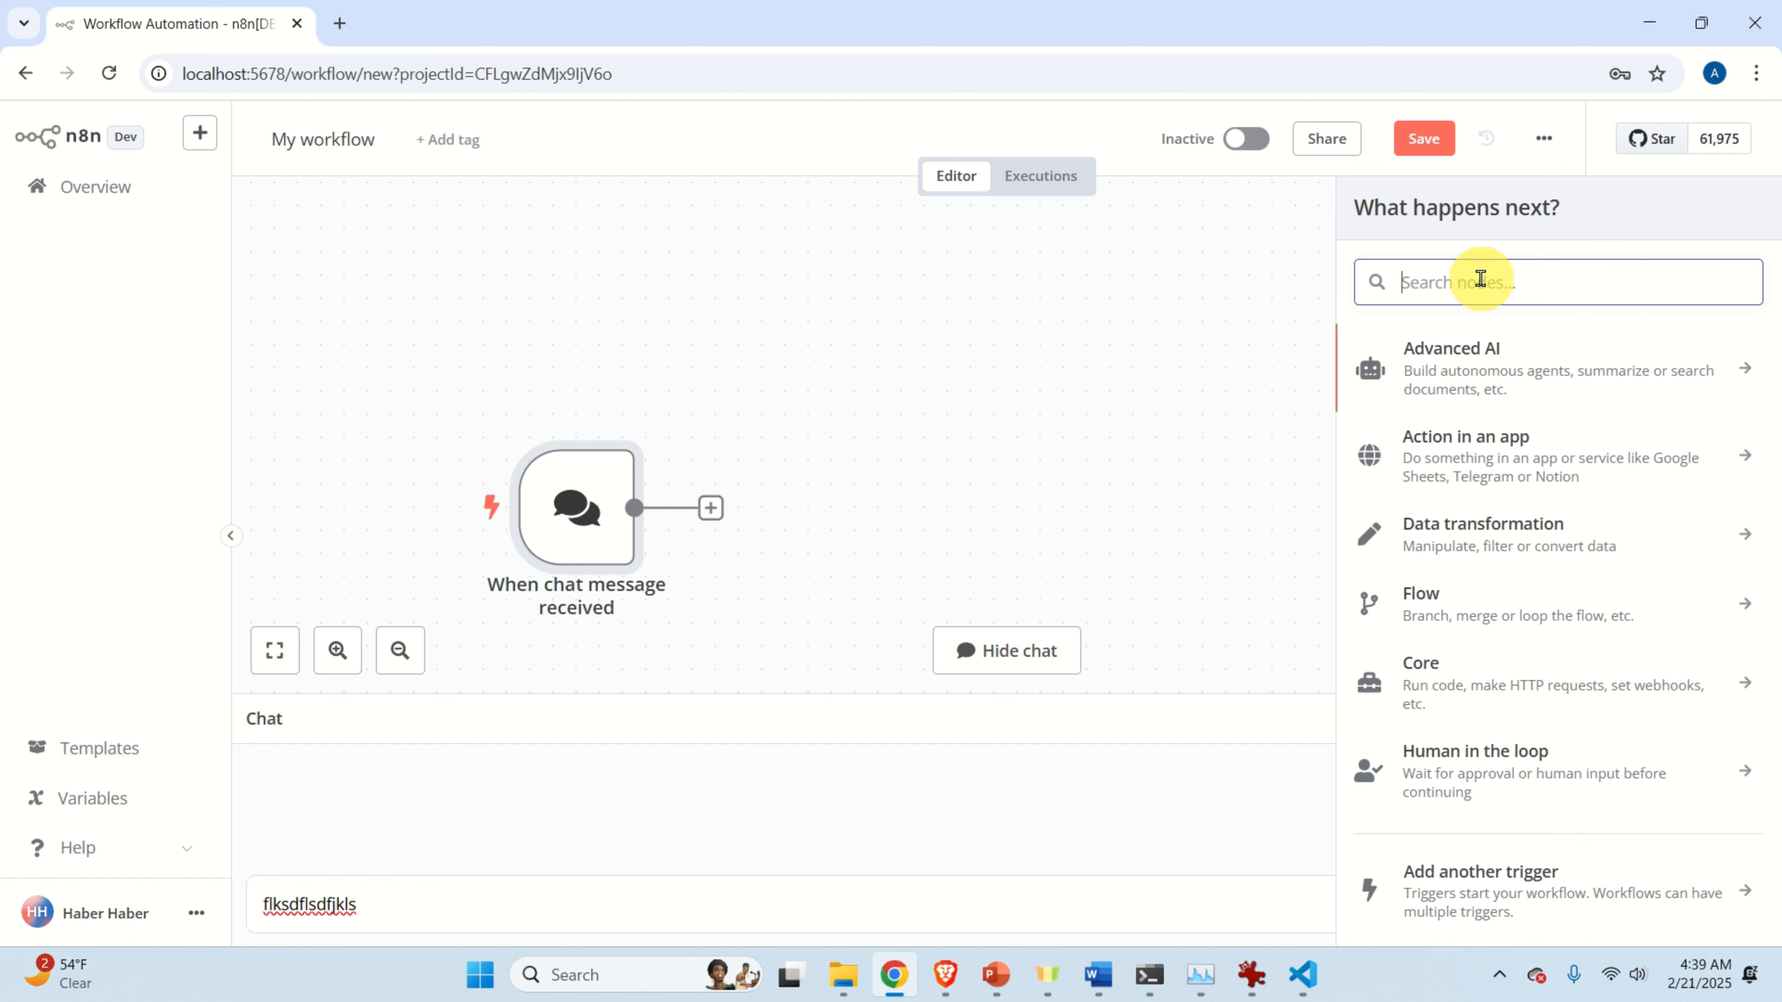
pyautogui.write('AI')
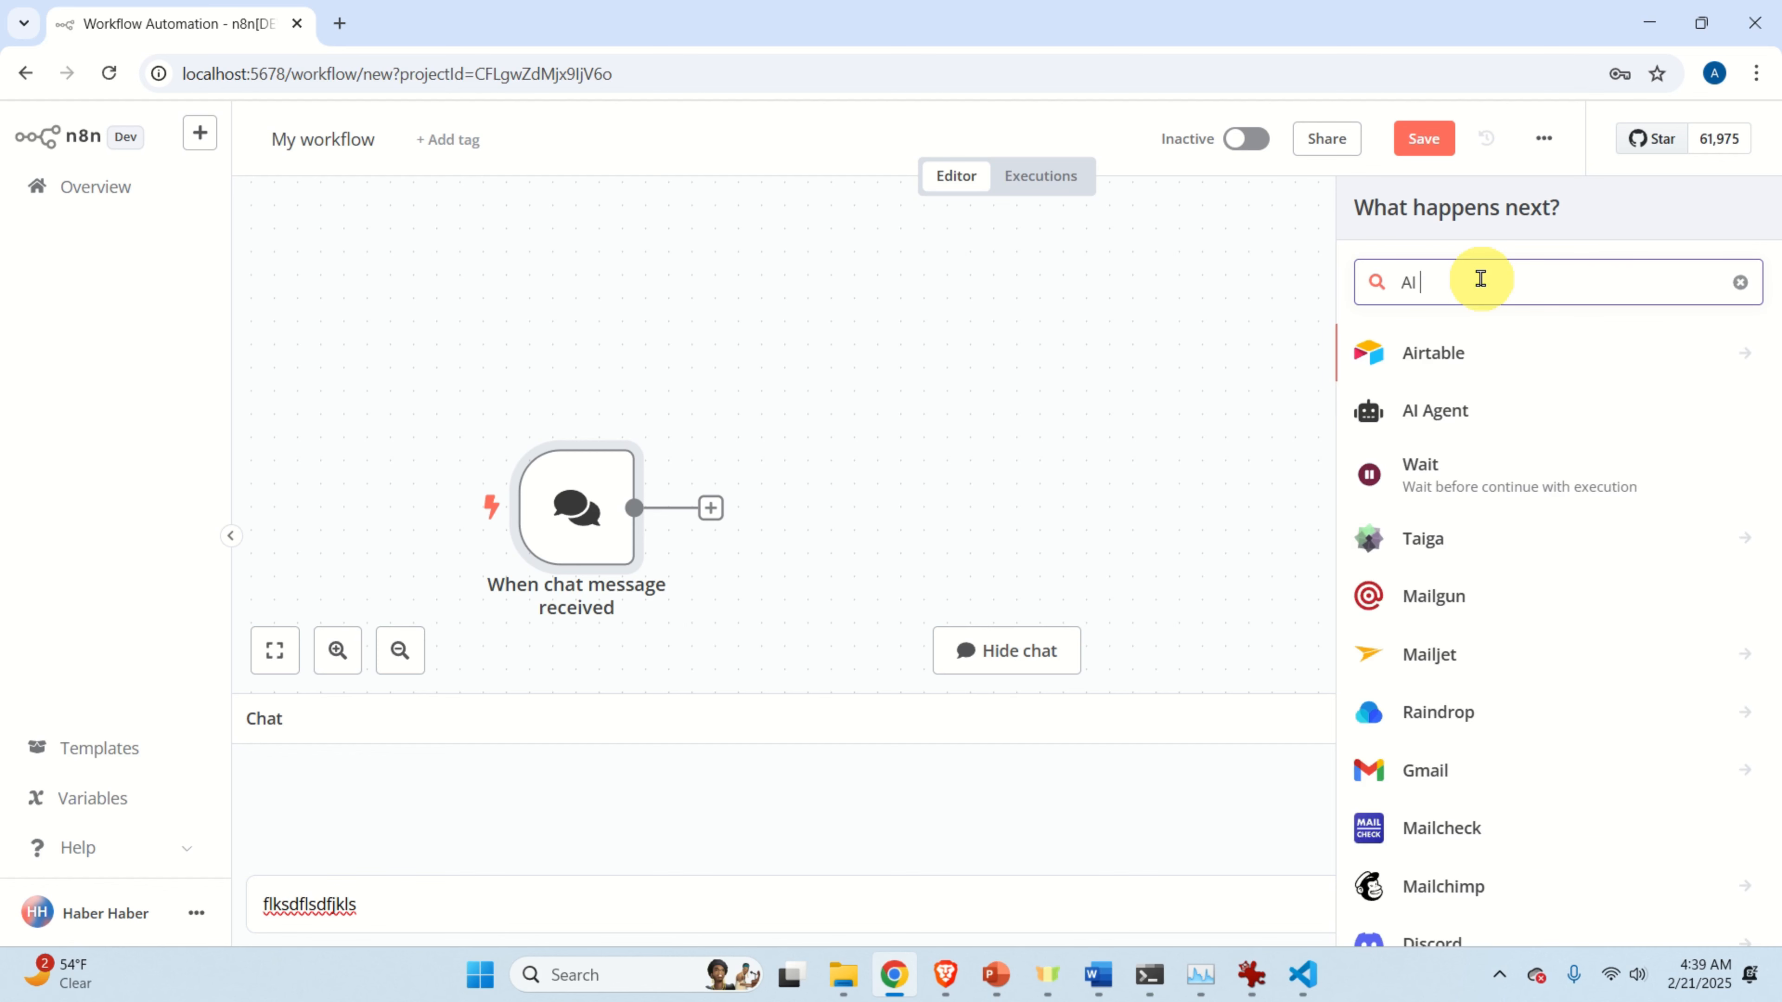
pyautogui.click(1536, 411)
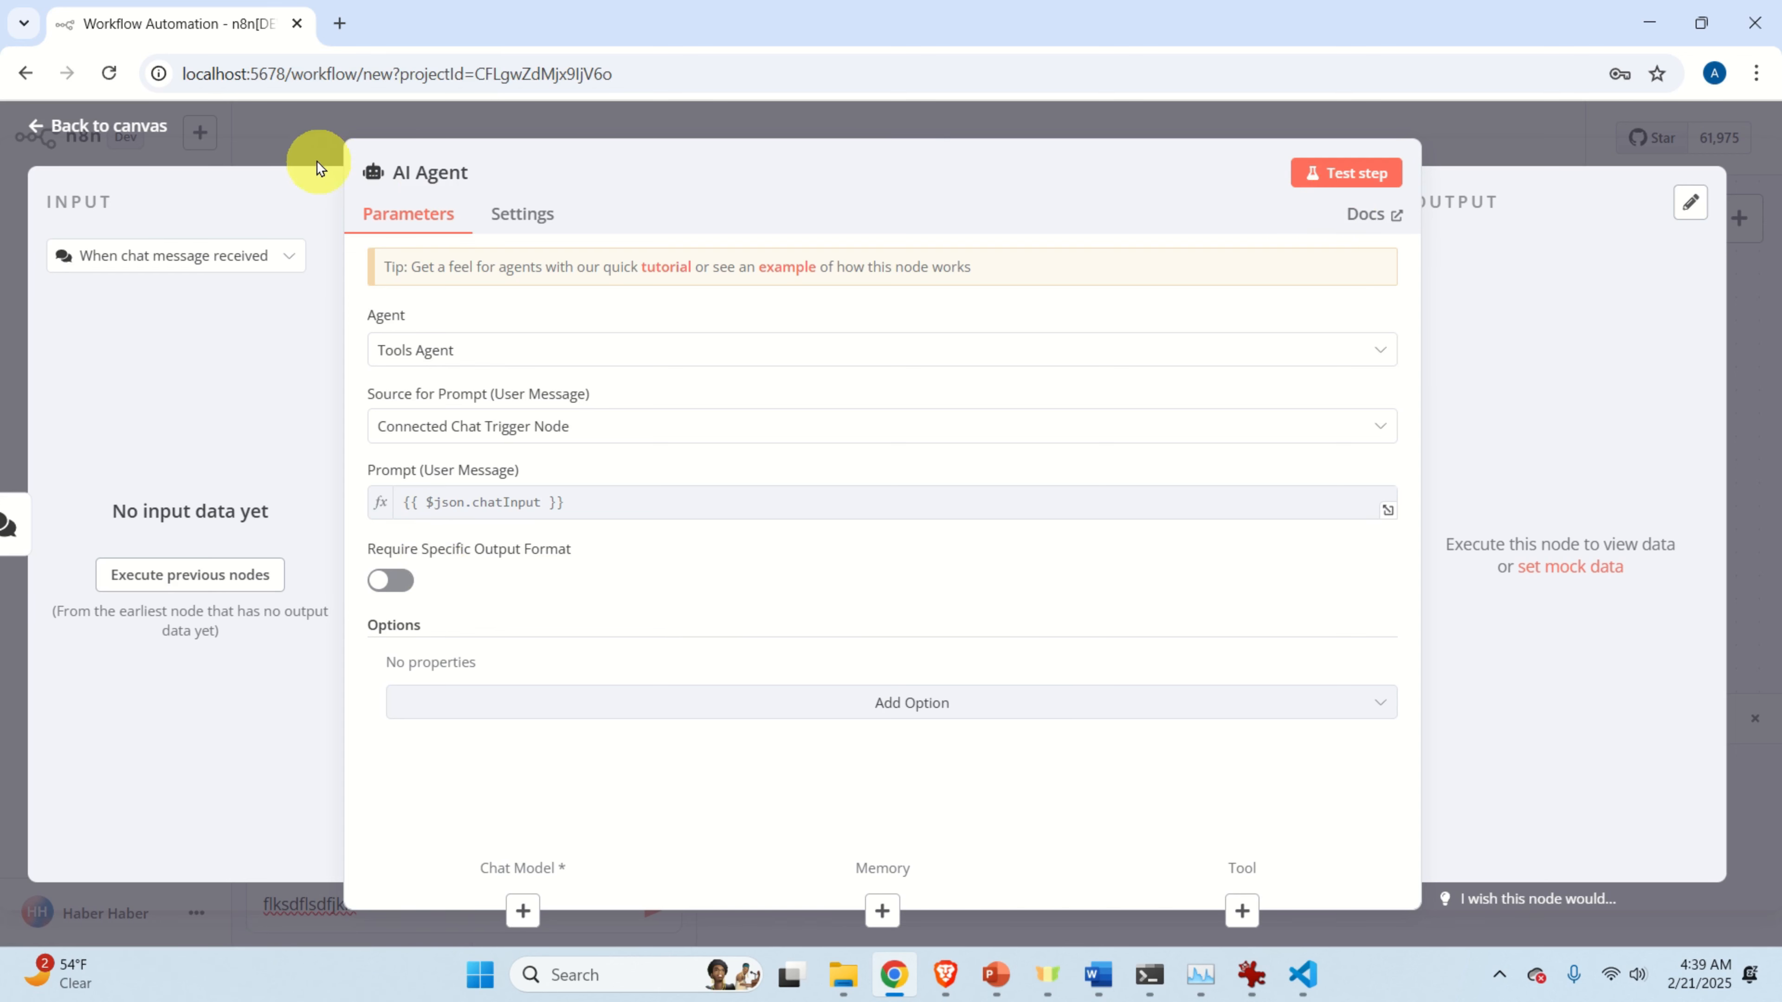
pyautogui.click(140, 128)
pyautogui.moveTo(1318, 499); pyautogui.dragTo(1333, 359)
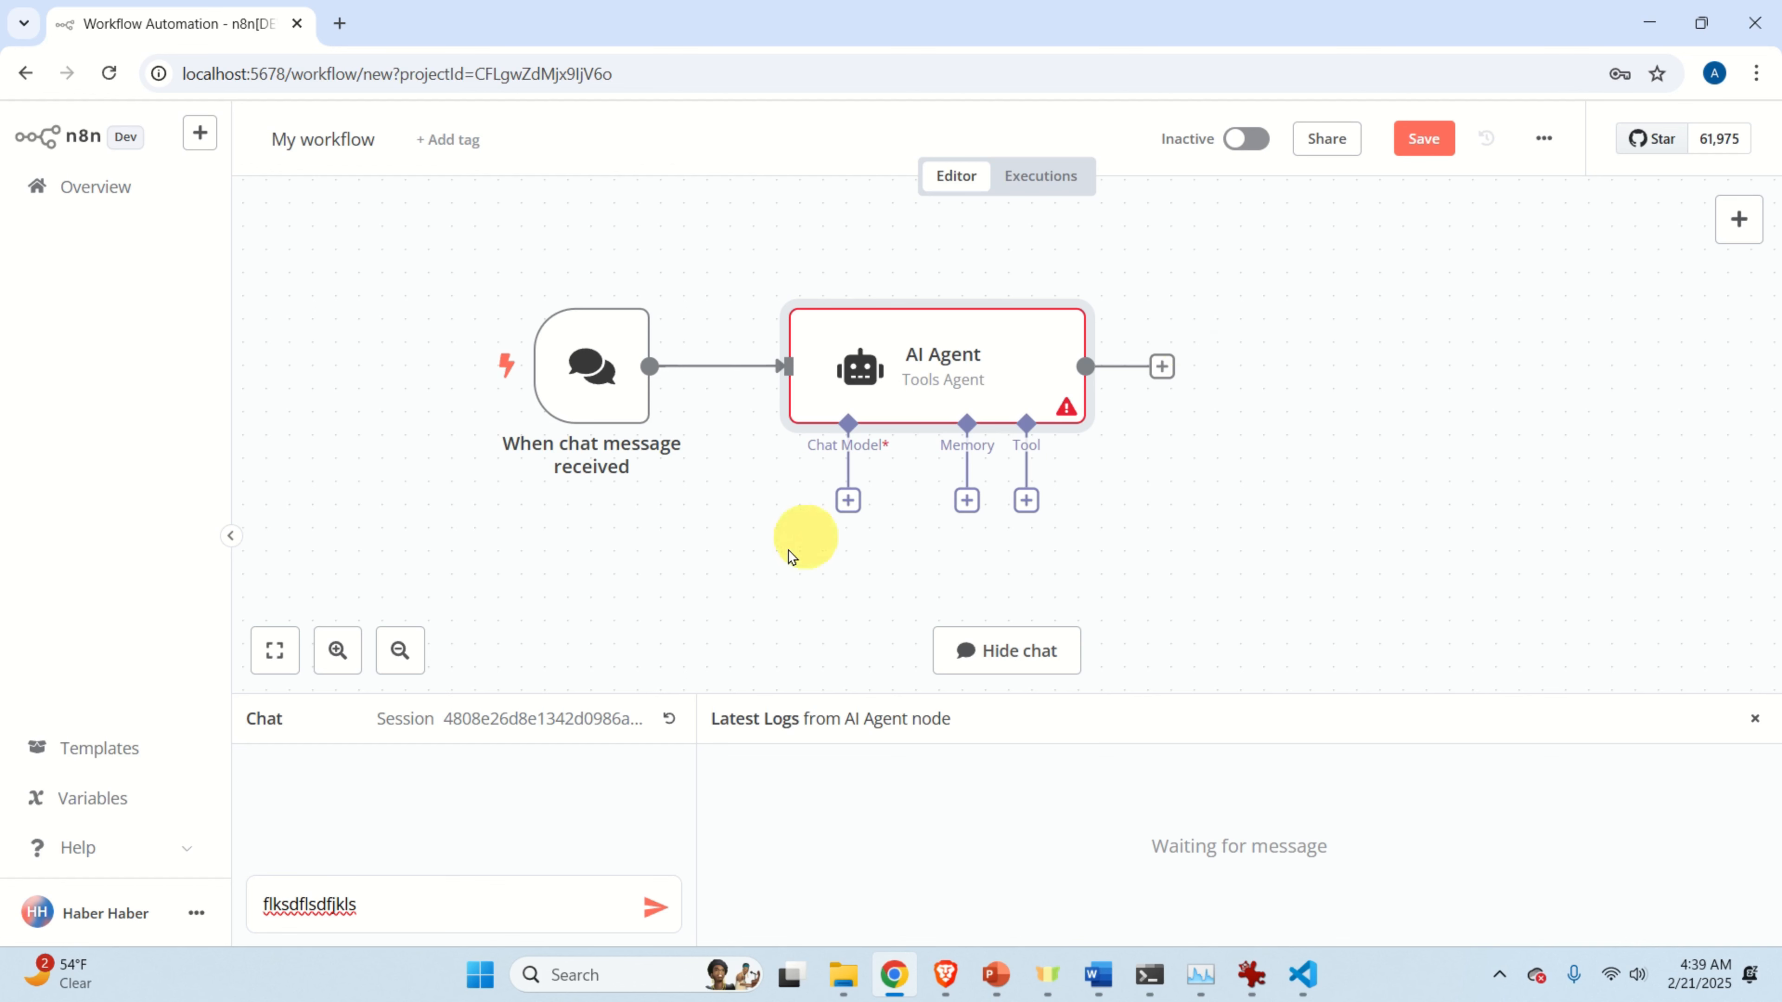
# Attach an Ollama Chat Model using llama3.2 as the AI Agent's chat model.
pyautogui.click(850, 502)
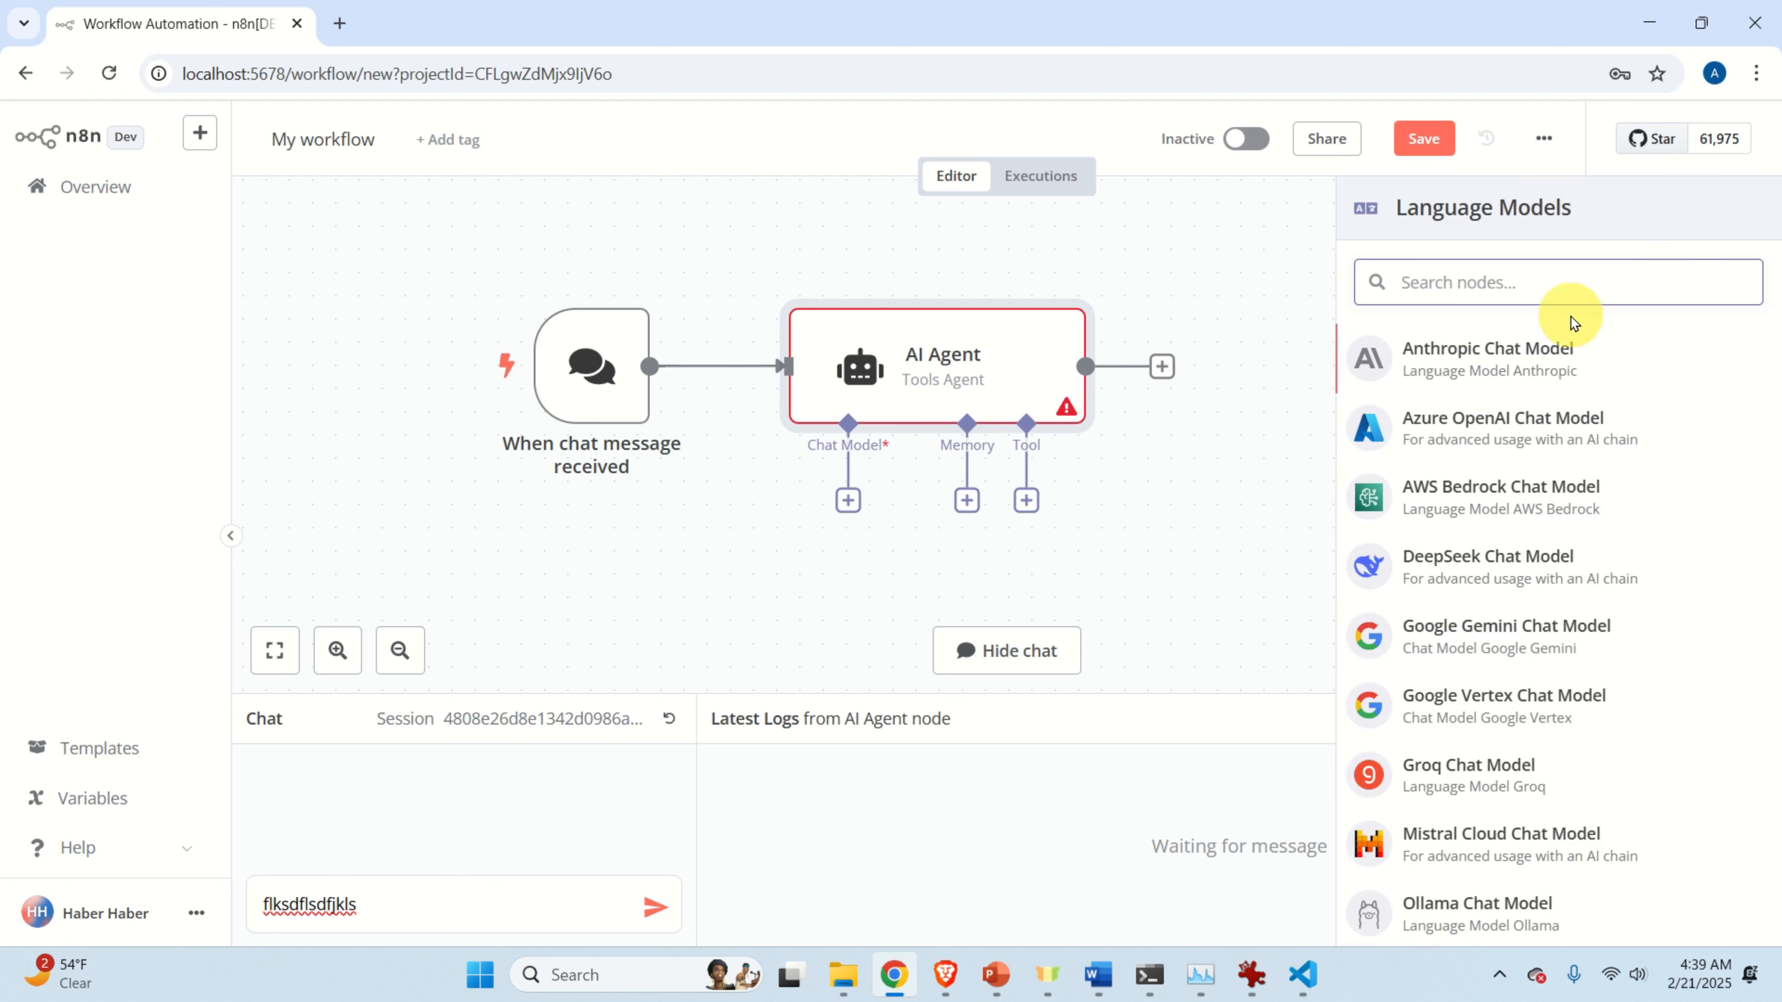
pyautogui.write('ollam')
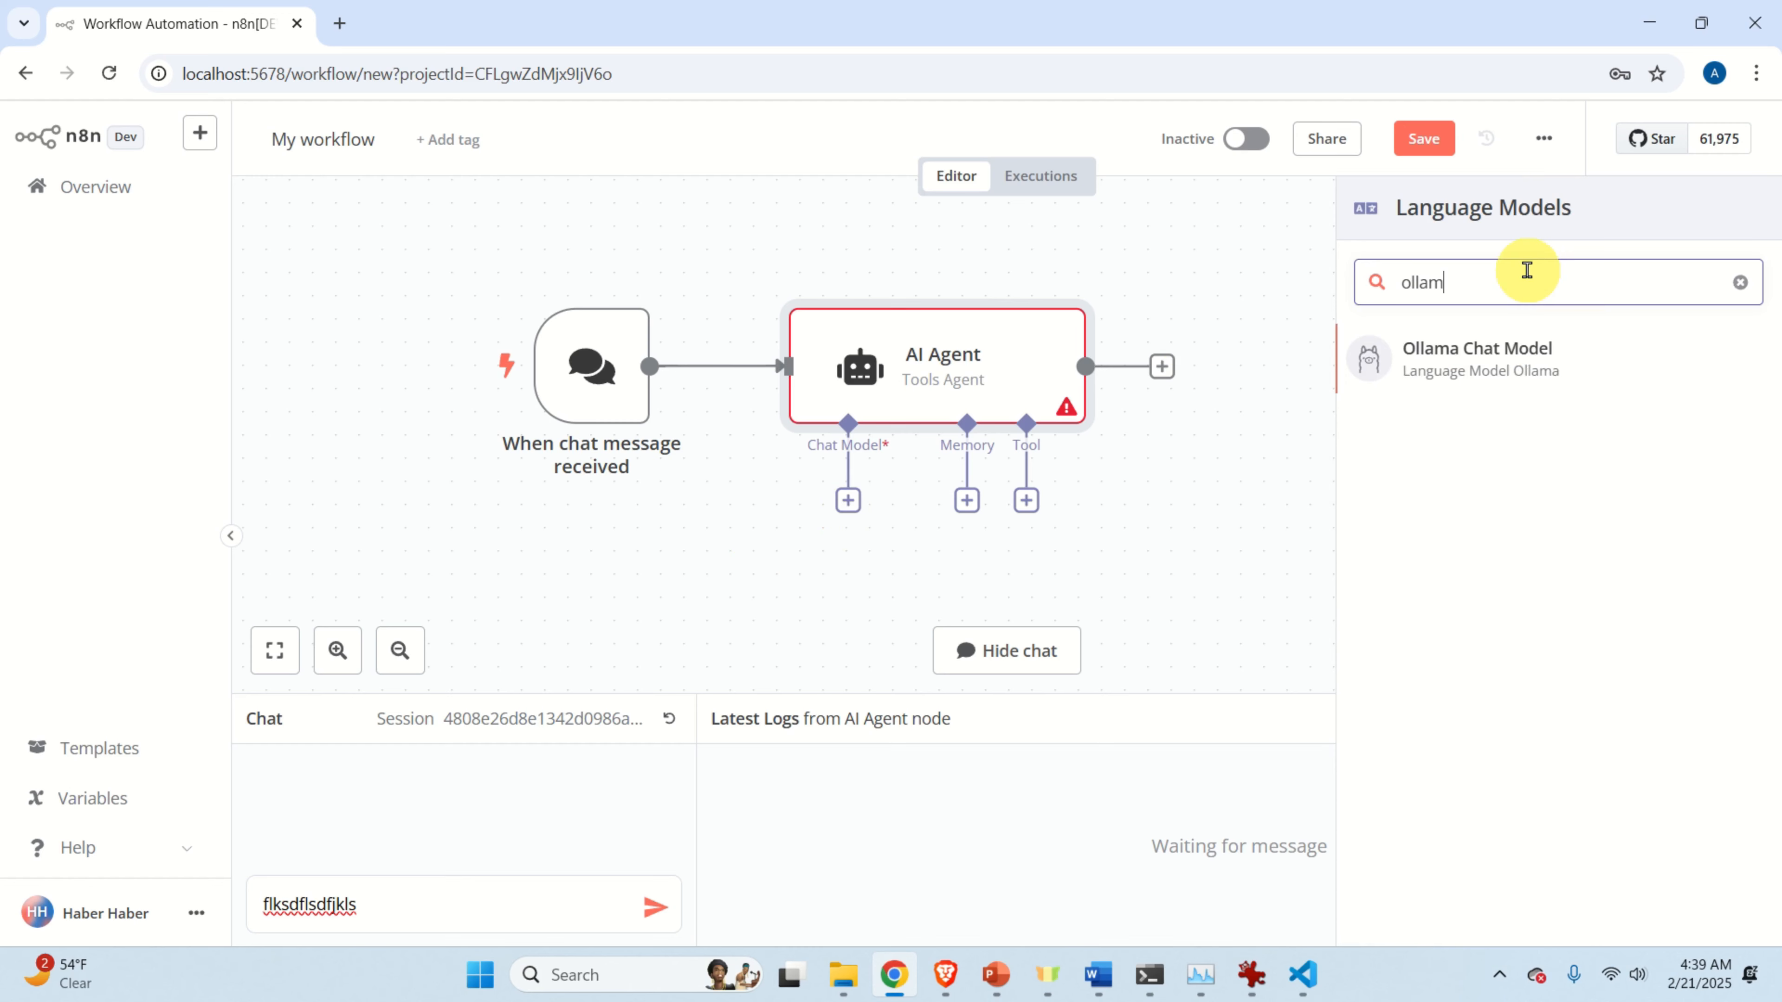
pyautogui.click(1499, 374)
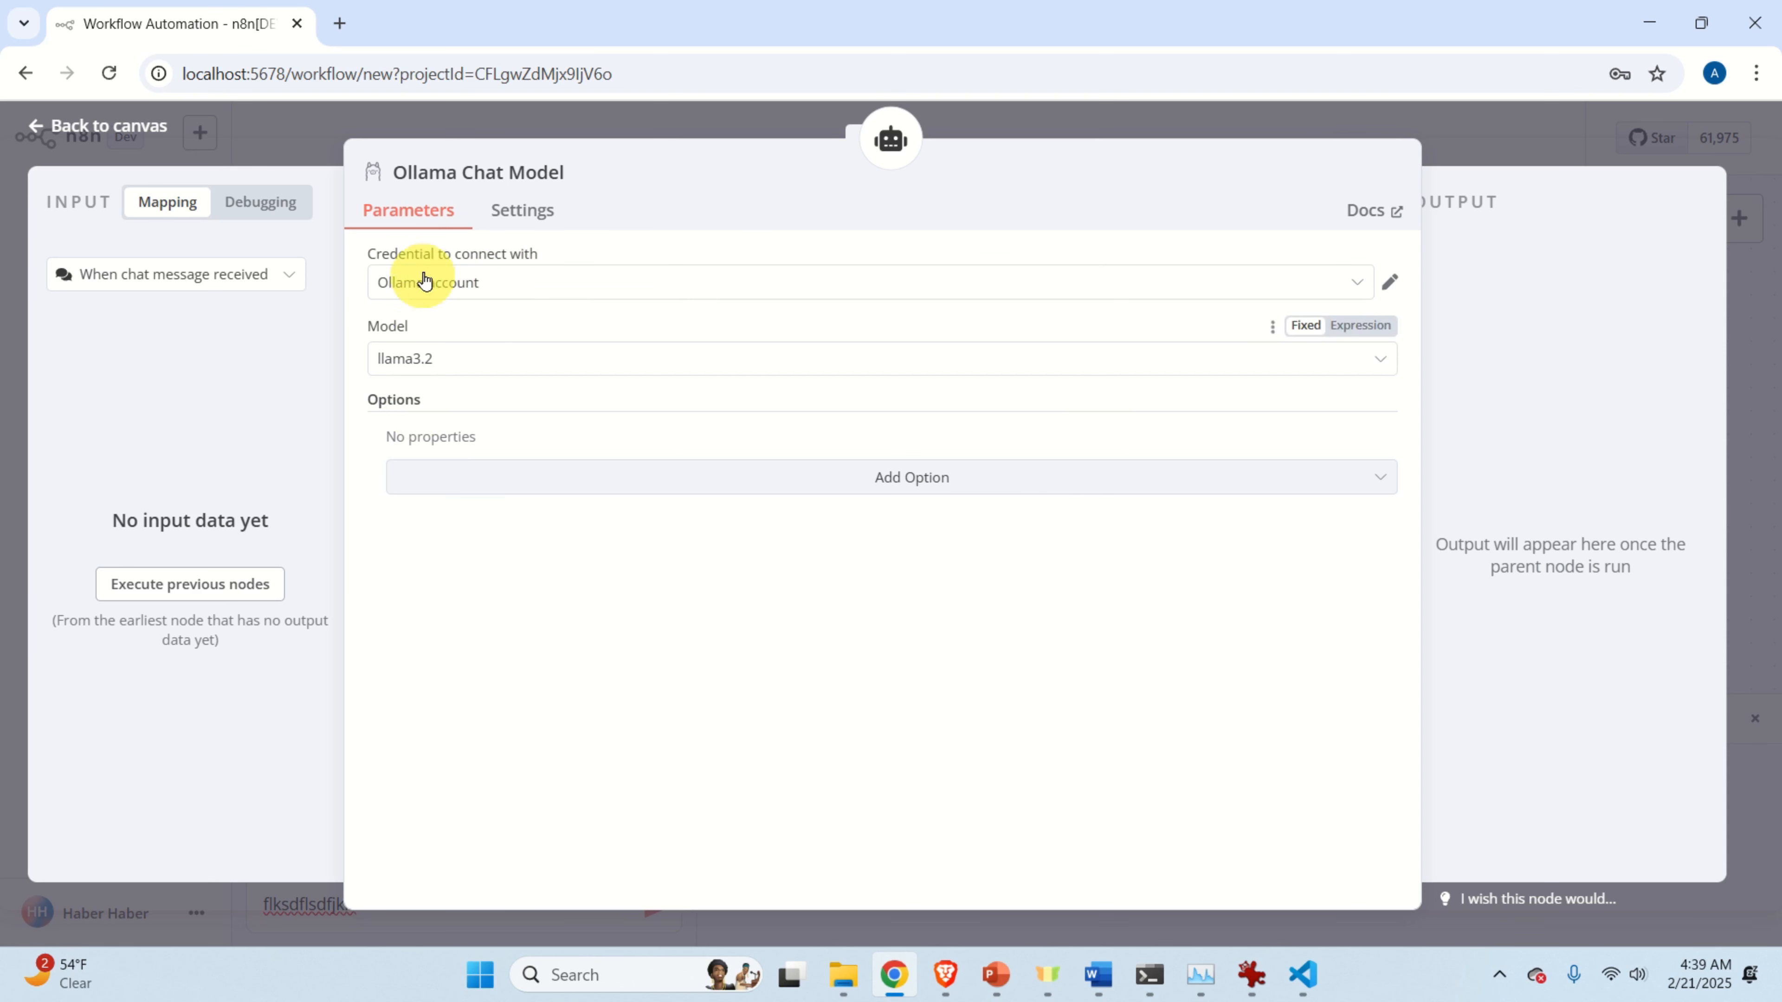
pyautogui.click(125, 133)
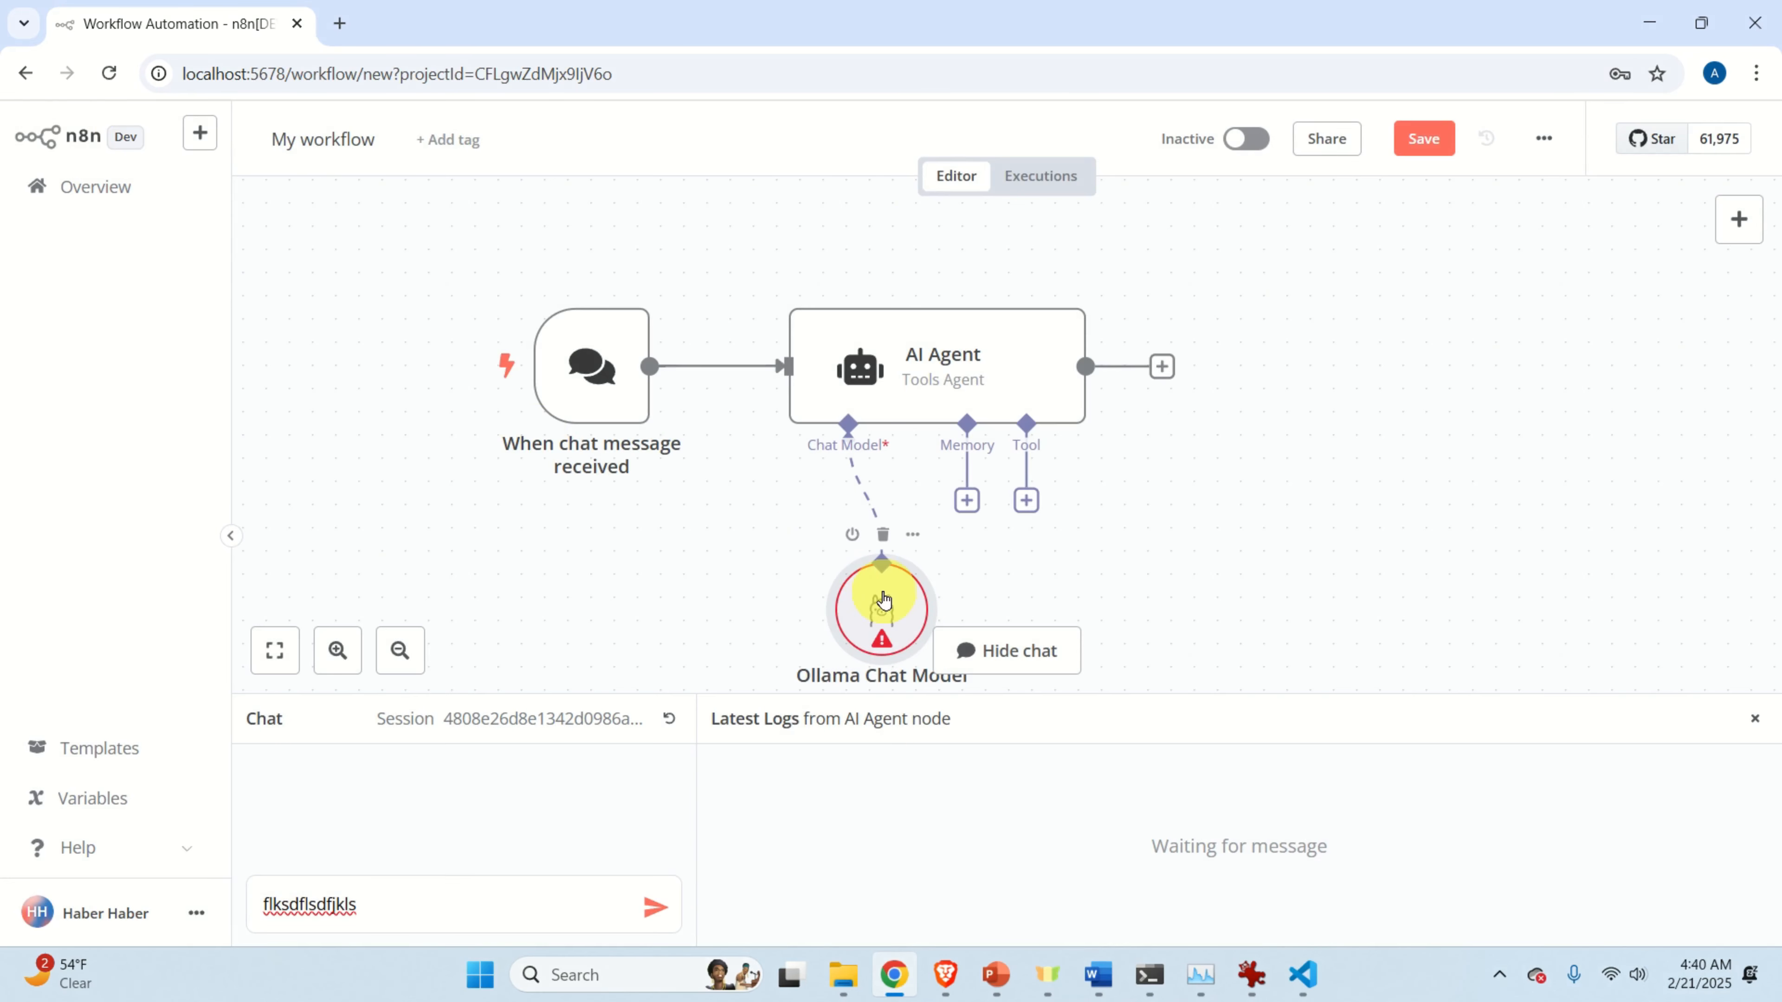
pyautogui.moveTo(883, 600); pyautogui.dragTo(720, 577)
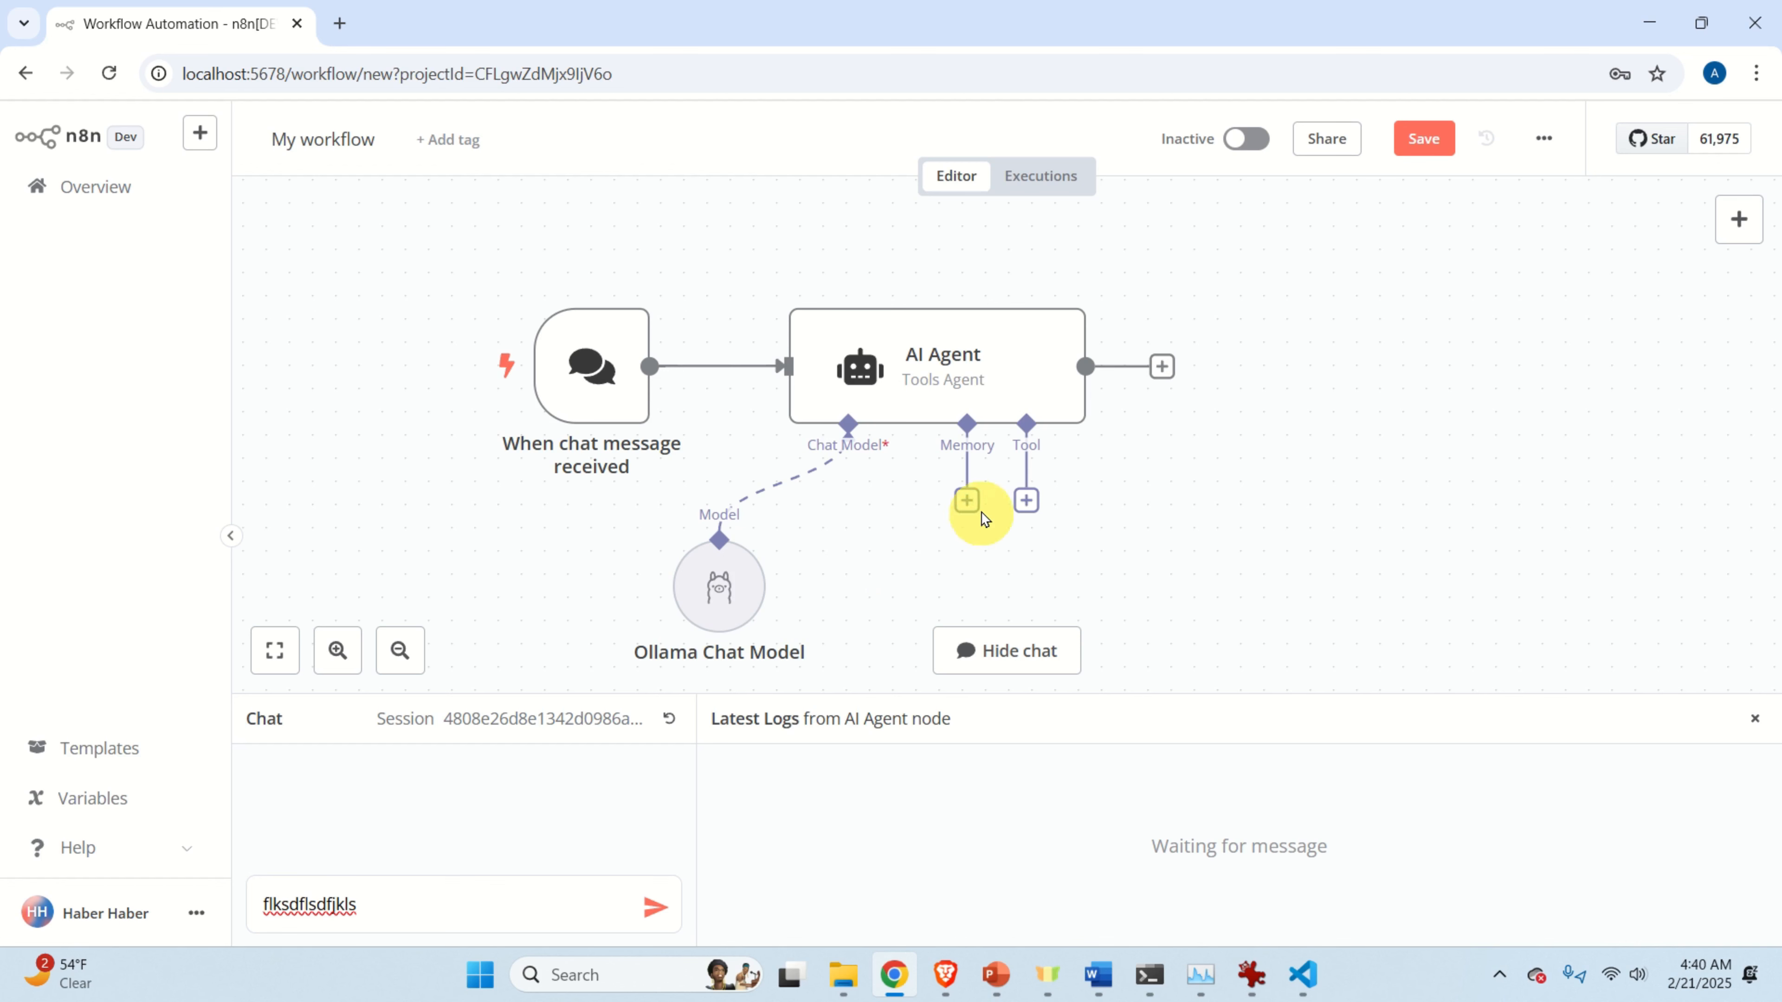
# Connect a Window Buffer Memory with context window length 10 and place it beside the Ollama Chat Model.
pyautogui.click(967, 502)
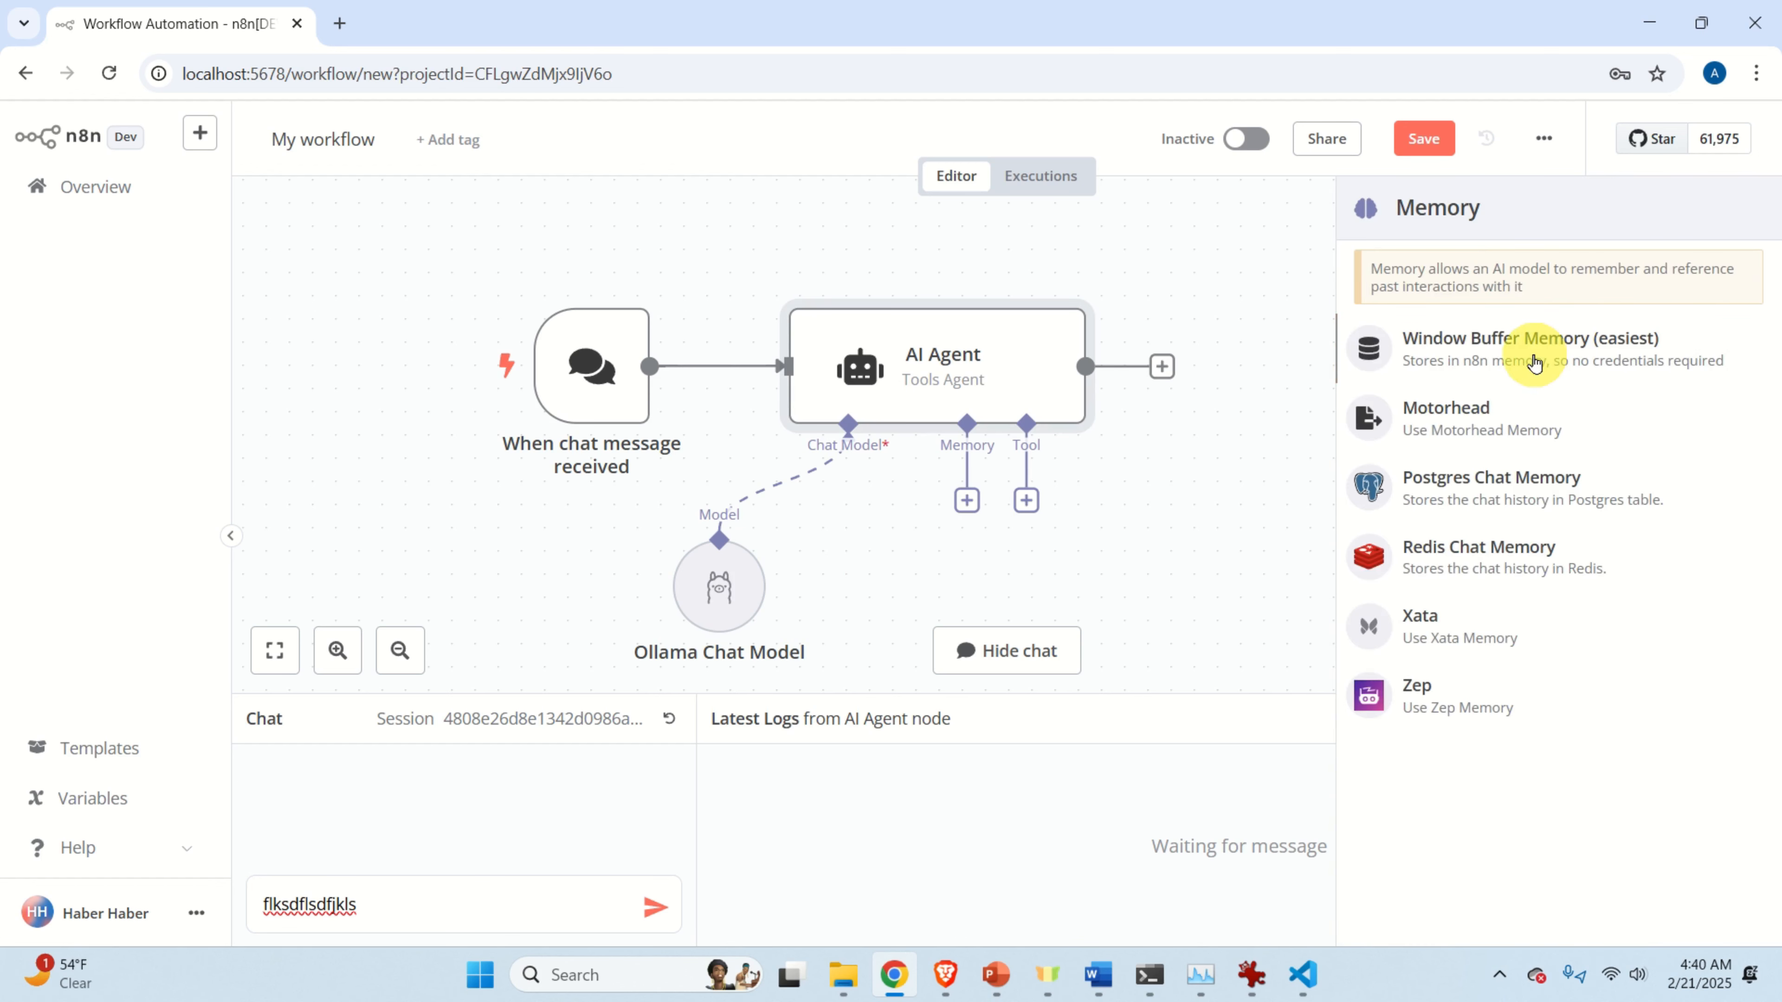
pyautogui.click(1534, 363)
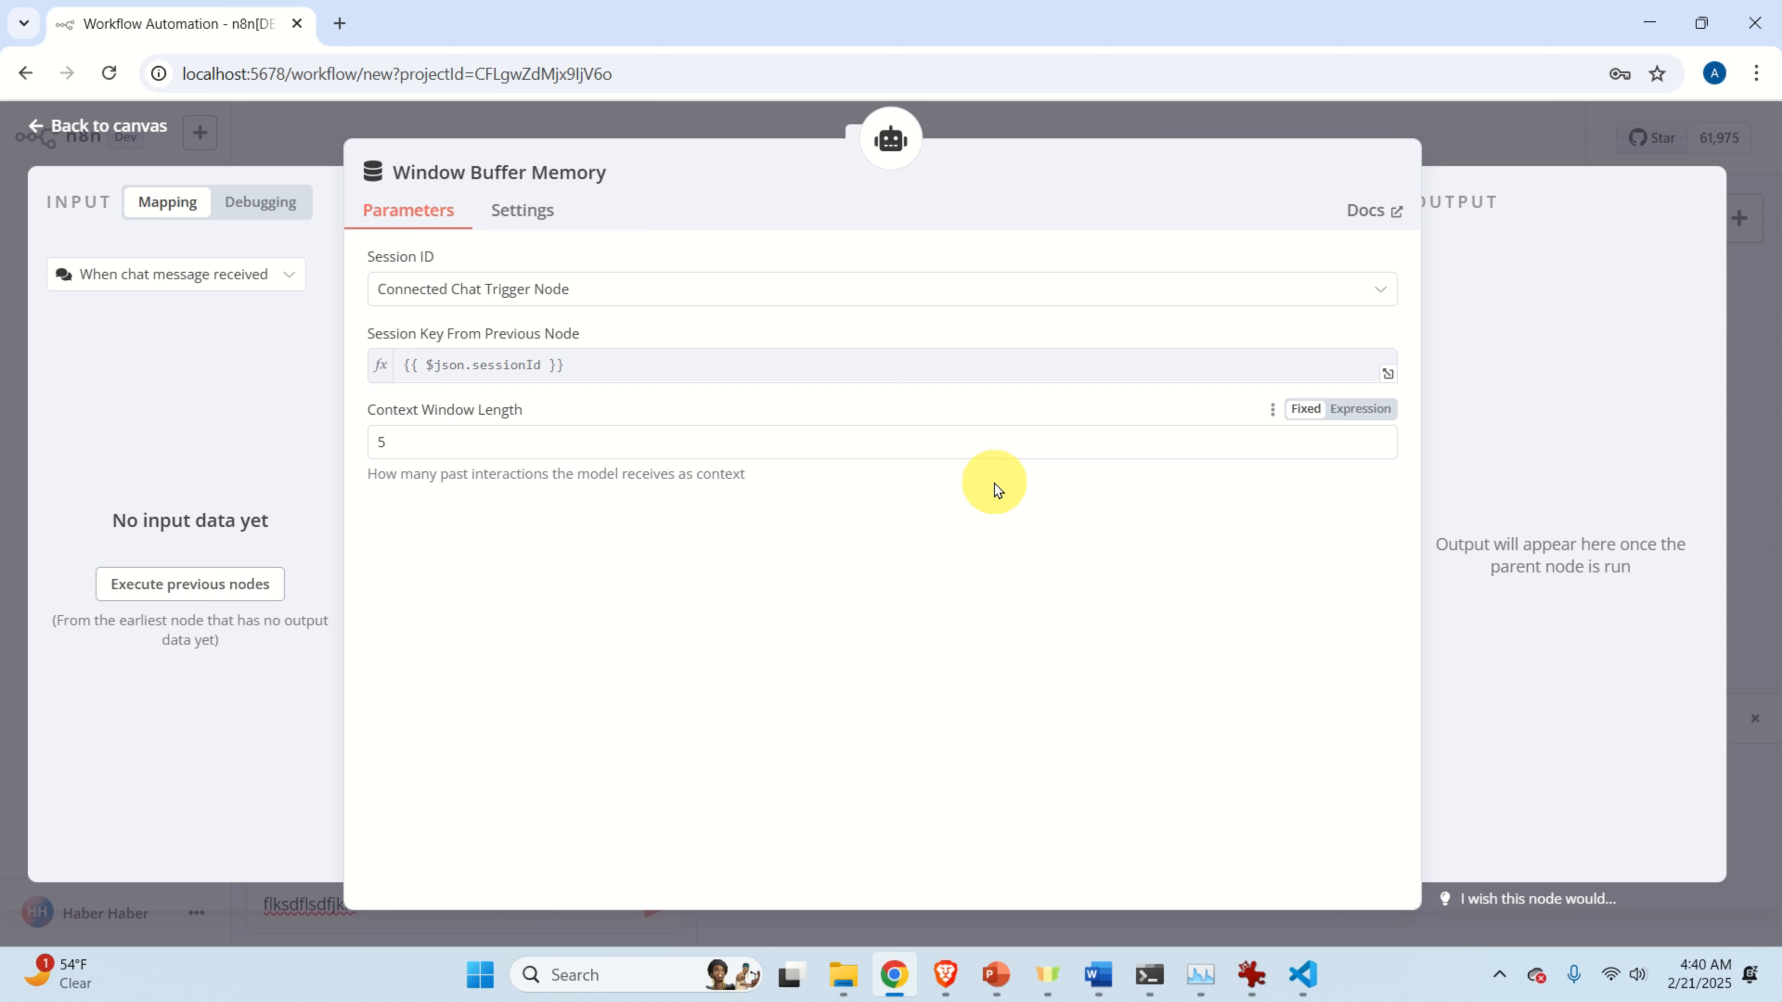
pyautogui.click(554, 441)
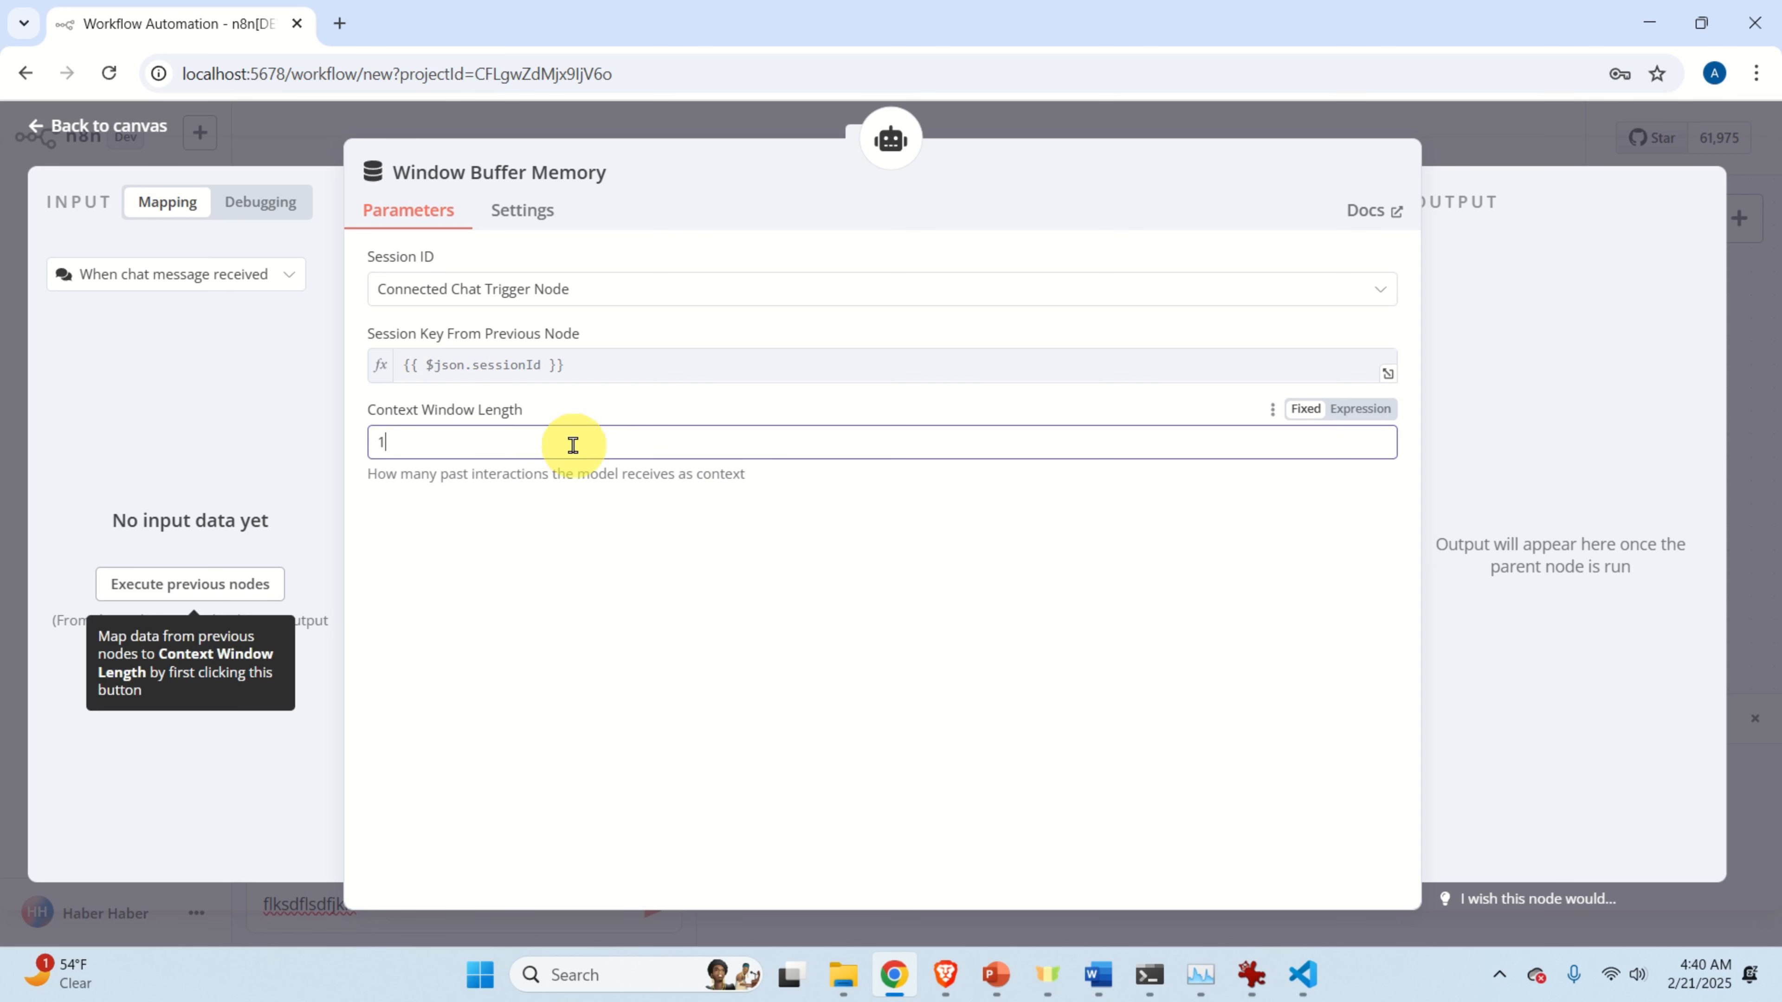
pyautogui.click(696, 610)
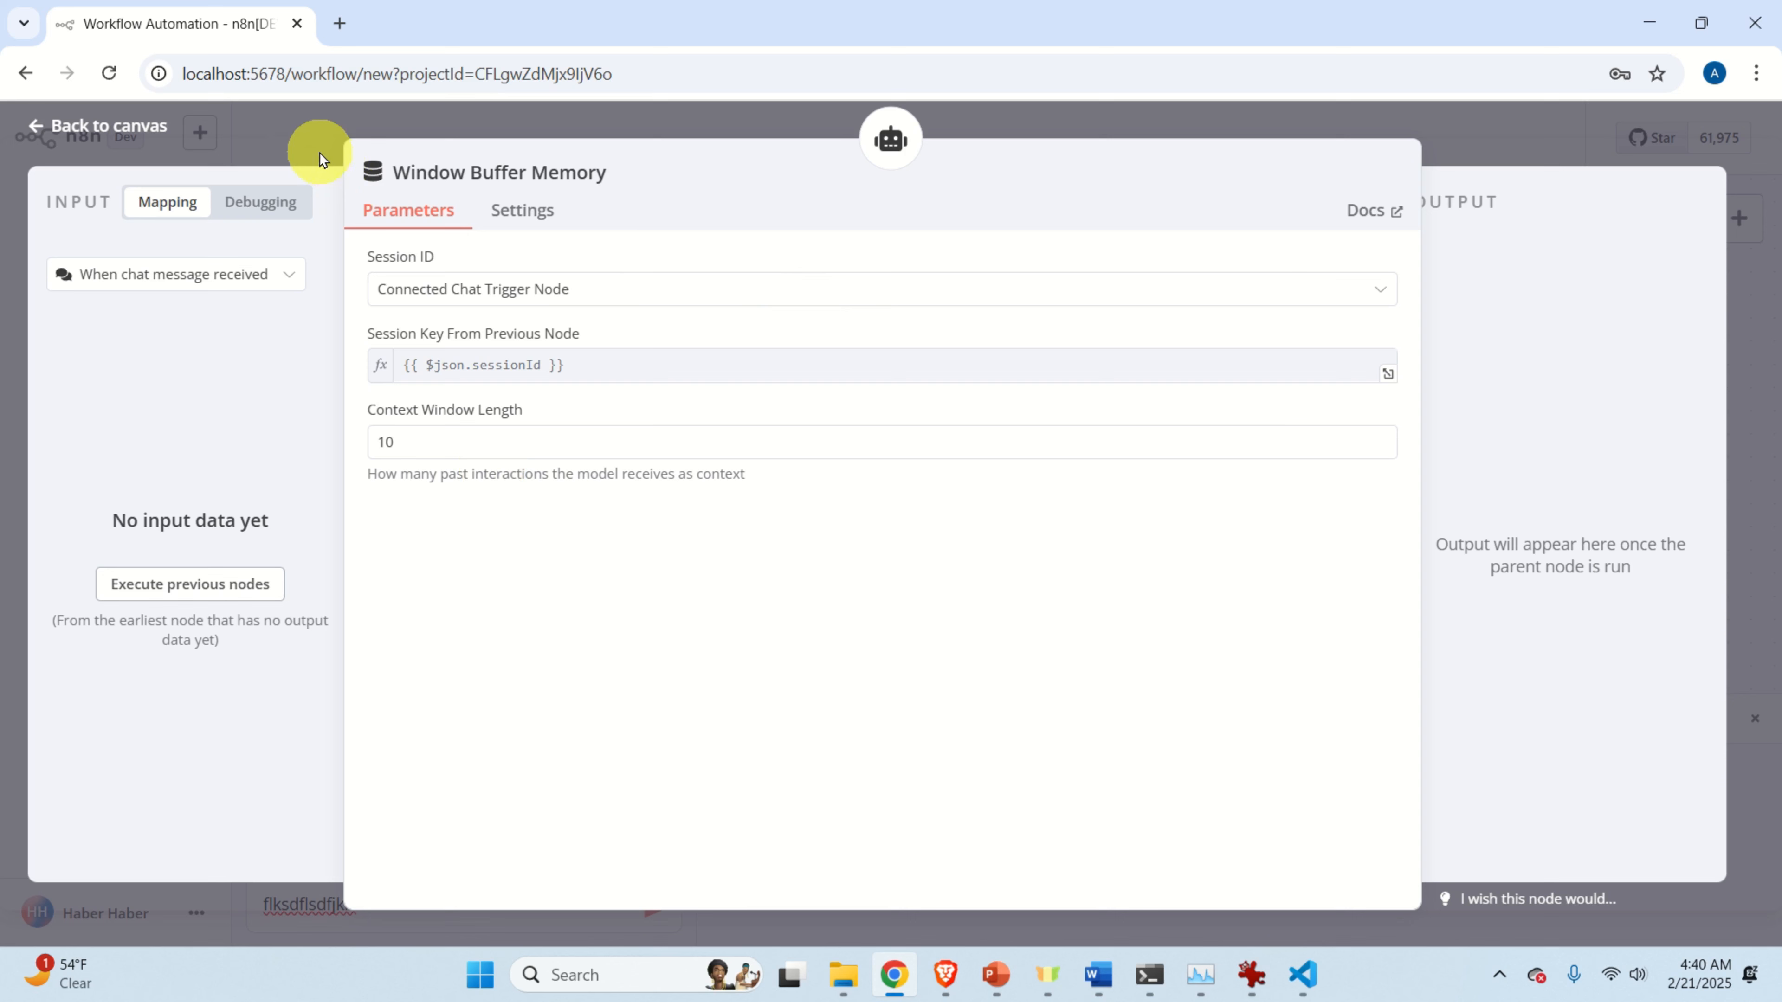
pyautogui.click(131, 127)
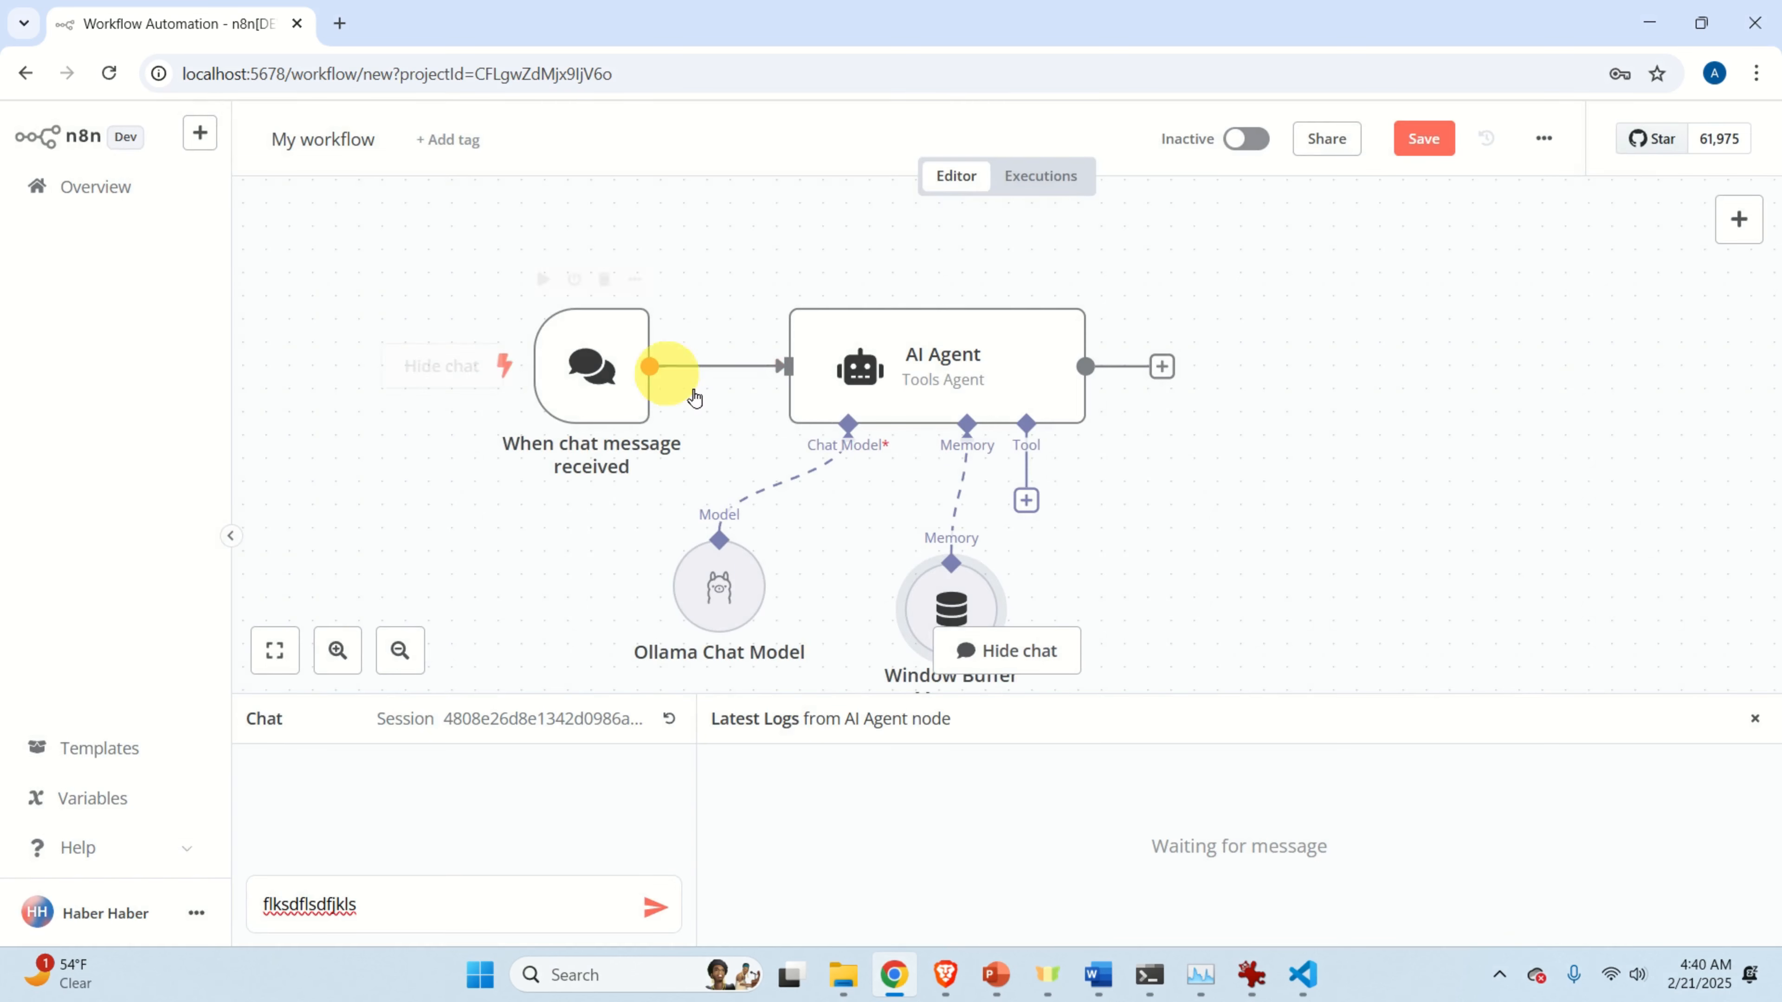
pyautogui.moveTo(950, 605); pyautogui.dragTo(883, 585)
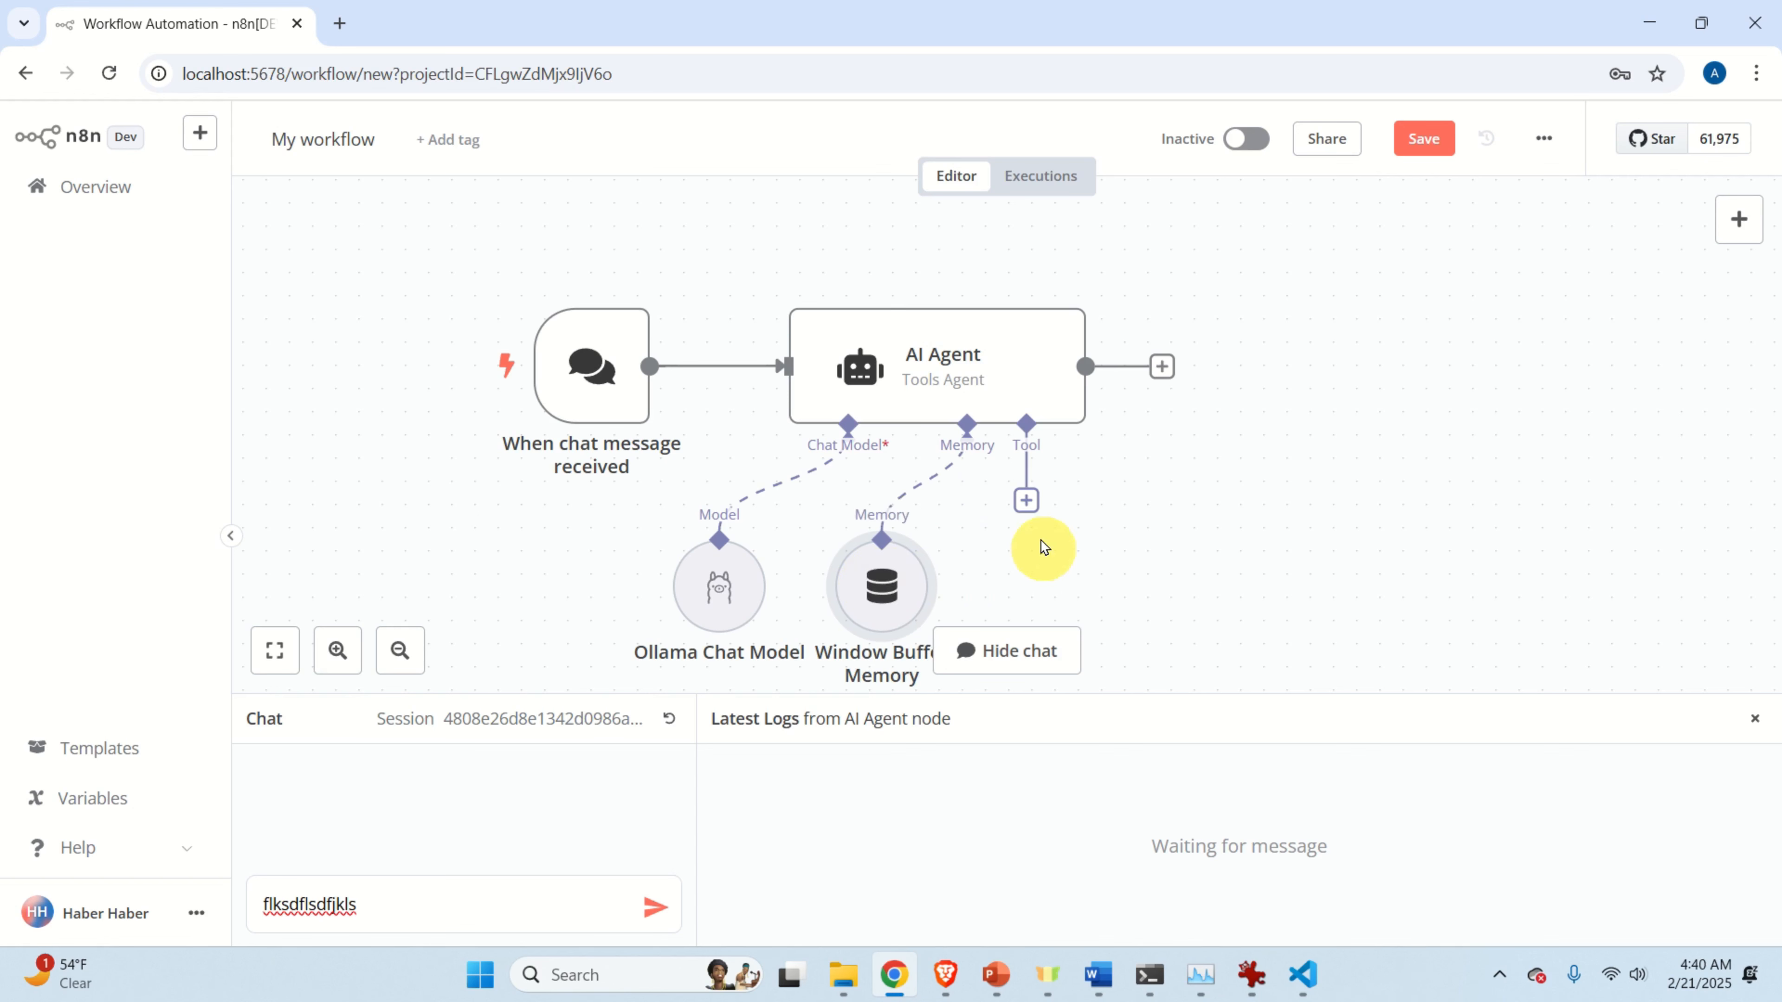
# Connect a Wikipedia tool to the AI Agent's Tool input, found by searching 'wik', and position it with the other sub-nodes.
pyautogui.click(1026, 502)
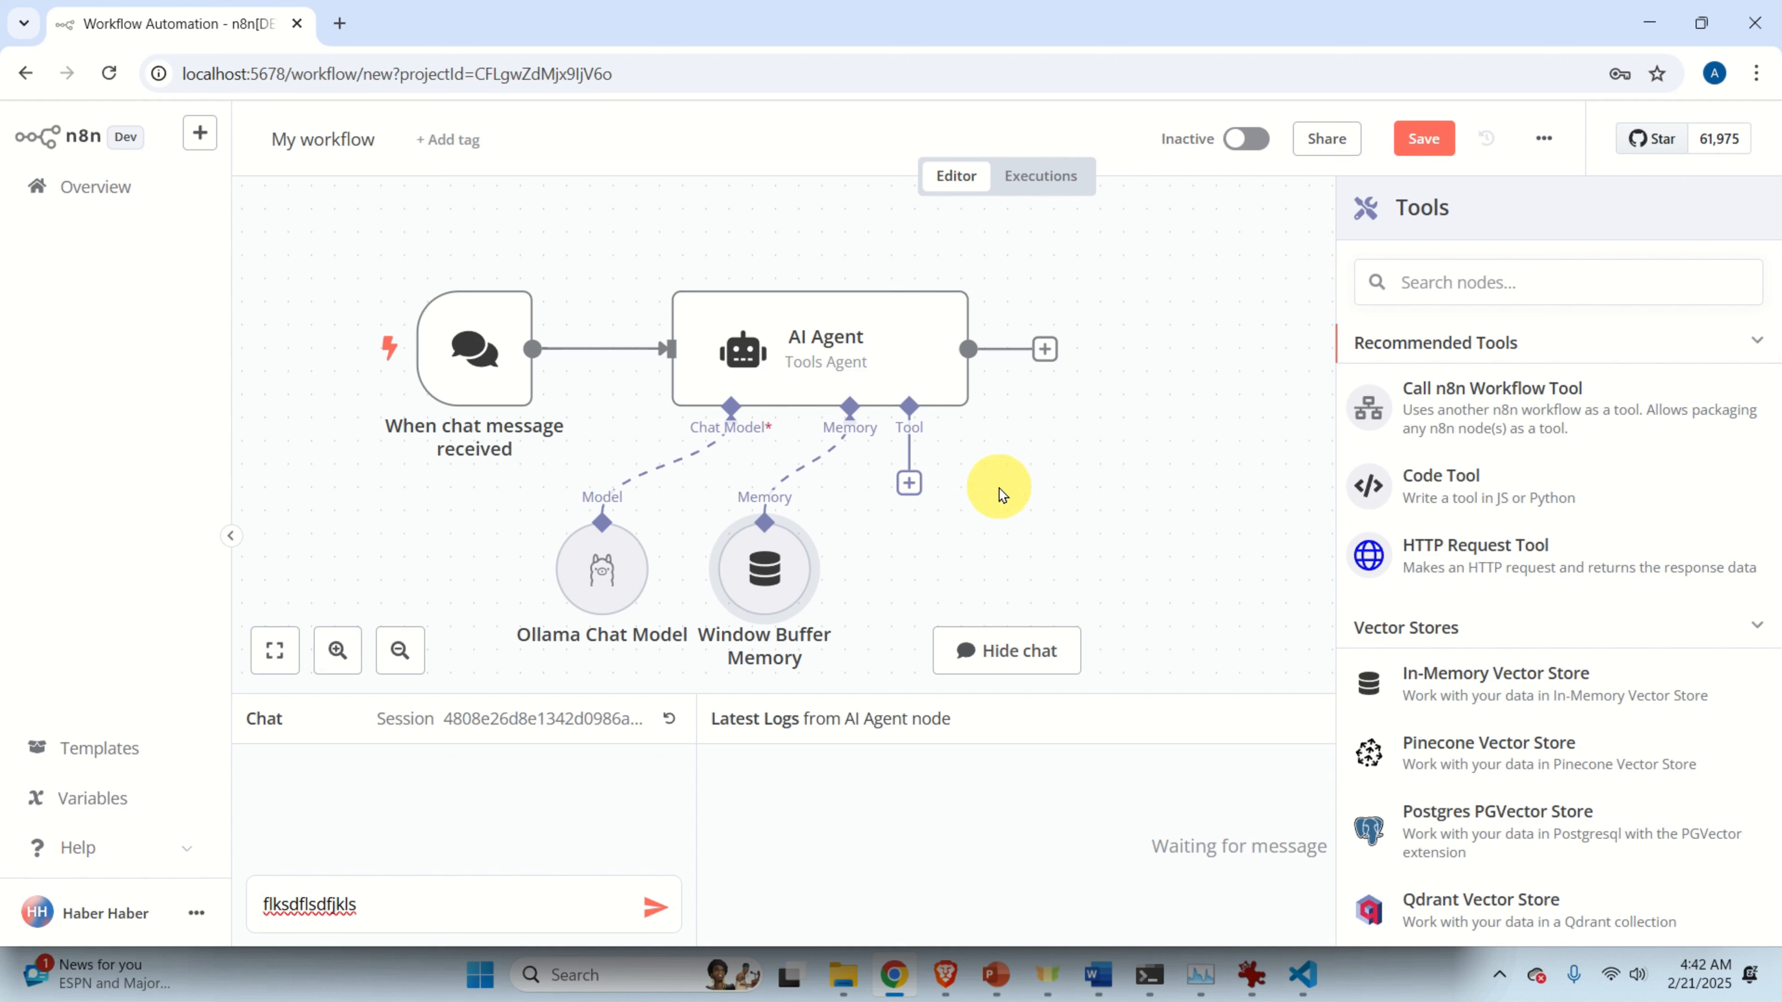
pyautogui.click(907, 486)
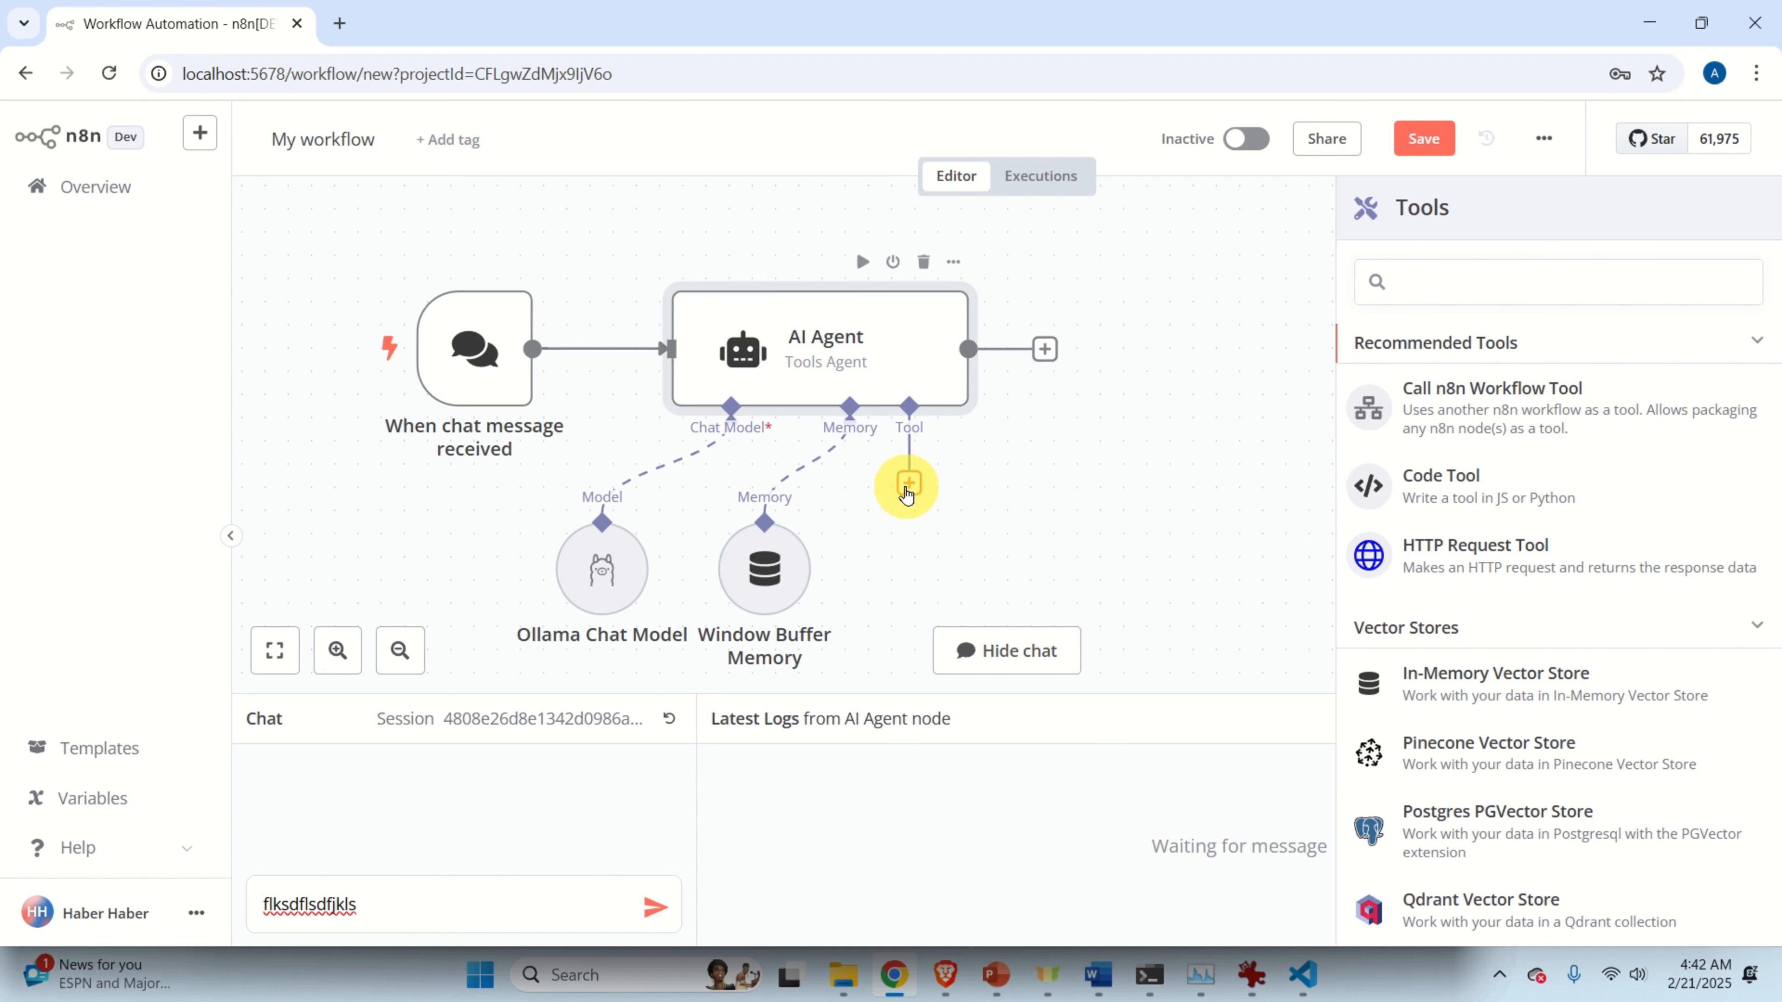
pyautogui.write('wiki')
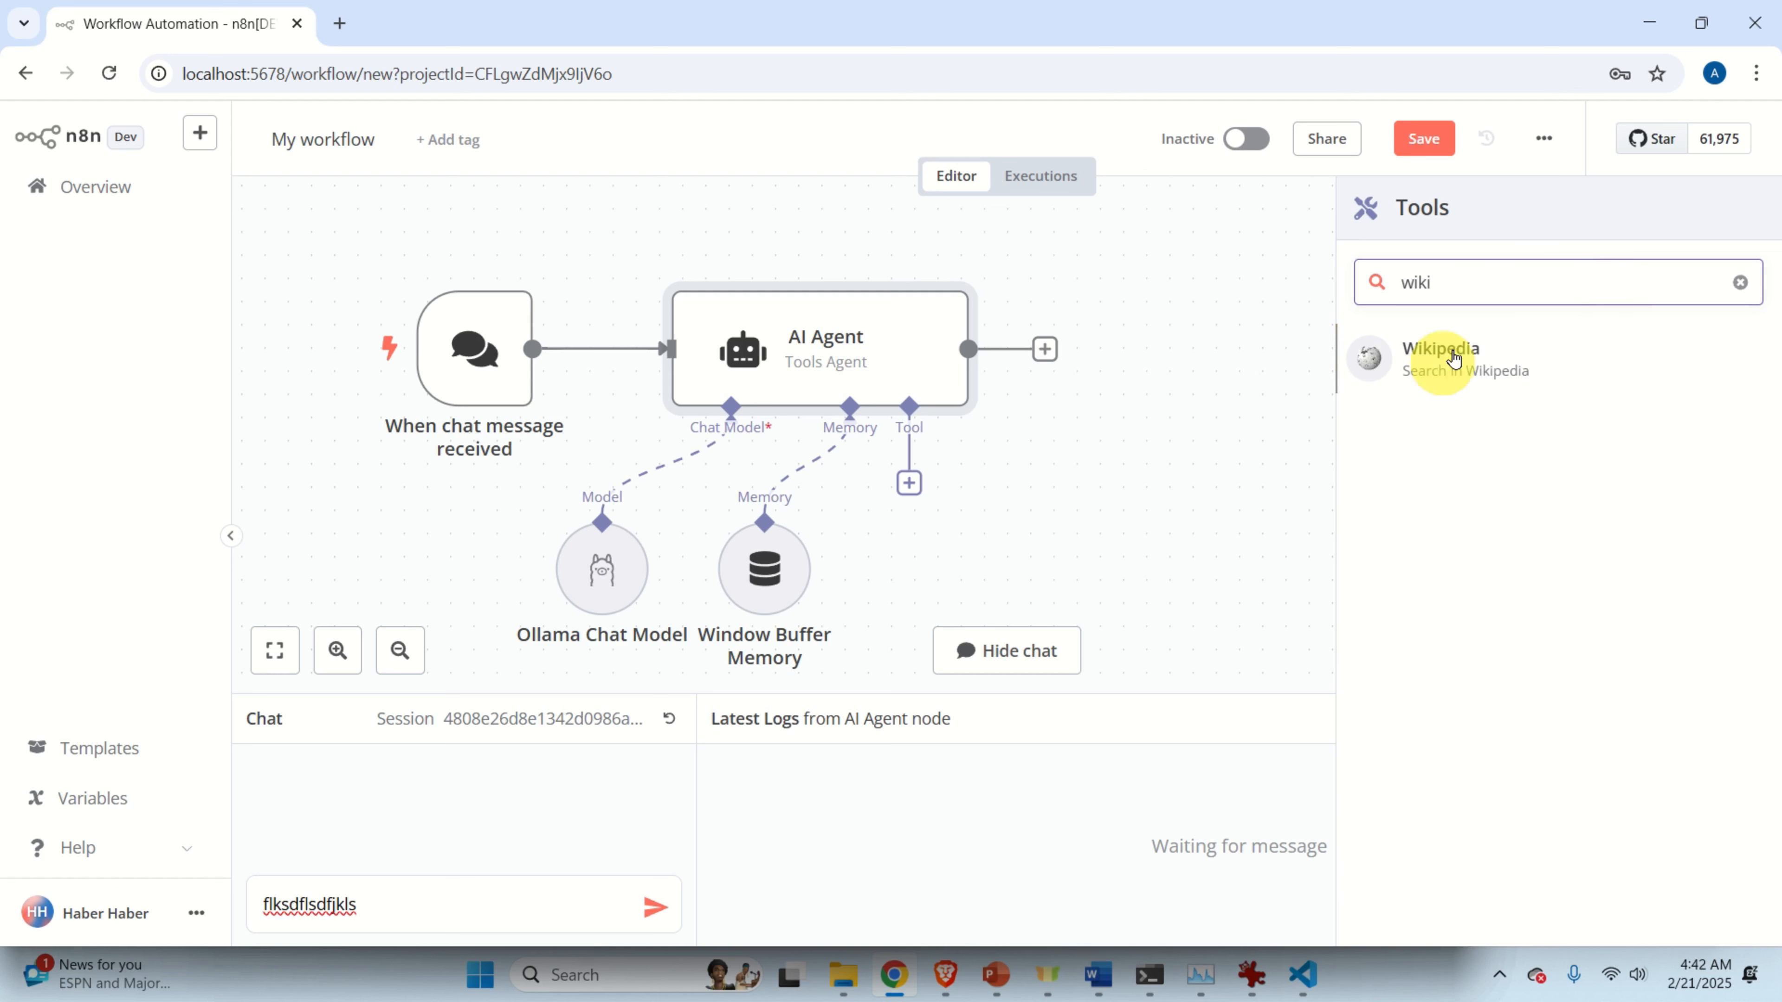
pyautogui.click(1427, 354)
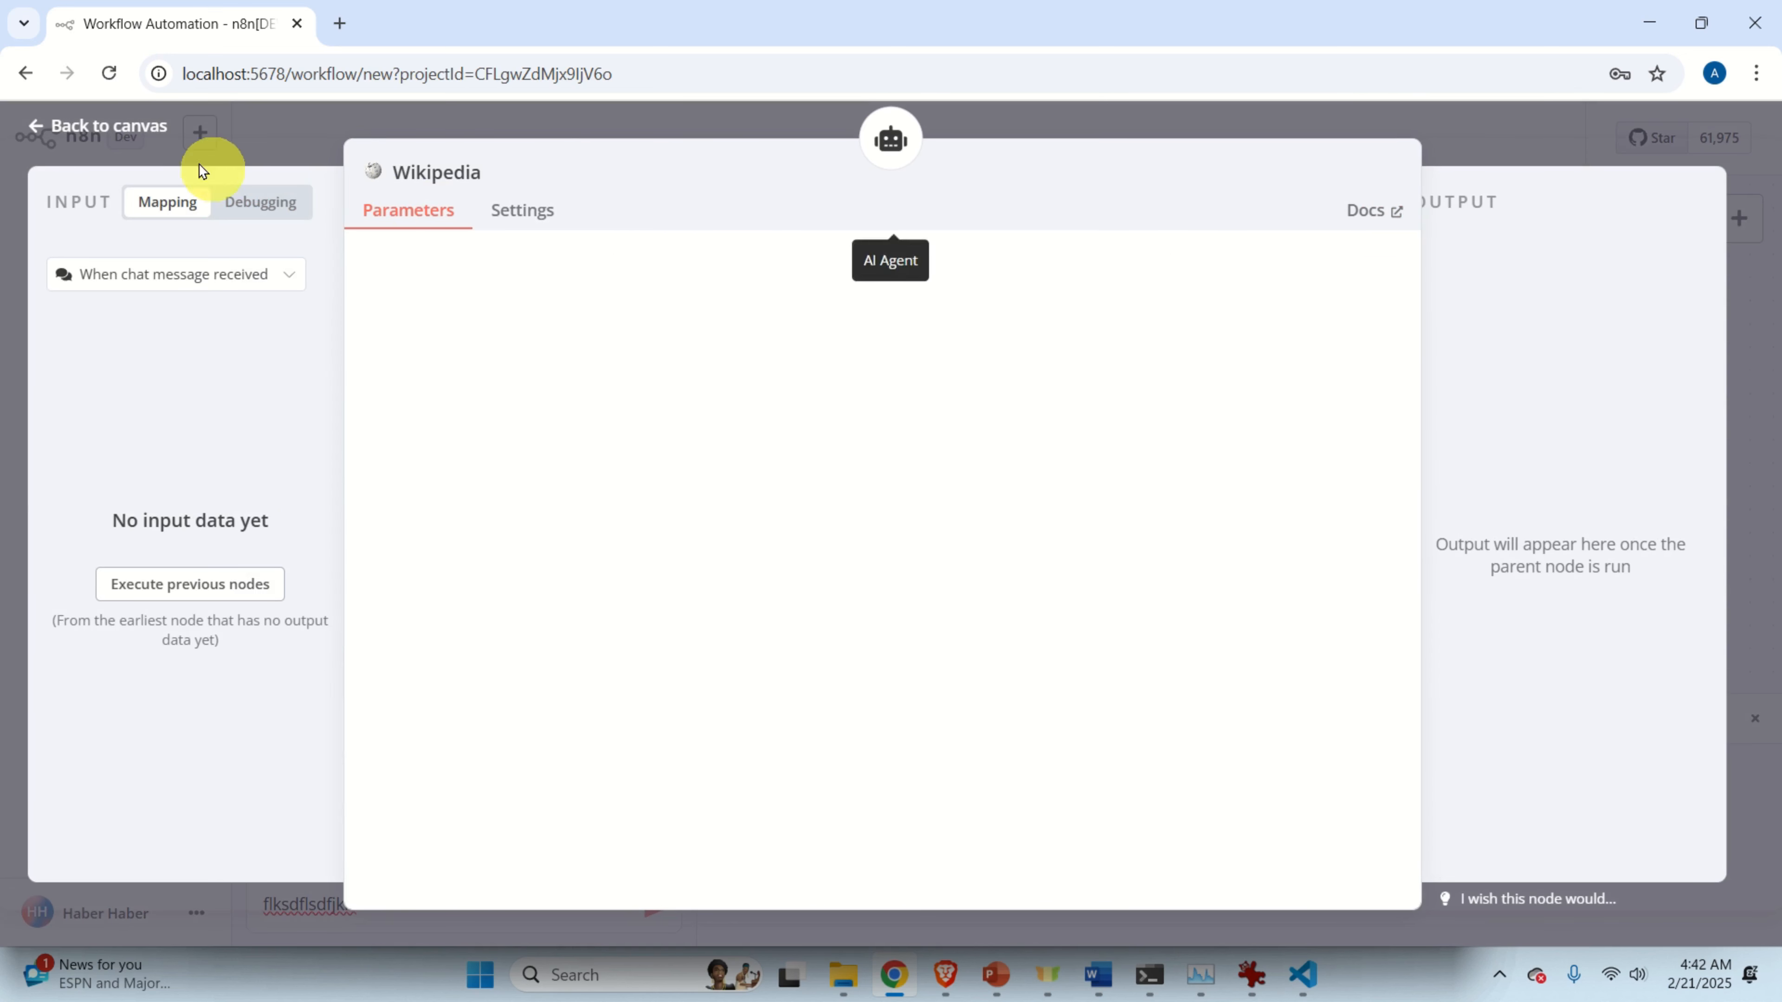
pyautogui.click(138, 127)
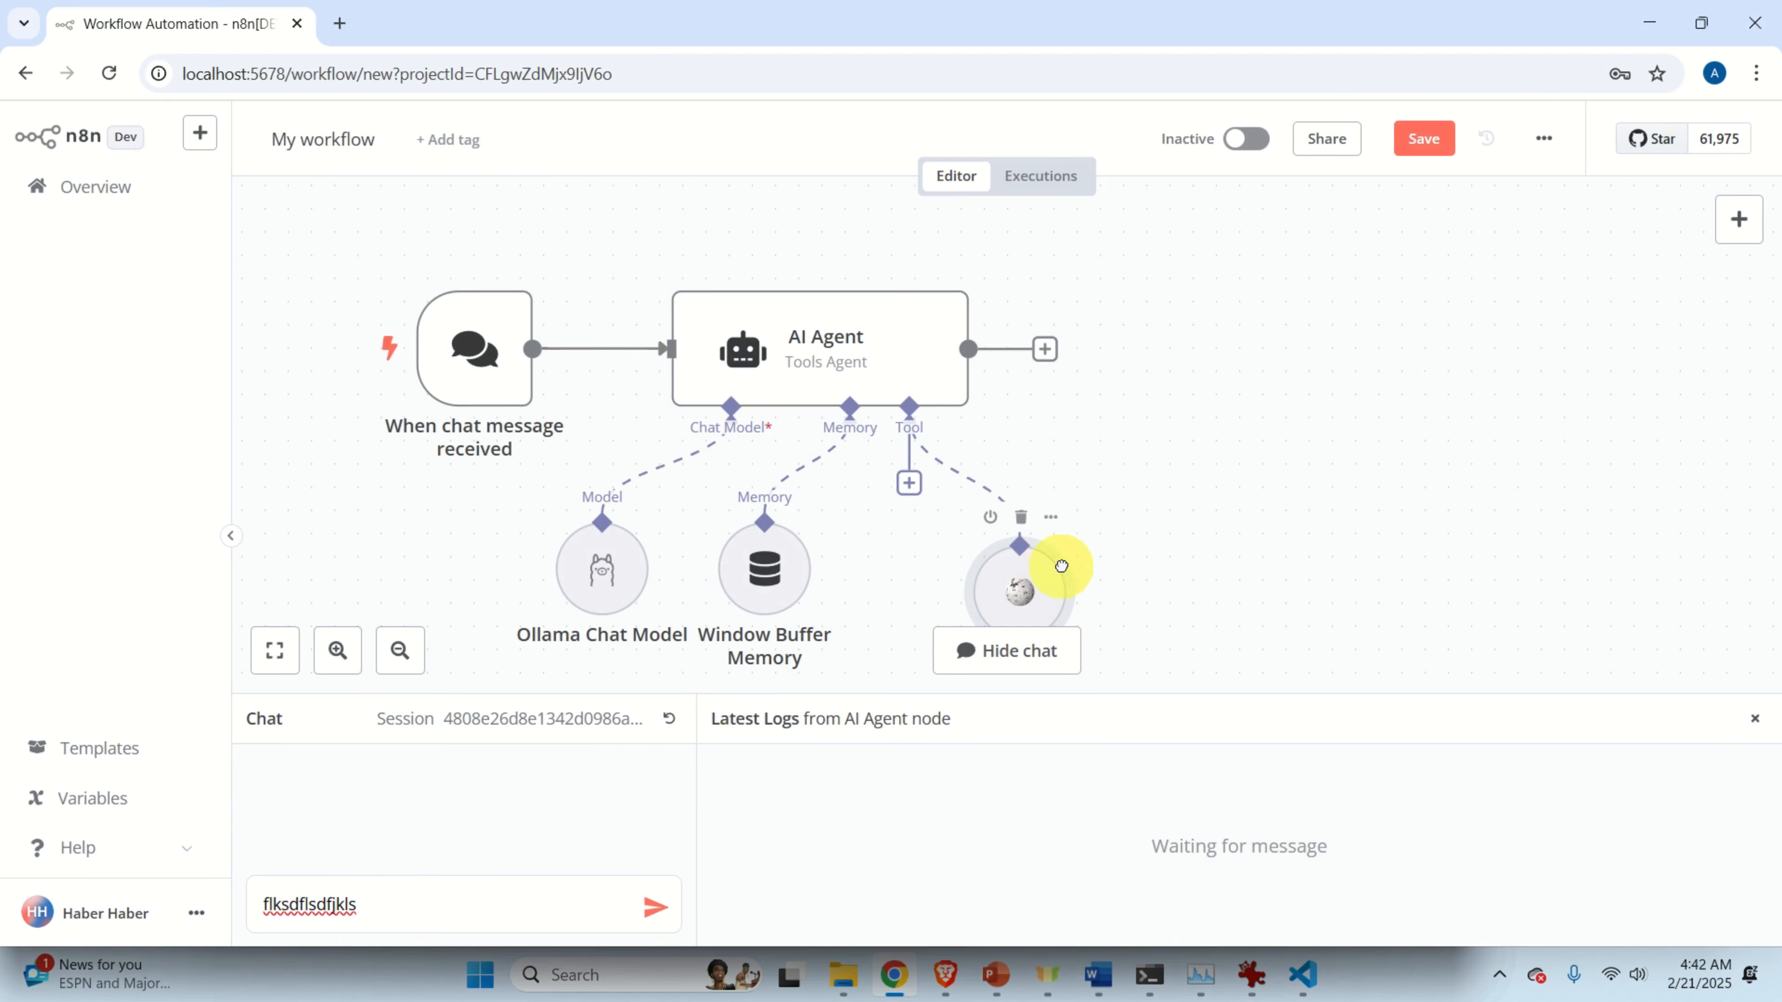
pyautogui.moveTo(1022, 567); pyautogui.dragTo(1128, 551)
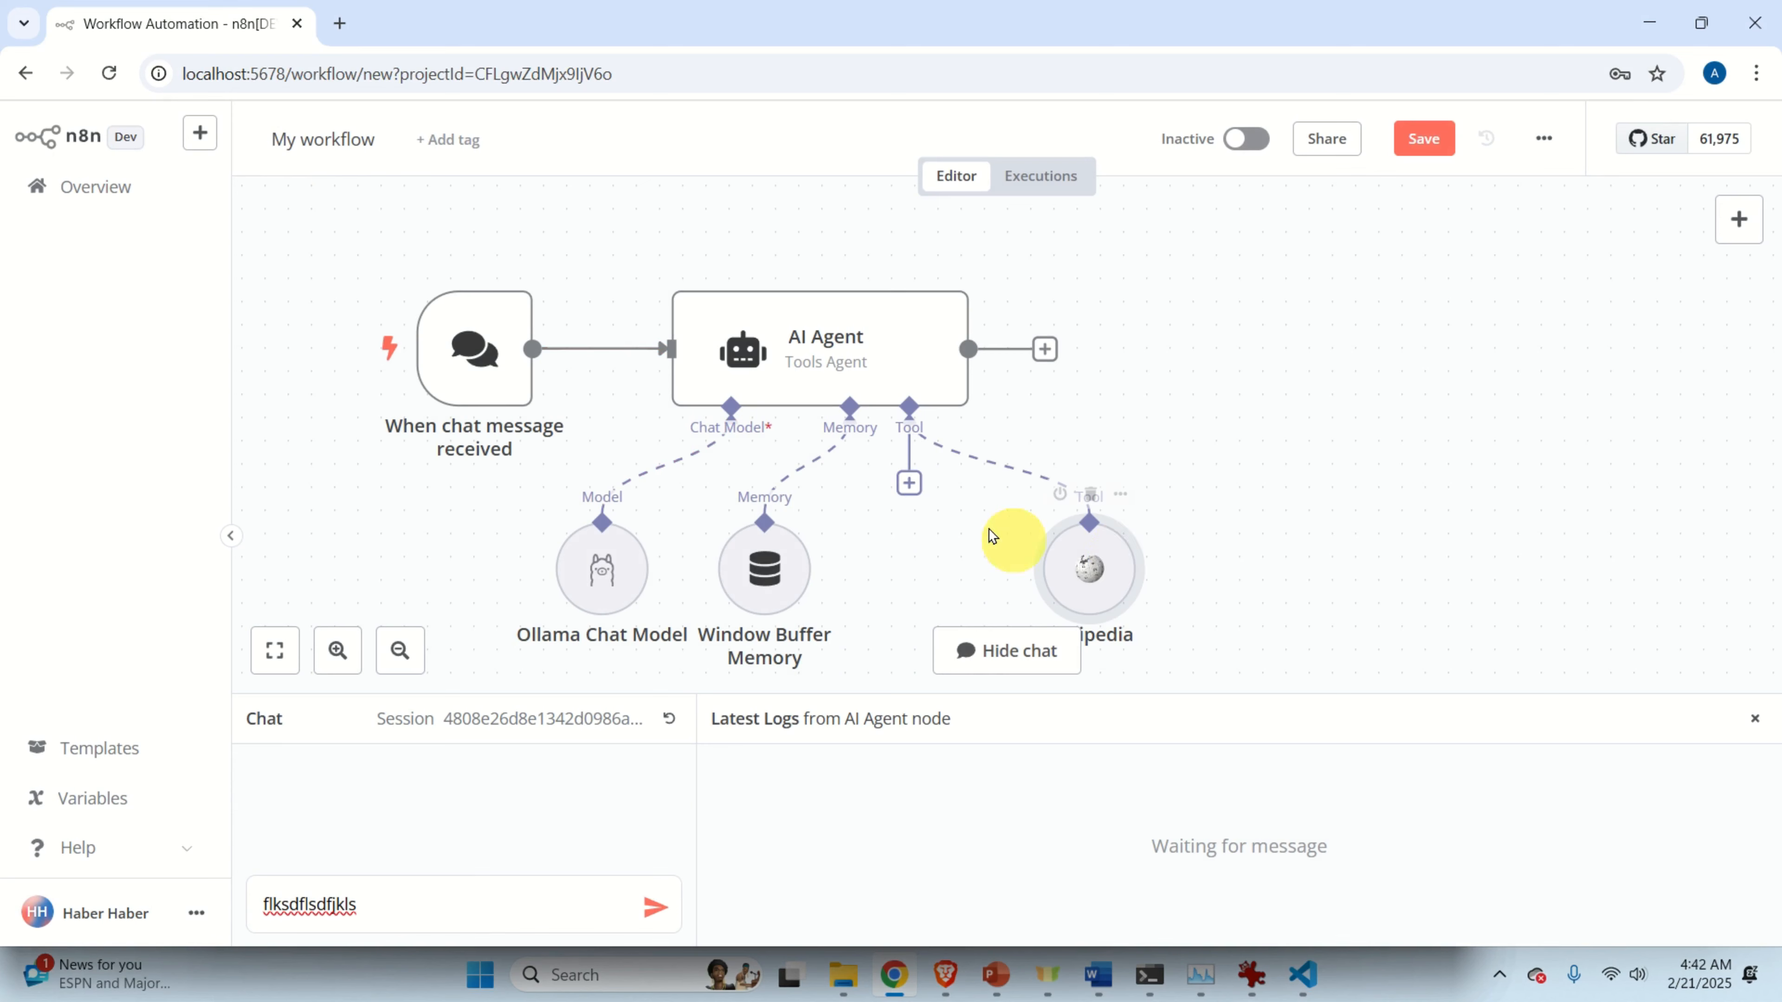
pyautogui.moveTo(1208, 446); pyautogui.dragTo(1225, 414)
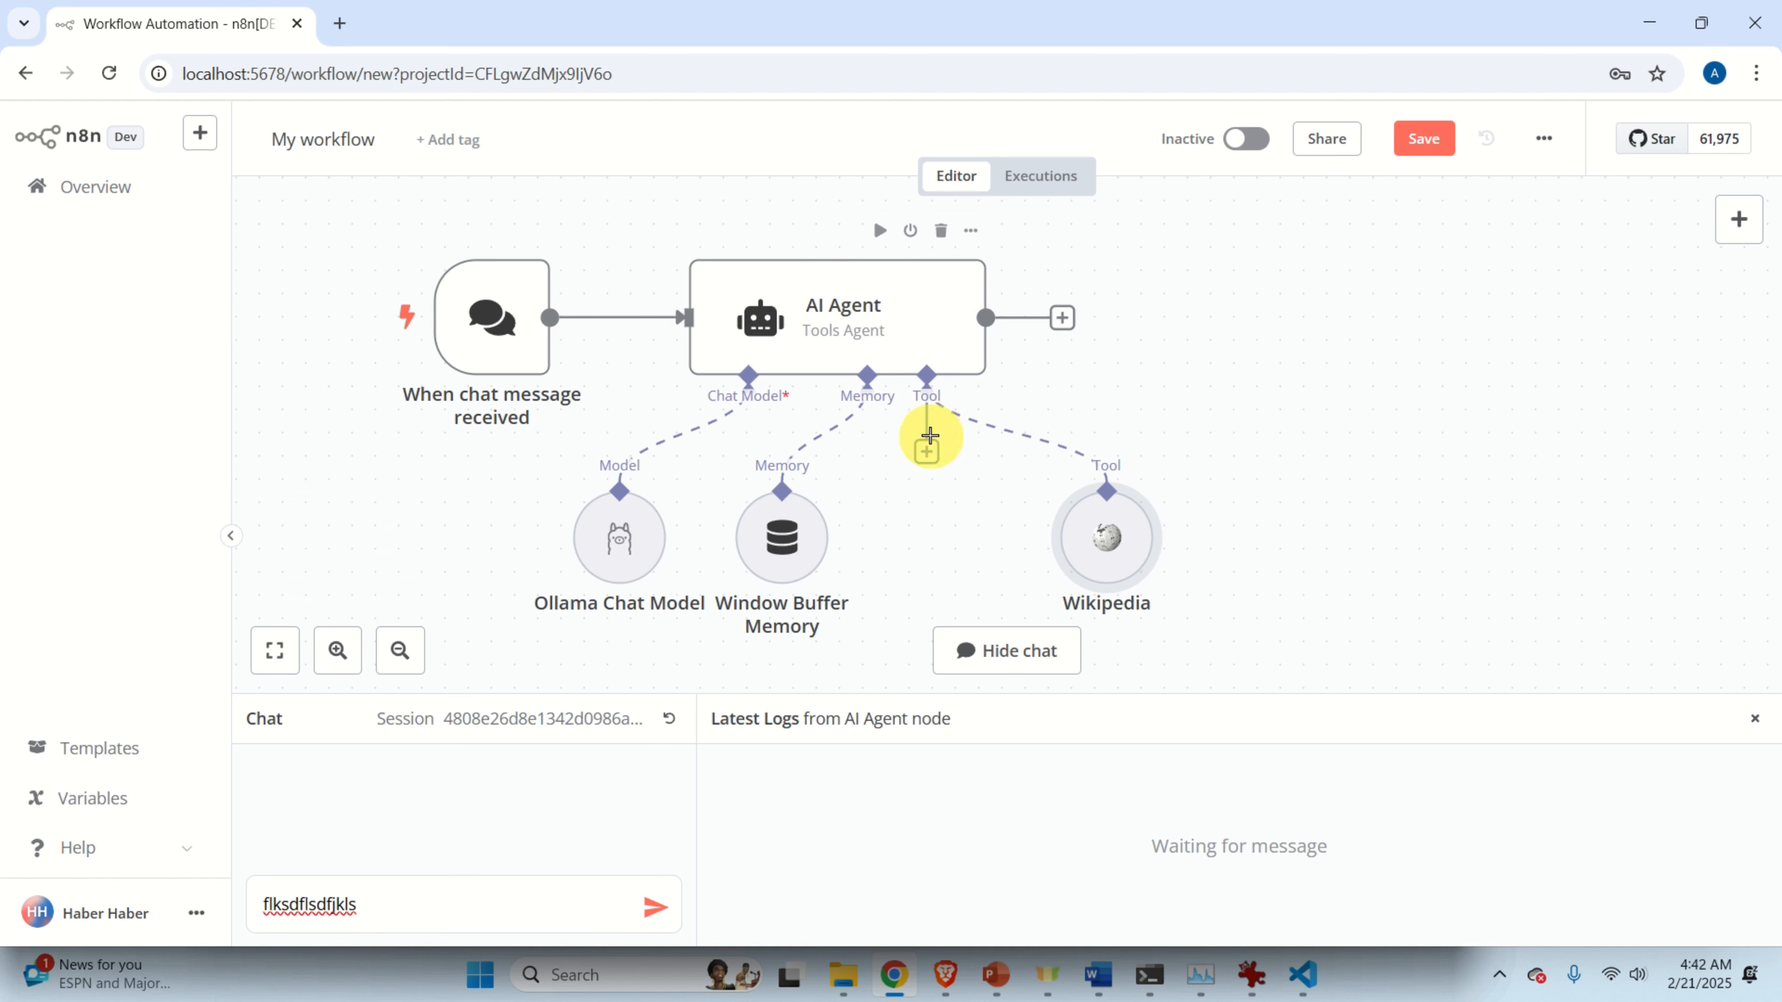
pyautogui.moveTo(948, 430)
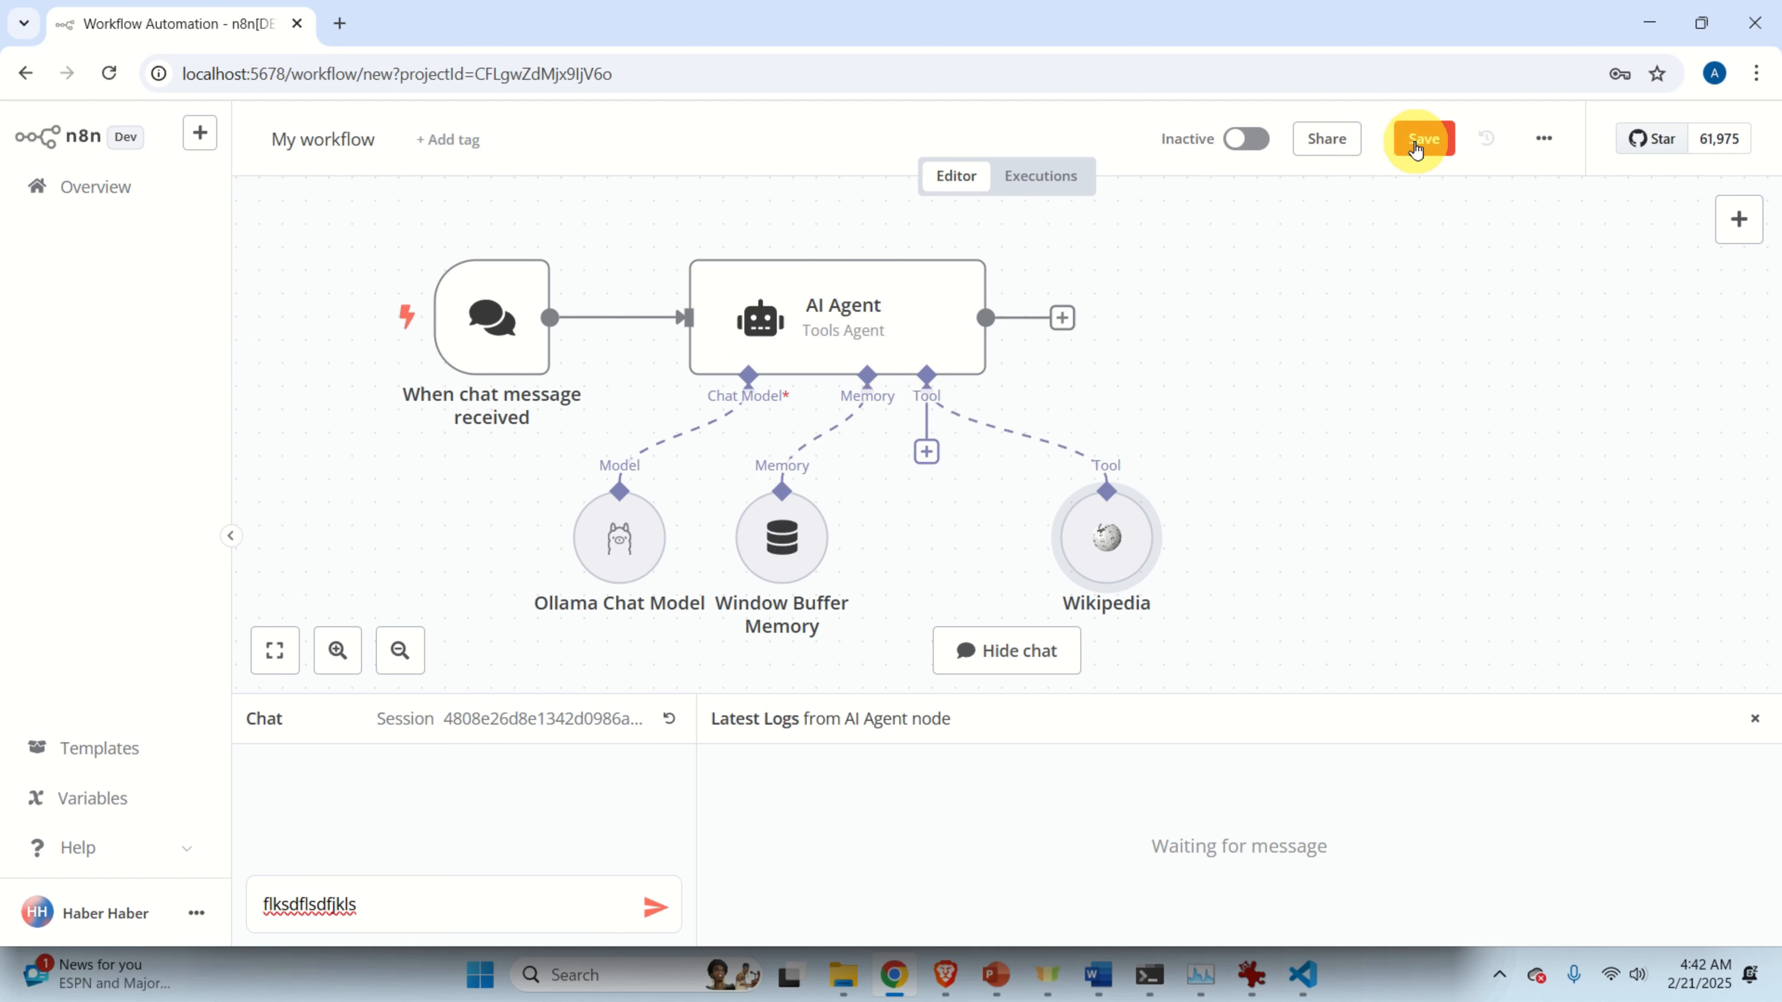
# Save the chat workflow, look over WeatherAgent from the Overview, then reopen My workflow.
pyautogui.click(1422, 139)
pyautogui.click(63, 184)
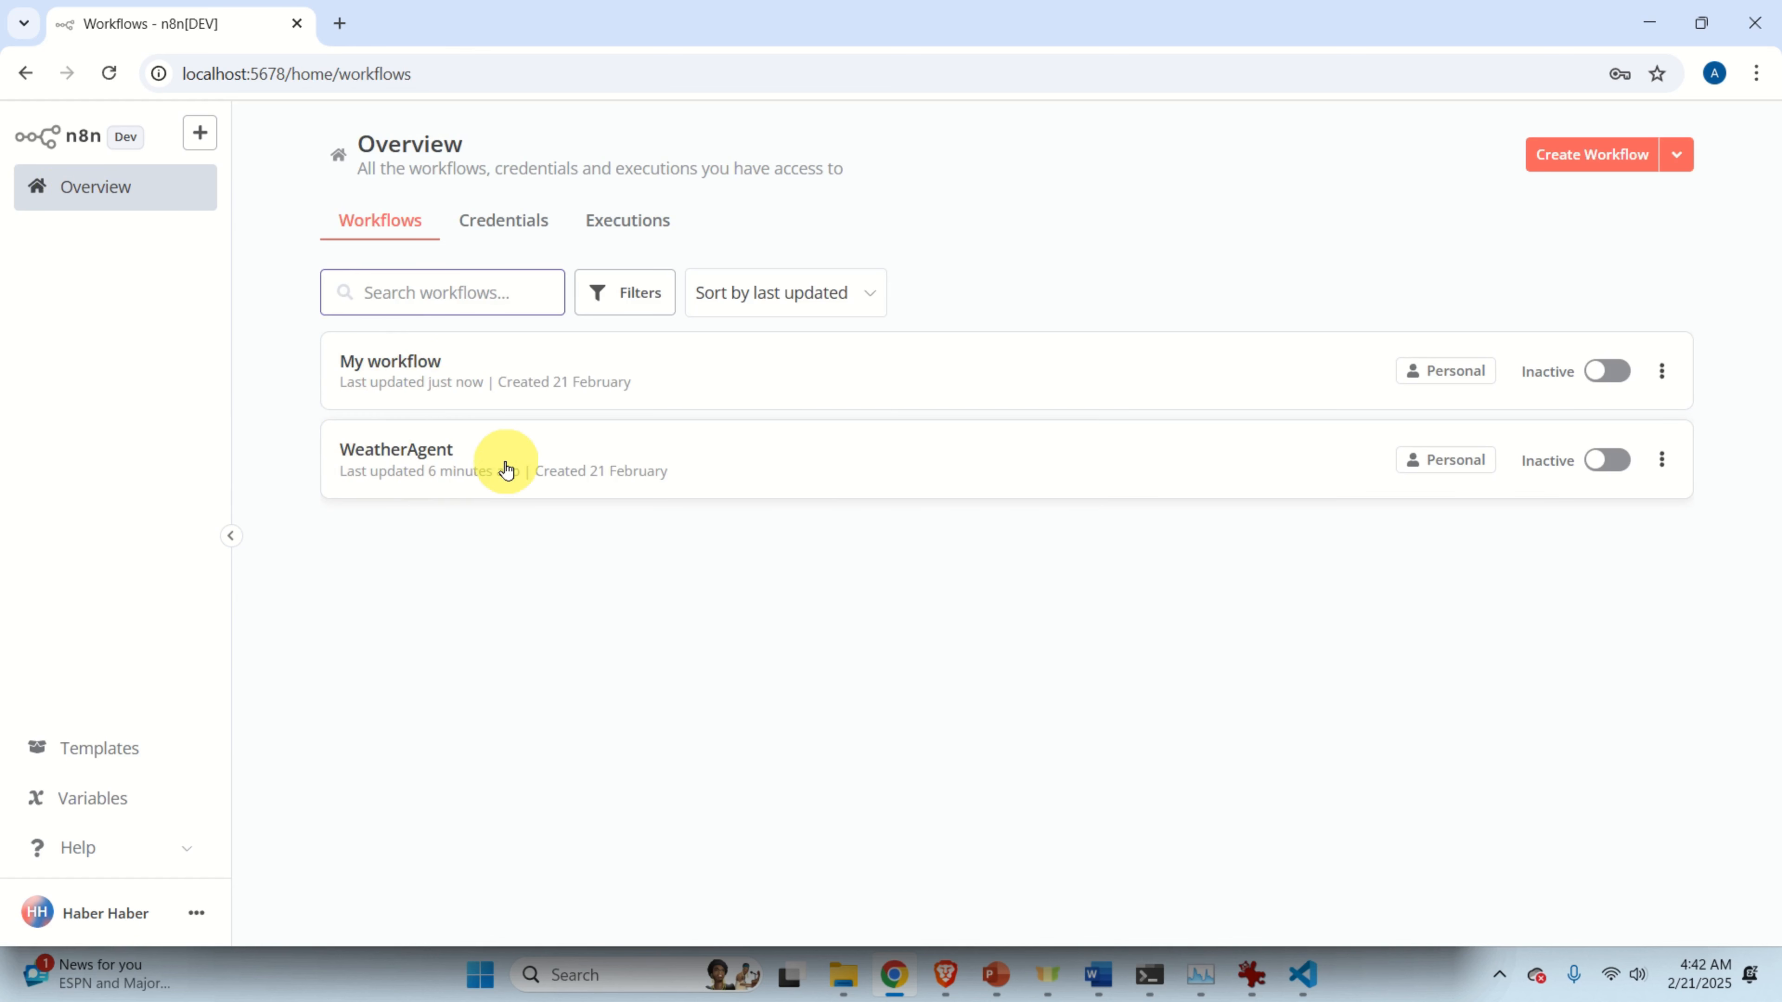
pyautogui.click(489, 458)
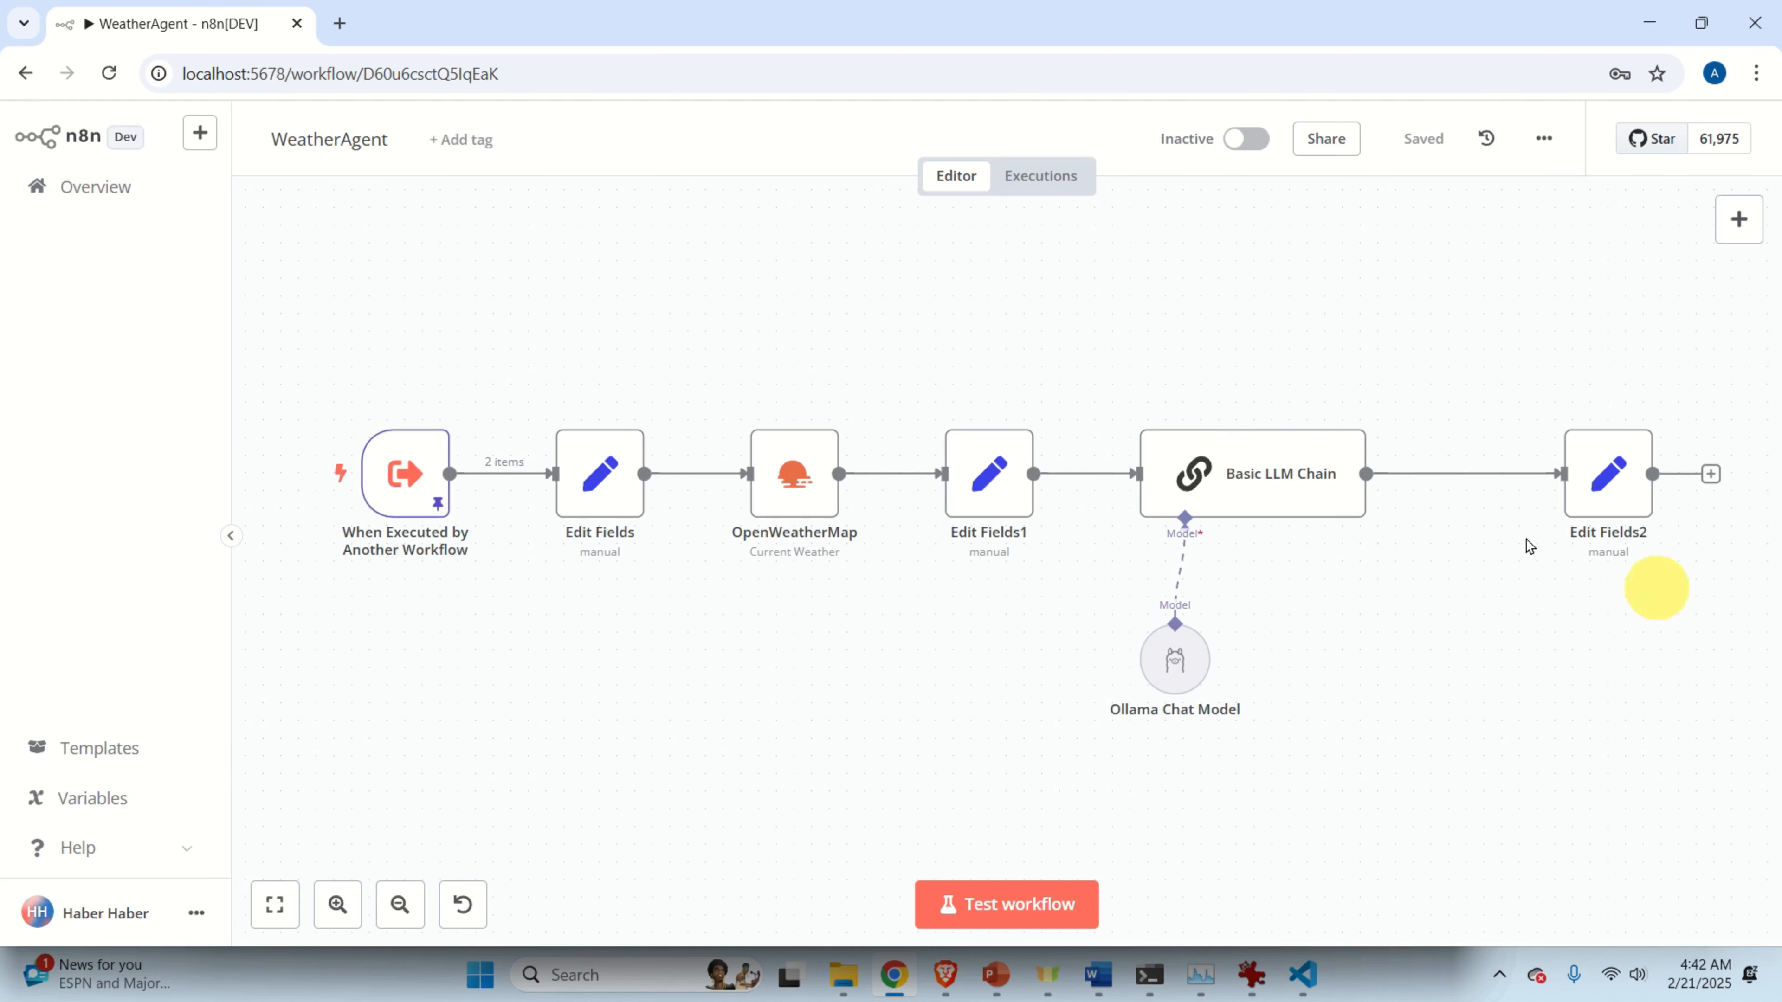
pyautogui.click(105, 208)
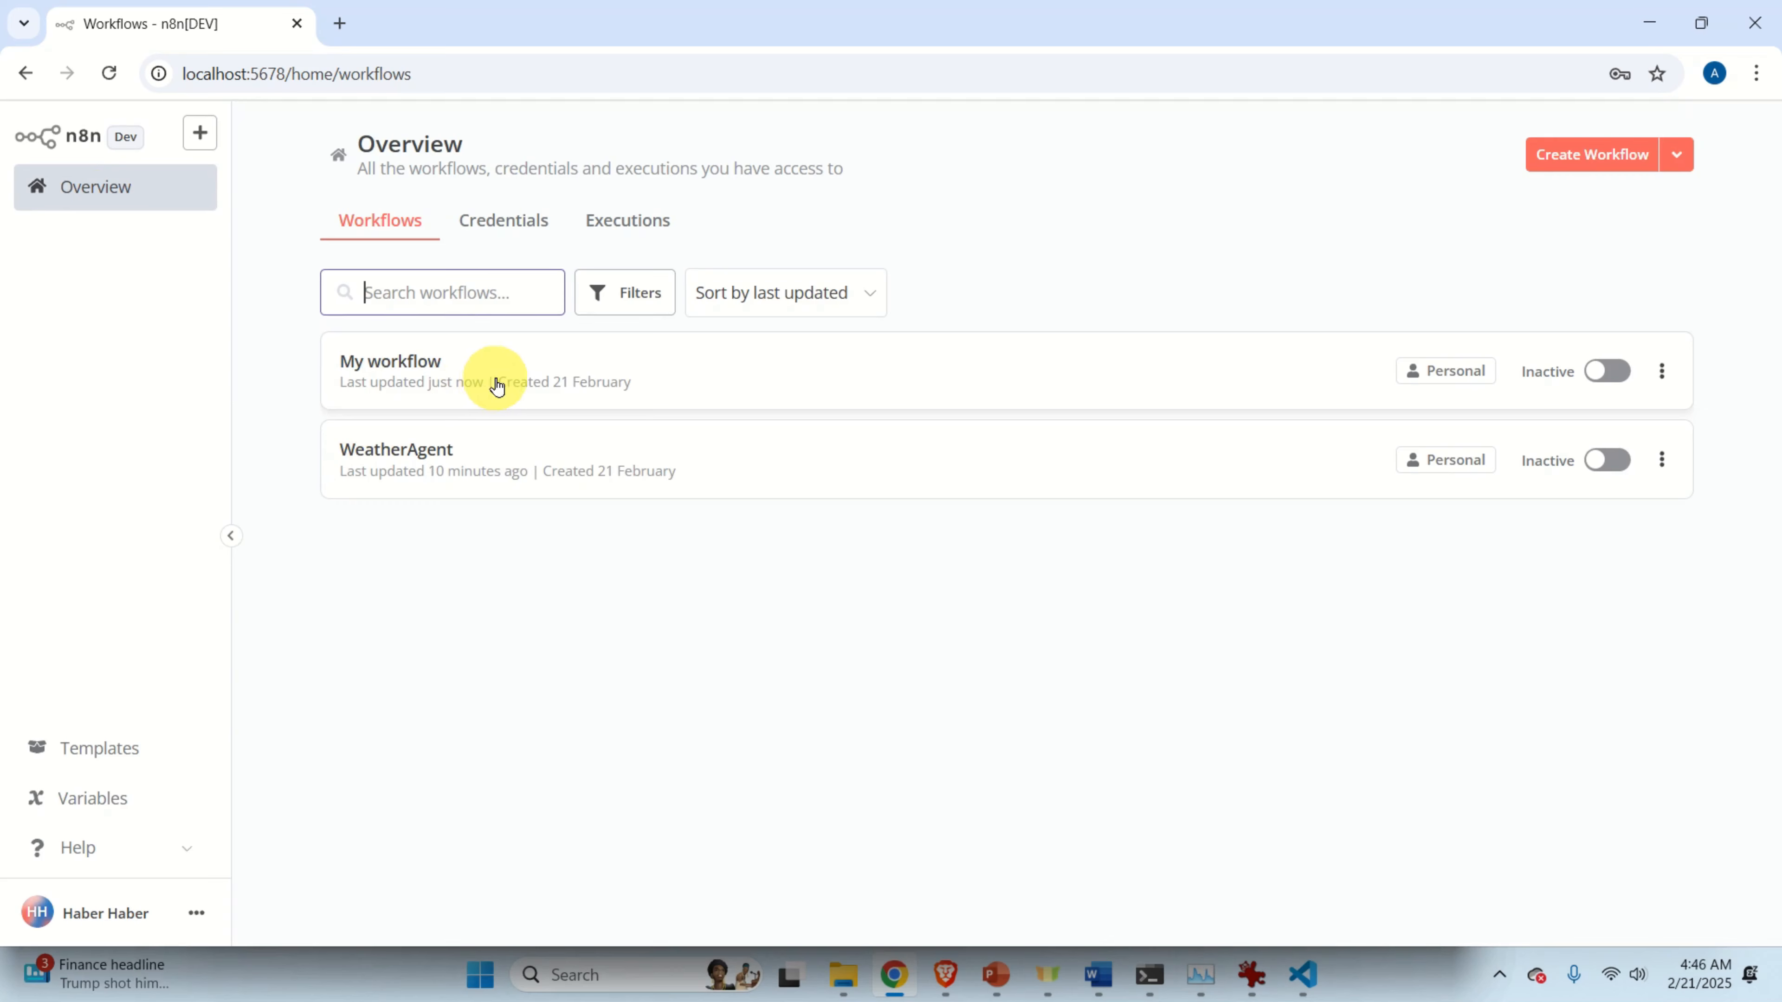
pyautogui.click(511, 381)
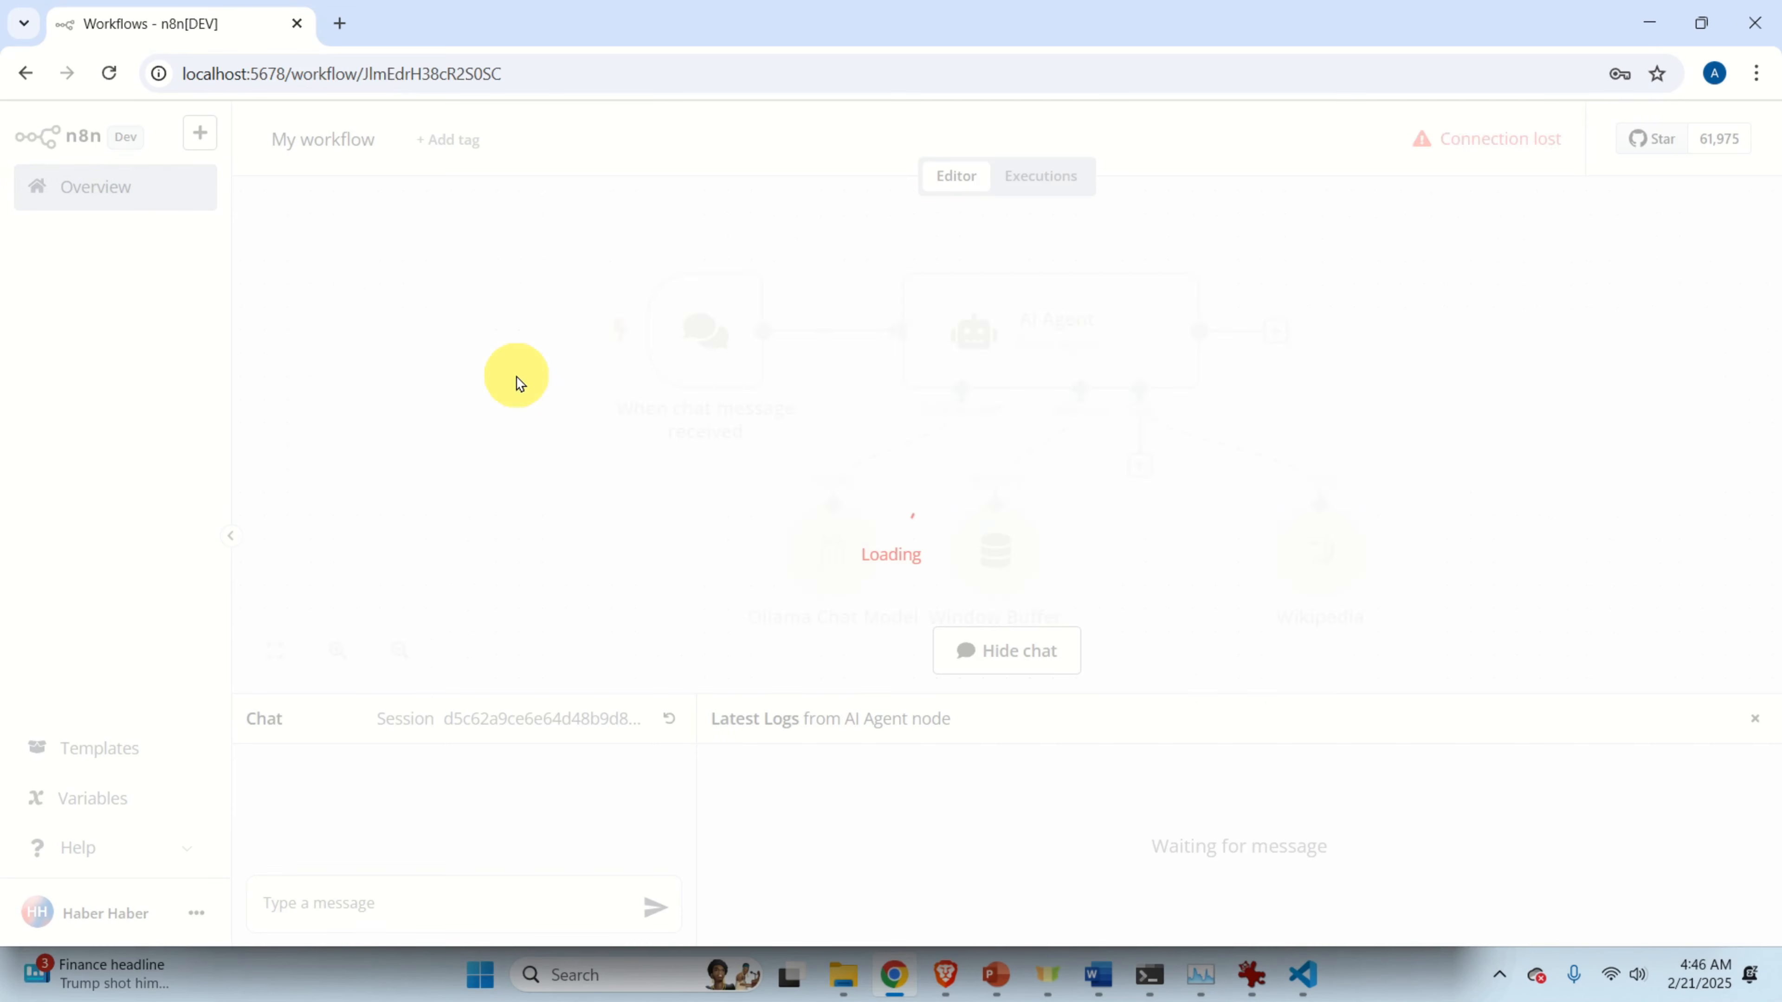
# Add a Call n8n Workflow Tool to the AI Agent and name it 'Weather'.
pyautogui.click(1139, 464)
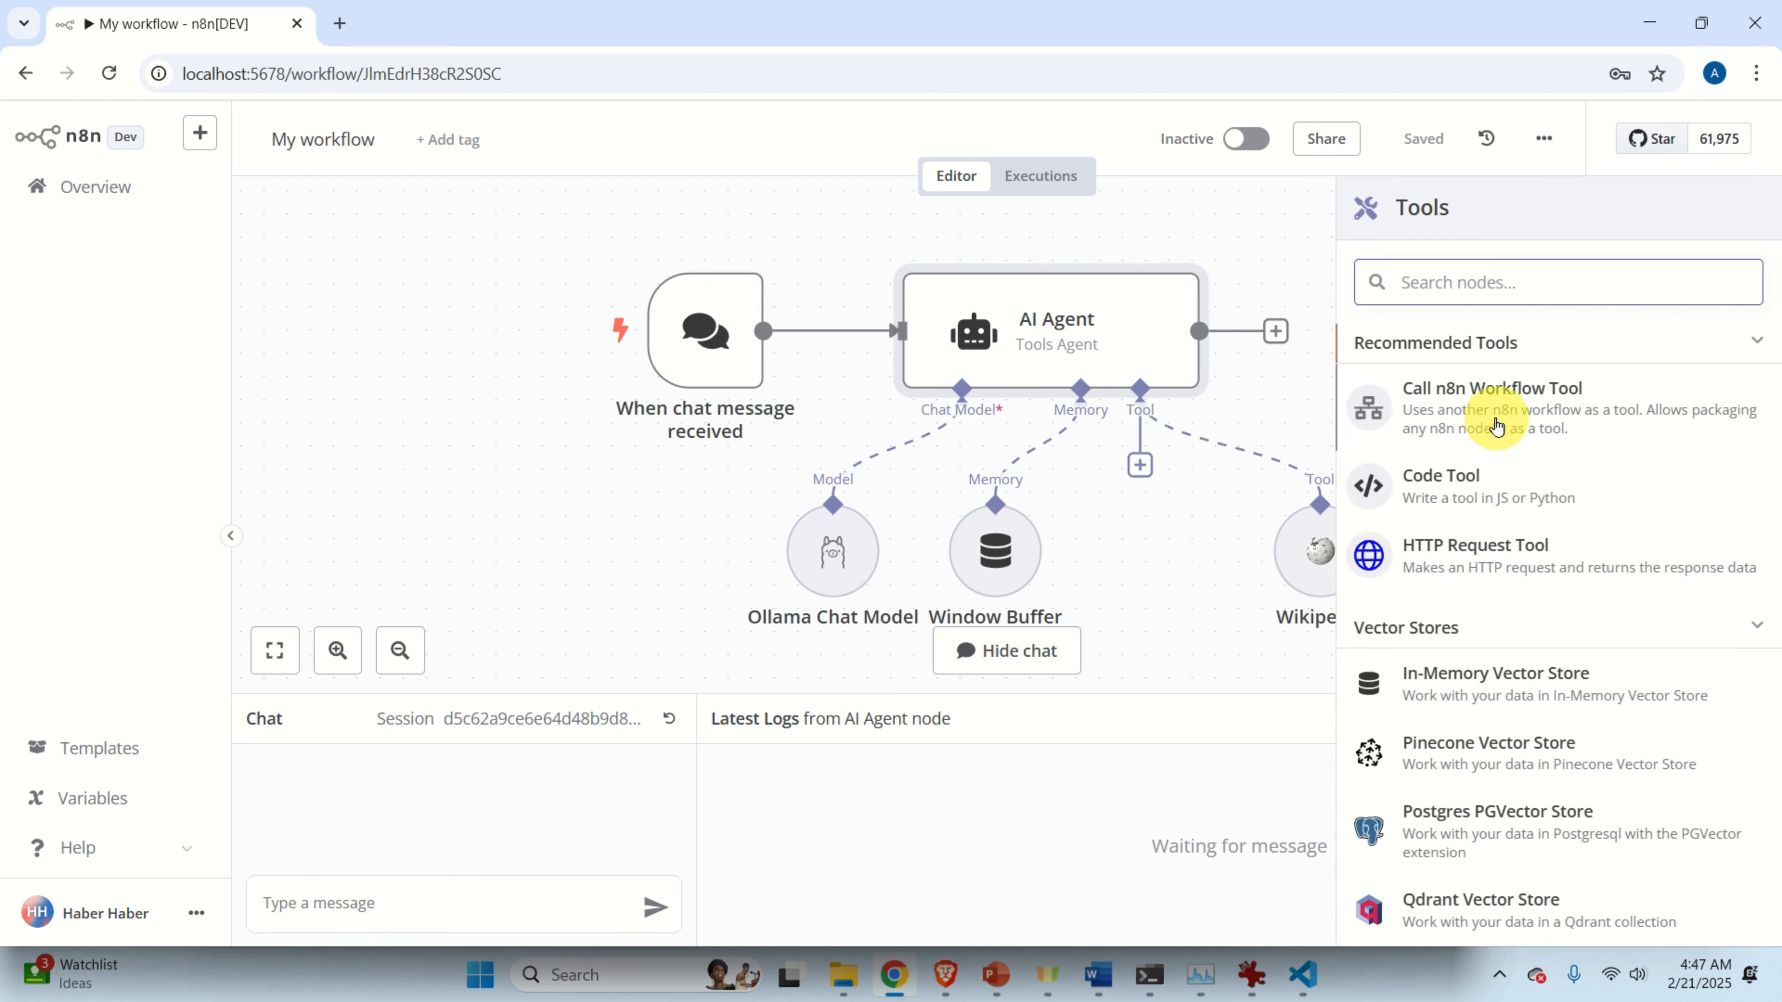
pyautogui.click(1496, 426)
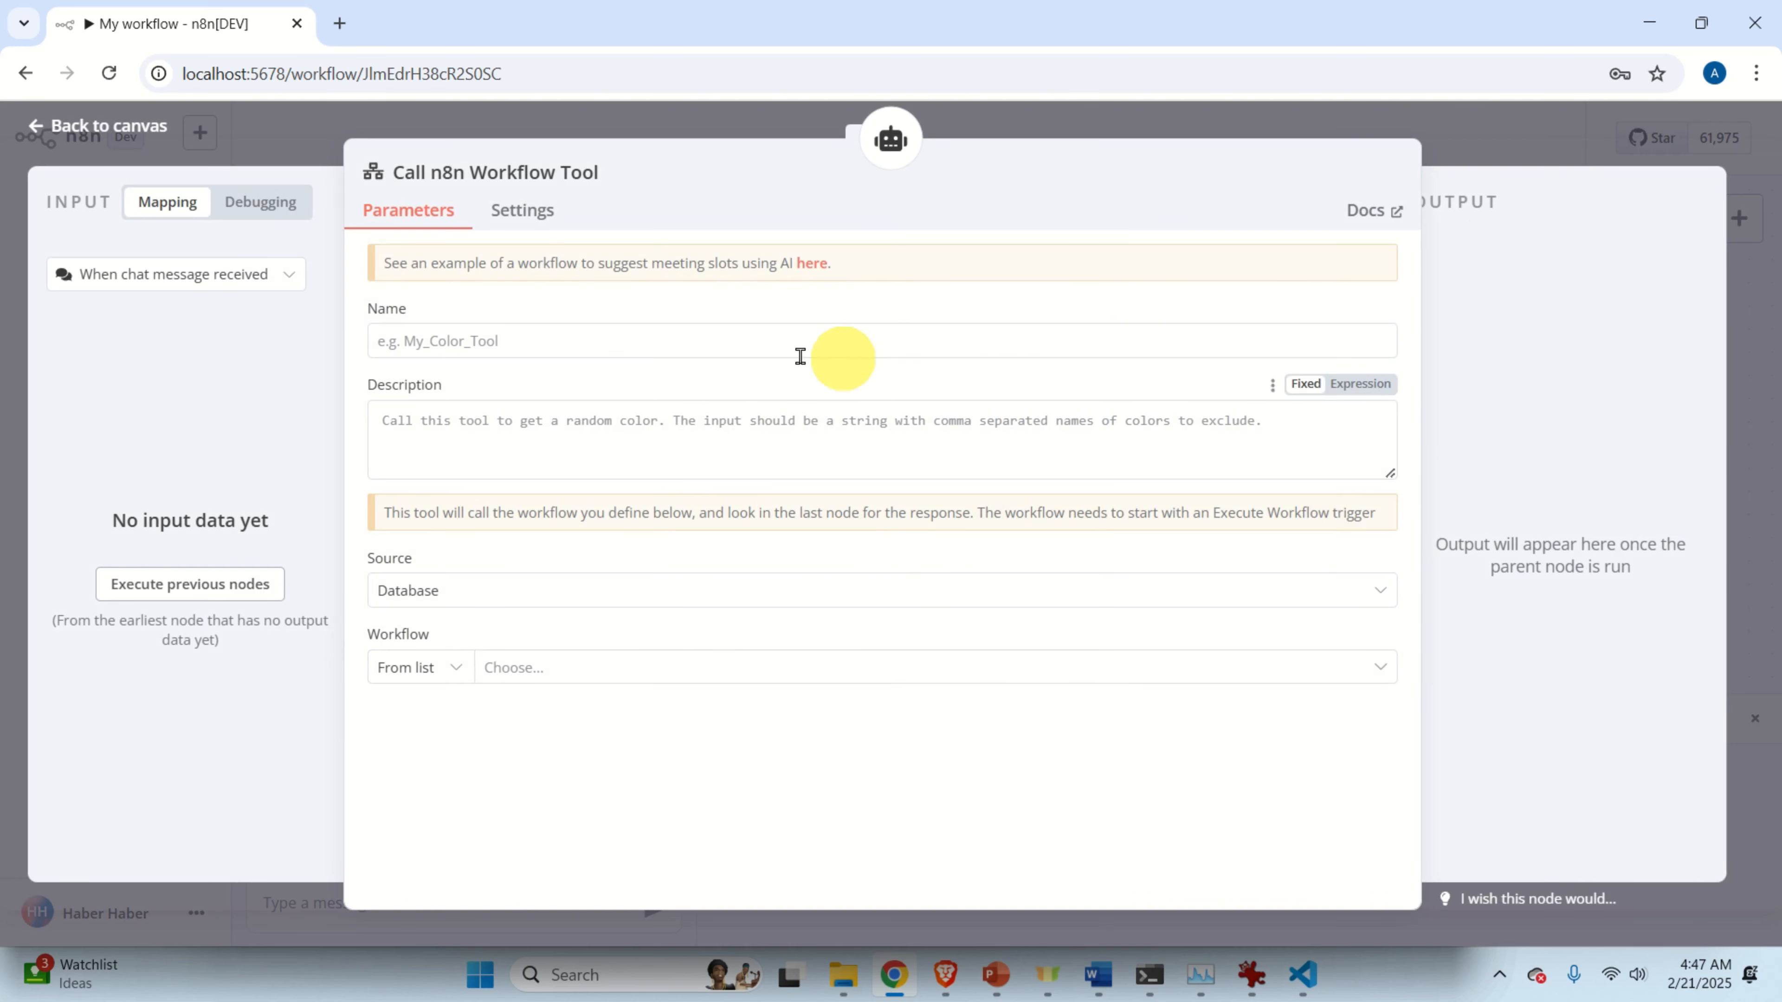
pyautogui.click(736, 351)
pyautogui.write('Weat')
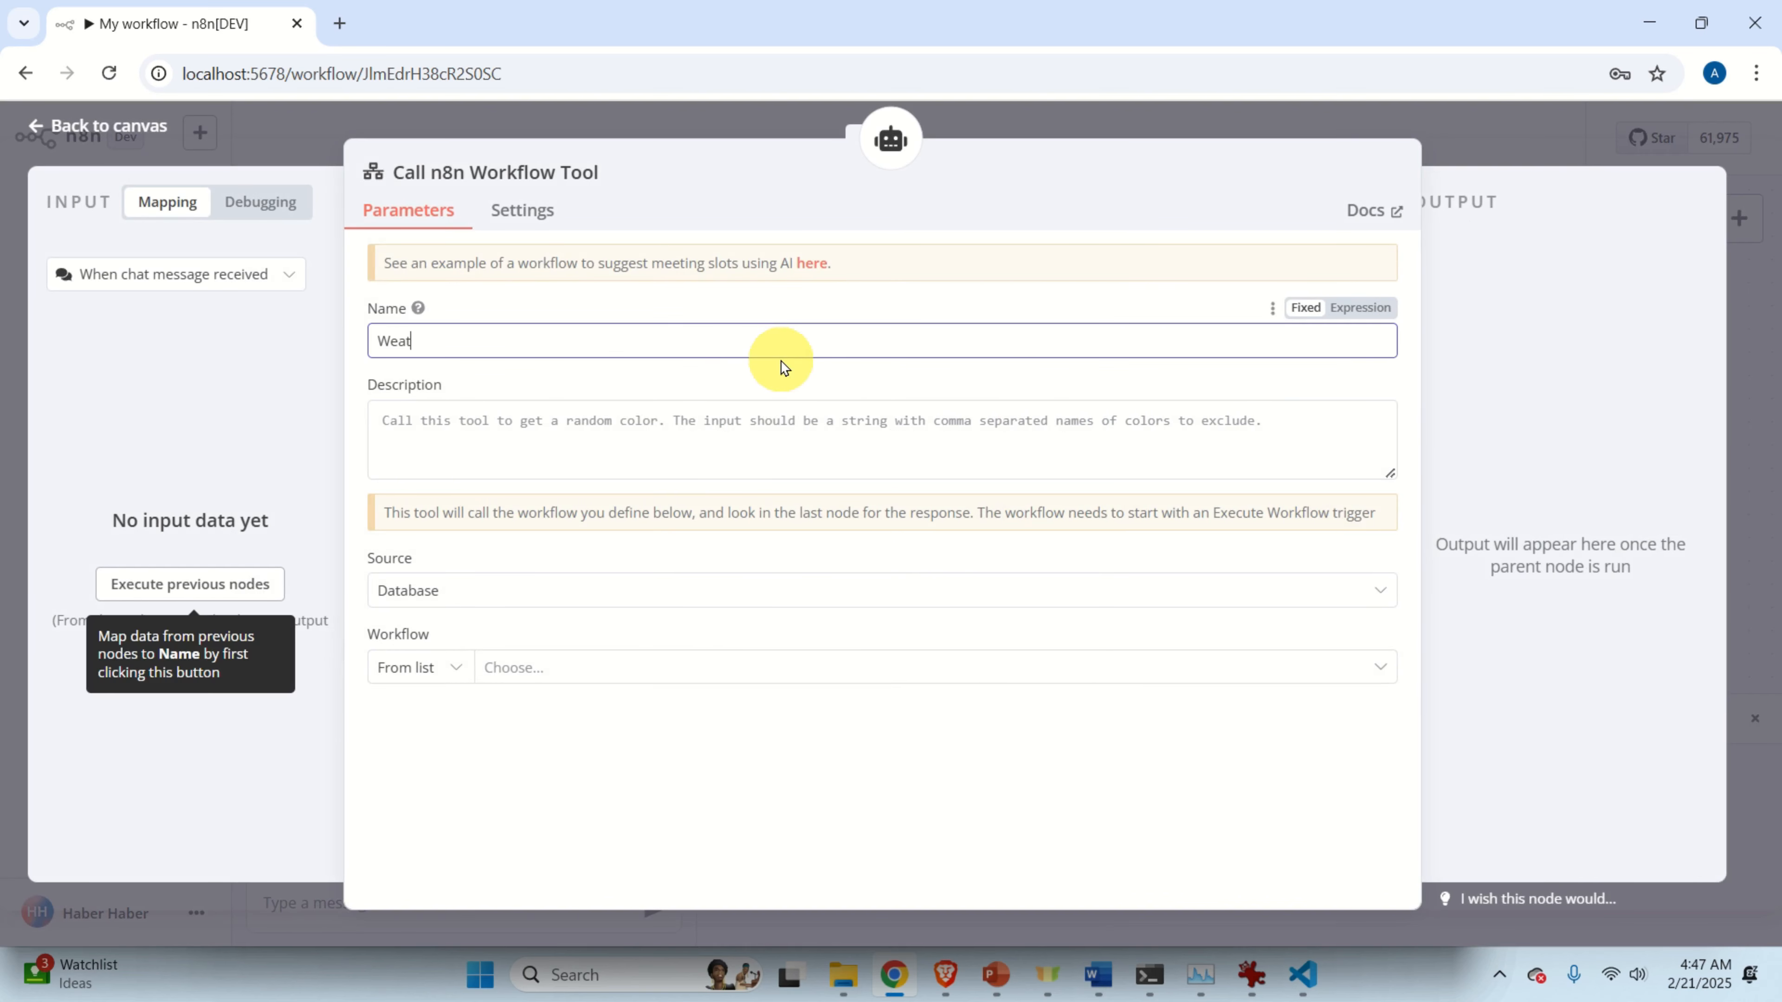
pyautogui.write('her')
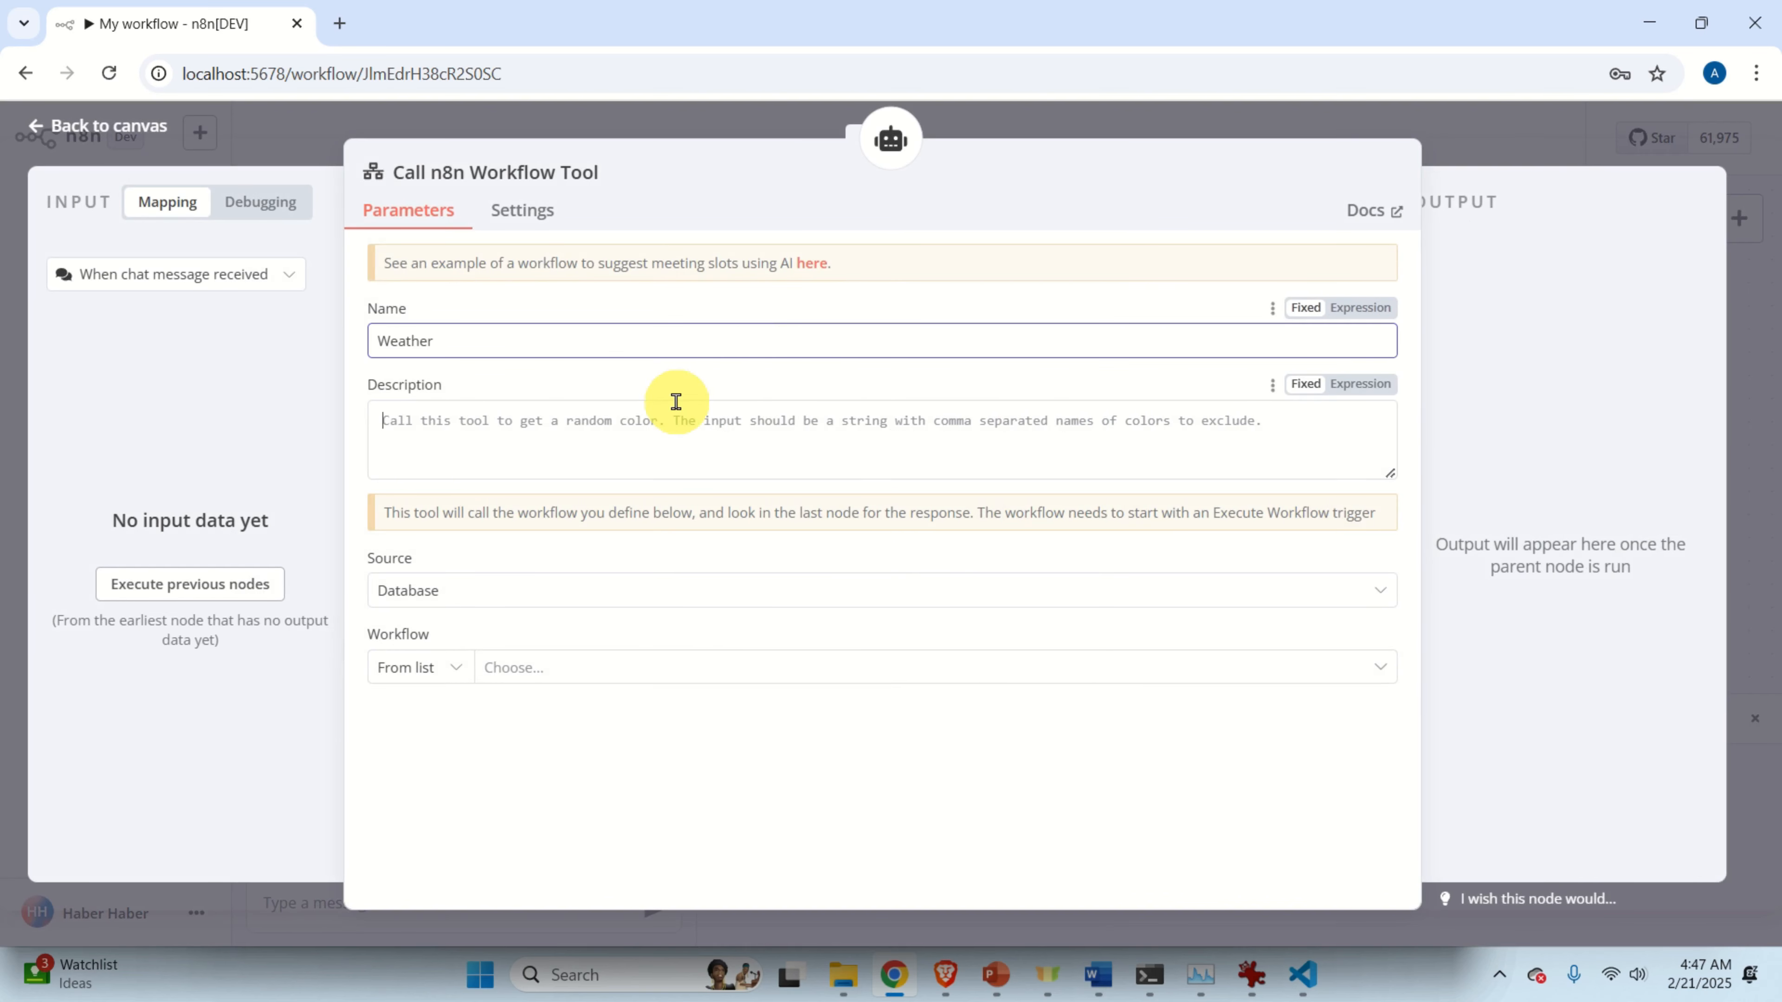
pyautogui.click(678, 404)
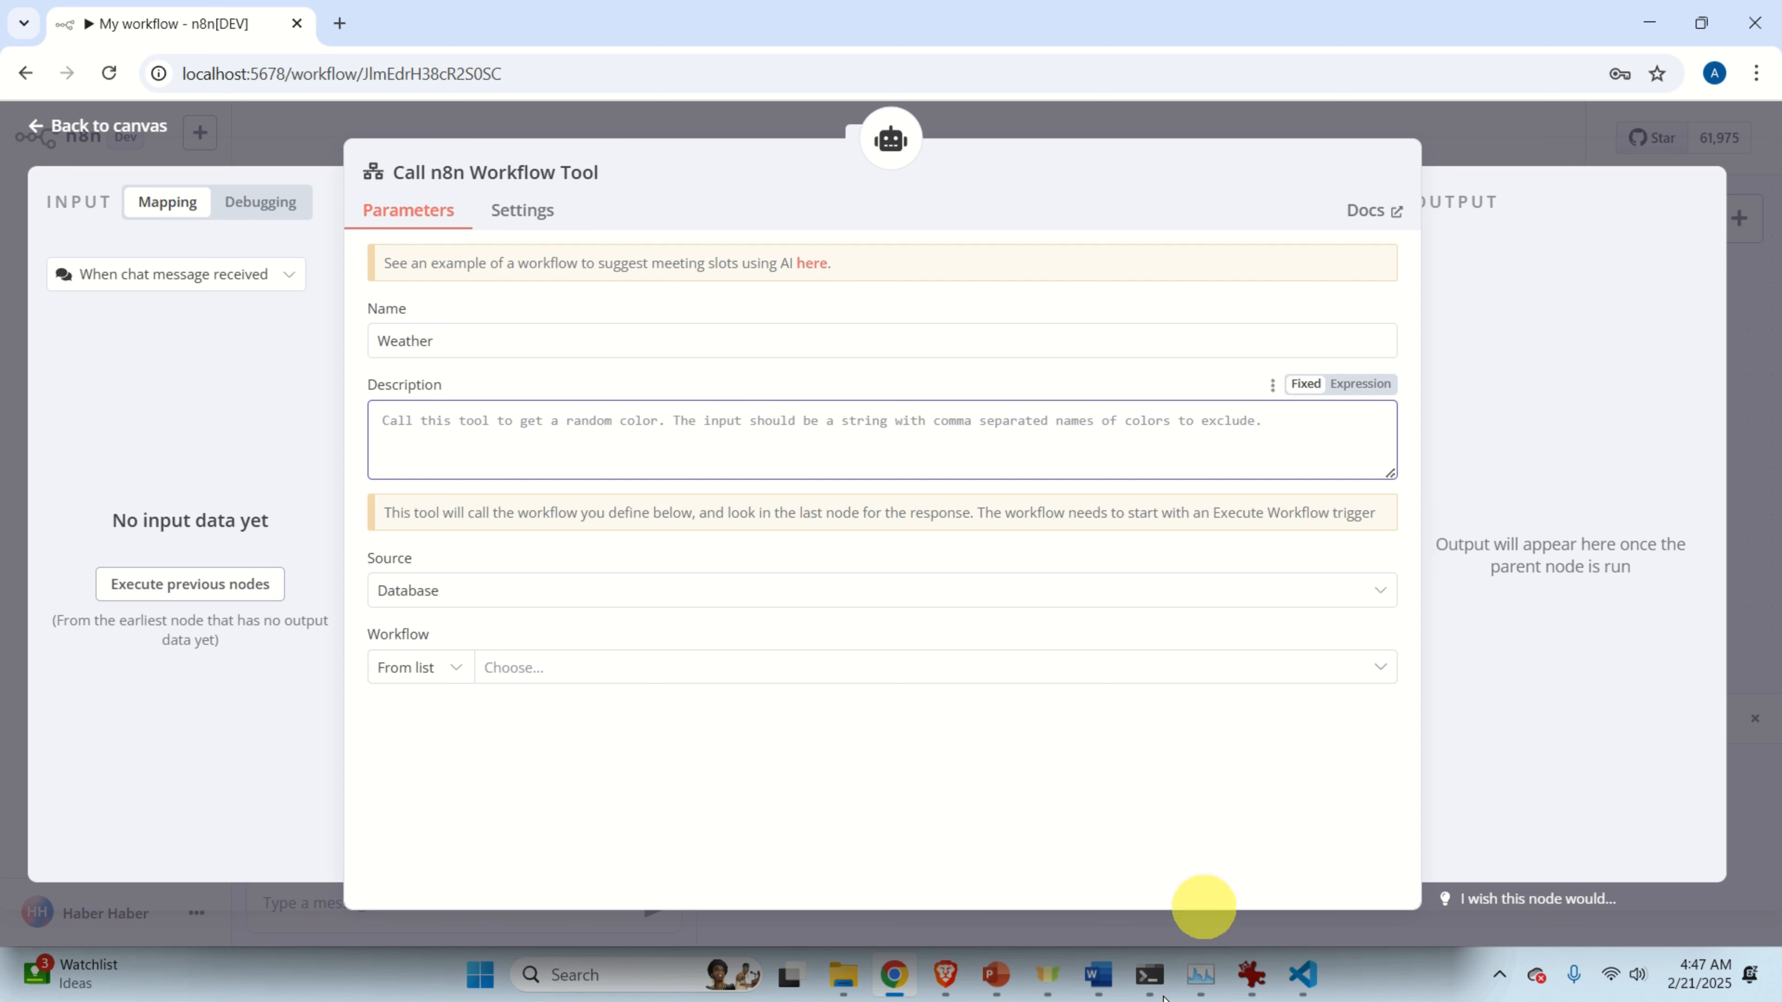
# Paste the prepared weather sentence from Word as the tool description, covering temperature and humidity questions.
pyautogui.click(1098, 975)
pyautogui.moveTo(1115, 812); pyautogui.dragTo(256, 800)
pyautogui.rightClick(333, 814)
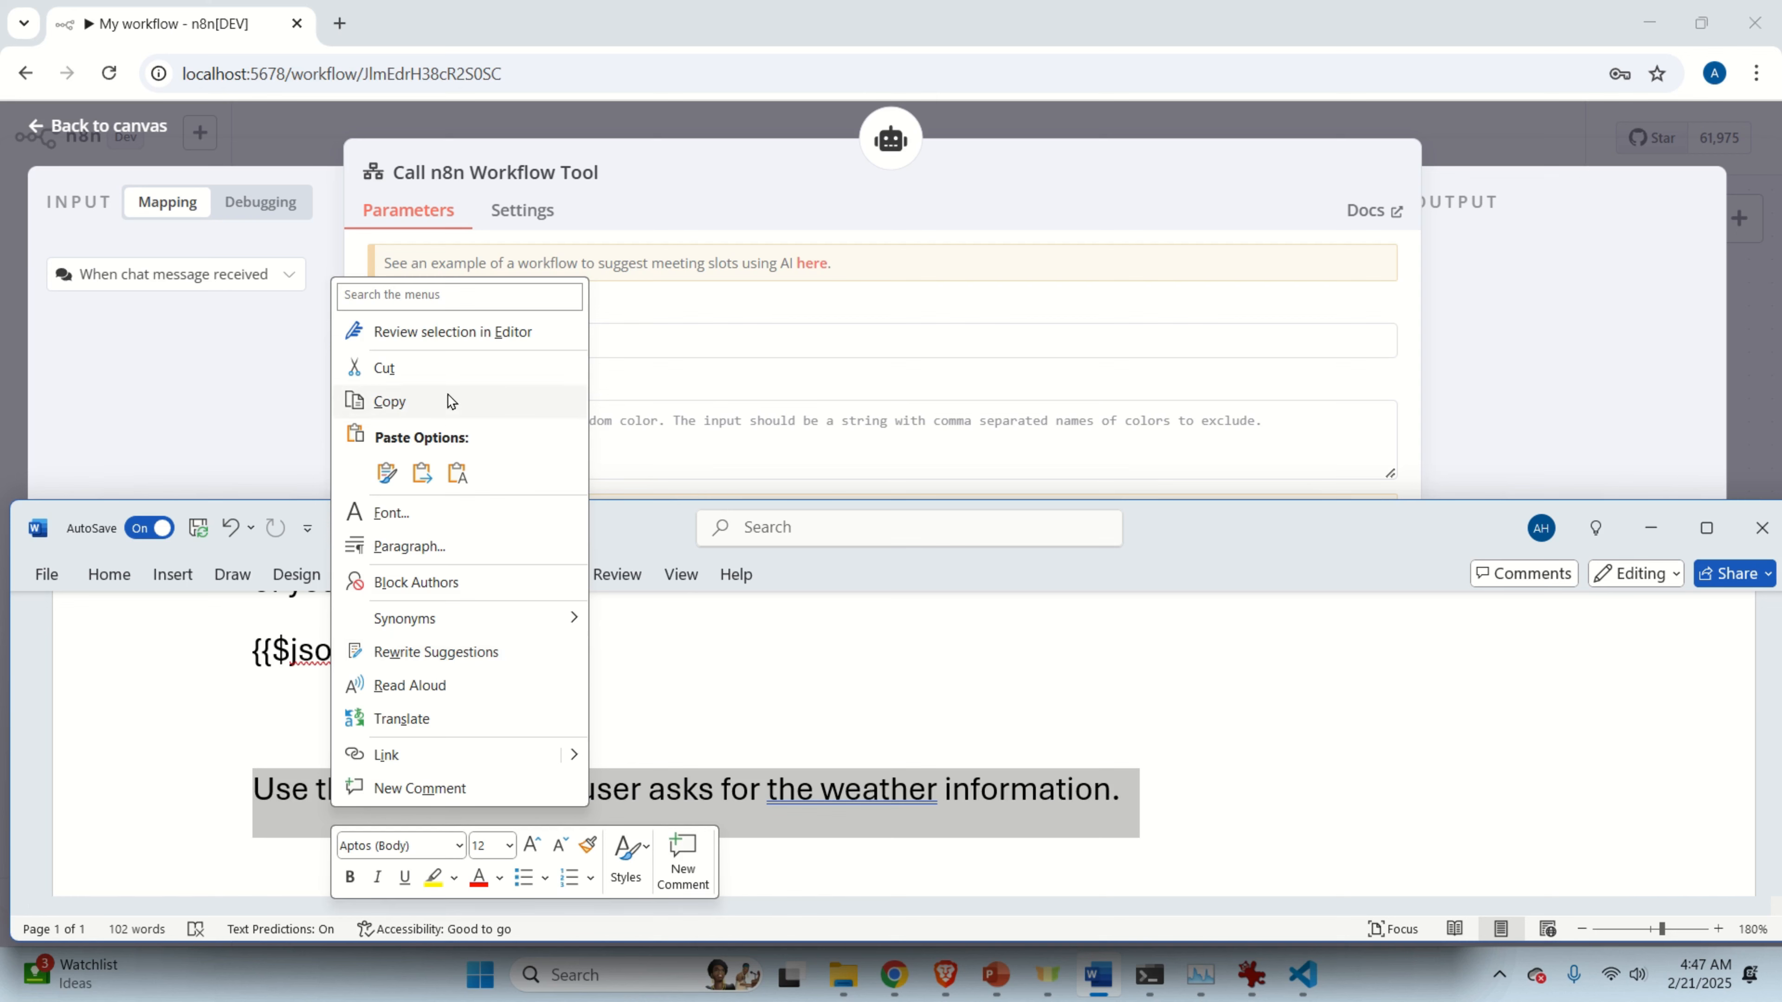
pyautogui.click(443, 399)
pyautogui.click(491, 421)
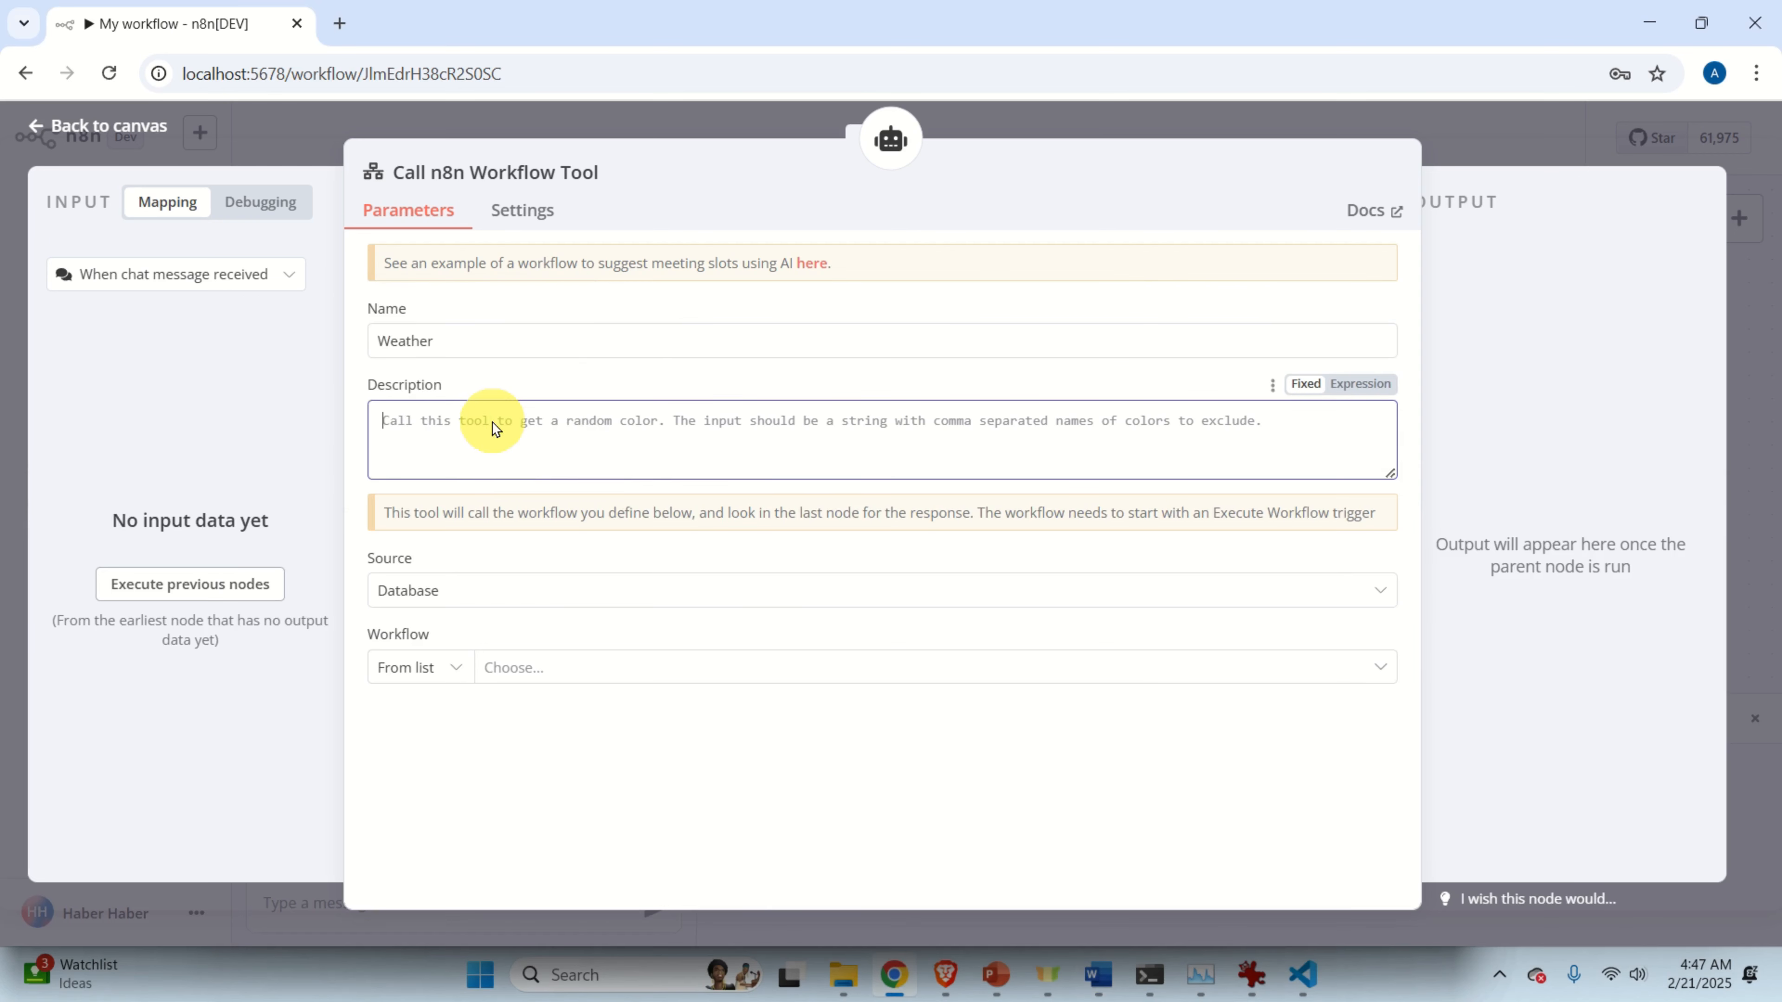
pyautogui.rightClick(493, 426)
pyautogui.click(561, 675)
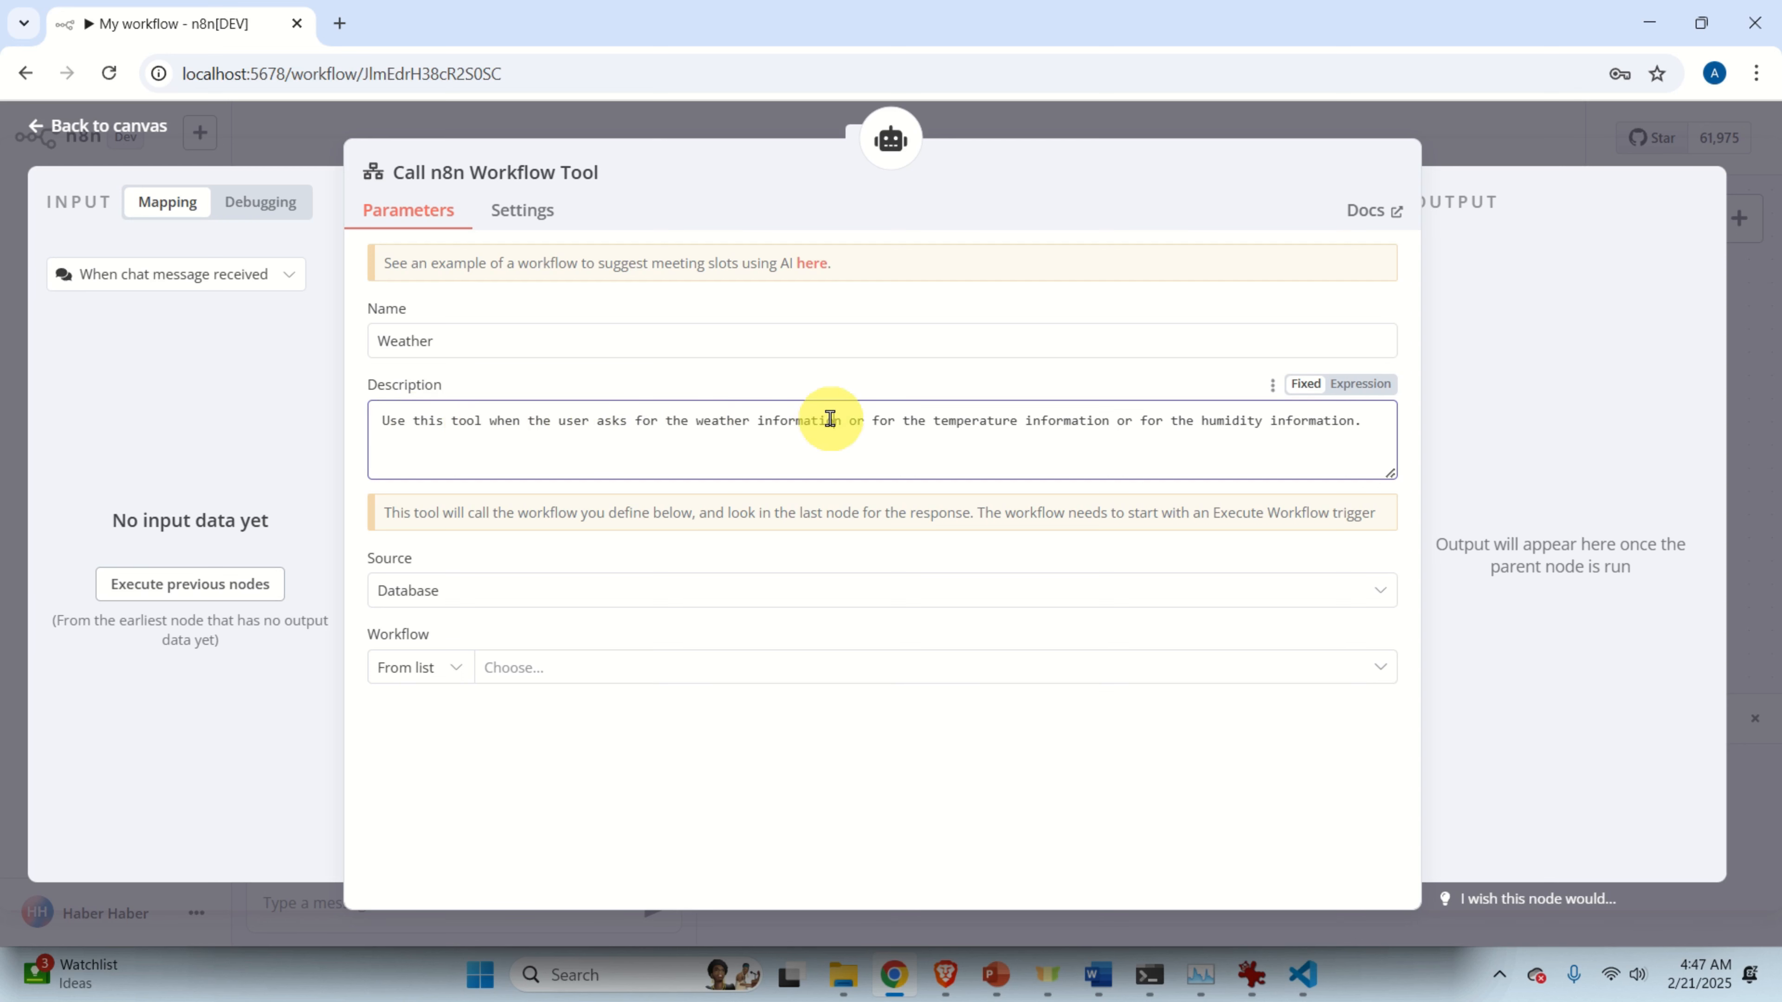
pyautogui.moveTo(841, 420); pyautogui.dragTo(1362, 426)
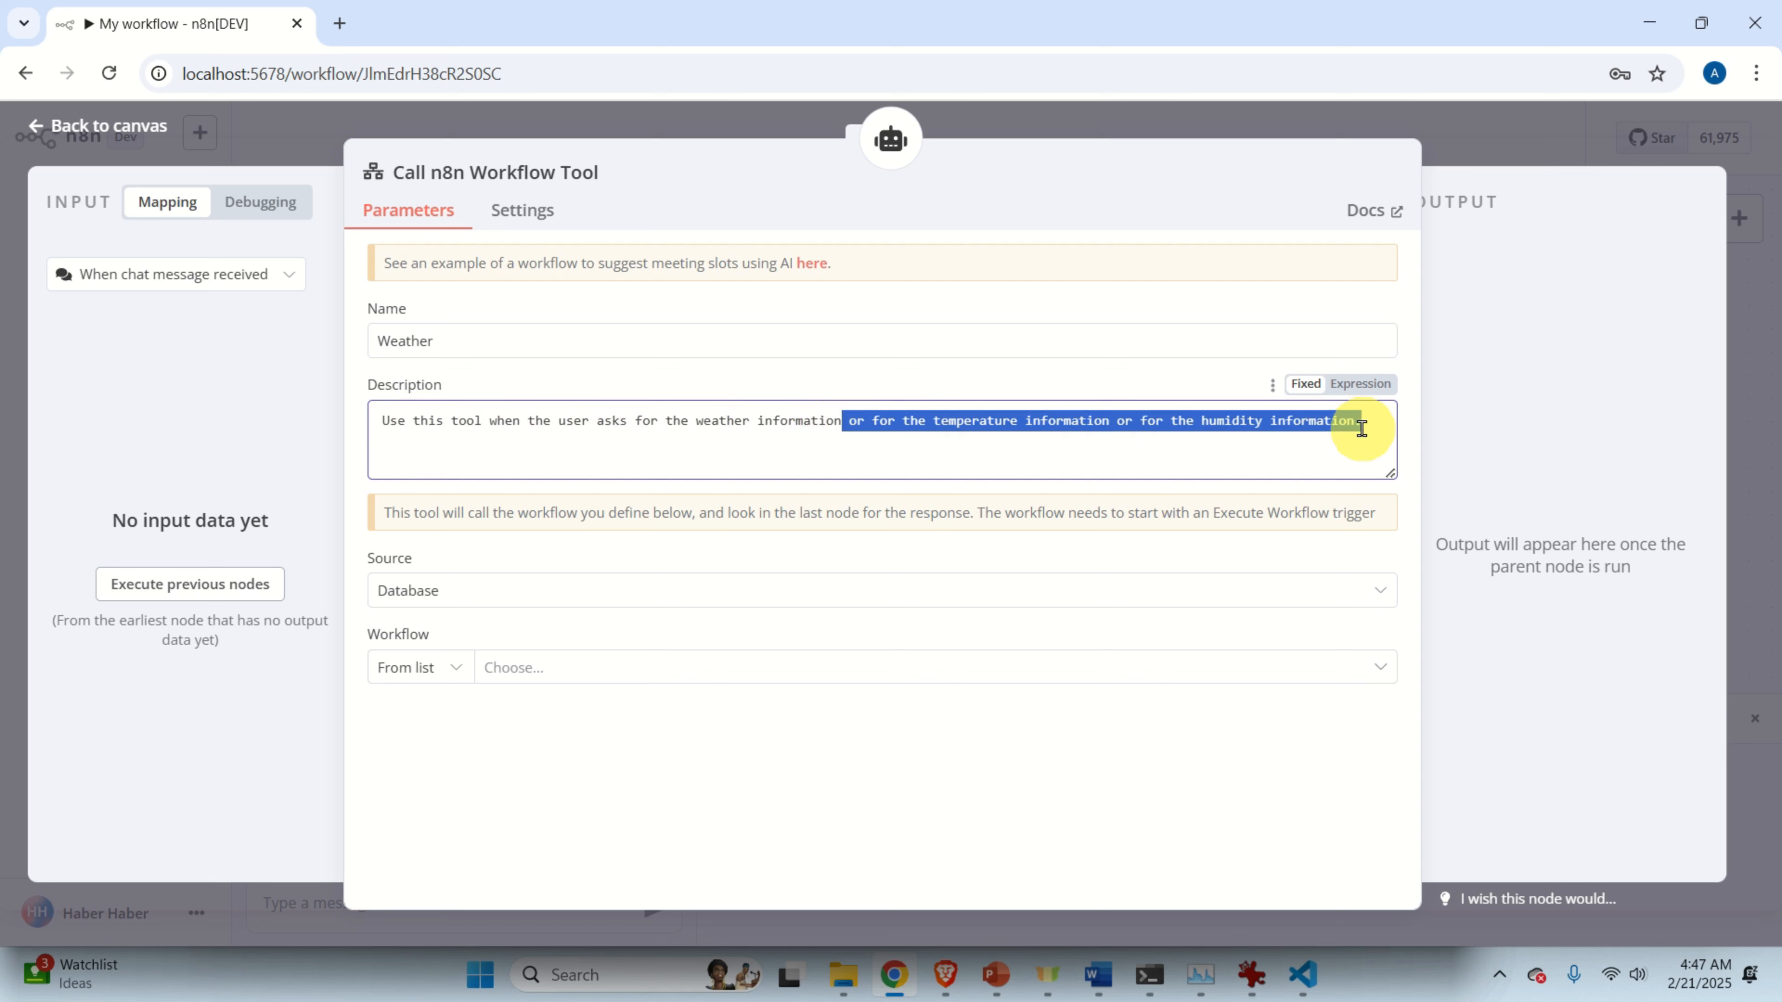
pyautogui.click(1354, 422)
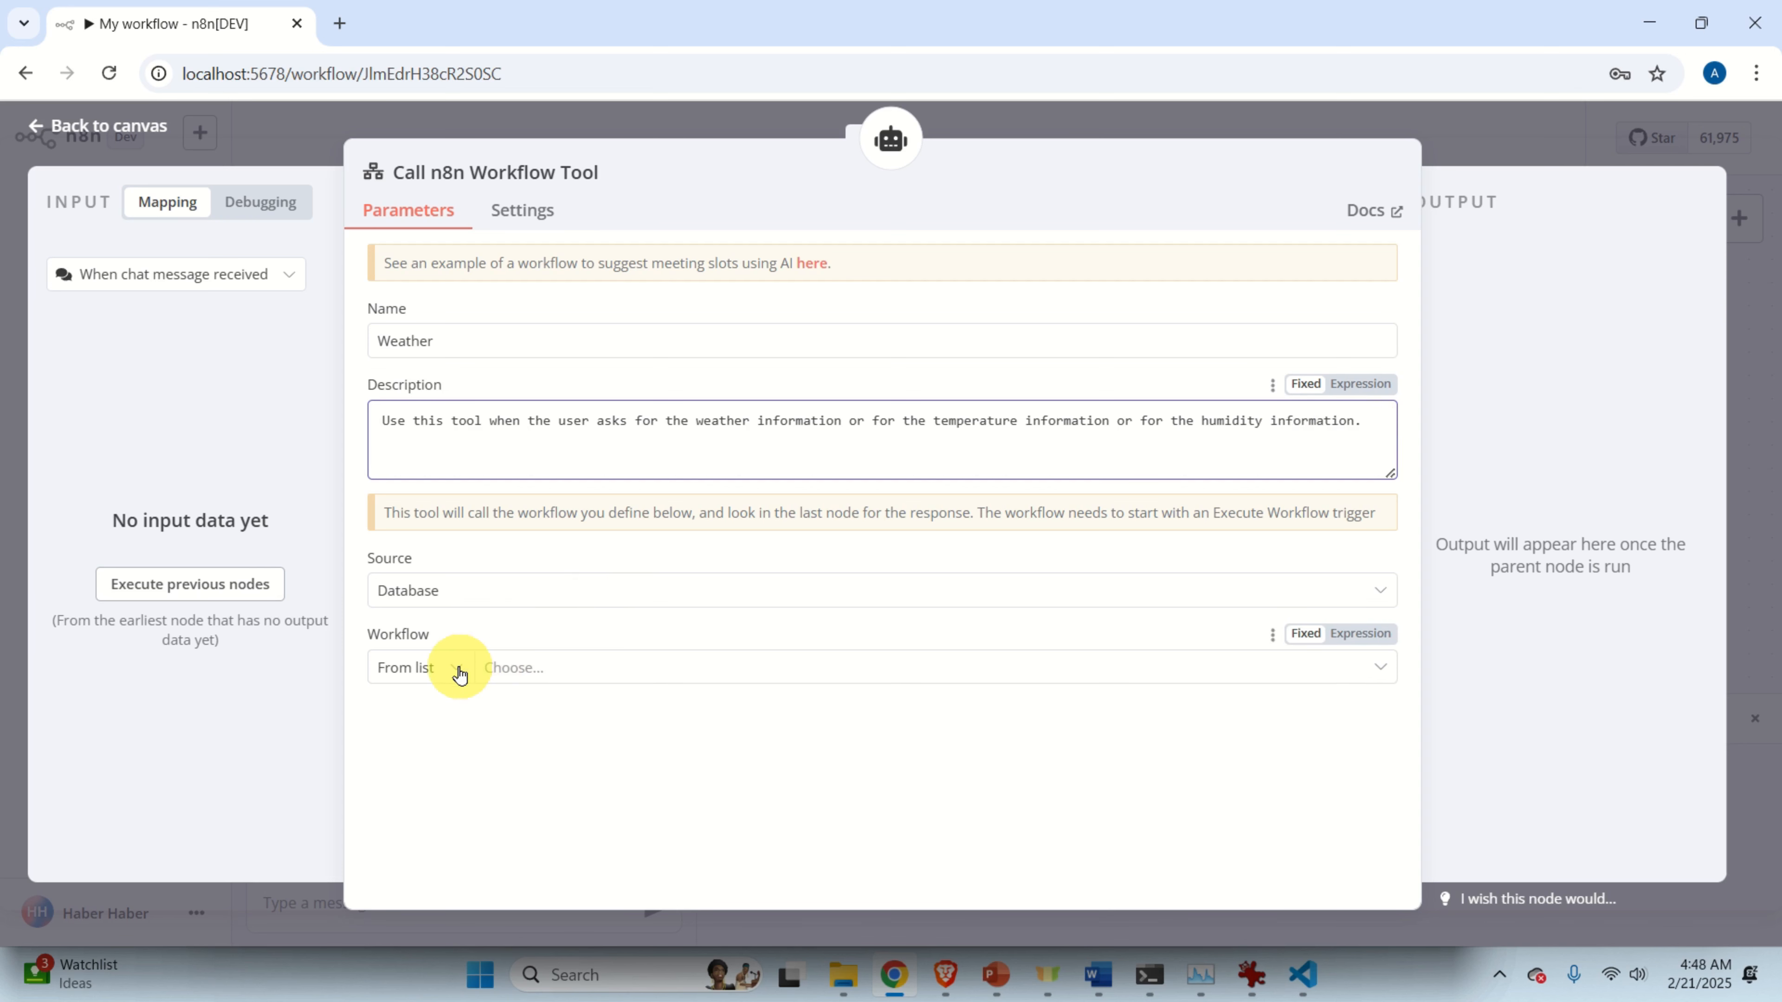
# Pick WeatherAgent from the saved-workflow list as the workflow the Weather tool calls.
pyautogui.click(530, 671)
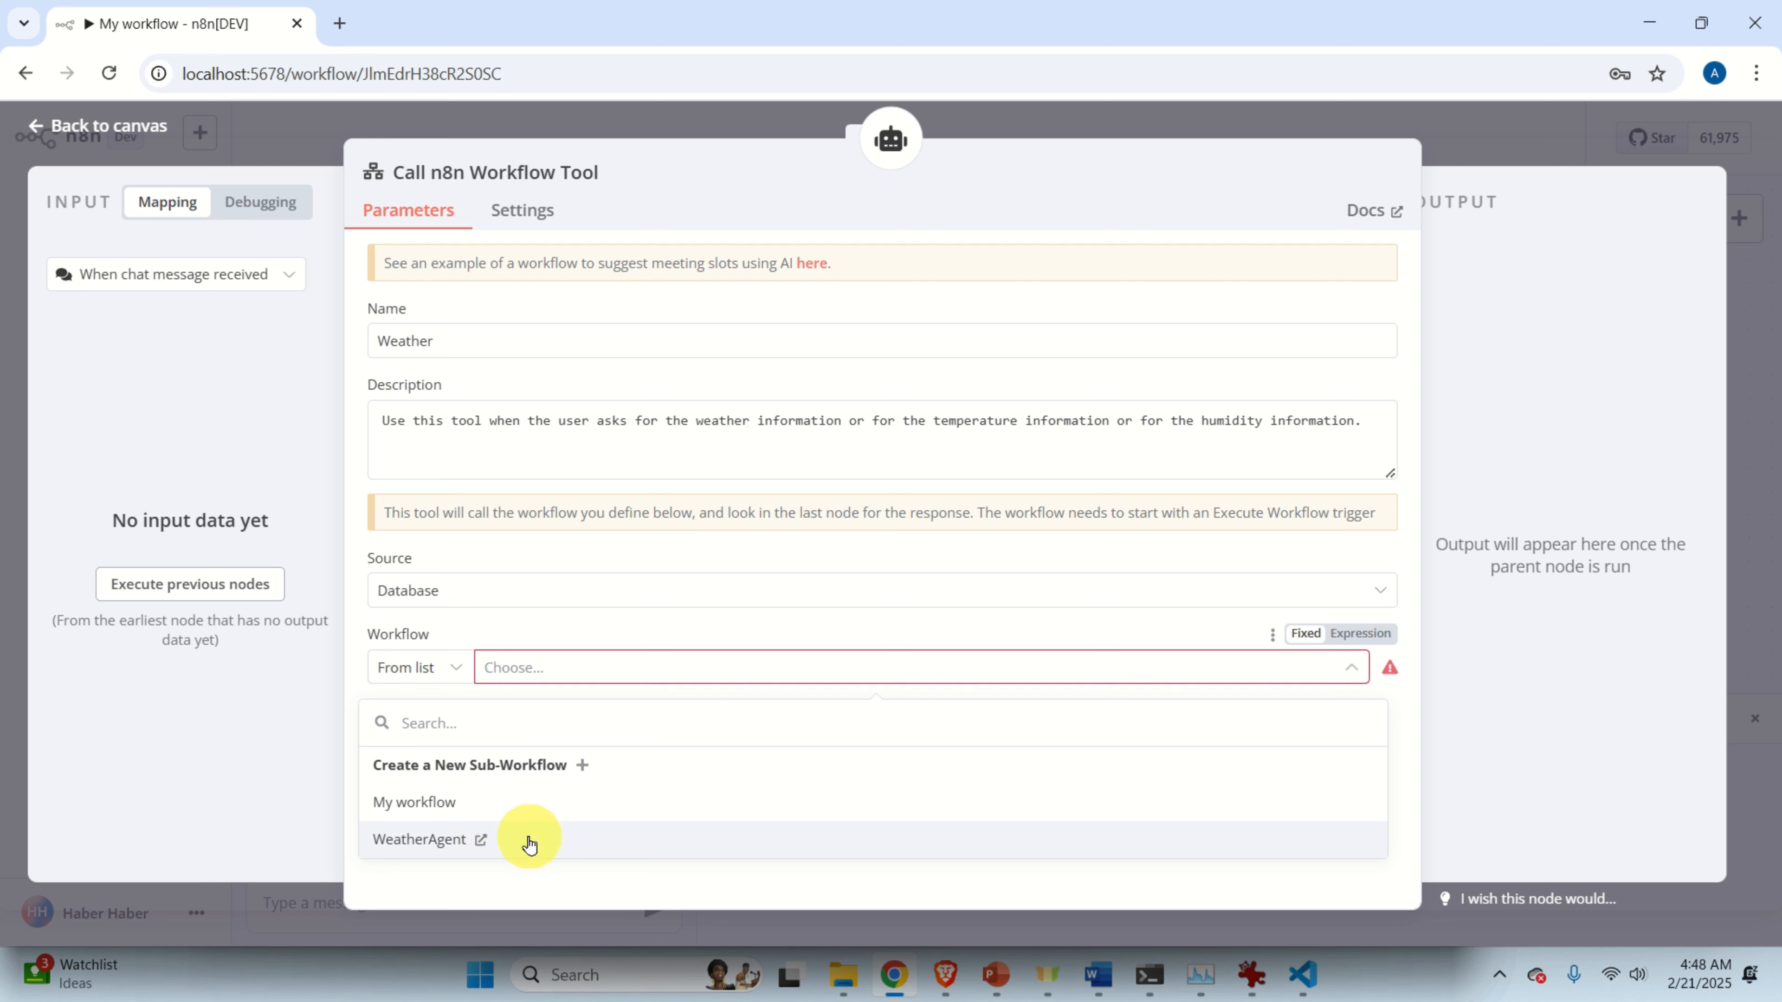
pyautogui.click(530, 841)
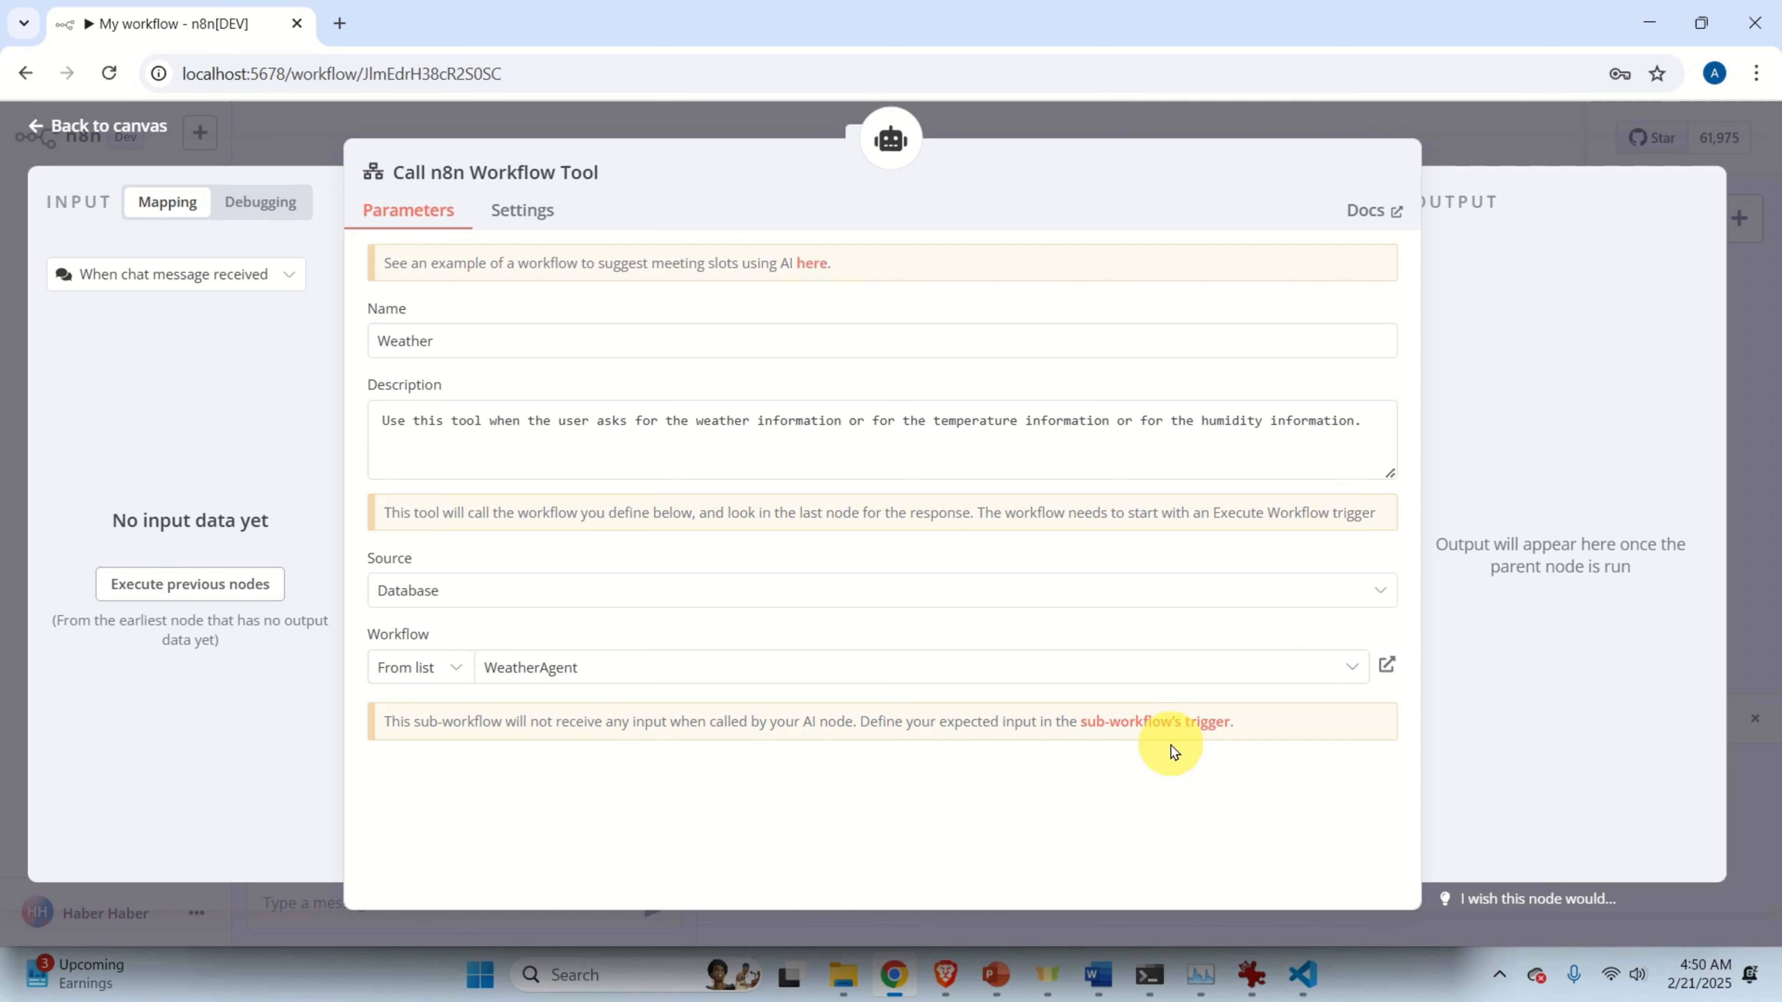
pyautogui.keyDown('ctrl'); pyautogui.scroll(1, 1157, 737); pyautogui.keyUp('ctrl')
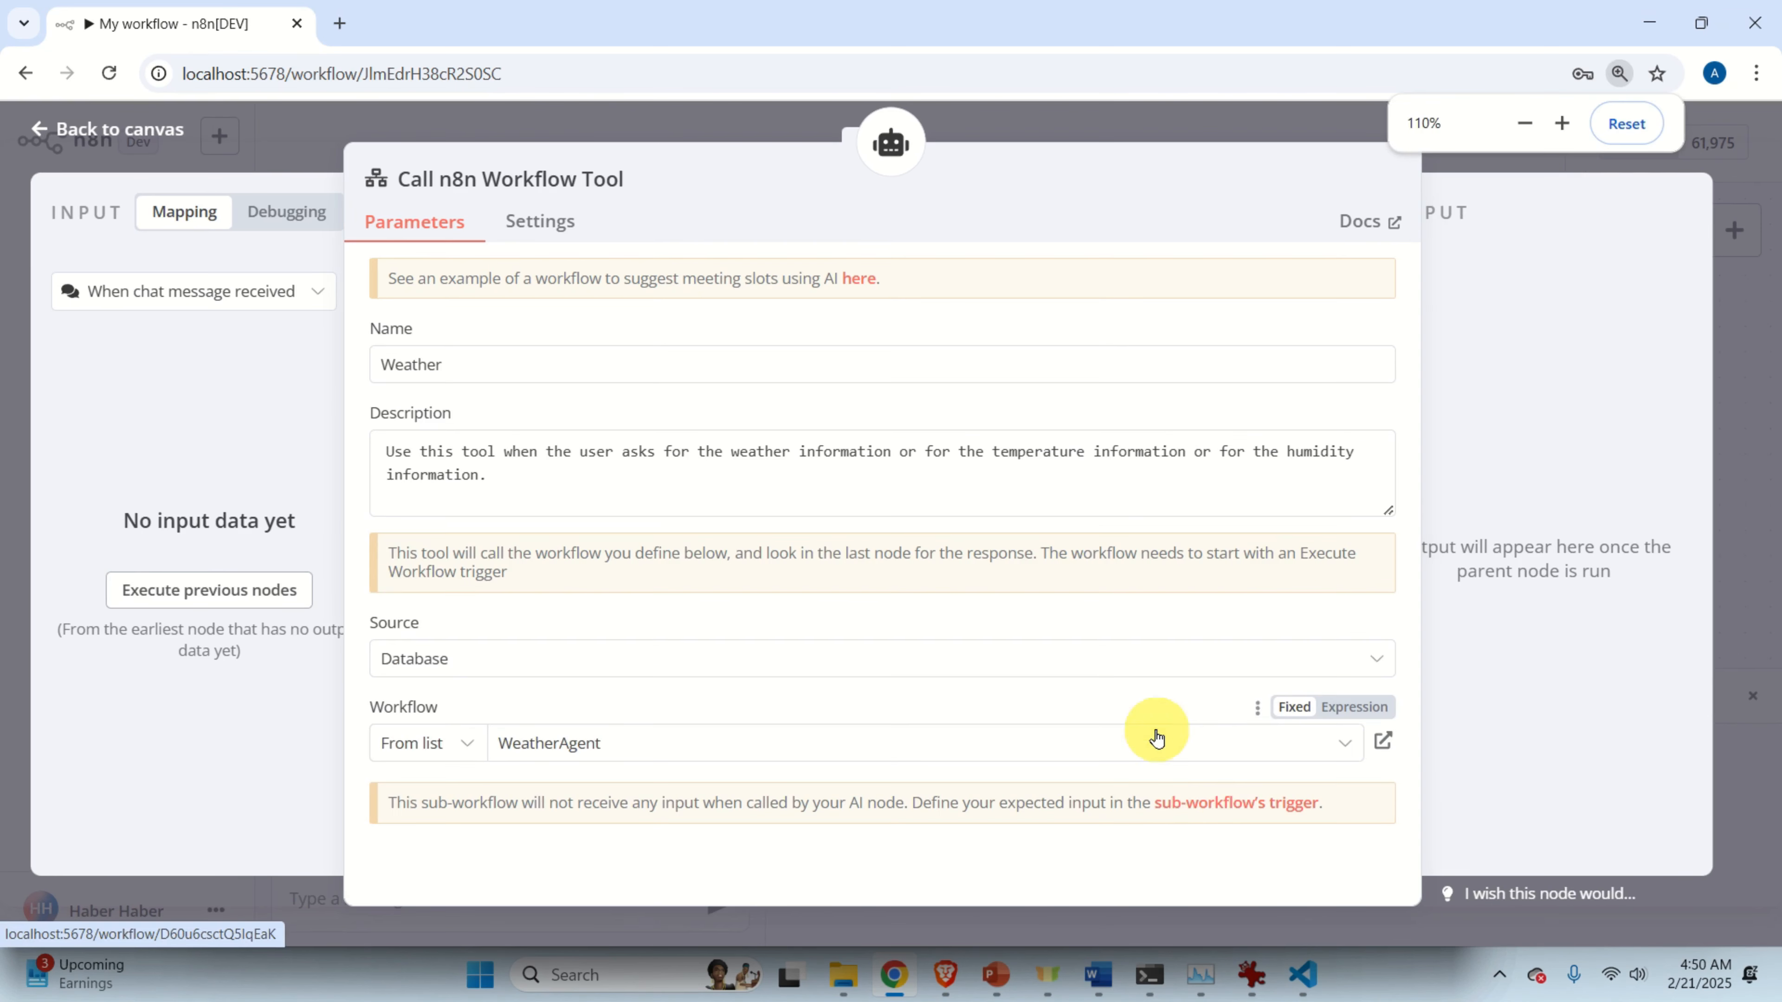
# Set WeatherAgent's When Executed by Another Workflow trigger to Accept all data, save, and close its tab.
pyautogui.click(1233, 815)
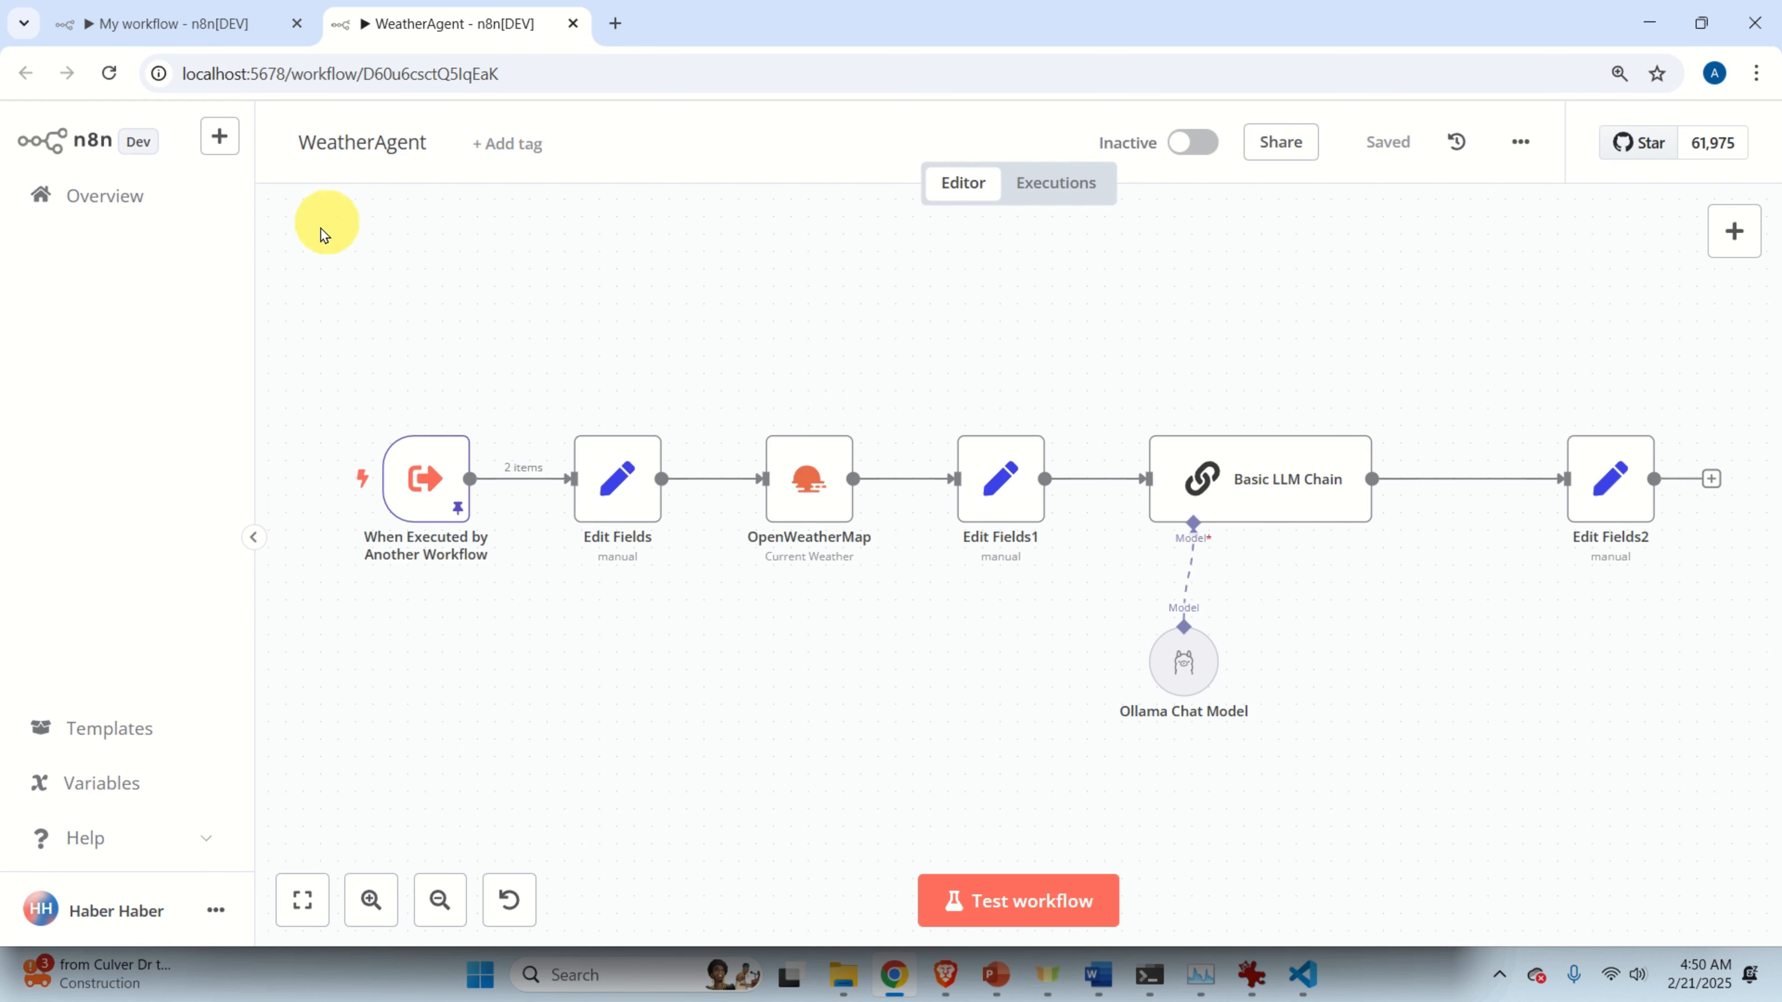
pyautogui.scroll(3, 348, 598)
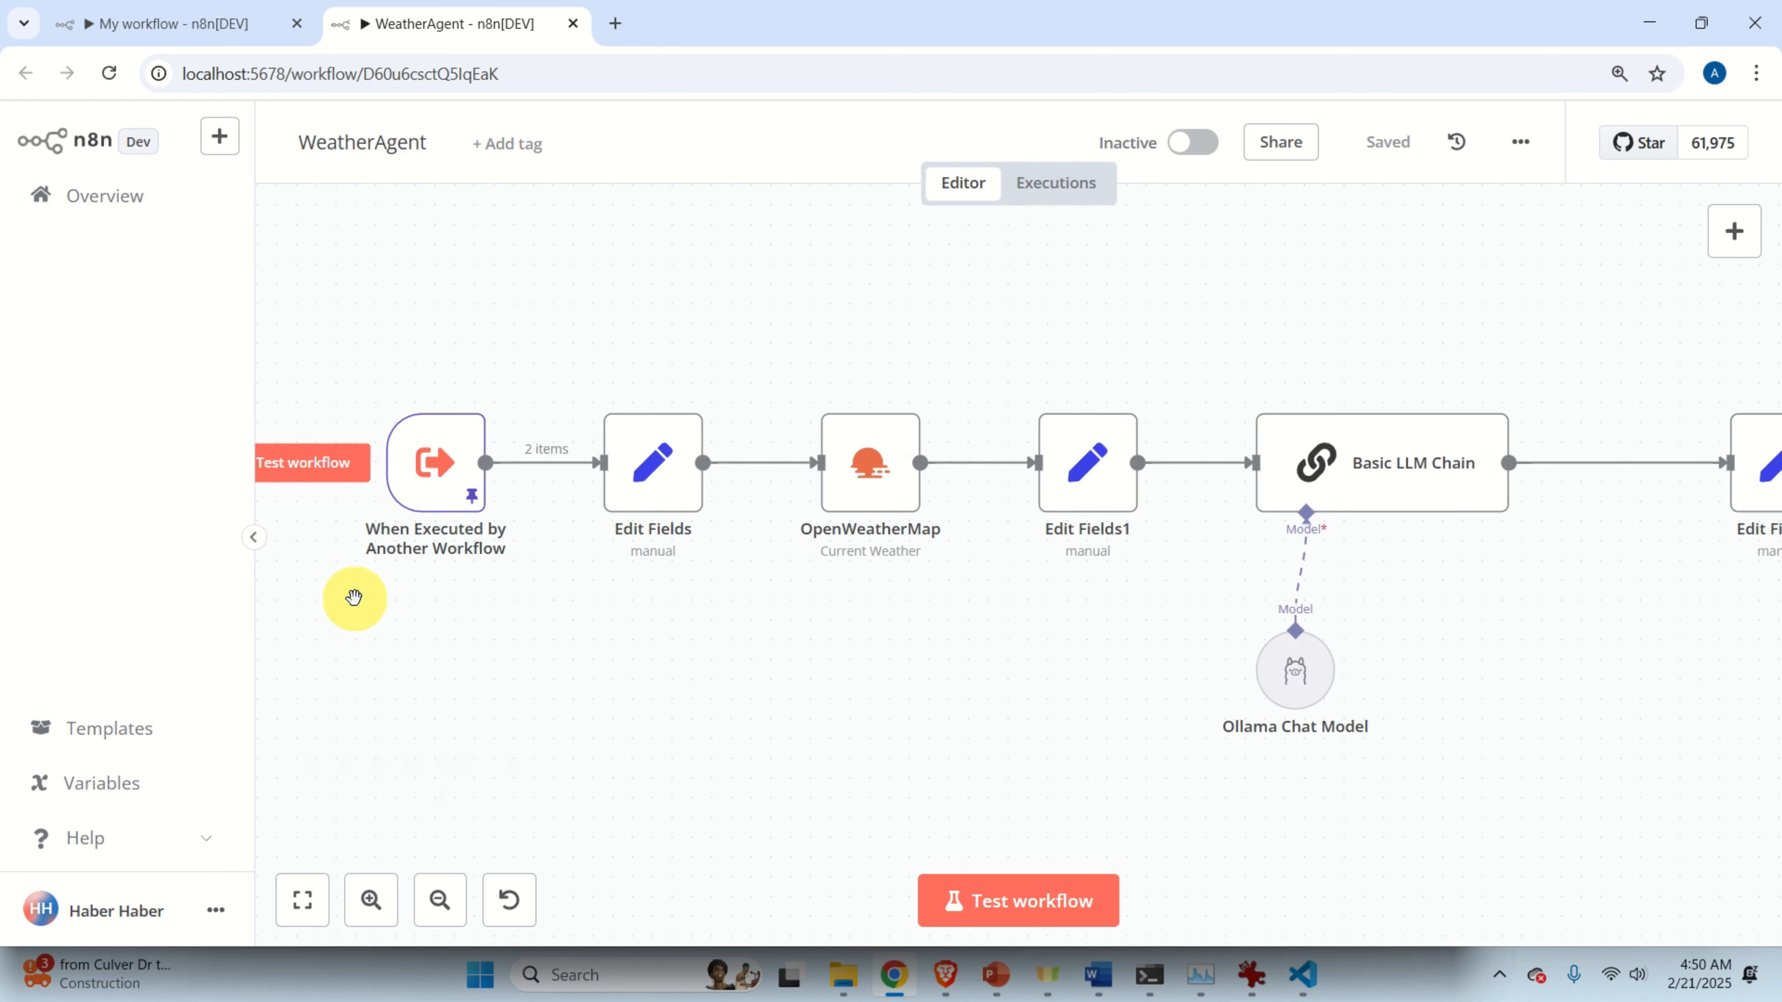
pyautogui.moveTo(599, 657); pyautogui.dragTo(763, 709)
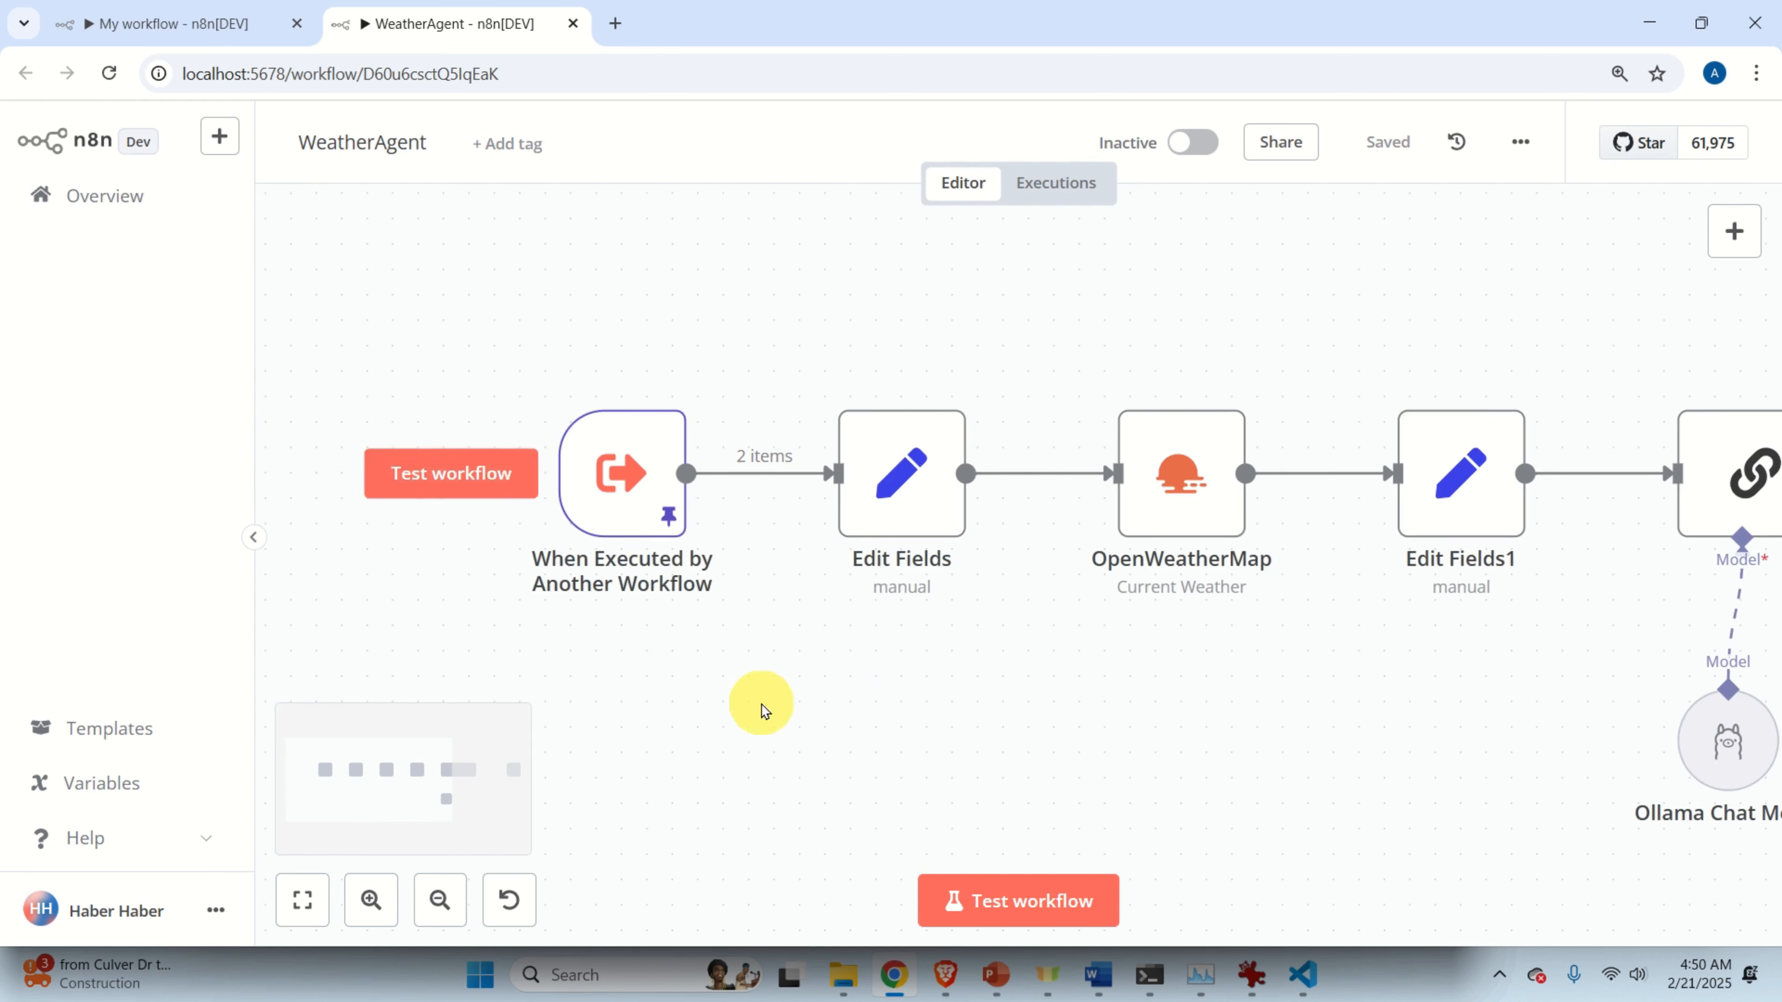
pyautogui.doubleClick(617, 467)
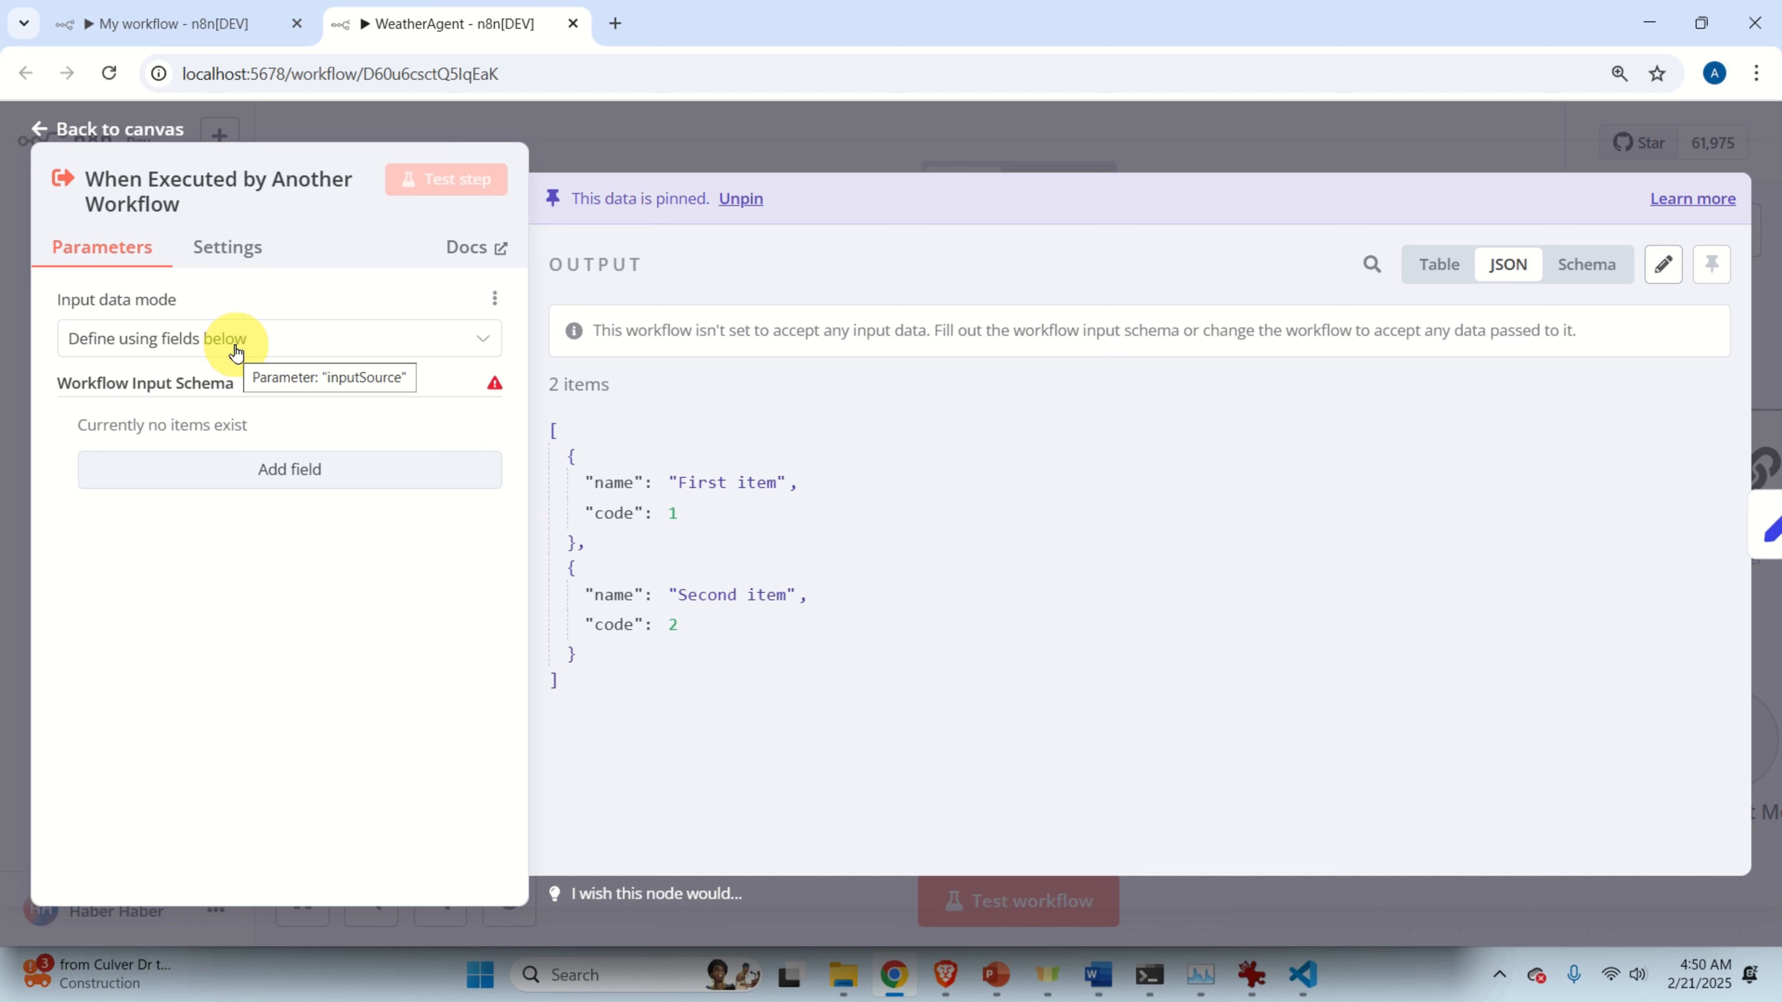
pyautogui.click(243, 344)
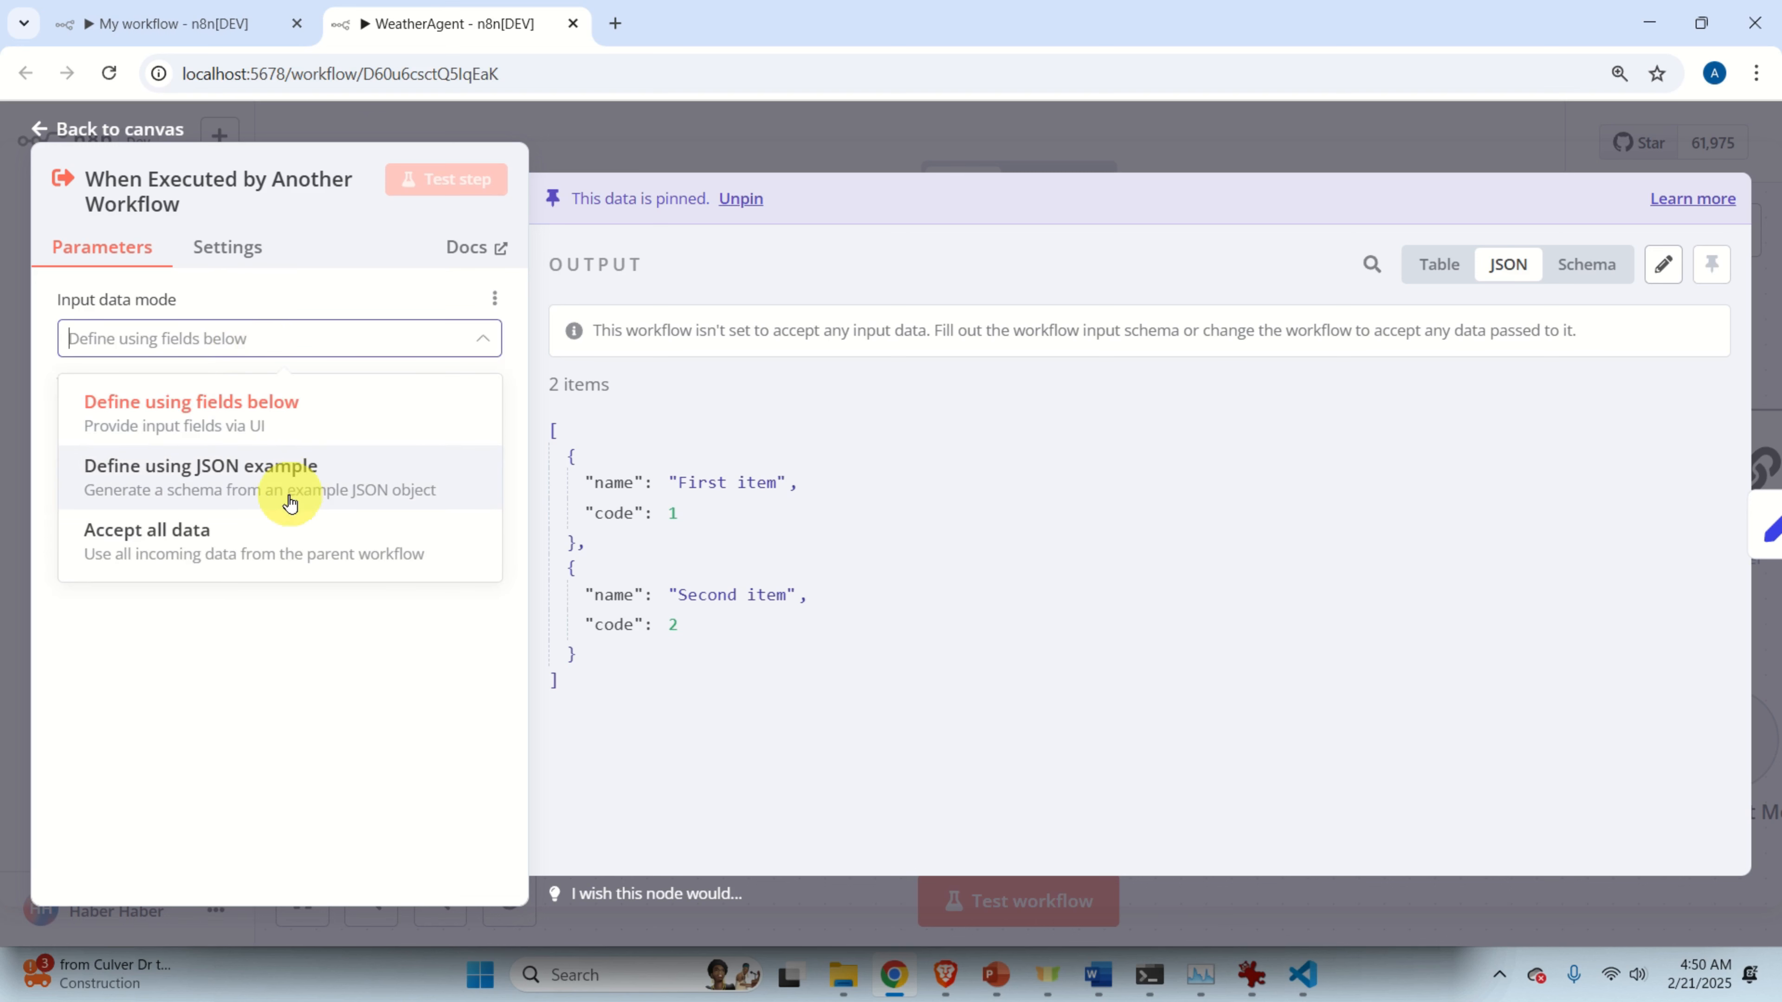
pyautogui.click(264, 547)
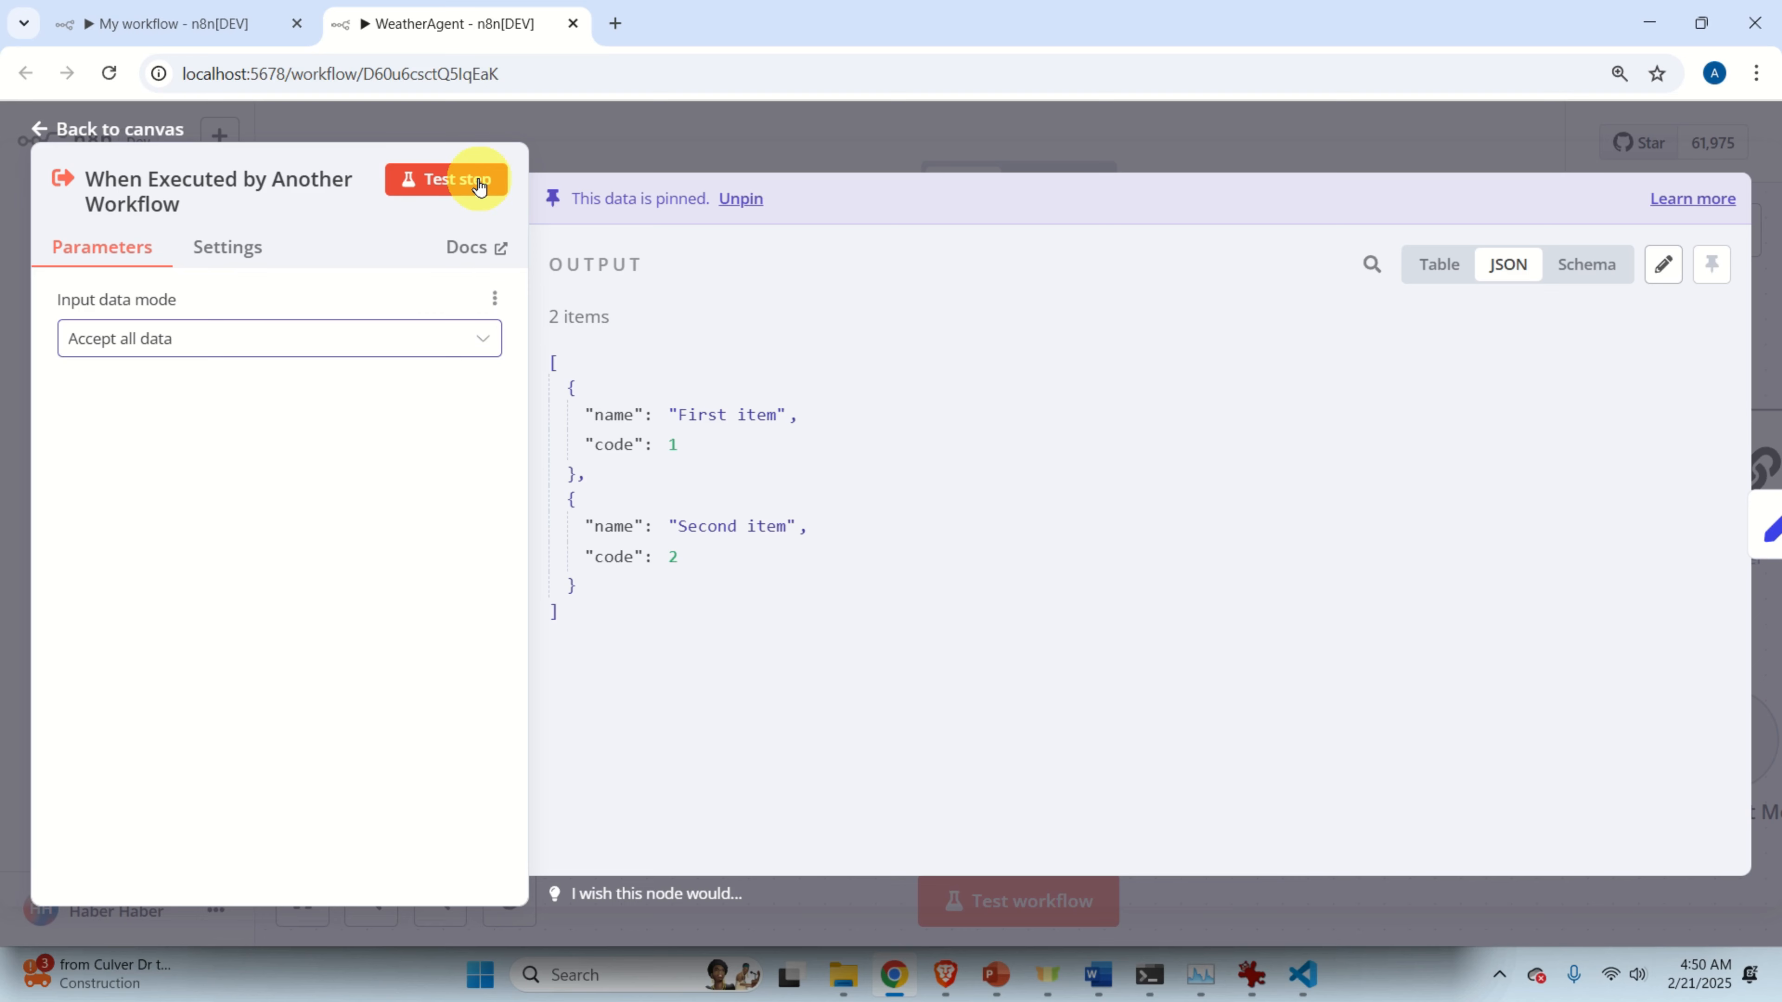
pyautogui.click(607, 145)
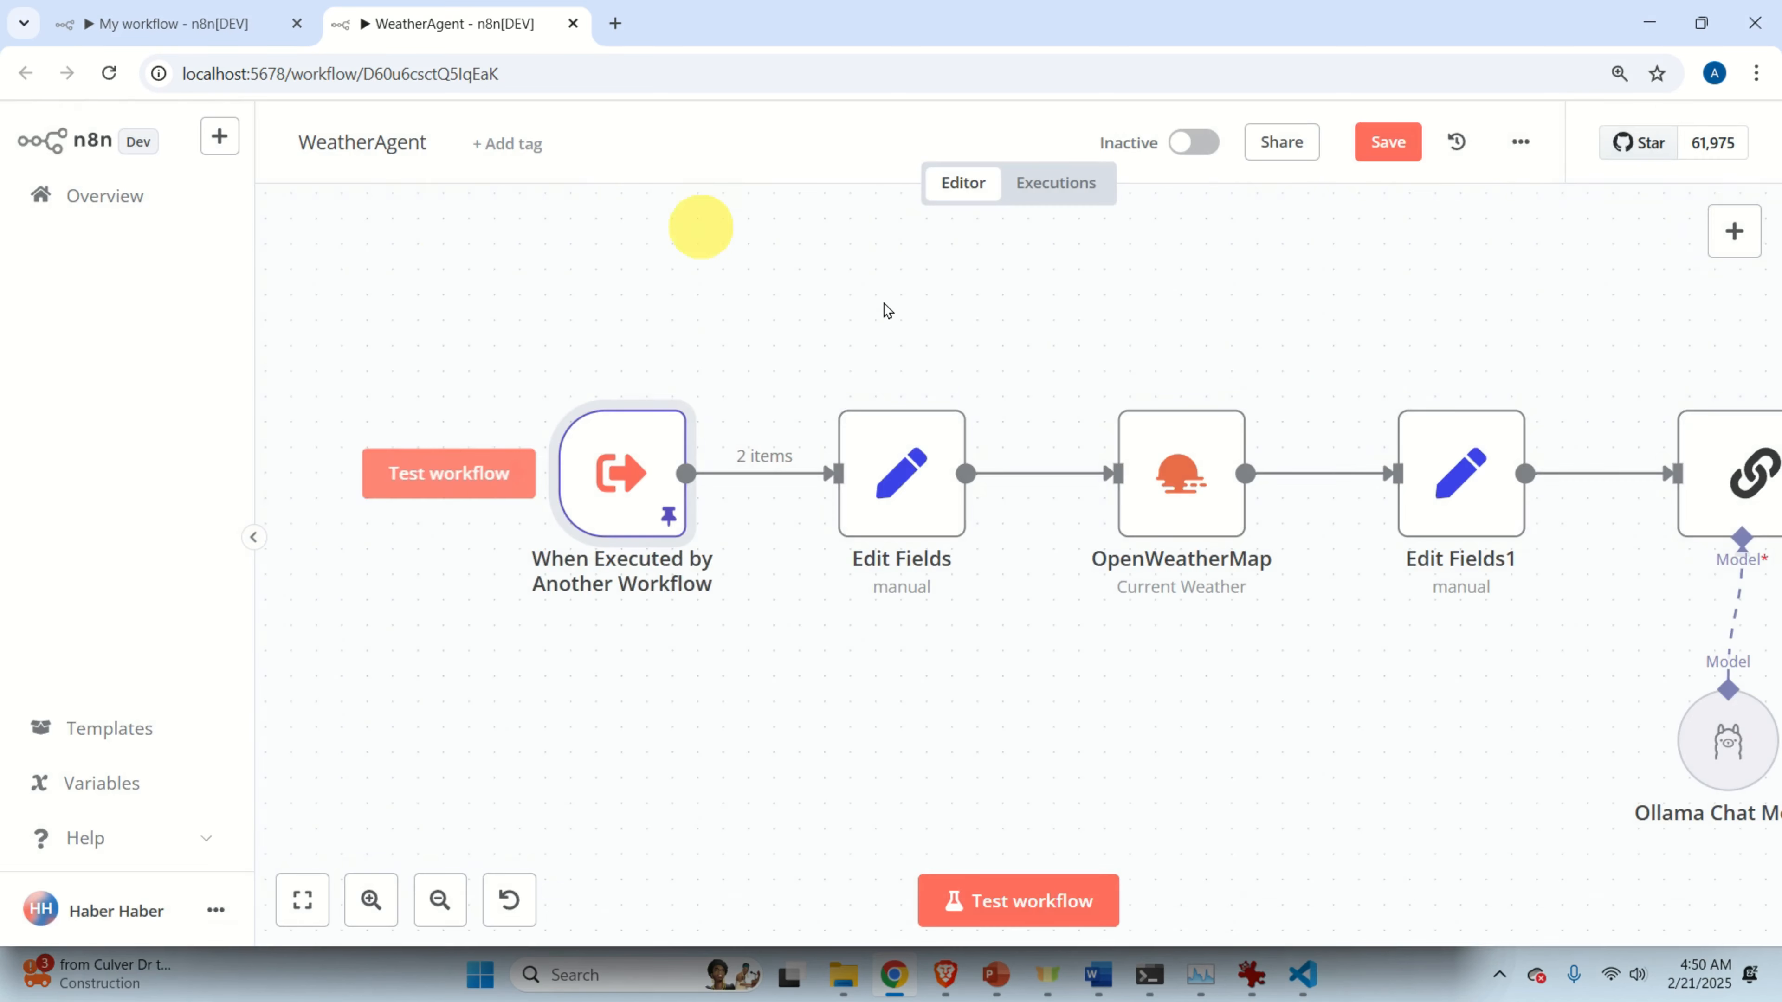
pyautogui.click(1396, 137)
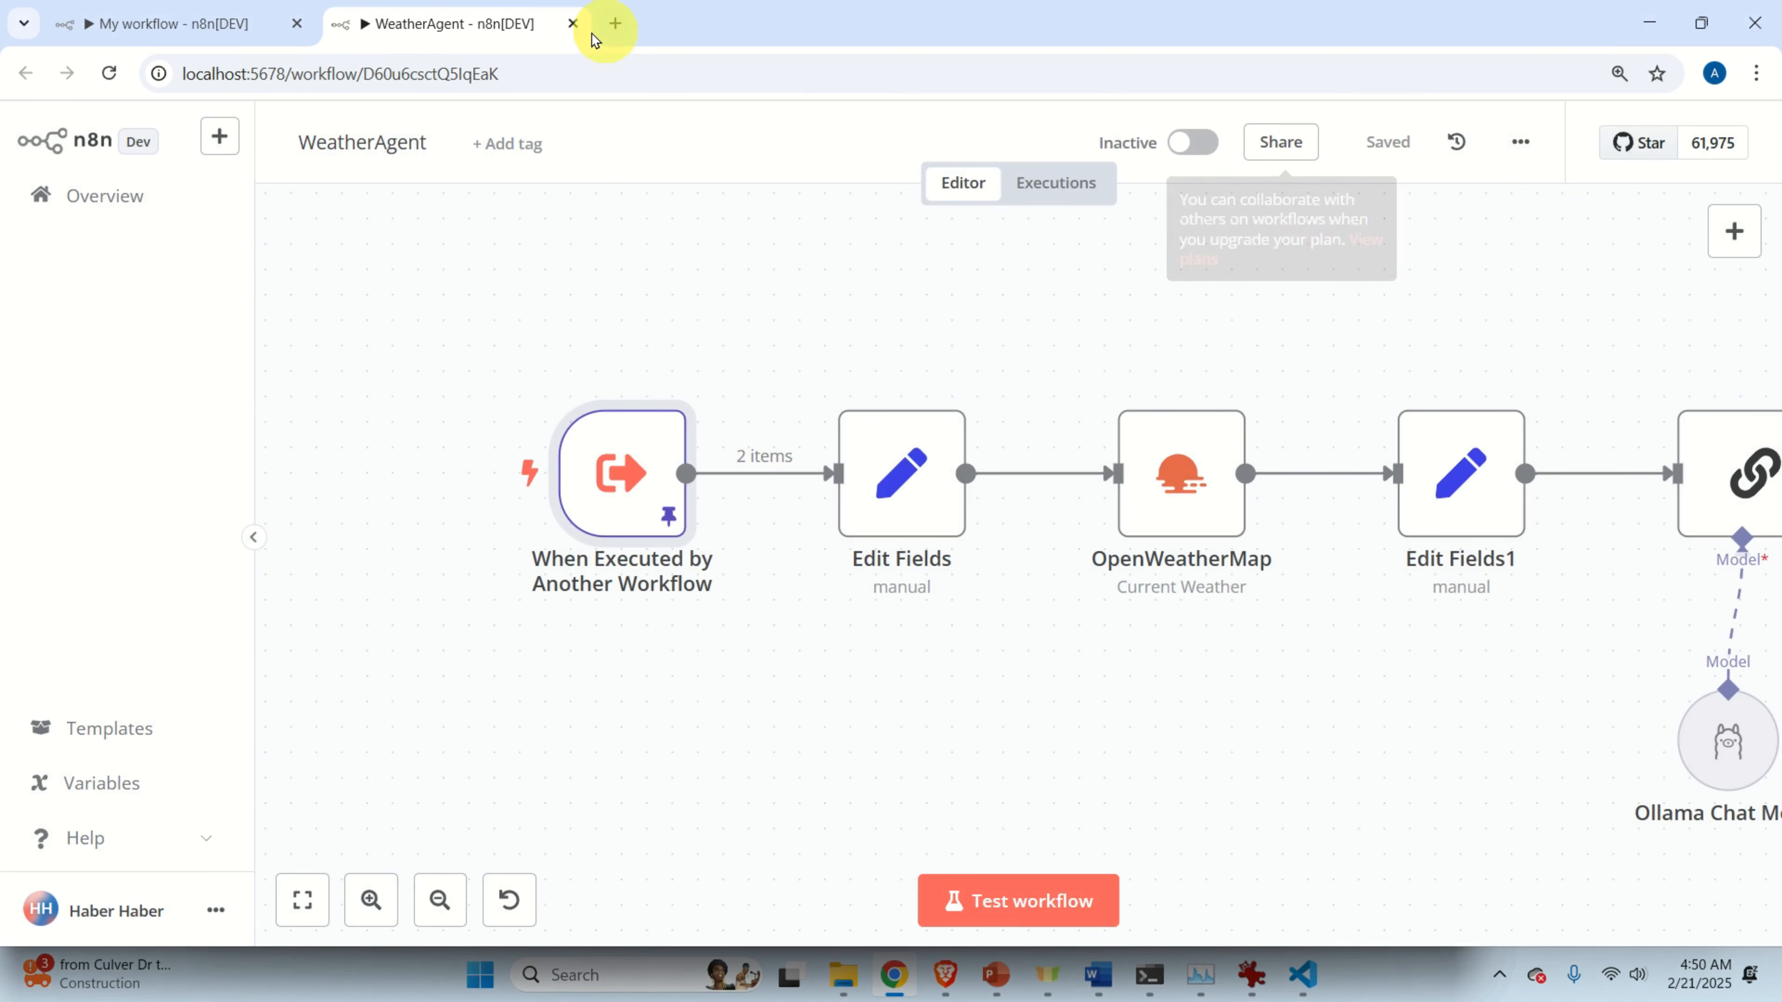
pyautogui.click(573, 25)
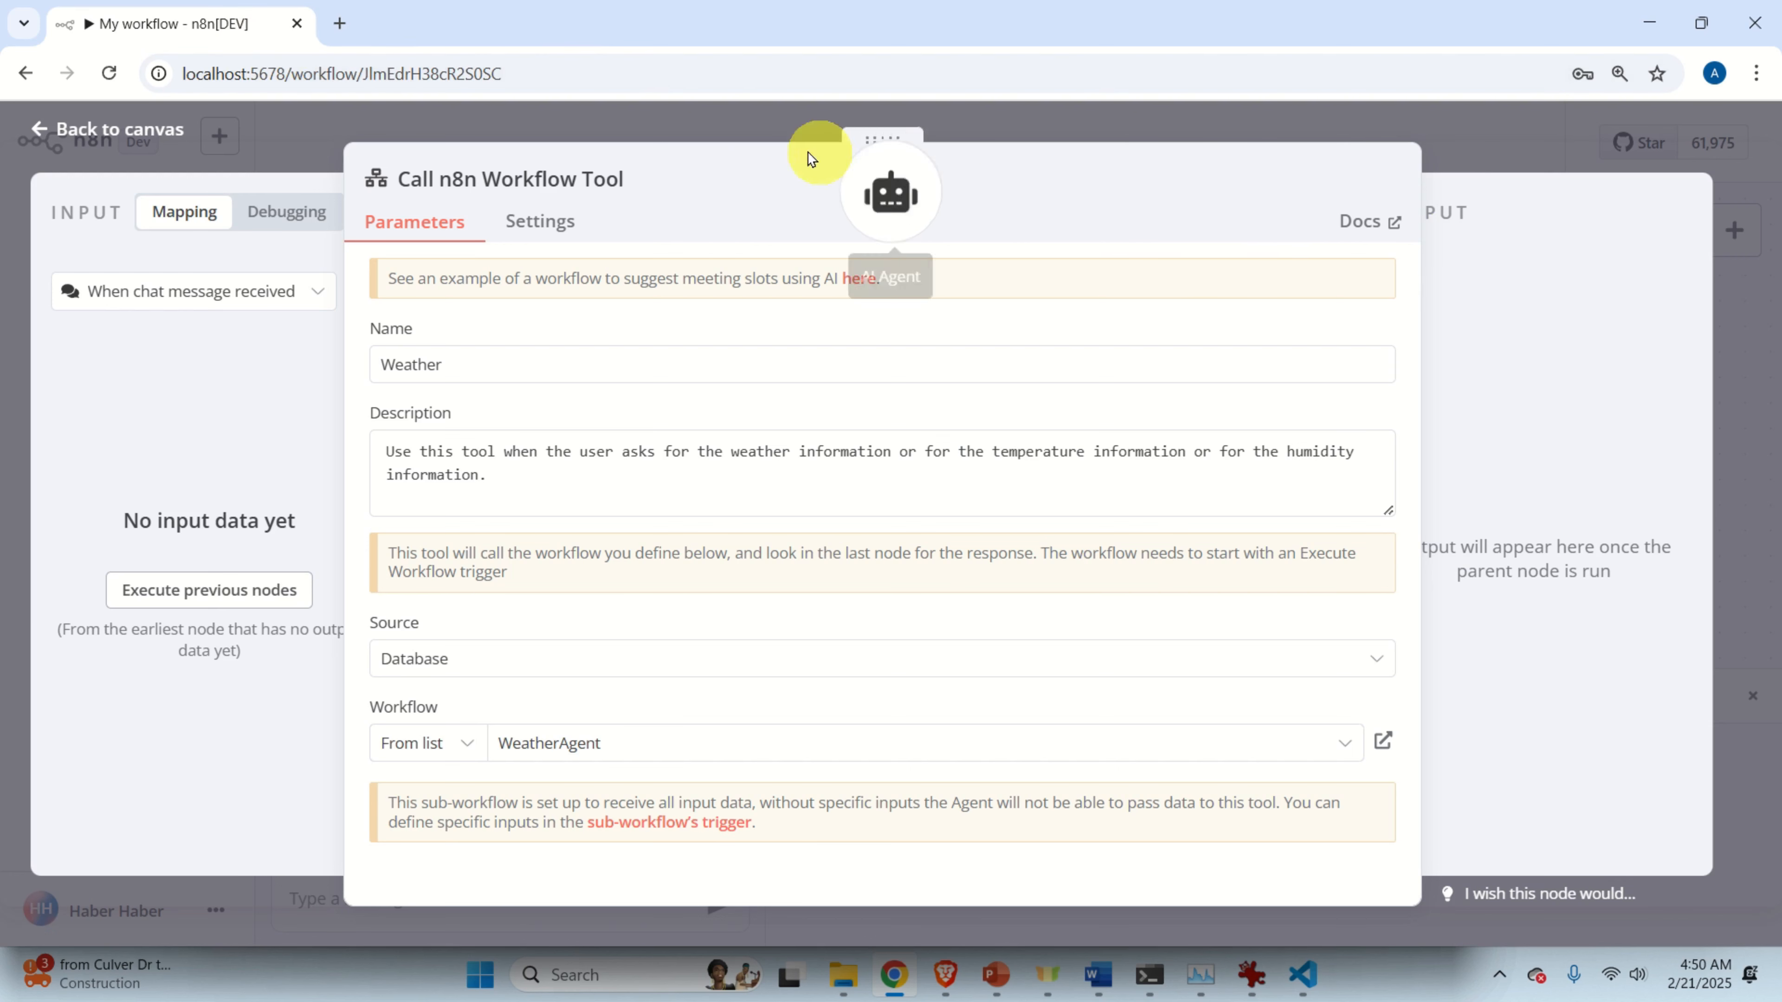
# Return to My workflow's canvas, save it with Ctrl+S, and recentre the agent nodes.
pyautogui.click(698, 134)
pyautogui.scroll(-2, 710, 270)
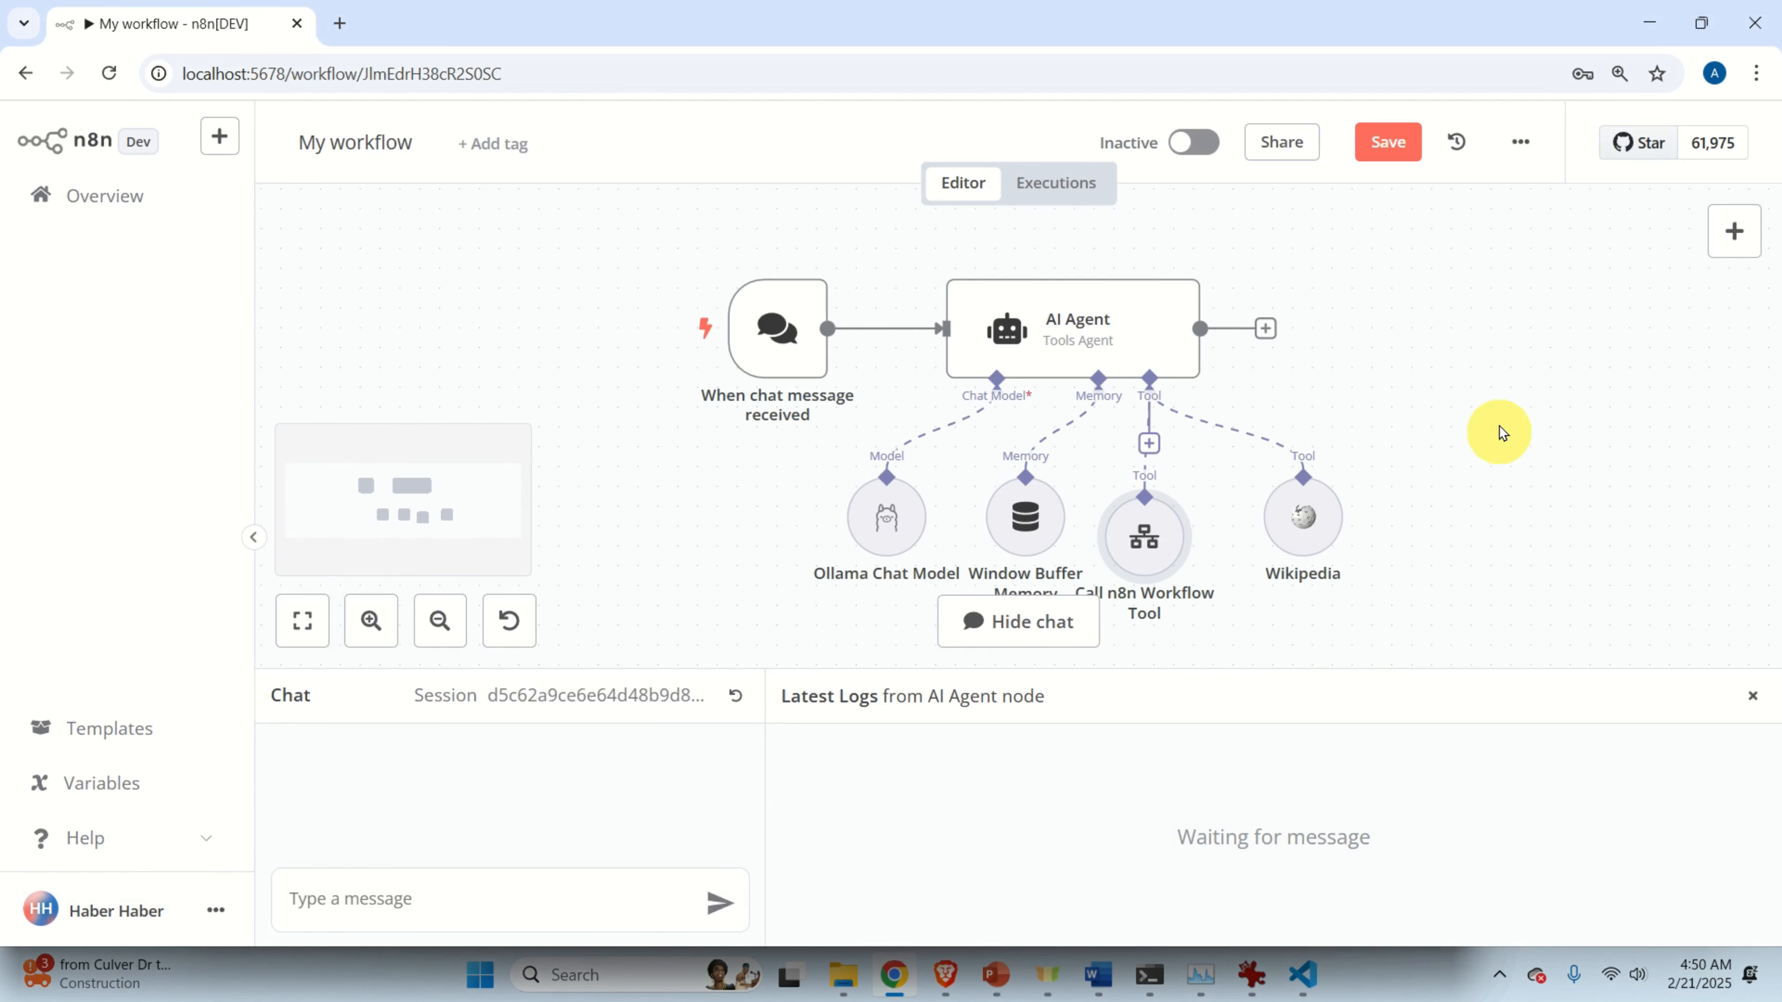
pyautogui.hotkey('ctrl', 's')
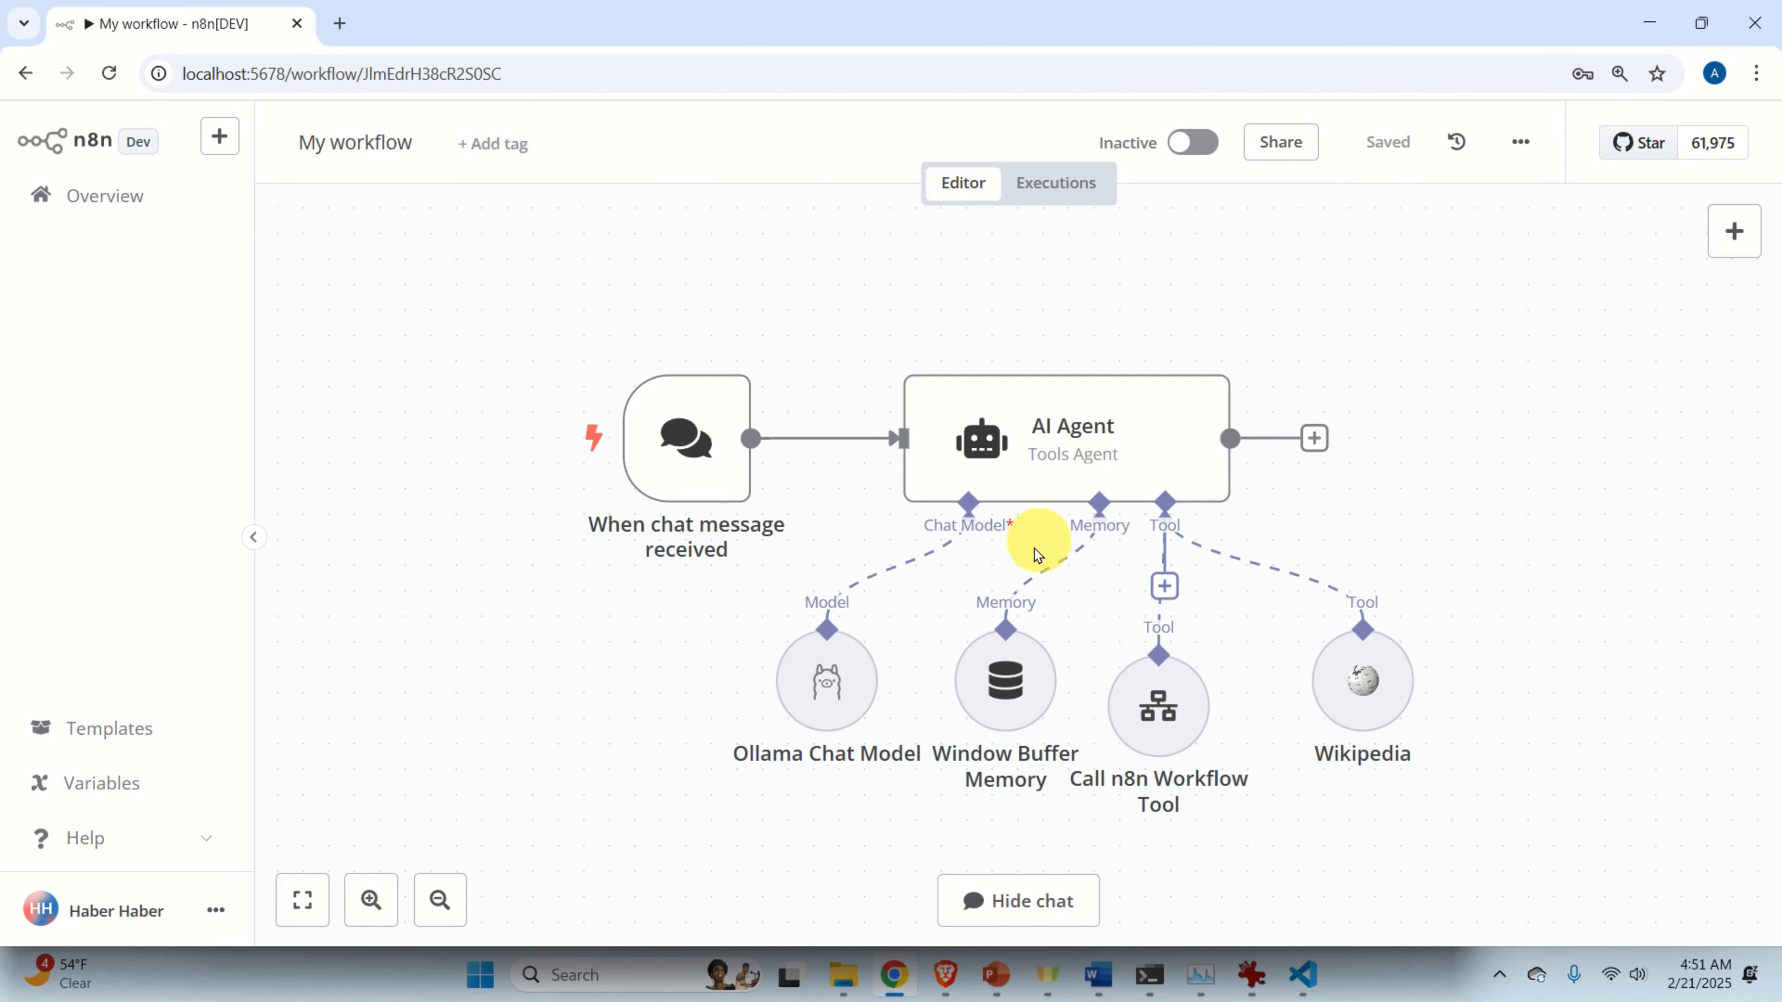
pyautogui.moveTo(1022, 613)
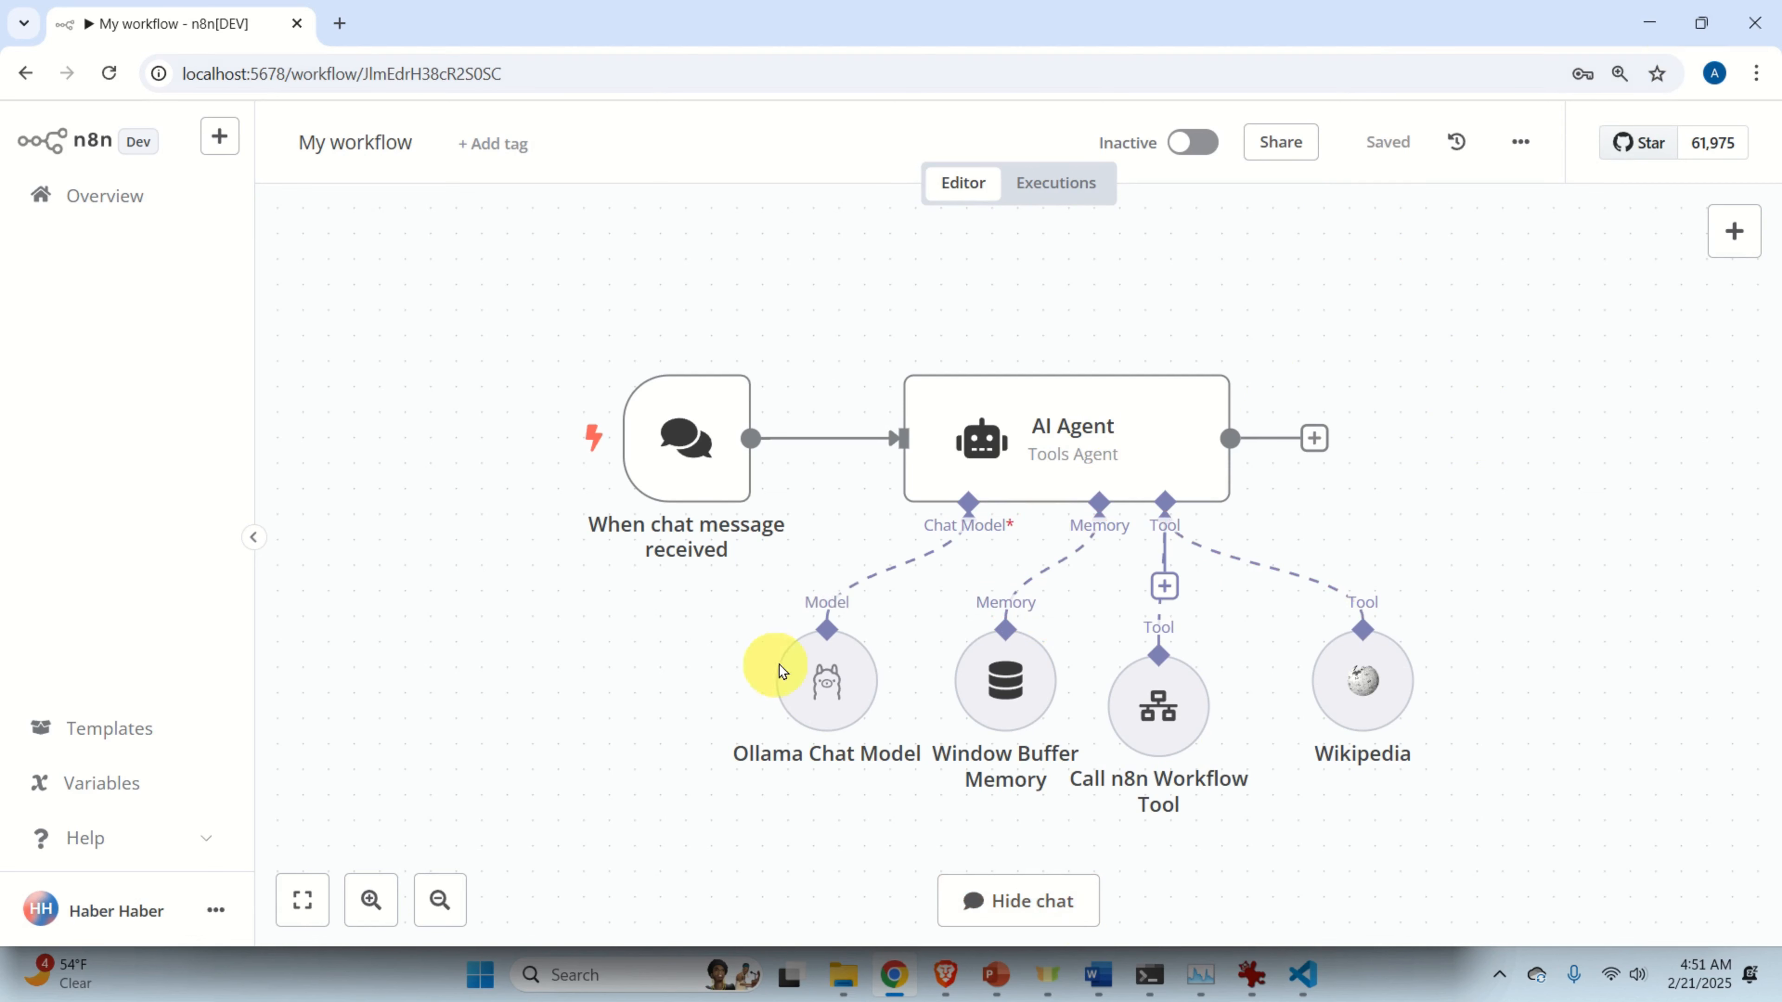
pyautogui.moveTo(1186, 592)
pyautogui.scroll(-1, 1184, 584)
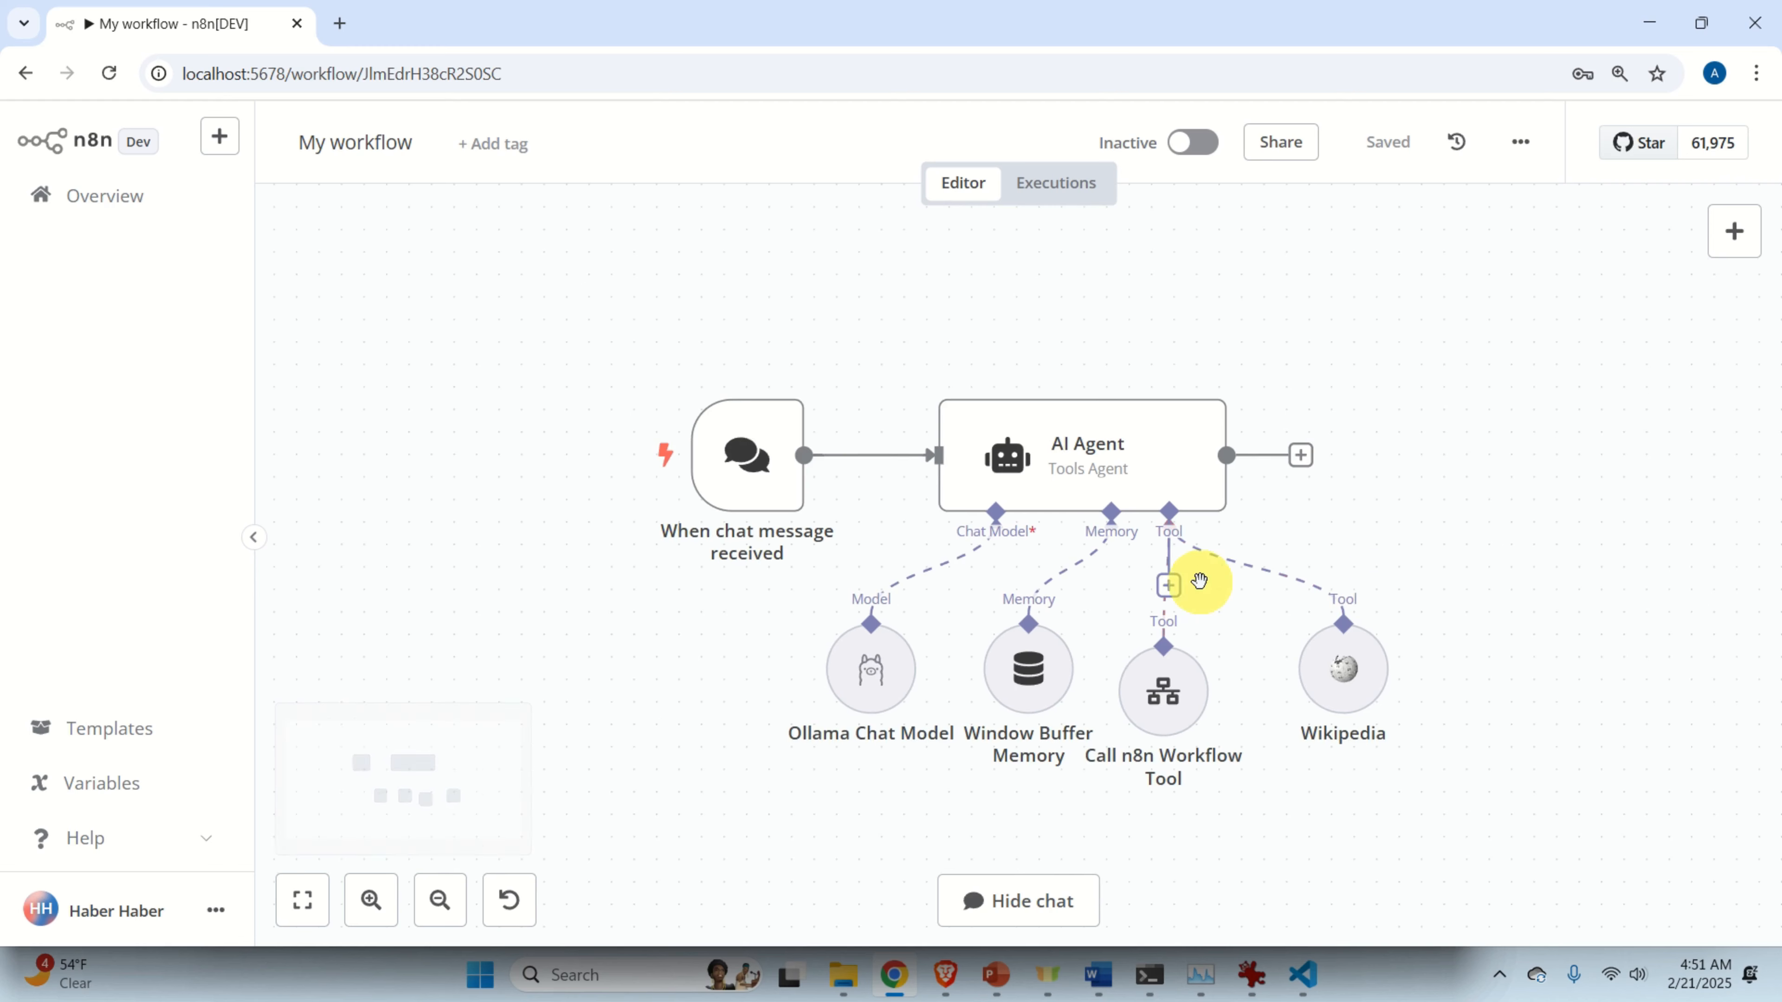
pyautogui.moveTo(1476, 559); pyautogui.dragTo(1440, 504)
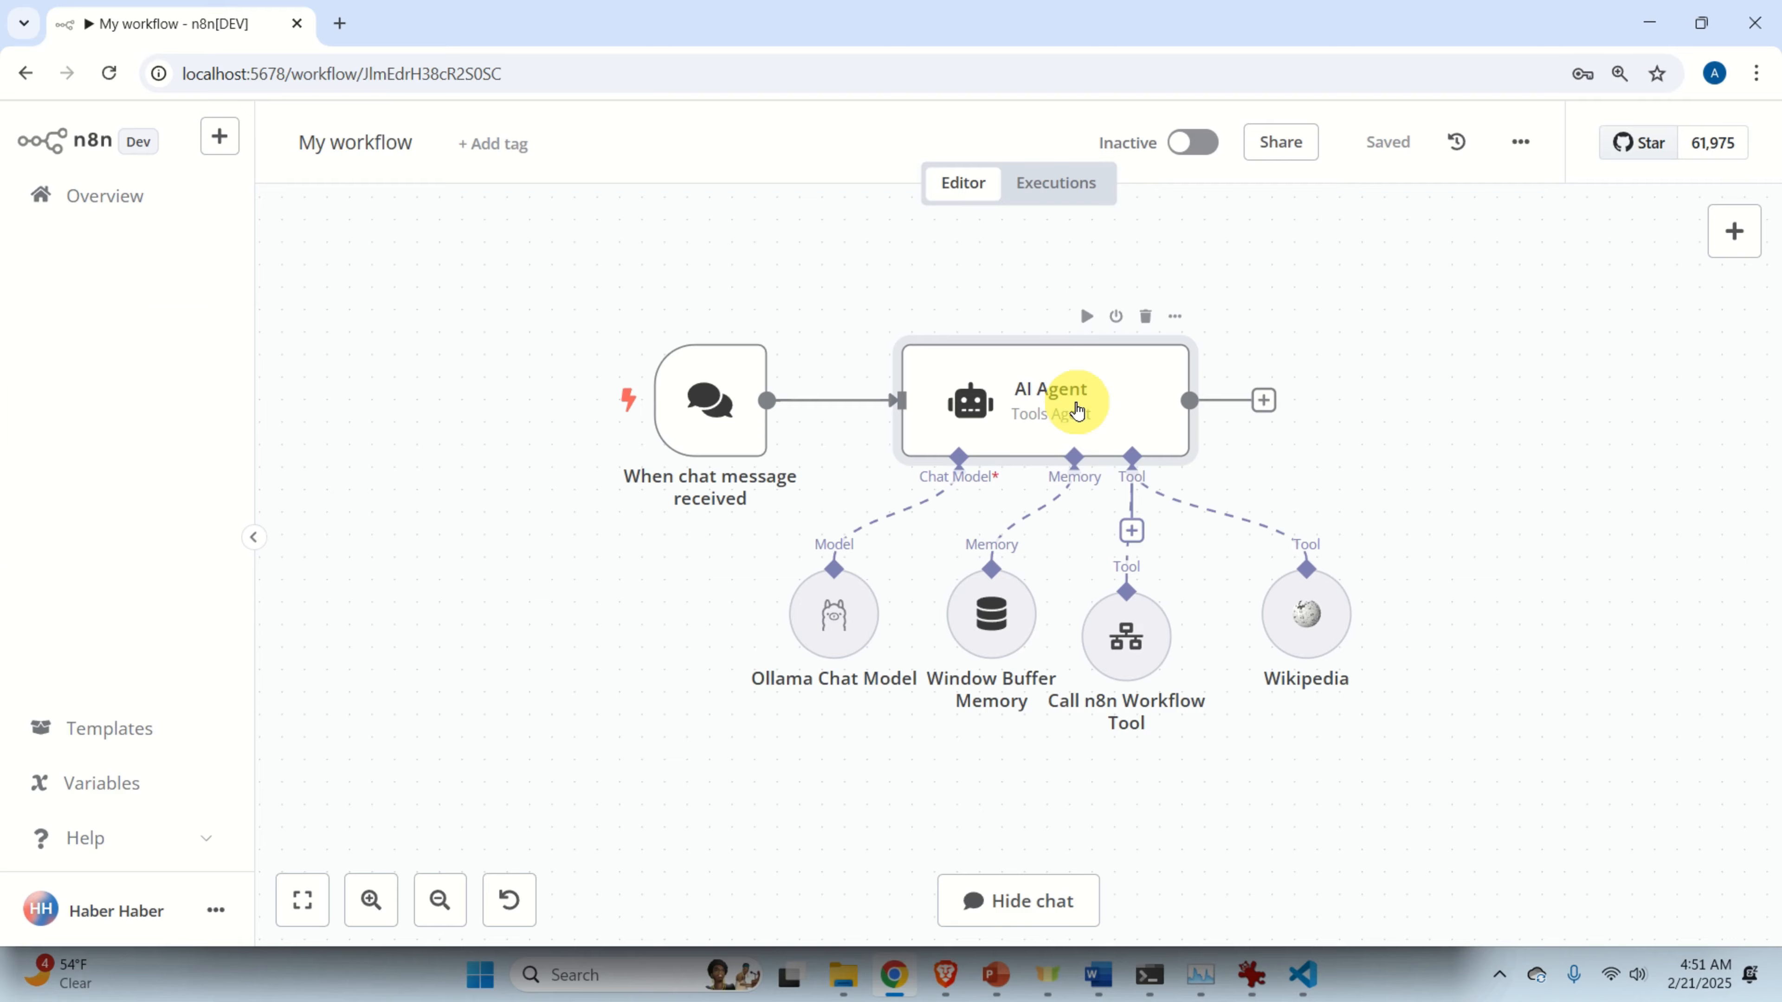
# Add a System Message option reading 'You are a helpful assistant' to the AI Agent.
pyautogui.doubleClick(1078, 411)
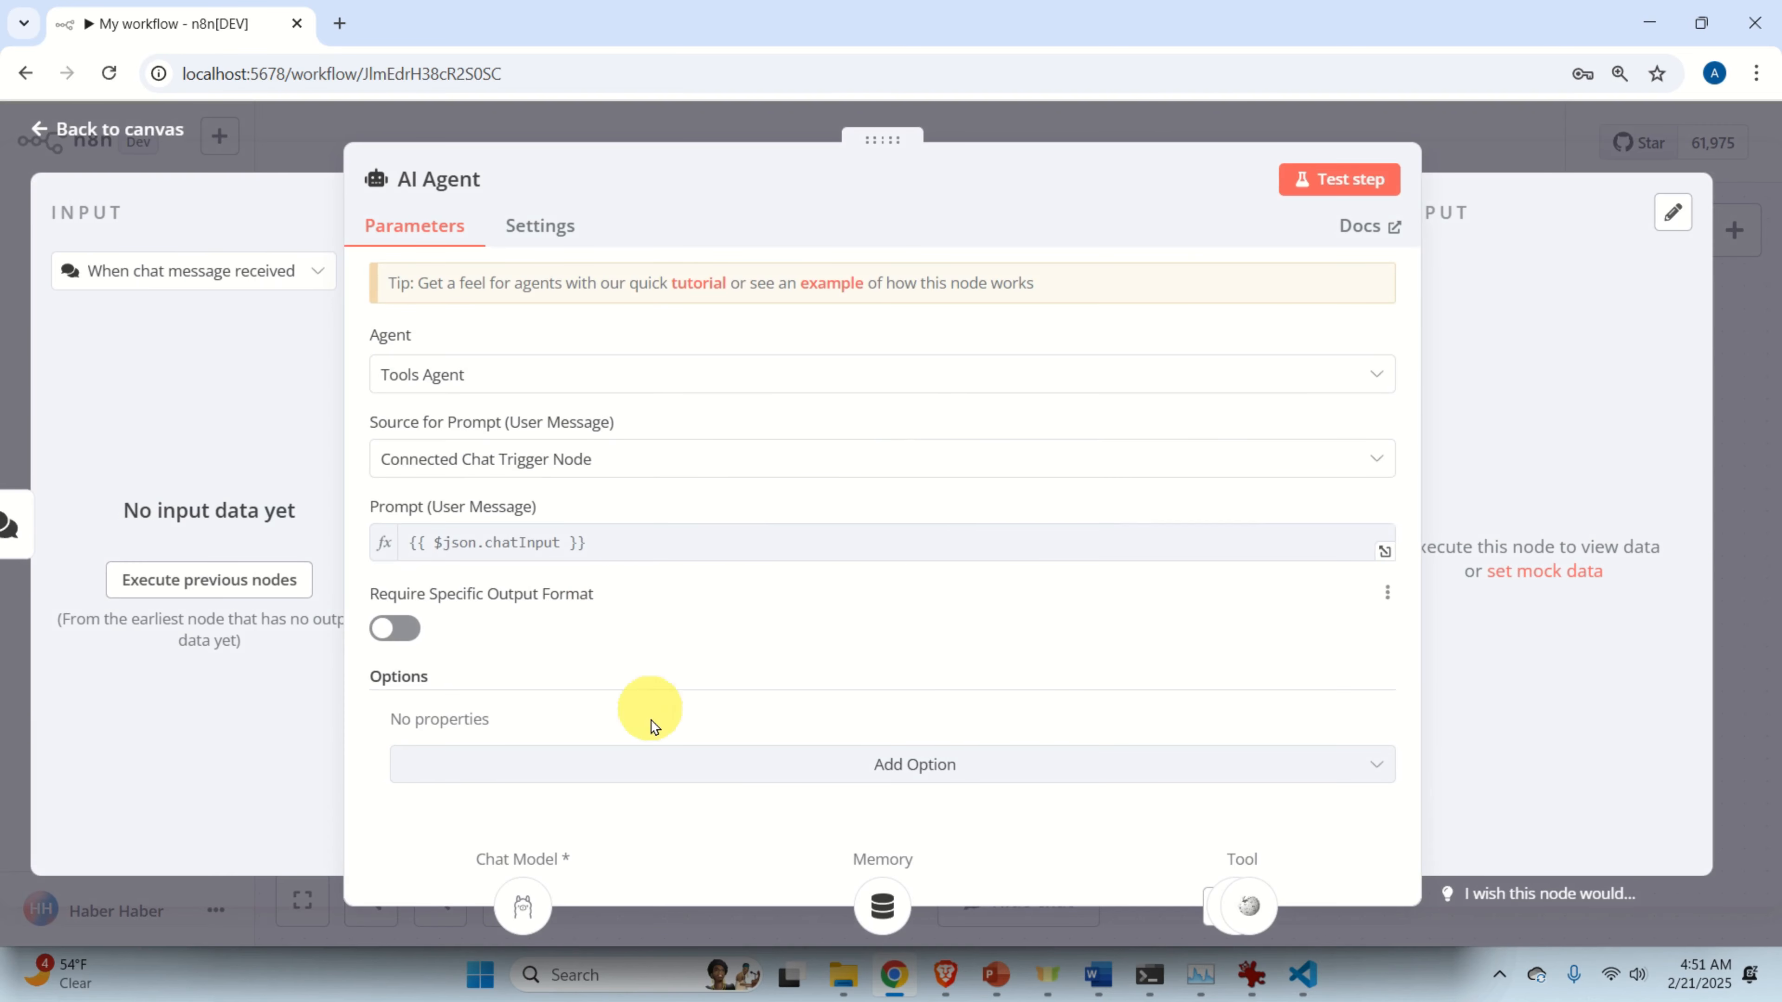
pyautogui.click(880, 772)
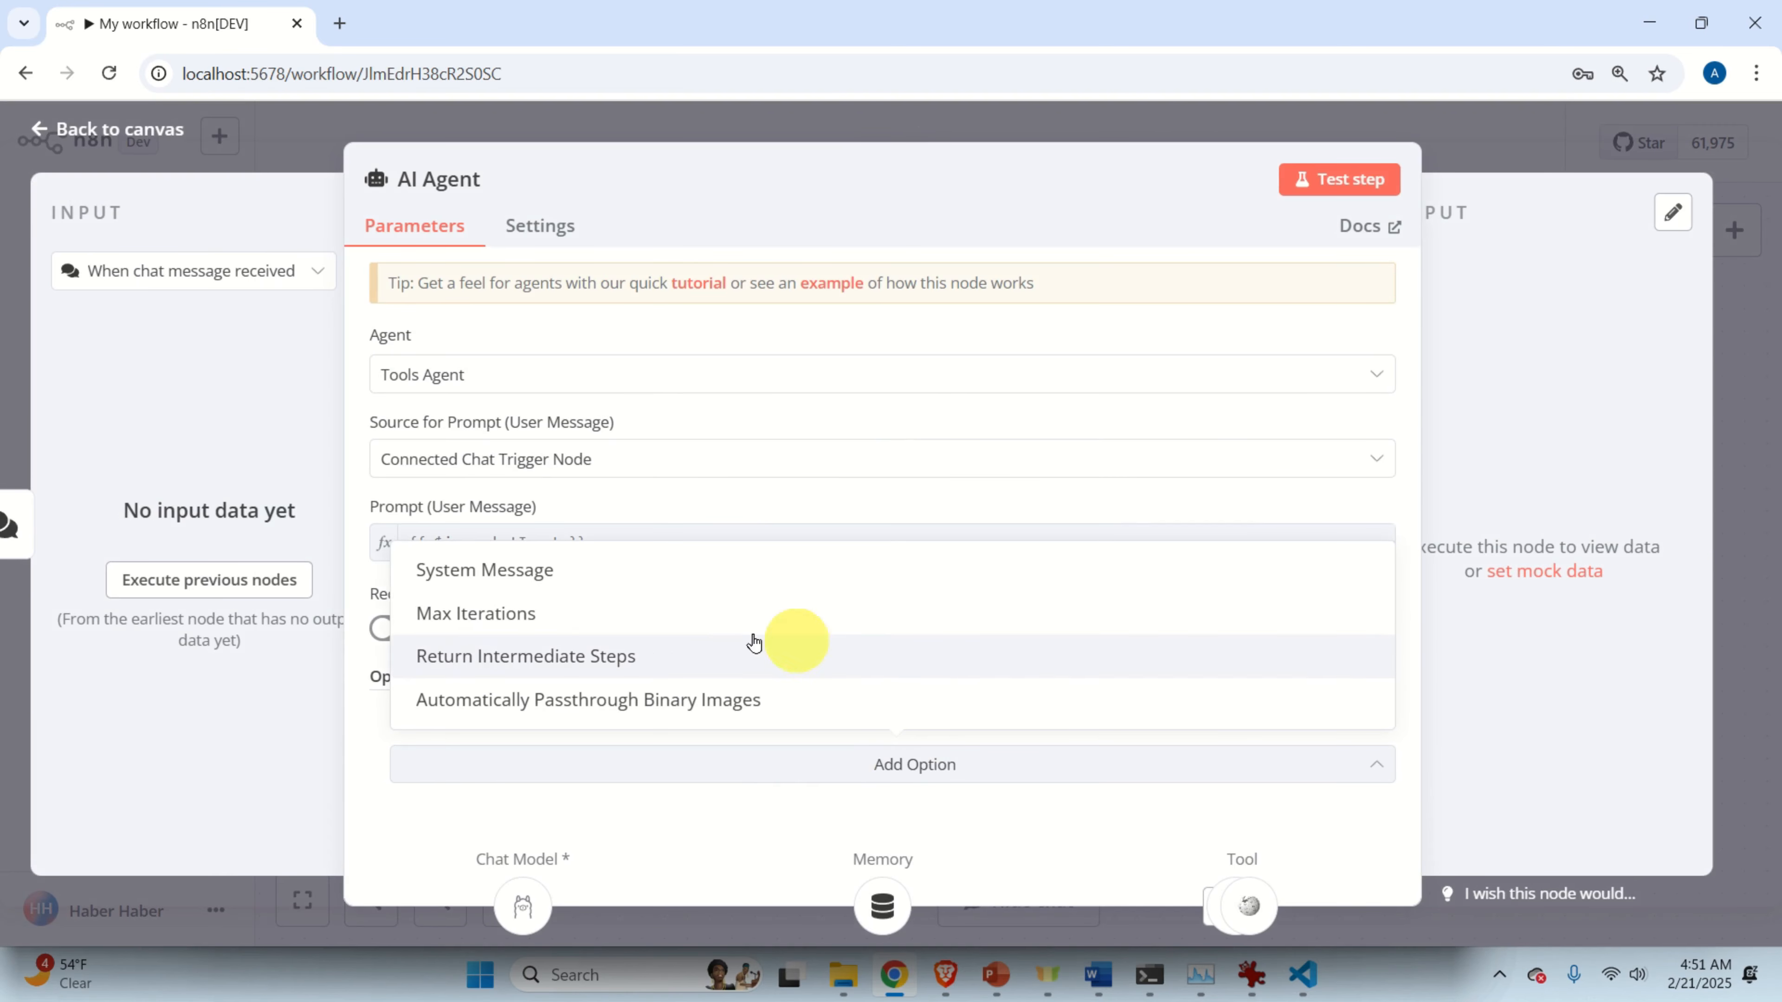
pyautogui.click(640, 589)
pyautogui.scroll(-2, 907, 601)
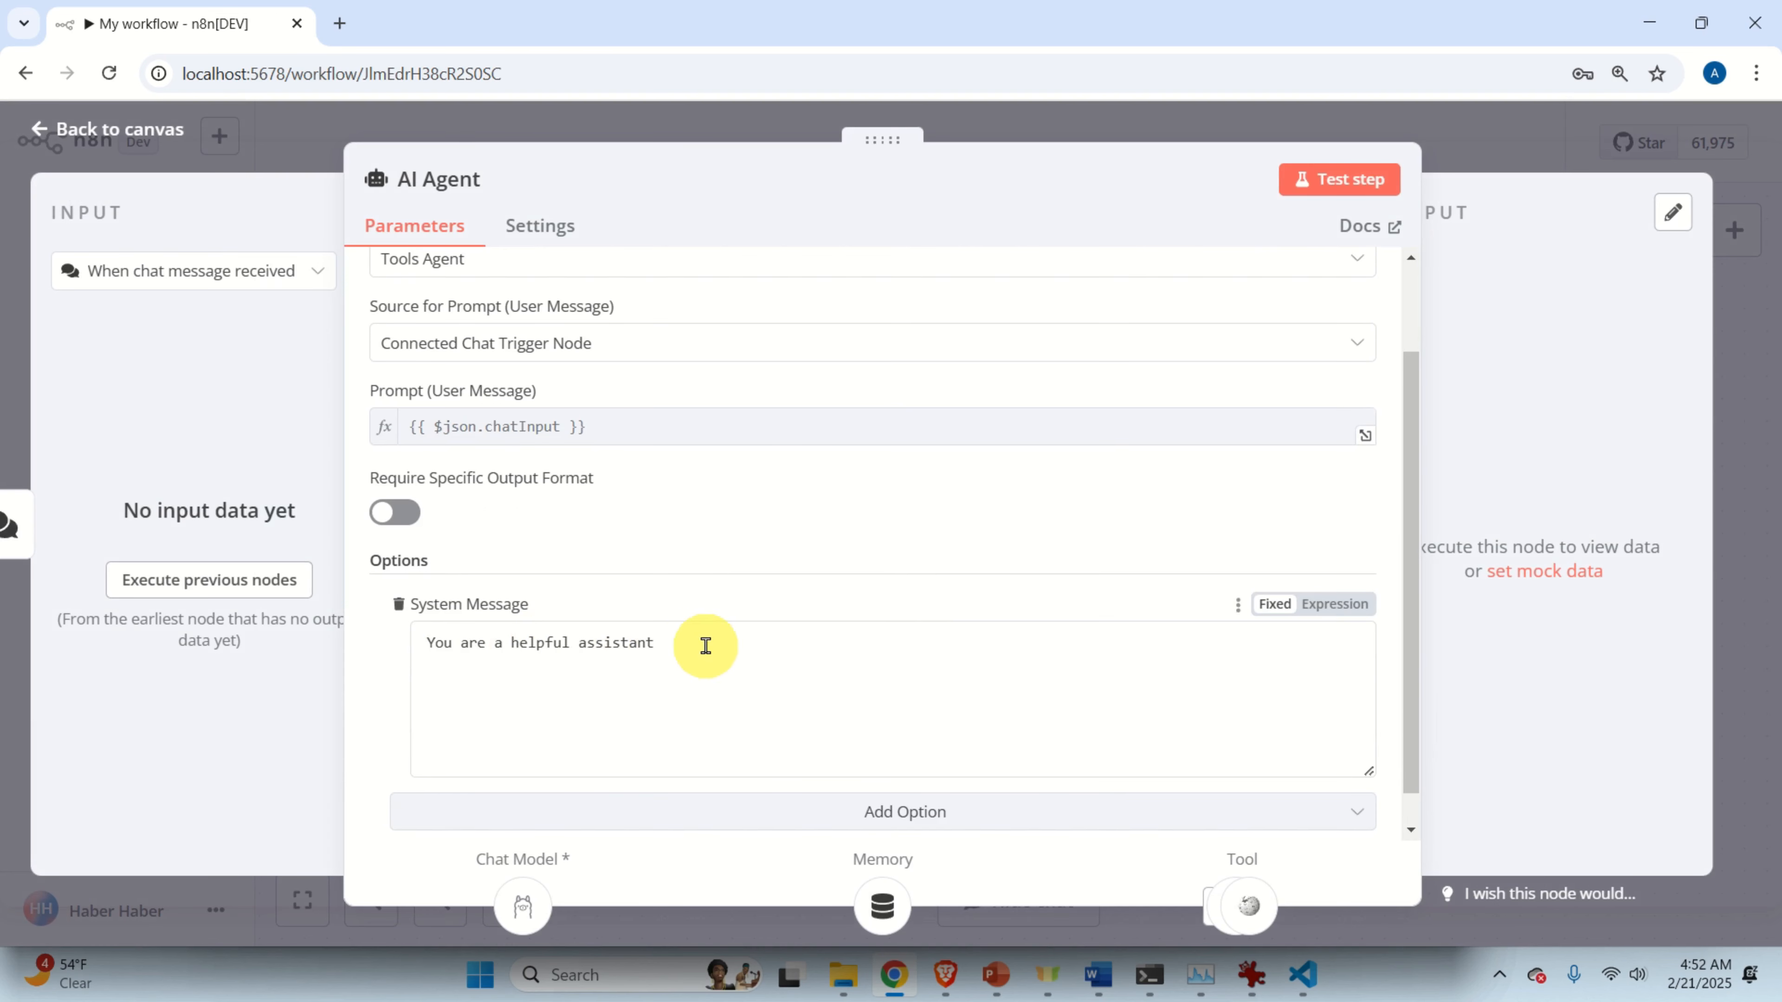
pyautogui.click(1081, 133)
pyautogui.click(1375, 141)
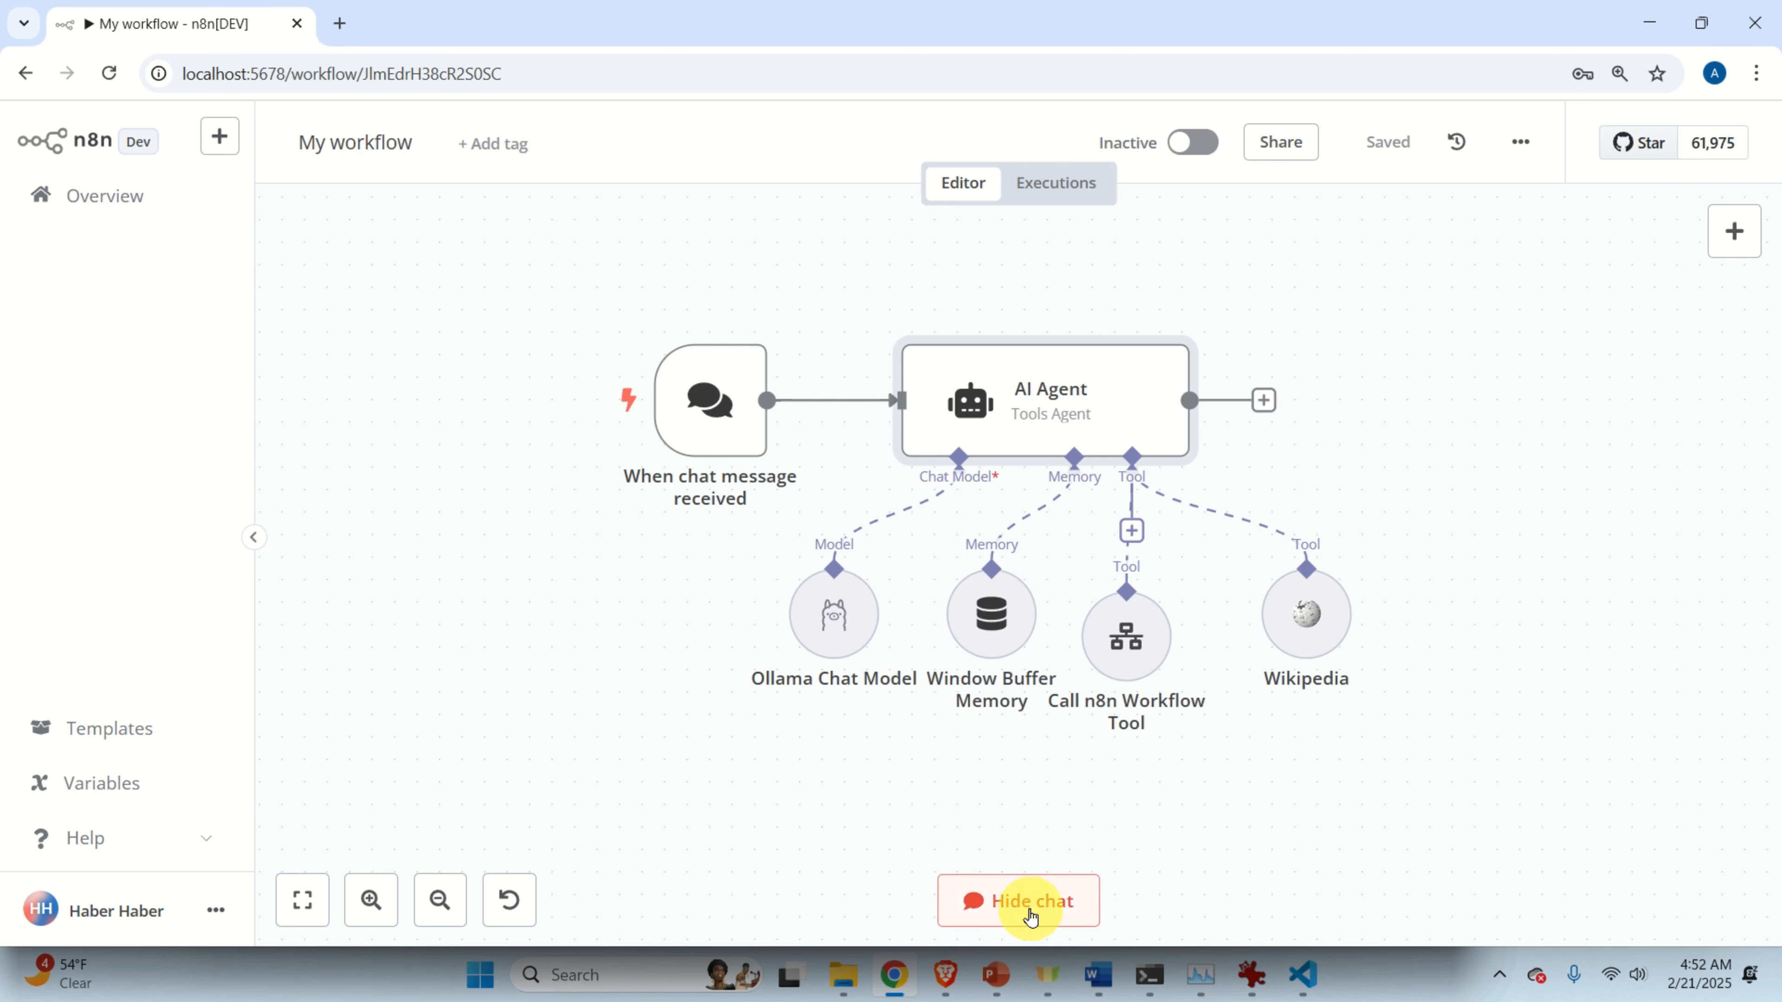
# Send 'Are you working?' in the chat and enlarge the chat and logs area.
pyautogui.click(1029, 912)
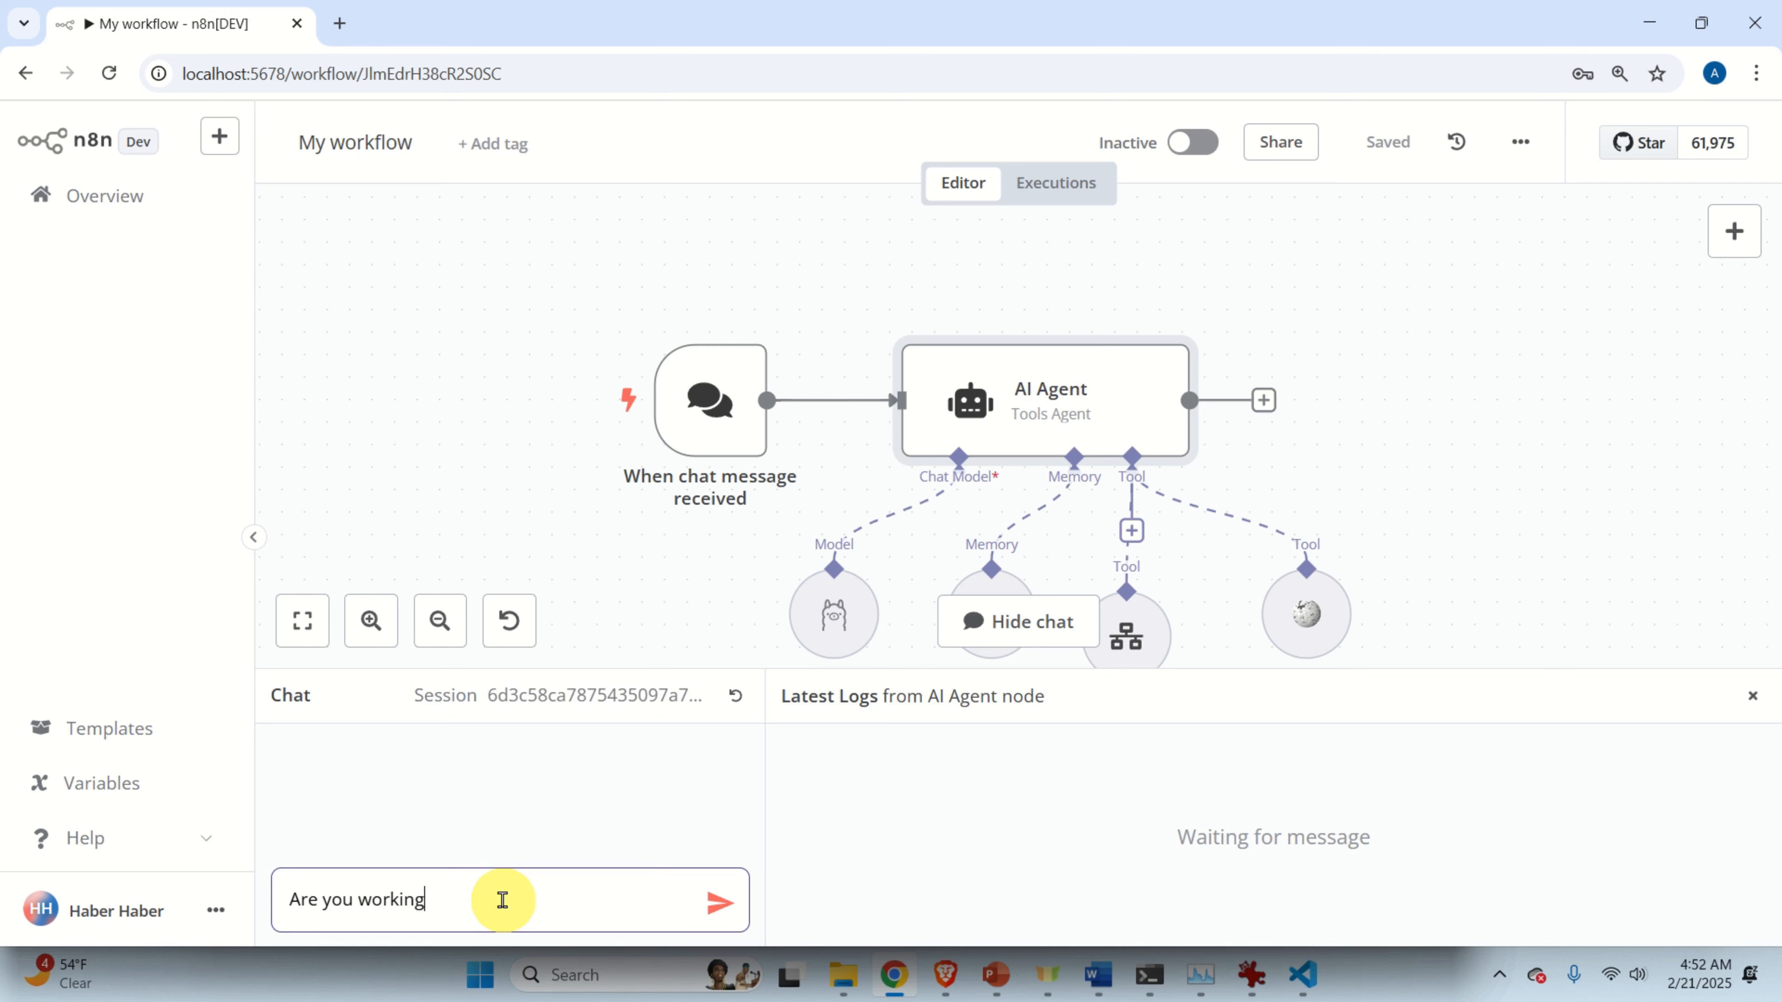
pyautogui.press('Return')
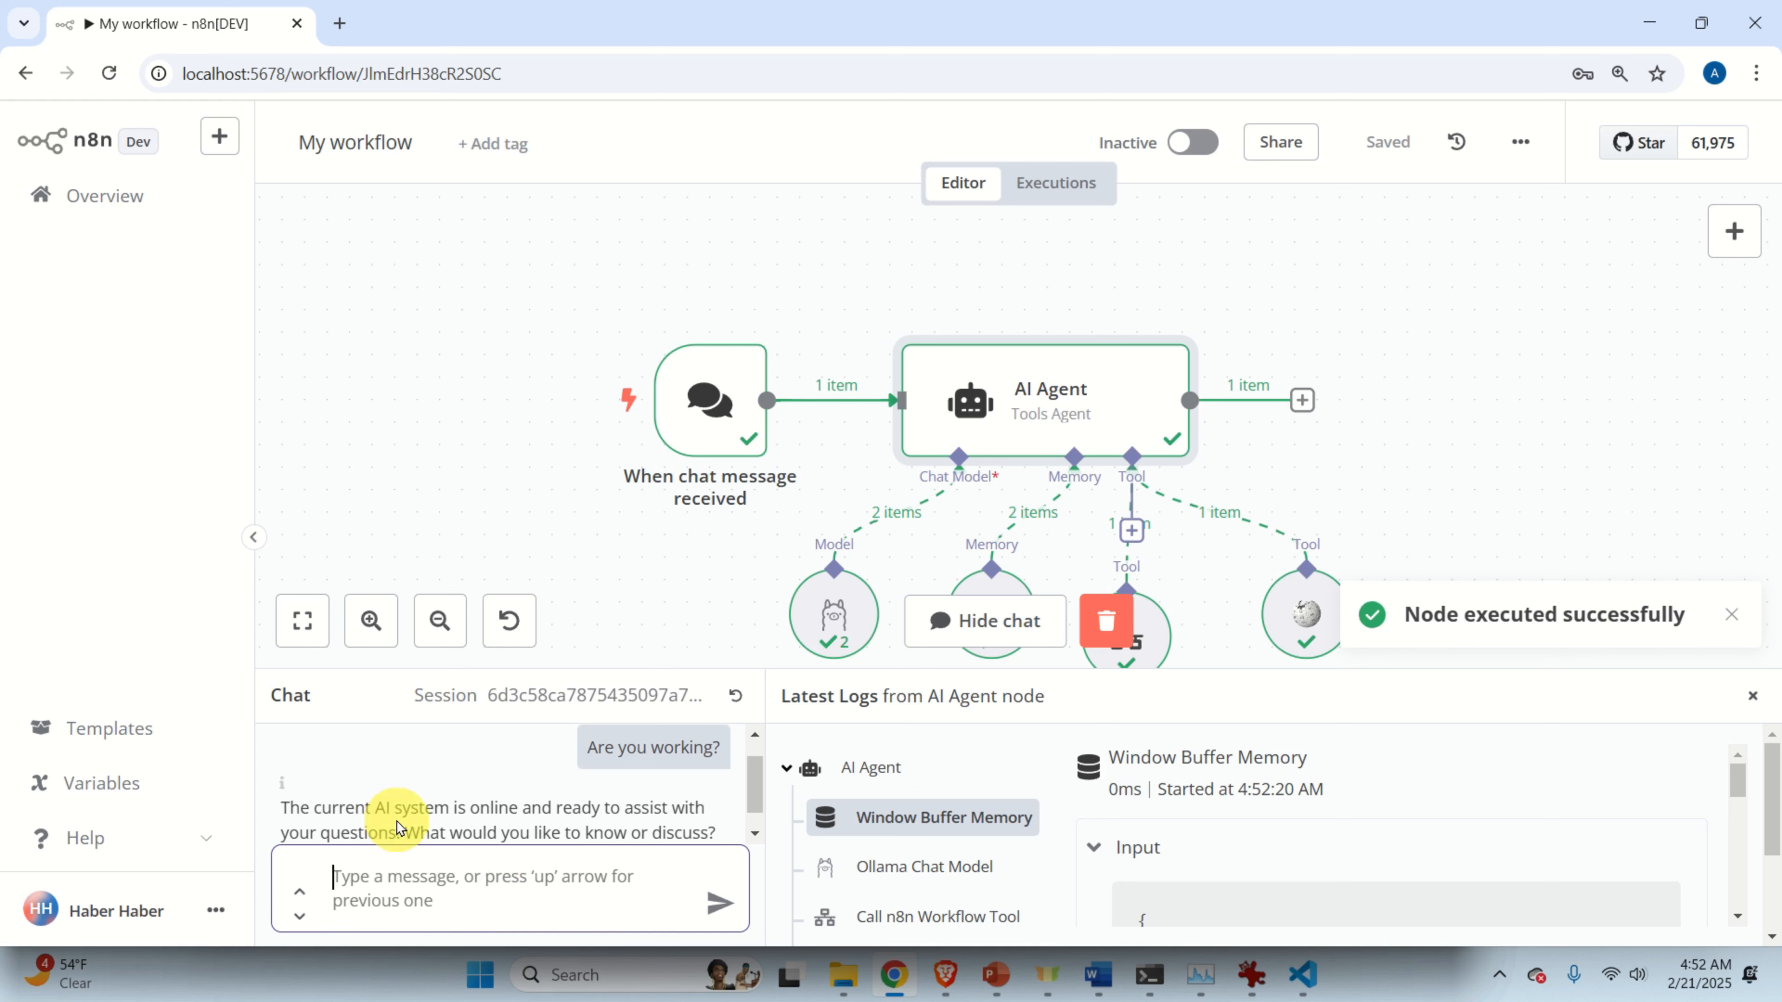
pyautogui.scroll(-1, 372, 790)
pyautogui.moveTo(282, 783); pyautogui.dragTo(723, 830)
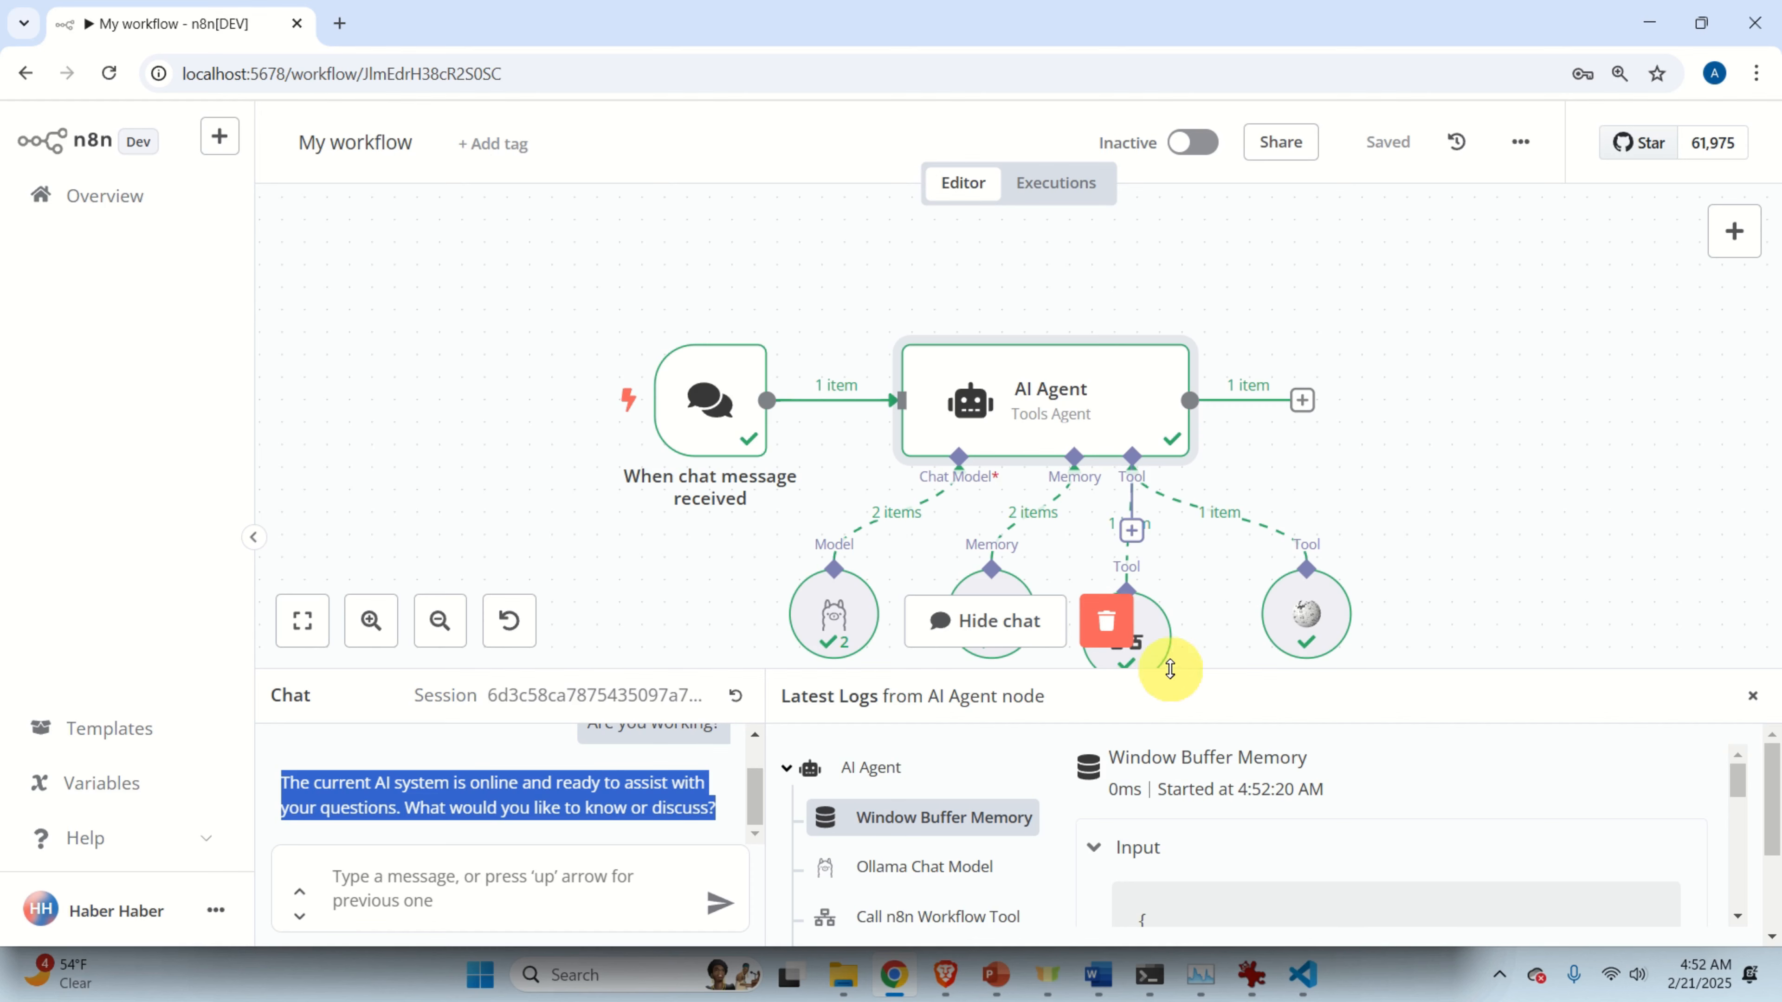
pyautogui.moveTo(1165, 668); pyautogui.dragTo(1169, 267)
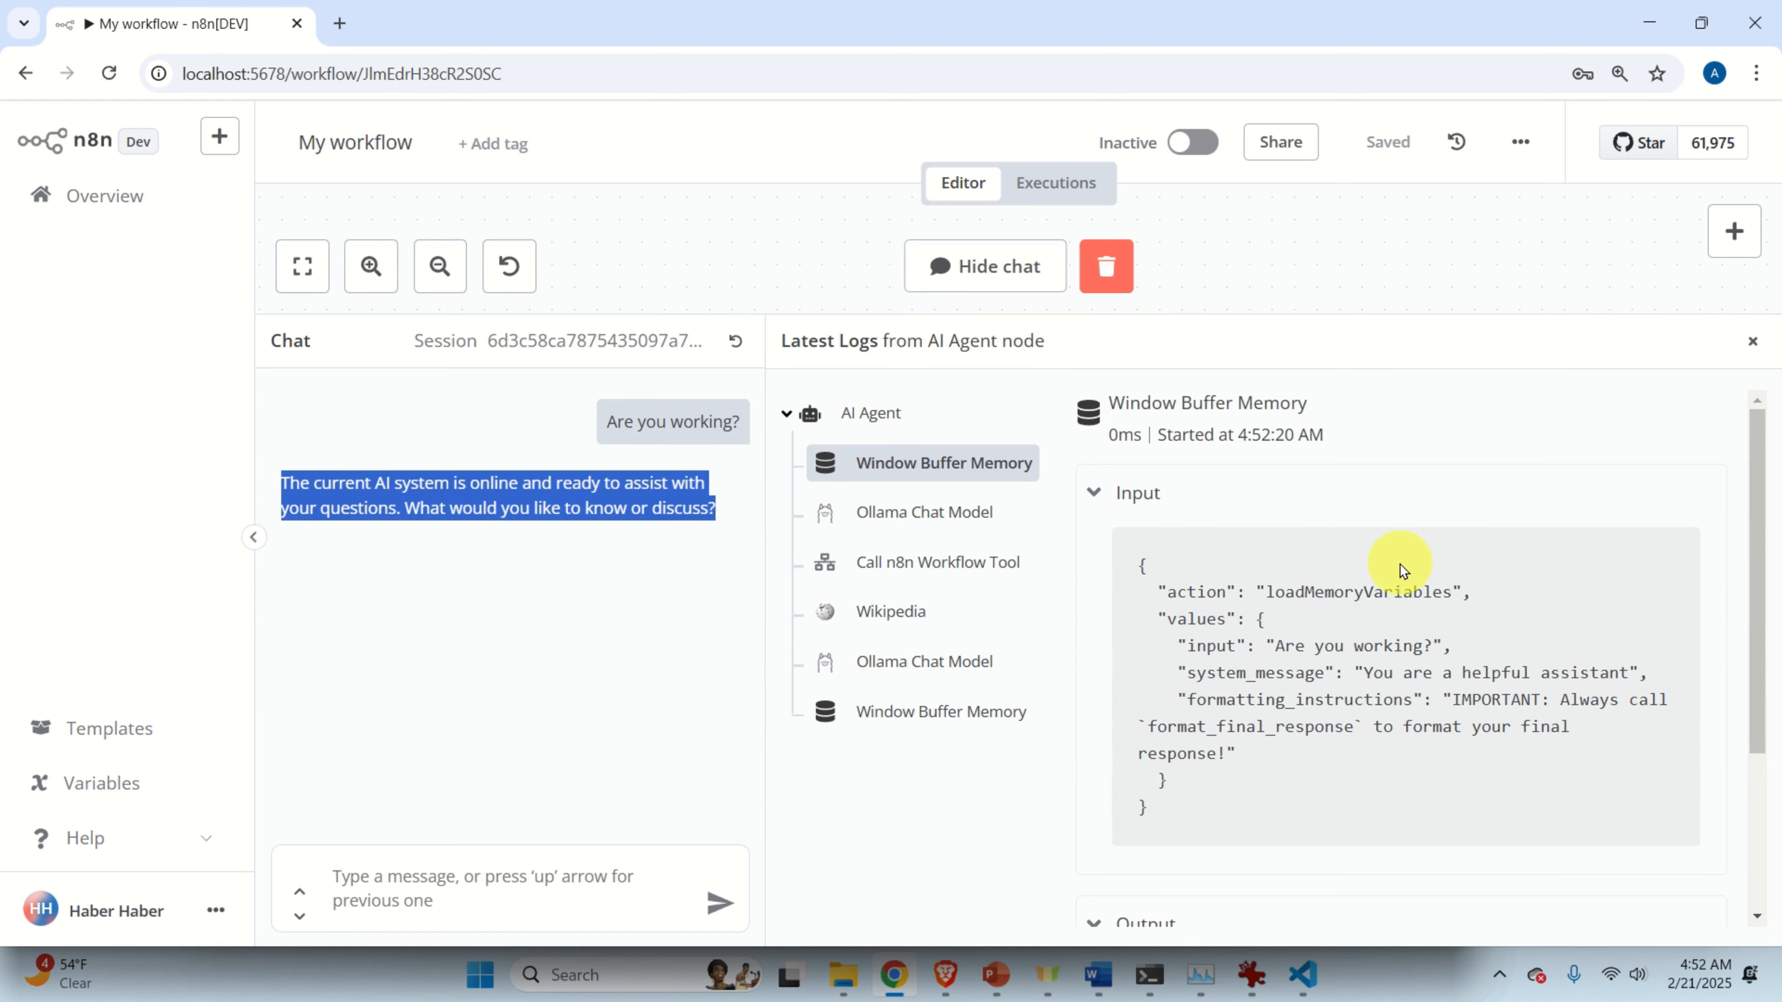
# Inspect the chat model, Weather tool (New York, -5°C) and Wikipedia entries in the logs.
pyautogui.click(912, 514)
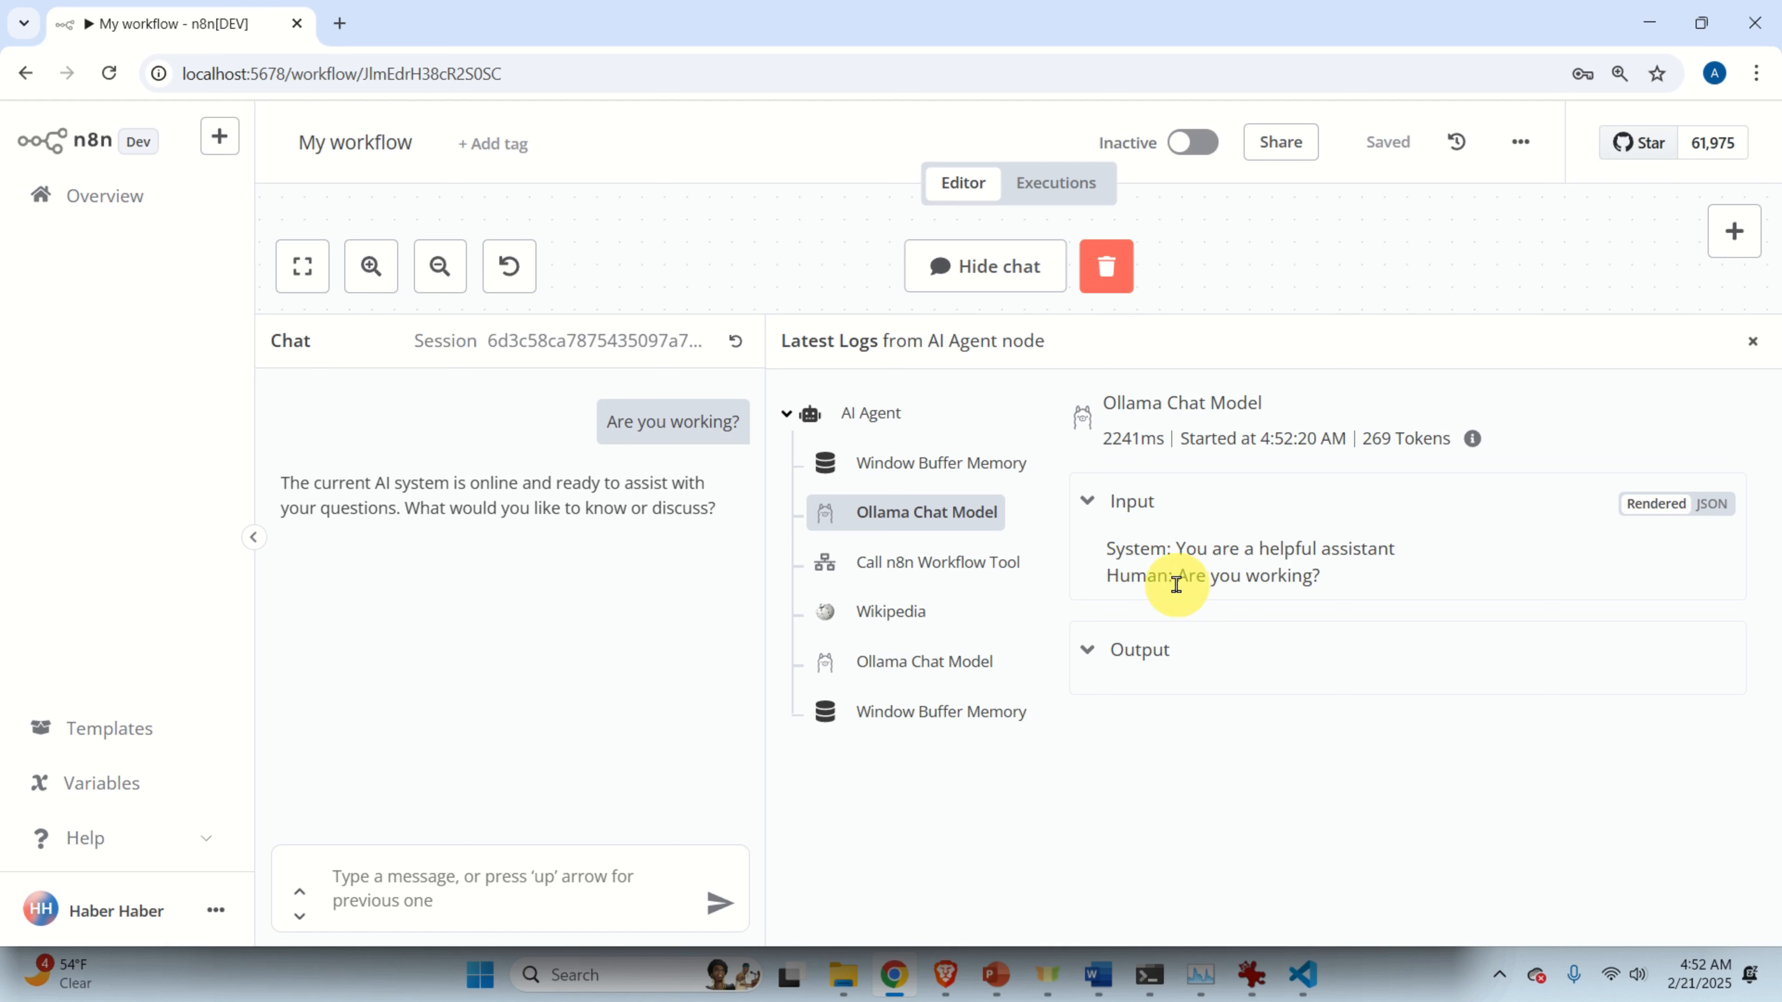
pyautogui.moveTo(1176, 576); pyautogui.dragTo(1322, 576)
pyautogui.click(955, 582)
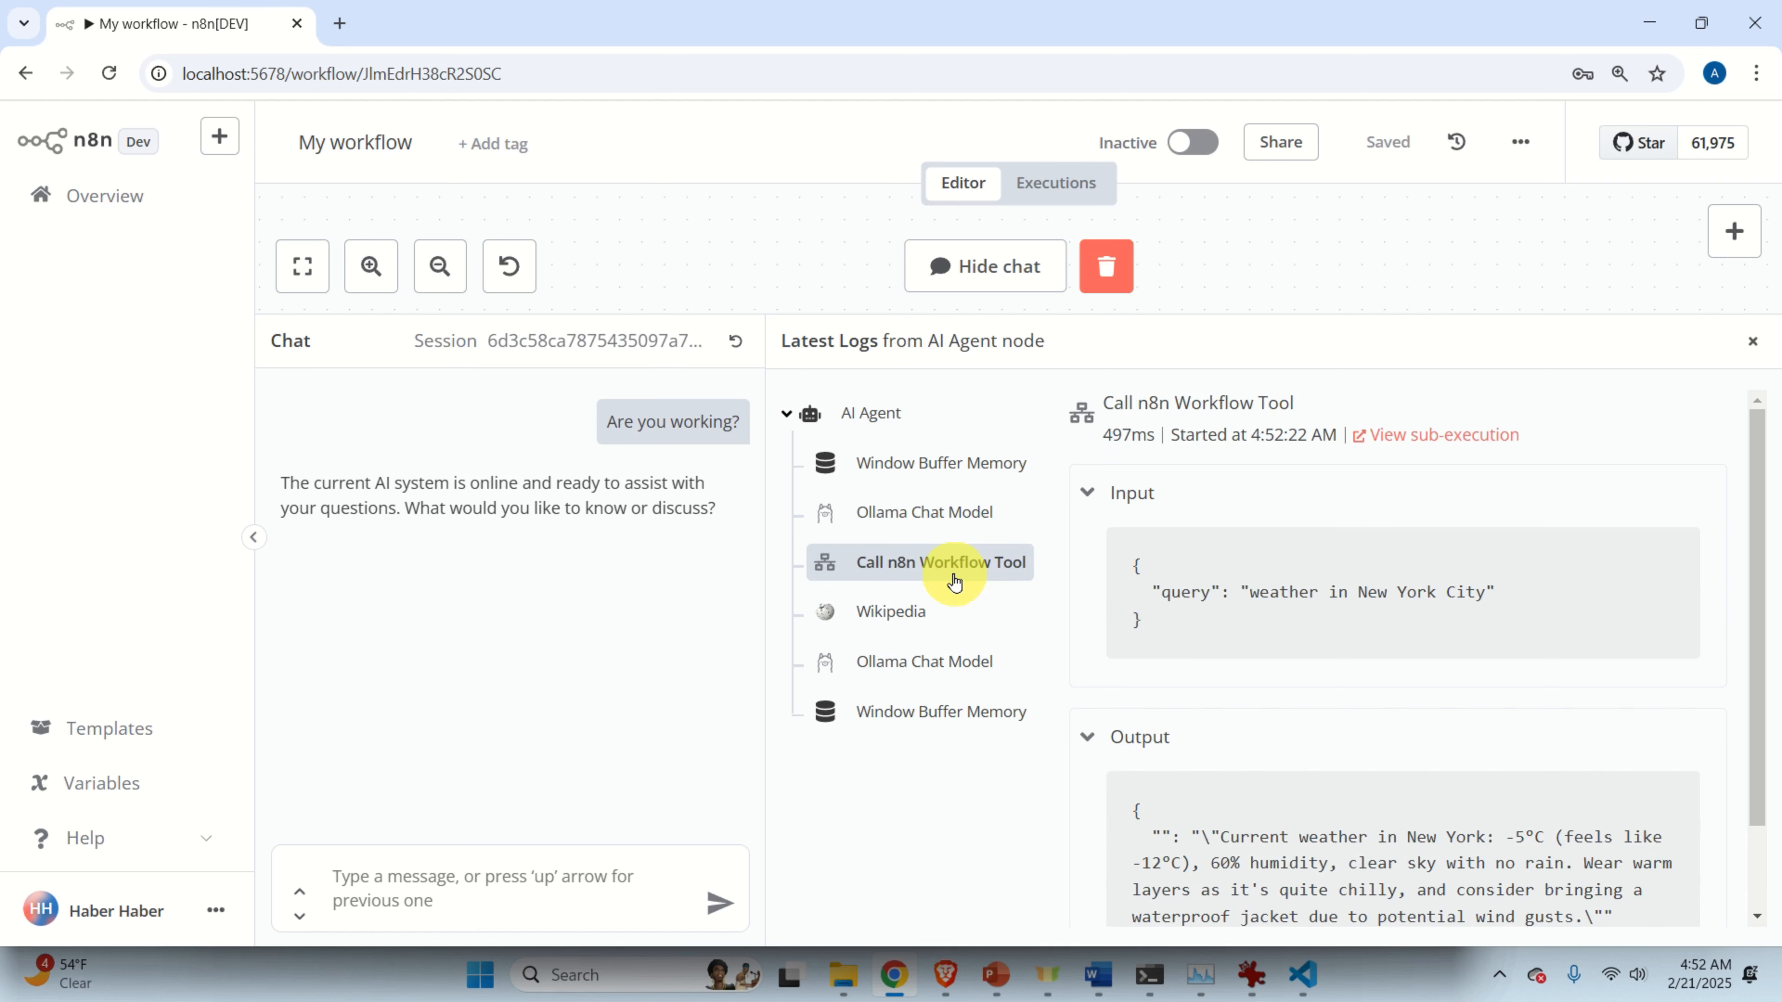
pyautogui.scroll(-1, 1193, 581)
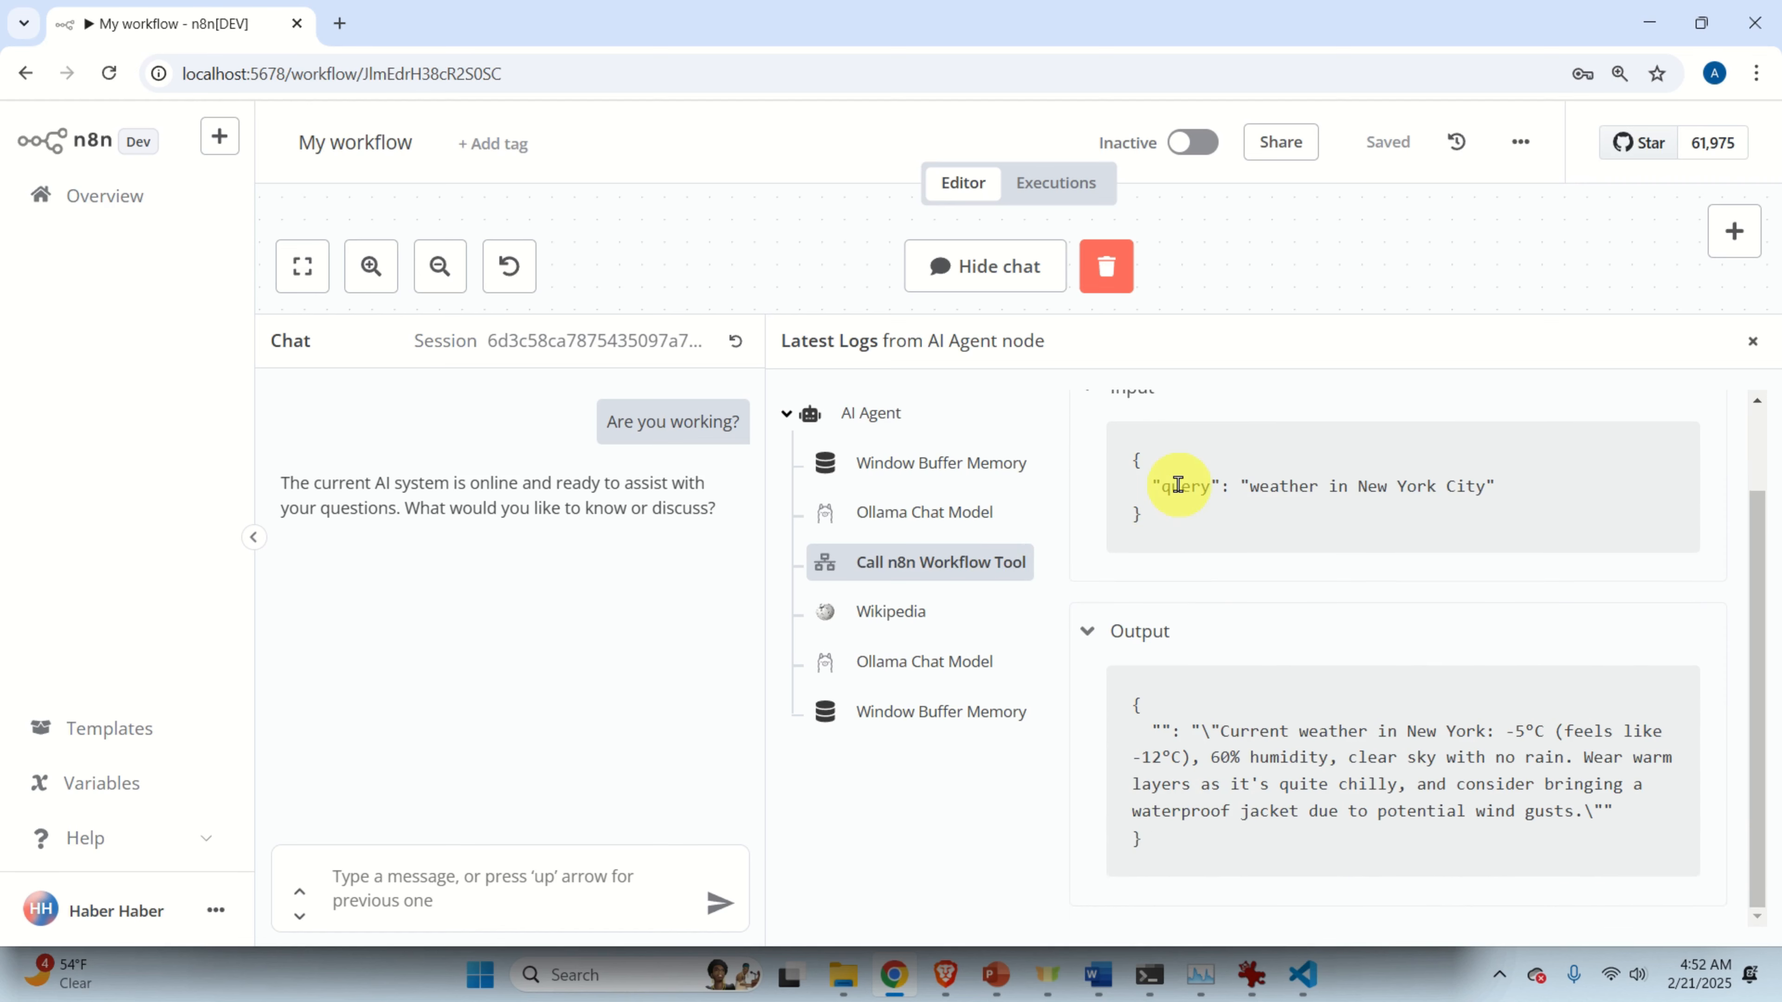
pyautogui.tripleClick(1288, 491)
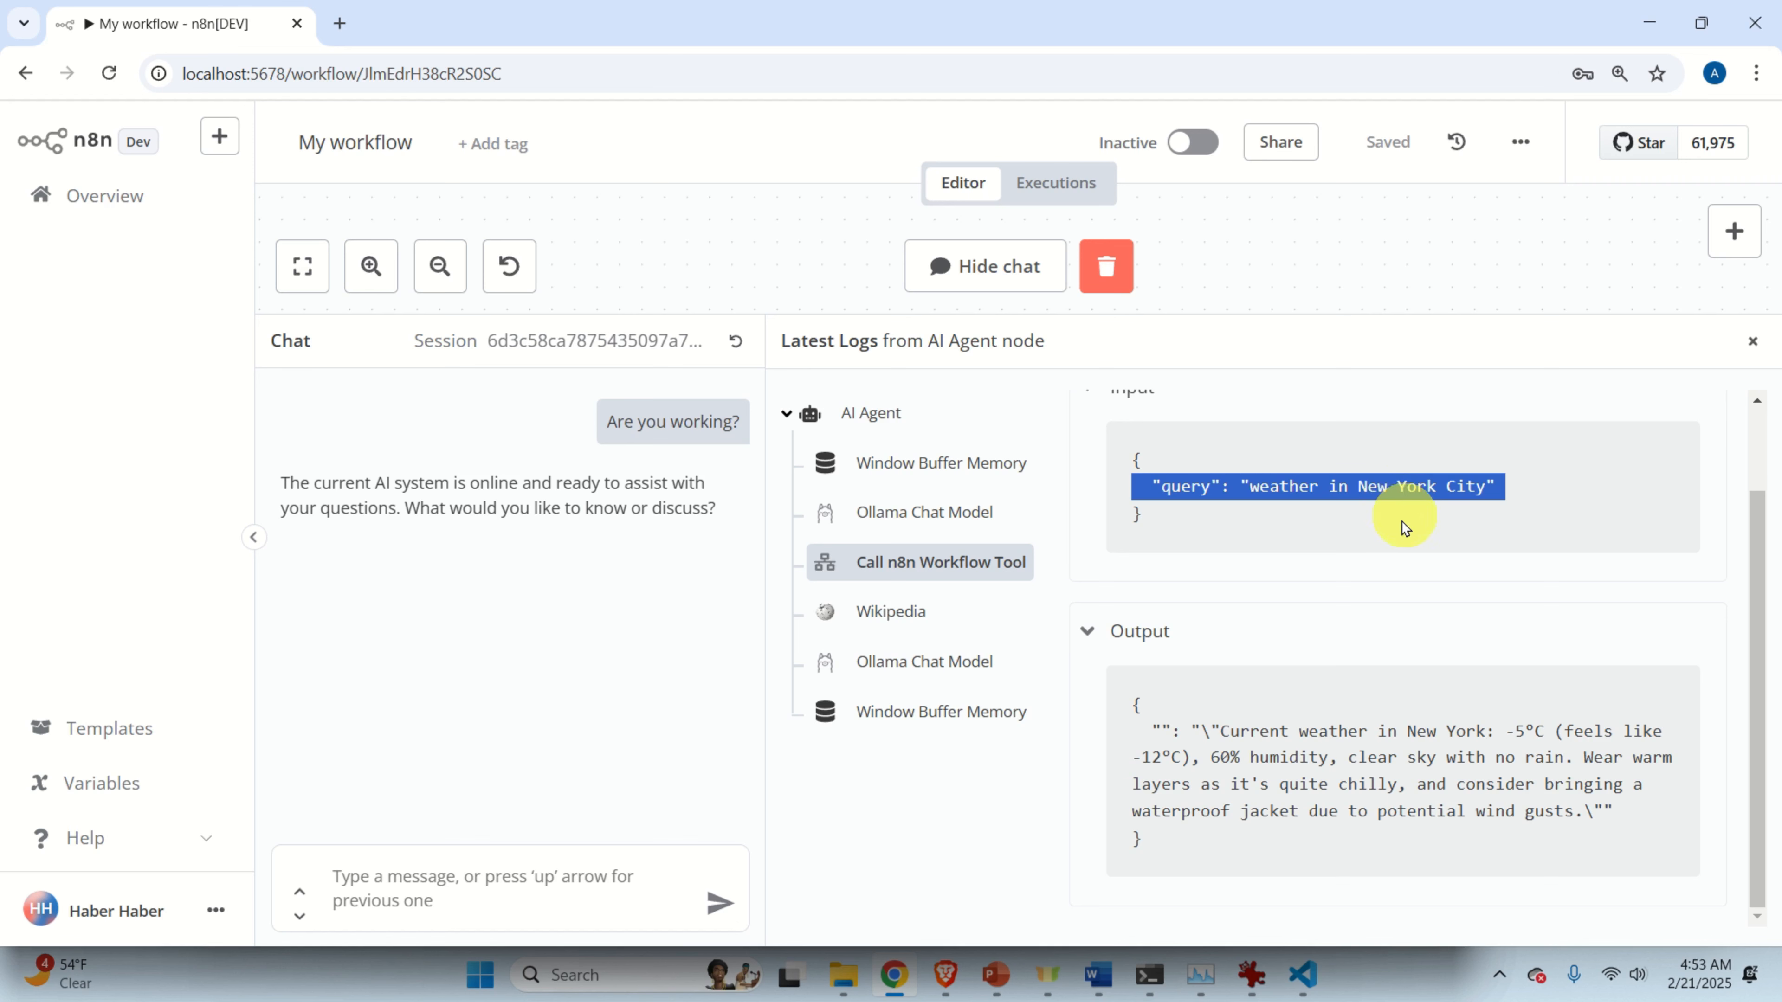
pyautogui.click(925, 619)
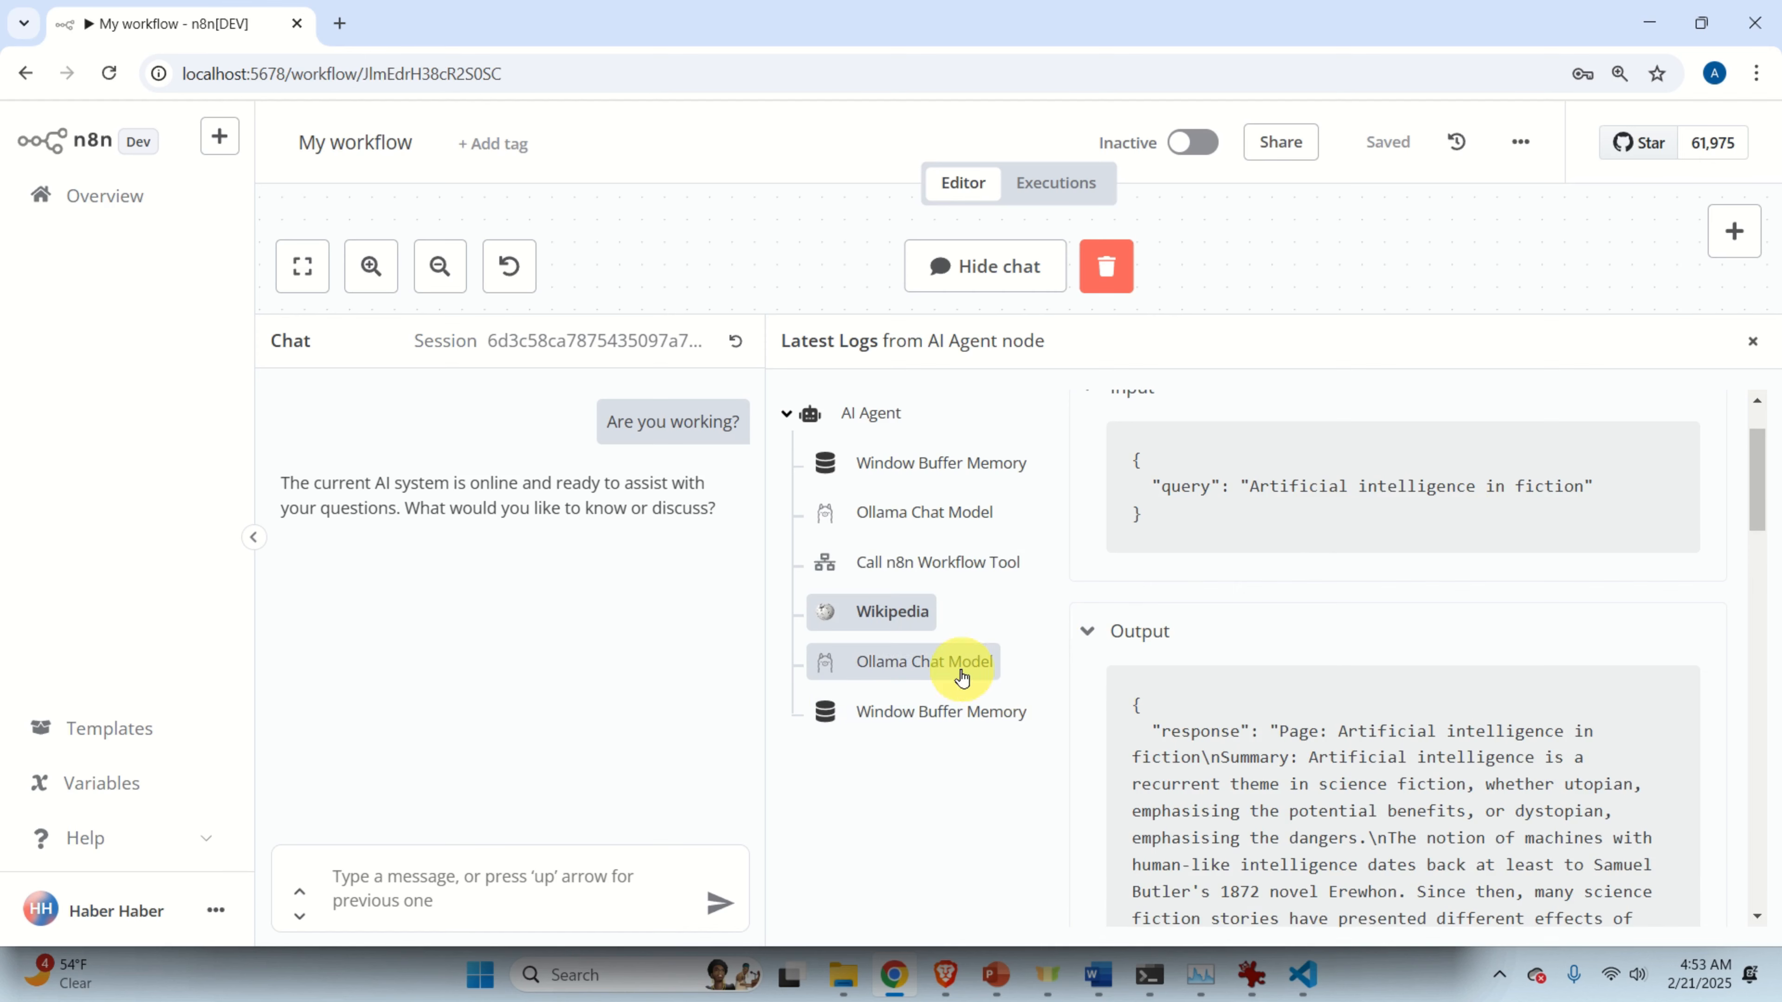
pyautogui.click(959, 674)
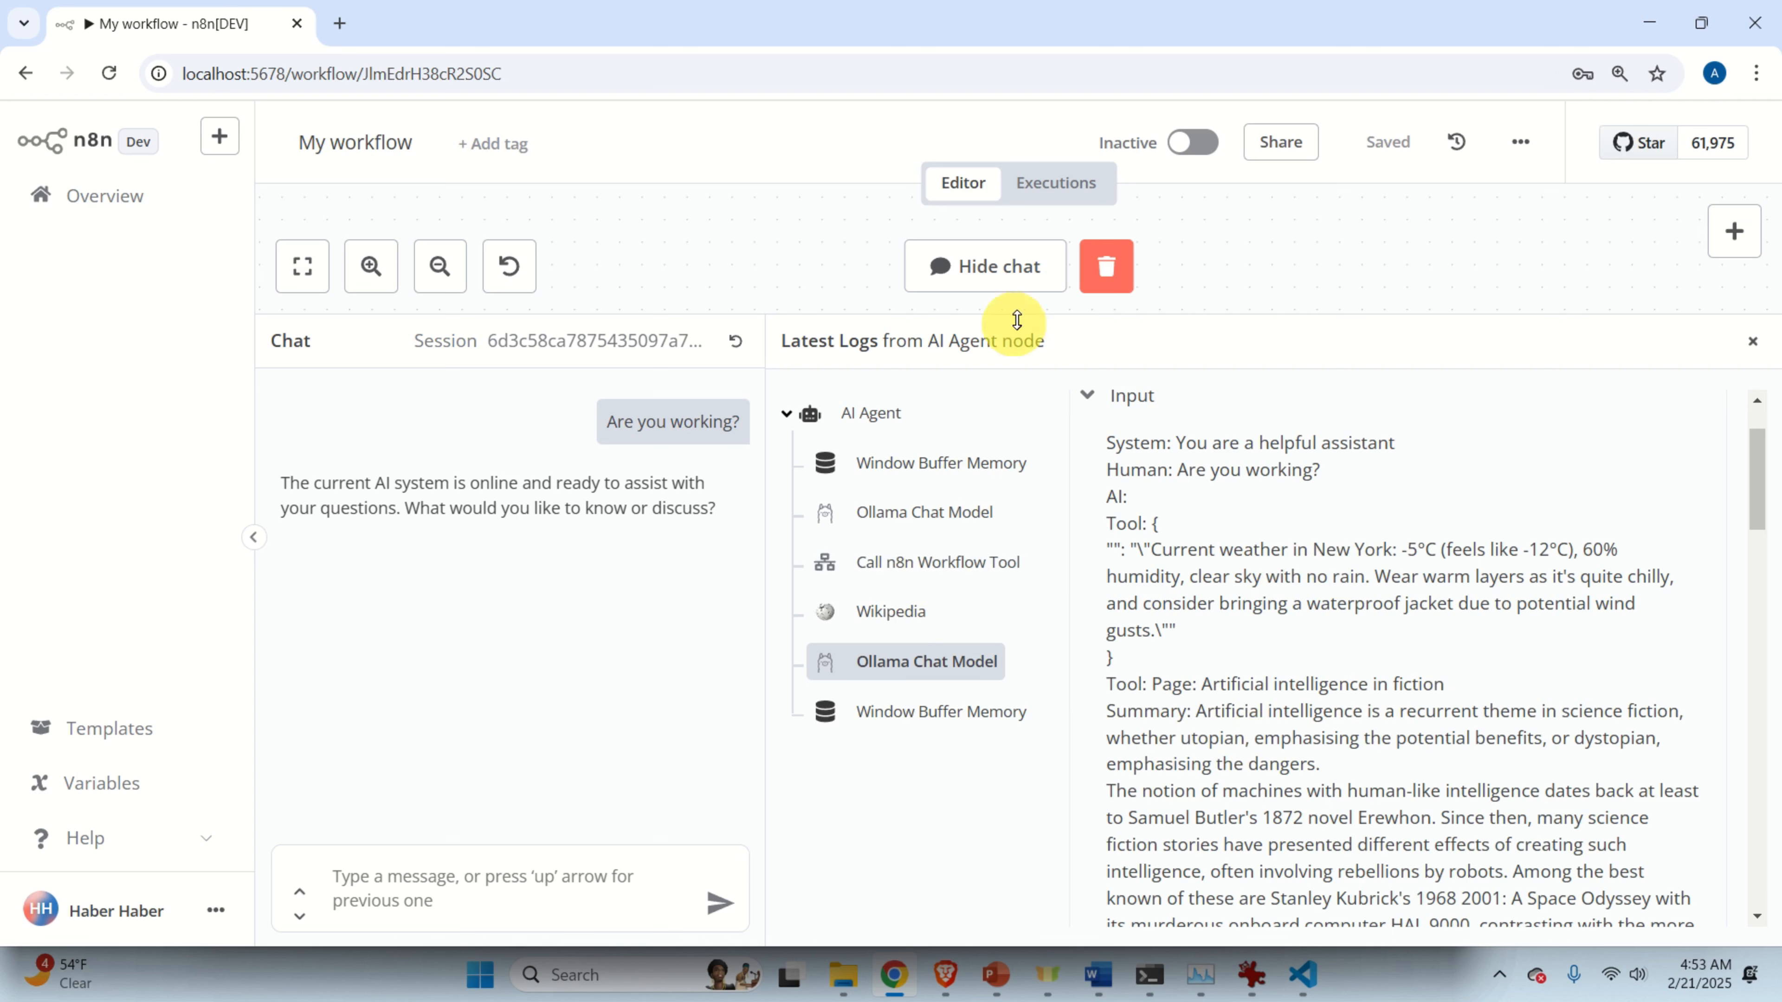
pyautogui.moveTo(1165, 318); pyautogui.dragTo(1245, 461)
pyautogui.click(459, 879)
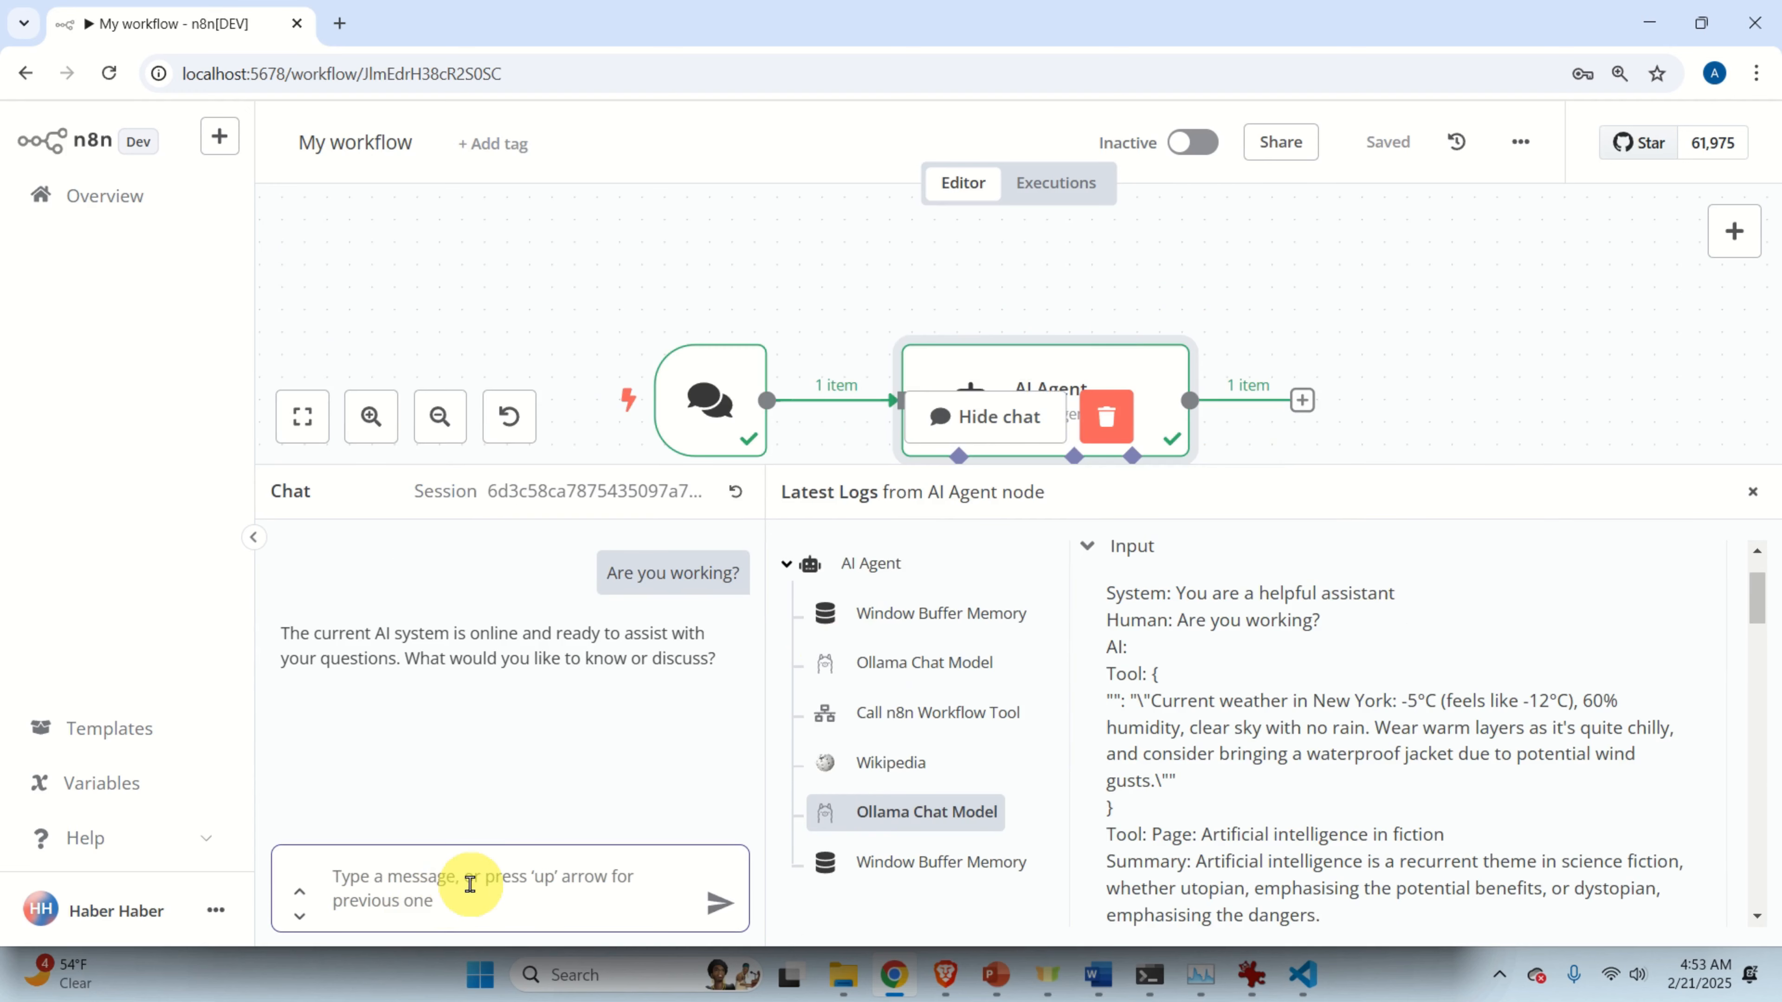
# Ask 'What is the weather Los Angeles?' and highlight the agent's mostly clear, -5.16°C reply.
pyautogui.write('What is the weather Los An')
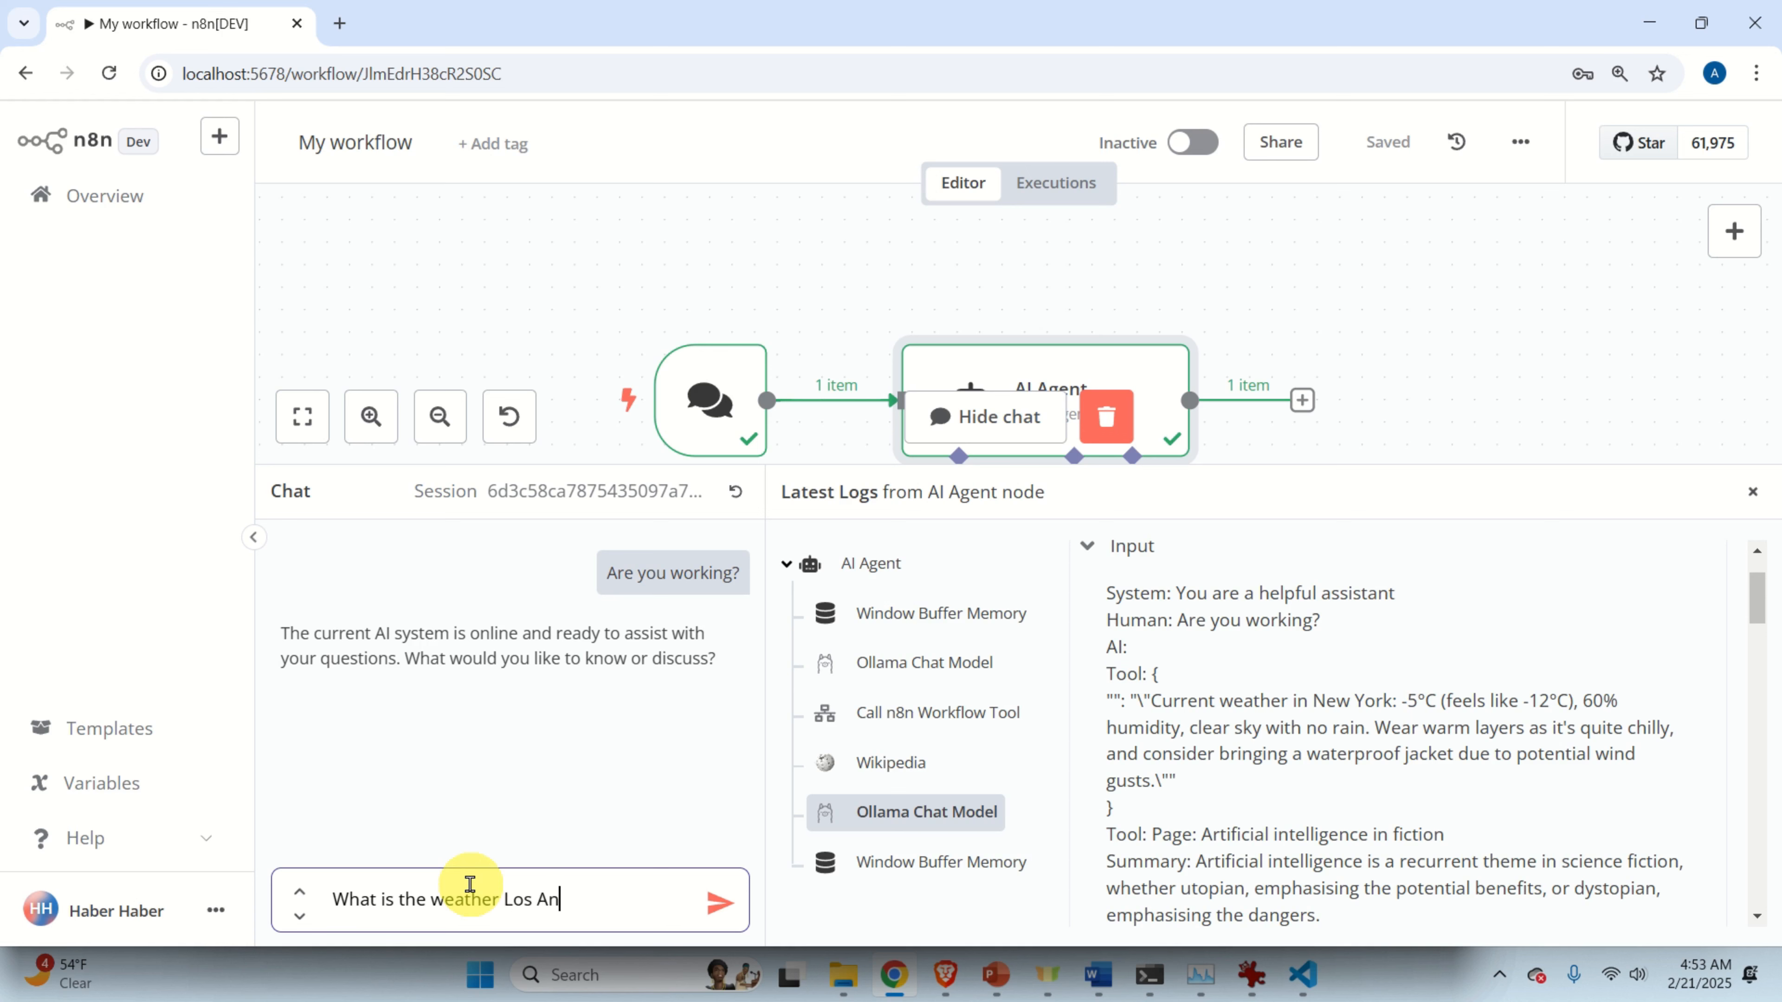
pyautogui.press('Return')
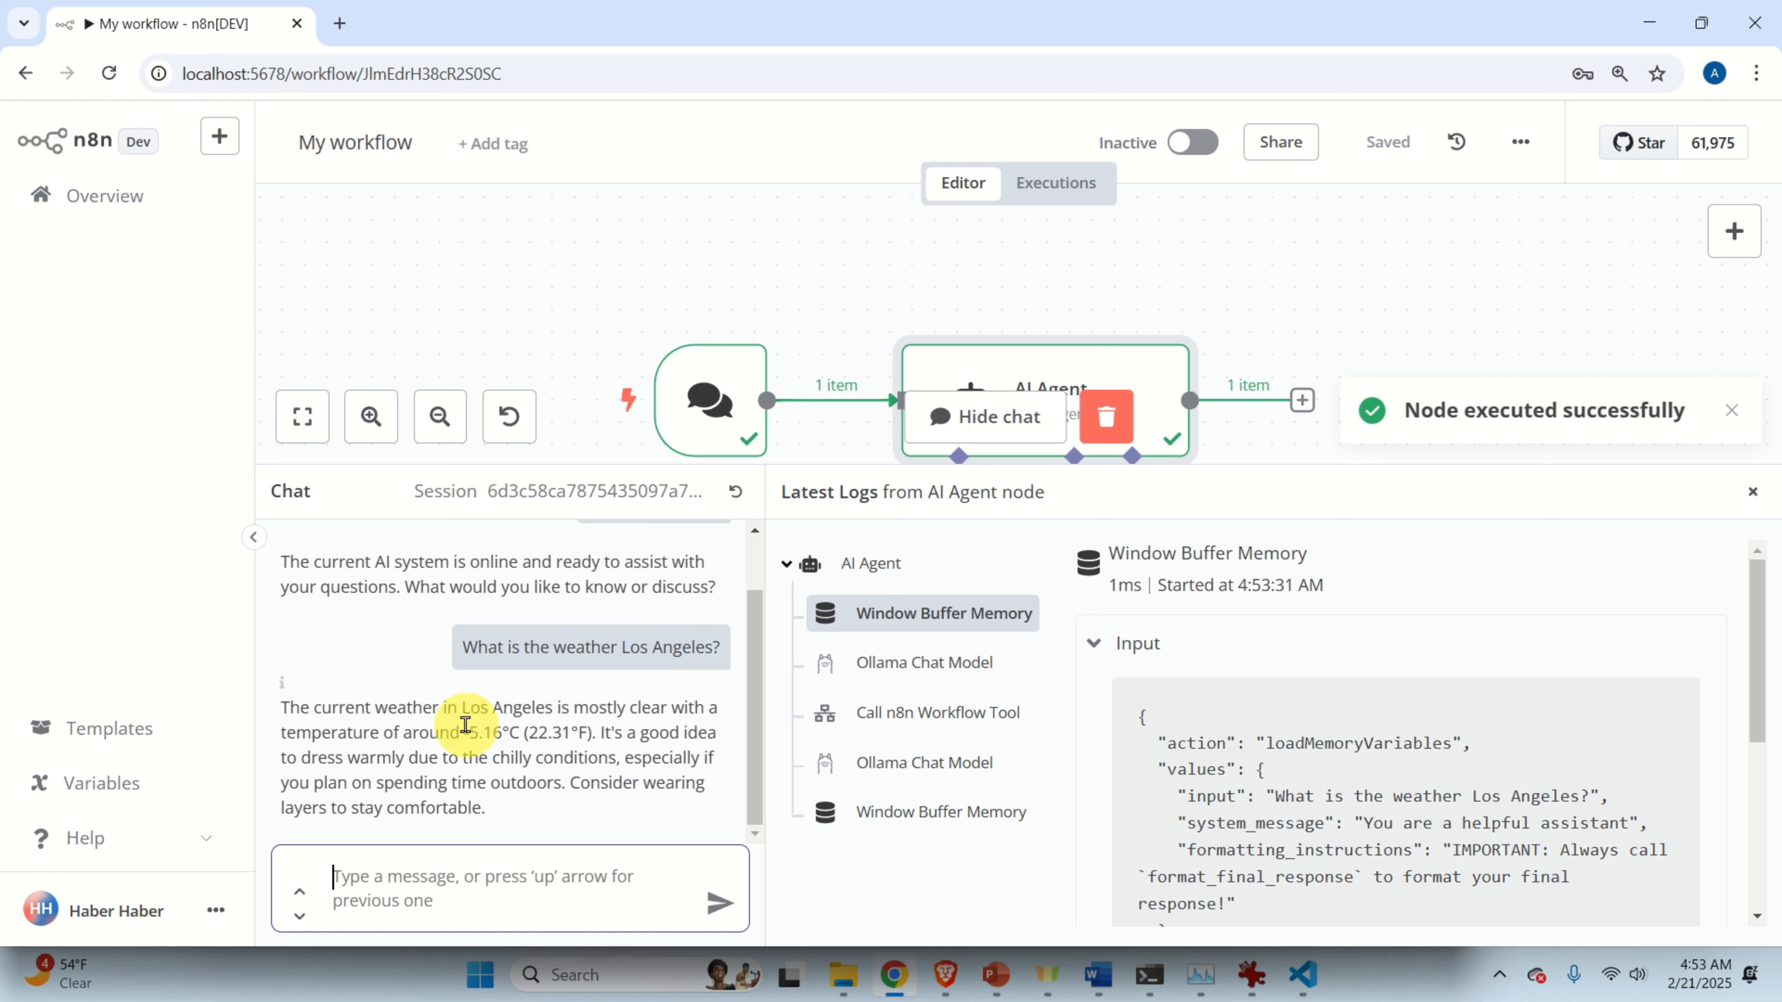
pyautogui.moveTo(526, 783); pyautogui.dragTo(283, 727)
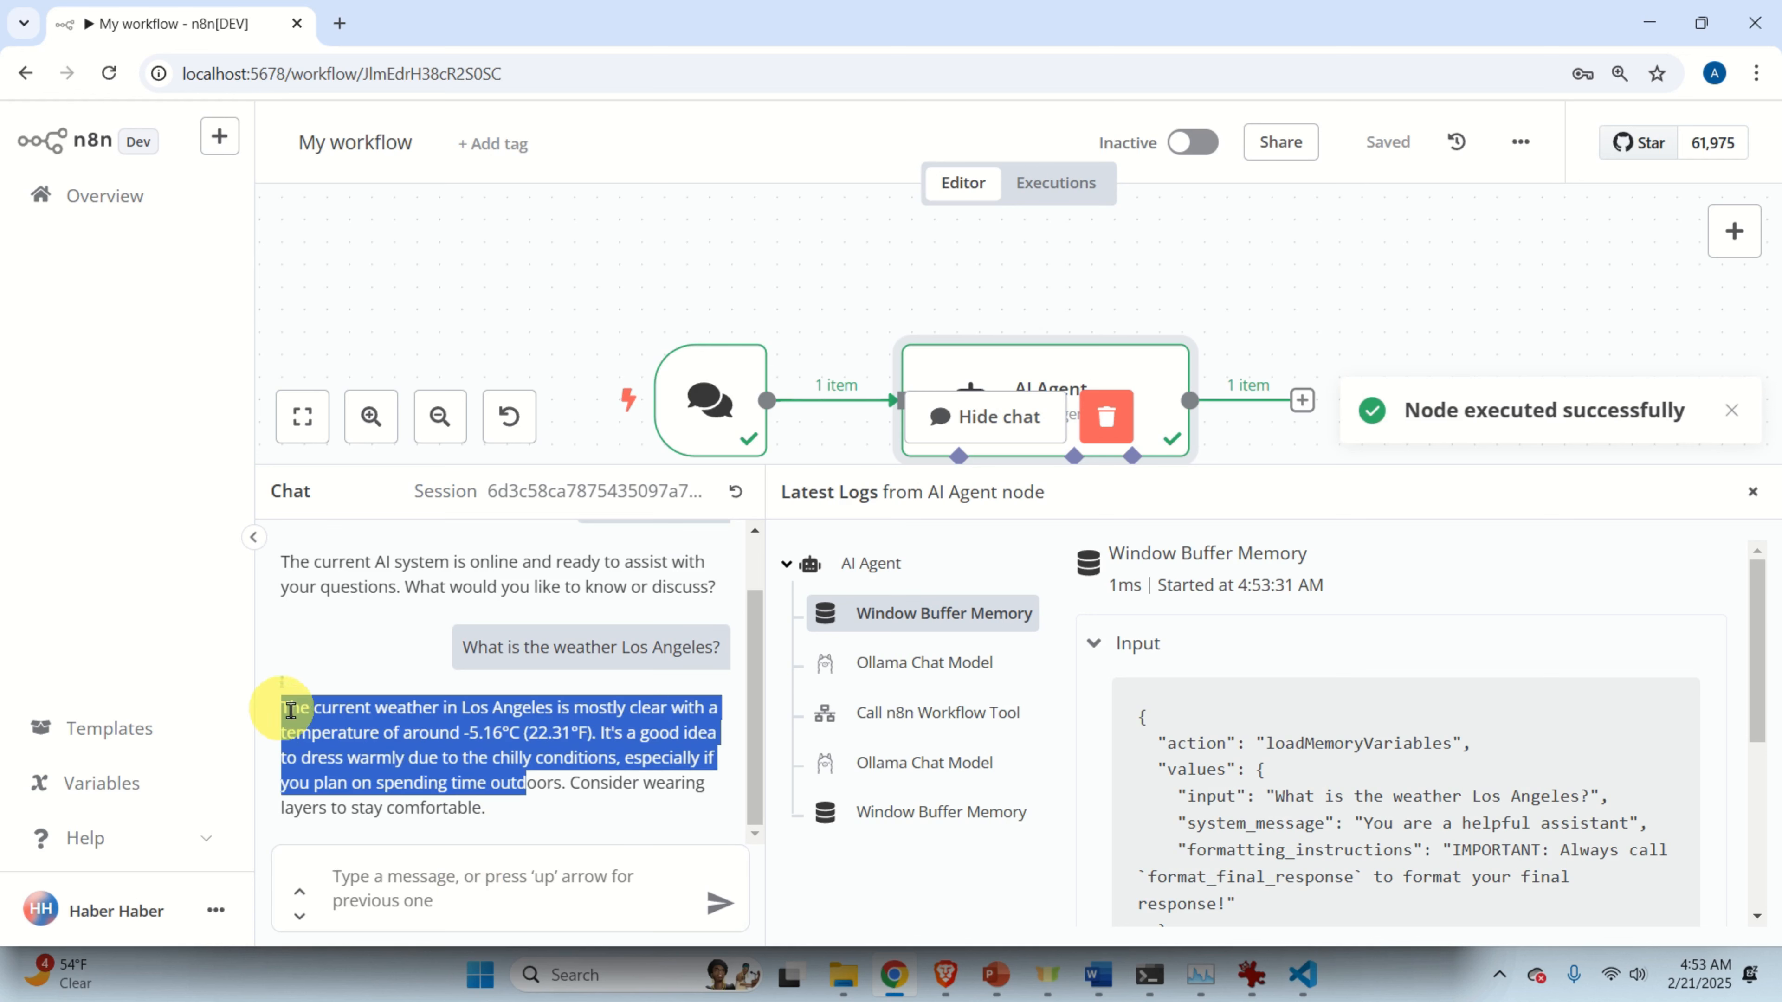
pyautogui.click(417, 756)
pyautogui.moveTo(517, 808); pyautogui.dragTo(293, 716)
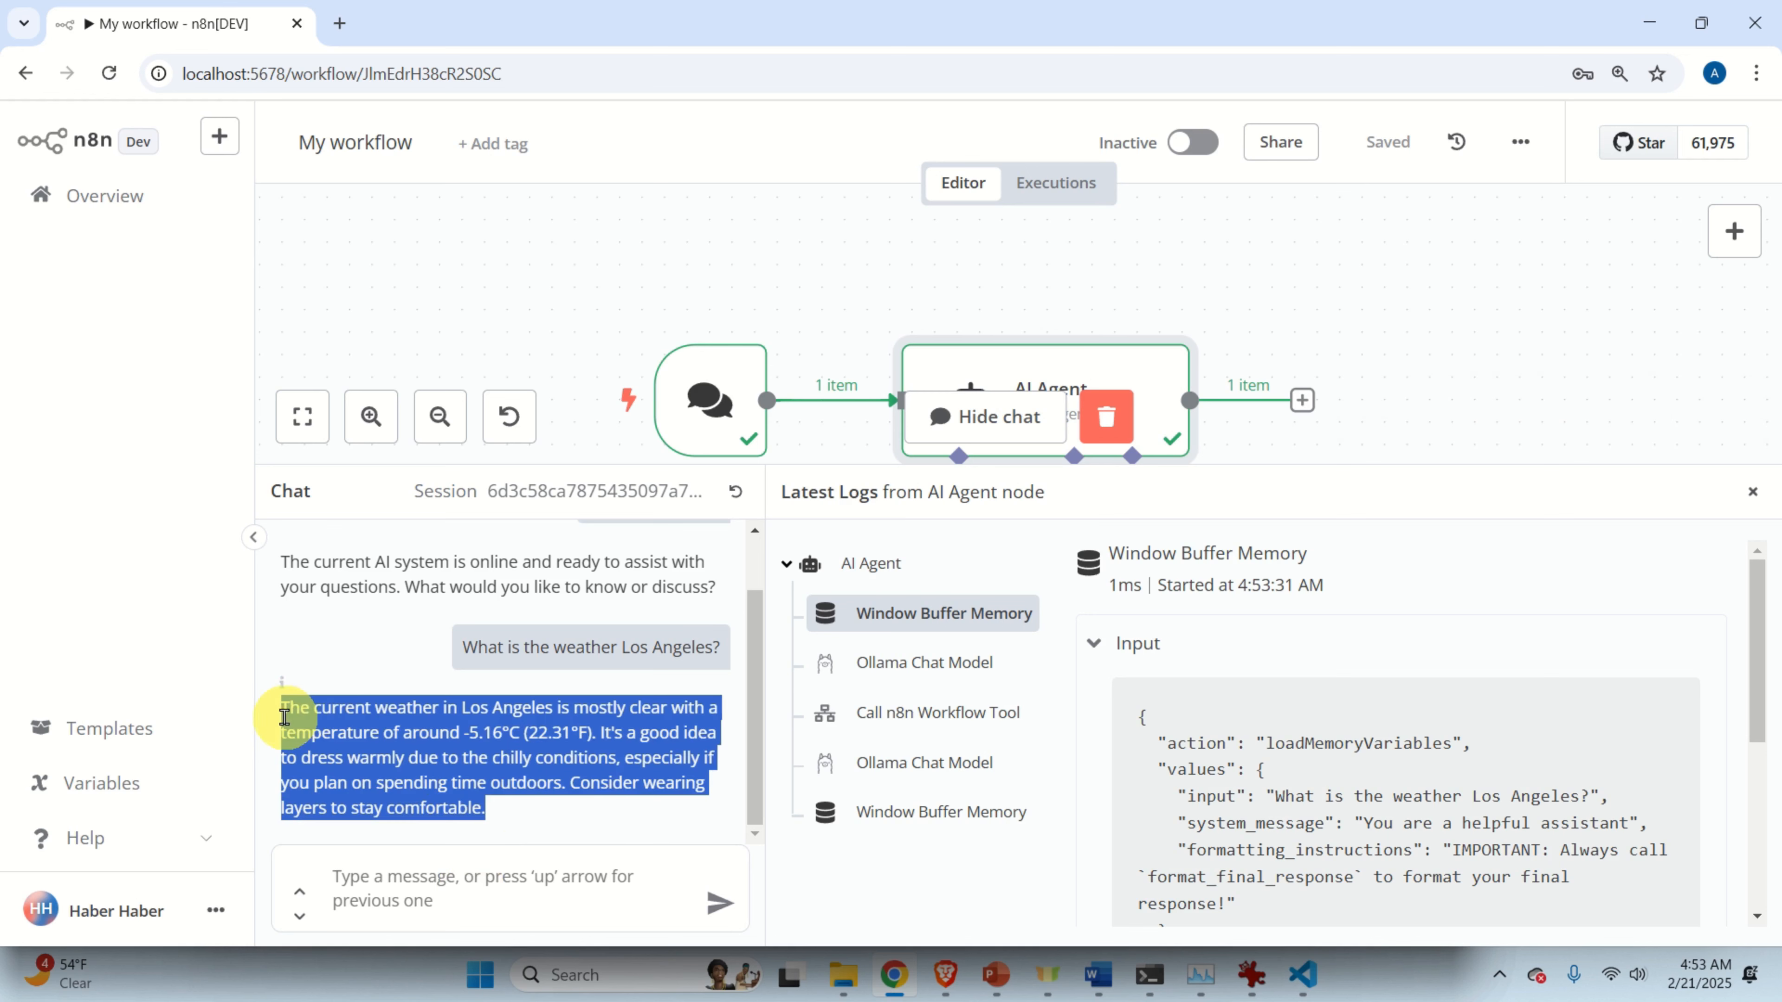
pyautogui.moveTo(808, 462); pyautogui.dragTo(808, 720)
pyautogui.moveTo(1369, 459); pyautogui.dragTo(1281, 378)
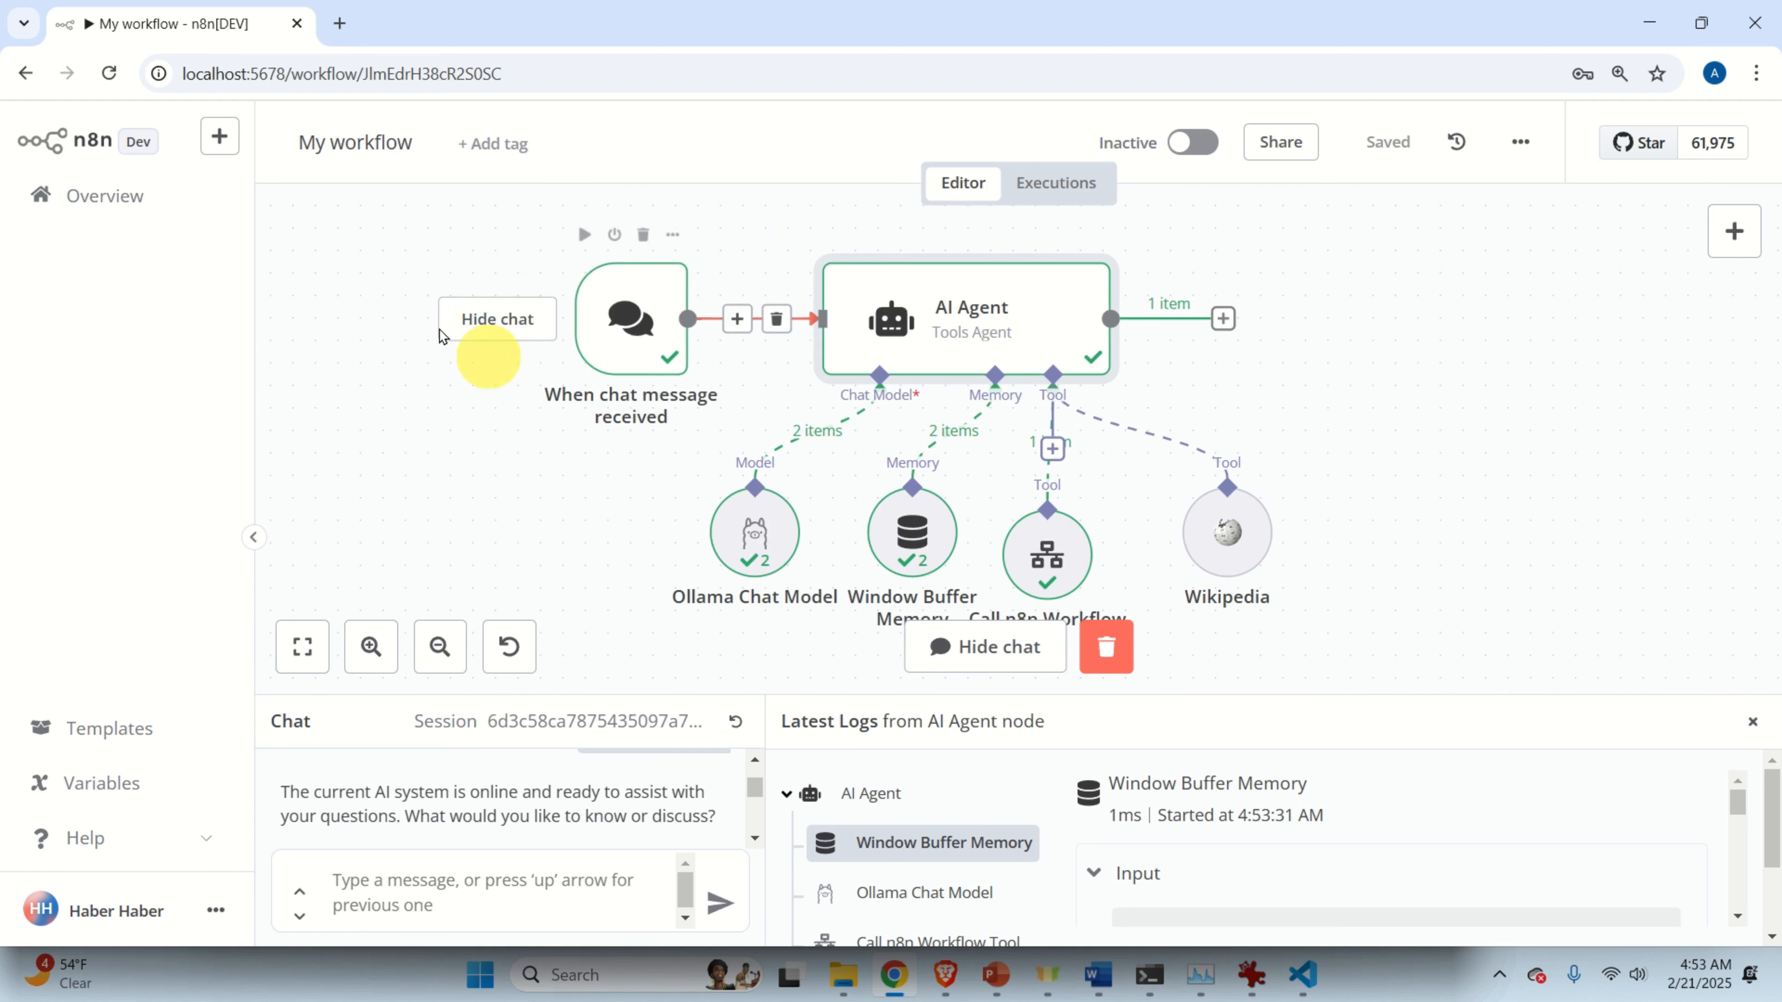
# Open the WeatherAgent workflow's Edit Fields node.
pyautogui.click(103, 200)
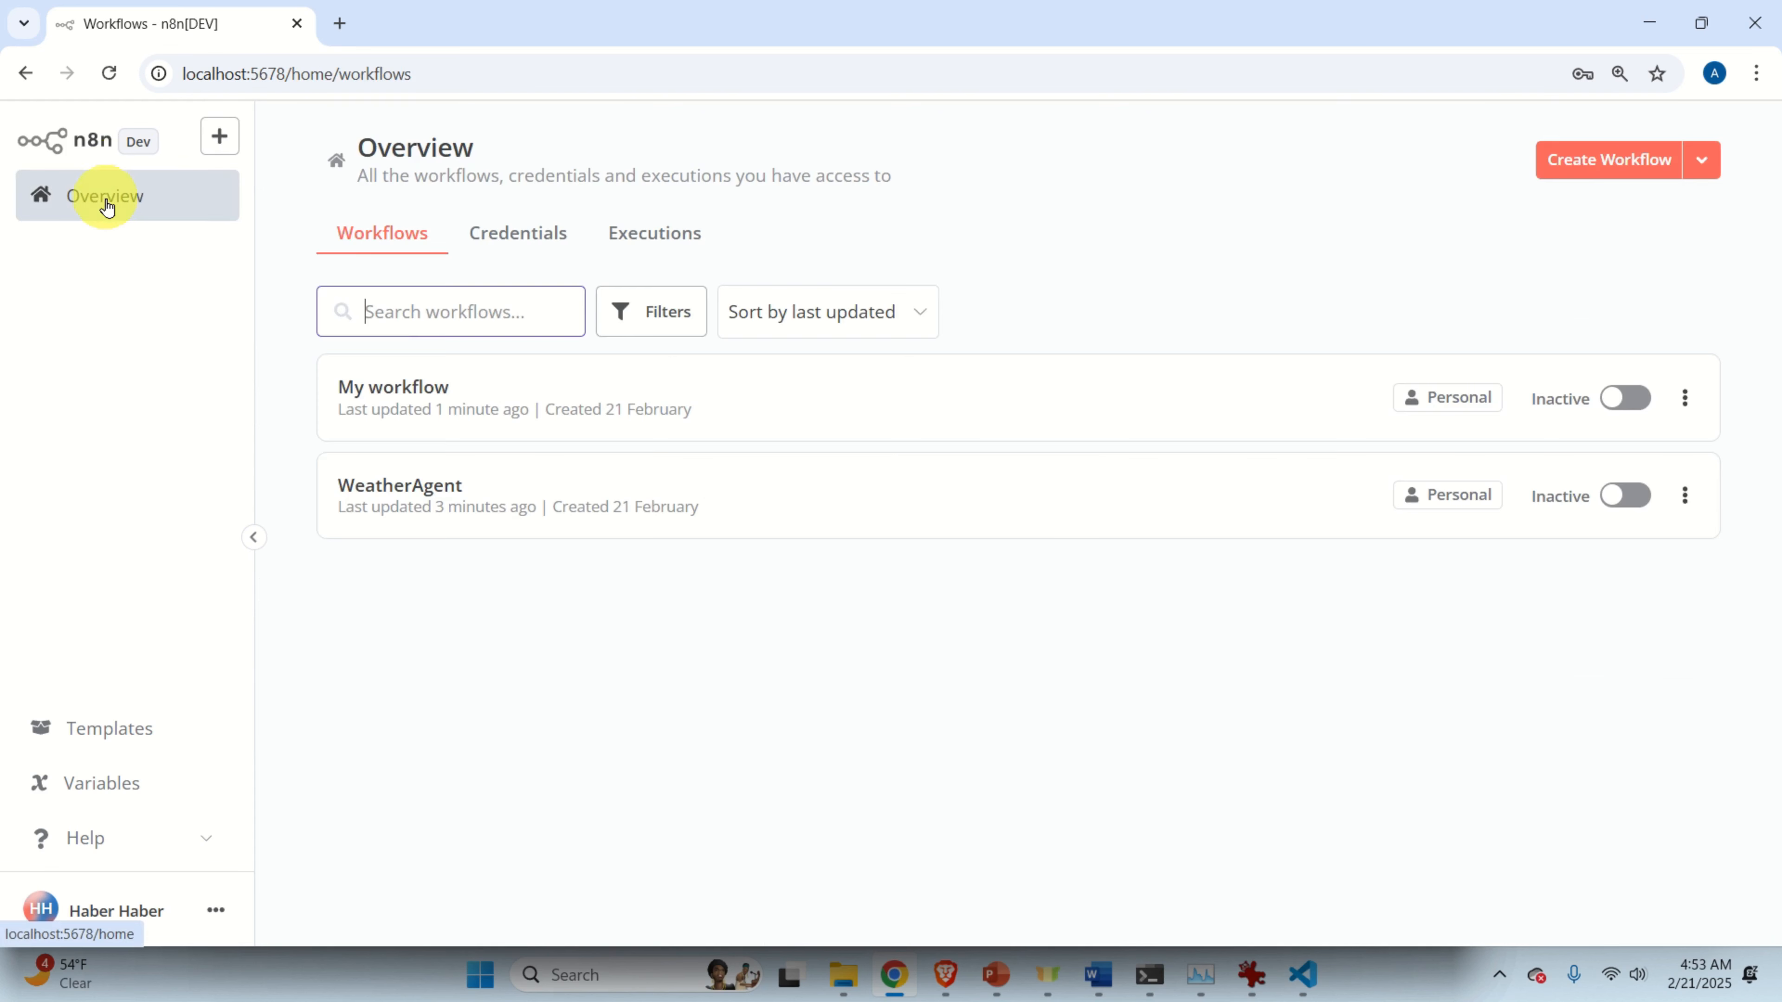
pyautogui.click(462, 503)
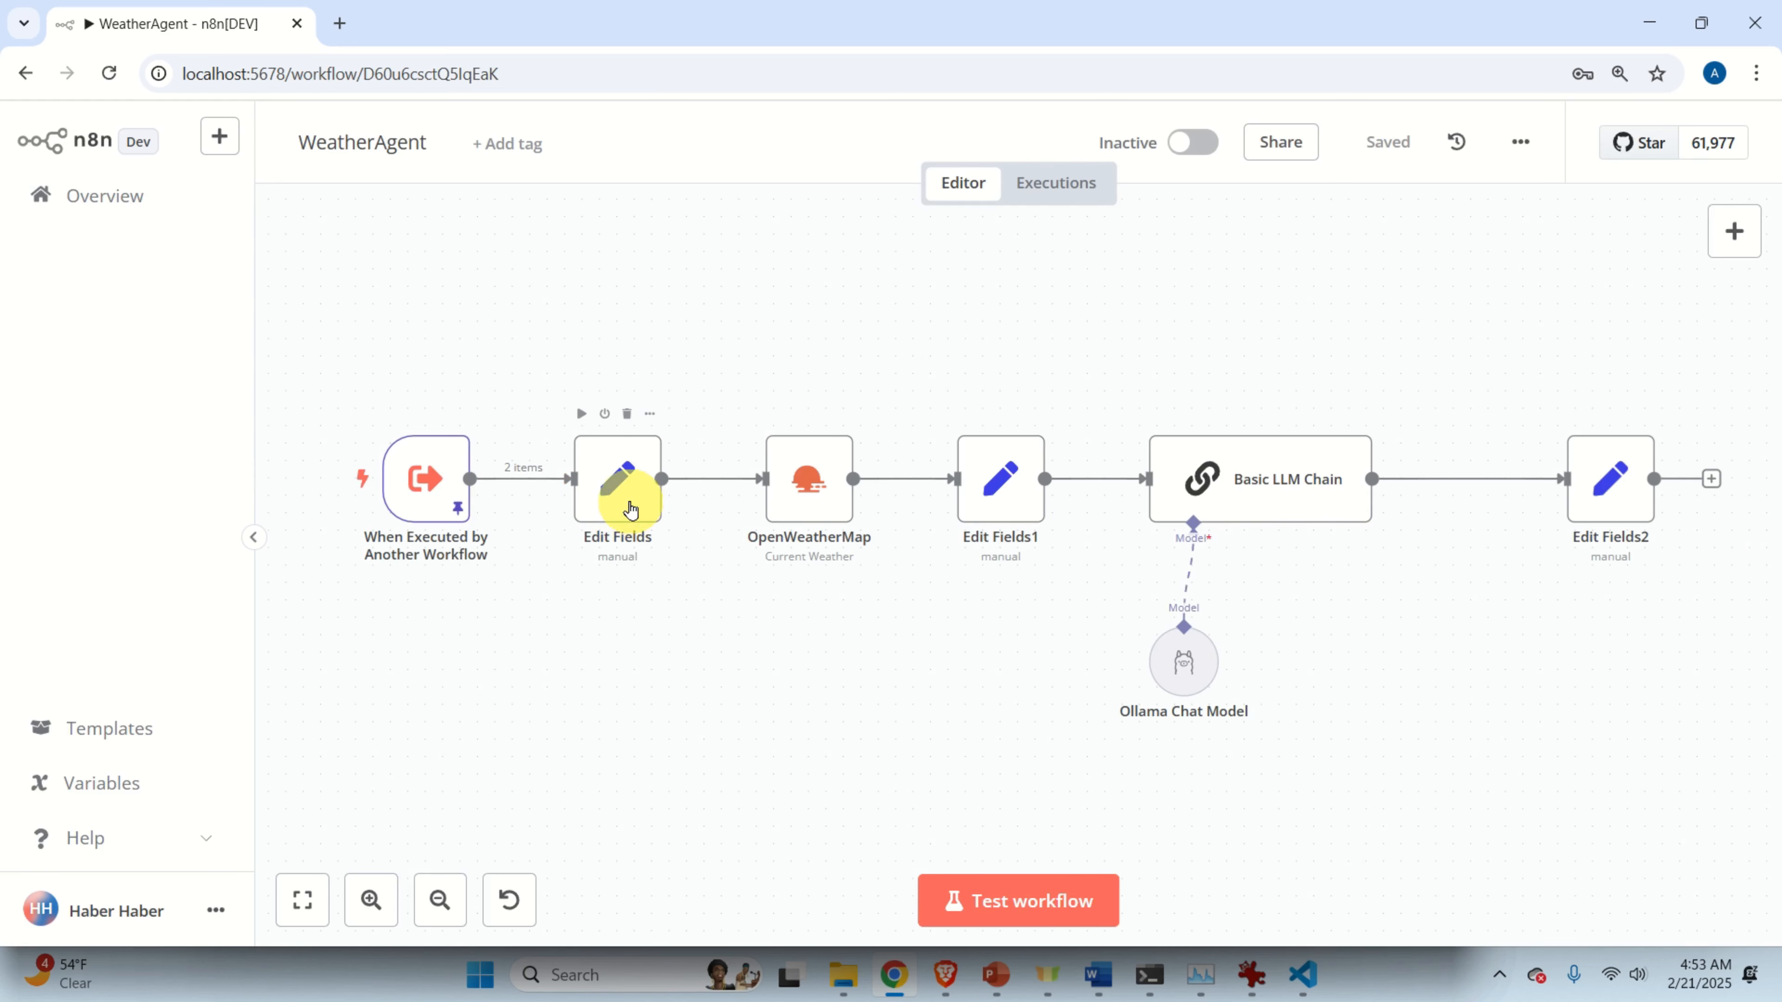
pyautogui.doubleClick(632, 509)
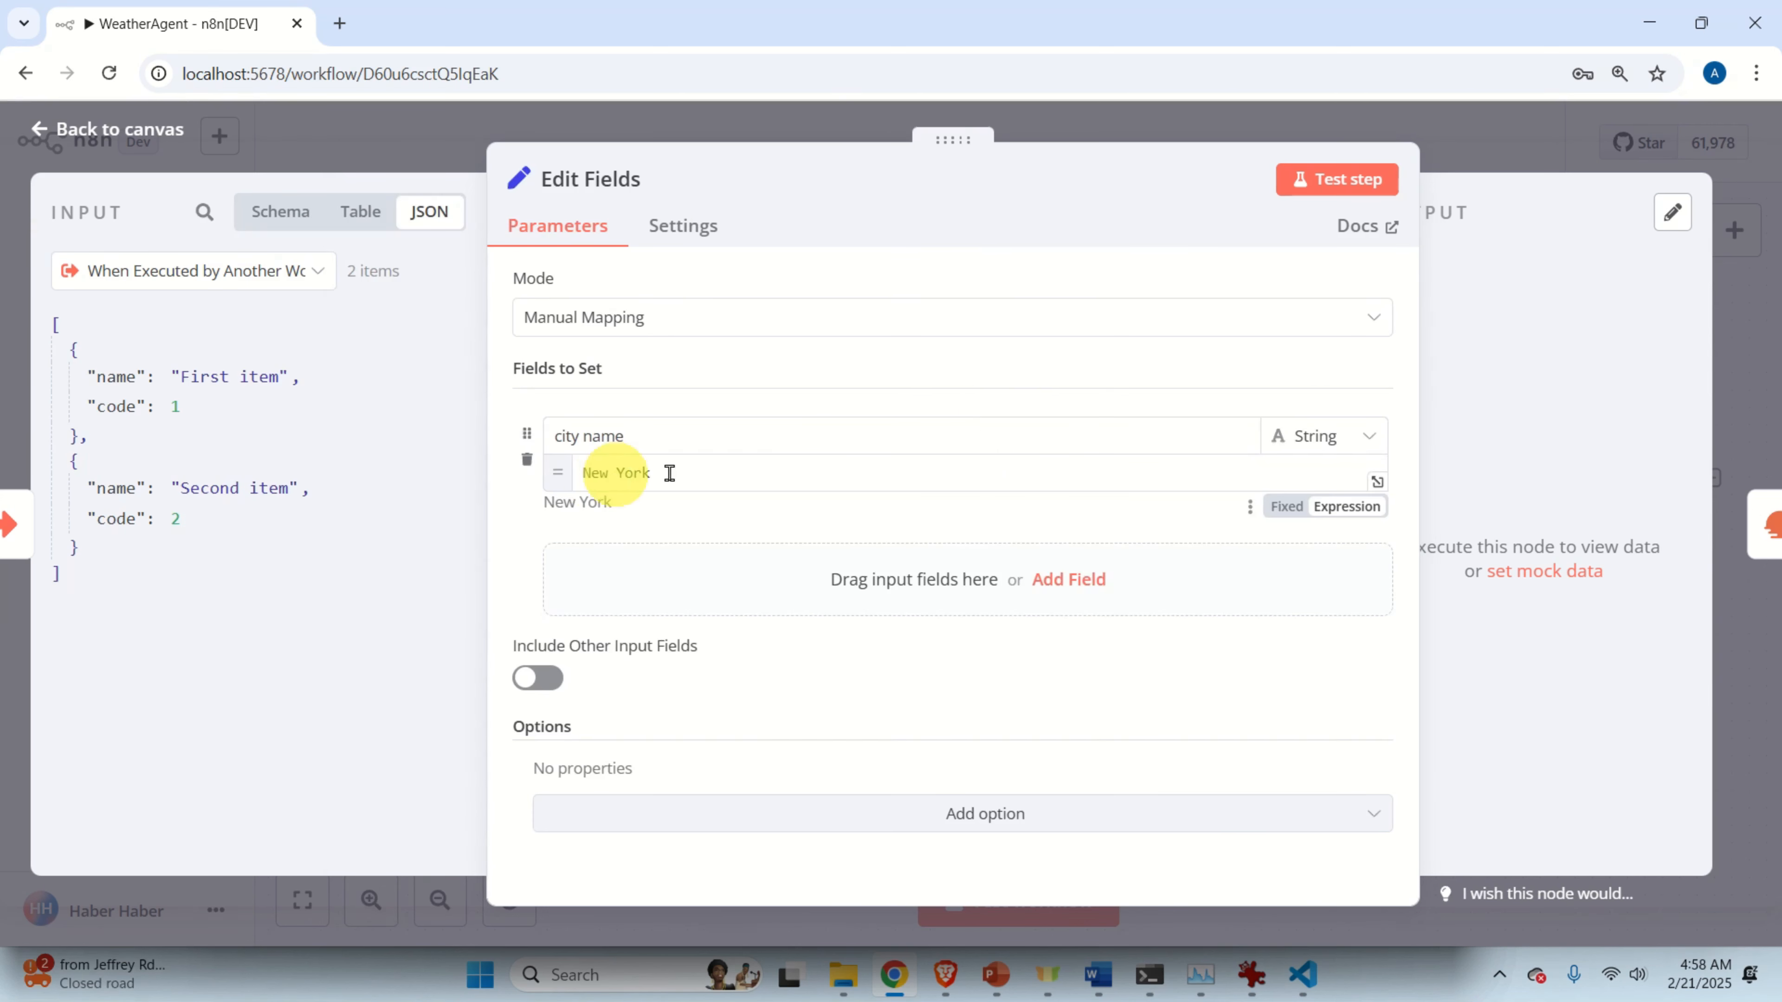
# Replace the fixed 'New York' city name with {{$json.query}} and save WeatherAgent.
pyautogui.tripleClick(750, 477)
pyautogui.write('{{$json.query}}')
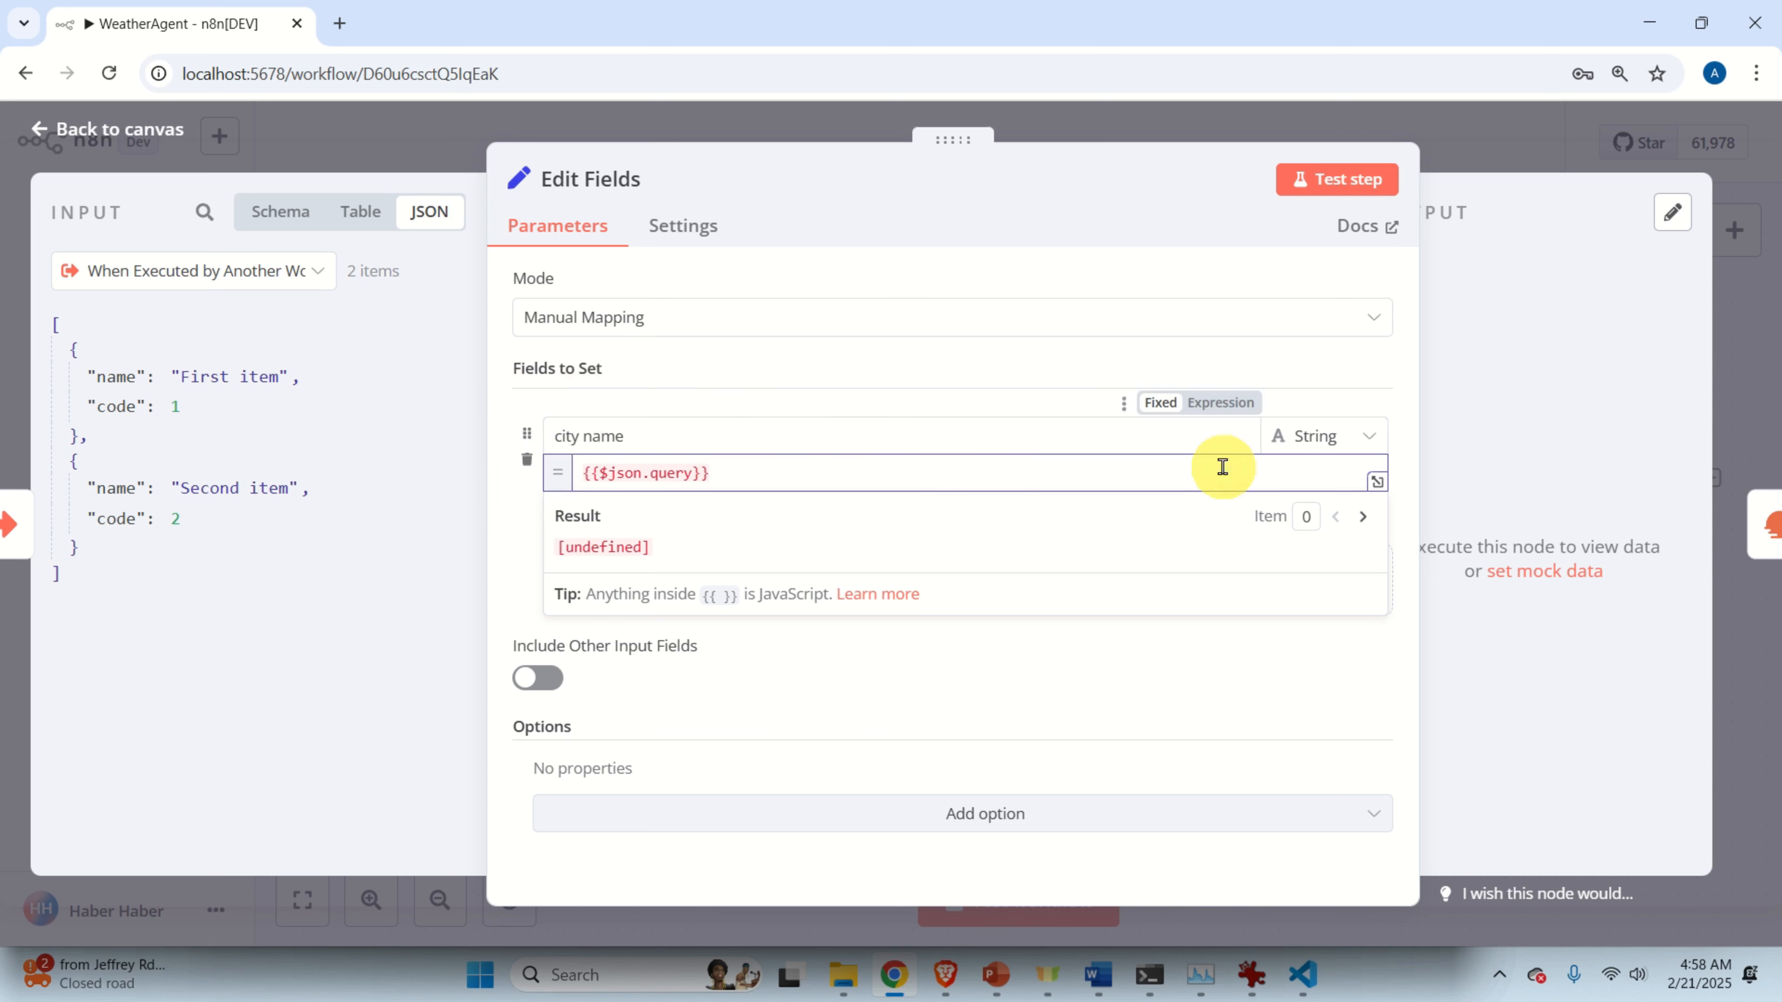
pyautogui.click(1348, 412)
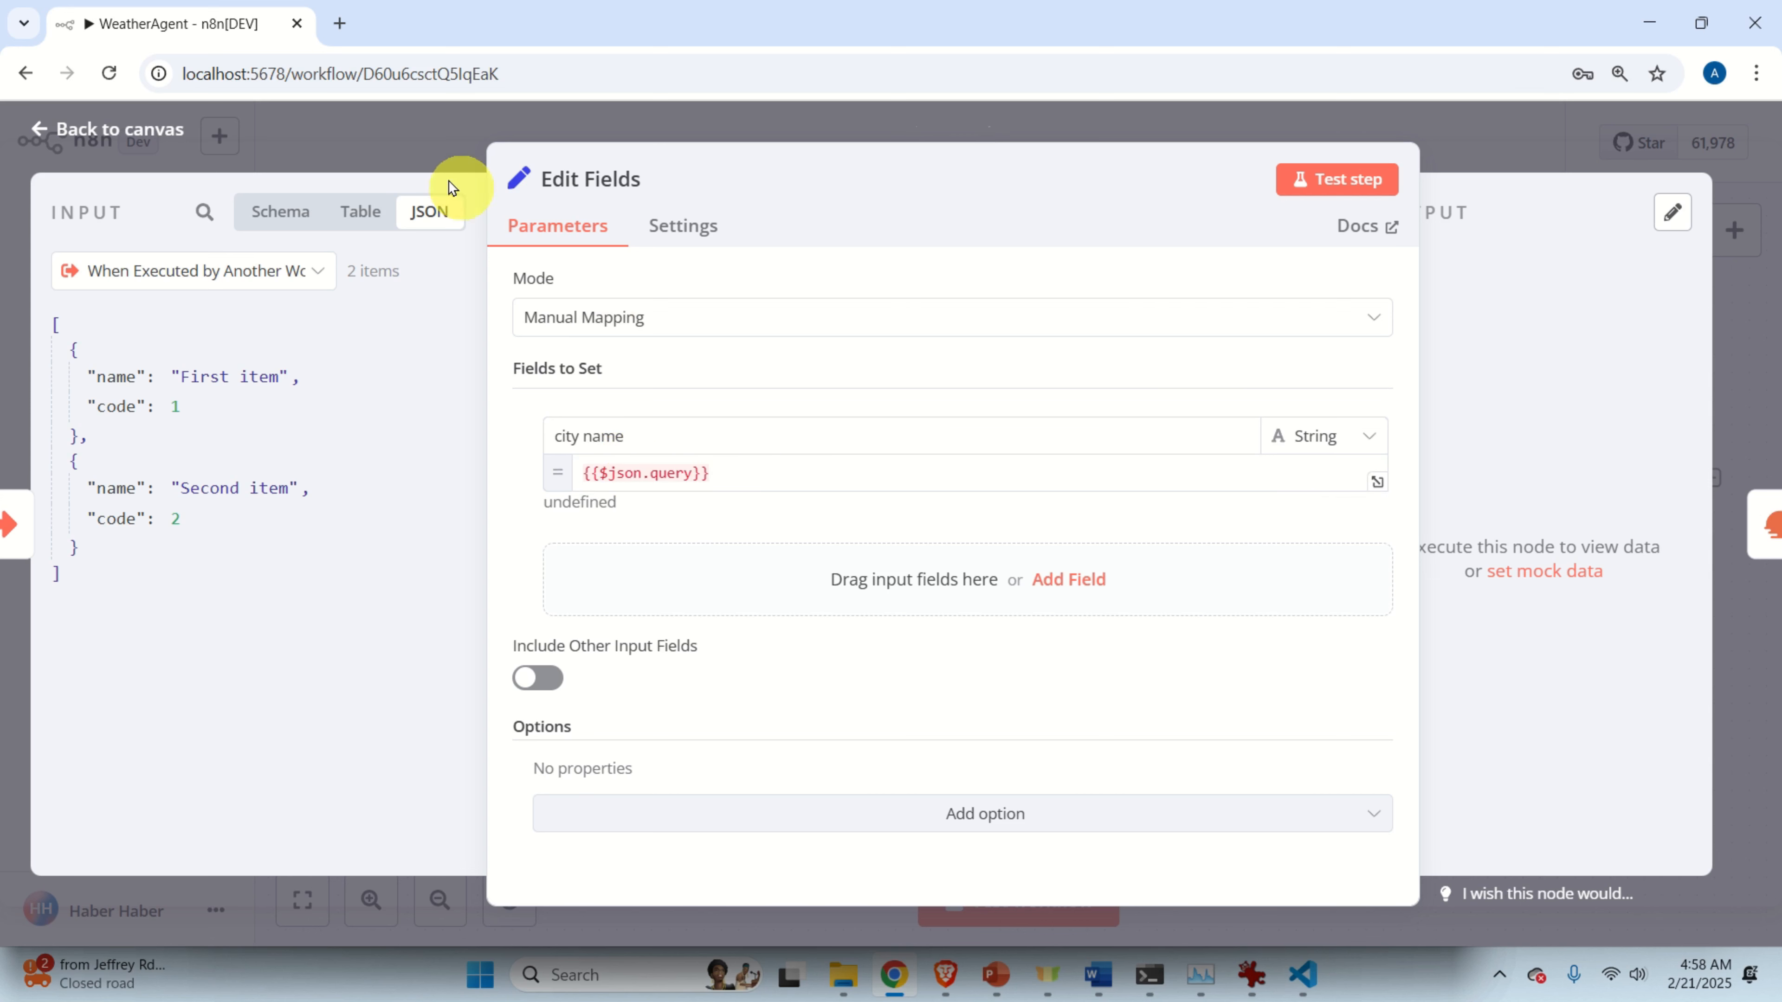
pyautogui.click(433, 155)
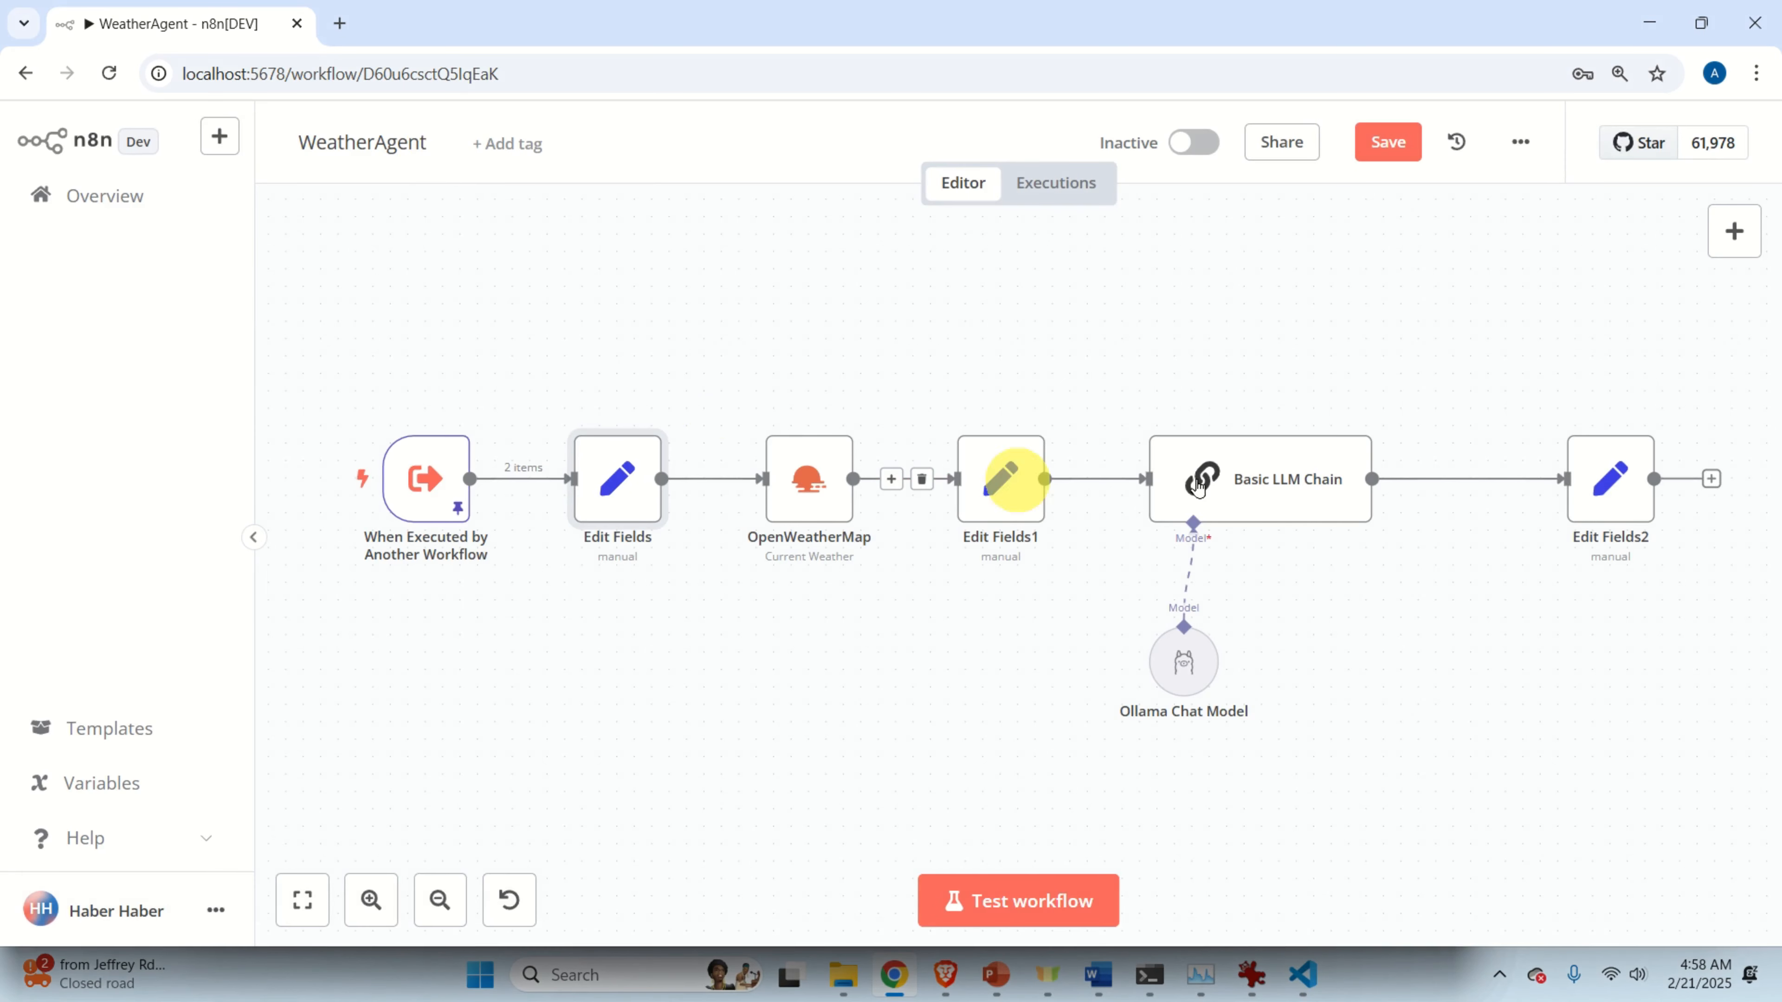
pyautogui.click(1385, 141)
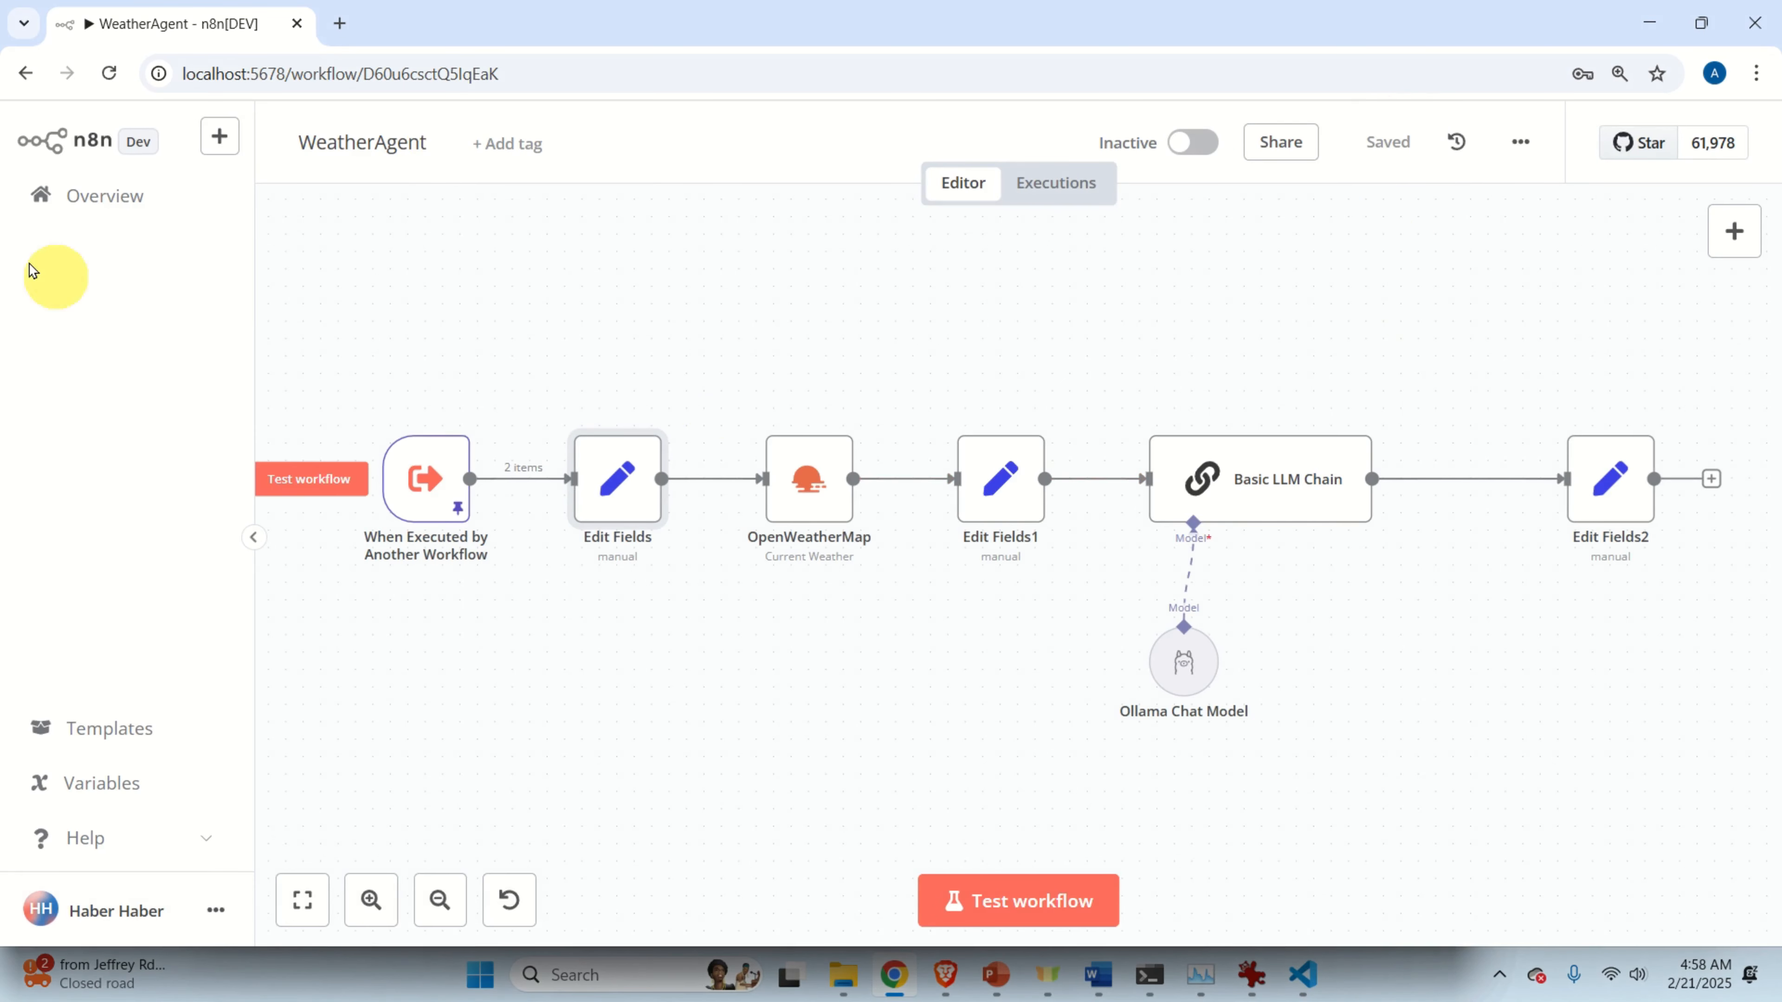
pyautogui.click(78, 191)
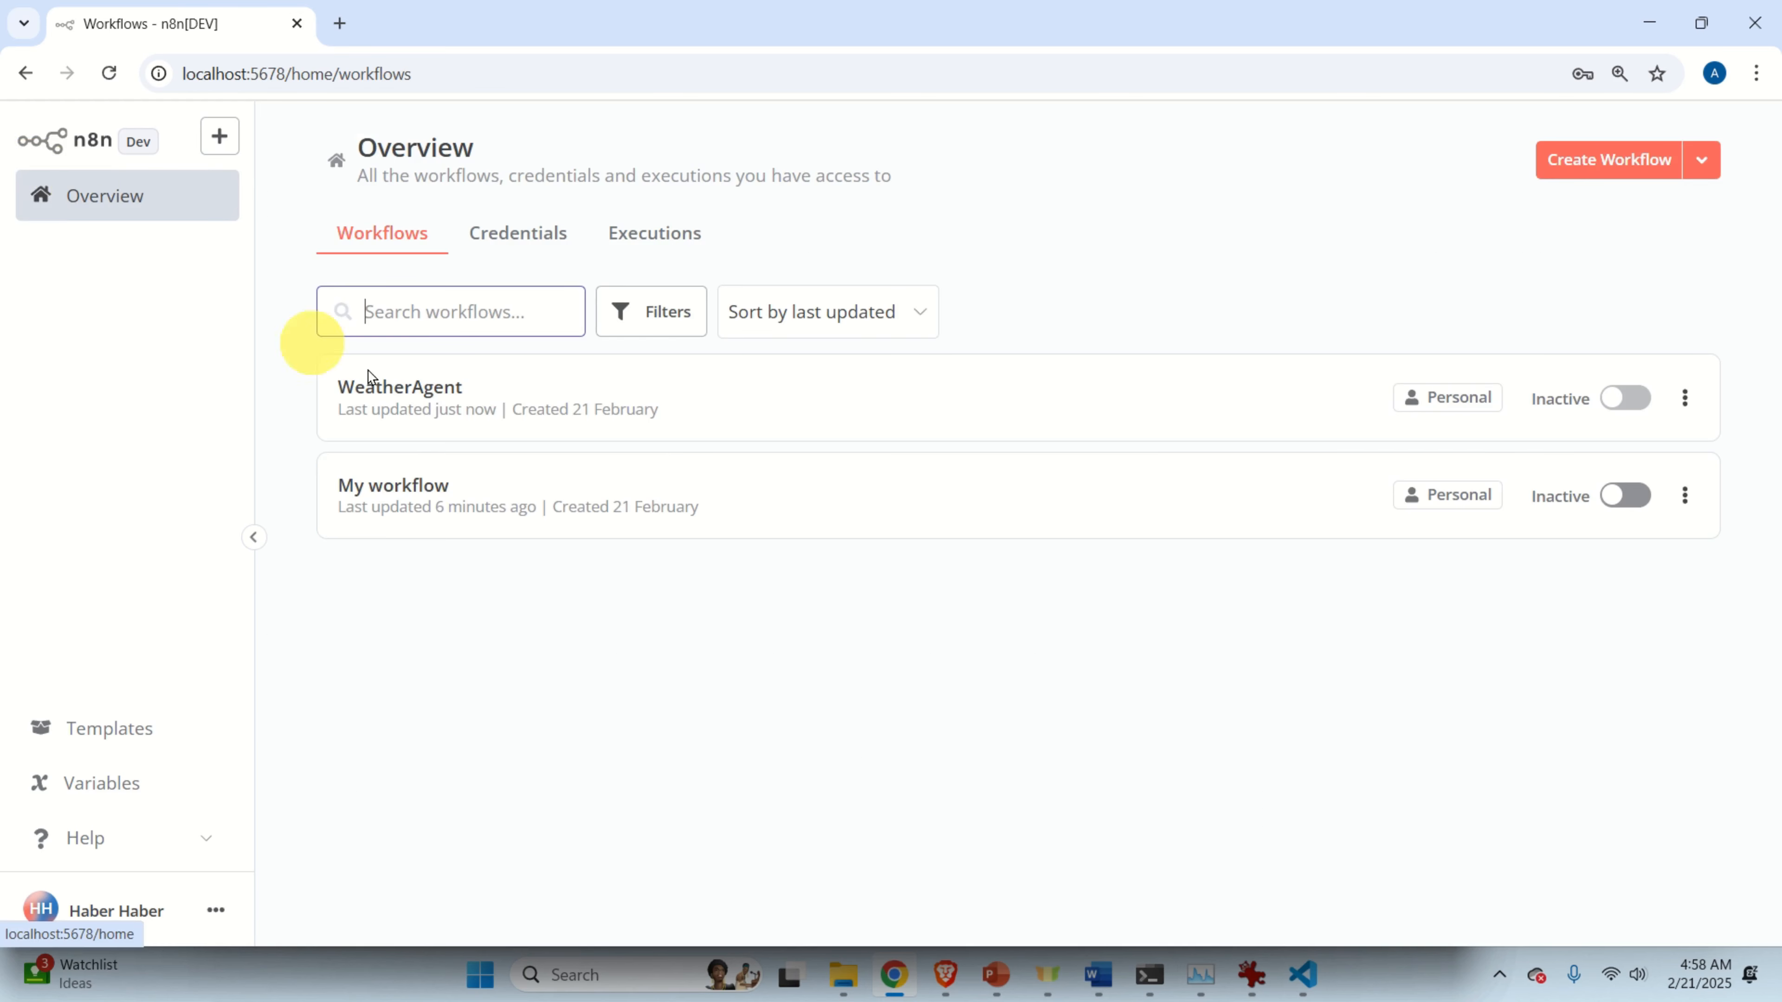
pyautogui.click(527, 509)
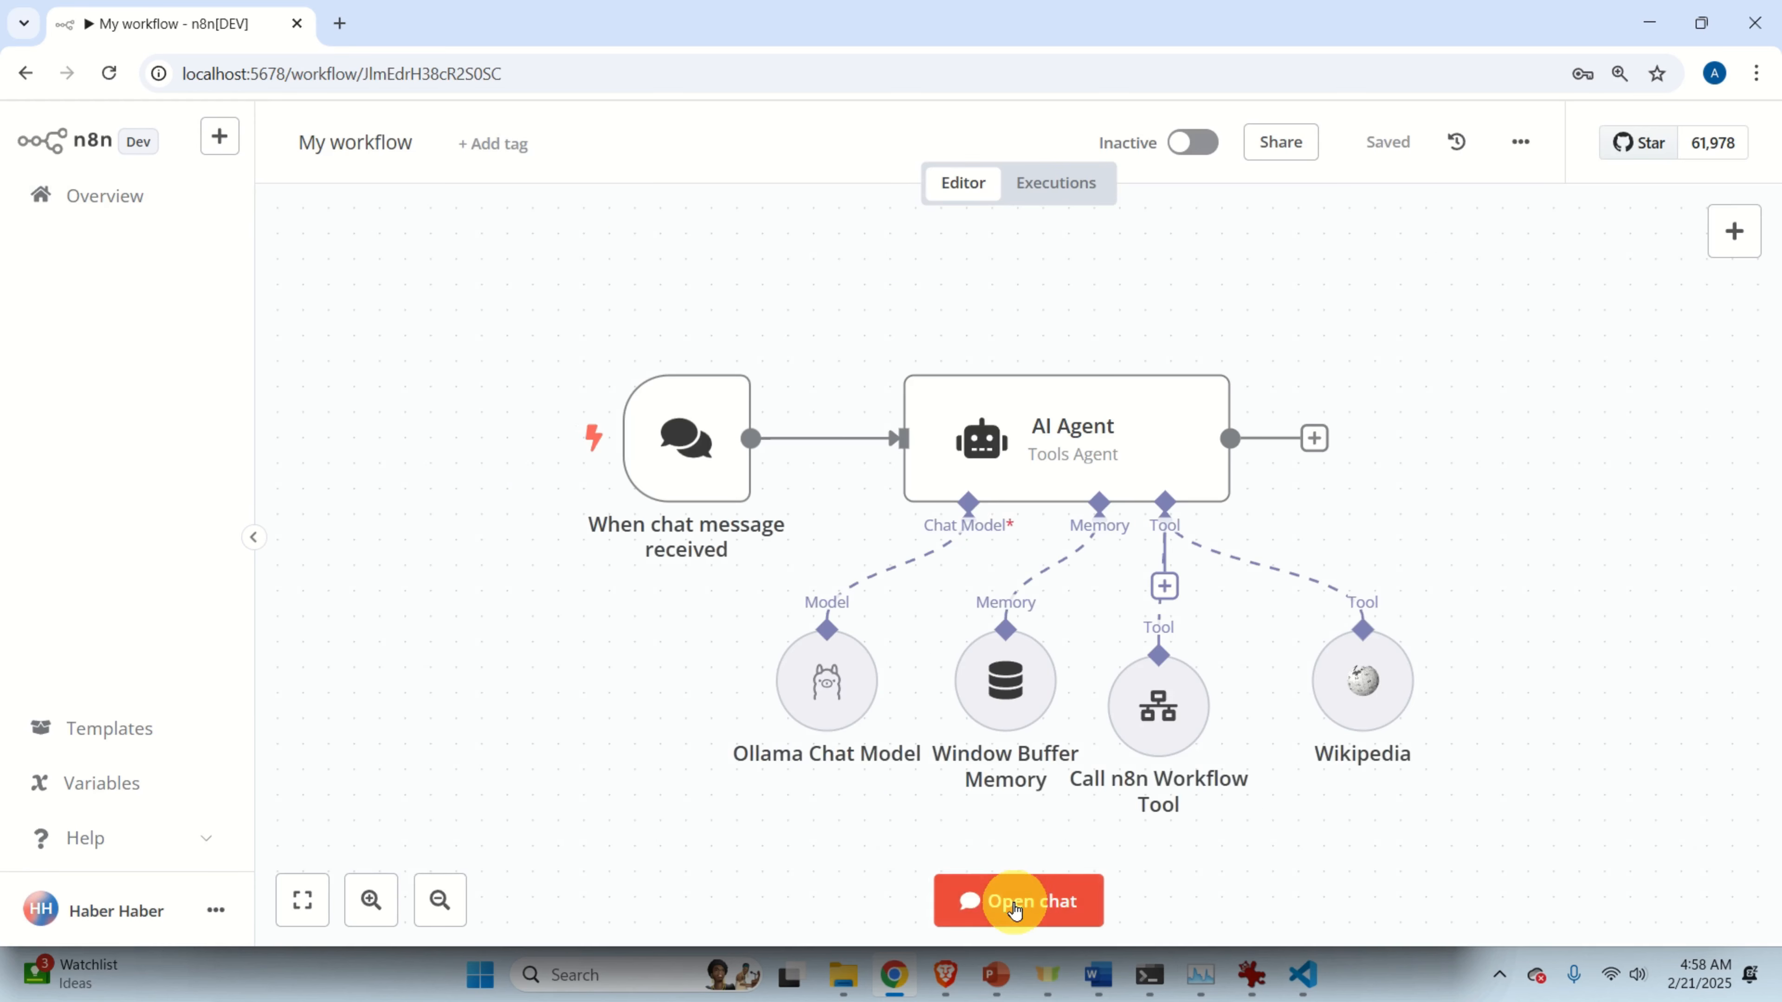
pyautogui.click(1016, 902)
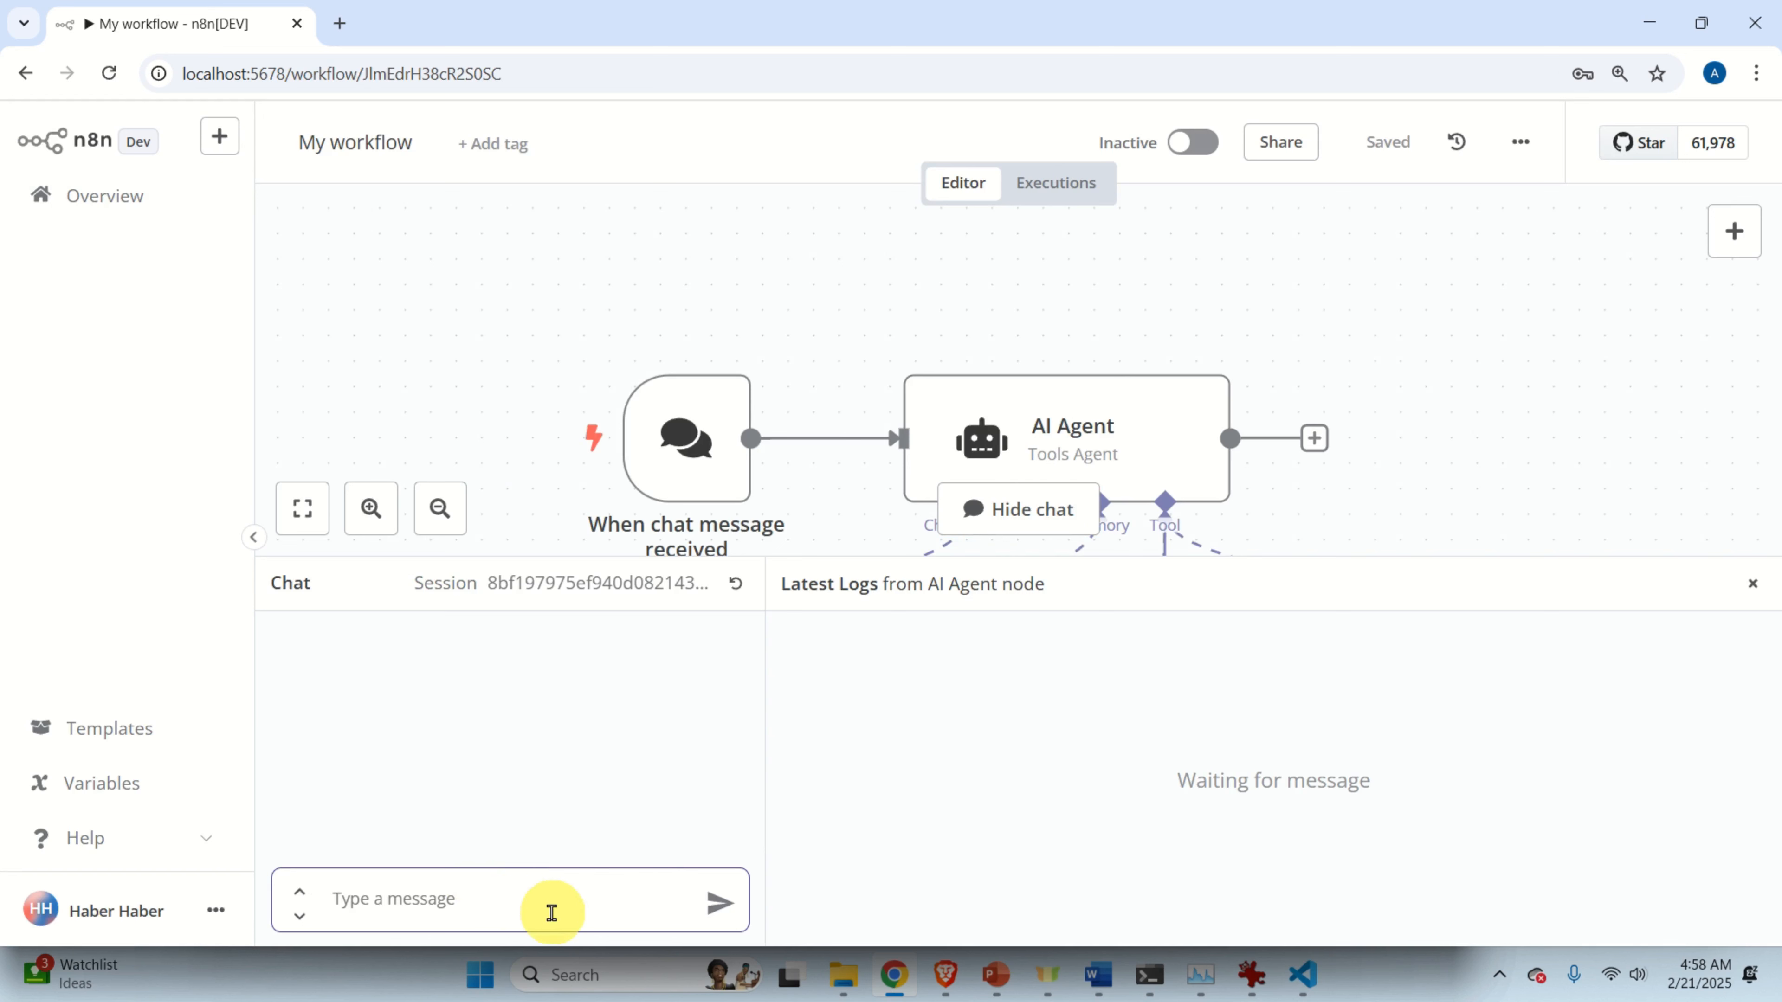
pyautogui.write('Wh')
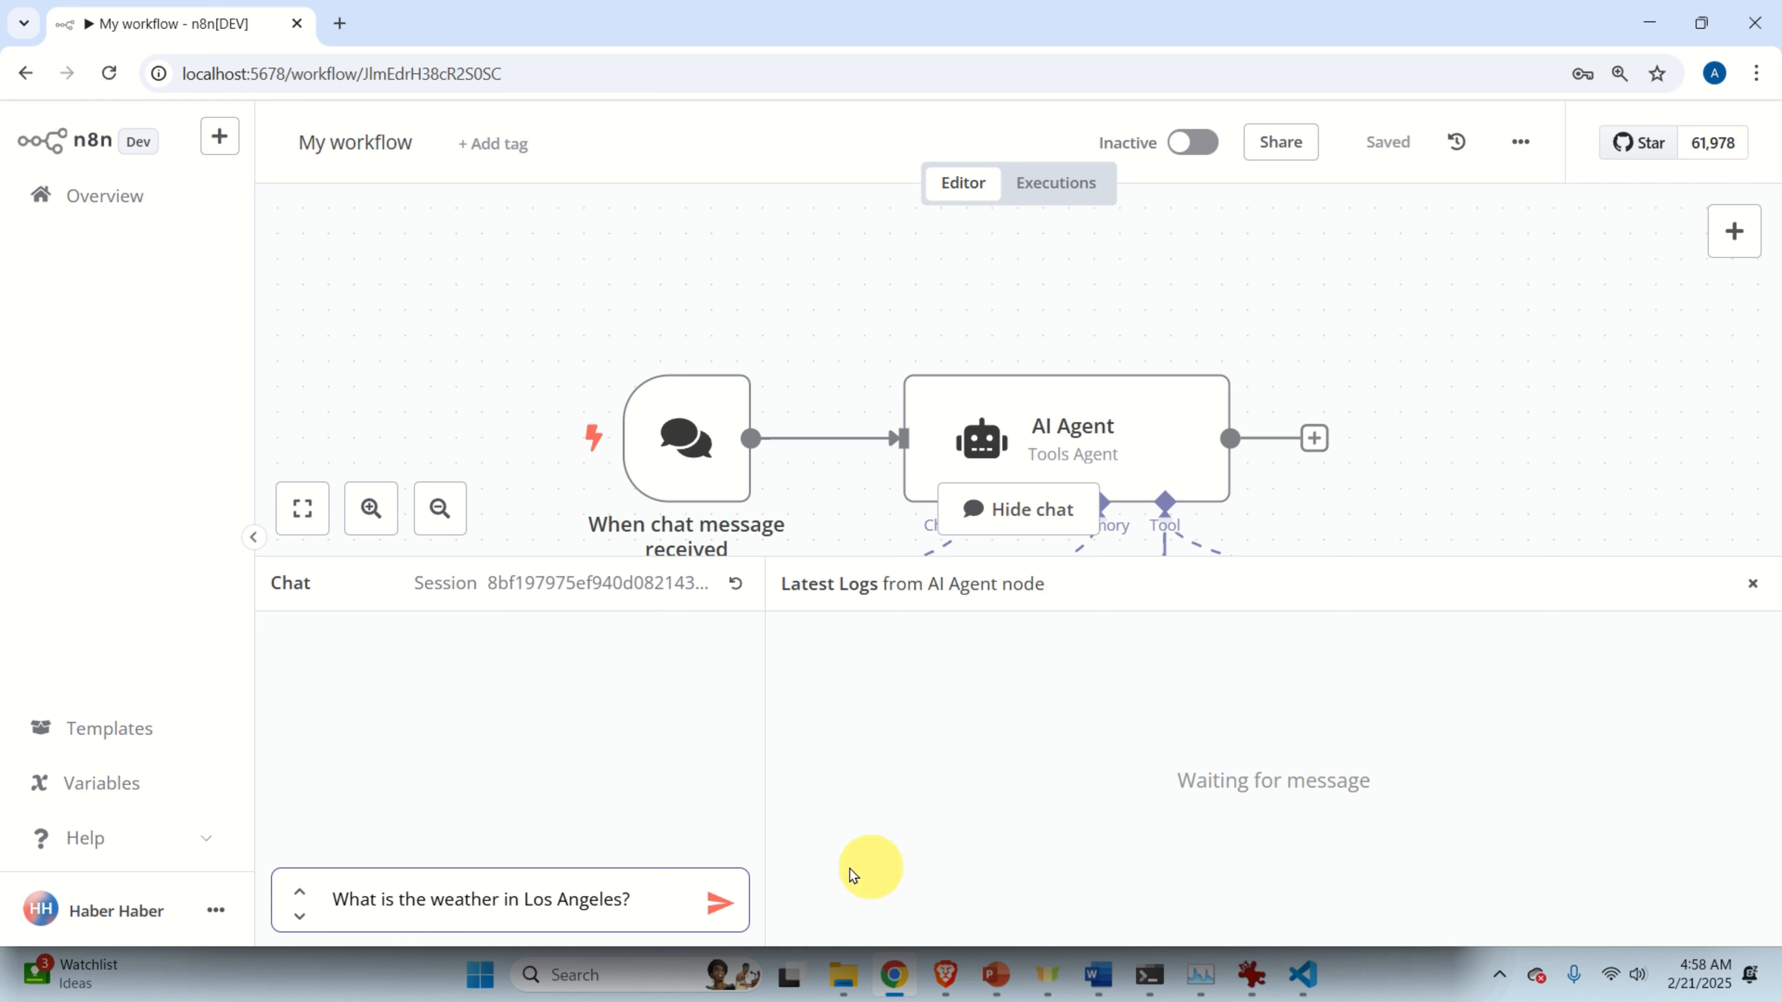
pyautogui.click(723, 902)
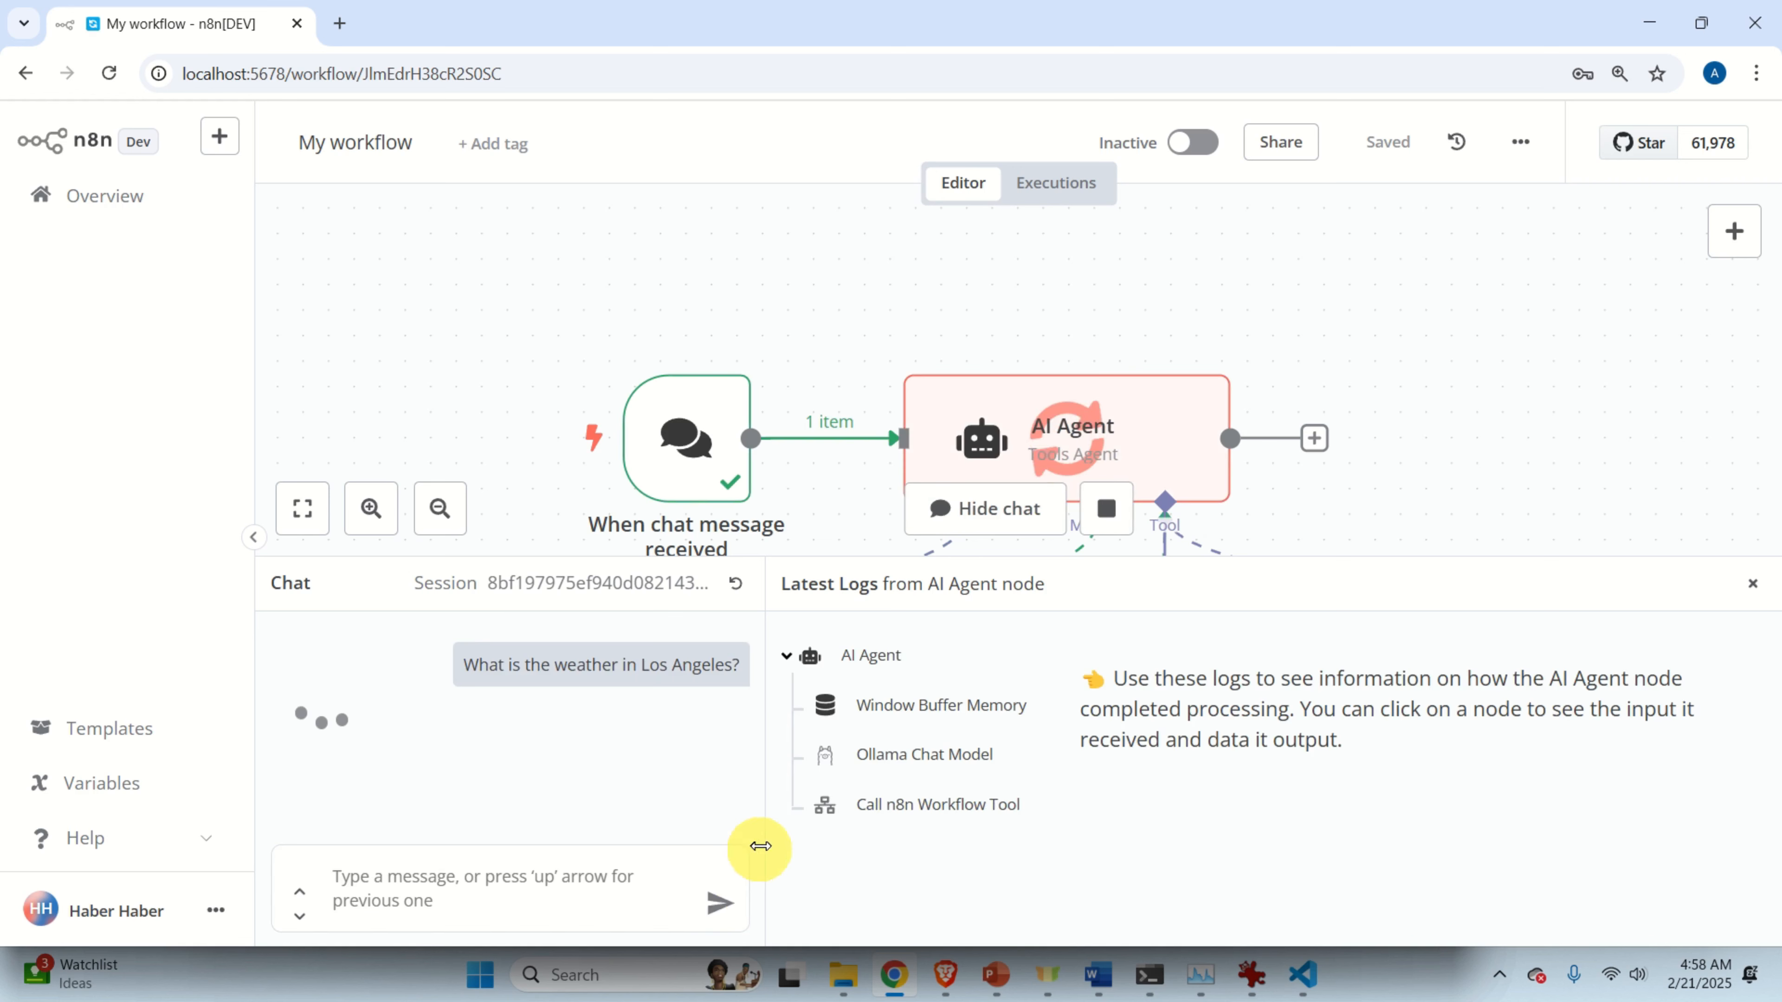
pyautogui.moveTo(300, 727); pyautogui.dragTo(515, 771)
pyautogui.click(585, 767)
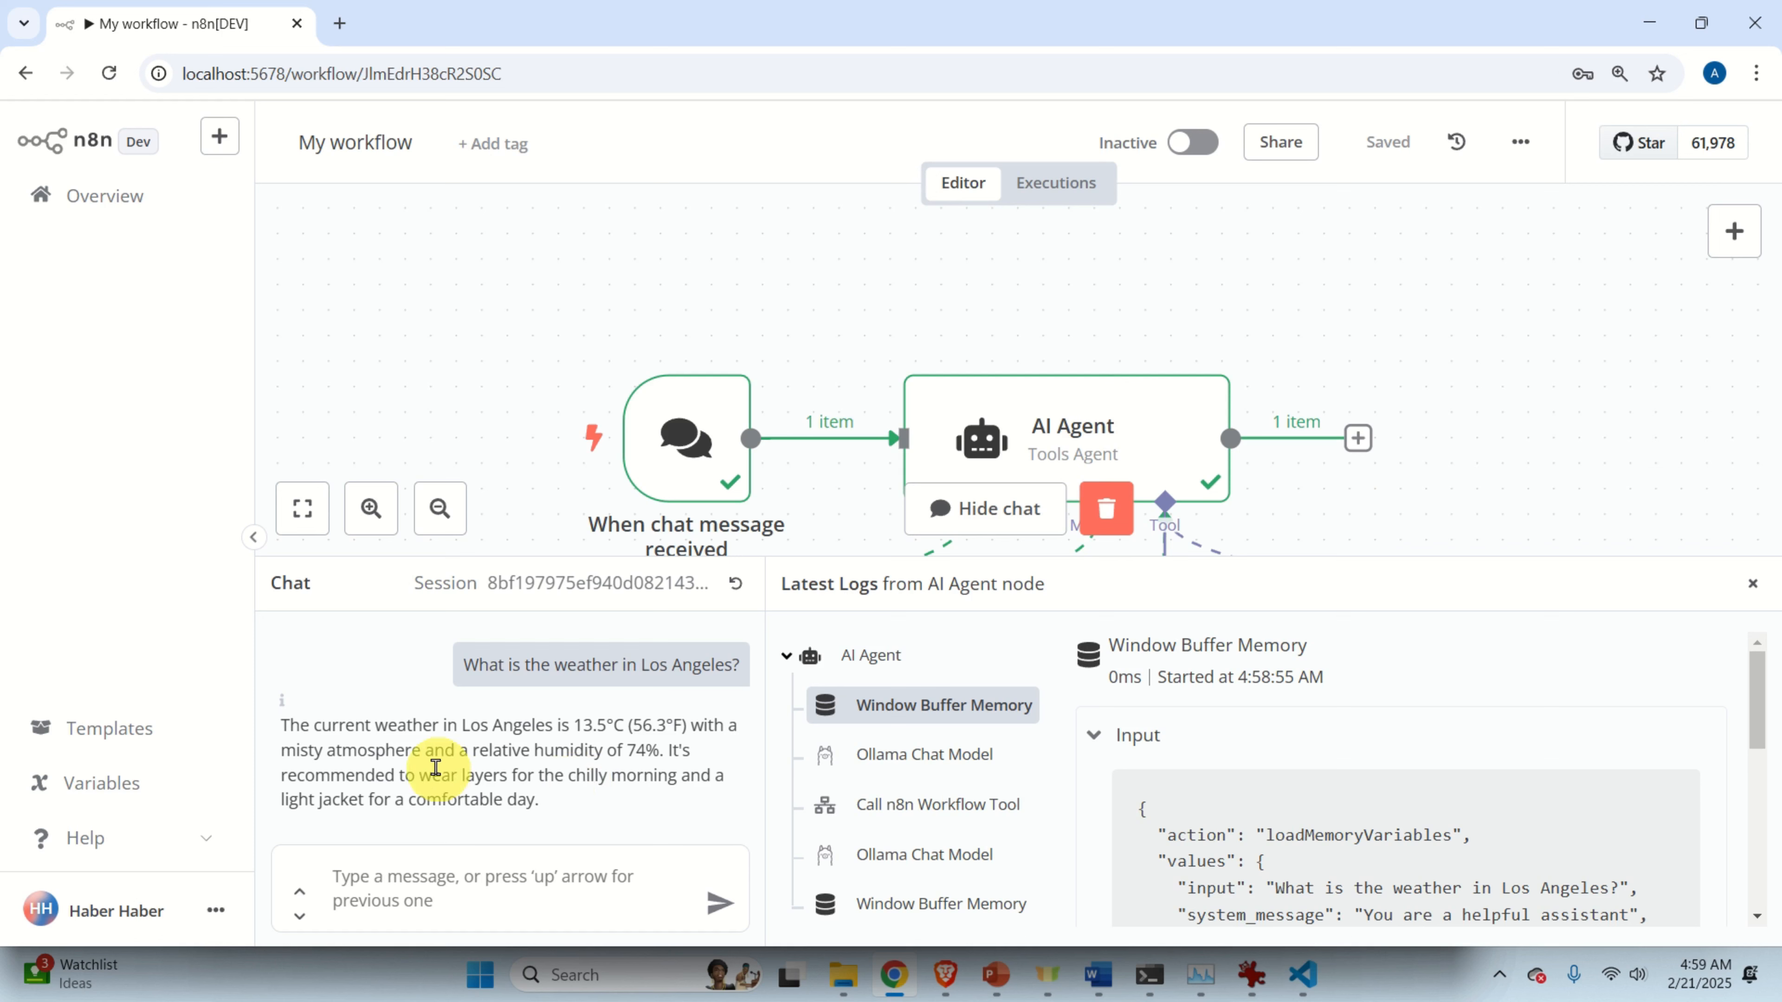
pyautogui.moveTo(437, 771); pyautogui.dragTo(619, 764)
pyautogui.click(620, 770)
pyautogui.moveTo(333, 776); pyautogui.dragTo(559, 825)
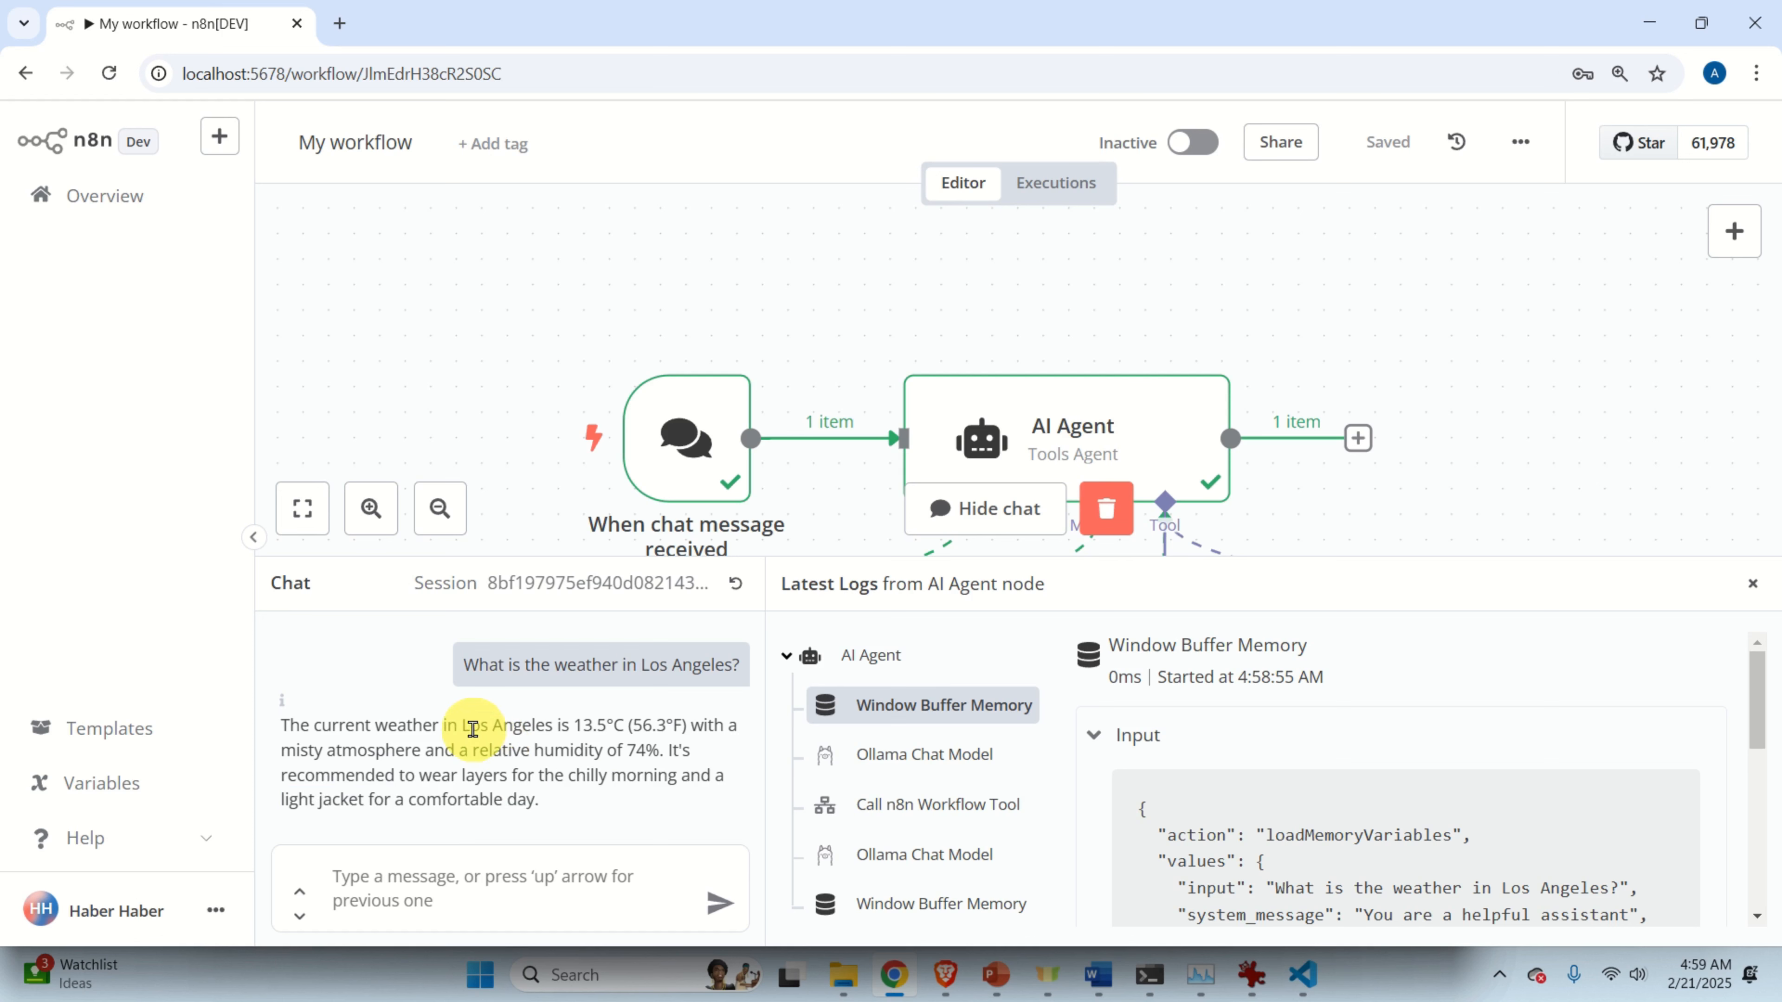
pyautogui.doubleClick(472, 727)
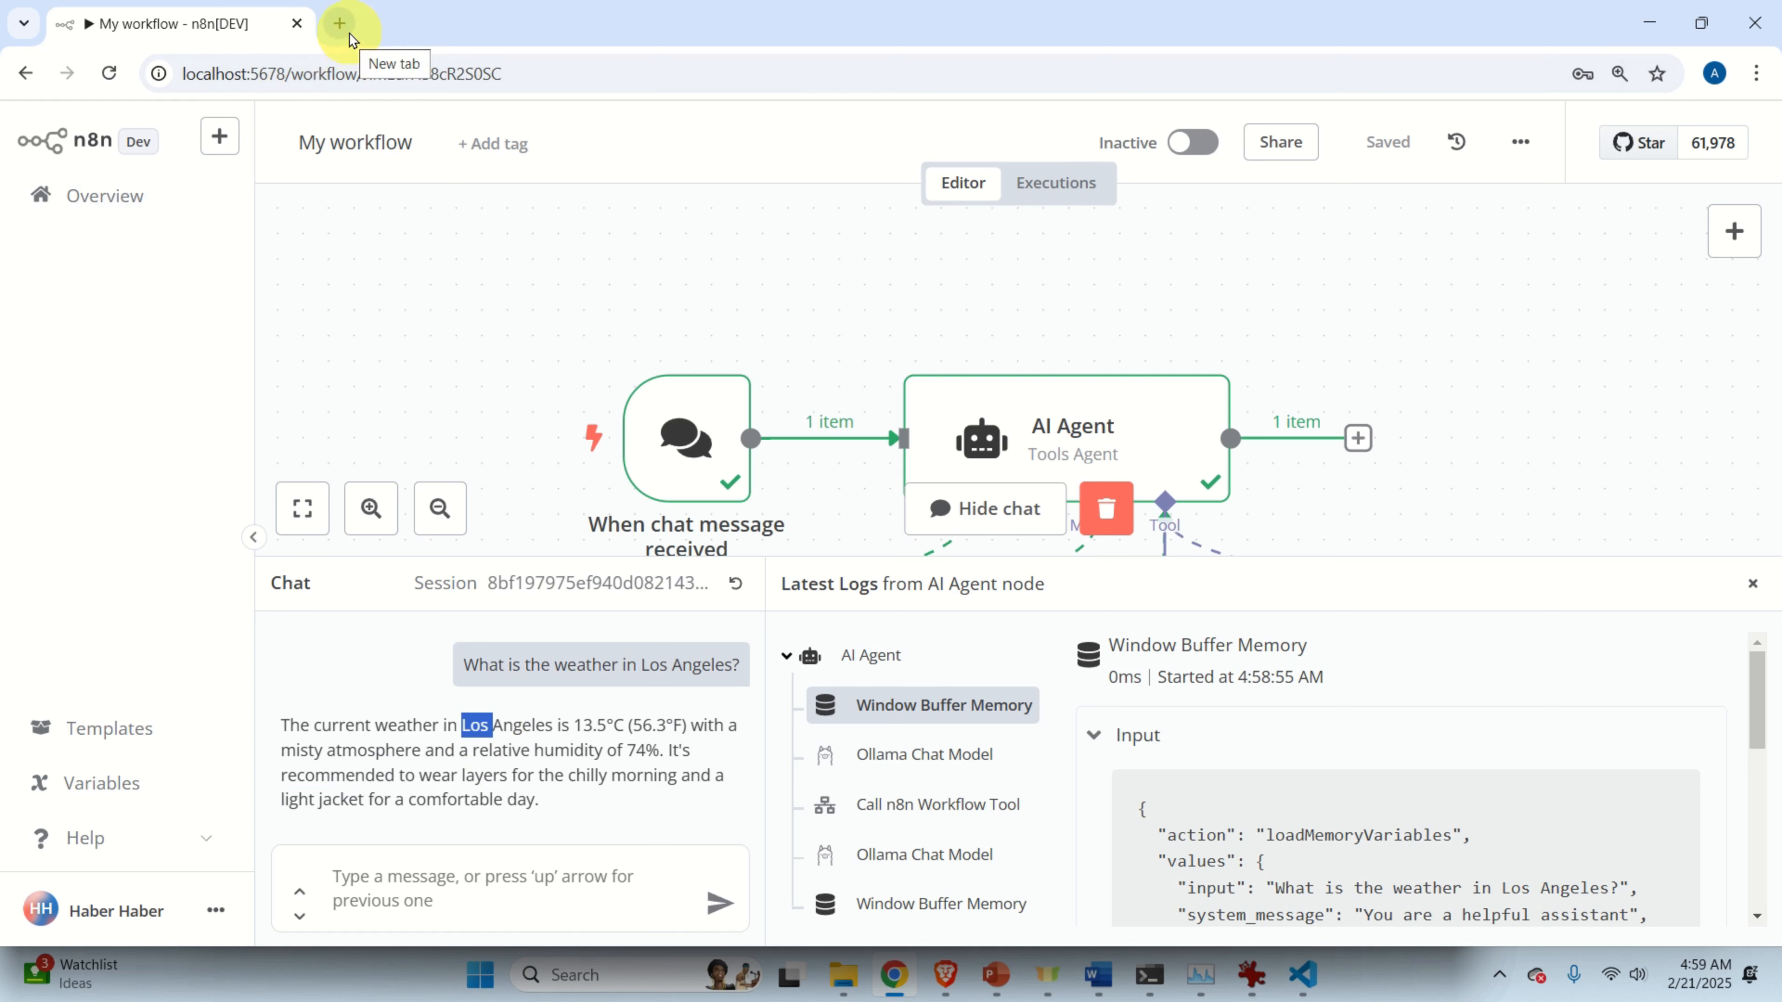
# Search Google for 'weather los angeles' in a new tab.
pyautogui.click(339, 23)
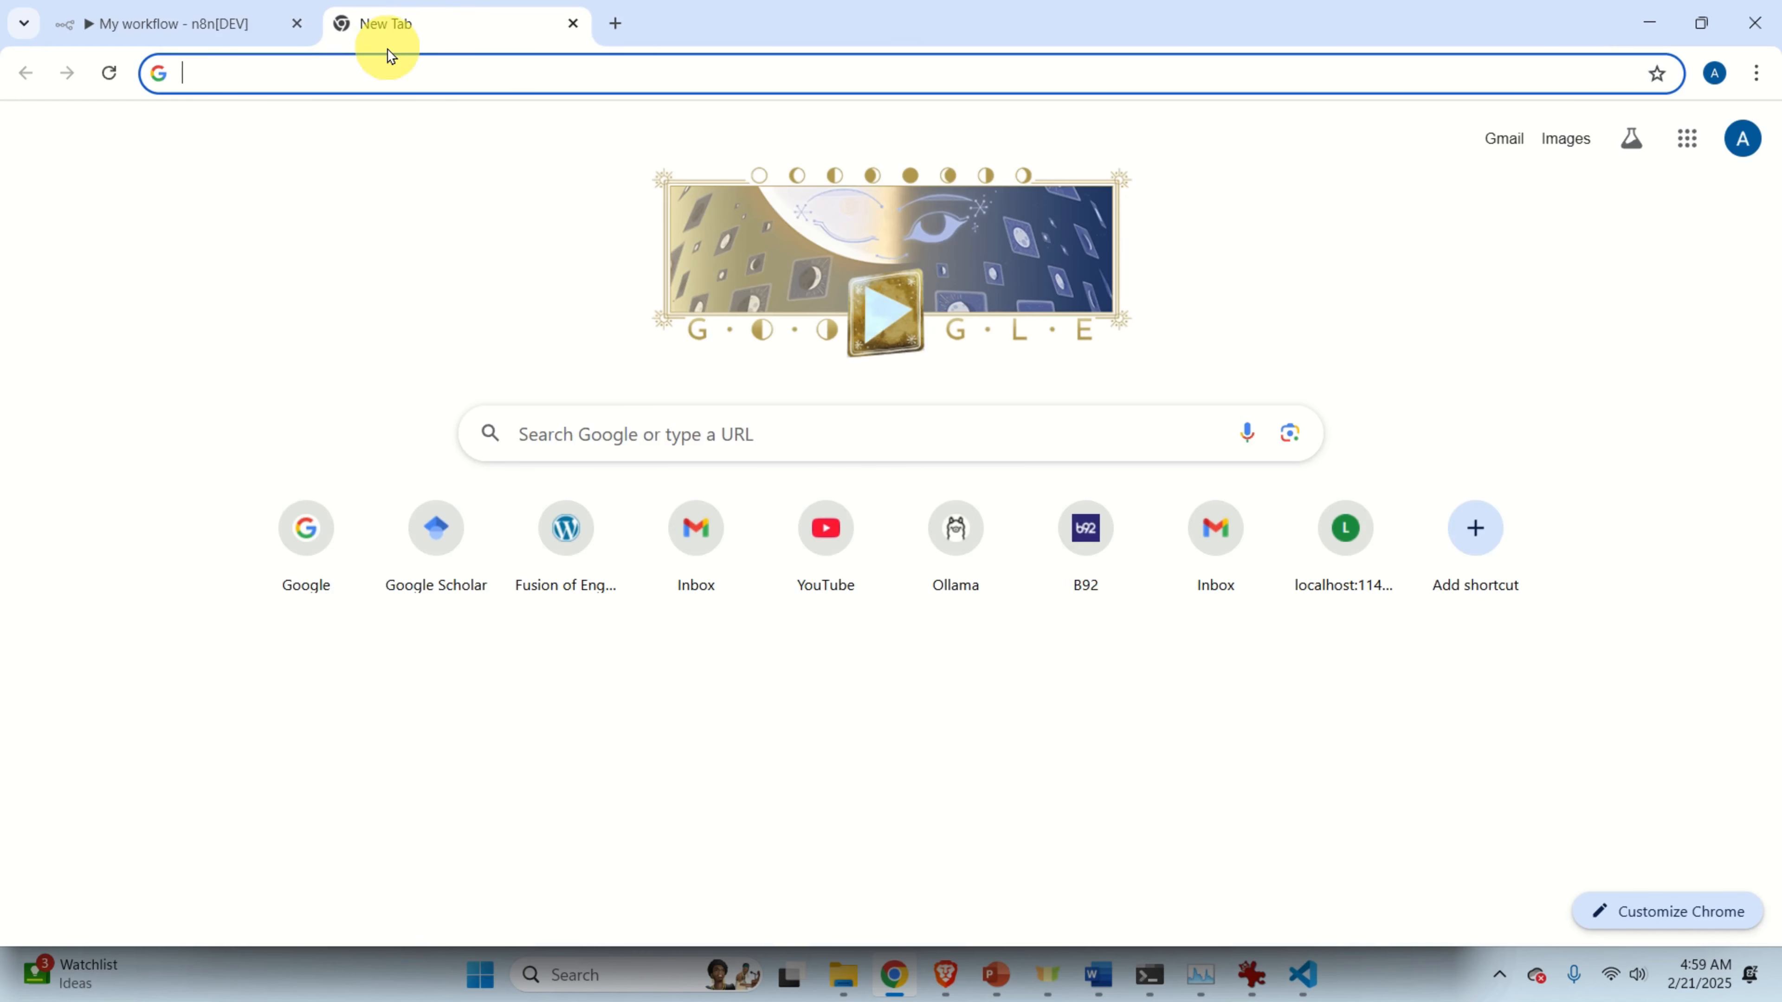
pyautogui.write('www')
pyautogui.press('Return')
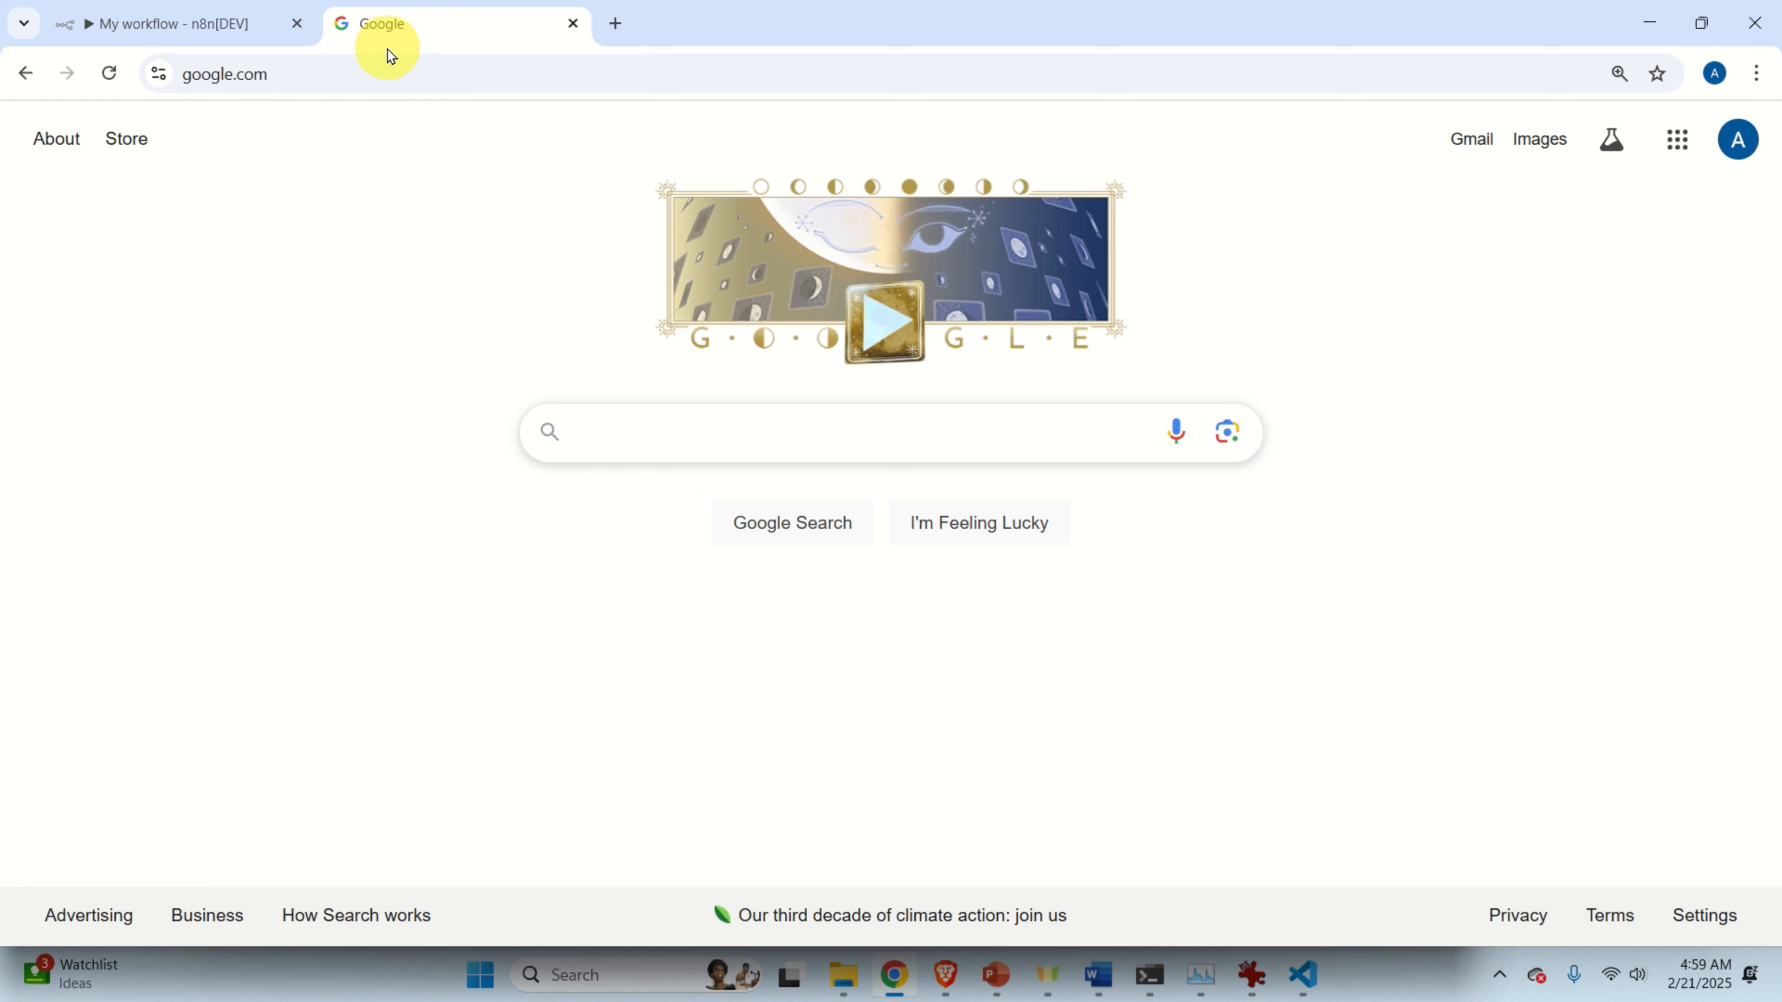
pyautogui.write('weather')
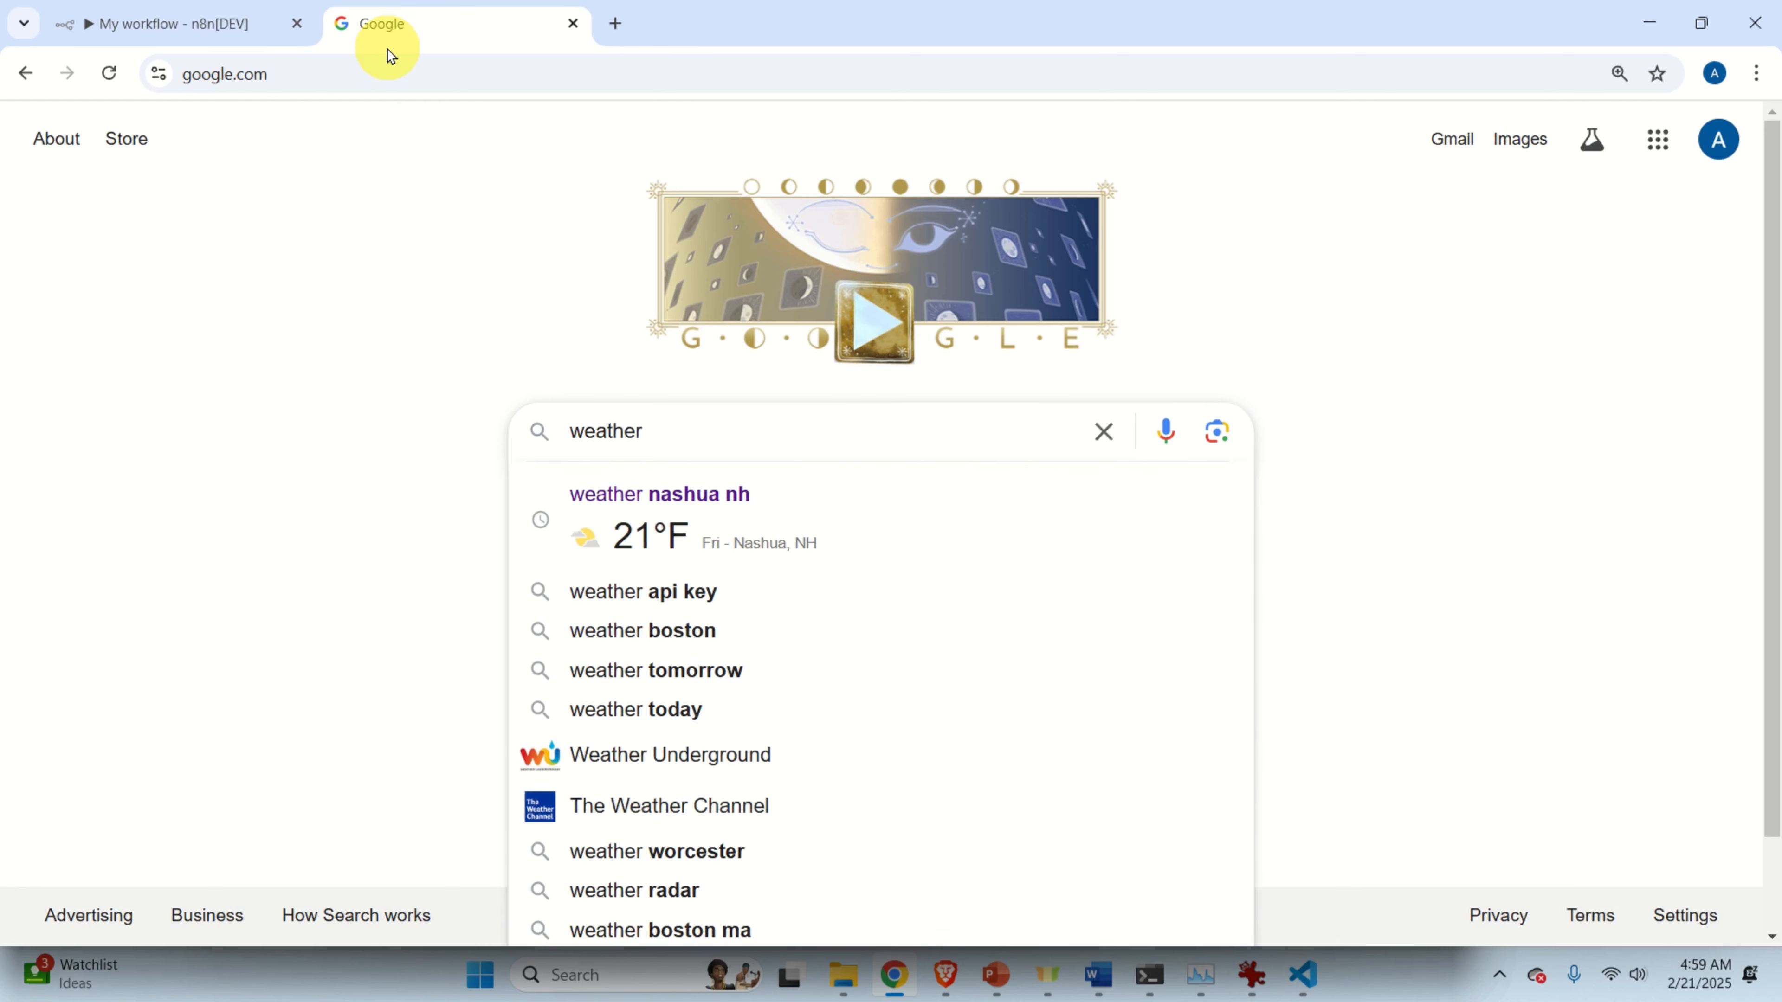
pyautogui.write(' los')
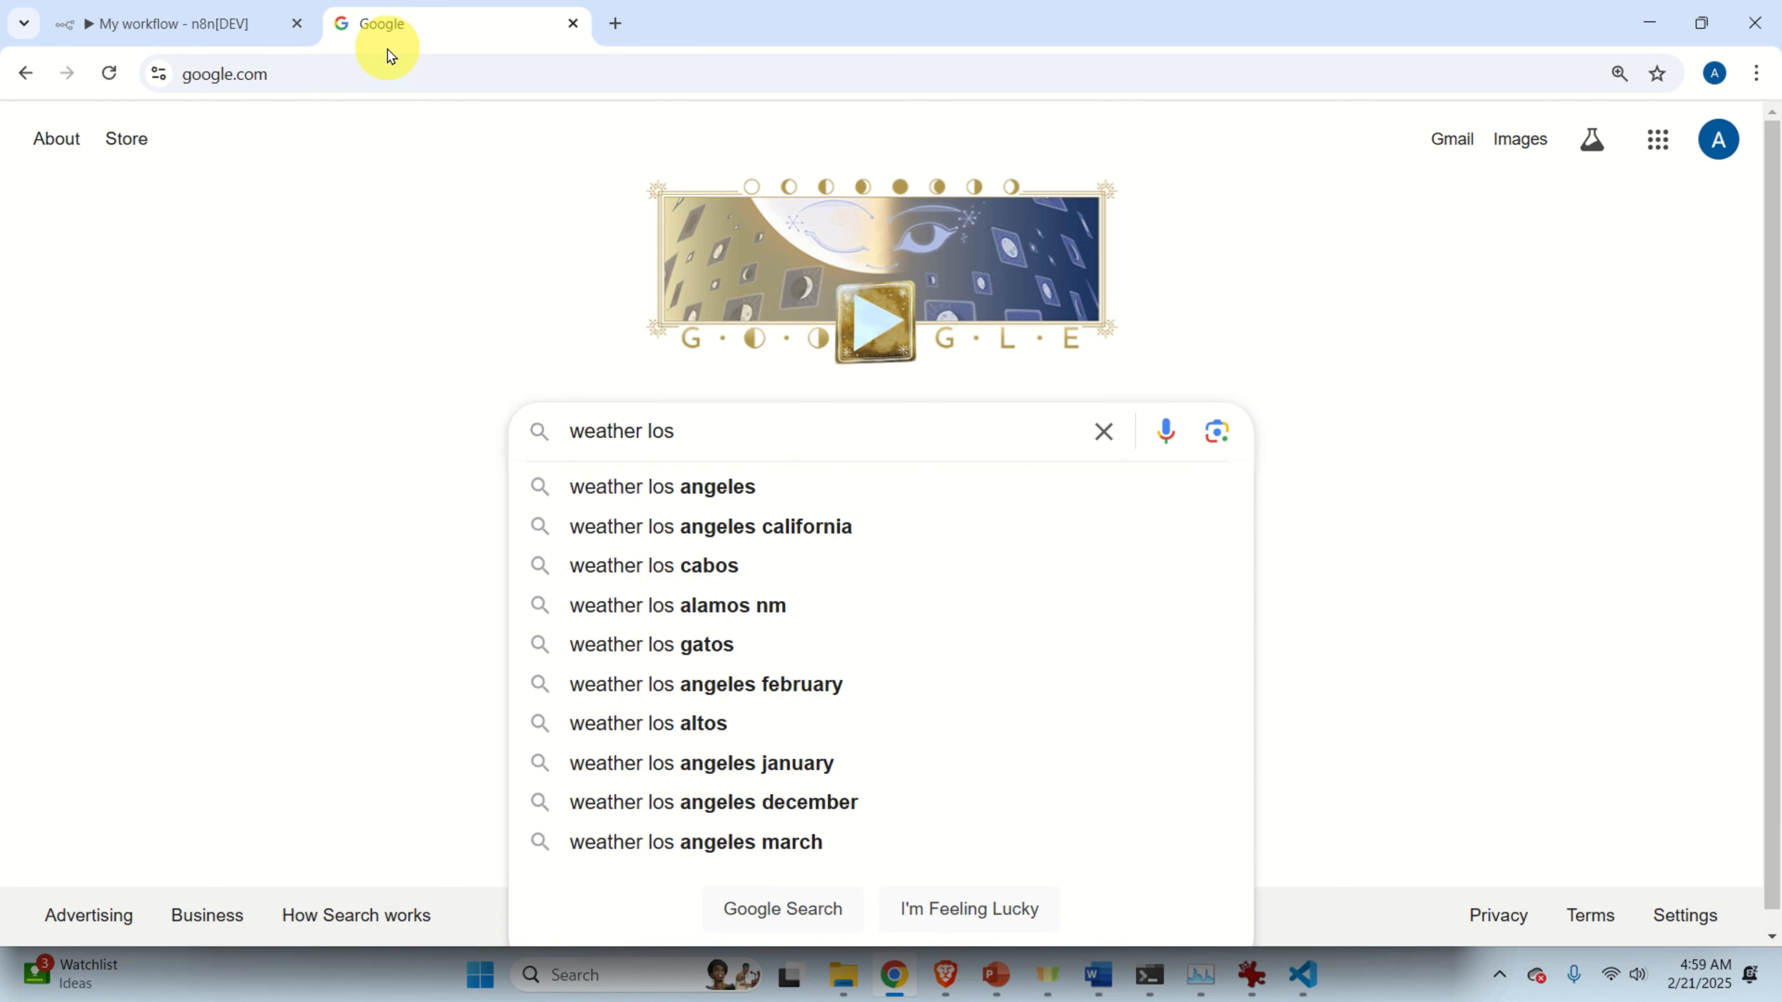
pyautogui.click(660, 487)
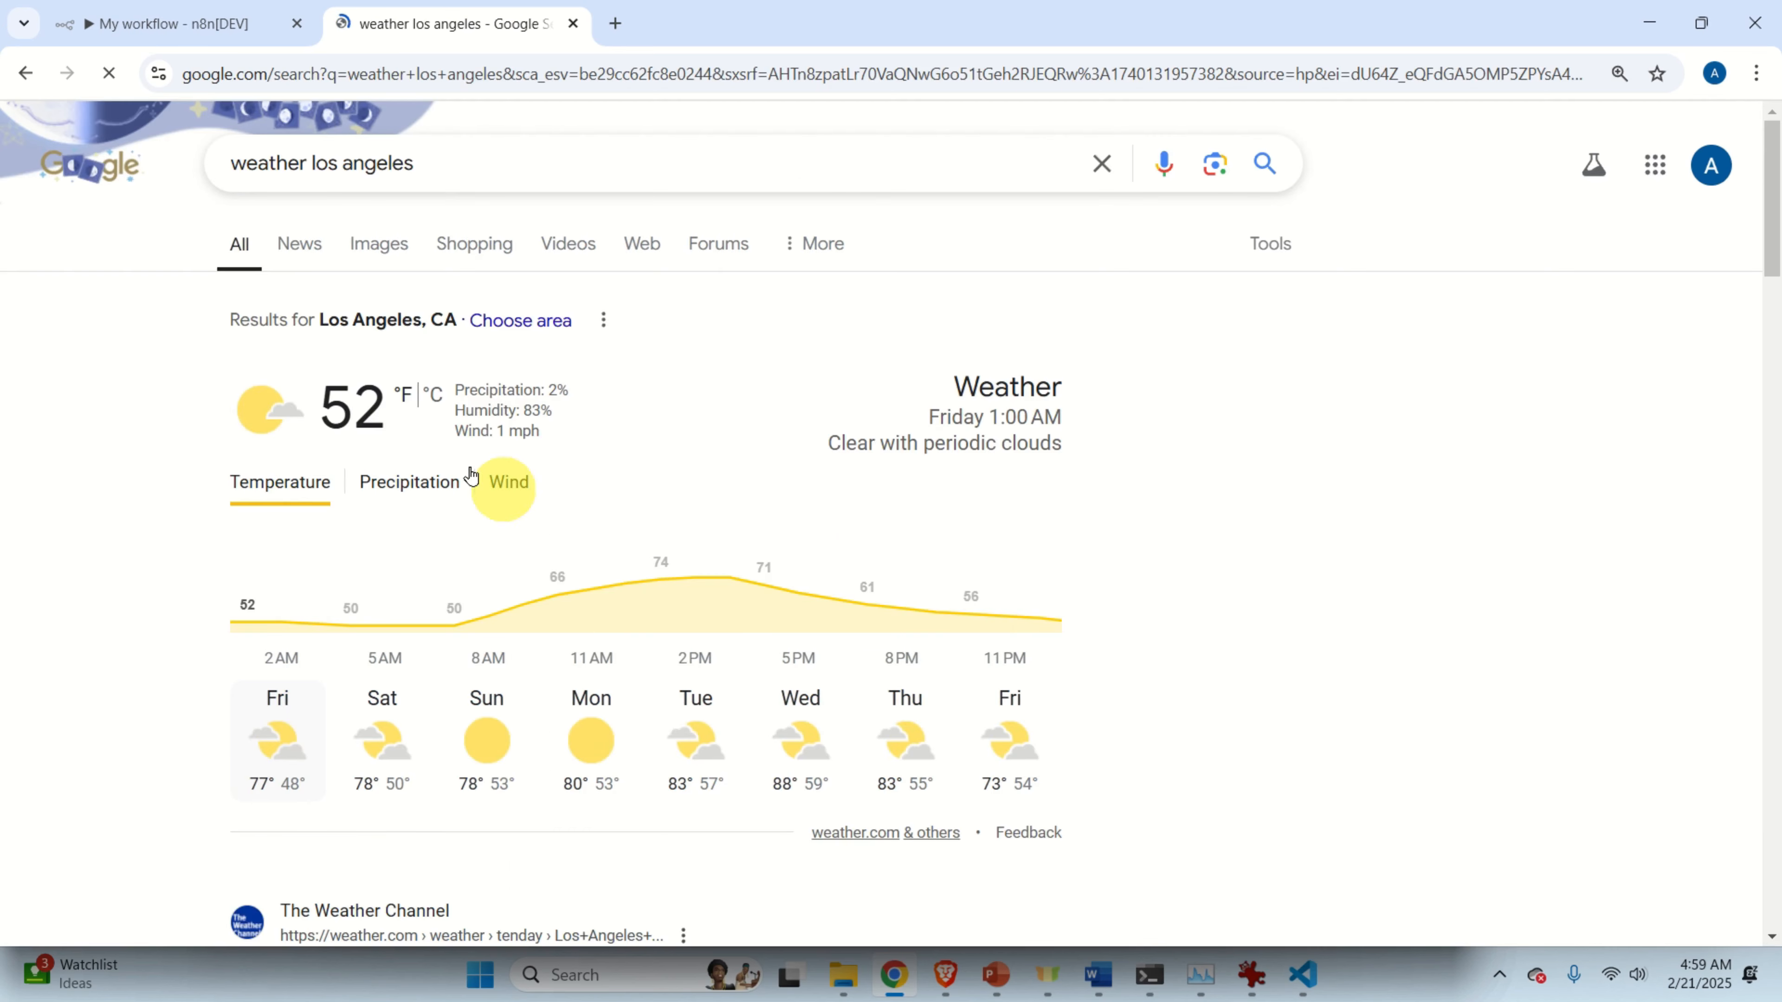
# Switch the results to Celsius, note the current 11°C, and return to n8n.
pyautogui.click(429, 395)
pyautogui.doubleClick(341, 413)
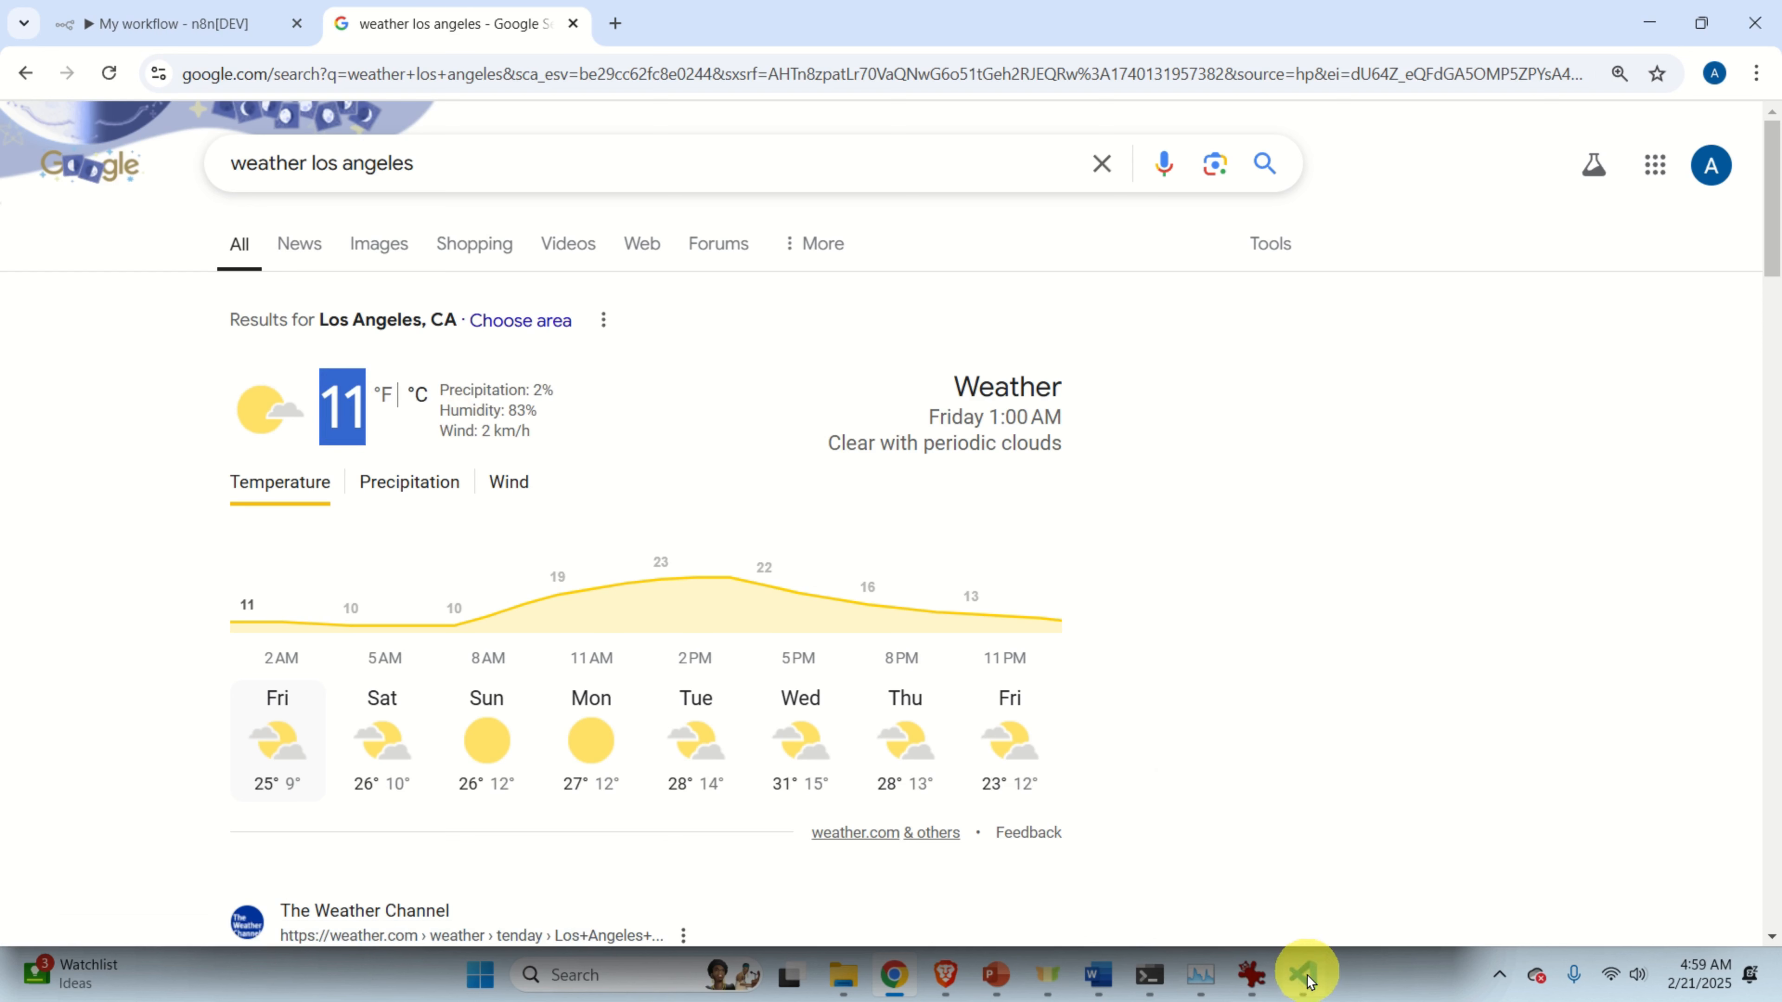
pyautogui.moveTo(888, 997)
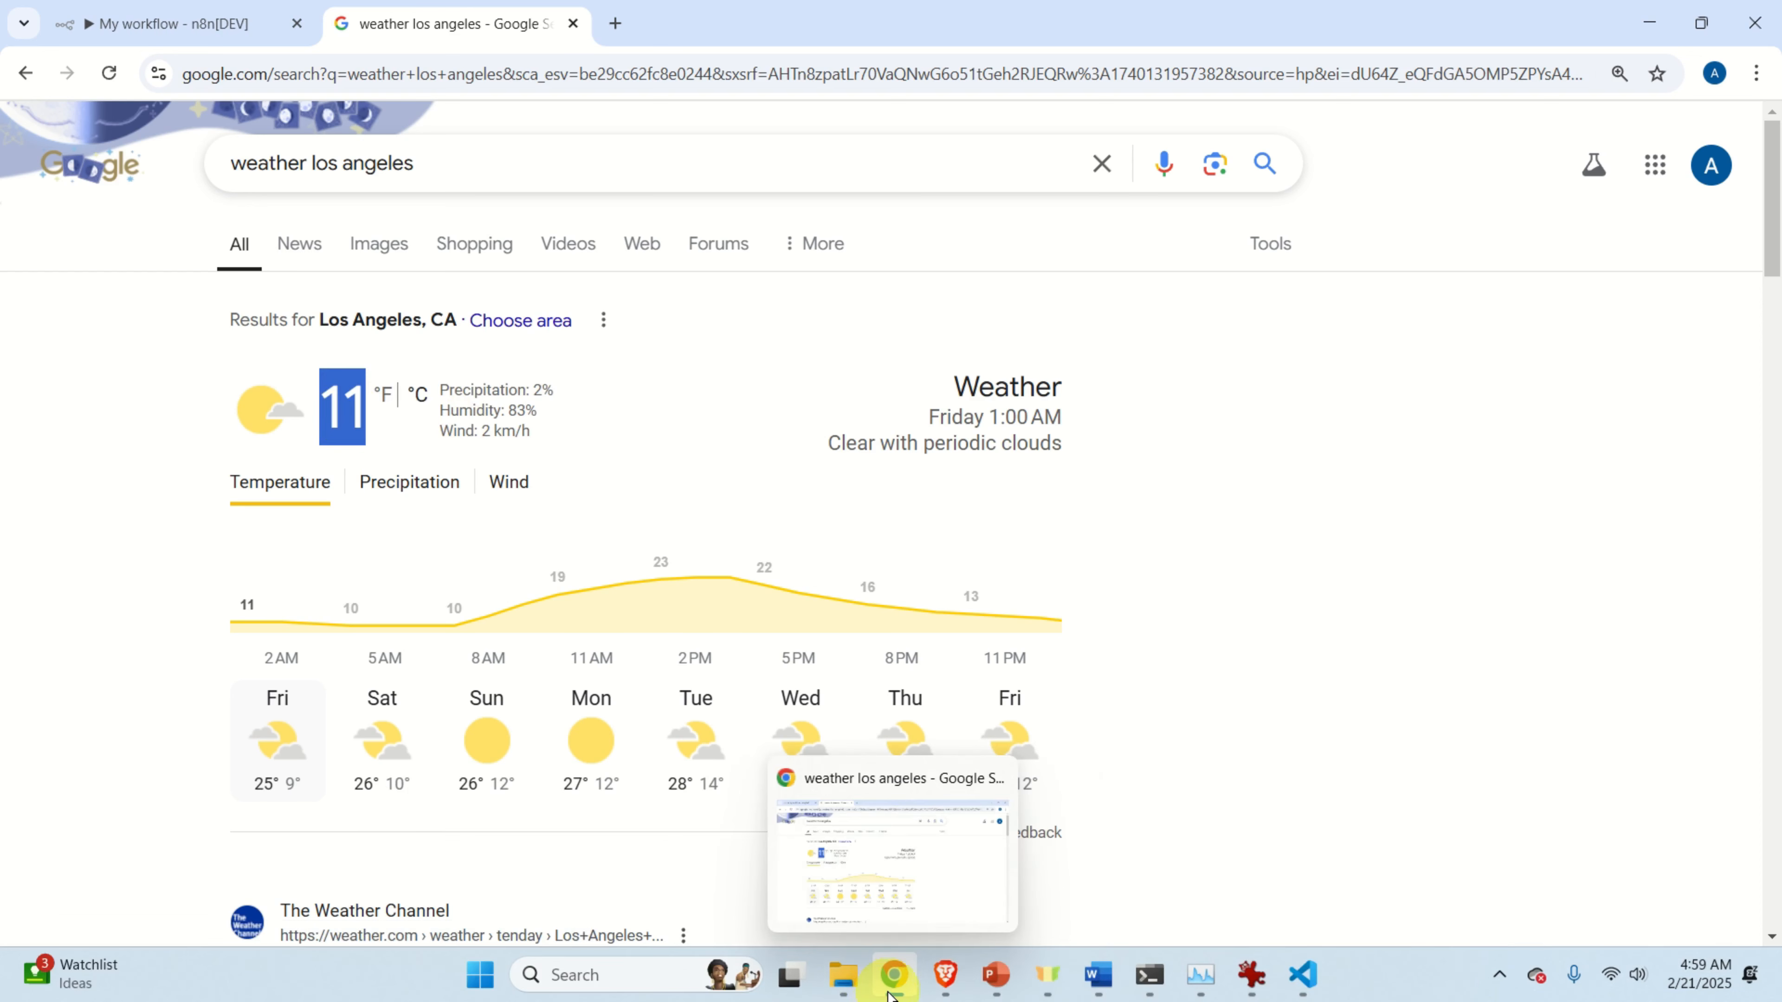
pyautogui.click(187, 28)
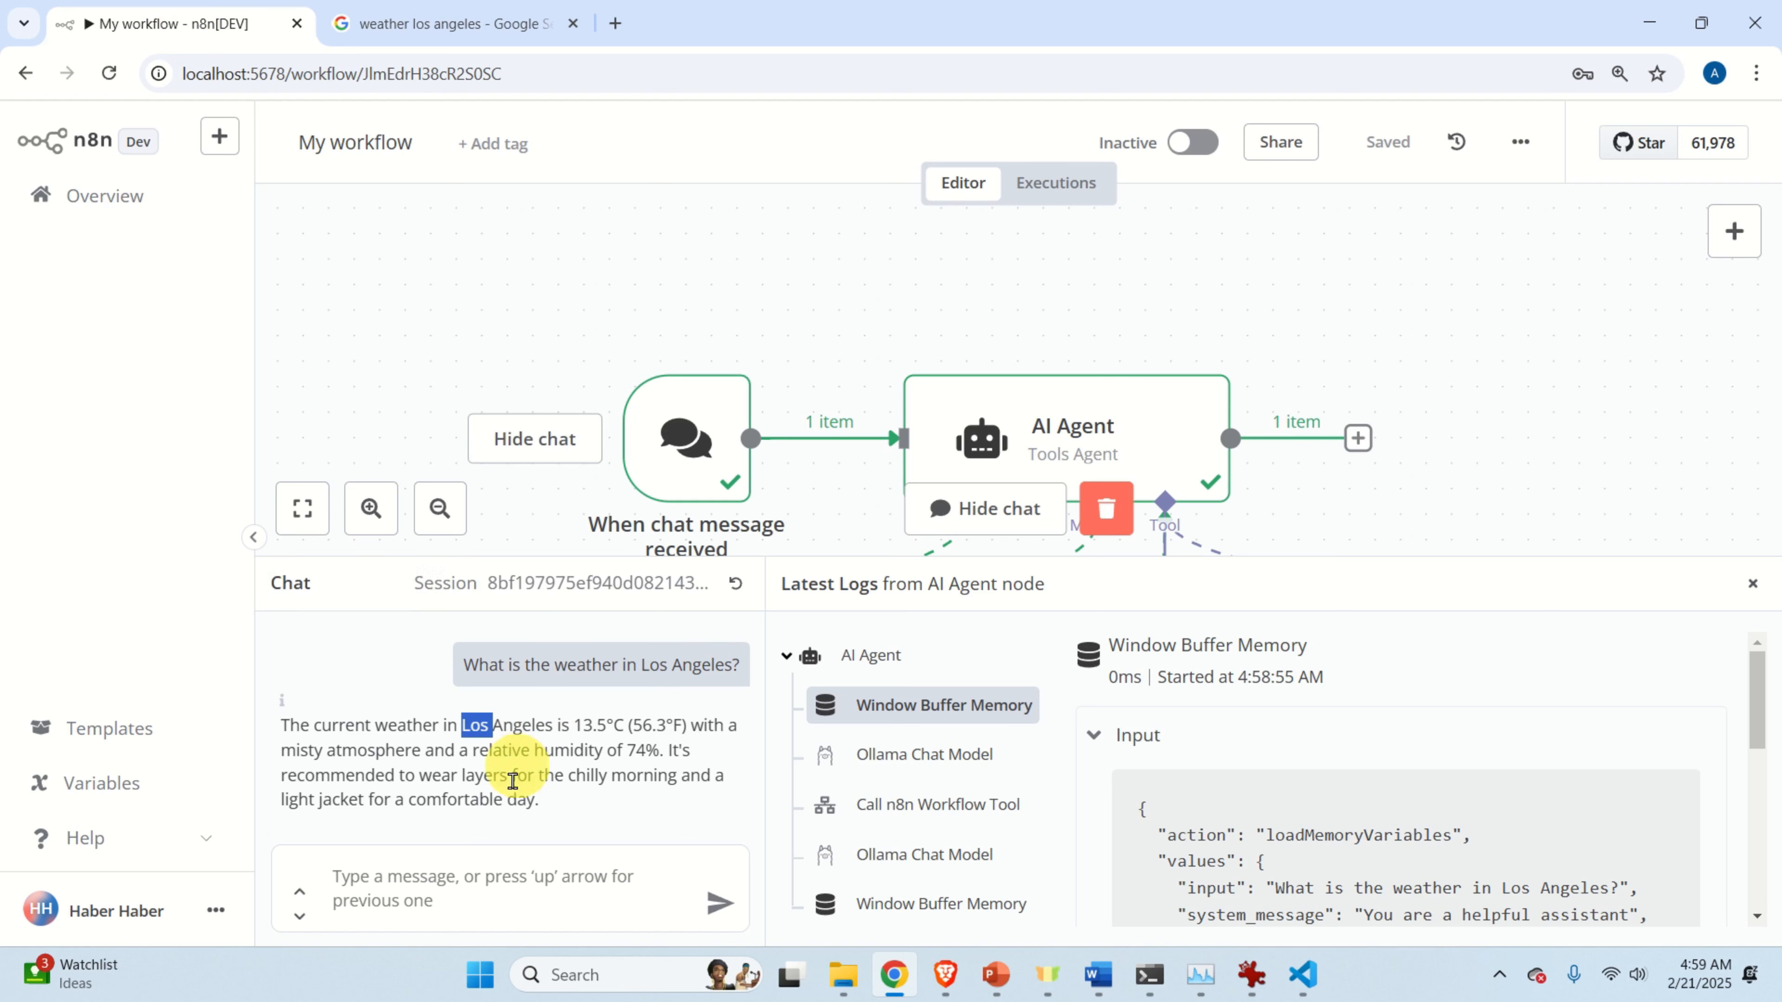
# Ask 'What is the weather in Hustion?' and highlight the agent's clear, -3°C, 93% humidity reply.
pyautogui.click(450, 879)
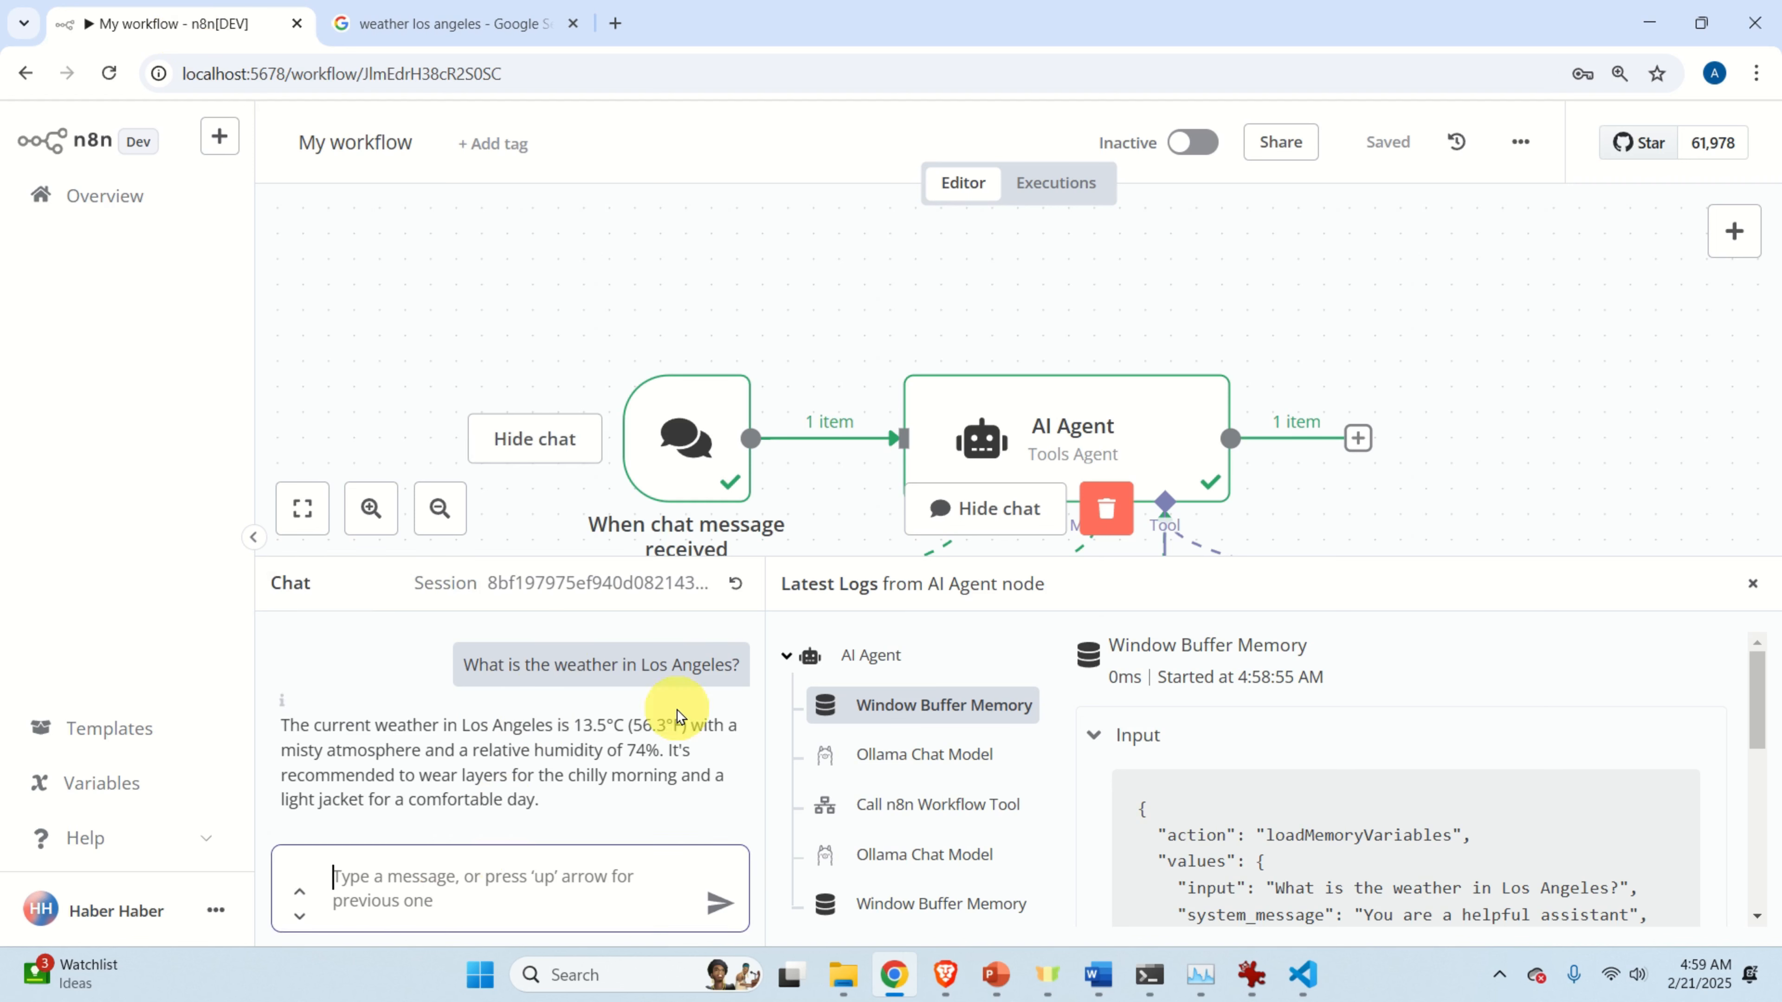
pyautogui.write('What is th')
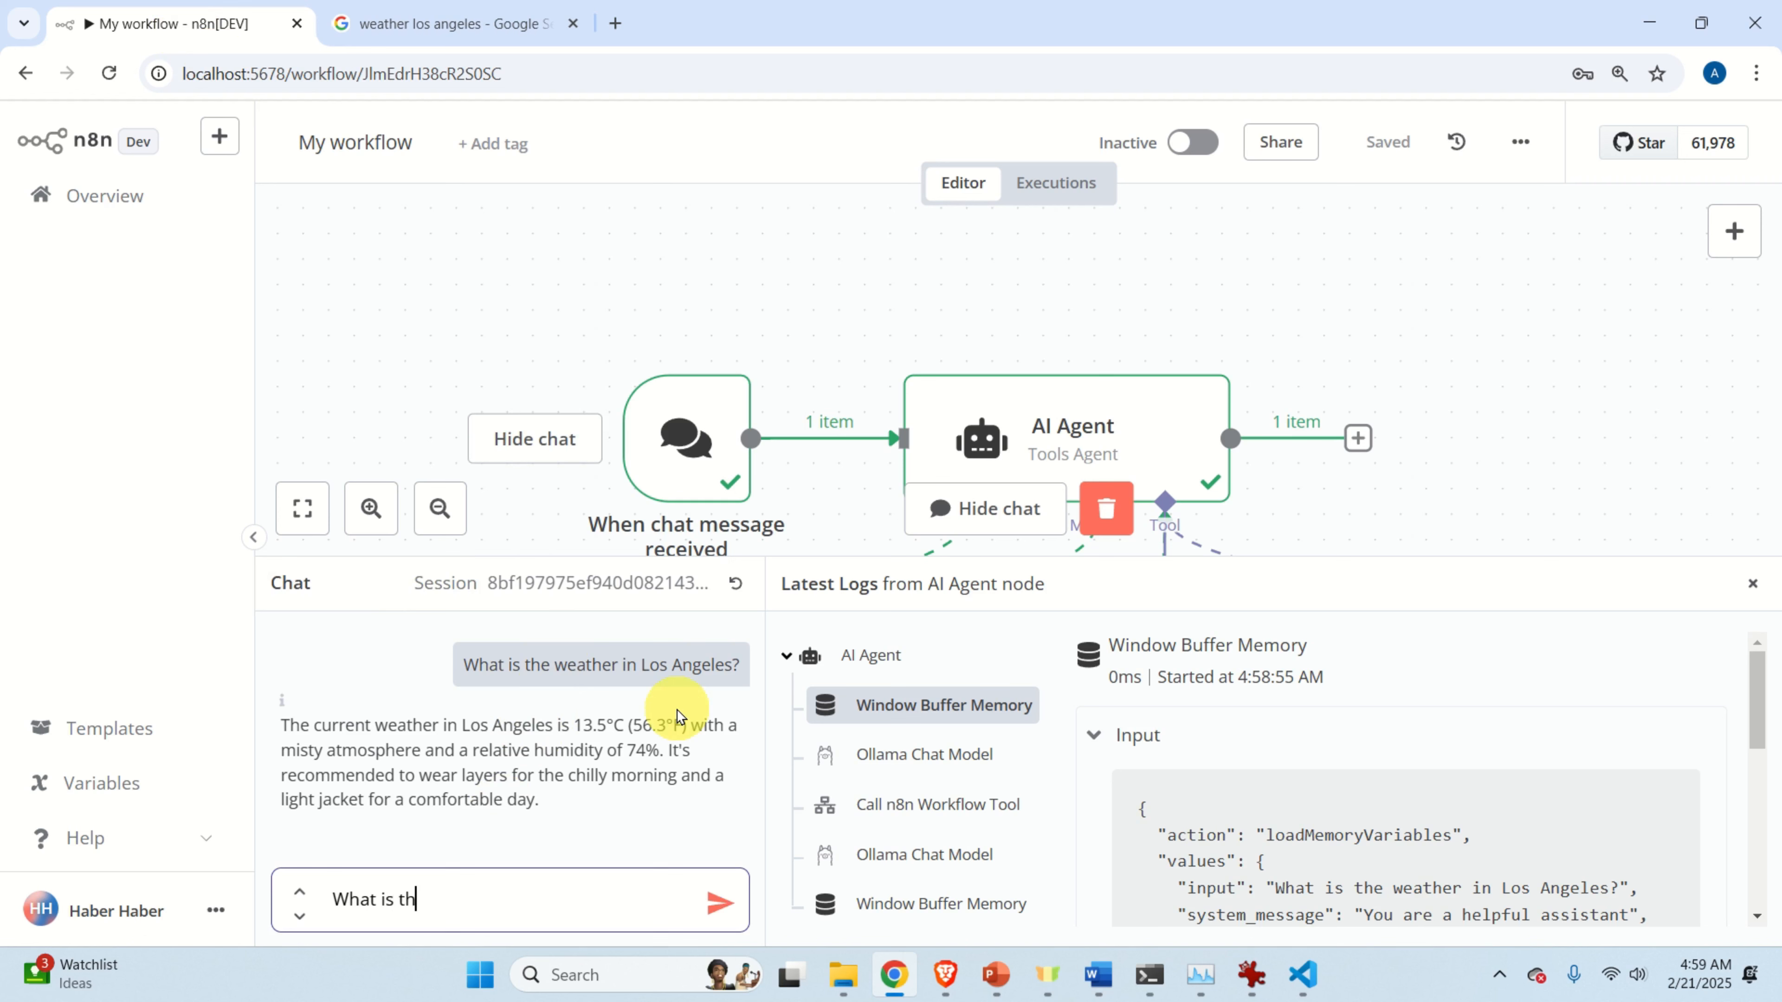
pyautogui.write('e weather in Hustion?')
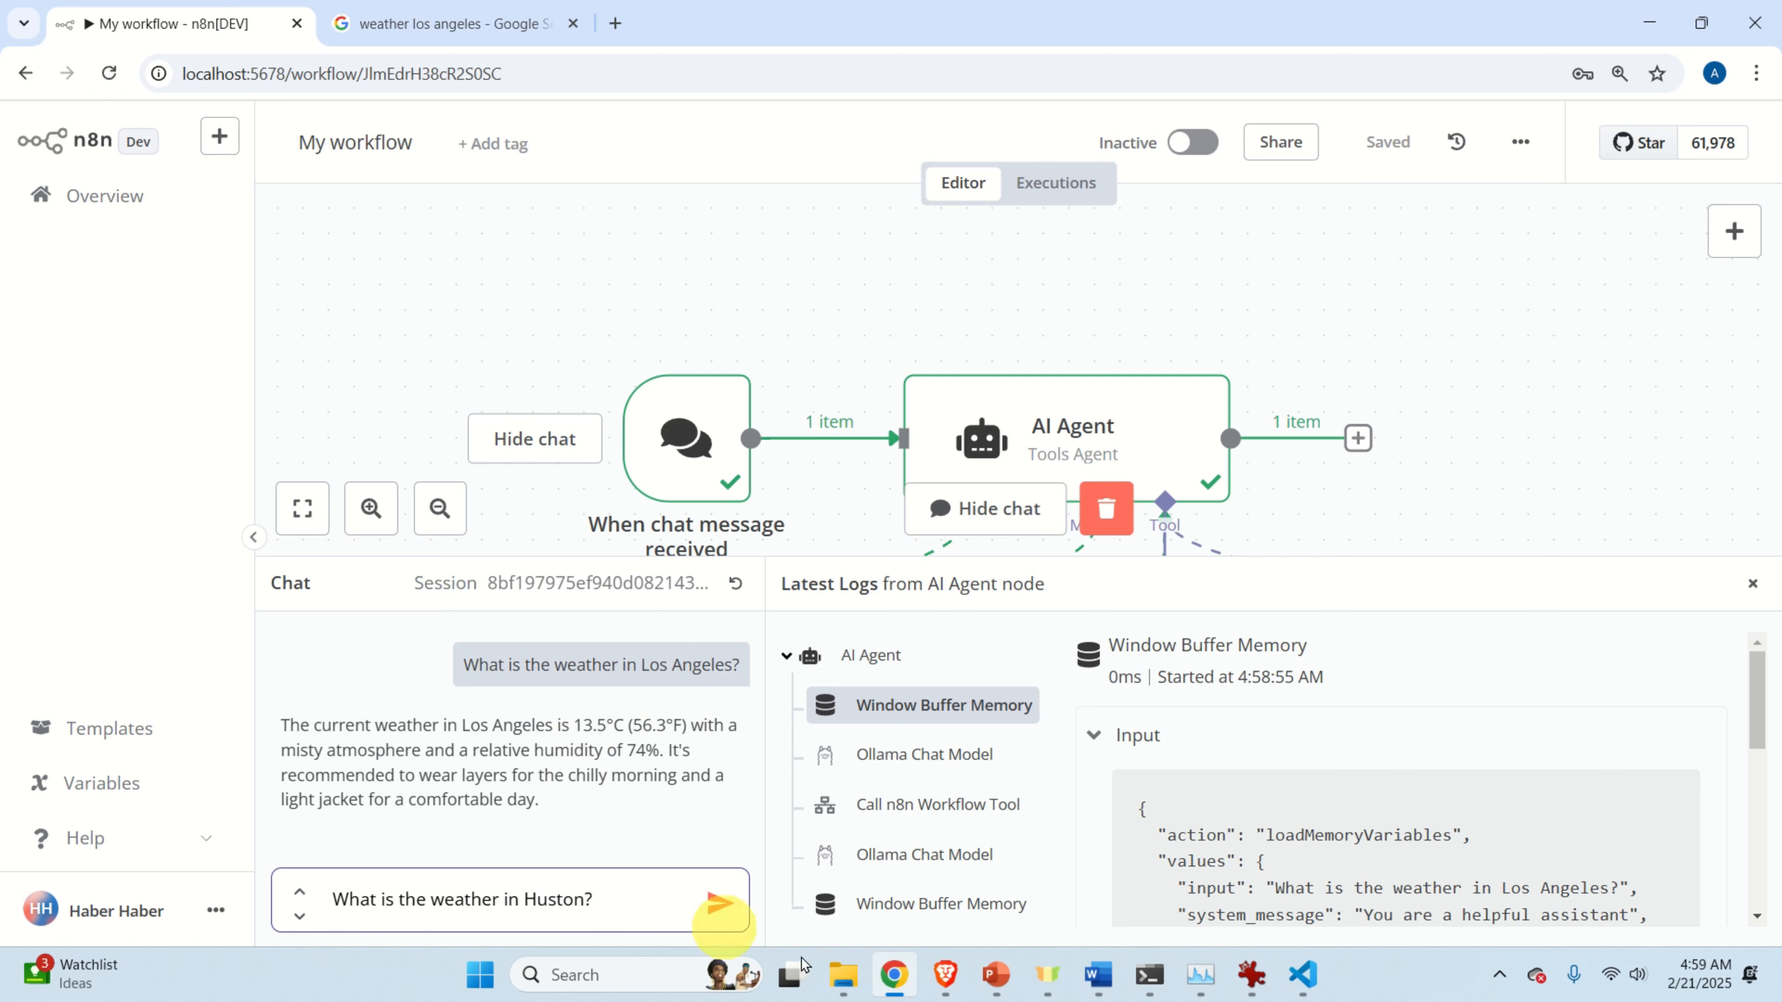
pyautogui.click(717, 902)
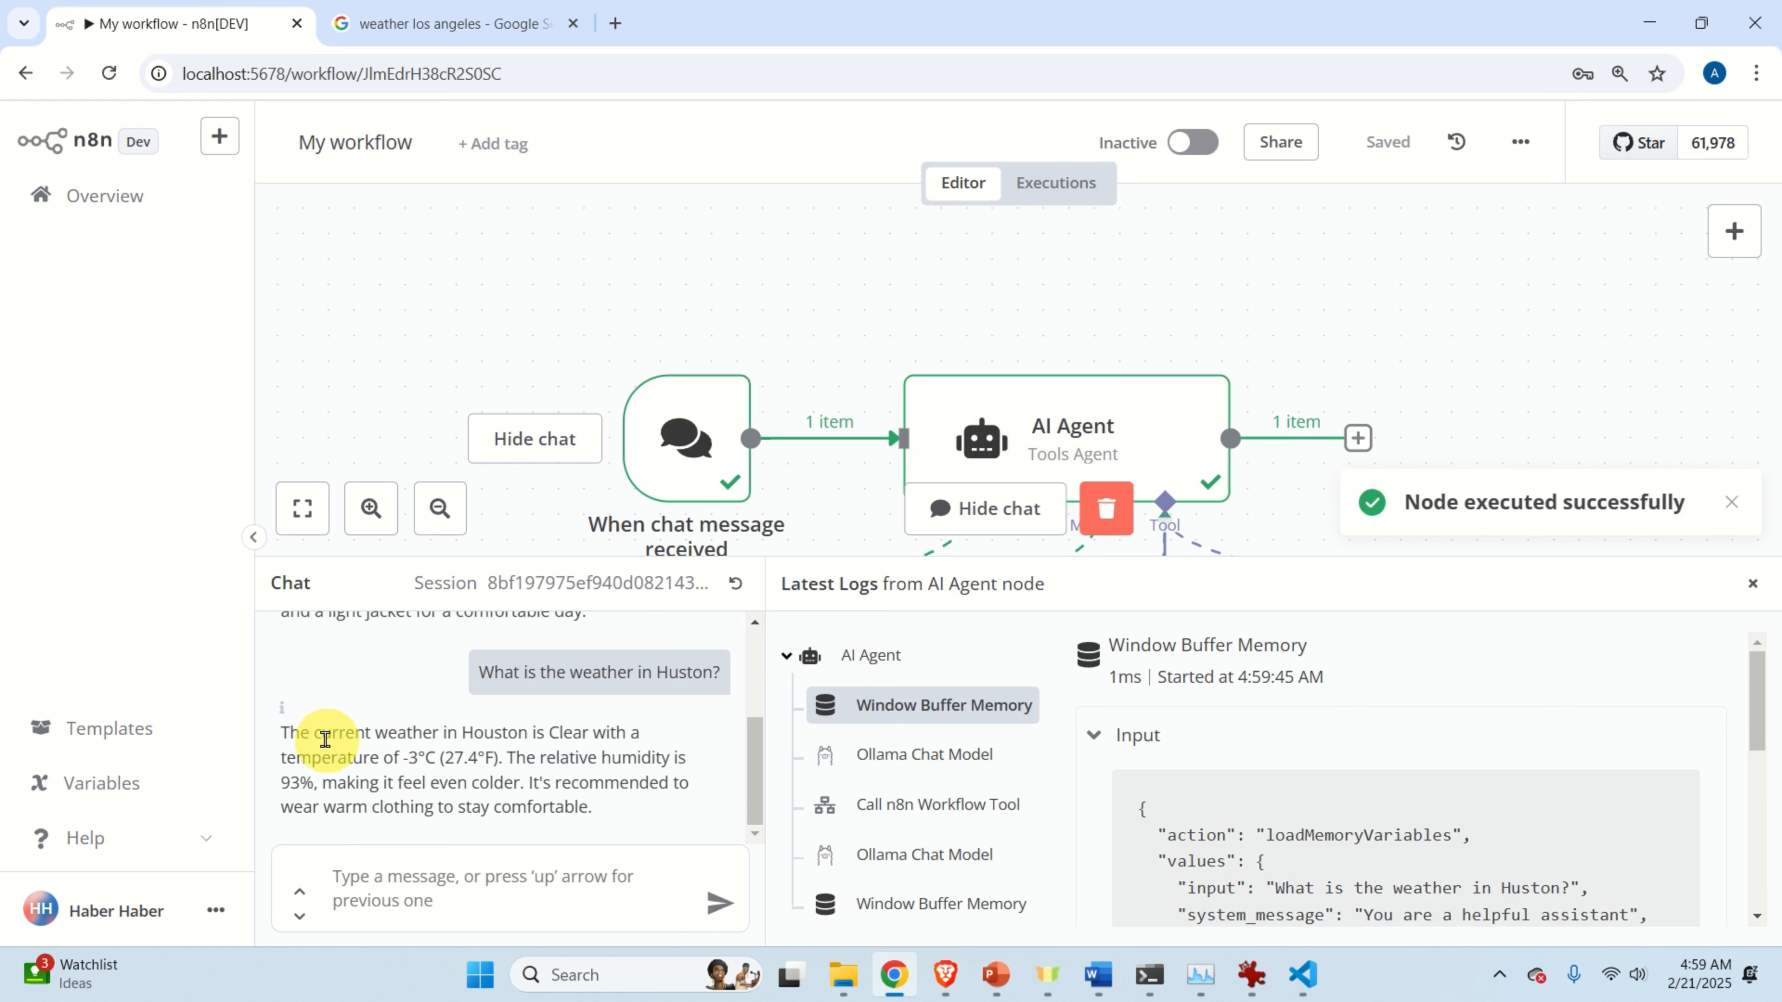
pyautogui.moveTo(319, 735); pyautogui.dragTo(514, 783)
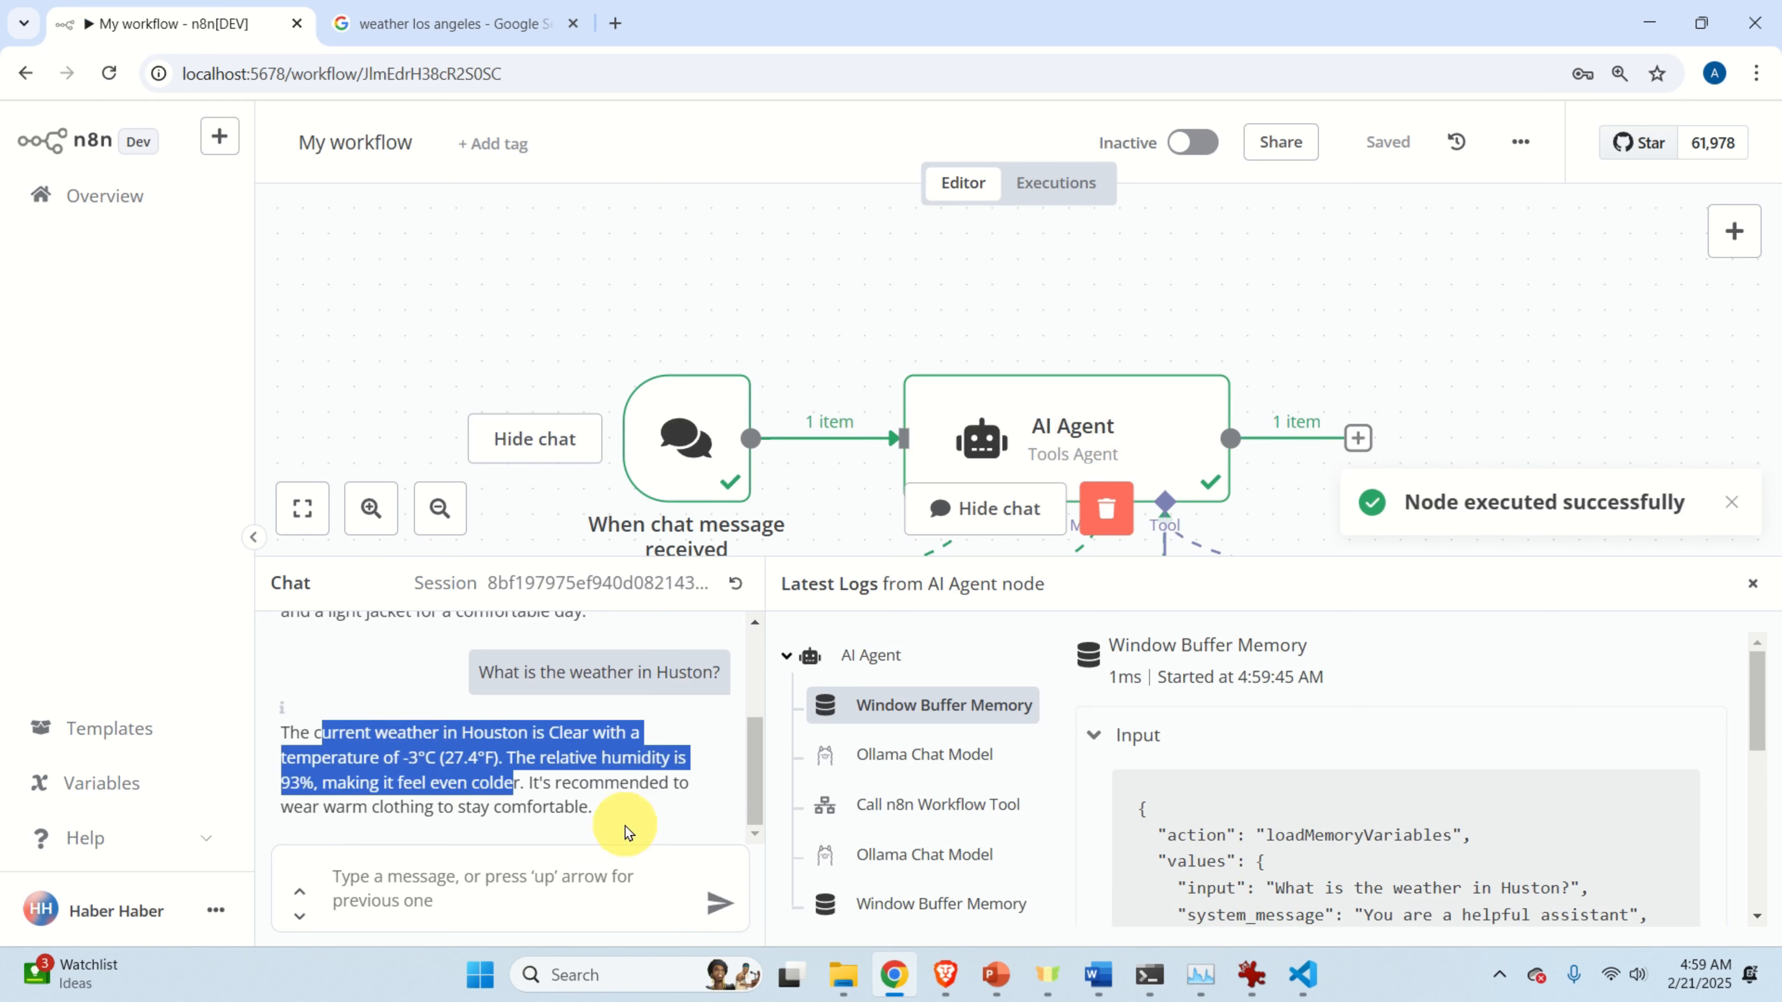
pyautogui.click(429, 27)
# Change the Google search to 'weather huston', showing 2°C and cloudy, then return to n8n.
pyautogui.doubleClick(417, 145)
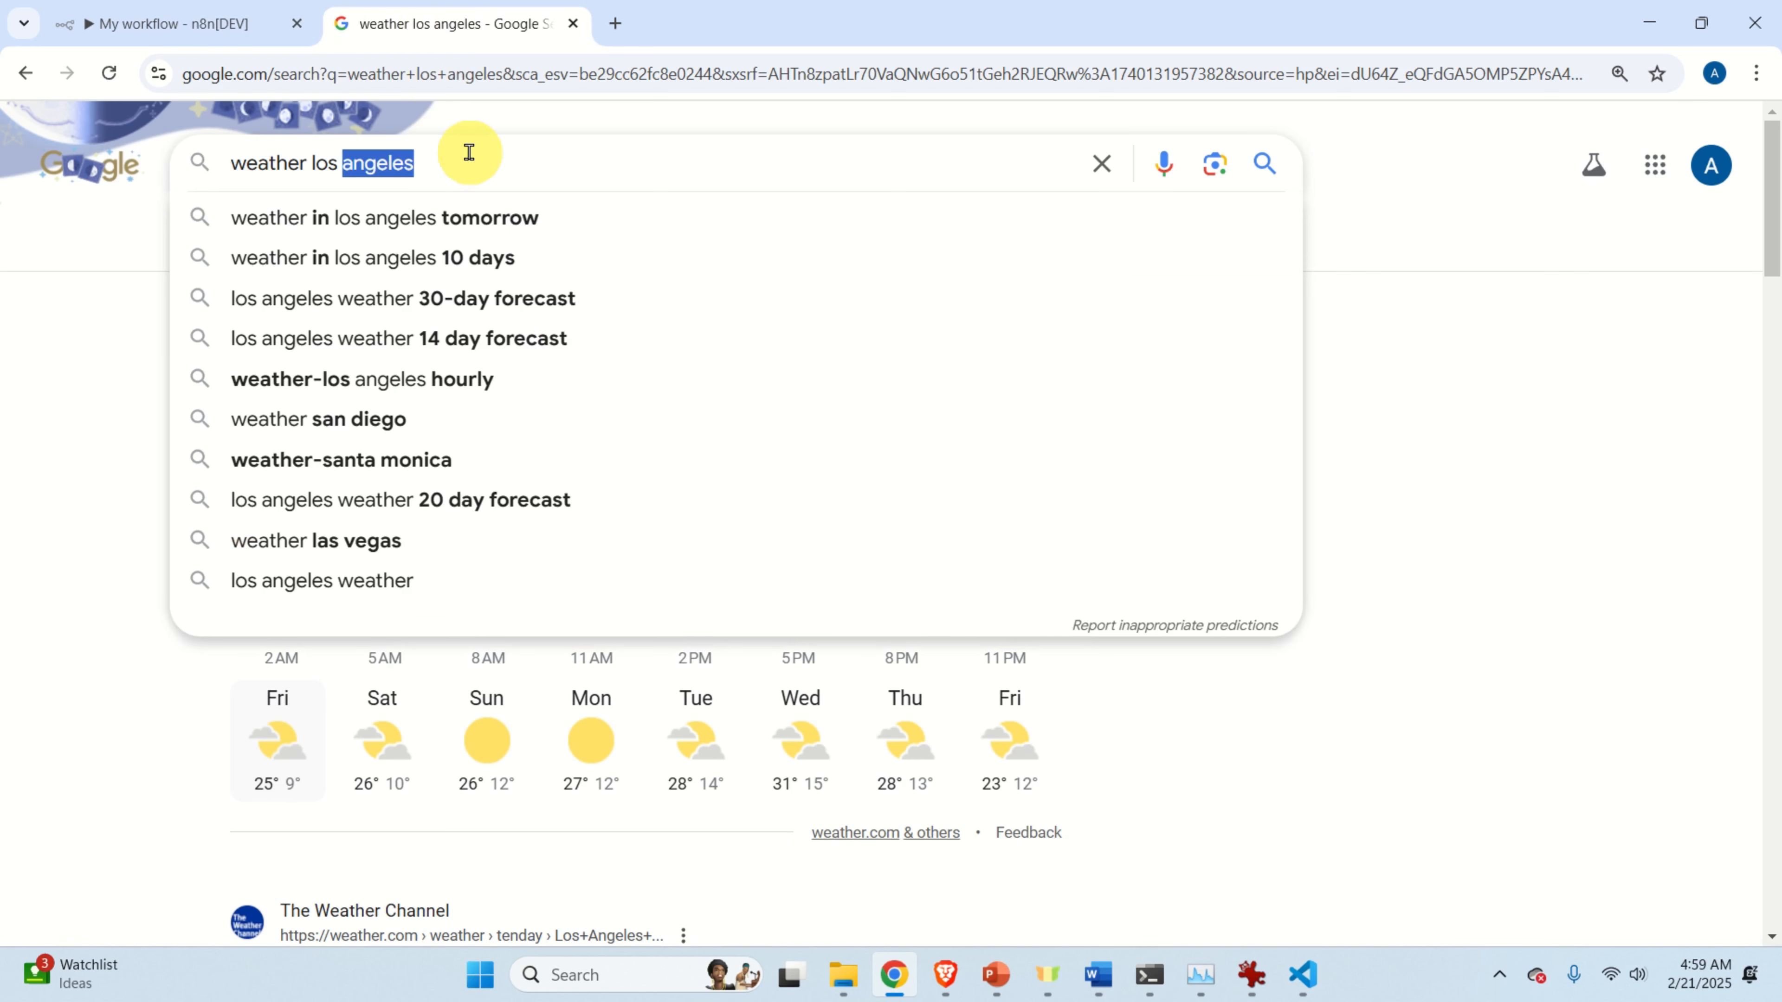
pyautogui.press('BackSpace')
pyautogui.press('BackSpace')
pyautogui.press('BackSpace')
pyautogui.press('BackSpace')
pyautogui.press('BackSpace')
pyautogui.write('huston')
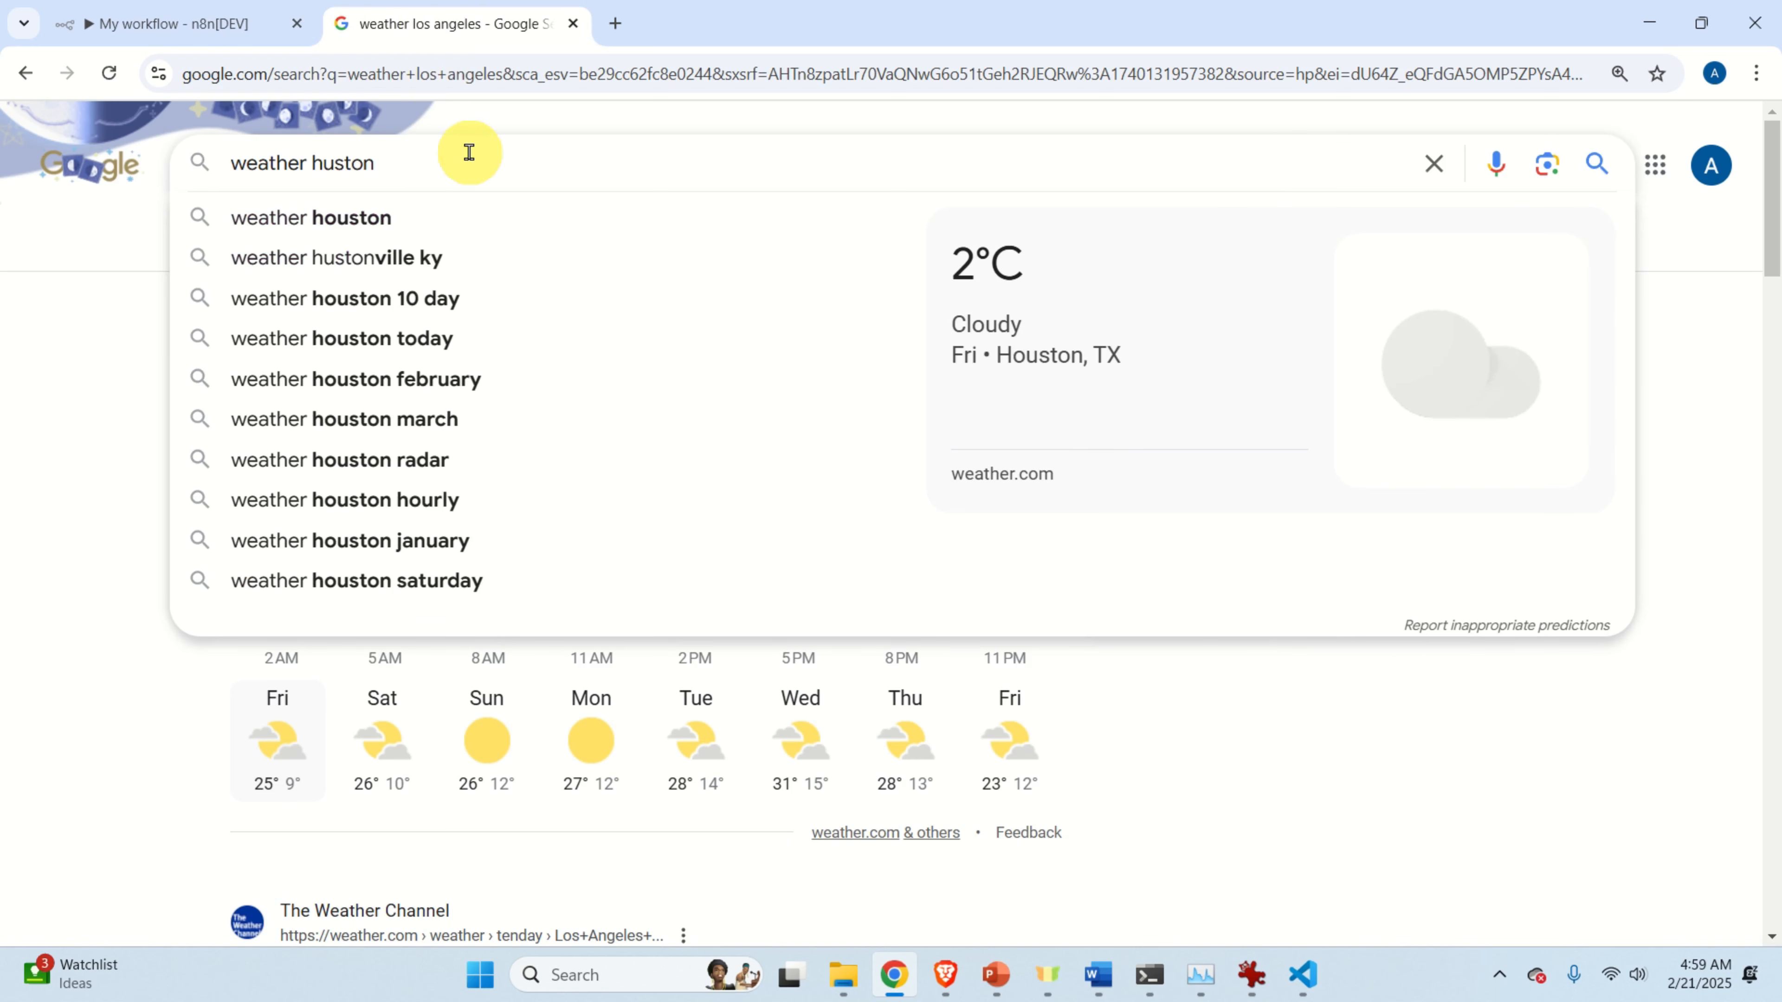
pyautogui.press('Return')
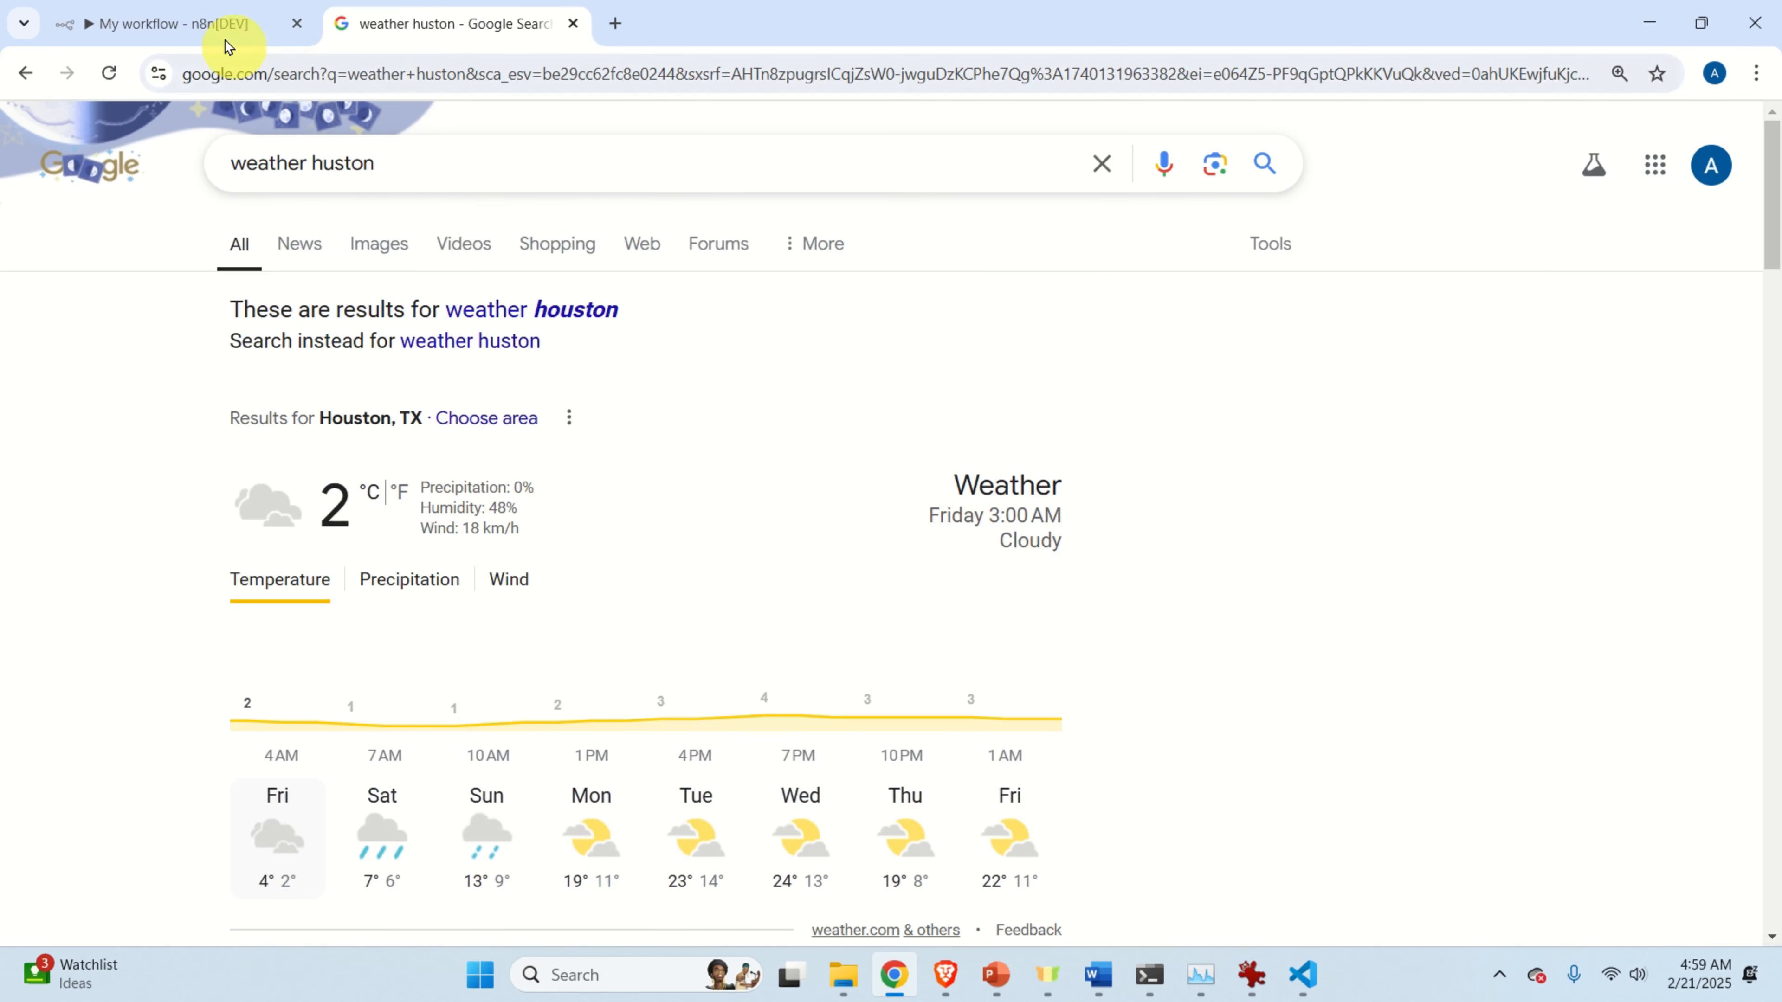
pyautogui.click(218, 25)
pyautogui.moveTo(838, 561); pyautogui.dragTo(804, 583)
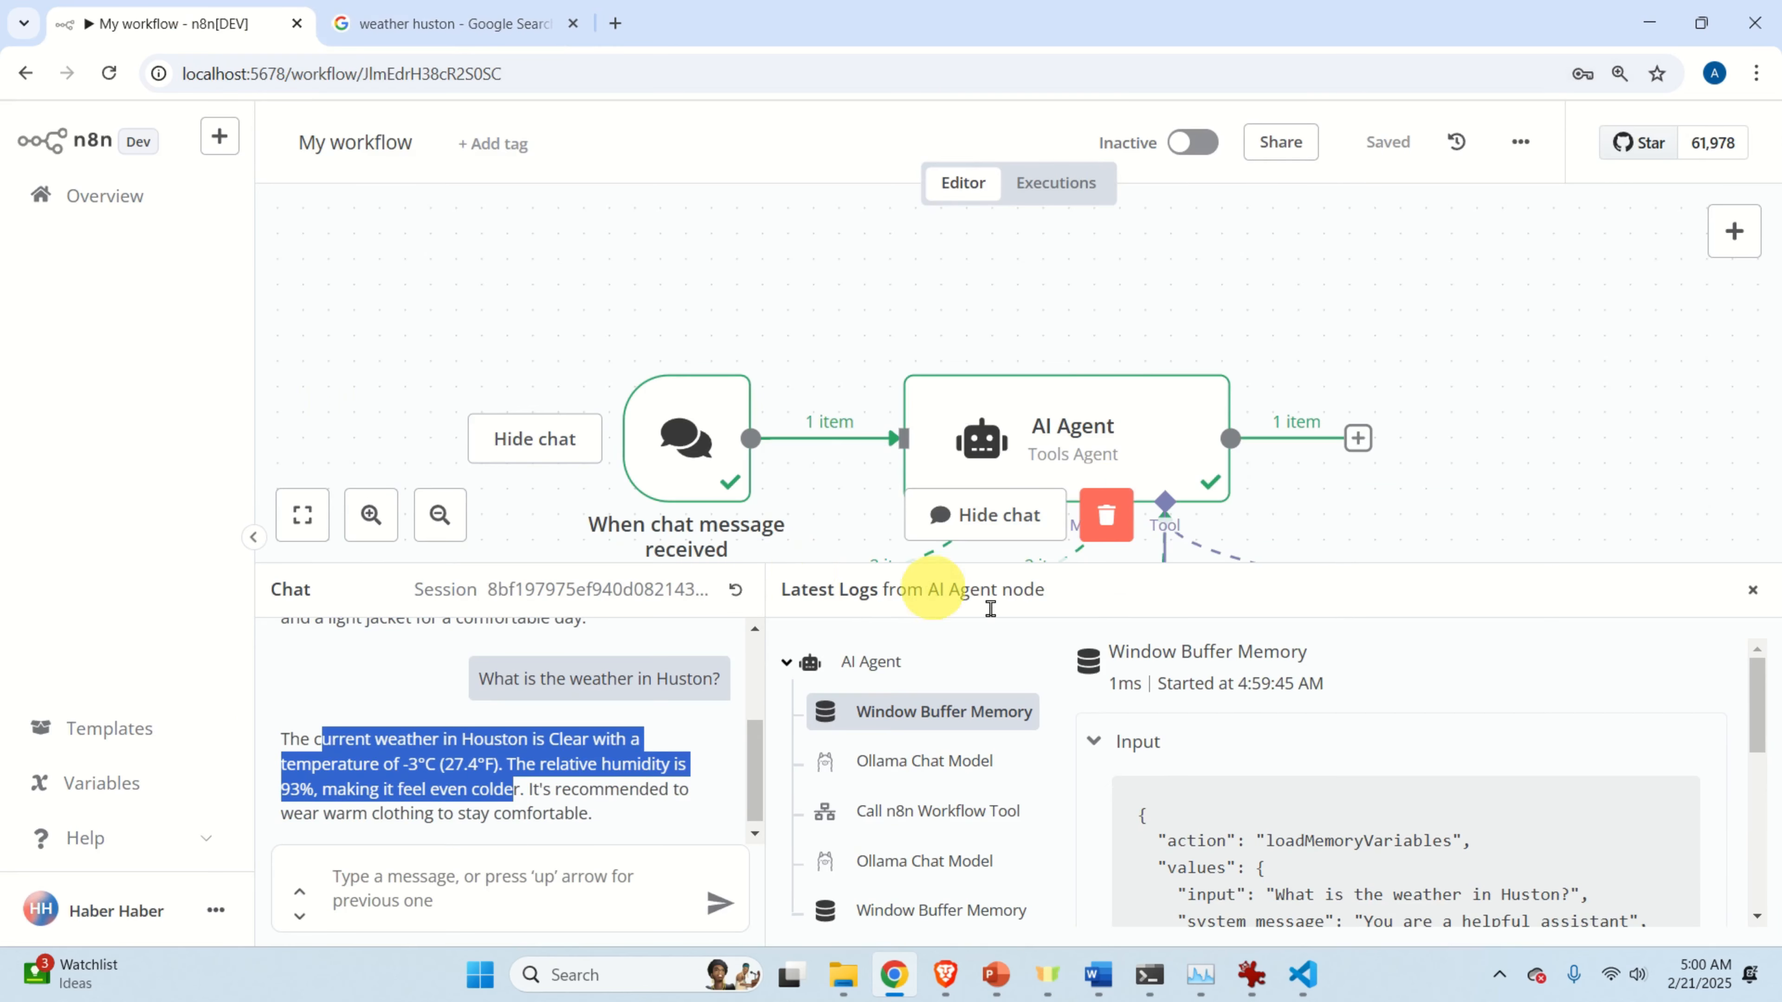
# Pan the canvas and shrink the chat panel to show all four AI Agent sub-nodes.
pyautogui.moveTo(1165, 676)
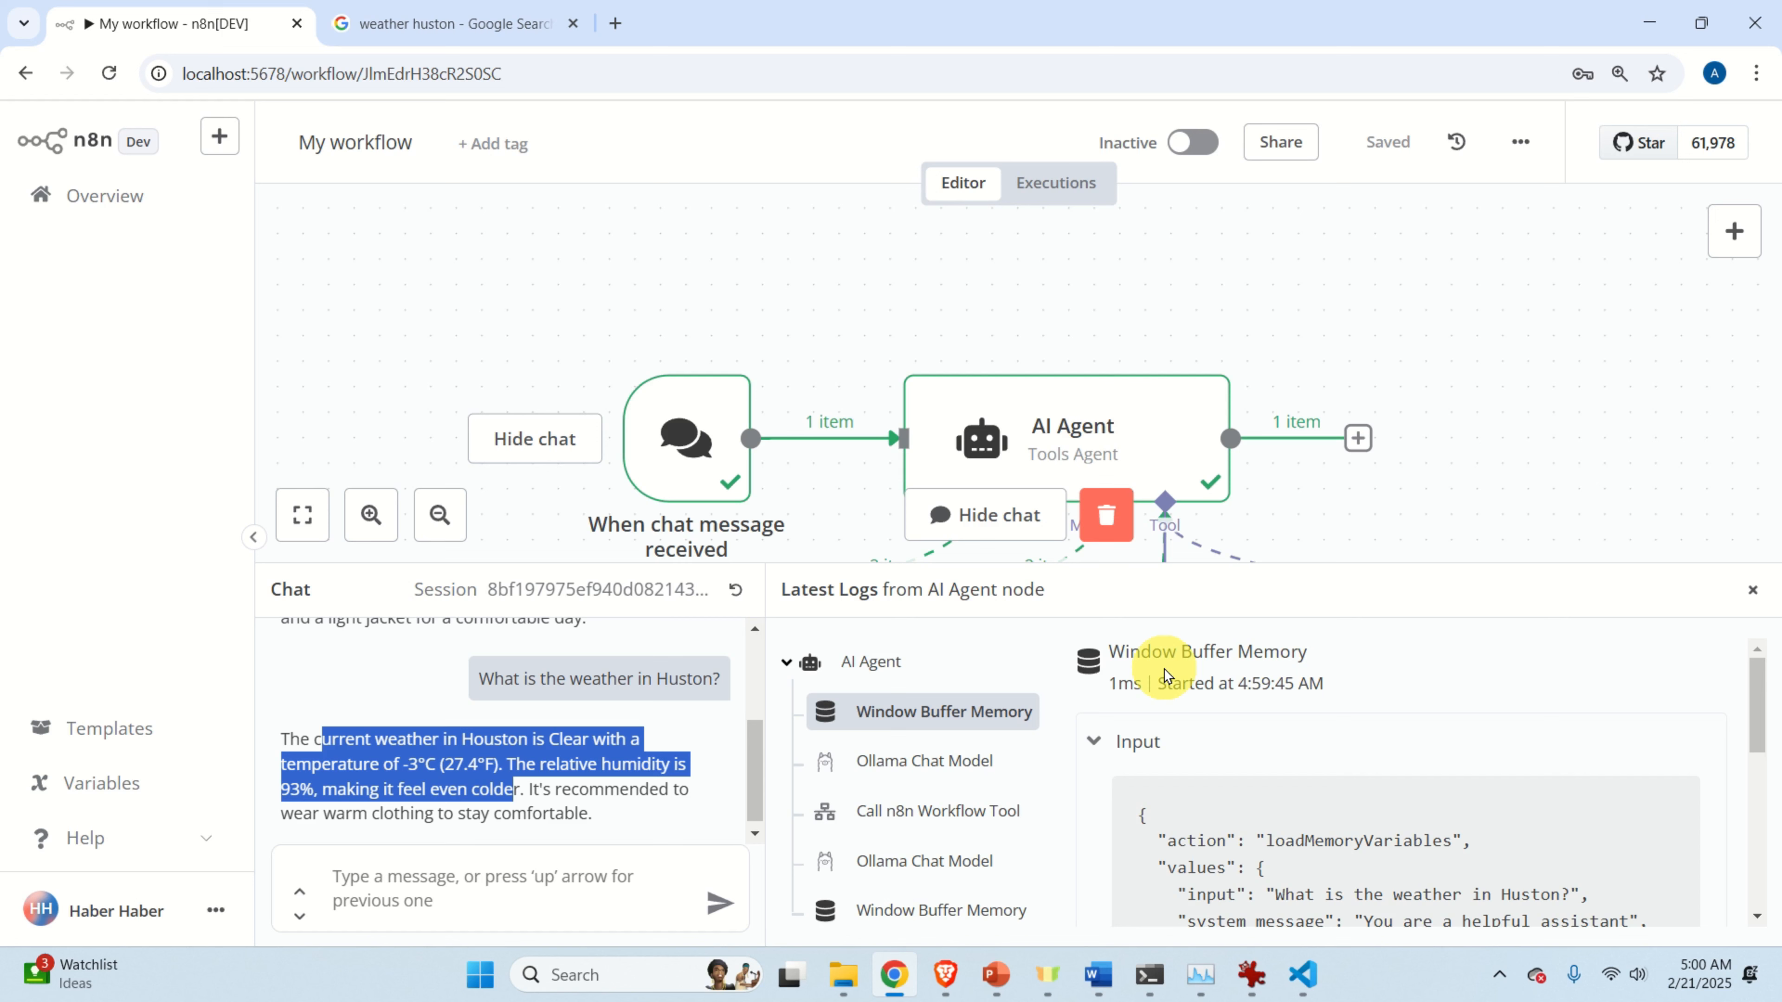
pyautogui.moveTo(1464, 449); pyautogui.dragTo(1423, 335)
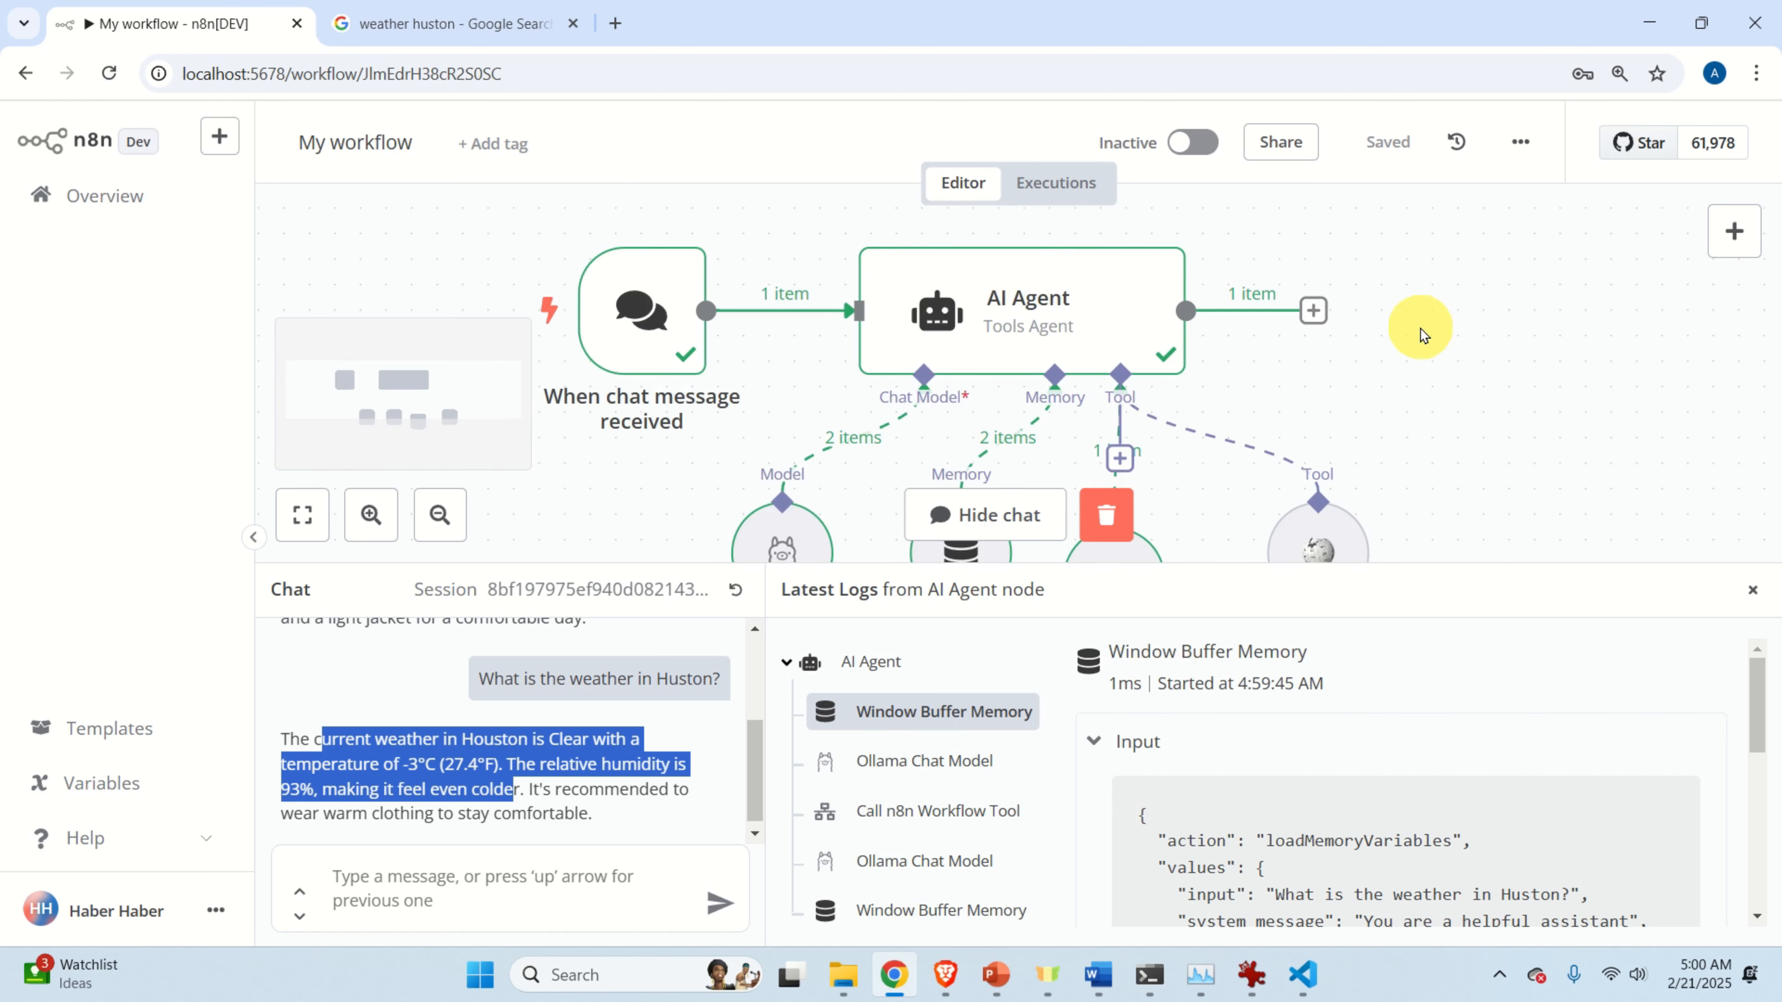
pyautogui.scroll(-2, 1422, 335)
pyautogui.moveTo(1440, 560); pyautogui.dragTo(1471, 723)
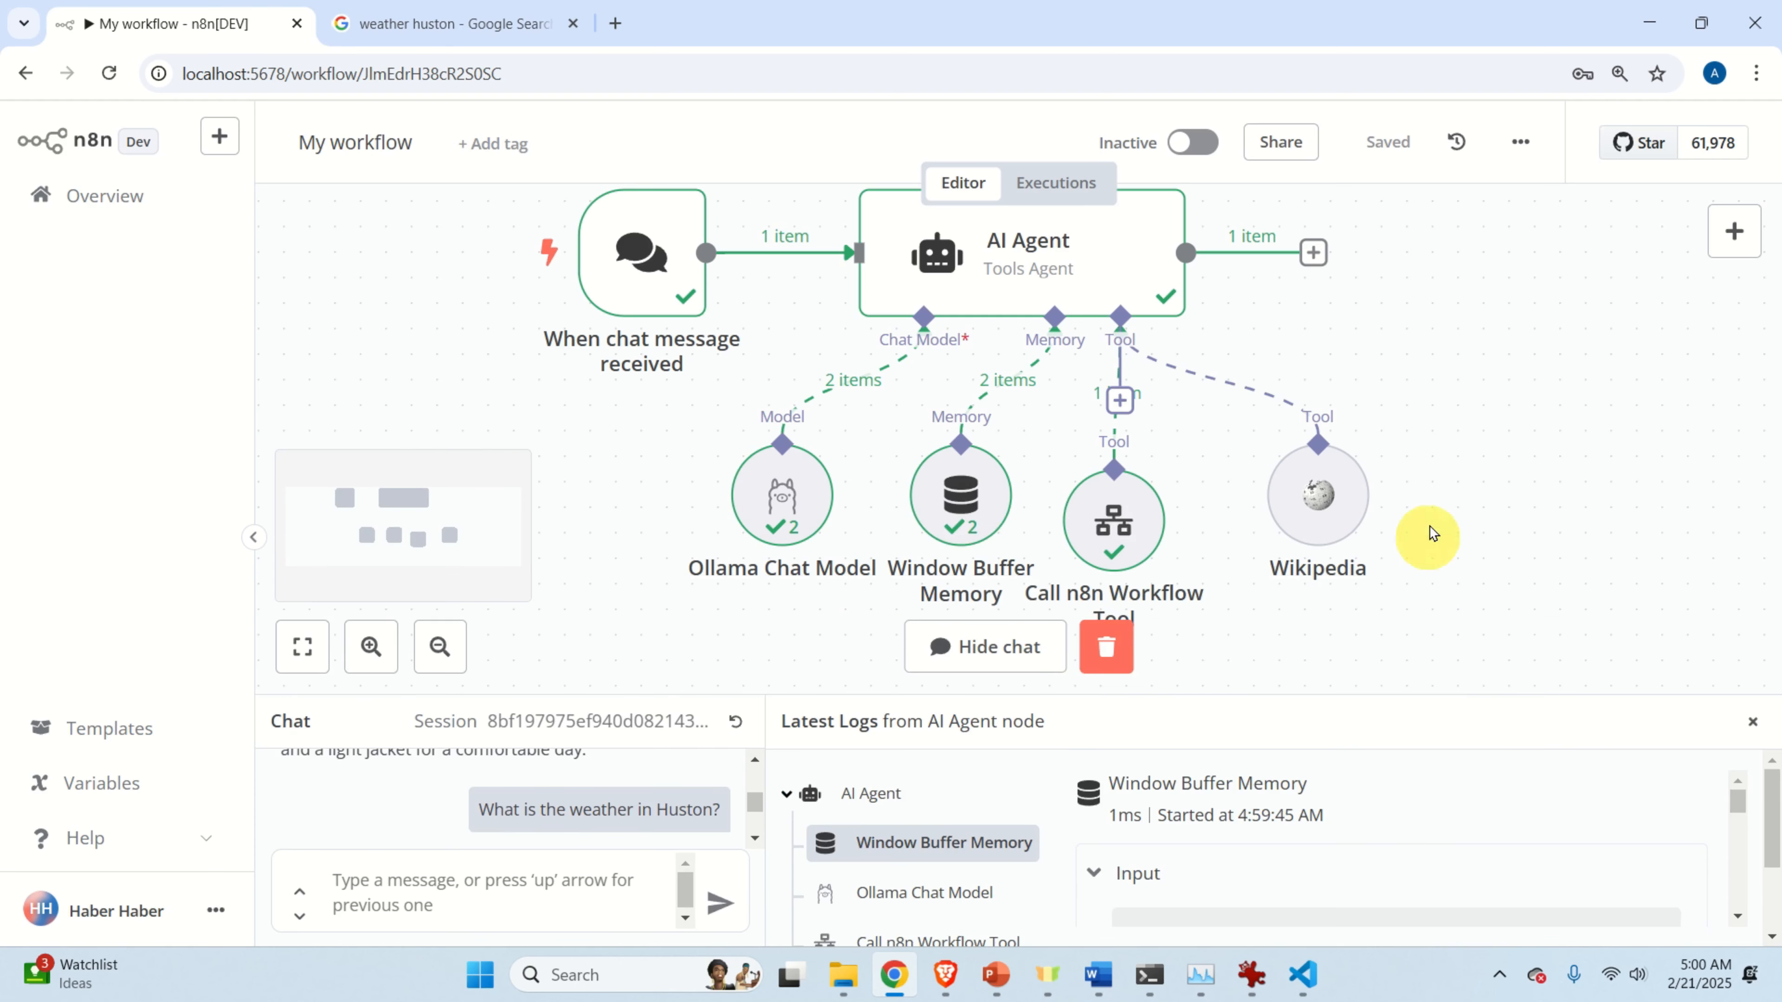
pyautogui.scroll(1, 1432, 533)
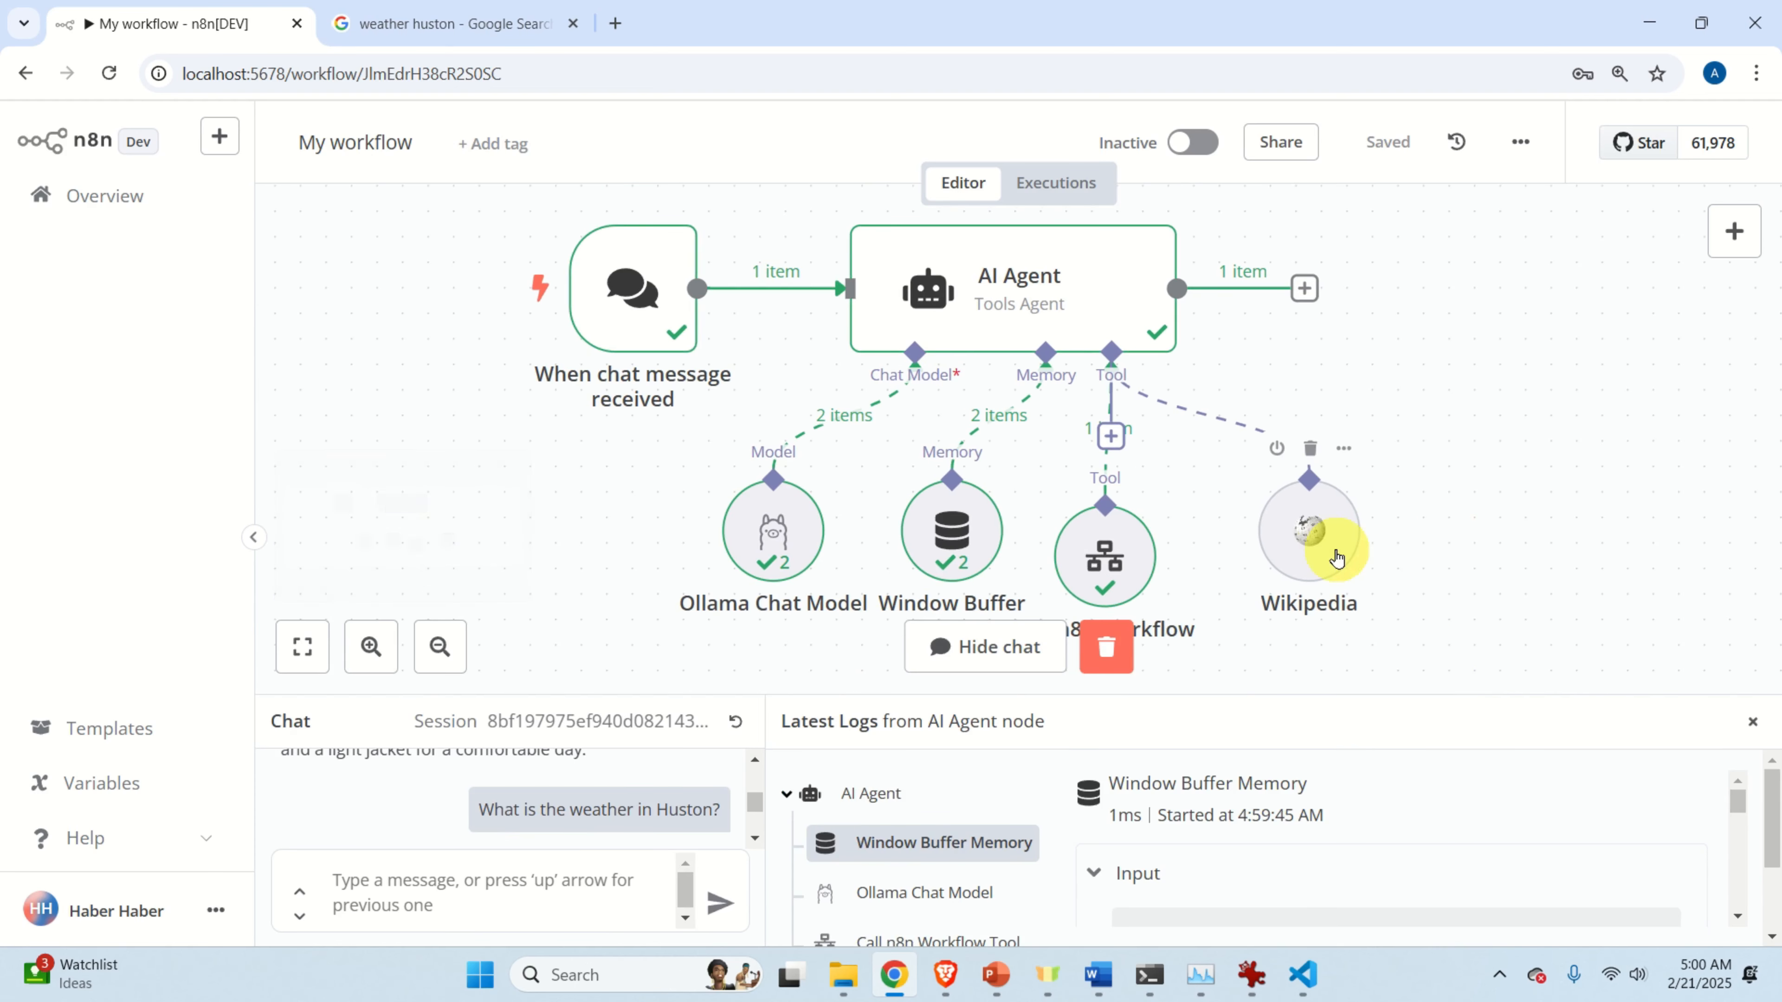